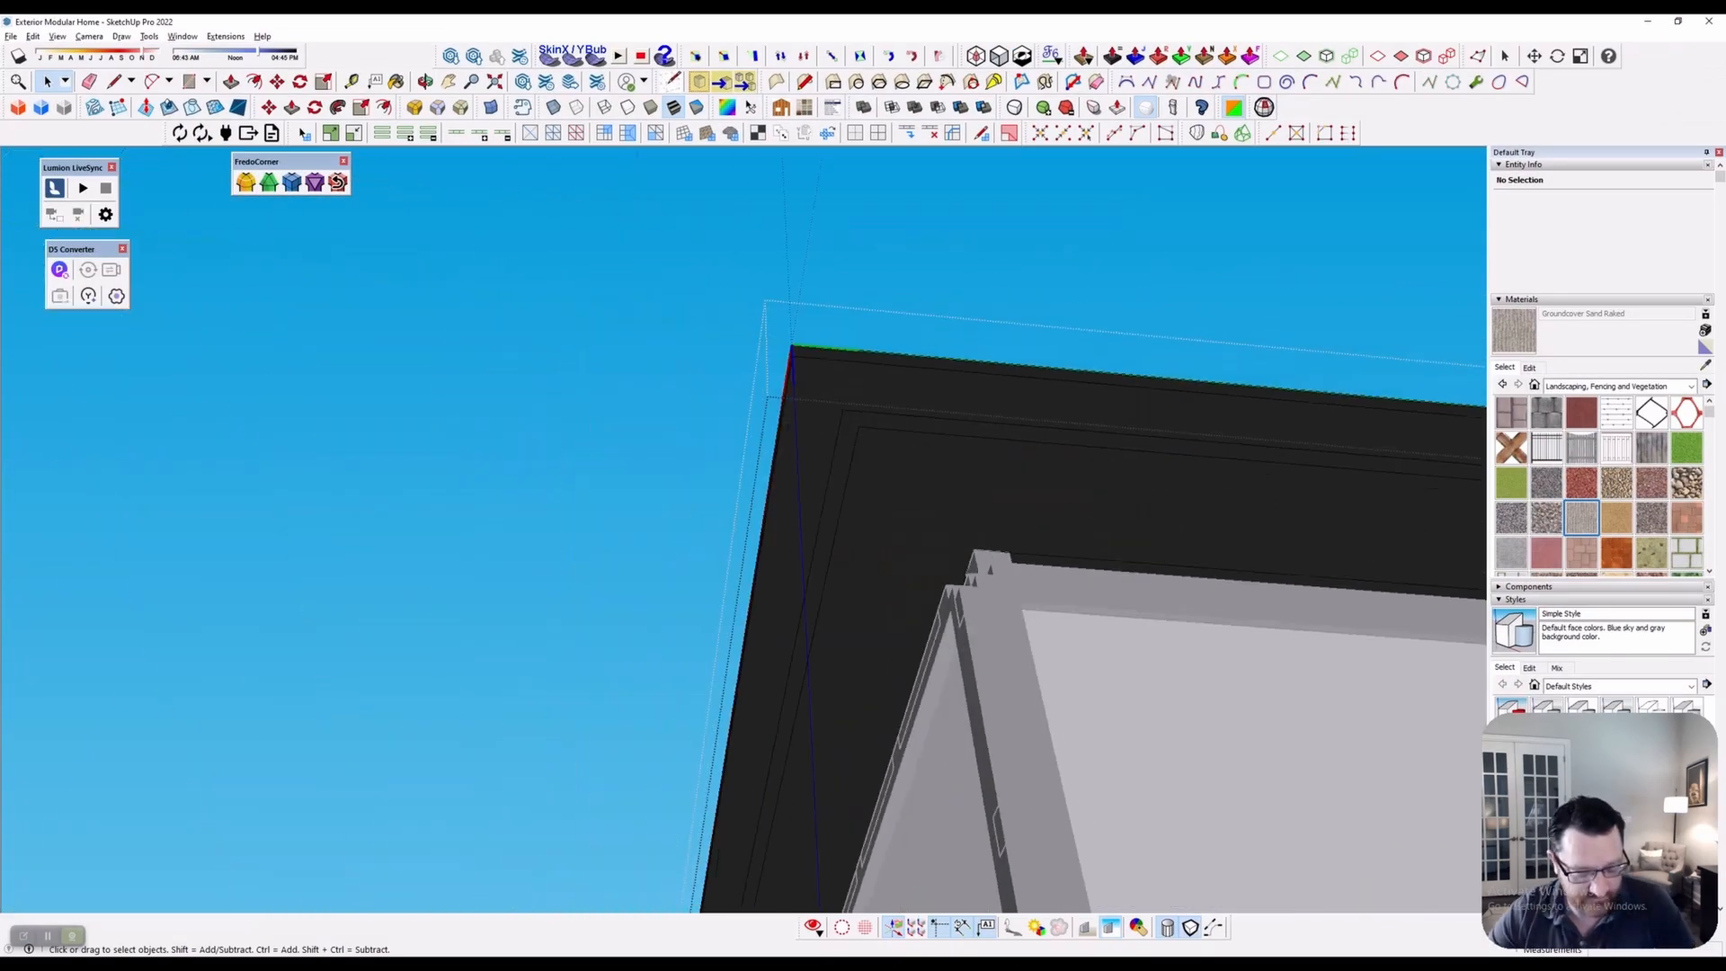
Orbit and zoom around the container home in SketchUp to inspect all its sides
{"action": "scroll", "coordinate": [1079, 445], "scroll_direction": "down", "scroll_amount": 6}
{"action": "middle_click_drag", "start_coordinate": [1079, 445], "coordinate": [1169, 666]}
{"action": "key", "text": "Escape"}
{"action": "scroll", "coordinate": [1285, 791], "scroll_direction": "down", "scroll_amount": 2}
{"action": "middle_click_drag", "start_coordinate": [1159, 773], "coordinate": [760, 519], "text": "shift"}
{"action": "scroll", "coordinate": [845, 513], "scroll_direction": "up", "scroll_amount": 3}
{"action": "scroll", "coordinate": [968, 528], "scroll_direction": "up", "scroll_amount": 1}
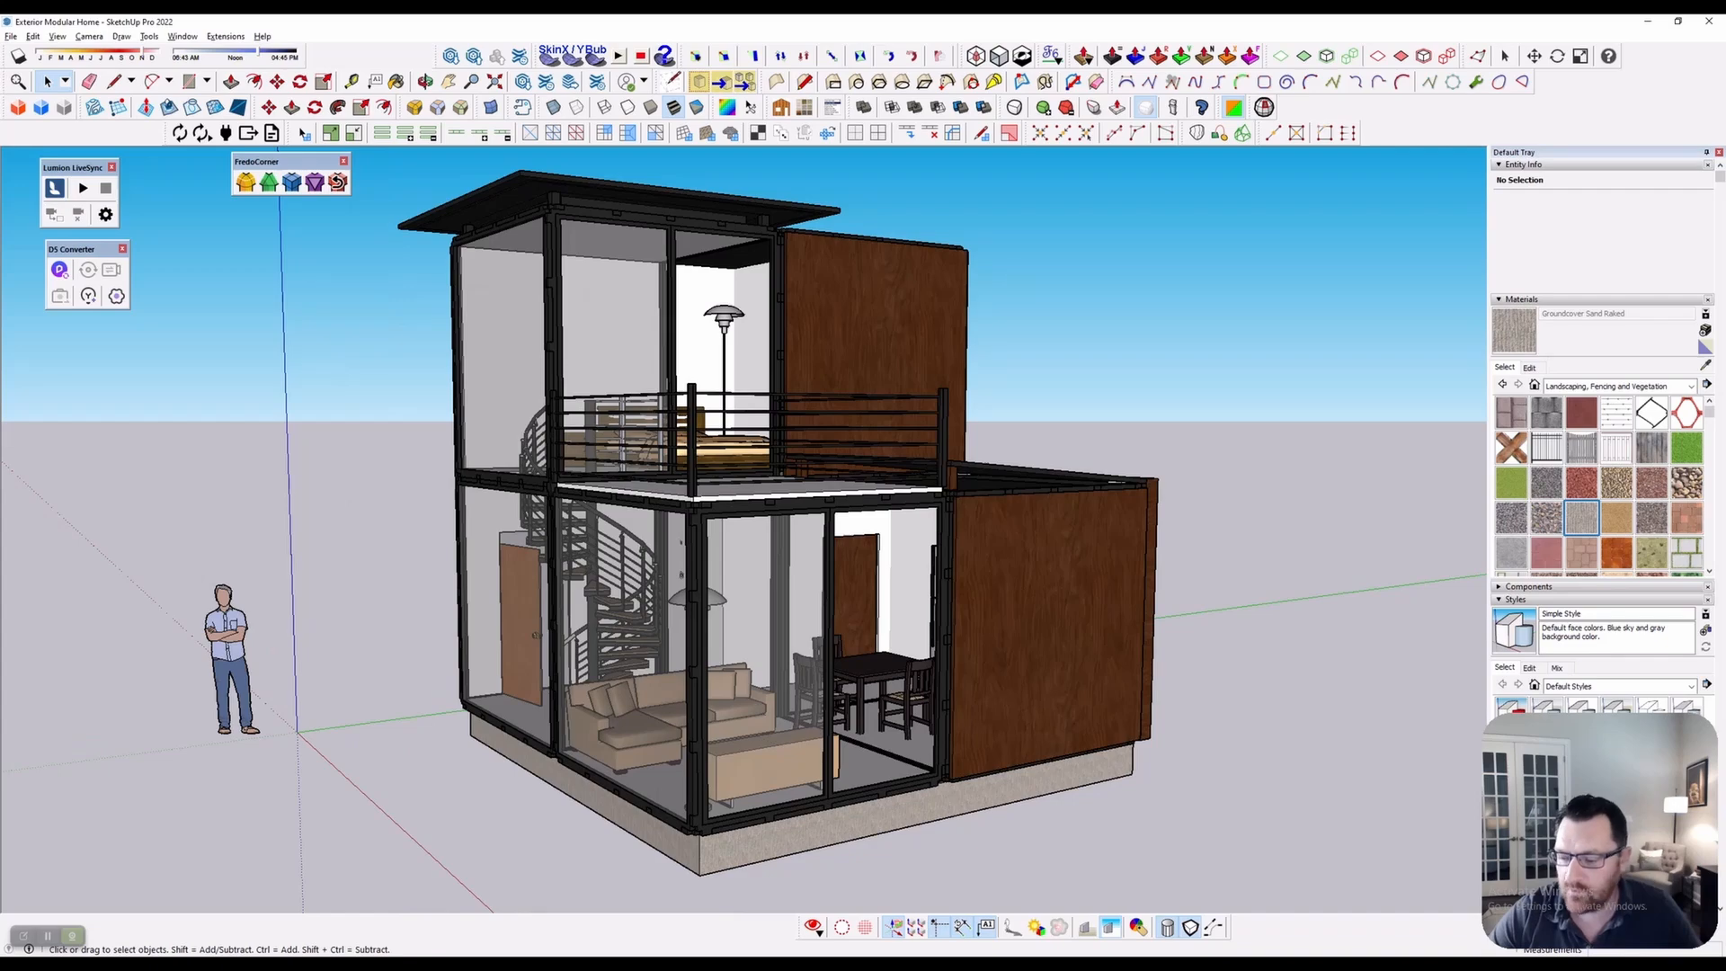
{"action": "scroll", "coordinate": [969, 528], "scroll_direction": "up", "scroll_amount": 3}
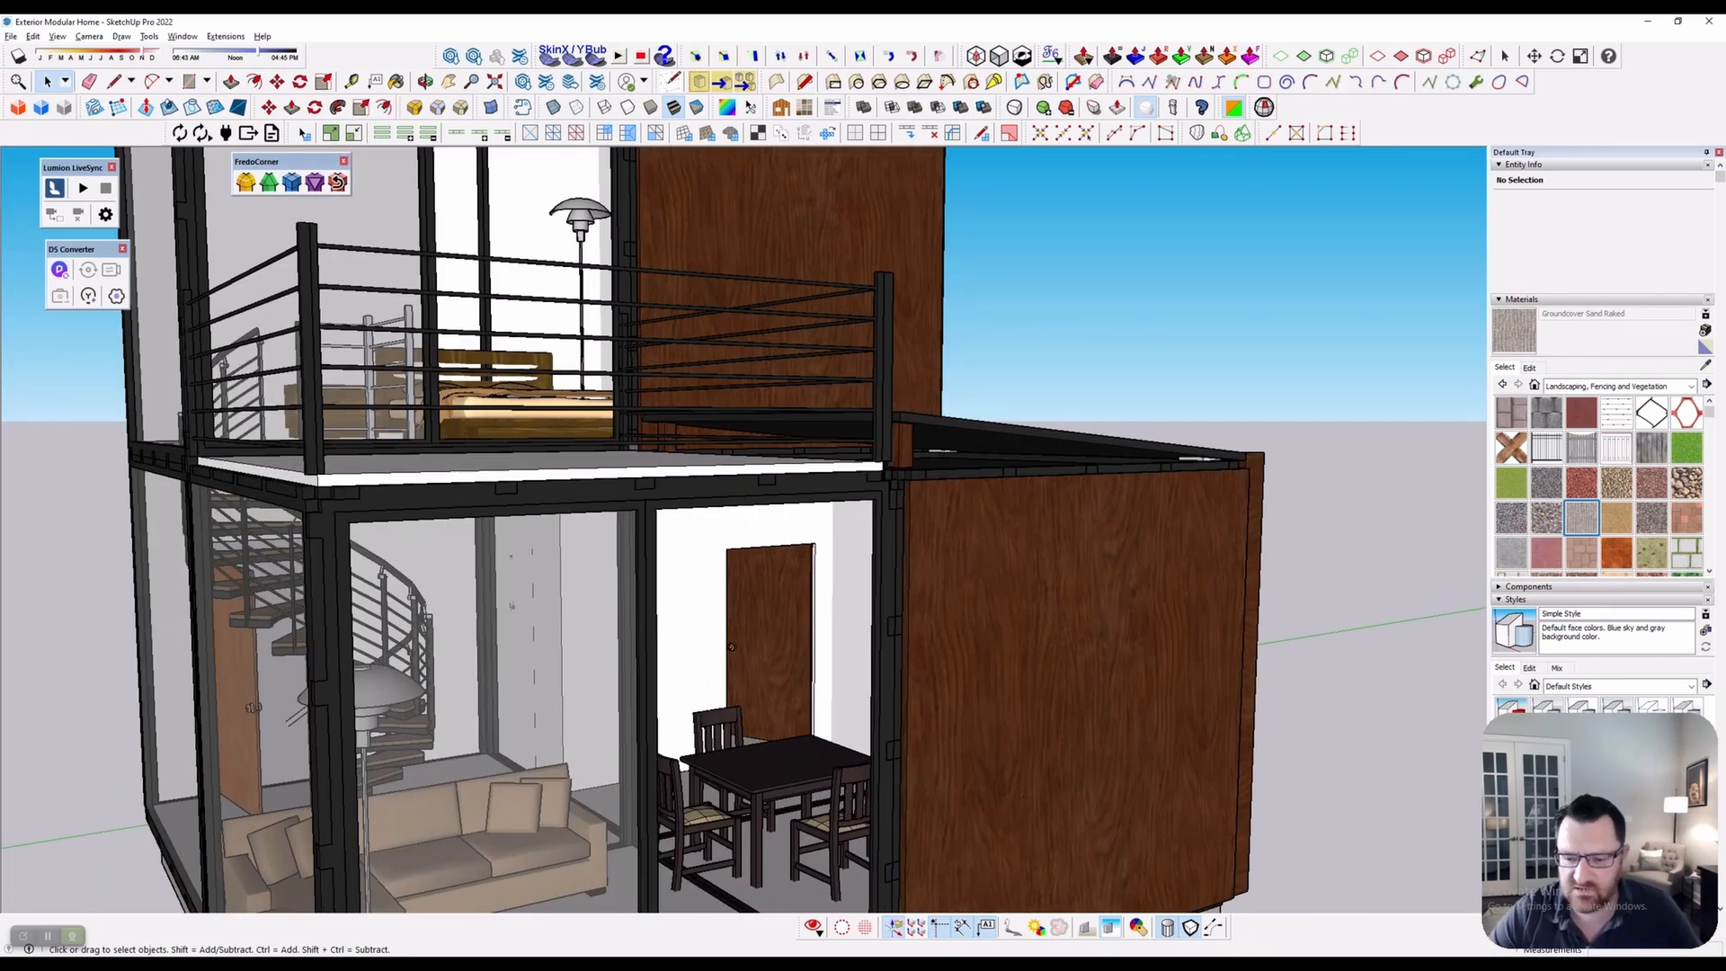
{"action": "scroll", "coordinate": [969, 528], "scroll_direction": "down", "scroll_amount": 3}
{"action": "middle_click_drag", "start_coordinate": [968, 527], "coordinate": [1075, 518]}
{"action": "scroll", "coordinate": [1088, 526], "scroll_direction": "down", "scroll_amount": 1}
{"action": "middle_click_drag", "start_coordinate": [720, 540], "coordinate": [800, 449]}
{"action": "scroll", "coordinate": [692, 521], "scroll_direction": "down", "scroll_amount": 2}
{"action": "scroll", "coordinate": [720, 497], "scroll_direction": "up", "scroll_amount": 1}
Delete the standing person figure and float the Datasmith toolbar over the view
{"action": "left_click", "coordinate": [321, 670]}
{"action": "mouse_move", "coordinate": [320, 669]}
{"action": "middle_mouse_down"}
{"action": "mouse_move", "coordinate": [193, 697]}
{"action": "mouse_move", "coordinate": [290, 659]}
{"action": "middle_mouse_up"}
{"action": "scroll", "coordinate": [504, 647], "scroll_direction": "down", "scroll_amount": 3}
{"action": "middle_click_drag", "start_coordinate": [504, 647], "coordinate": [593, 712]}
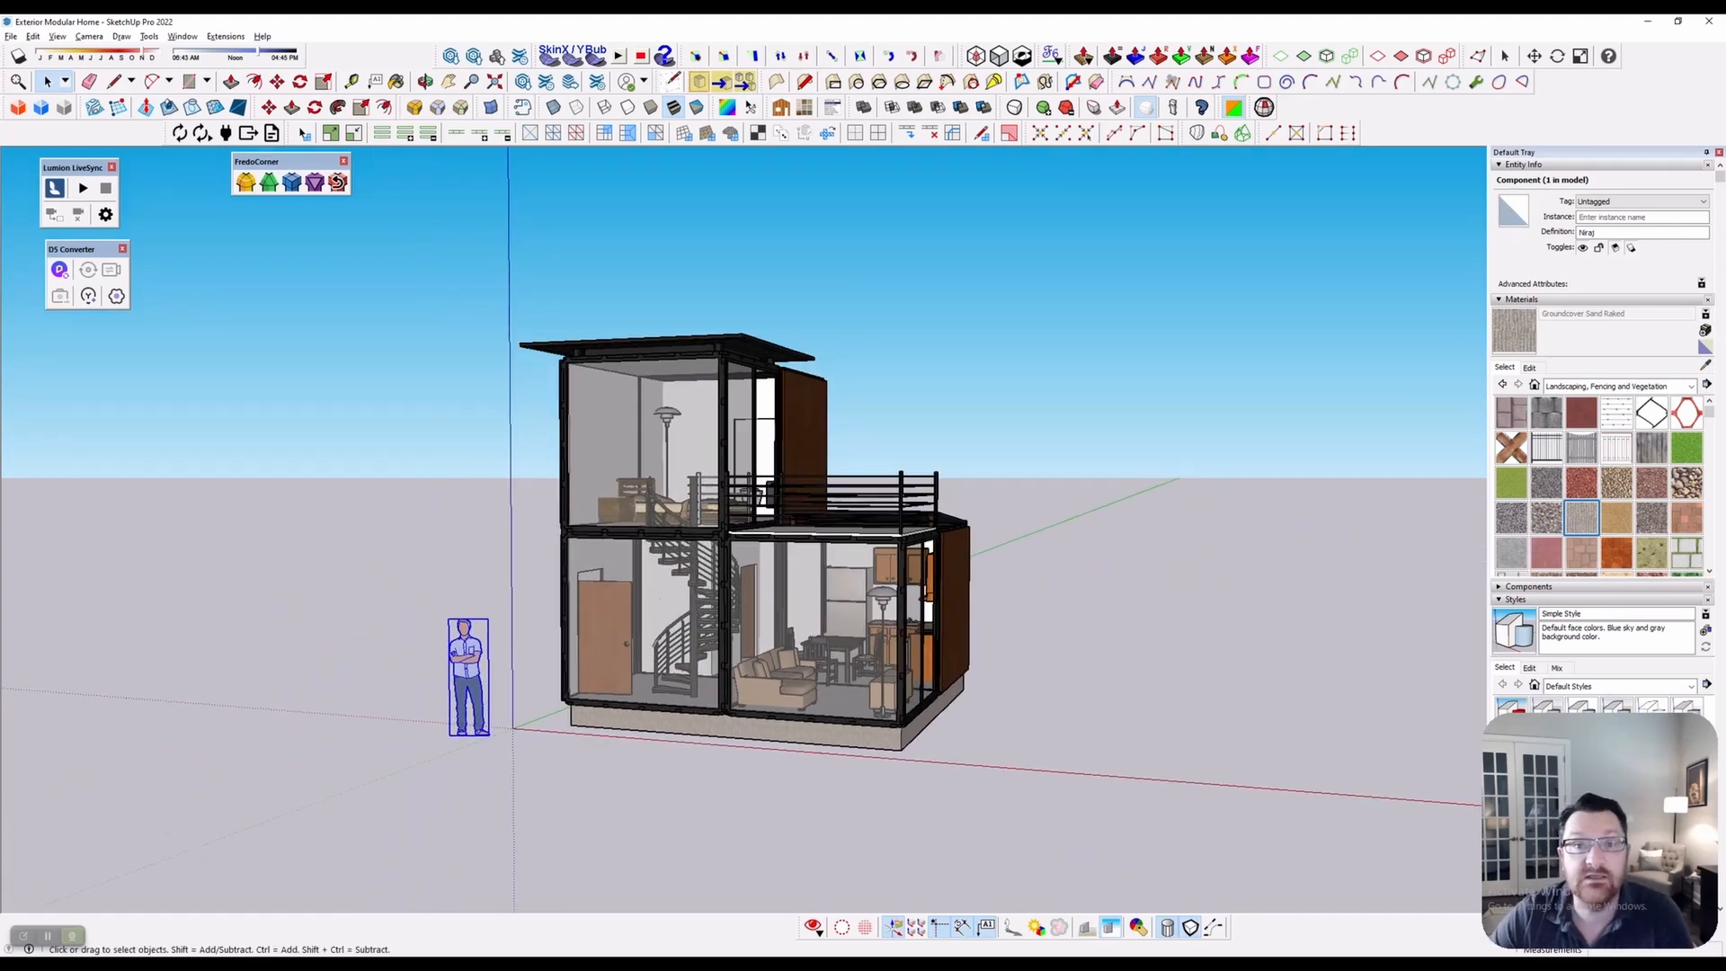
{"action": "key", "text": "Delete"}
{"action": "middle_click_drag", "start_coordinate": [661, 601], "coordinate": [593, 588]}
{"action": "left_click_drag", "start_coordinate": [173, 133], "coordinate": [1075, 418]}
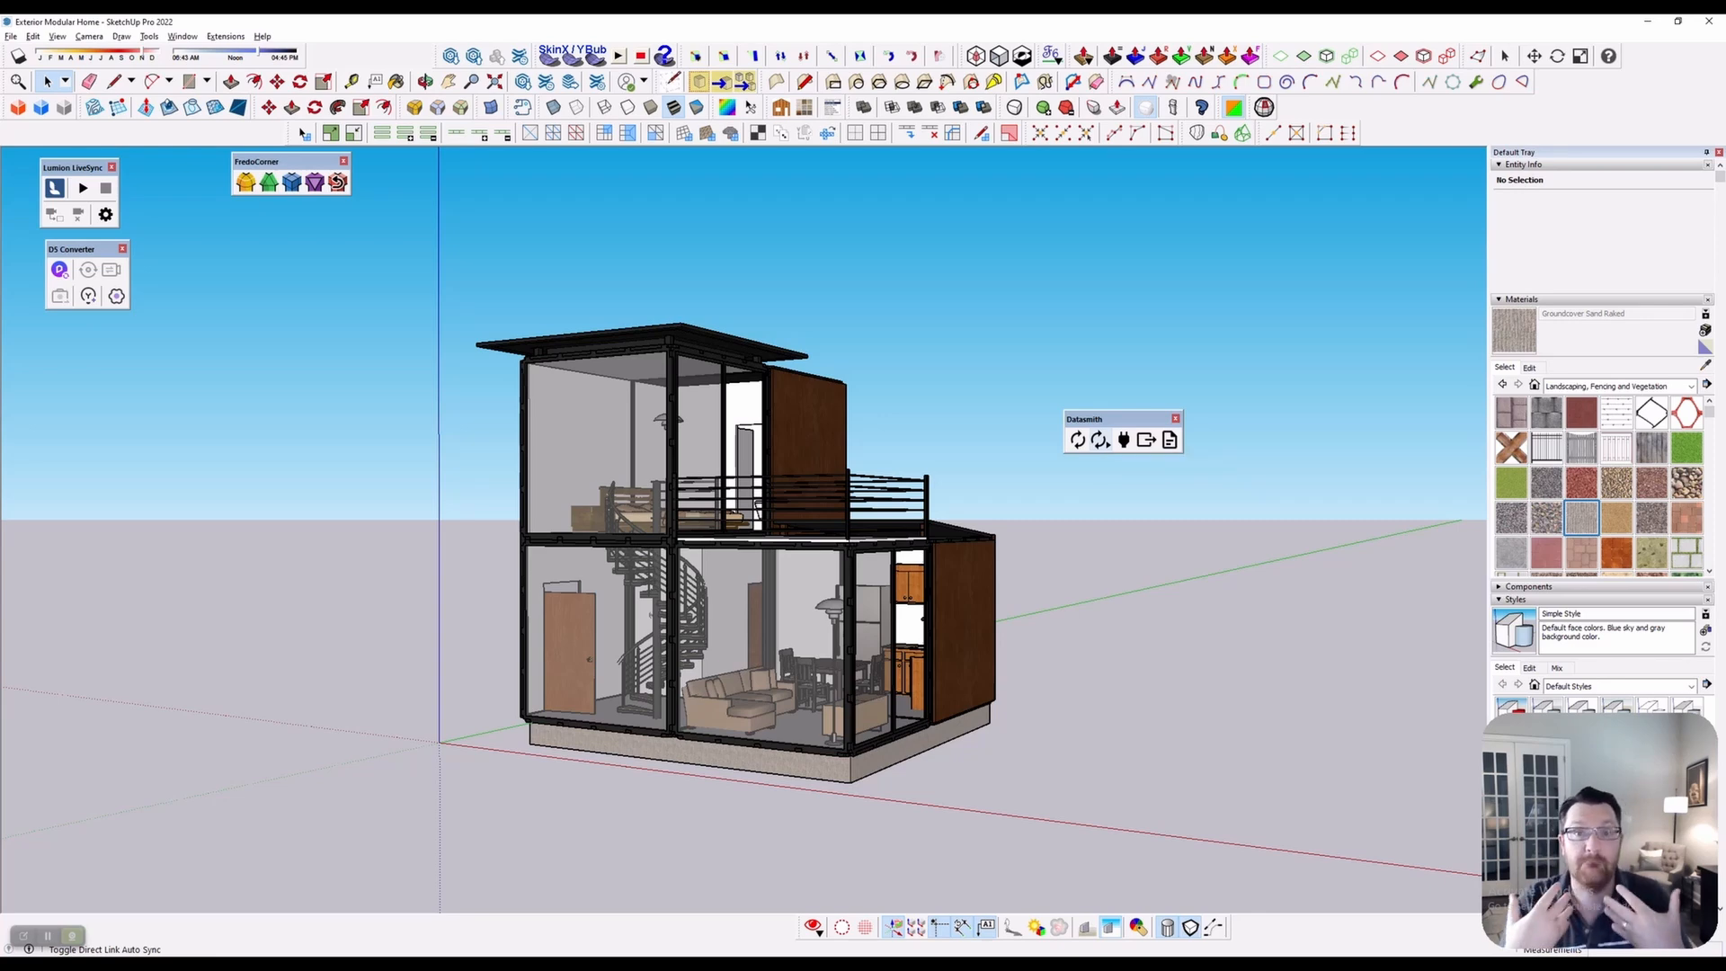
{"action": "middle_click_drag", "start_coordinate": [845, 764], "coordinate": [886, 540]}
{"action": "scroll", "coordinate": [820, 732], "scroll_direction": "up", "scroll_amount": 3}
{"action": "middle_click_drag", "start_coordinate": [809, 620], "coordinate": [805, 782]}
{"action": "scroll", "coordinate": [814, 719], "scroll_direction": "down", "scroll_amount": 2}
{"action": "middle_click_drag", "start_coordinate": [657, 634], "coordinate": [669, 568], "text": "shift"}
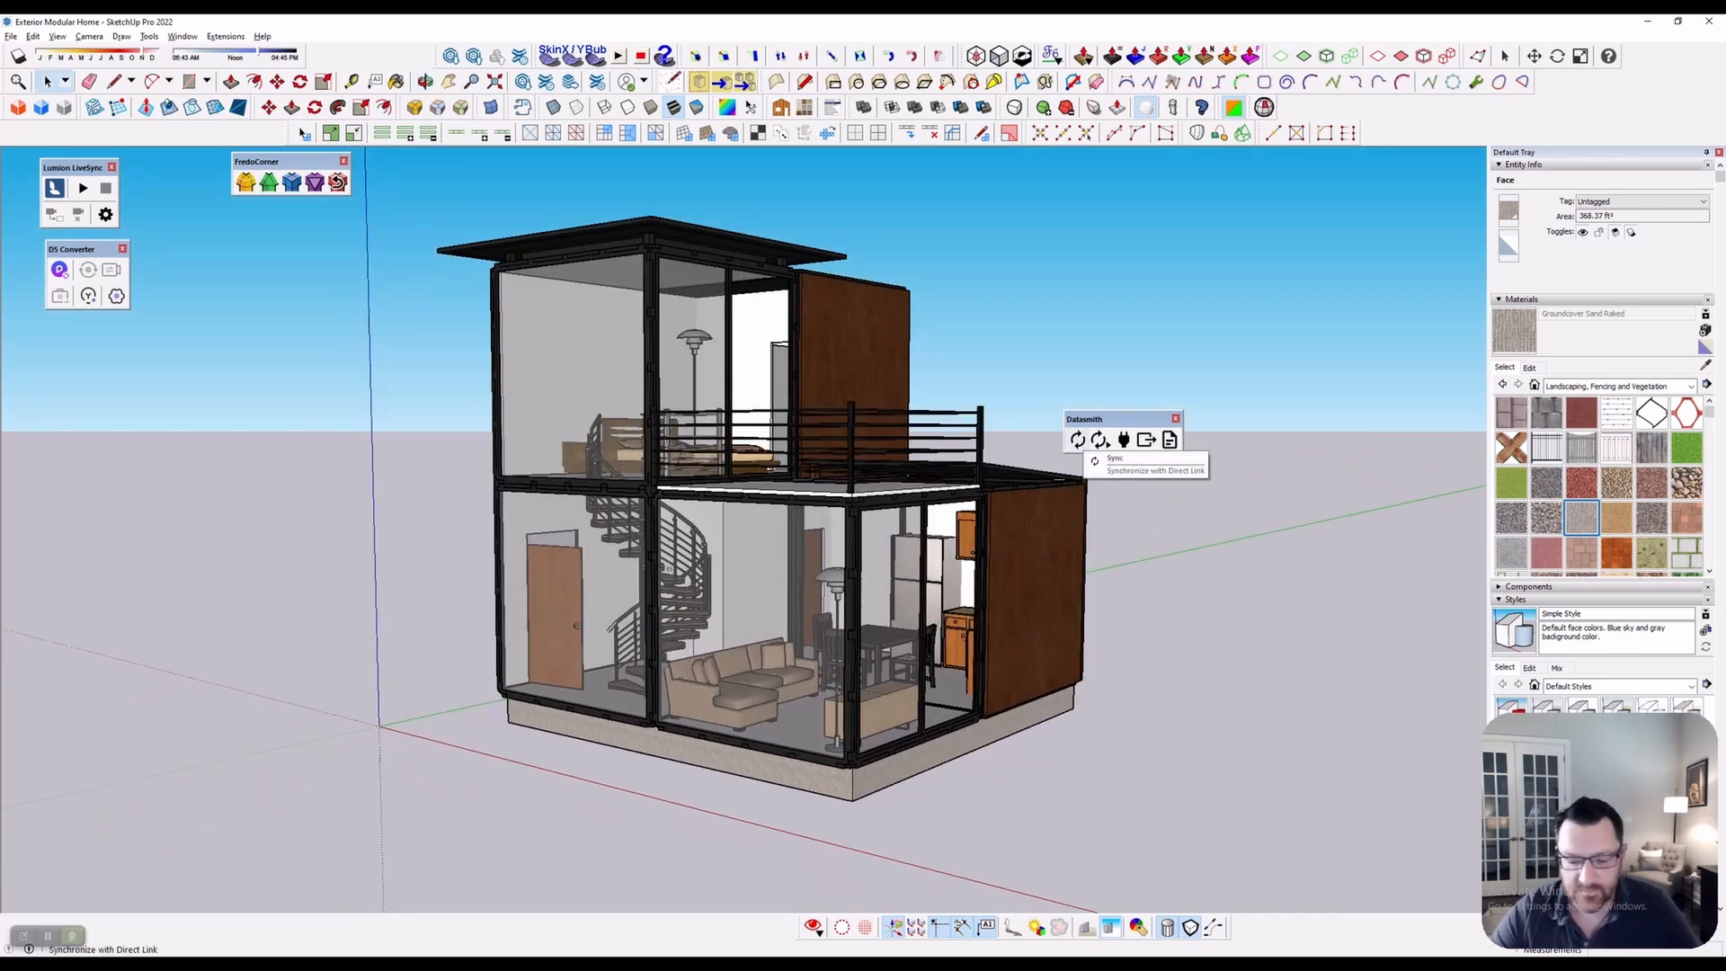
{"action": "mouse_move", "coordinate": [806, 965]}
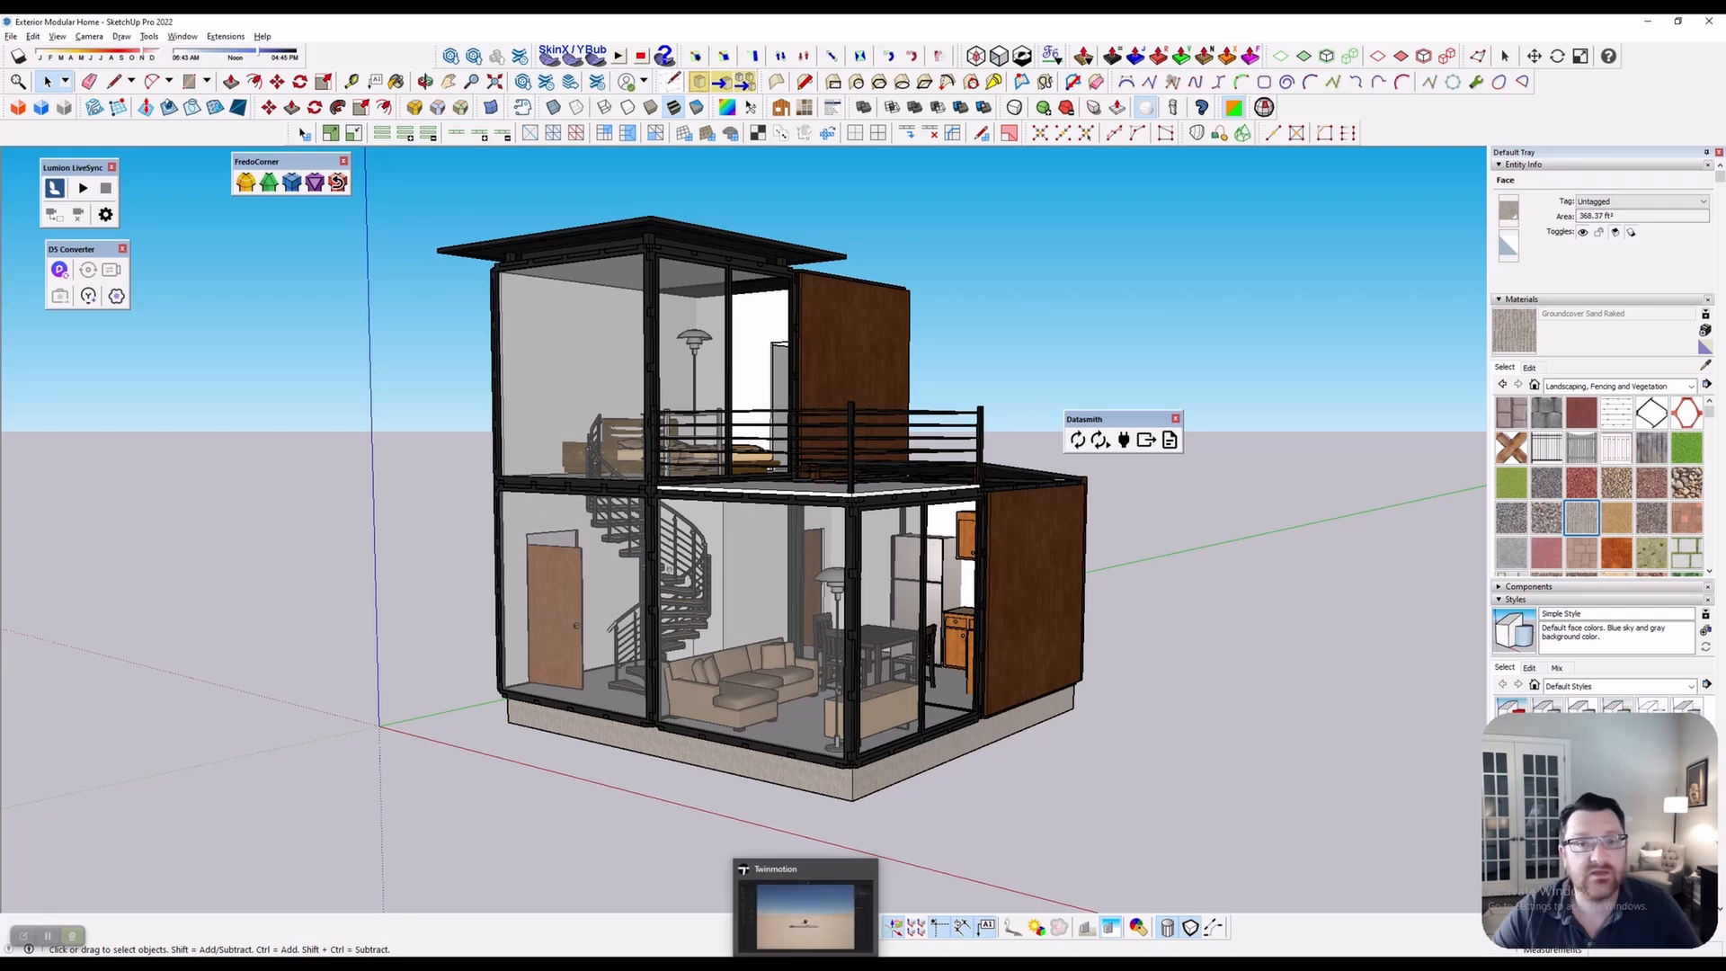
Switch to Twinmotion's default desert scene, nudge the view, and open the Import panel
{"action": "left_click", "coordinate": [805, 912]}
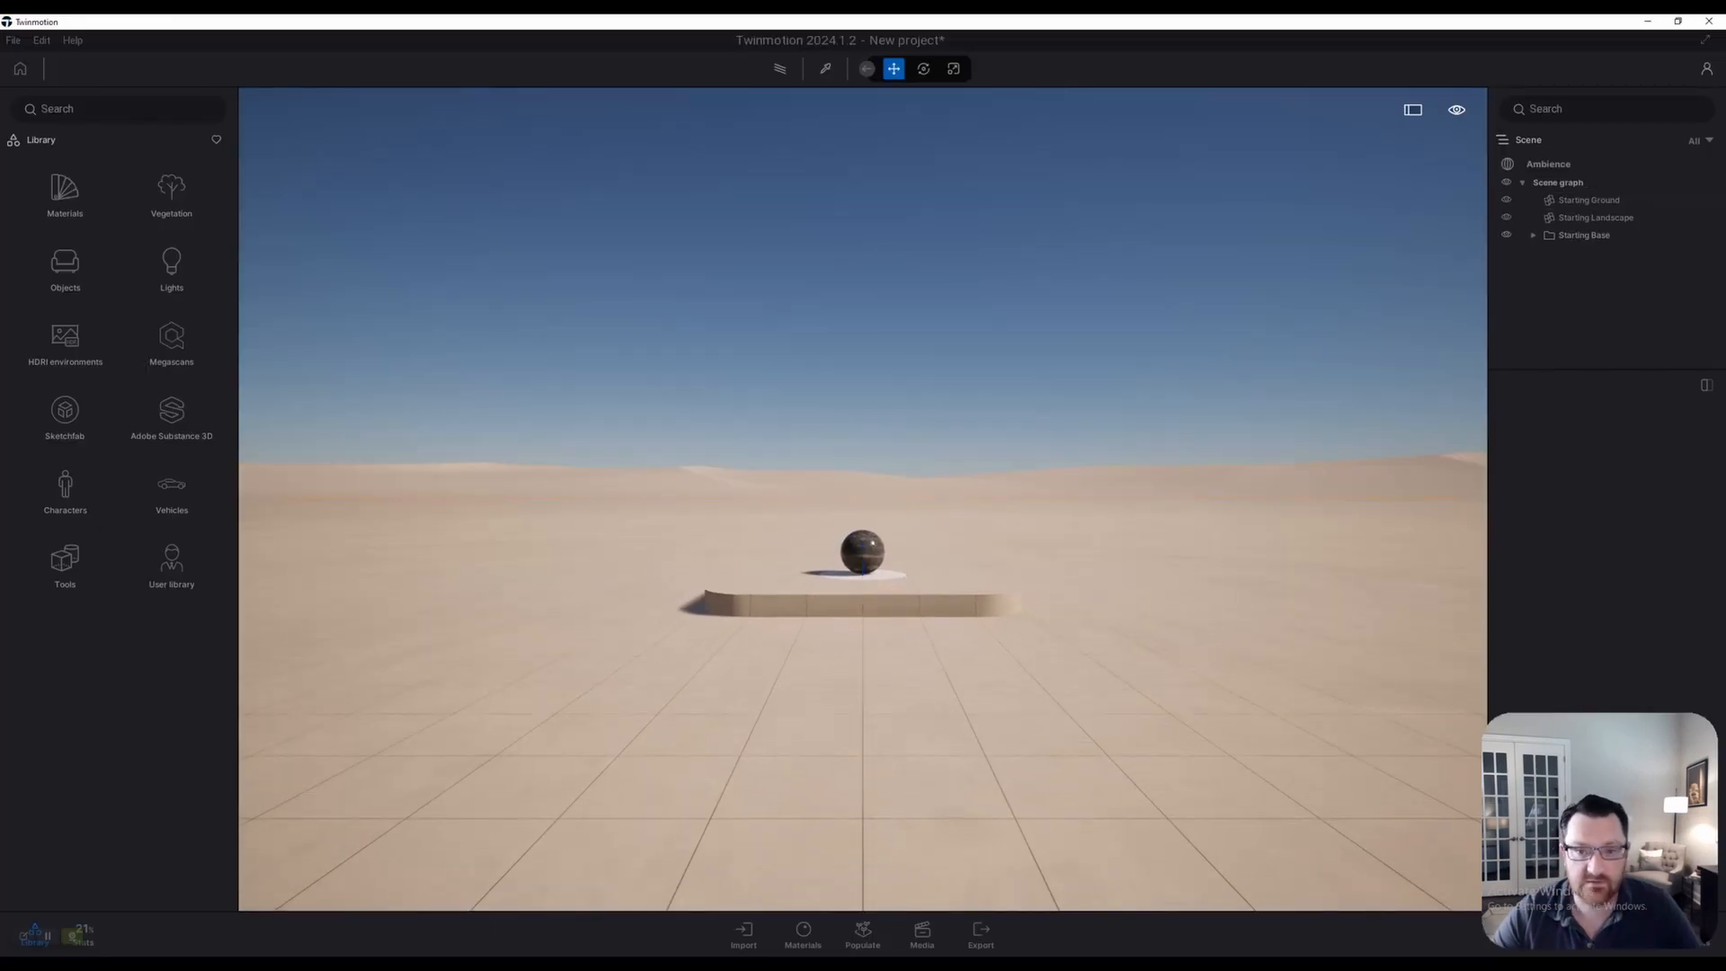
{"action": "scroll", "coordinate": [863, 499], "scroll_direction": "up", "scroll_amount": 3}
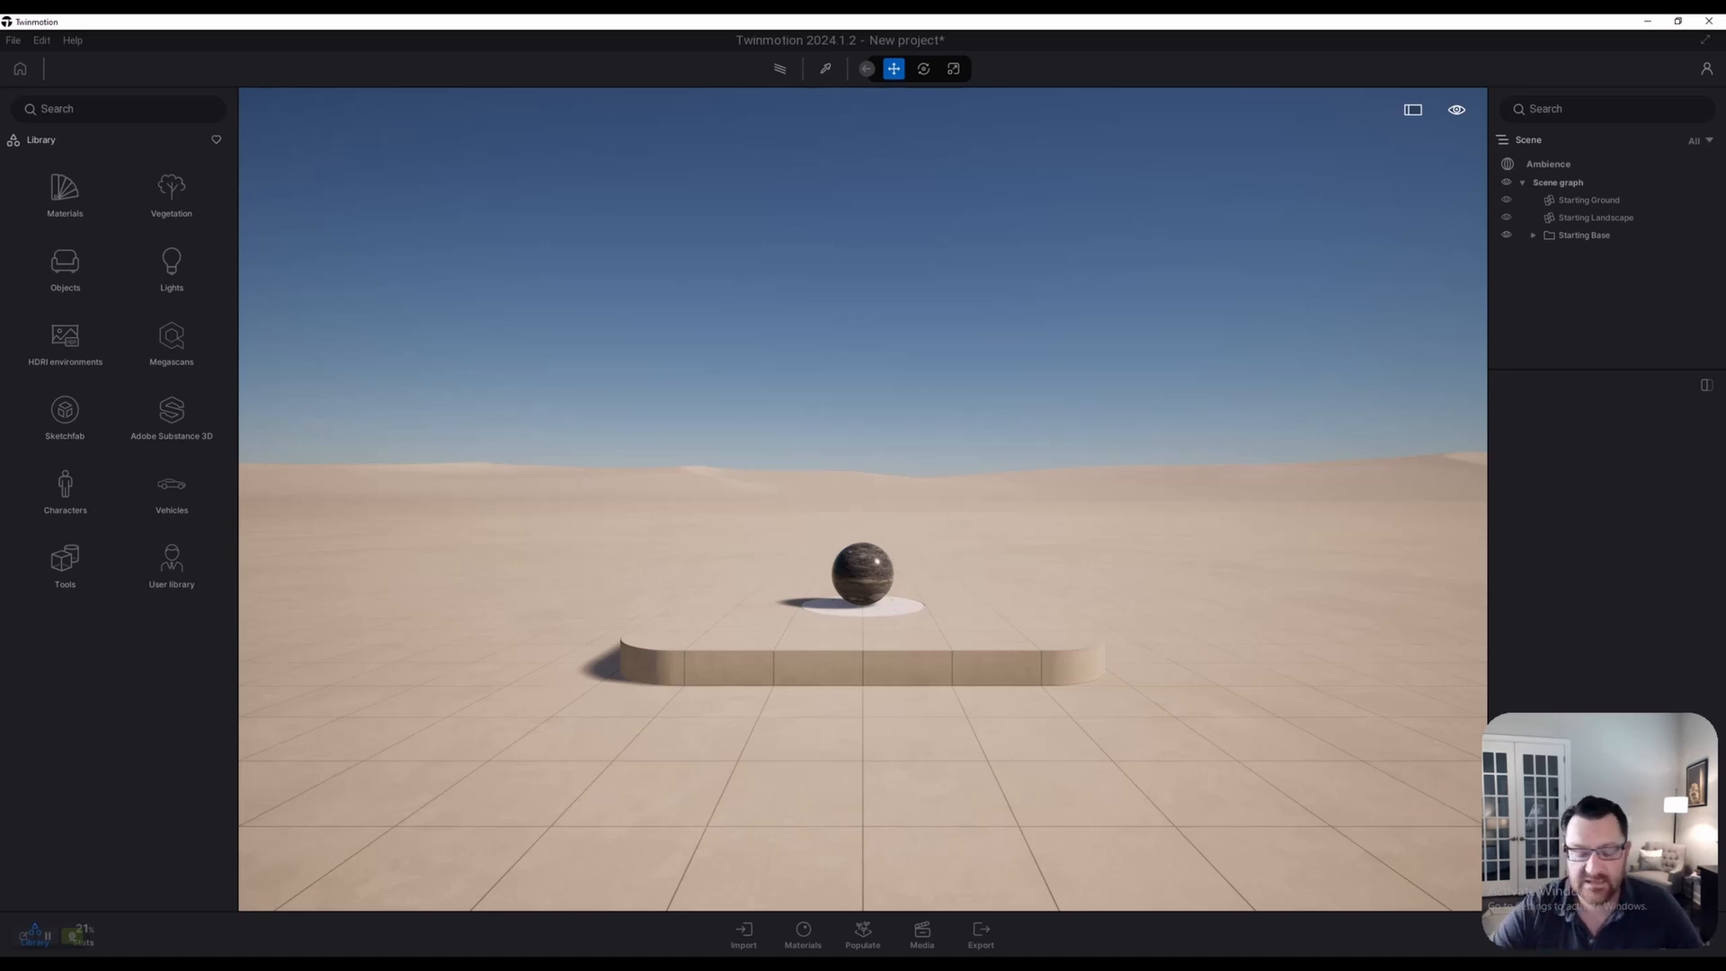
{"action": "middle_click_drag", "start_coordinate": [863, 576], "coordinate": [836, 574]}
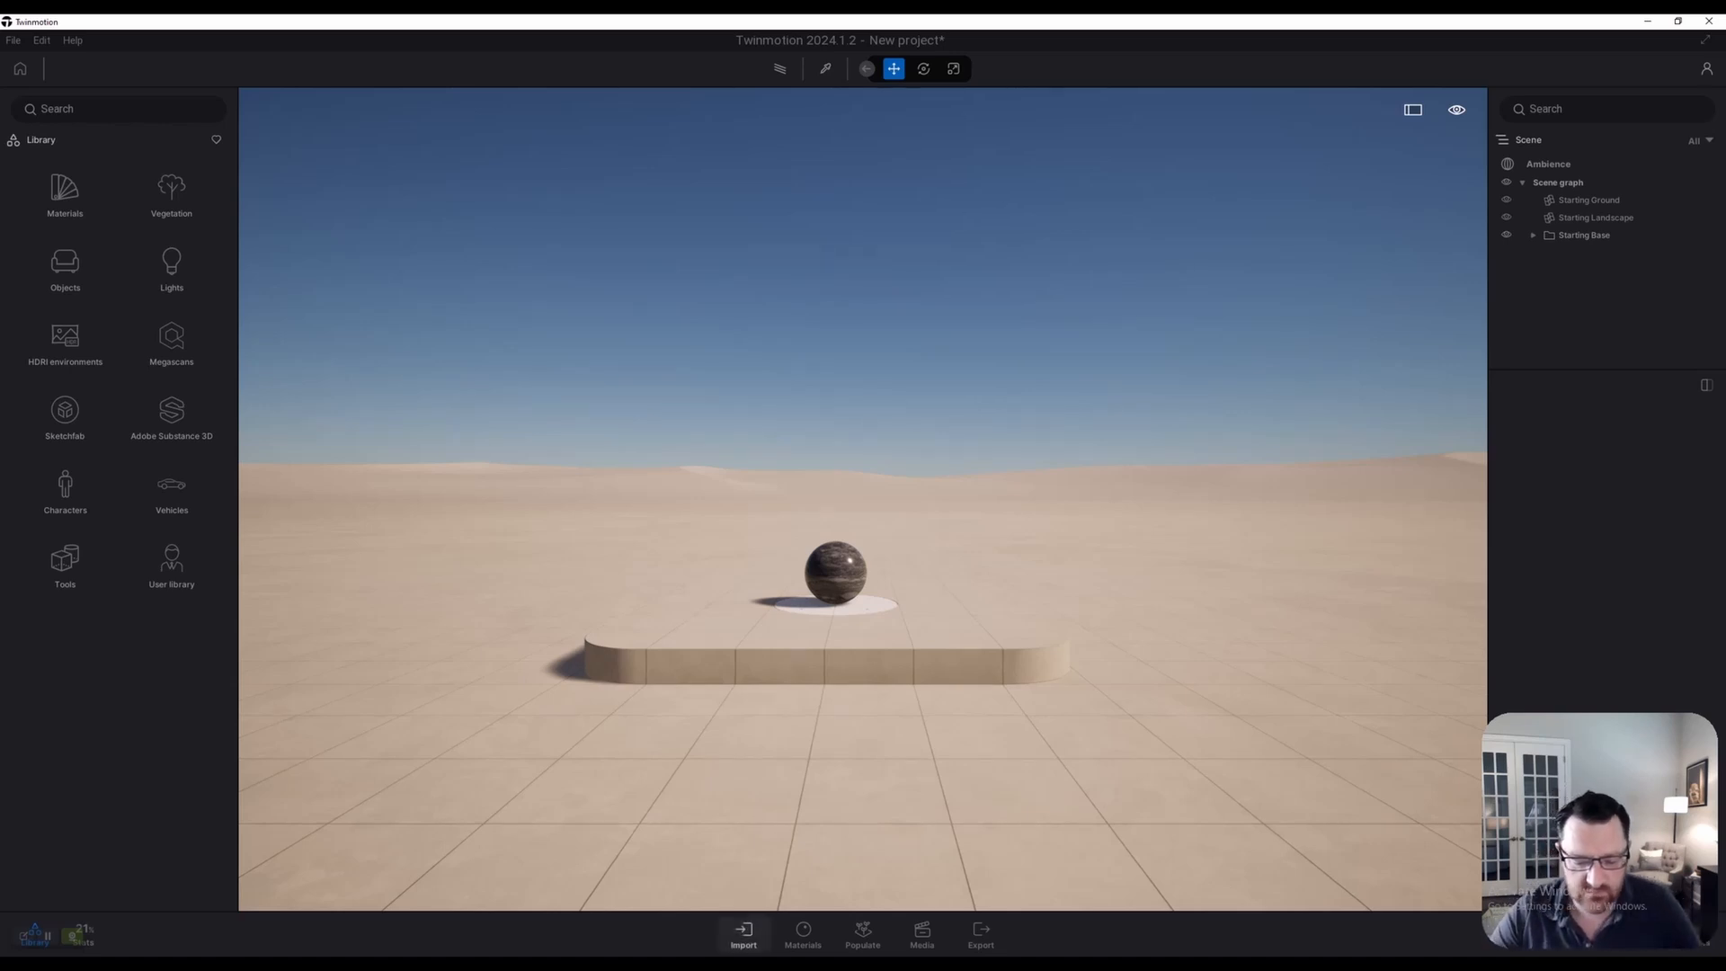
{"action": "left_click", "coordinate": [743, 935]}
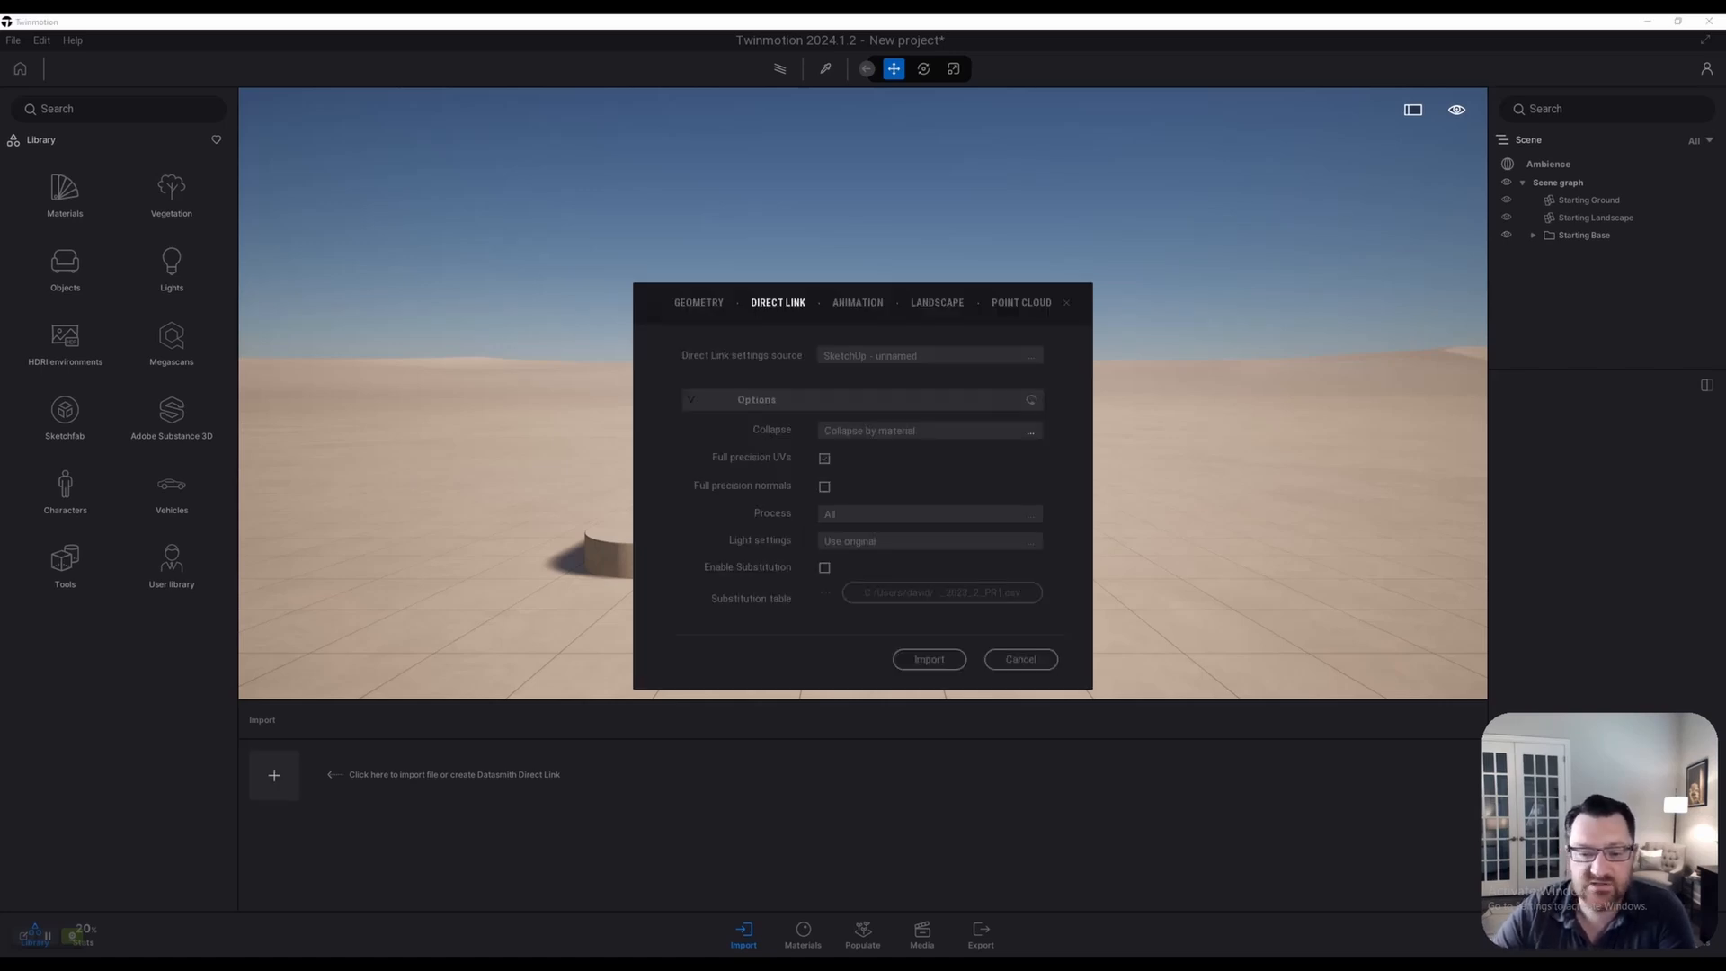
Import the SketchUp container home via Direct Link with Collapse by material
{"action": "left_click", "coordinate": [1031, 431]}
{"action": "left_click", "coordinate": [1005, 464]}
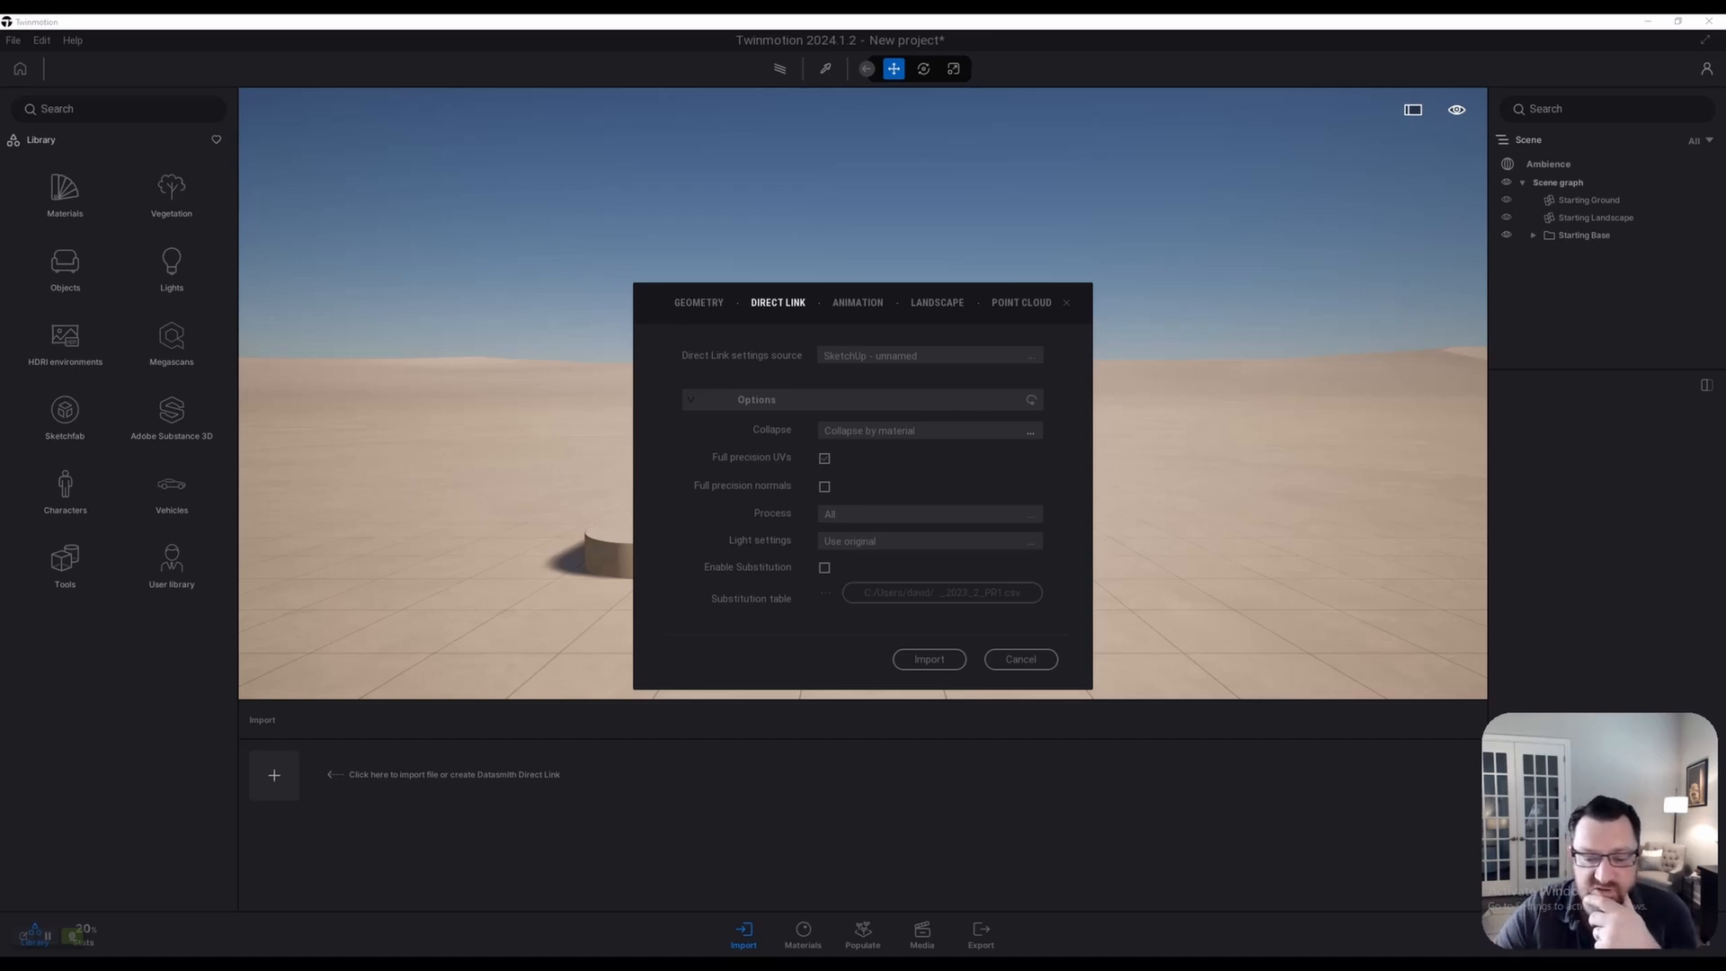
{"action": "left_click", "coordinate": [929, 659]}
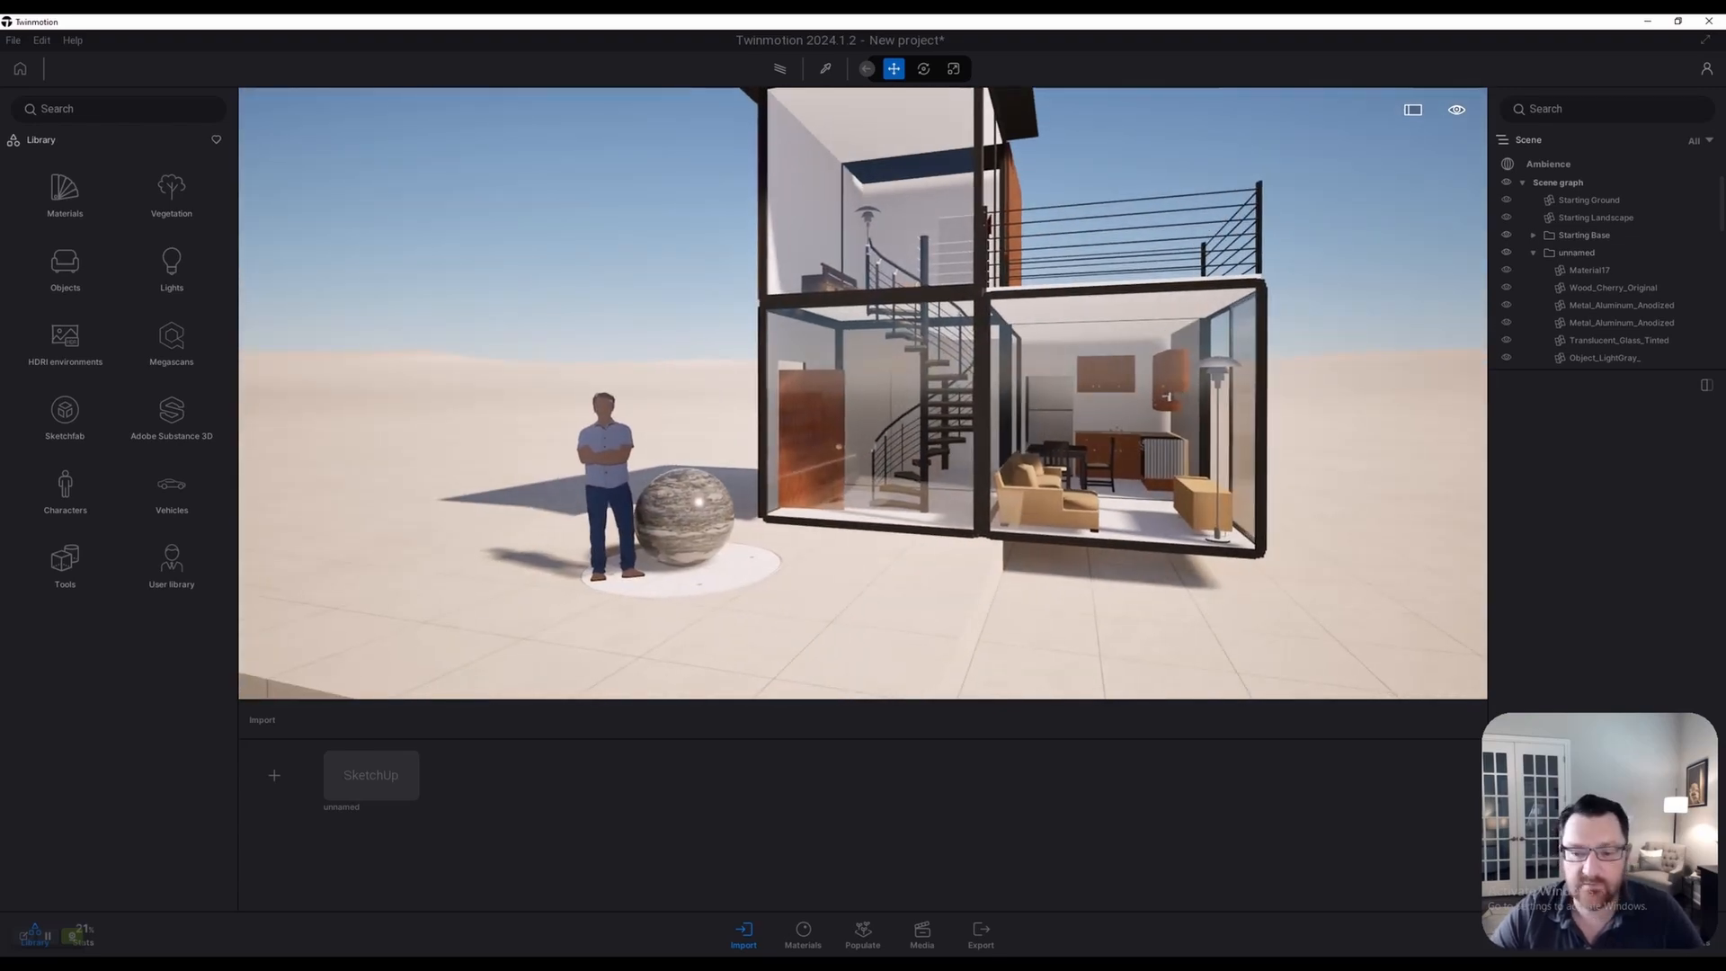
Frame the house and browse the Metal materials in the Library
{"action": "scroll", "coordinate": [863, 393], "scroll_direction": "up", "scroll_amount": 4}
{"action": "scroll", "coordinate": [863, 393], "scroll_direction": "down", "scroll_amount": 5}
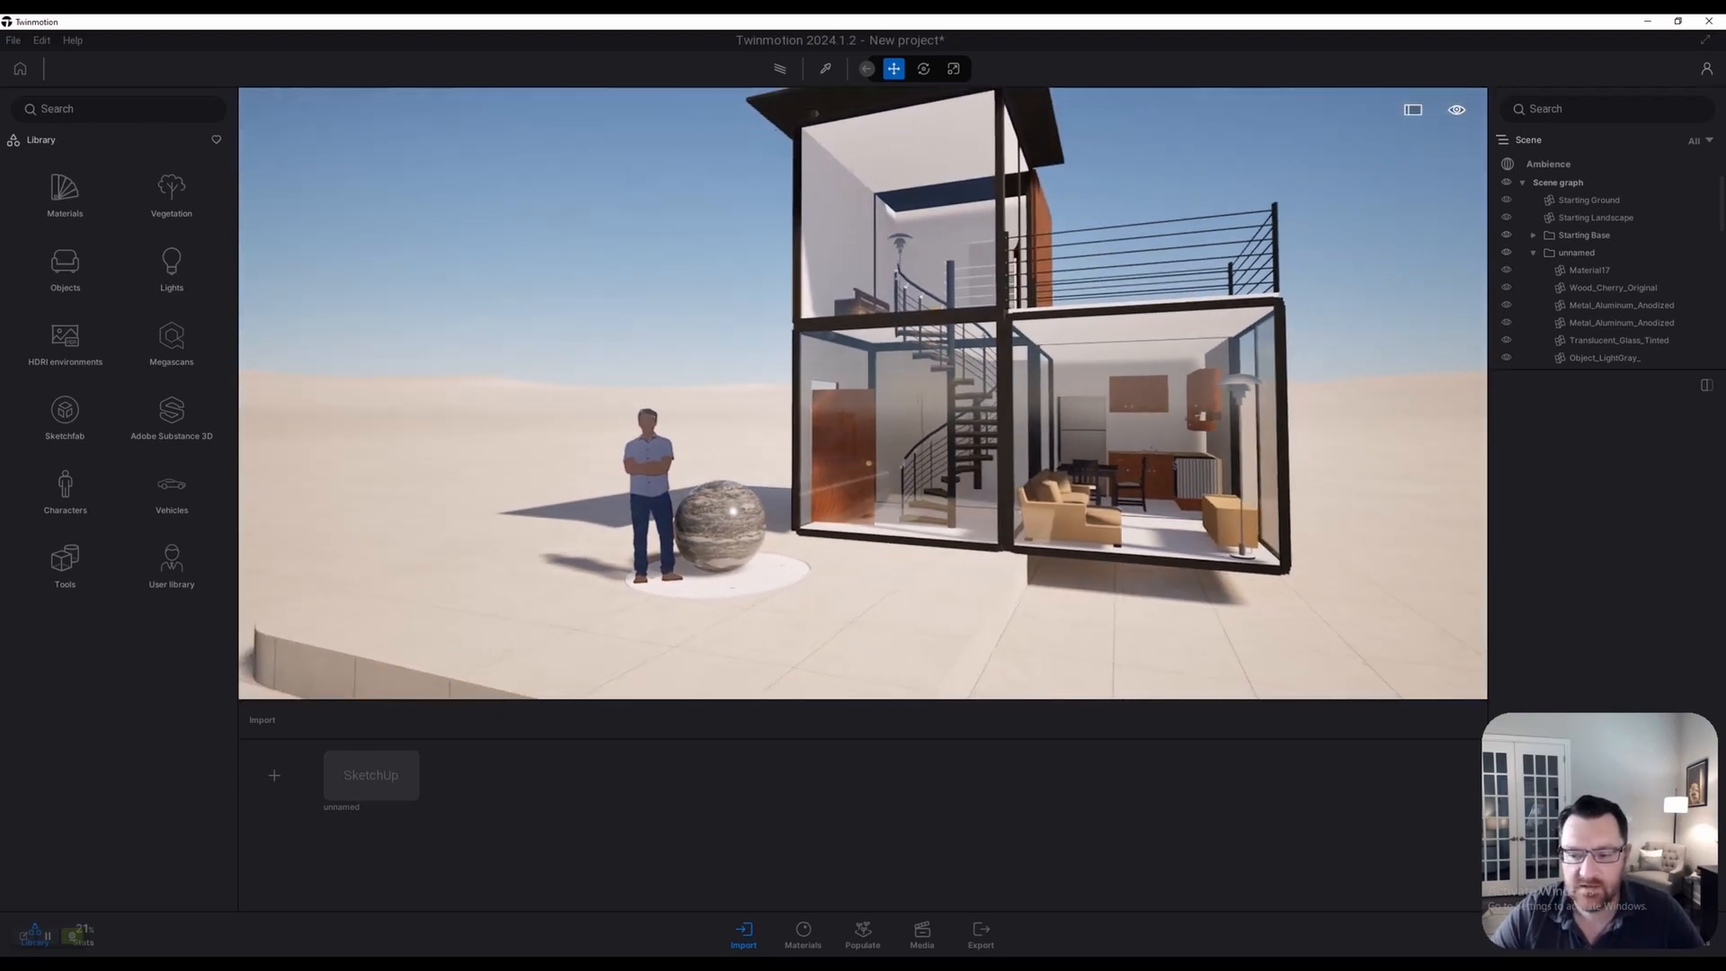
{"action": "key", "text": "d"}
{"action": "key", "text": "w"}
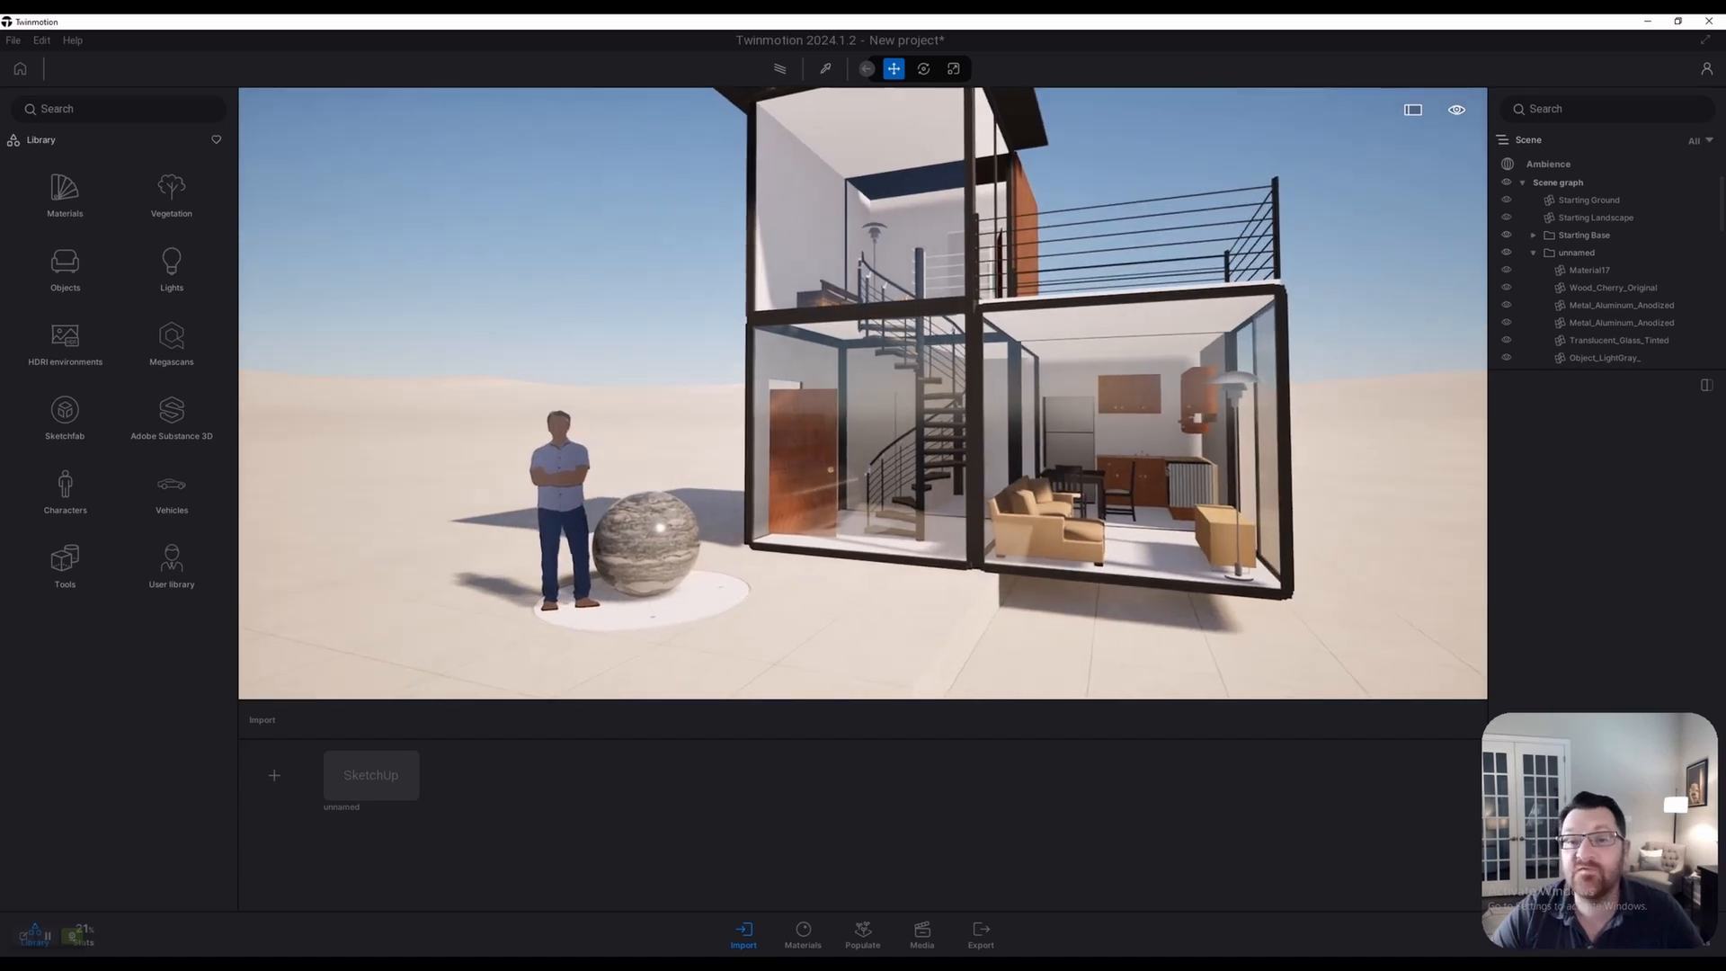
{"action": "middle_click_drag", "start_coordinate": [863, 393], "coordinate": [765, 483]}
{"action": "scroll", "coordinate": [764, 483], "scroll_direction": "up", "scroll_amount": 1}
{"action": "left_click", "coordinate": [65, 191]}
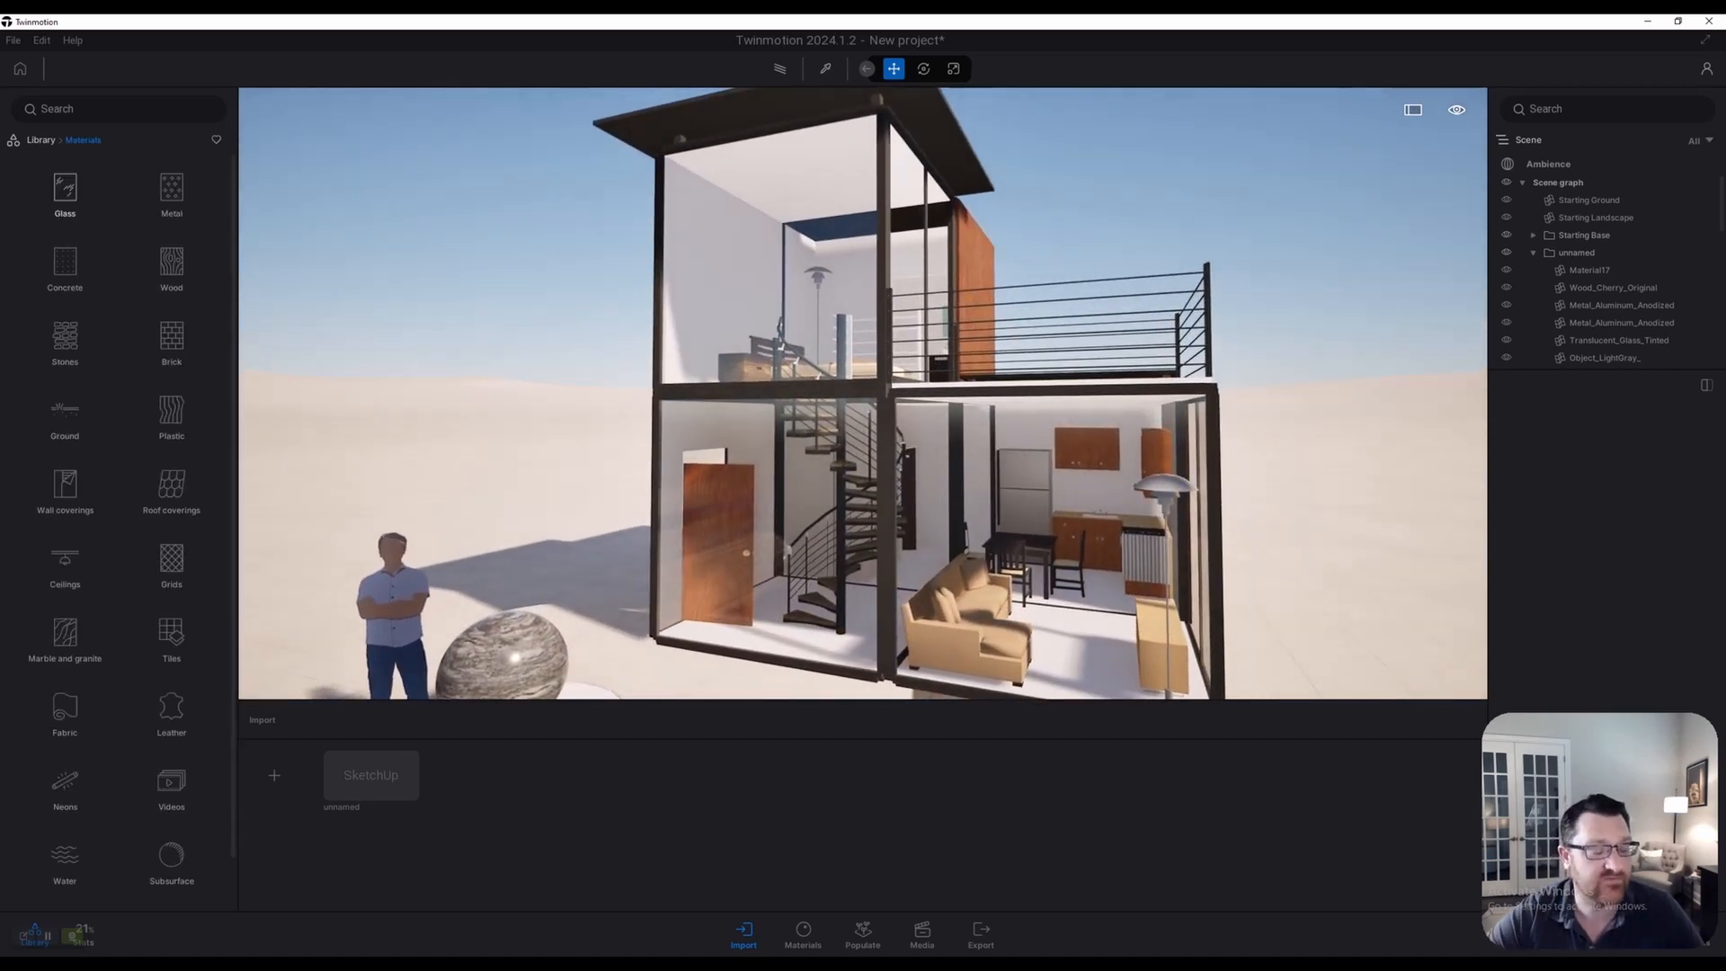
{"action": "left_click", "coordinate": [172, 190]}
Fly into the kitchen and try Brass on the black frame
{"action": "key", "text": "d"}
{"action": "key", "text": "e"}
{"action": "key", "text": "w"}
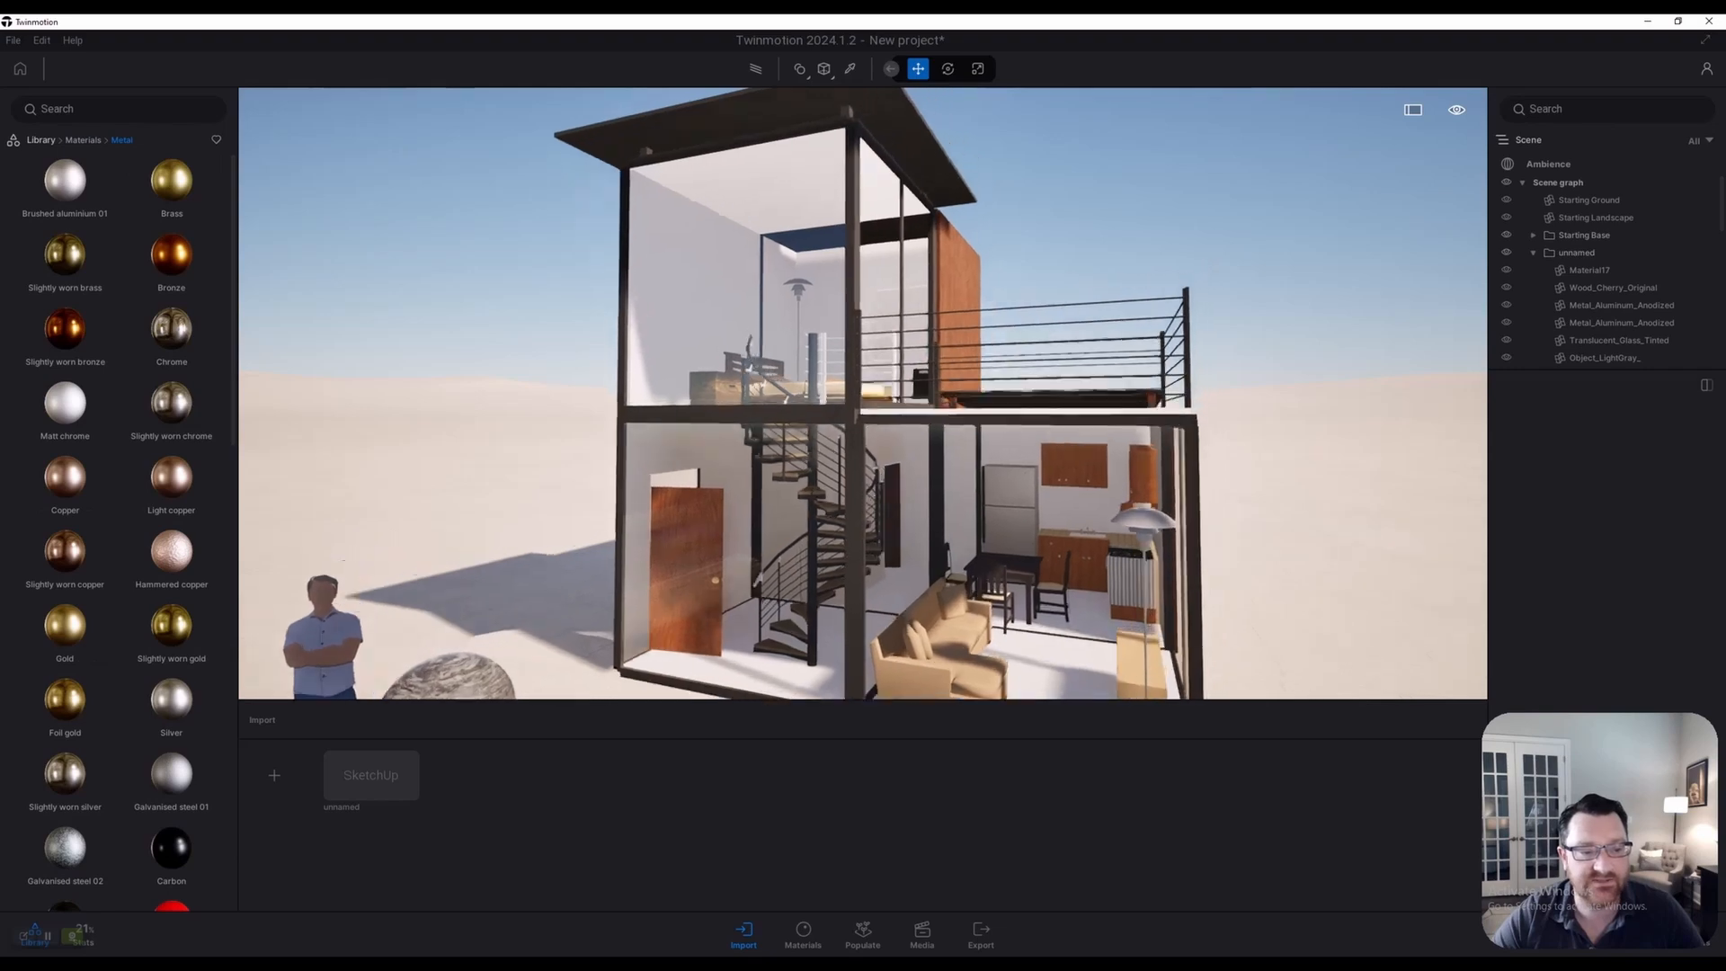
{"action": "key", "text": "d"}
{"action": "key", "text": "e"}
{"action": "key", "text": "q"}
{"action": "key", "text": "w"}
{"action": "key", "text": "d"}
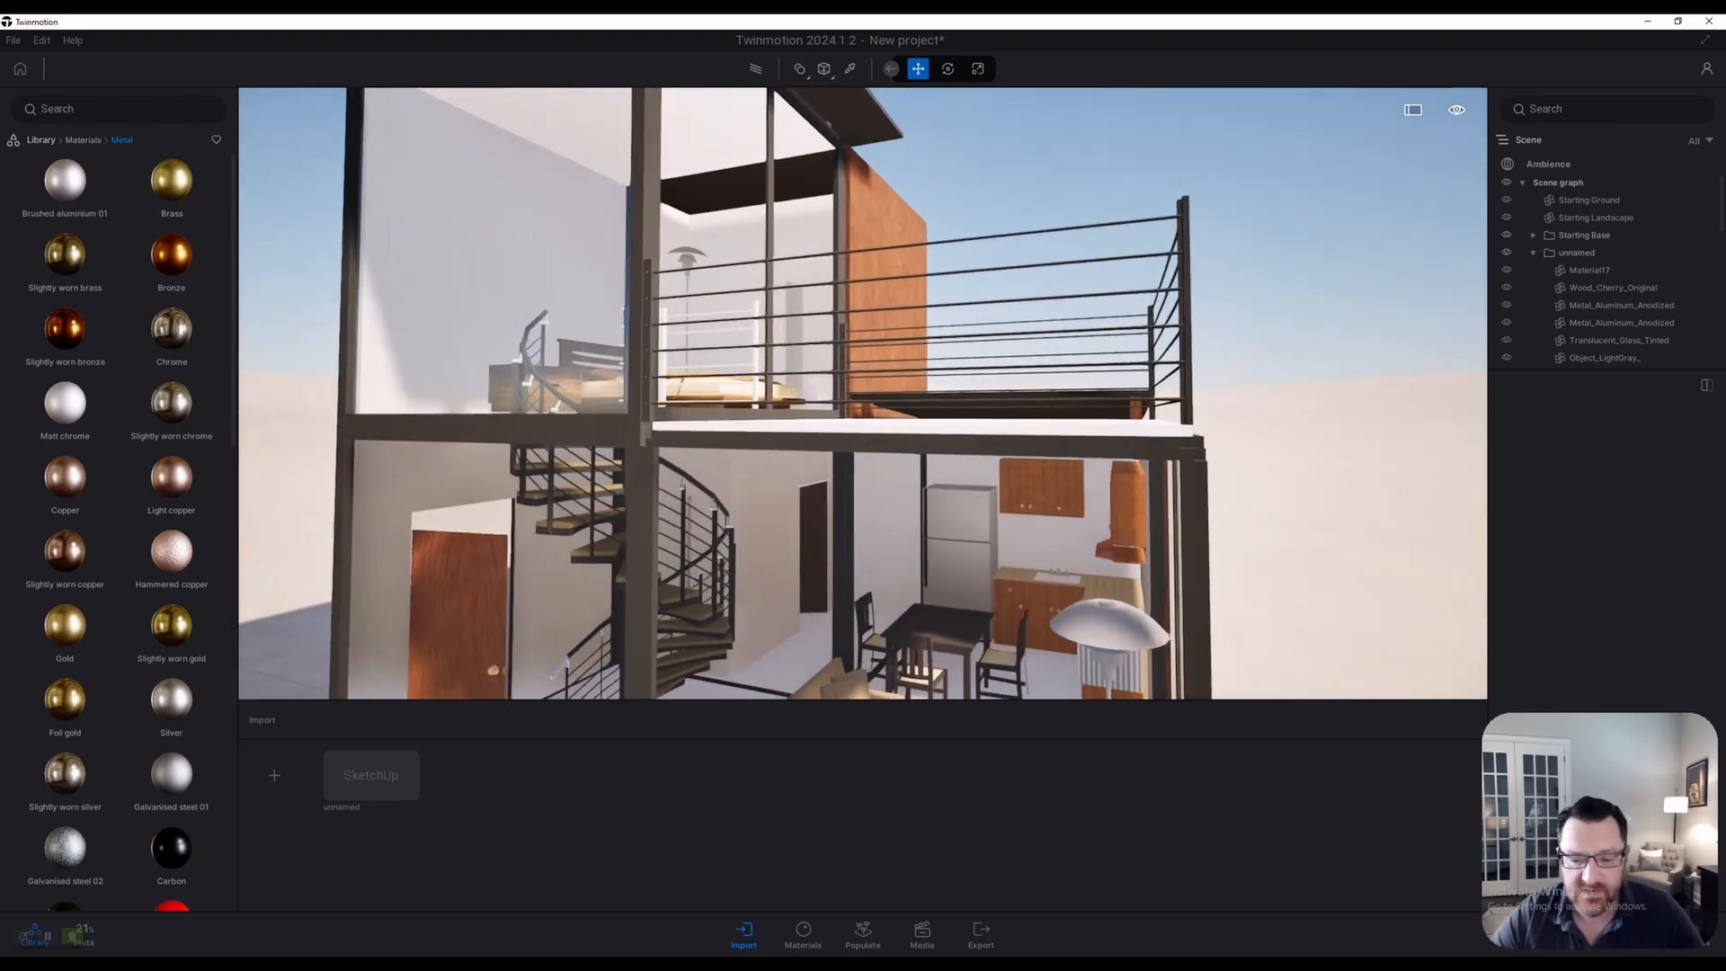
{"action": "key", "text": "w"}
{"action": "left_click_drag", "start_coordinate": [171, 184], "coordinate": [1187, 306]}
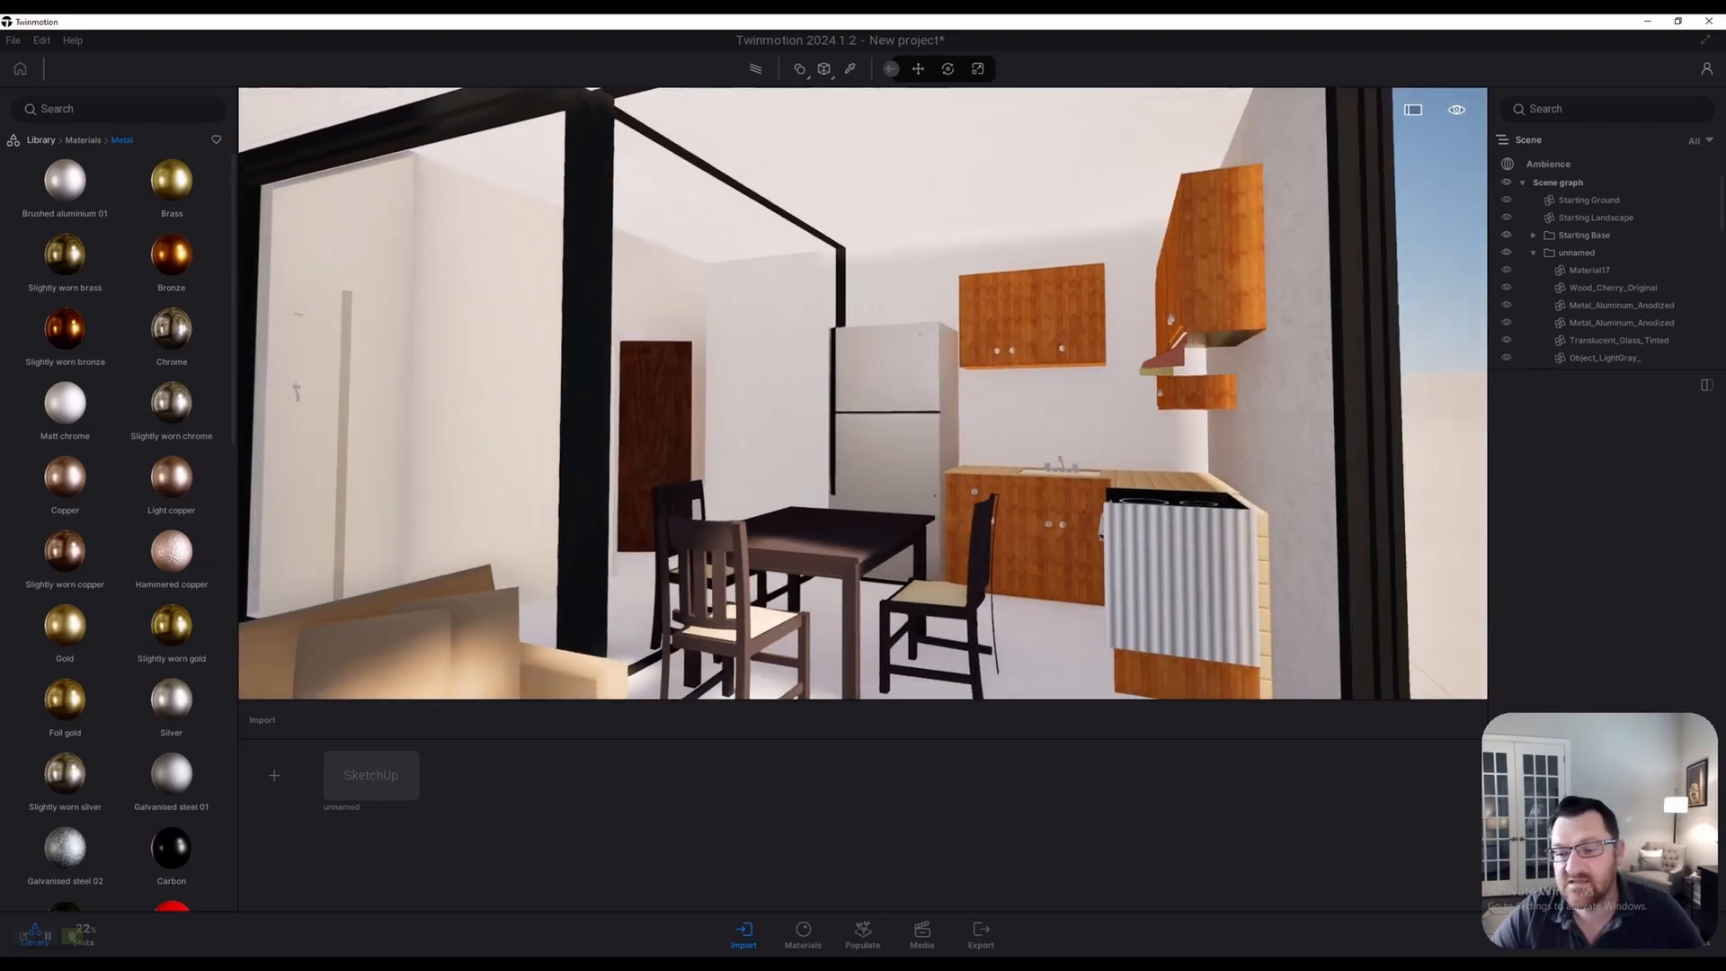
Try Brass on the cabinets and exterior wall, then back out of the house
{"action": "key", "text": "s"}
{"action": "left_click_drag", "start_coordinate": [962, 395], "coordinate": [522, 504]}
{"action": "key", "text": "a"}
{"action": "key", "text": "s"}
{"action": "key", "text": "a"}
{"action": "key", "text": "s"}
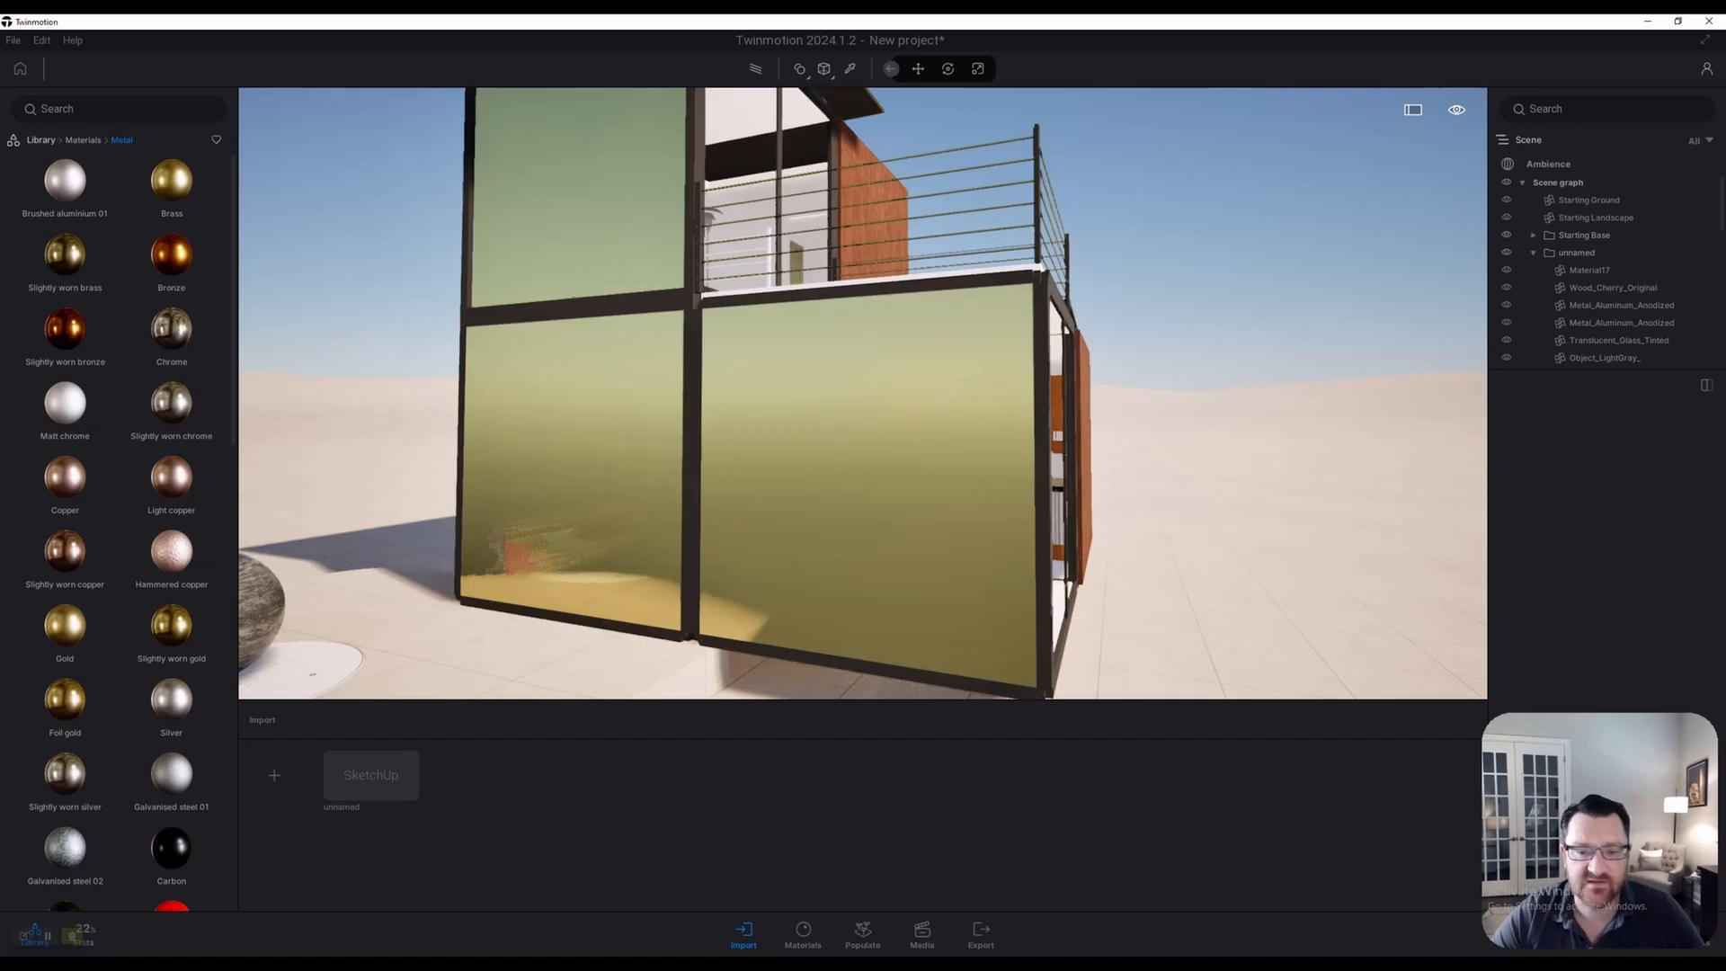
{"action": "key", "text": "e"}
Try Brass on the wood exterior wall, large glass panels and metal frame
{"action": "left_click_drag", "start_coordinate": [522, 503], "coordinate": [872, 225]}
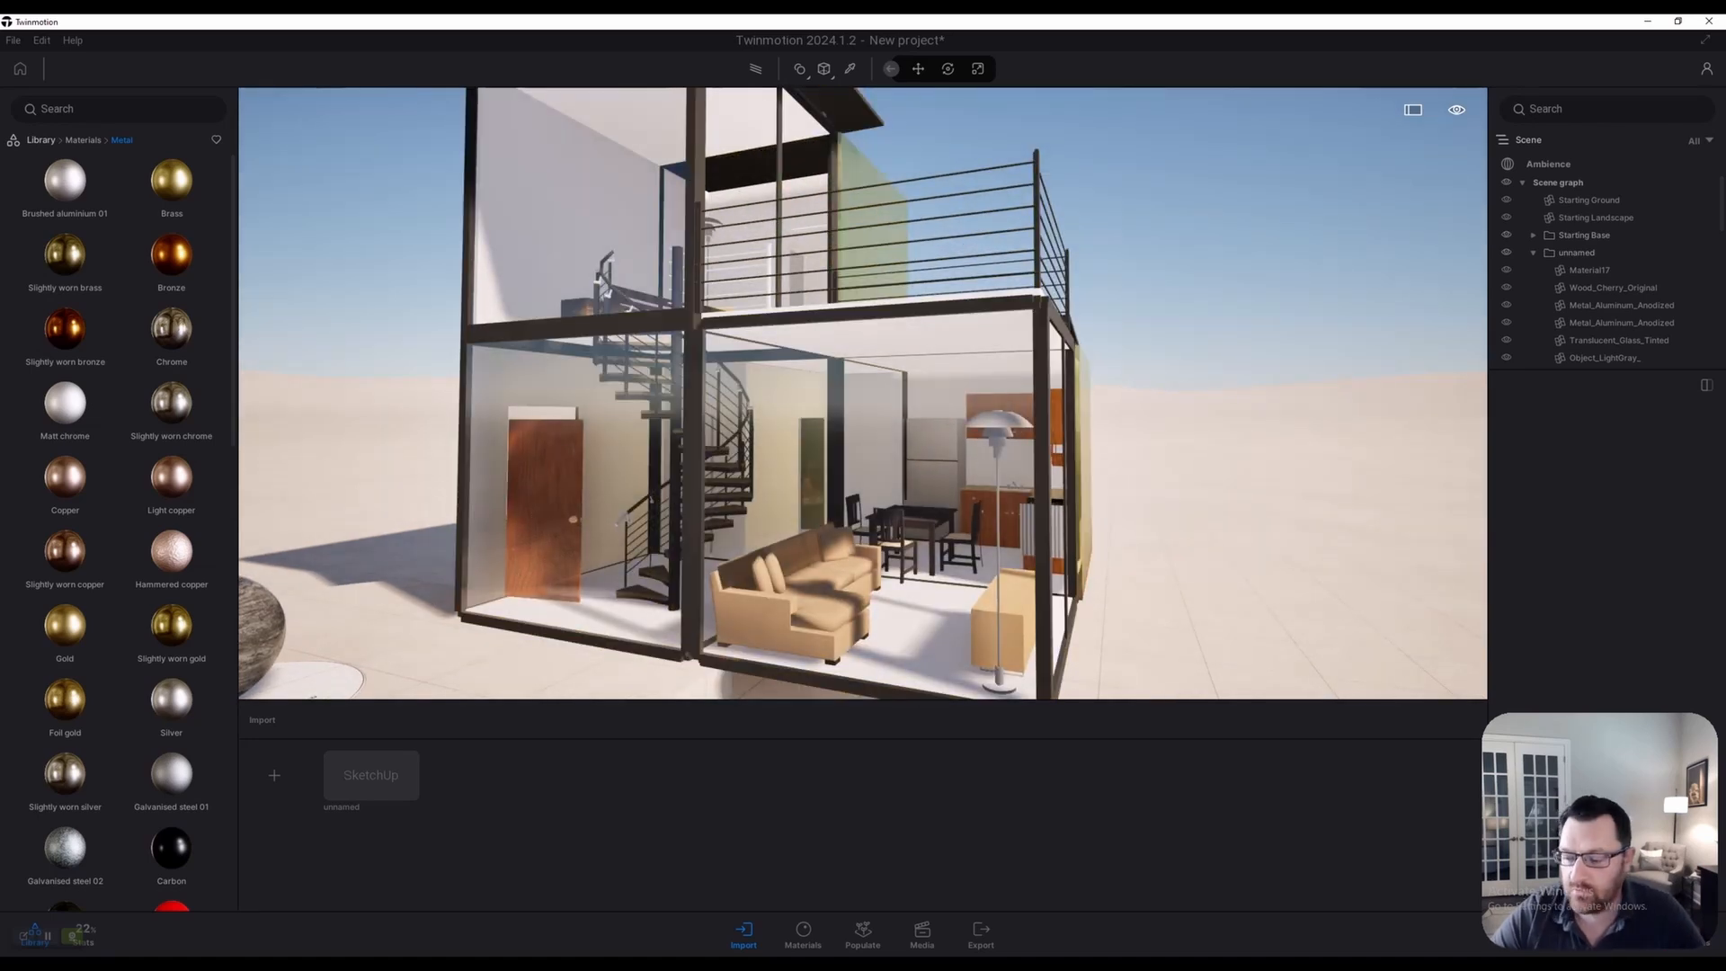
{"action": "left_click_drag", "start_coordinate": [872, 225], "coordinate": [854, 431]}
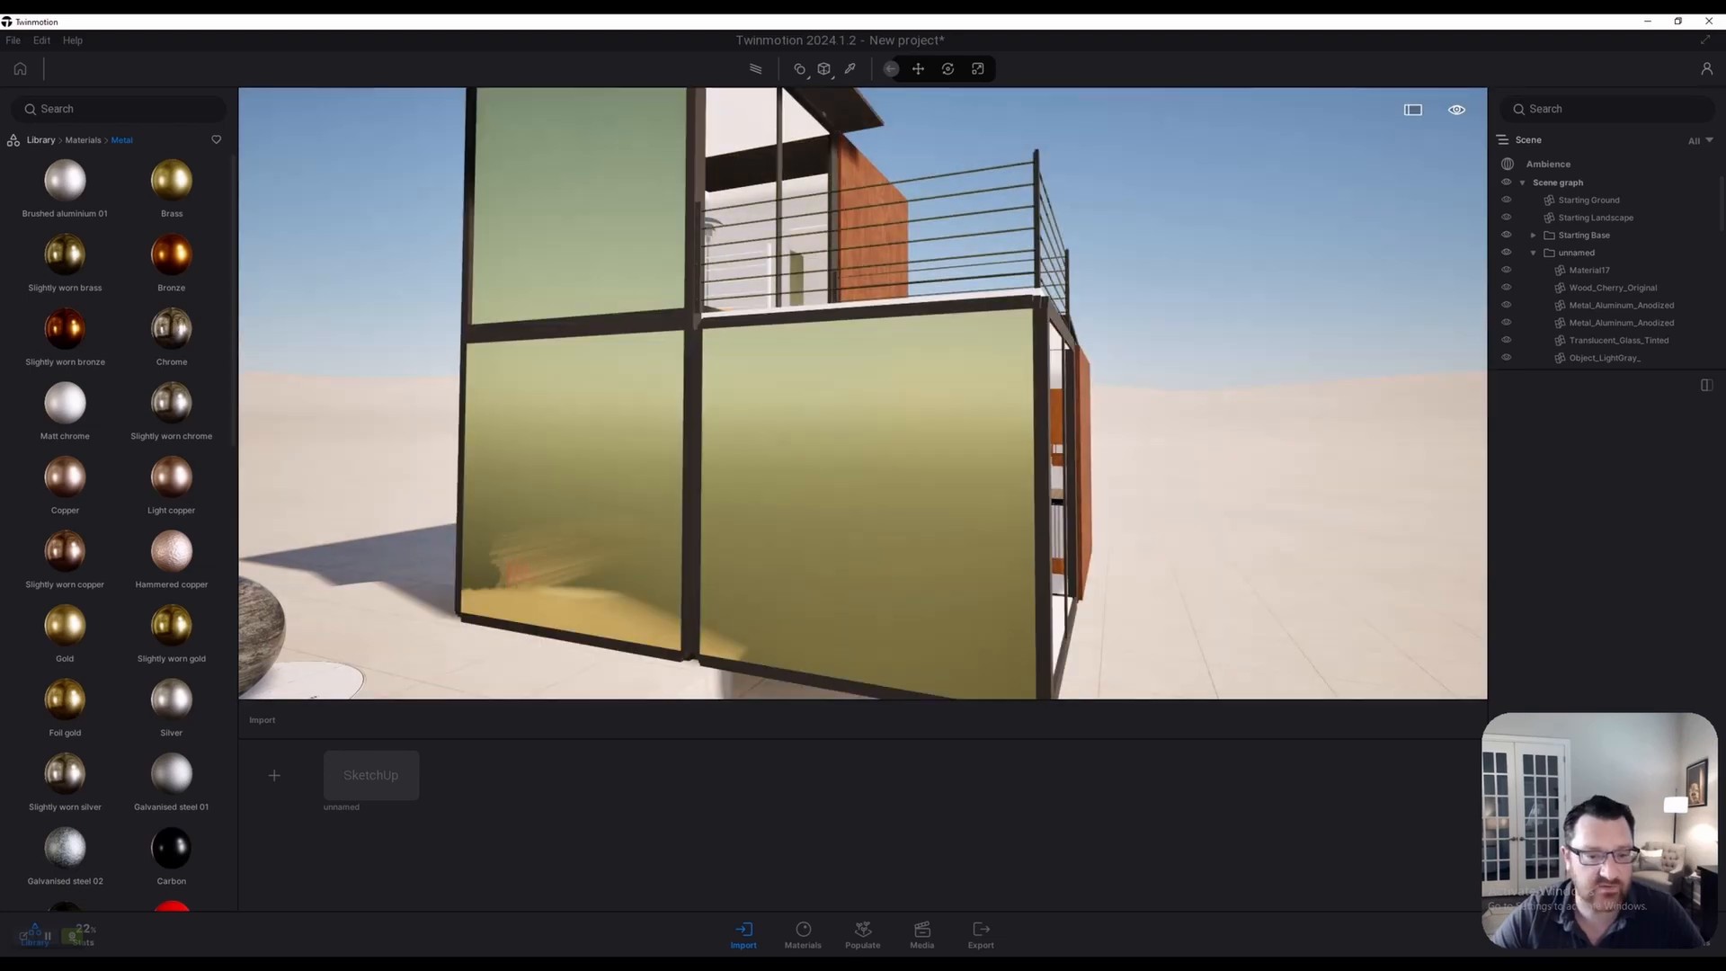
{"action": "key", "text": "d"}
{"action": "left_click_drag", "start_coordinate": [854, 432], "coordinate": [912, 432]}
{"action": "key", "text": "d"}
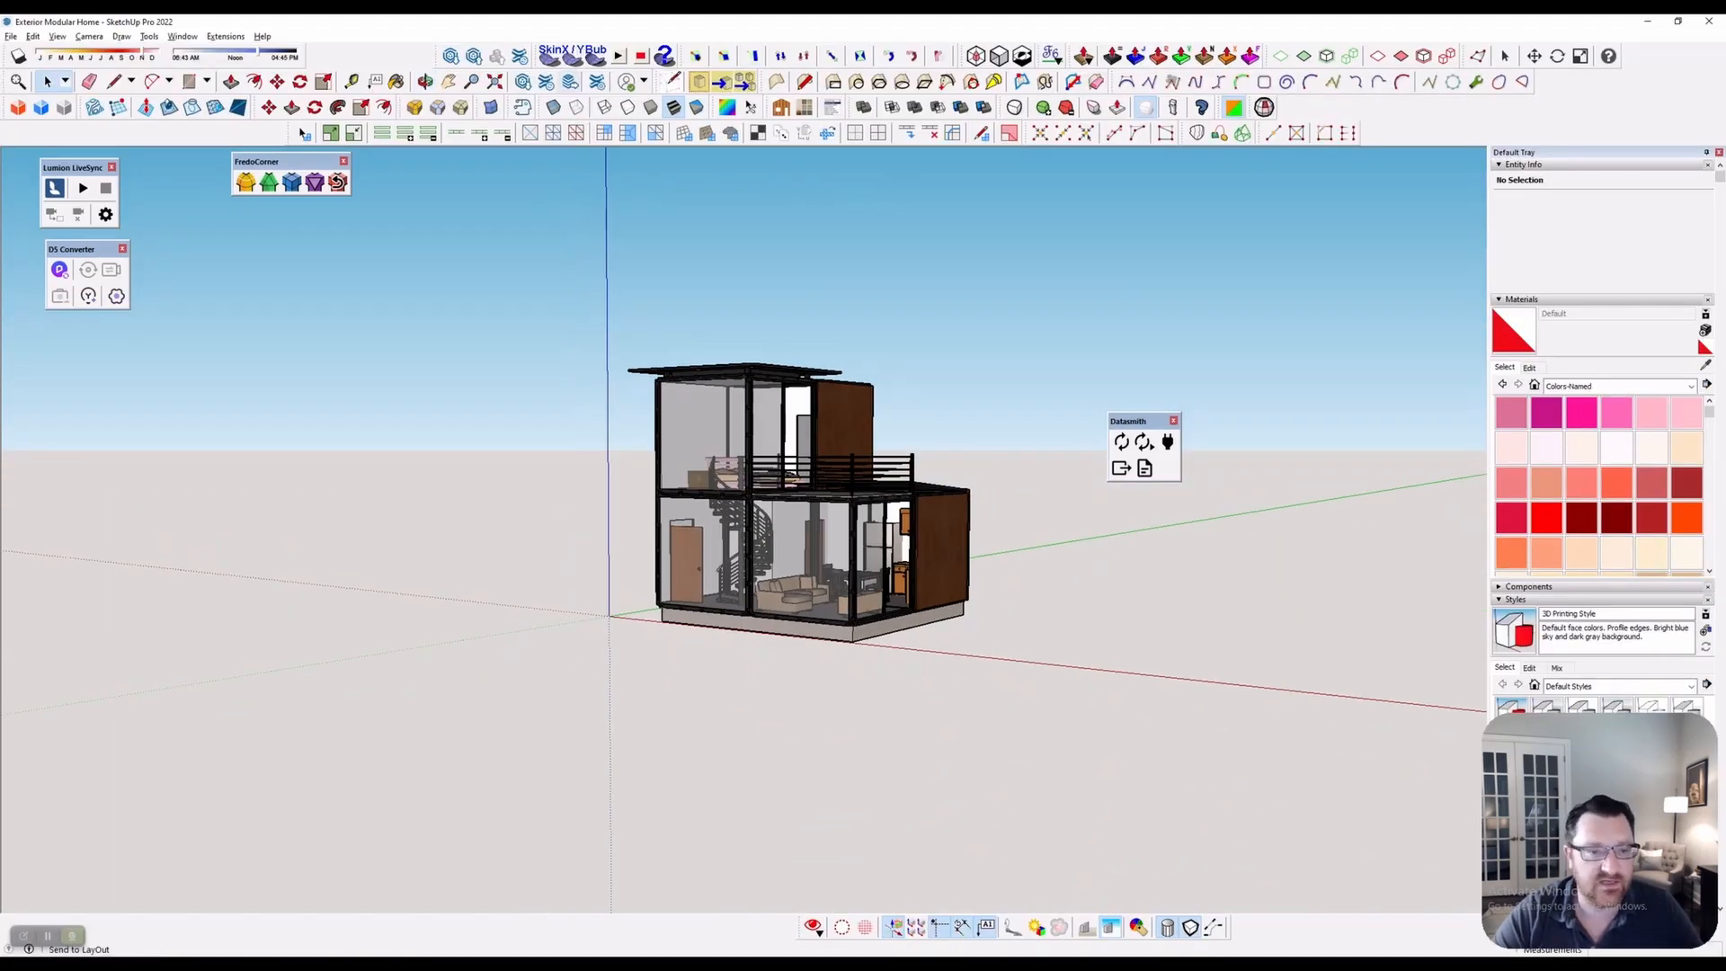
Search 3D Warehouse for 'background' models
{"action": "left_click", "coordinate": [451, 56]}
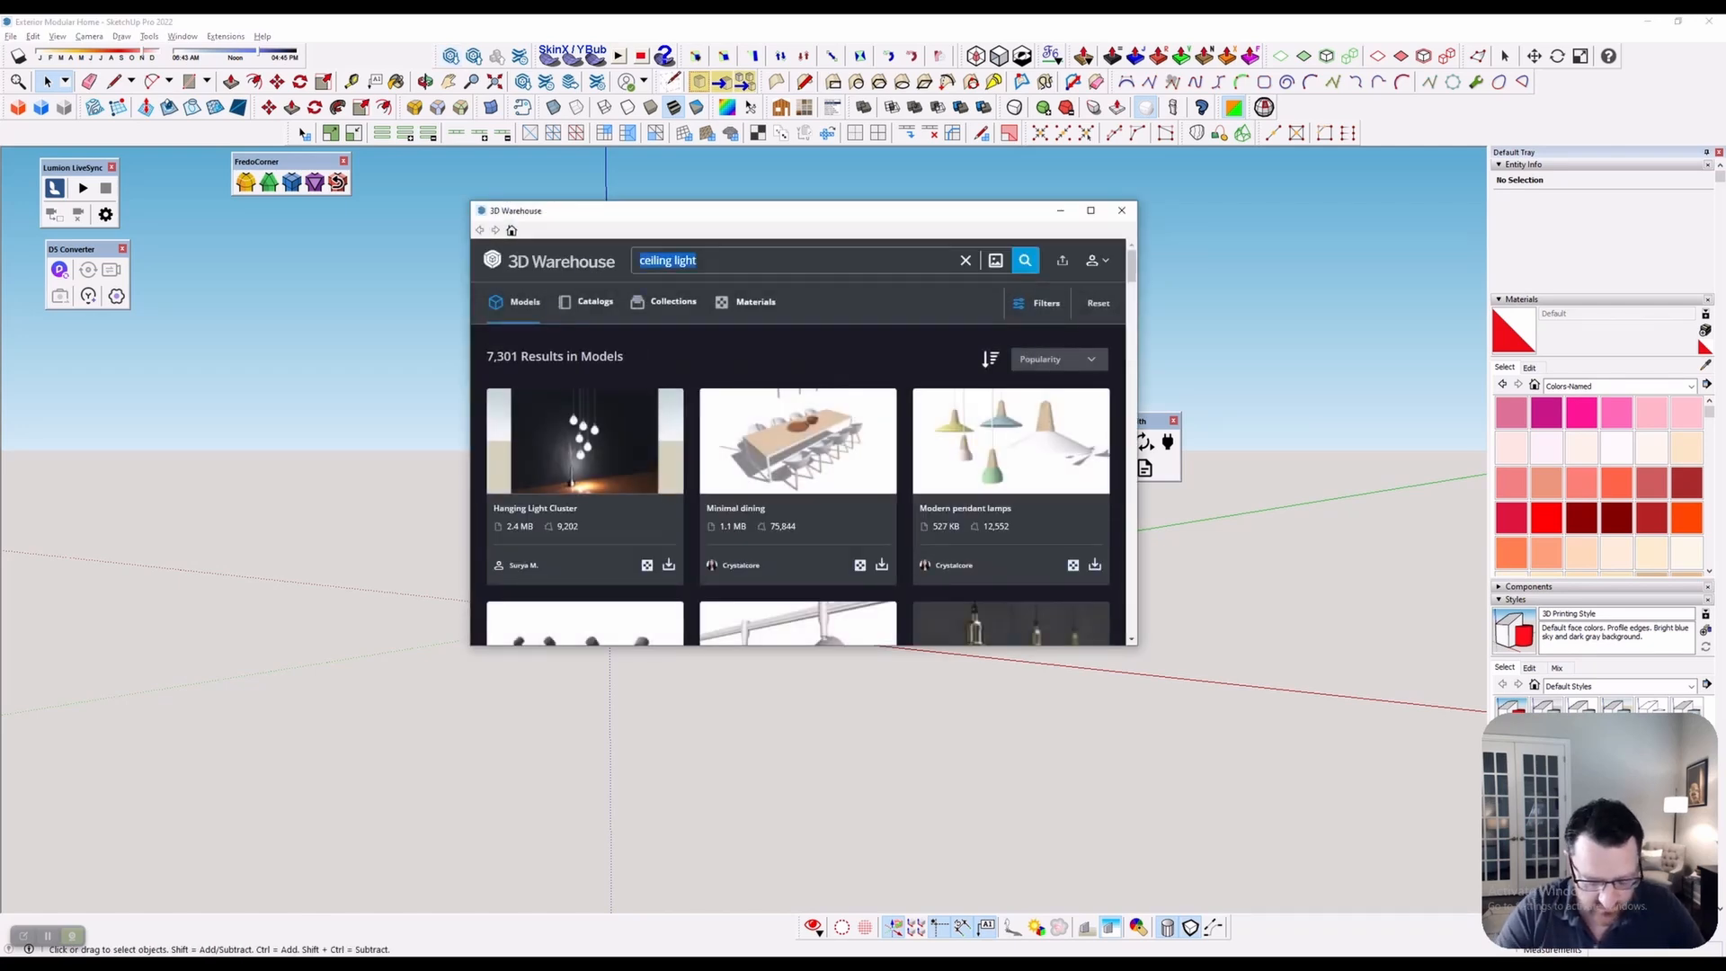
{"action": "type", "text": "bac"}
{"action": "type", "text": "kg"}
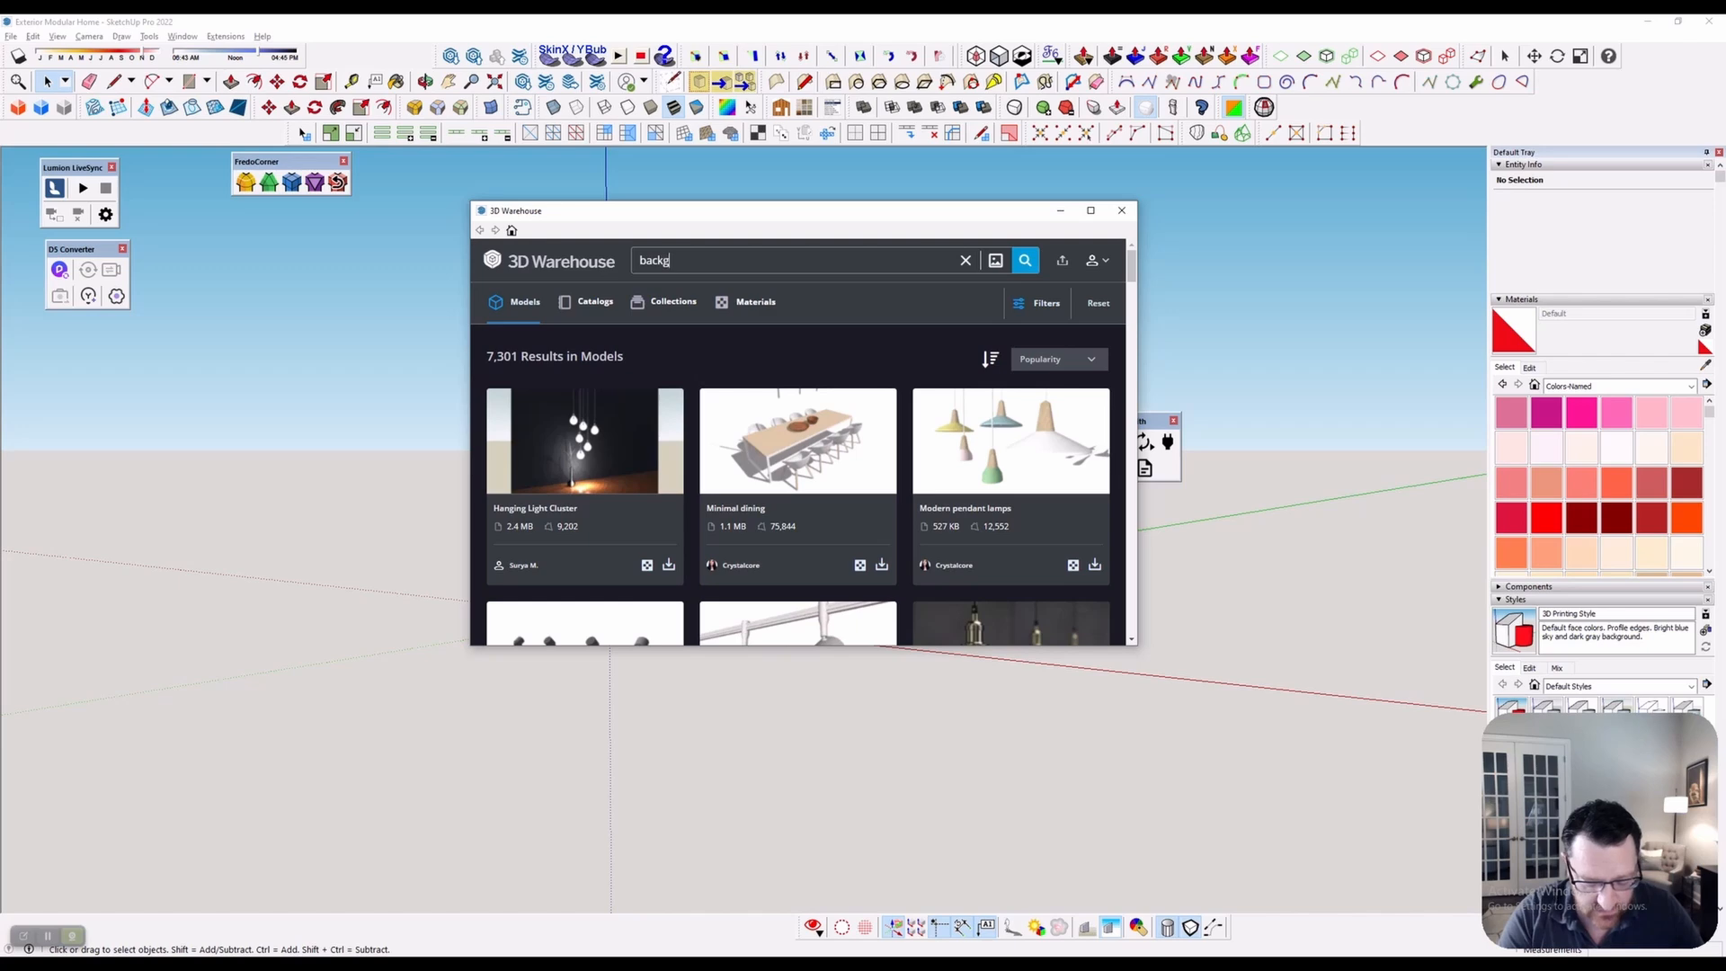
{"action": "type", "text": "round"}
{"action": "key", "text": "Return"}
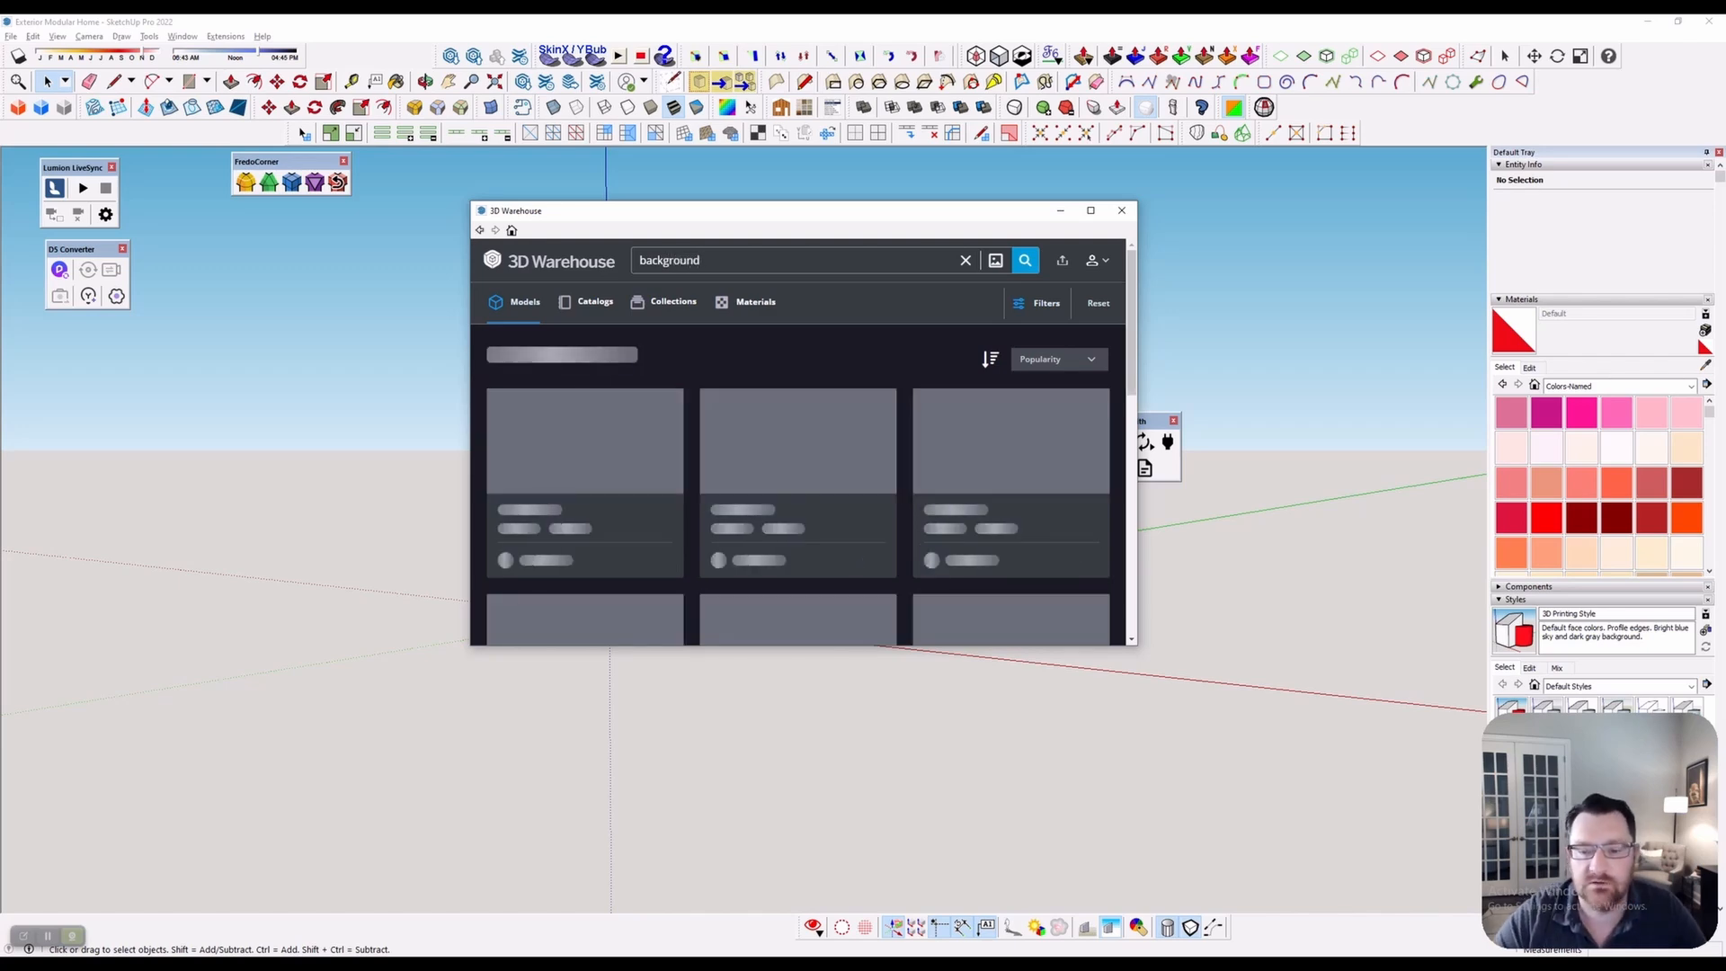
Sort results by Likes and load Background 19 into the model
{"action": "left_click", "coordinate": [1090, 210]}
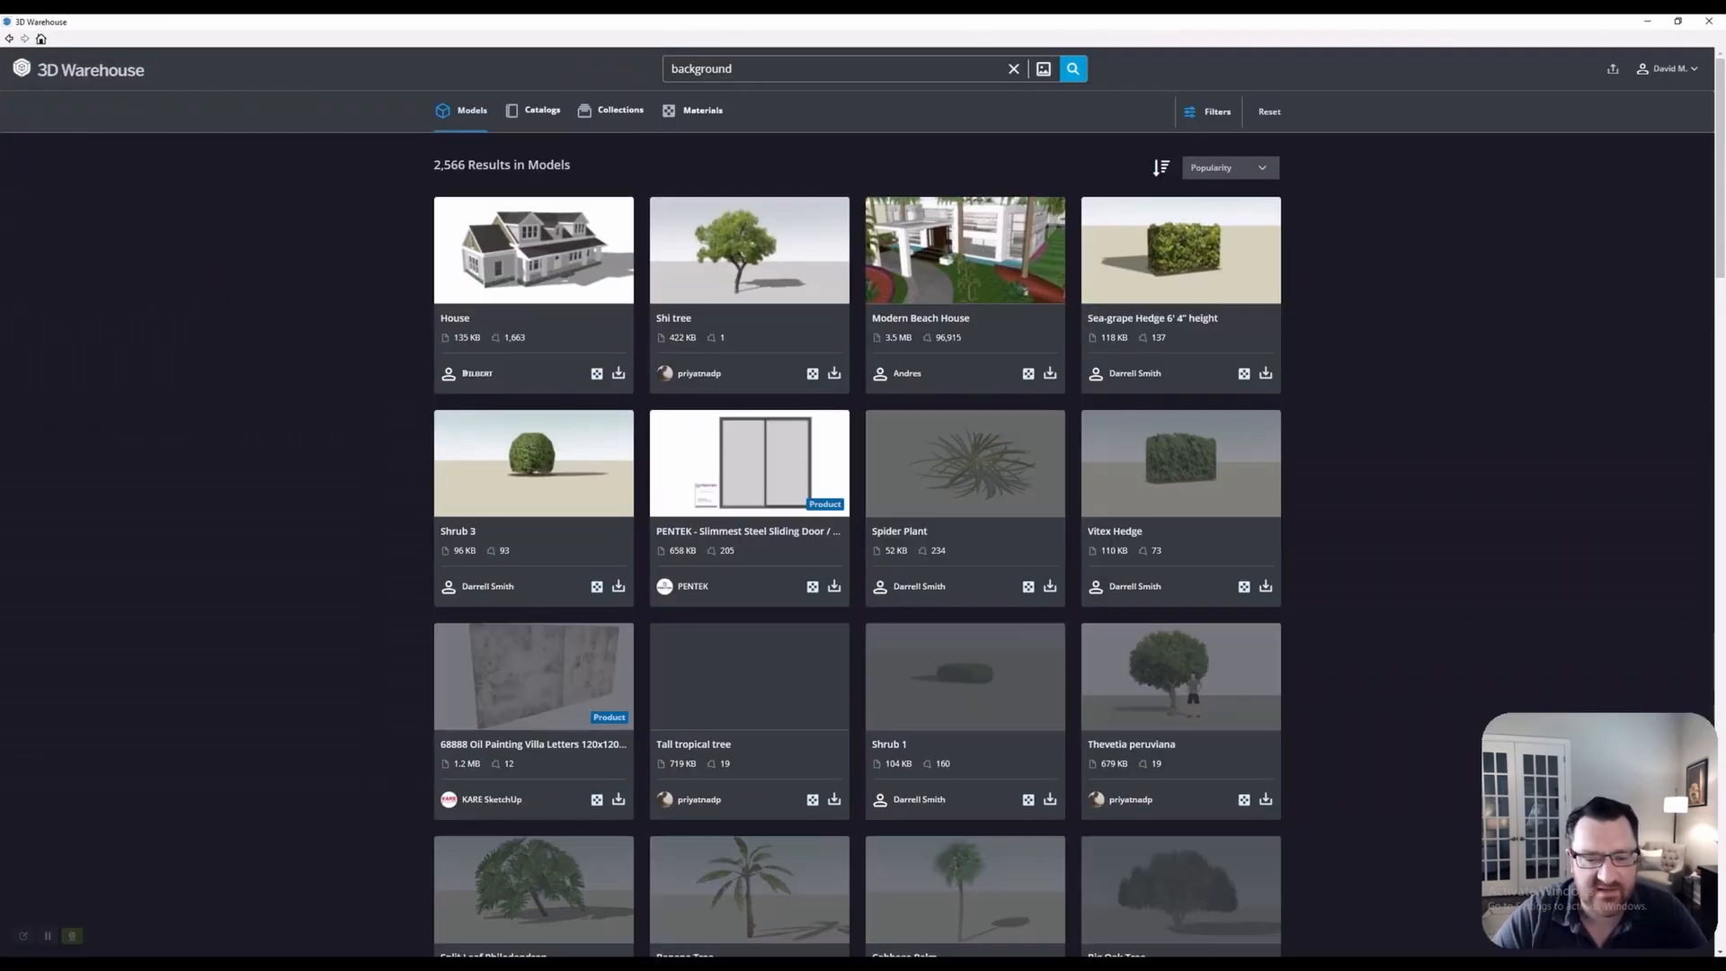
{"action": "left_click", "coordinate": [1228, 167]}
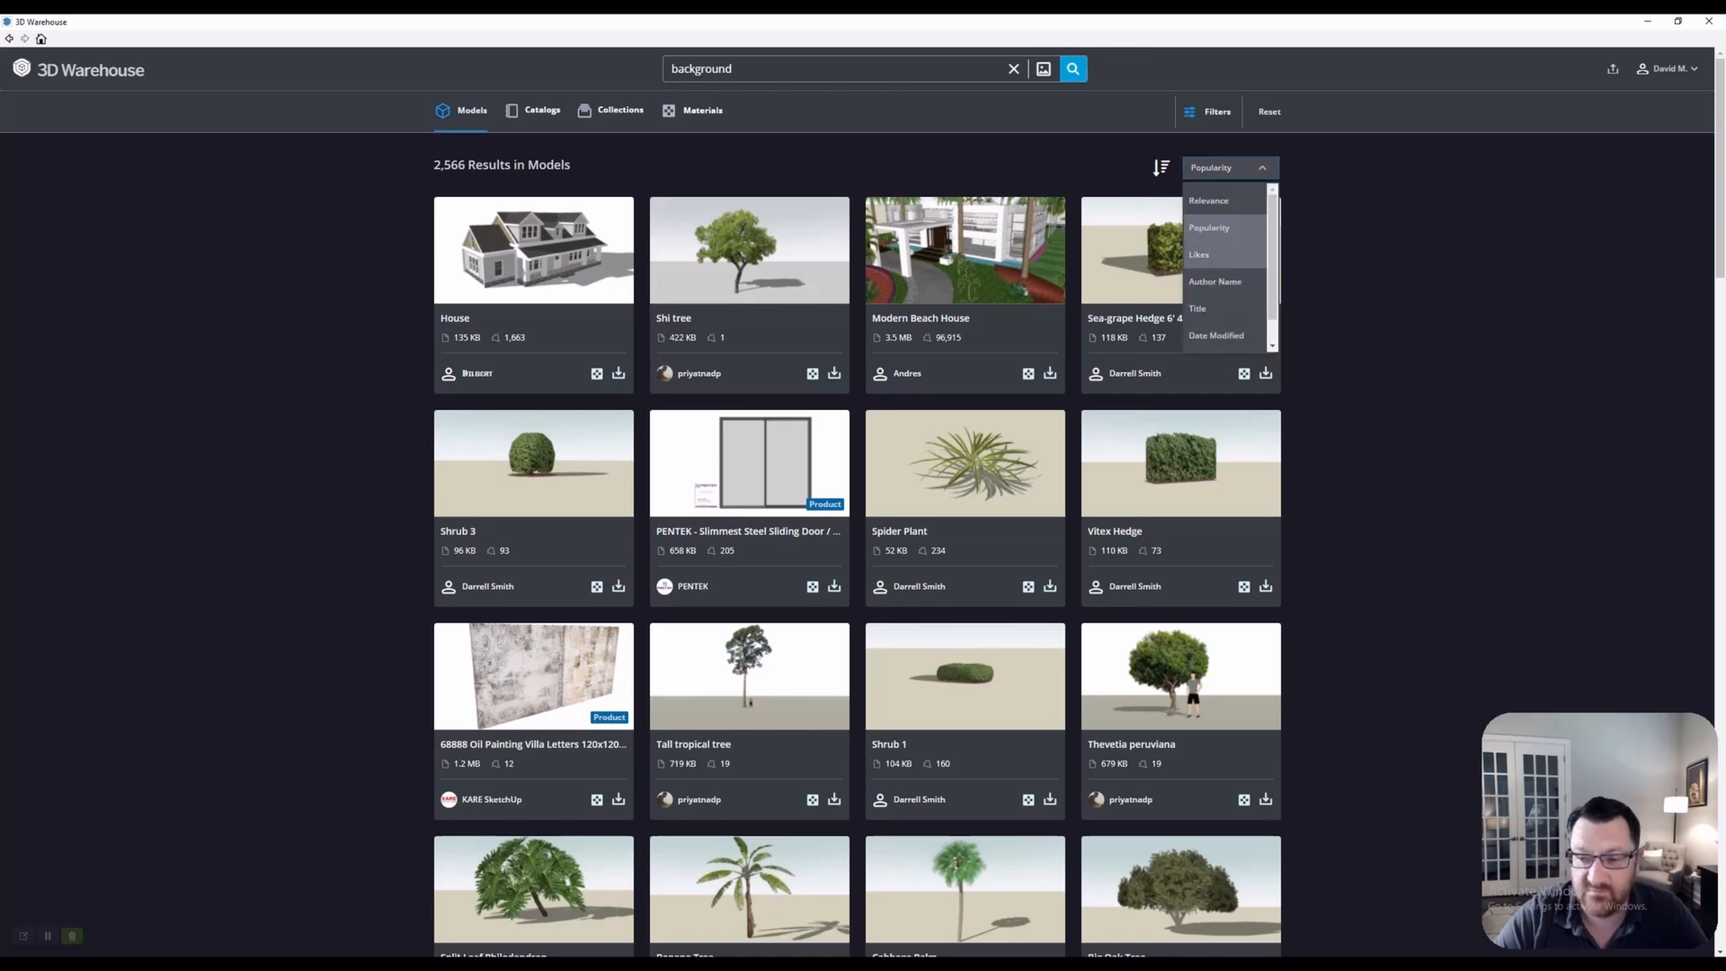
{"action": "left_click", "coordinate": [1209, 255]}
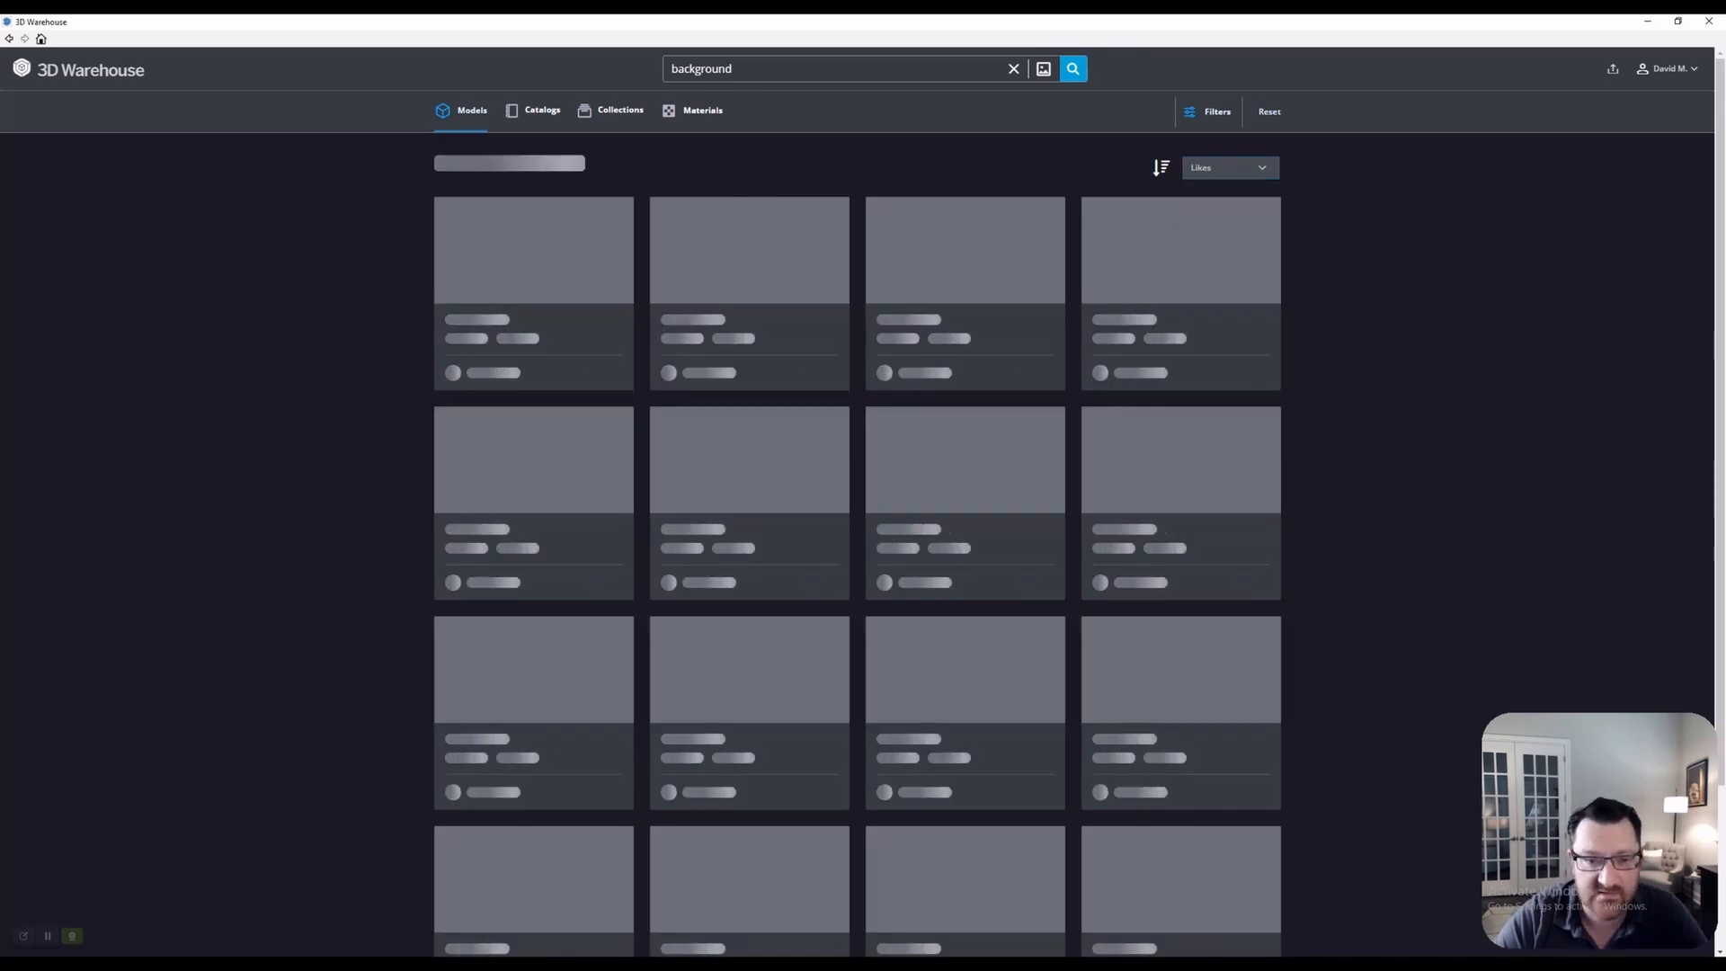
{"action": "scroll", "coordinate": [1079, 450], "scroll_direction": "down", "scroll_amount": 6}
{"action": "scroll", "coordinate": [1079, 449], "scroll_direction": "up", "scroll_amount": 3}
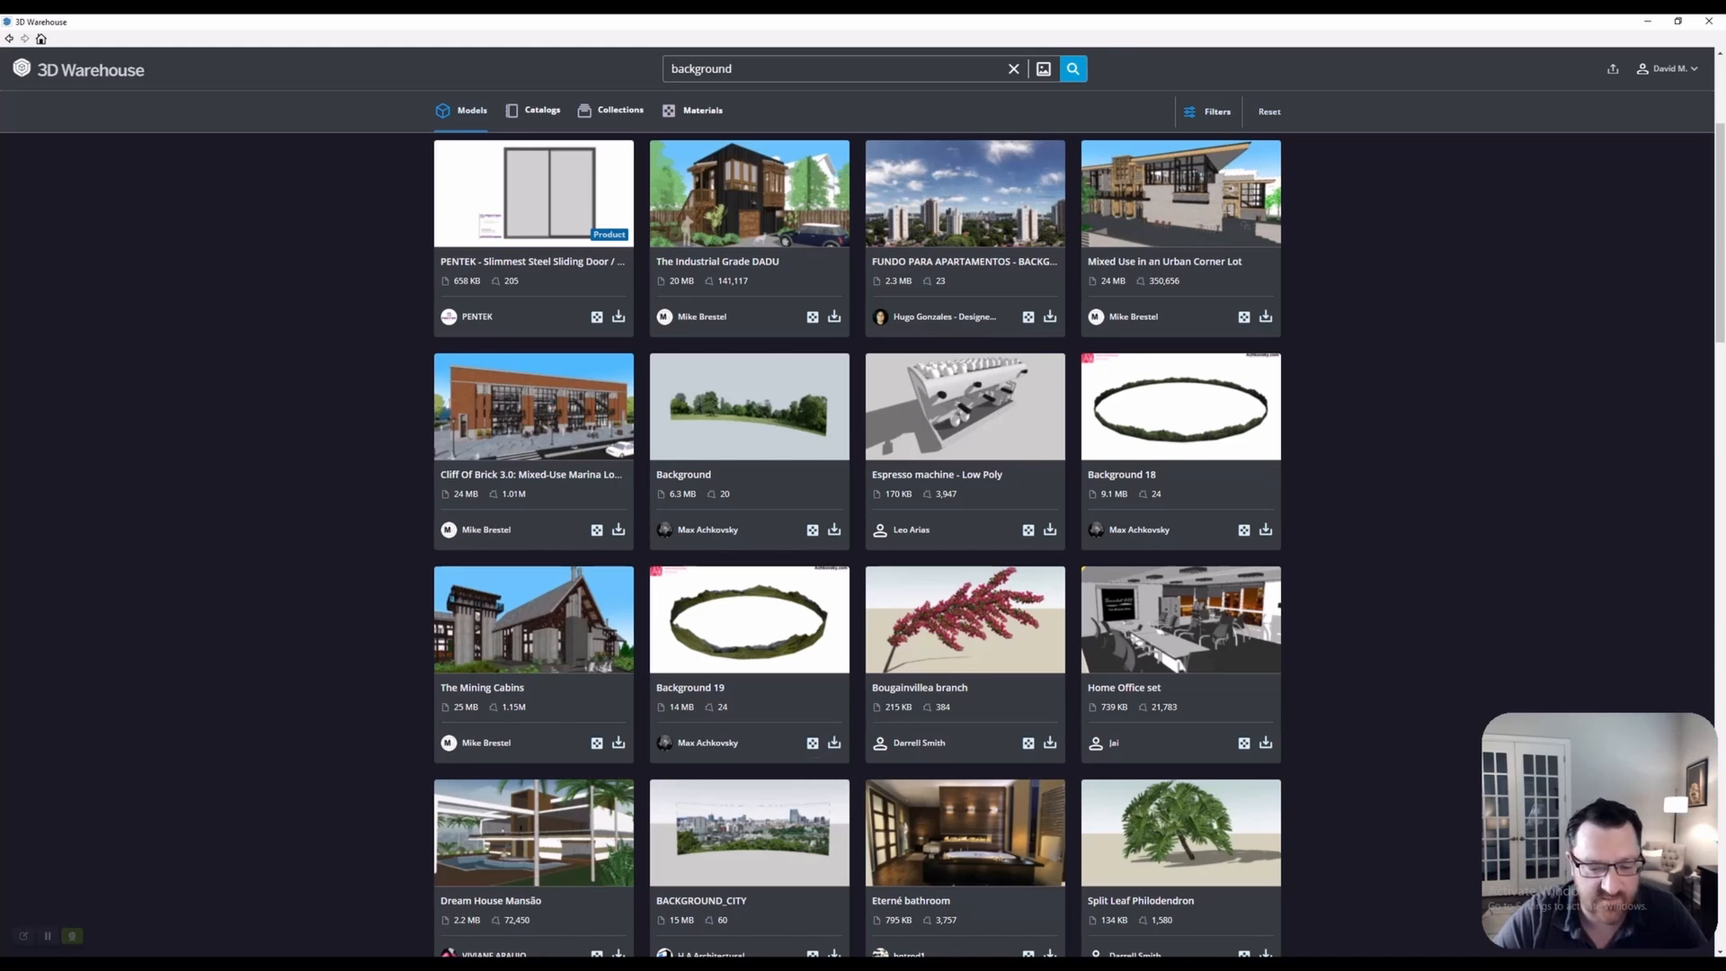
{"action": "left_click", "coordinate": [834, 743]}
{"action": "left_click", "coordinate": [823, 521]}
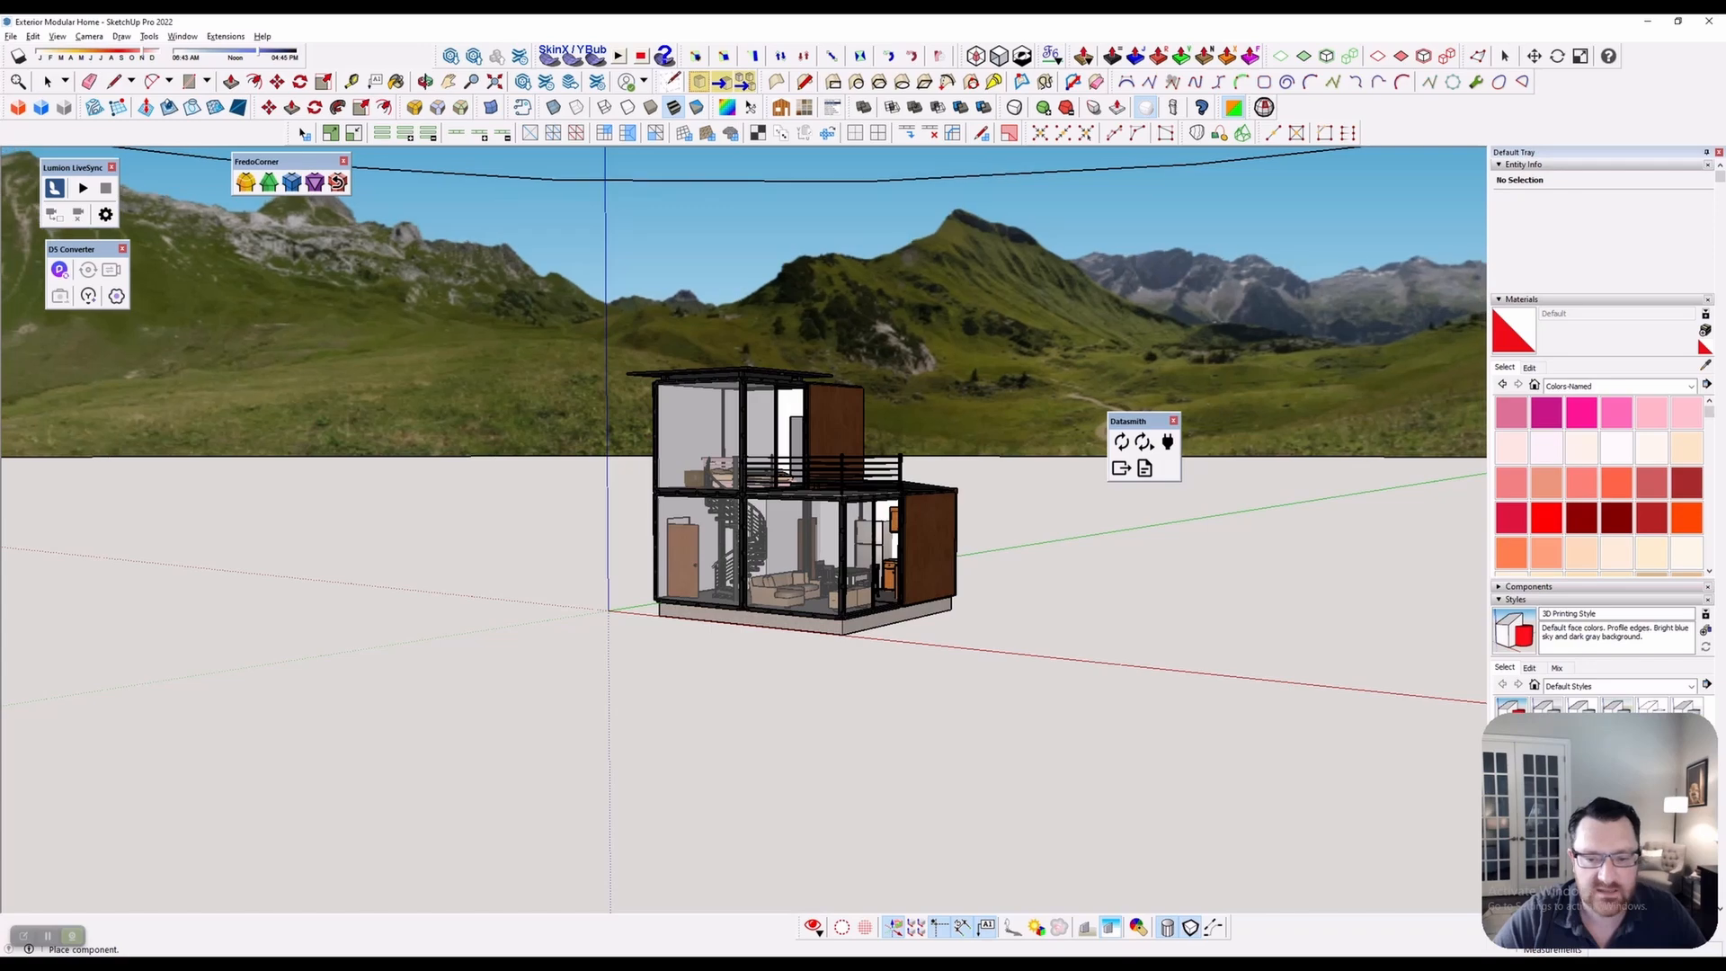
Place the mountain panorama ring and convert it from a component to a group
{"action": "left_click", "coordinate": [631, 409]}
{"action": "scroll", "coordinate": [654, 418], "scroll_direction": "down", "scroll_amount": 10}
{"action": "middle_click_drag", "start_coordinate": [861, 334], "coordinate": [885, 385]}
{"action": "scroll", "coordinate": [884, 384], "scroll_direction": "down", "scroll_amount": 10}
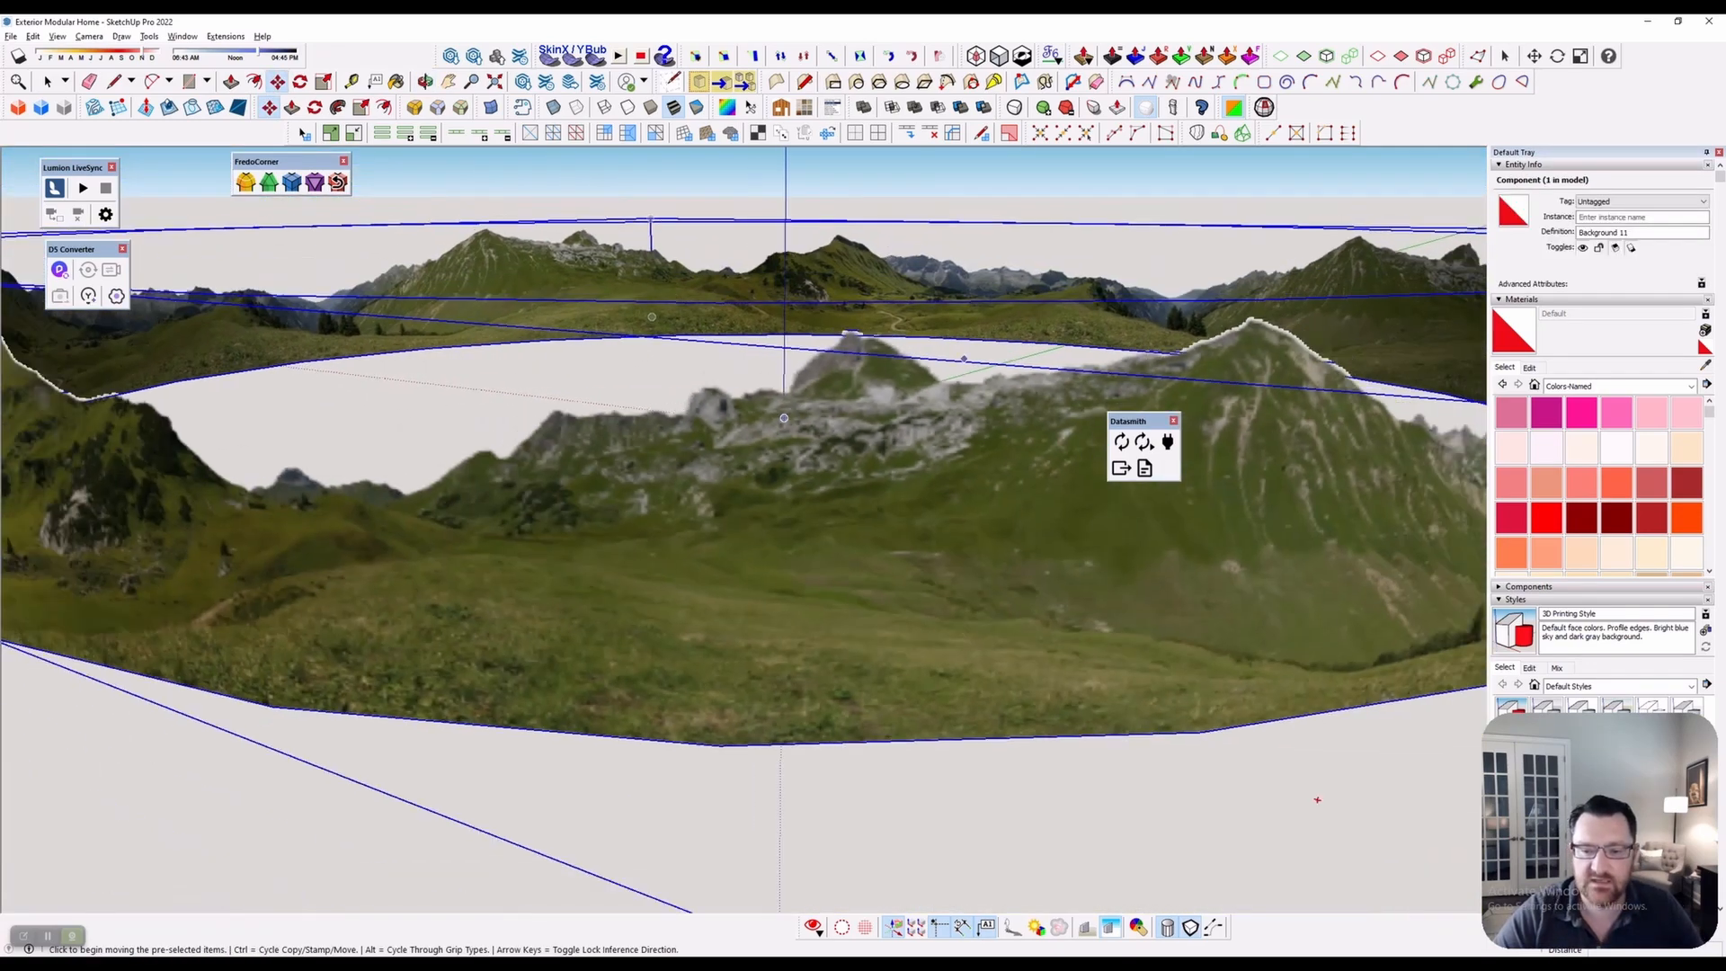
{"action": "key", "text": "space"}
{"action": "middle_click_drag", "start_coordinate": [843, 309], "coordinate": [839, 439]}
{"action": "right_click", "coordinate": [839, 439]}
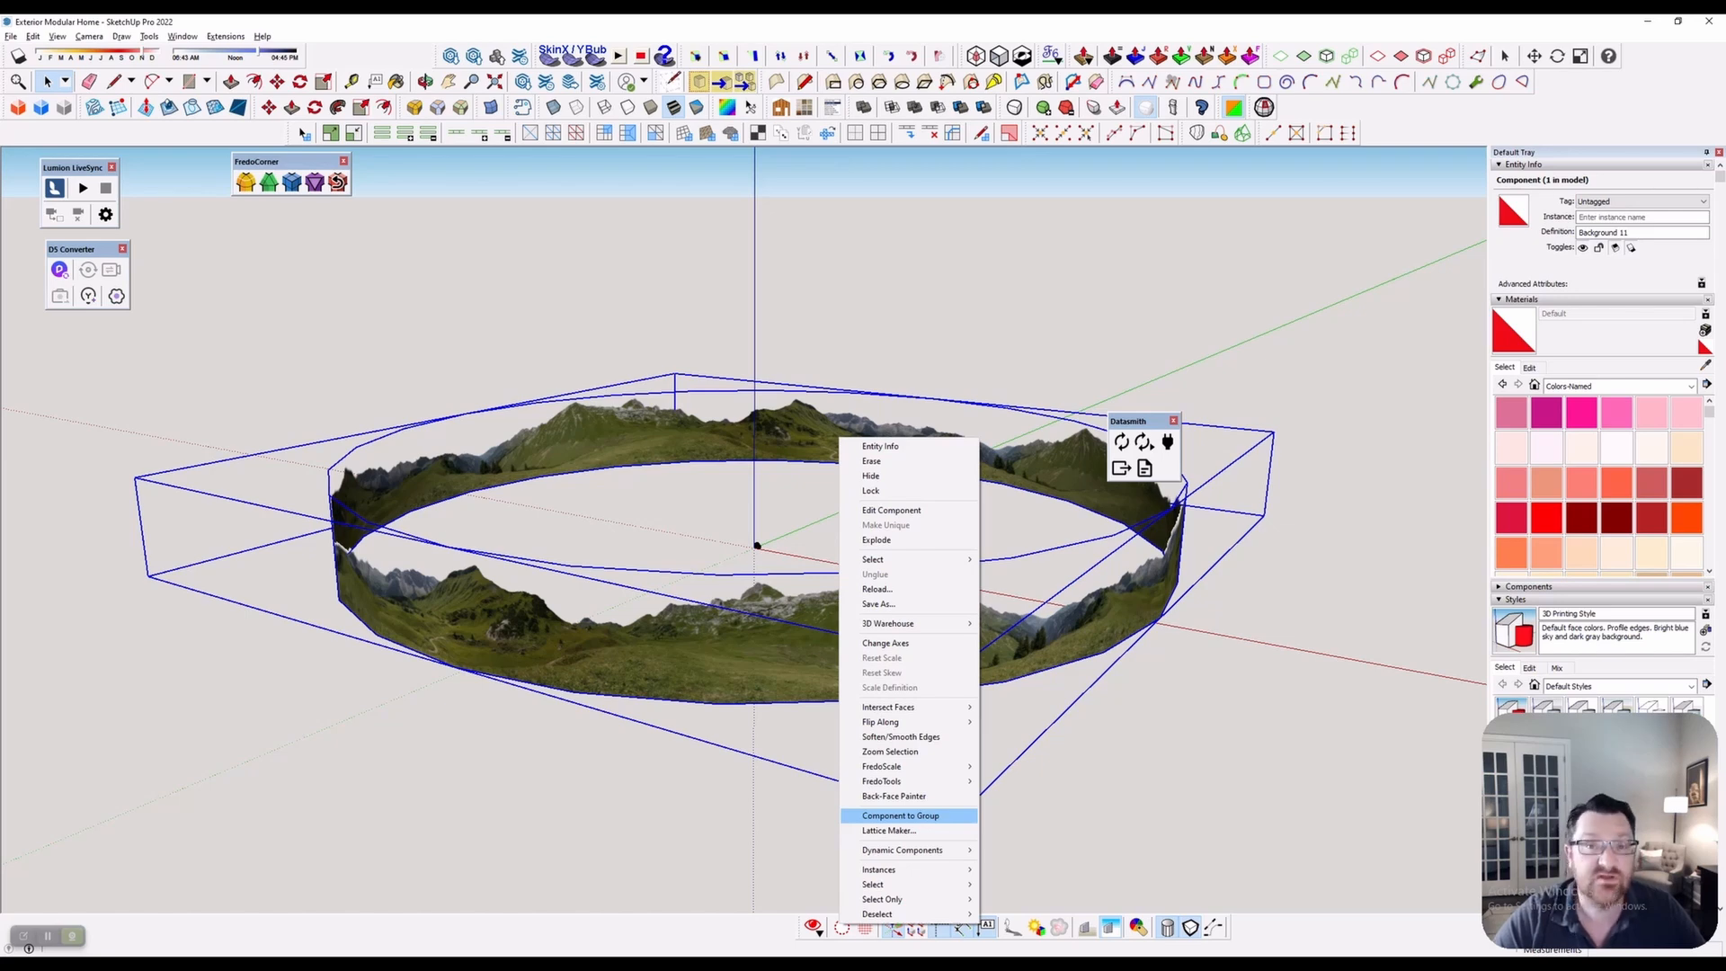
{"action": "left_click", "coordinate": [900, 816]}
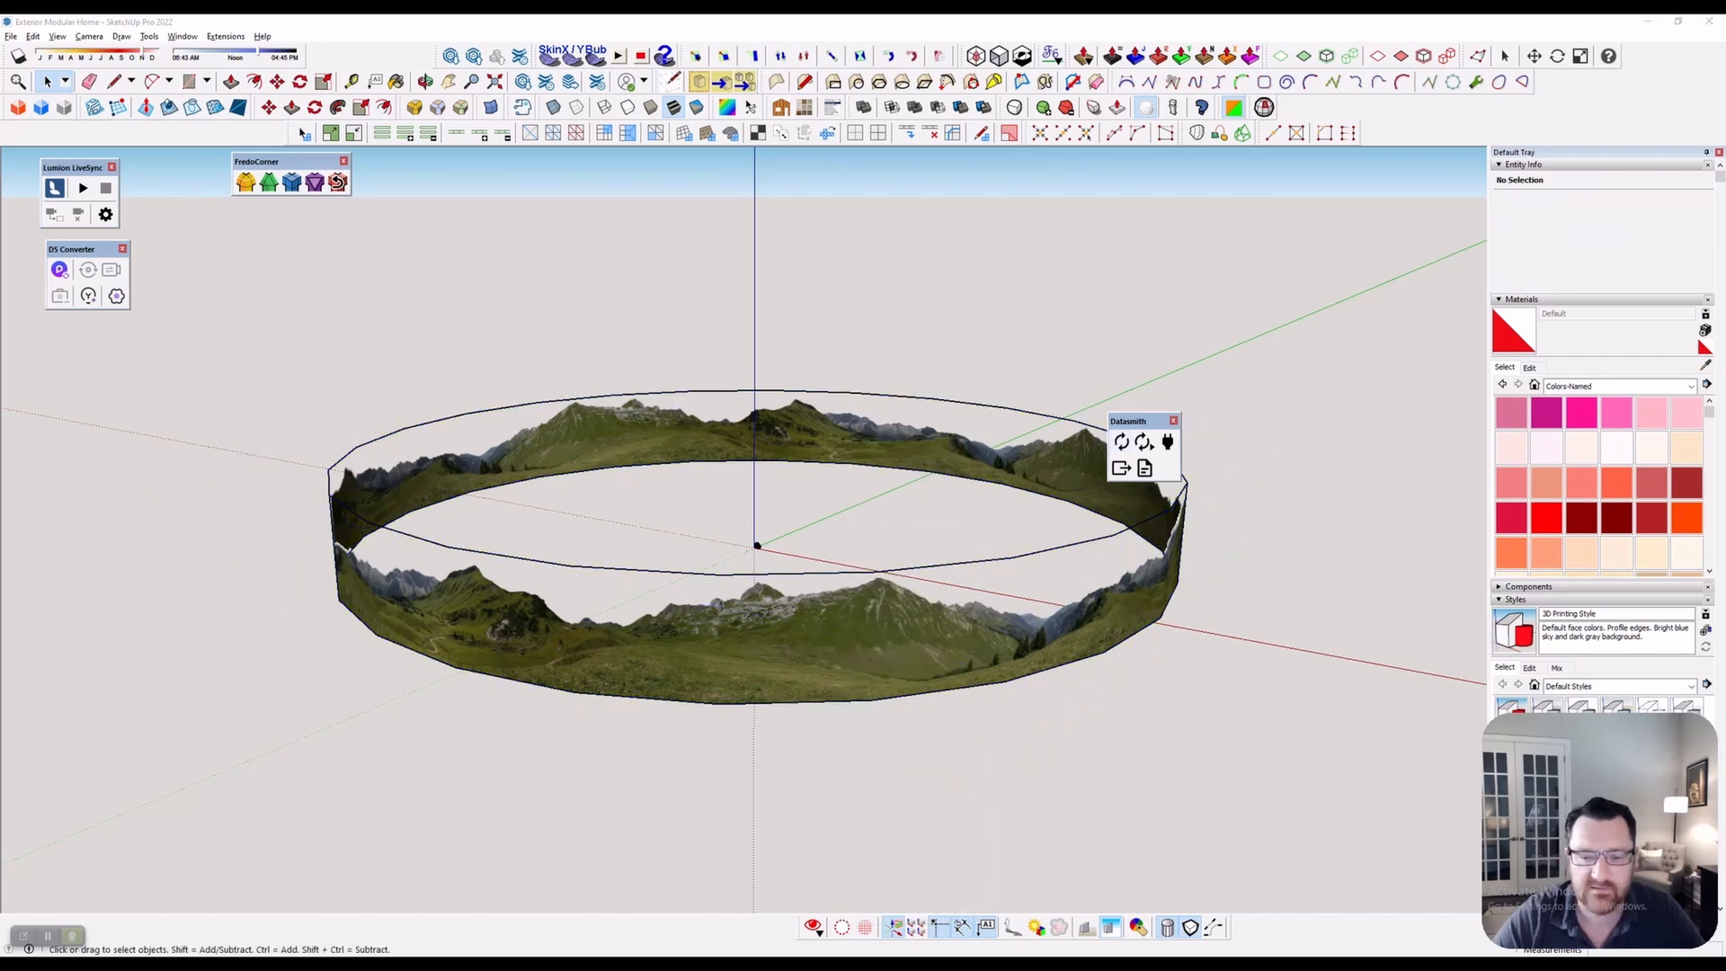
Check the synced mountain backdrop around the house in Twinmotion
{"action": "key", "text": "alt+Tab"}
{"action": "middle_click_drag", "start_coordinate": [863, 377], "coordinate": [899, 584]}
{"action": "scroll", "coordinate": [899, 504], "scroll_direction": "down", "scroll_amount": 2}
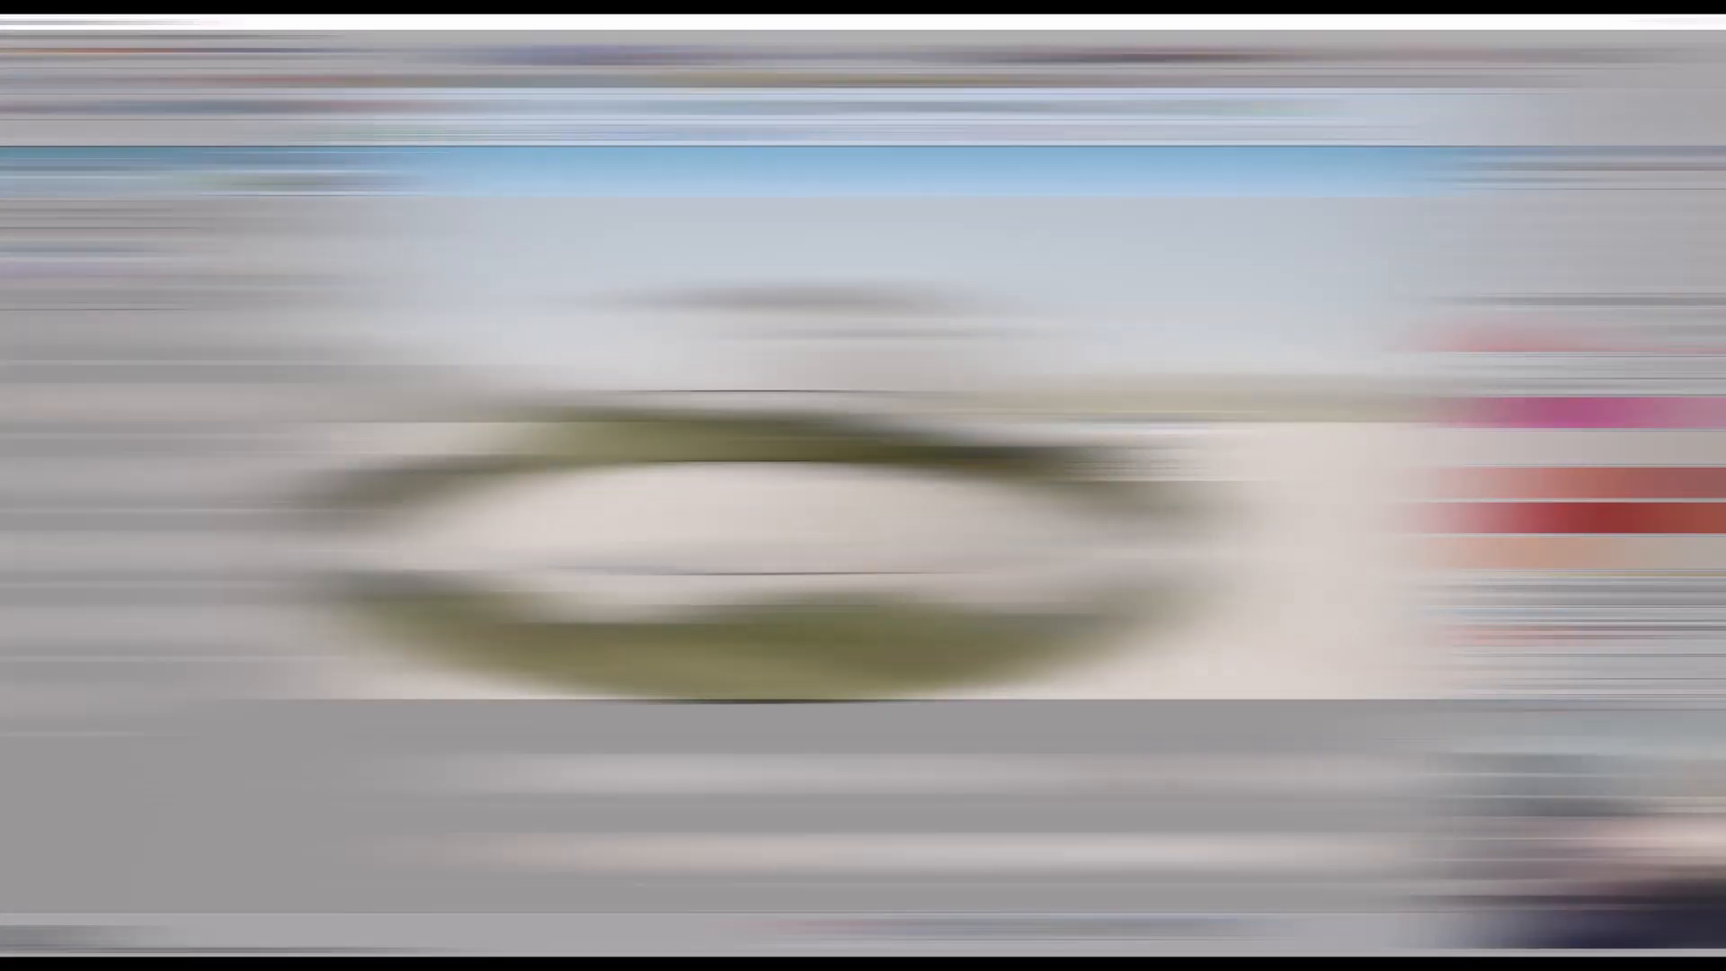
{"action": "key", "text": "alt+Tab"}
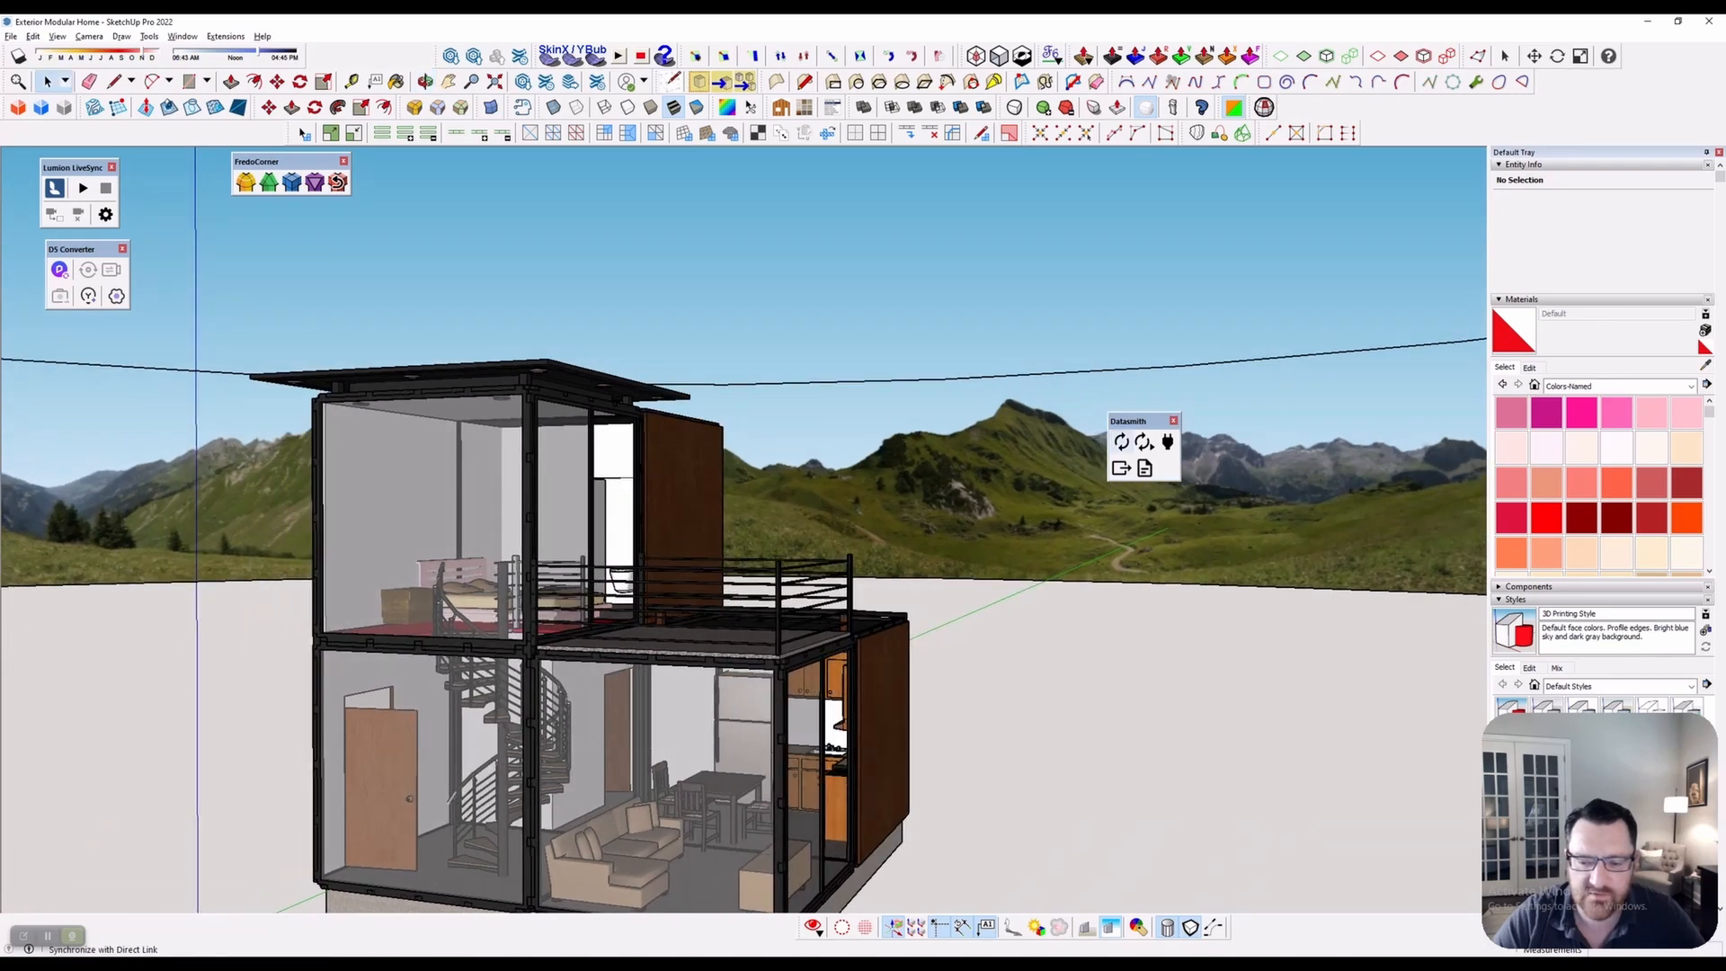
{"action": "key", "text": "alt+Tab"}
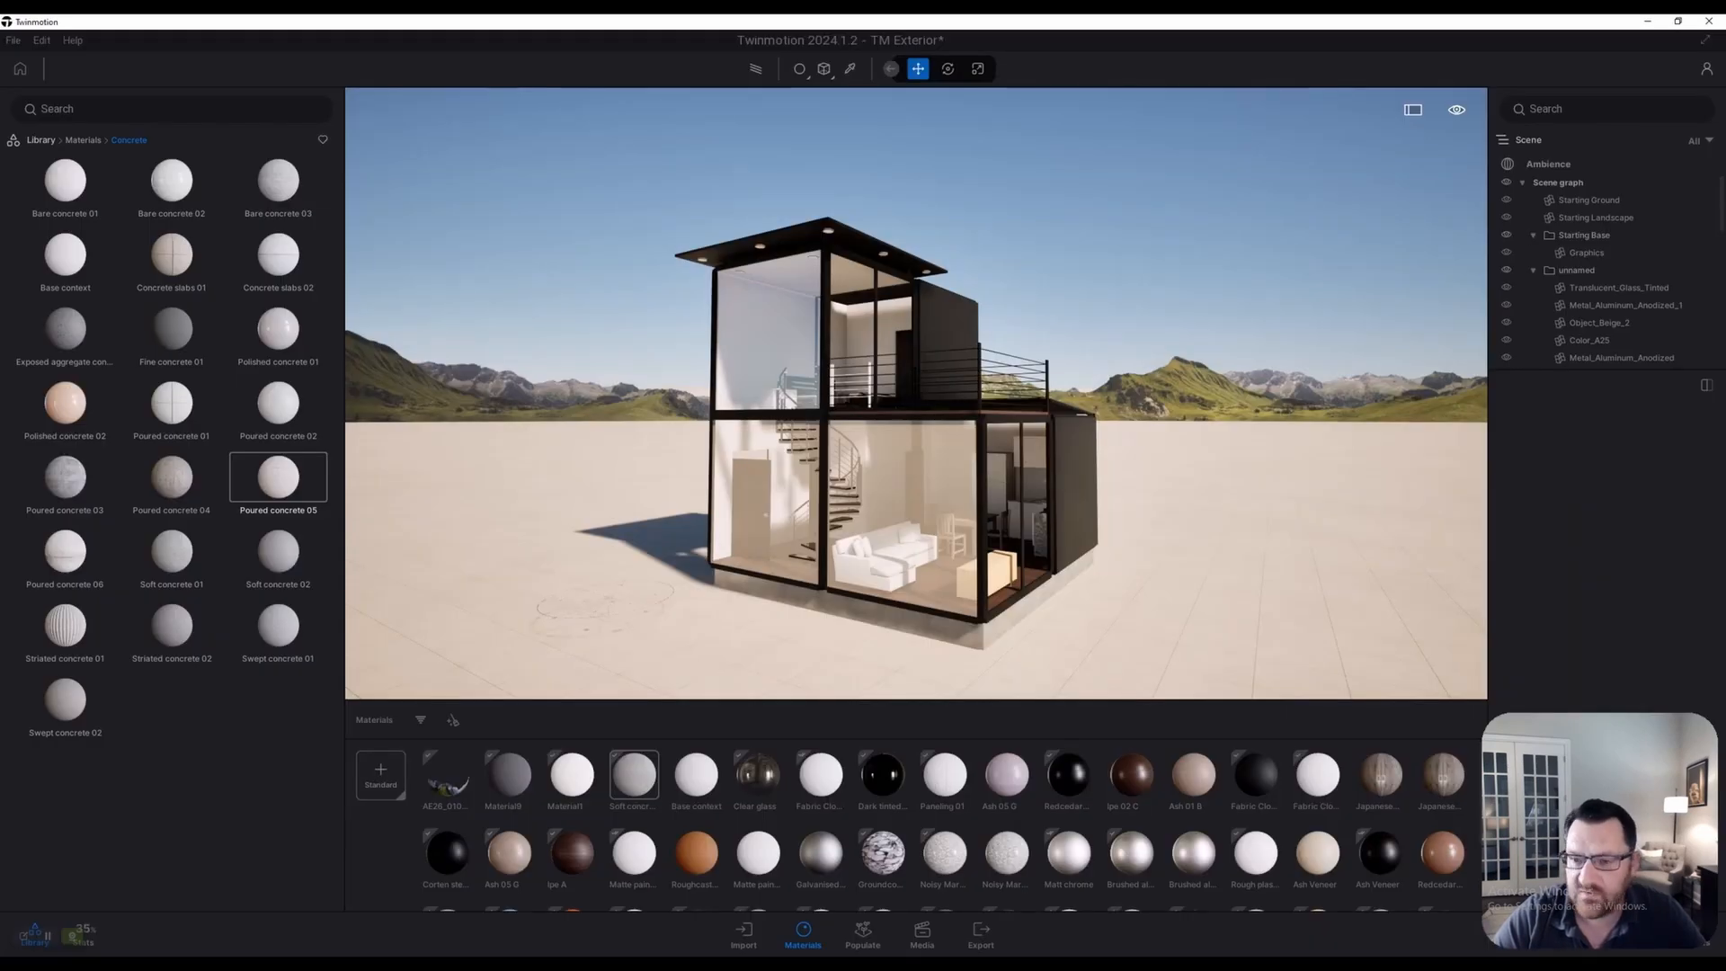
{"action": "scroll", "coordinate": [916, 393], "scroll_direction": "down", "scroll_amount": 2}
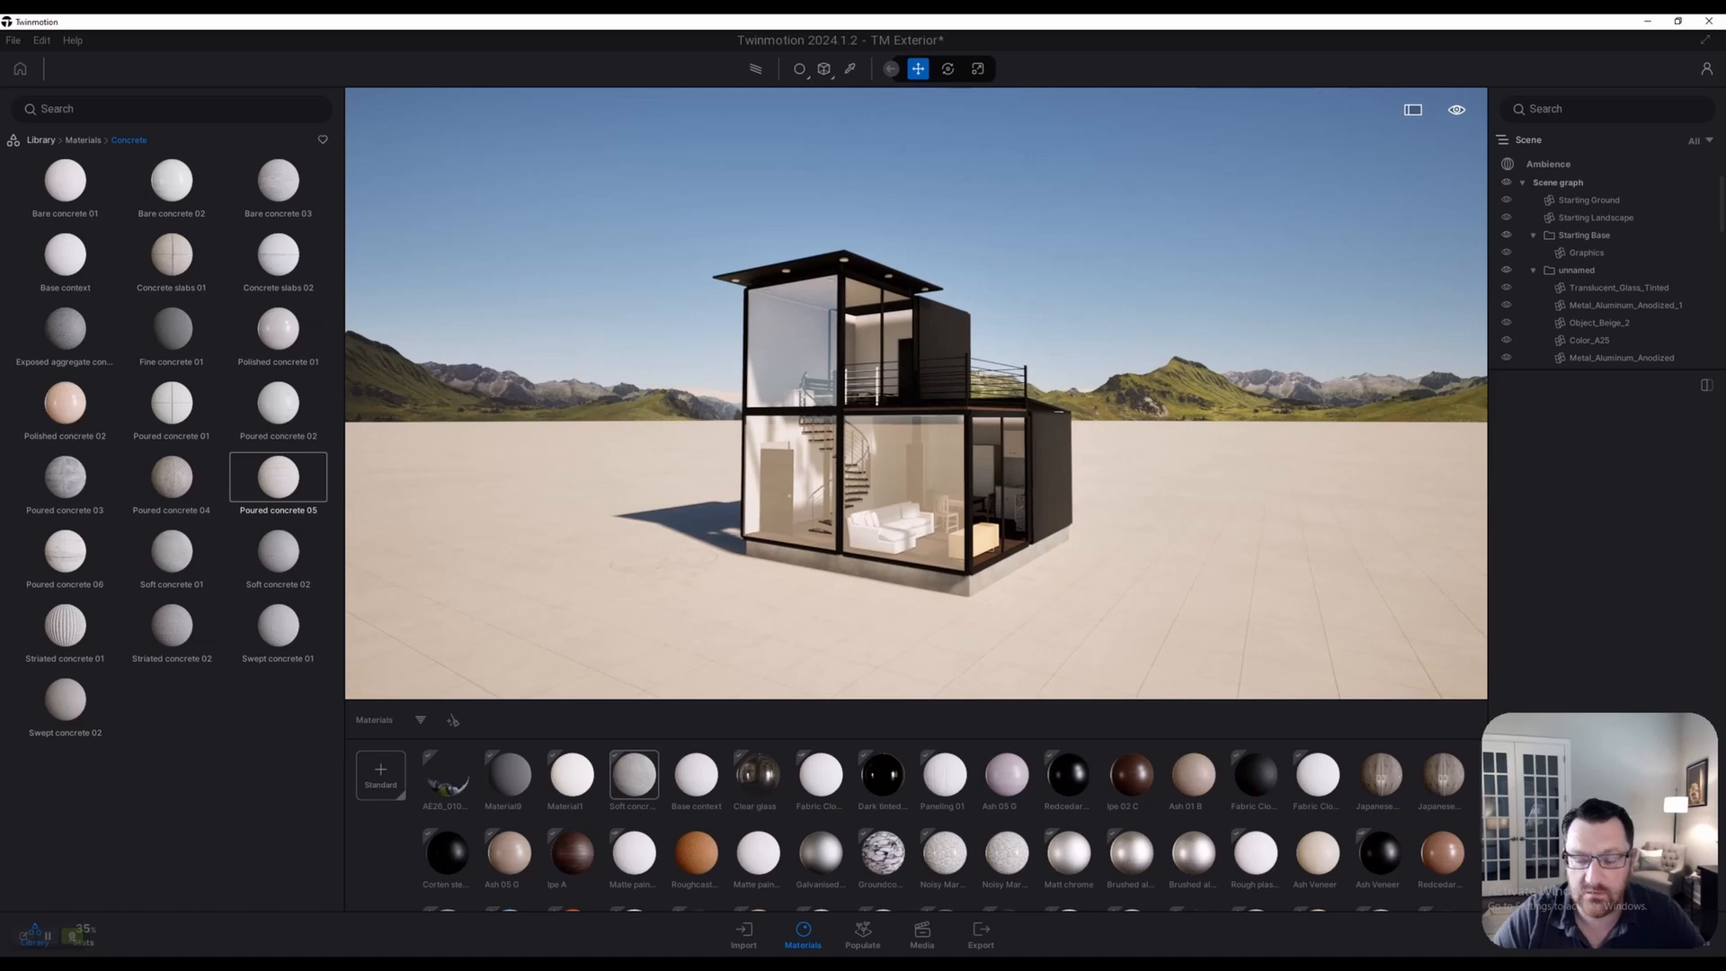
{"action": "key", "text": "q"}
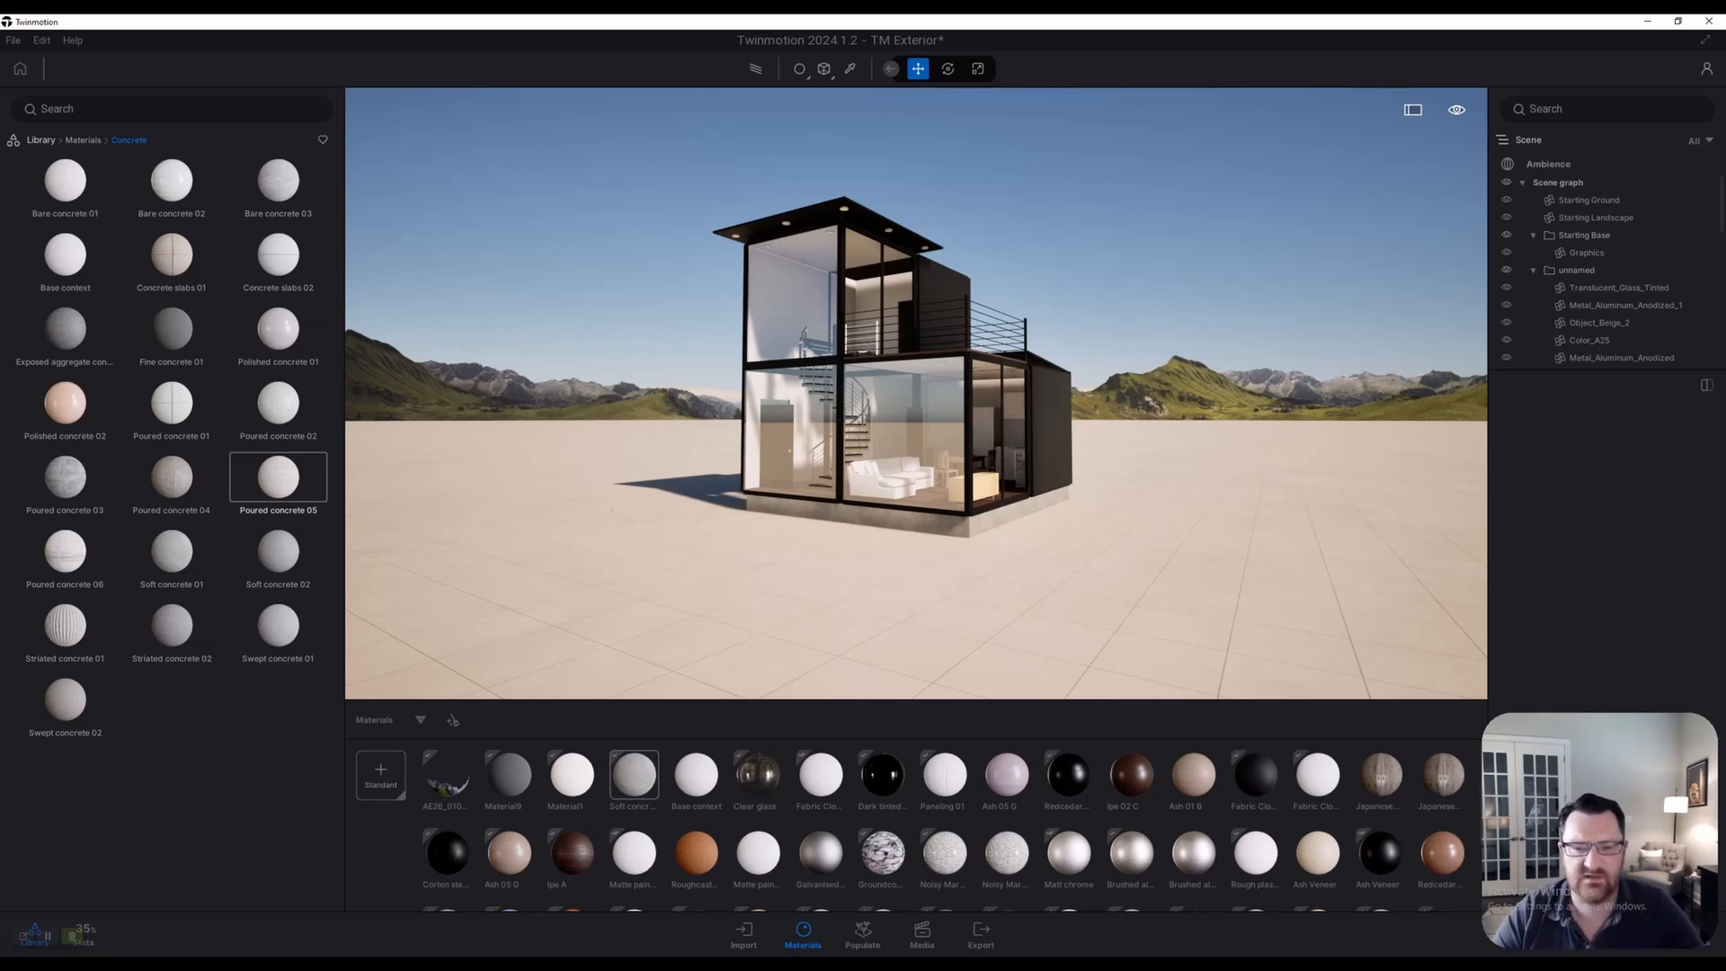
{"action": "scroll", "coordinate": [916, 394], "scroll_direction": "up", "scroll_amount": 3}
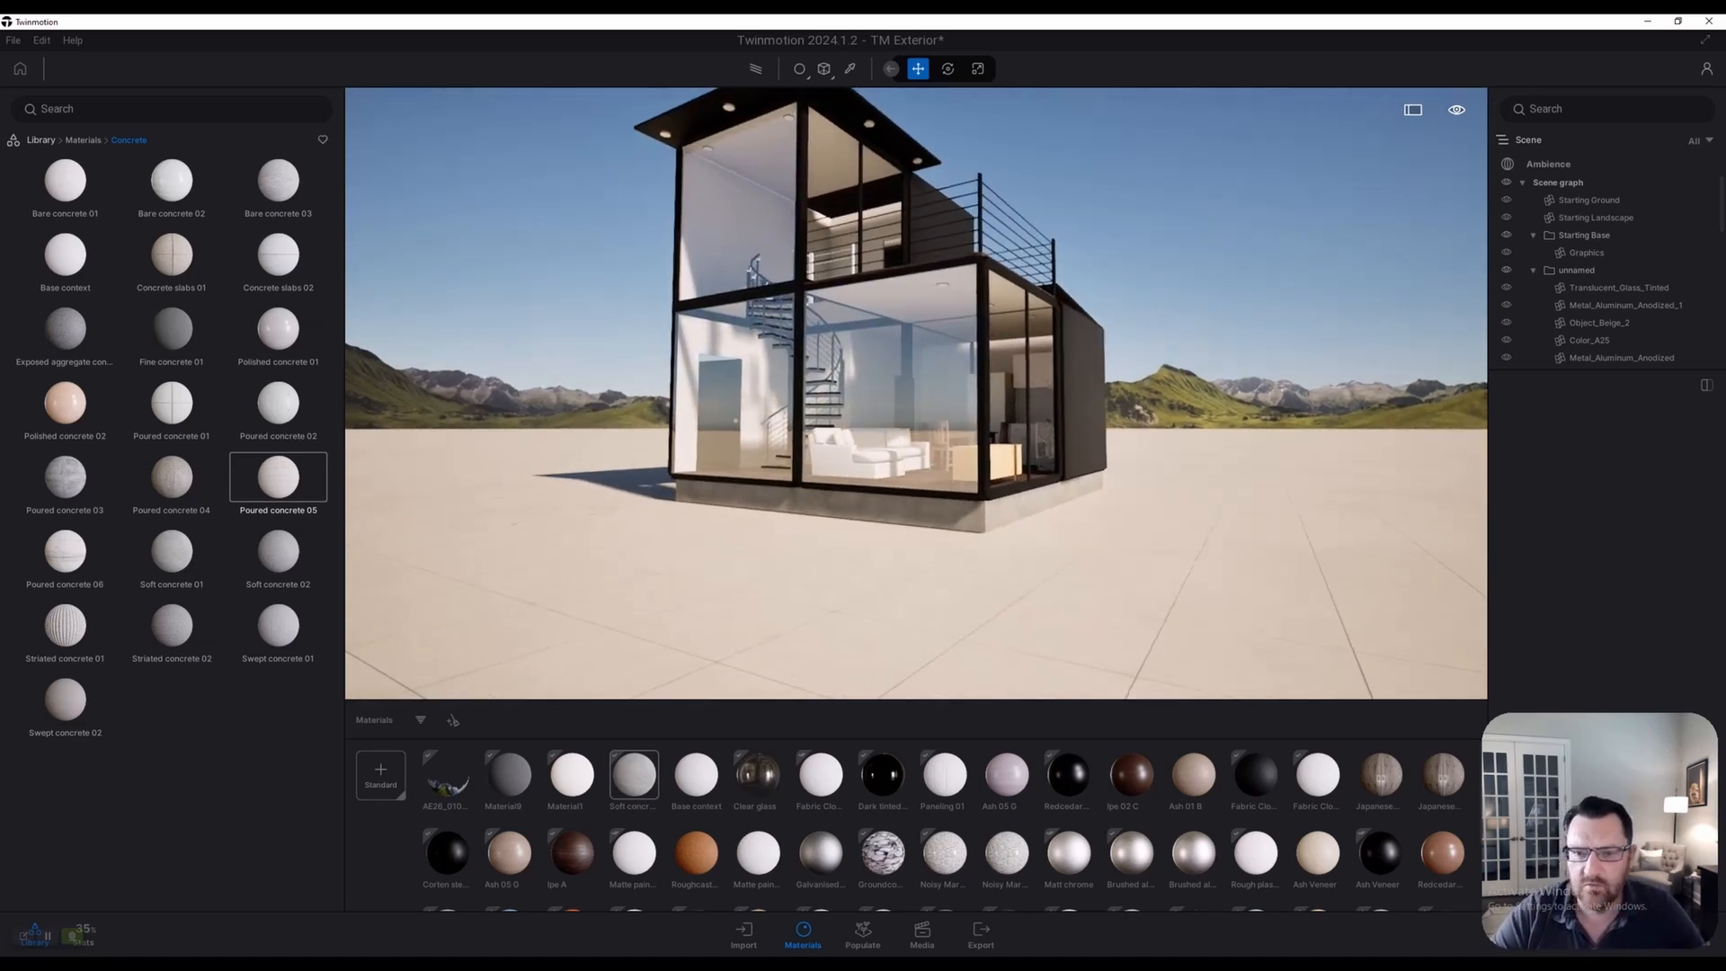
{"action": "key", "text": "e"}
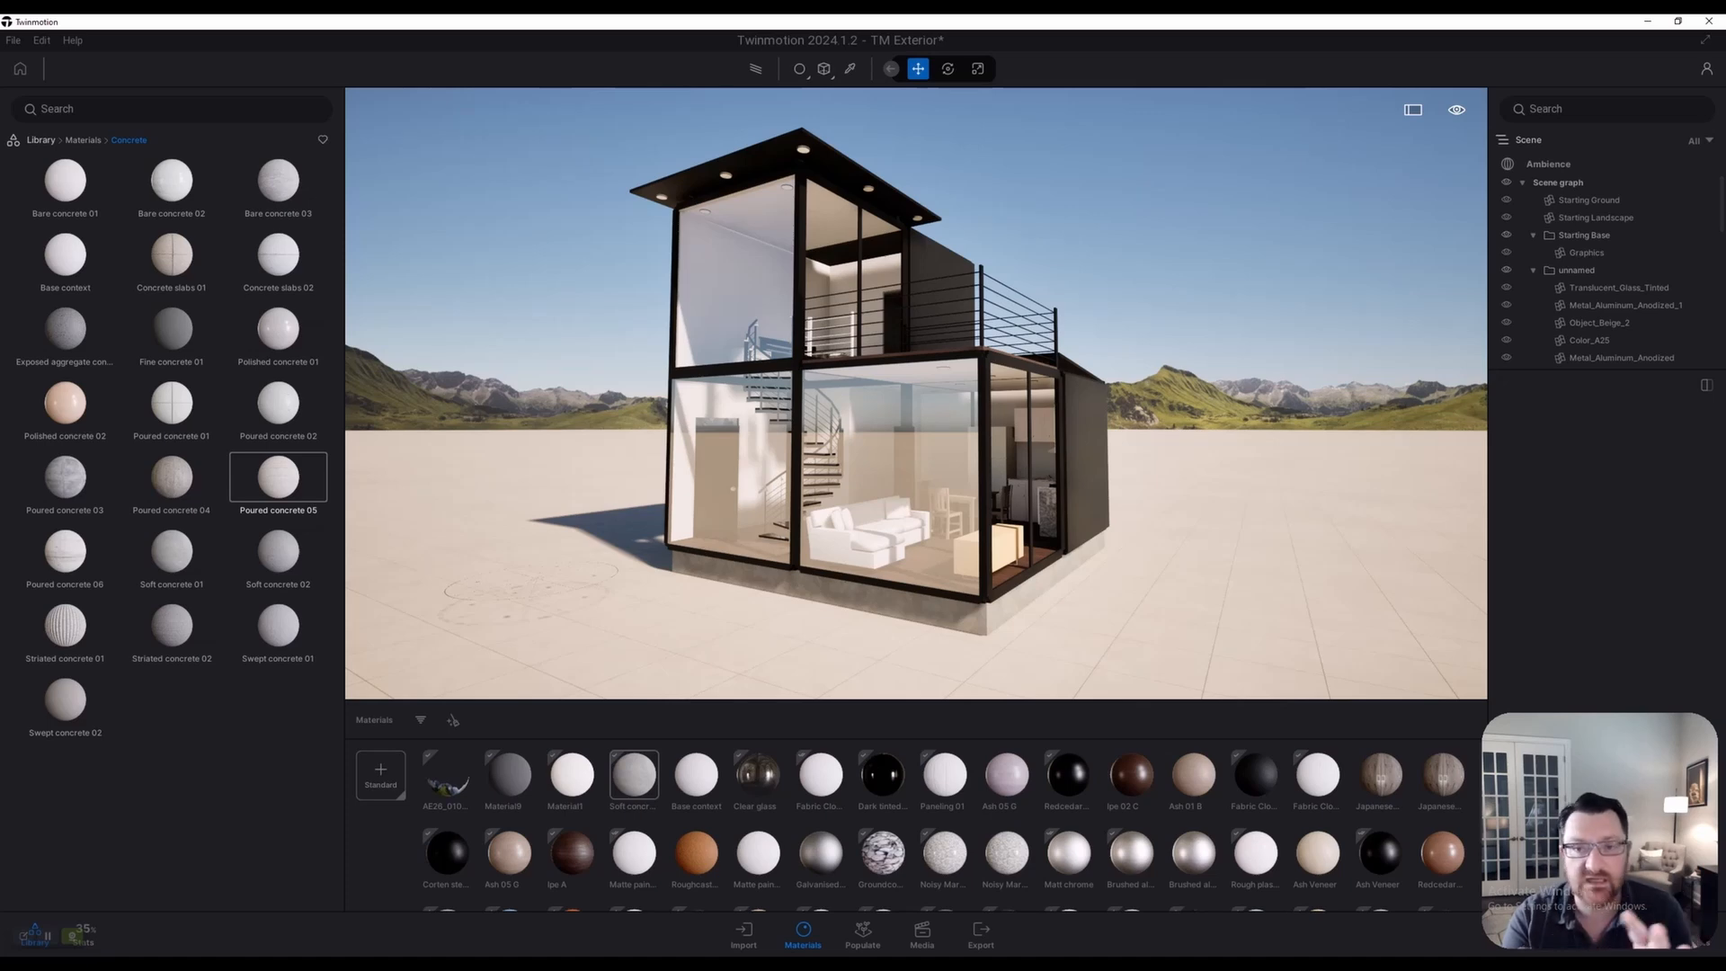
{"action": "scroll", "coordinate": [916, 393], "scroll_direction": "down", "scroll_amount": 3}
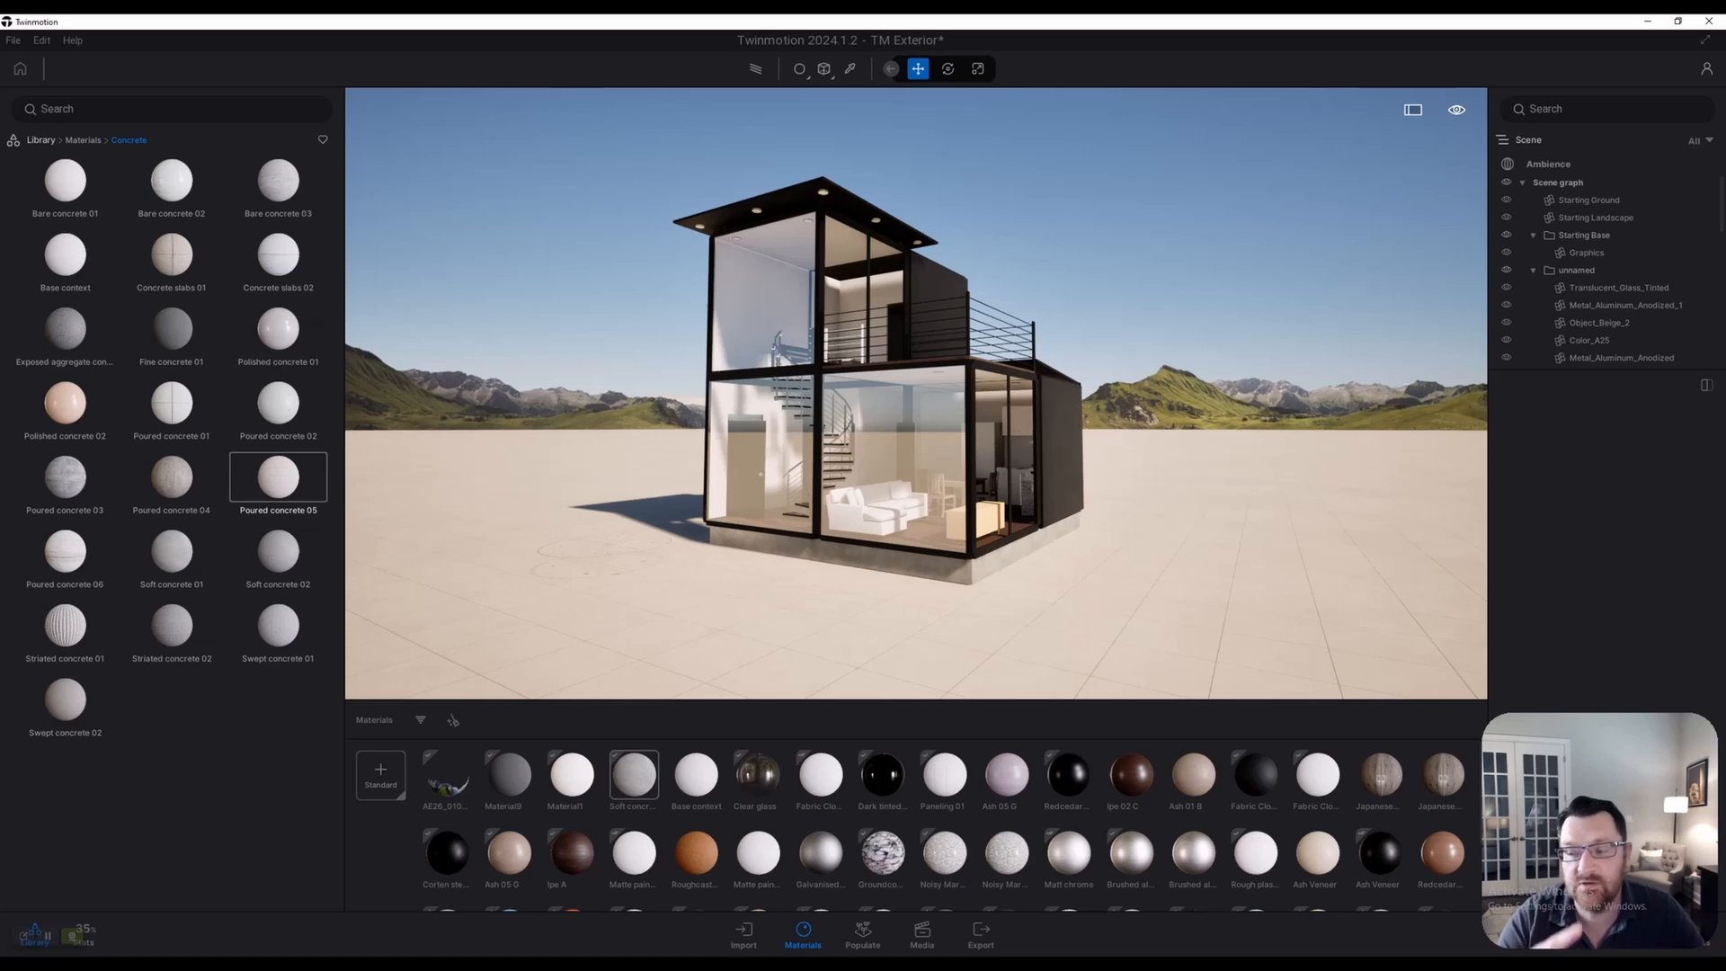
{"action": "scroll", "coordinate": [916, 394], "scroll_direction": "up", "scroll_amount": 2}
{"action": "scroll", "coordinate": [916, 394], "scroll_direction": "down", "scroll_amount": 3}
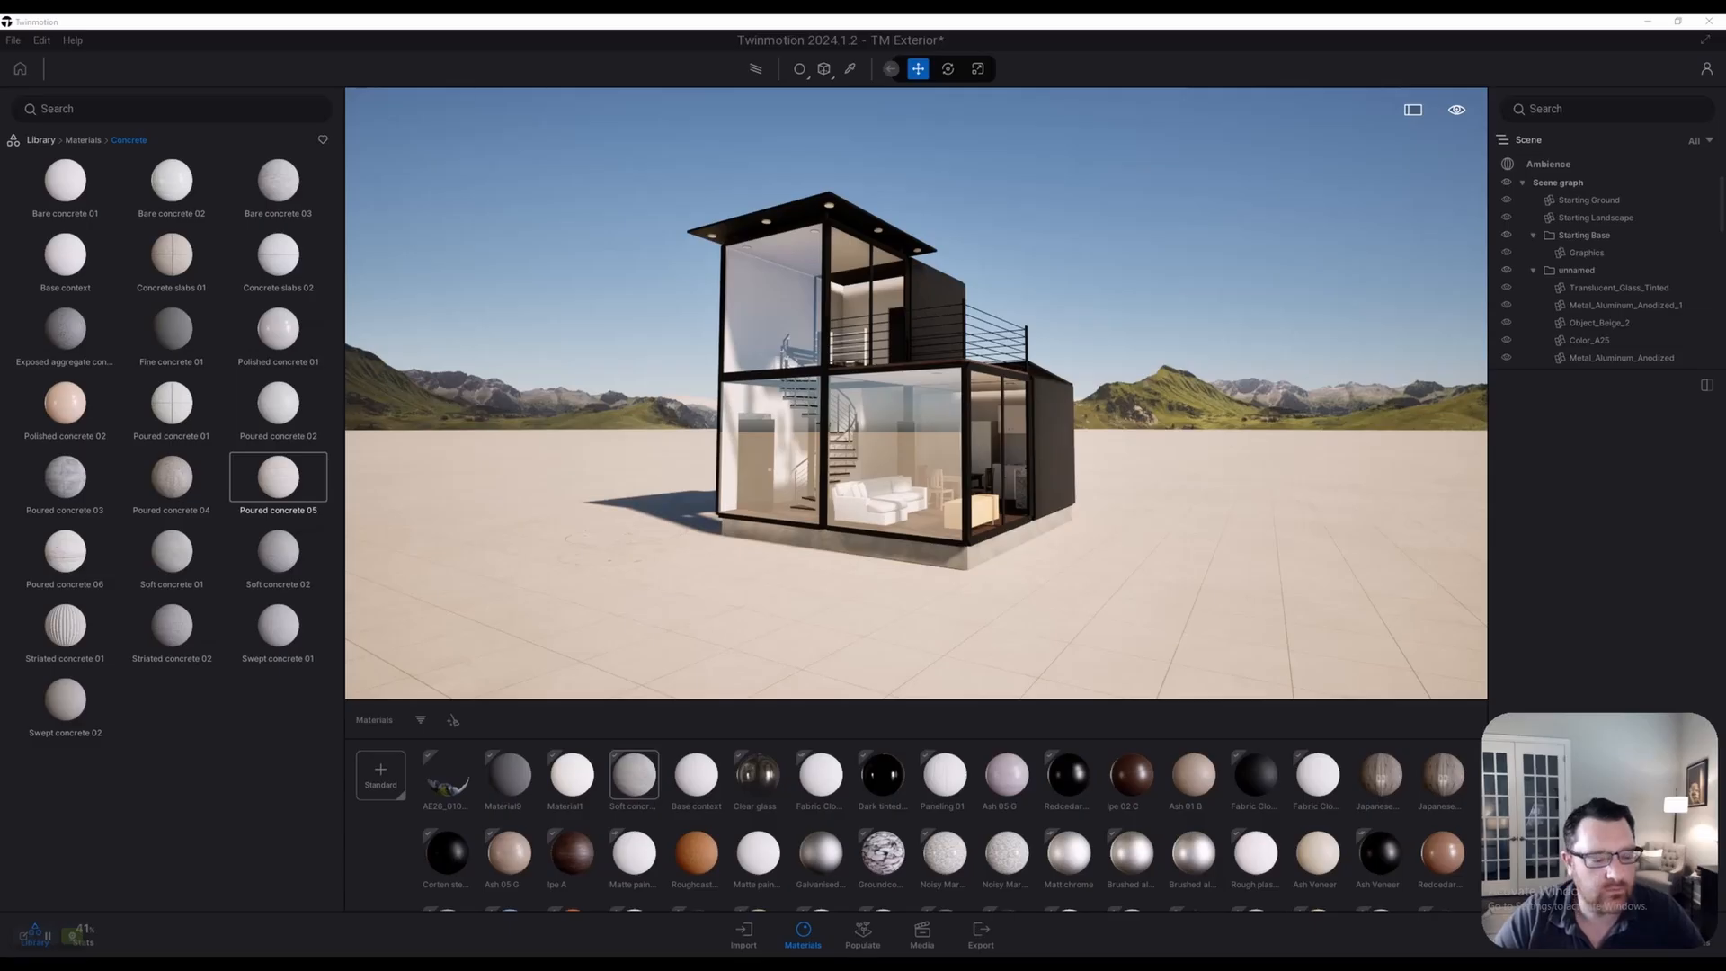
Add the Rocky grasslands landscape from Vegetation > Landscapes and fly above the house
{"action": "left_click", "coordinate": [40, 140]}
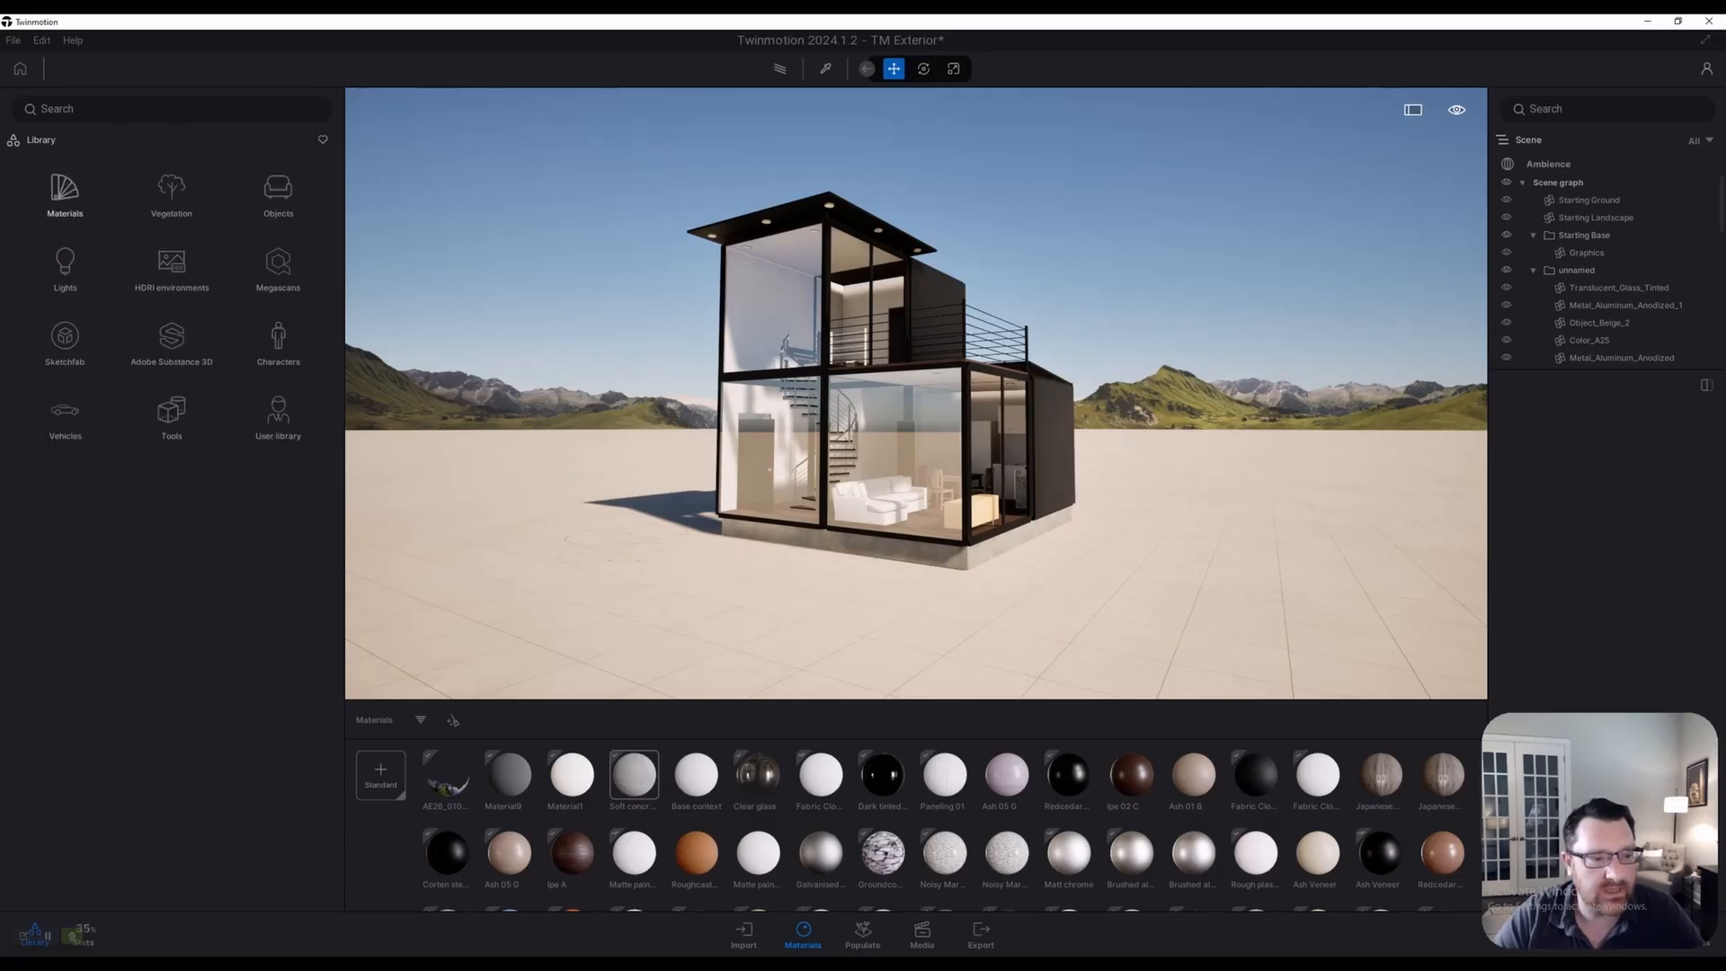
{"action": "left_click", "coordinate": [170, 191]}
{"action": "left_click", "coordinate": [65, 191]}
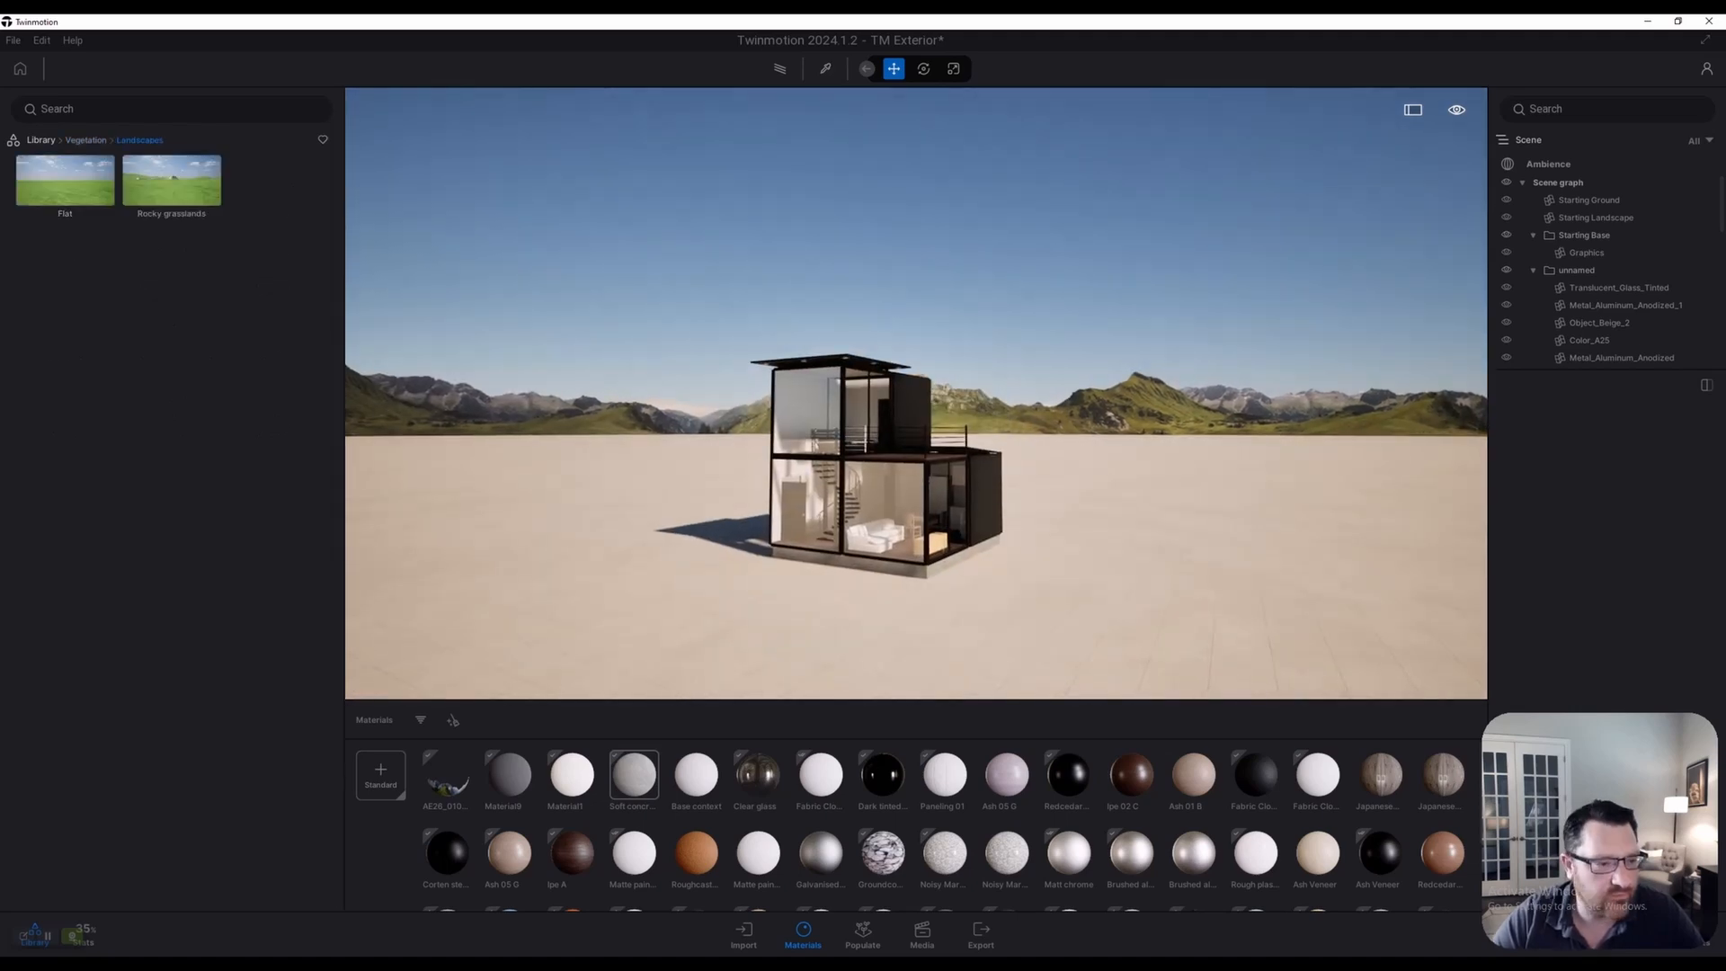
{"action": "left_click", "coordinate": [171, 182]}
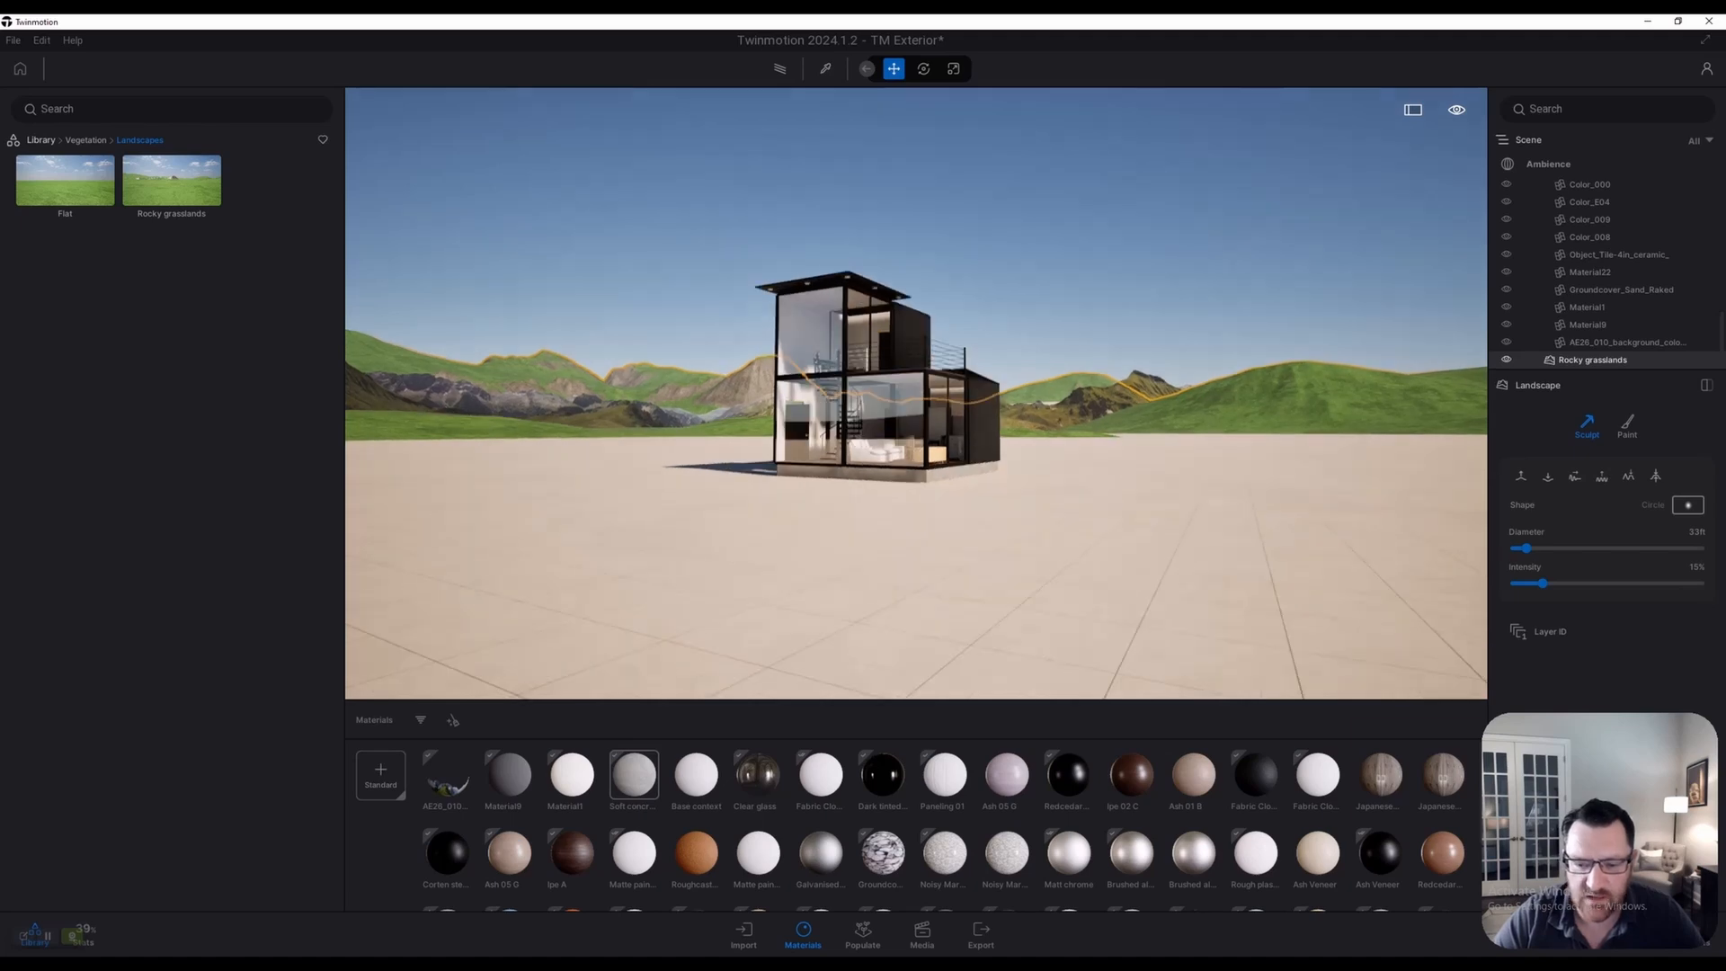
{"action": "key", "text": "e"}
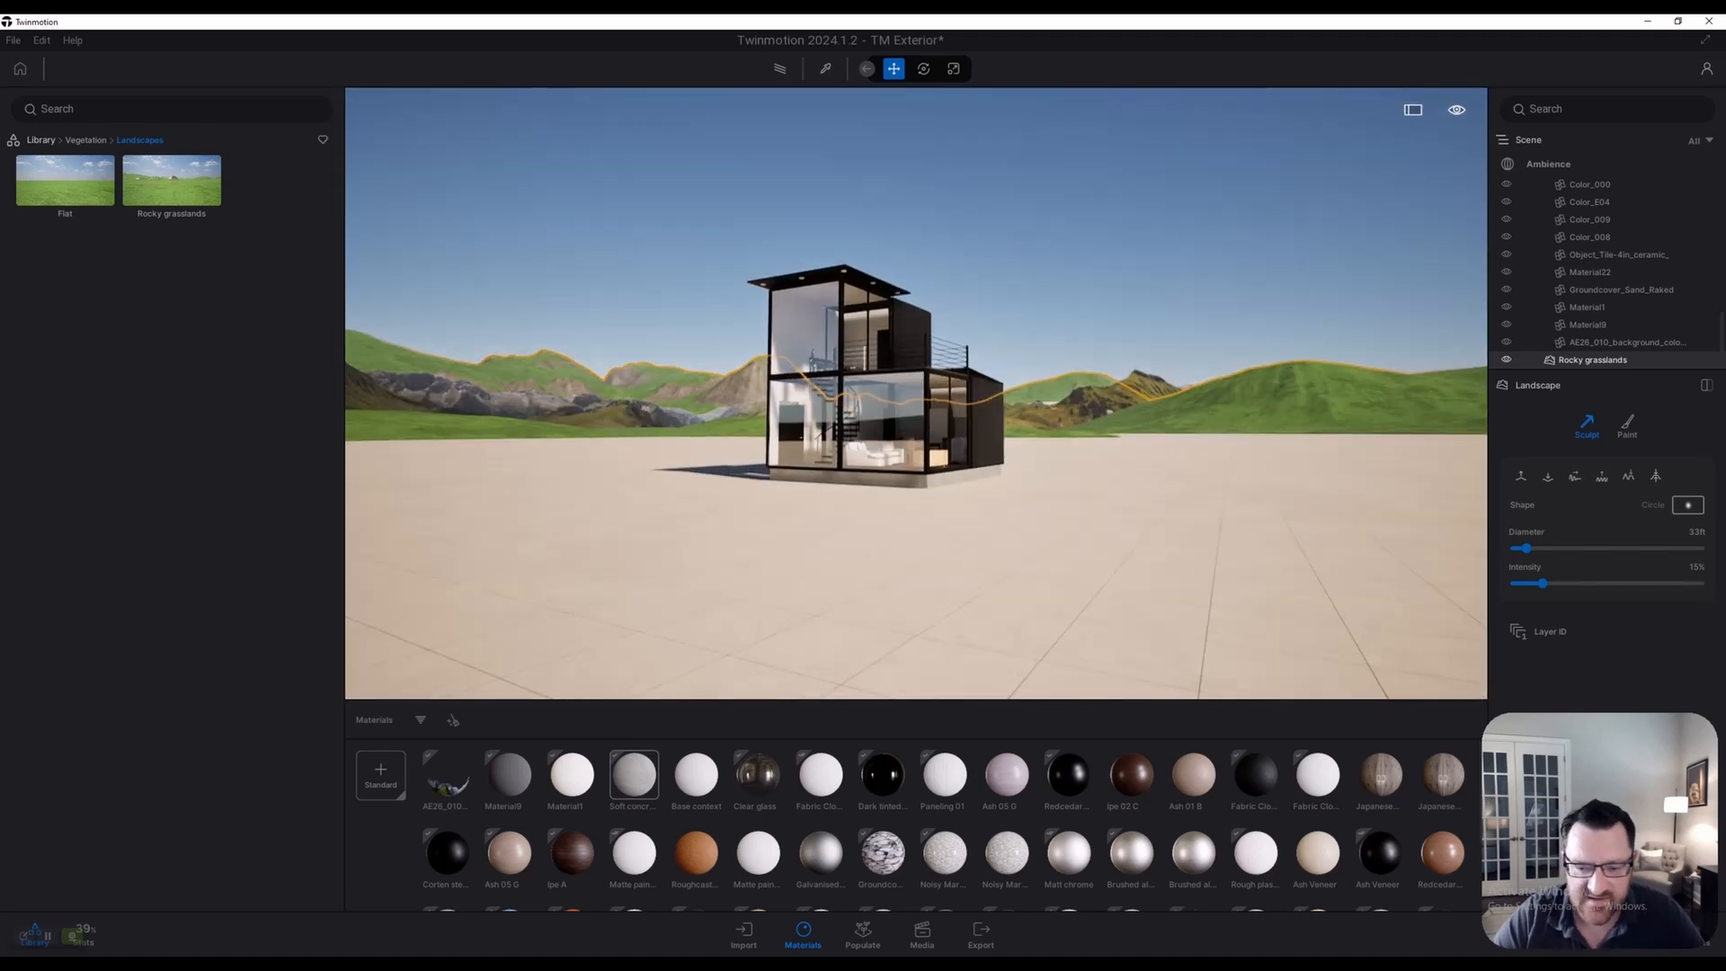
{"action": "key", "text": "q"}
{"action": "key", "text": "e"}
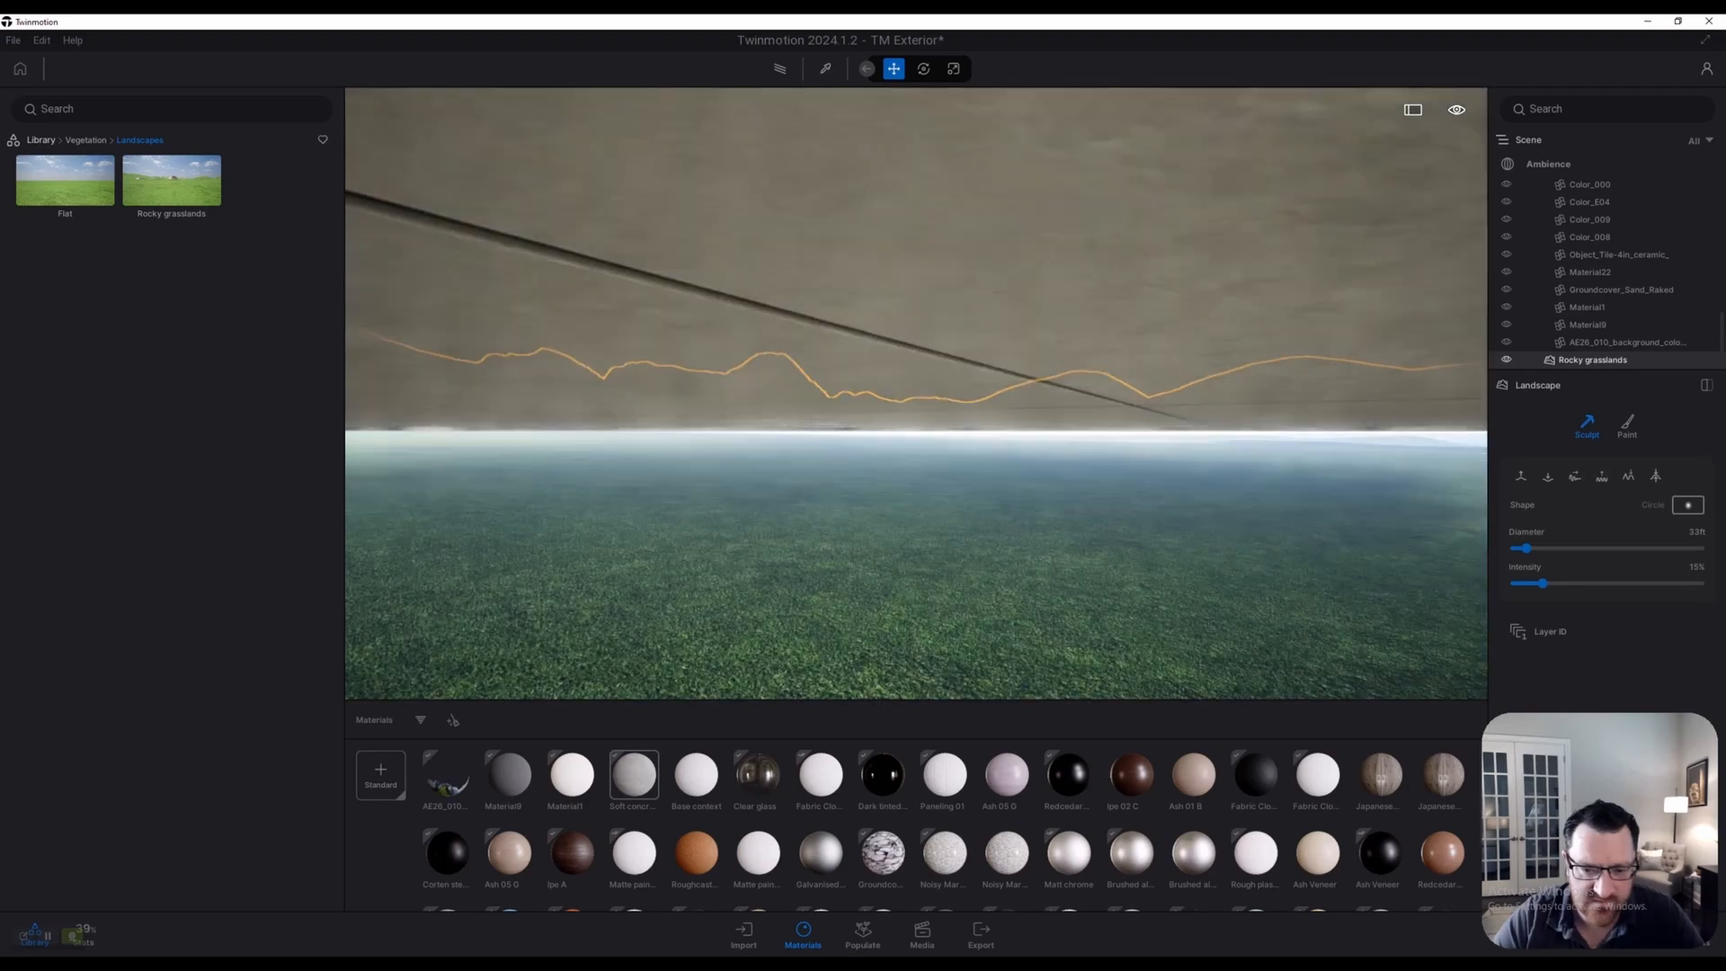
{"action": "key", "text": "q"}
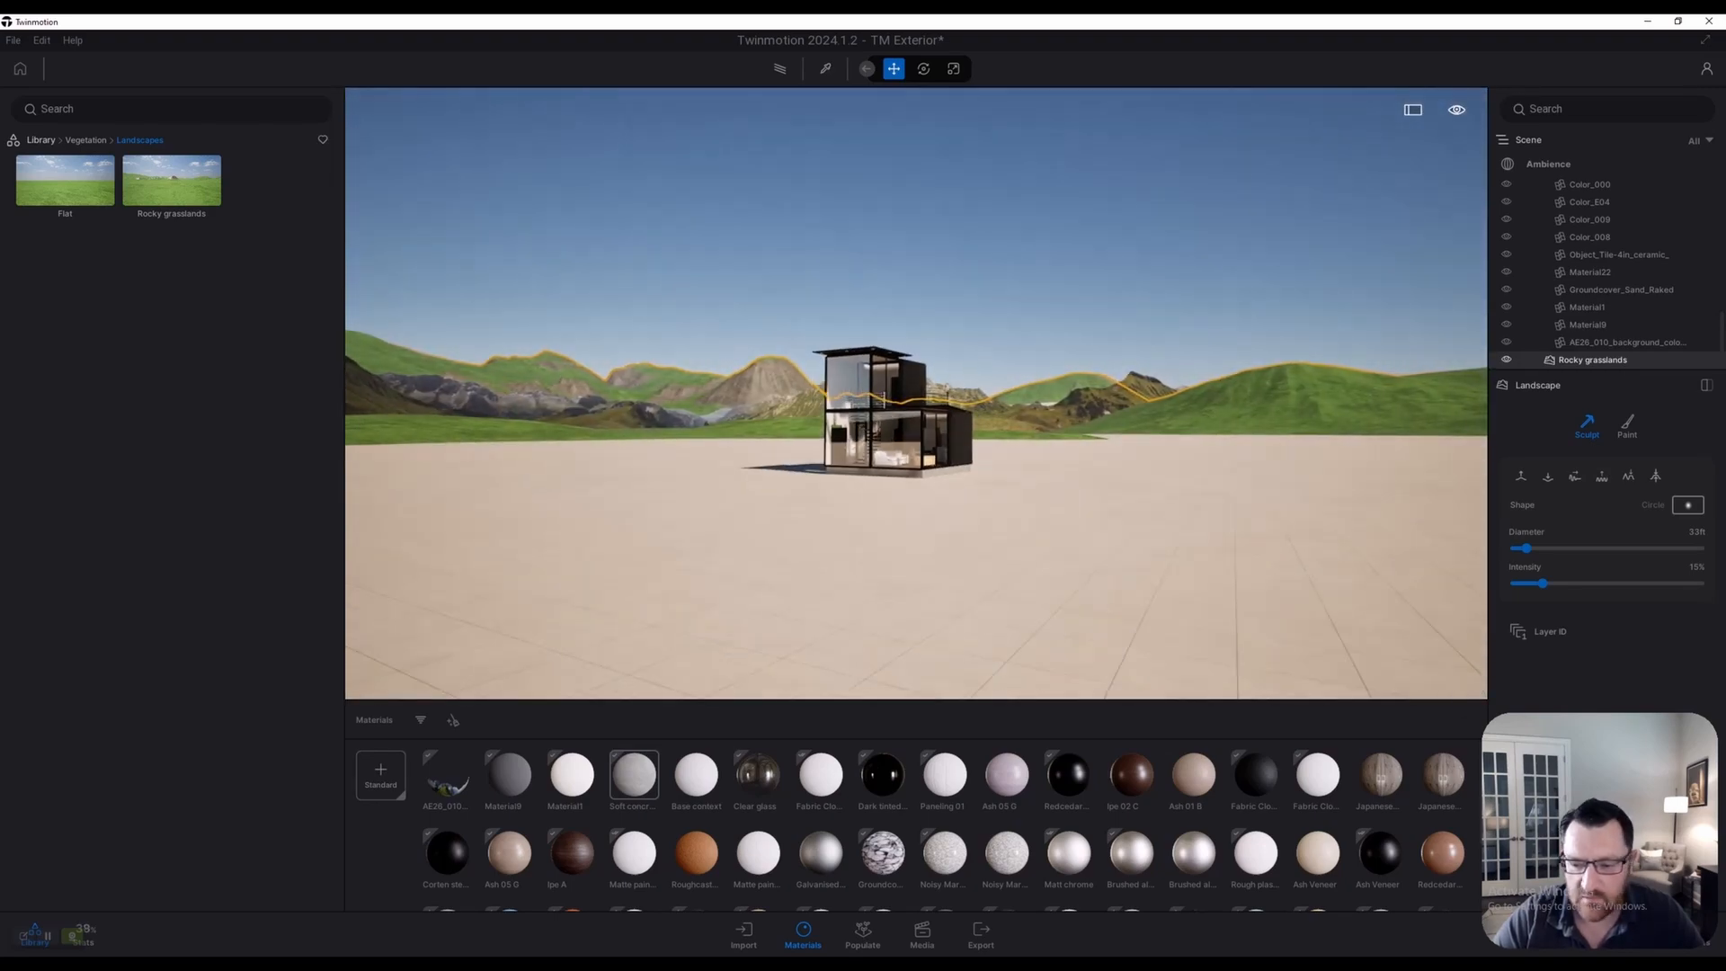
{"action": "key", "text": "w"}
{"action": "key", "text": "q"}
{"action": "key", "text": "e"}
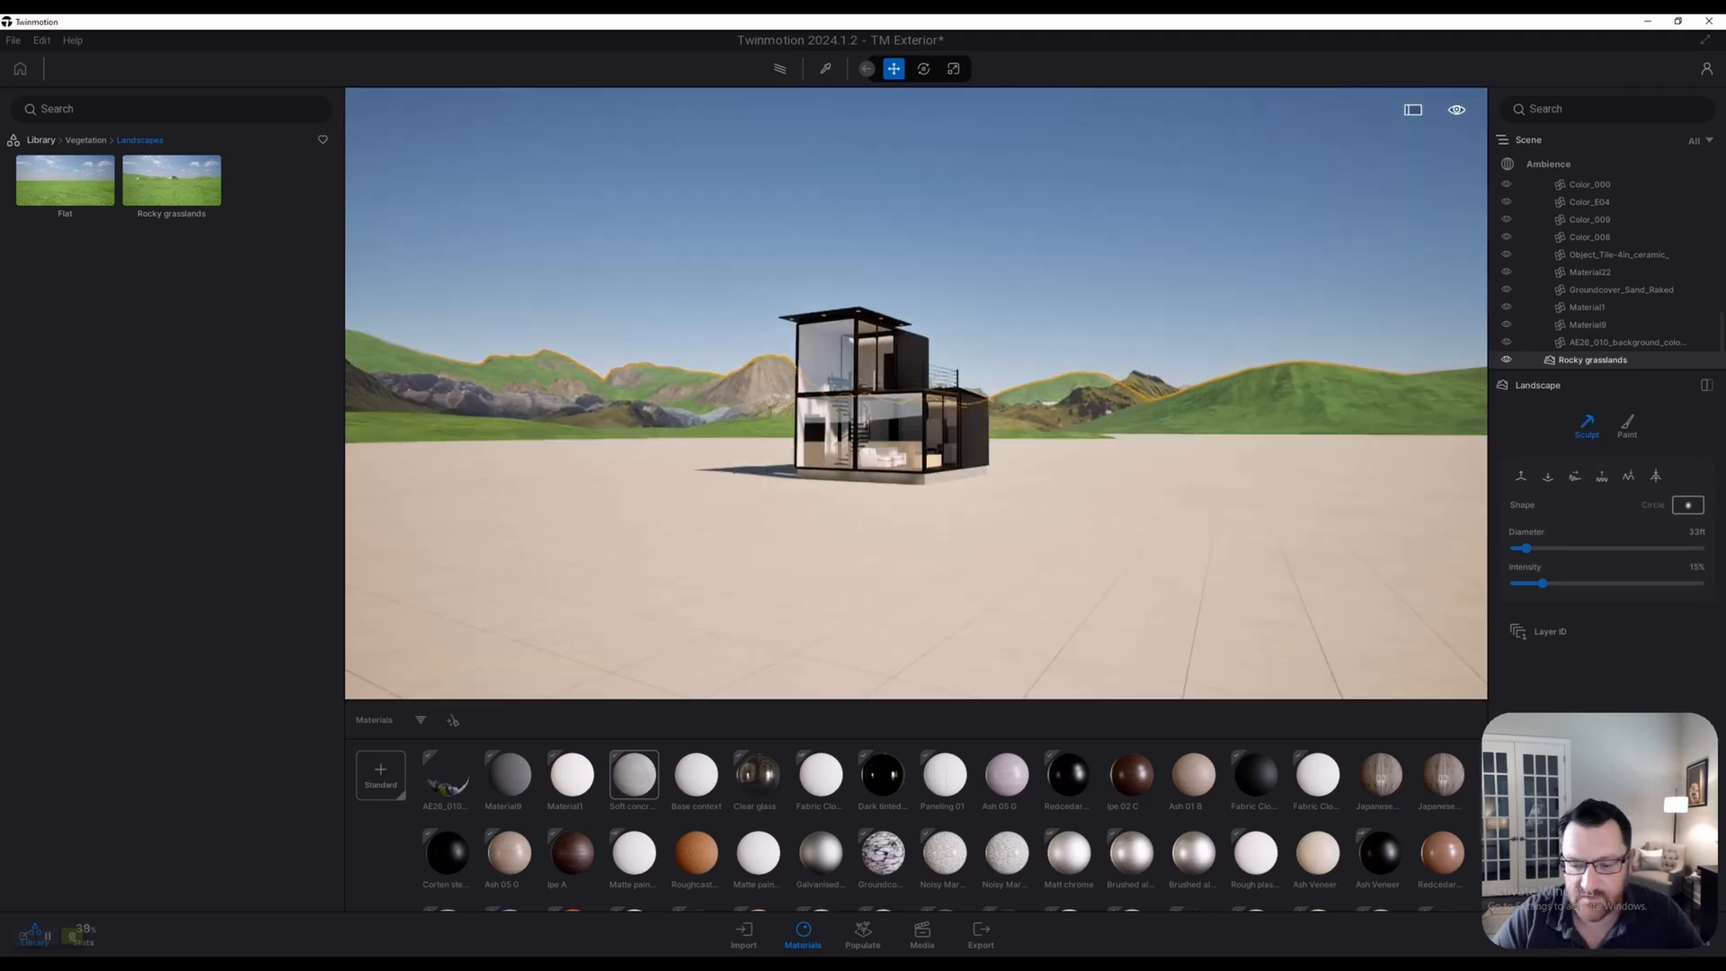
{"action": "key", "text": "s"}
Hide the Starting Ground so the green grass shows under the house
{"action": "left_click", "coordinate": [771, 646]}
{"action": "key", "text": "s"}
{"action": "key", "text": "h"}
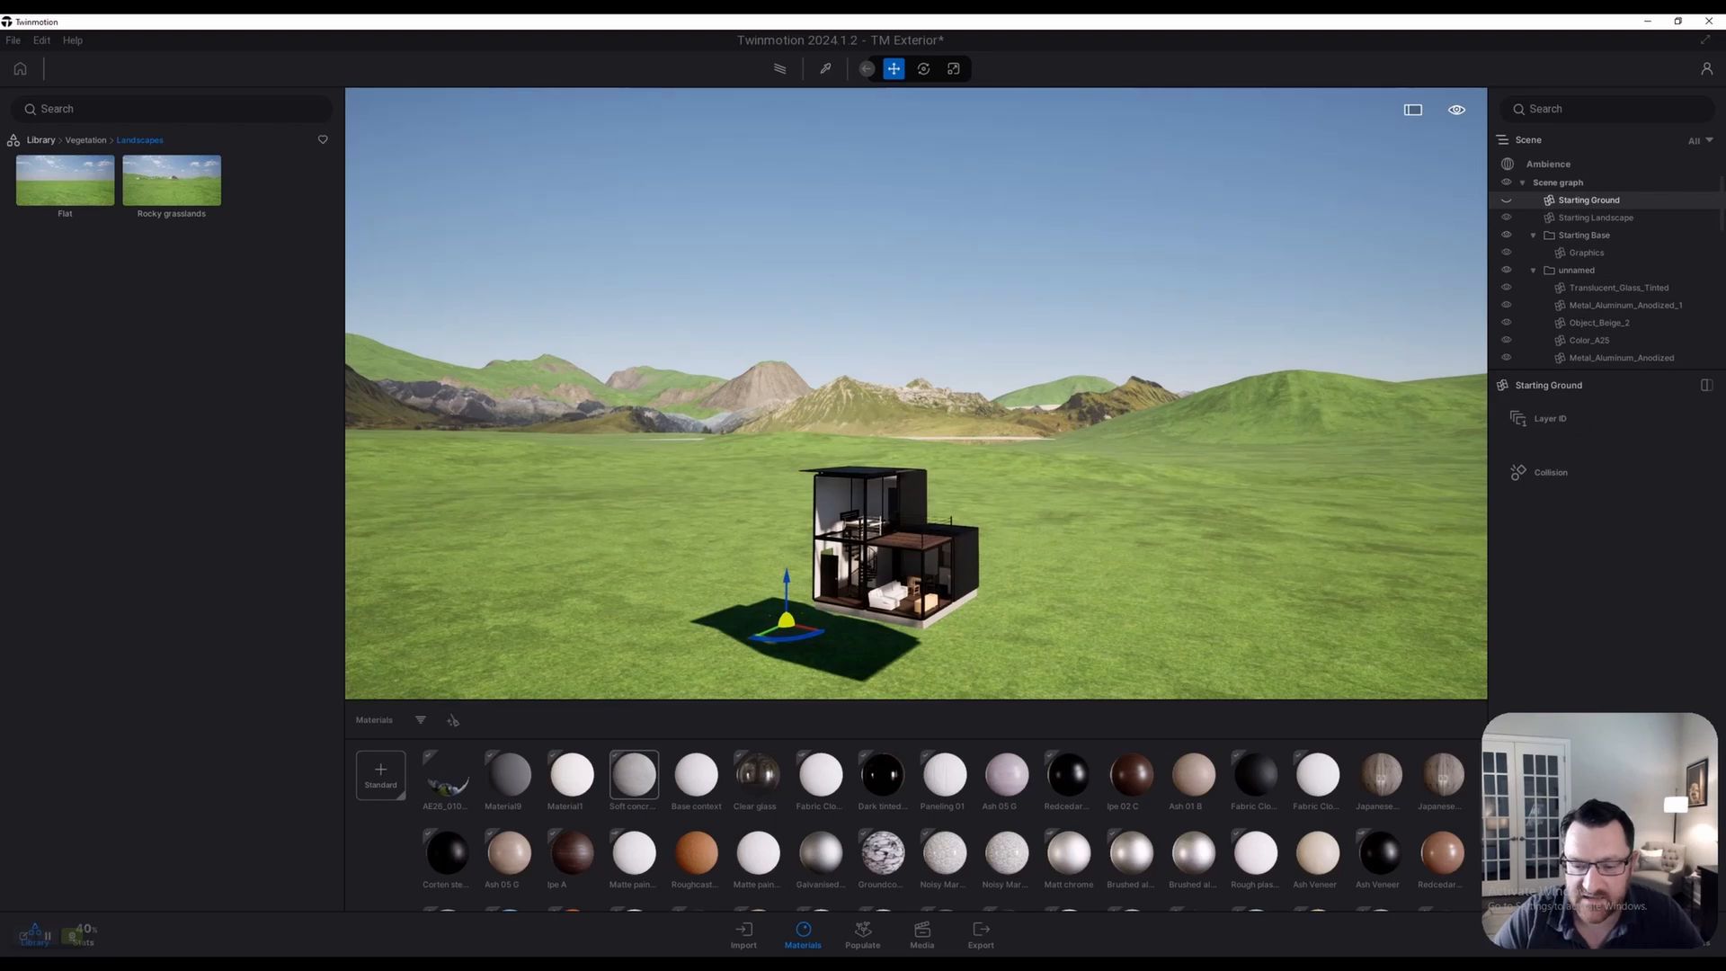
{"action": "key", "text": "q"}
{"action": "key", "text": "w"}
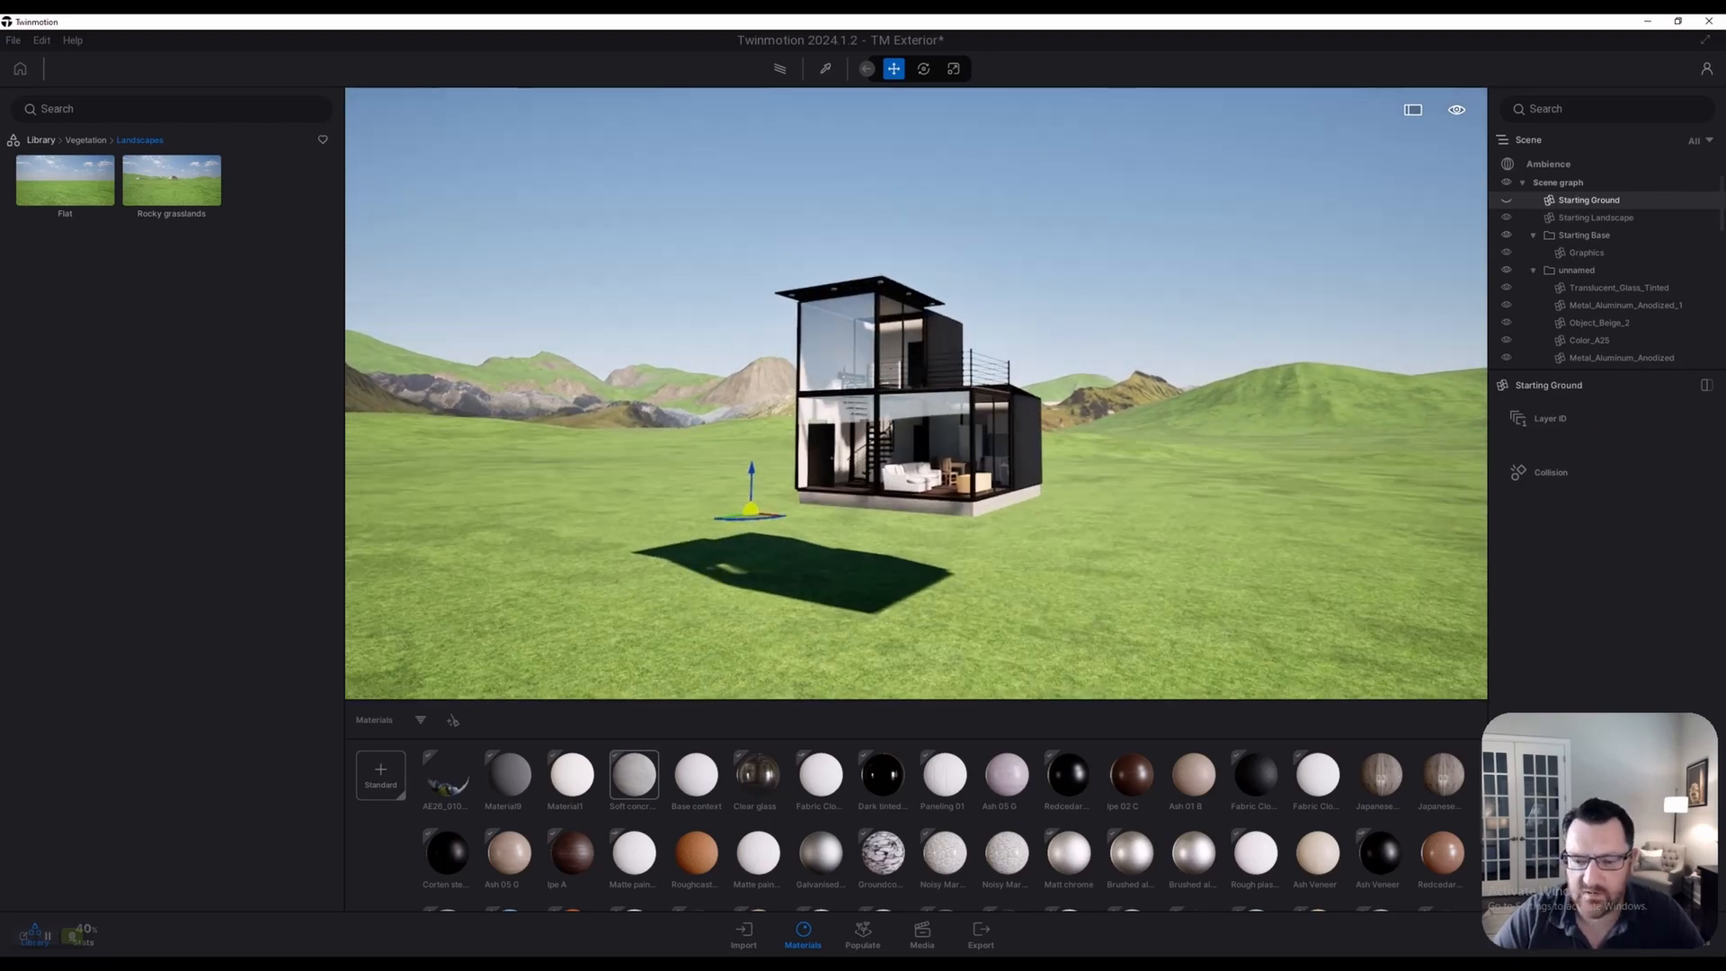
{"action": "key", "text": "s"}
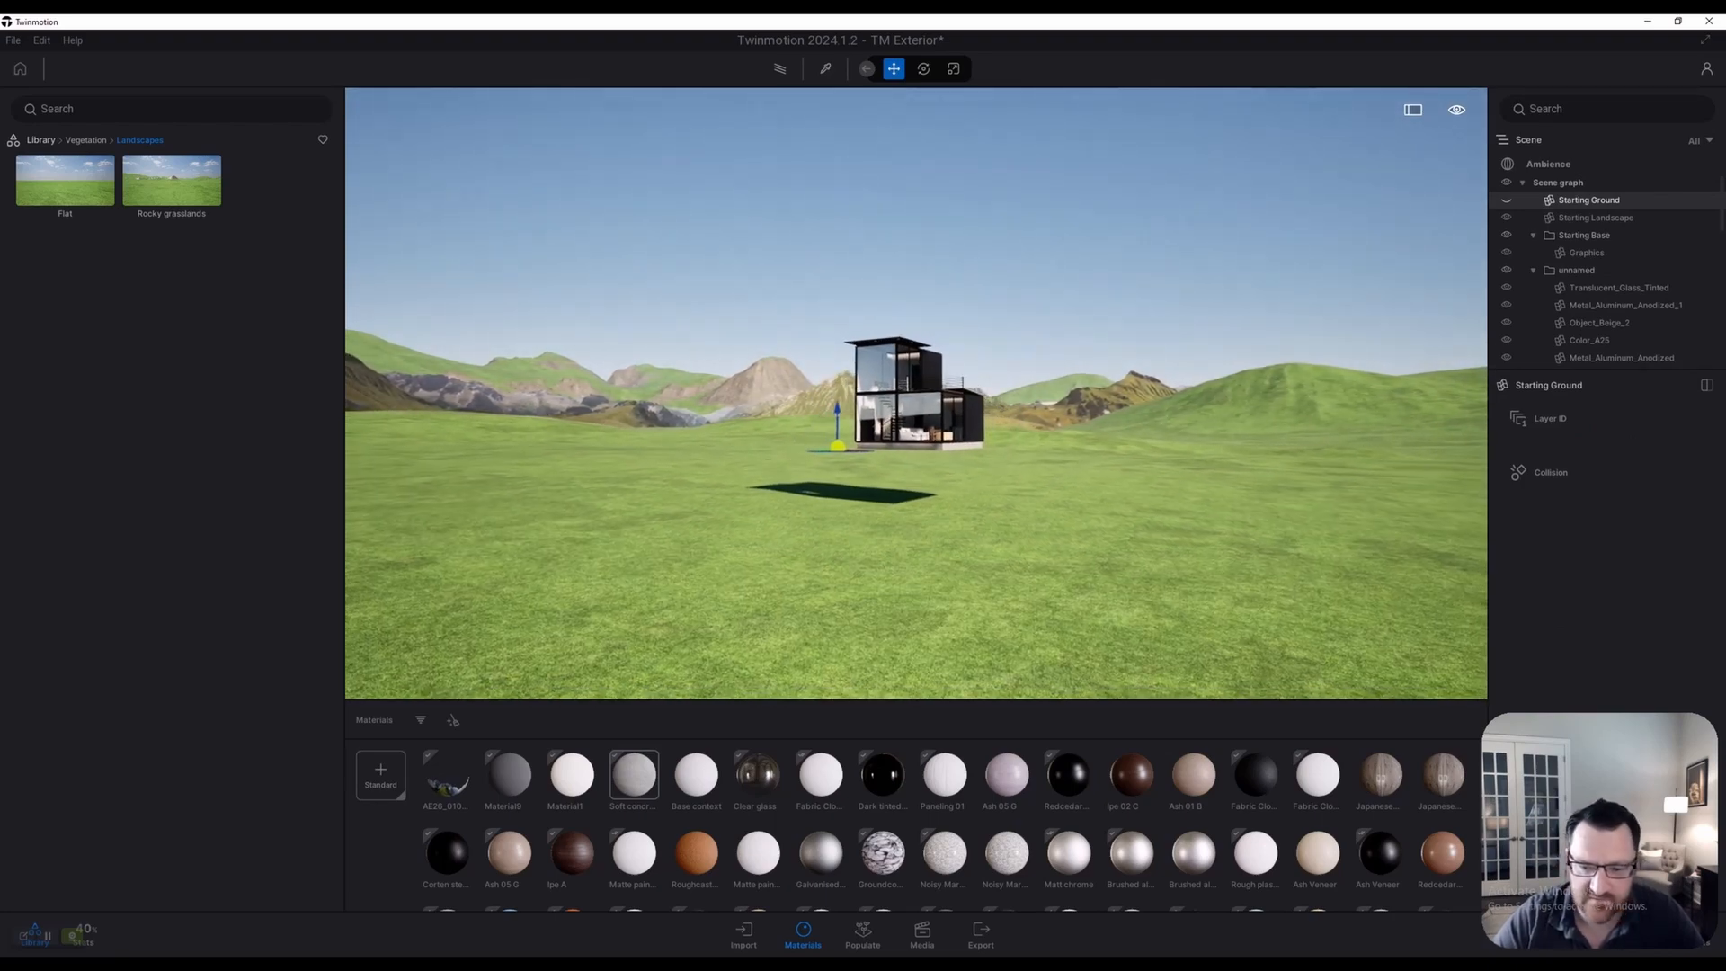
{"action": "key", "text": "w"}
{"action": "scroll", "coordinate": [1609, 269], "scroll_direction": "down", "scroll_amount": 8}
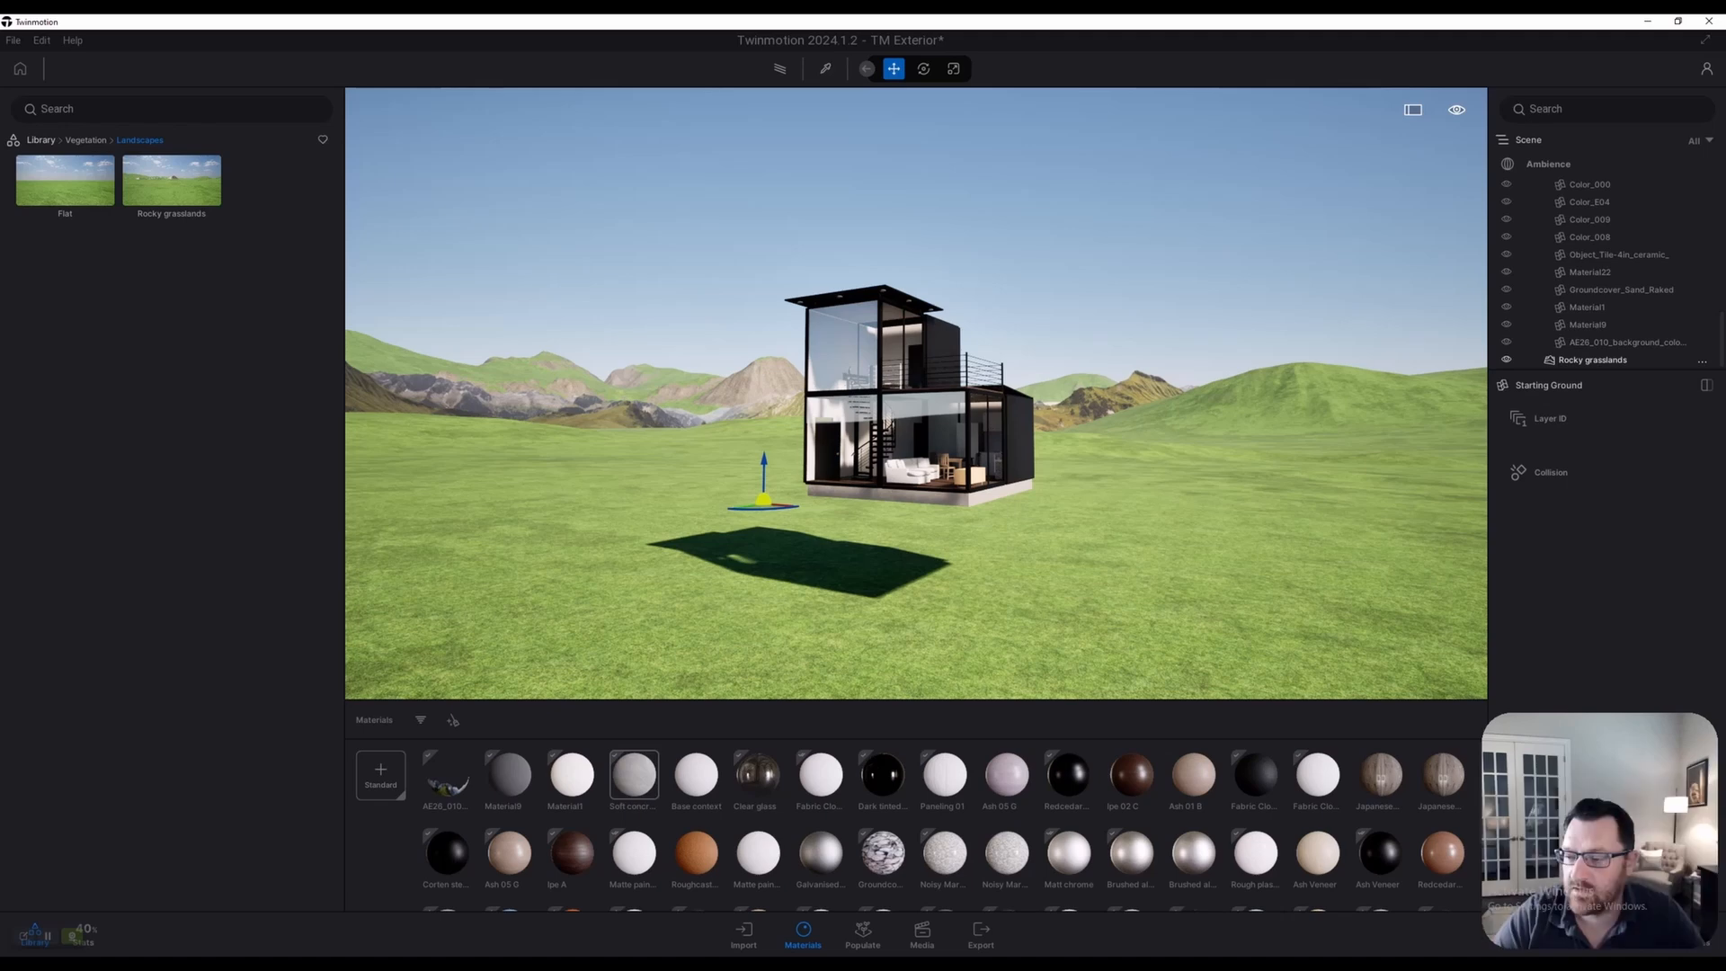
Select Rocky grasslands and choose the Sculpt > Raise brush
{"action": "left_click", "coordinate": [1592, 359]}
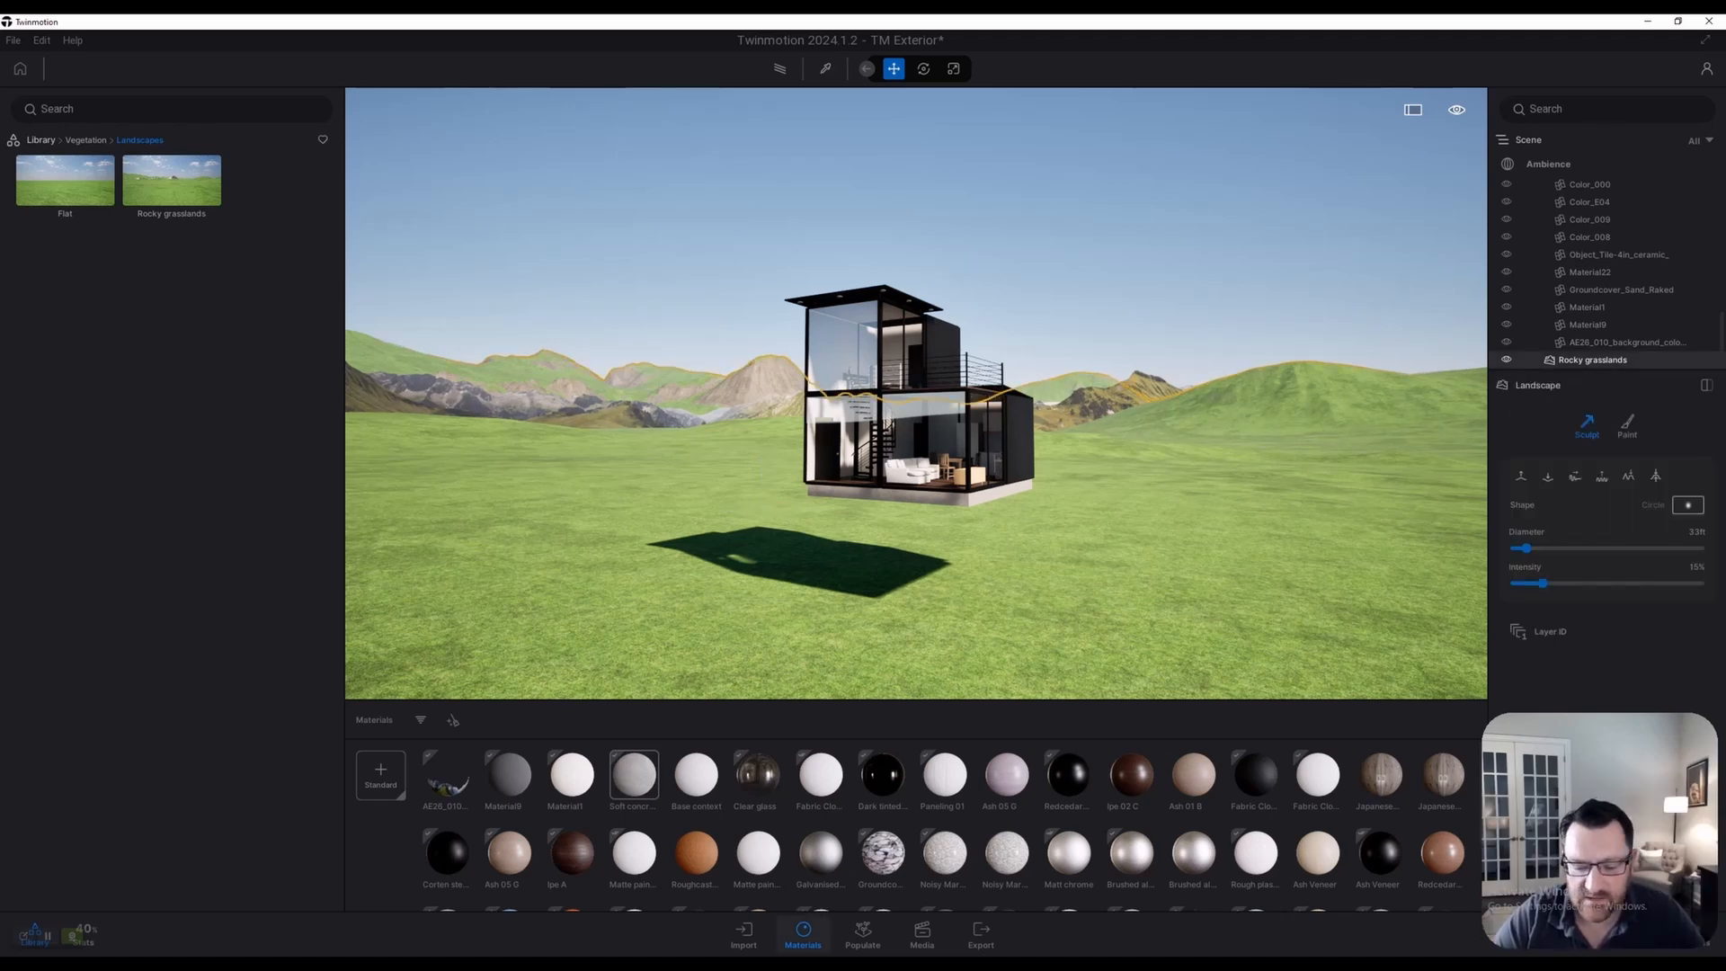
{"action": "left_click", "coordinate": [743, 933]}
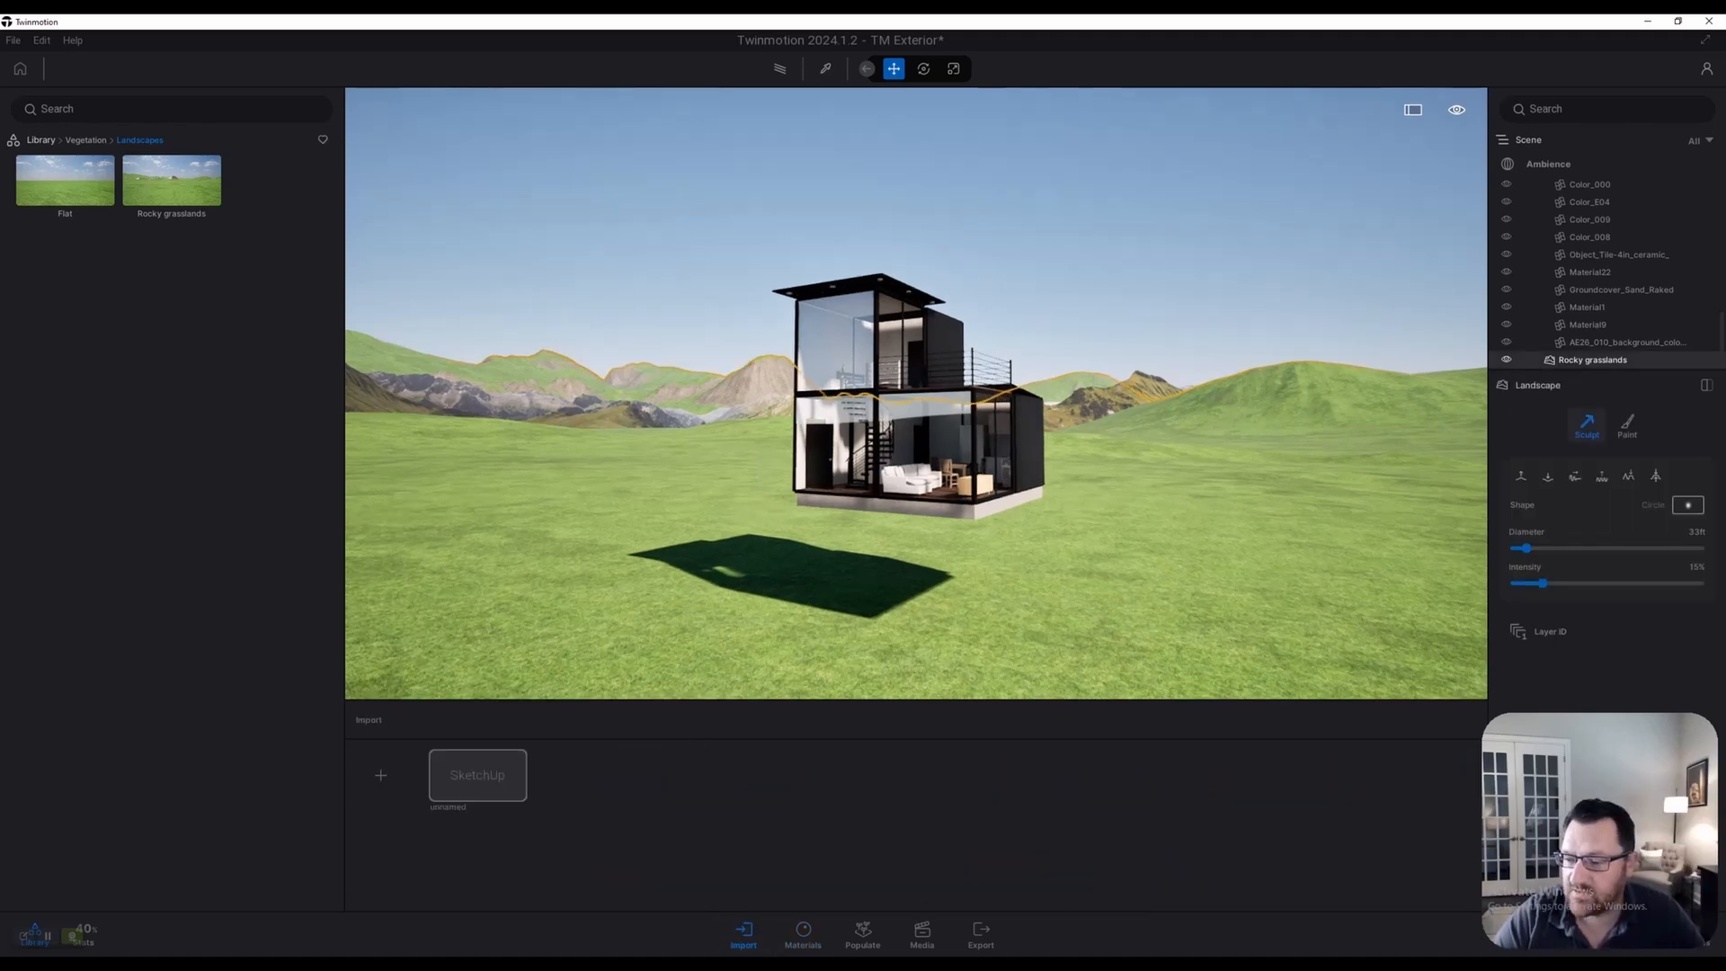
{"action": "left_click", "coordinate": [1520, 476]}
{"action": "scroll", "coordinate": [1115, 454], "scroll_direction": "down", "scroll_amount": 3}
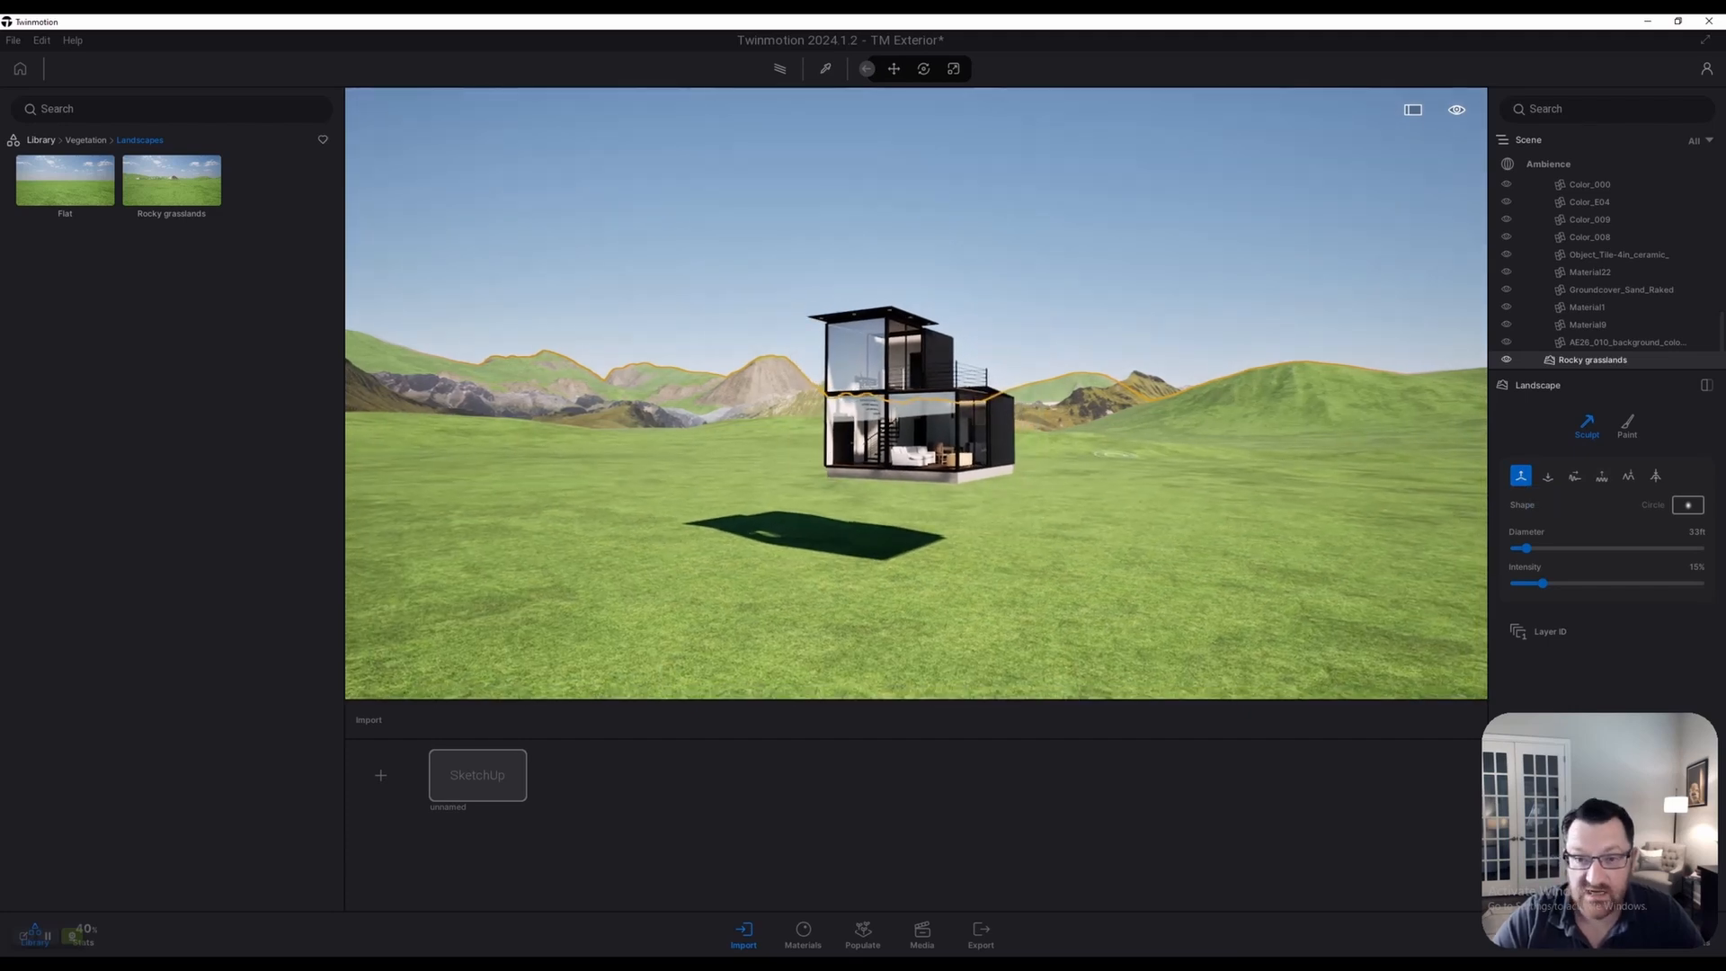
{"action": "scroll", "coordinate": [1115, 454], "scroll_direction": "up", "scroll_amount": 3}
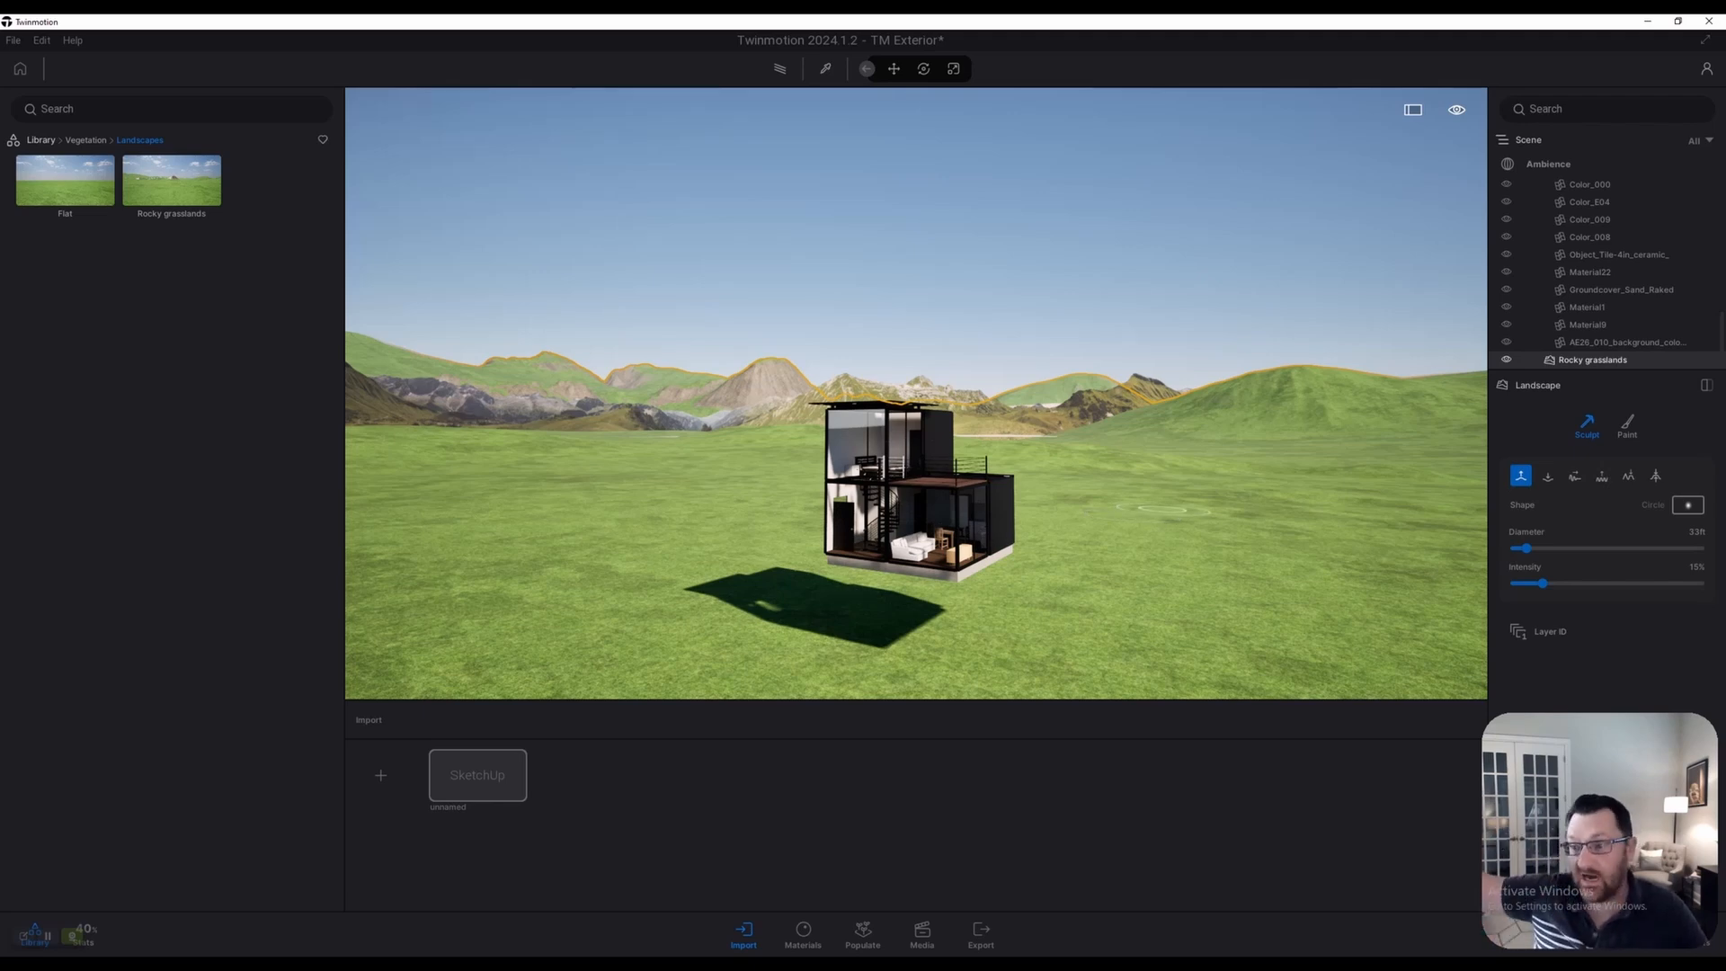
Raise the sculpt brush diameter from 33 ft to 171 ft while looking around the house
{"action": "key", "text": "w"}
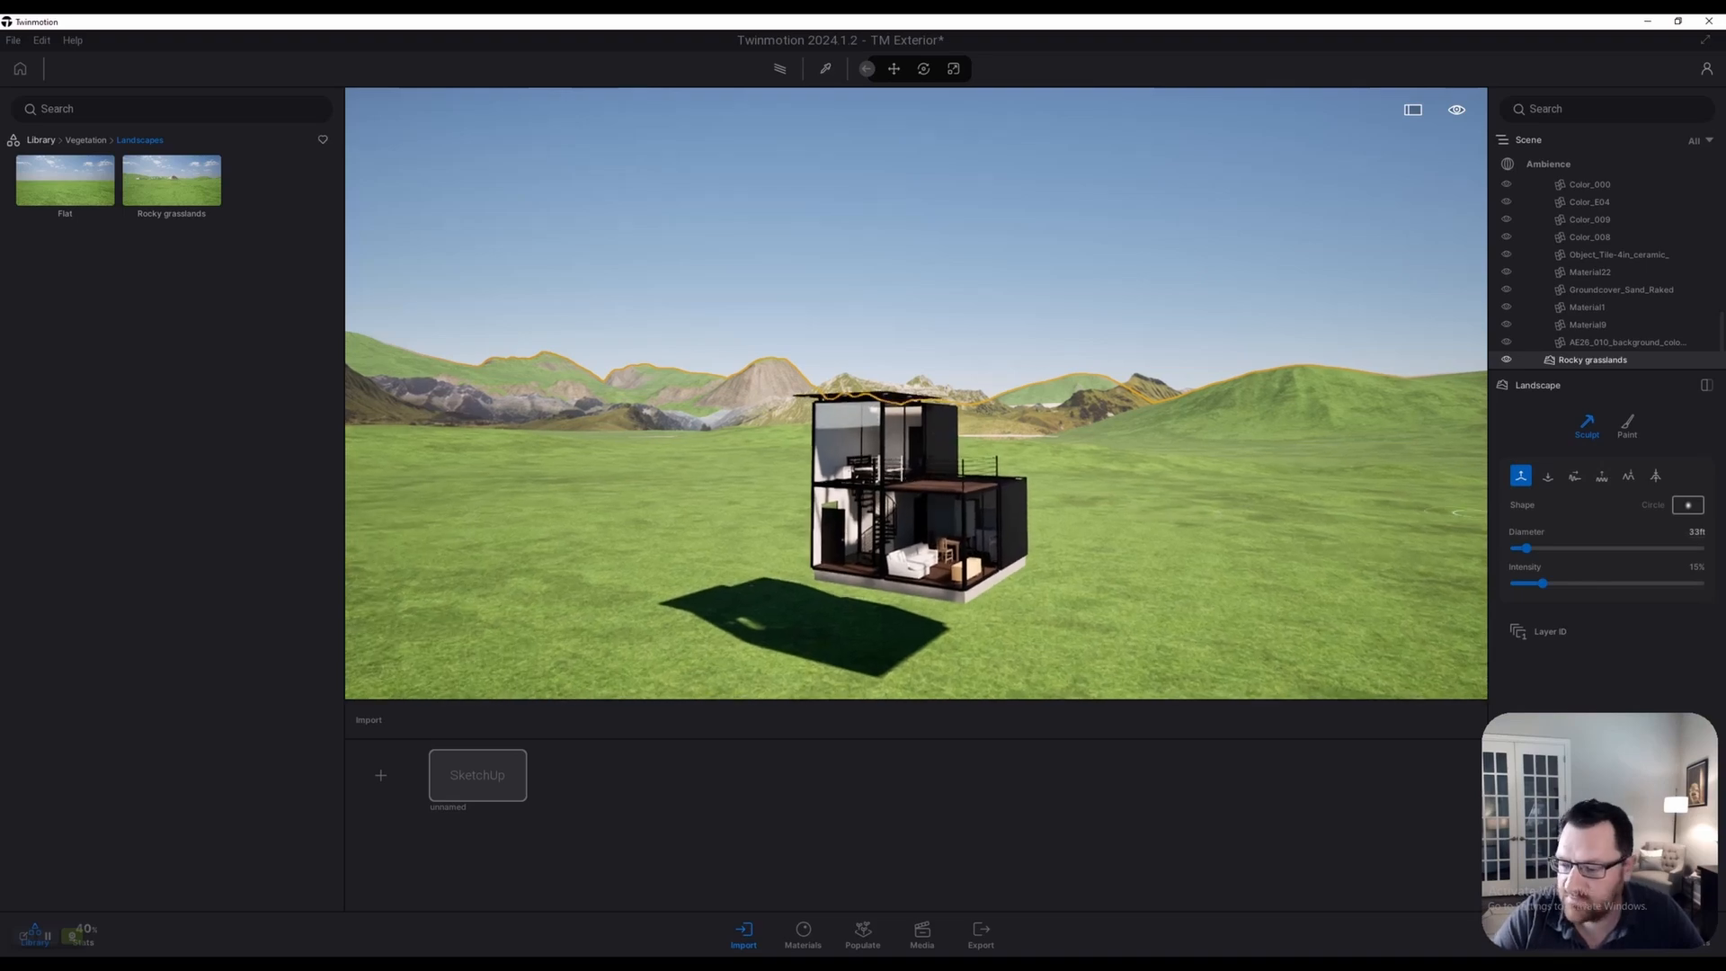
{"action": "key", "text": "s"}
{"action": "left_click_drag", "start_coordinate": [1525, 549], "coordinate": [1575, 549]}
{"action": "key", "text": "s"}
{"action": "key", "text": "d"}
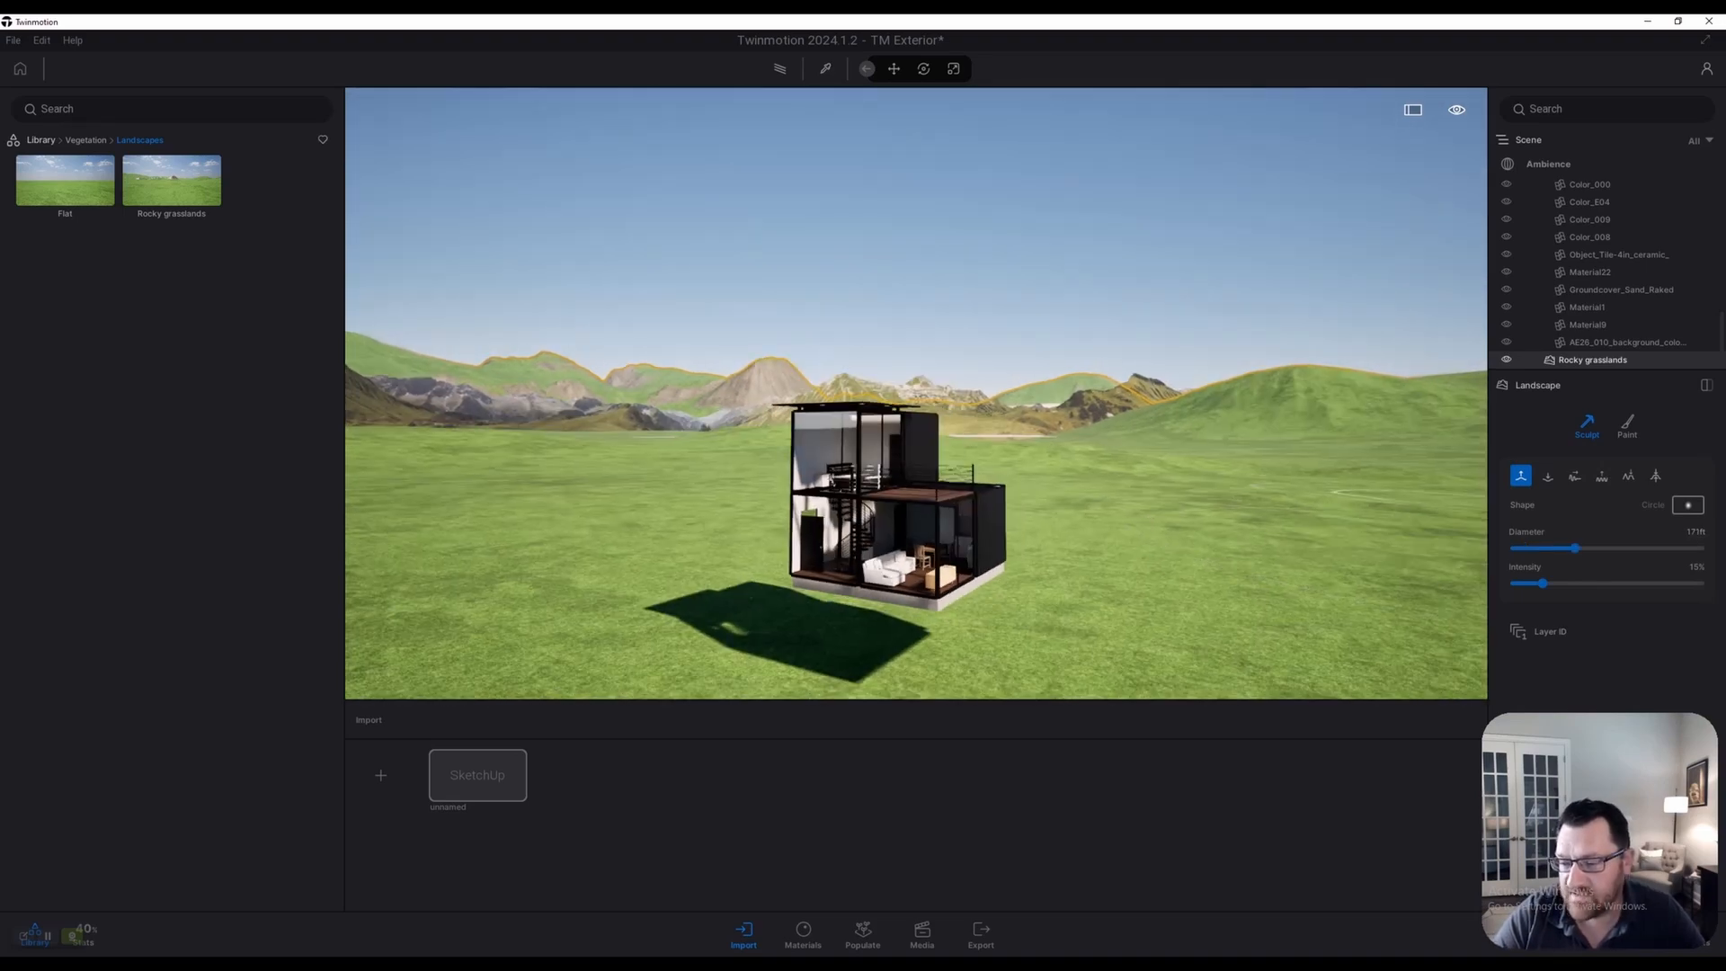
{"action": "key", "text": "d"}
{"action": "right_click_drag", "start_coordinate": [1078, 557], "coordinate": [1159, 570]}
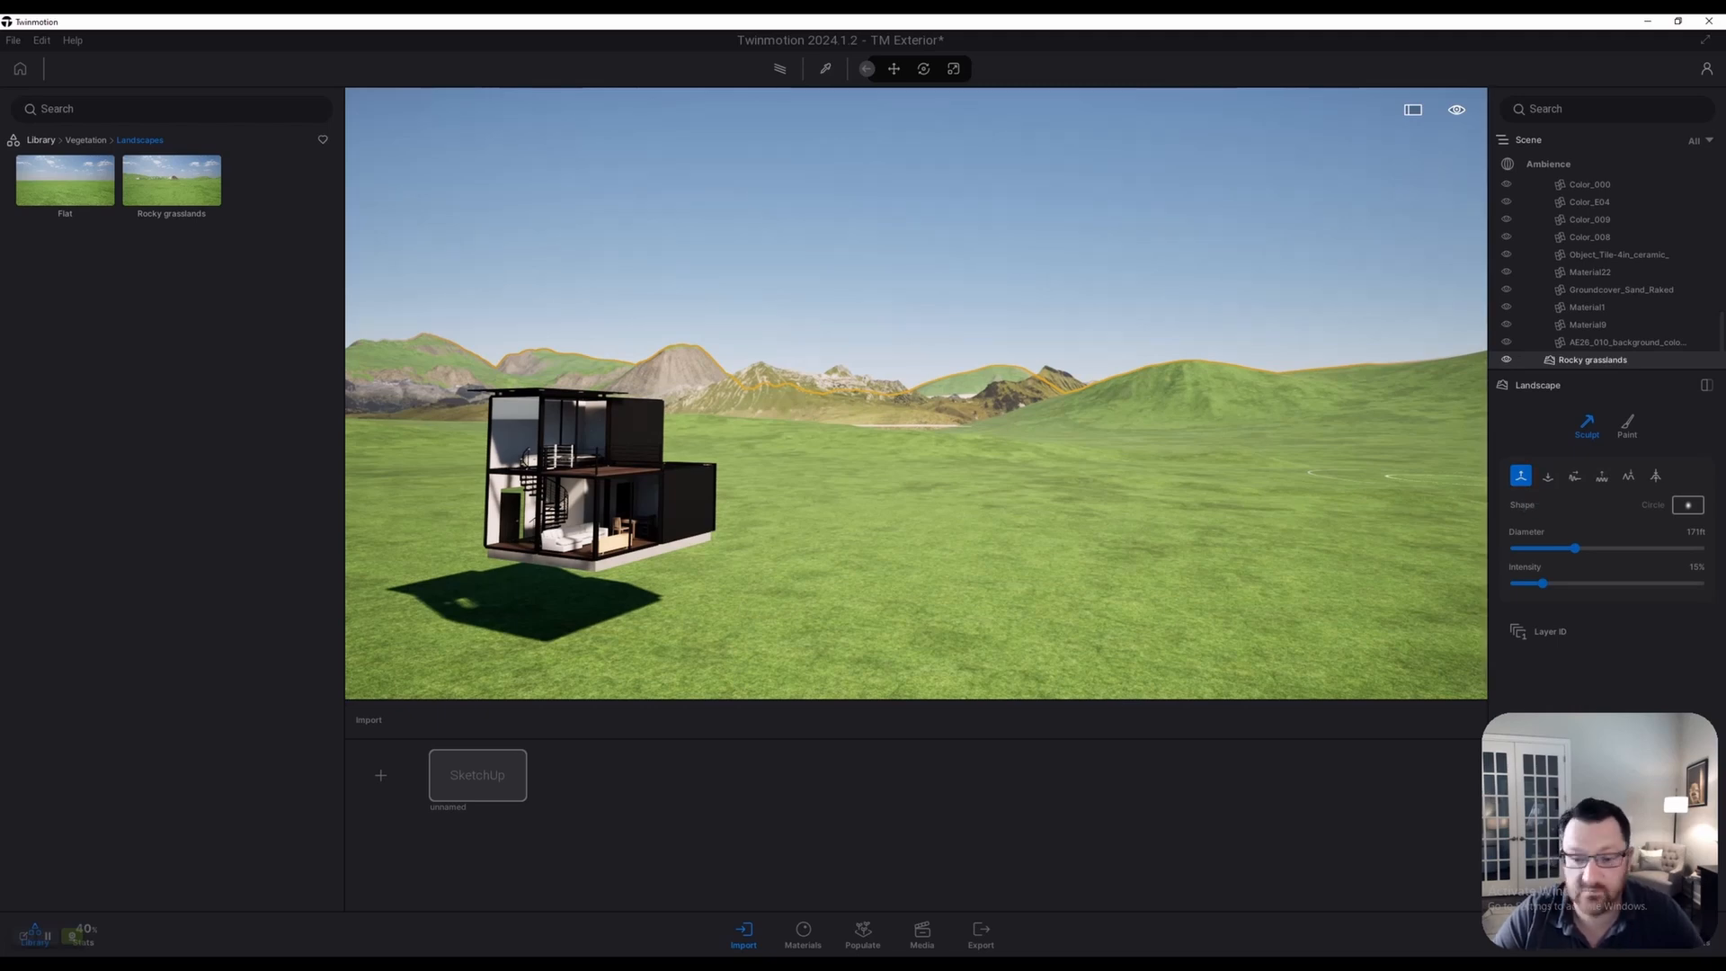
{"action": "key", "text": "d"}
{"action": "key", "text": "e"}
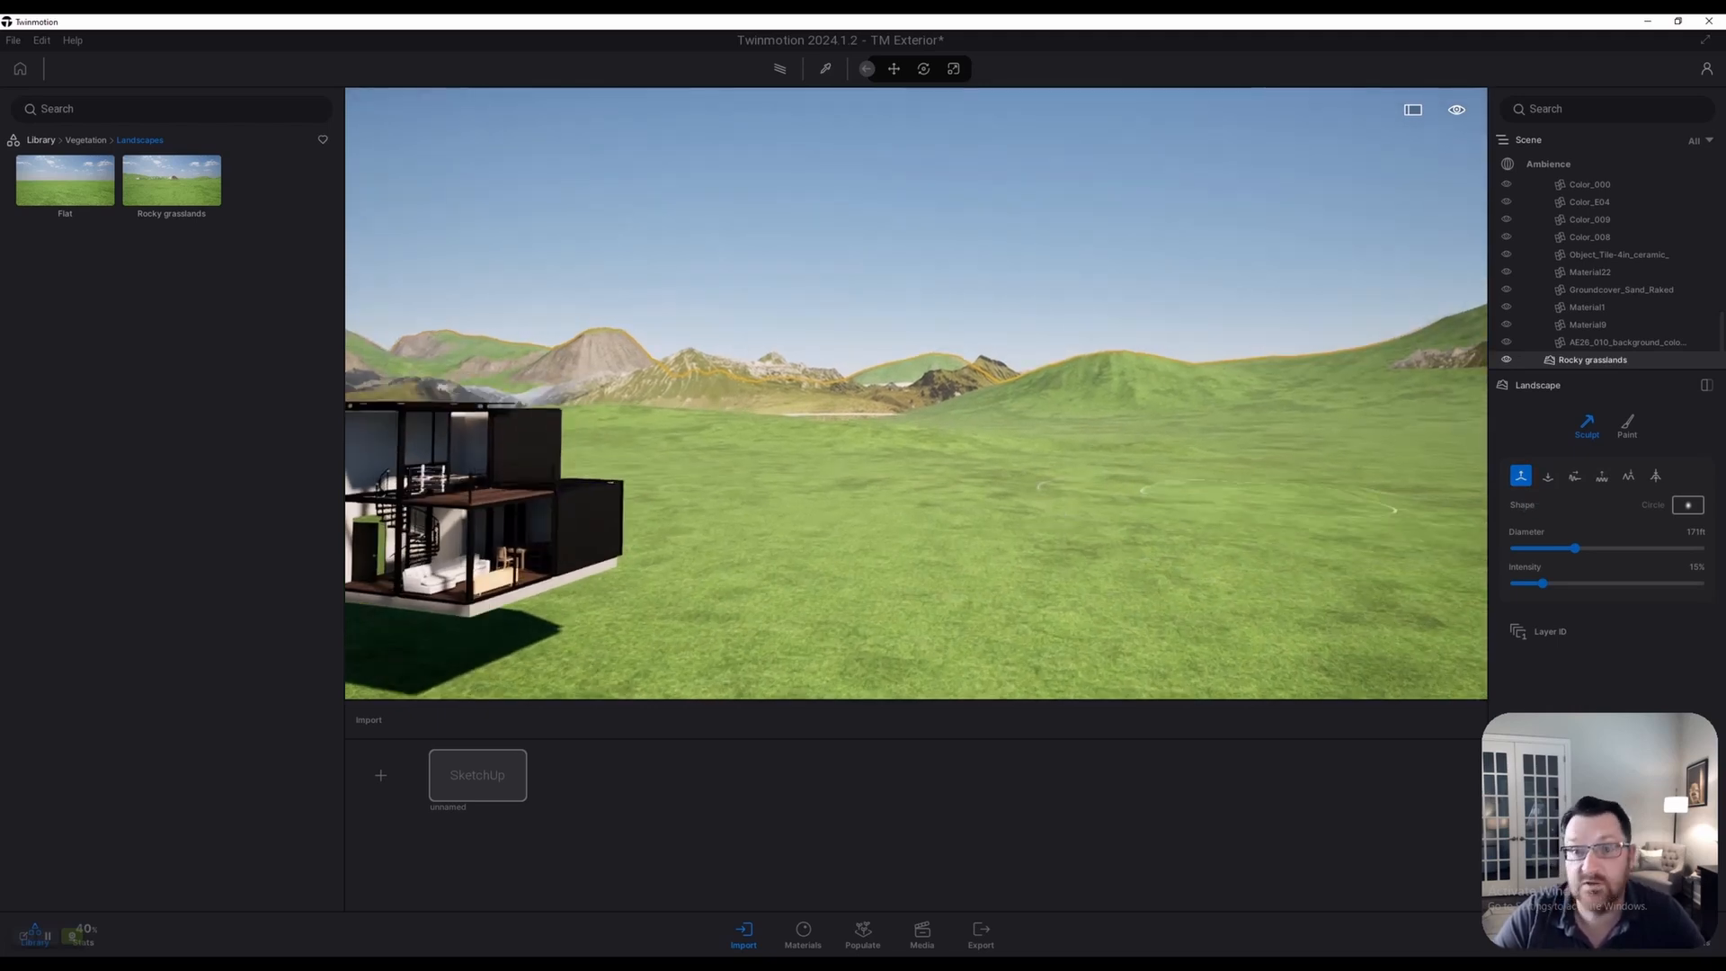
{"action": "key", "text": "d"}
{"action": "right_click_drag", "start_coordinate": [1216, 490], "coordinate": [1294, 538]}
{"action": "key", "text": "a"}
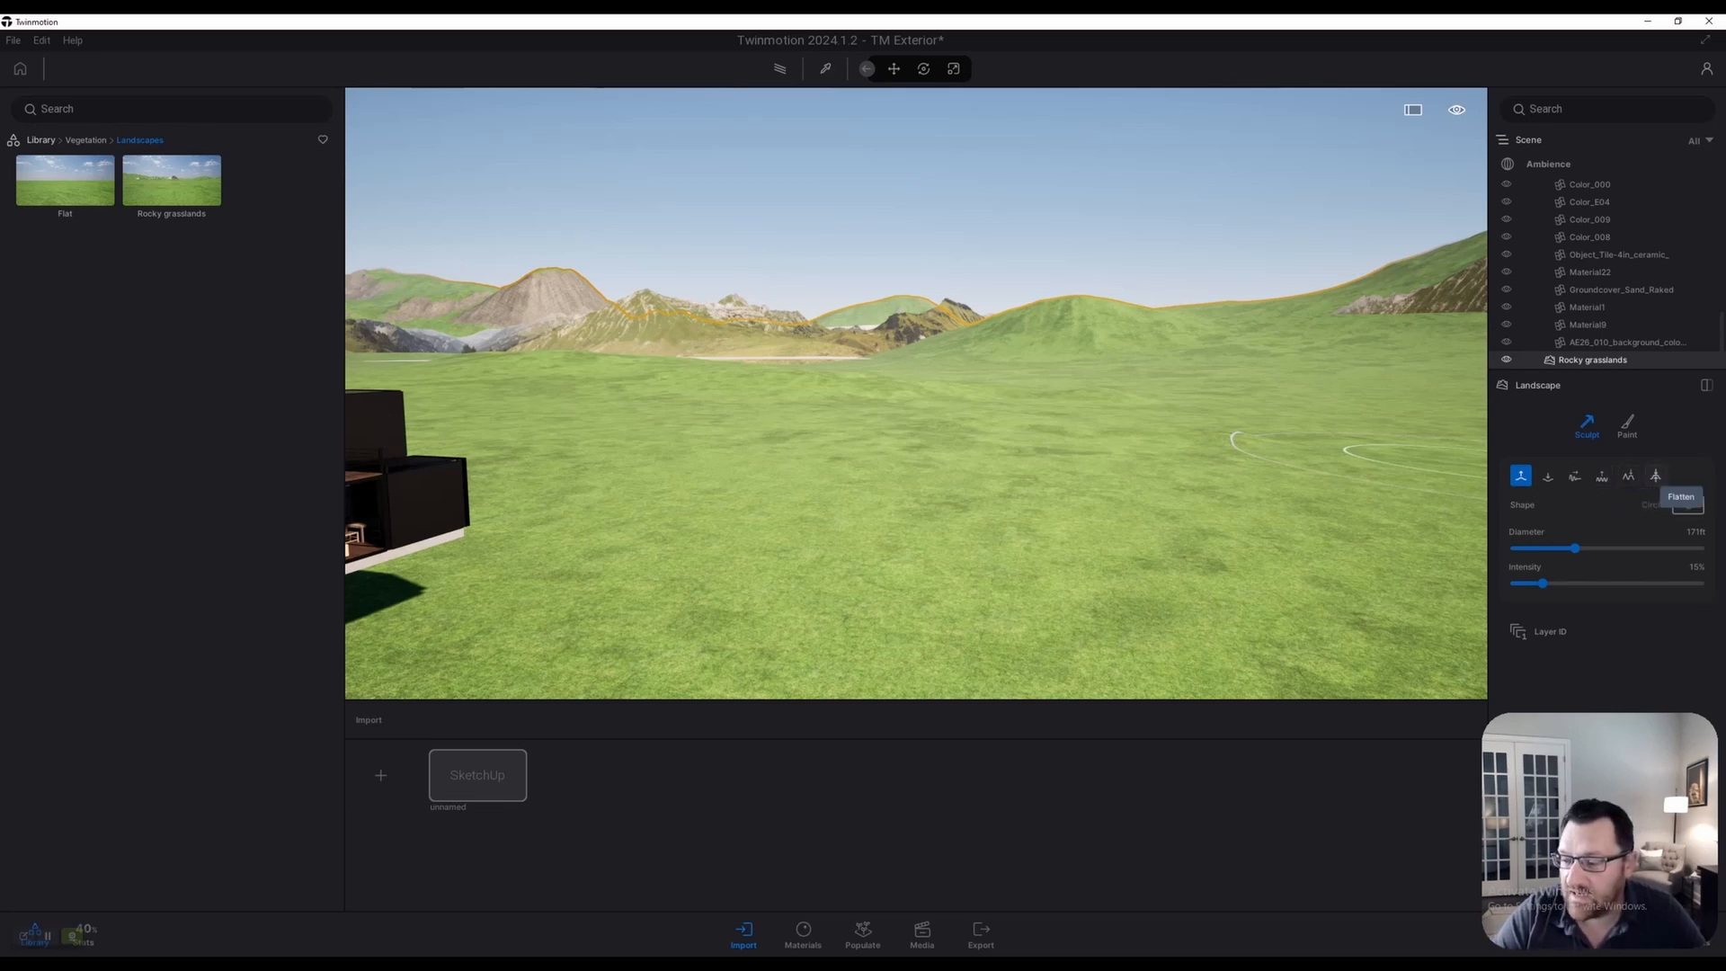
Keep the Circle brush shape and set diameter 326 ft with 3% intensity
{"action": "left_click", "coordinate": [1687, 507]}
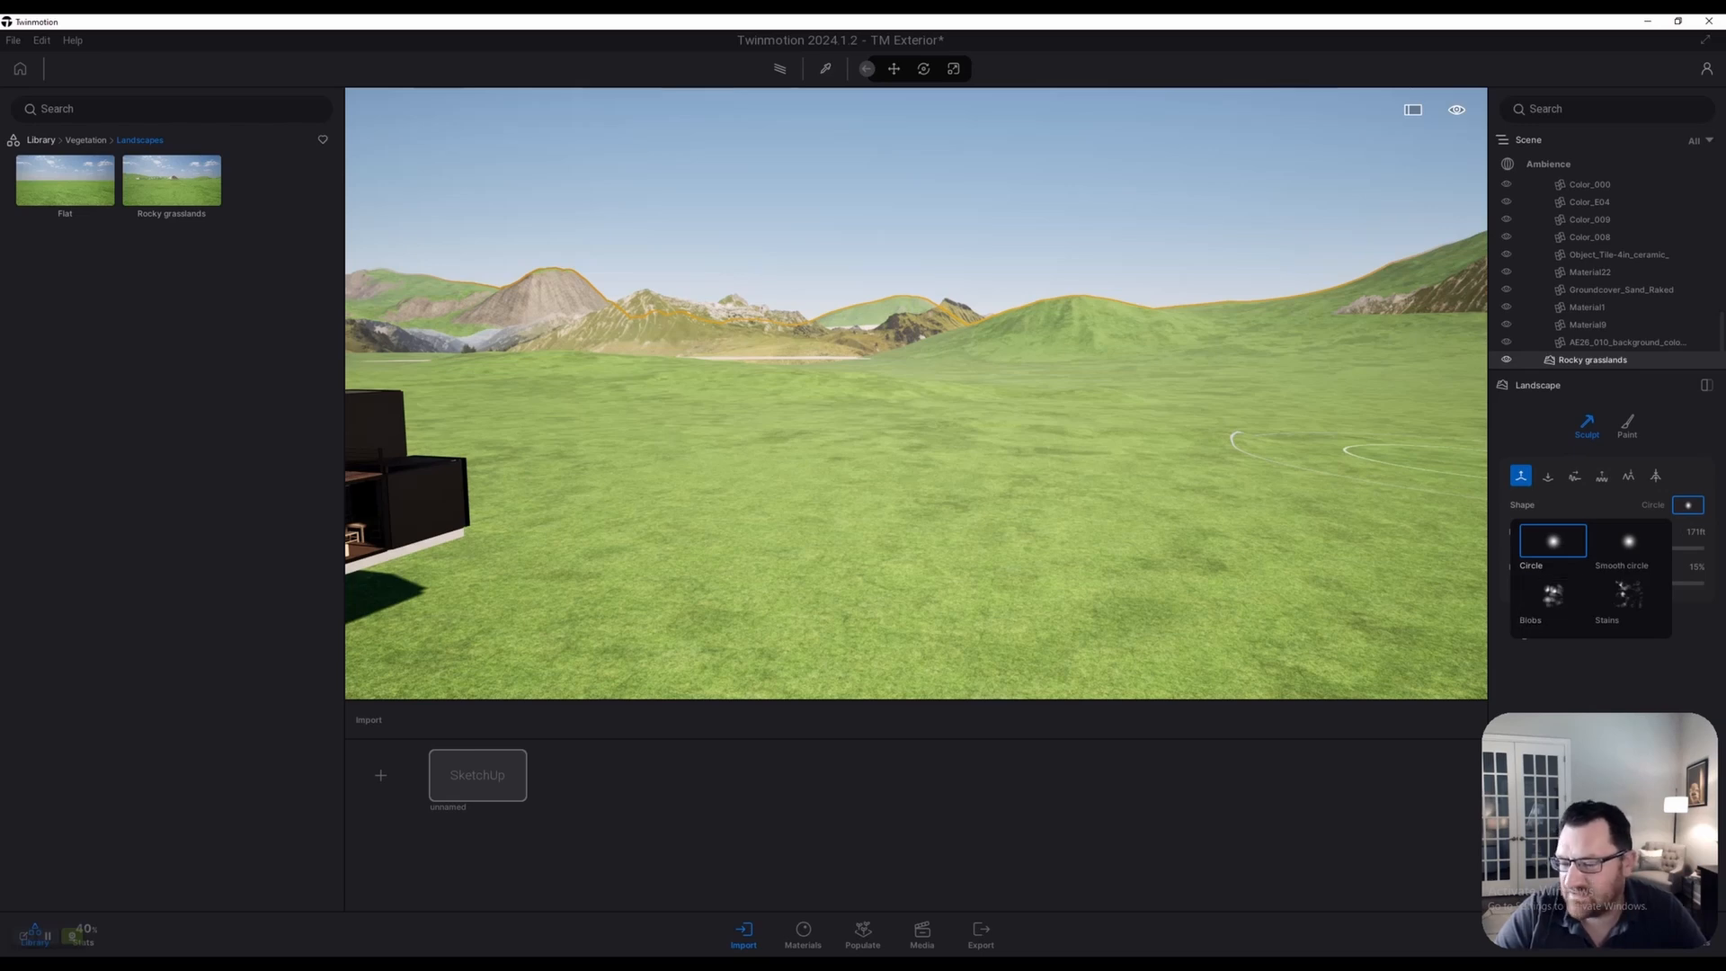
{"action": "left_click", "coordinate": [1474, 462]}
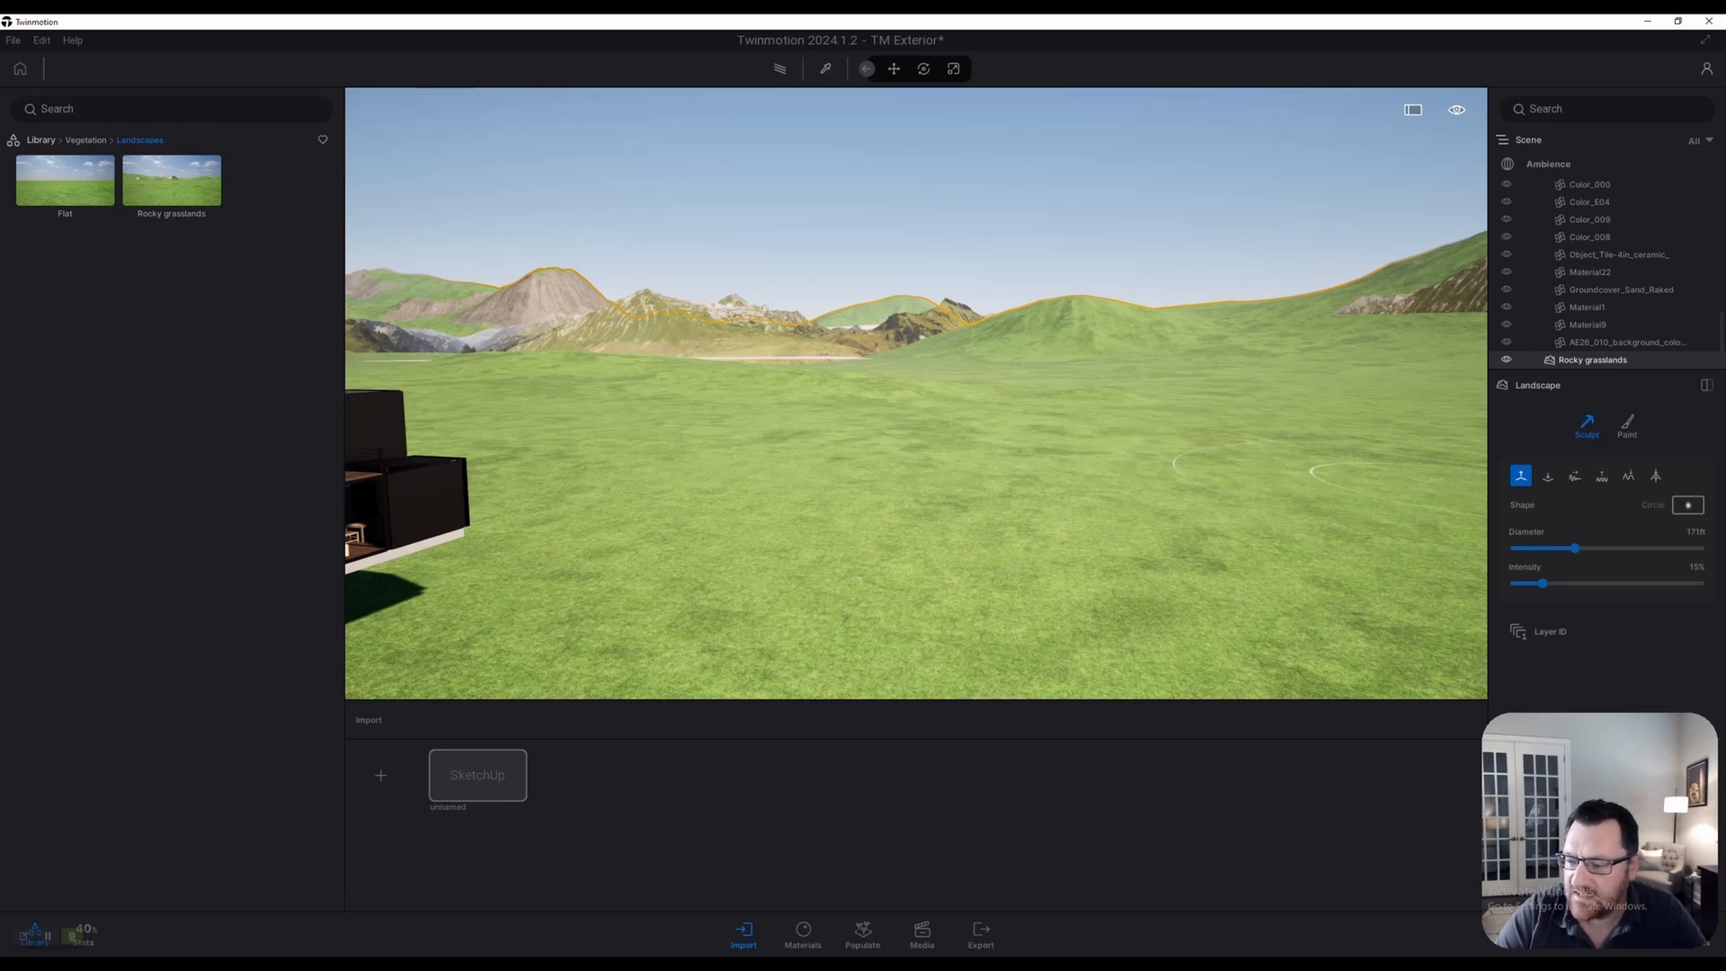
{"action": "left_click", "coordinate": [1687, 506]}
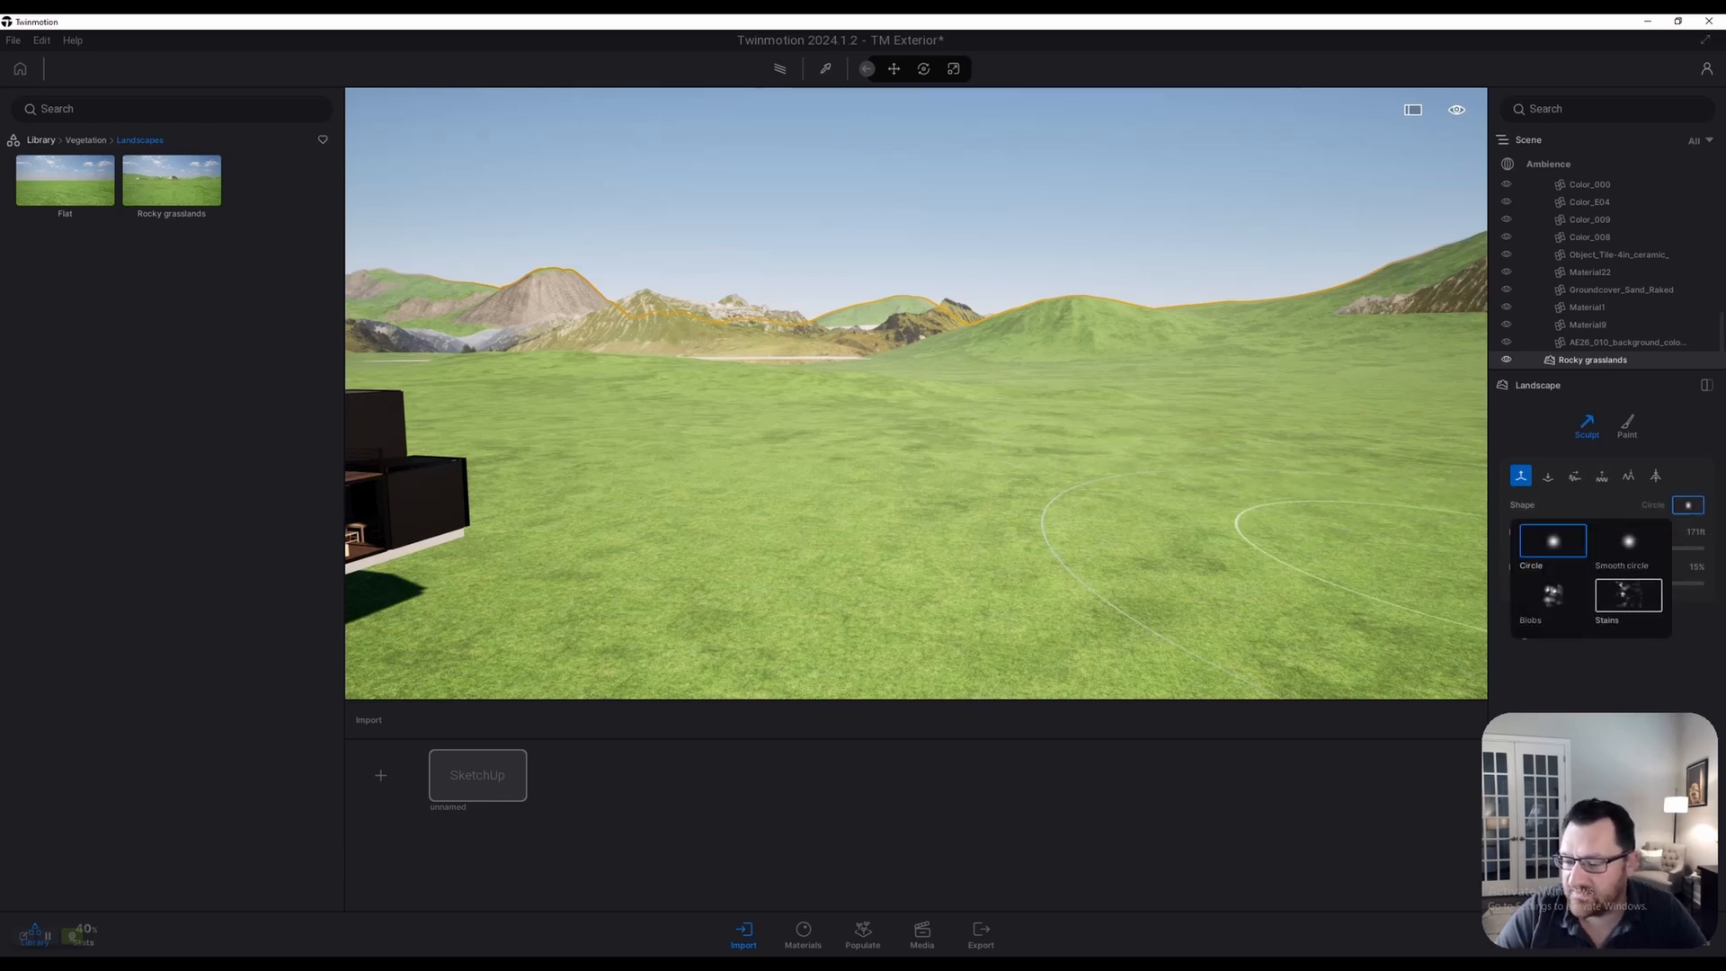
{"action": "left_click", "coordinate": [1553, 542]}
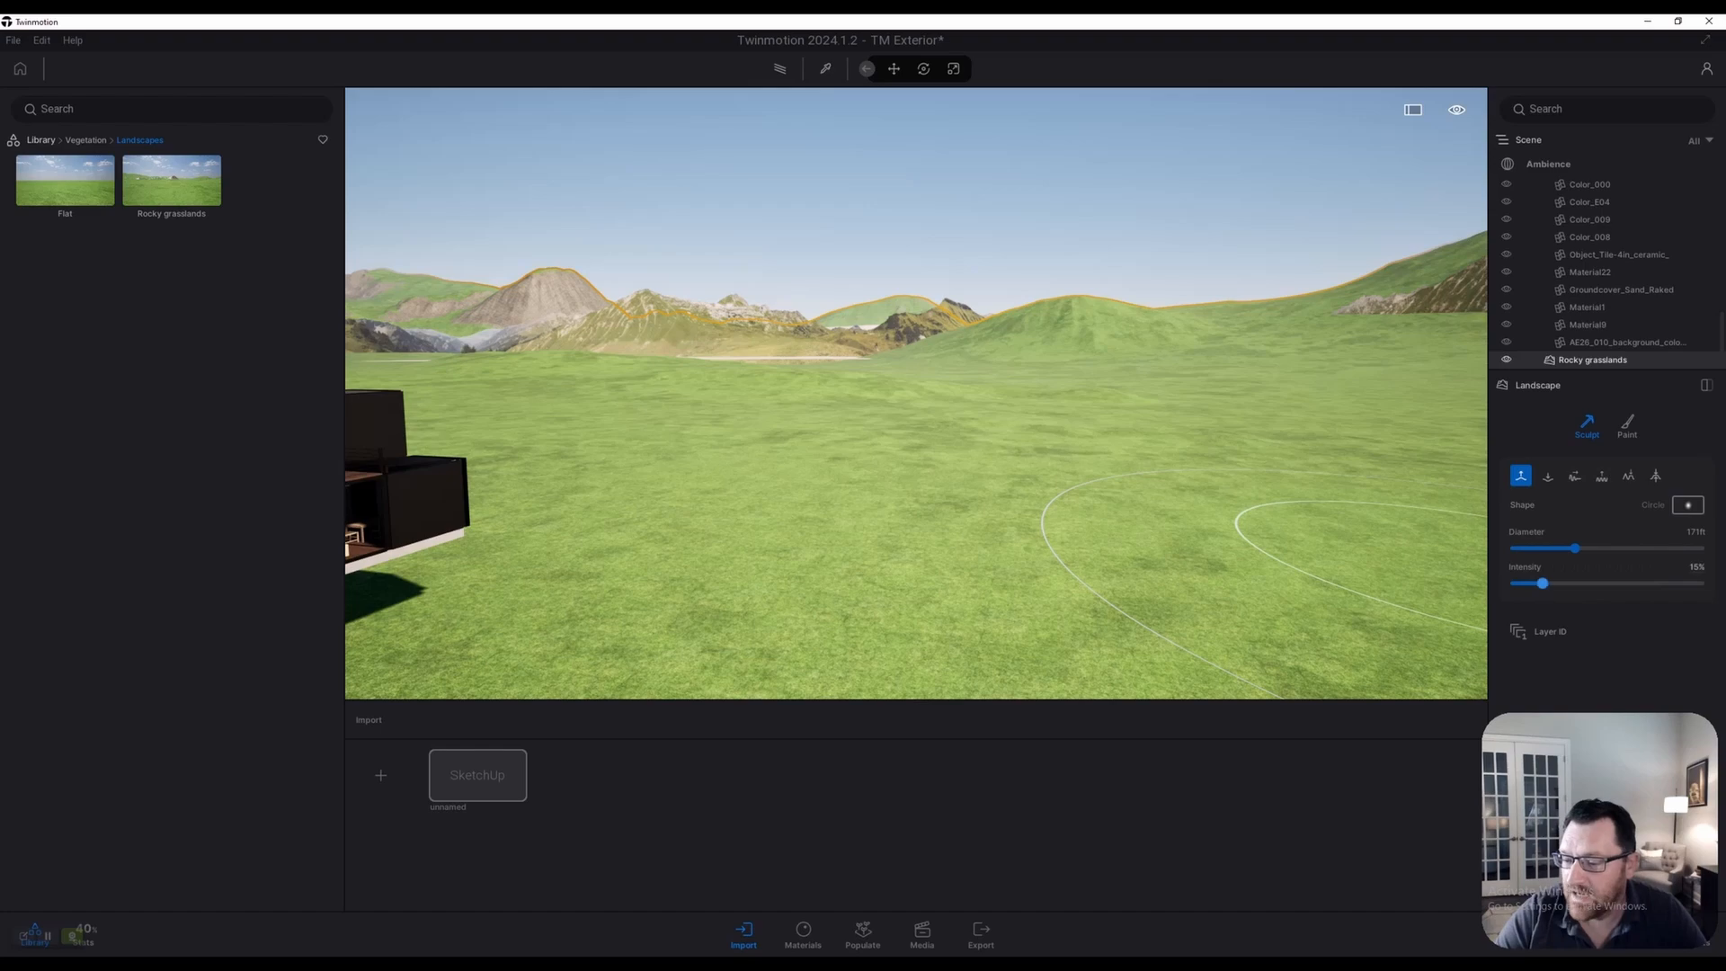
{"action": "key", "text": "s"}
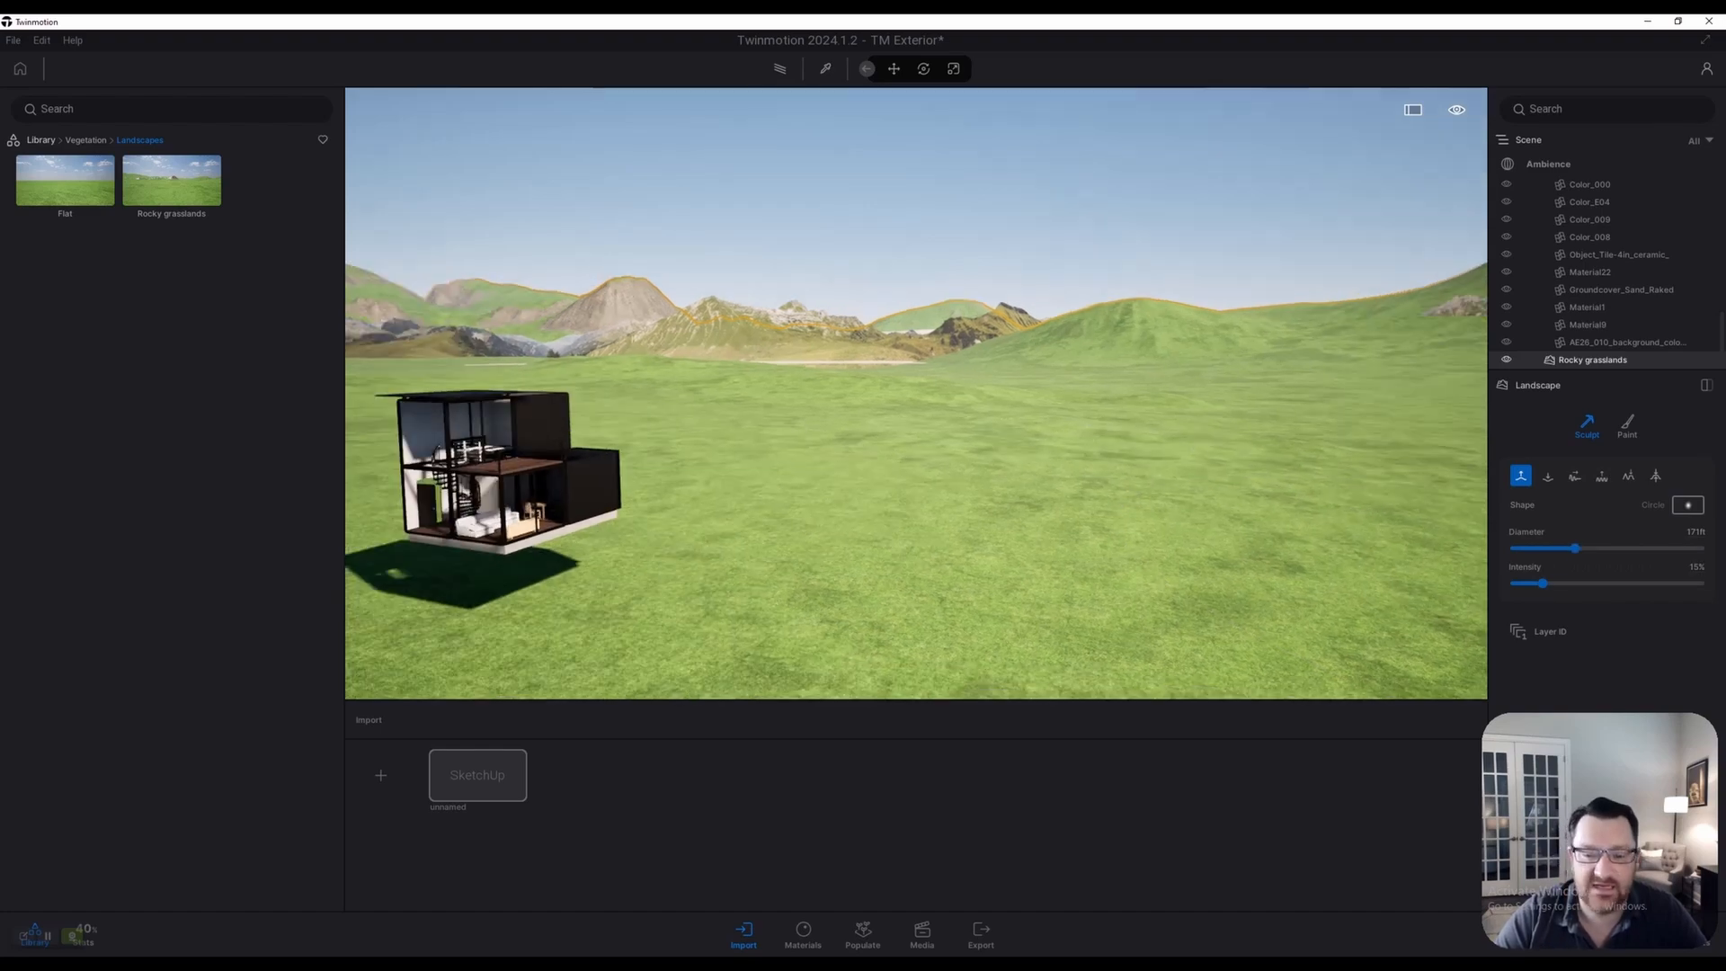
{"action": "right_click_drag", "start_coordinate": [947, 440], "coordinate": [845, 441]}
{"action": "key", "text": "q"}
{"action": "key", "text": "e"}
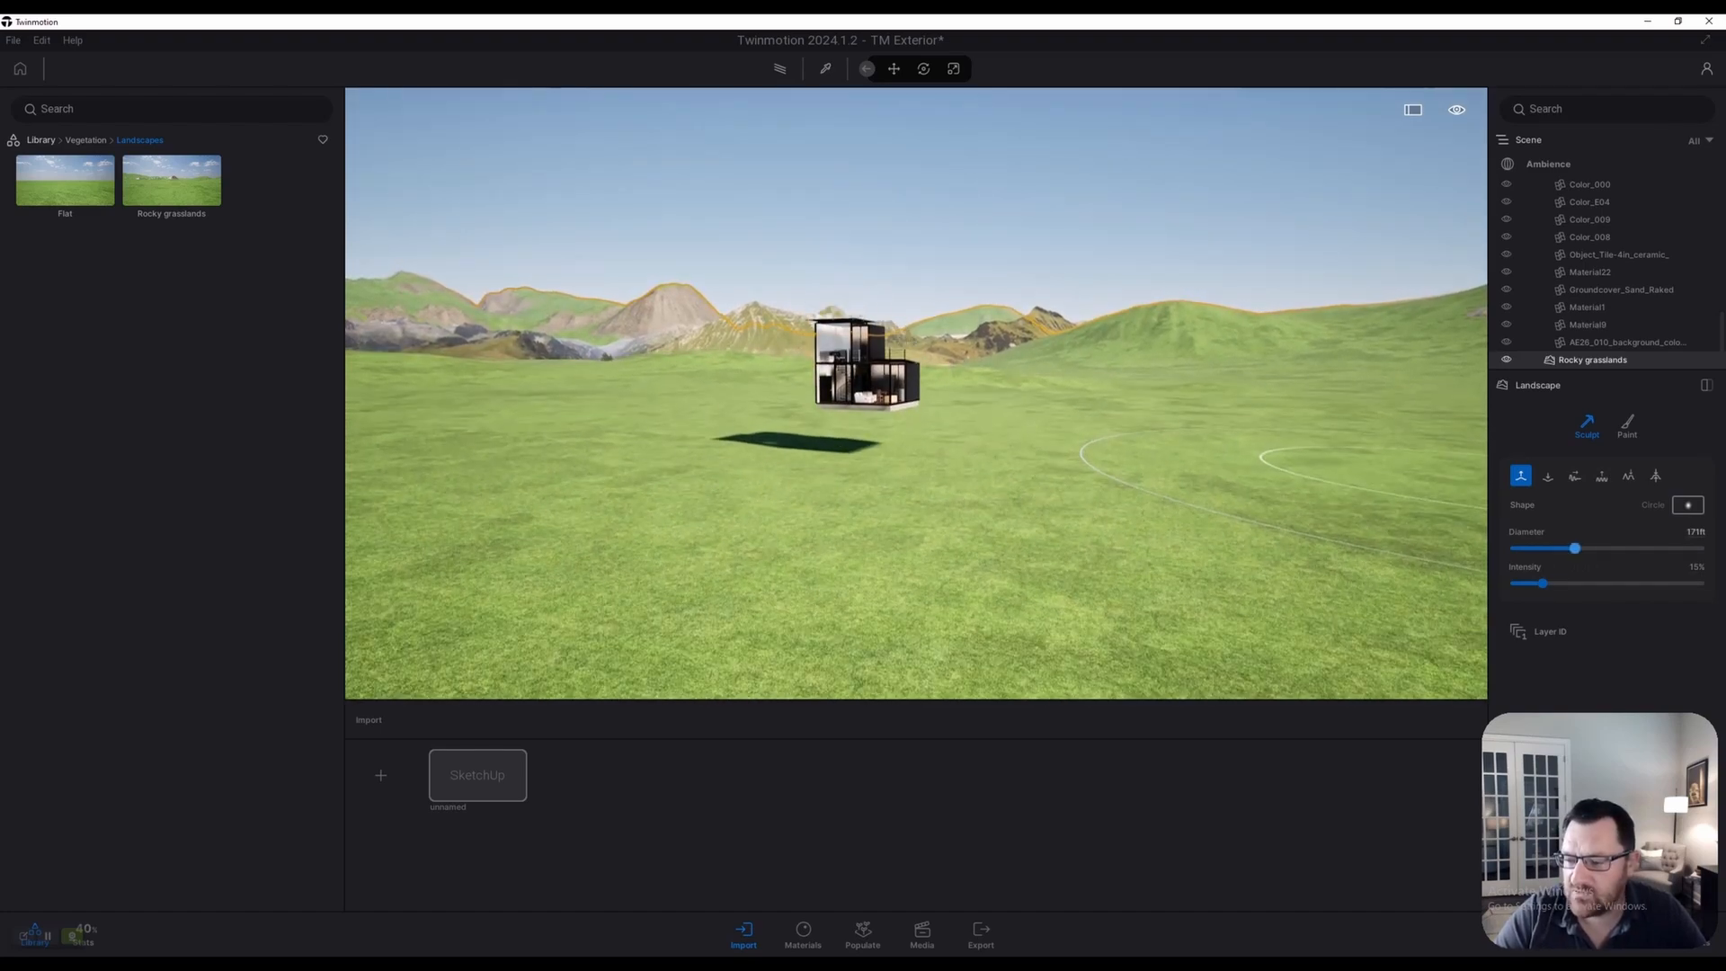
{"action": "left_click_drag", "start_coordinate": [1575, 548], "coordinate": [1629, 549]}
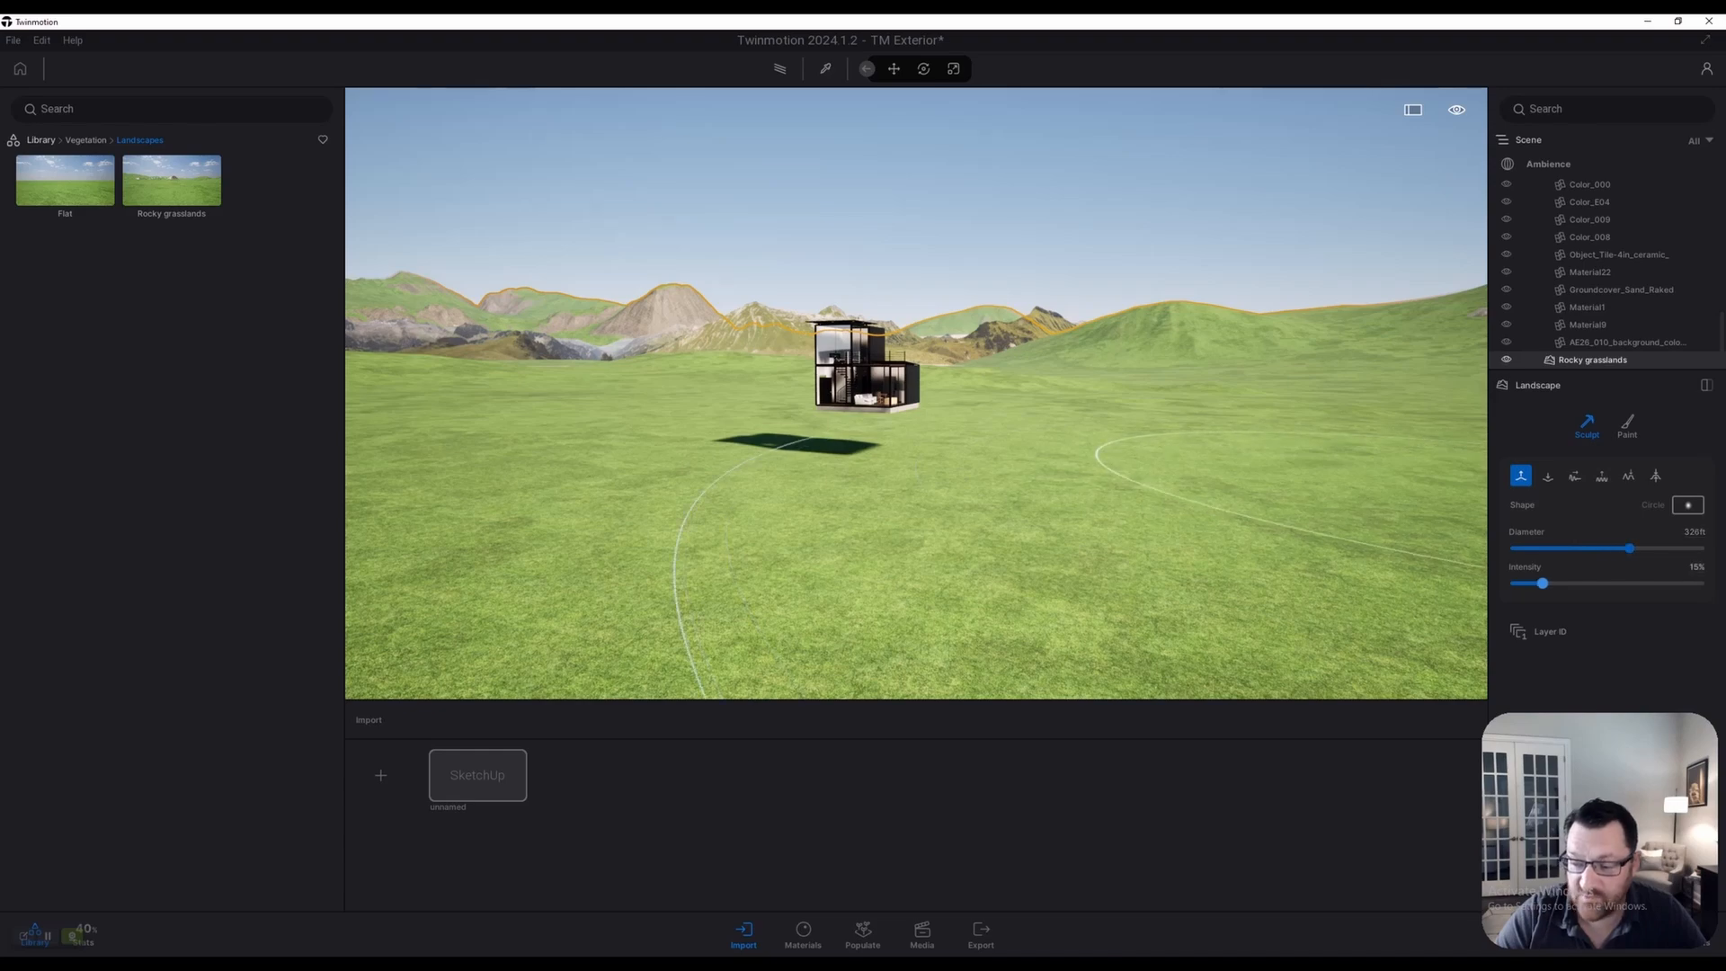
{"action": "left_click_drag", "start_coordinate": [1543, 584], "coordinate": [1520, 583]}
Stop sculpting and fly around to view the pond in front of the house
{"action": "key", "text": "Escape"}
{"action": "key", "text": "a"}
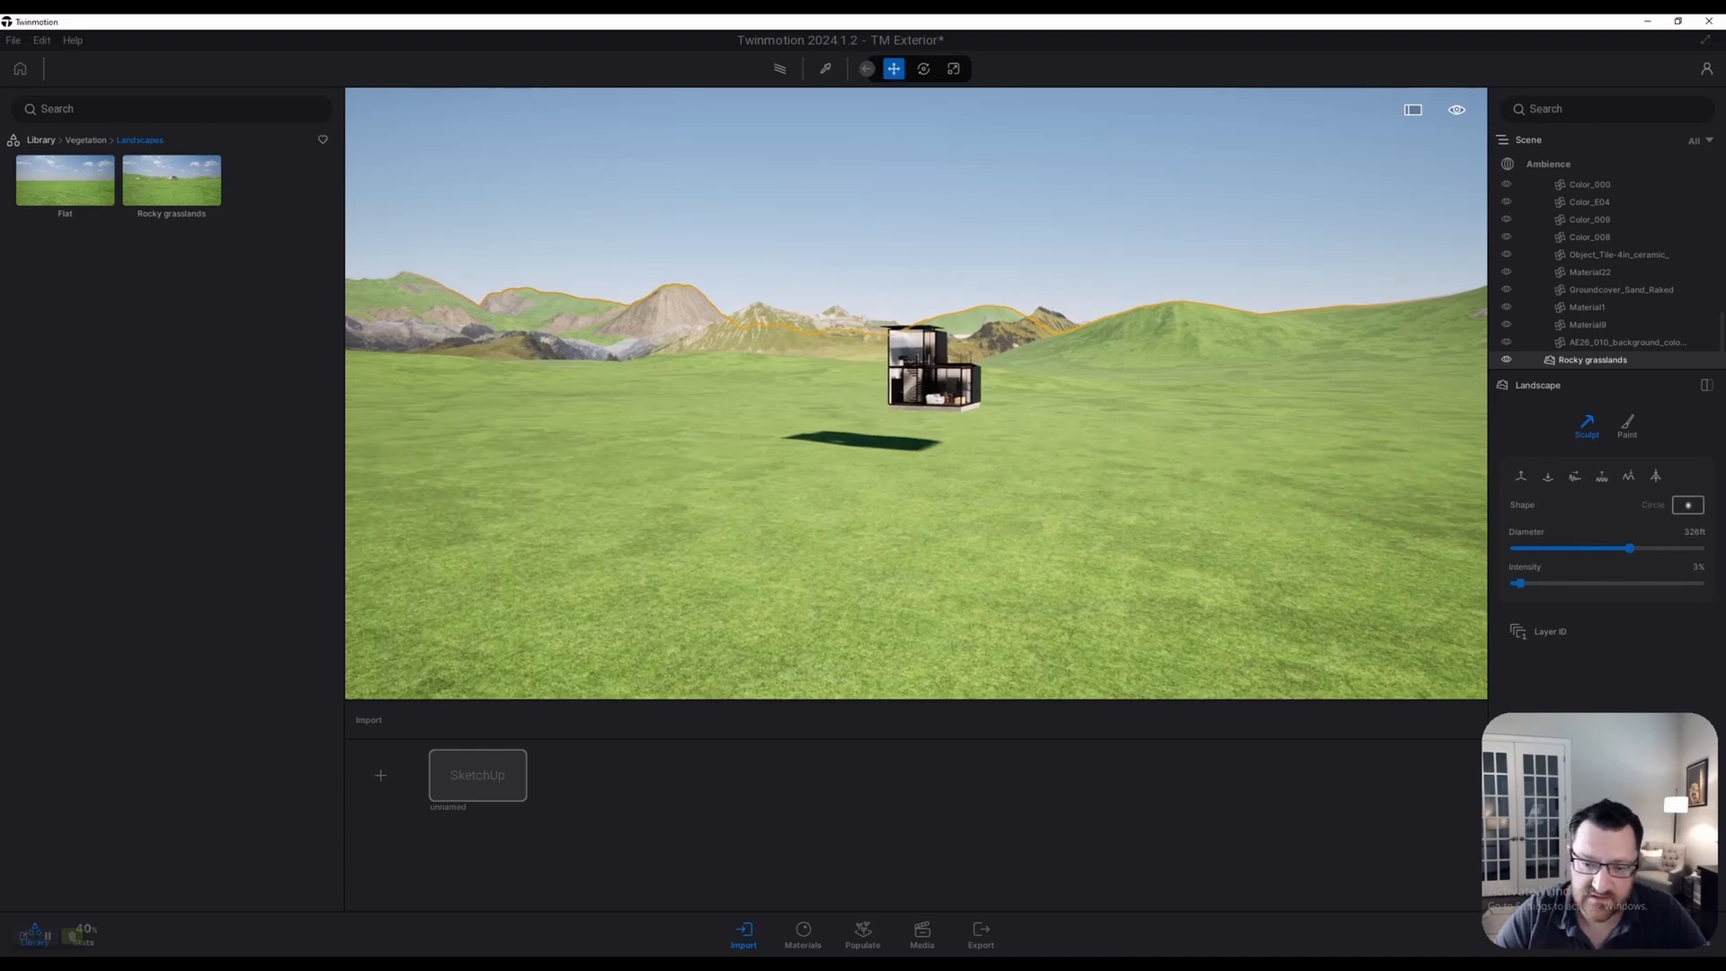
{"action": "key", "text": "w"}
{"action": "key", "text": "w"}
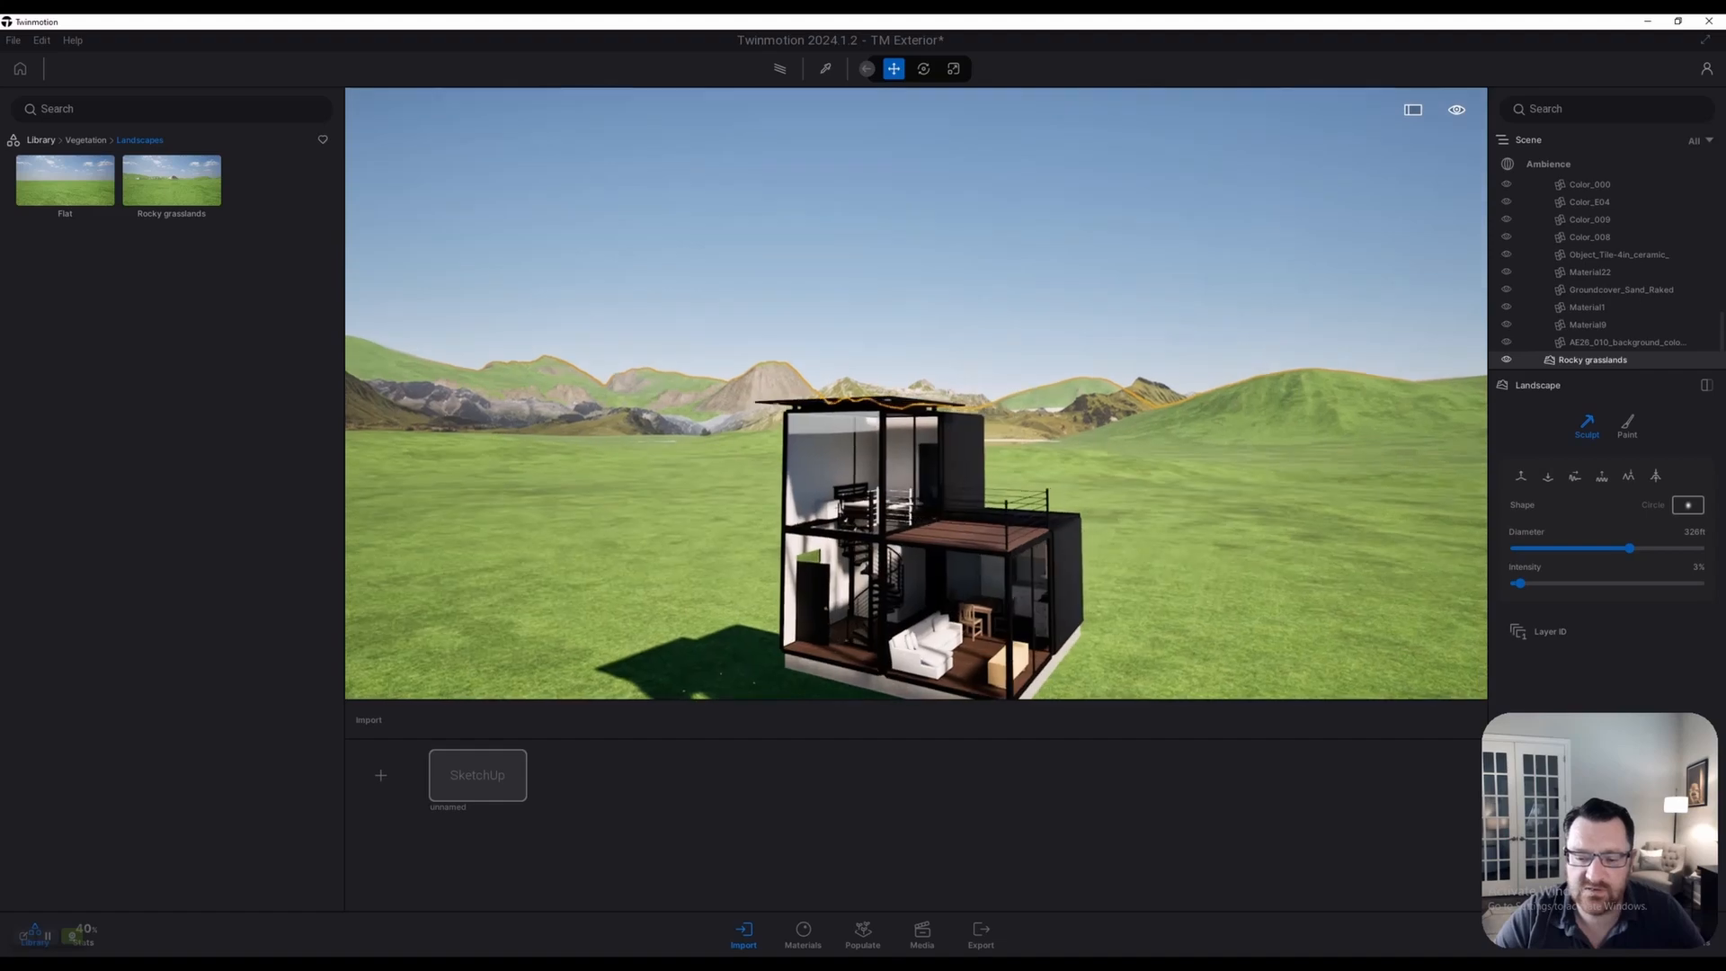
{"action": "key", "text": "s"}
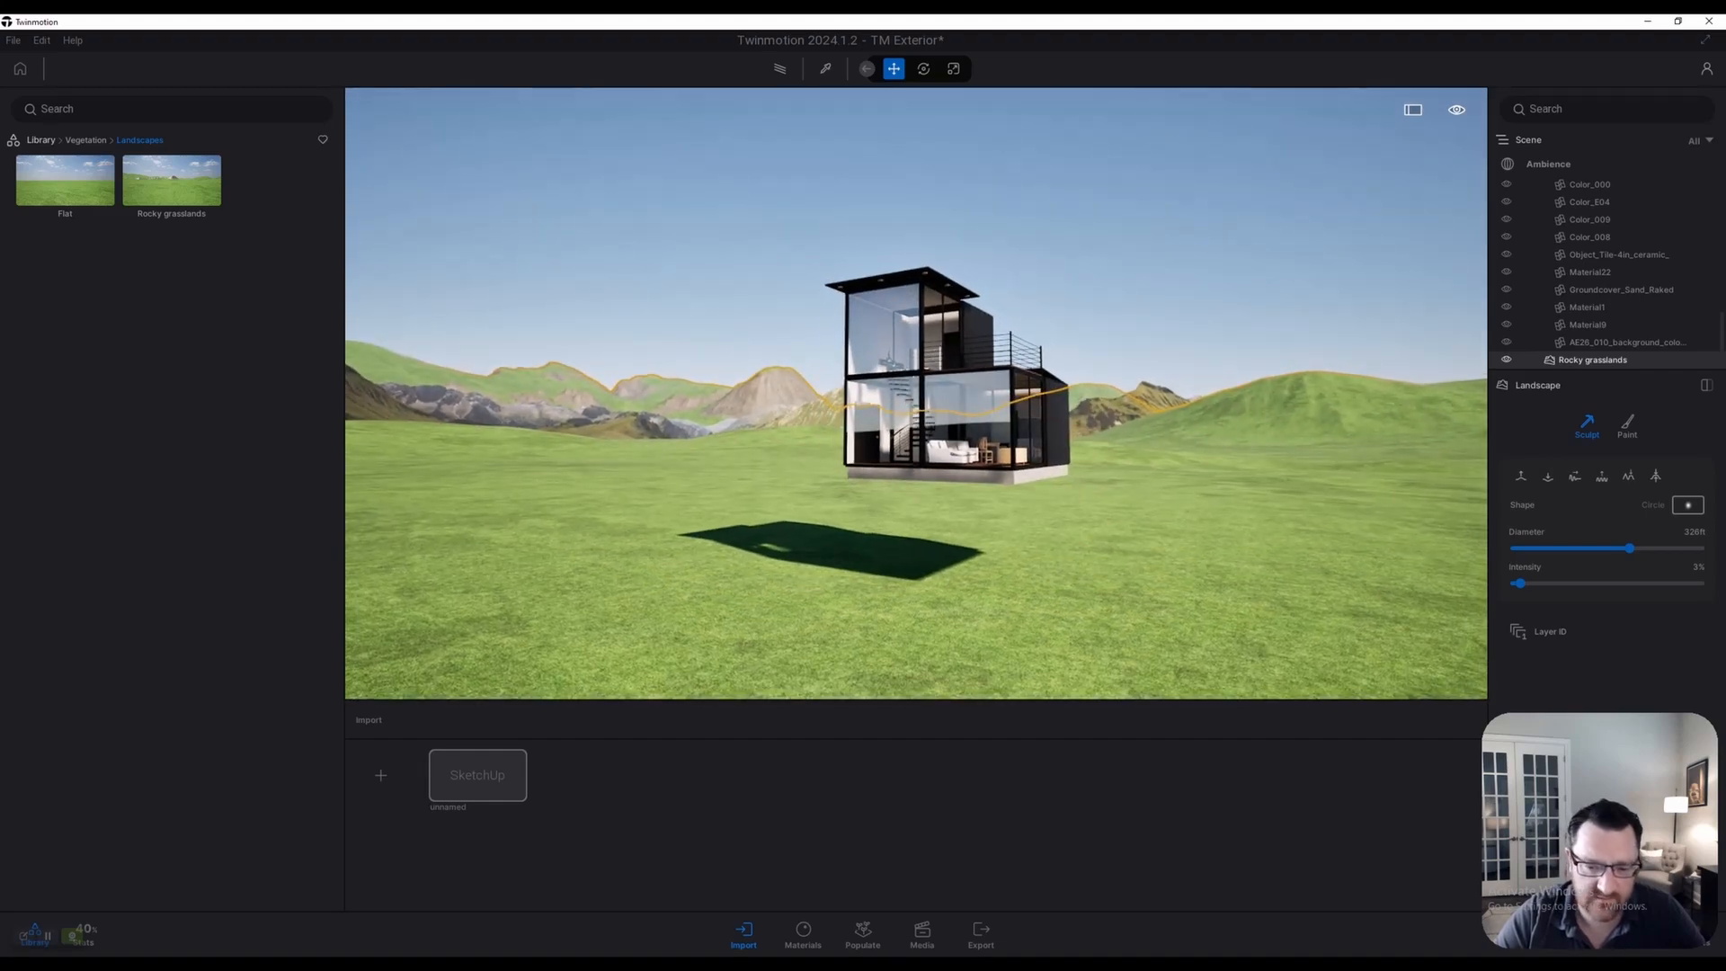
{"action": "key", "text": "s"}
{"action": "key", "text": "e"}
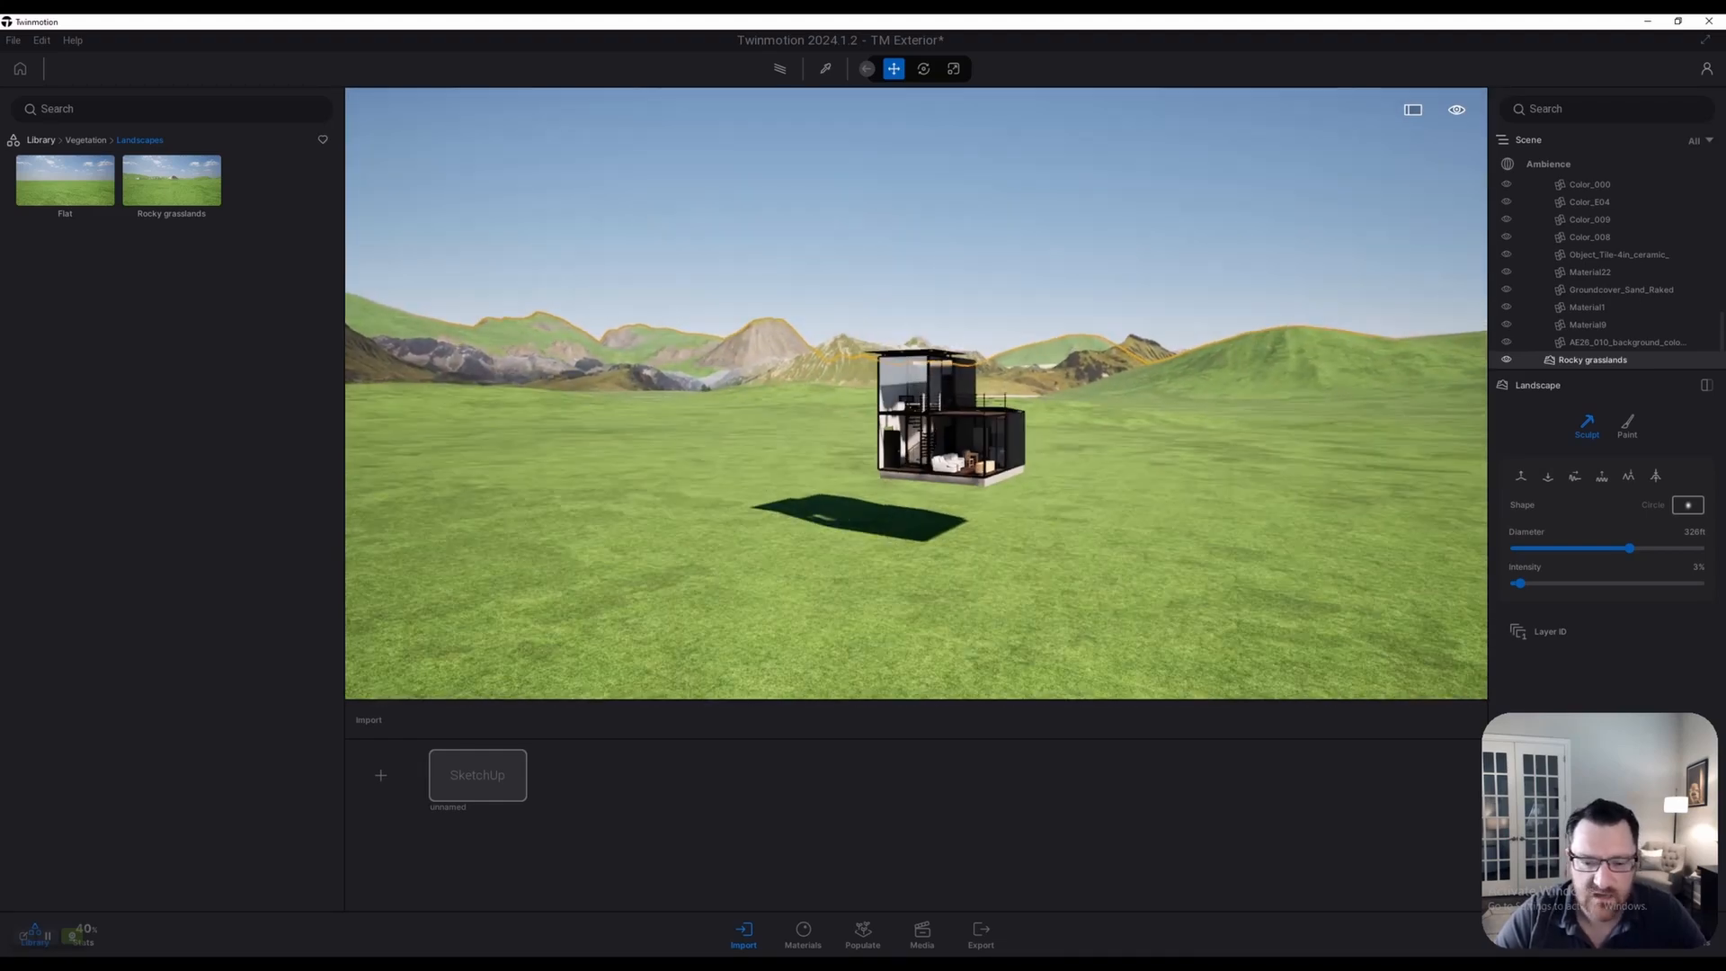
{"action": "right_click_drag", "start_coordinate": [916, 393], "coordinate": [935, 370]}
{"action": "key", "text": "q"}
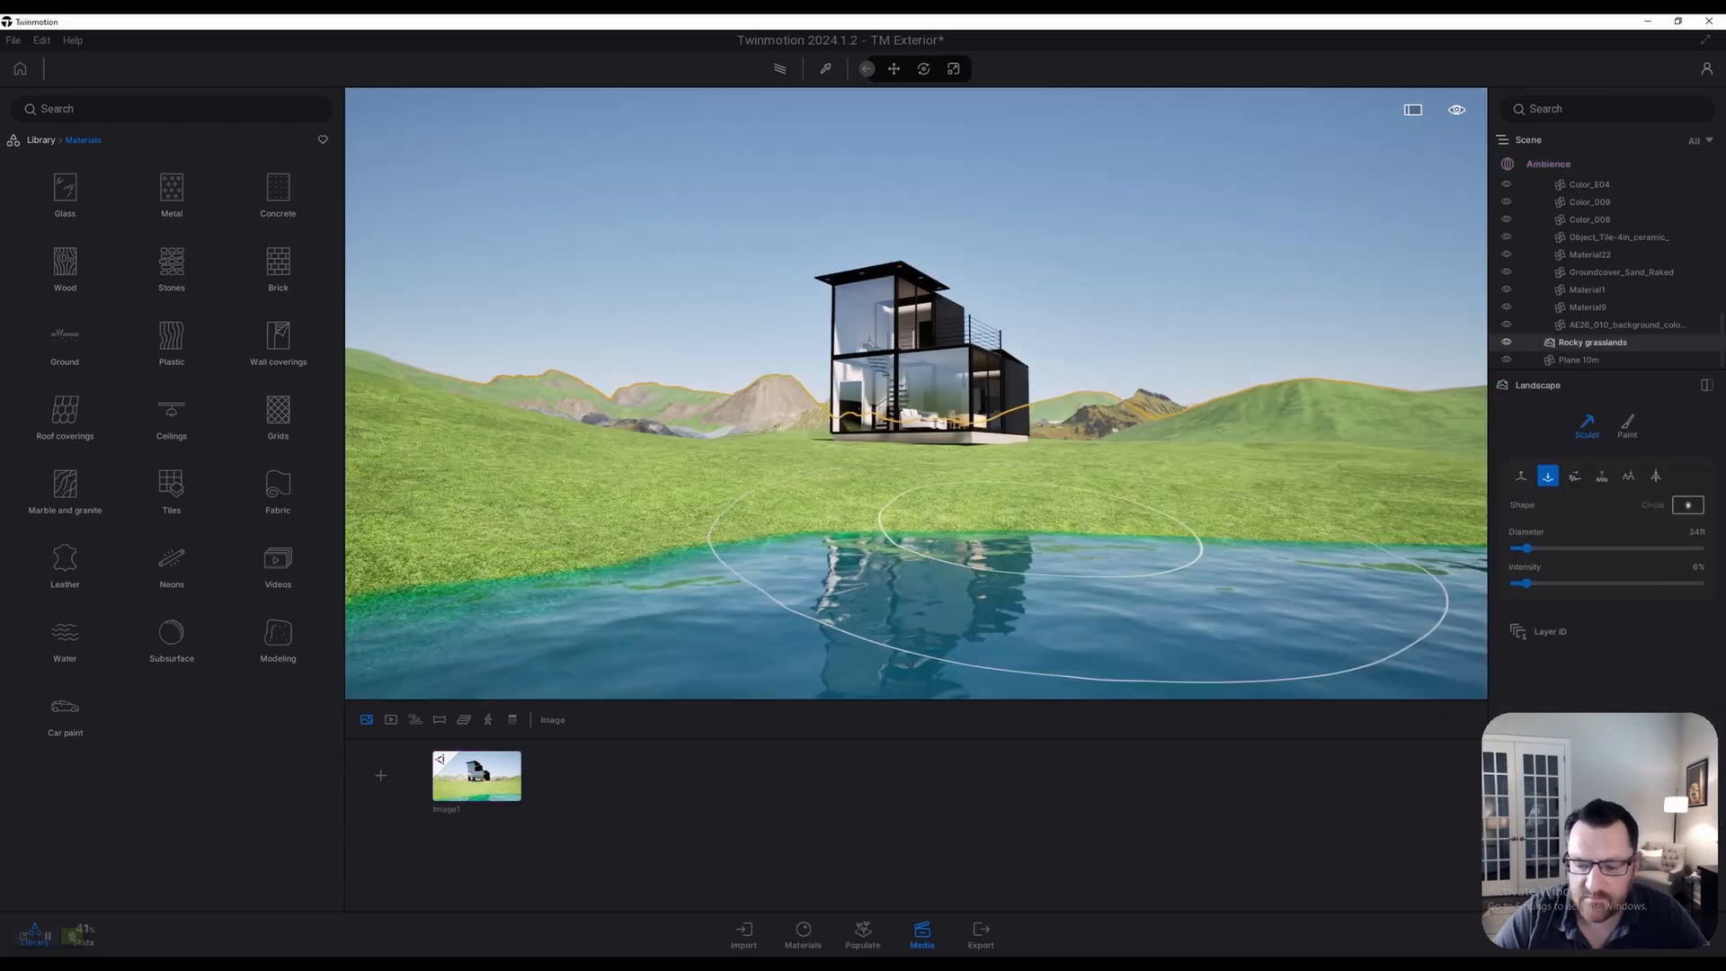
Stop sculpting, exit the Image1 view and fly sideways to show the pond's straight rectangular edge
{"action": "key", "text": "s"}
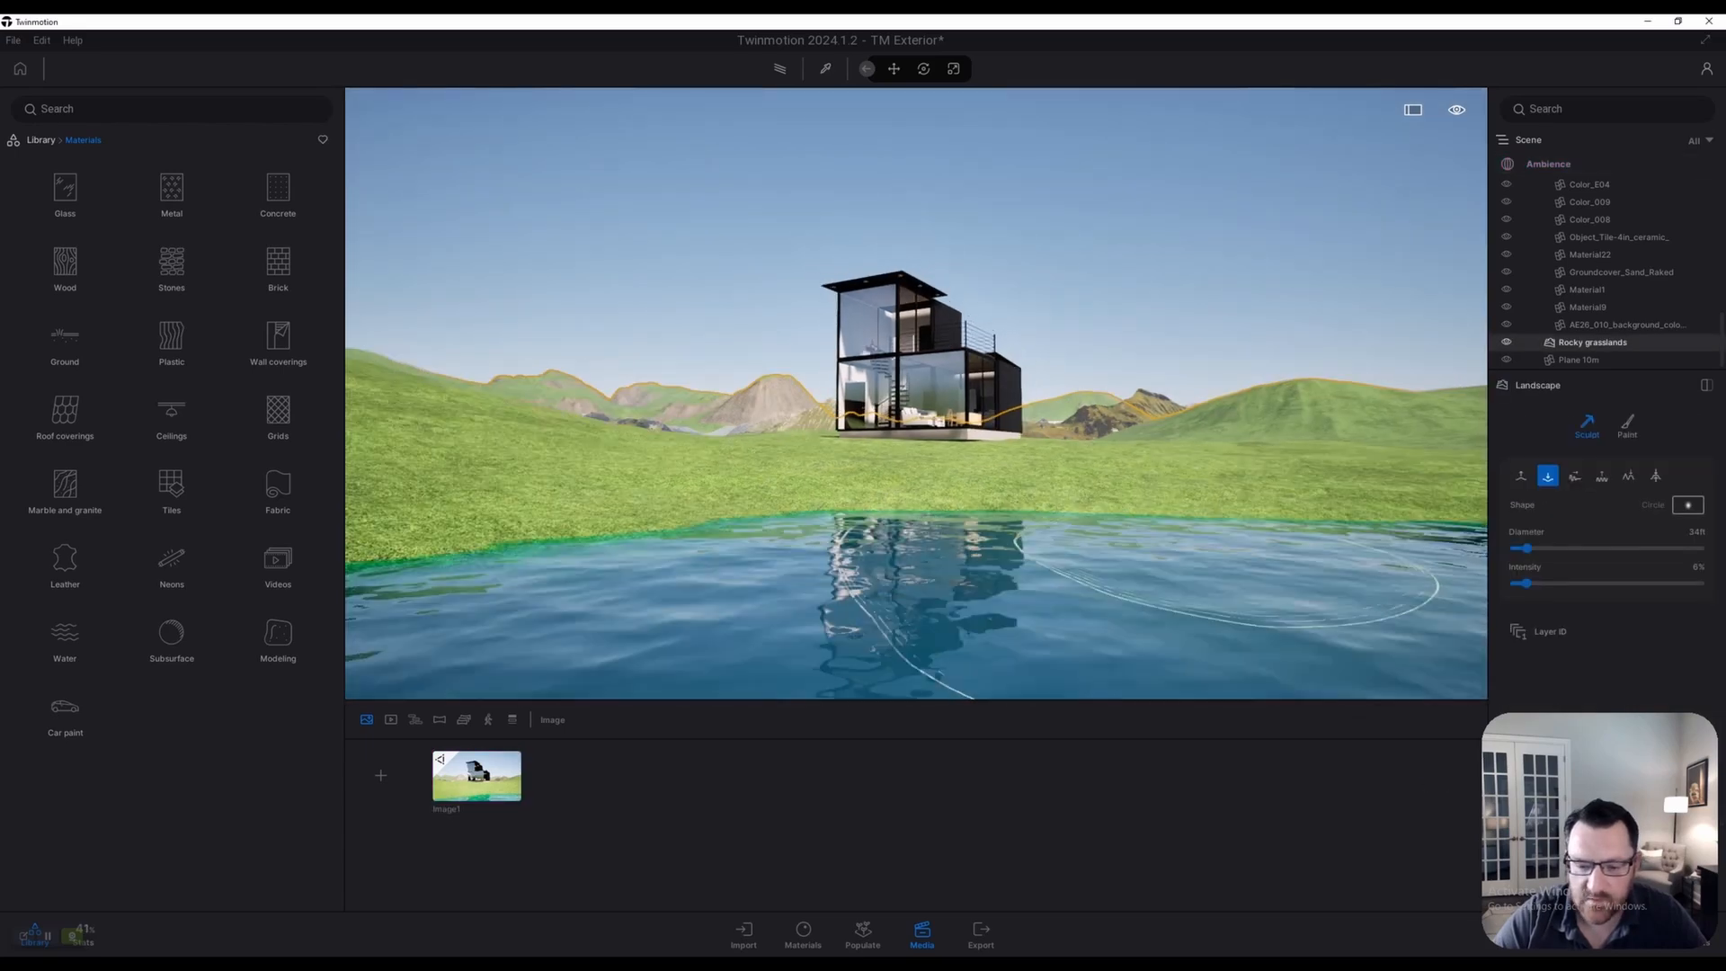
{"action": "key", "text": "Escape"}
{"action": "key", "text": "e"}
{"action": "key", "text": "w"}
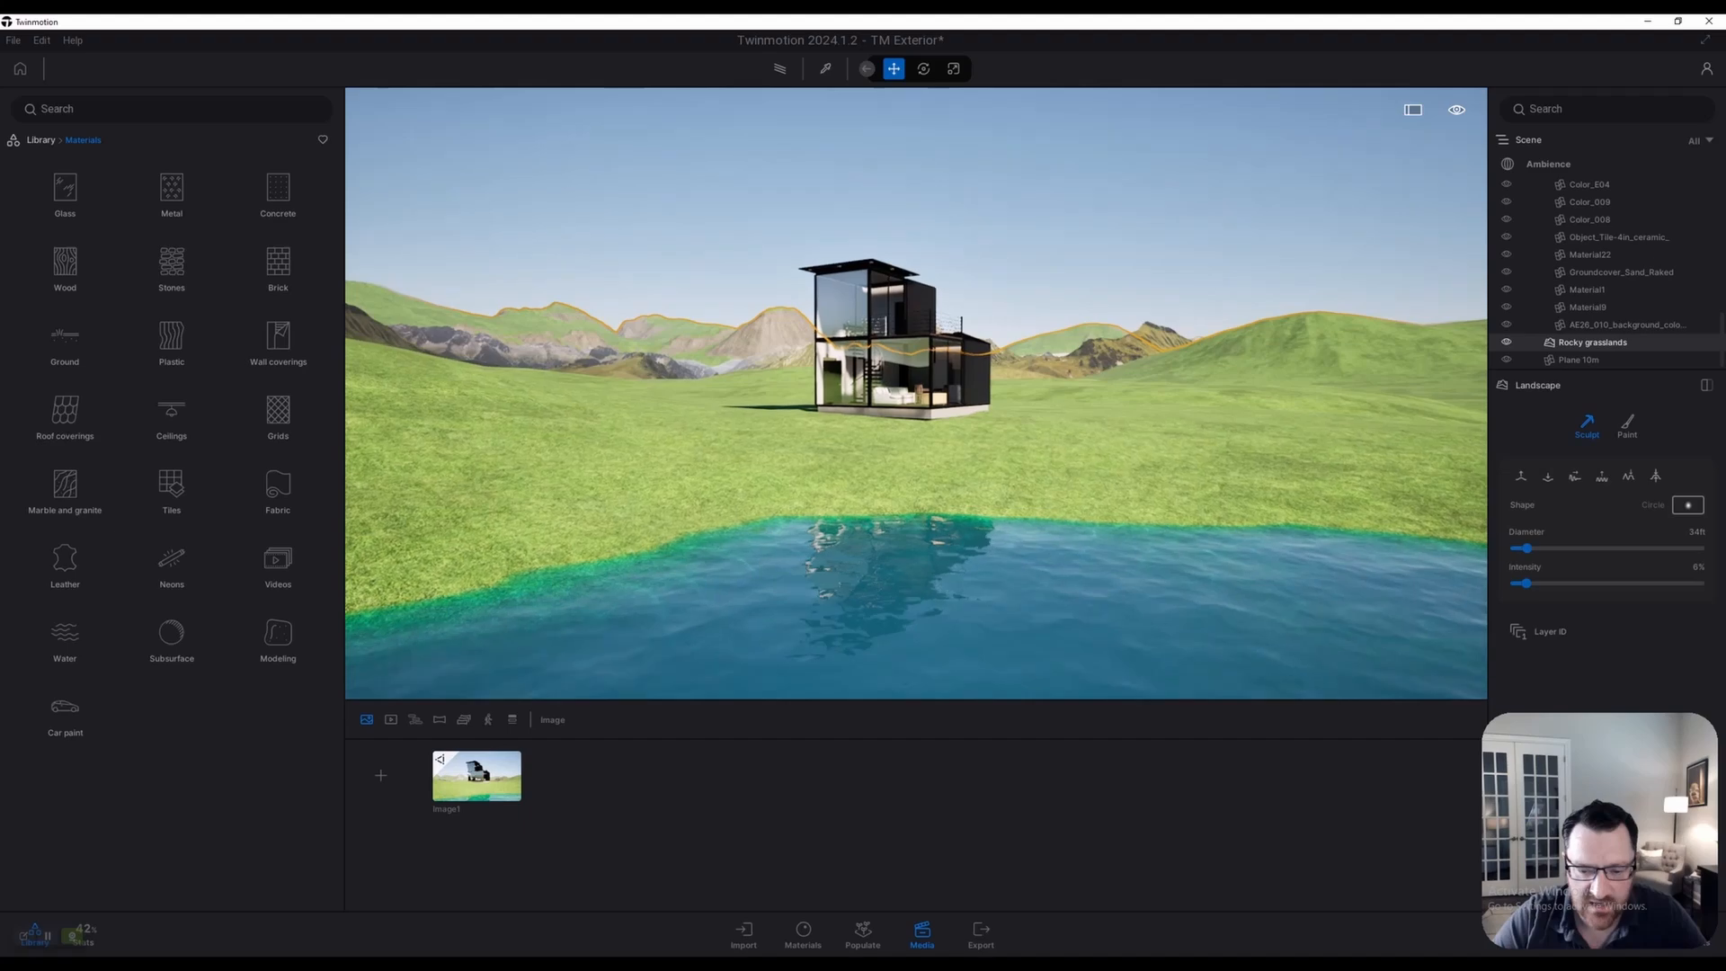
{"action": "key", "text": "s"}
{"action": "key", "text": "s"}
{"action": "key", "text": "d"}
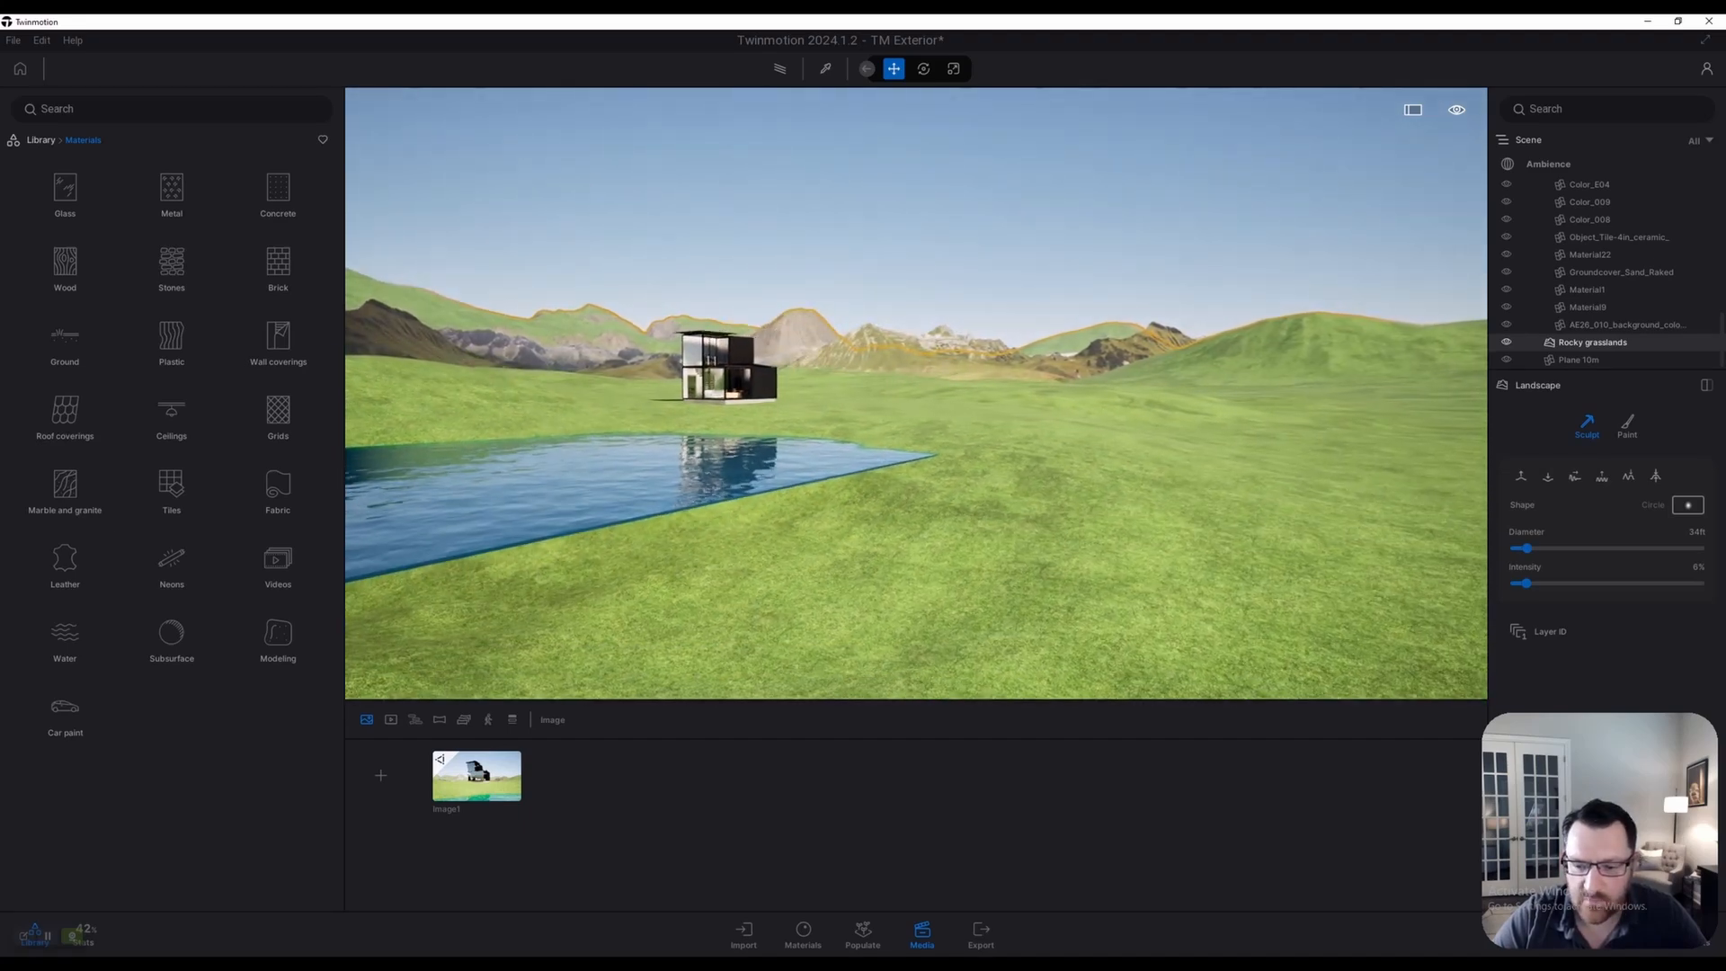
{"action": "key", "text": "d"}
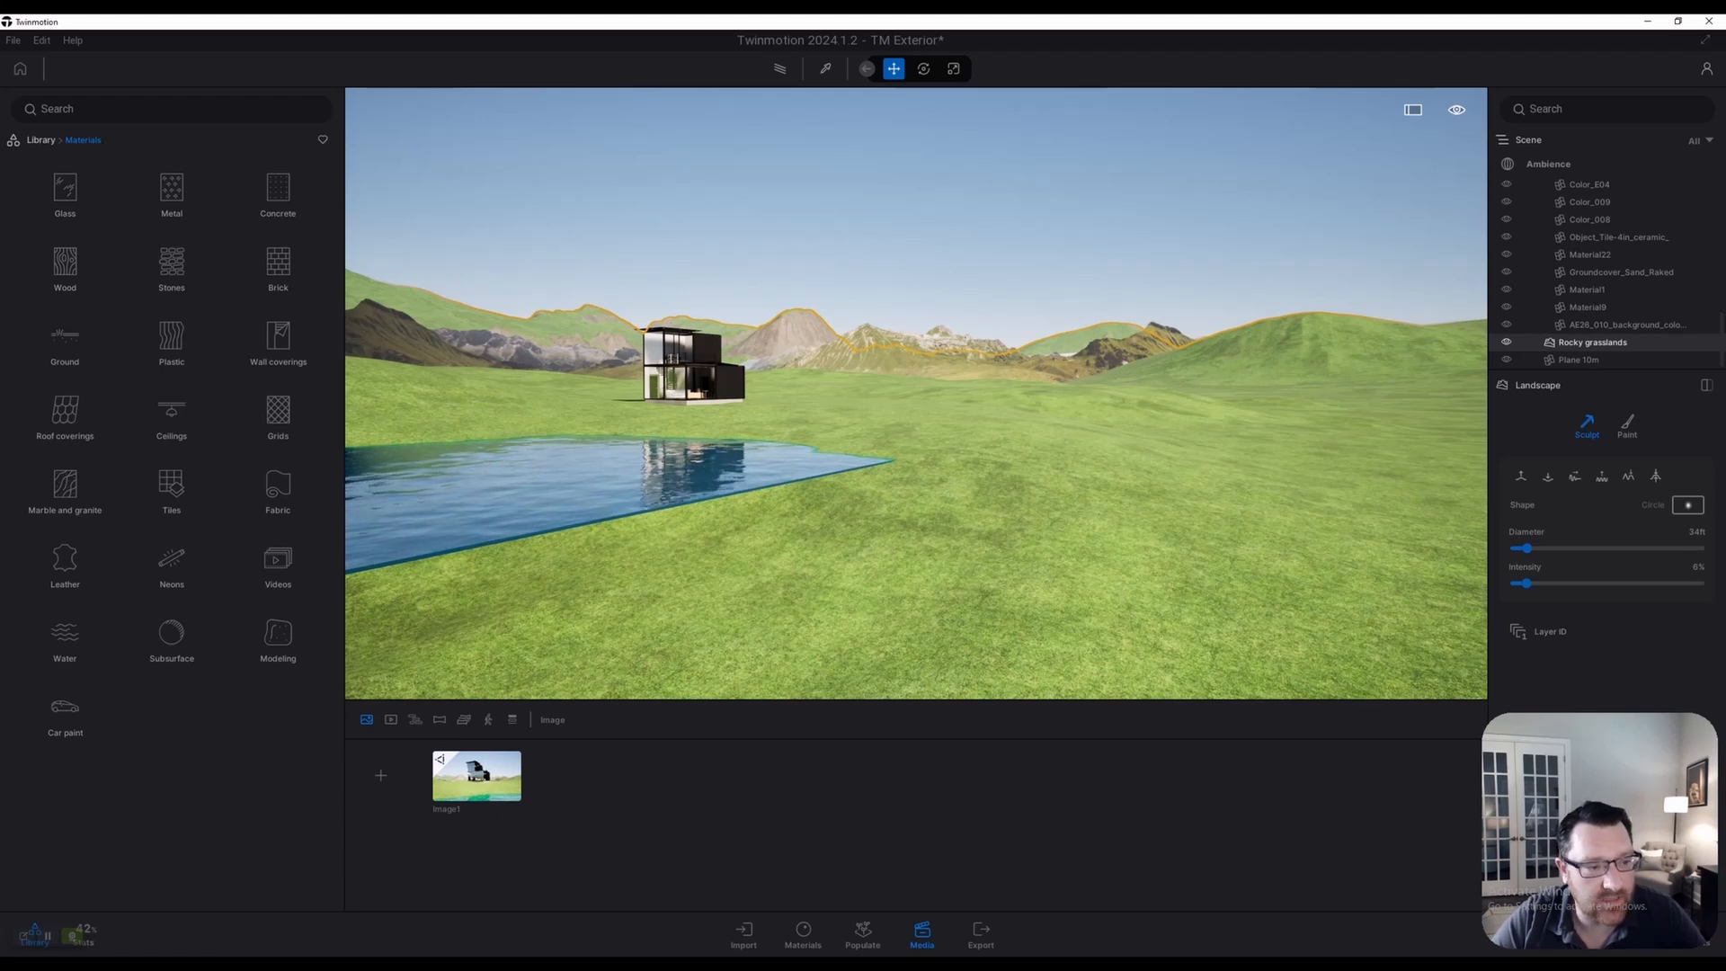
Drag a Plane 100m primitive from Objects > Primitives into the scene
{"action": "left_click", "coordinate": [41, 140]}
{"action": "left_click", "coordinate": [277, 194]}
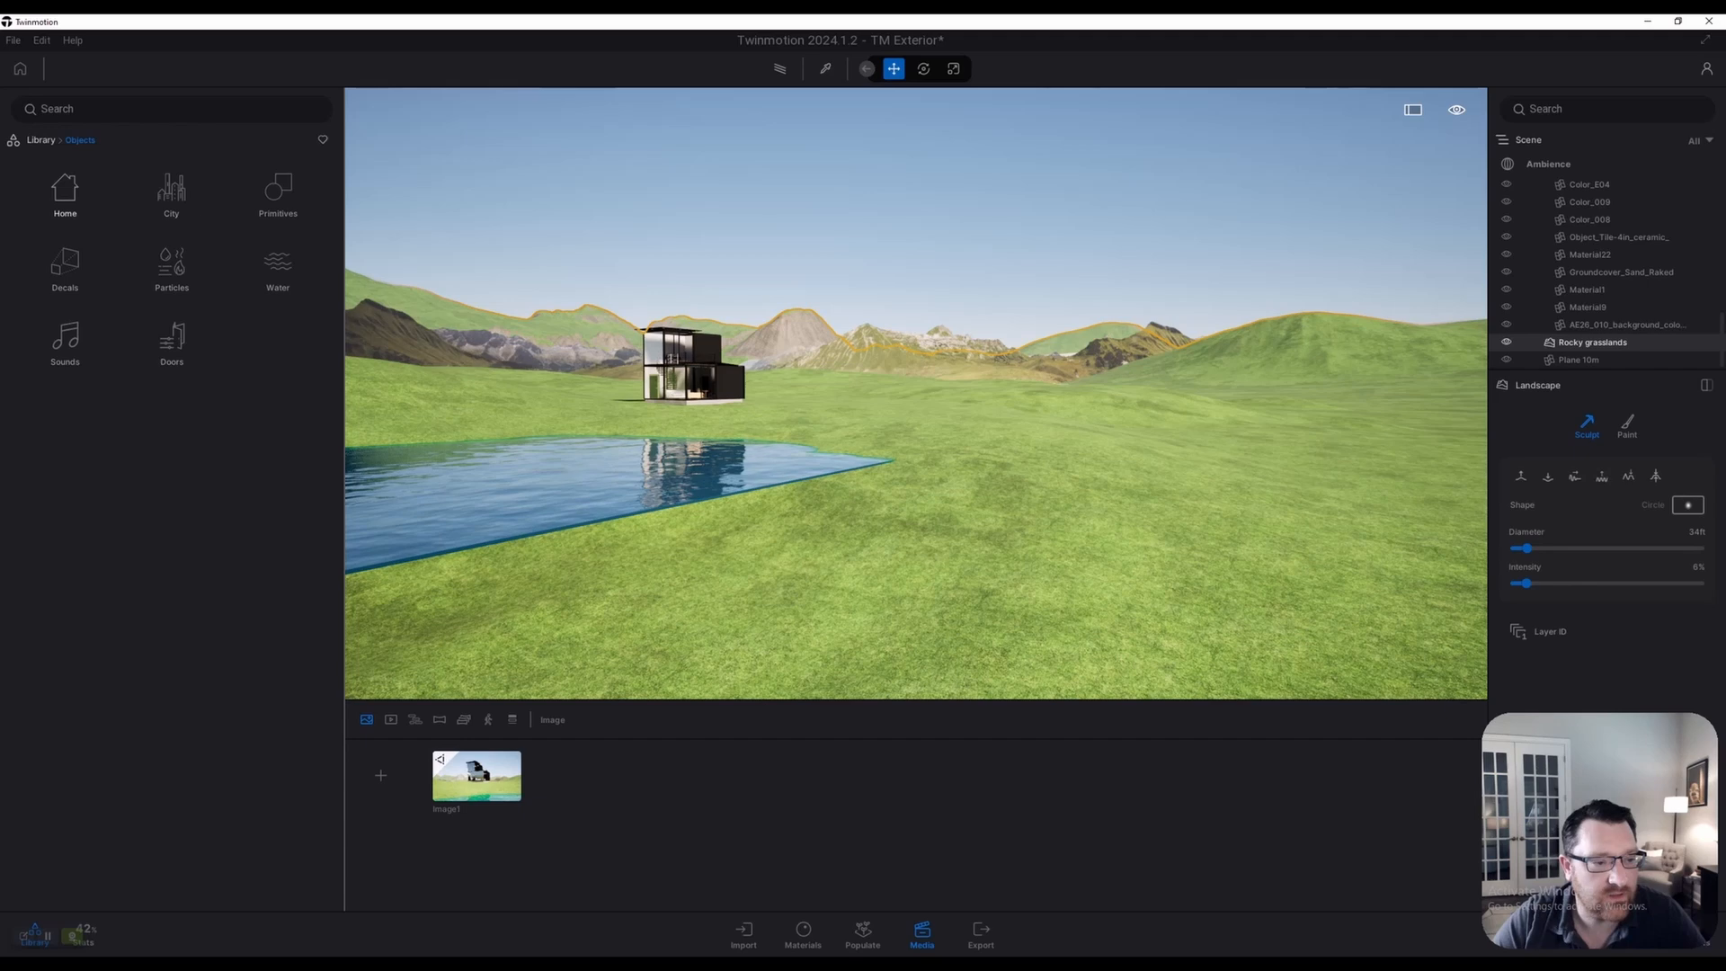
{"action": "left_click", "coordinate": [278, 191]}
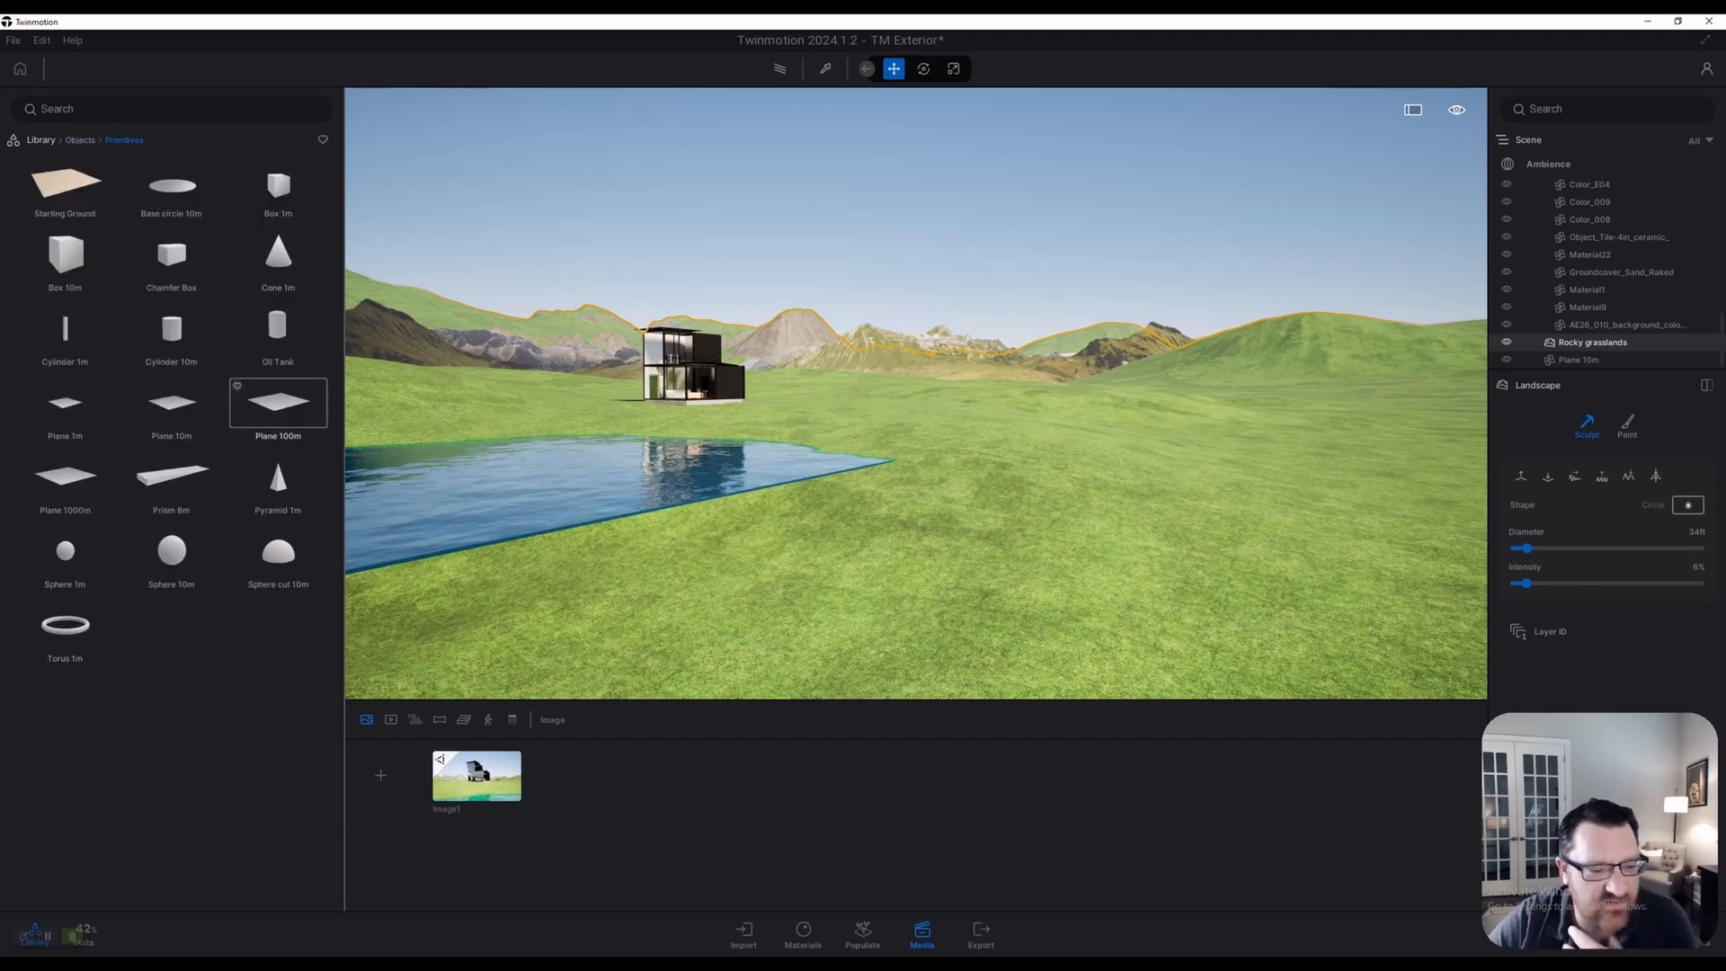
{"action": "mouse_move", "coordinate": [278, 402]}
{"action": "left_mouse_down"}
{"action": "mouse_move", "coordinate": [1295, 531]}
{"action": "mouse_move", "coordinate": [1195, 482]}
{"action": "mouse_move", "coordinate": [1093, 319]}
{"action": "mouse_move", "coordinate": [651, 408]}
{"action": "mouse_move", "coordinate": [297, 418]}
{"action": "left_mouse_up"}
Fly toward the house and lake and select the Plane 10m water plane
{"action": "key", "text": "w"}
{"action": "right_click_drag", "start_coordinate": [360, 261], "coordinate": [171, 255]}
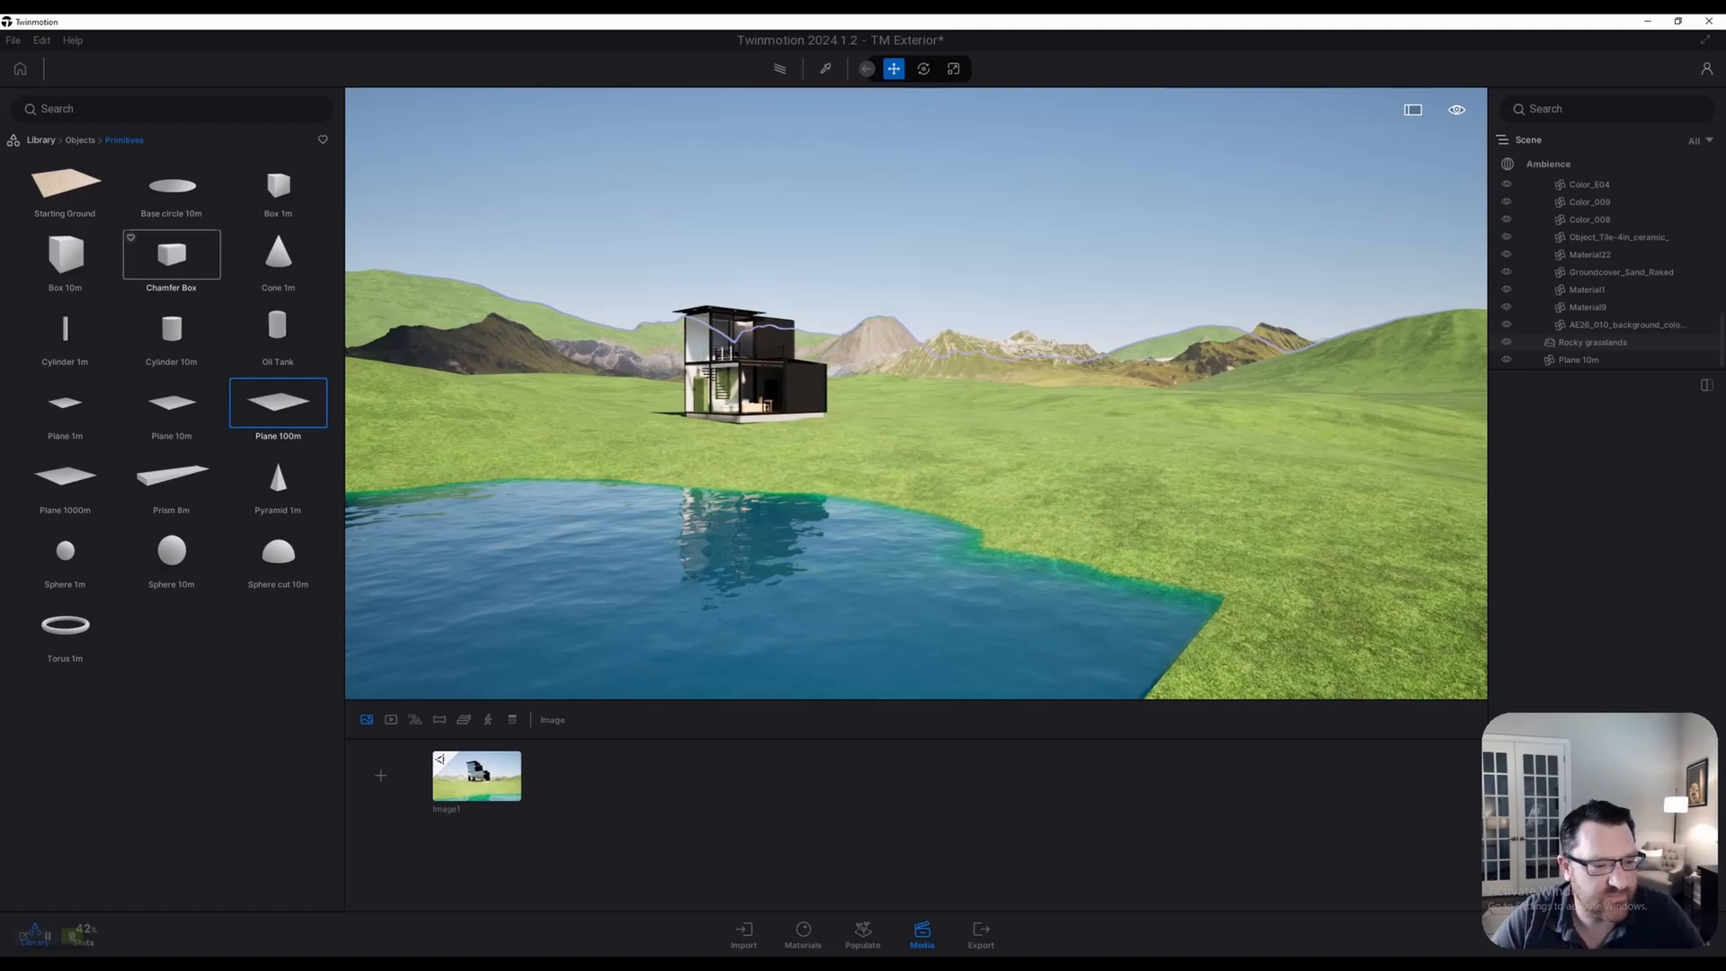
{"action": "key", "text": "a"}
{"action": "key", "text": "s"}
{"action": "left_click", "coordinate": [719, 539]}
{"action": "key", "text": "q"}
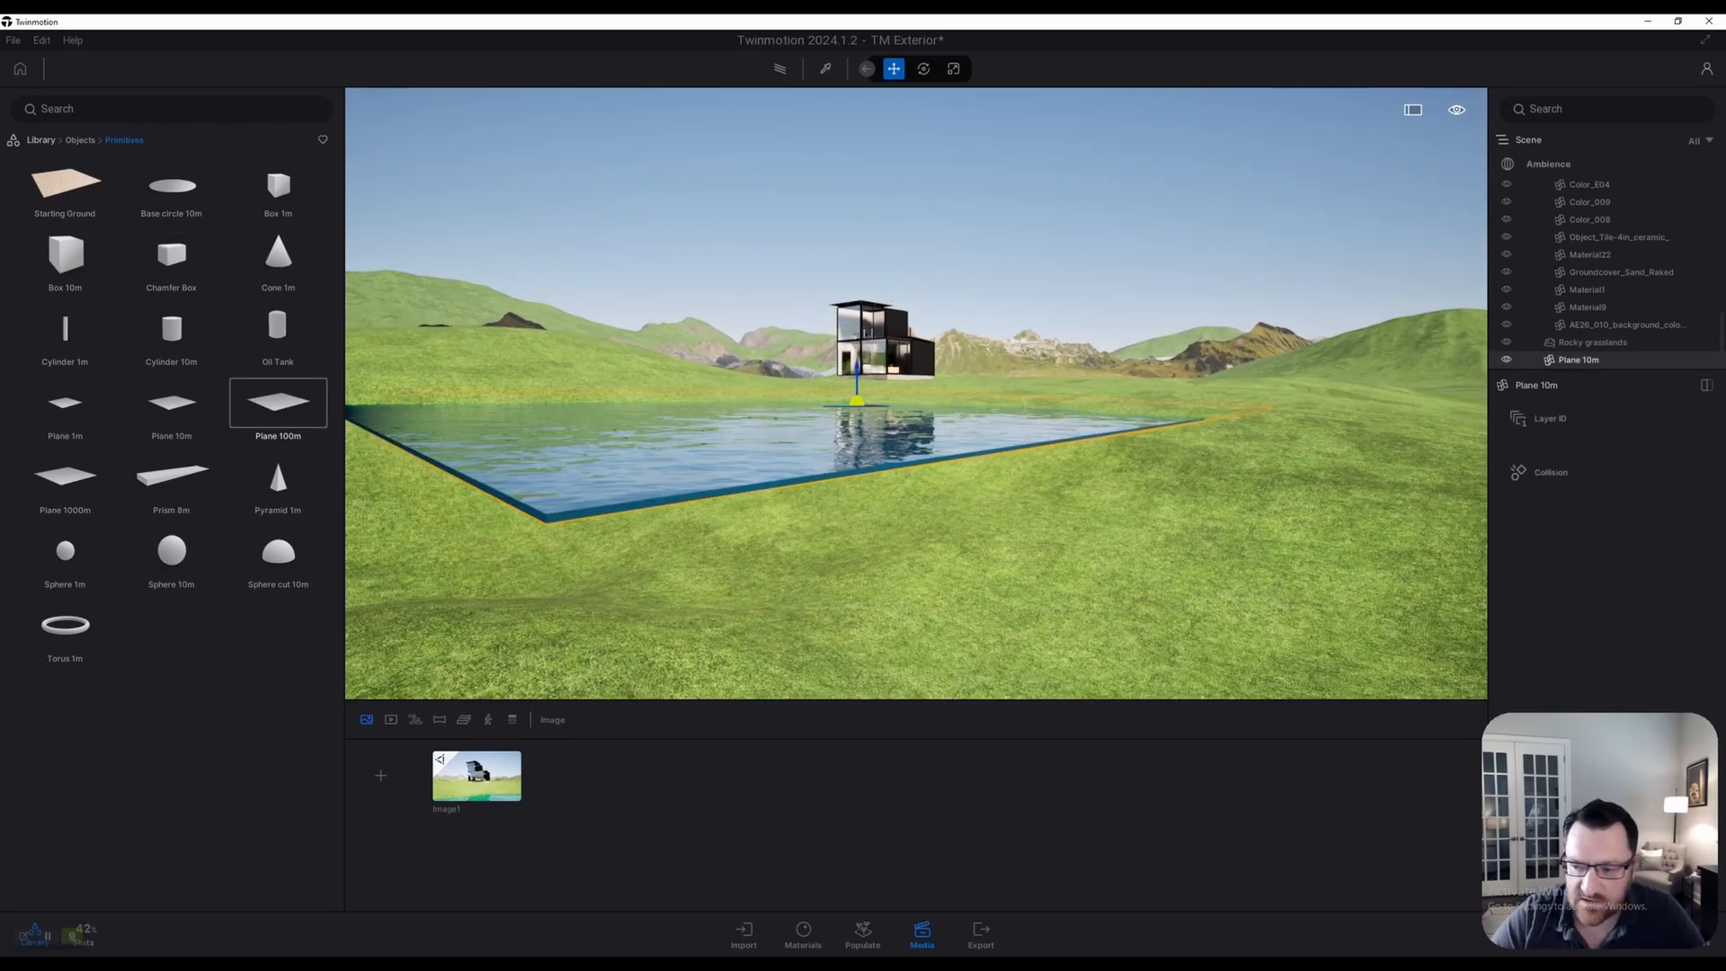
{"action": "key", "text": "e"}
{"action": "key", "text": "w"}
{"action": "key", "text": "w"}
{"action": "right_click_drag", "start_coordinate": [916, 392], "coordinate": [916, 499]}
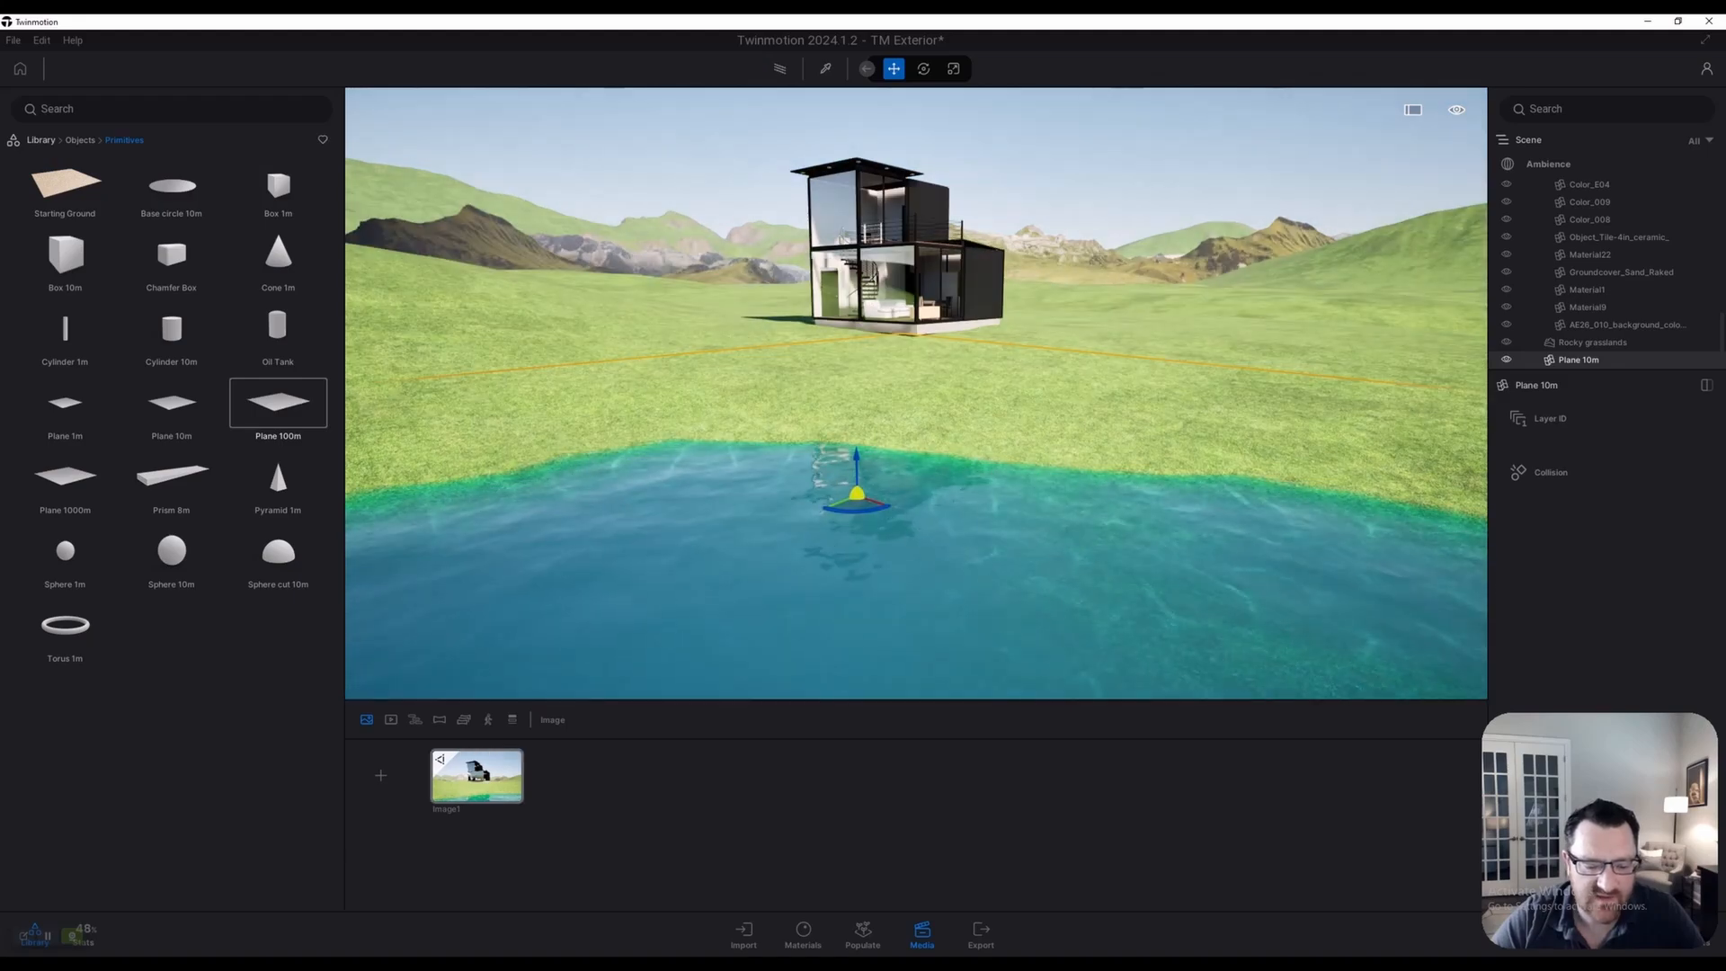
Return to the Image1 camera in real-time mode, then raise and tilt it to show more pond
{"action": "left_click", "coordinate": [439, 759]}
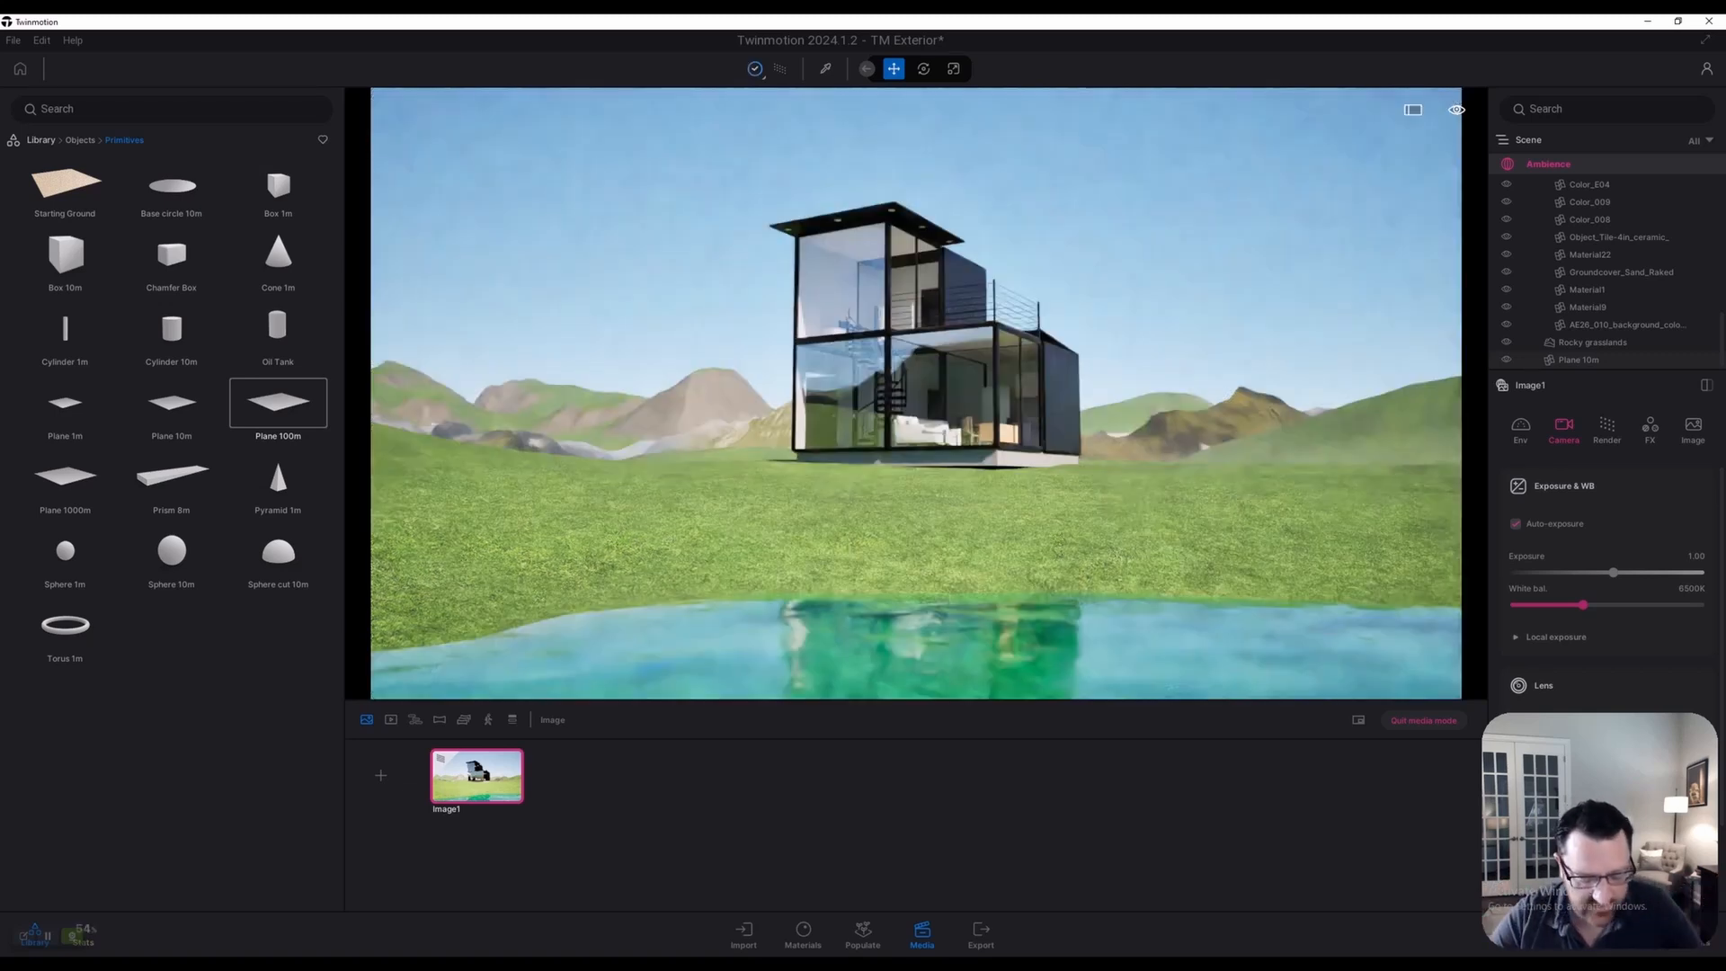
{"action": "key", "text": "r"}
{"action": "key", "text": "s"}
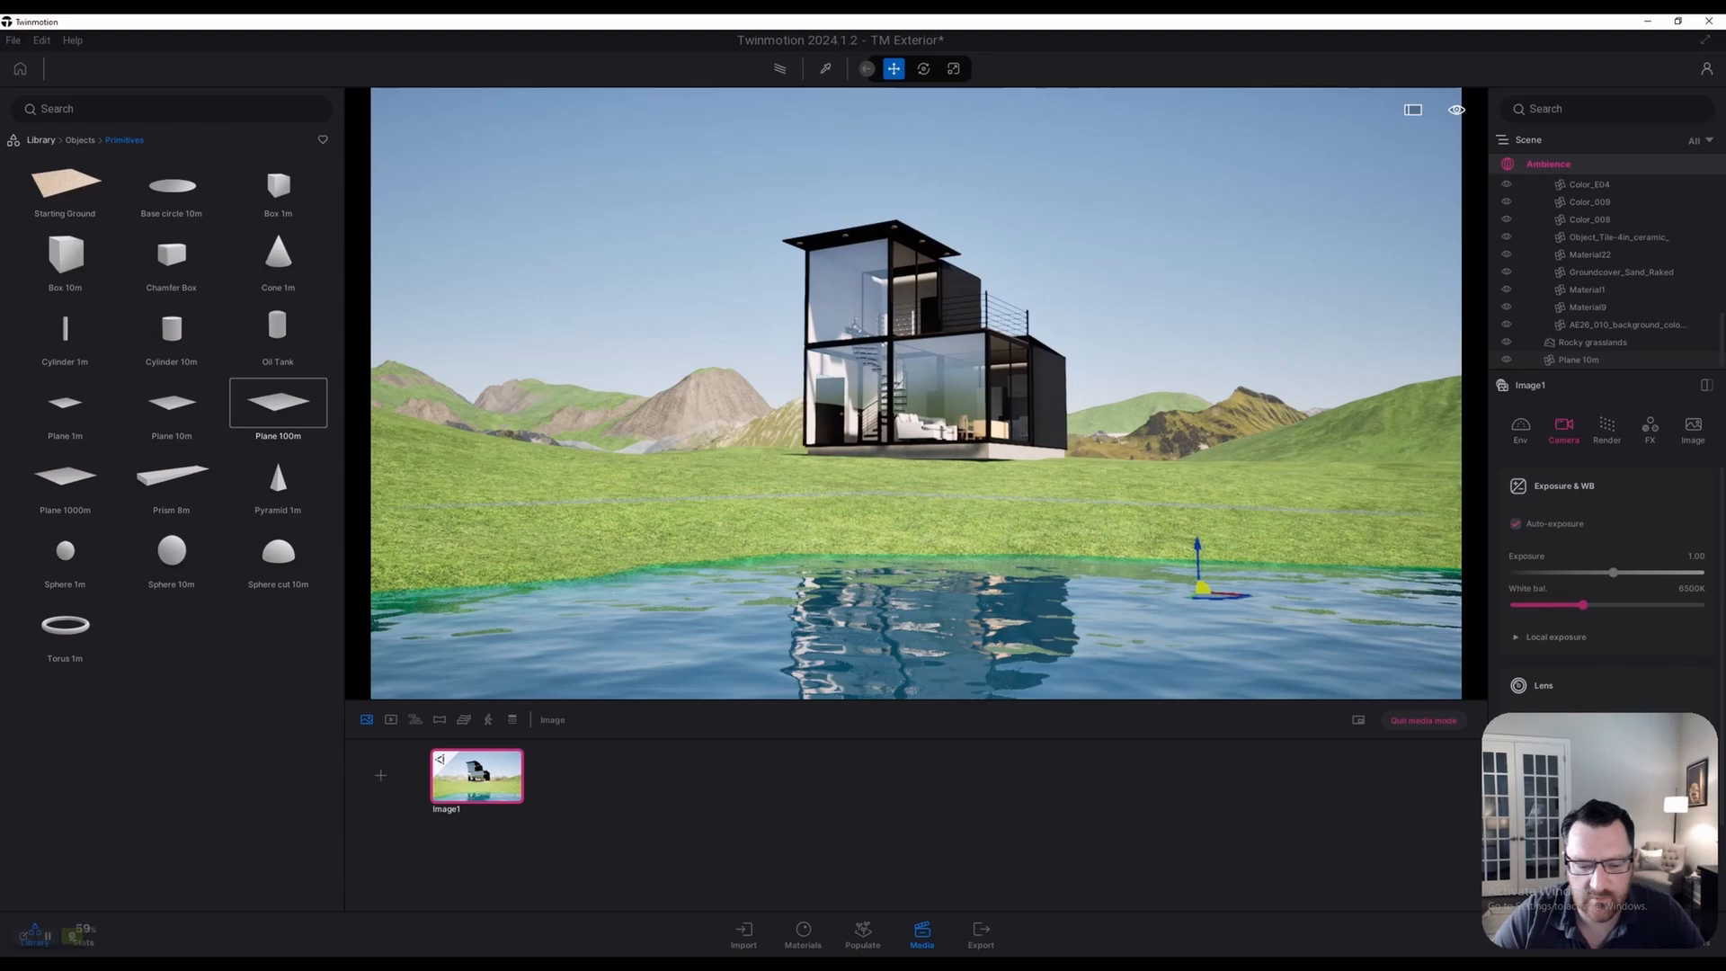
{"action": "key", "text": "e"}
{"action": "right_click_drag", "start_coordinate": [916, 394], "coordinate": [943, 486]}
{"action": "key", "text": "e"}
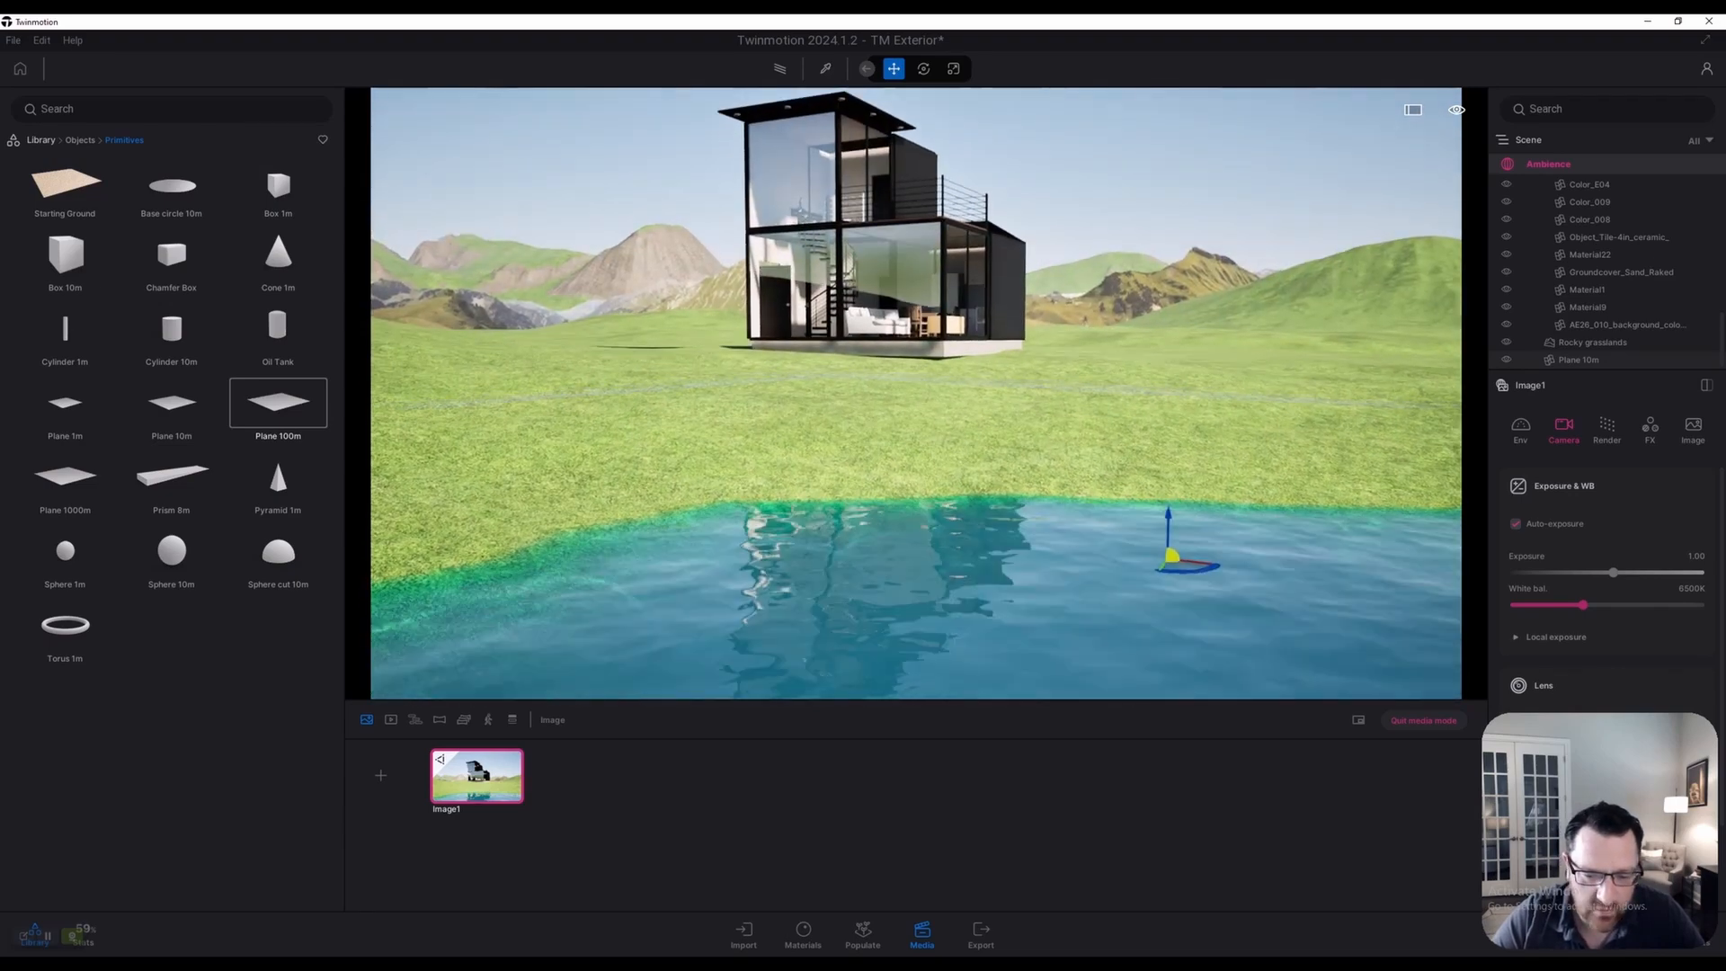
{"action": "key", "text": "w"}
{"action": "right_click_drag", "start_coordinate": [916, 393], "coordinate": [904, 367]}
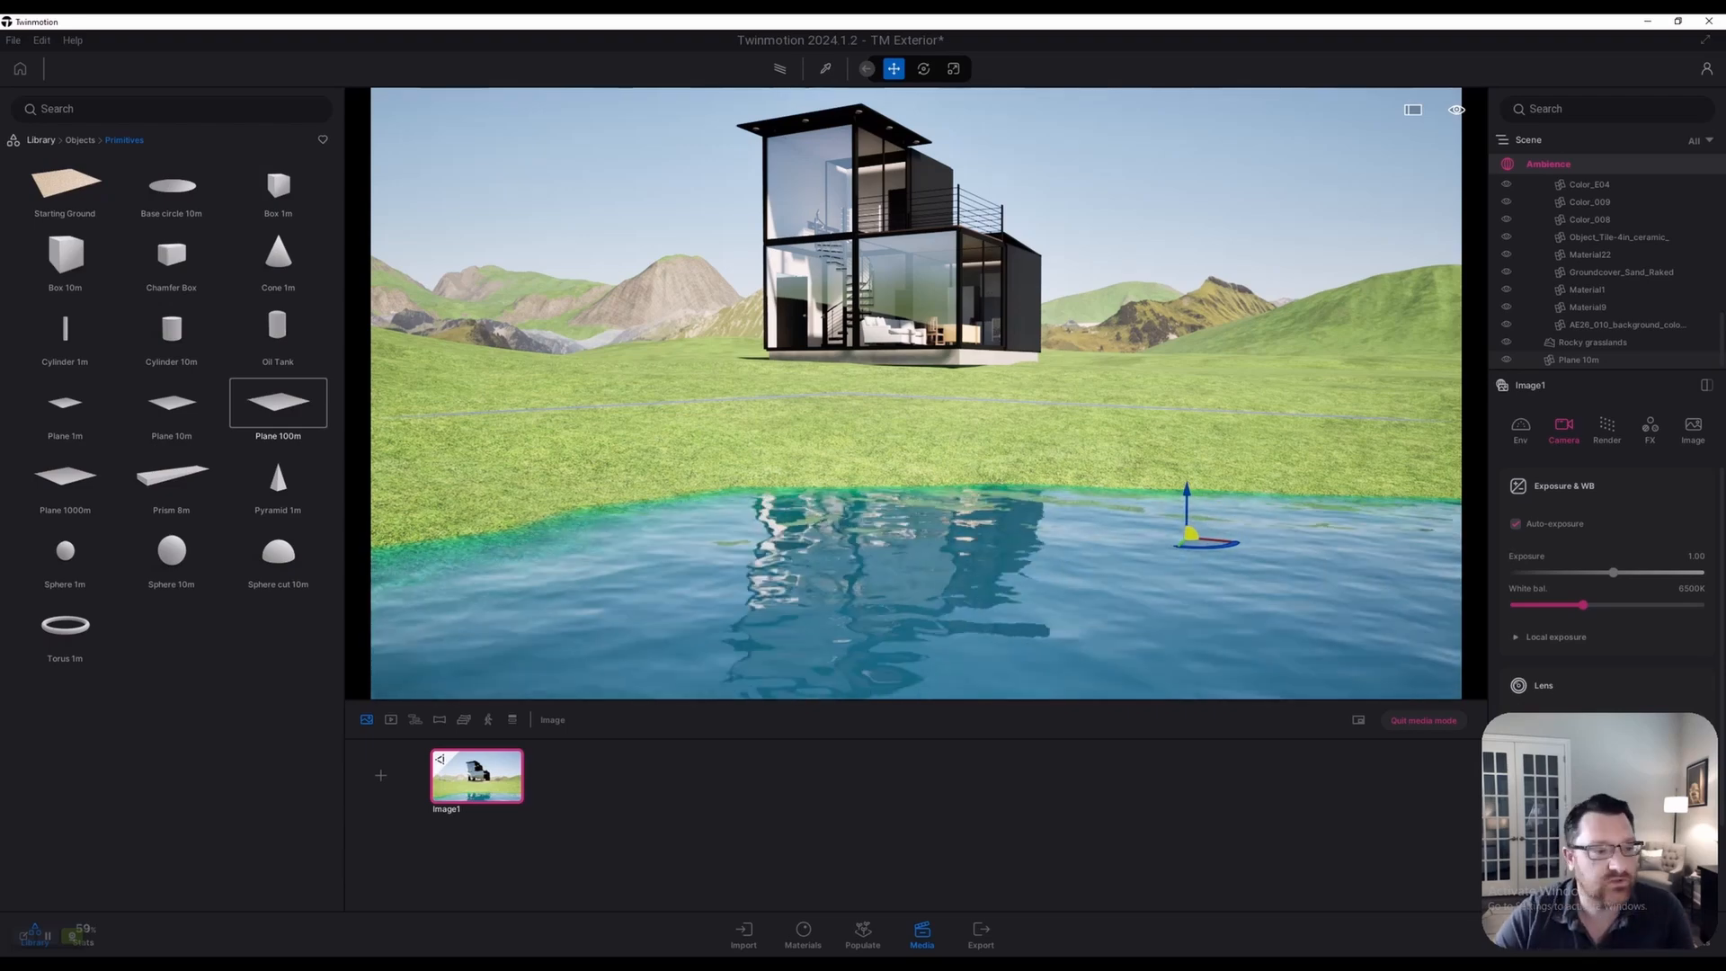
Apply Contora pattern glass from Materials > Glass to the water plane and preview it path-traced
{"action": "left_click", "coordinate": [41, 139]}
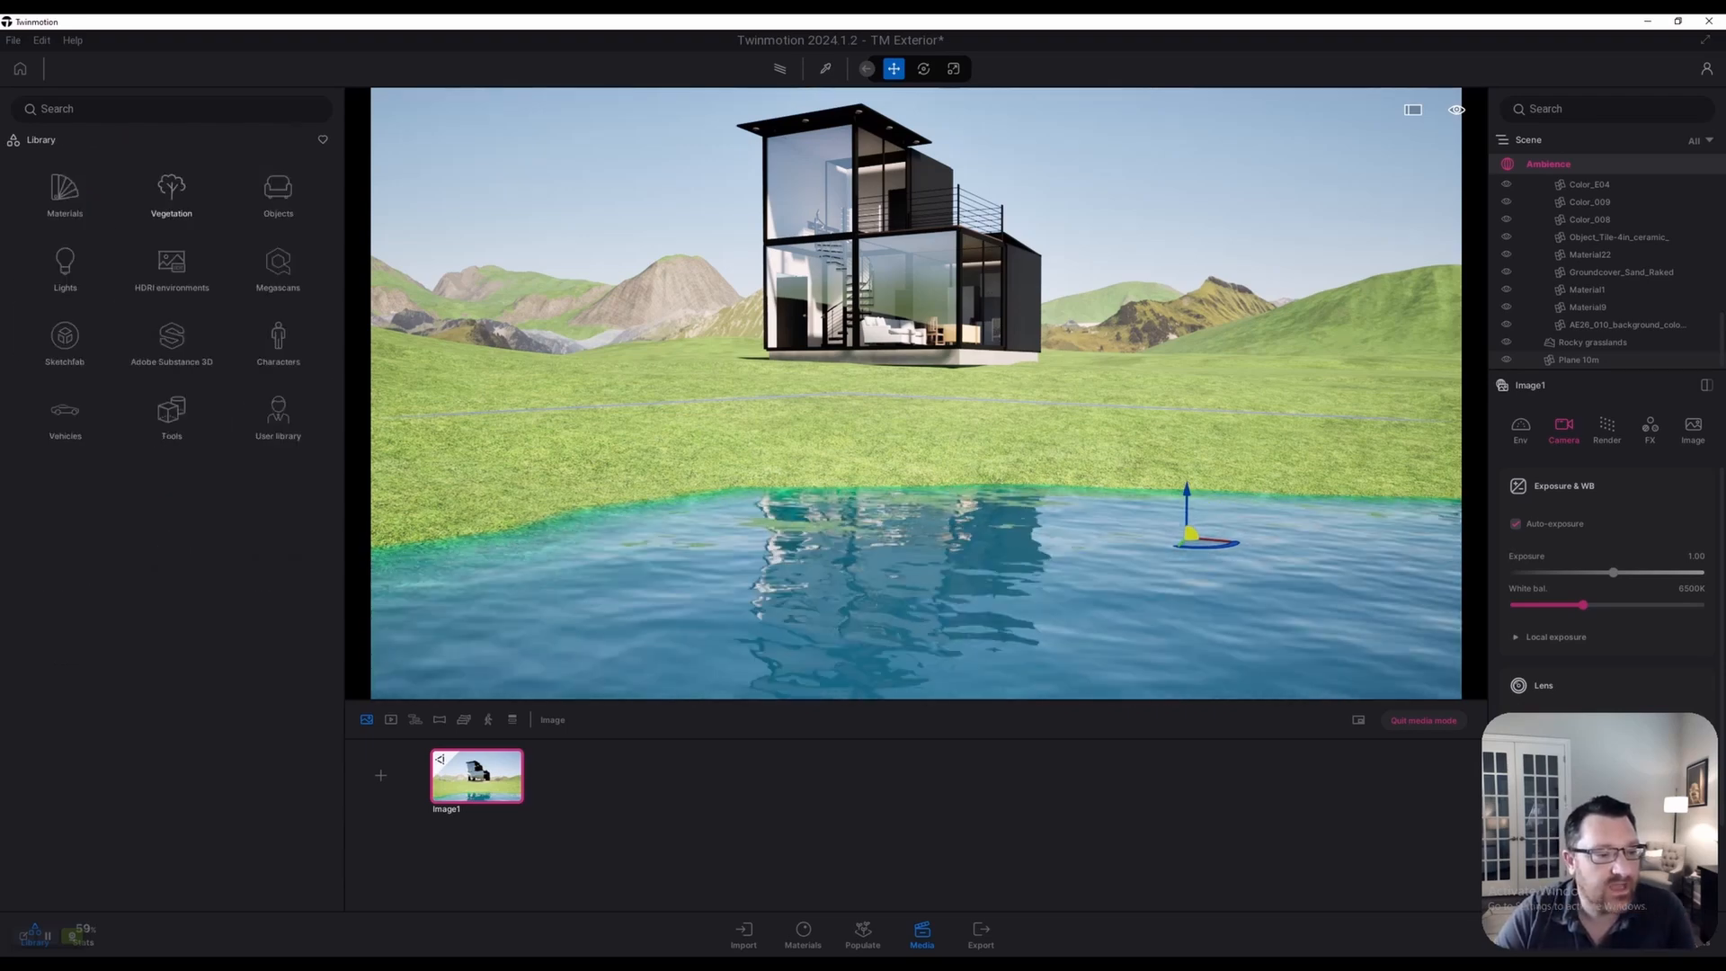
{"action": "left_click", "coordinate": [65, 191]}
{"action": "left_click", "coordinate": [65, 187]}
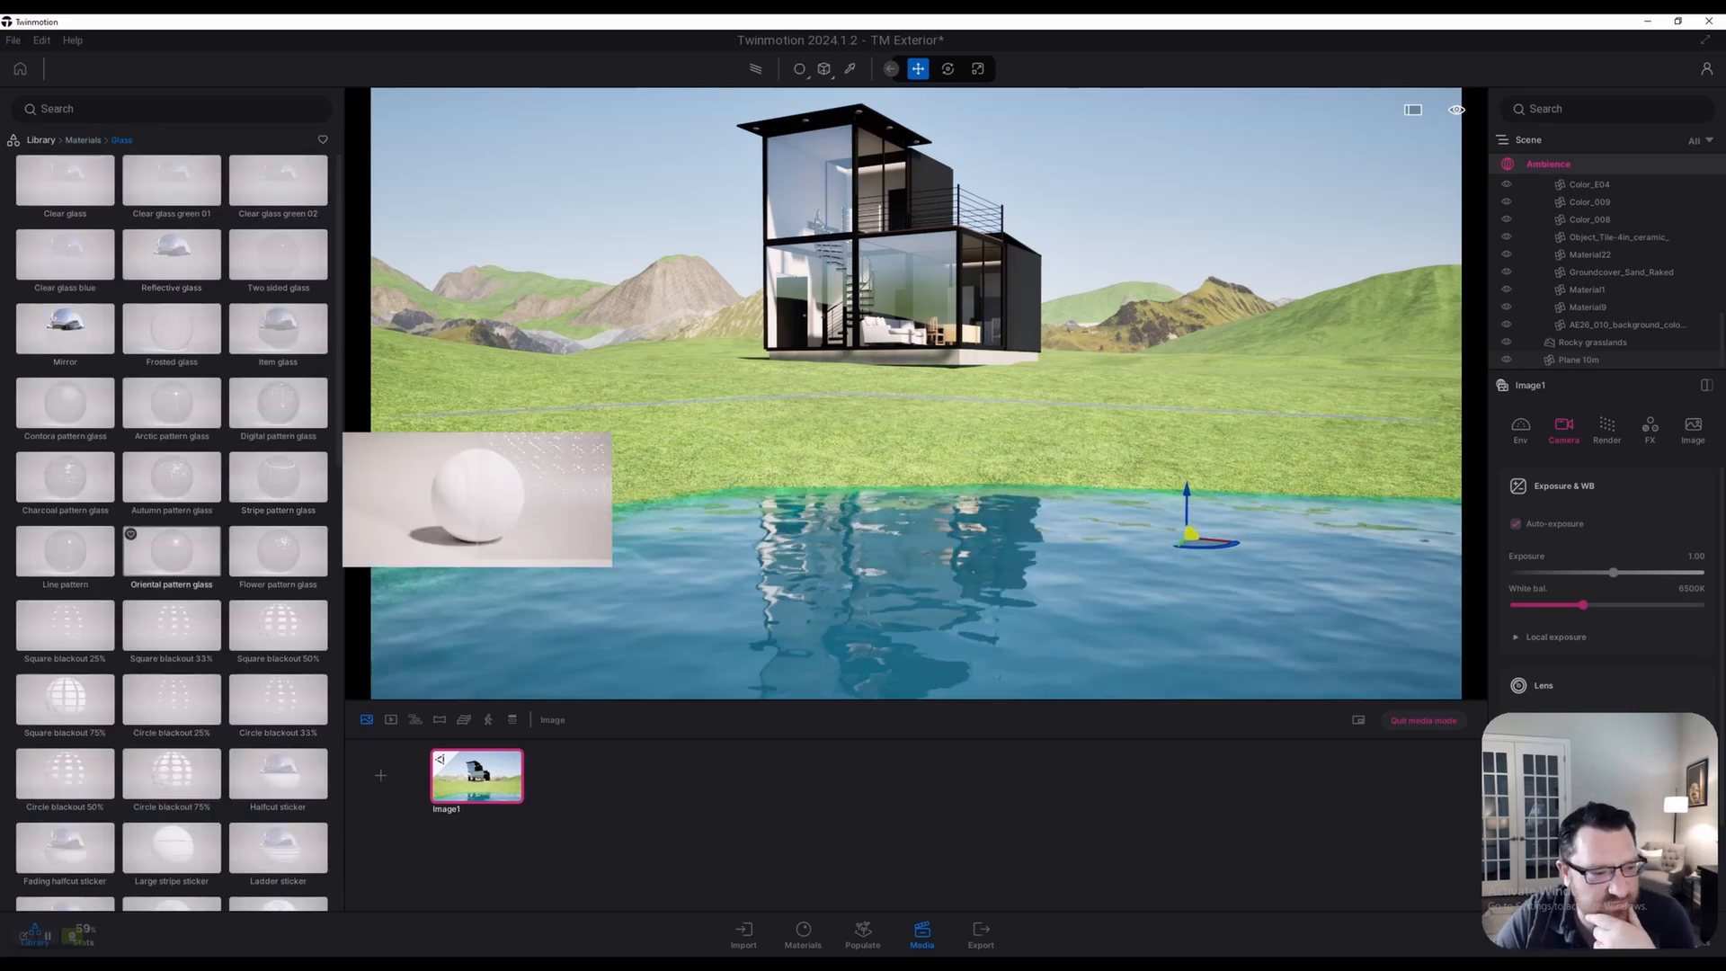
{"action": "mouse_move", "coordinate": [65, 407]}
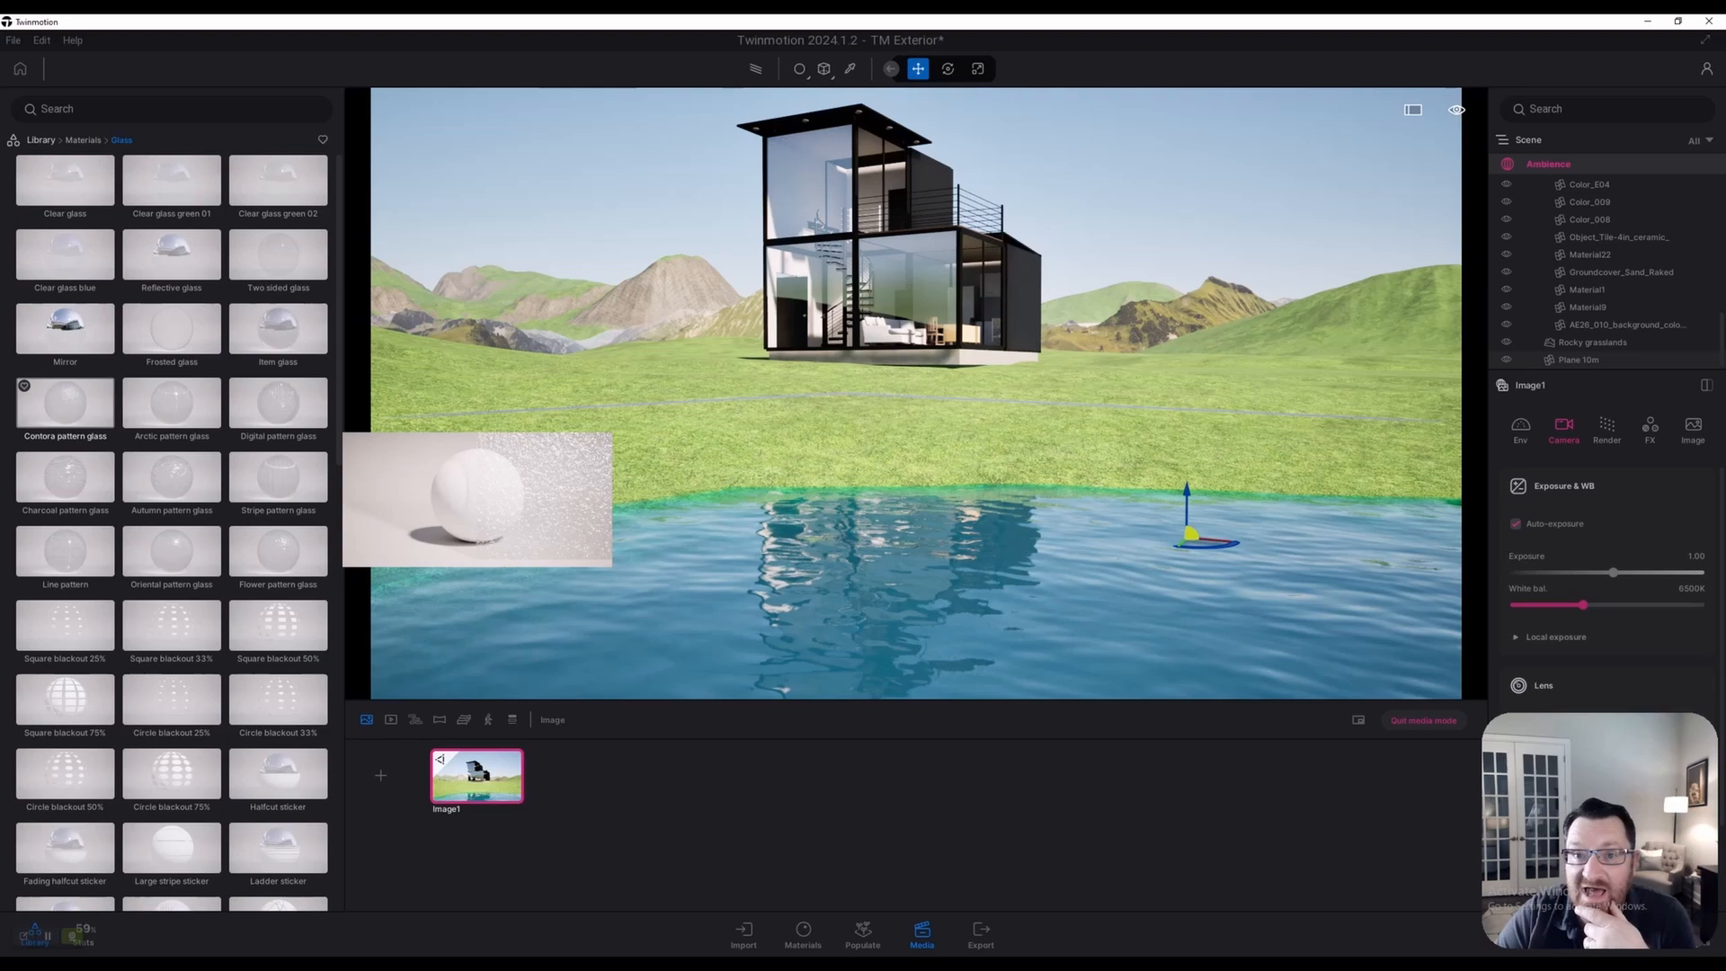
{"action": "left_click_drag", "start_coordinate": [68, 406], "coordinate": [684, 585]}
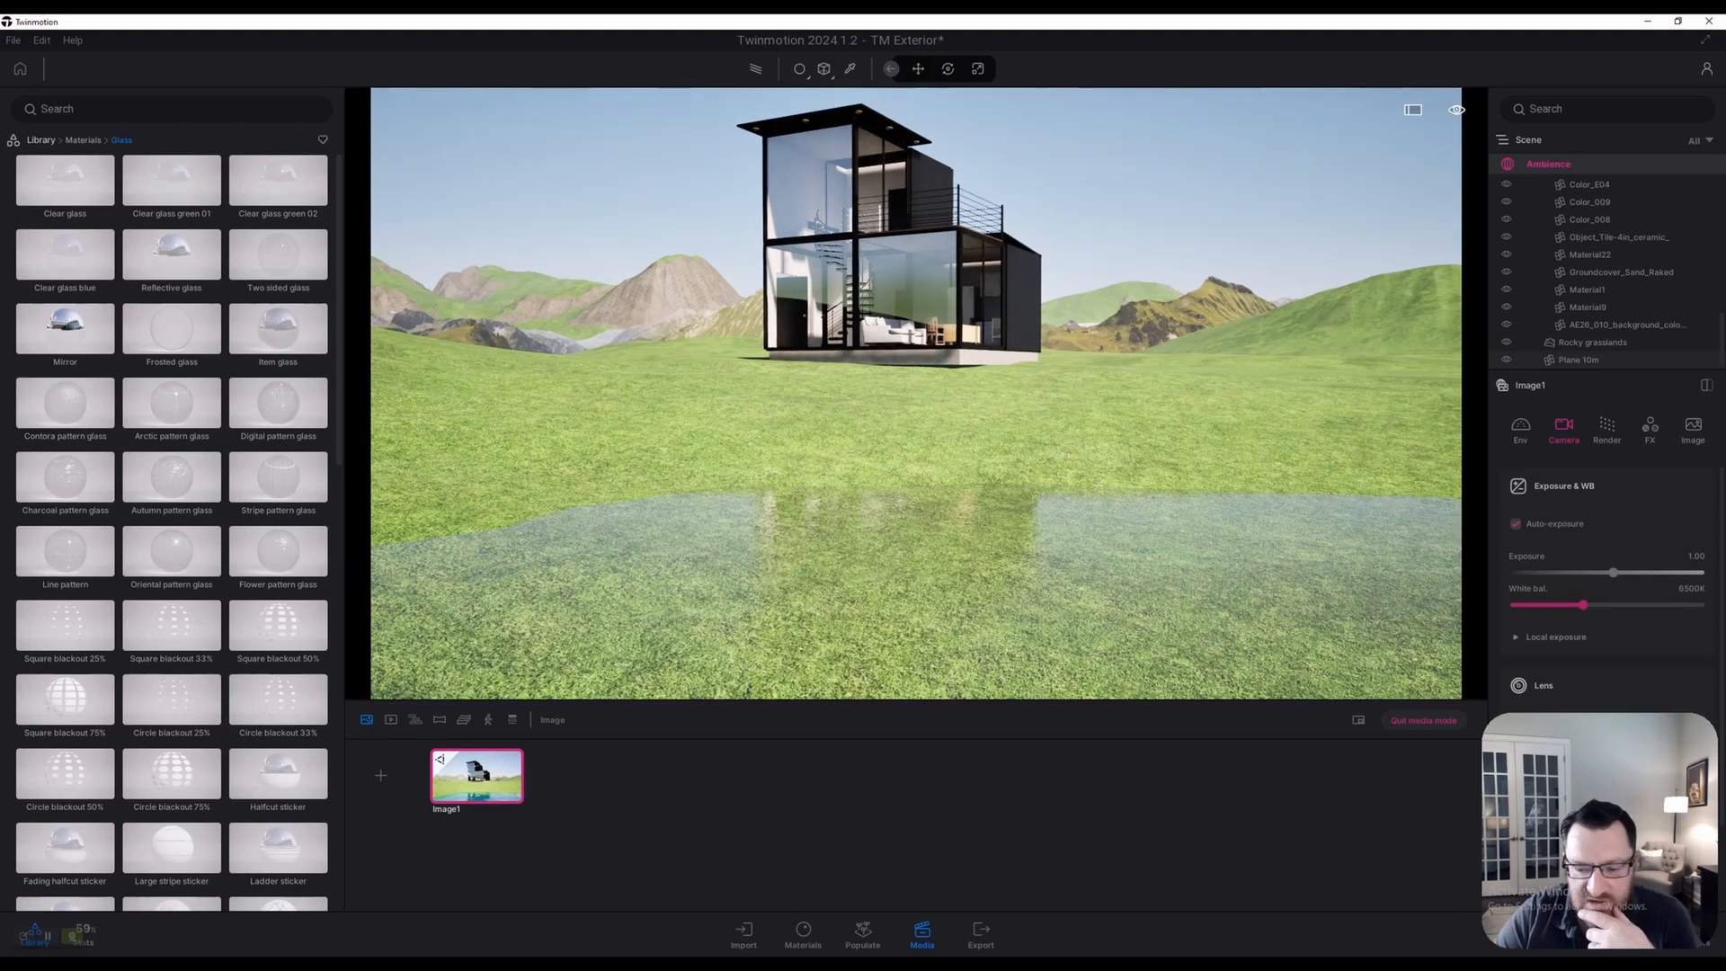
{"action": "left_click", "coordinate": [900, 539]}
{"action": "scroll", "coordinate": [900, 539], "scroll_direction": "up", "scroll_amount": 1}
{"action": "key", "text": "r"}
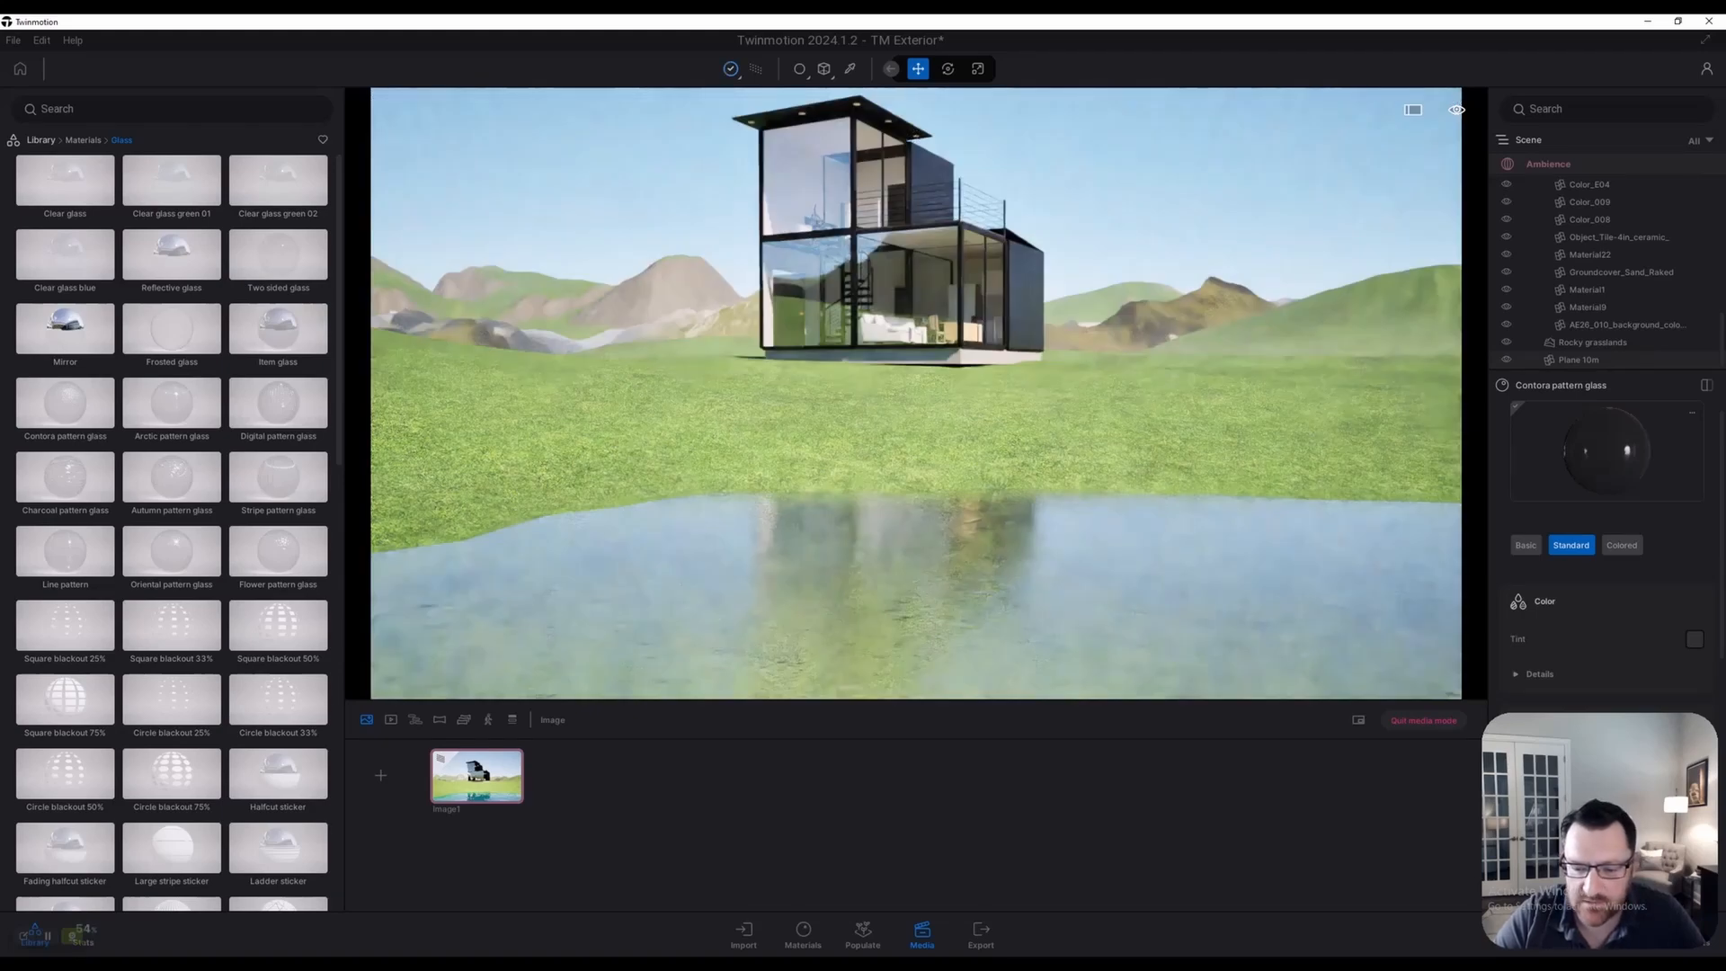
{"action": "key", "text": "r"}
Pick the Contora pattern glass material, then view the Image1 shot in real-time rendering
{"action": "scroll", "coordinate": [916, 393], "scroll_direction": "up", "scroll_amount": 3}
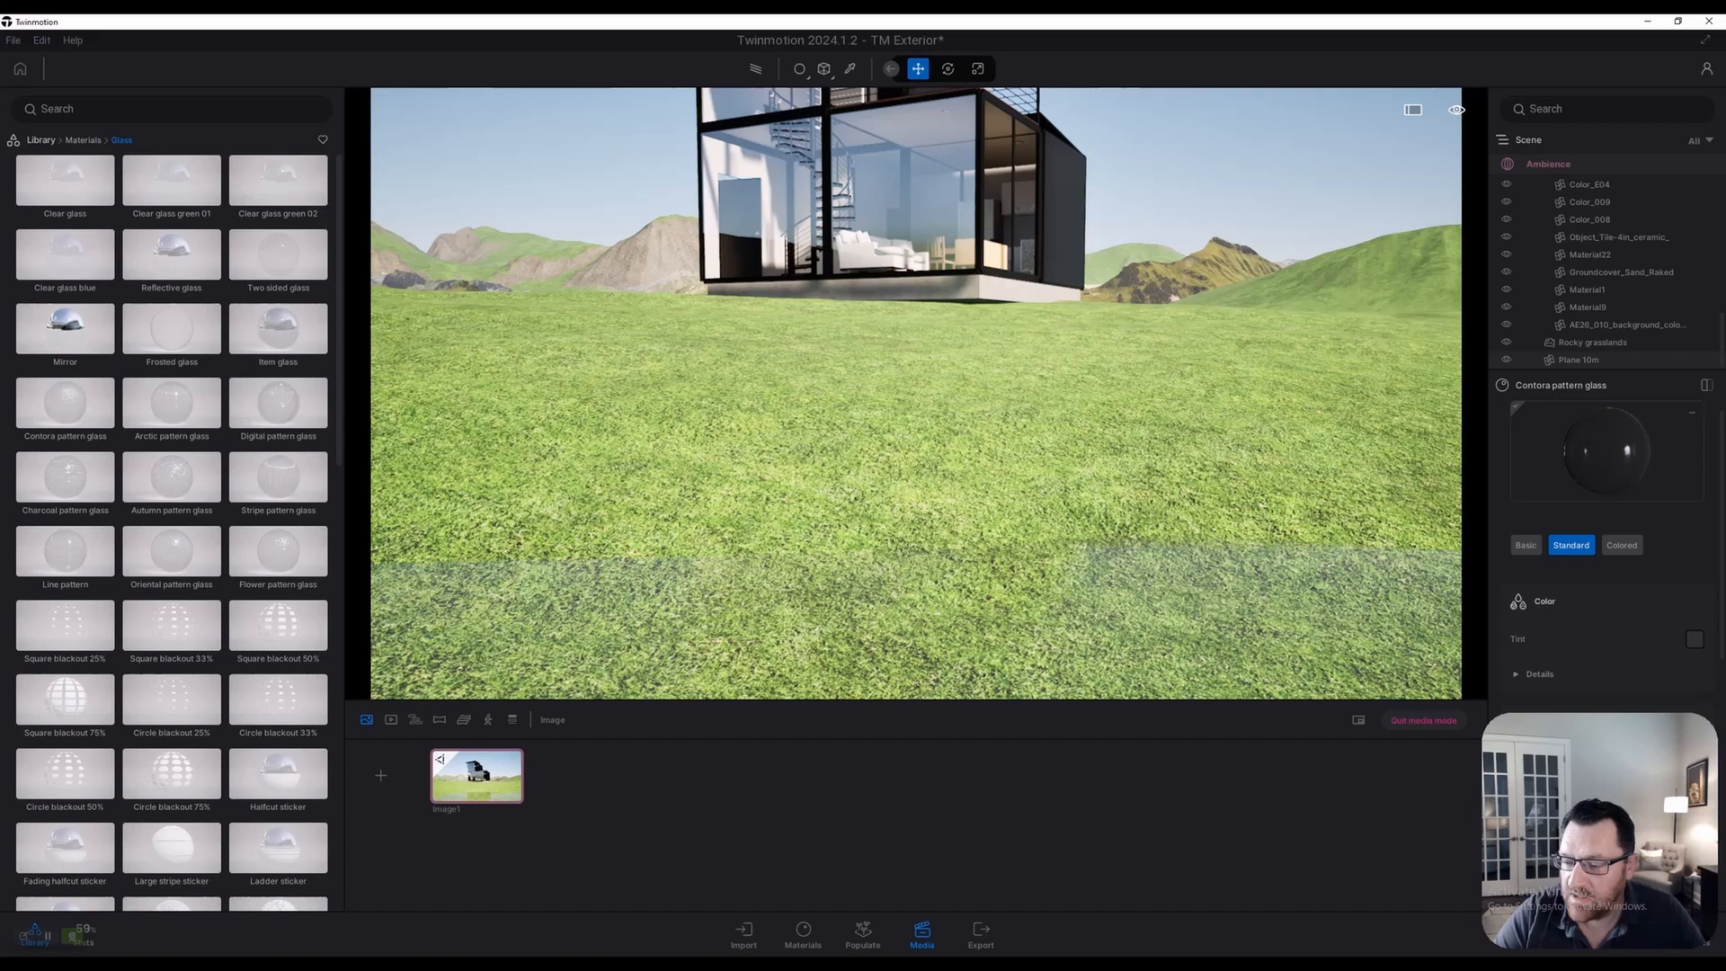
{"action": "scroll", "coordinate": [917, 393], "scroll_direction": "down", "scroll_amount": 1}
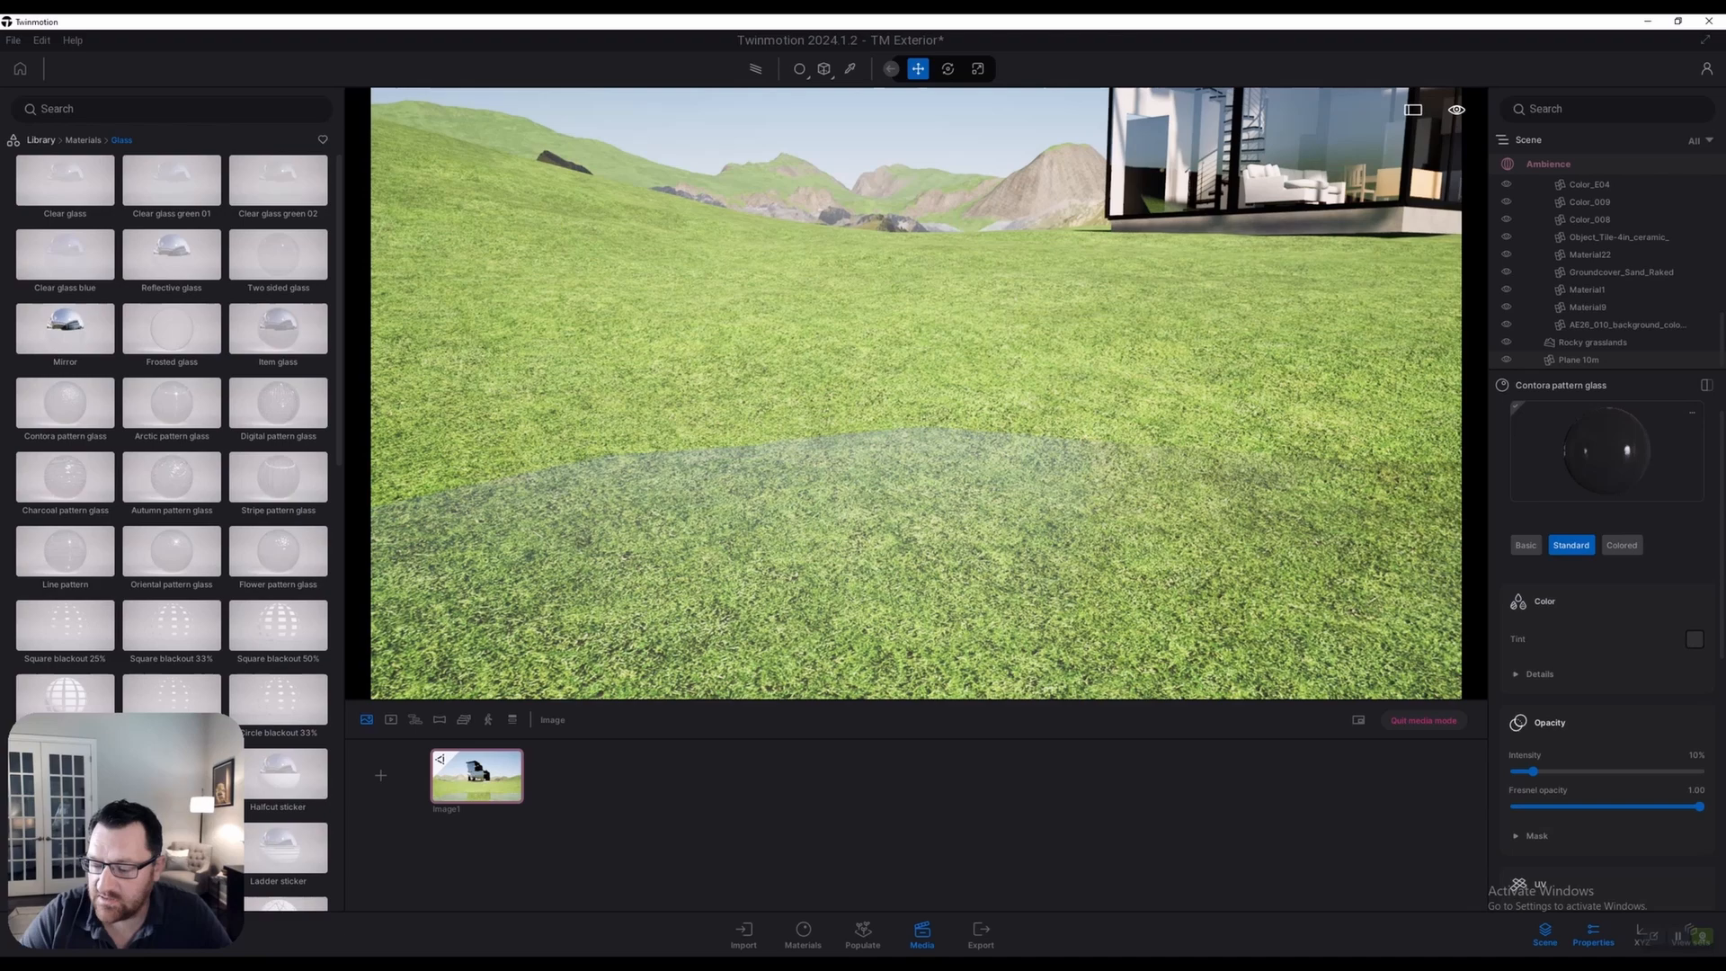
{"action": "scroll", "coordinate": [1608, 648], "scroll_direction": "down", "scroll_amount": 4}
{"action": "scroll", "coordinate": [1607, 647], "scroll_direction": "down", "scroll_amount": 4}
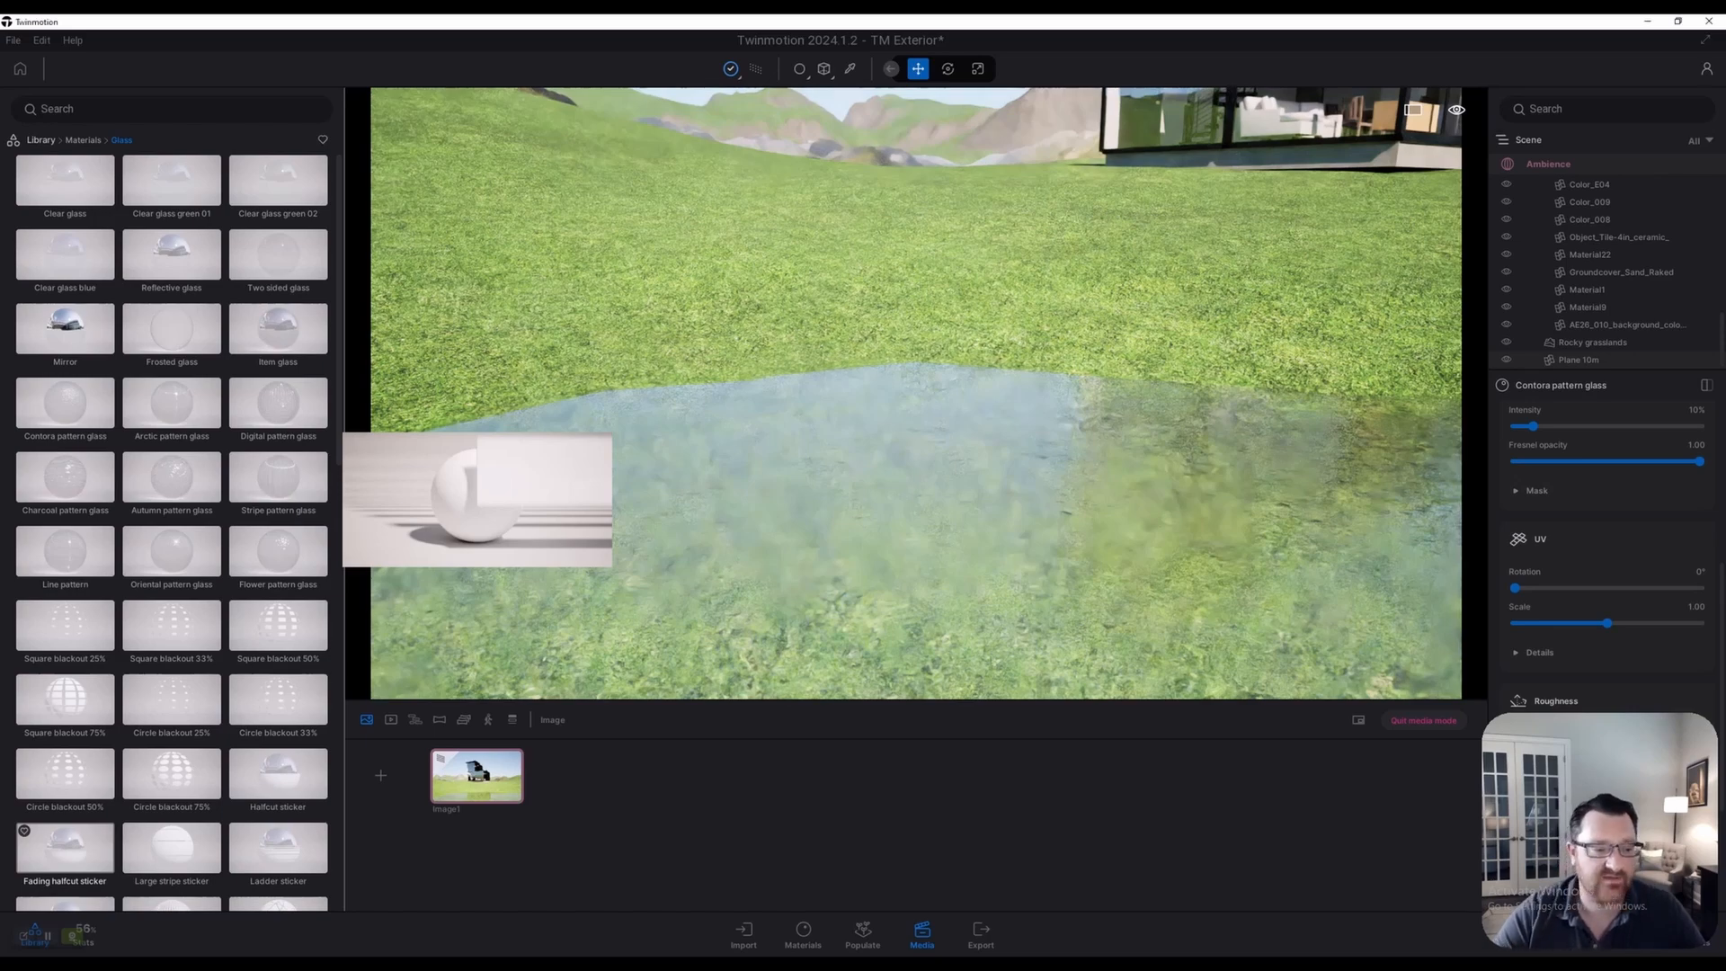
{"action": "left_click", "coordinate": [65, 403]}
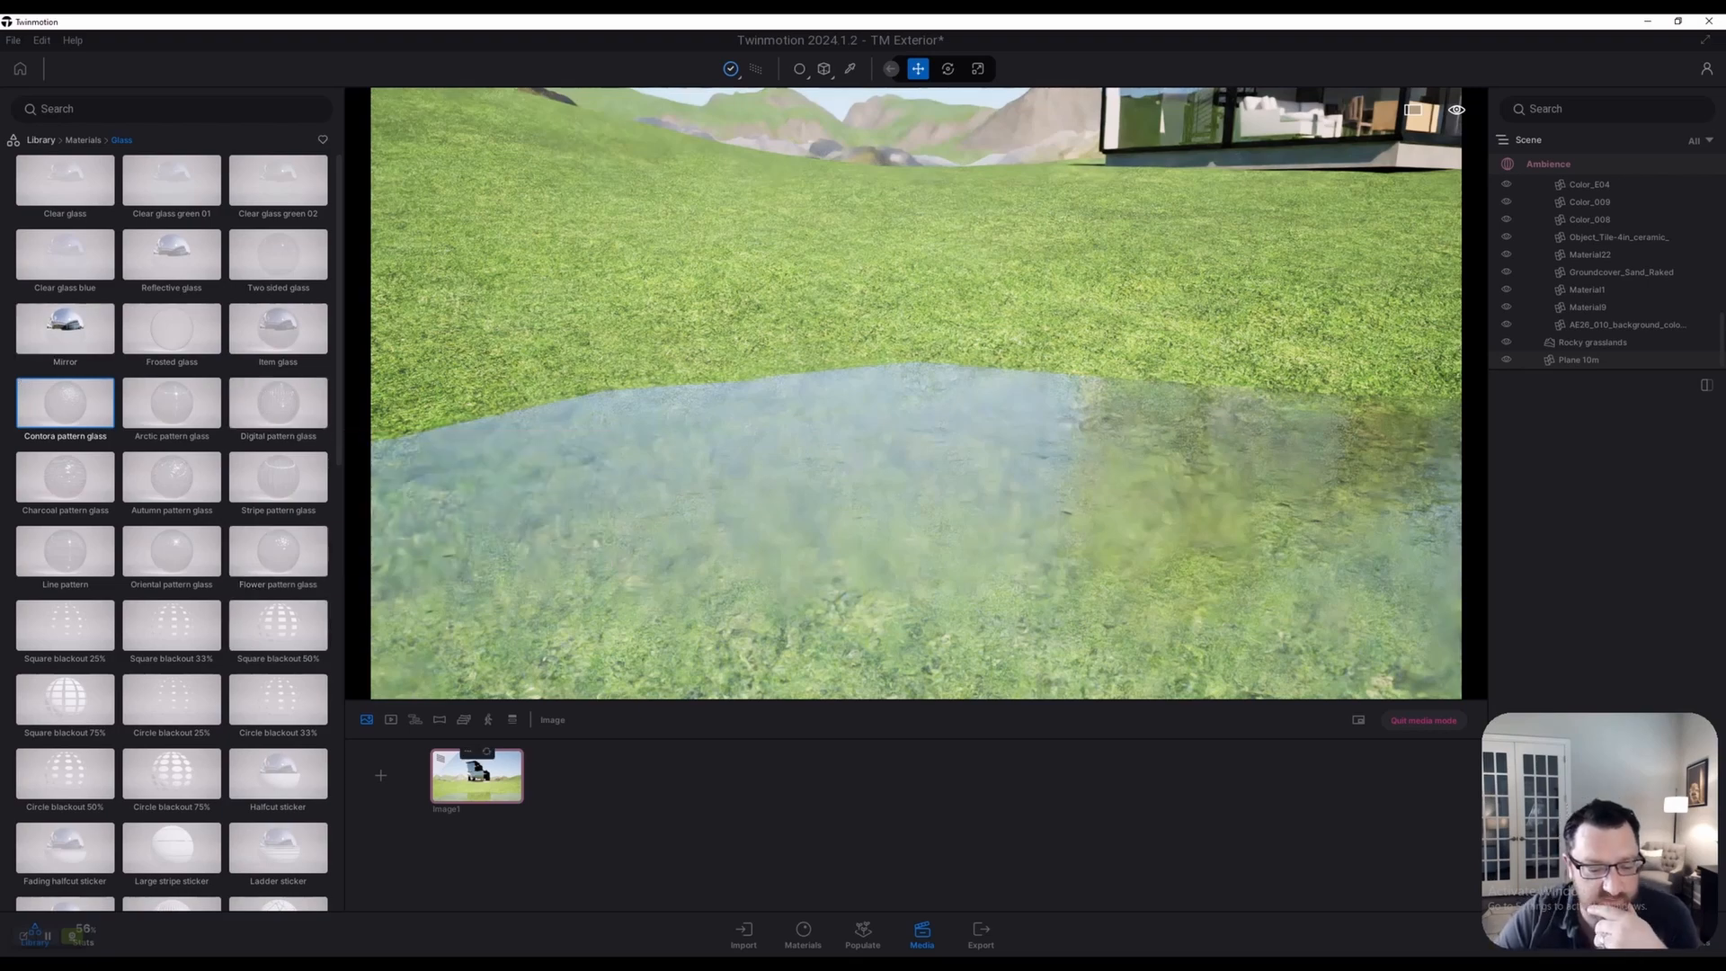
{"action": "left_click", "coordinate": [476, 778]}
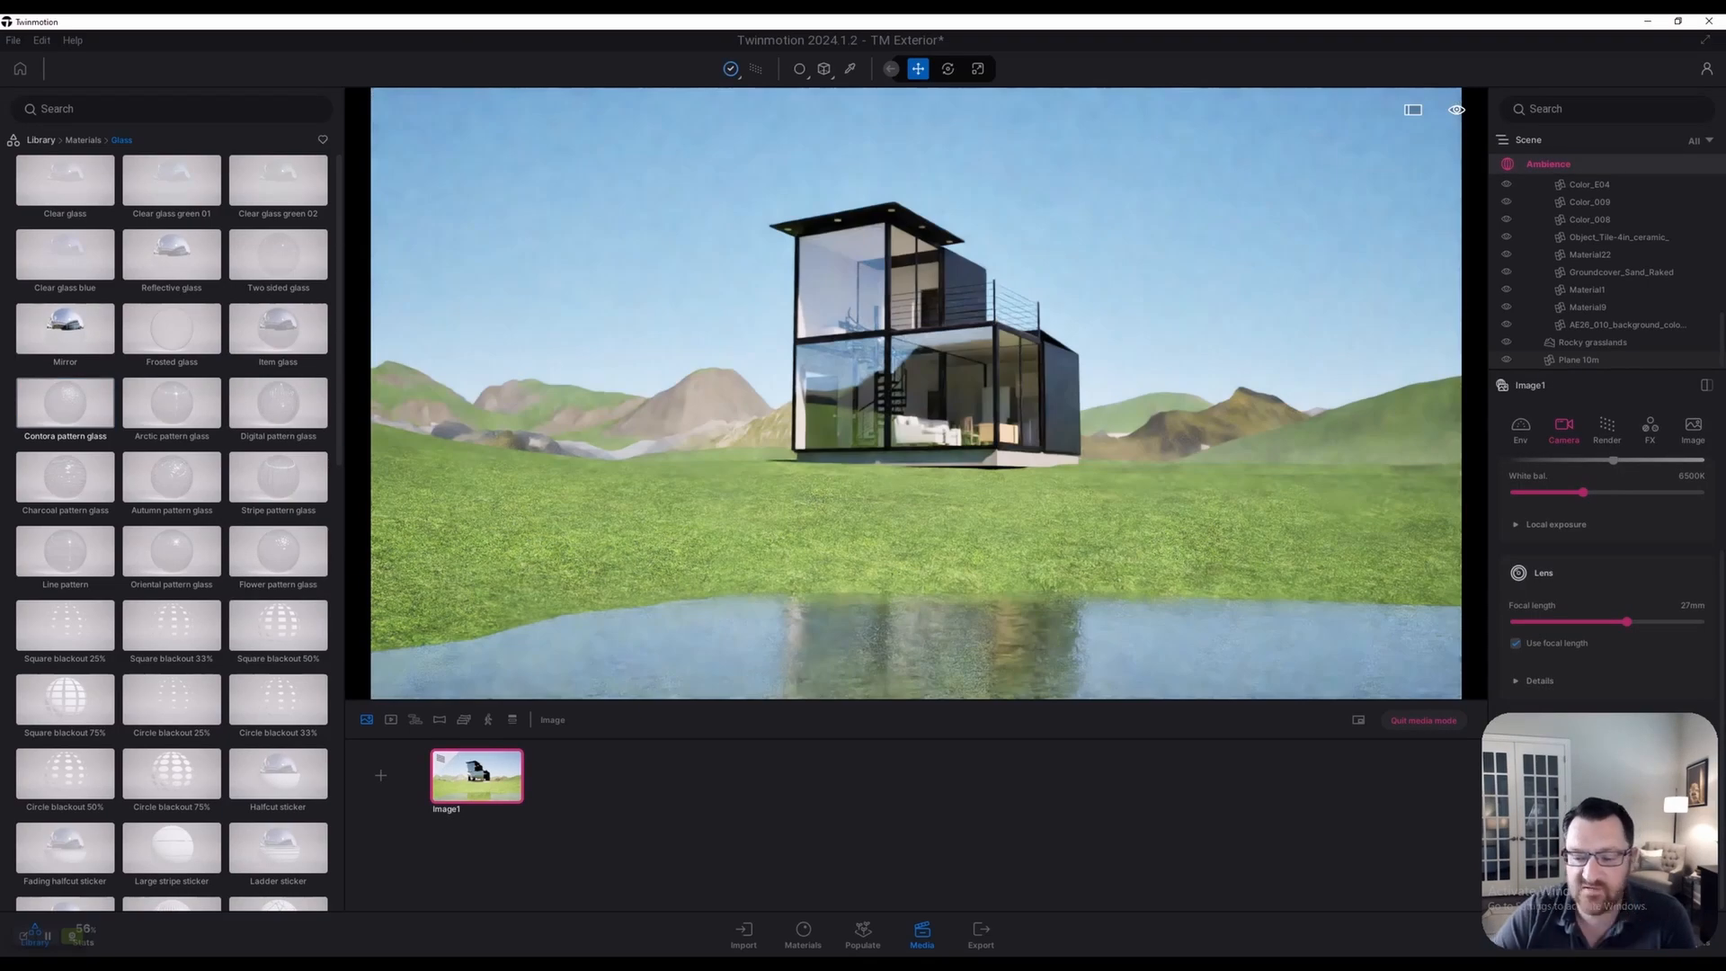
{"action": "key", "text": "r"}
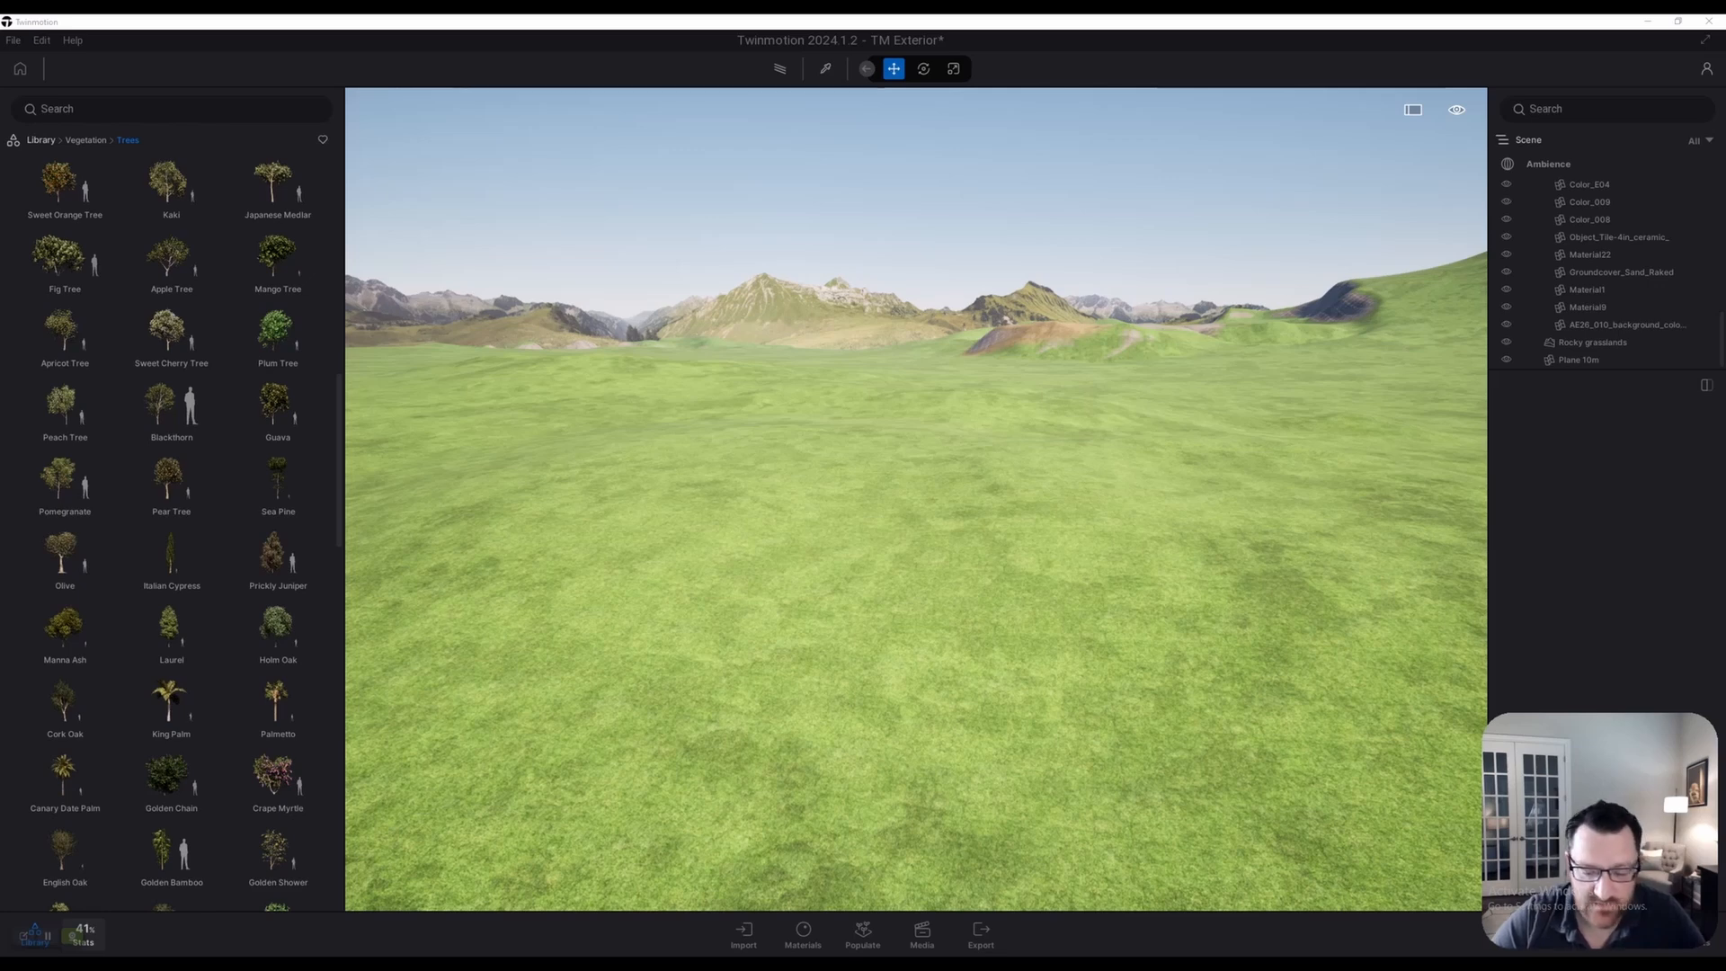
Jump to the saved Image1 view and fly the camera up, down and around the house
{"action": "left_click", "coordinate": [923, 935]}
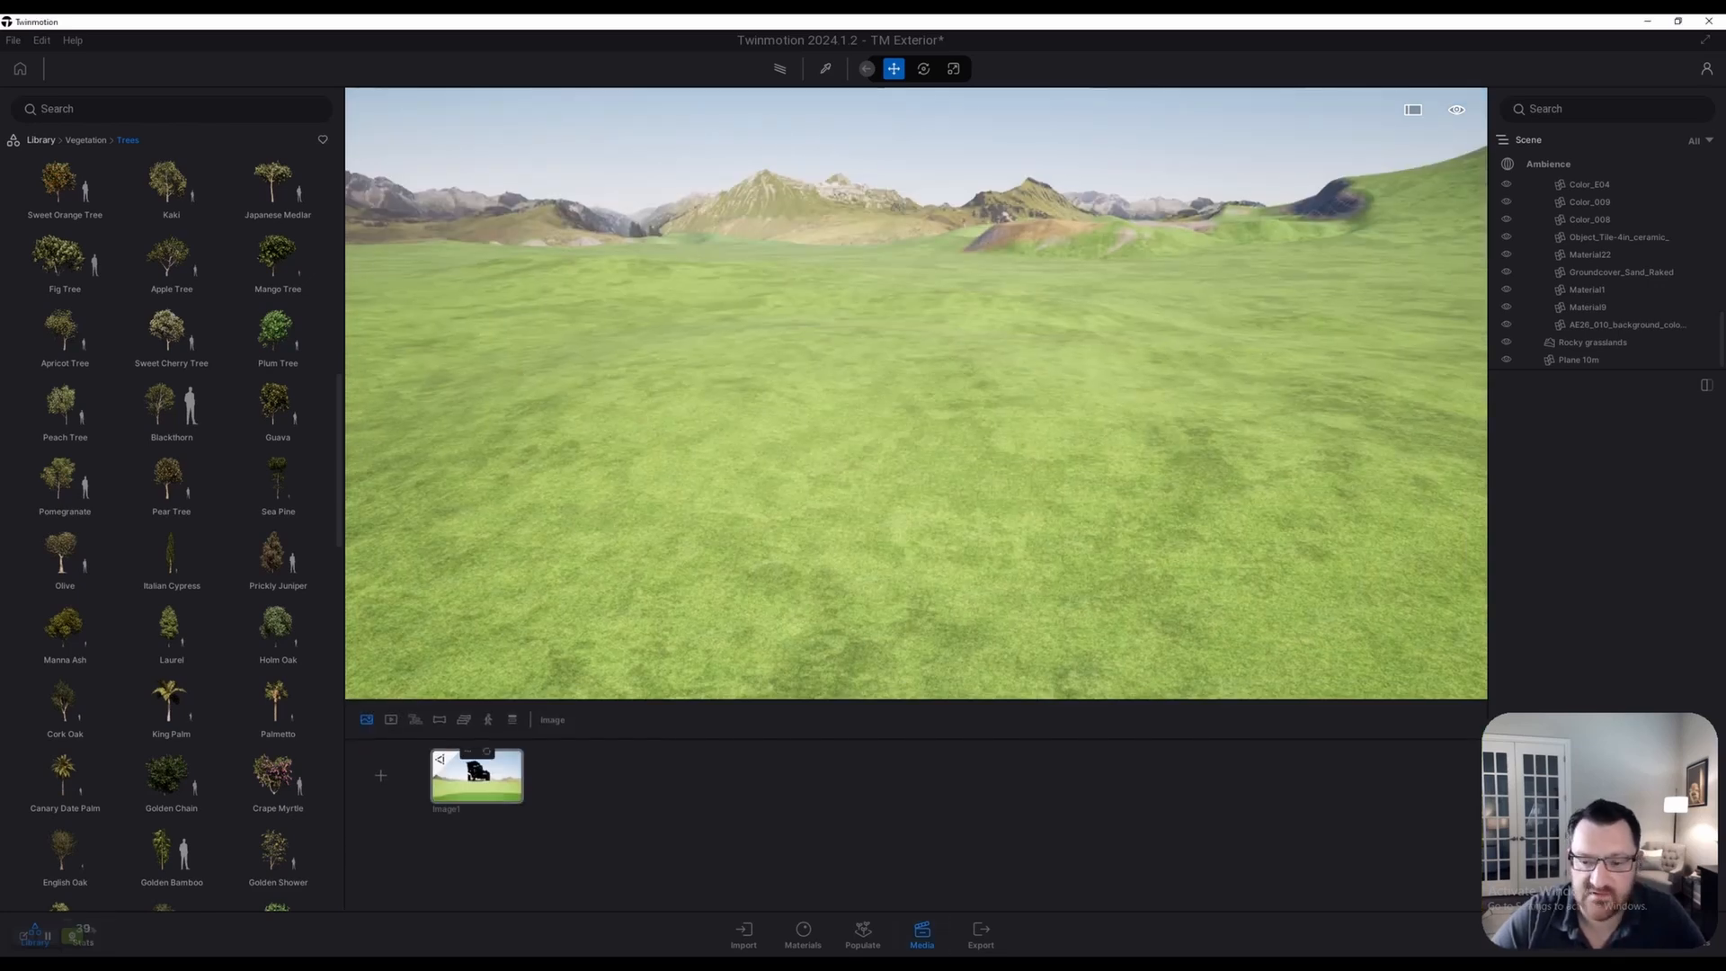
{"action": "left_click", "coordinate": [477, 780]}
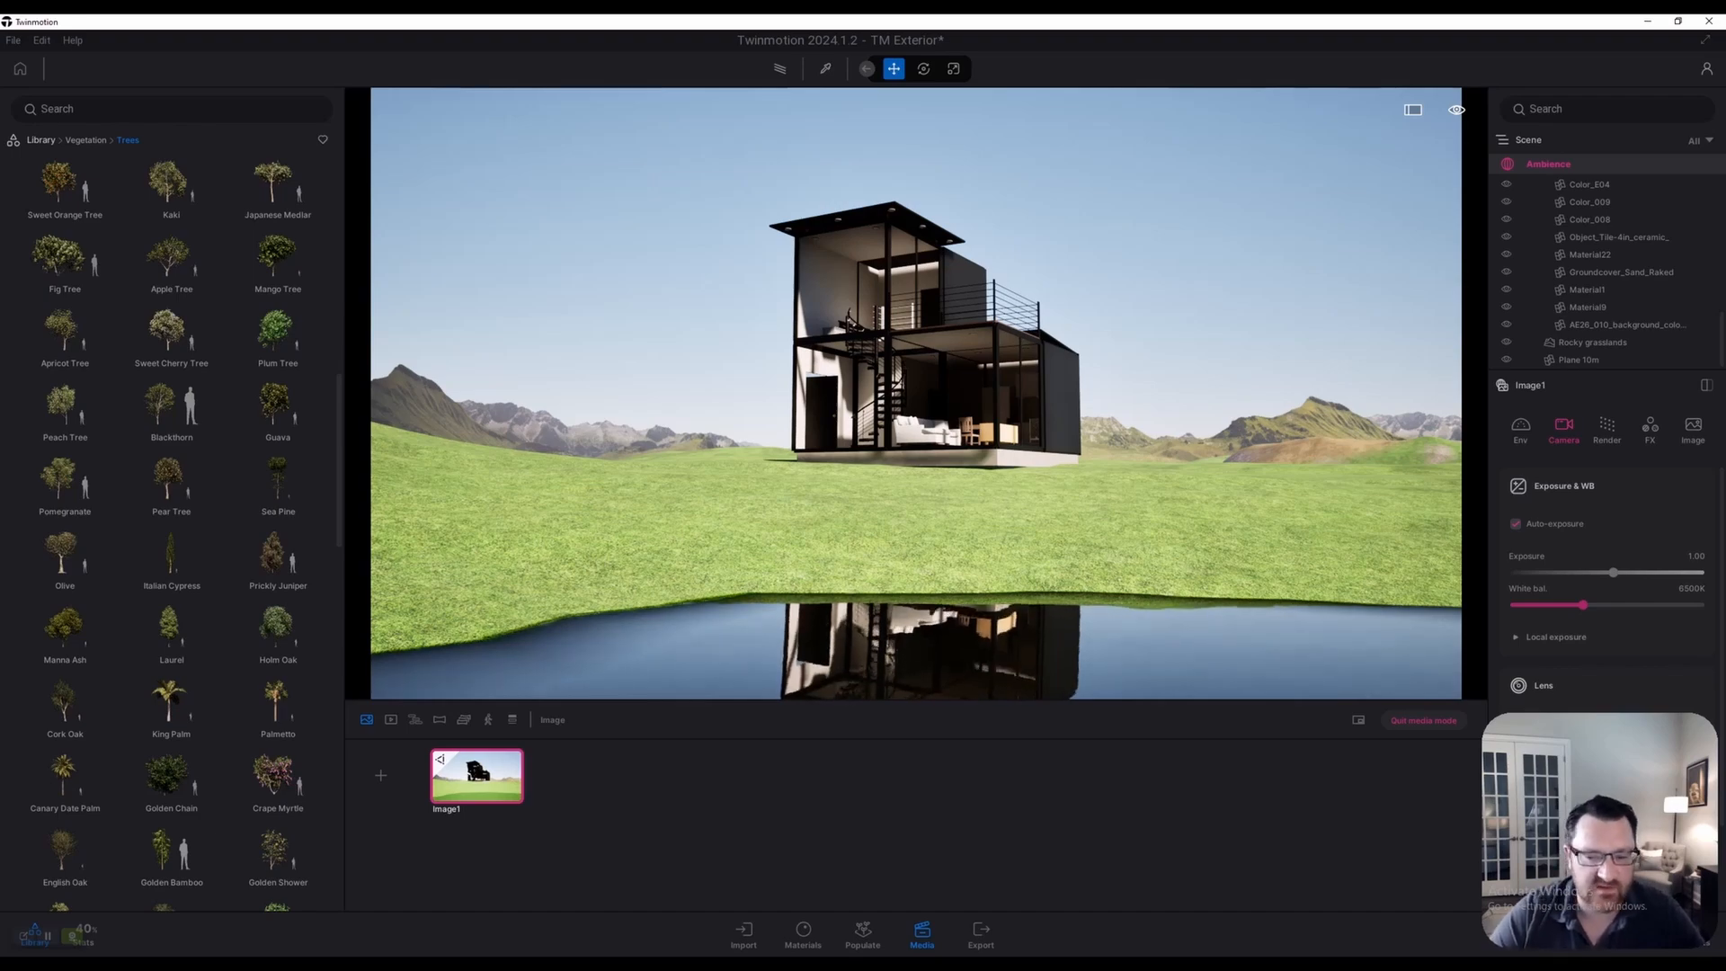
{"action": "key", "text": "e"}
{"action": "key", "text": "q"}
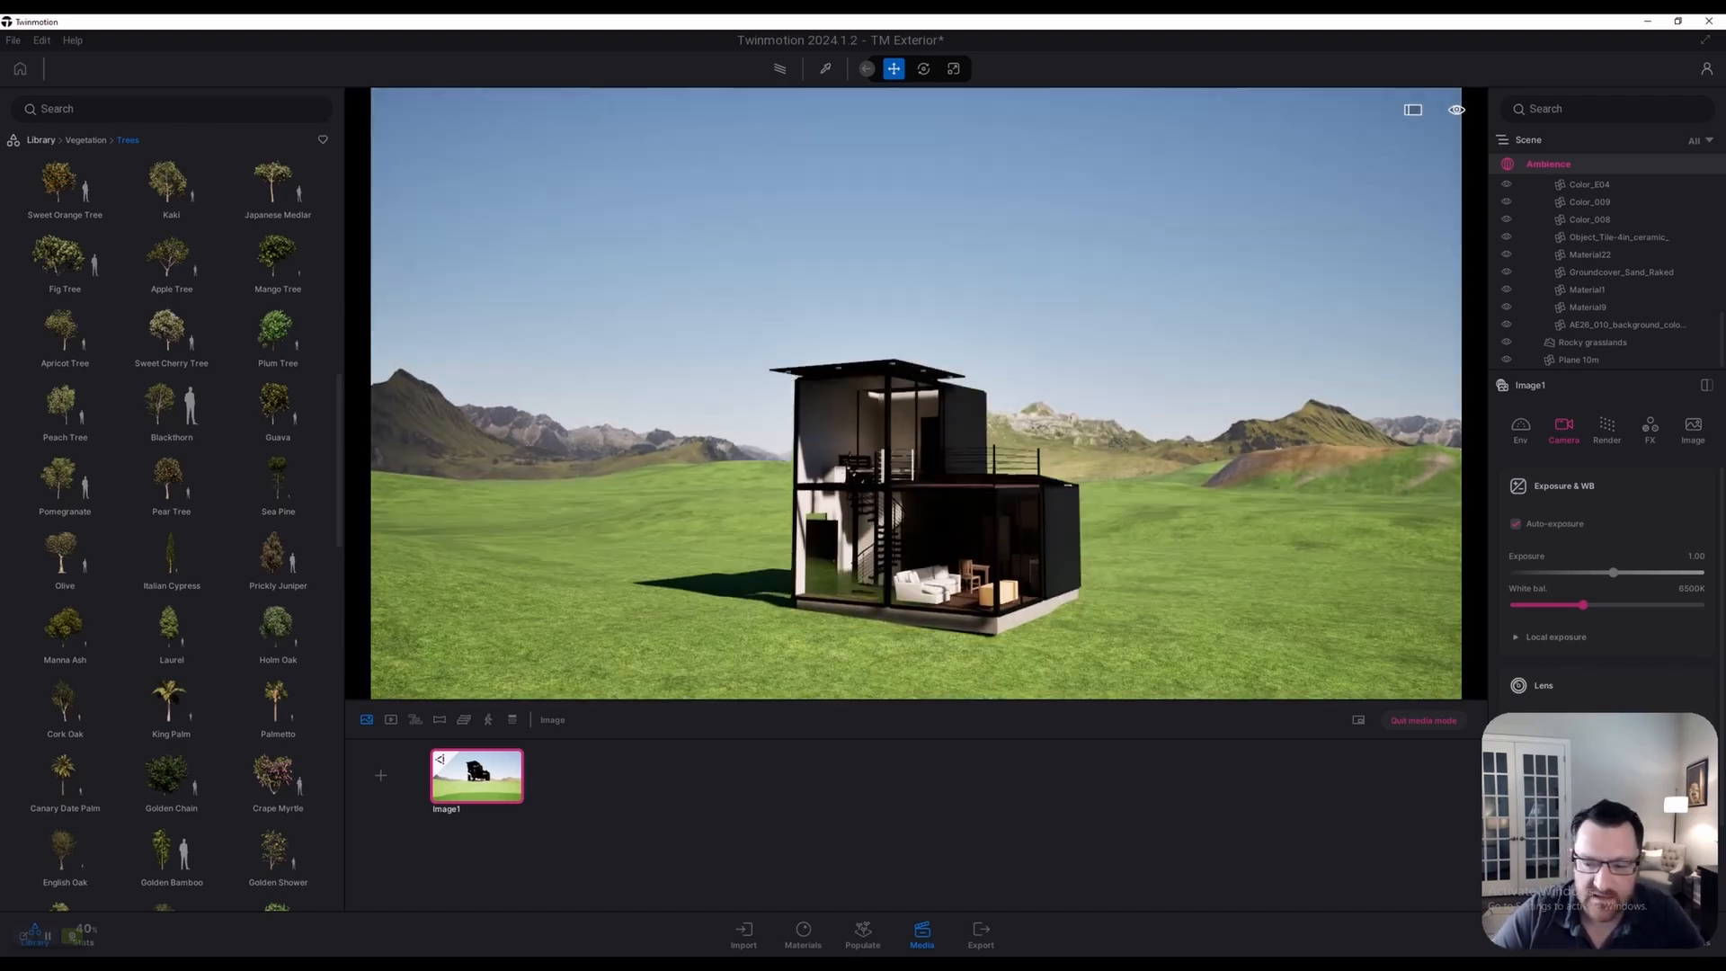
{"action": "key", "text": "e"}
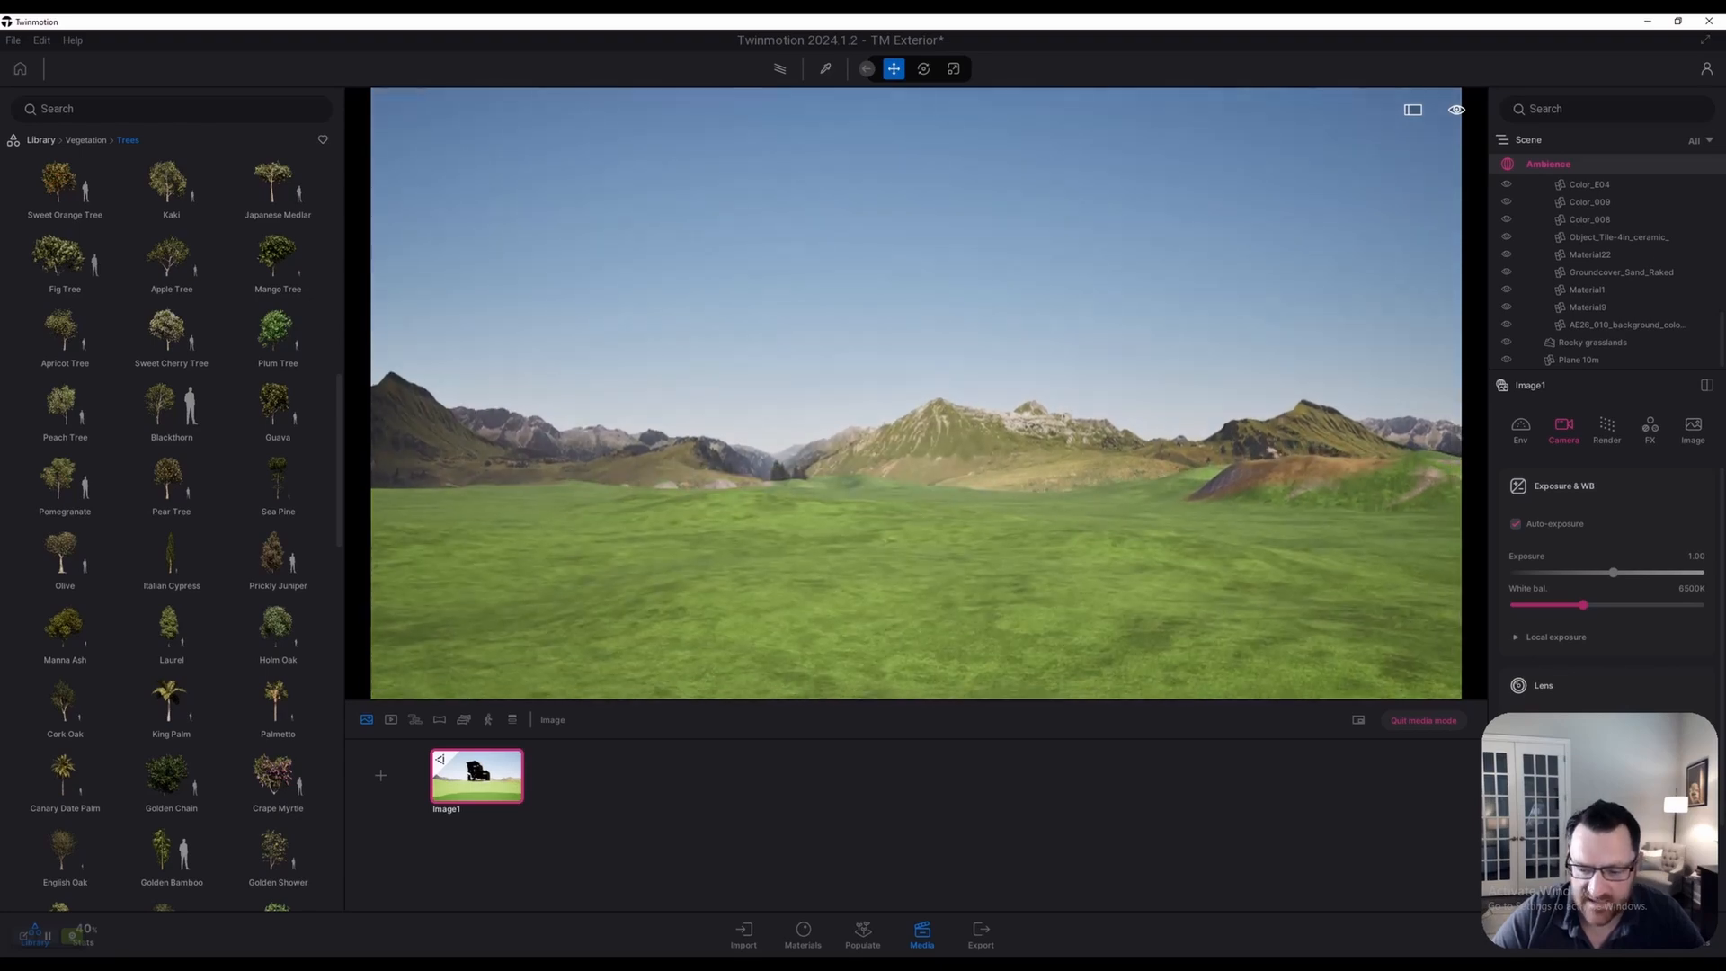
{"action": "key", "text": "q"}
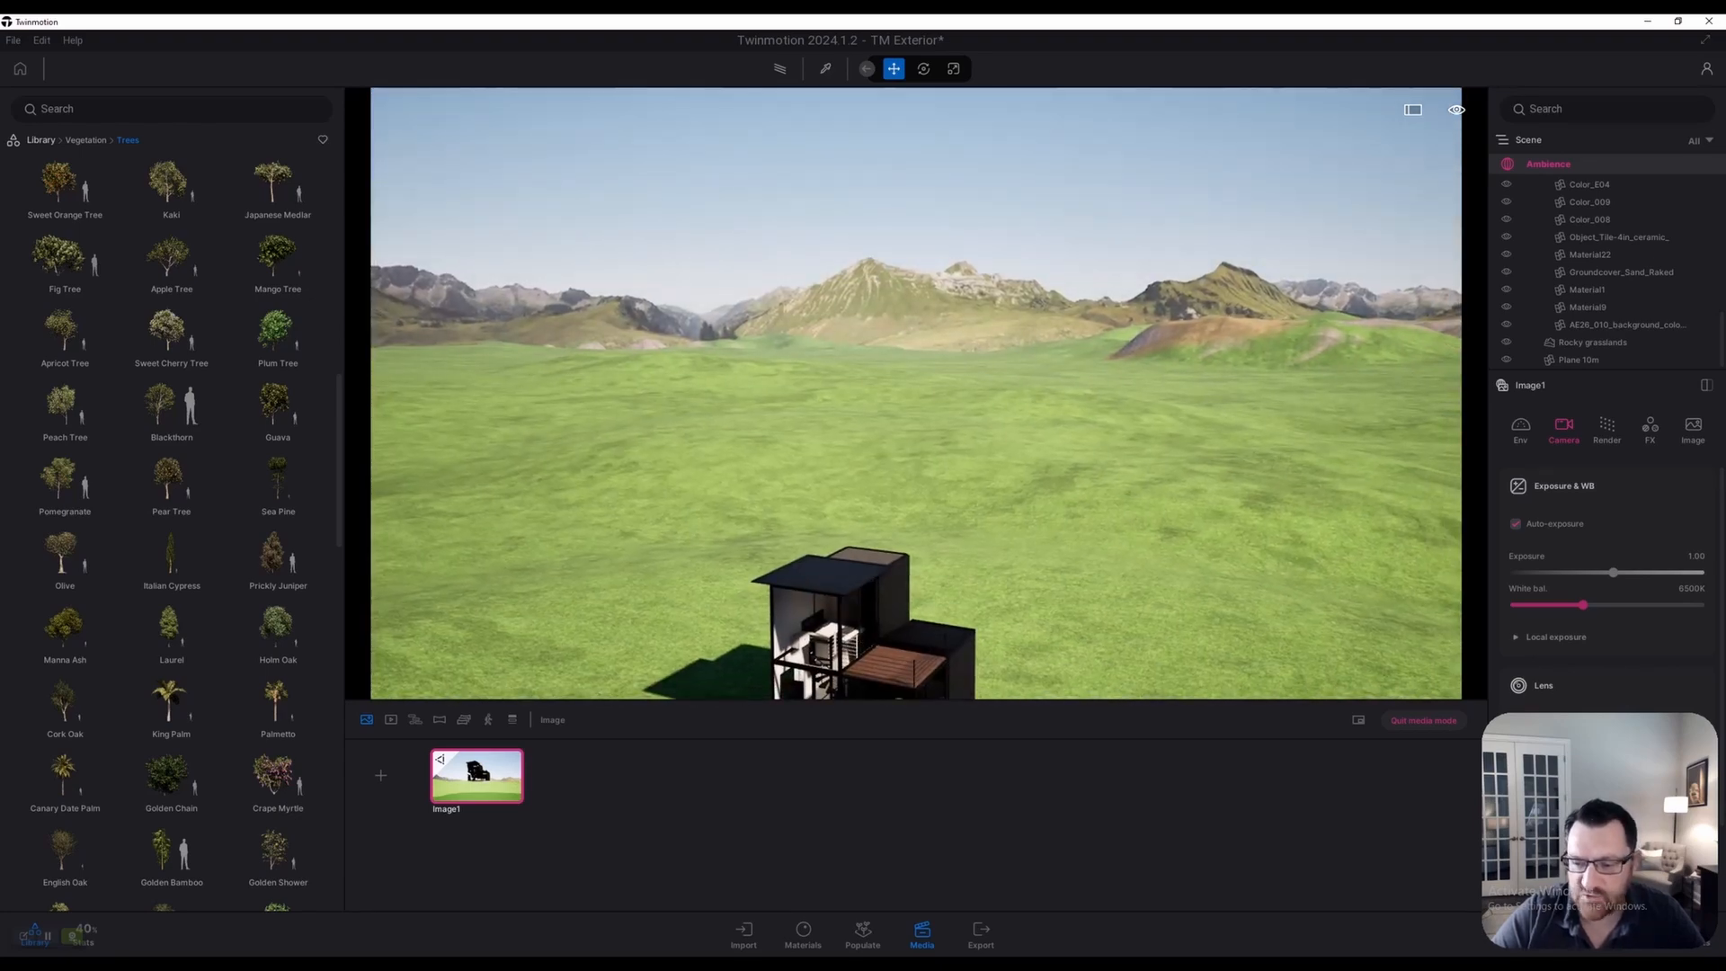
{"action": "key", "text": "q"}
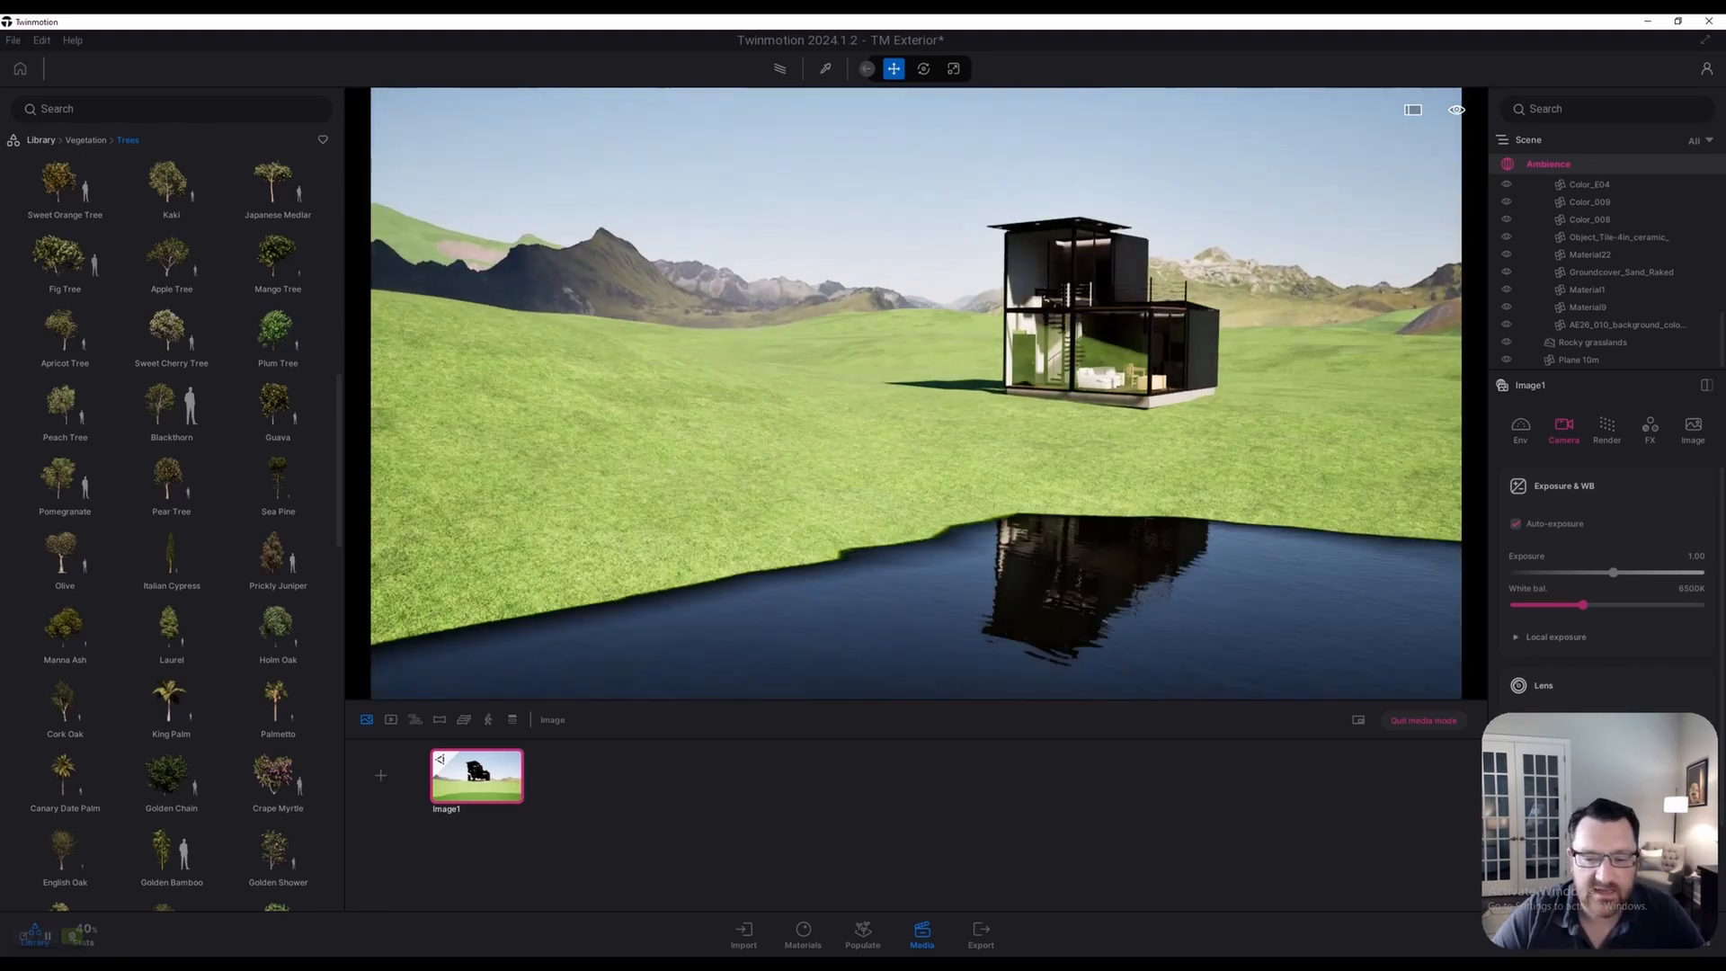
{"action": "key", "text": "w"}
{"action": "key", "text": "w"}
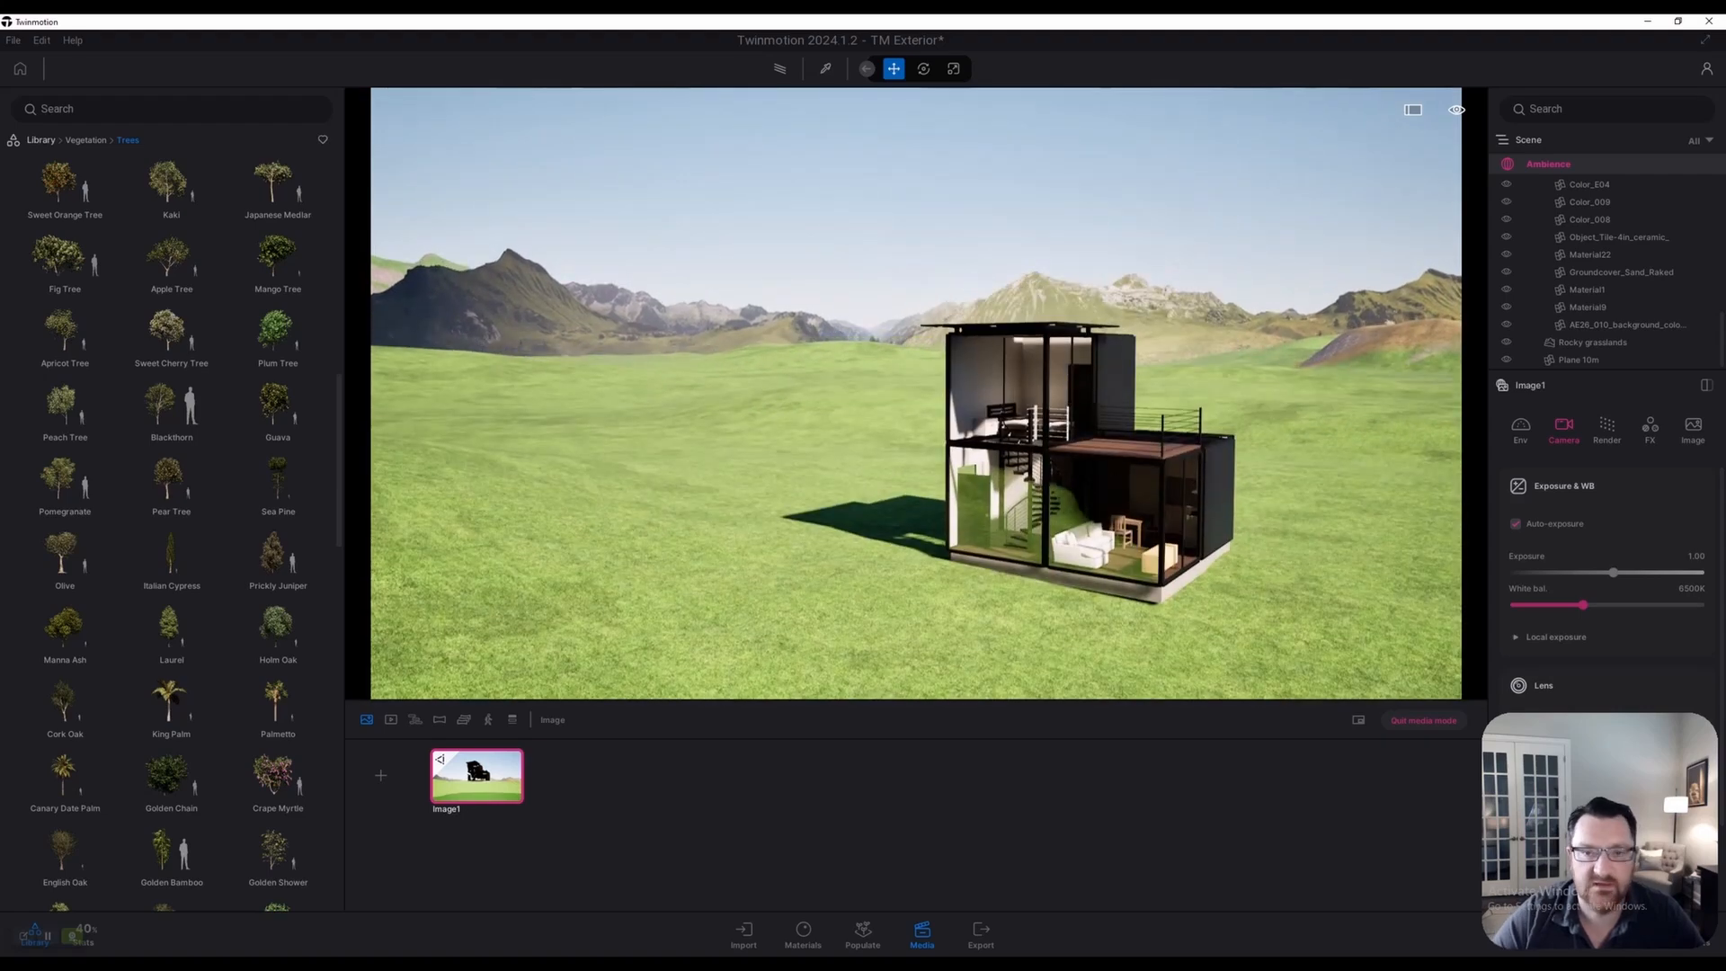
{"action": "key", "text": "d"}
{"action": "key", "text": "s"}
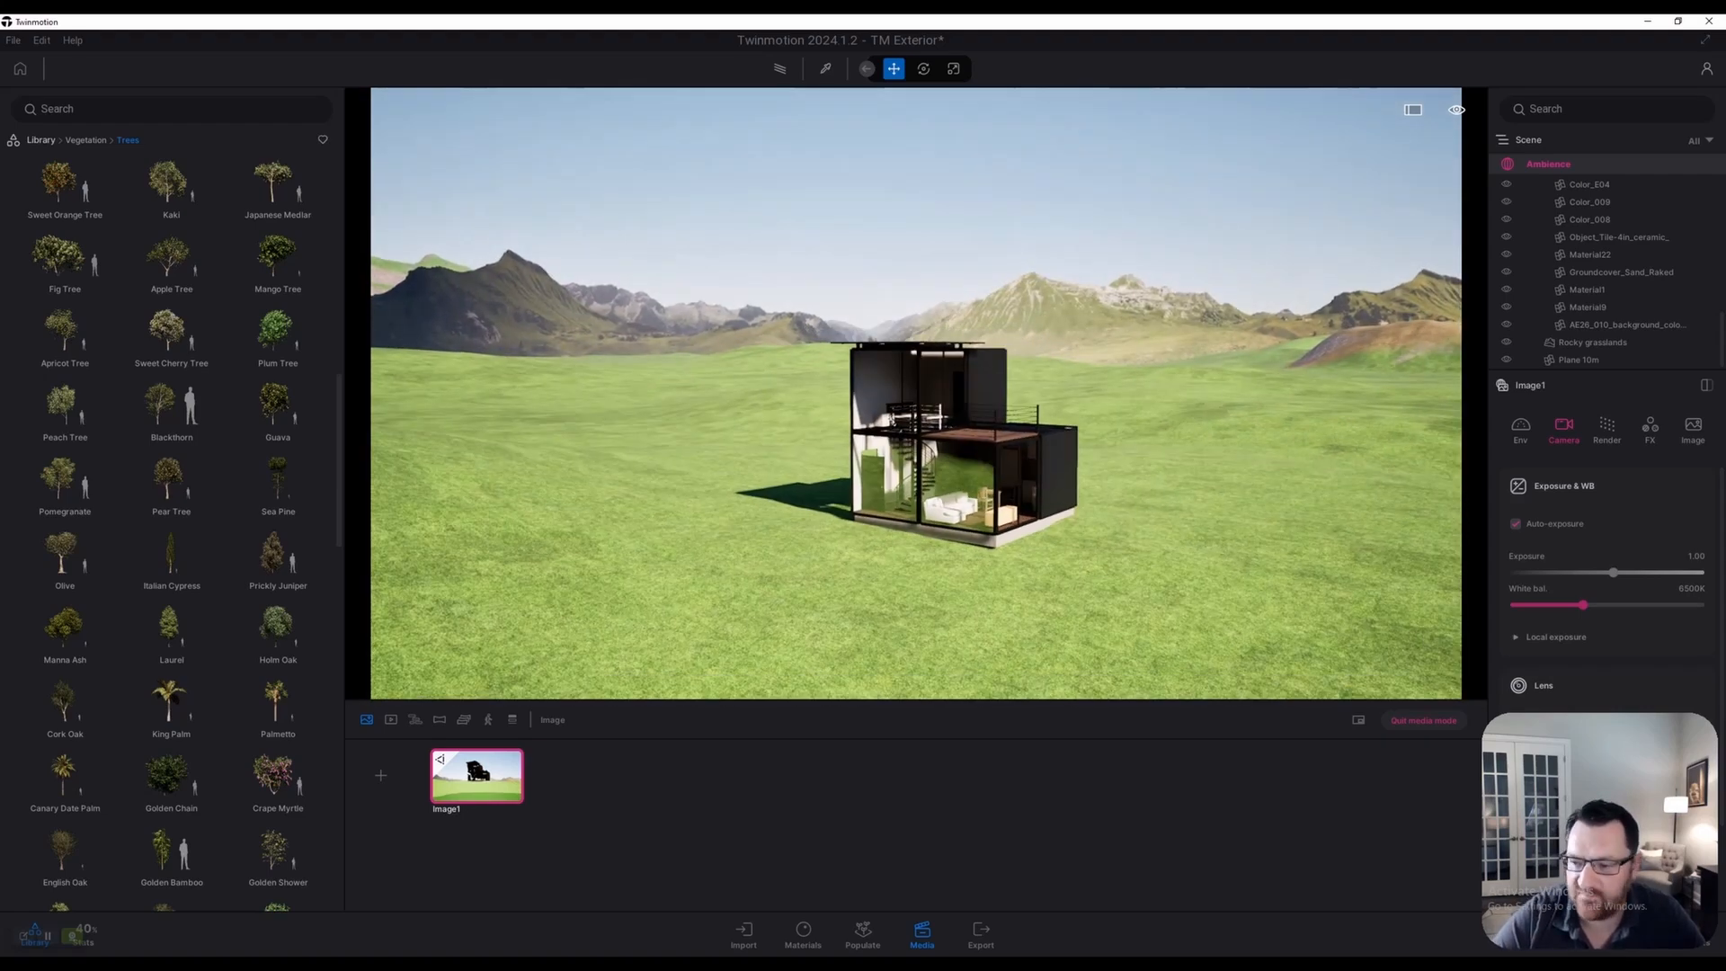
{"action": "key", "text": "e"}
{"action": "key", "text": "w"}
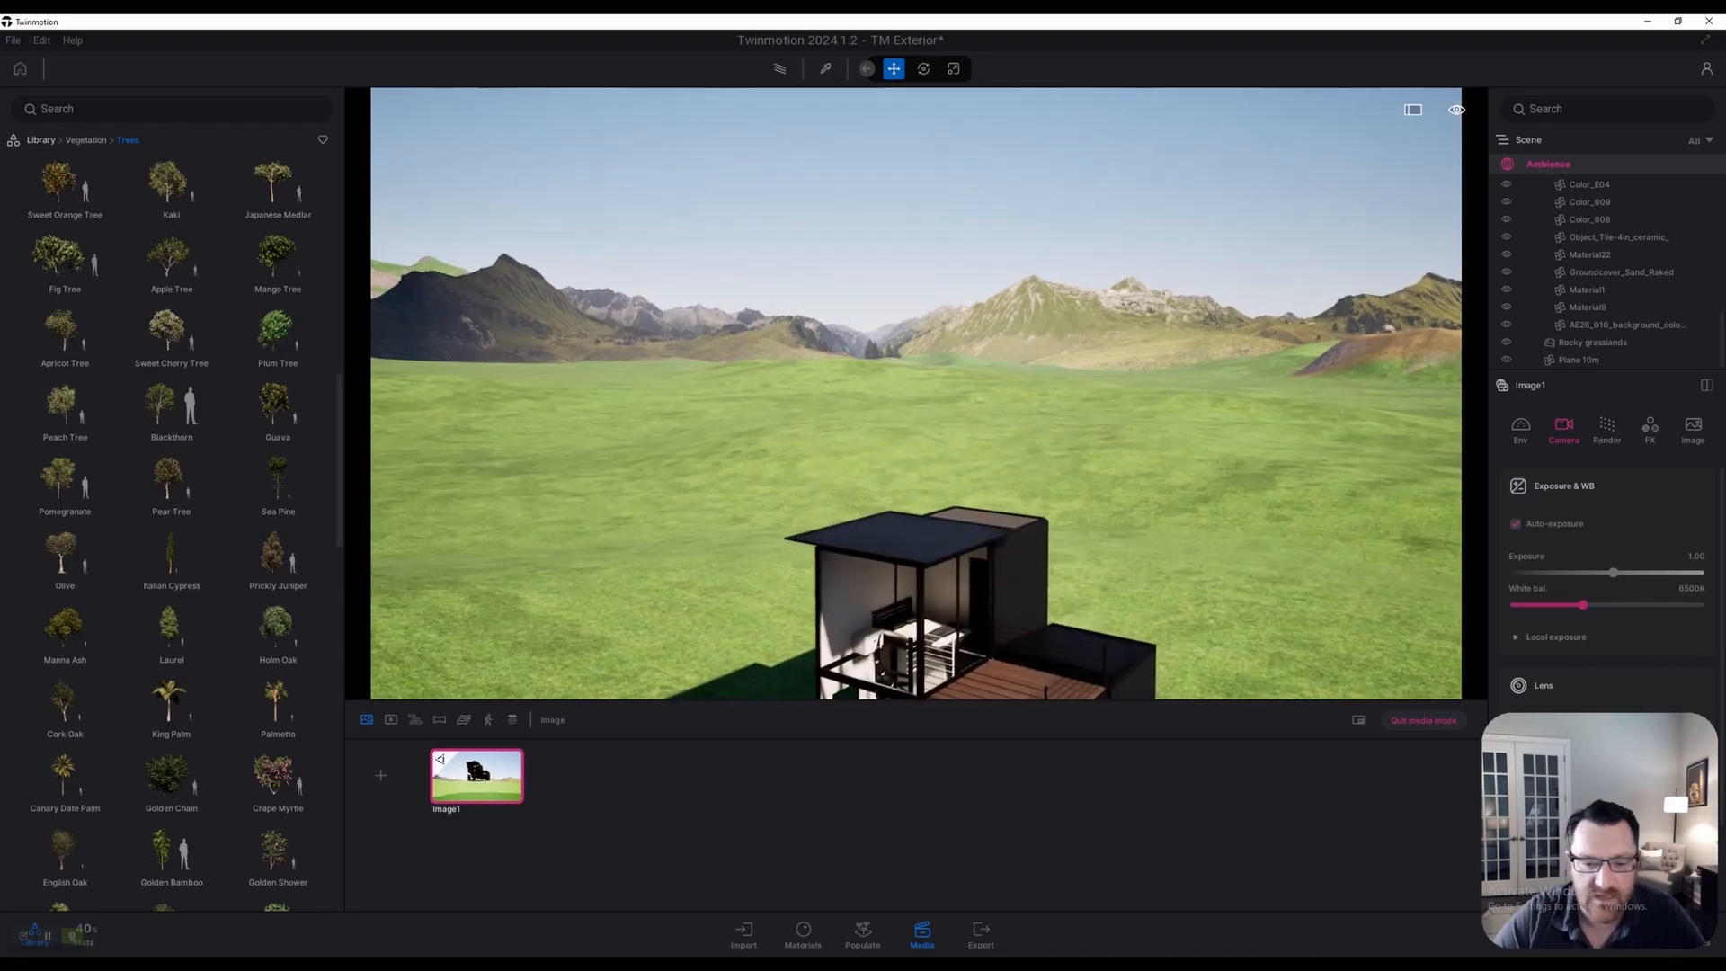
Return to Image1, fly past the house, quit media mode and open Populate
{"action": "left_click", "coordinate": [476, 777]}
{"action": "key", "text": "e"}
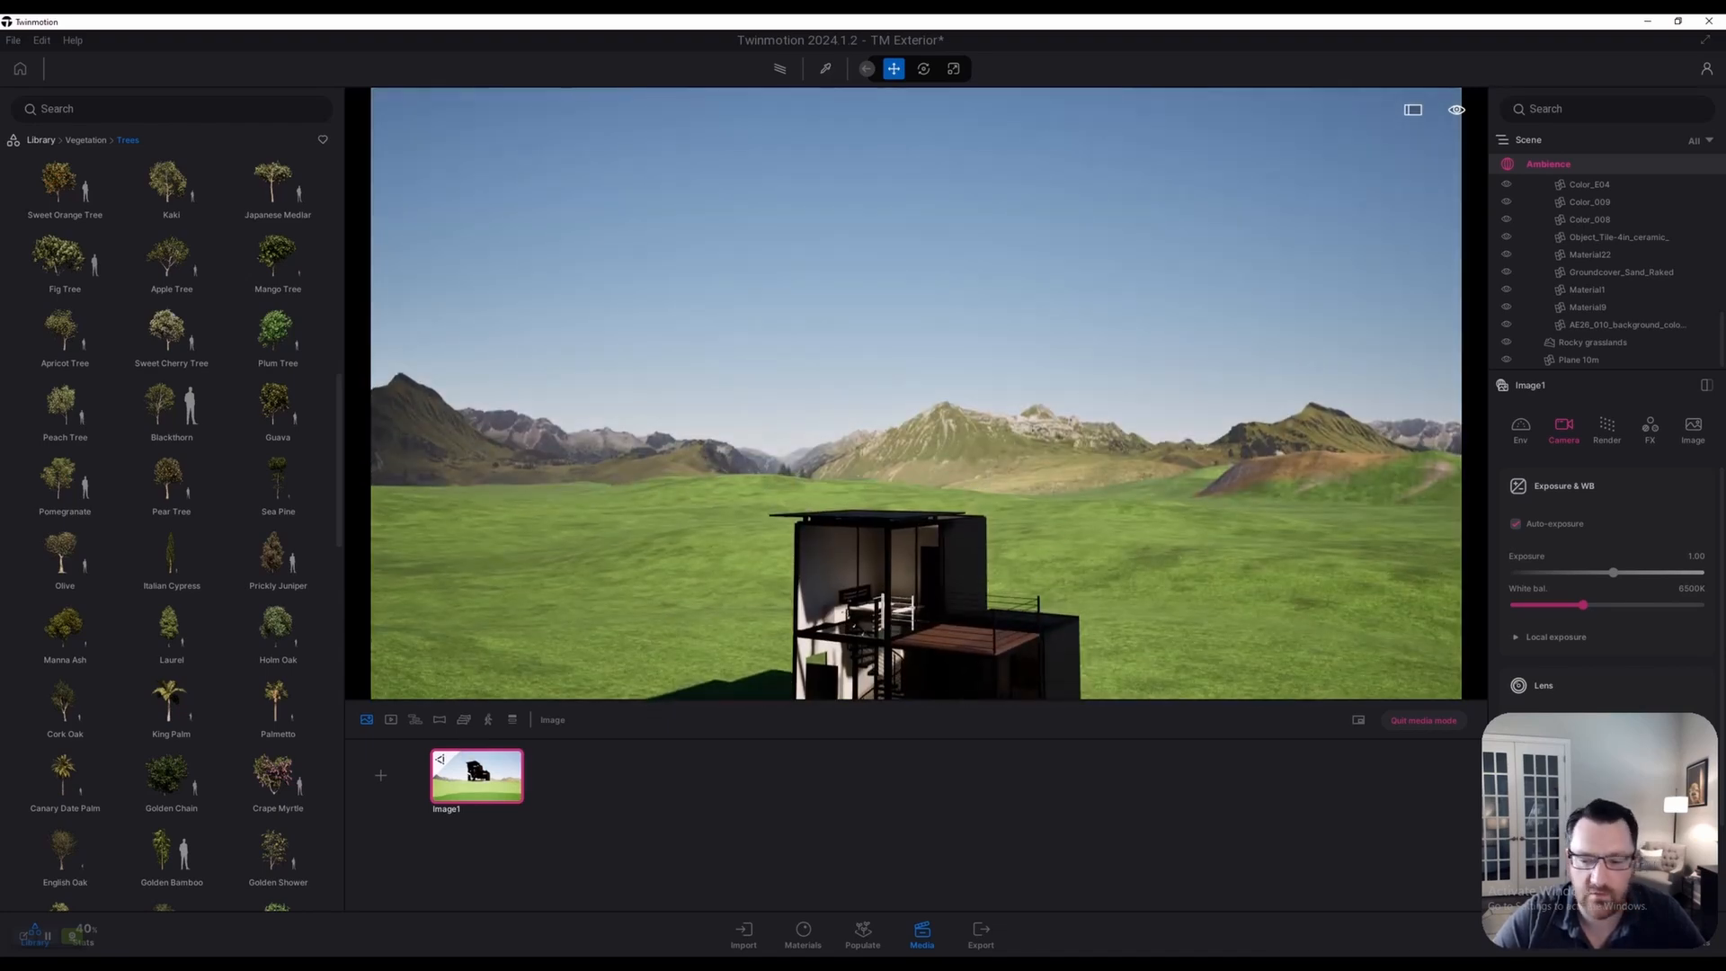
{"action": "key", "text": "w"}
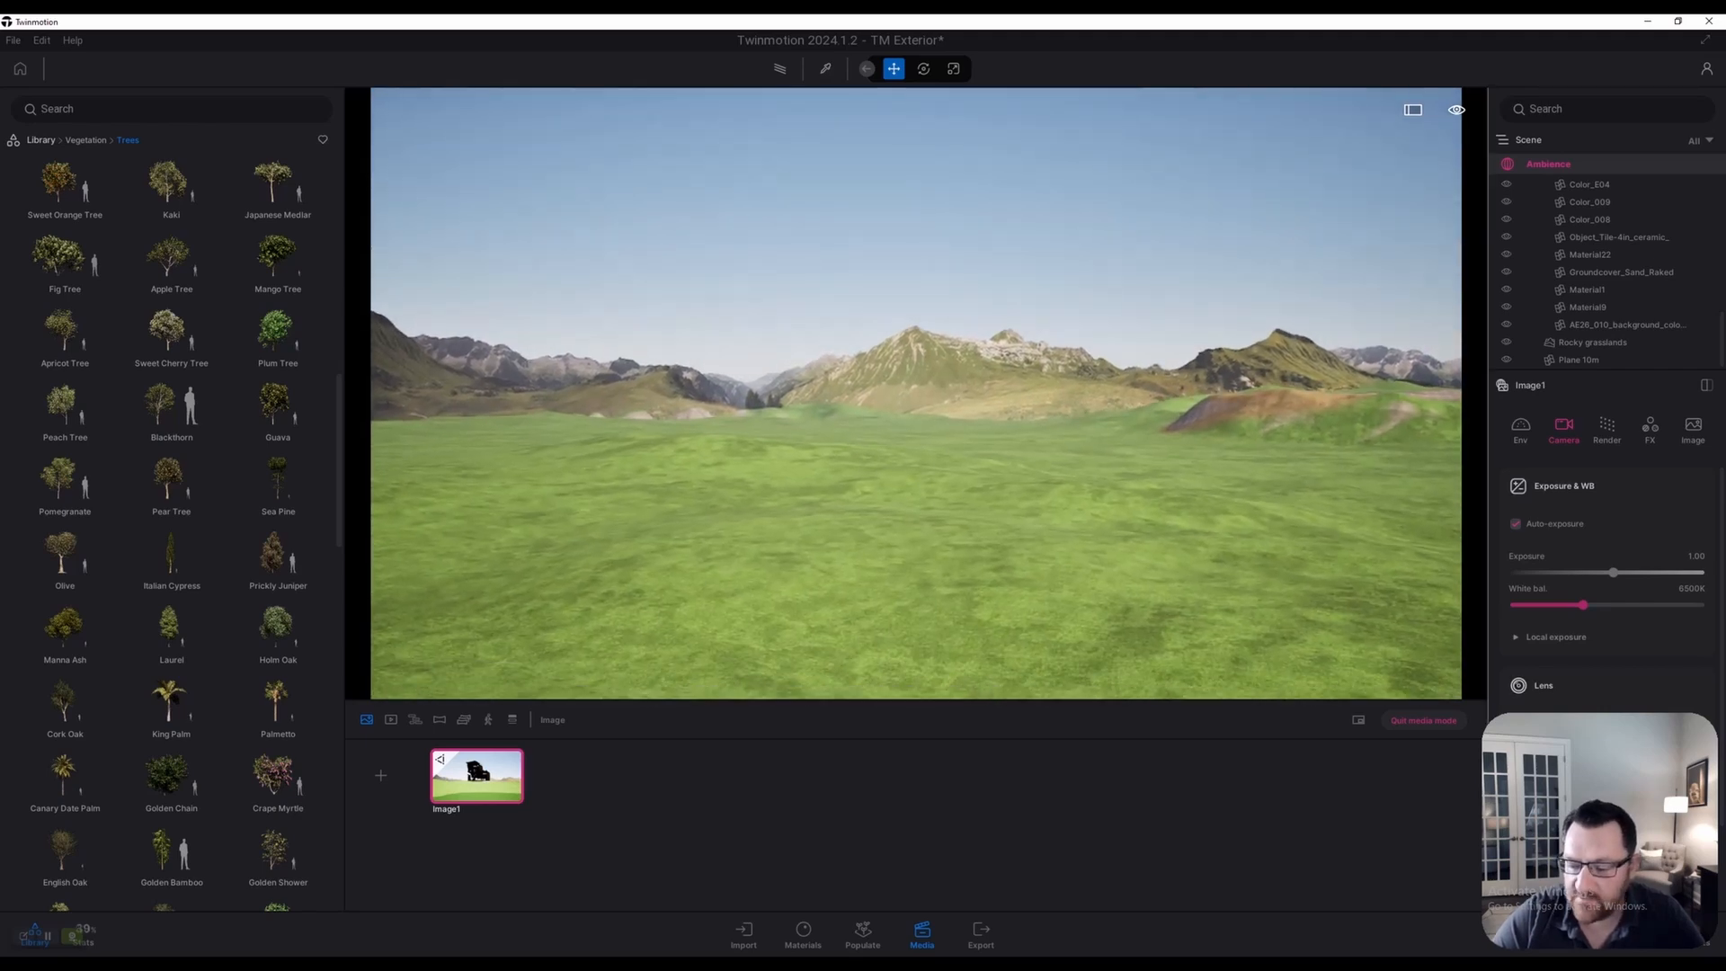
{"action": "left_click", "coordinate": [1423, 720]}
{"action": "key", "text": "w"}
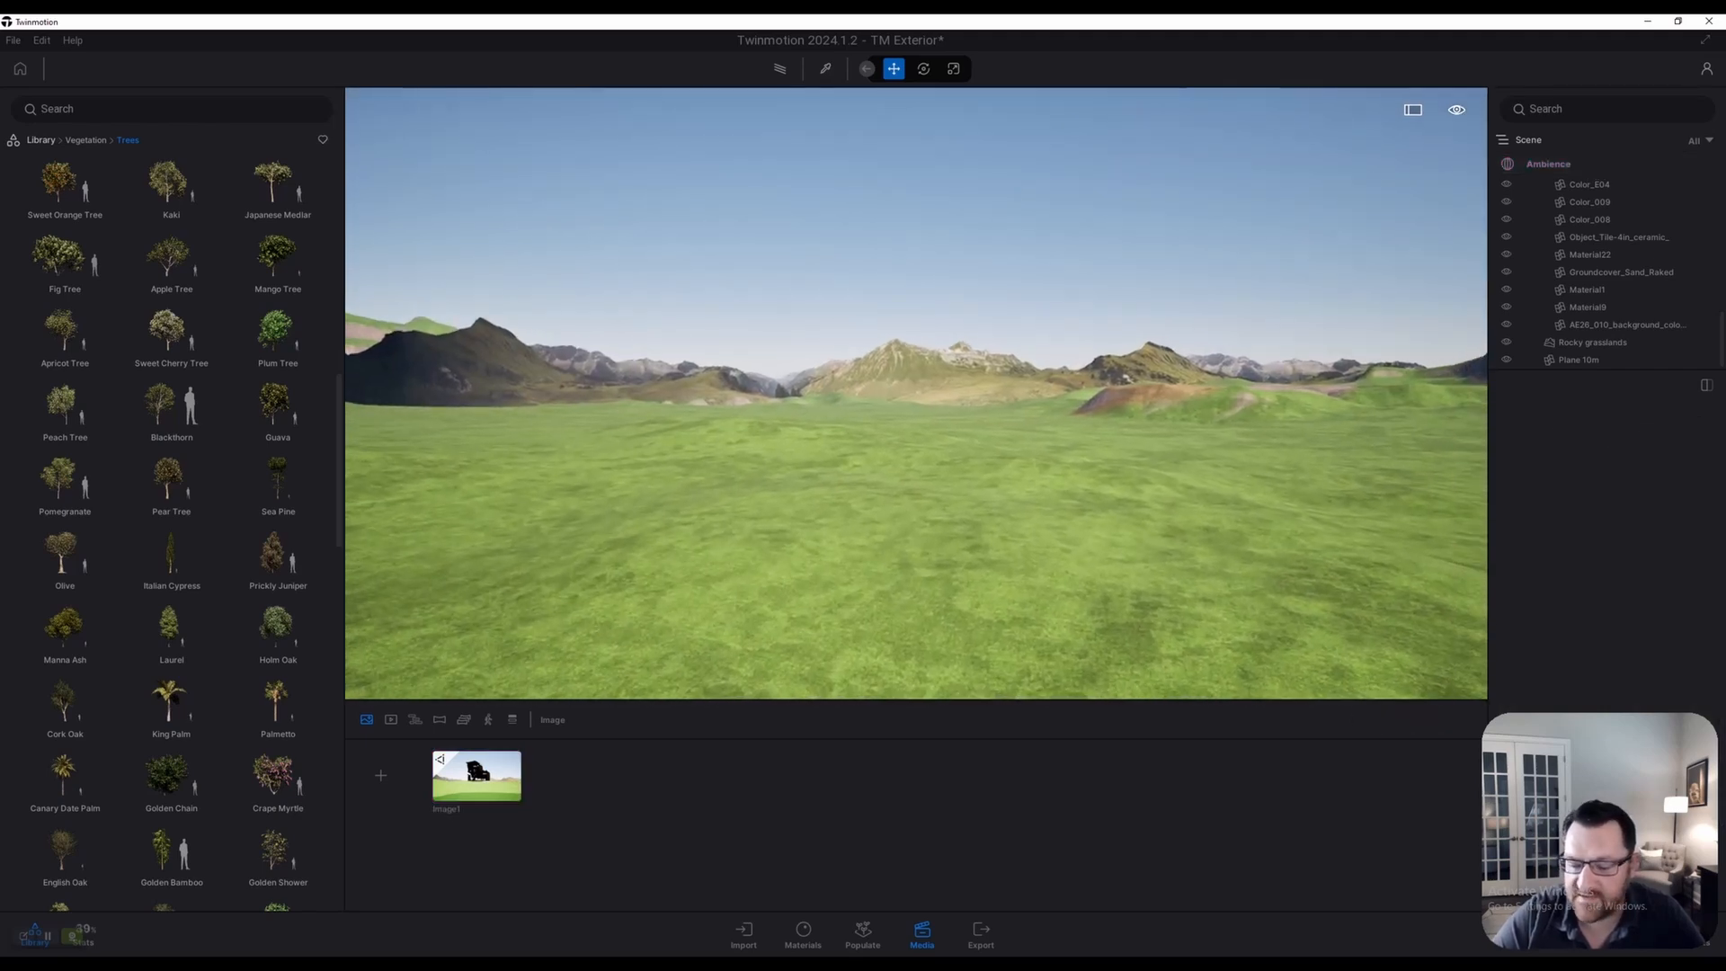
{"action": "left_click", "coordinate": [862, 935]}
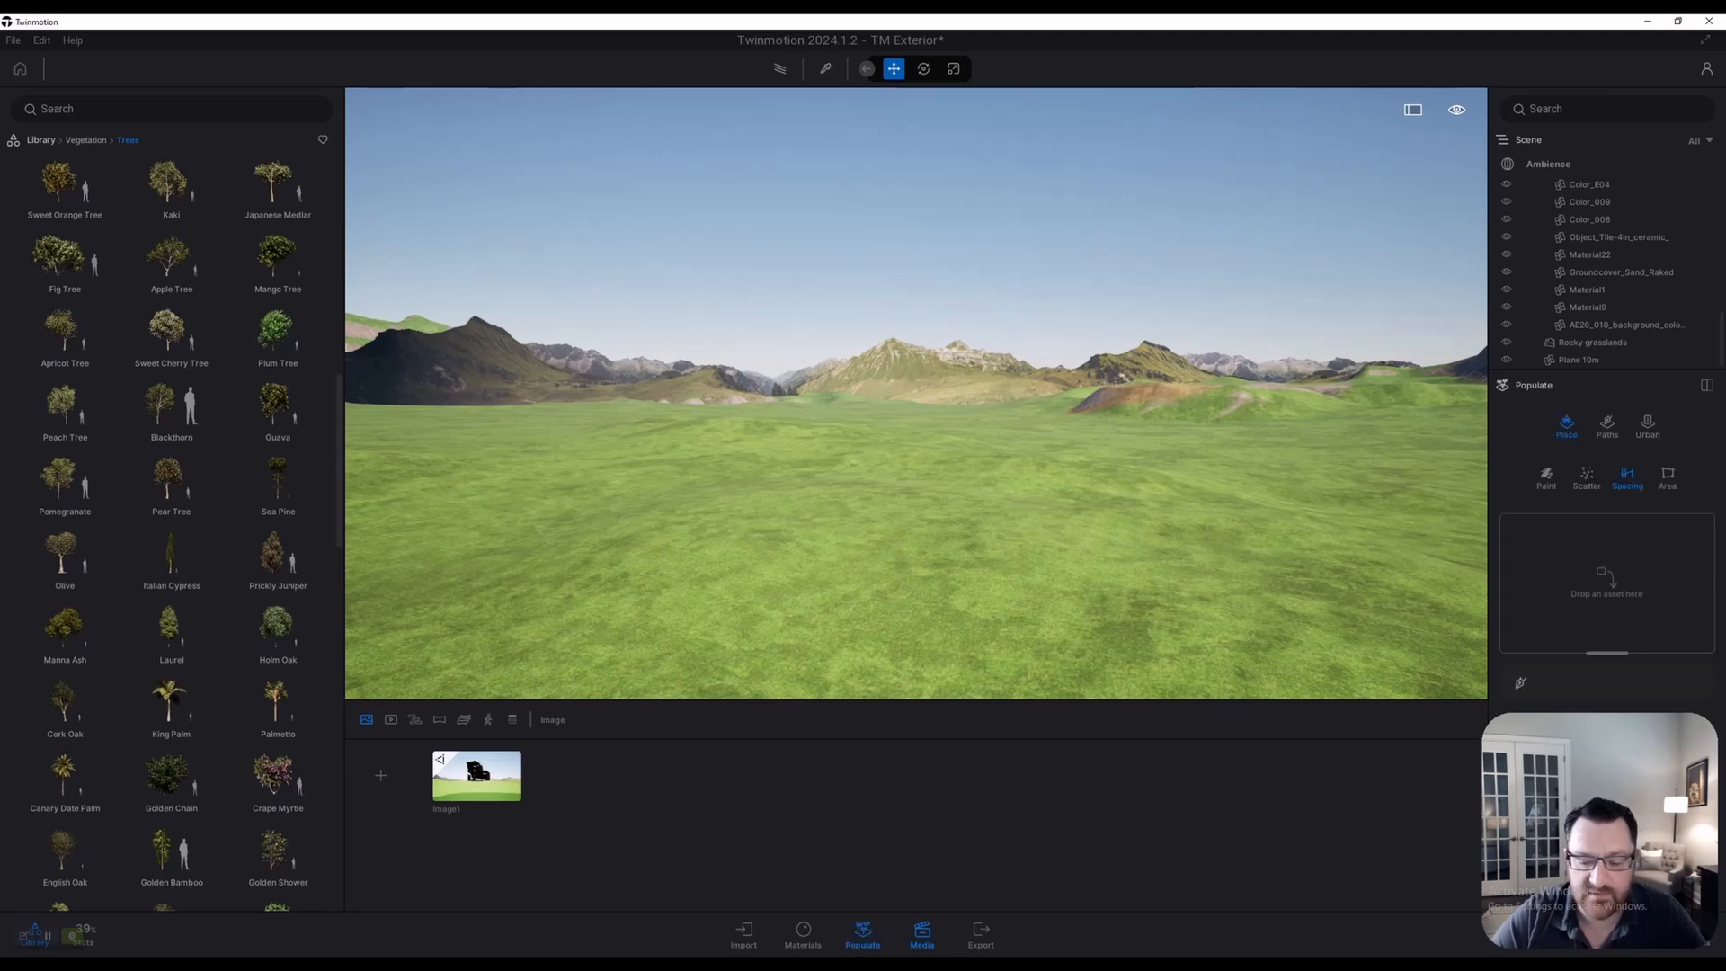
Load Japanese Medlar into the Paint tool and paint a few trees on the grass
{"action": "left_click", "coordinate": [922, 934]}
{"action": "key", "text": "w"}
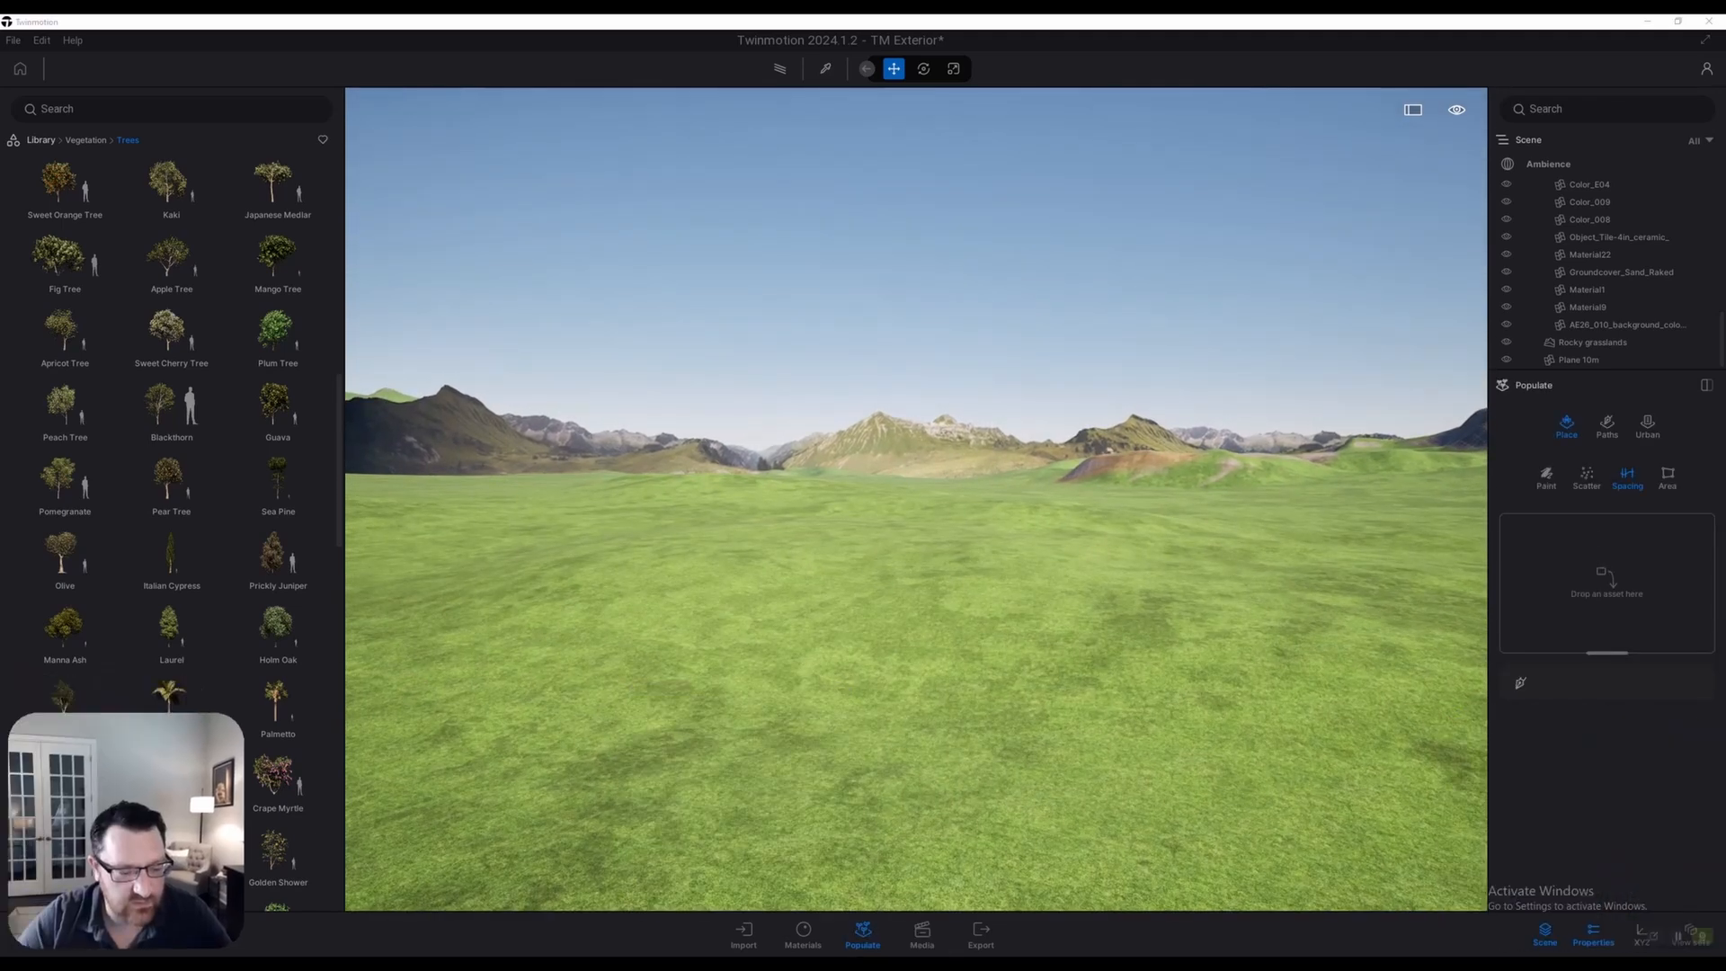
{"action": "key", "text": "w"}
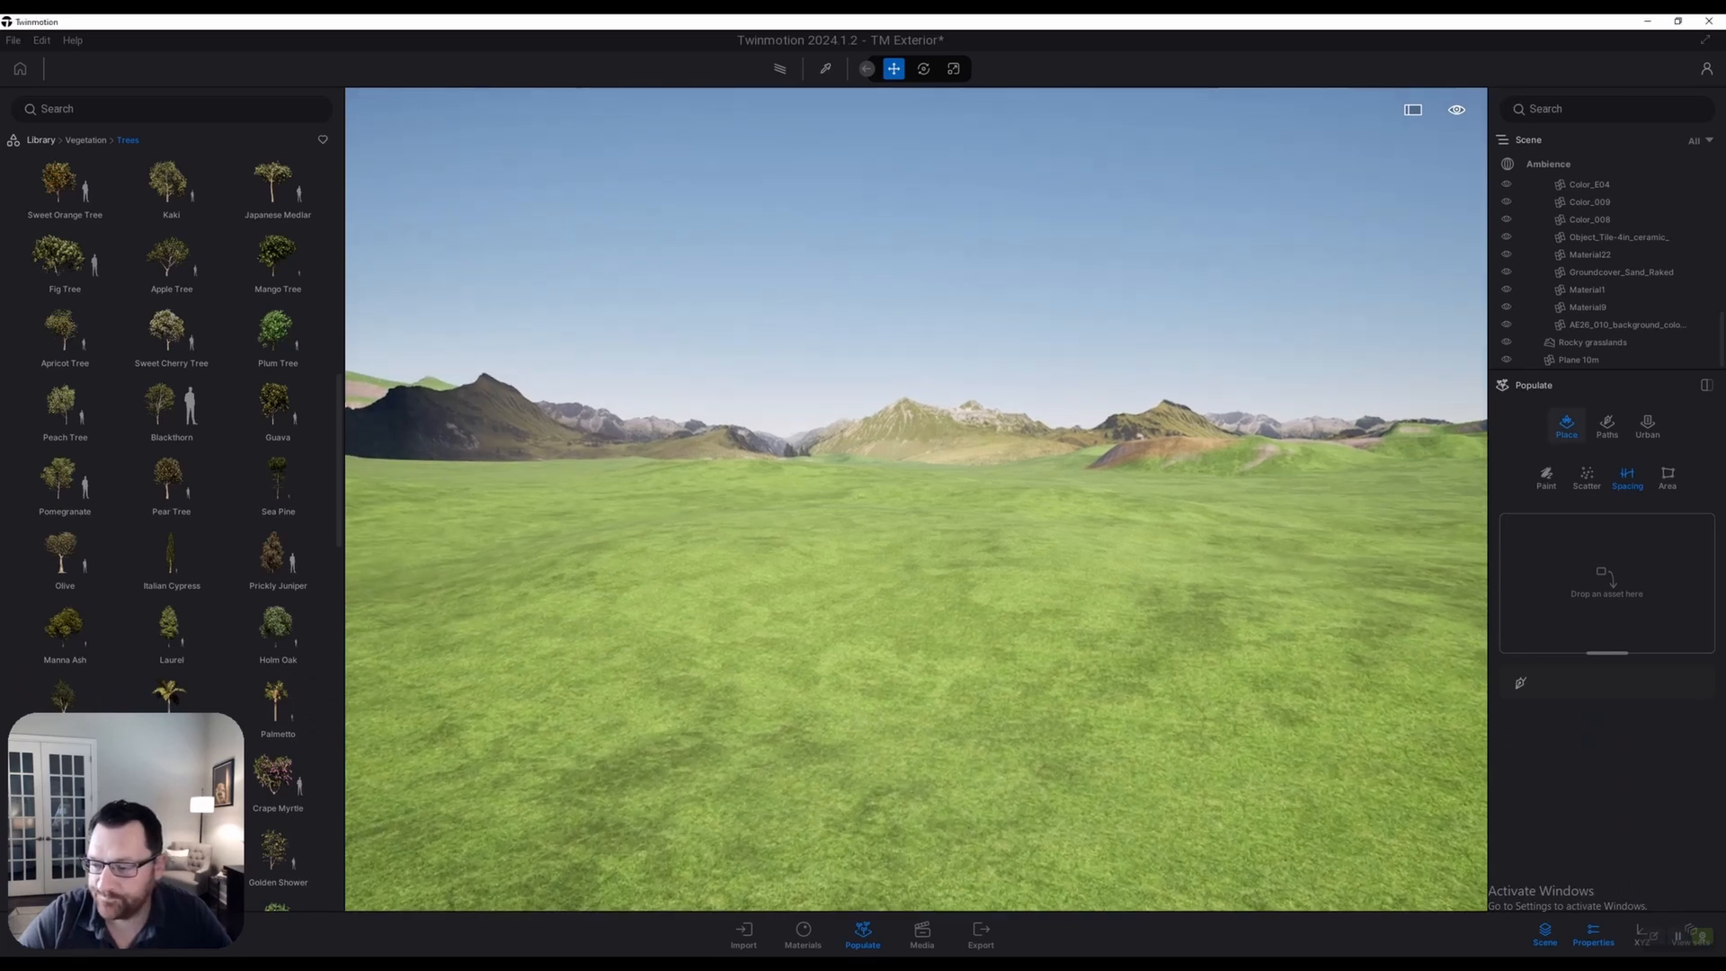
{"action": "left_click", "coordinate": [1521, 682]}
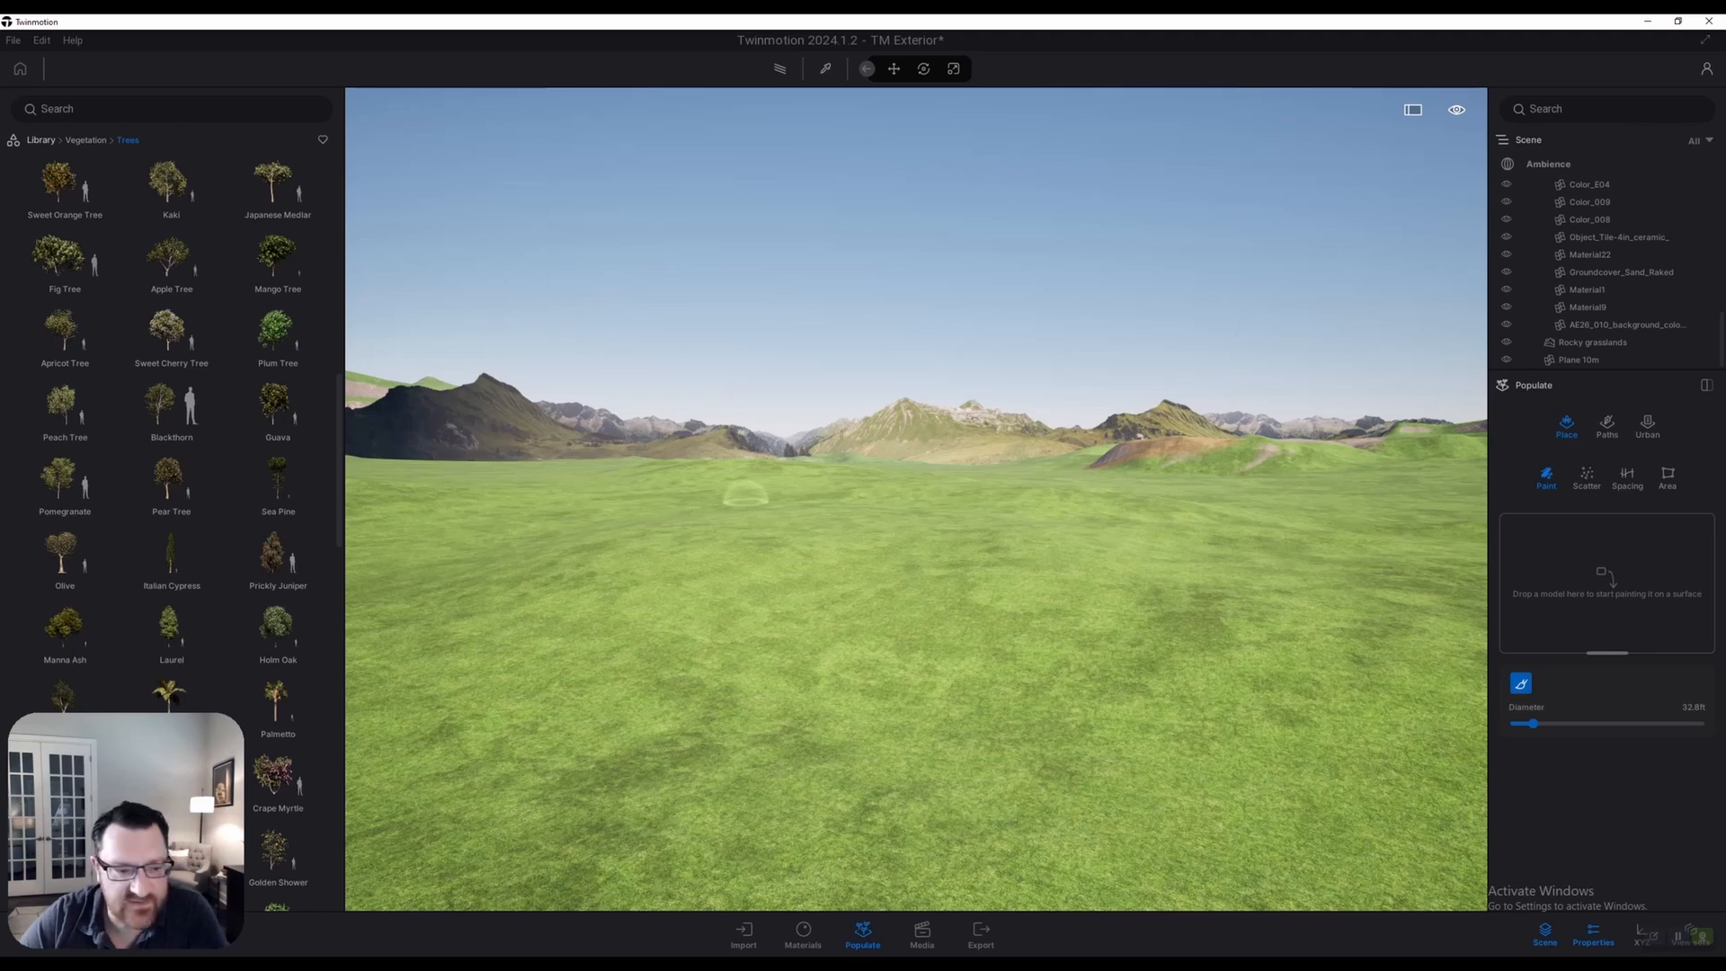
{"action": "mouse_move", "coordinate": [277, 186]}
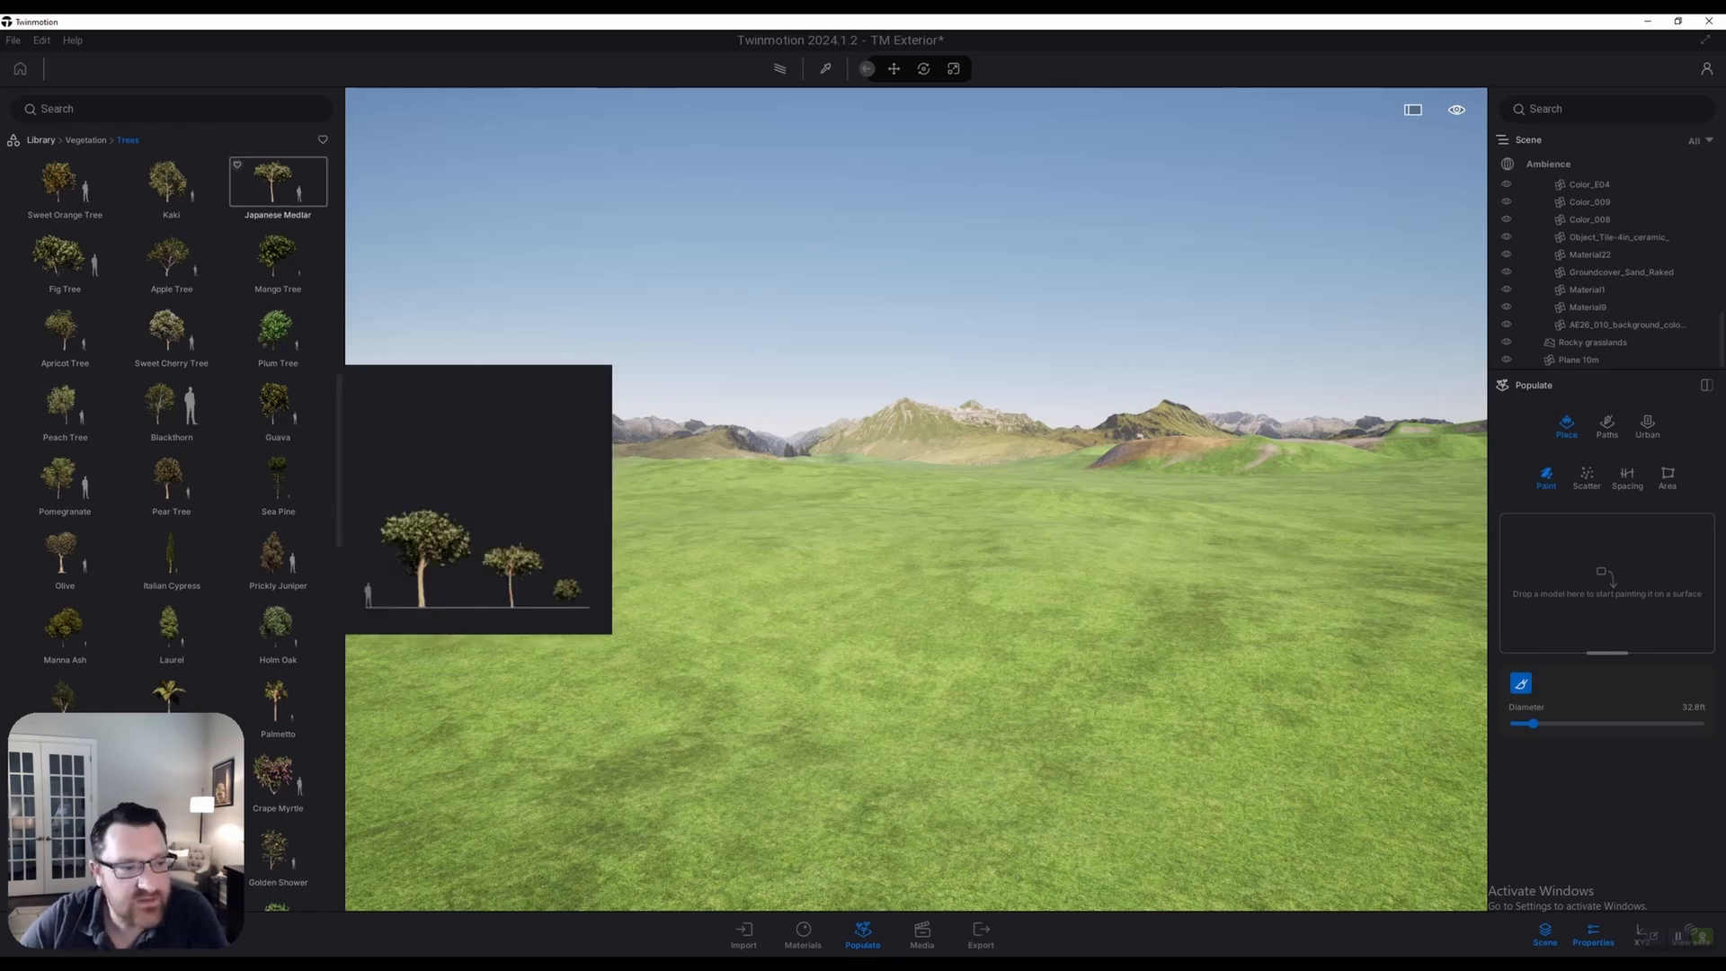
{"action": "mouse_move", "coordinate": [278, 186]}
{"action": "left_mouse_down"}
{"action": "mouse_move", "coordinate": [899, 387]}
{"action": "mouse_move", "coordinate": [1608, 583]}
{"action": "mouse_move", "coordinate": [1582, 575]}
{"action": "left_mouse_up"}
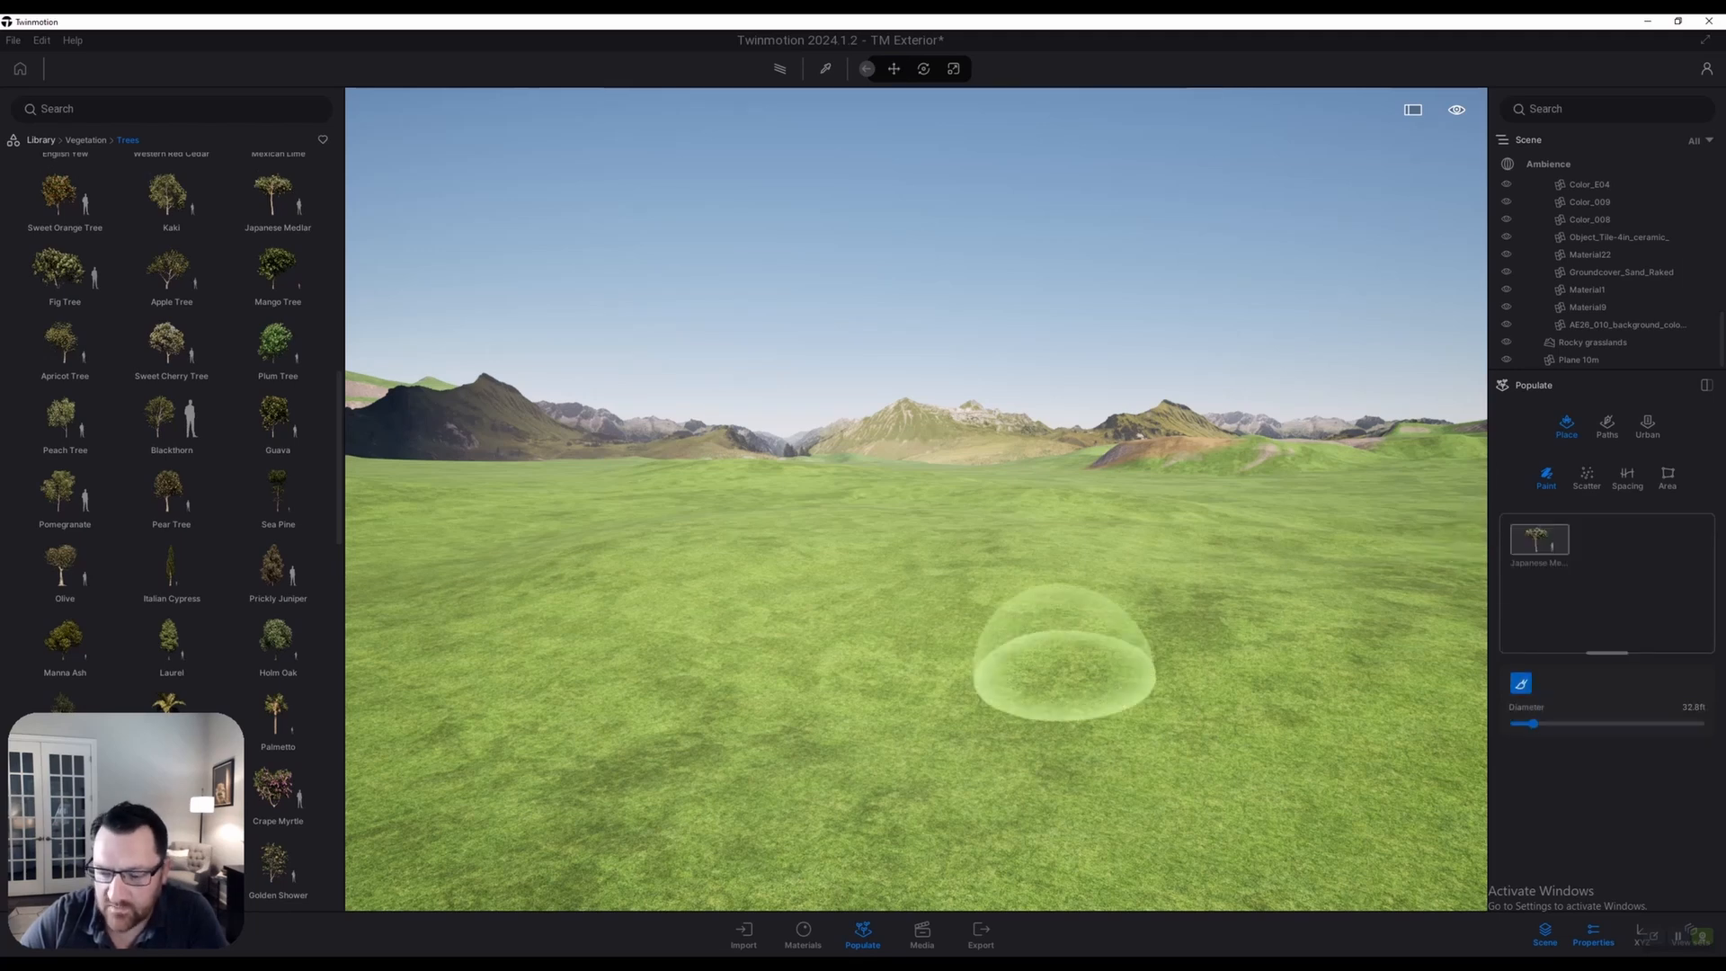
{"action": "mouse_move", "coordinate": [1063, 646]}
{"action": "left_mouse_down"}
{"action": "mouse_move", "coordinate": [847, 586]}
{"action": "mouse_move", "coordinate": [870, 681]}
{"action": "mouse_move", "coordinate": [1040, 720]}
{"action": "mouse_move", "coordinate": [963, 605]}
{"action": "mouse_move", "coordinate": [1010, 647]}
{"action": "left_mouse_up"}
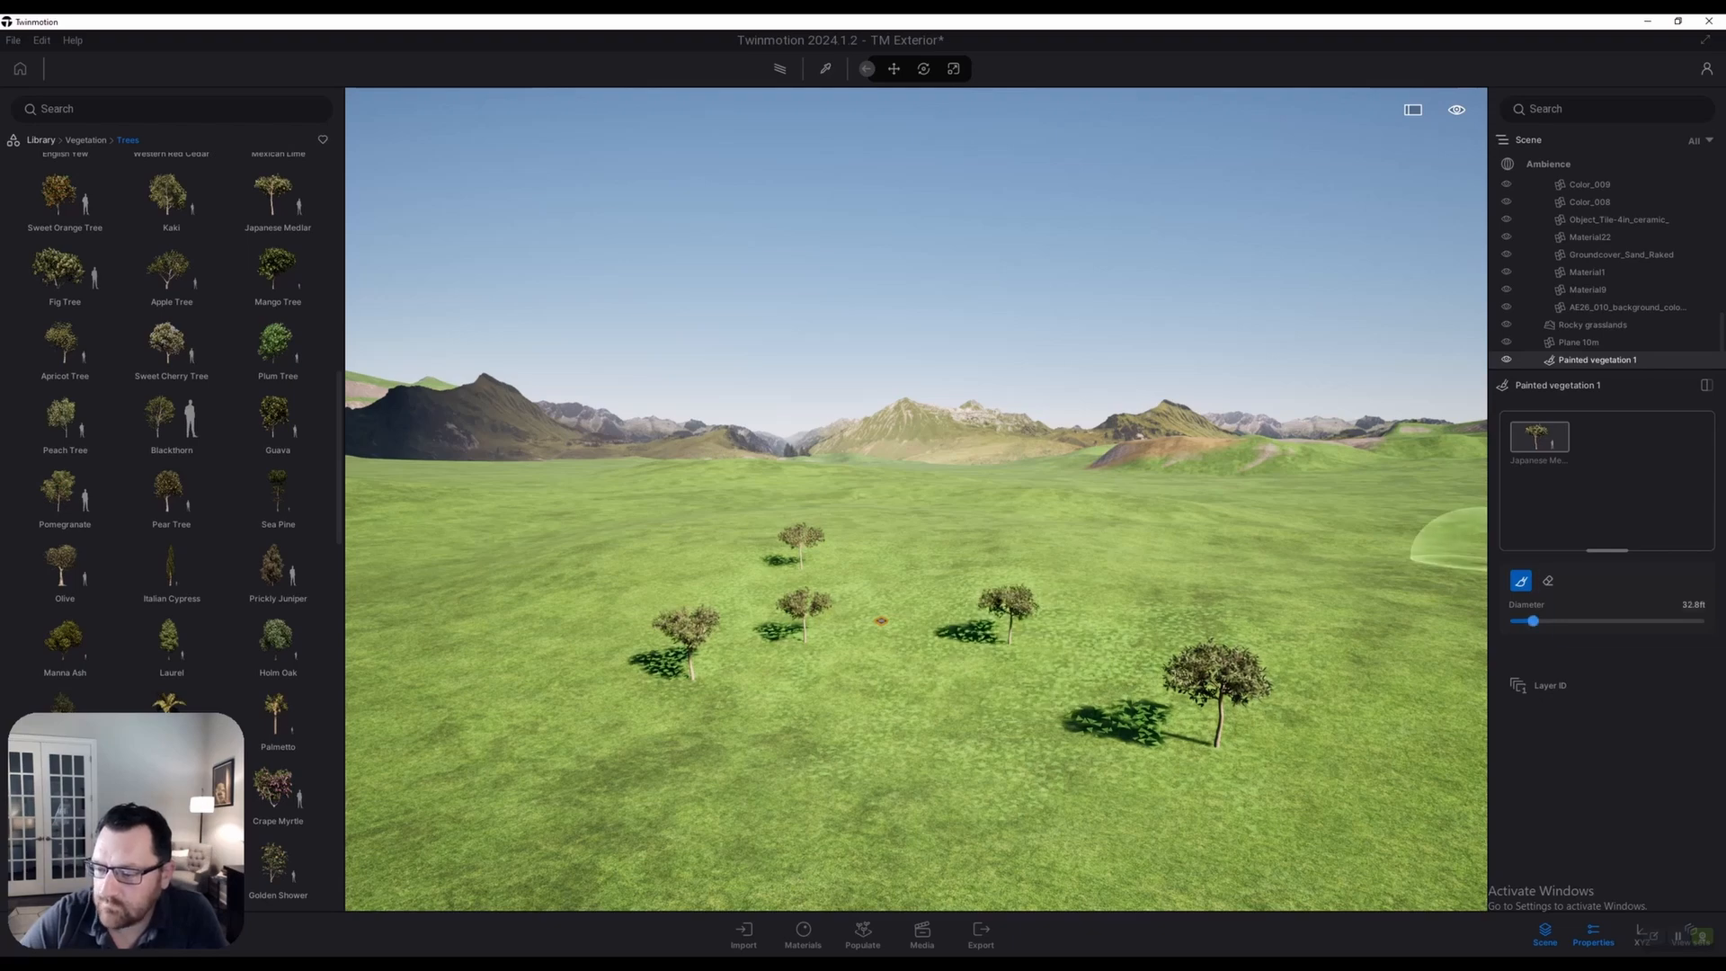
Enlarge the brush diameter to 154.5ft and paint many more Japanese Medlar trees across the field
{"action": "left_click_drag", "start_coordinate": [1533, 621], "coordinate": [1602, 621]}
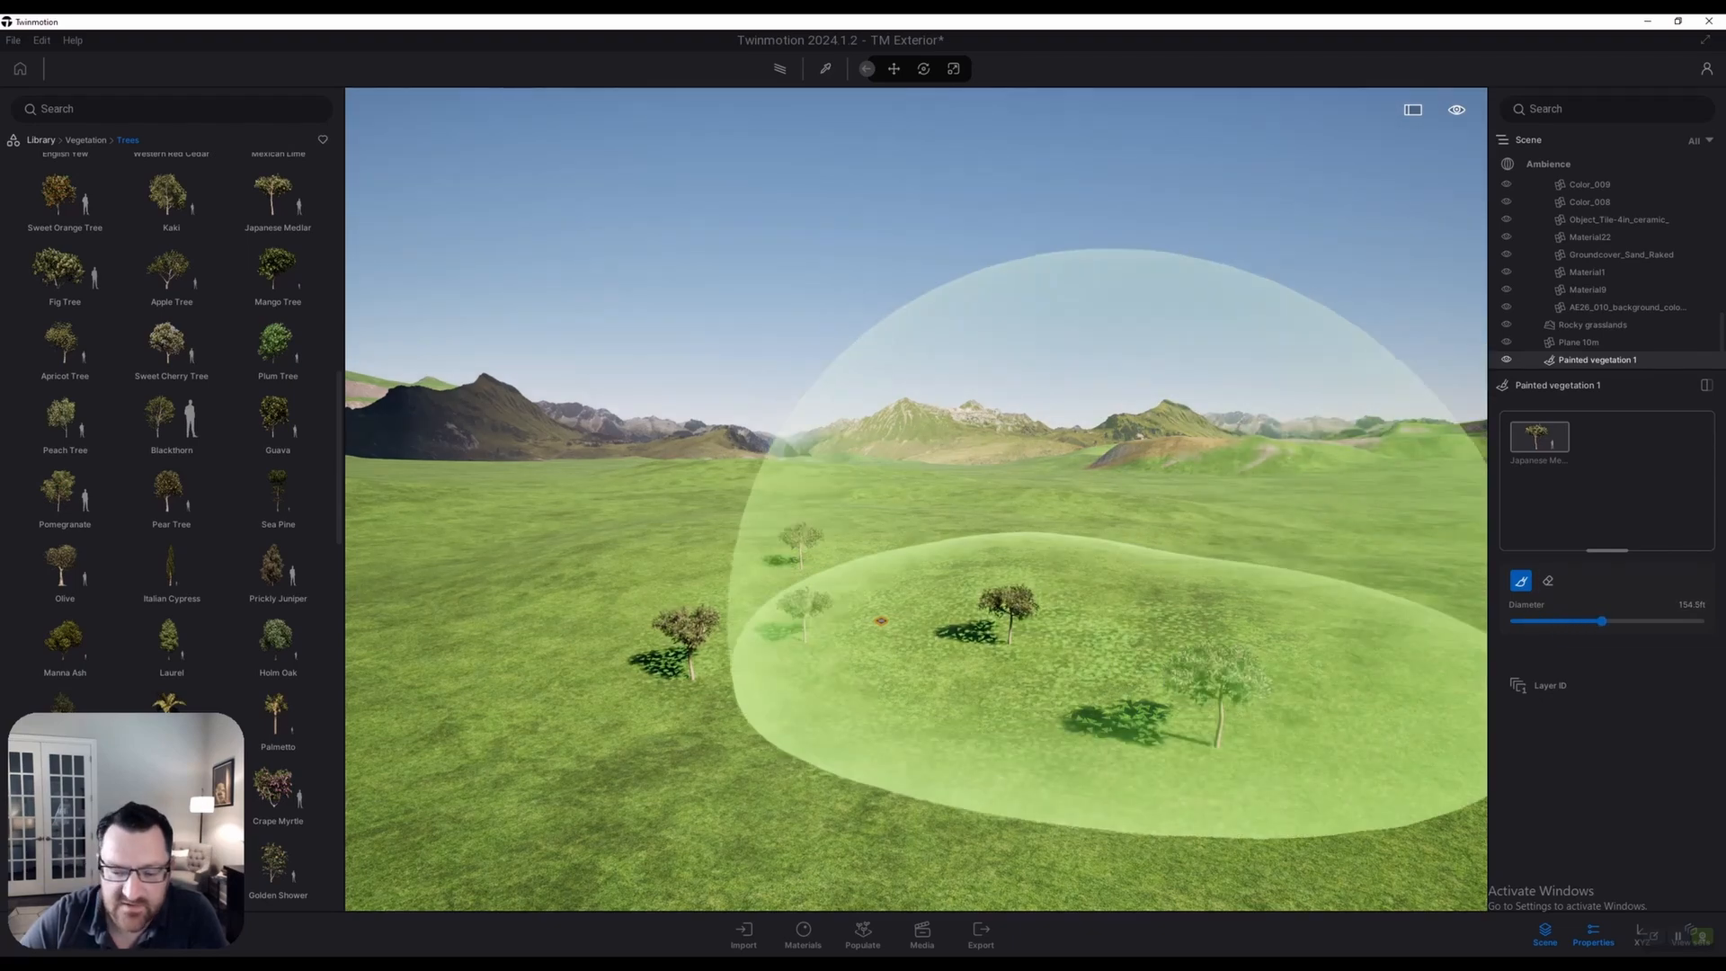
{"action": "left_click_drag", "start_coordinate": [1134, 604], "coordinate": [1019, 603]}
{"action": "scroll", "coordinate": [1052, 643], "scroll_direction": "up", "scroll_amount": 4}
{"action": "mouse_move", "coordinate": [872, 656]}
{"action": "left_mouse_down"}
{"action": "mouse_move", "coordinate": [998, 647]}
{"action": "mouse_move", "coordinate": [881, 576]}
{"action": "mouse_move", "coordinate": [575, 657]}
{"action": "mouse_move", "coordinate": [978, 710]}
{"action": "left_mouse_up"}
{"action": "scroll", "coordinate": [998, 666], "scroll_direction": "down", "scroll_amount": 5}
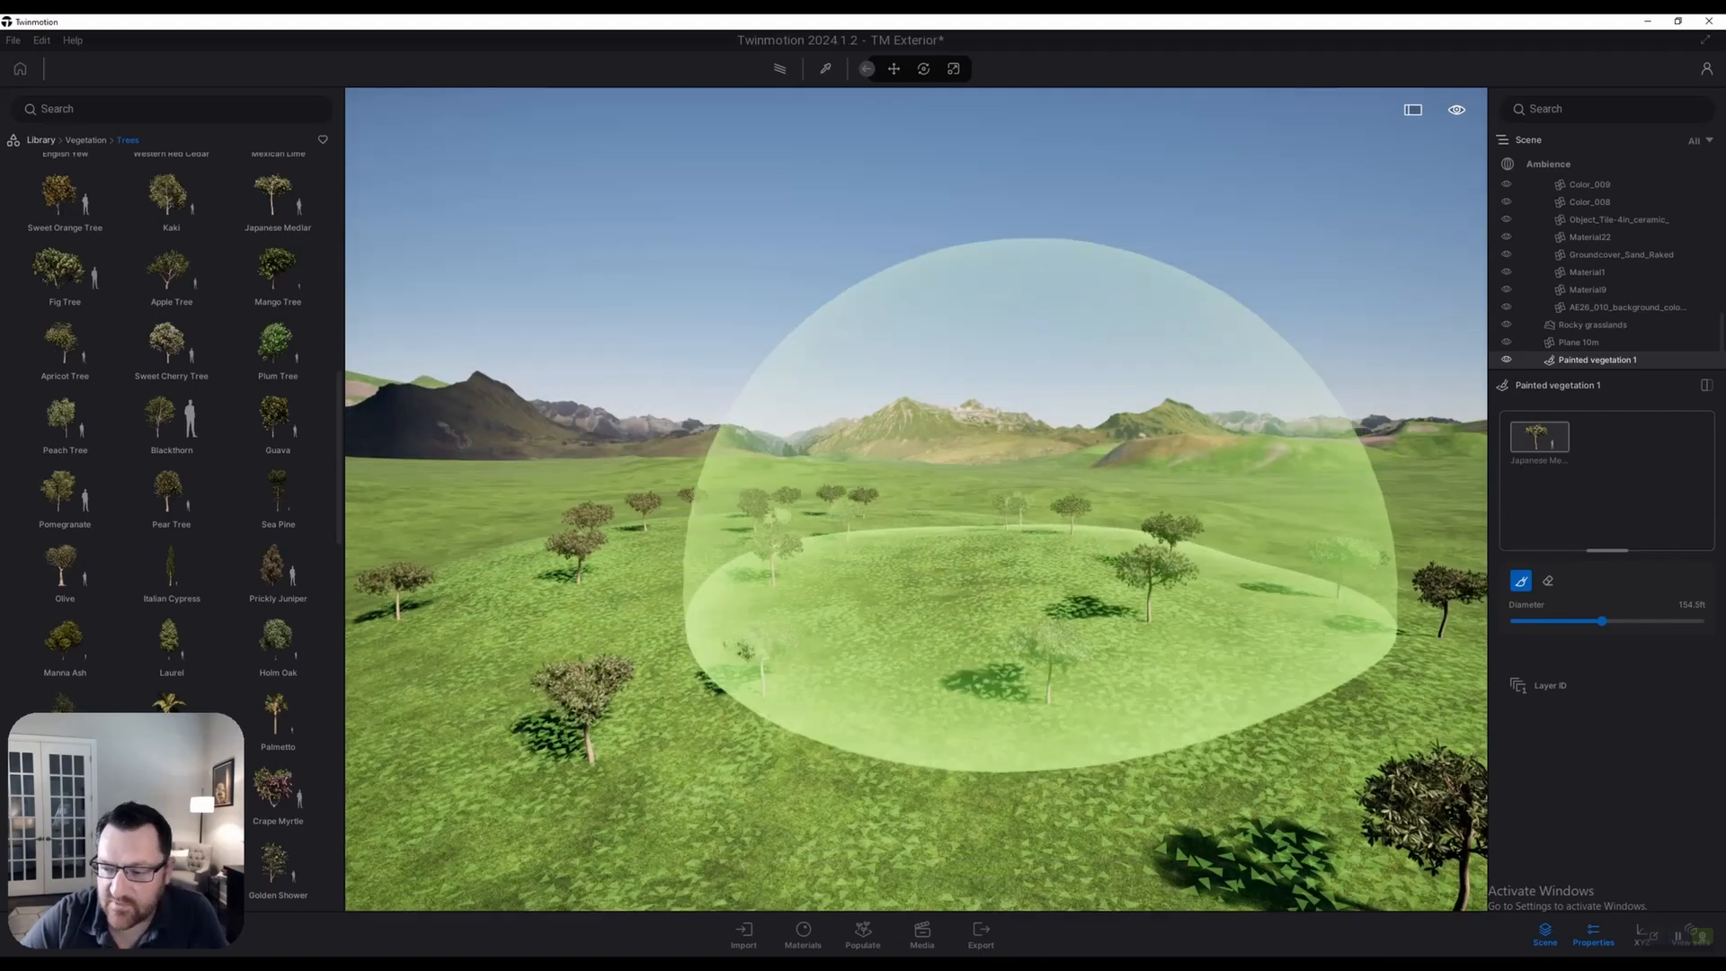
Erase all the painted trees with the Eraser and stop painting
{"action": "left_click", "coordinate": [1548, 580]}
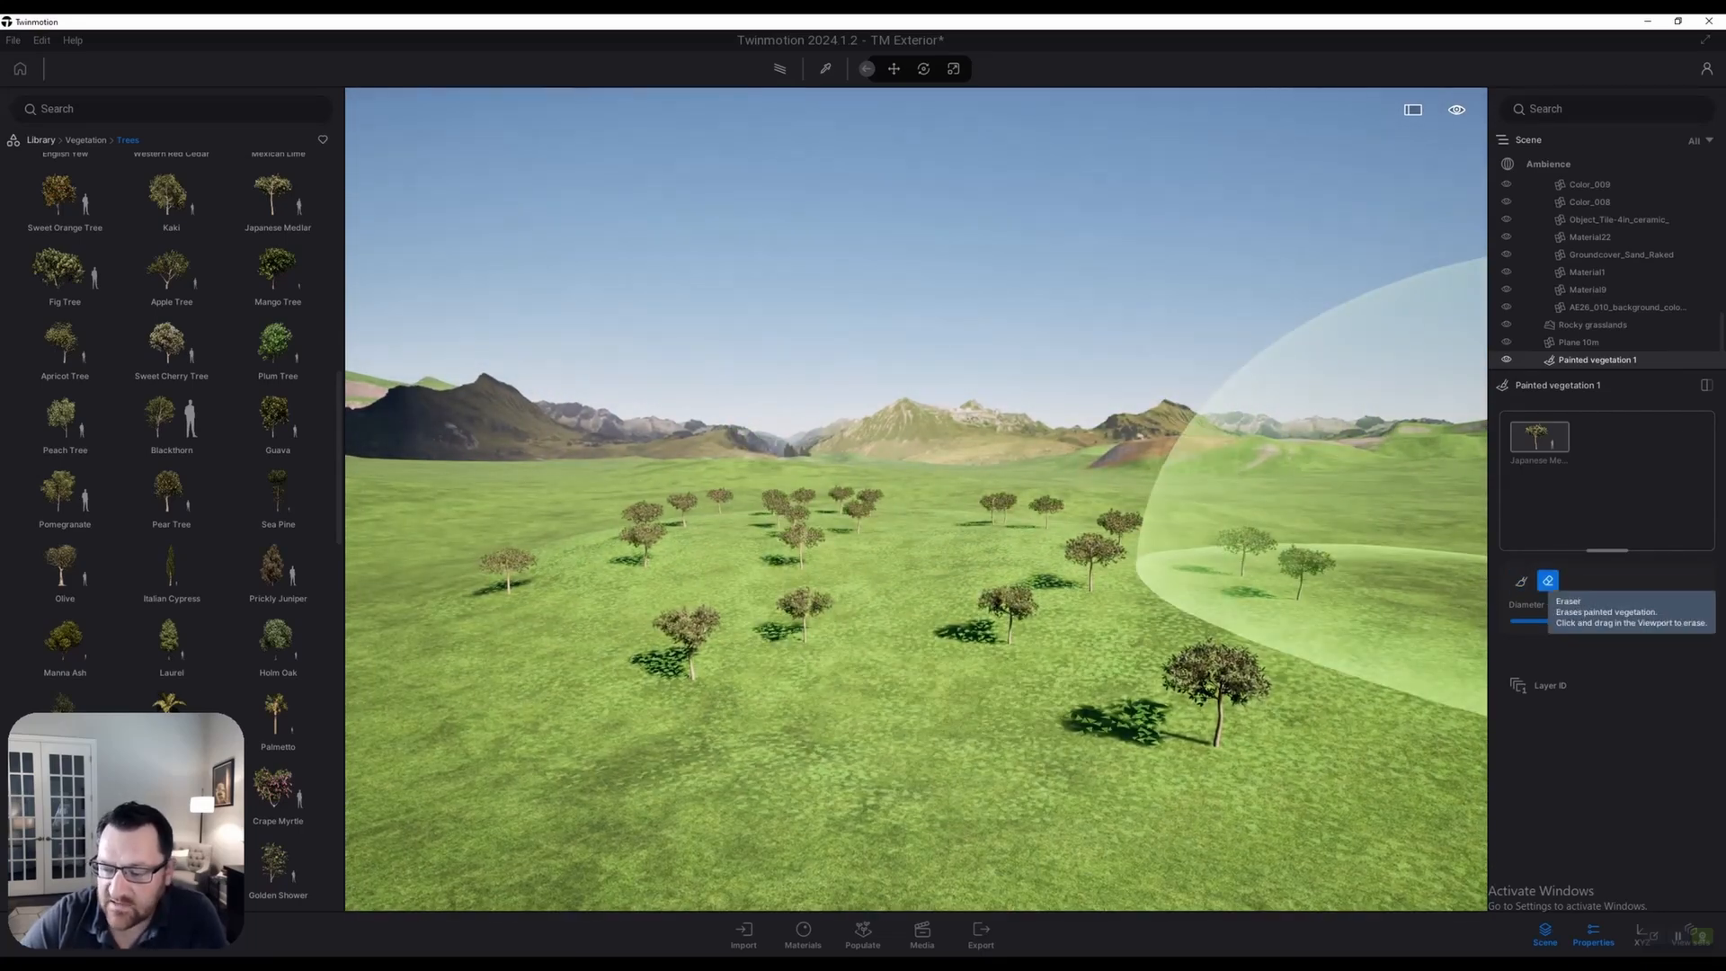
{"action": "mouse_move", "coordinate": [1330, 629]}
{"action": "left_mouse_down"}
{"action": "mouse_move", "coordinate": [1002, 540]}
{"action": "mouse_move", "coordinate": [710, 683]}
{"action": "left_mouse_up"}
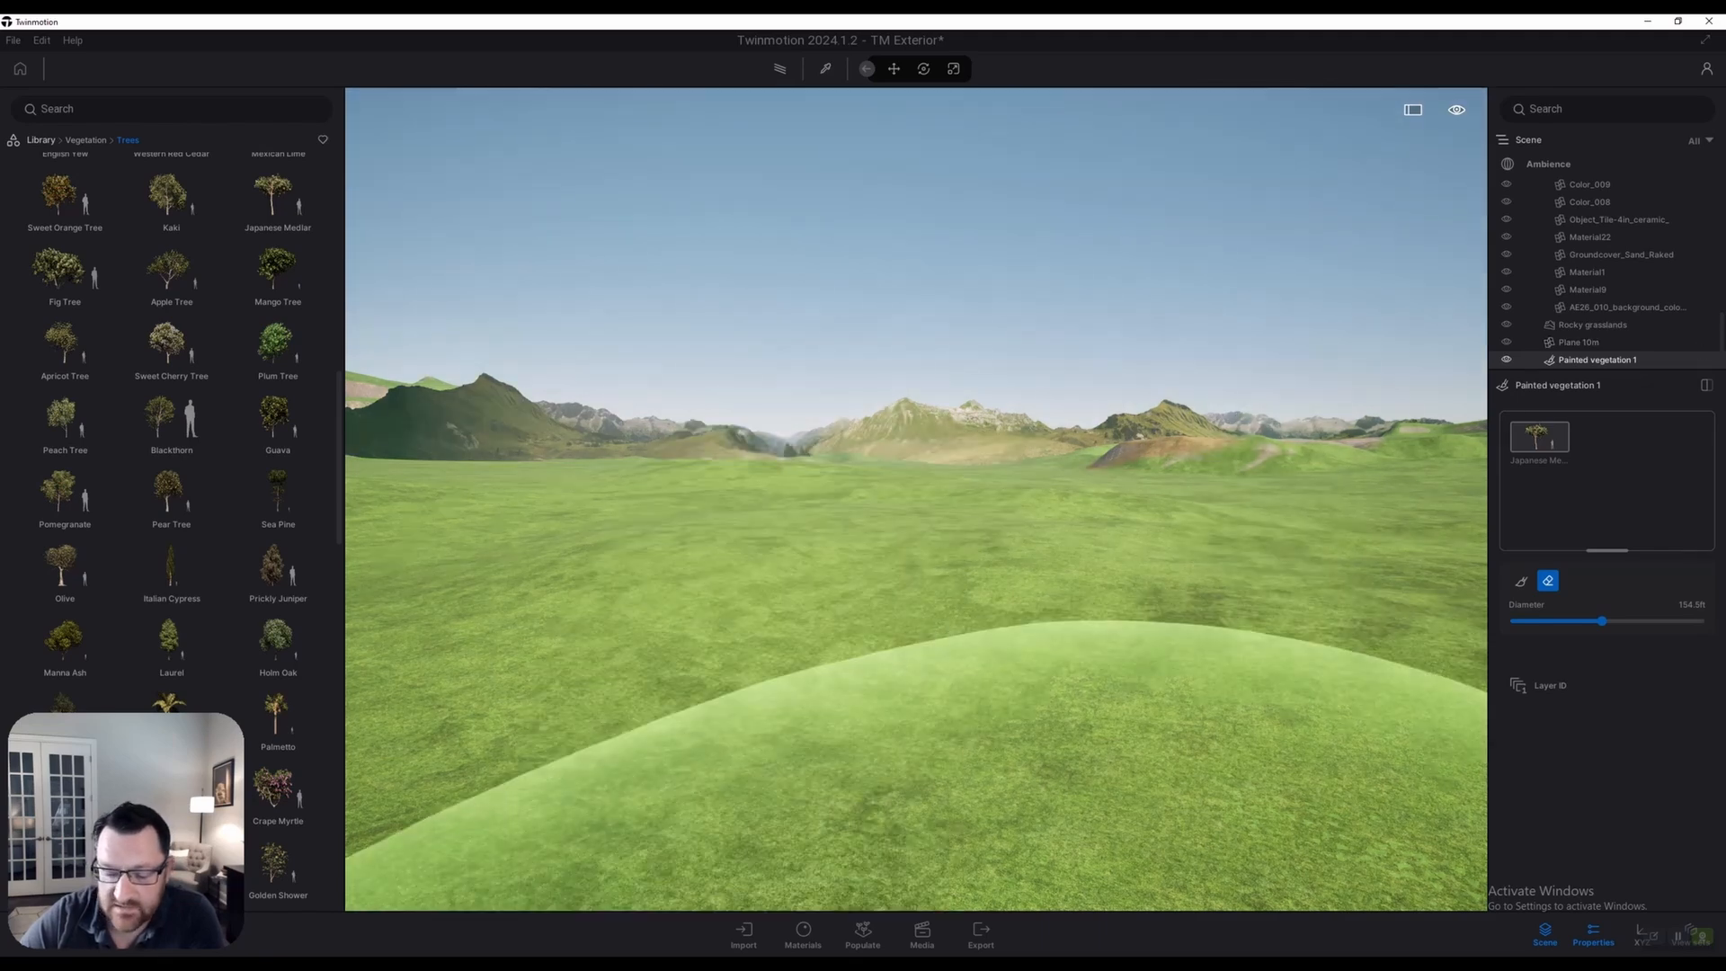
{"action": "left_click", "coordinate": [1706, 385]}
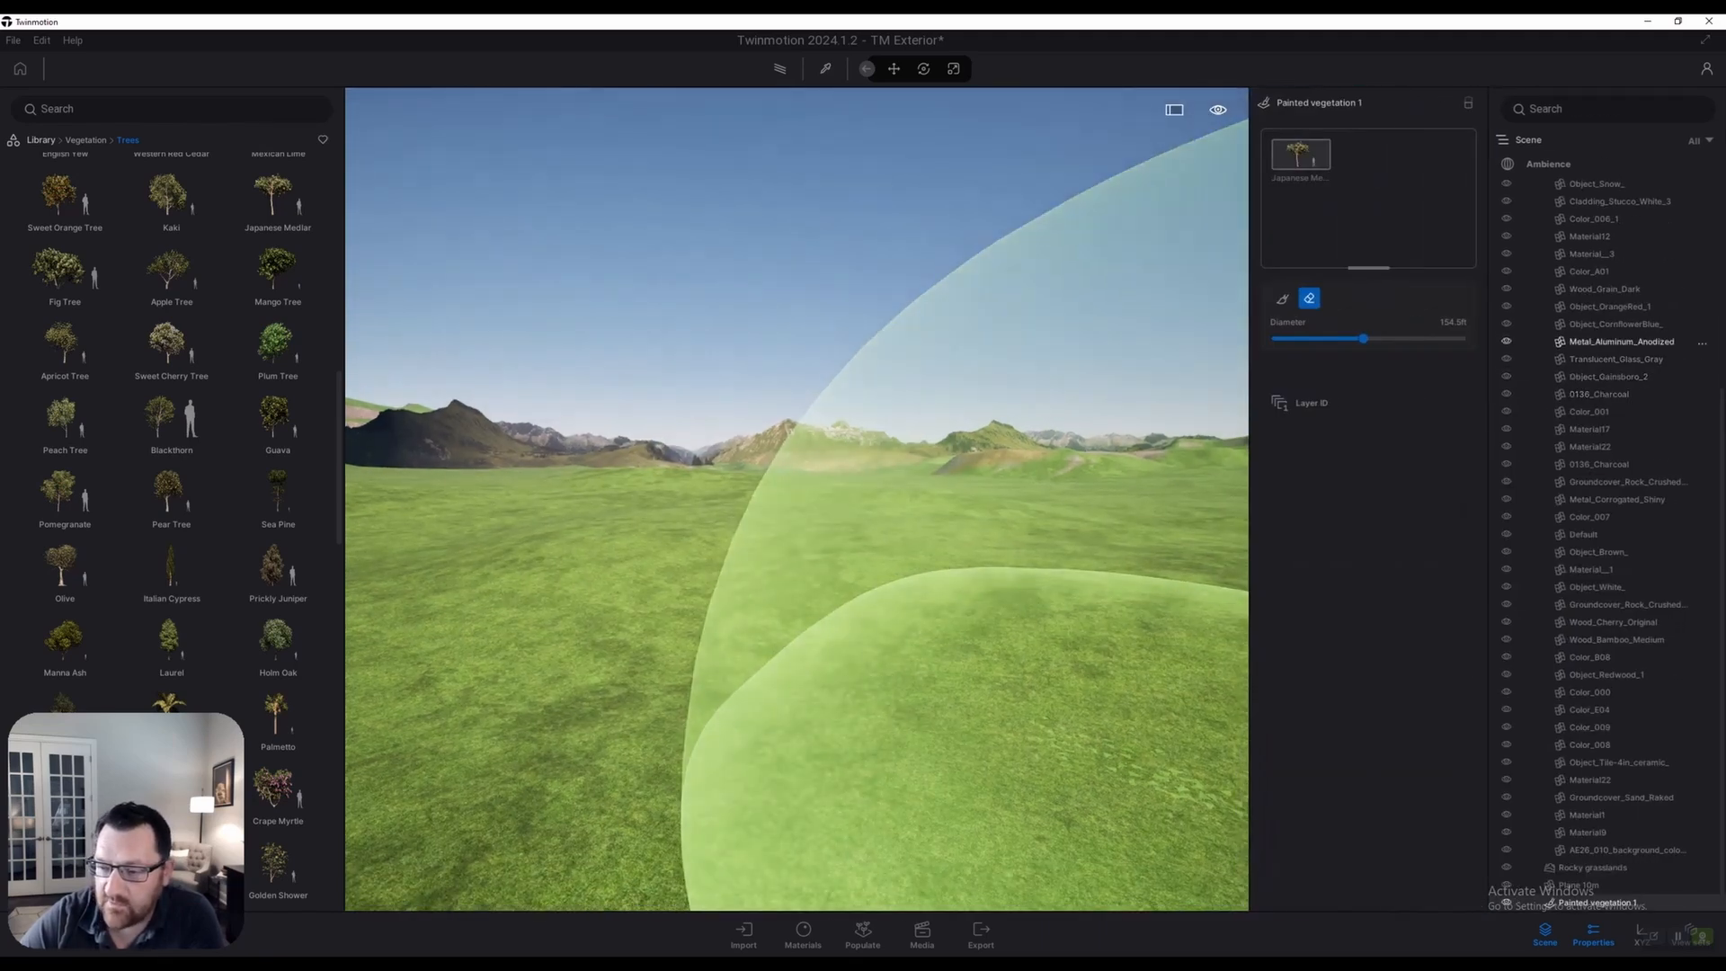
{"action": "left_click", "coordinate": [863, 935]}
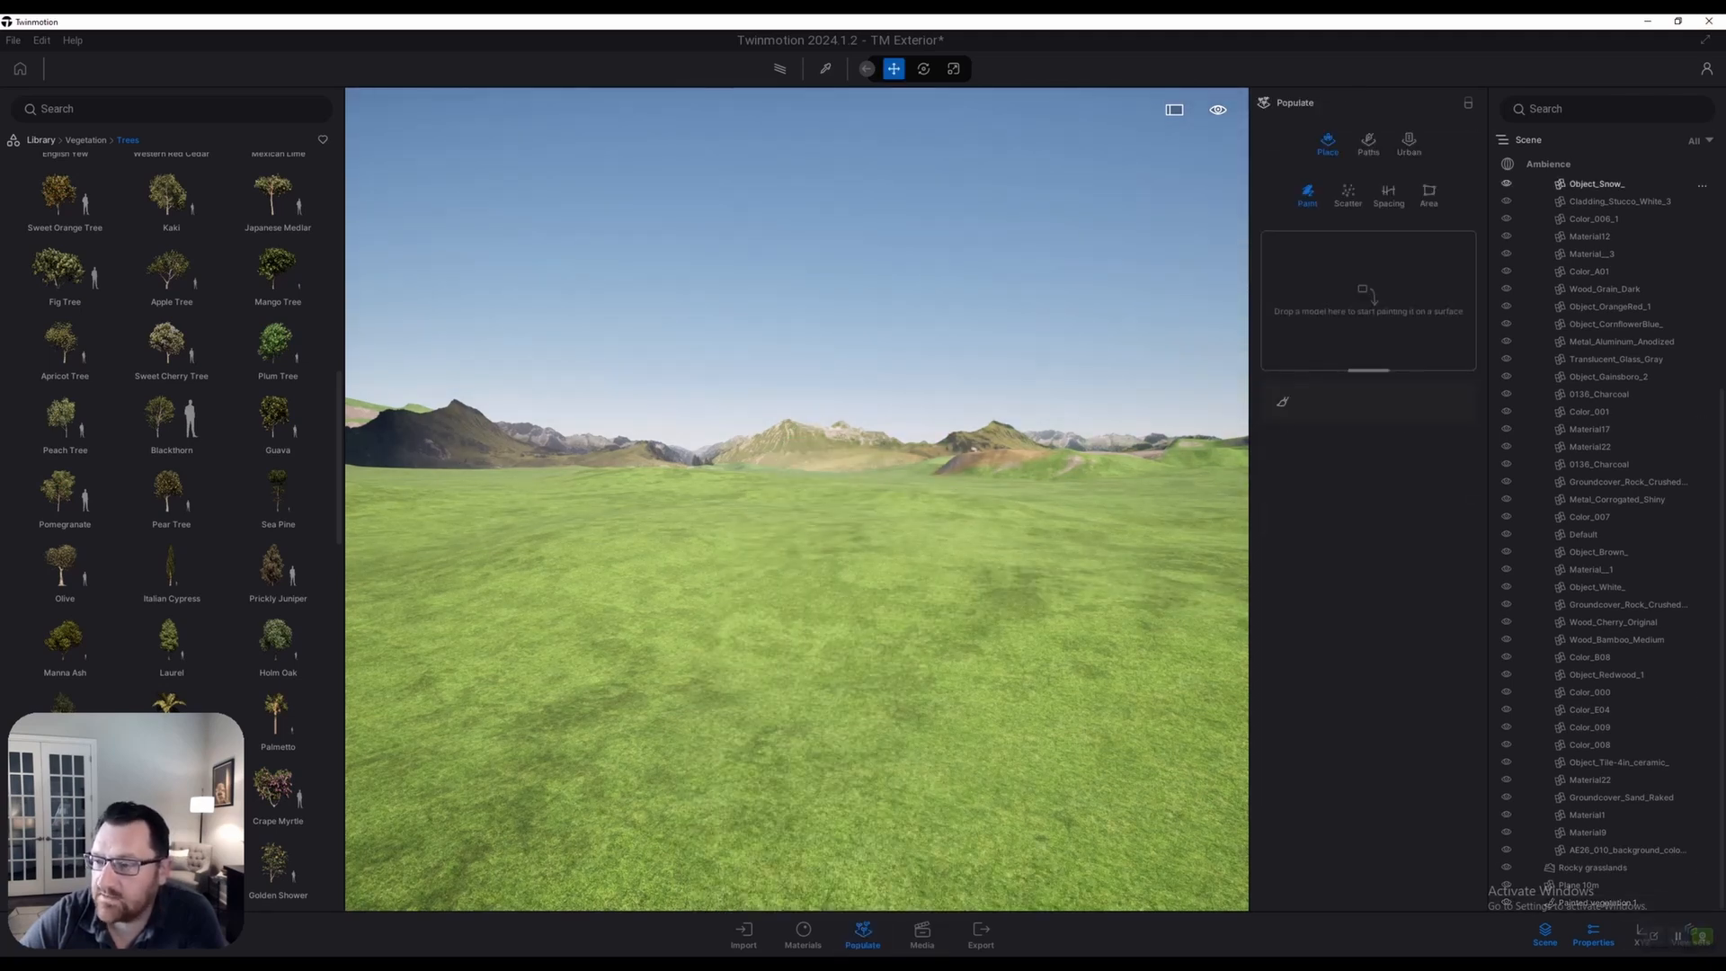
Scatter Kaki and Japanese Medlar trees across the grassland
{"action": "left_click", "coordinate": [1468, 103]}
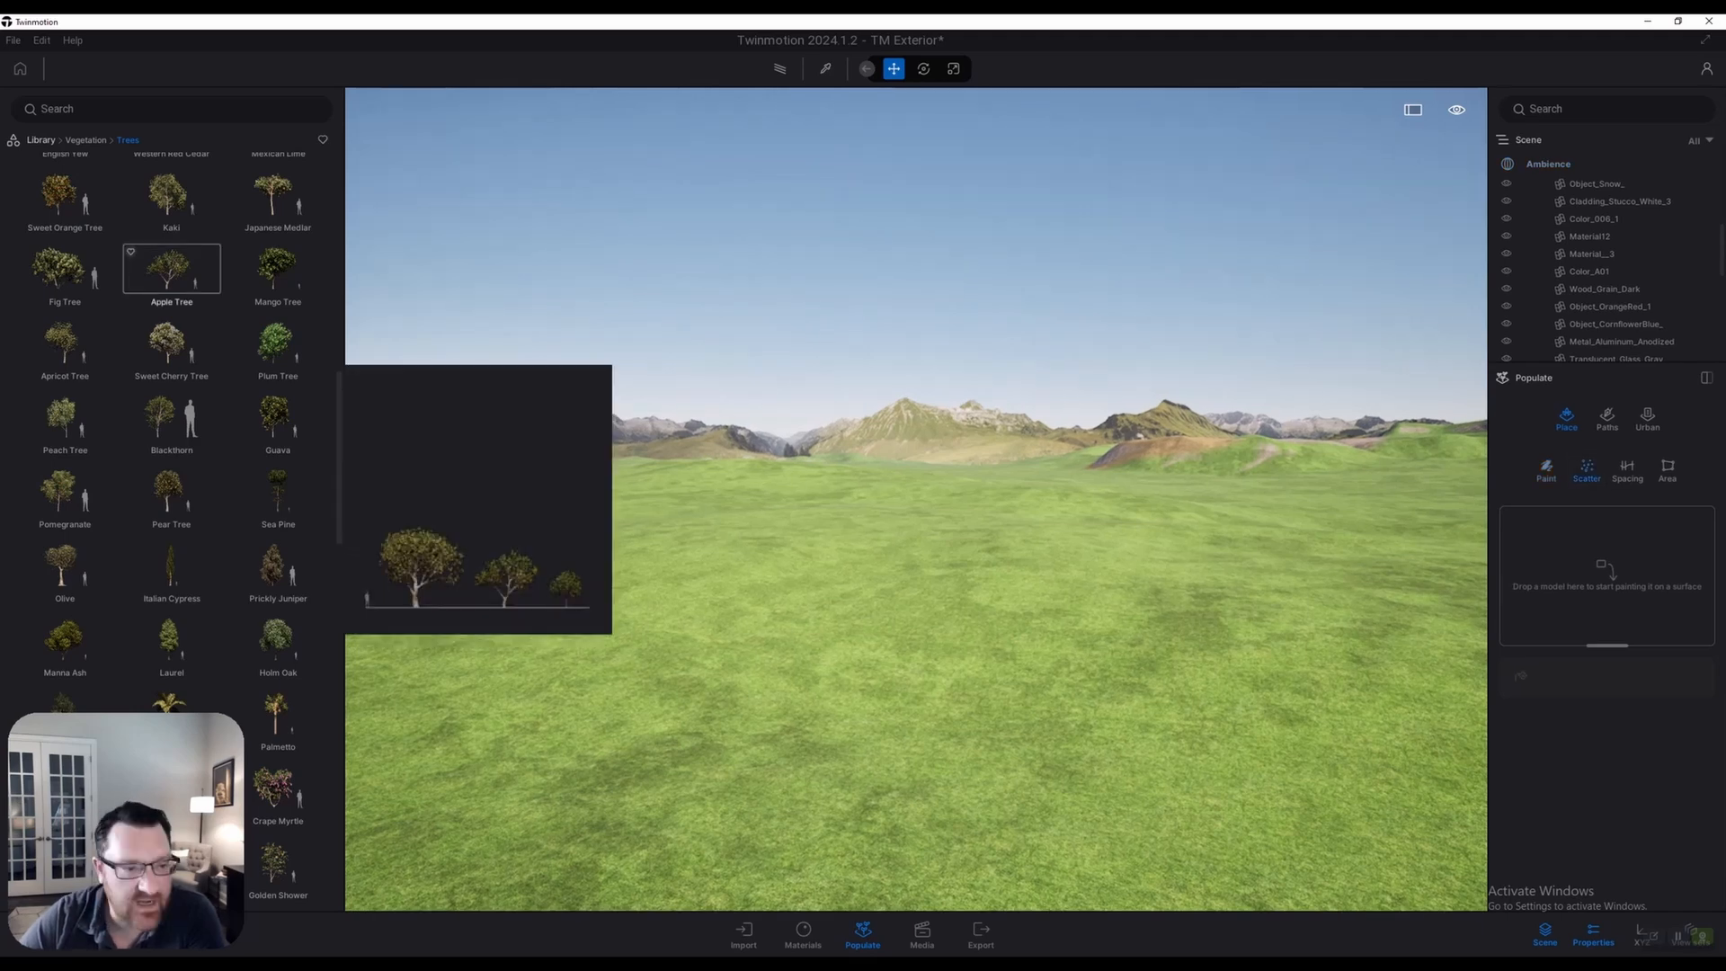
{"action": "left_click_drag", "start_coordinate": [171, 194], "coordinate": [1622, 577]}
{"action": "left_click_drag", "start_coordinate": [277, 212], "coordinate": [1602, 540]}
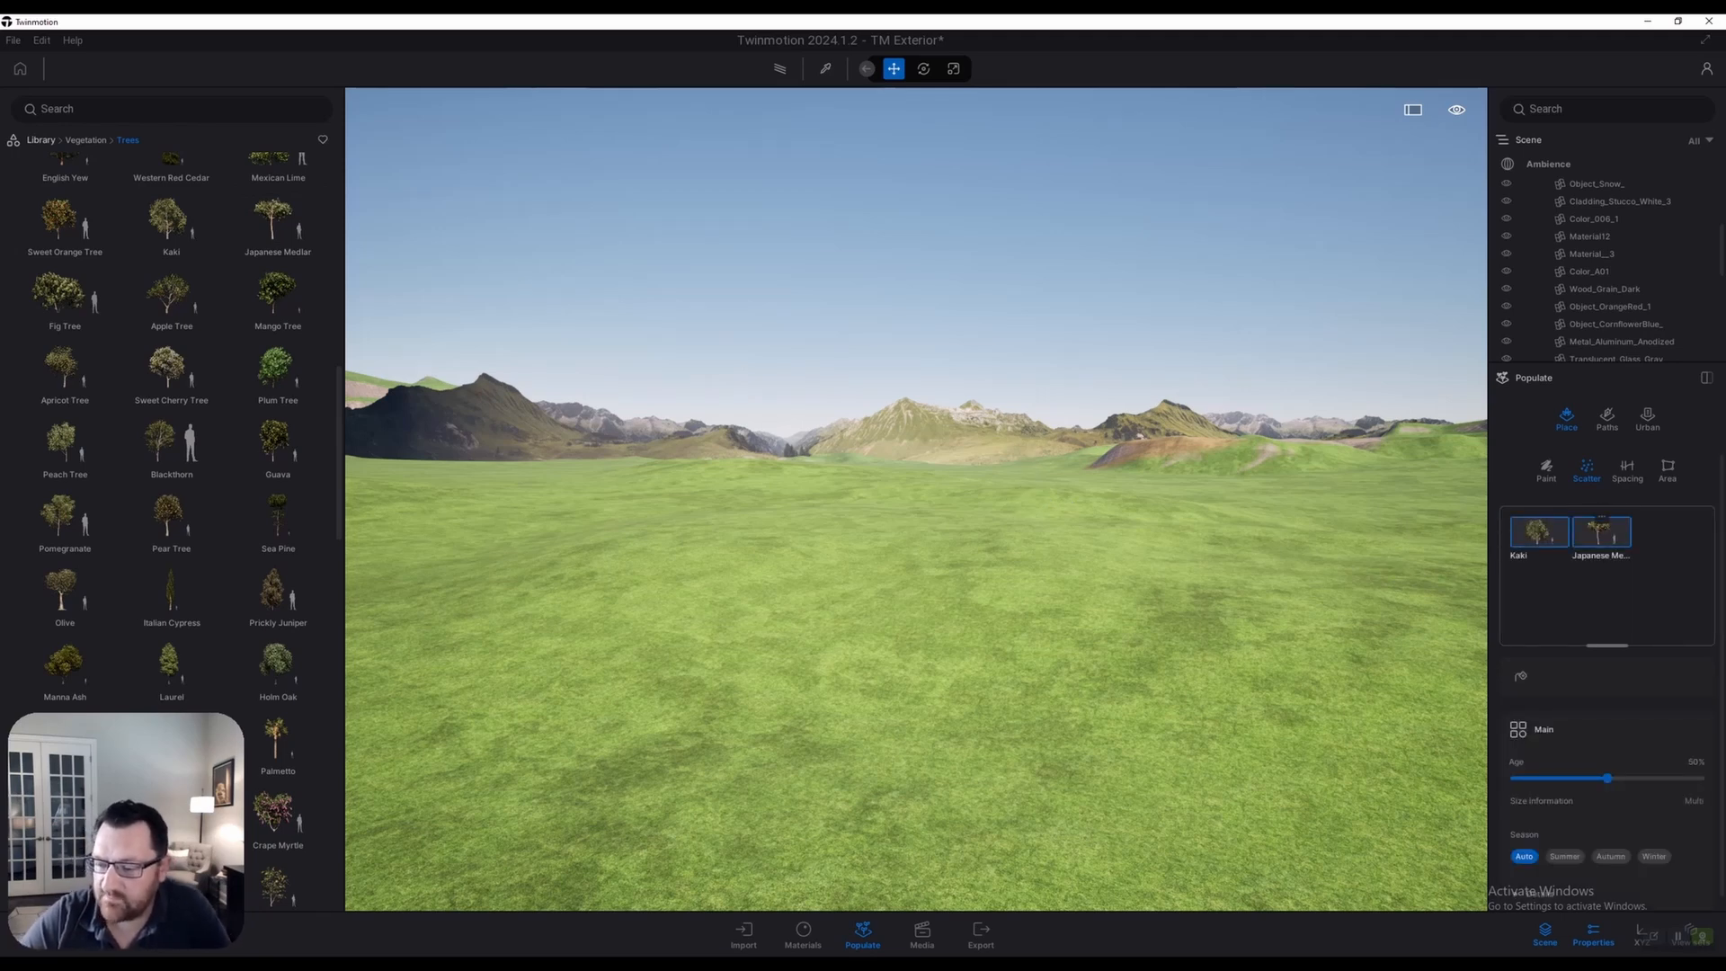
{"action": "left_click", "coordinate": [1520, 676]}
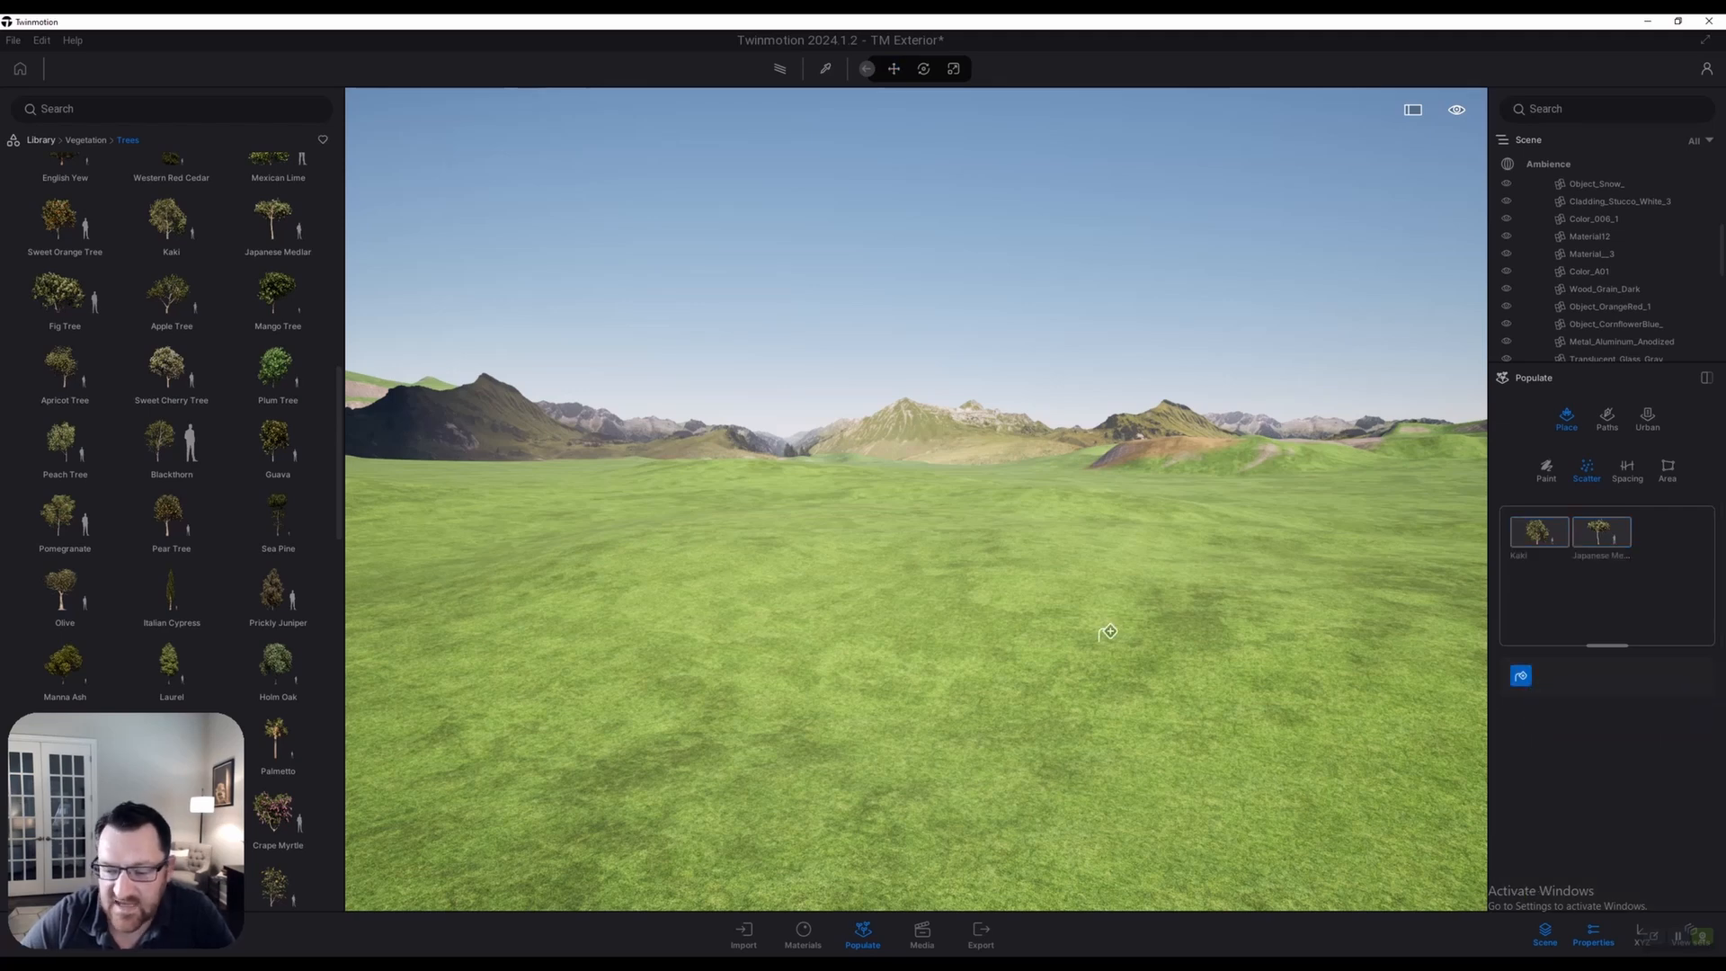
{"action": "left_click", "coordinate": [996, 584]}
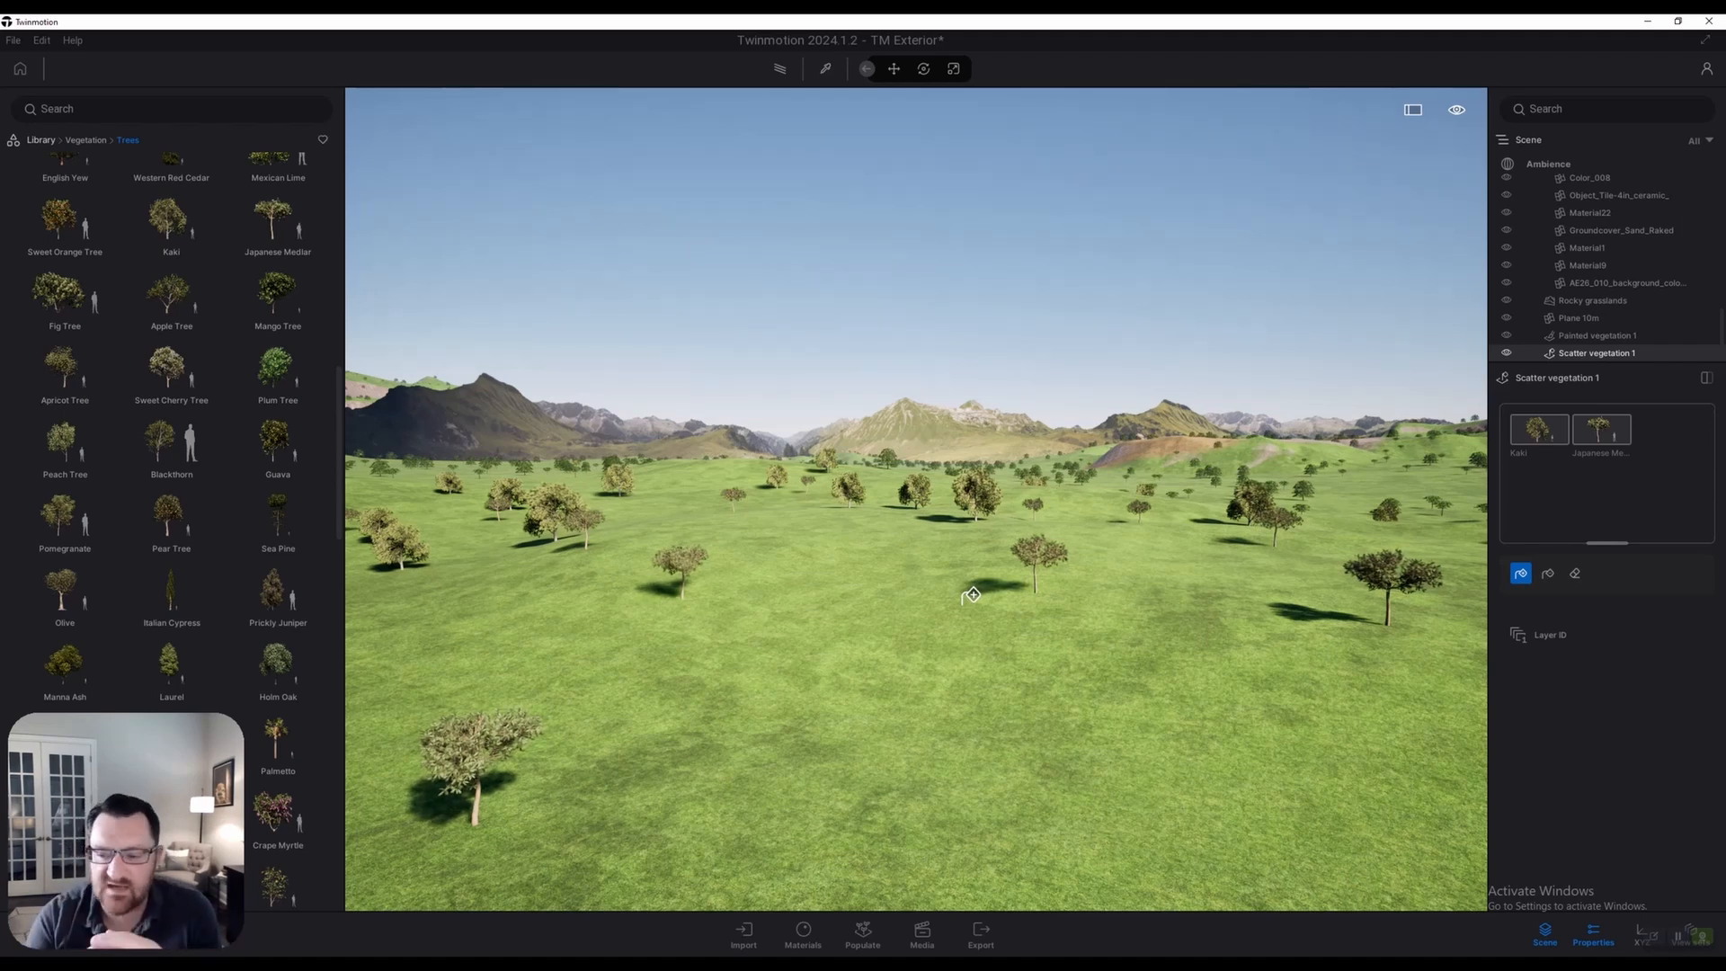
Select the Kaki entry in the scatter set and switch the brush to eraser mode
{"action": "right_click_drag", "start_coordinate": [1046, 628], "coordinate": [1028, 621]}
{"action": "key", "text": "a"}
{"action": "left_click", "coordinate": [1539, 431]}
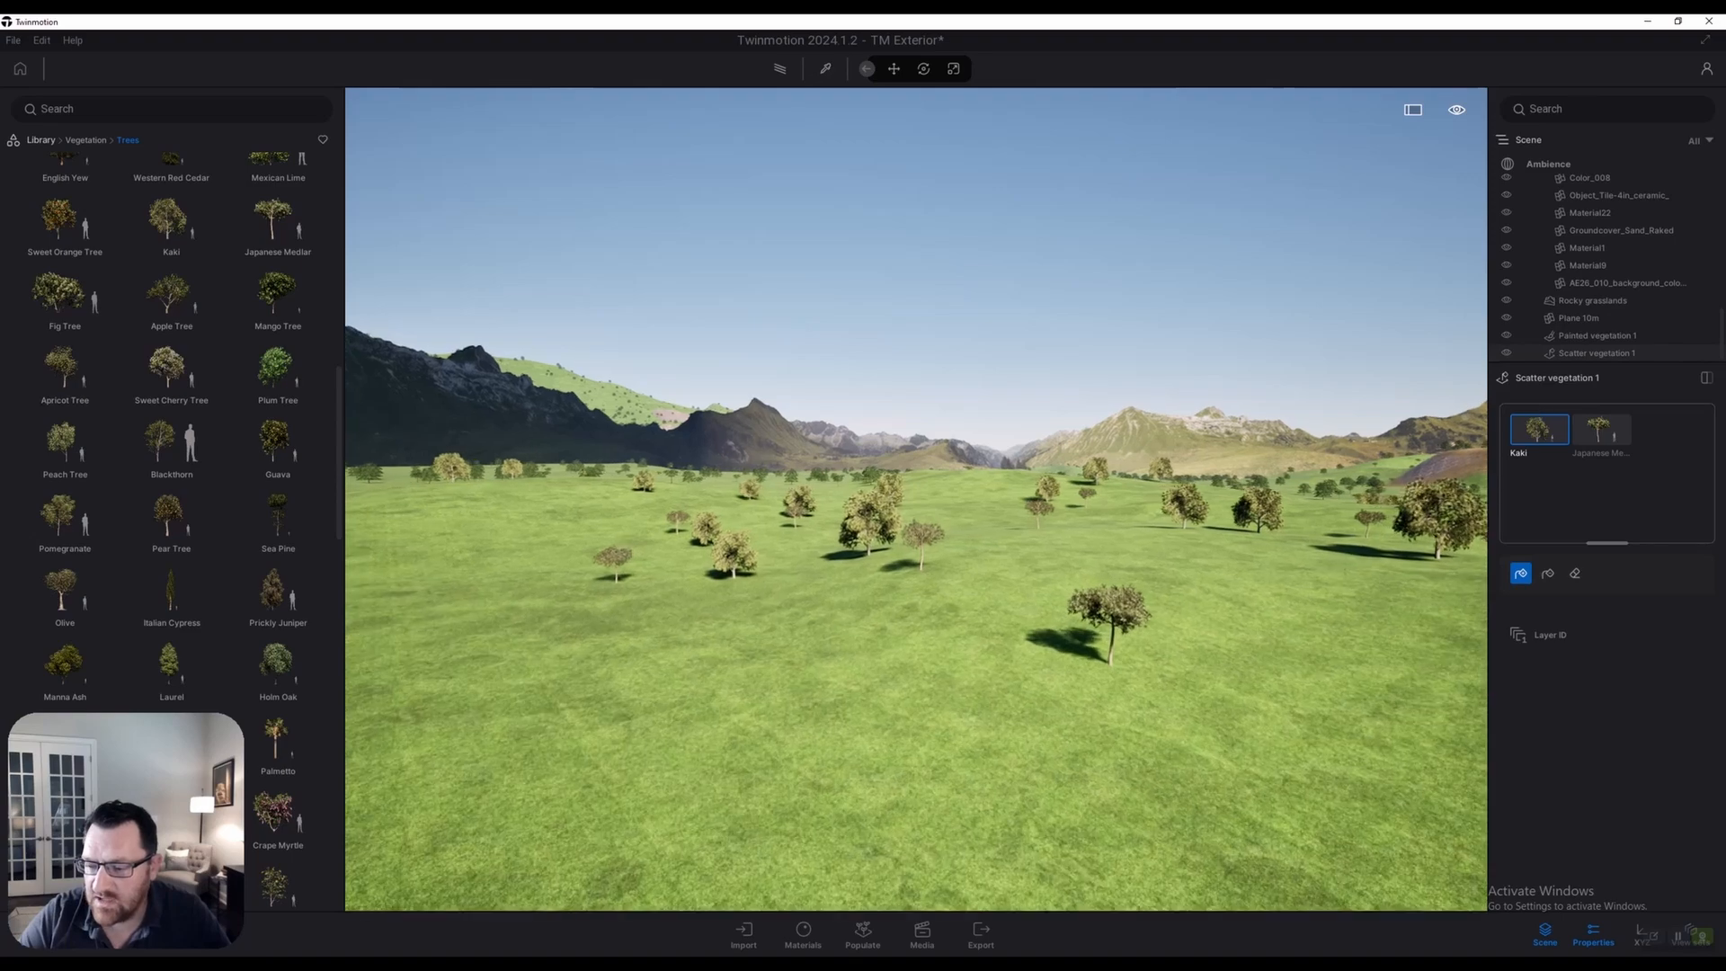
{"action": "left_click", "coordinate": [1548, 573]}
{"action": "left_click", "coordinate": [1575, 573]}
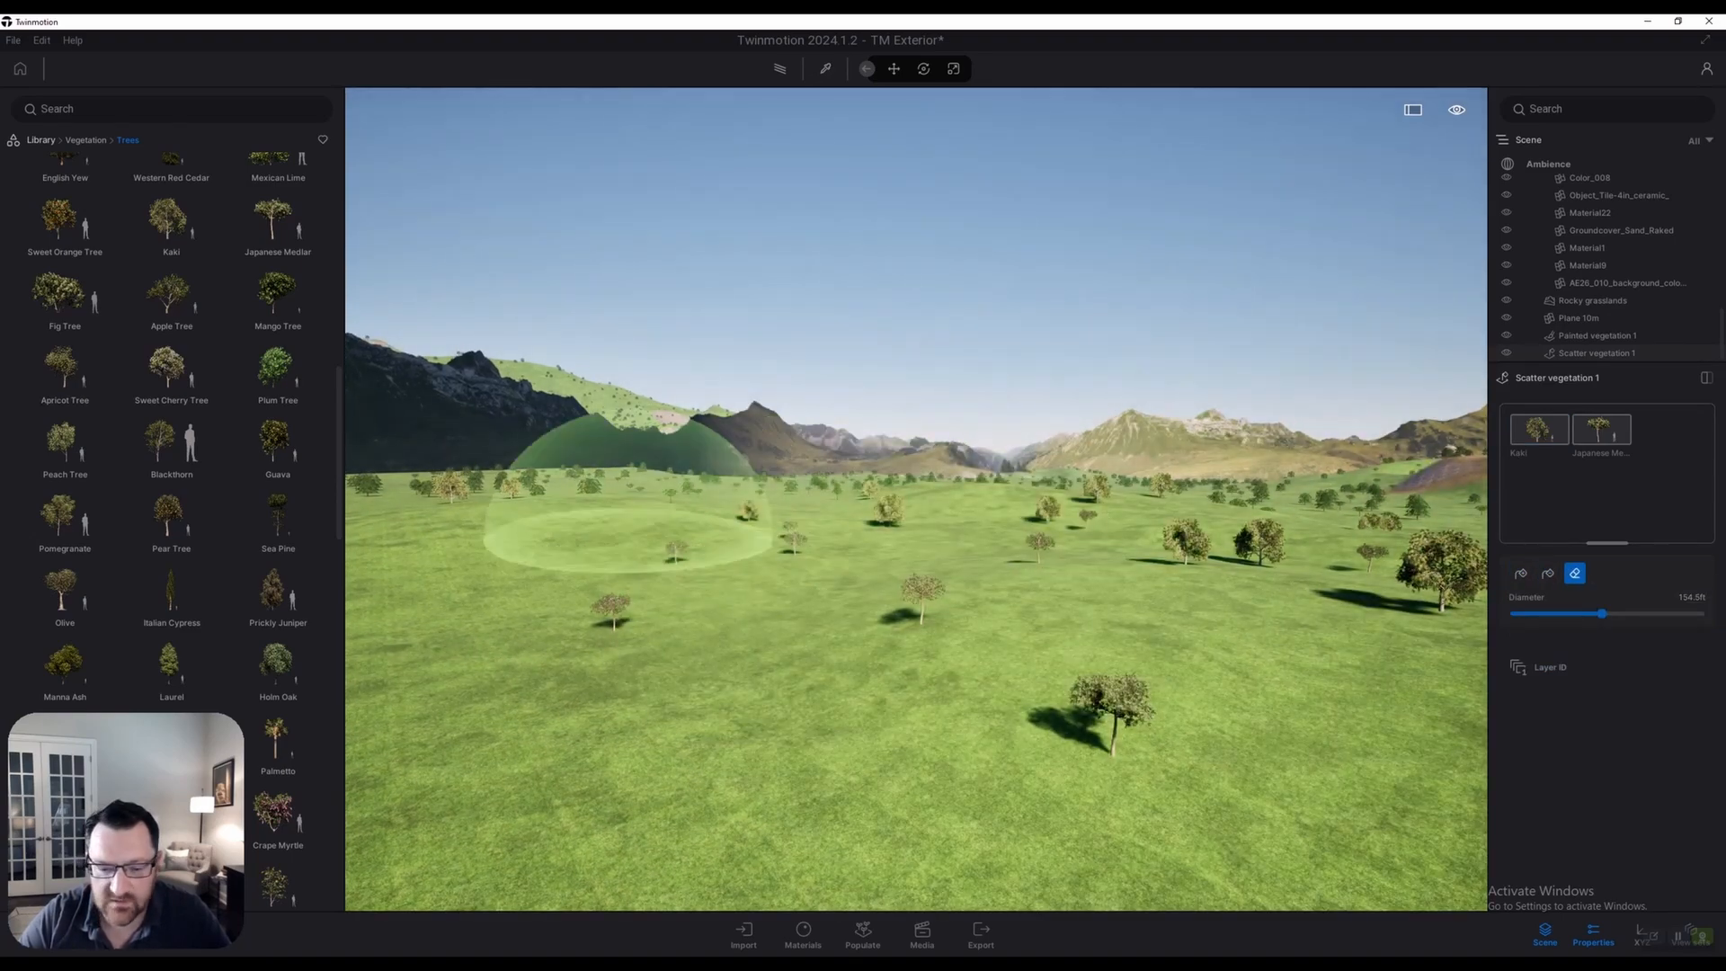
{"action": "left_click", "coordinate": [1539, 415]}
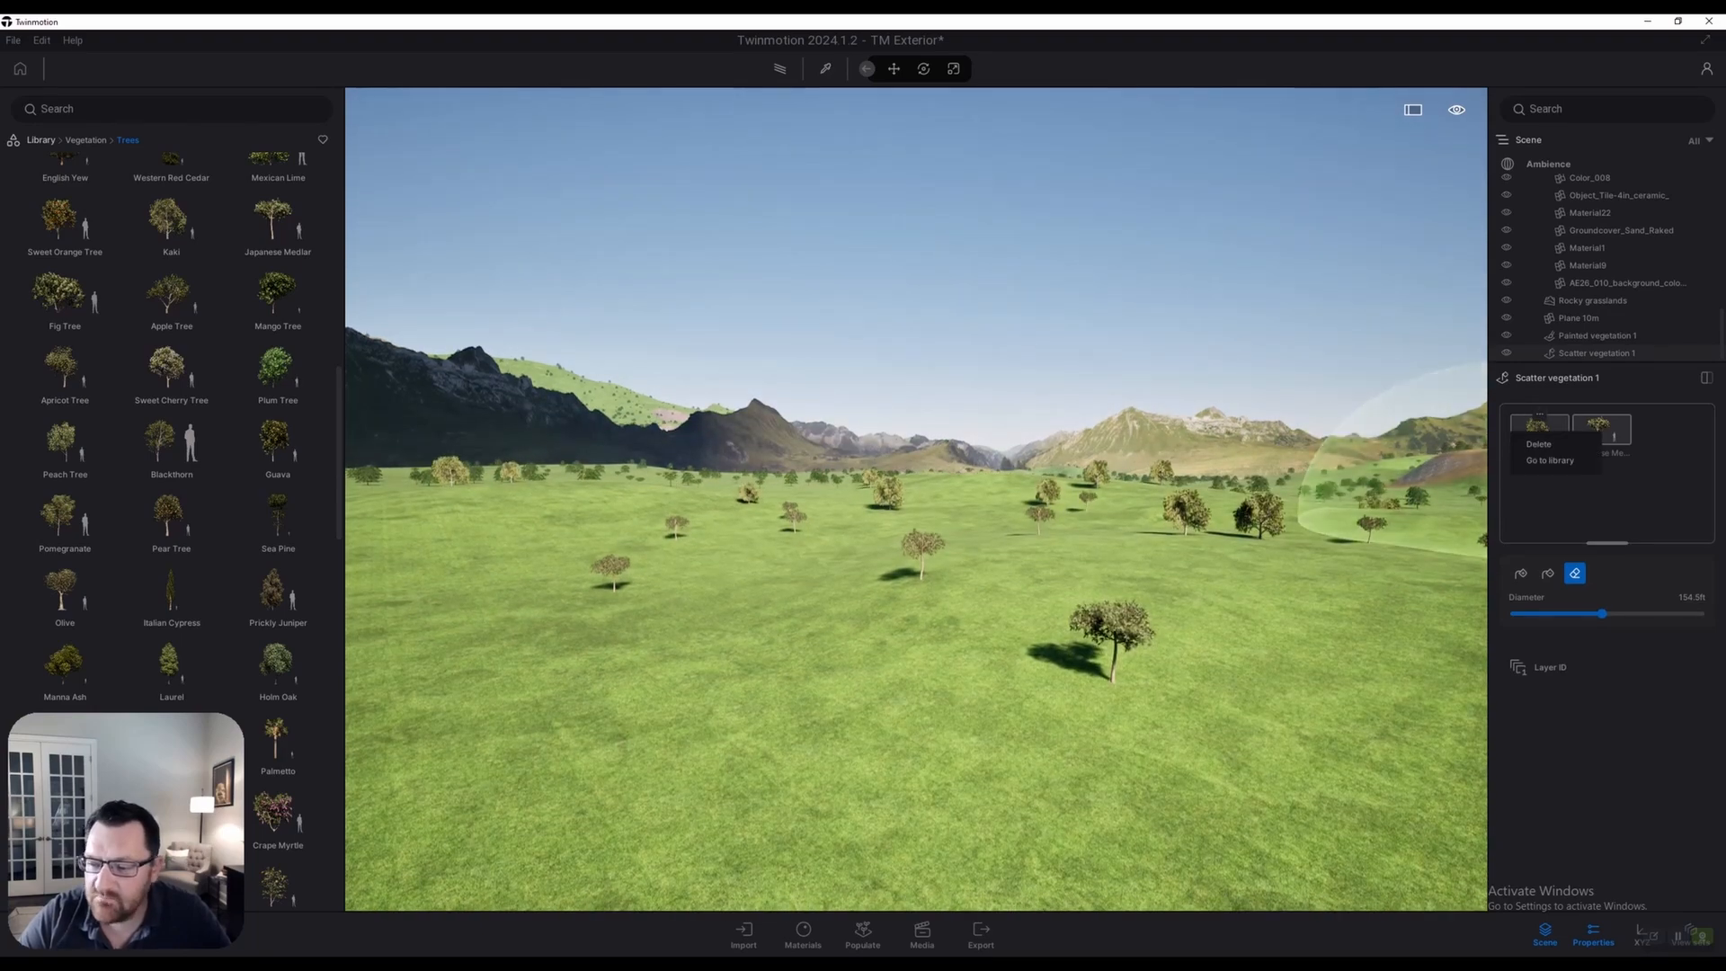
{"action": "left_click", "coordinate": [1539, 416]}
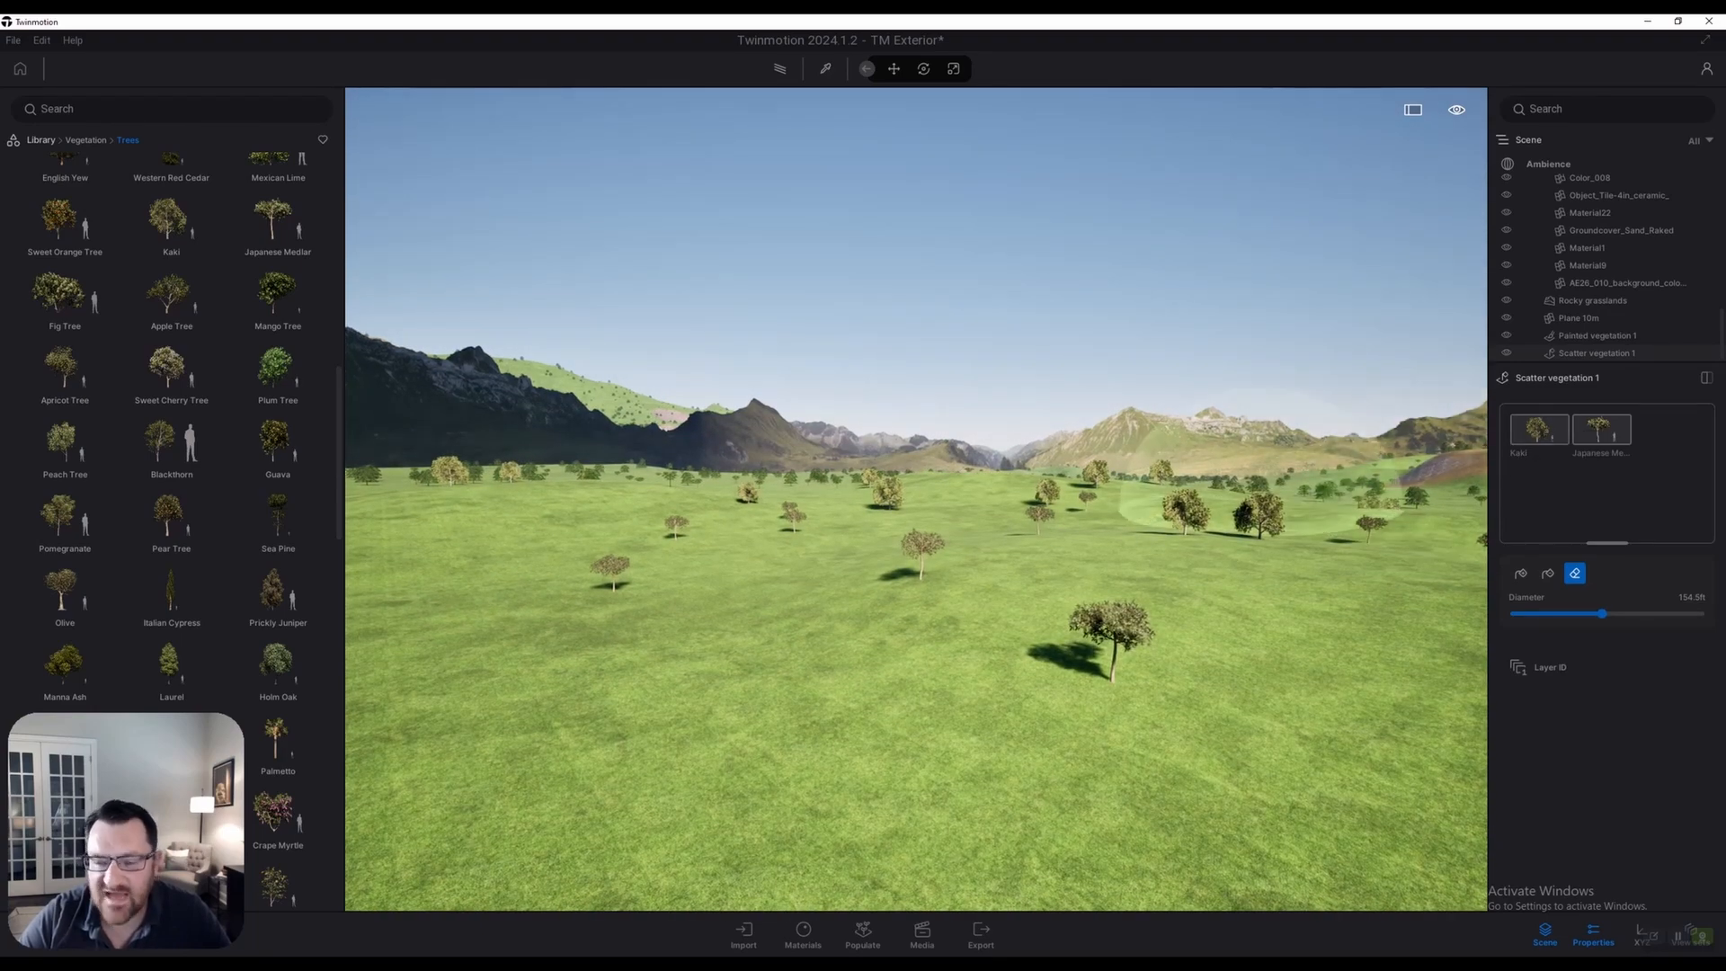
Erase some scattered trees on the hillside and select the Scatter vegetation 1 layer
{"action": "right_click_drag", "start_coordinate": [1266, 511], "coordinate": [1339, 528]}
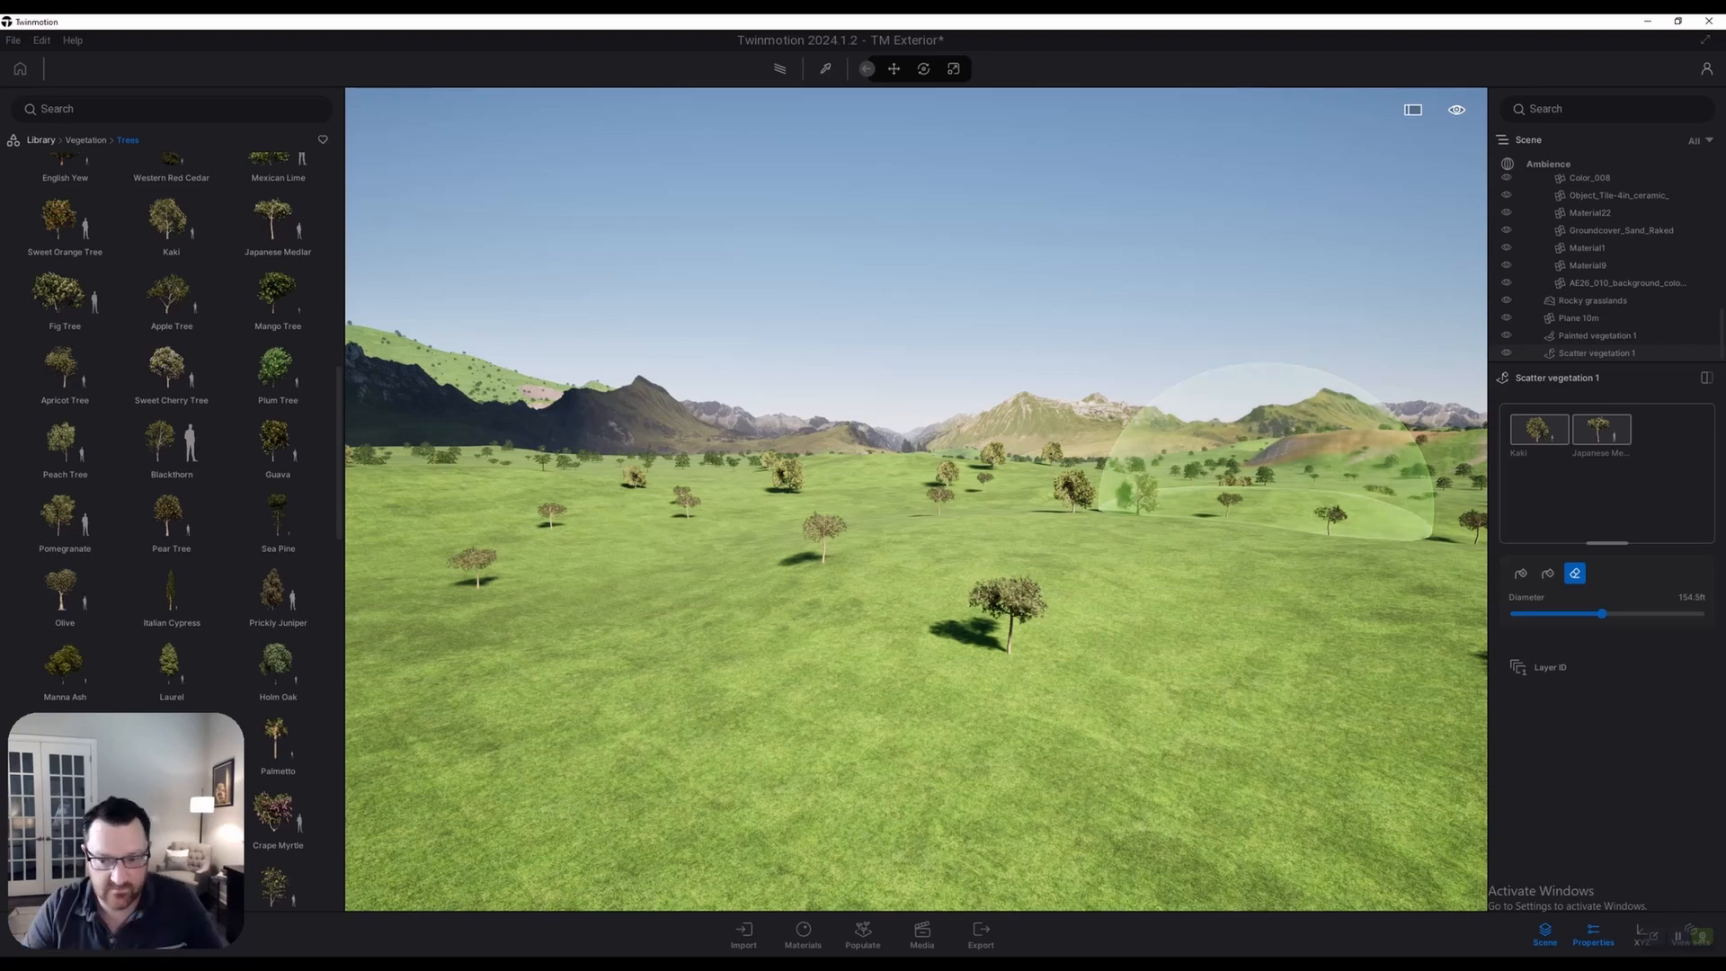
{"action": "key", "text": "w"}
{"action": "key", "text": "e"}
{"action": "key", "text": "q"}
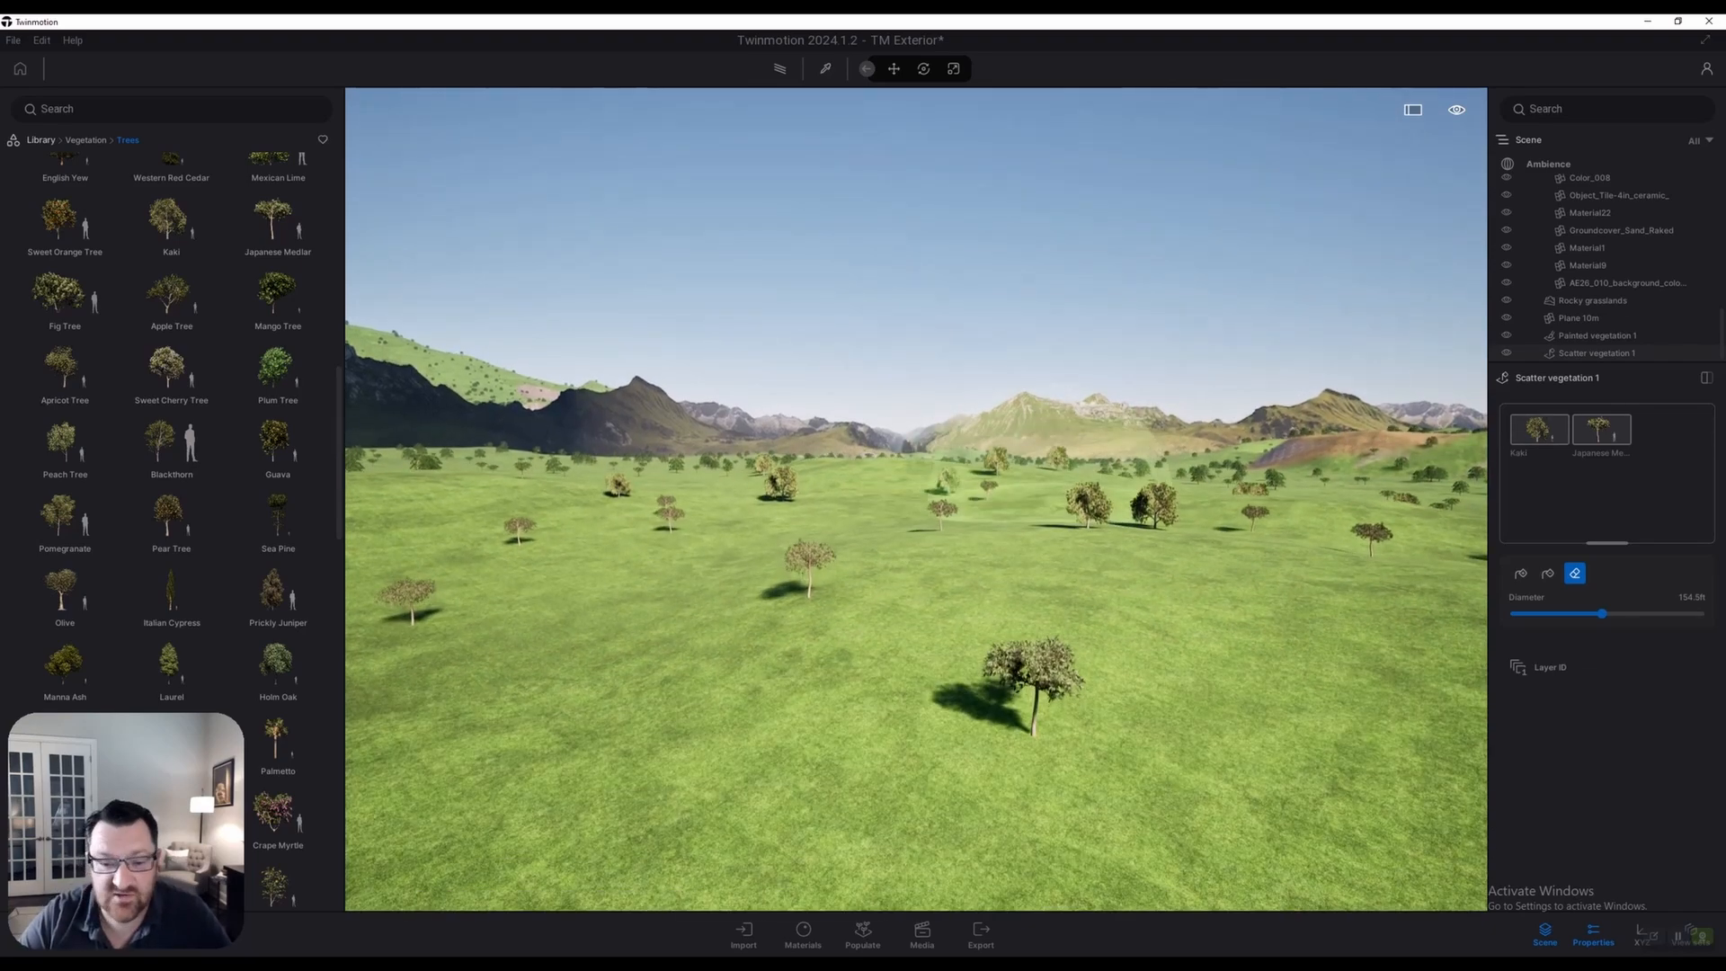
{"action": "key", "text": "e"}
{"action": "right_click_drag", "start_coordinate": [970, 483], "coordinate": [870, 501]}
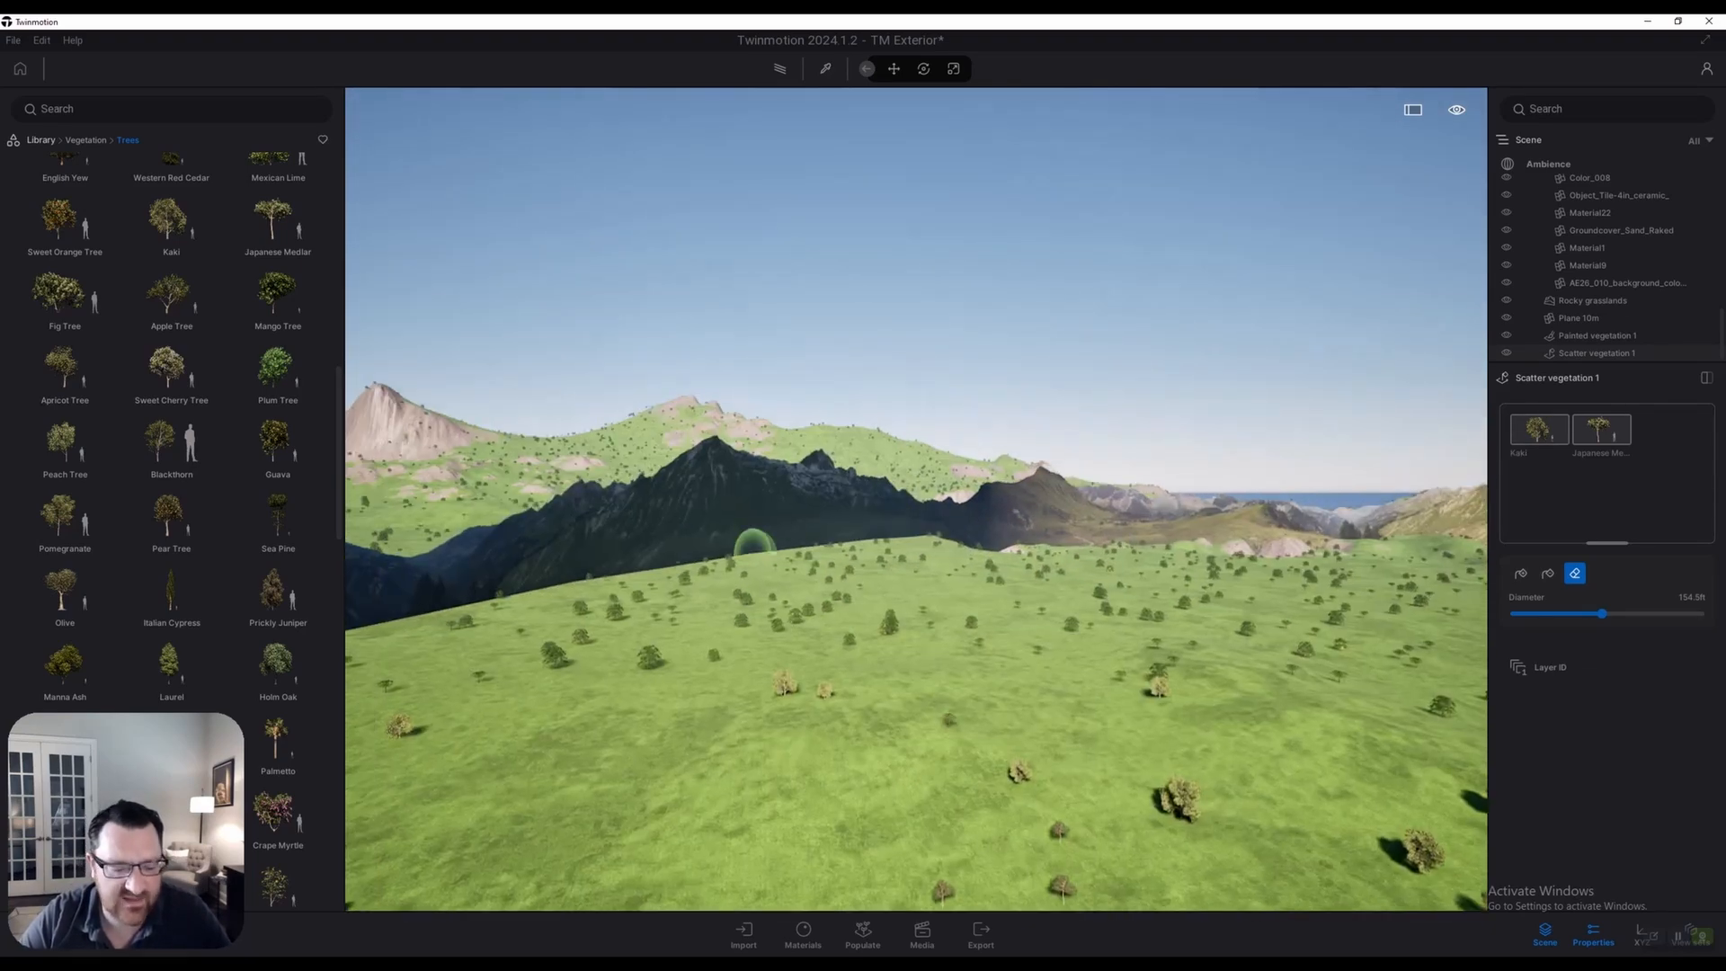
{"action": "mouse_move", "coordinate": [919, 574]}
{"action": "right_mouse_down"}
{"action": "mouse_move", "coordinate": [791, 572]}
{"action": "mouse_move", "coordinate": [859, 533]}
{"action": "right_mouse_up"}
{"action": "key", "text": "w"}
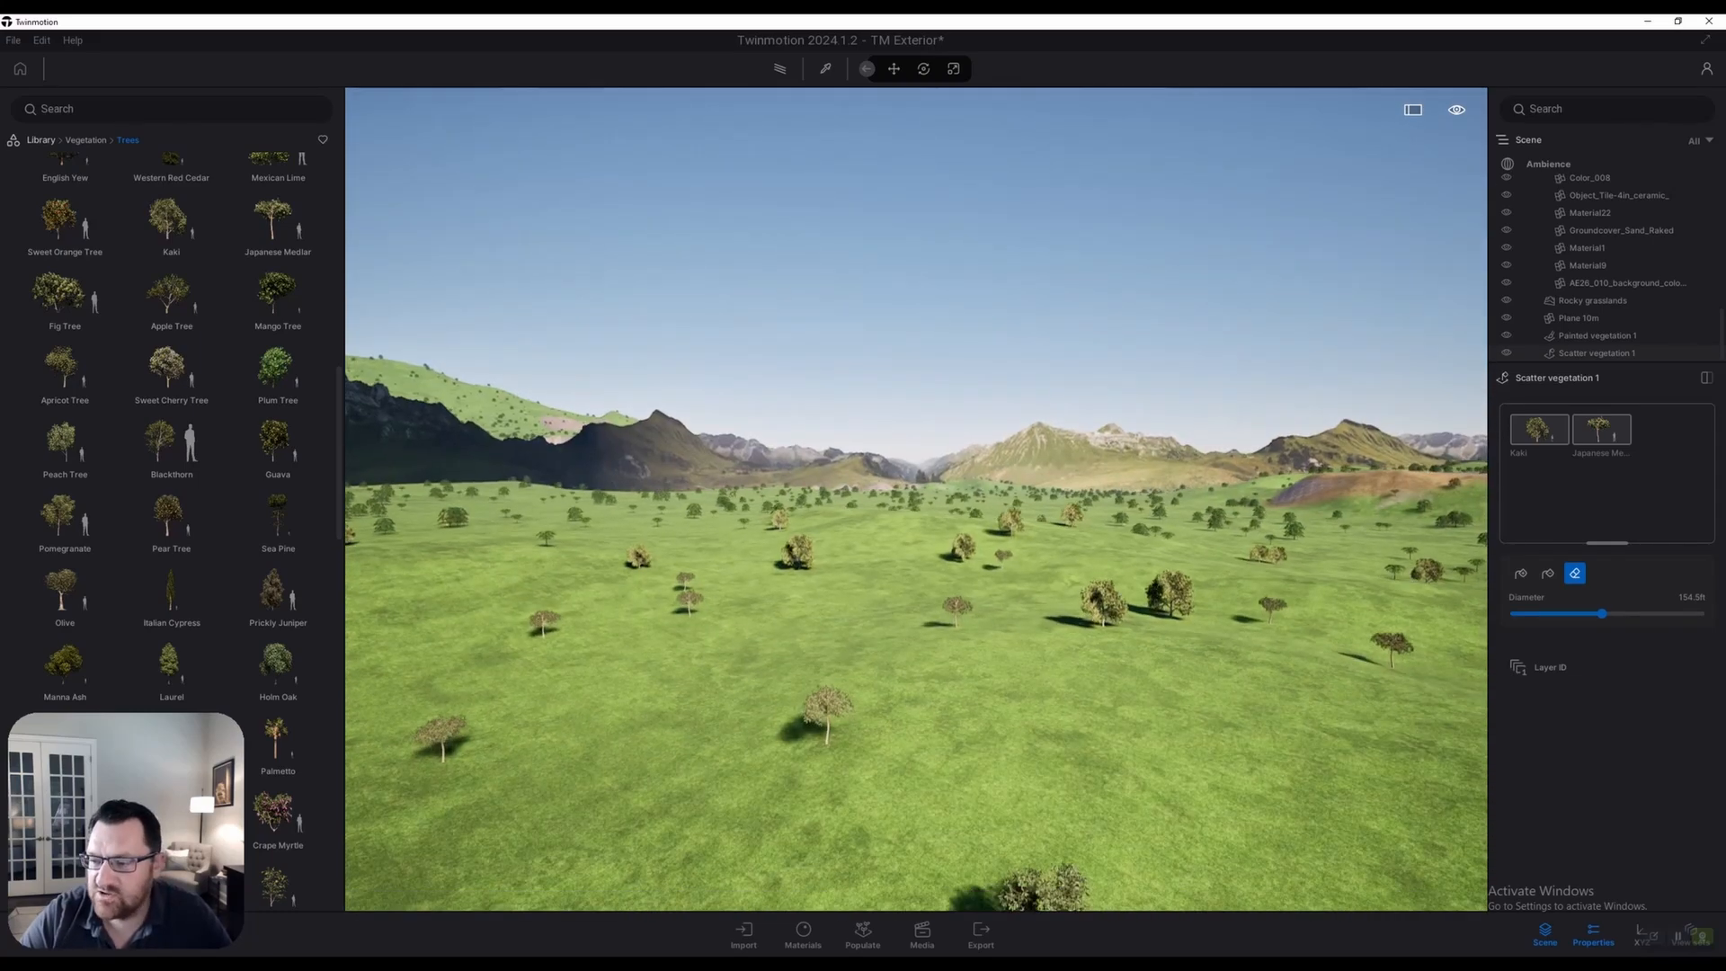
{"action": "left_click", "coordinate": [1575, 354]}
Delete the Scatter vegetation 1 and Painted vegetation 1 layers
{"action": "right_click", "coordinate": [1527, 352]}
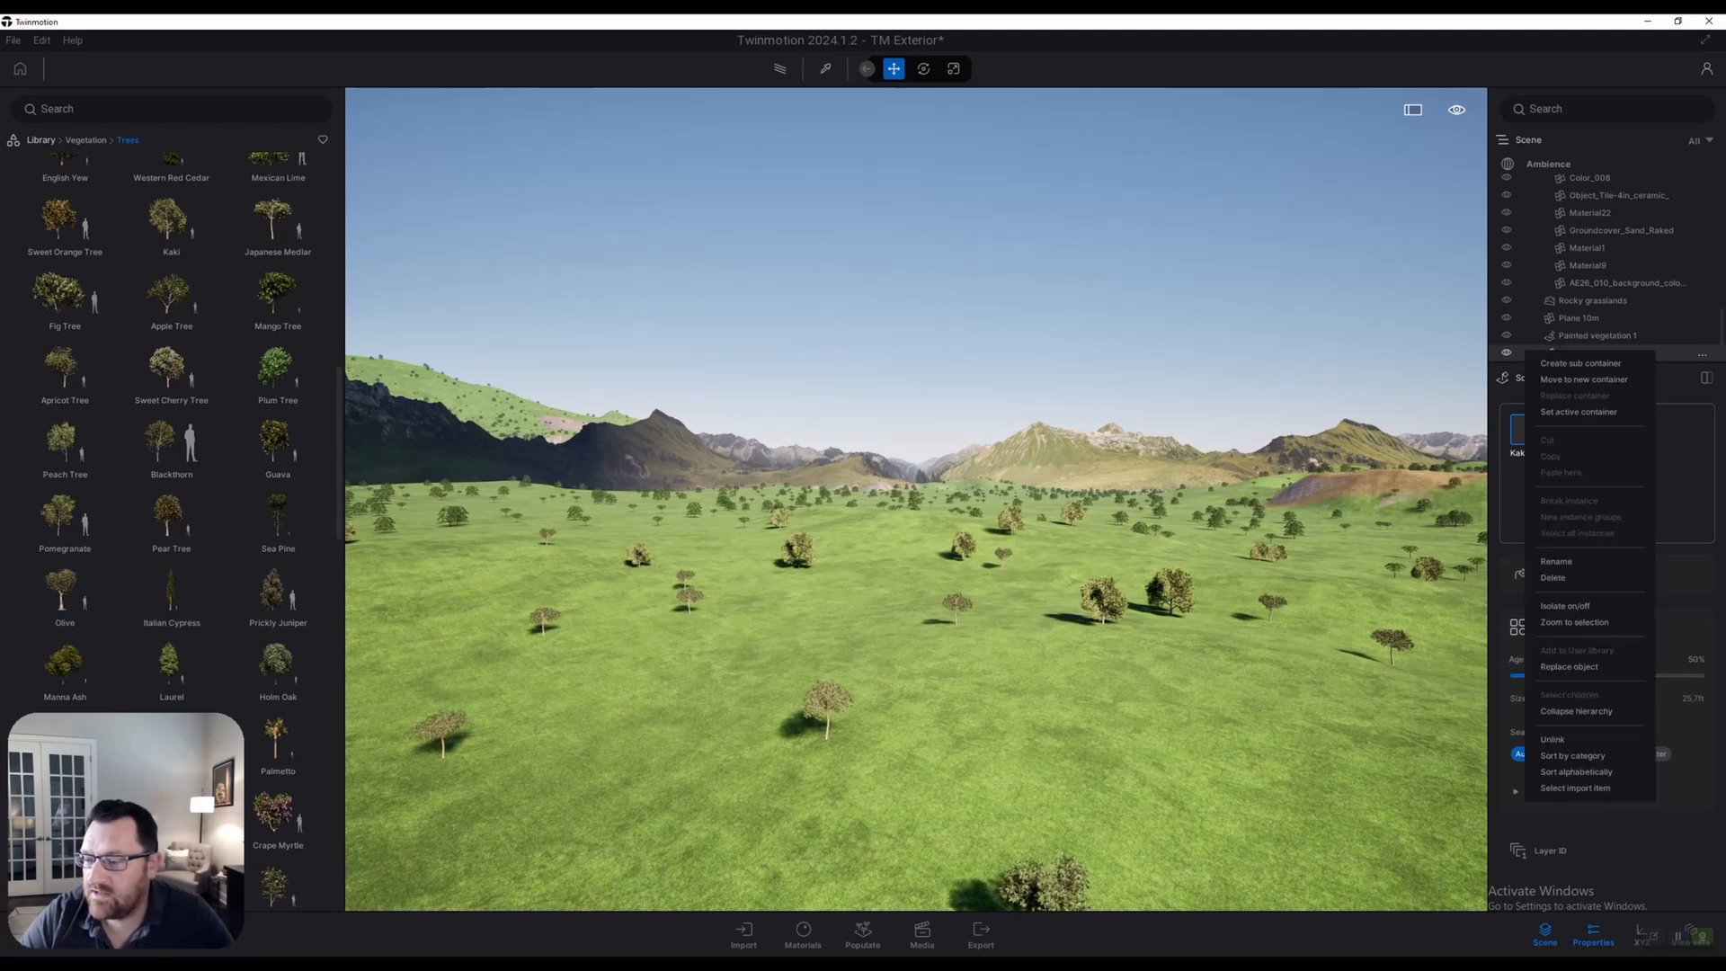
{"action": "left_click", "coordinate": [1553, 577]}
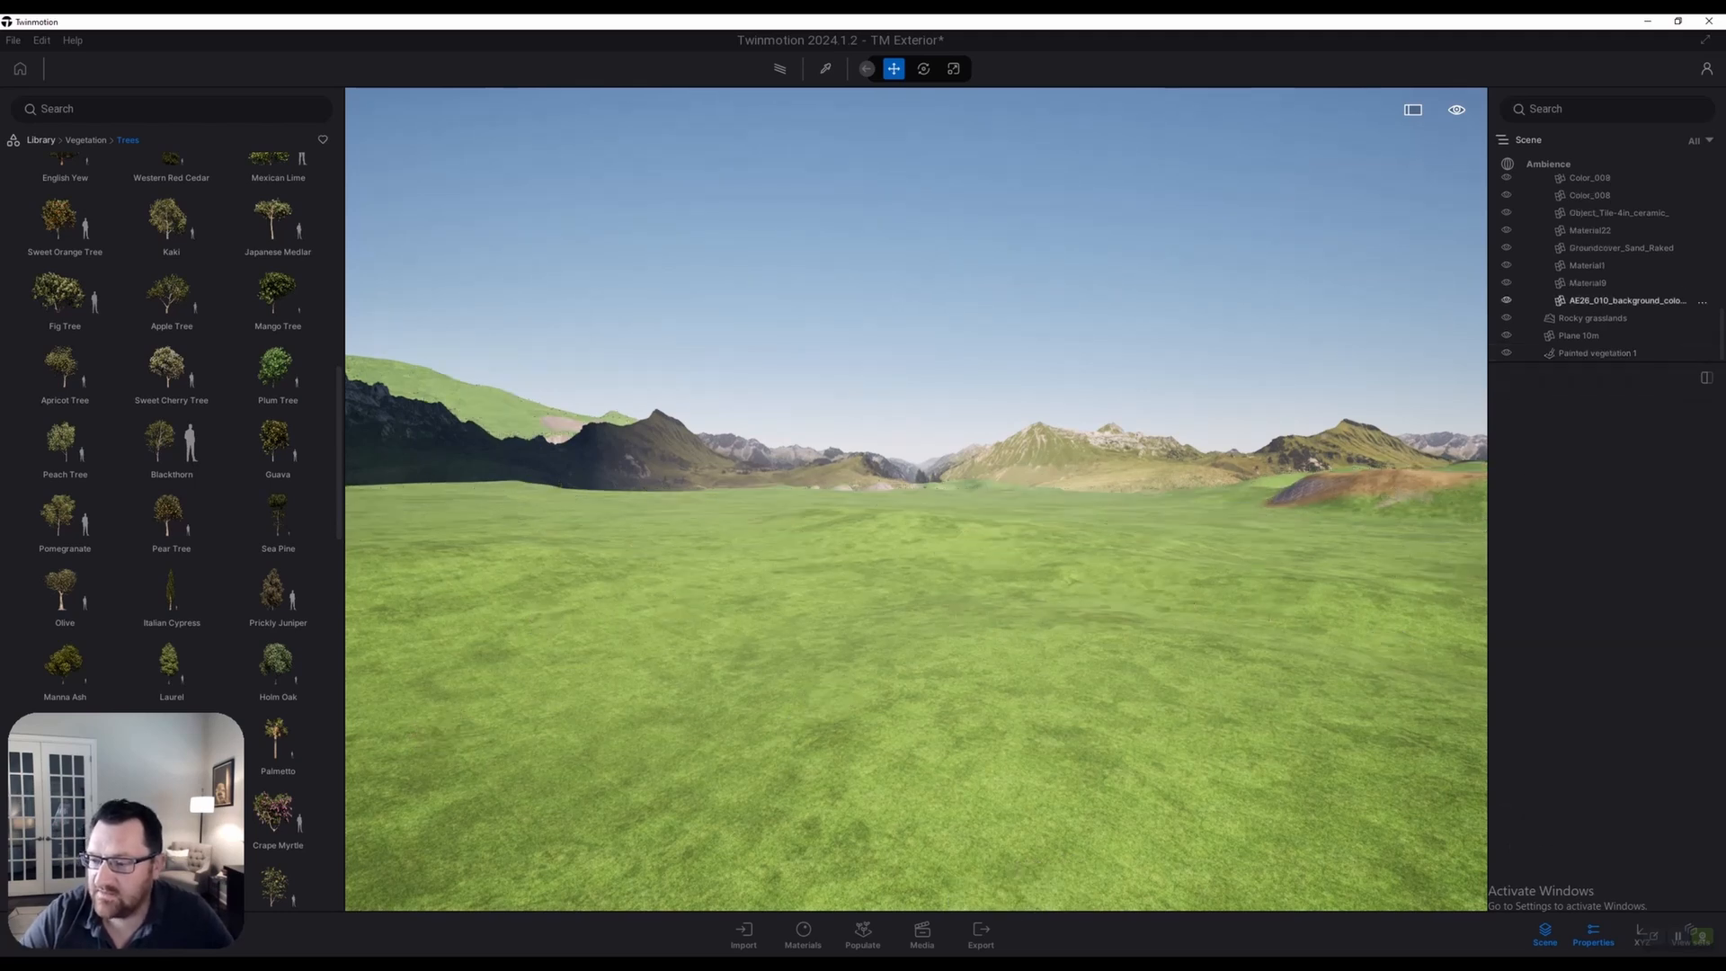
{"action": "left_click", "coordinate": [1591, 353]}
{"action": "right_click", "coordinate": [1520, 353]}
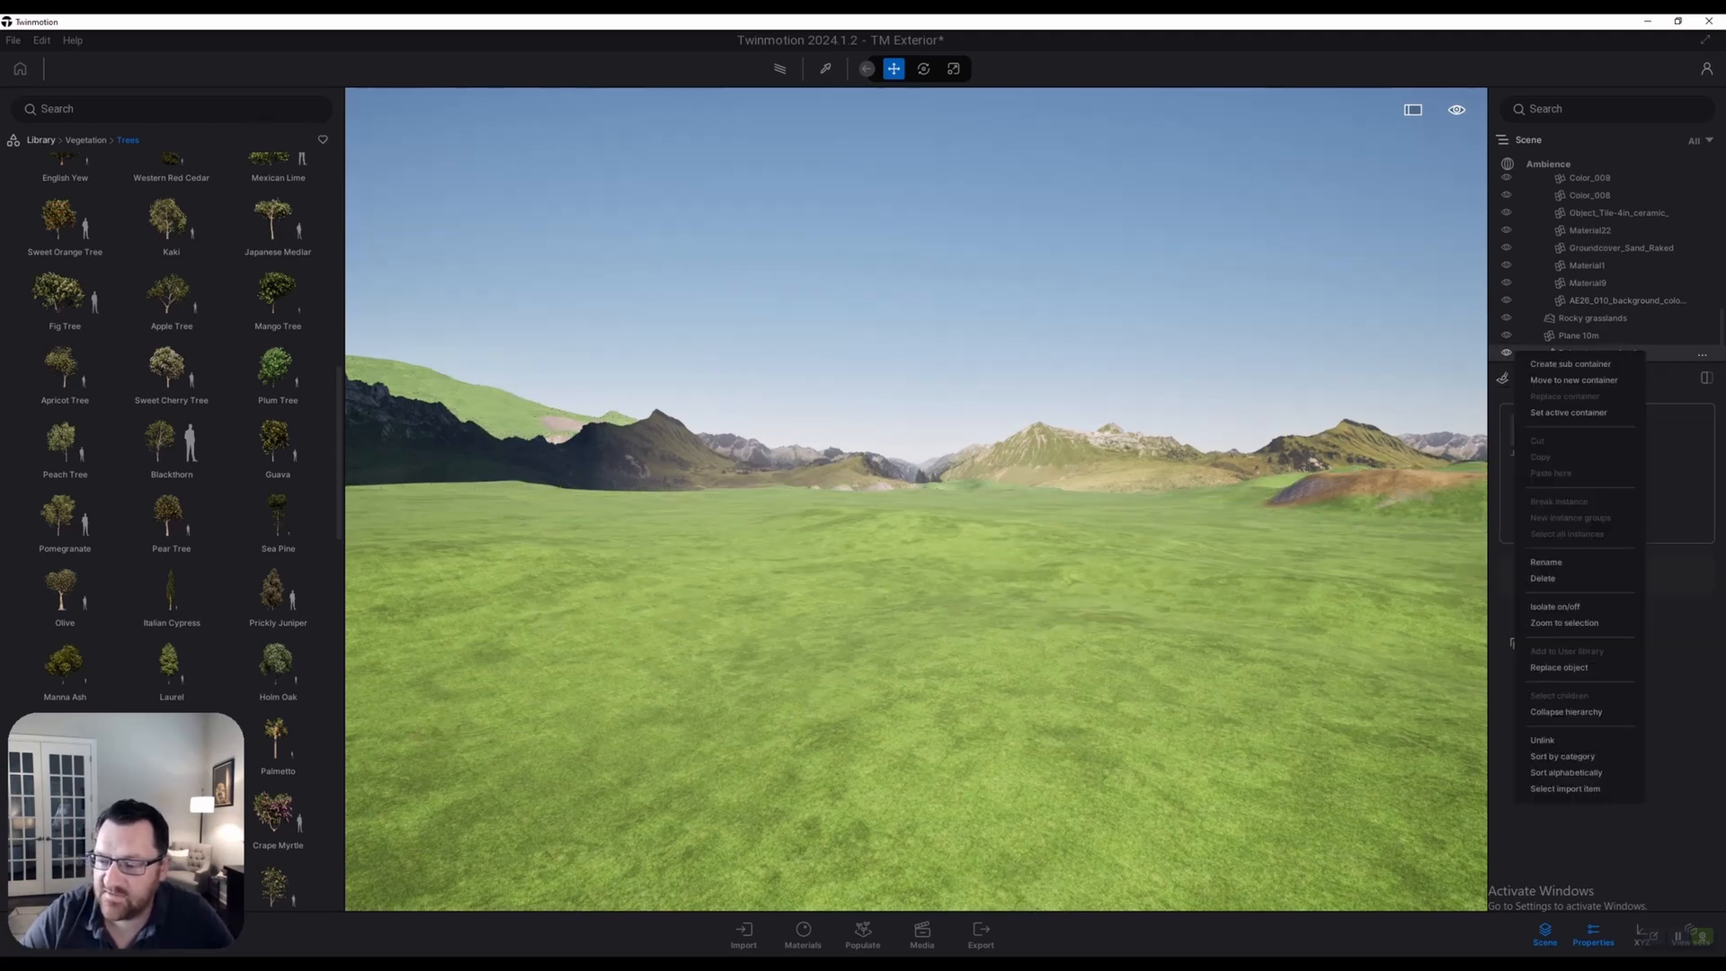
{"action": "left_click", "coordinate": [1544, 578]}
Draw a Spacing path across the grass holding ten placement markers
{"action": "right_click_drag", "start_coordinate": [899, 521], "coordinate": [958, 571]}
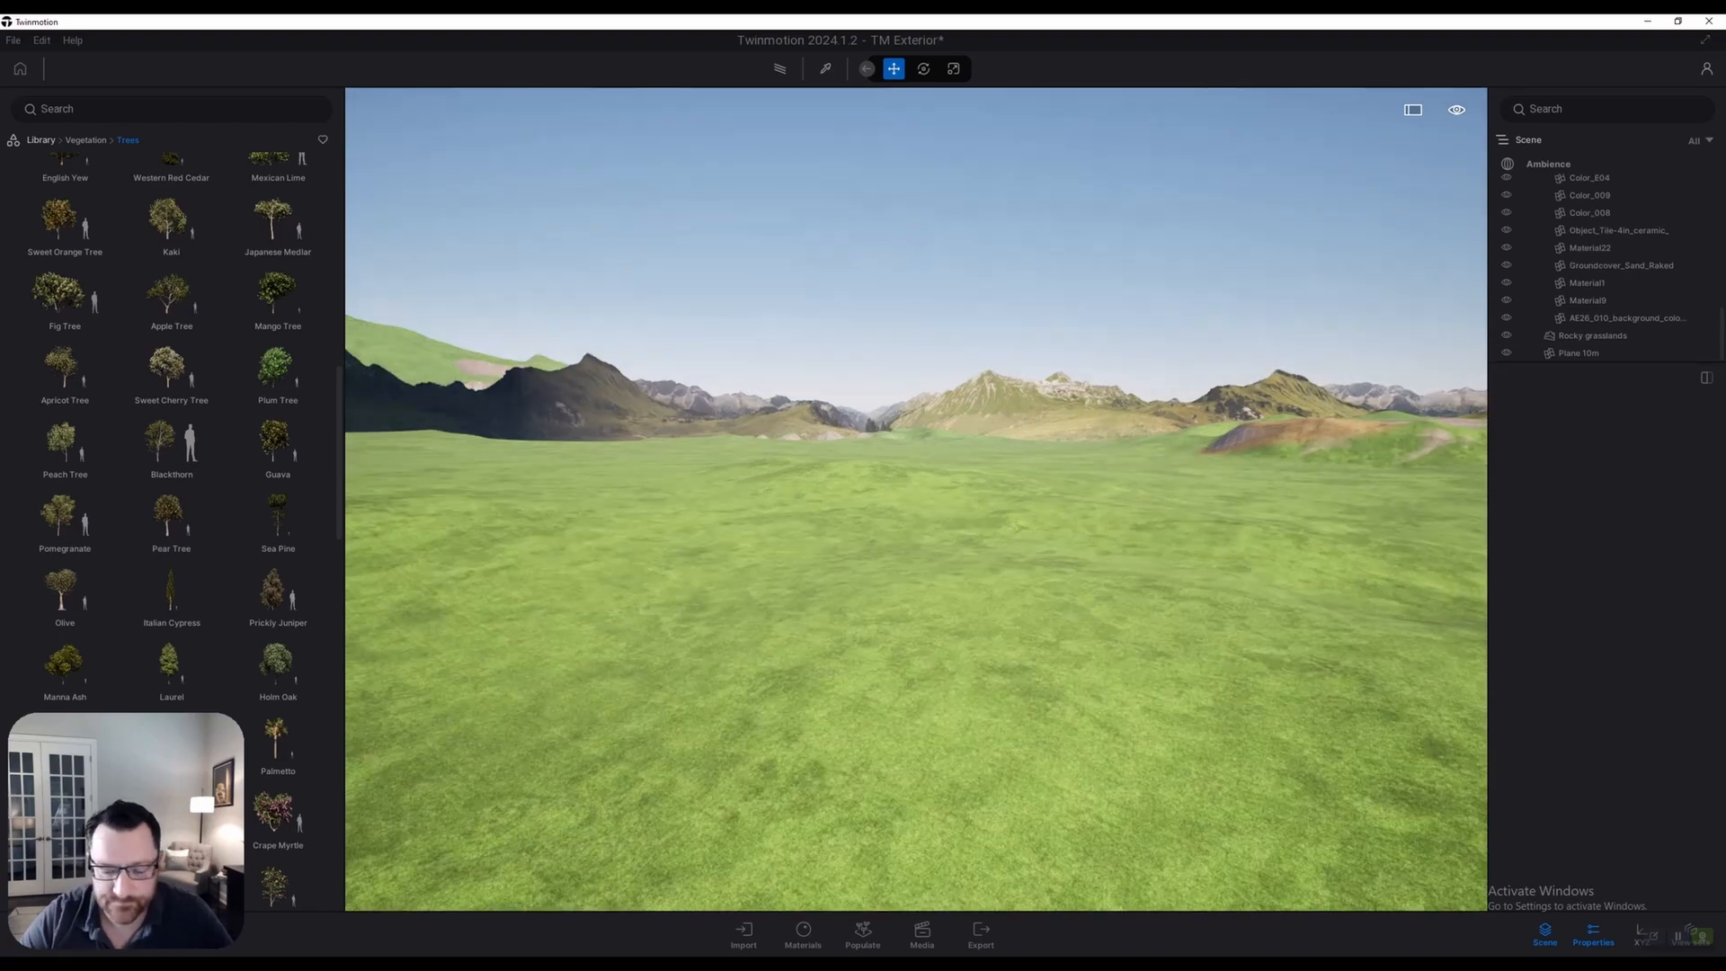
{"action": "left_click", "coordinate": [862, 935]}
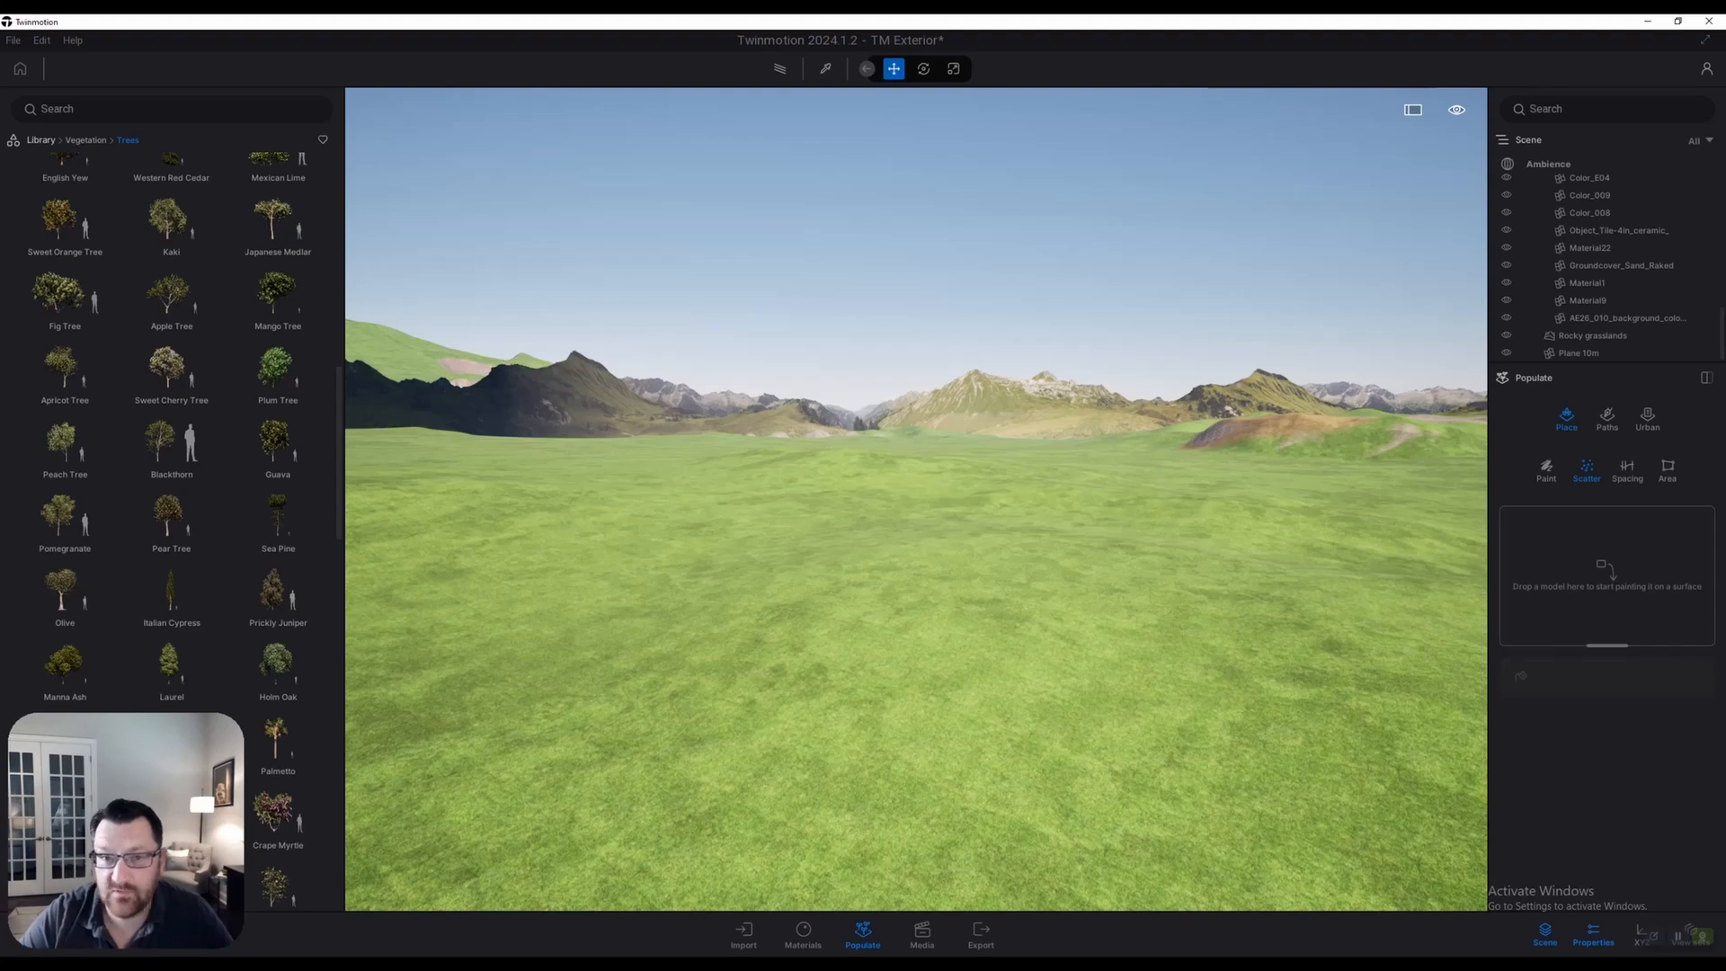
{"action": "left_click", "coordinate": [1628, 467]}
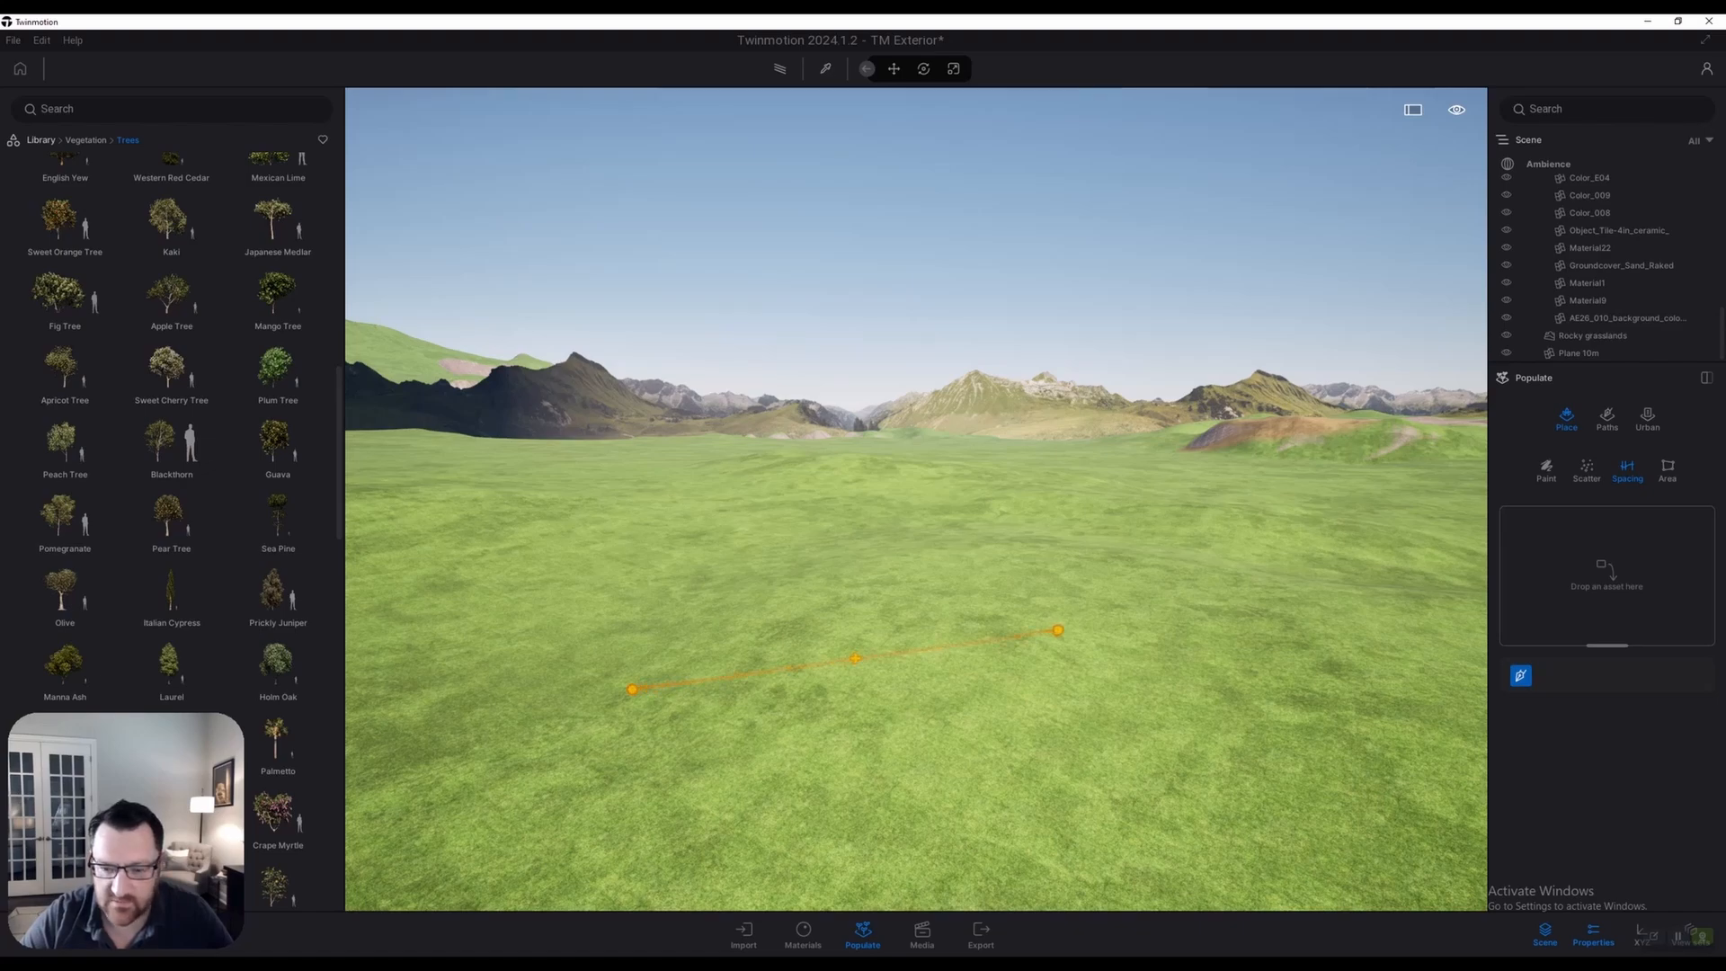
{"action": "key", "text": "q"}
{"action": "left_click", "coordinate": [983, 620]}
{"action": "key", "text": "e"}
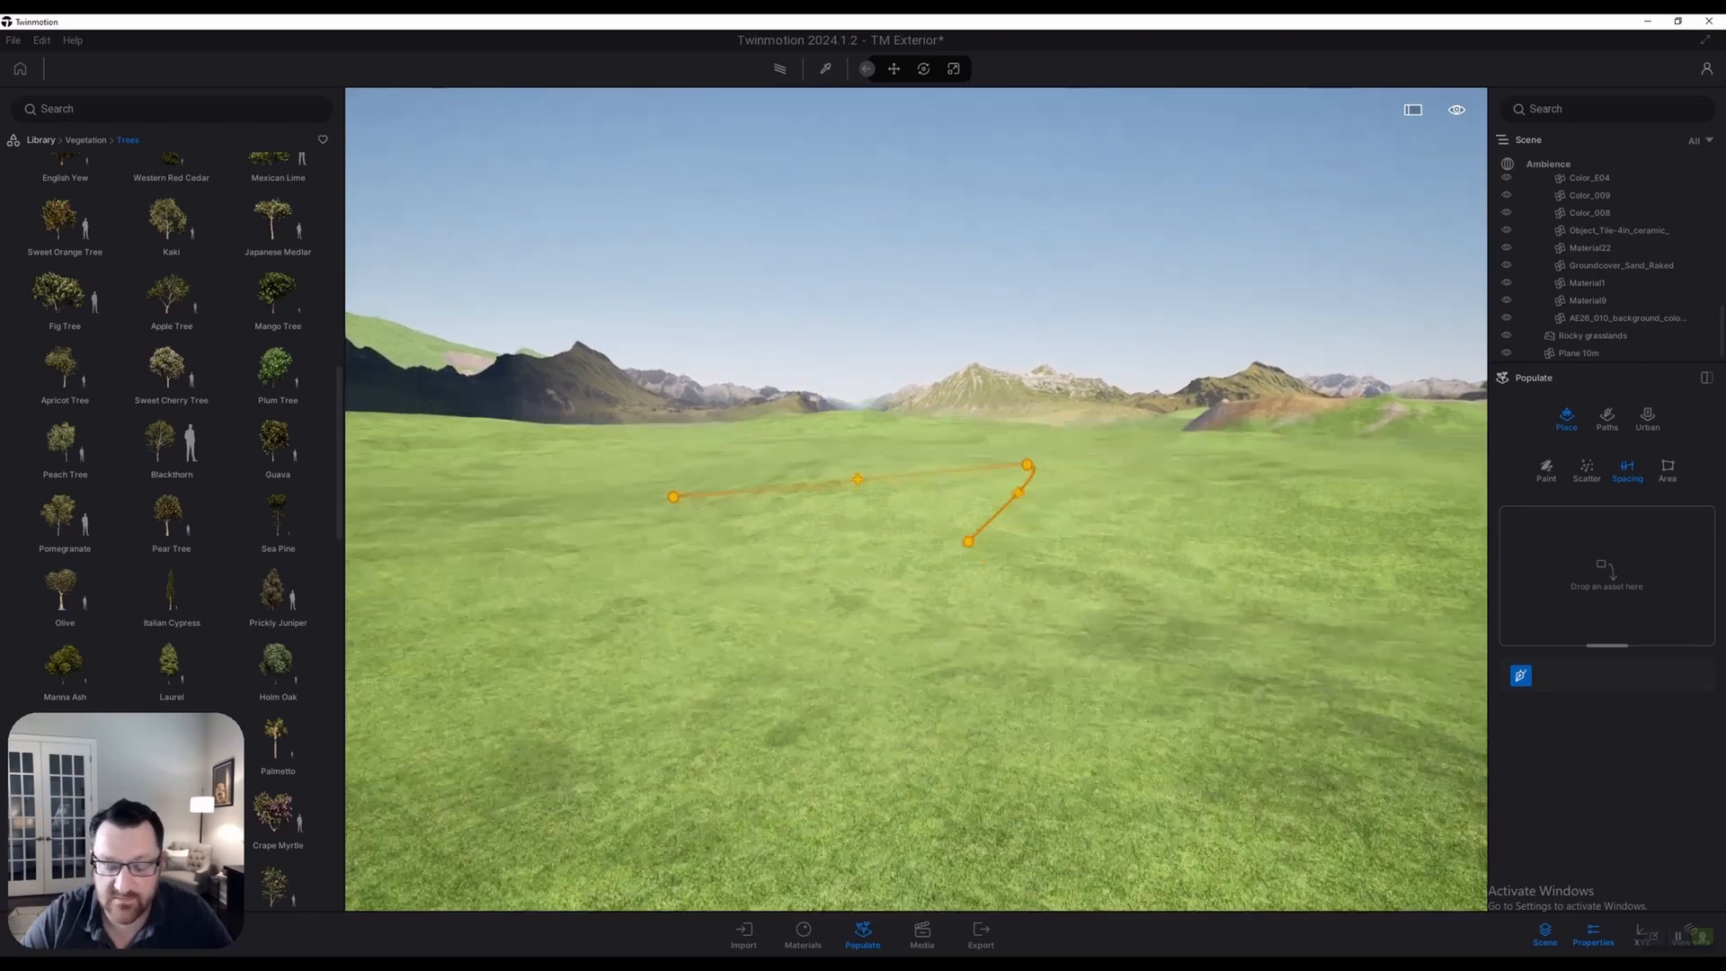
{"action": "key", "text": "w"}
{"action": "key", "text": "Escape"}
Add Sweet Cherry Tree and Plum Tree to the spacing path
{"action": "key", "text": "a"}
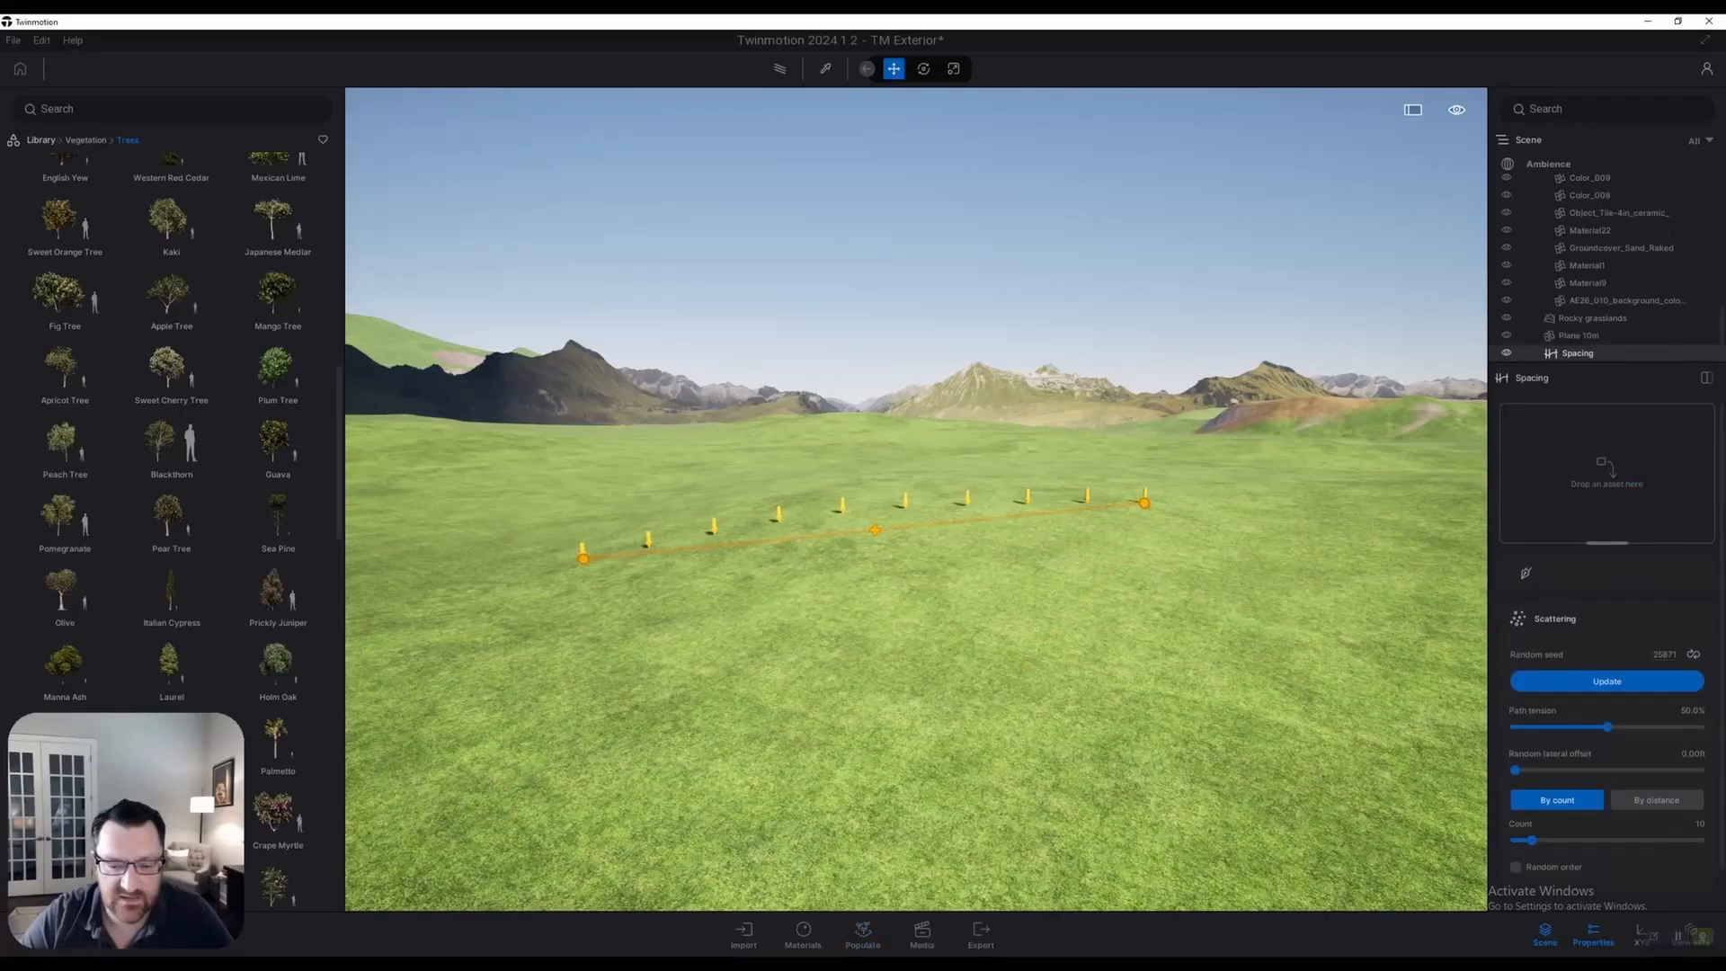
{"action": "key", "text": "w"}
{"action": "mouse_move", "coordinate": [171, 369]}
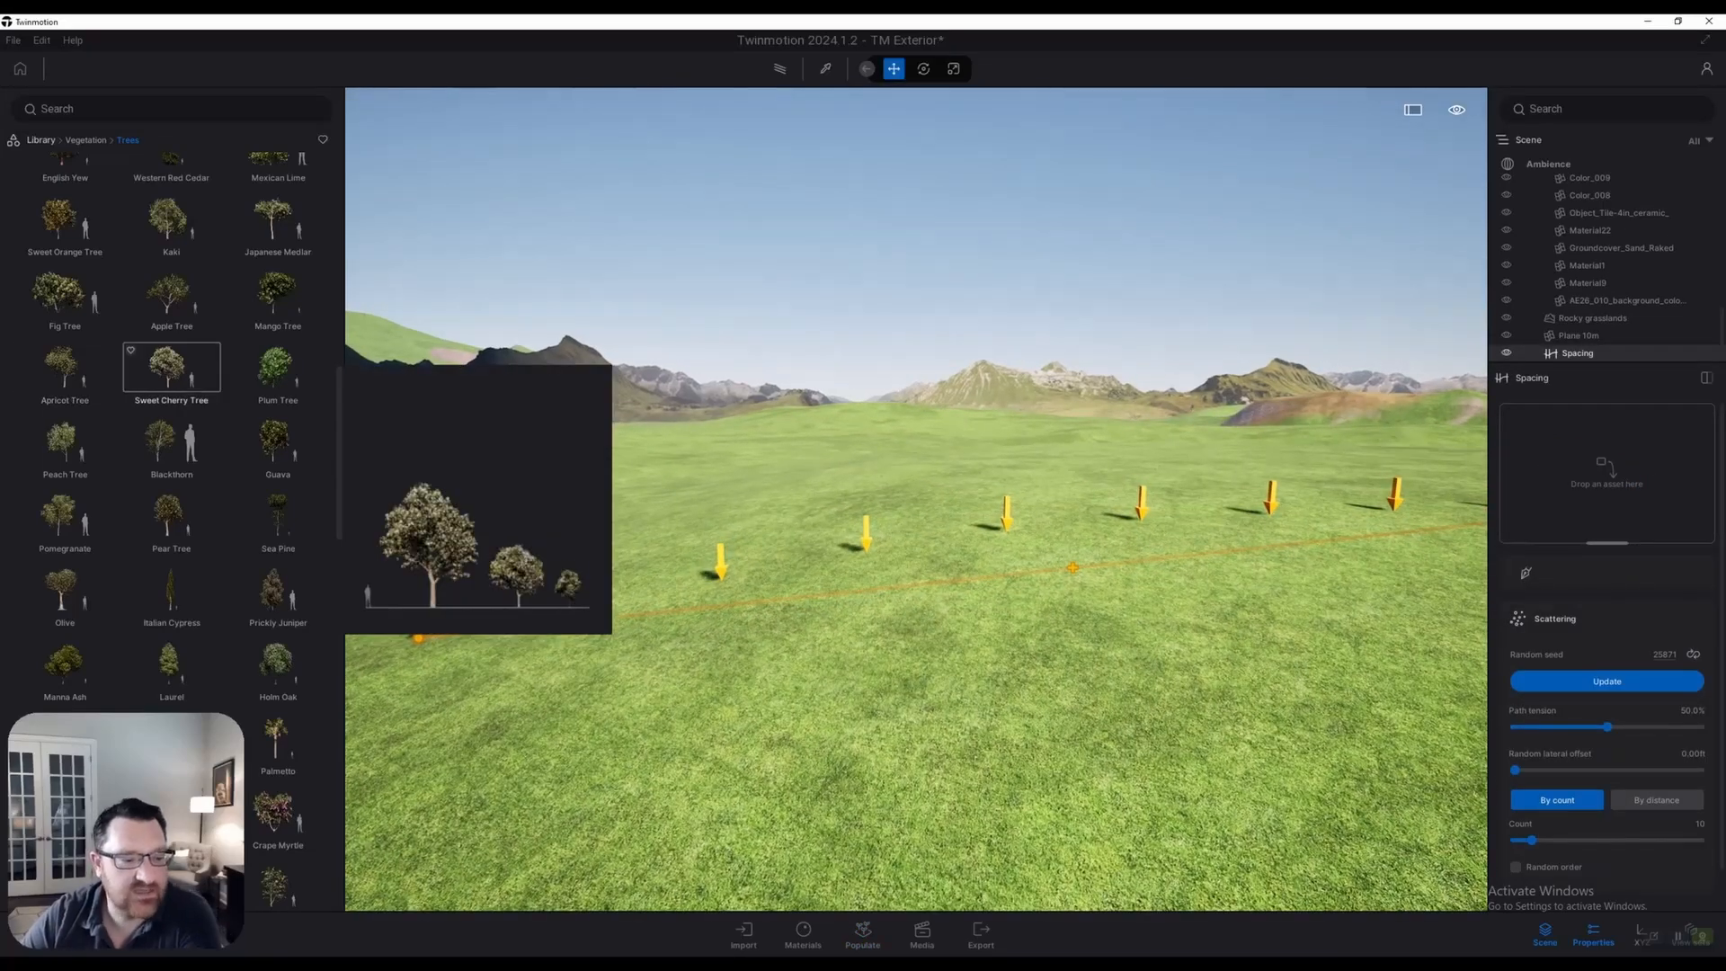
{"action": "left_click_drag", "start_coordinate": [171, 368], "coordinate": [1607, 472]}
{"action": "mouse_move", "coordinate": [278, 373]}
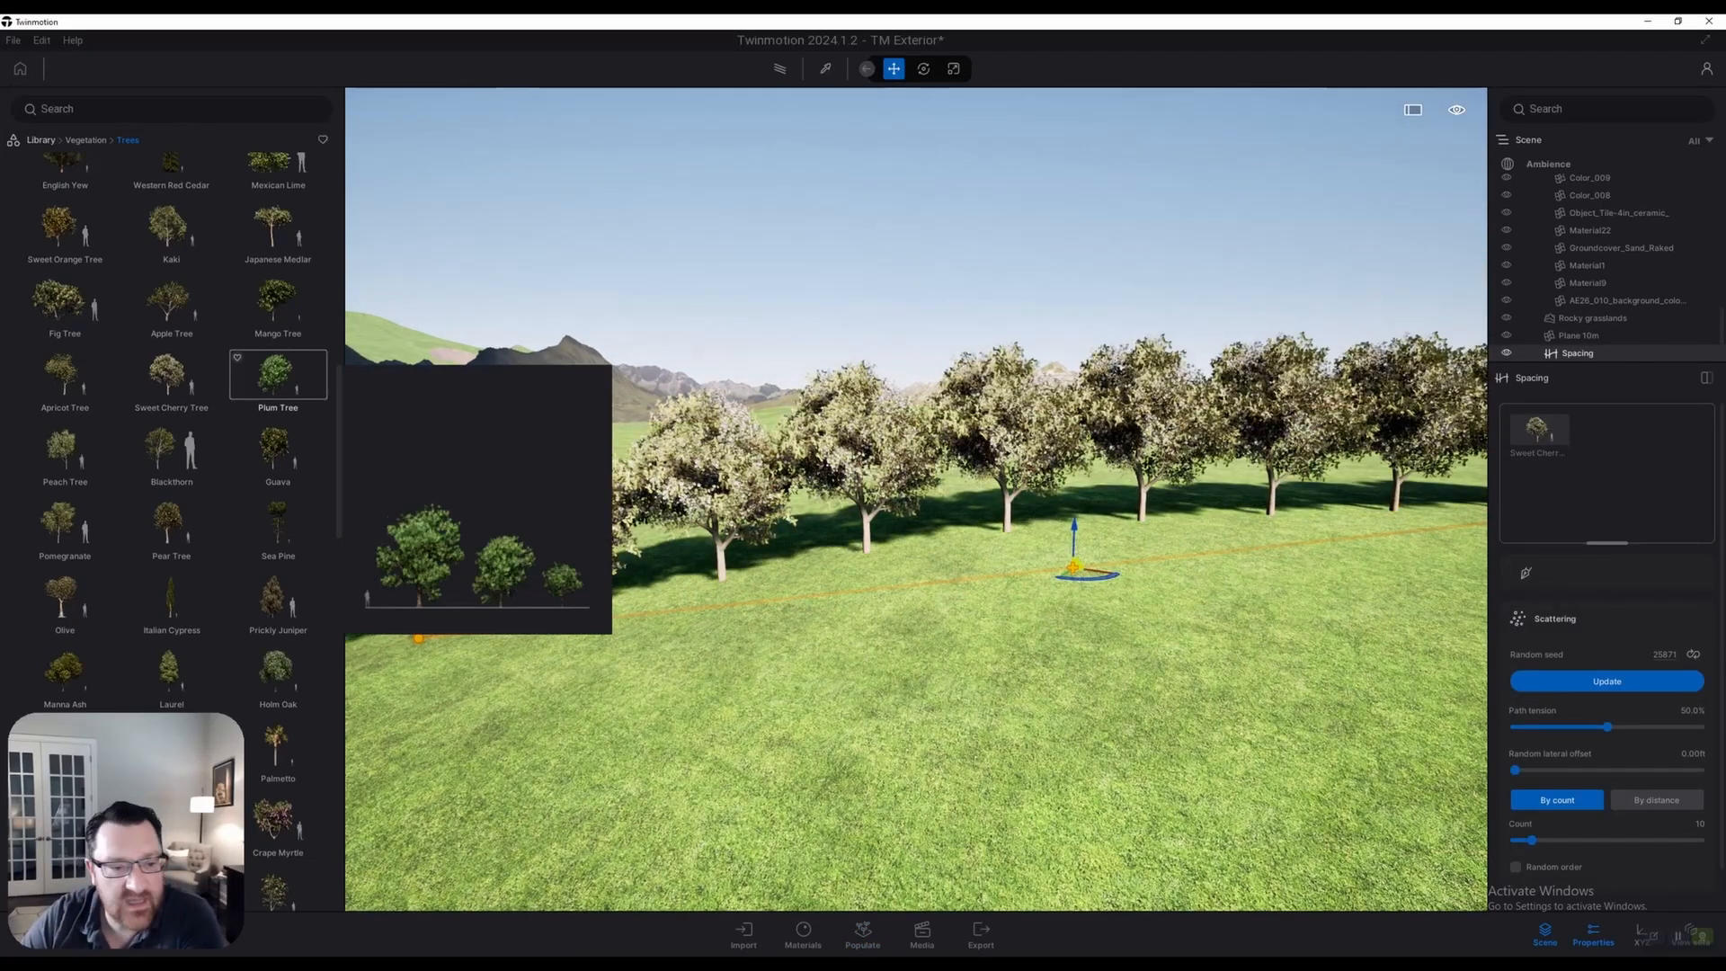
{"action": "mouse_move", "coordinate": [277, 299]}
{"action": "left_click_drag", "start_coordinate": [276, 373], "coordinate": [1607, 449]}
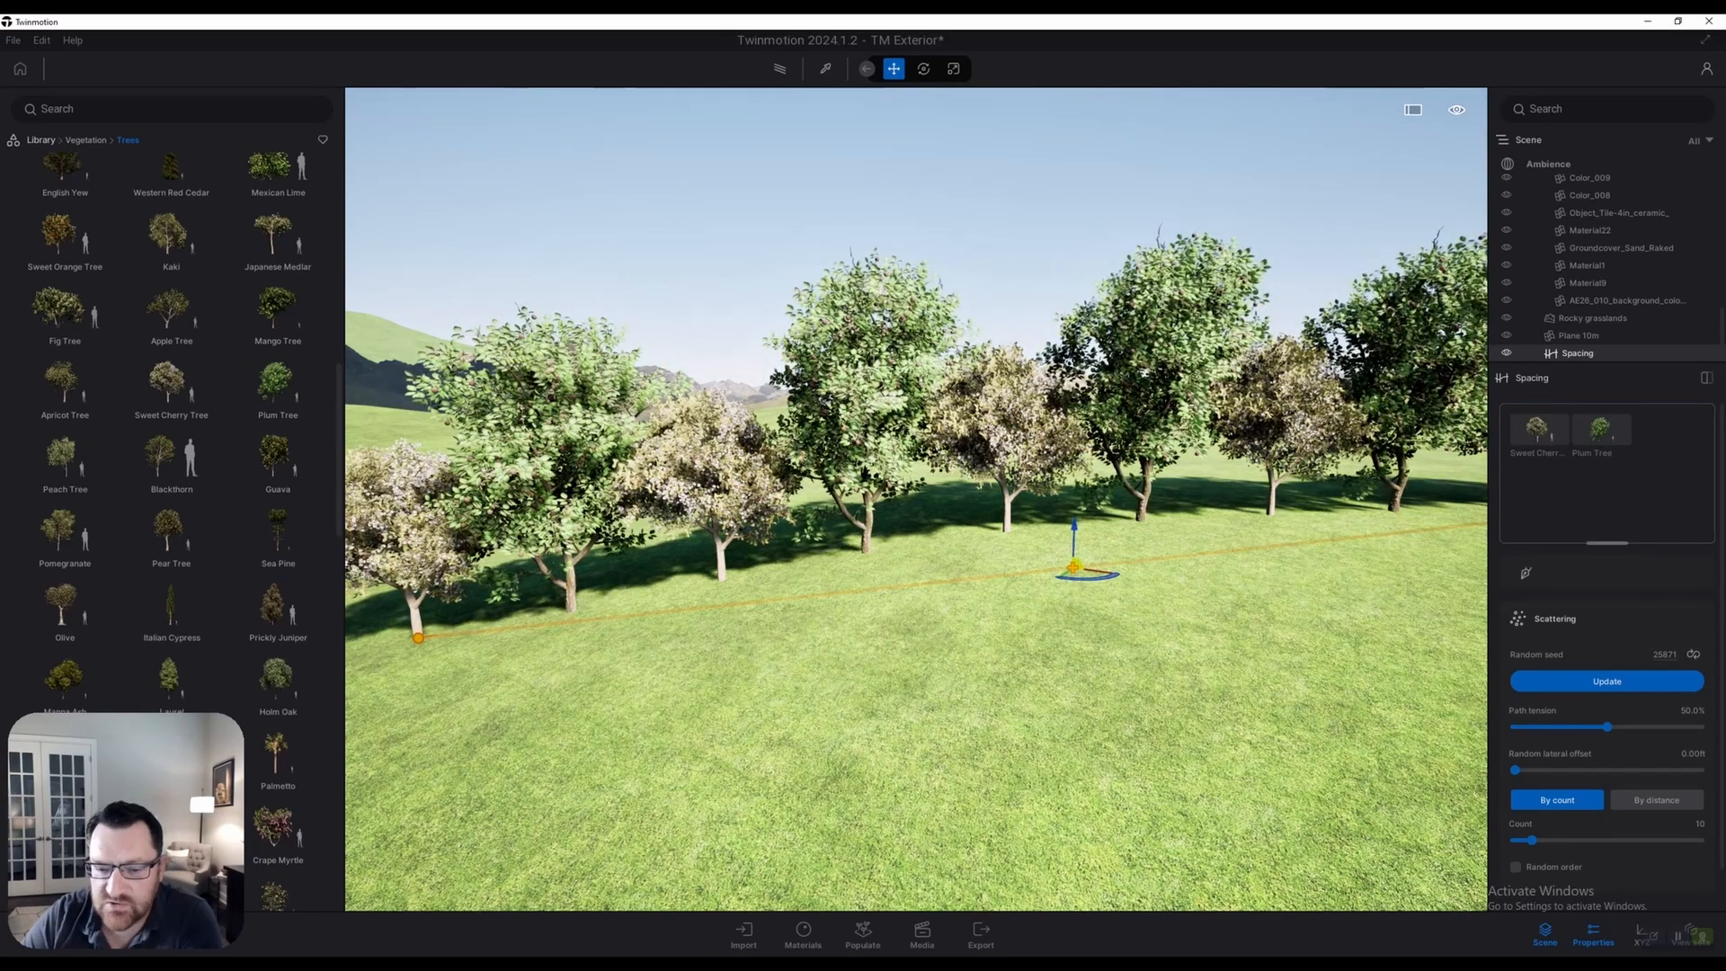
Set path tension 17.9%, random lateral offset 25.62 ft and tree count 34
{"action": "scroll", "coordinate": [917, 499], "scroll_direction": "down", "scroll_amount": 3}
{"action": "scroll", "coordinate": [1608, 661], "scroll_direction": "down", "scroll_amount": 1}
{"action": "scroll", "coordinate": [1607, 661], "scroll_direction": "down", "scroll_amount": 1}
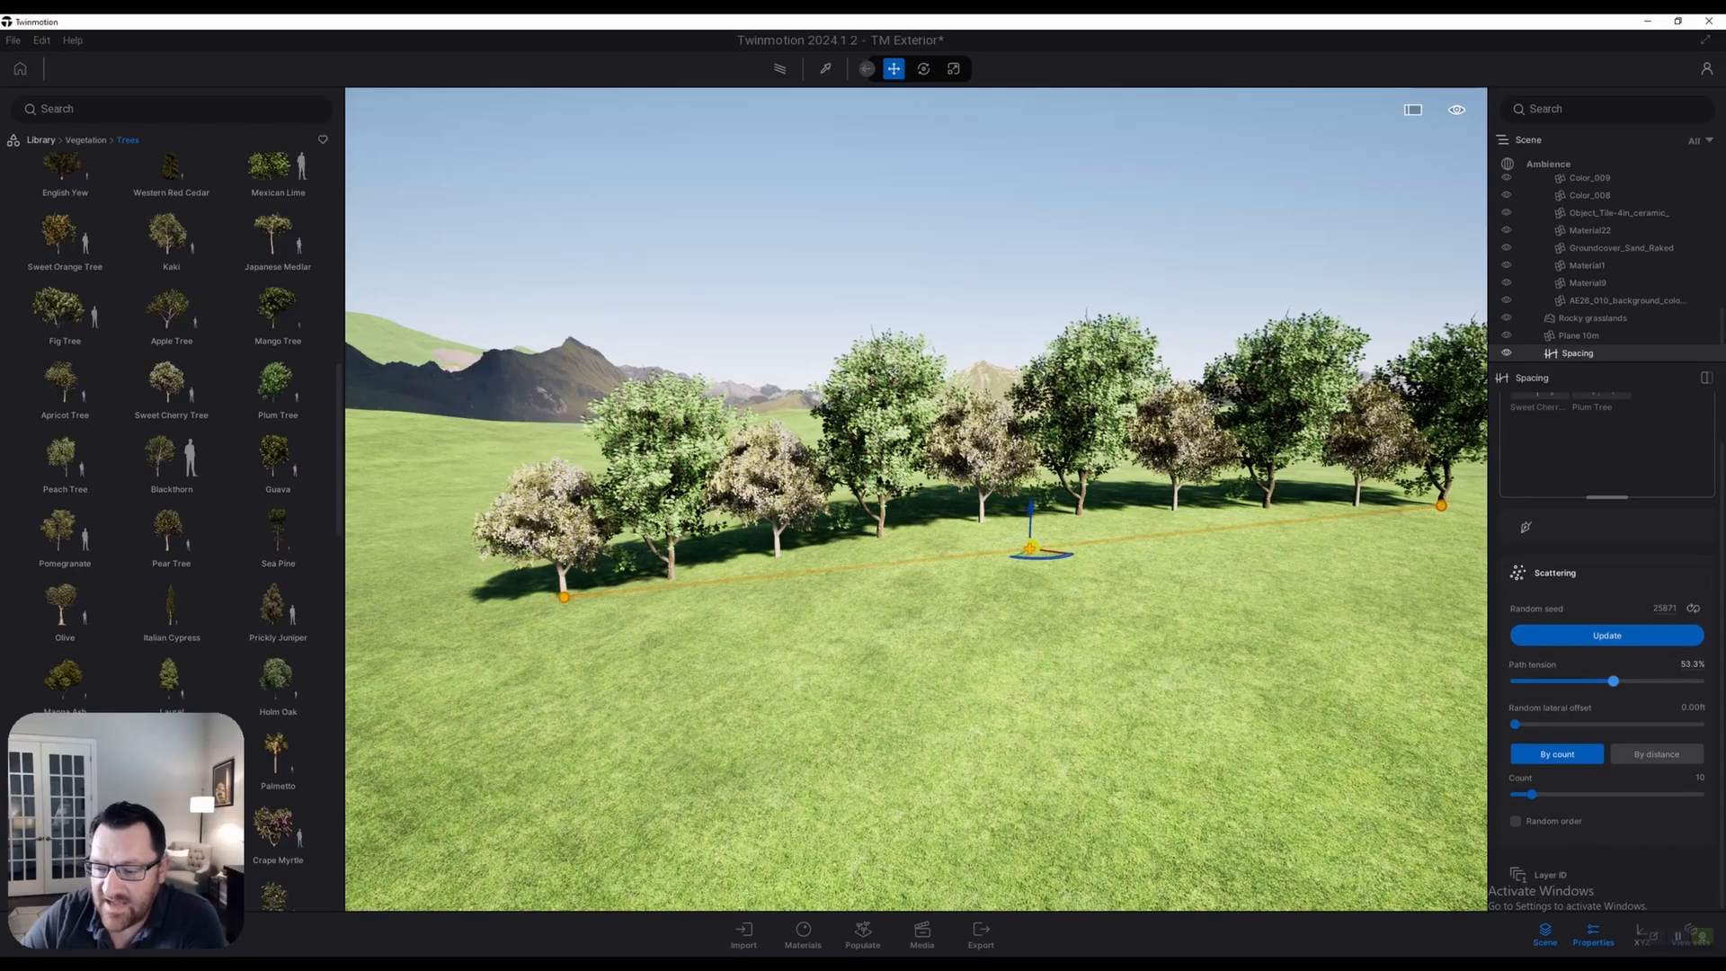
{"action": "left_click_drag", "start_coordinate": [1699, 680], "coordinate": [1624, 680]}
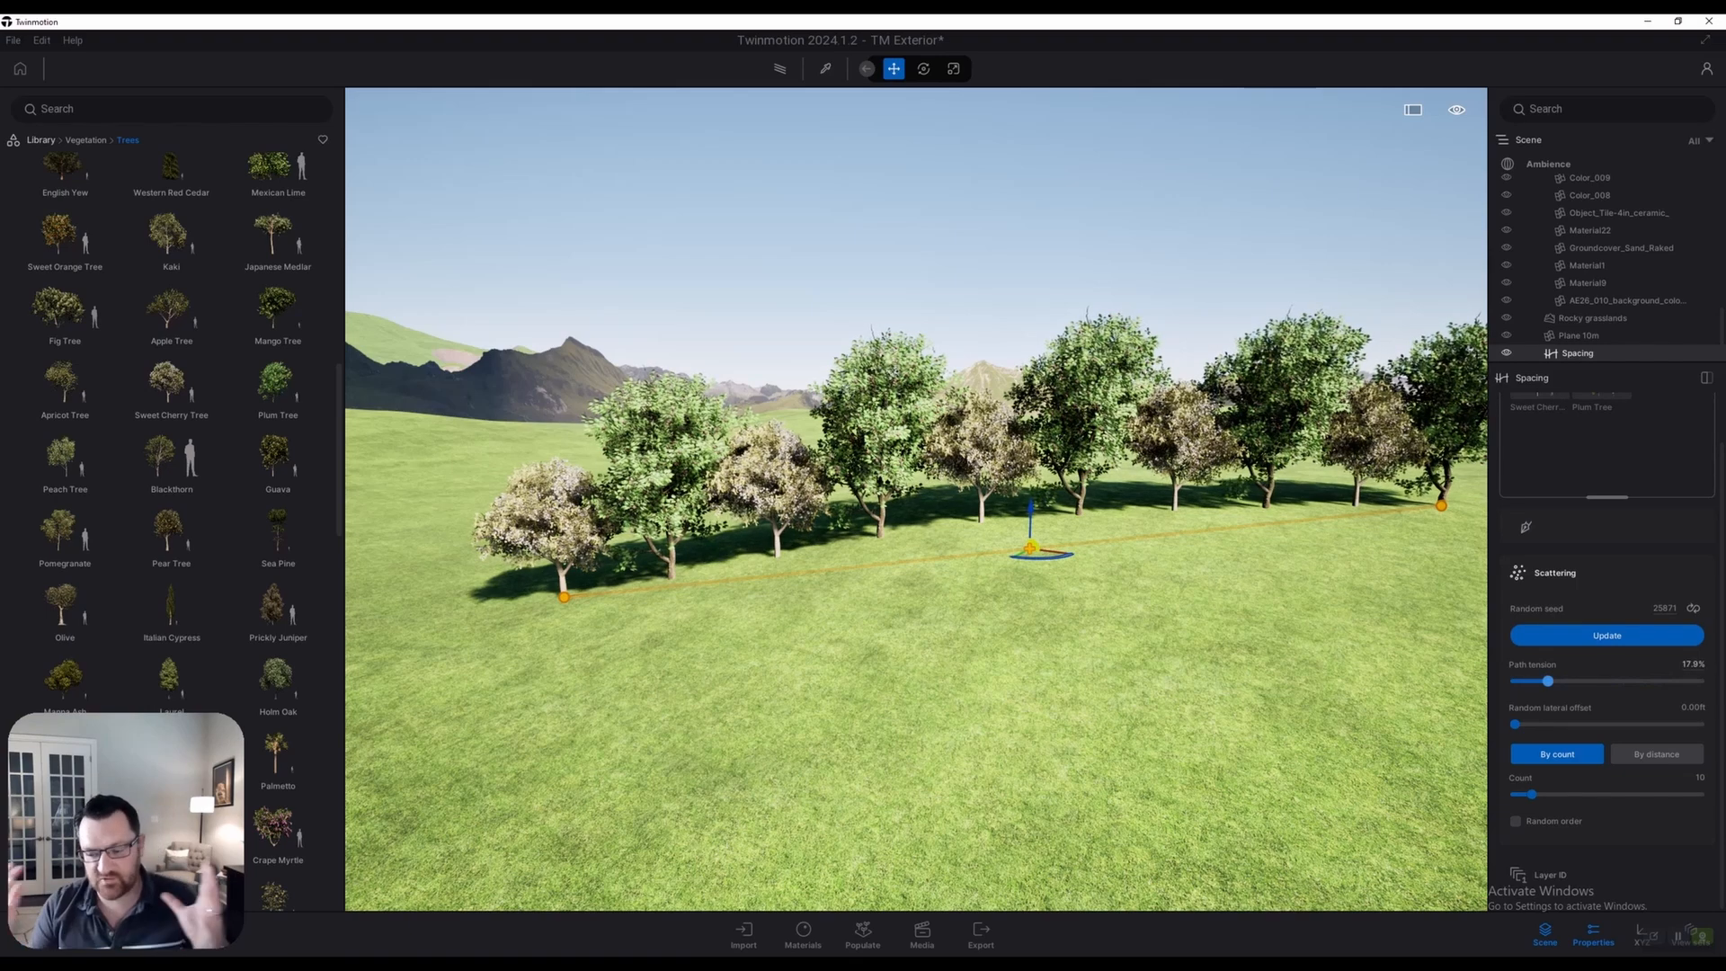
{"action": "left_click_drag", "start_coordinate": [1515, 724], "coordinate": [1587, 723]}
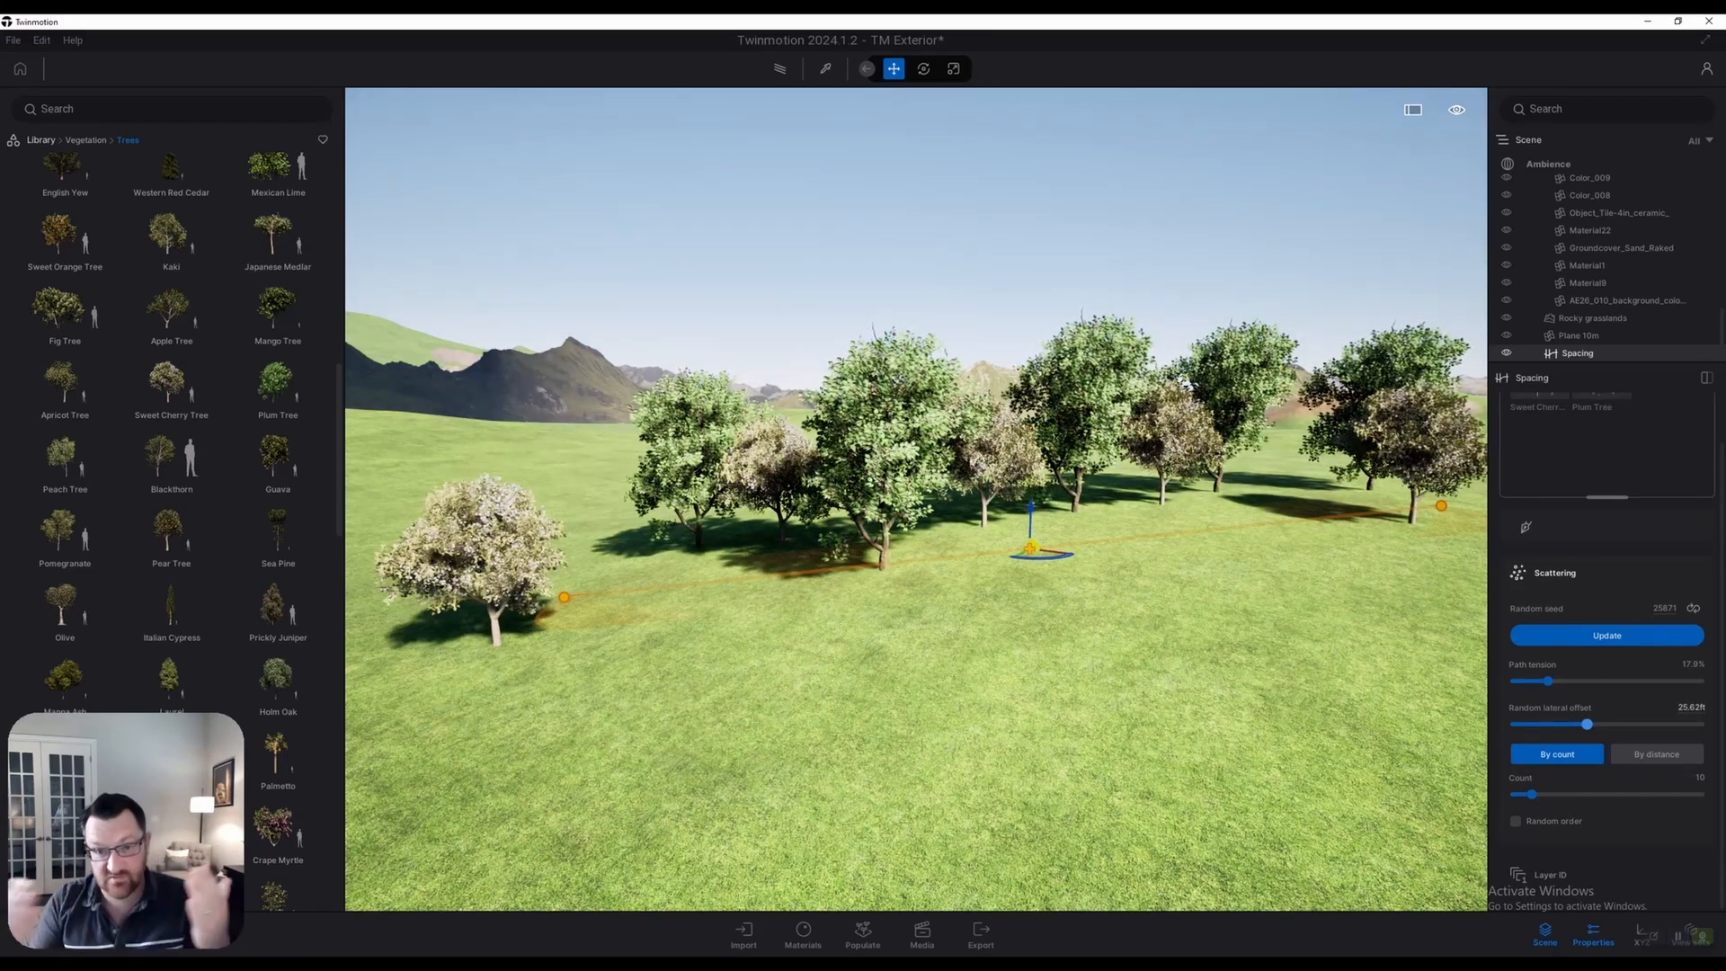
{"action": "key", "text": "s"}
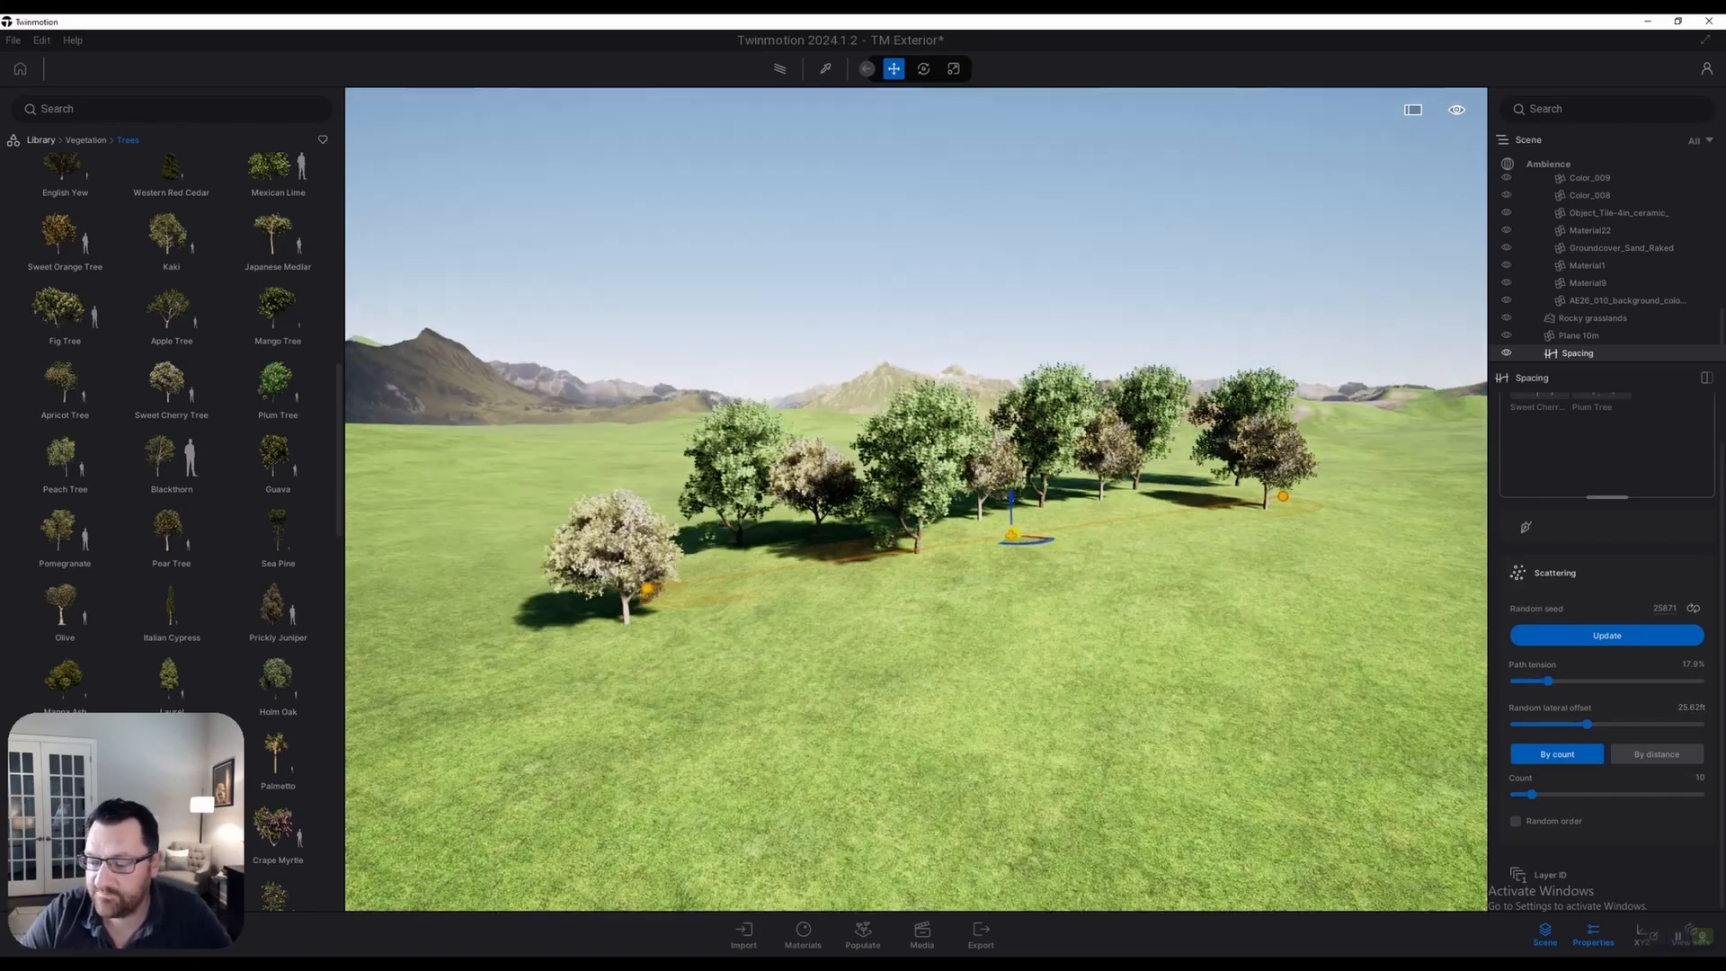
{"action": "left_click_drag", "start_coordinate": [1532, 795], "coordinate": [1576, 795]}
Add Crape Myrtle to the Spacing tree row alongside Sweet Cherry and Plum
{"action": "key", "text": "d"}
{"action": "key", "text": "w"}
{"action": "key", "text": "a"}
{"action": "scroll", "coordinate": [171, 530], "scroll_direction": "down", "scroll_amount": 1}
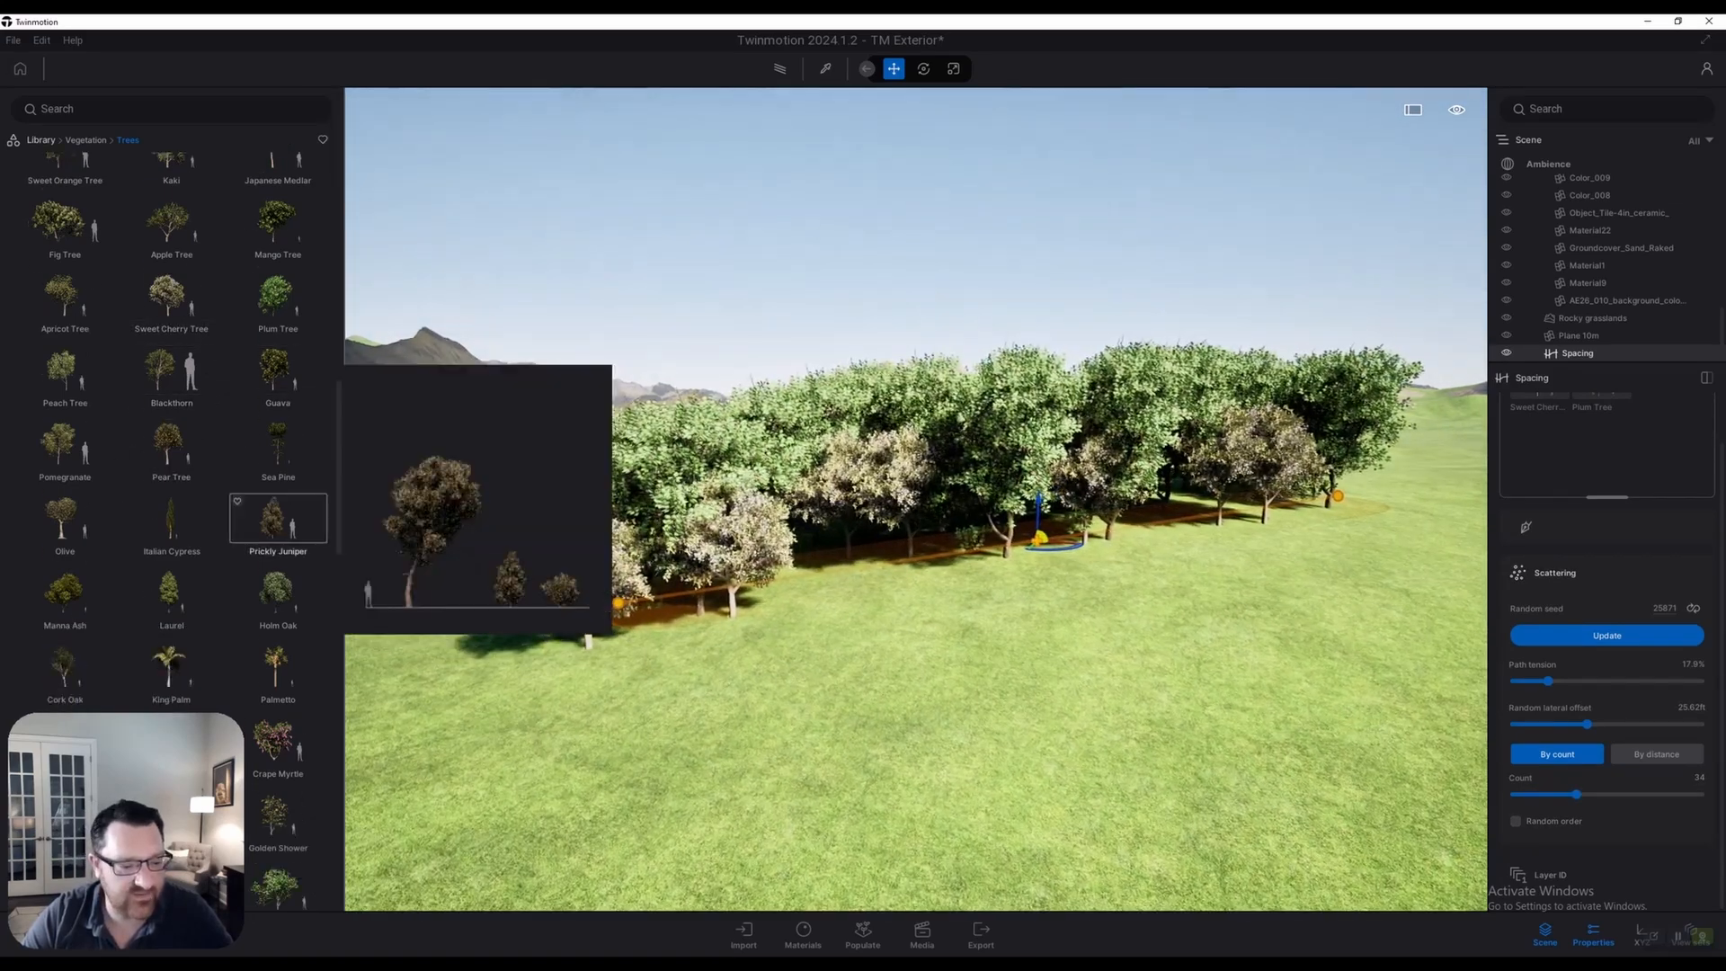
{"action": "left_click_drag", "start_coordinate": [277, 742], "coordinate": [1618, 454]}
Turn on Random order for the species and roll a new random seed
{"action": "key", "text": "w"}
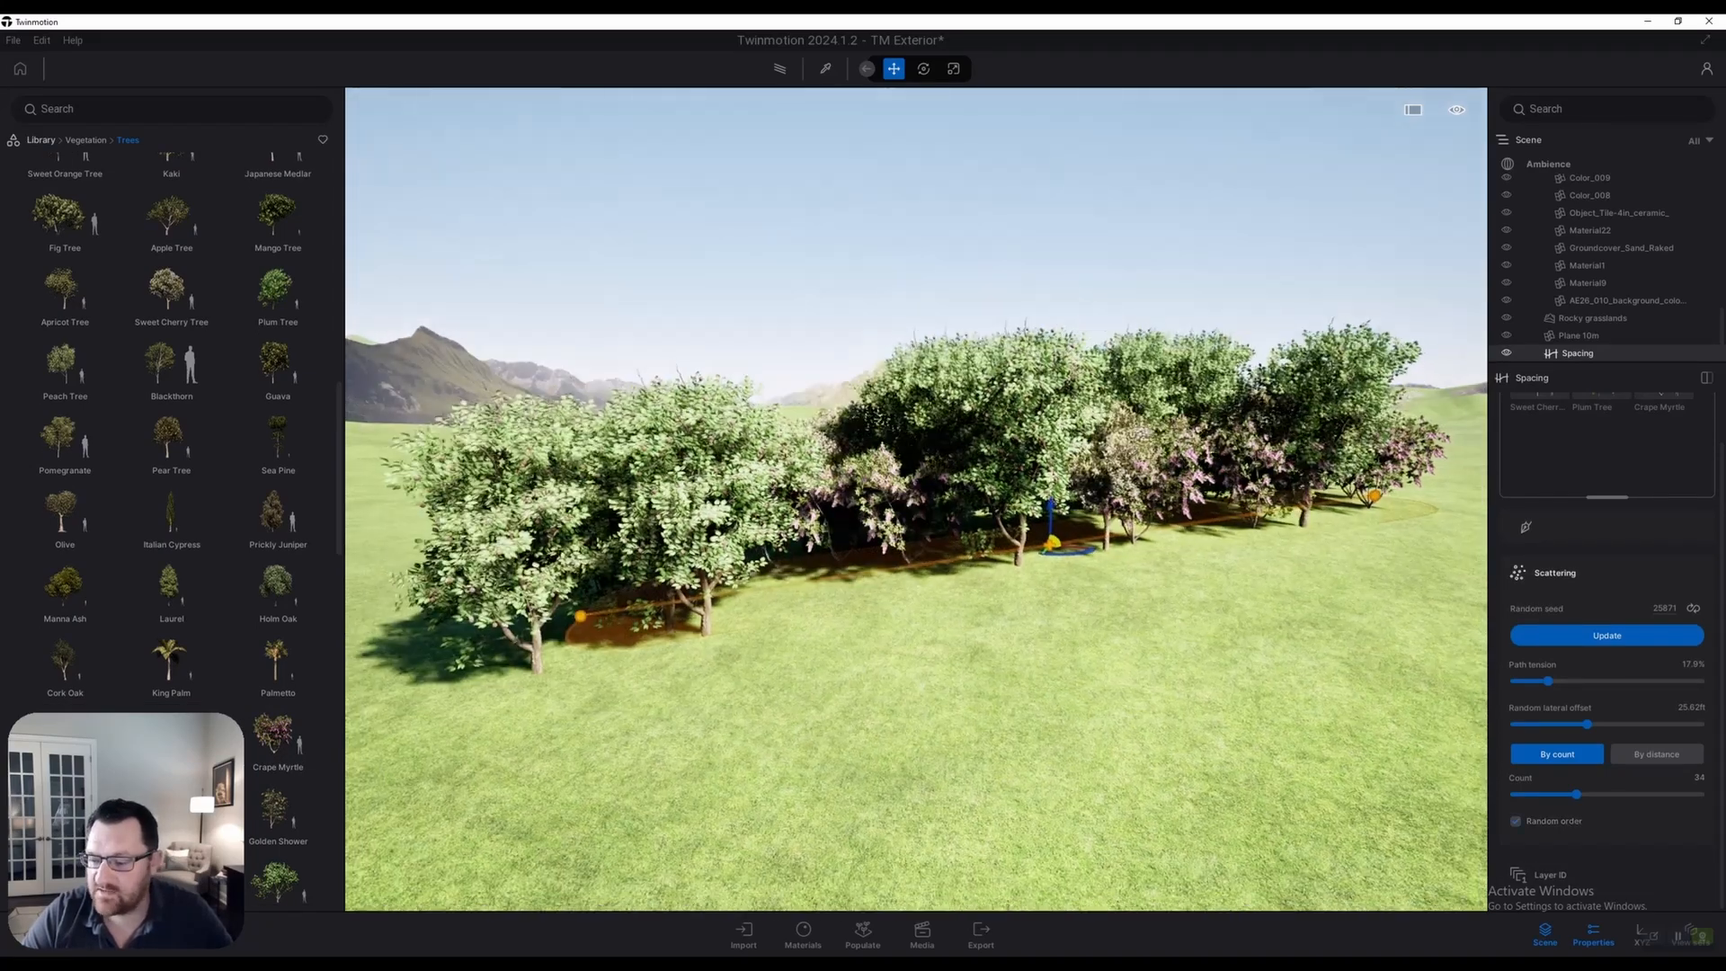
{"action": "scroll", "coordinate": [1608, 680], "scroll_direction": "up", "scroll_amount": 1}
{"action": "key", "text": "d"}
{"action": "left_click", "coordinate": [1608, 681]}
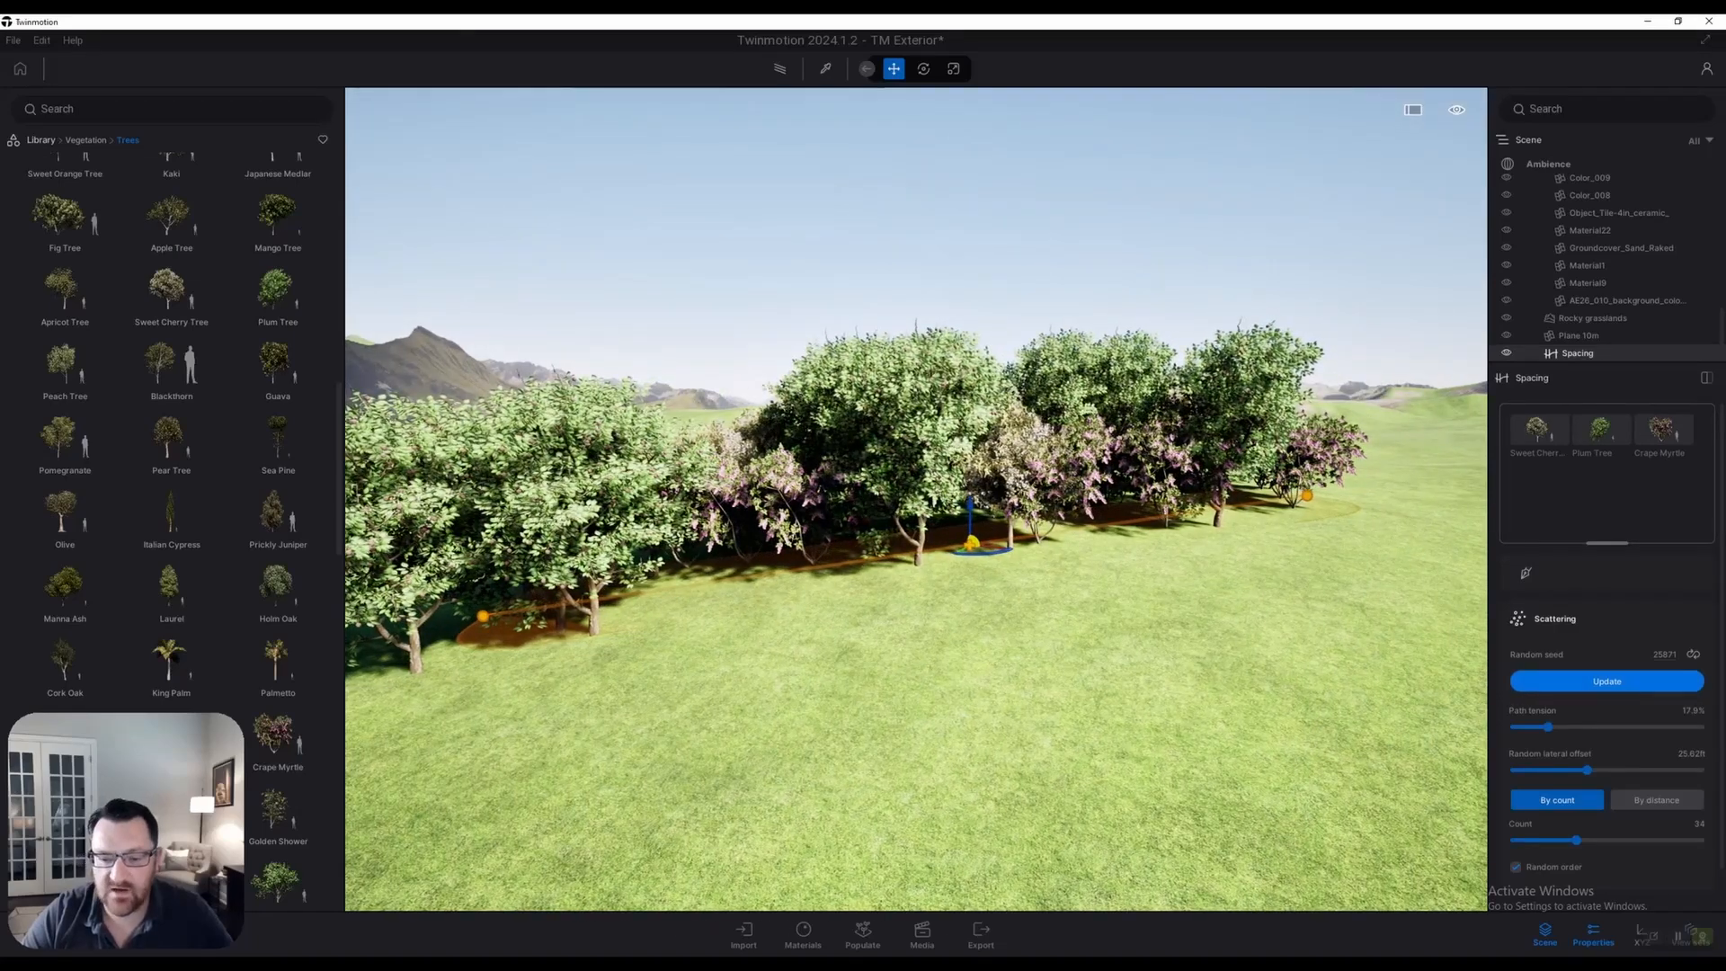
{"action": "left_click", "coordinate": [1694, 654]}
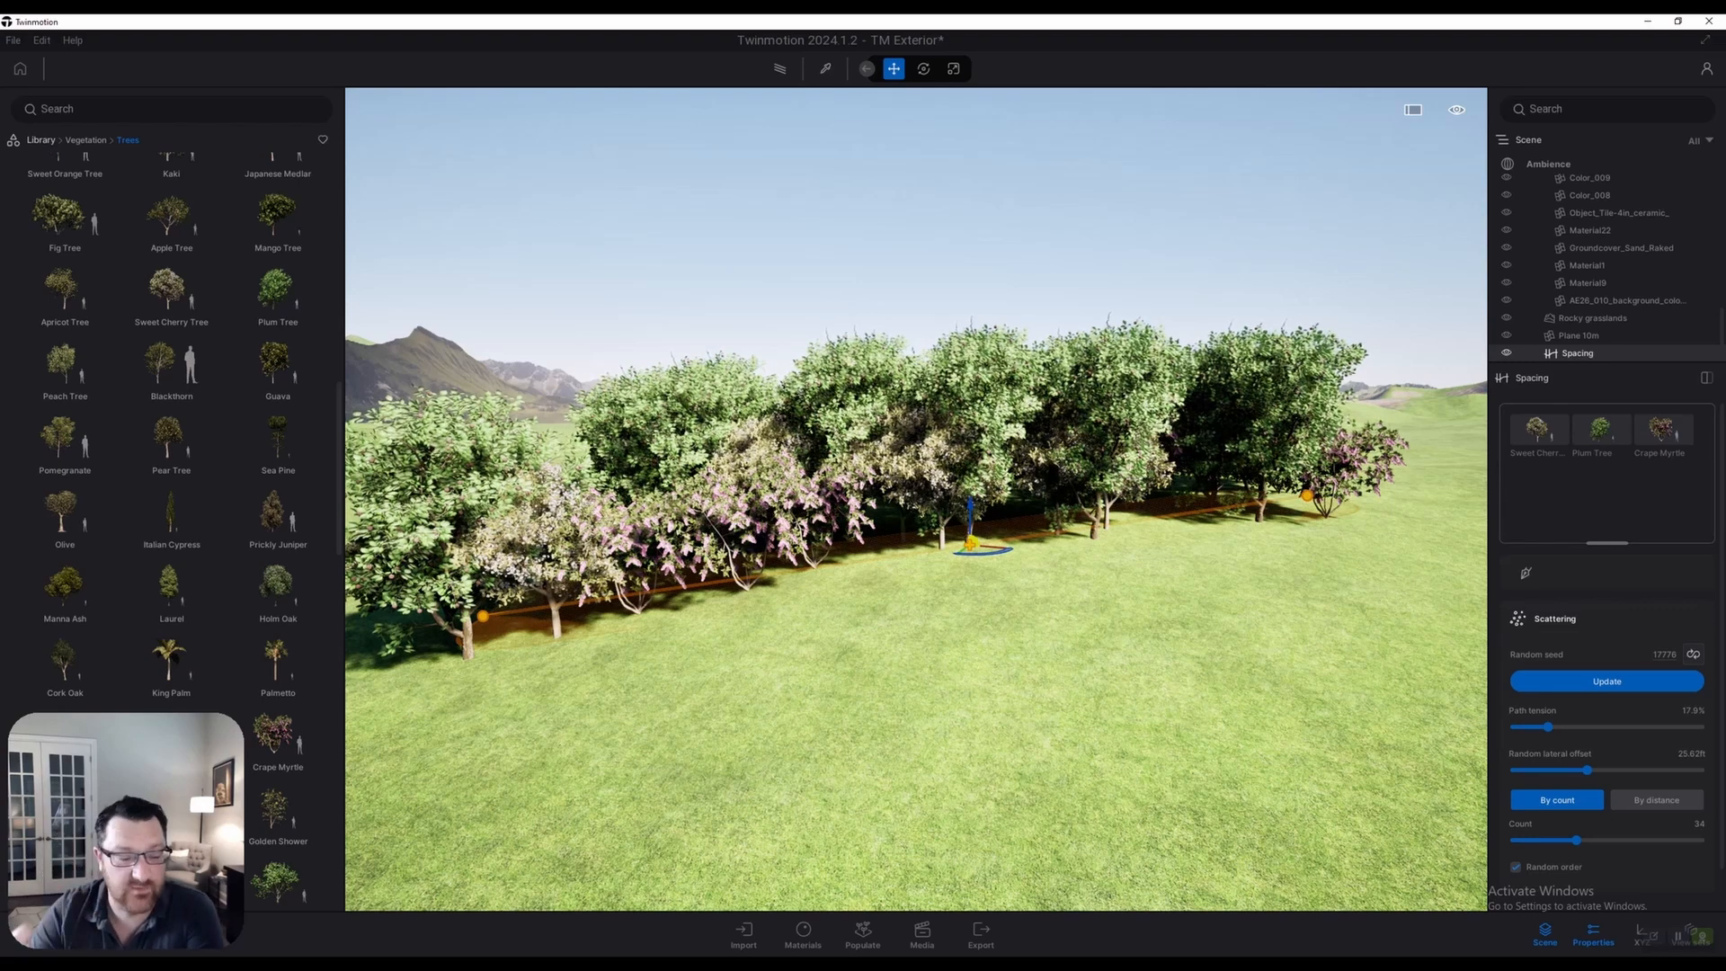
Collapse and re-expand the scattering settings, then orbit to review the mixed tree row
{"action": "left_click", "coordinate": [1556, 618]}
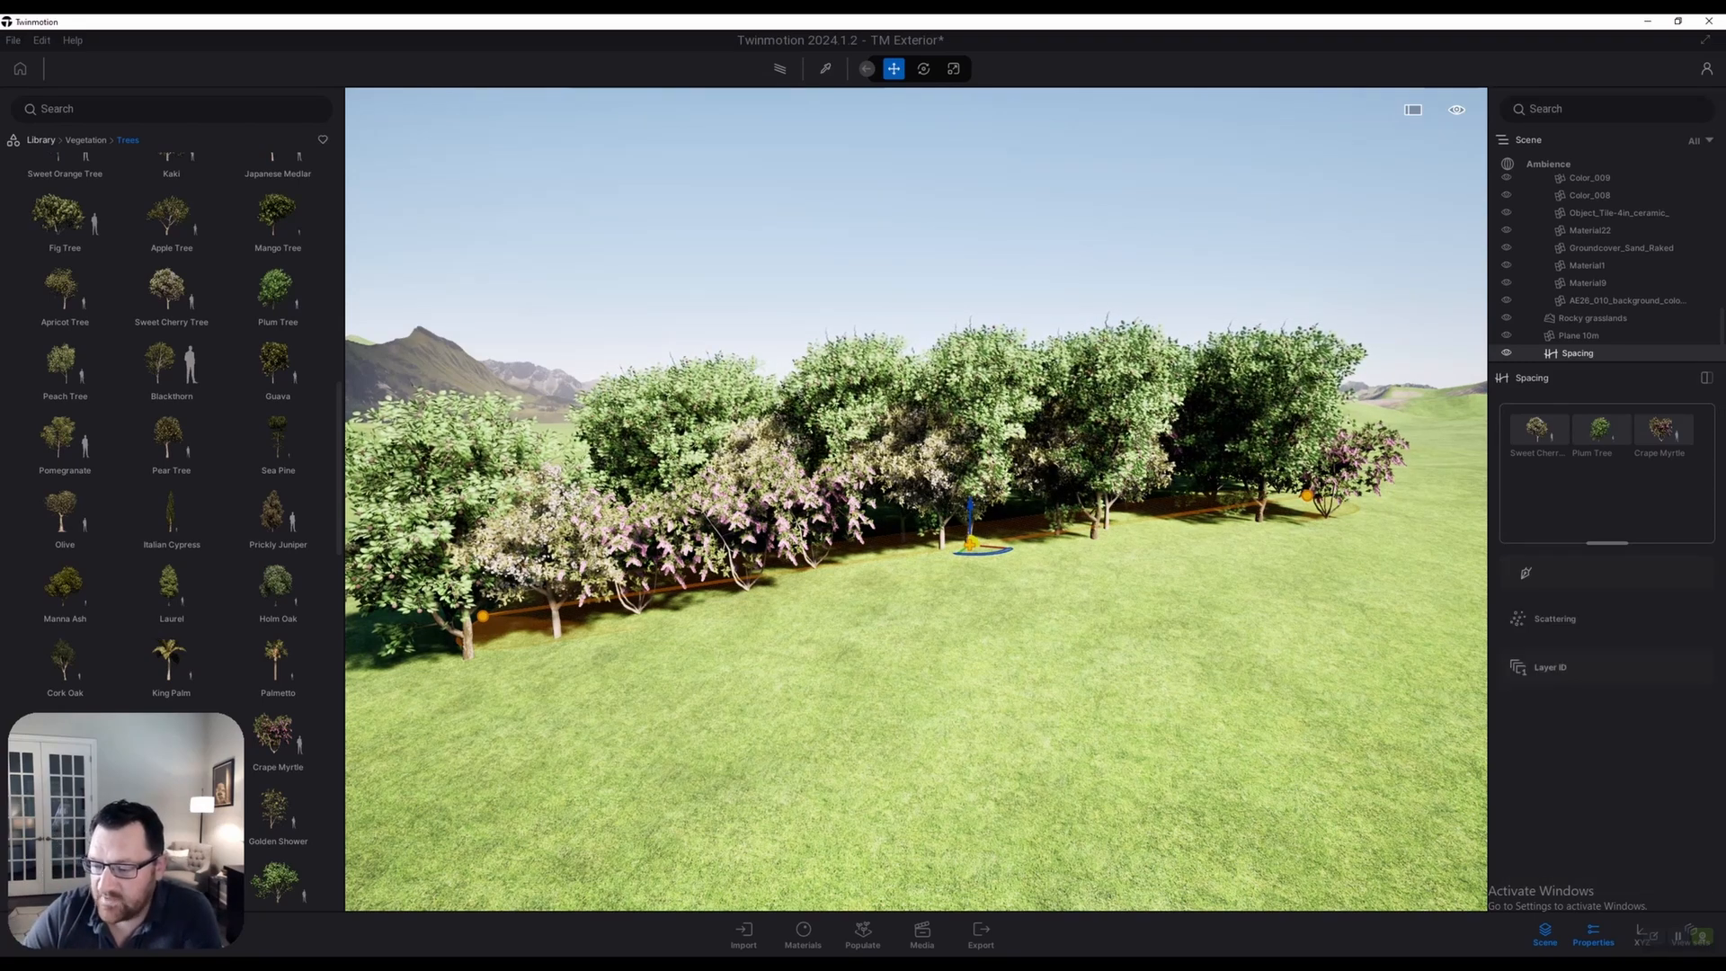
{"action": "left_click", "coordinate": [1556, 618]}
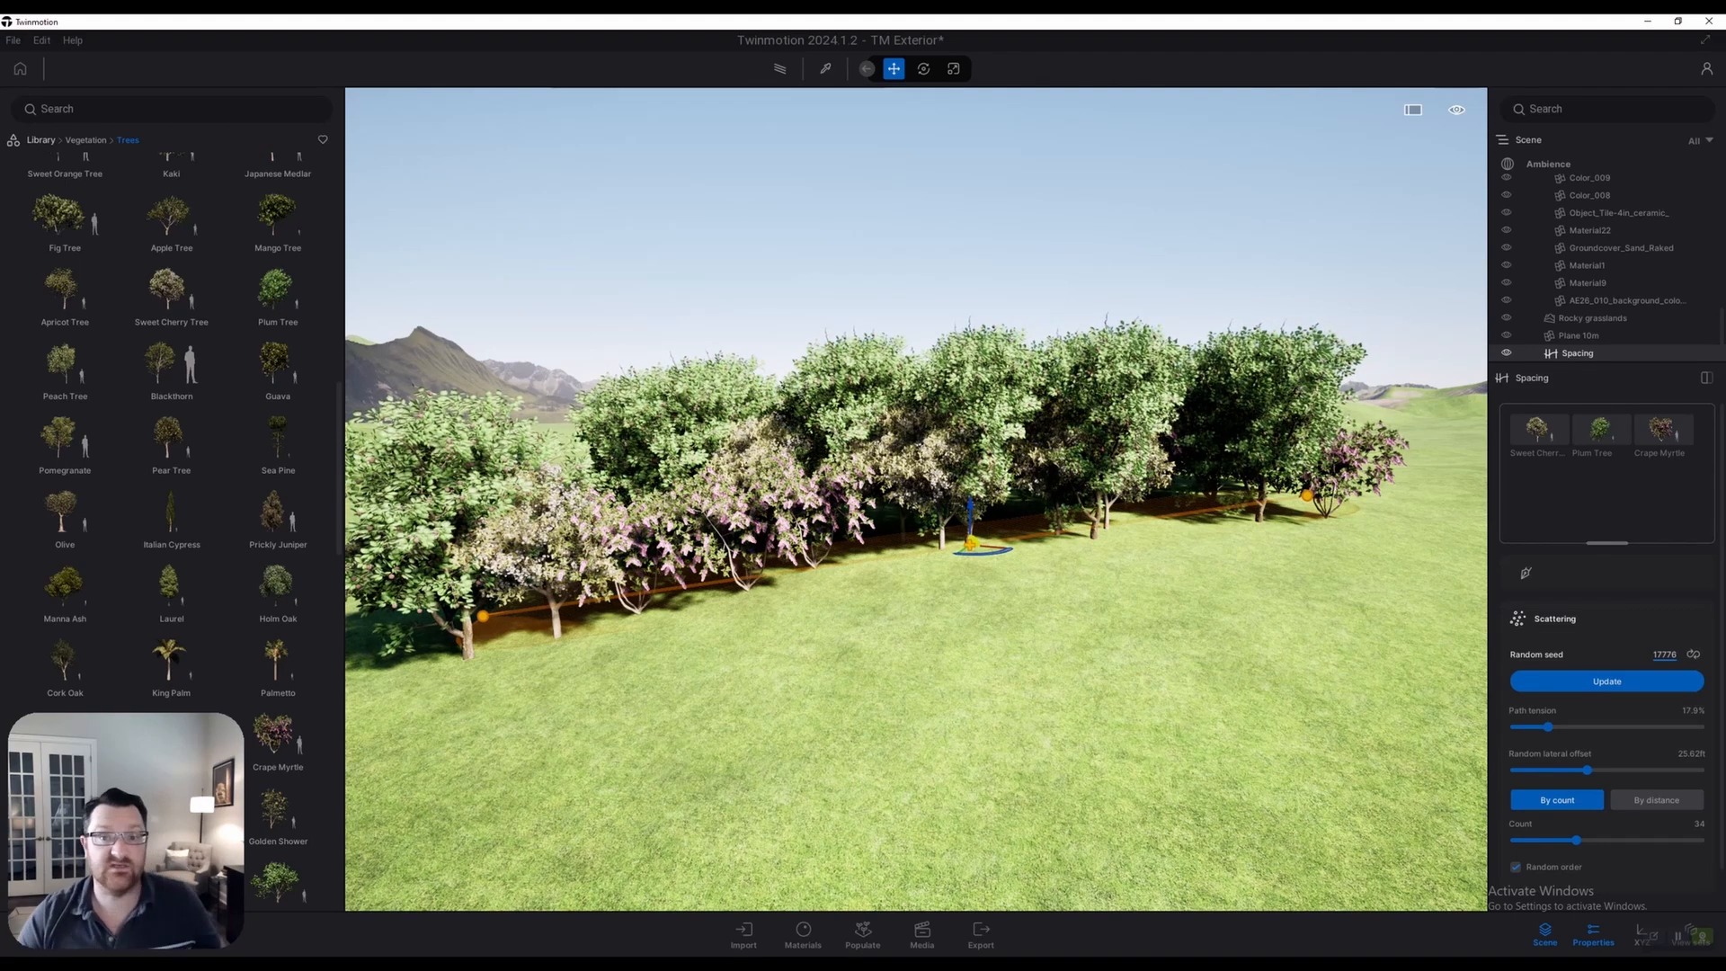
{"action": "key", "text": "a"}
{"action": "right_click_drag", "start_coordinate": [917, 500], "coordinate": [1114, 490]}
{"action": "key", "text": "w"}
{"action": "key", "text": "d"}
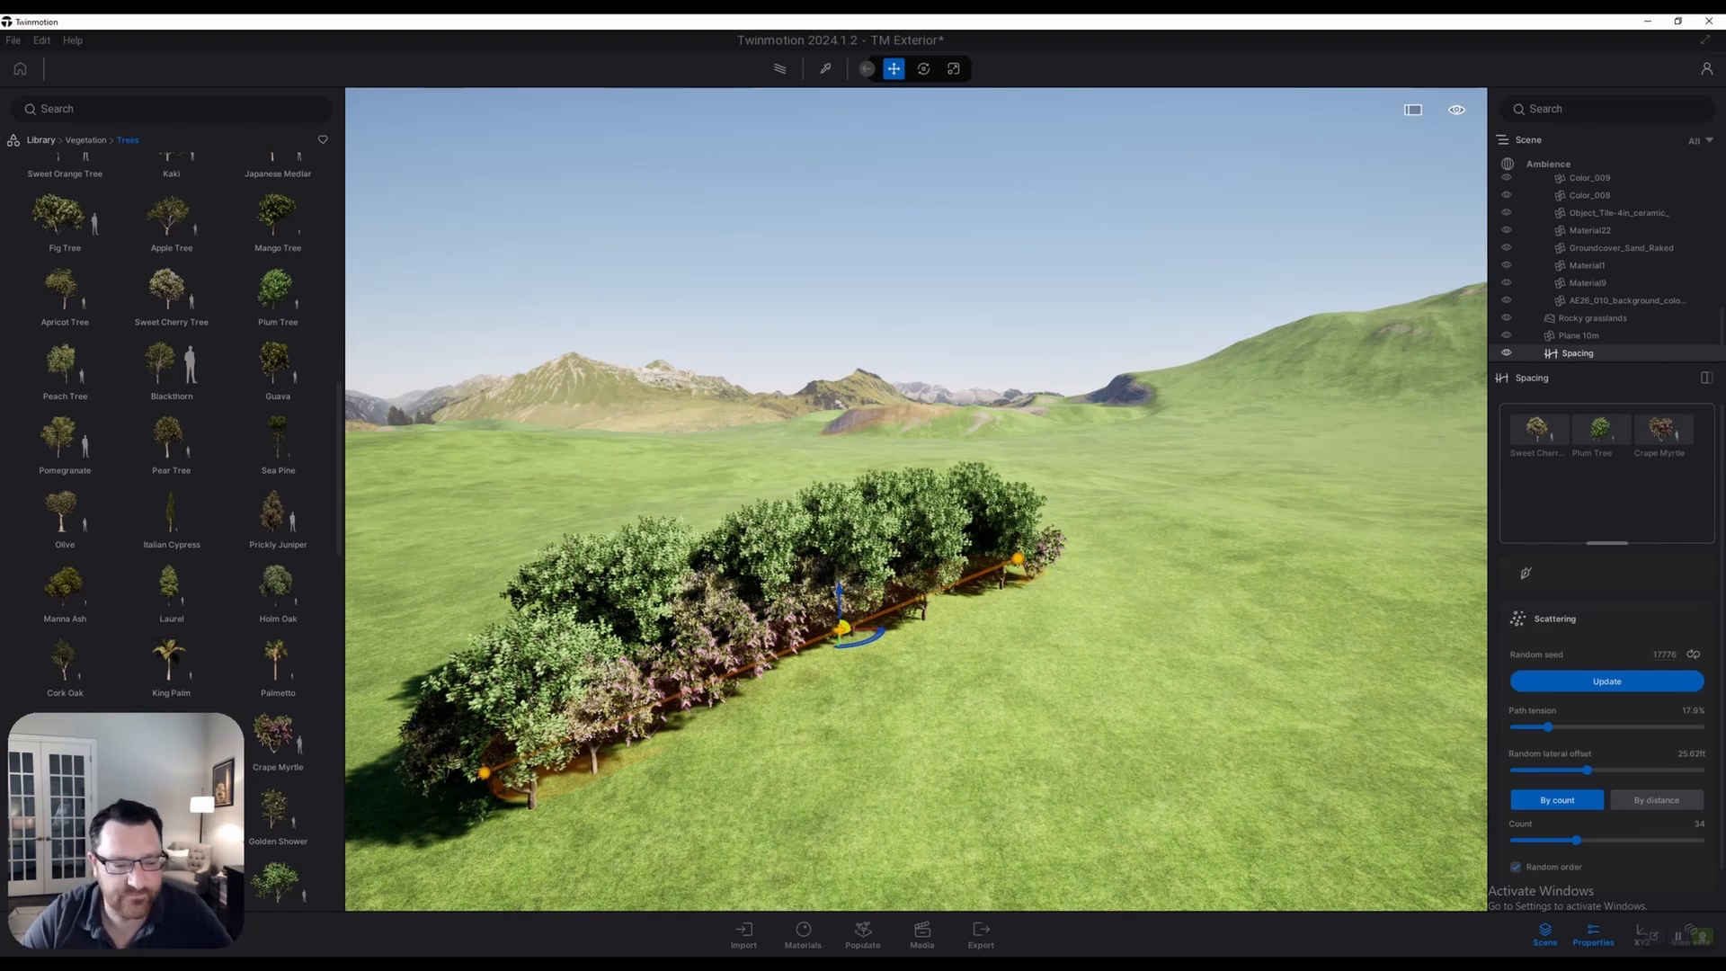
Delete the Spacing tree row layer from the scene
{"action": "right_click", "coordinate": [1510, 354]}
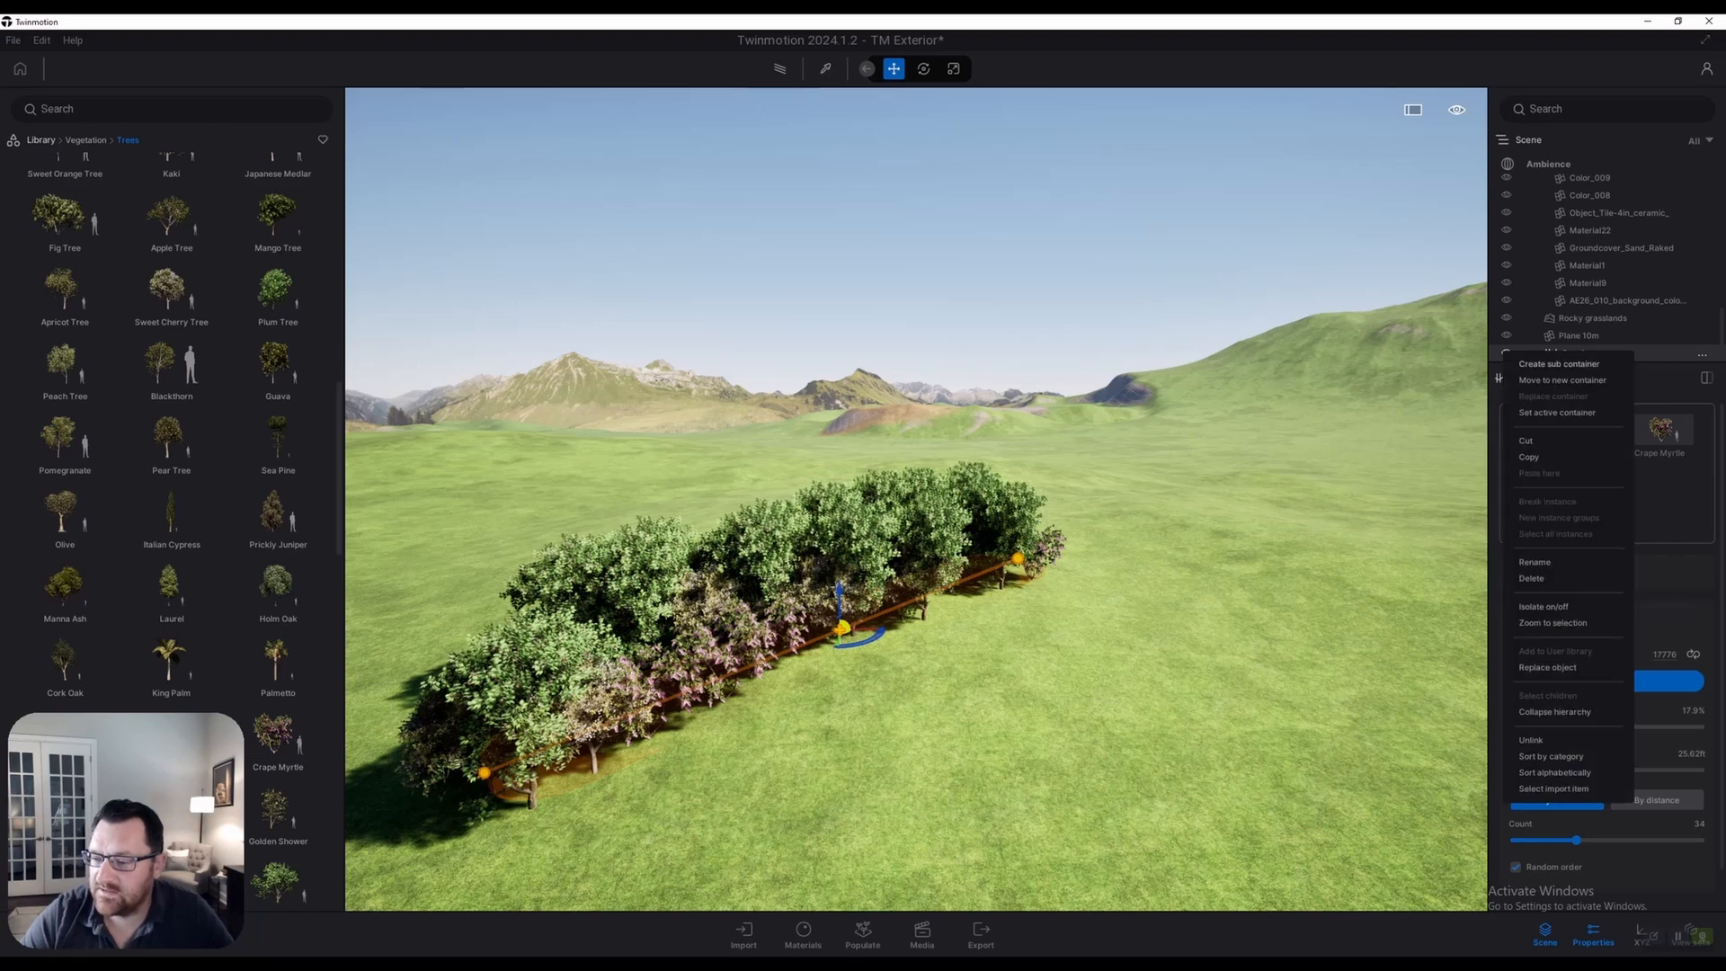
{"action": "left_click", "coordinate": [1532, 579]}
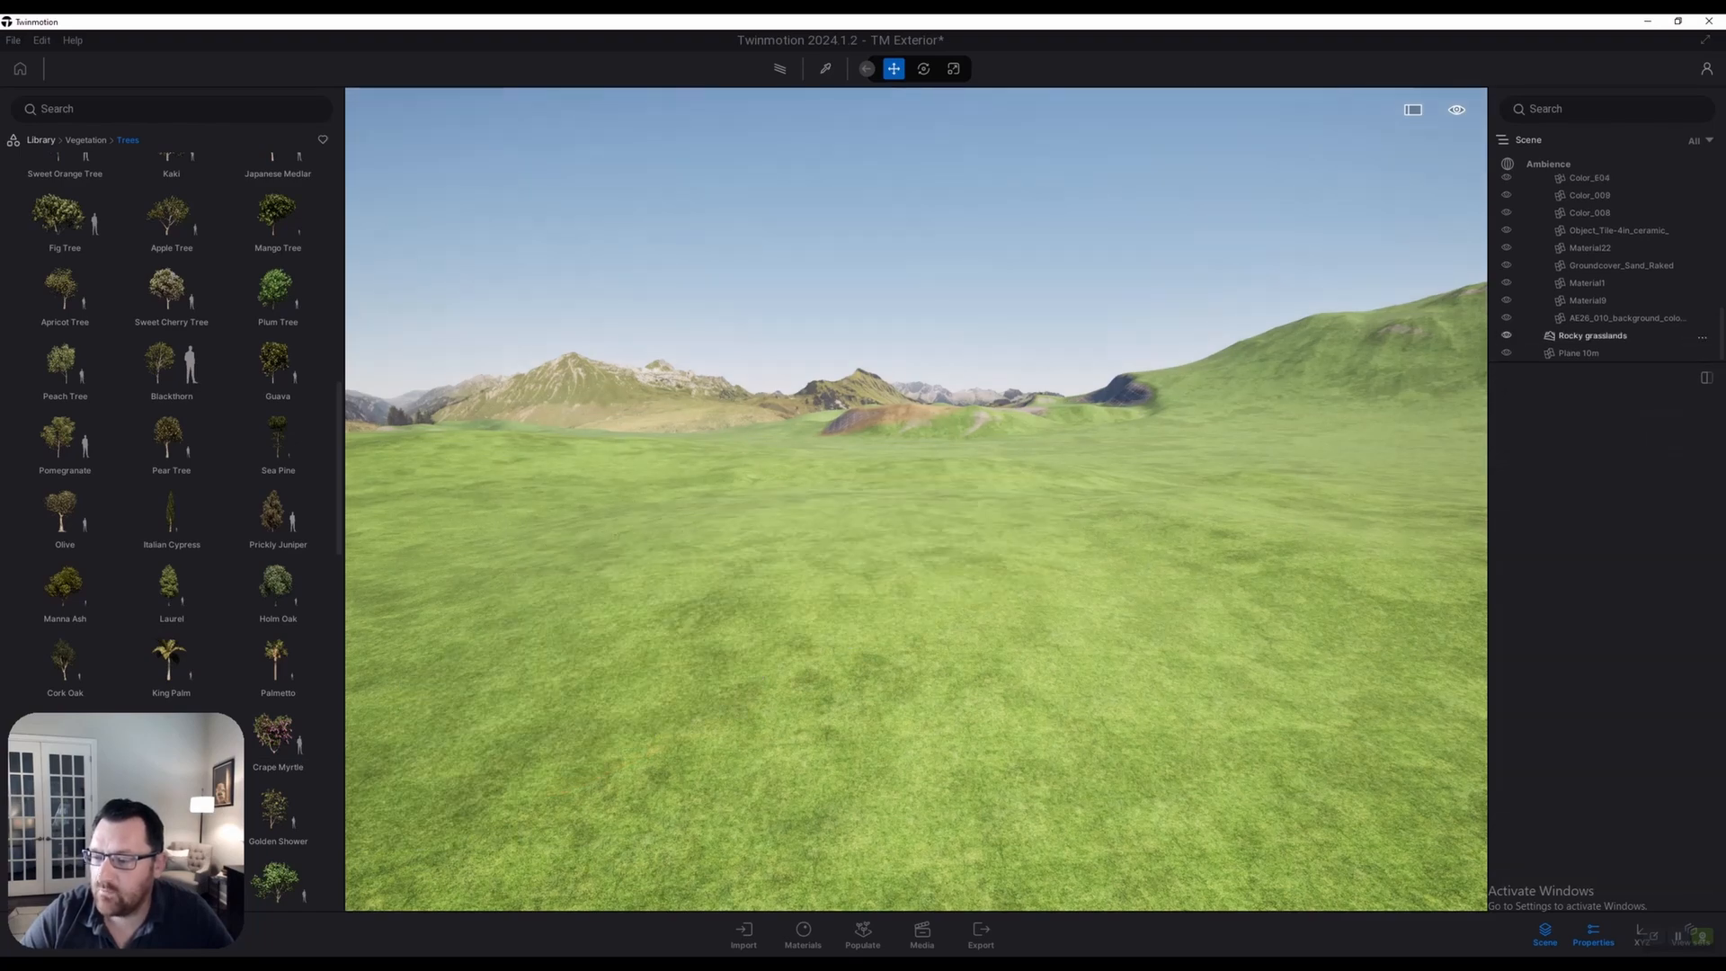
{"action": "left_click", "coordinate": [862, 935]}
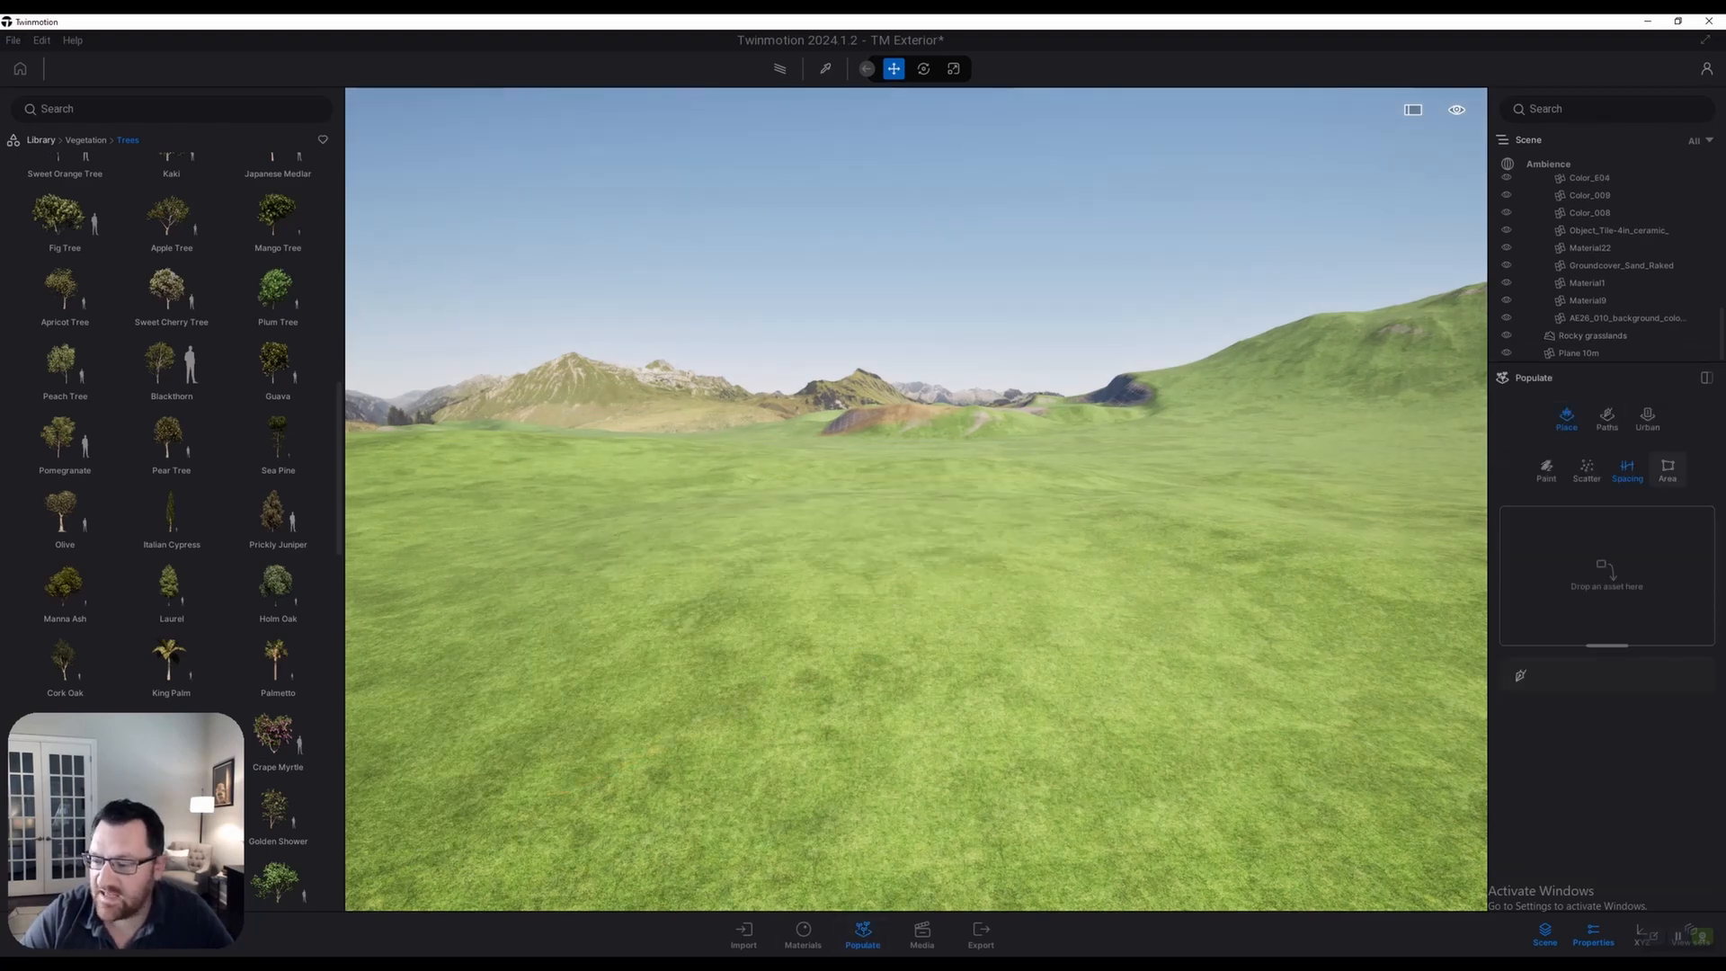
Outline a closed four-corner Area on the open grass and finish it
{"action": "key", "text": "w"}
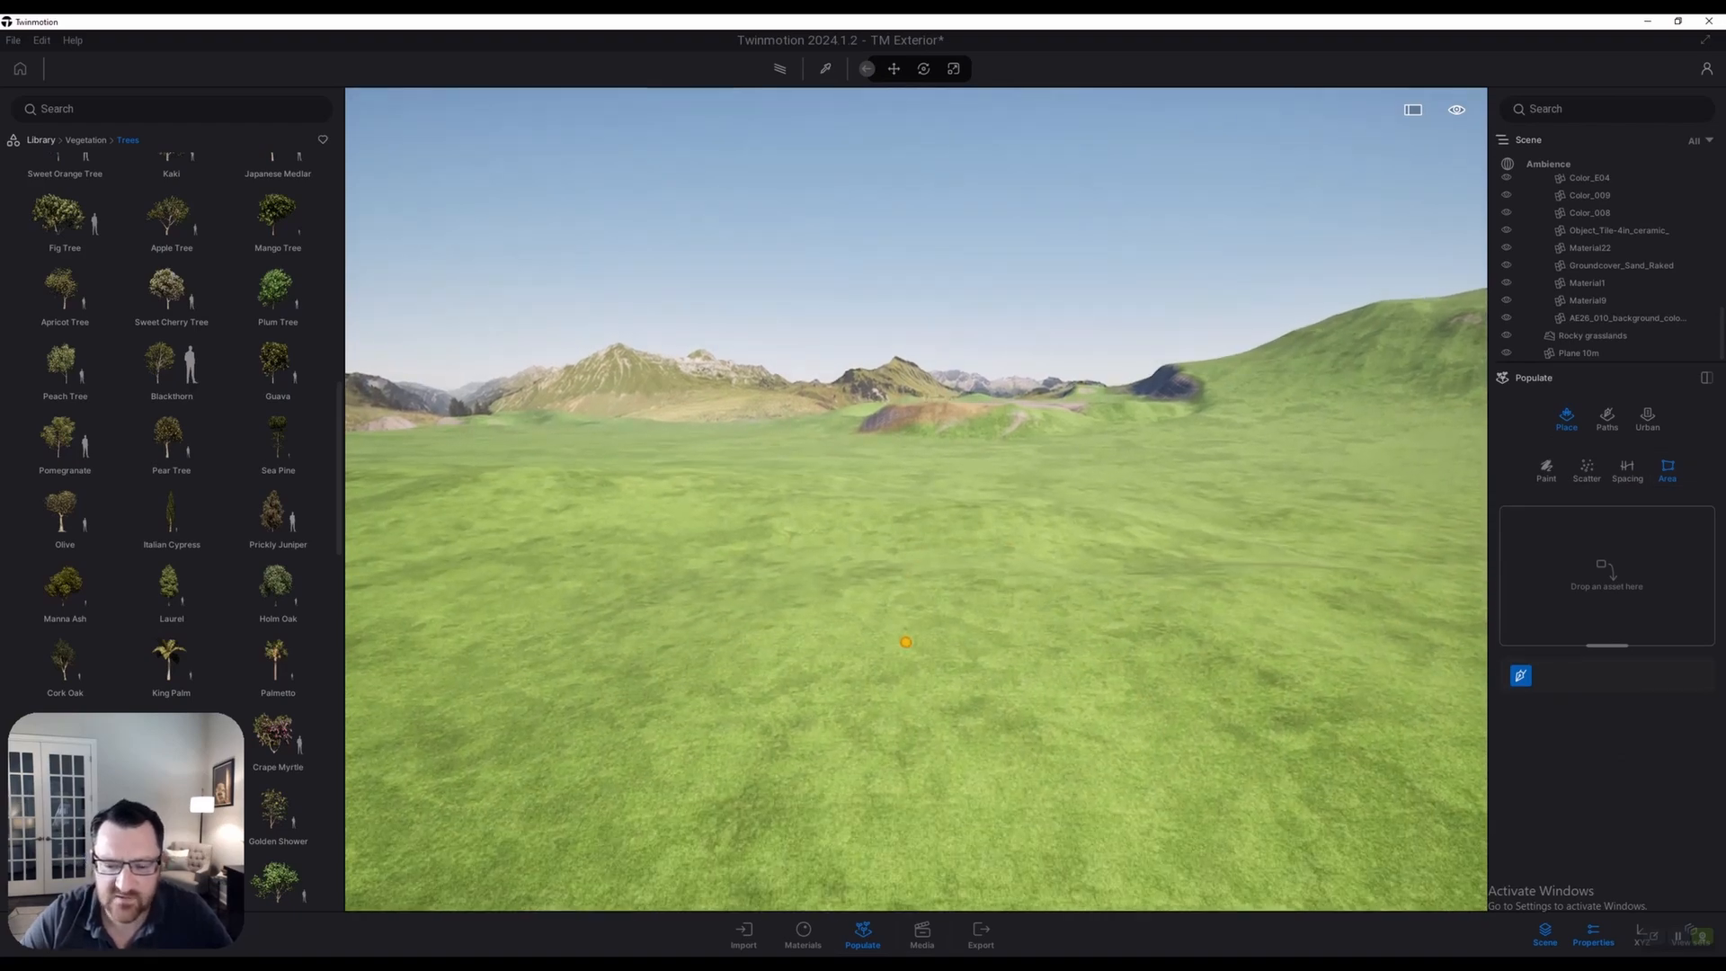
{"action": "right_click_drag", "start_coordinate": [909, 643], "coordinate": [902, 652]}
{"action": "left_click", "coordinate": [898, 647]}
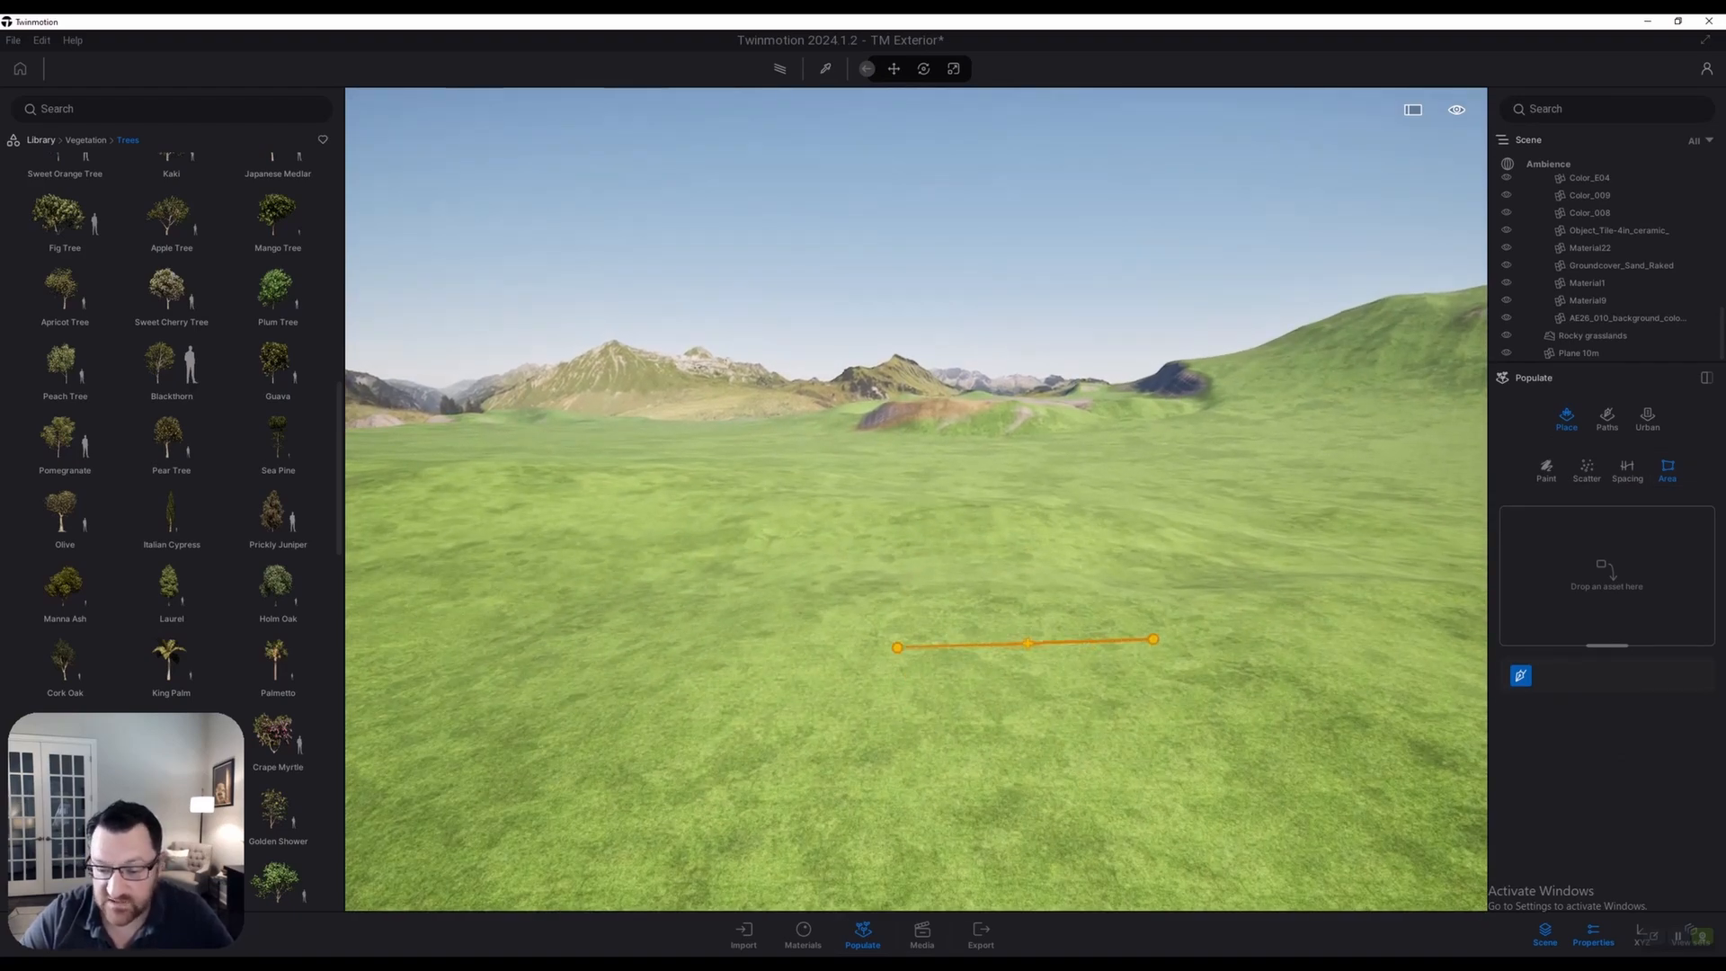
{"action": "left_click", "coordinate": [1231, 630]}
{"action": "scroll", "coordinate": [1276, 792], "scroll_direction": "down", "scroll_amount": 2}
{"action": "left_click", "coordinate": [1261, 795]}
{"action": "left_click", "coordinate": [896, 816]}
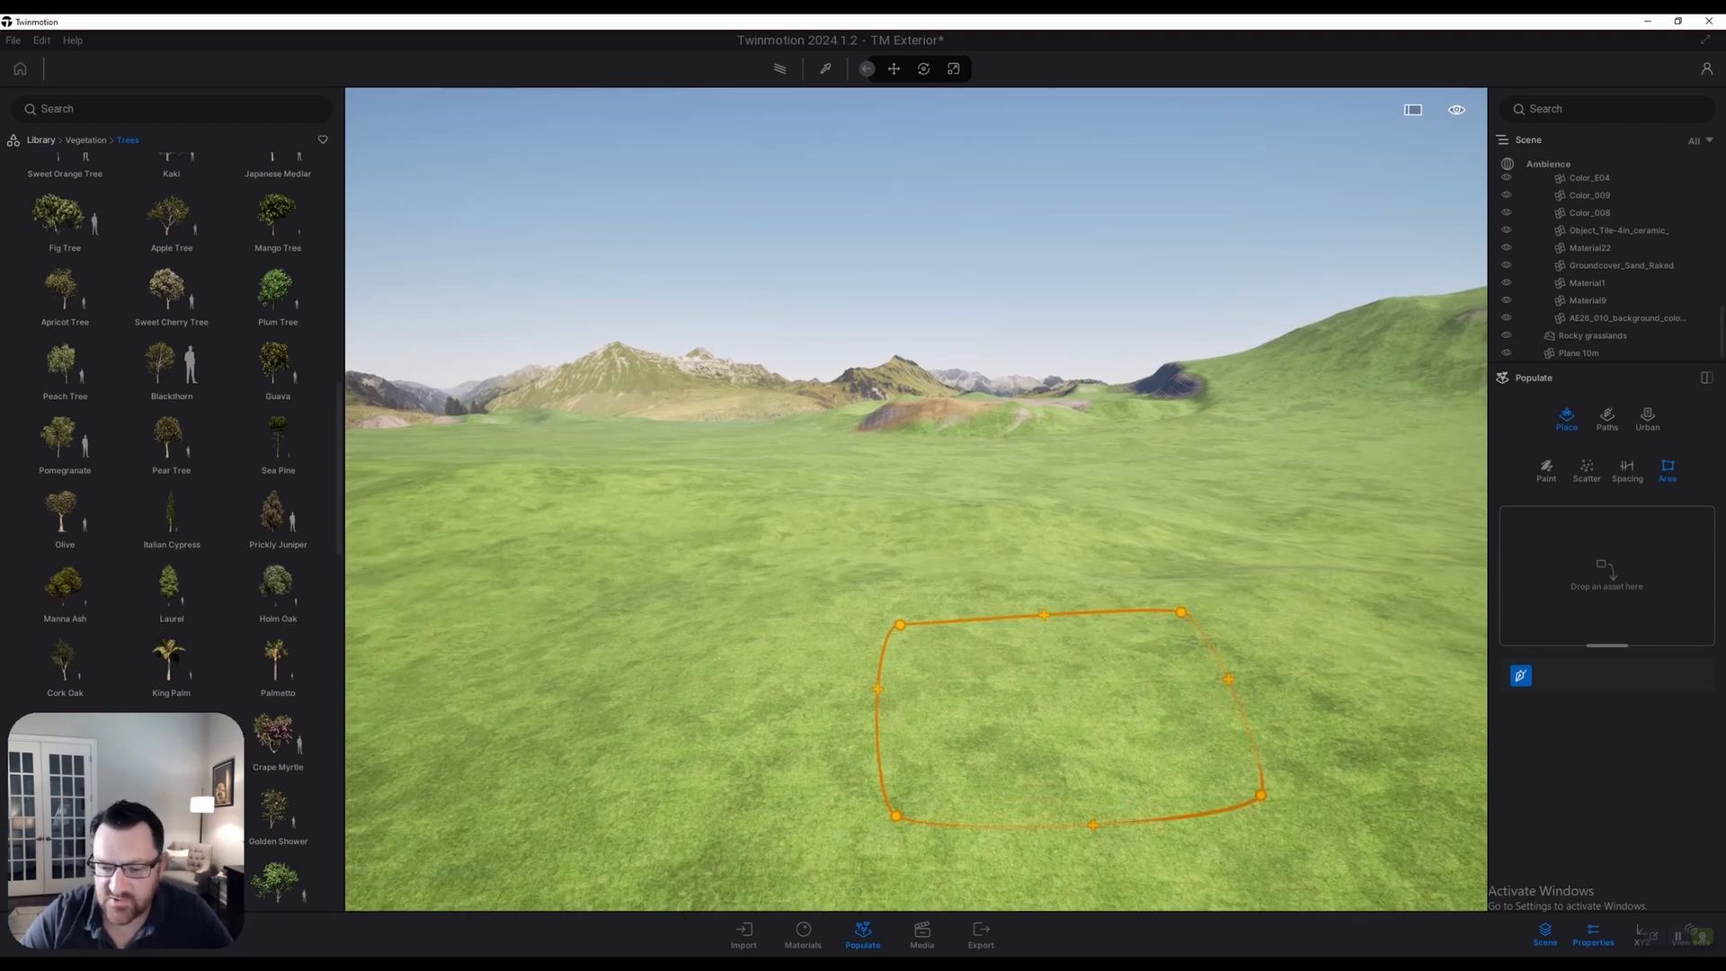
{"action": "key", "text": "Escape"}
{"action": "scroll", "coordinate": [916, 499], "scroll_direction": "up", "scroll_amount": 4}
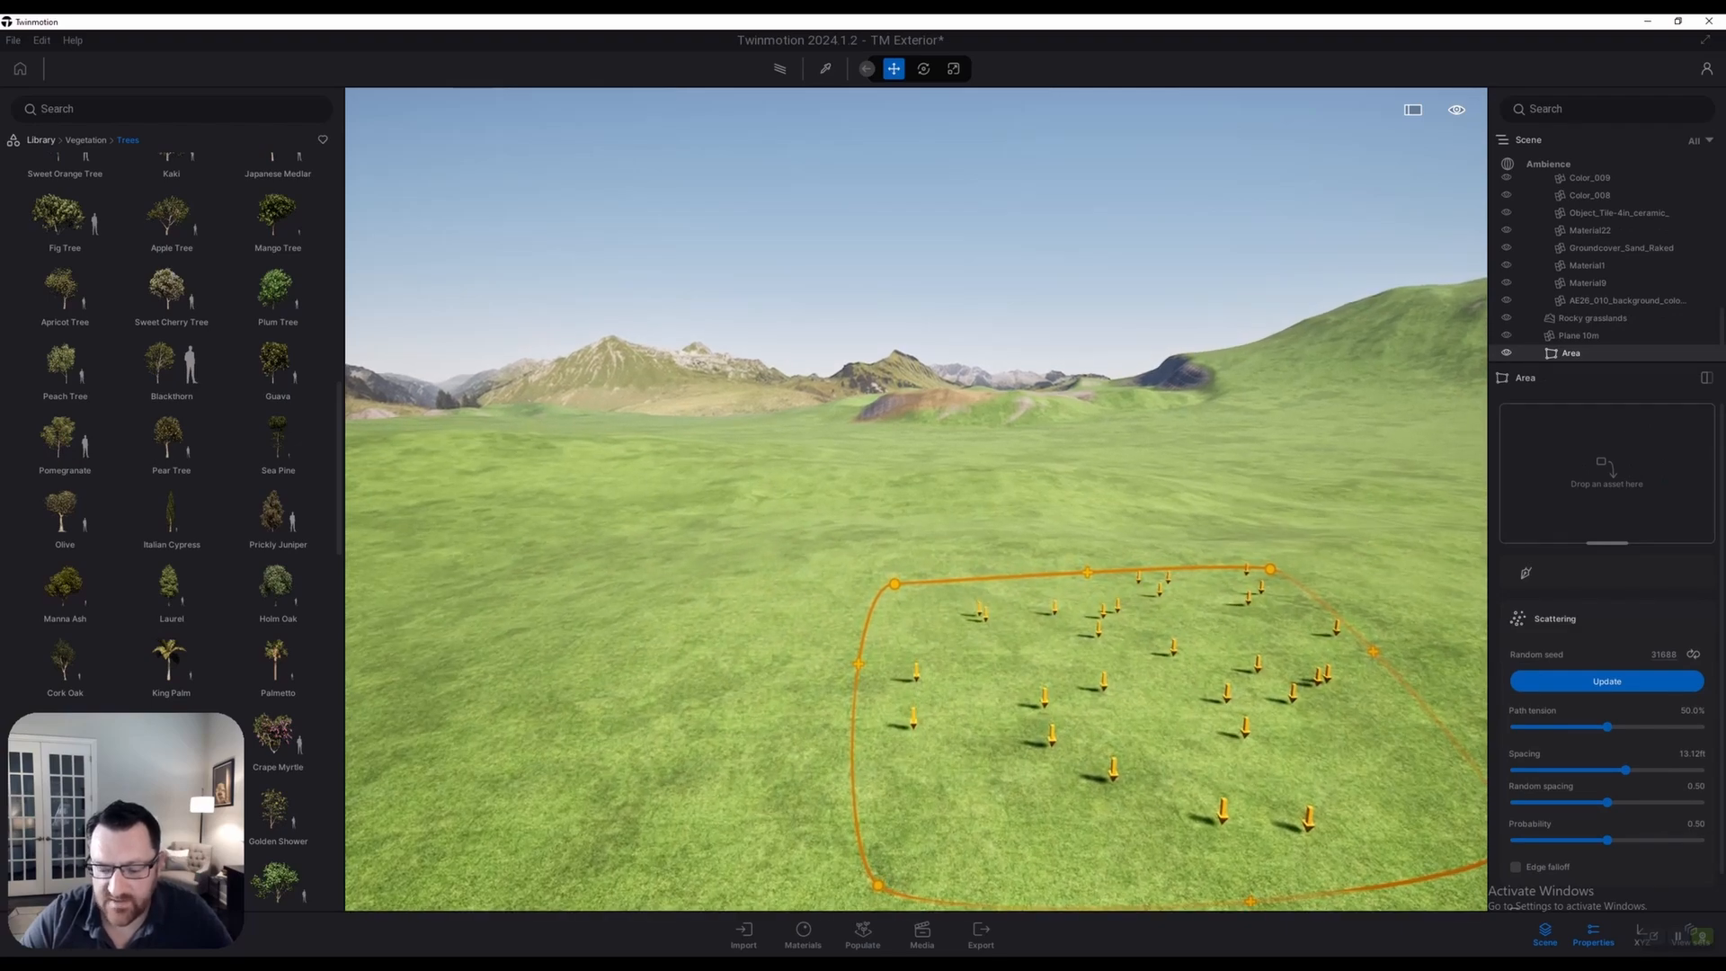
{"action": "right_click_drag", "start_coordinate": [916, 499], "coordinate": [1061, 526]}
{"action": "scroll", "coordinate": [916, 499], "scroll_direction": "up", "scroll_amount": 2}
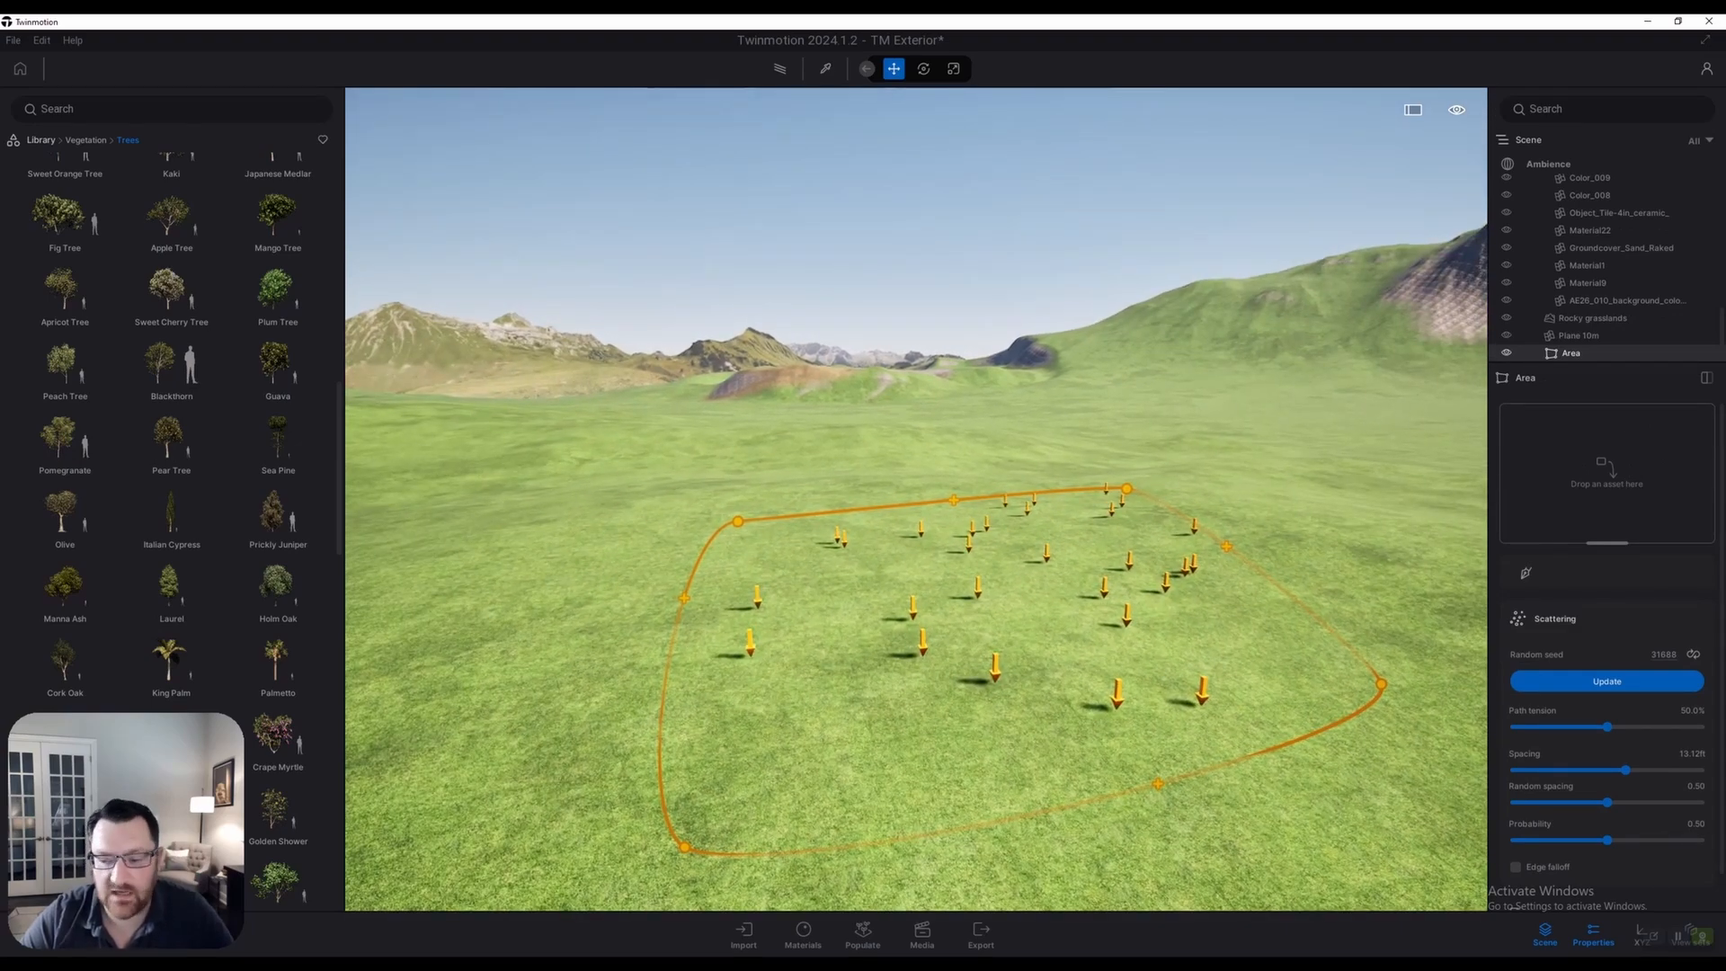
Fill the area with Sweet Cherry Tree and Plum Tree, then reroll the random seed
{"action": "mouse_move", "coordinate": [171, 288]}
{"action": "left_click_drag", "start_coordinate": [170, 288], "coordinate": [1573, 412]}
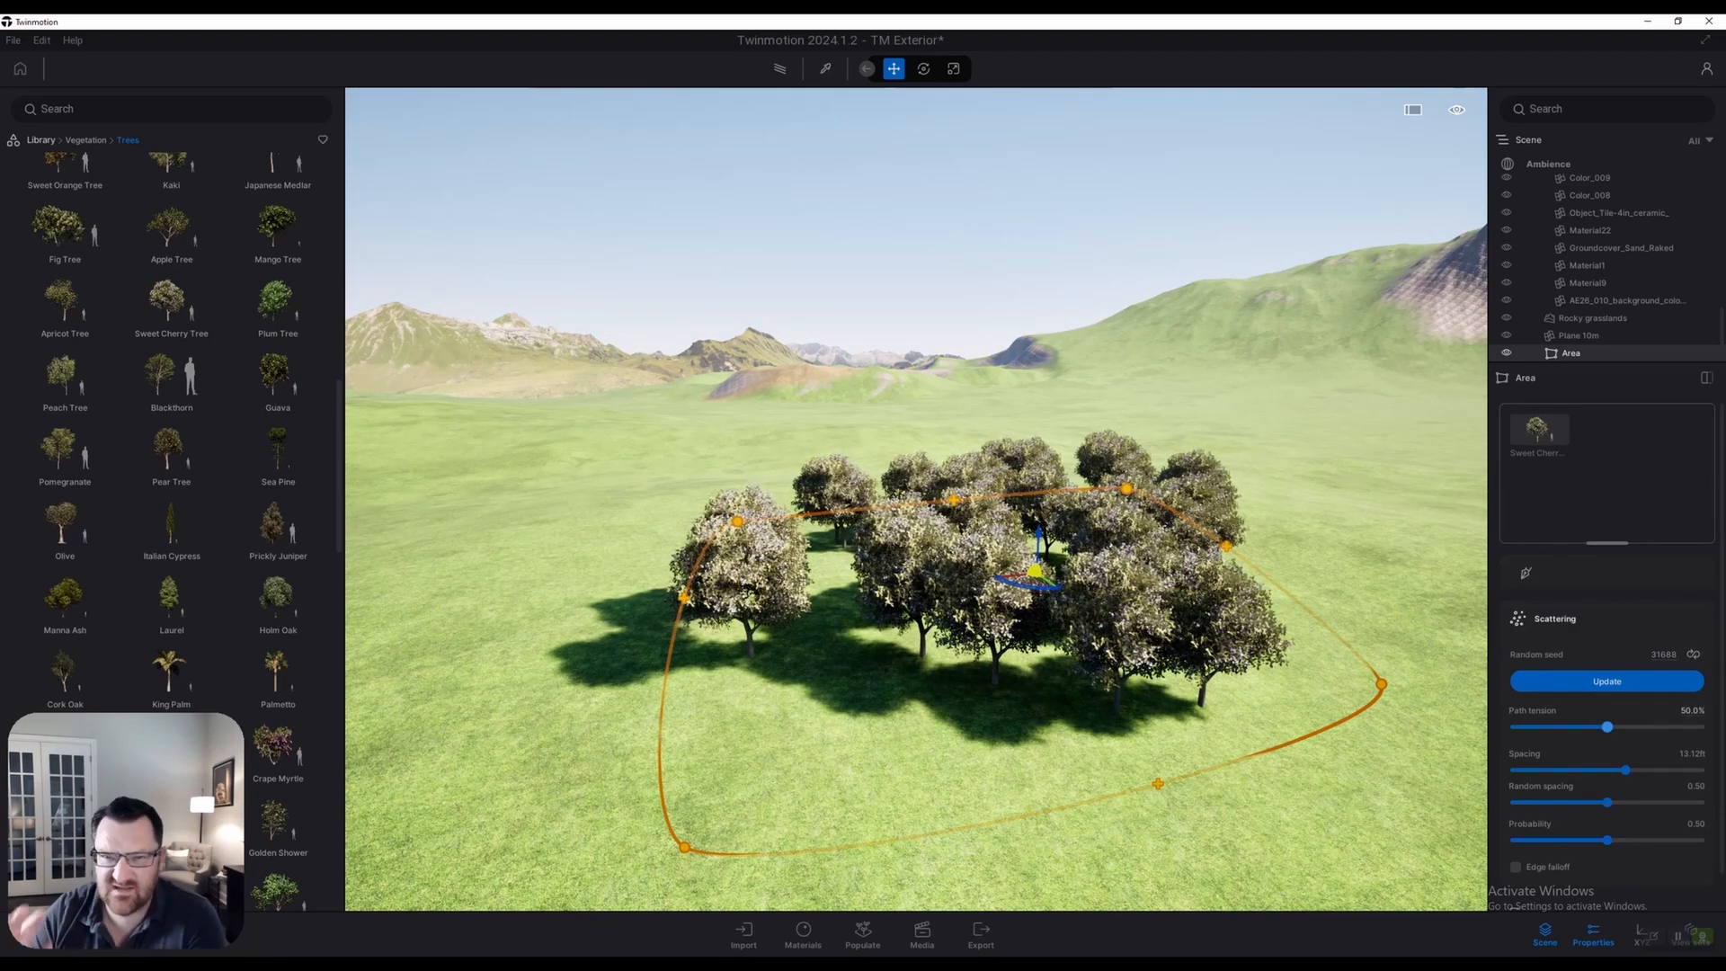
{"action": "left_click_drag", "start_coordinate": [277, 302], "coordinate": [1600, 440]}
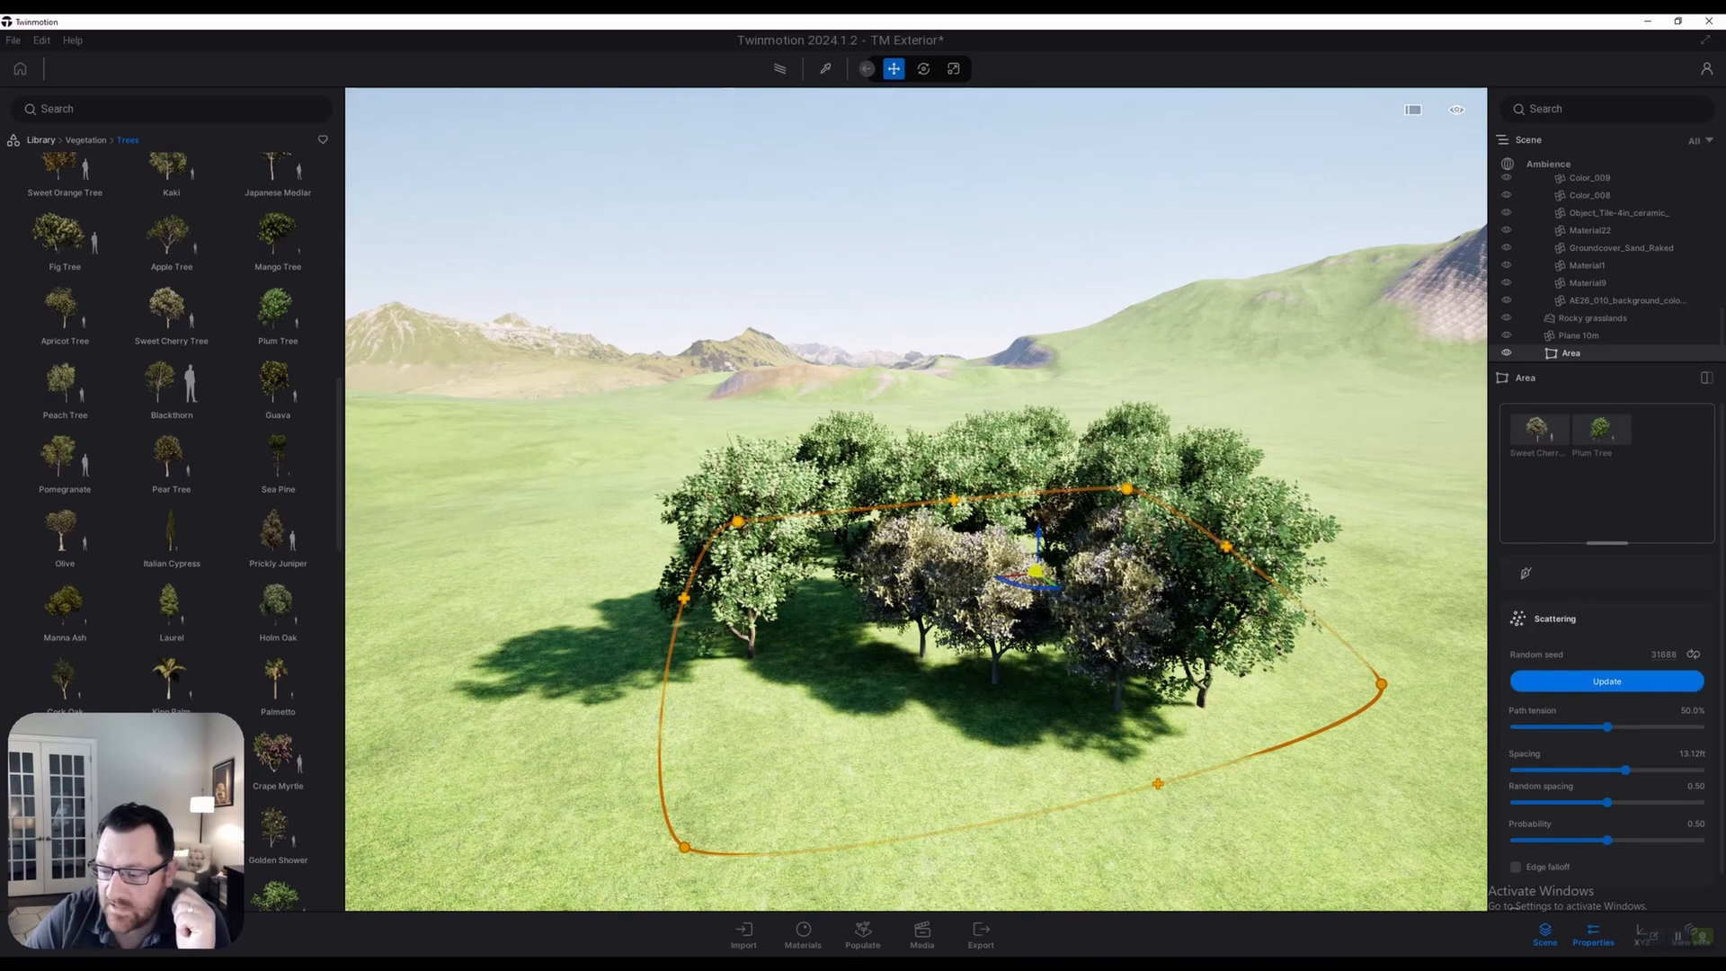
{"action": "left_click", "coordinate": [1692, 654]}
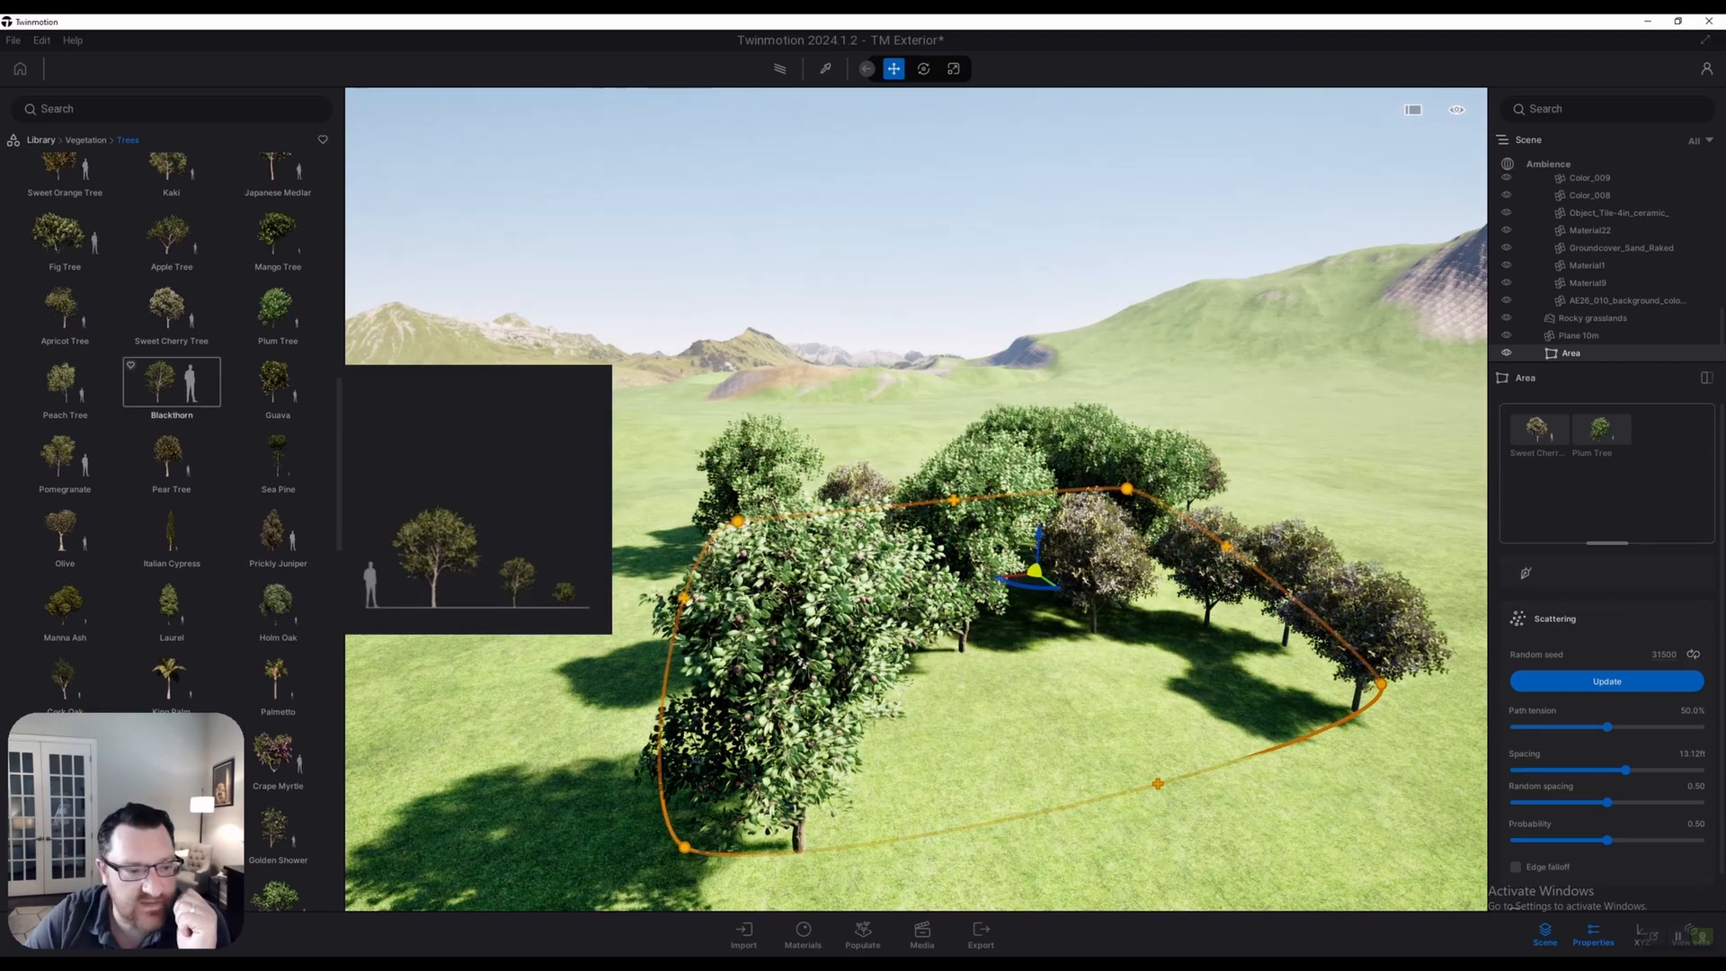
Add Blackthorn, set path tension to 39.4% and probability to 0.82
{"action": "left_click_drag", "start_coordinate": [170, 382], "coordinate": [1601, 467]}
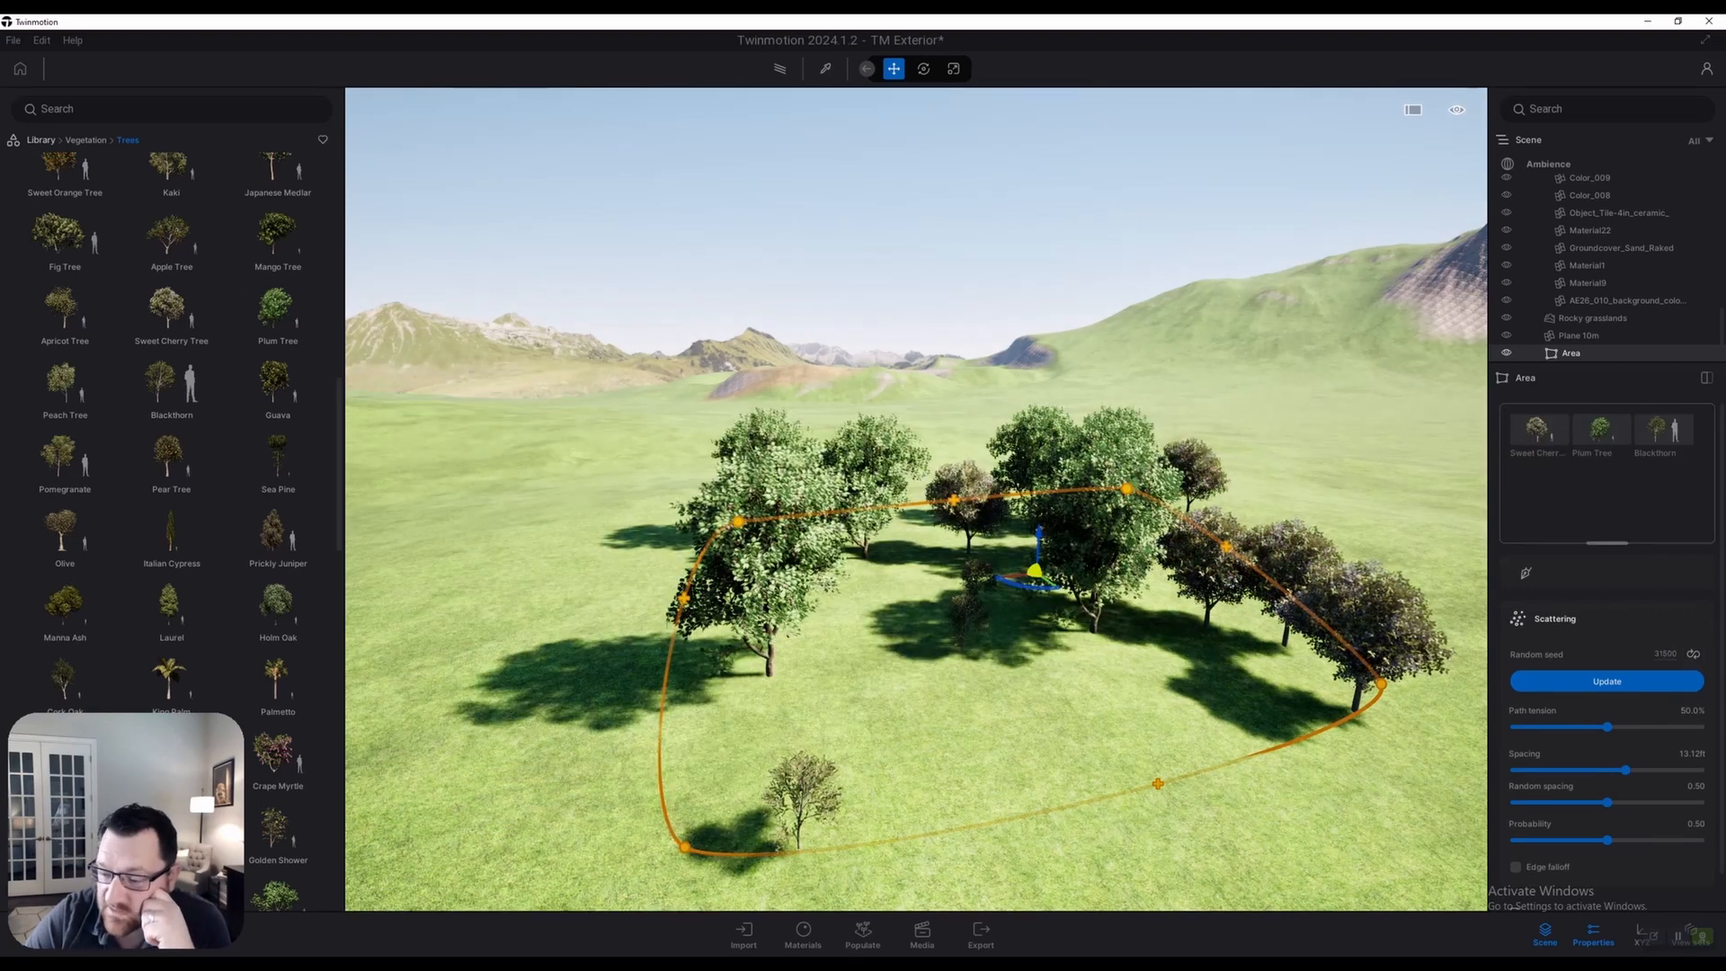
{"action": "left_click_drag", "start_coordinate": [1607, 727], "coordinate": [1593, 770]}
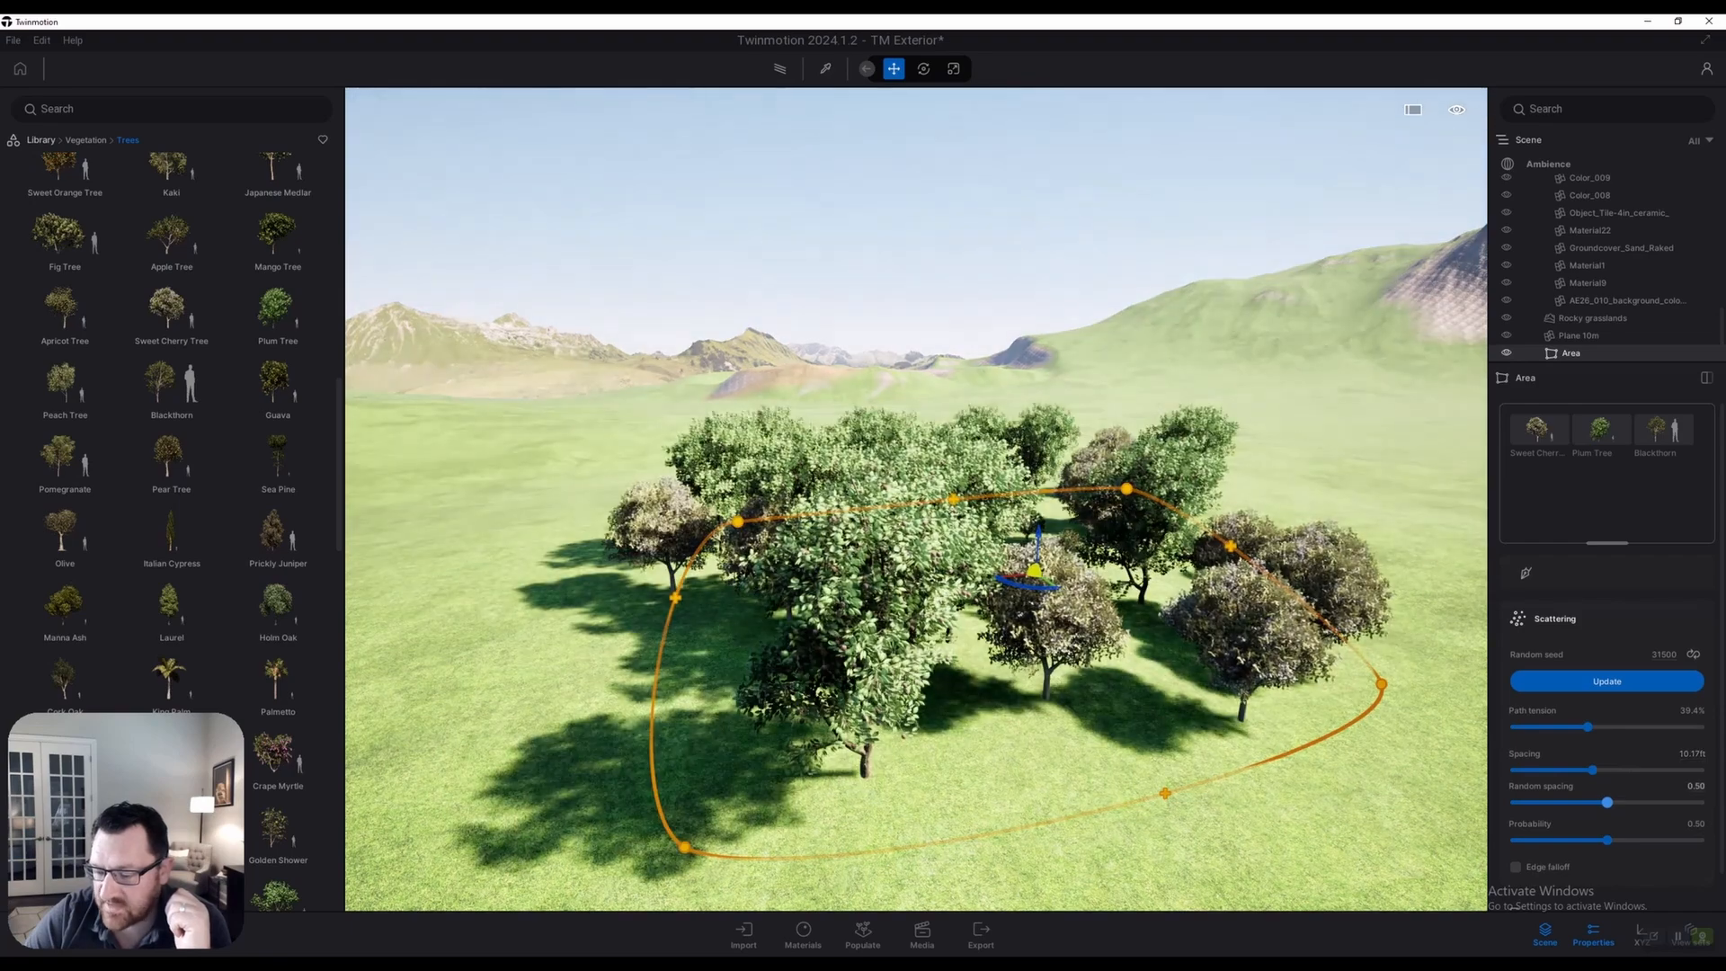
{"action": "left_click_drag", "start_coordinate": [1607, 839], "coordinate": [1666, 839]}
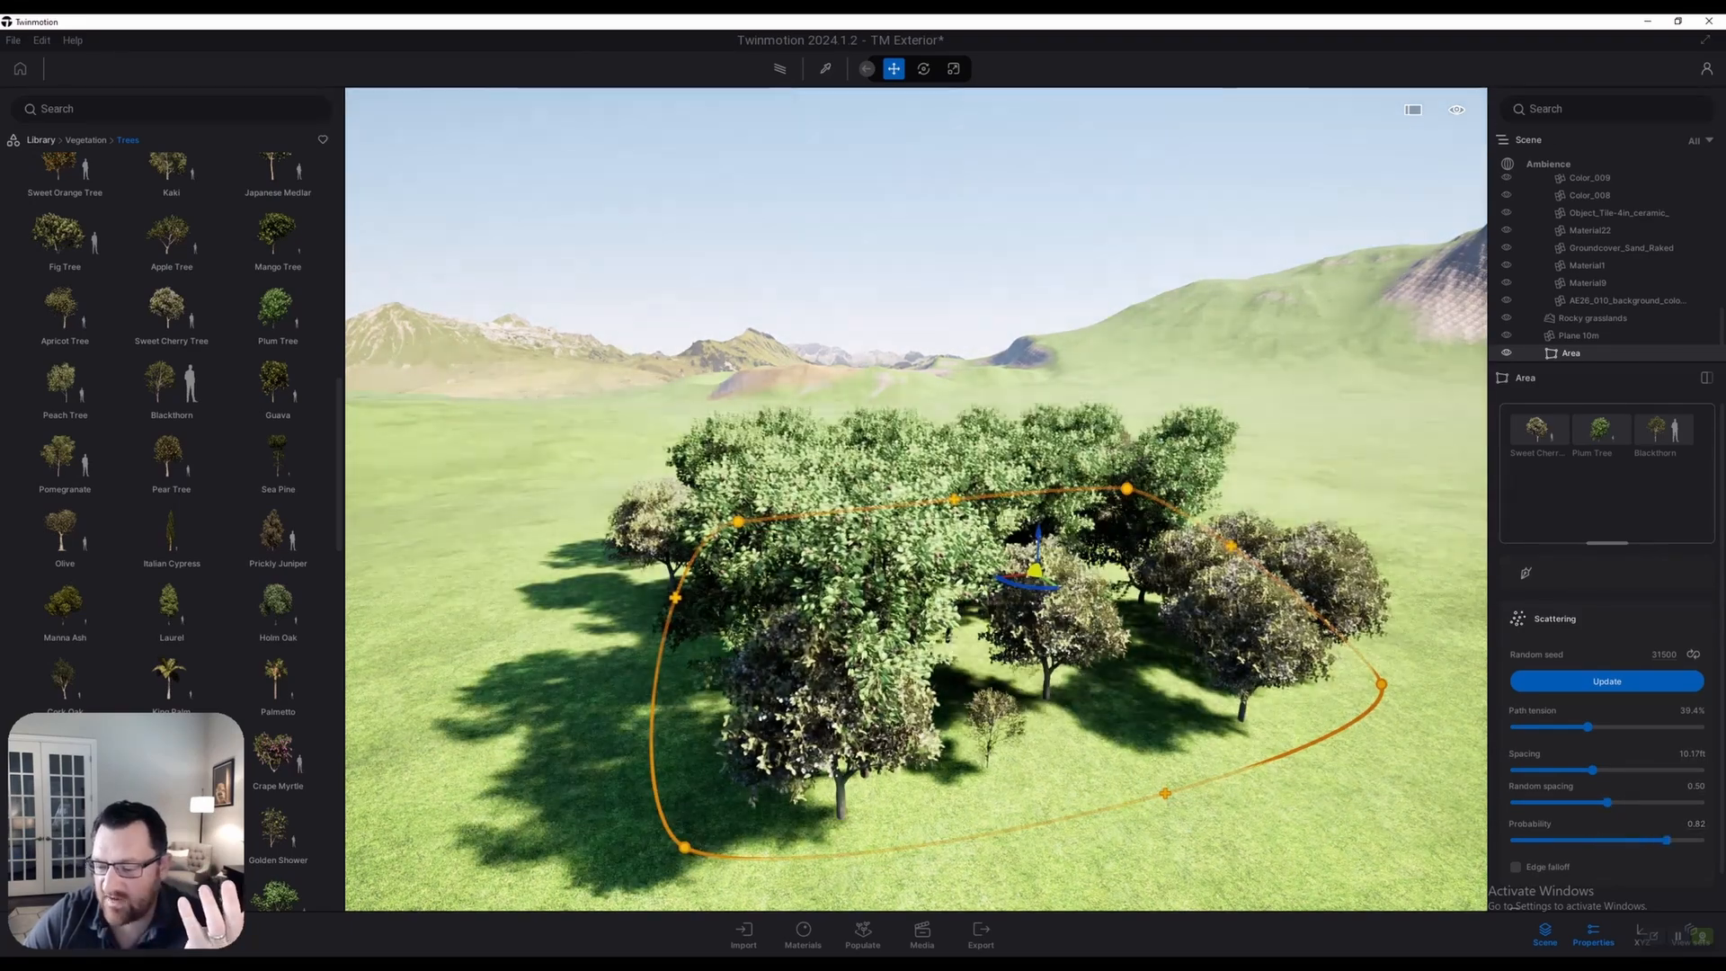
{"action": "scroll", "coordinate": [917, 500], "scroll_direction": "down", "scroll_amount": 5}
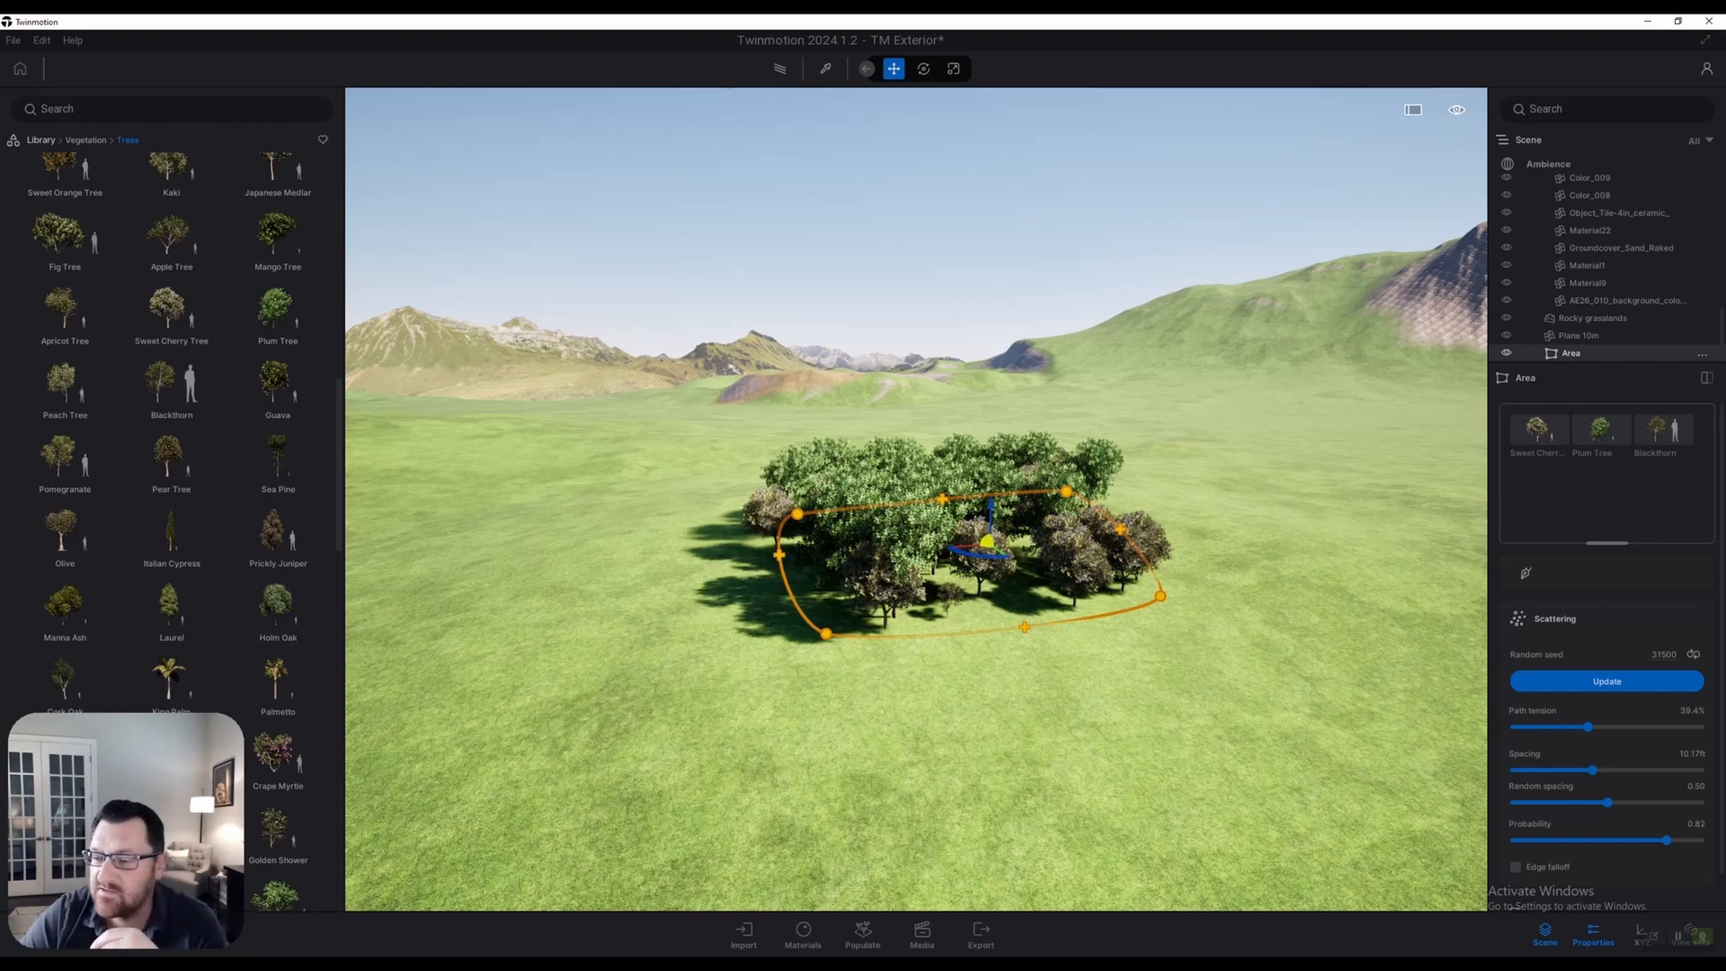
Delete the tree Area layer so the grassland is bare
{"action": "right_click", "coordinate": [1555, 355]}
{"action": "left_click", "coordinate": [1572, 582]}
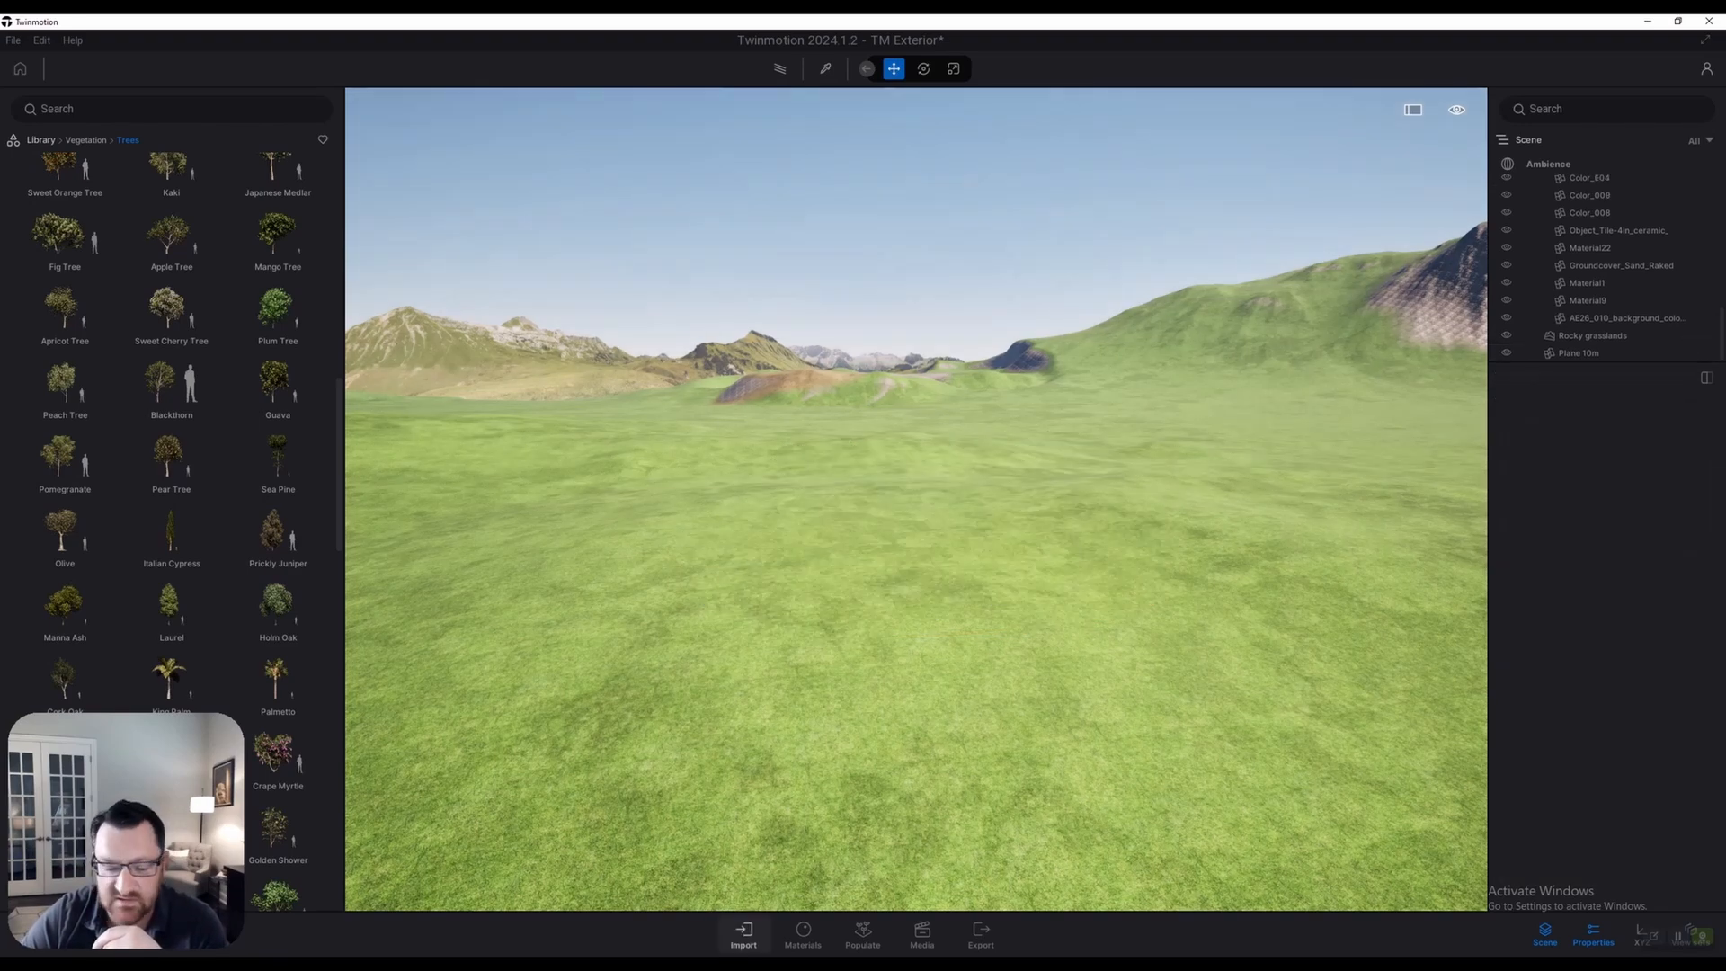
{"action": "left_click", "coordinate": [922, 935]}
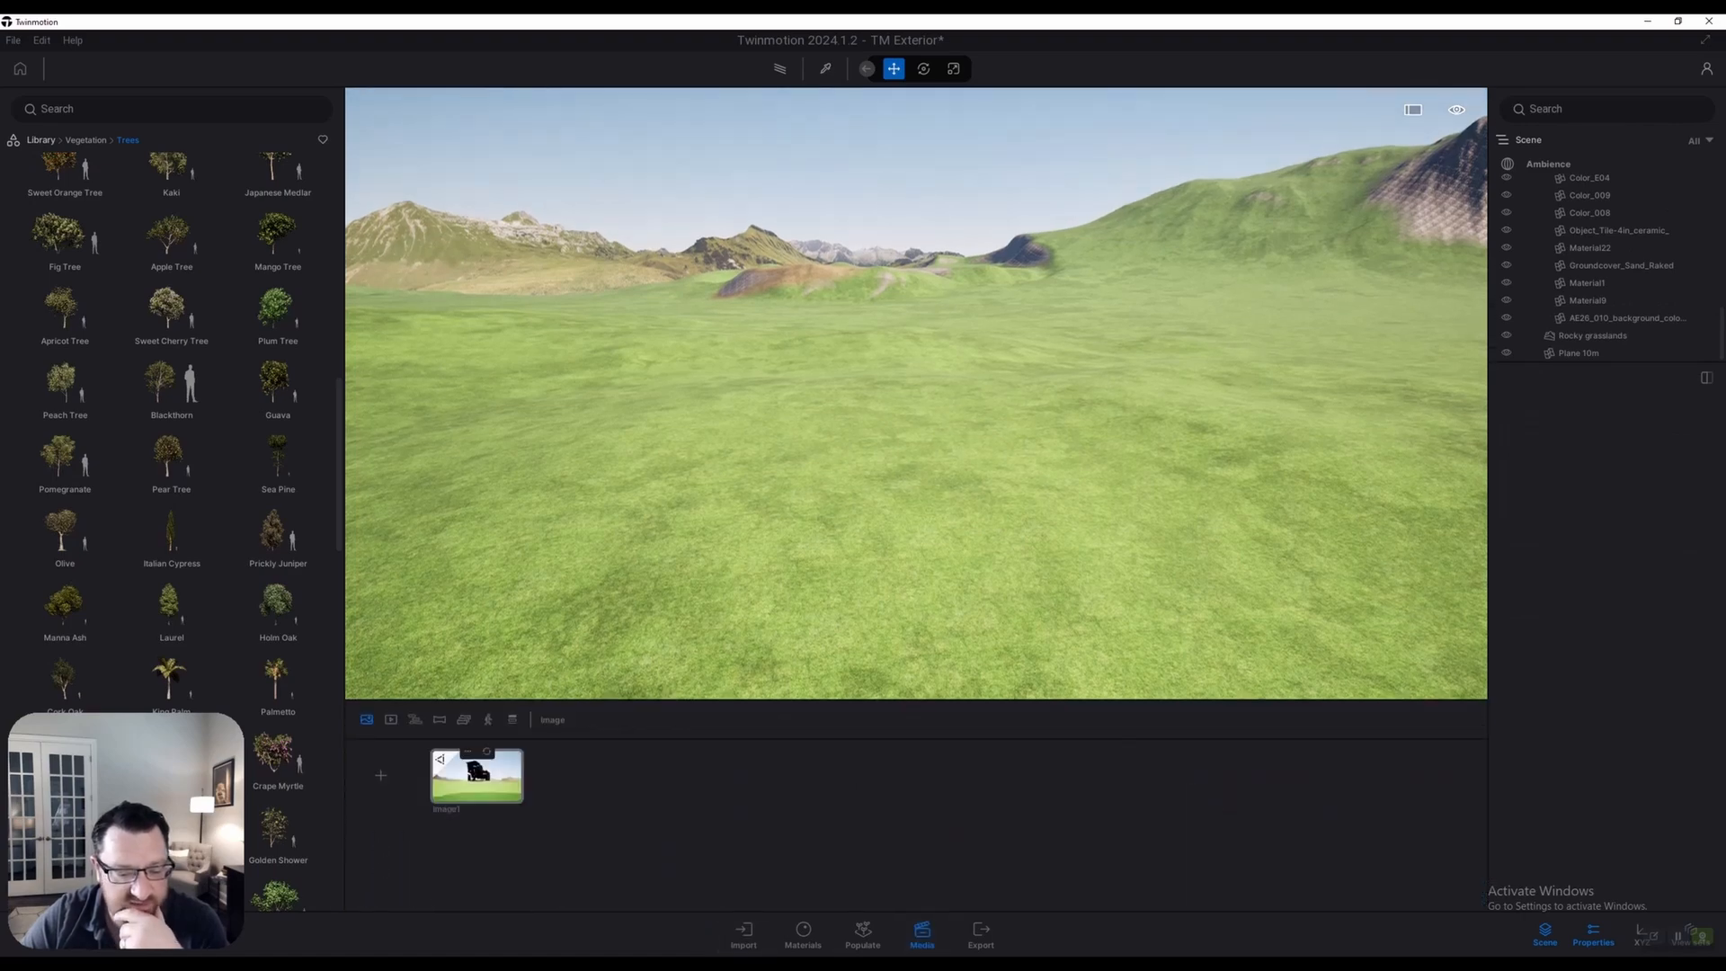
Switch to the saved Image1 shot of the house, then leave that media view
{"action": "left_click", "coordinate": [476, 775]}
{"action": "right_click_drag", "start_coordinate": [917, 395], "coordinate": [1128, 445]}
{"action": "key", "text": "e"}
{"action": "key", "text": "q"}
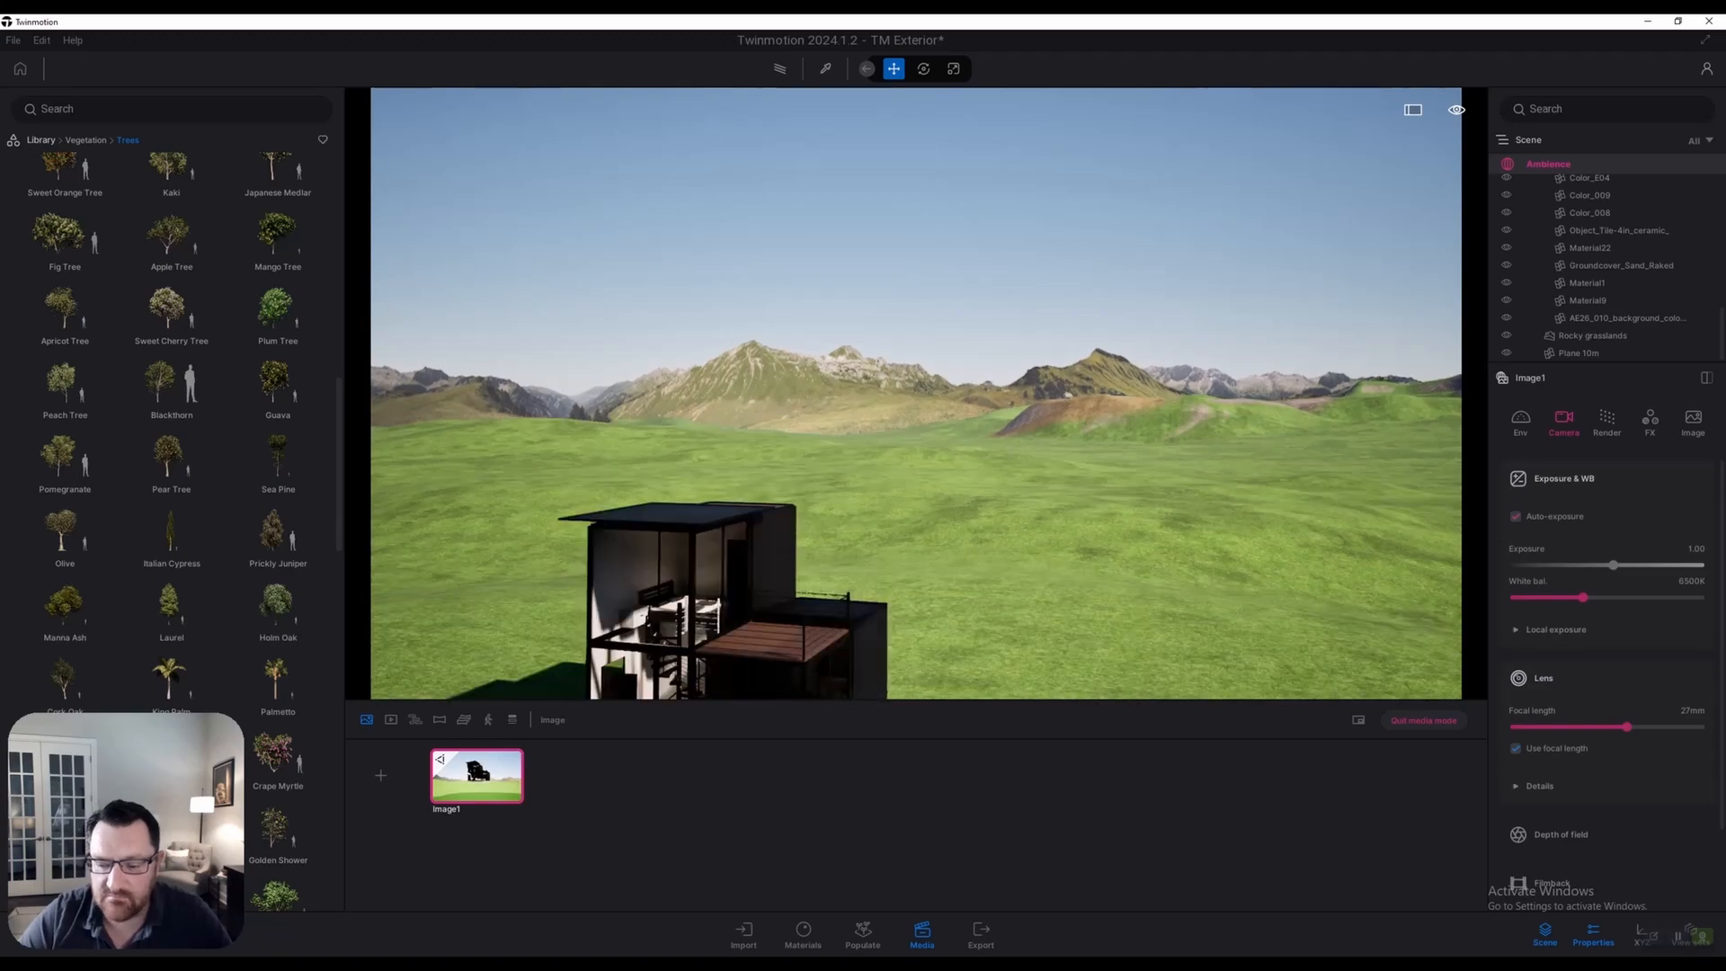
{"action": "left_click", "coordinate": [1424, 720]}
Fly the camera back to frame the container house
{"action": "key", "text": "w"}
{"action": "key", "text": "q"}
{"action": "key", "text": "e"}
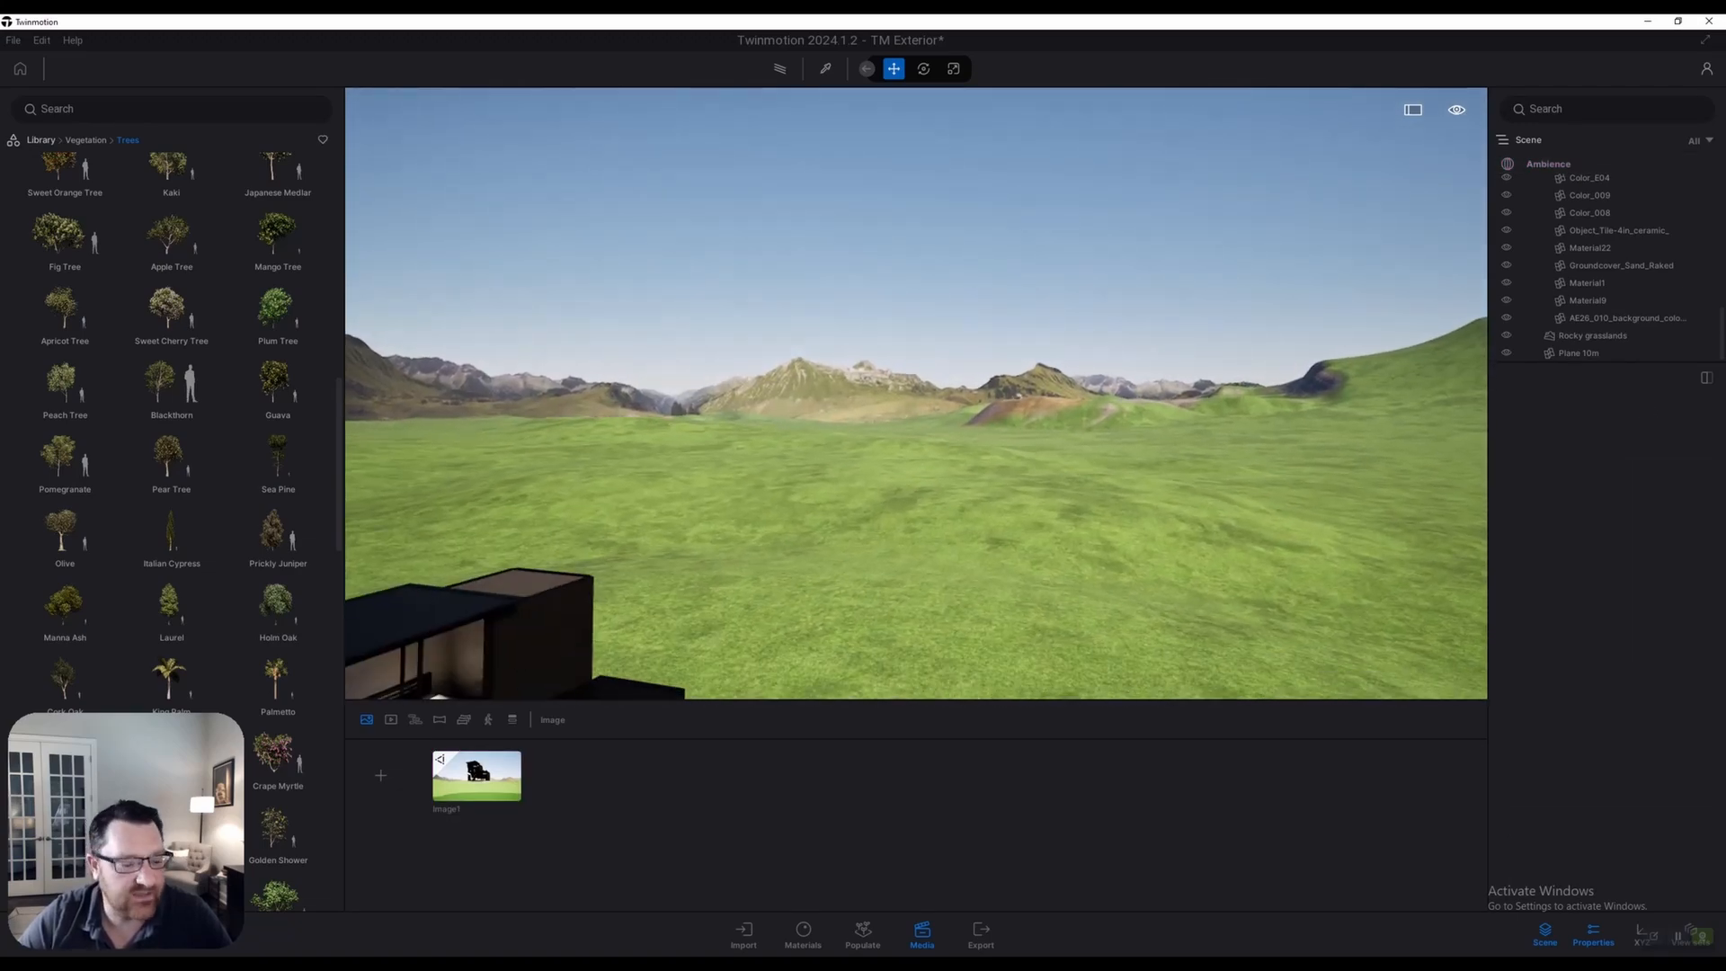
{"action": "left_click_drag", "start_coordinate": [97, 843], "coordinate": [1701, 858]}
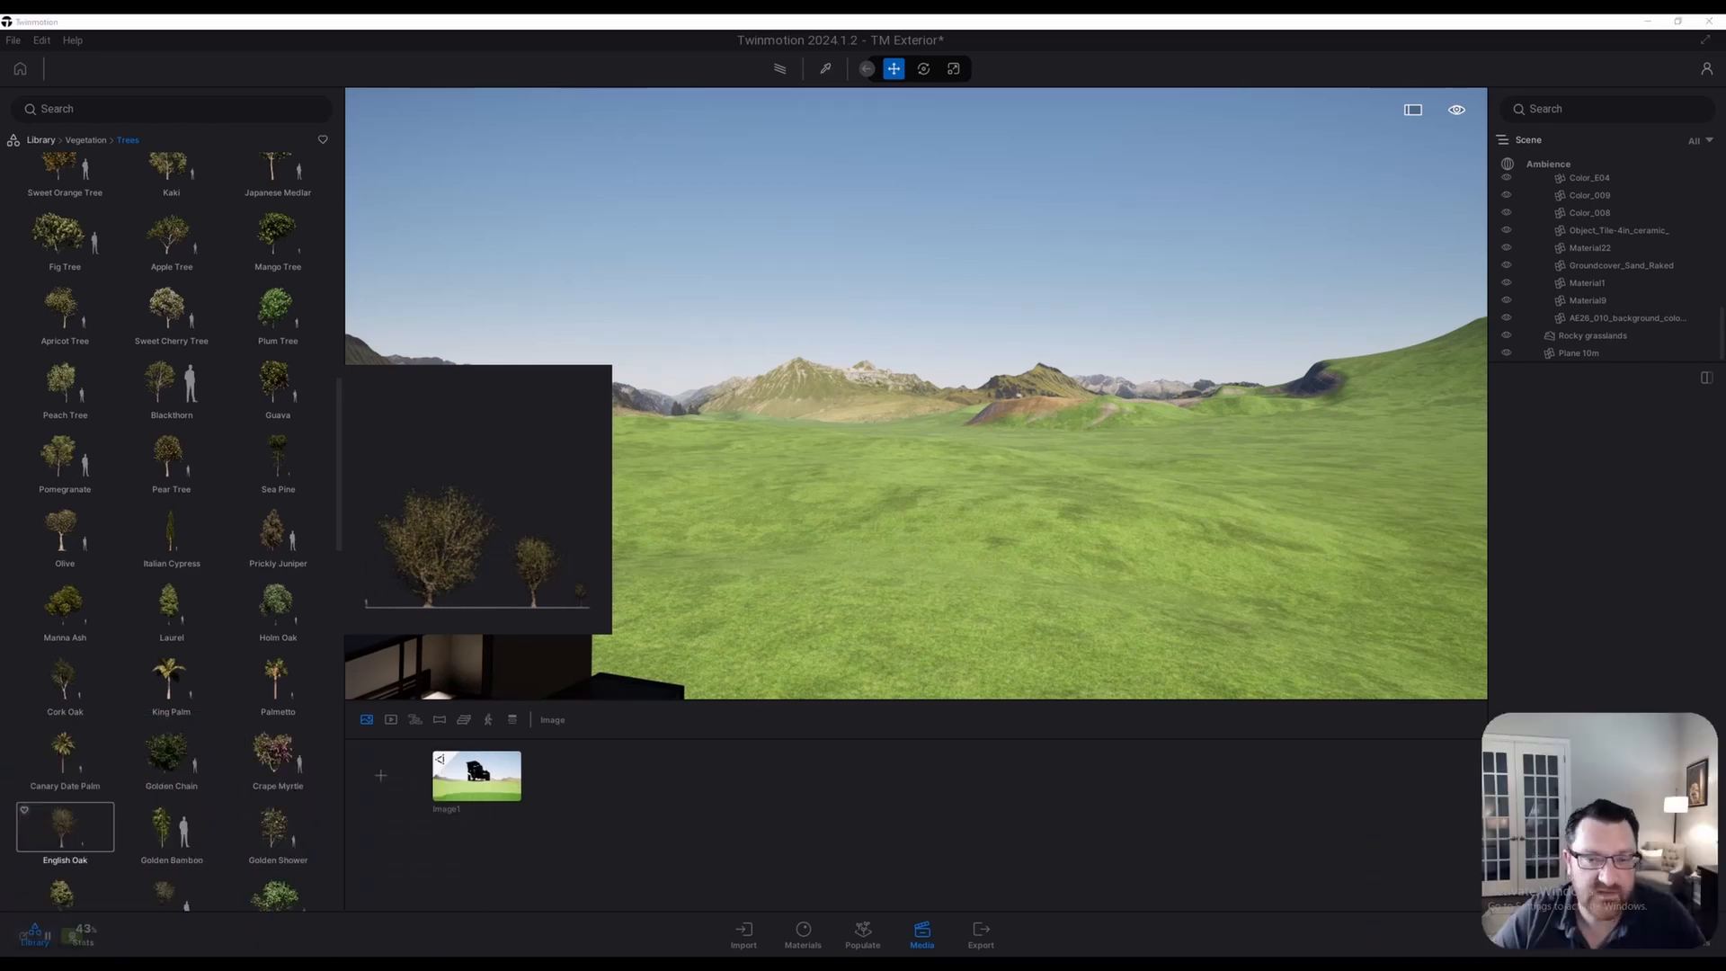
{"action": "right_click_drag", "start_coordinate": [863, 468], "coordinate": [1016, 418]}
{"action": "key", "text": "s"}
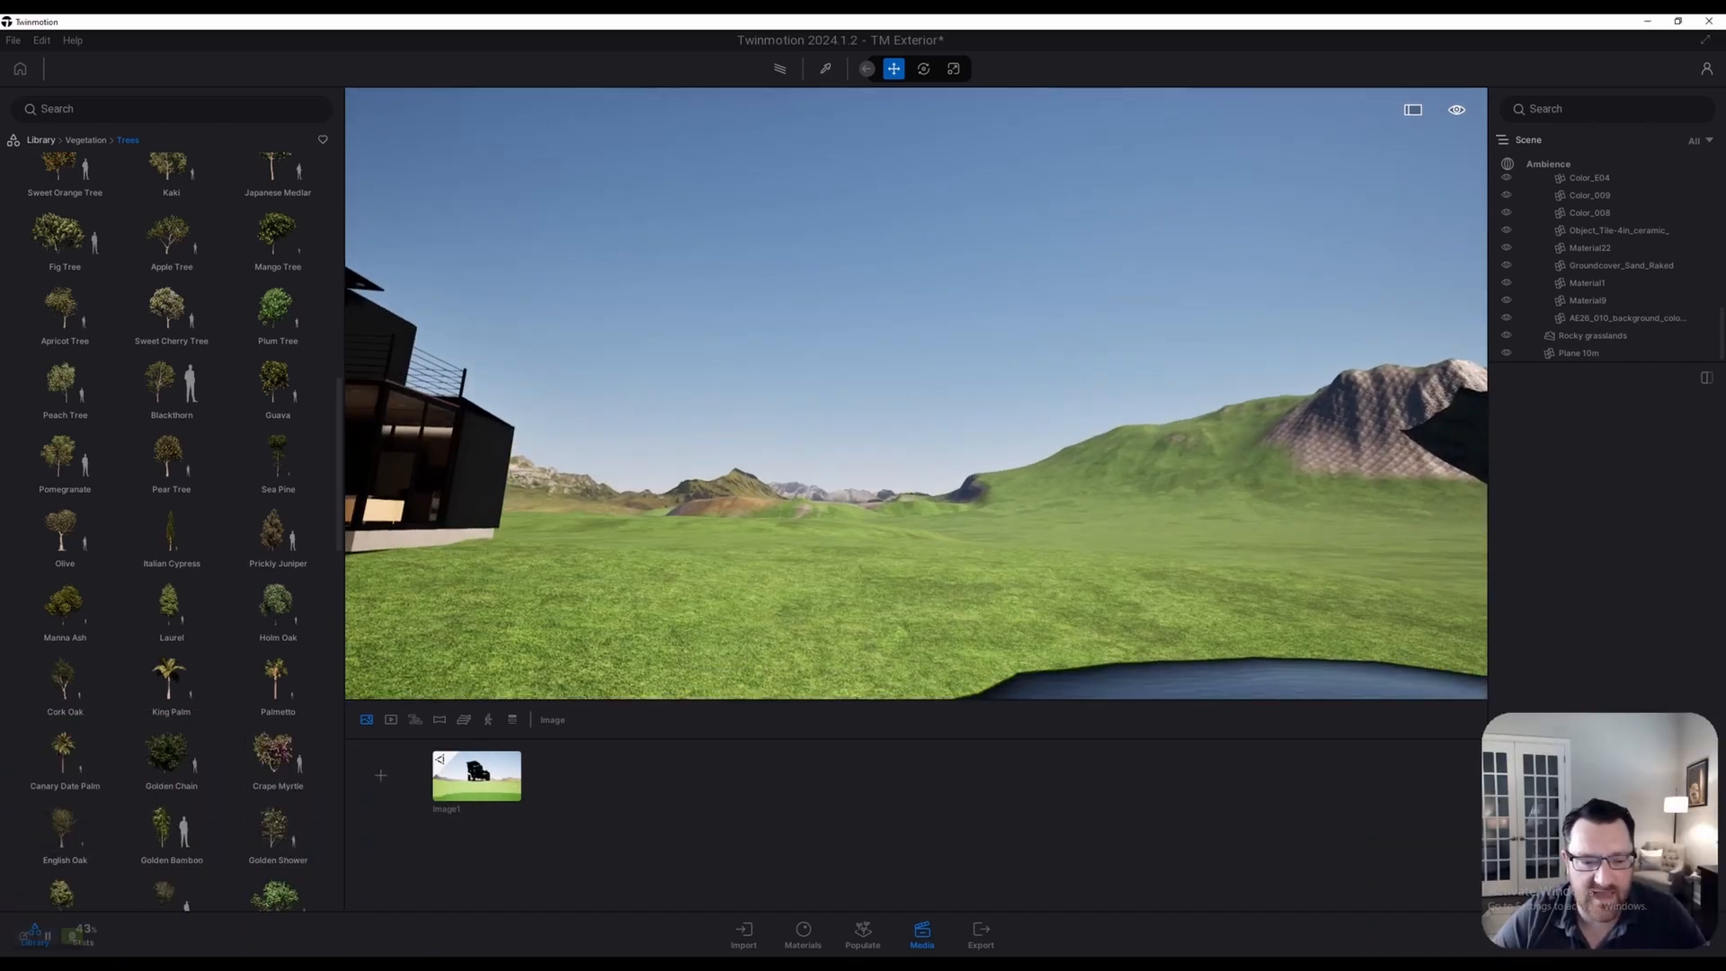
Fly the camera past the house to an open stretch of grassland
{"action": "mouse_move", "coordinate": [276, 310]}
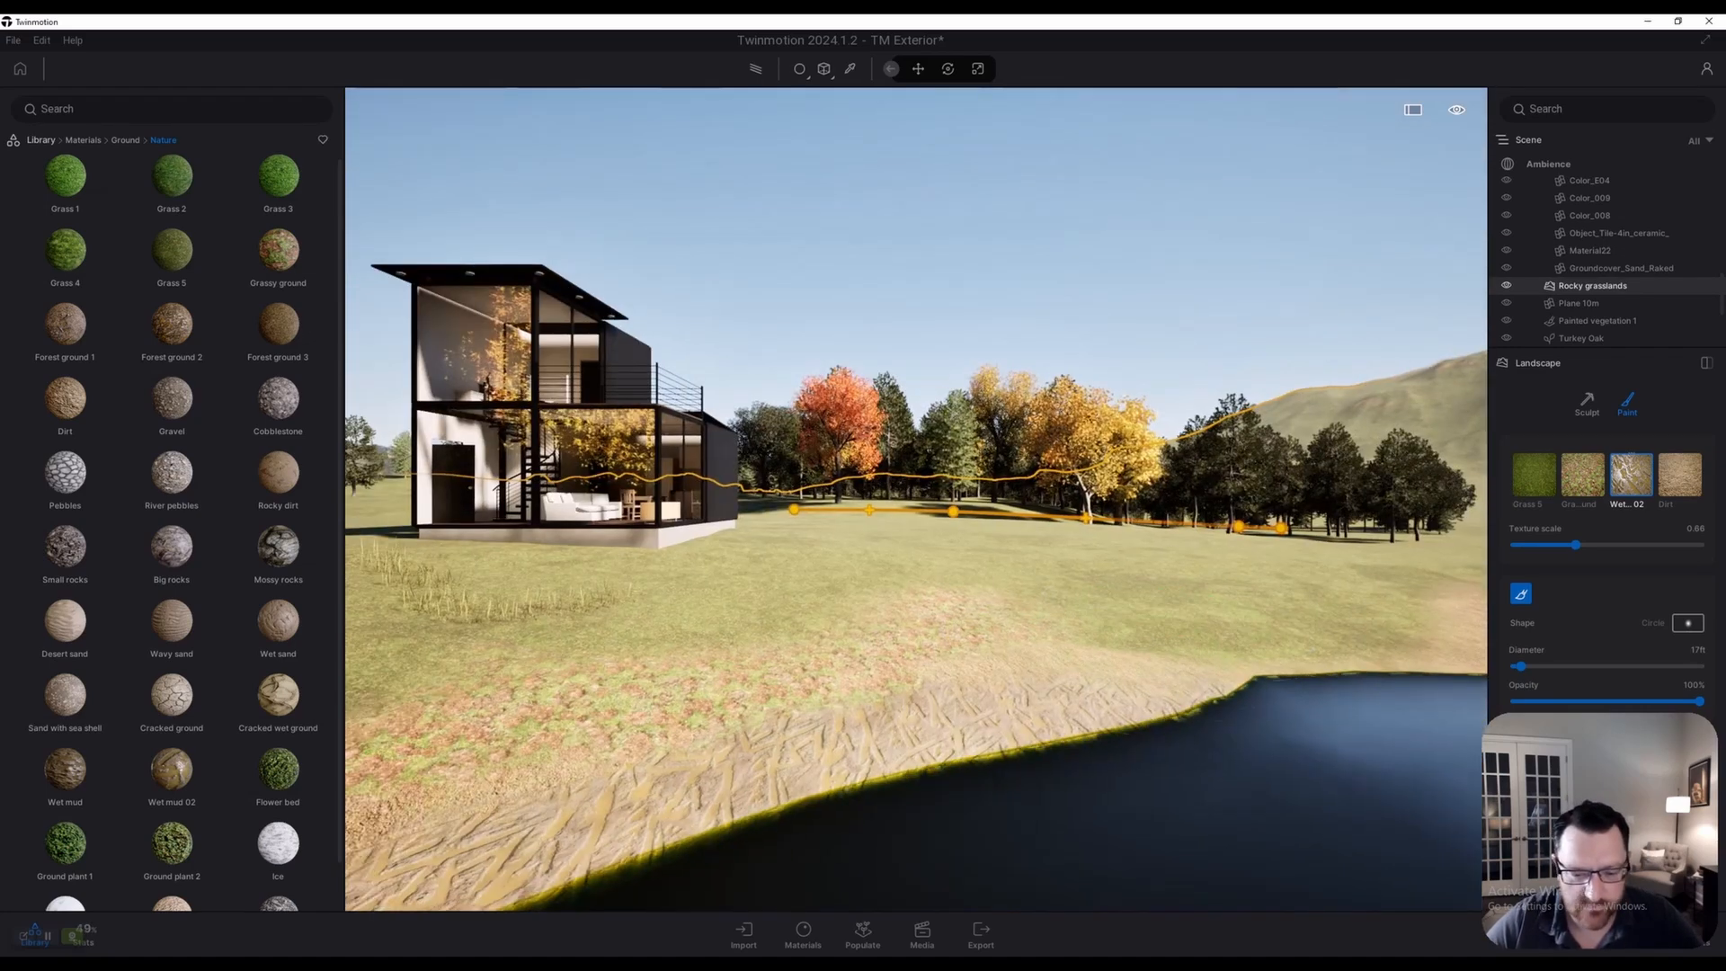
{"action": "mouse_move", "coordinate": [1348, 575]}
{"action": "right_mouse_down"}
{"action": "mouse_move", "coordinate": [1267, 533]}
{"action": "mouse_move", "coordinate": [1067, 629]}
{"action": "mouse_move", "coordinate": [1140, 643]}
{"action": "right_mouse_up"}
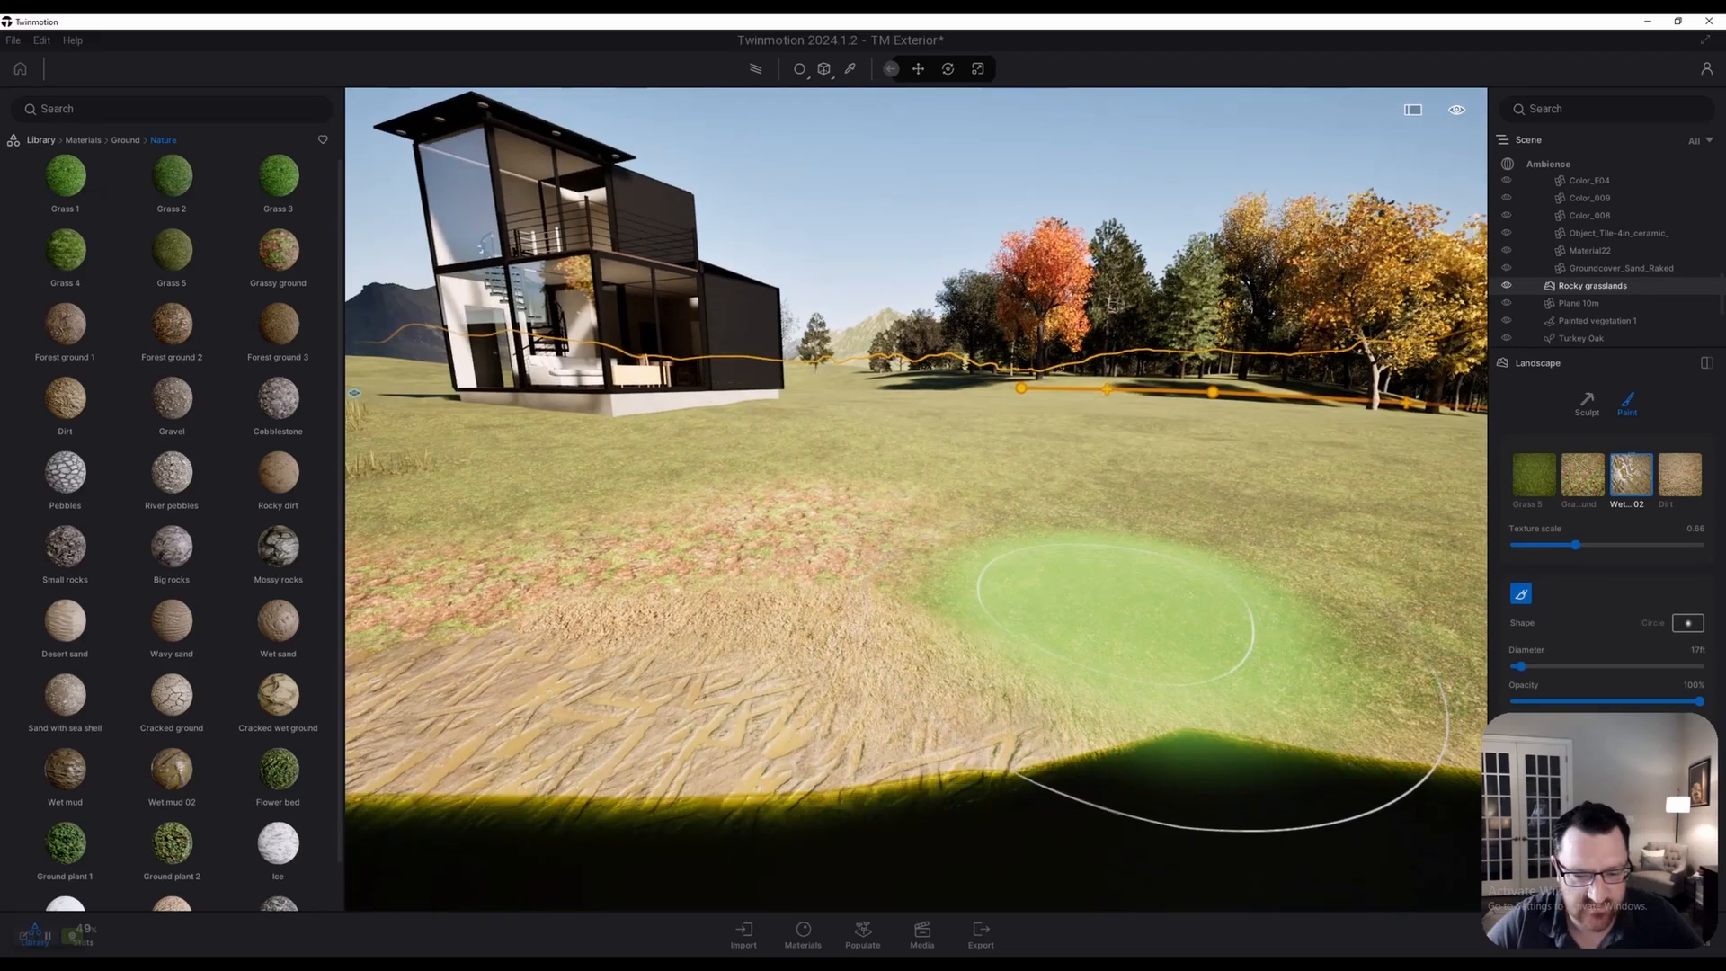
{"action": "key", "text": "d"}
{"action": "key", "text": "a"}
{"action": "right_click_drag", "start_coordinate": [1131, 602], "coordinate": [1182, 625]}
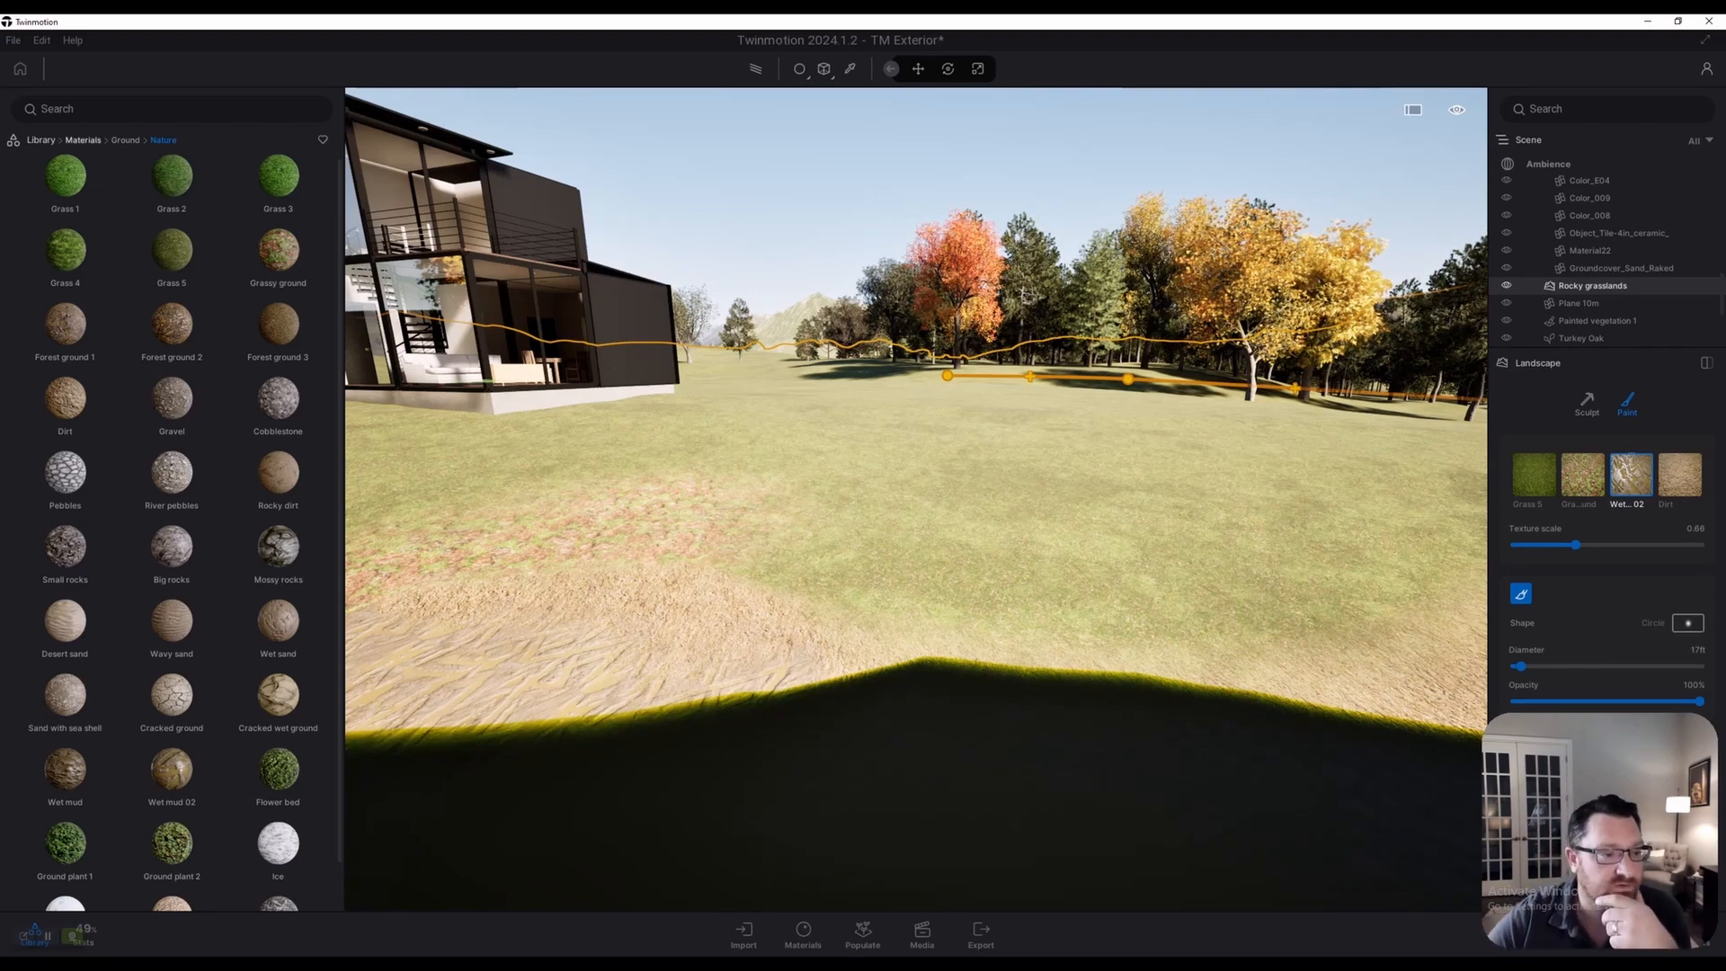
{"action": "mouse_move", "coordinate": [171, 176]}
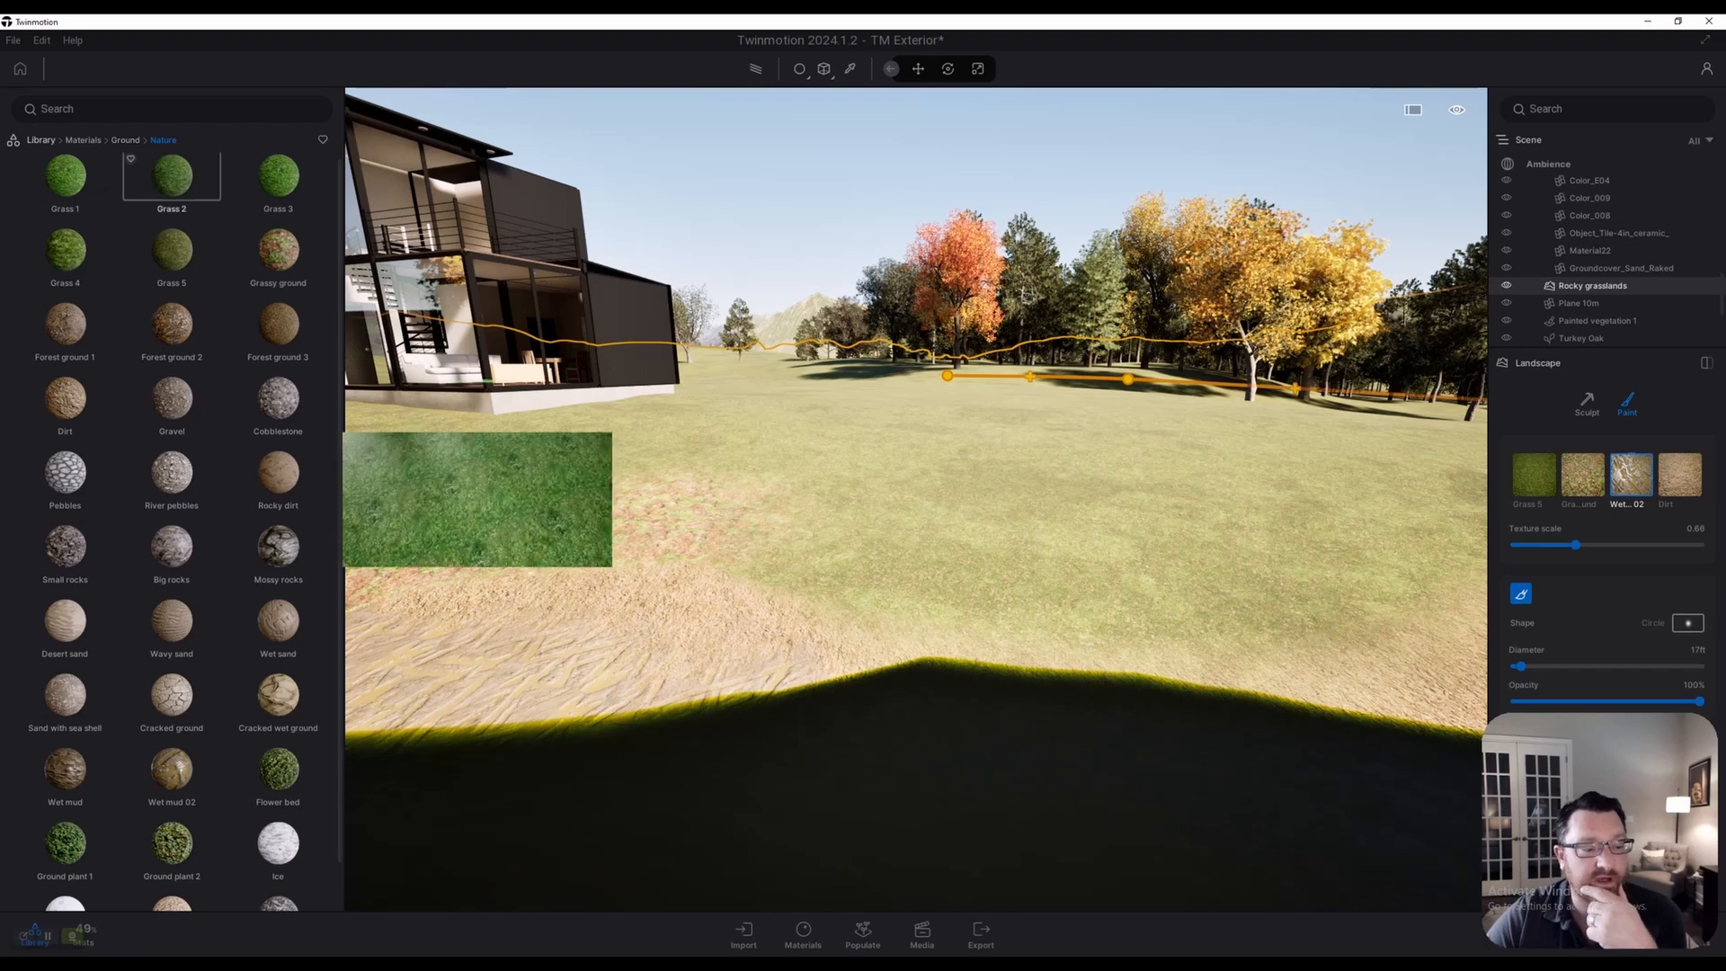
{"action": "mouse_move", "coordinate": [979, 499]}
{"action": "right_mouse_down"}
{"action": "mouse_move", "coordinate": [1009, 504]}
{"action": "mouse_move", "coordinate": [809, 431]}
{"action": "right_mouse_up"}
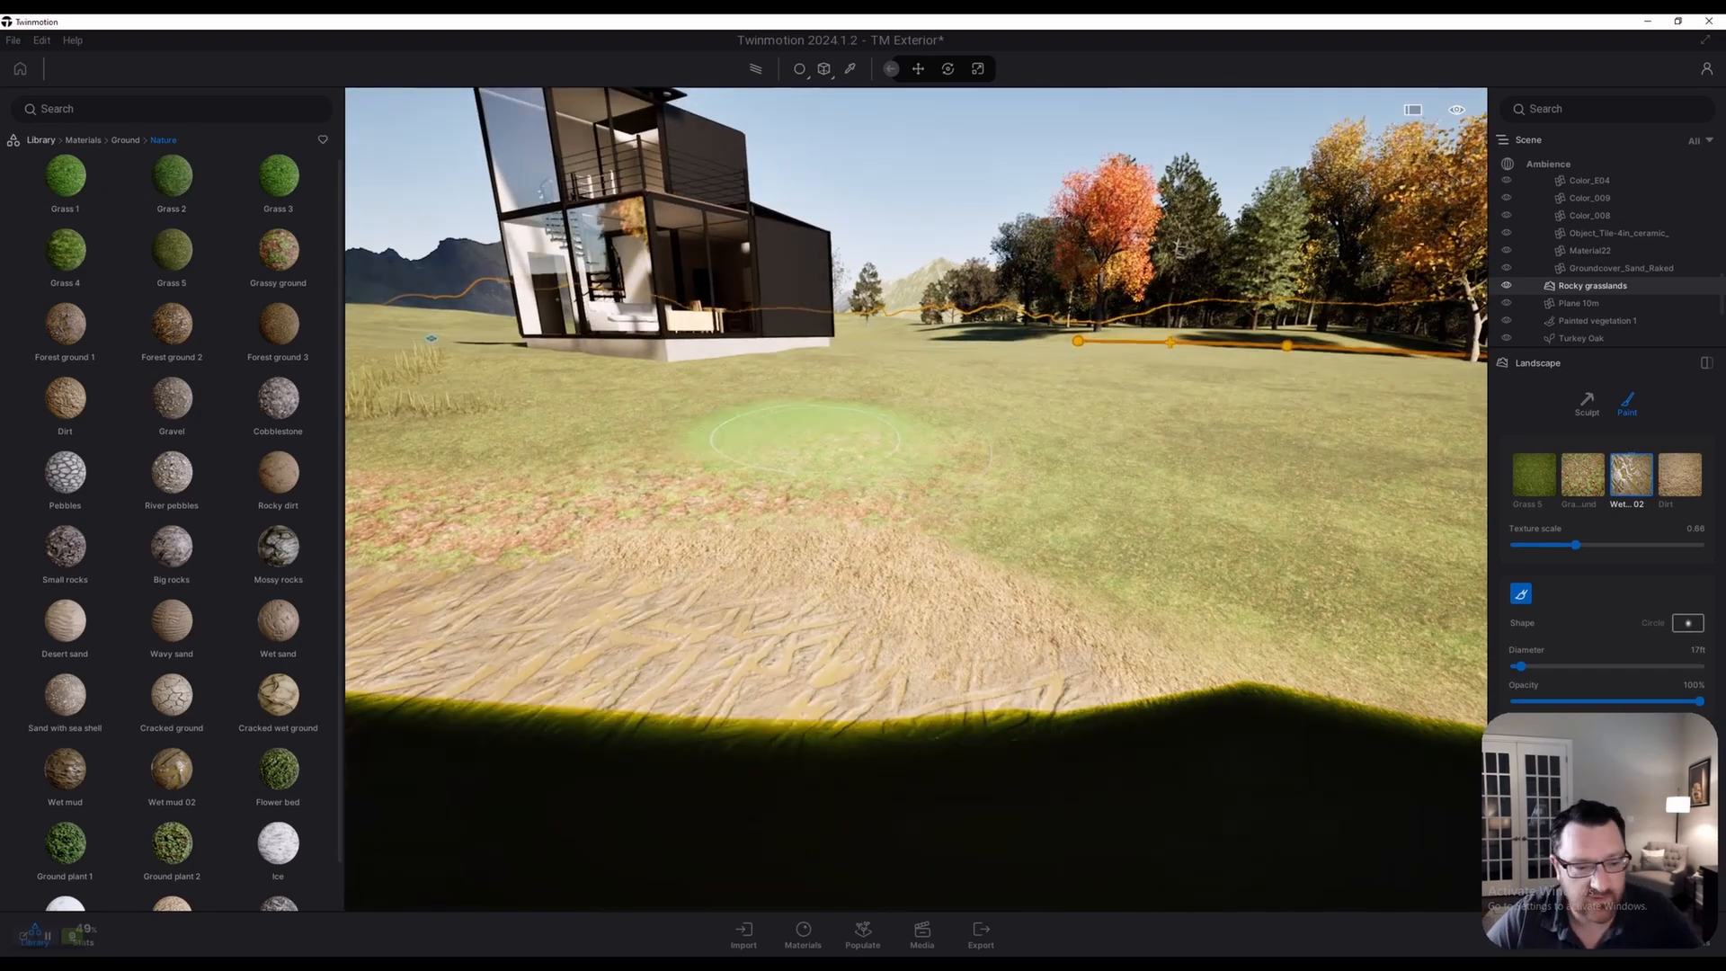
{"action": "mouse_move", "coordinate": [278, 550]}
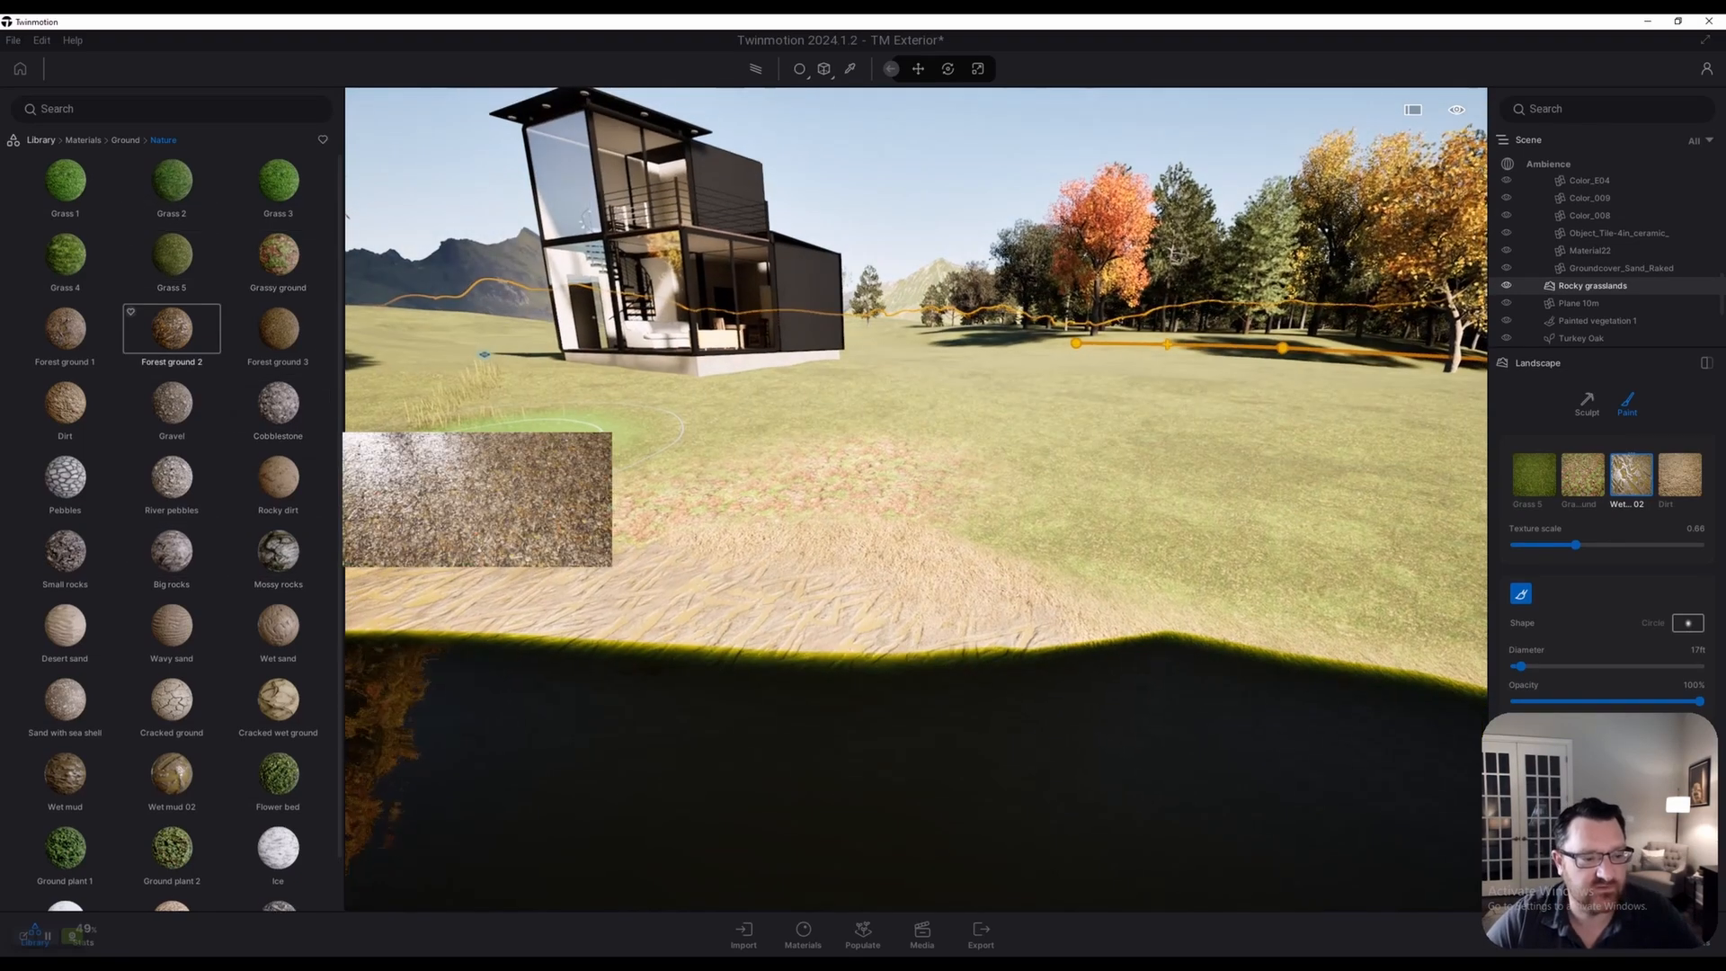
{"action": "mouse_move", "coordinate": [278, 403]}
{"action": "key", "text": "w"}
{"action": "key", "text": "d"}
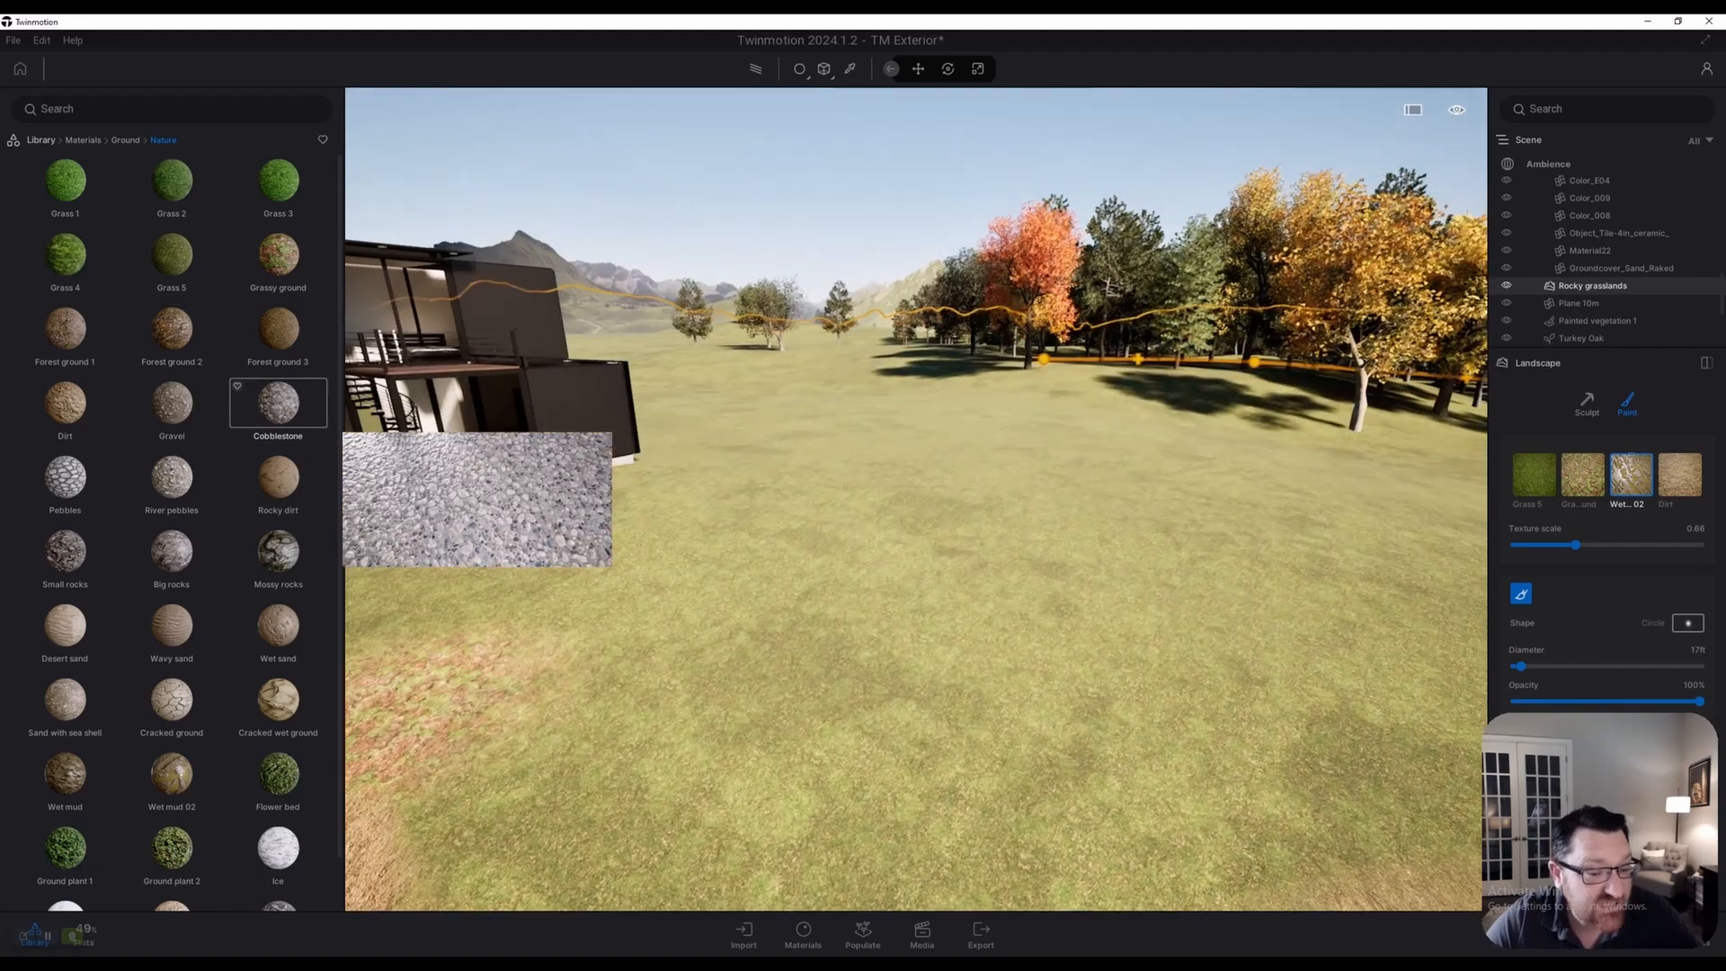
{"action": "key", "text": "w"}
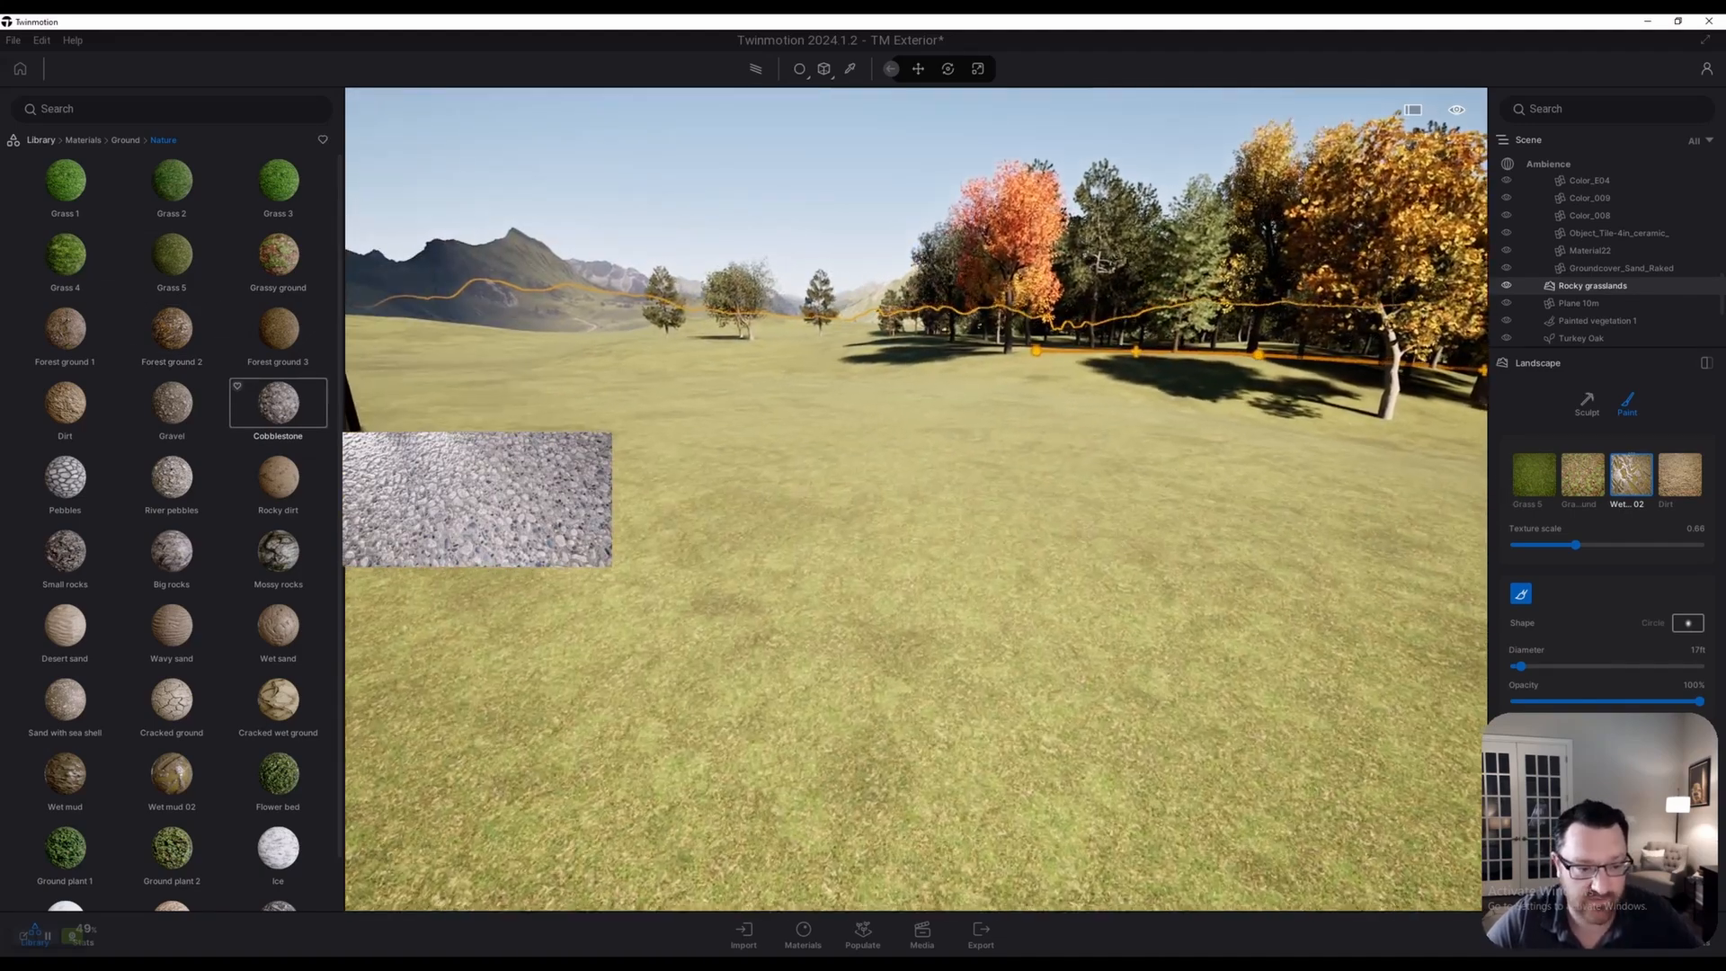
Select the Rocky grasslands landscape and load Cobblestone into its paint layers
{"action": "left_click", "coordinate": [278, 402]}
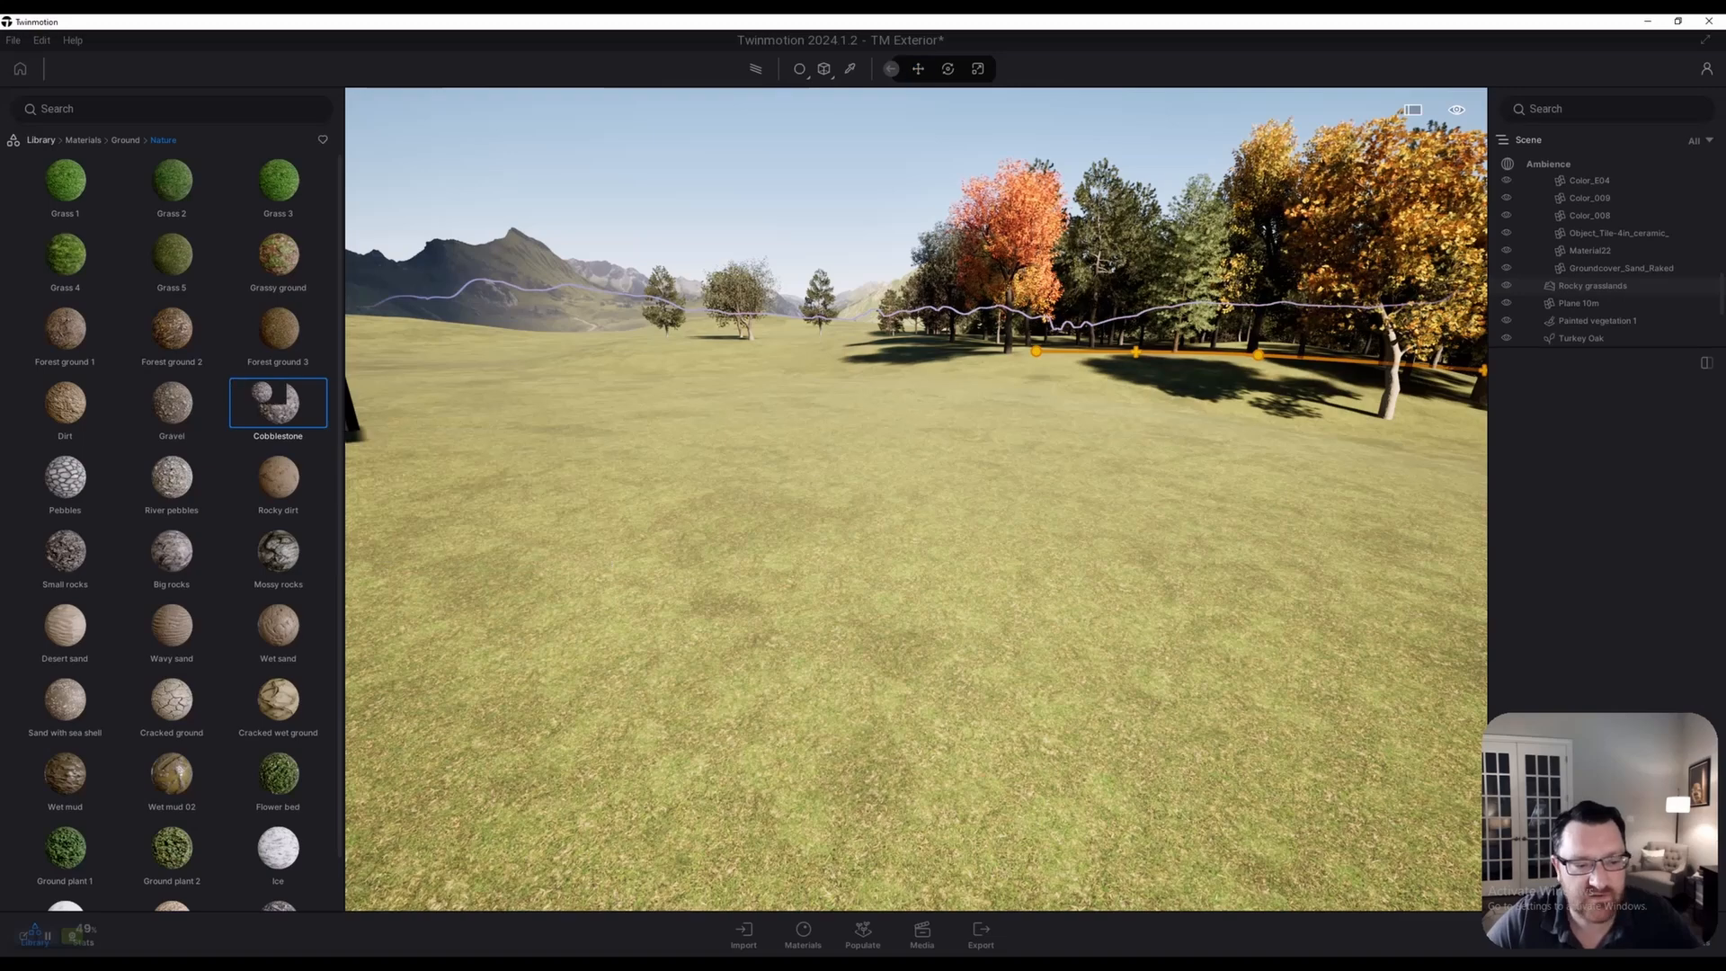
{"action": "left_click_drag", "start_coordinate": [278, 403], "coordinate": [330, 413]}
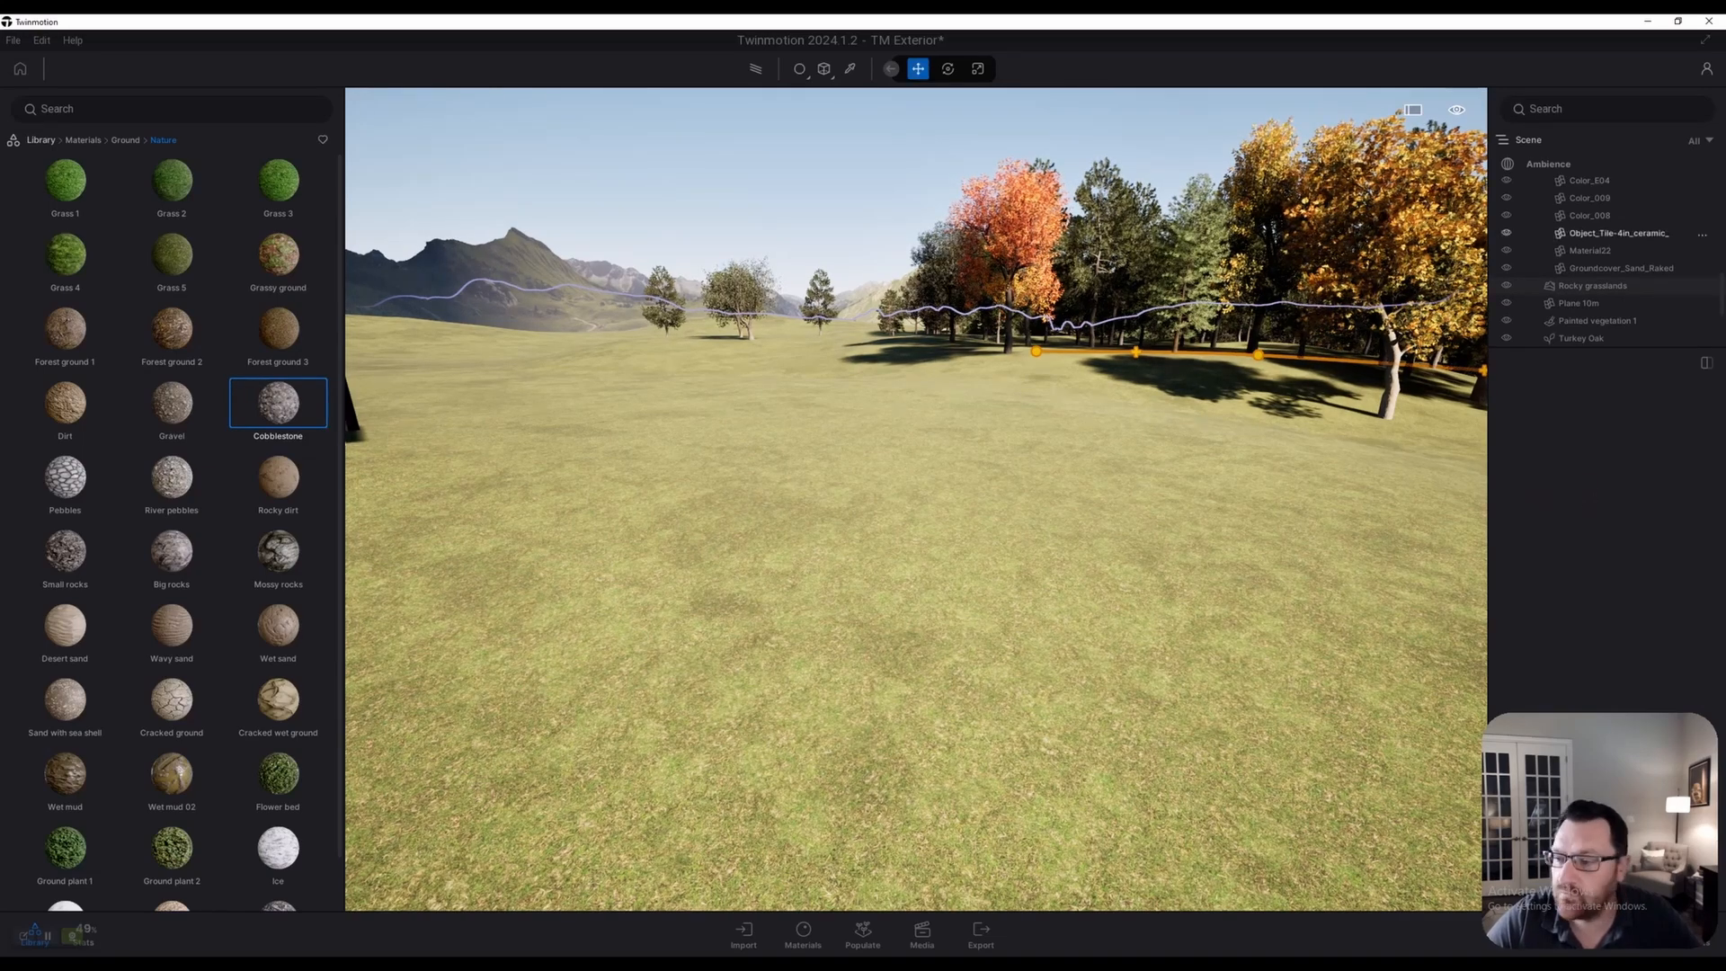
{"action": "scroll", "coordinate": [1609, 260], "scroll_direction": "down", "scroll_amount": 2}
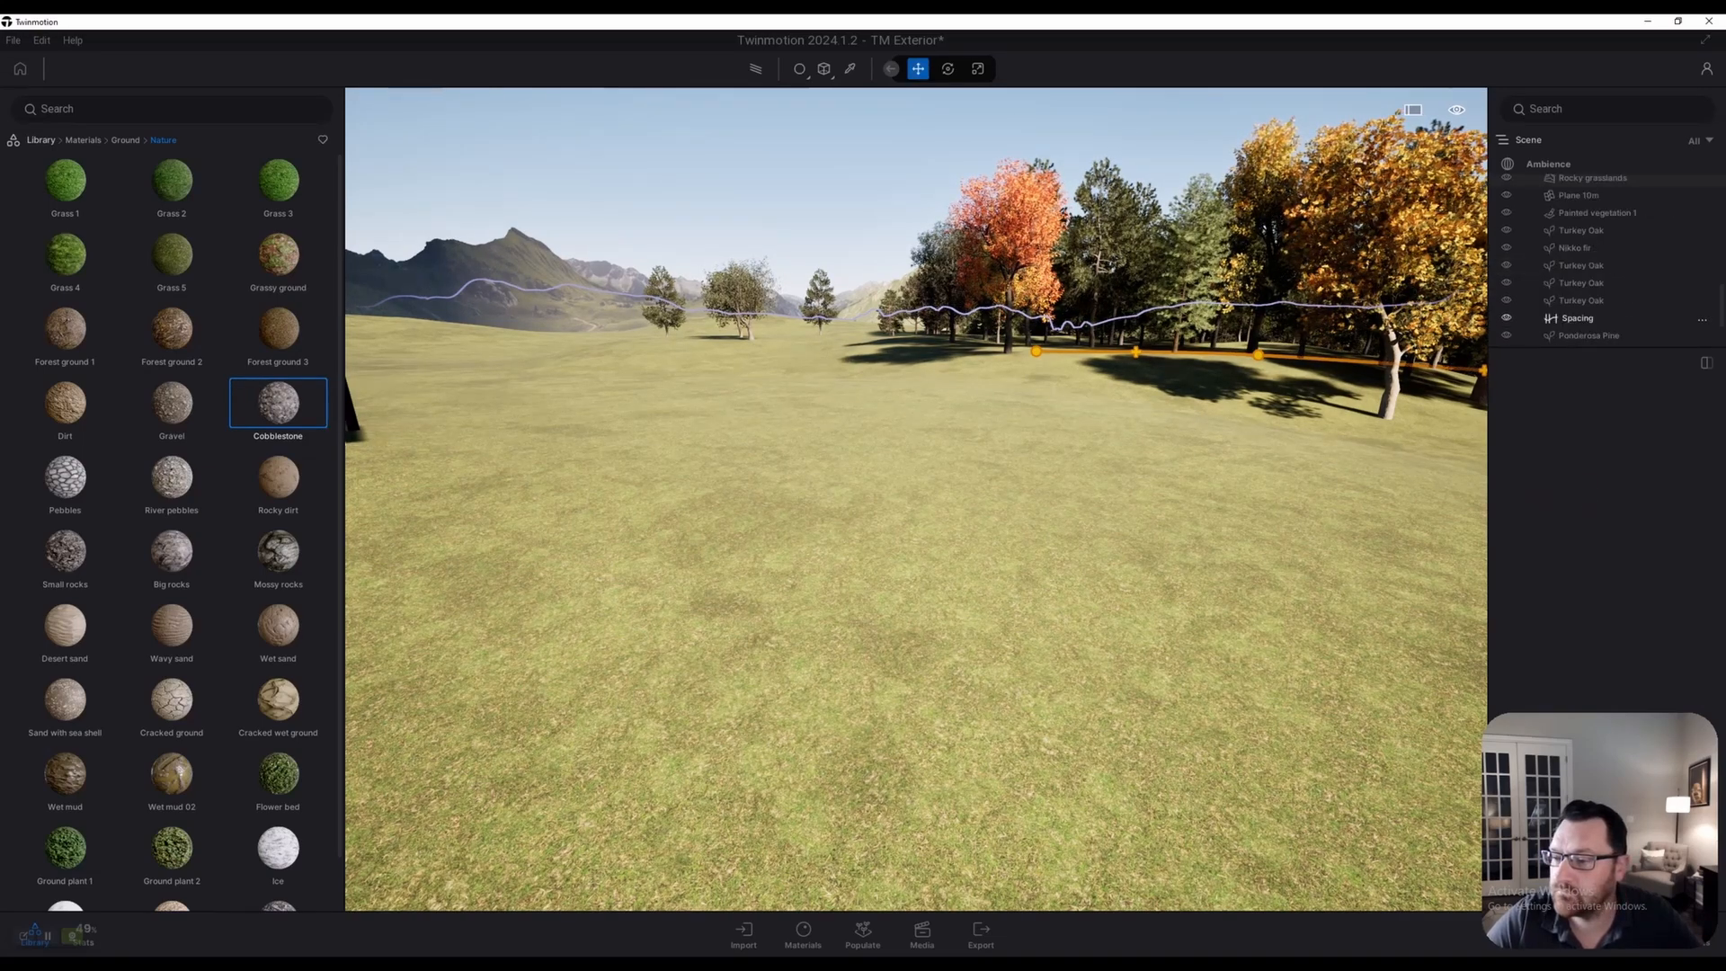
{"action": "left_click", "coordinate": [1593, 243]}
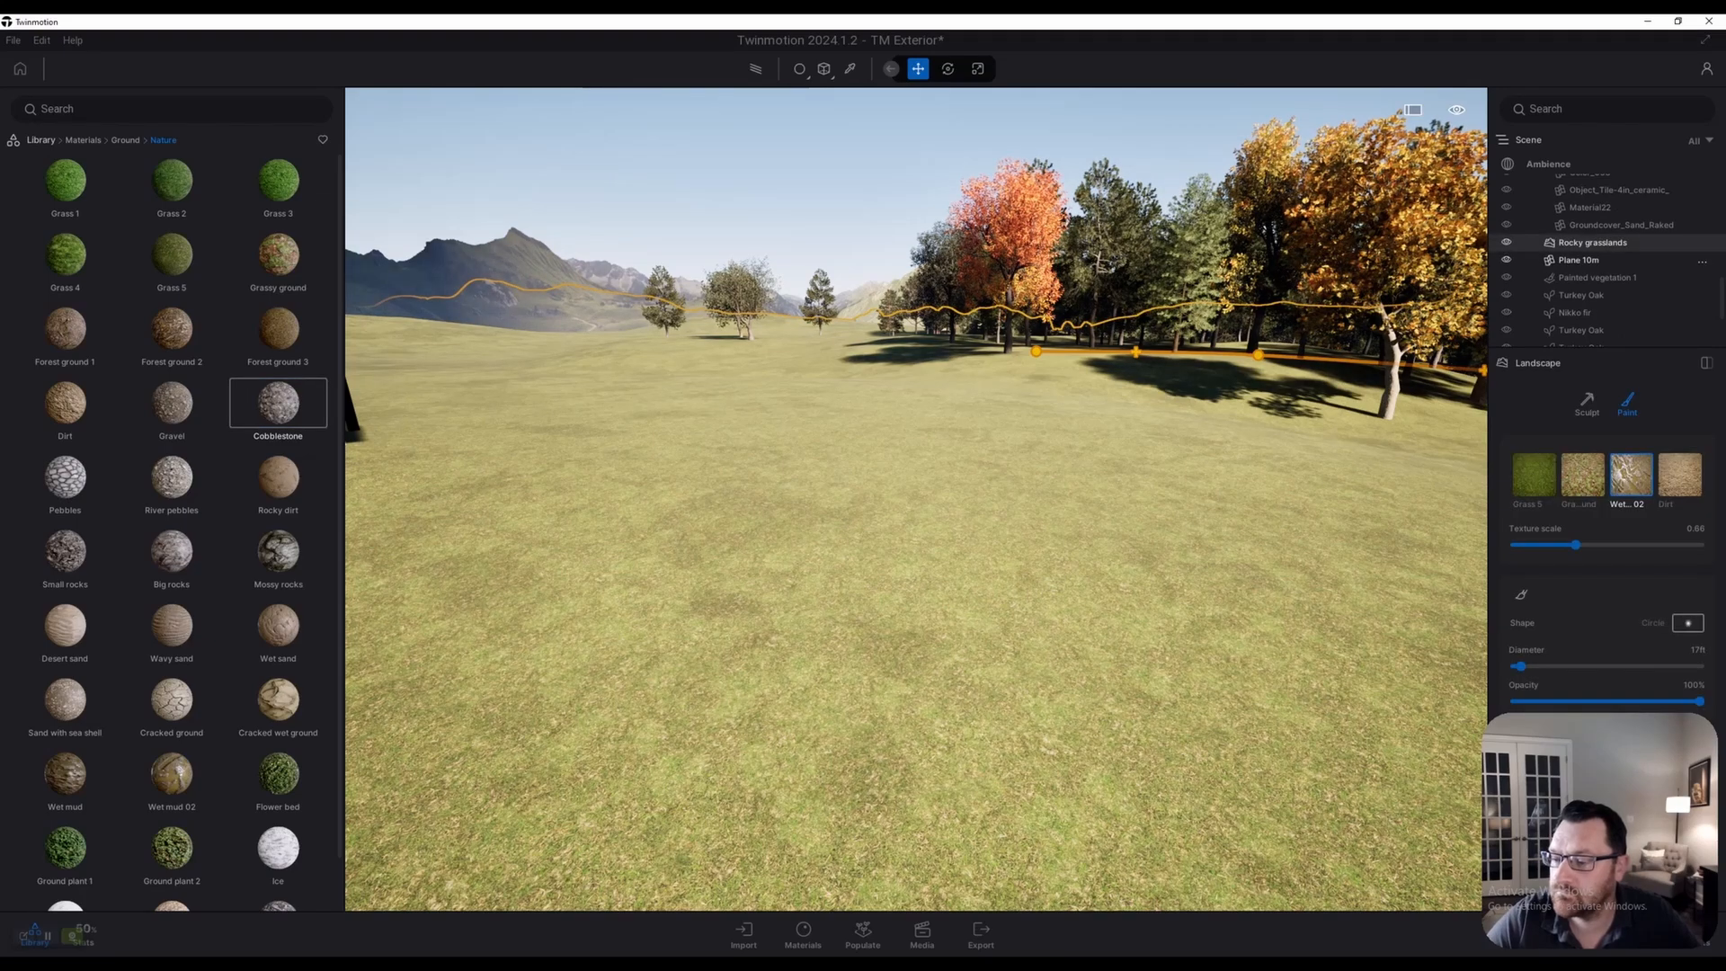
{"action": "left_click", "coordinate": [278, 403]}
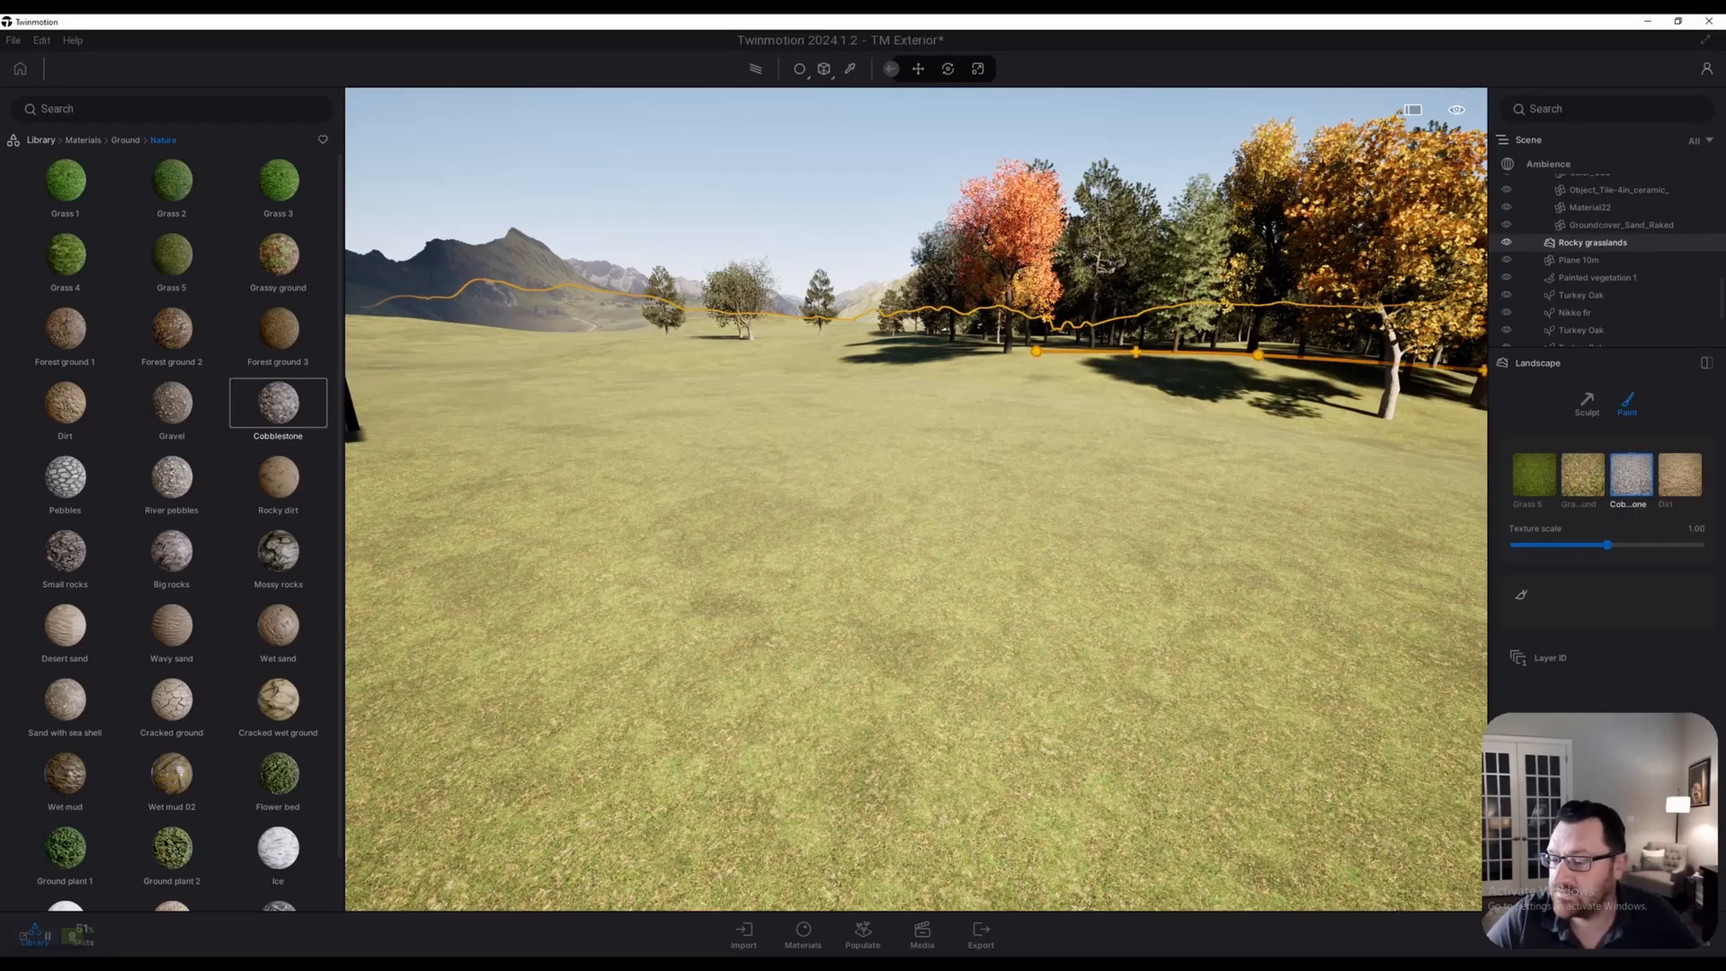
Paint a round cobblestone patch onto the open grass
{"action": "right_click_drag", "start_coordinate": [917, 499], "coordinate": [915, 575]}
{"action": "key", "text": "w"}
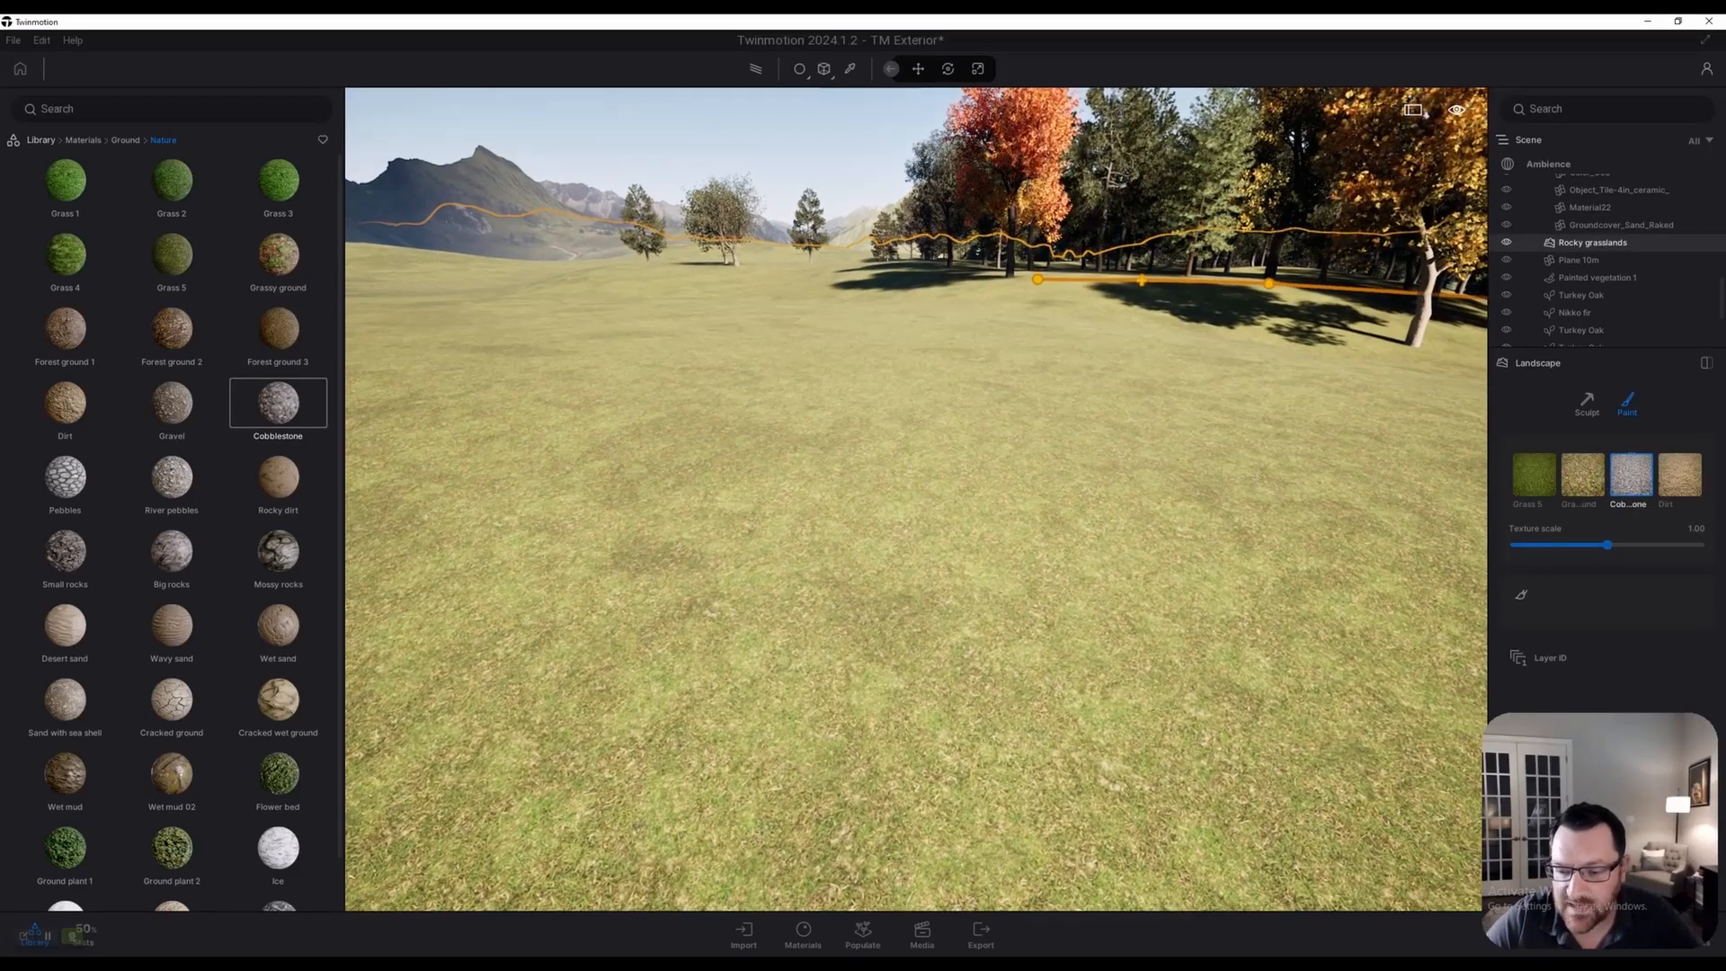
{"action": "left_click", "coordinate": [1521, 594]}
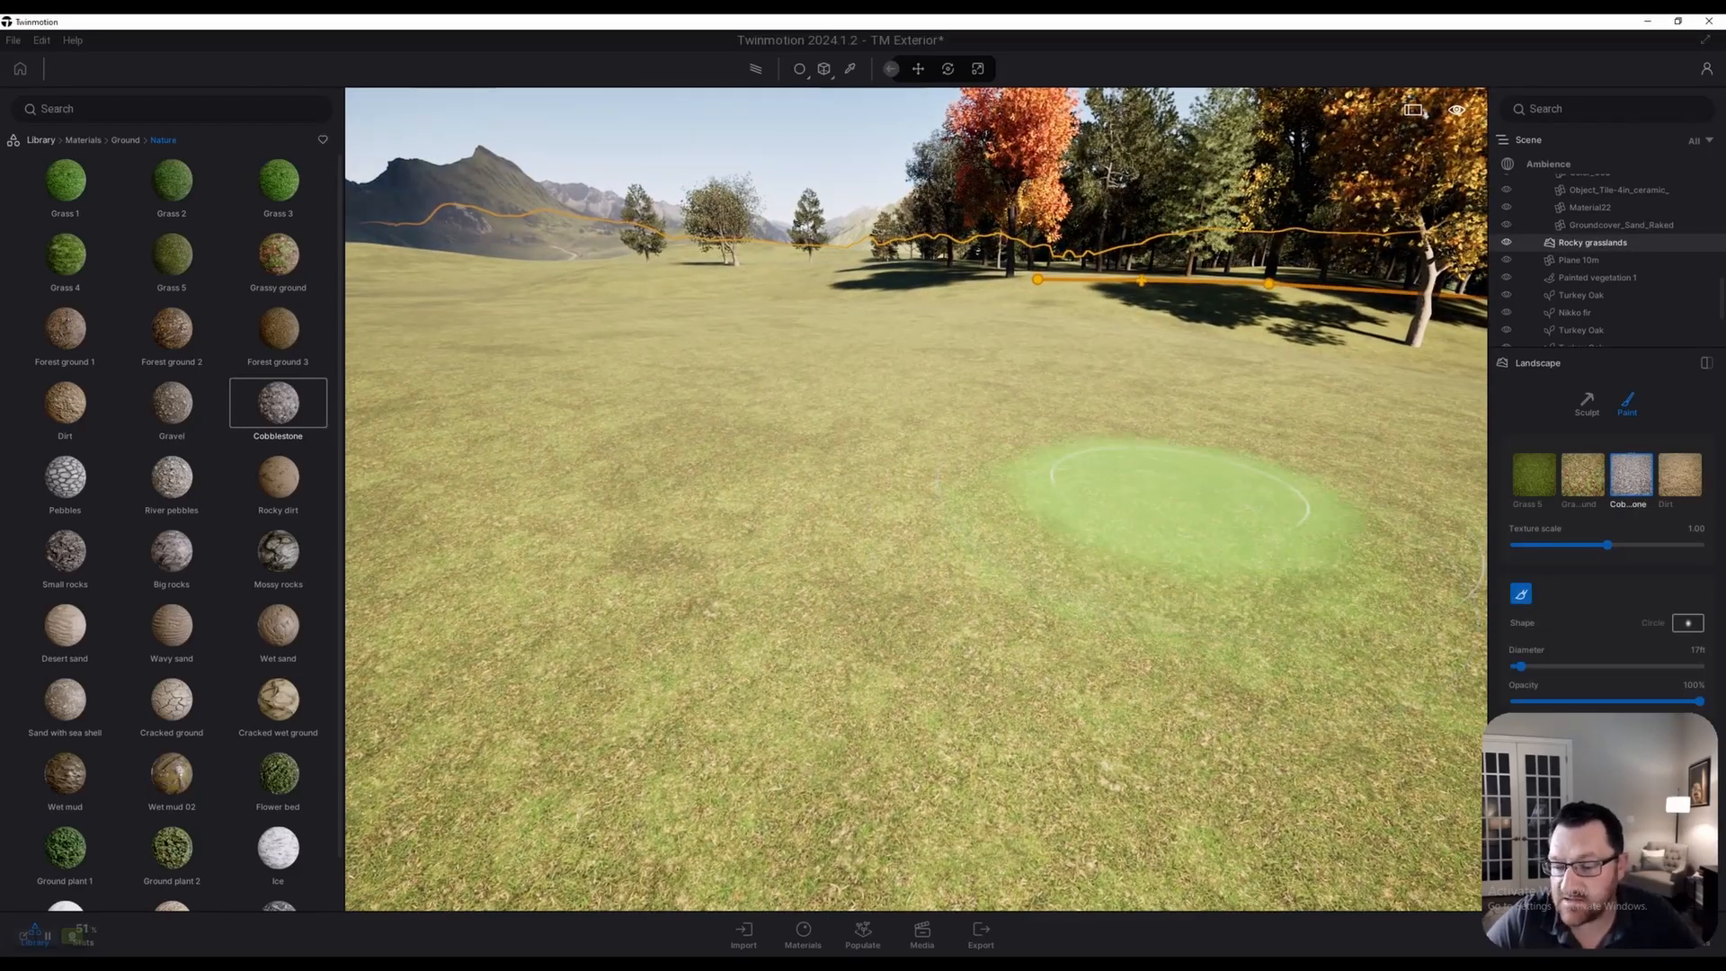
{"action": "mouse_move", "coordinate": [1029, 485]}
{"action": "left_mouse_down"}
{"action": "mouse_move", "coordinate": [1101, 515]}
{"action": "mouse_move", "coordinate": [854, 516]}
{"action": "left_mouse_up"}
{"action": "scroll", "coordinate": [852, 520], "scroll_direction": "up", "scroll_amount": 5}
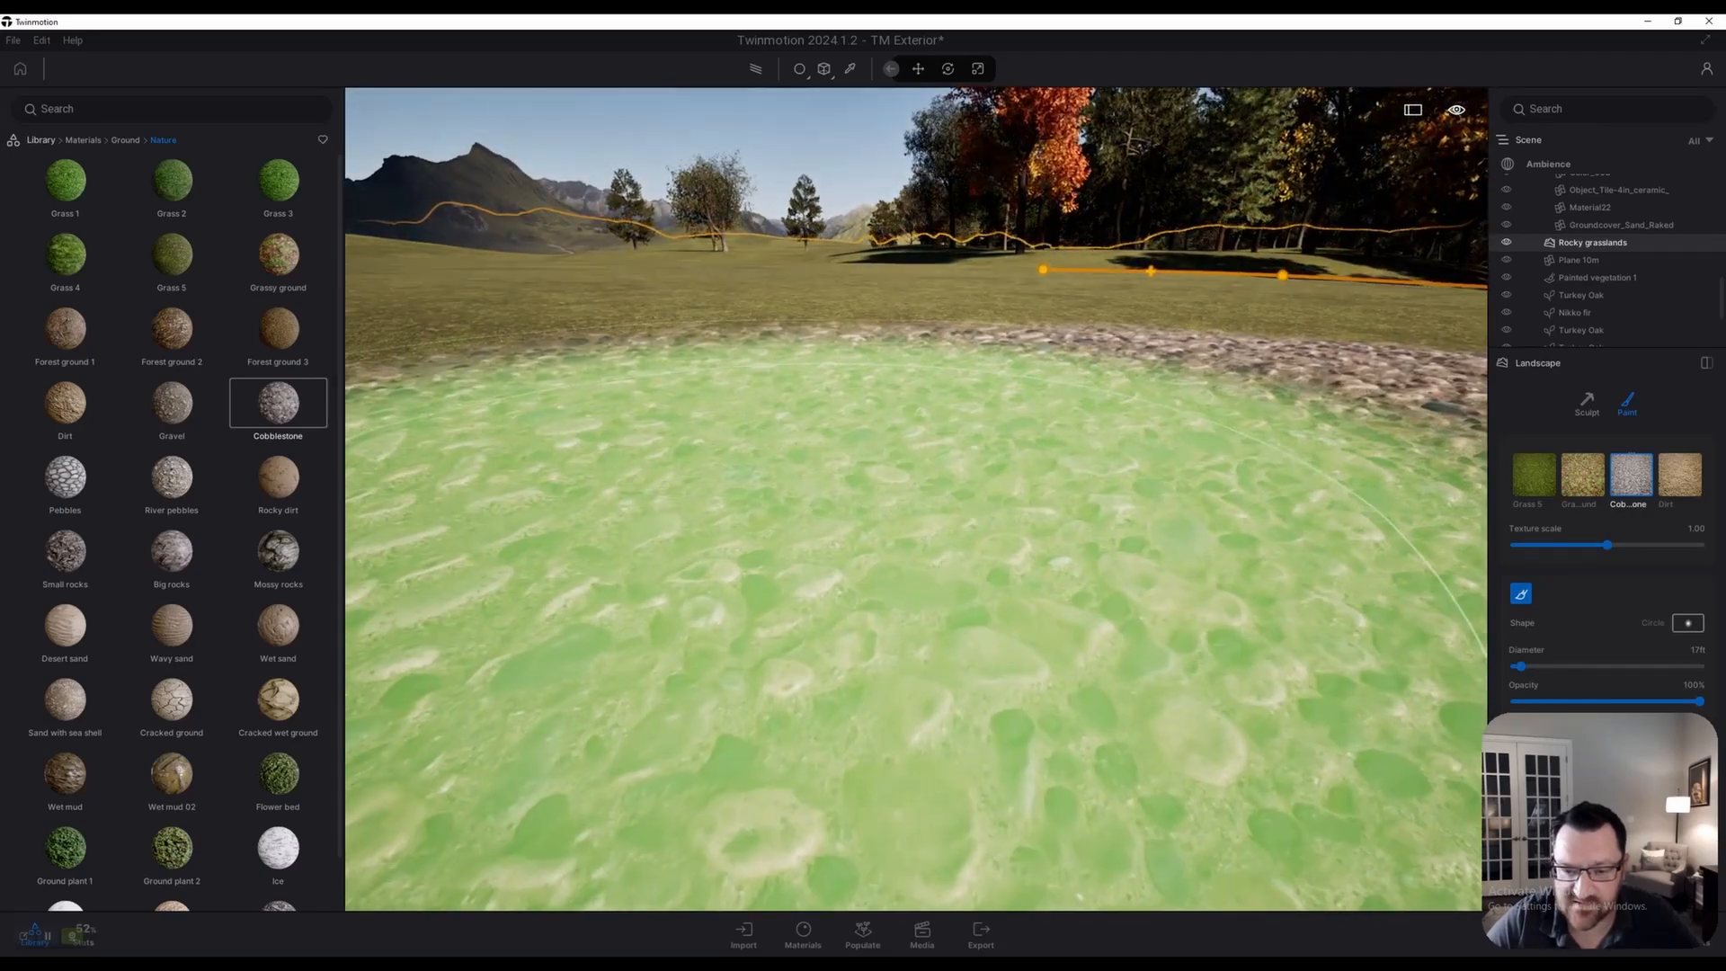
{"action": "scroll", "coordinate": [890, 503], "scroll_direction": "down", "scroll_amount": 5}
{"action": "mouse_move", "coordinate": [172, 550]}
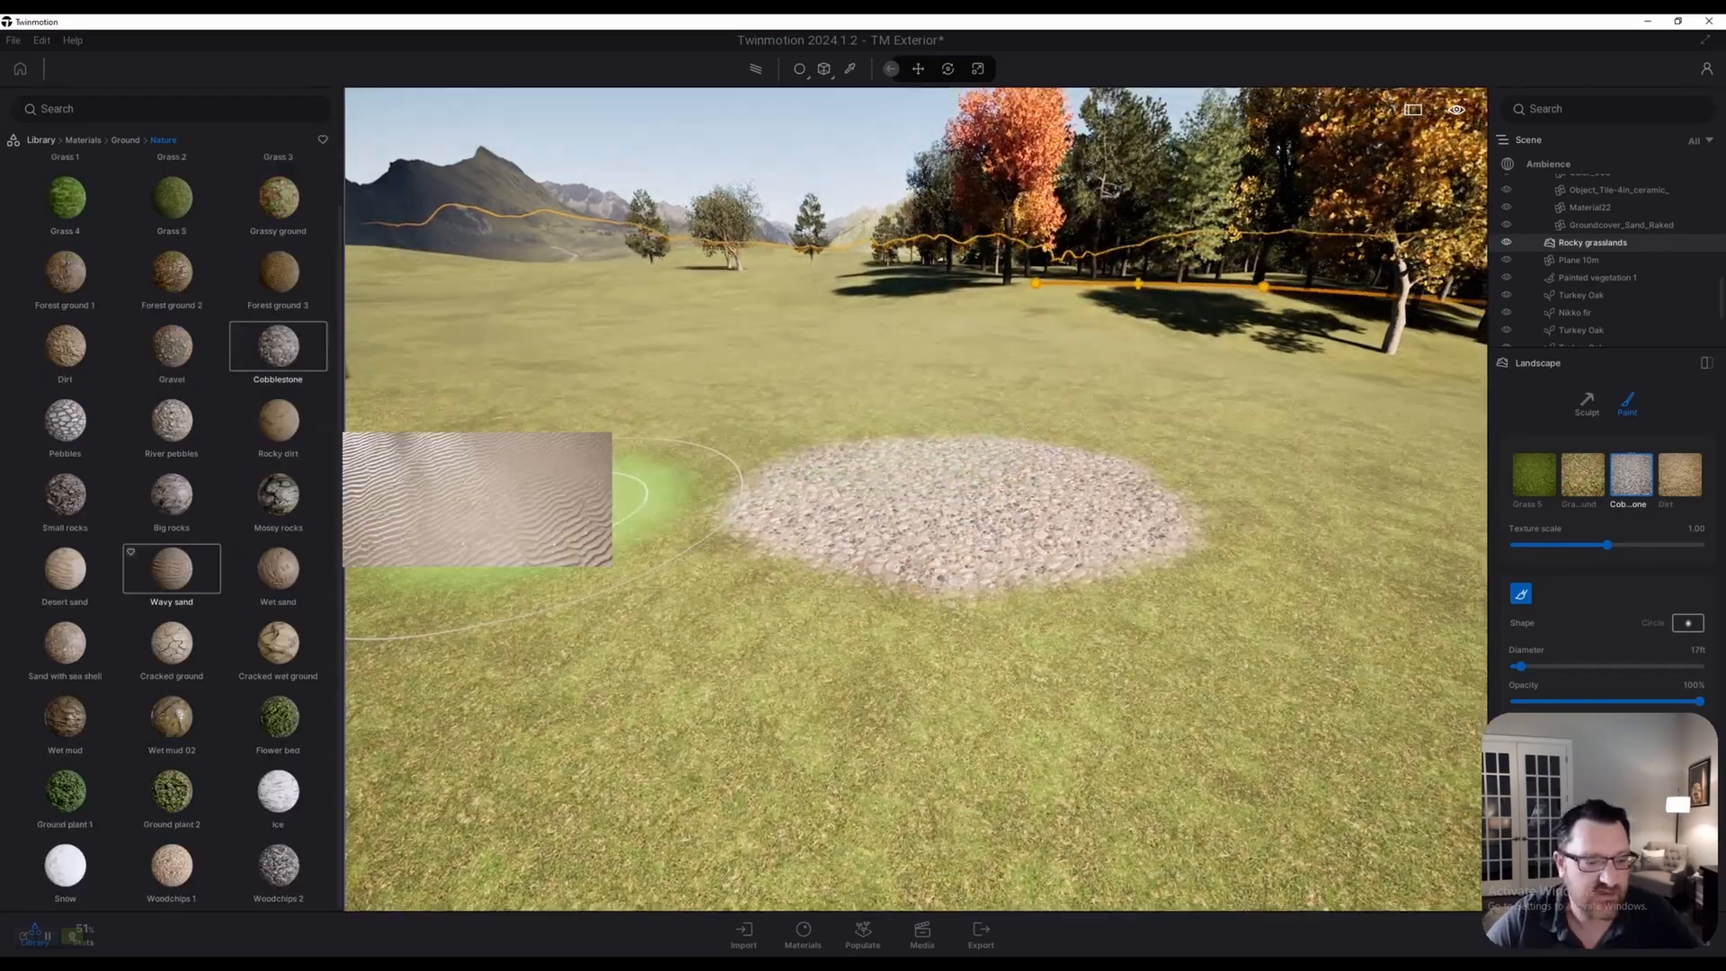
{"action": "scroll", "coordinate": [887, 604], "scroll_direction": "down", "scroll_amount": 4}
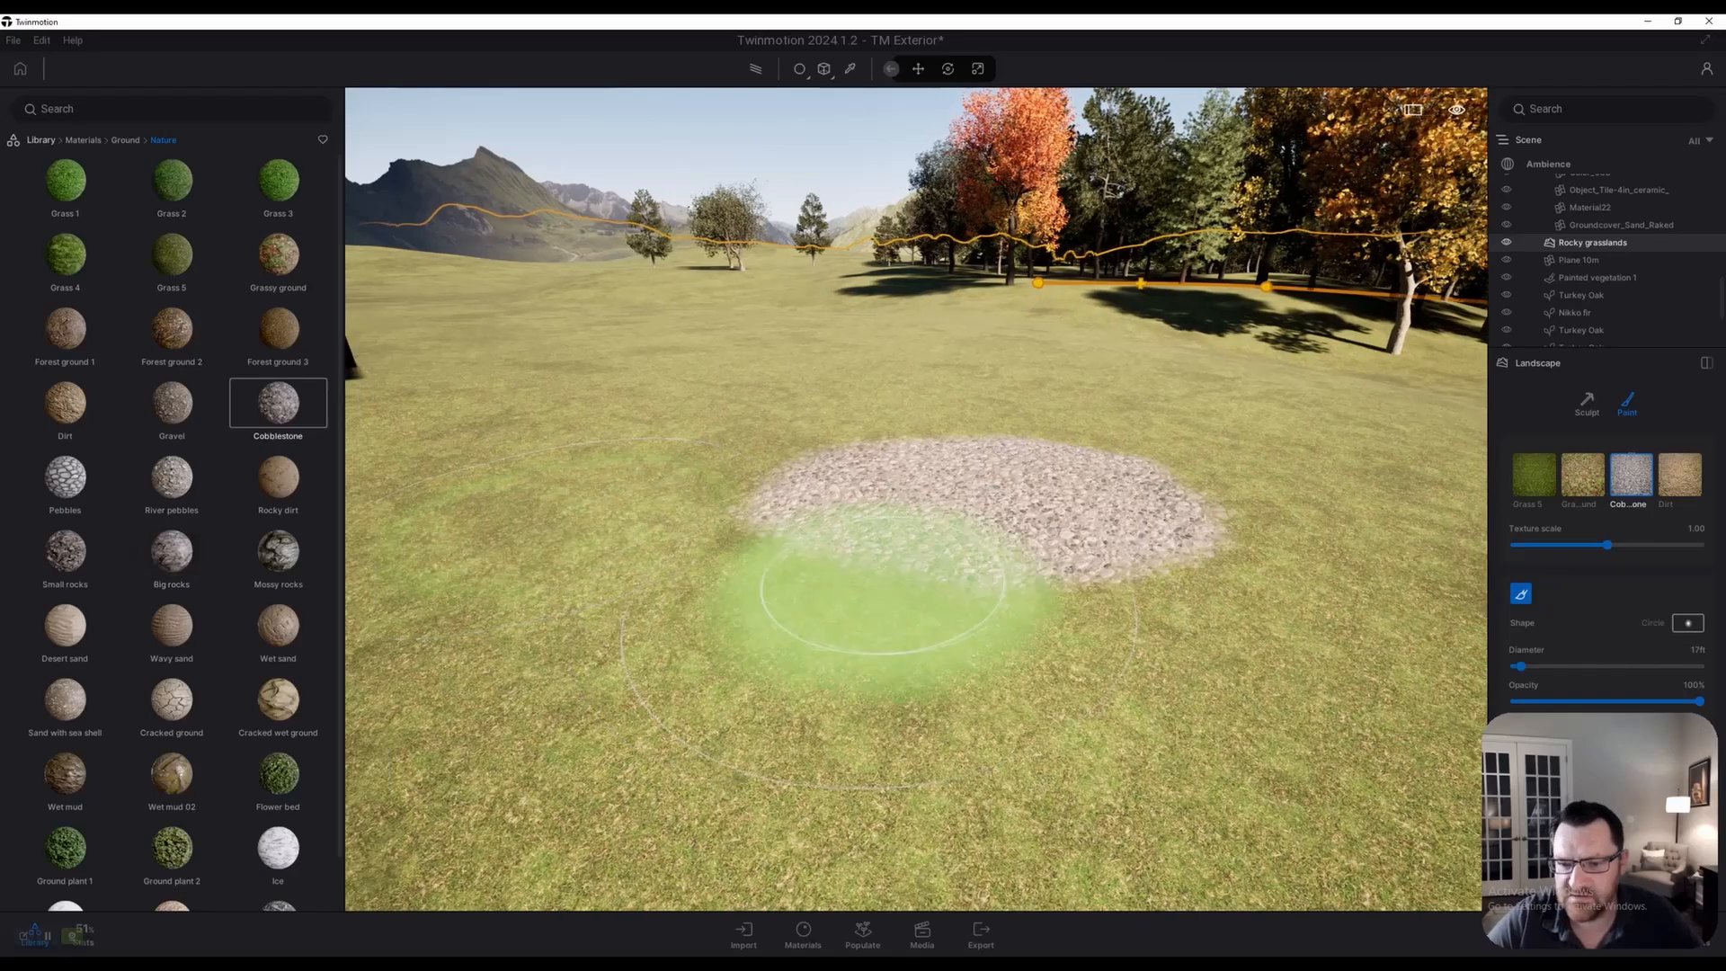
{"action": "scroll", "coordinate": [935, 575], "scroll_direction": "up", "scroll_amount": 4}
{"action": "scroll", "coordinate": [945, 572], "scroll_direction": "up", "scroll_amount": 4}
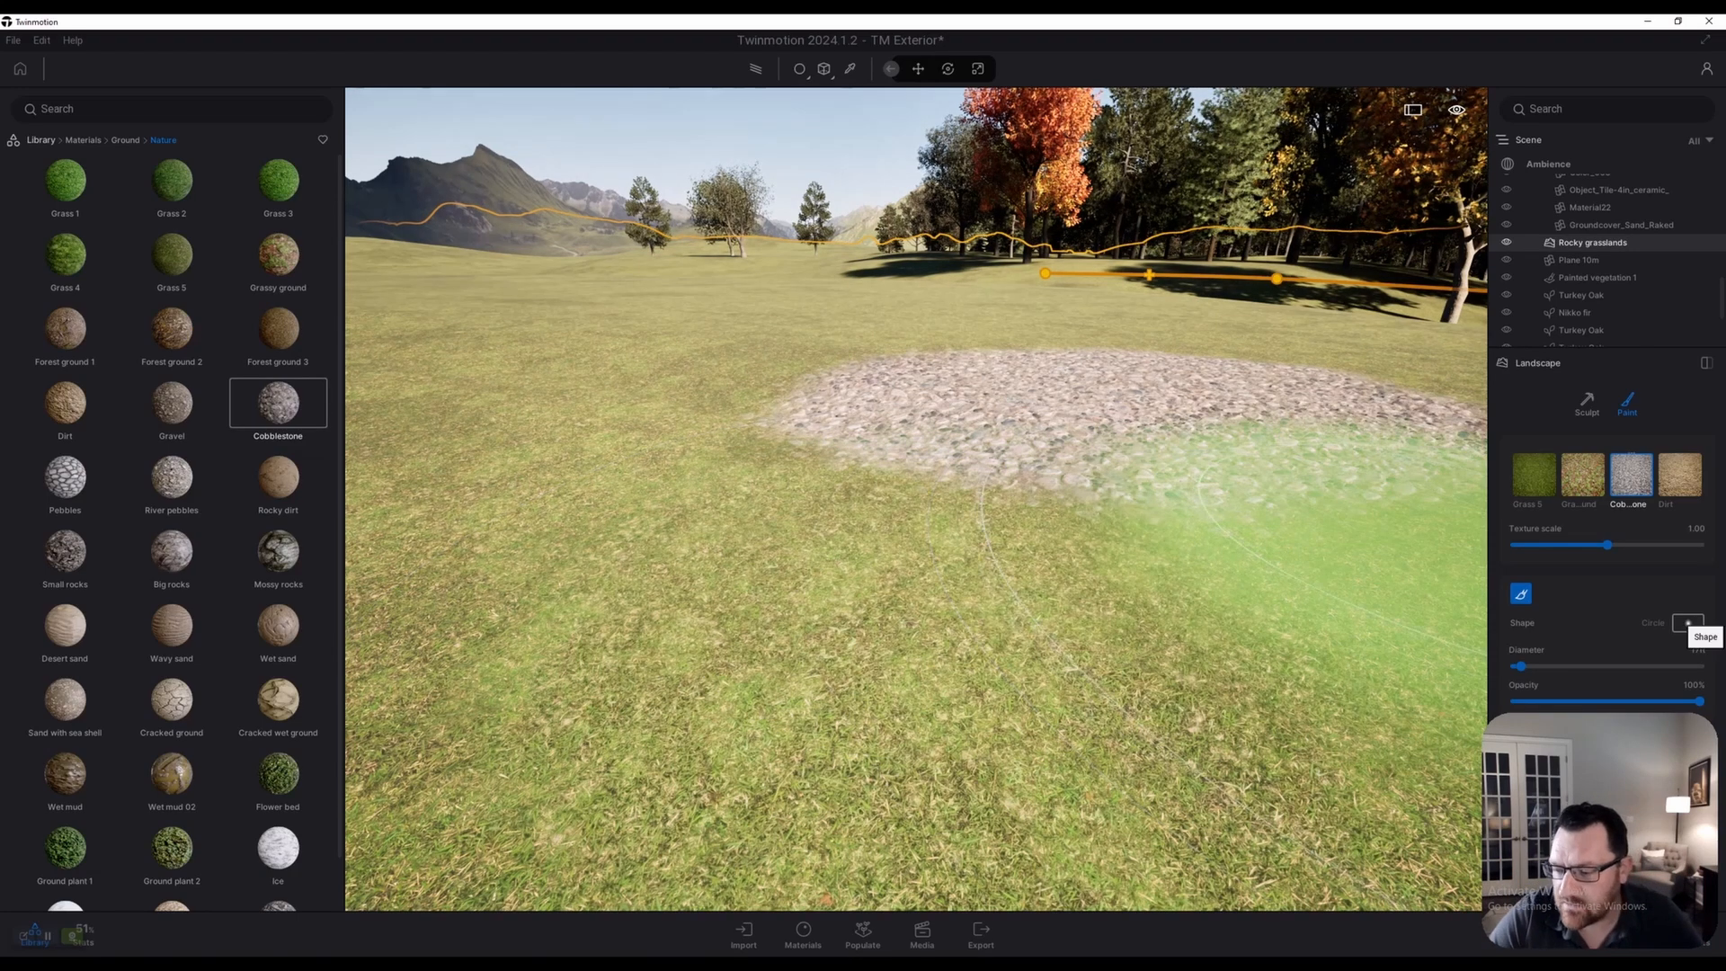
Set the brush shape to Blobs and paint a blob stroke at the patch's lower-left edge
{"action": "left_click", "coordinate": [1688, 623]}
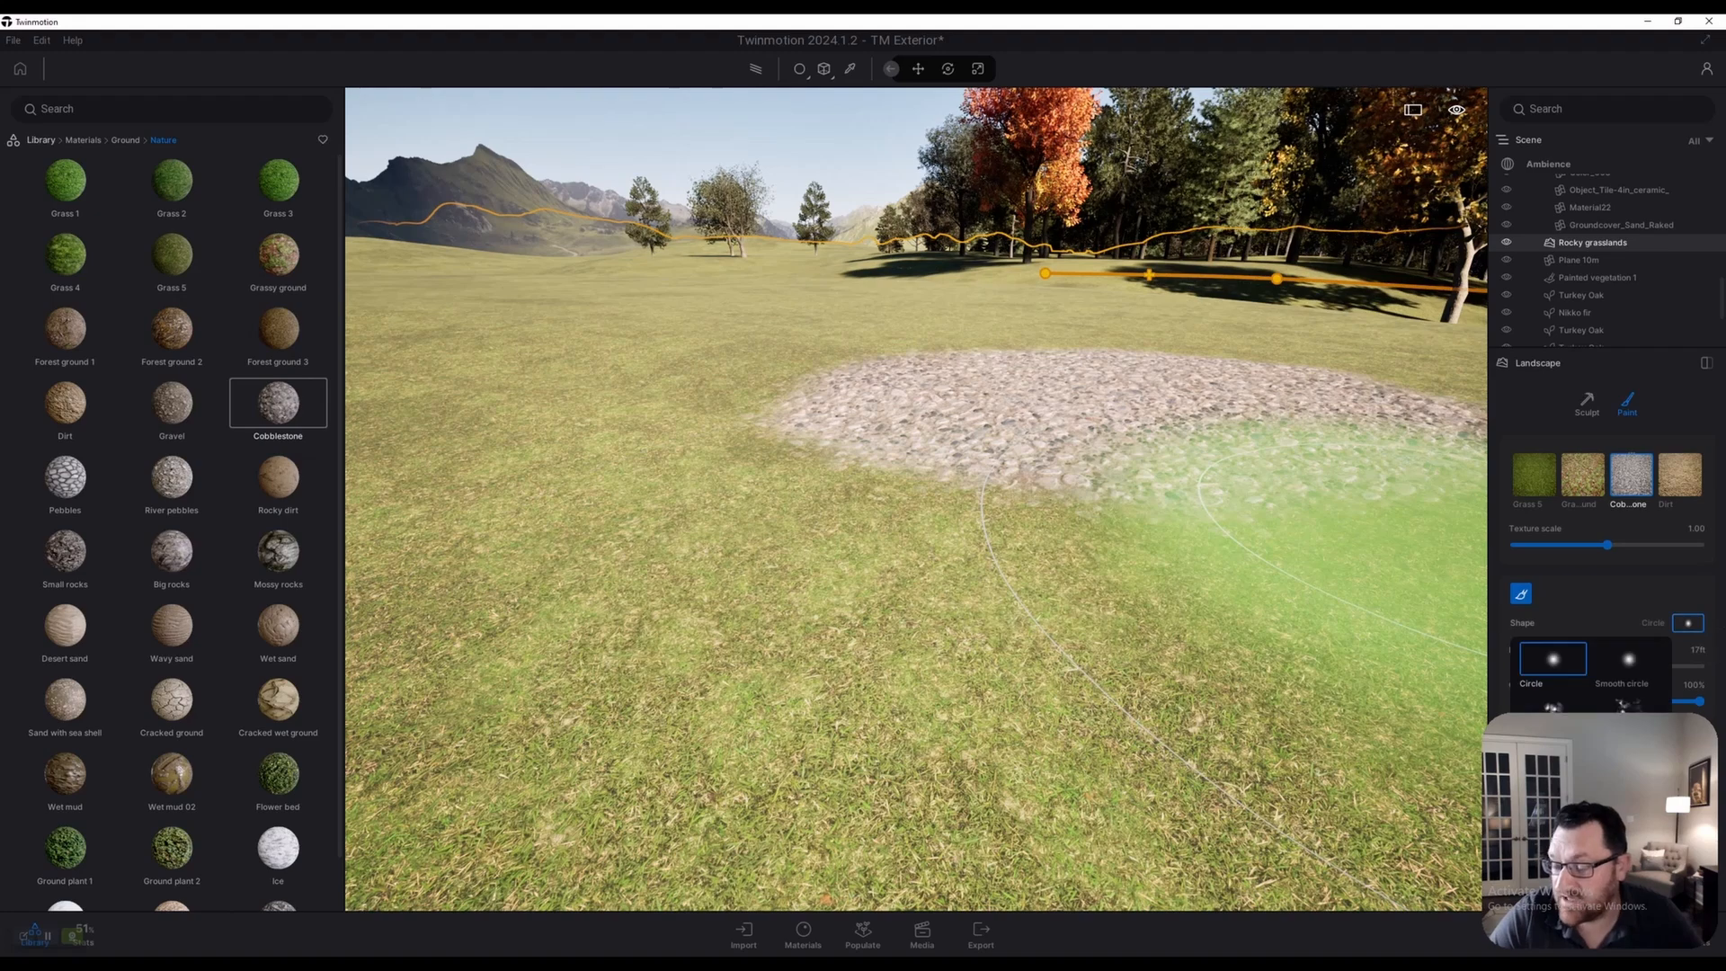
{"action": "left_click", "coordinate": [1552, 724]}
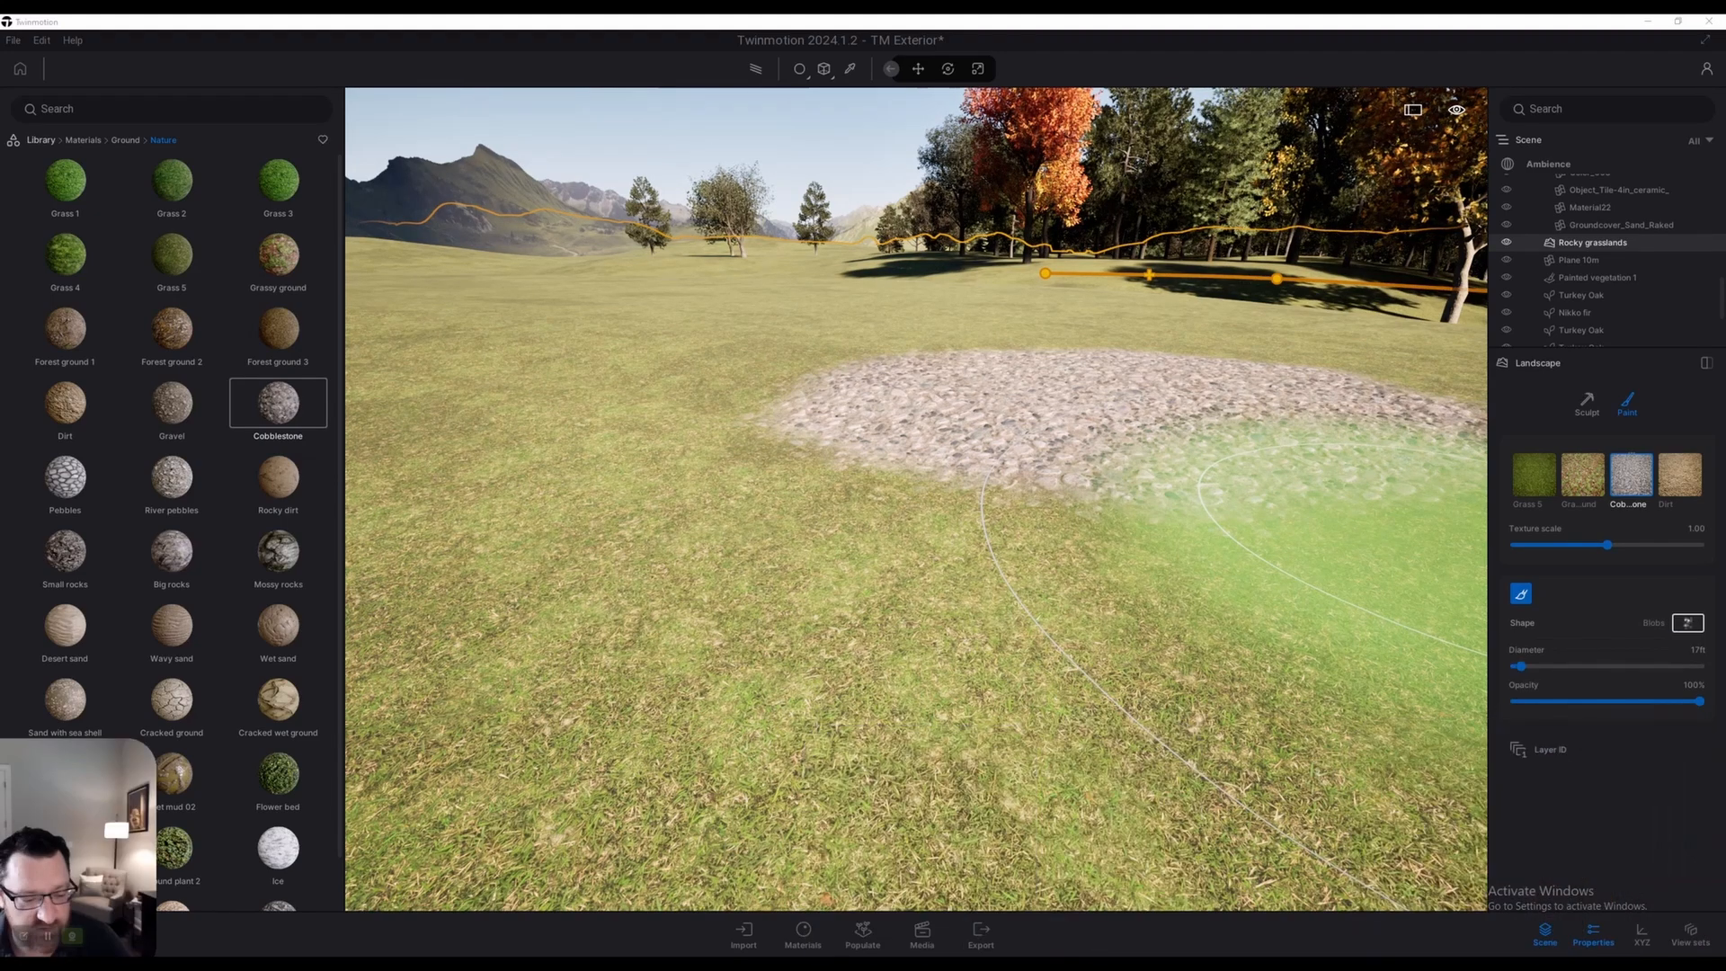
{"action": "left_click", "coordinate": [1687, 623]}
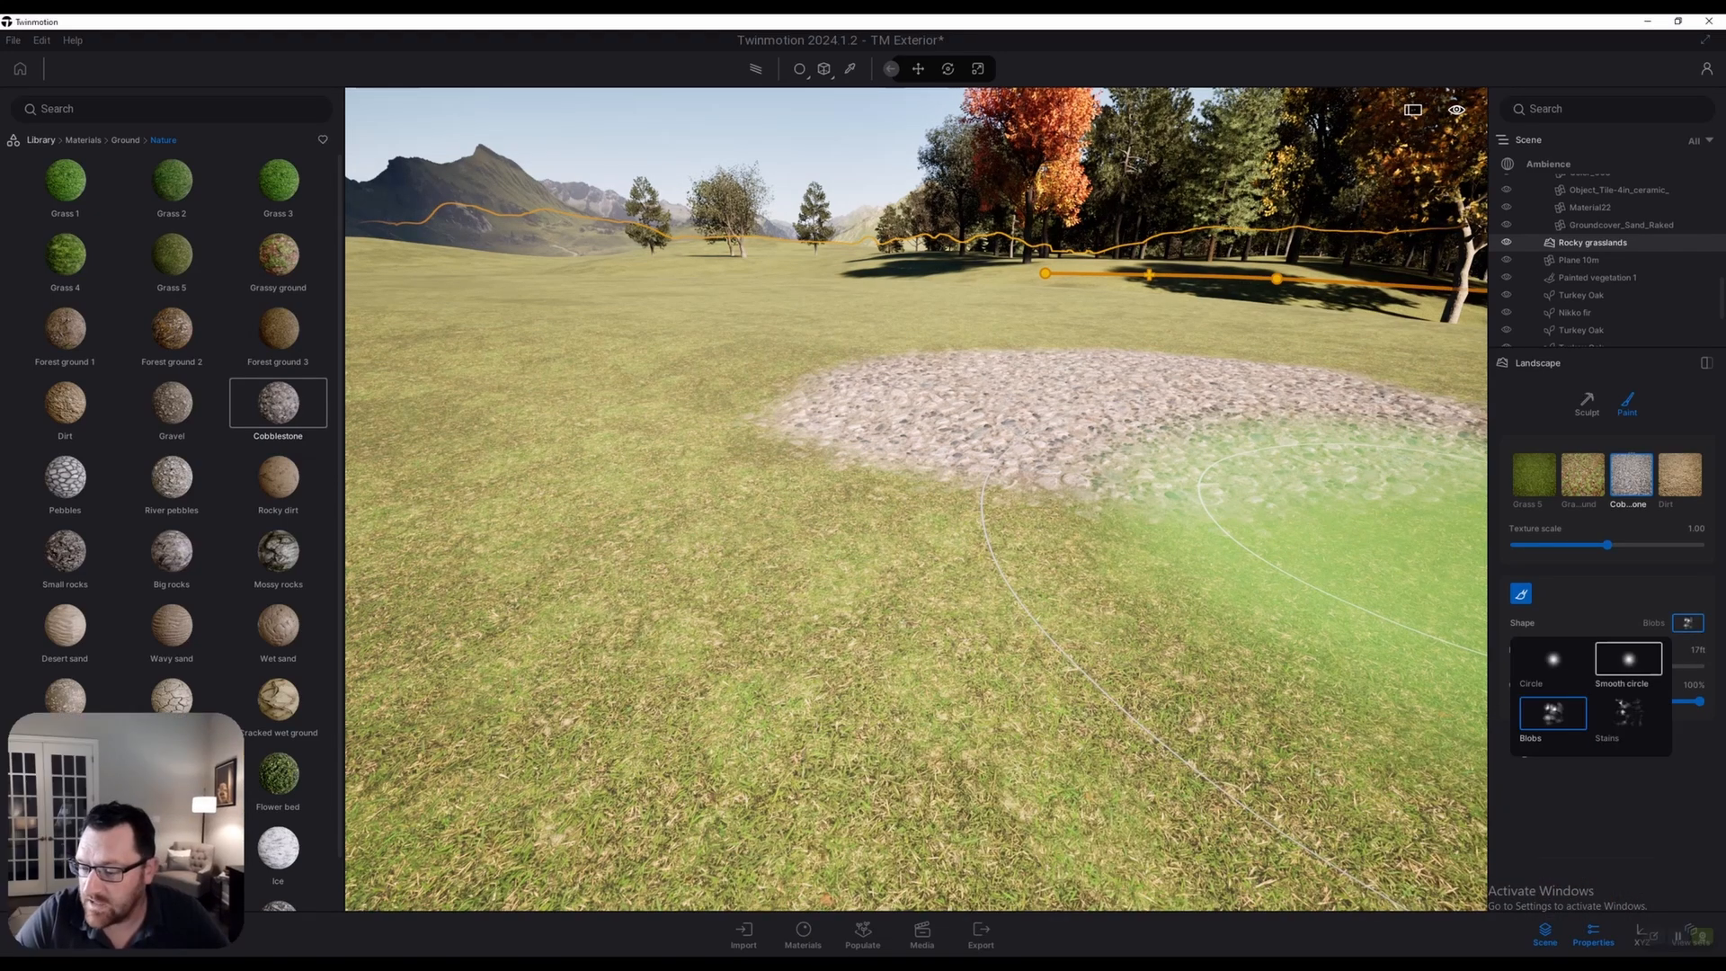
{"action": "left_click", "coordinate": [1687, 623]}
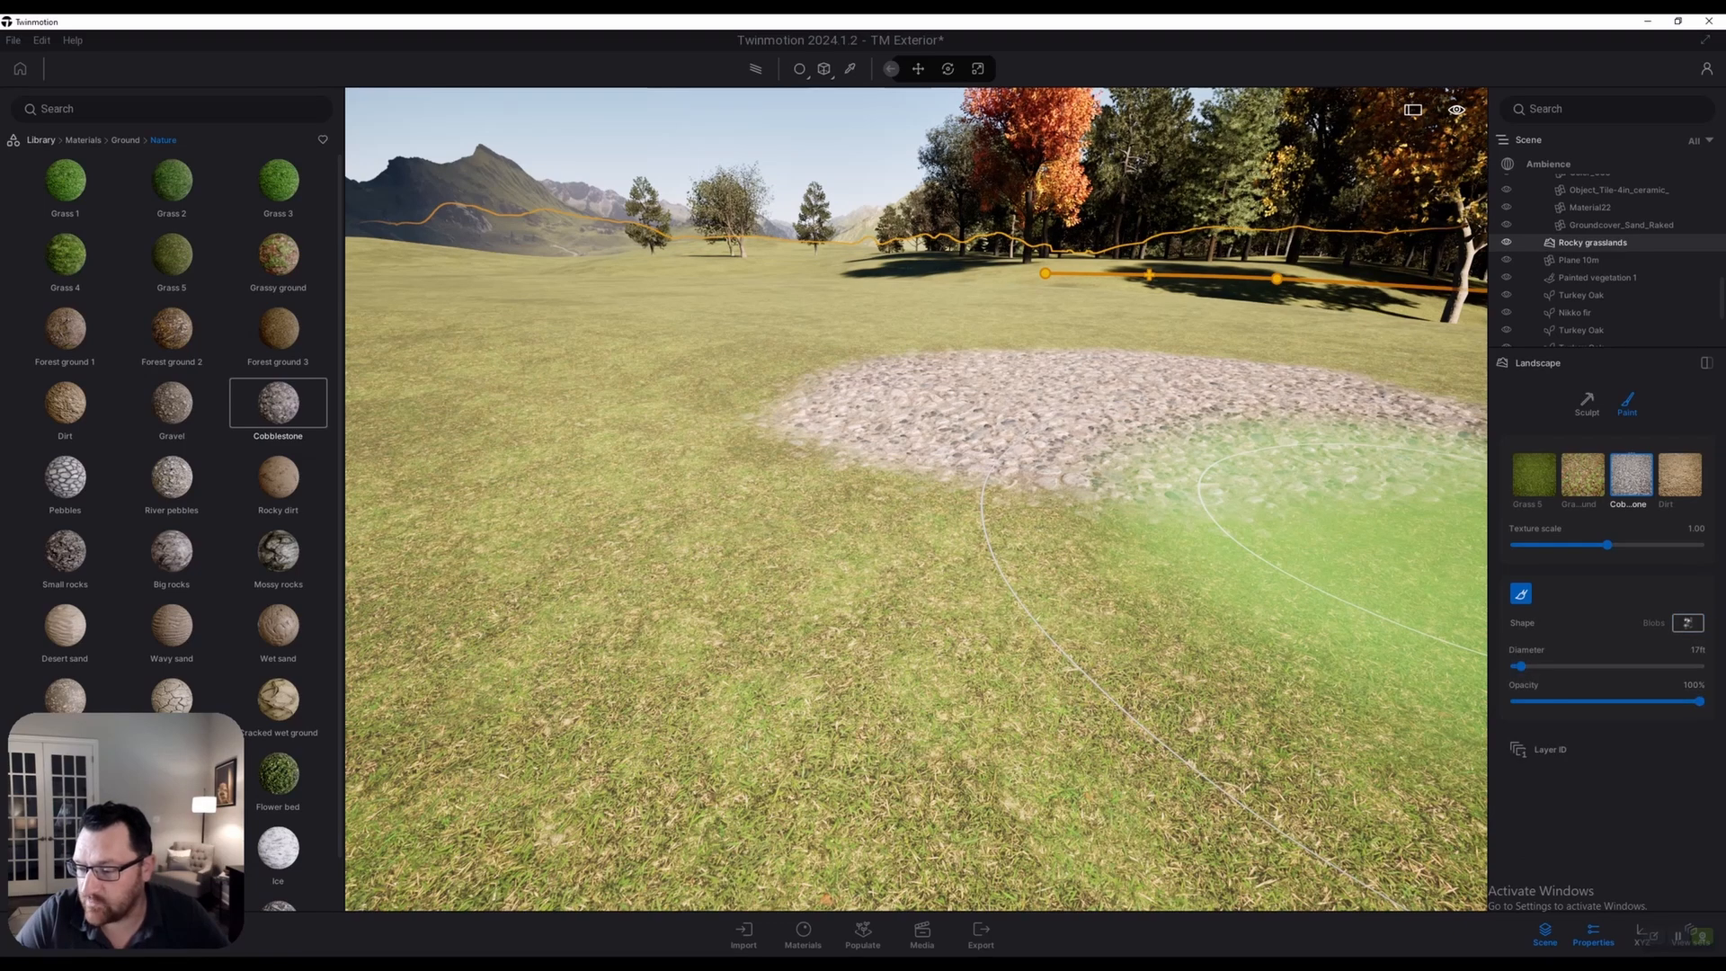
{"action": "left_click", "coordinate": [1687, 623]}
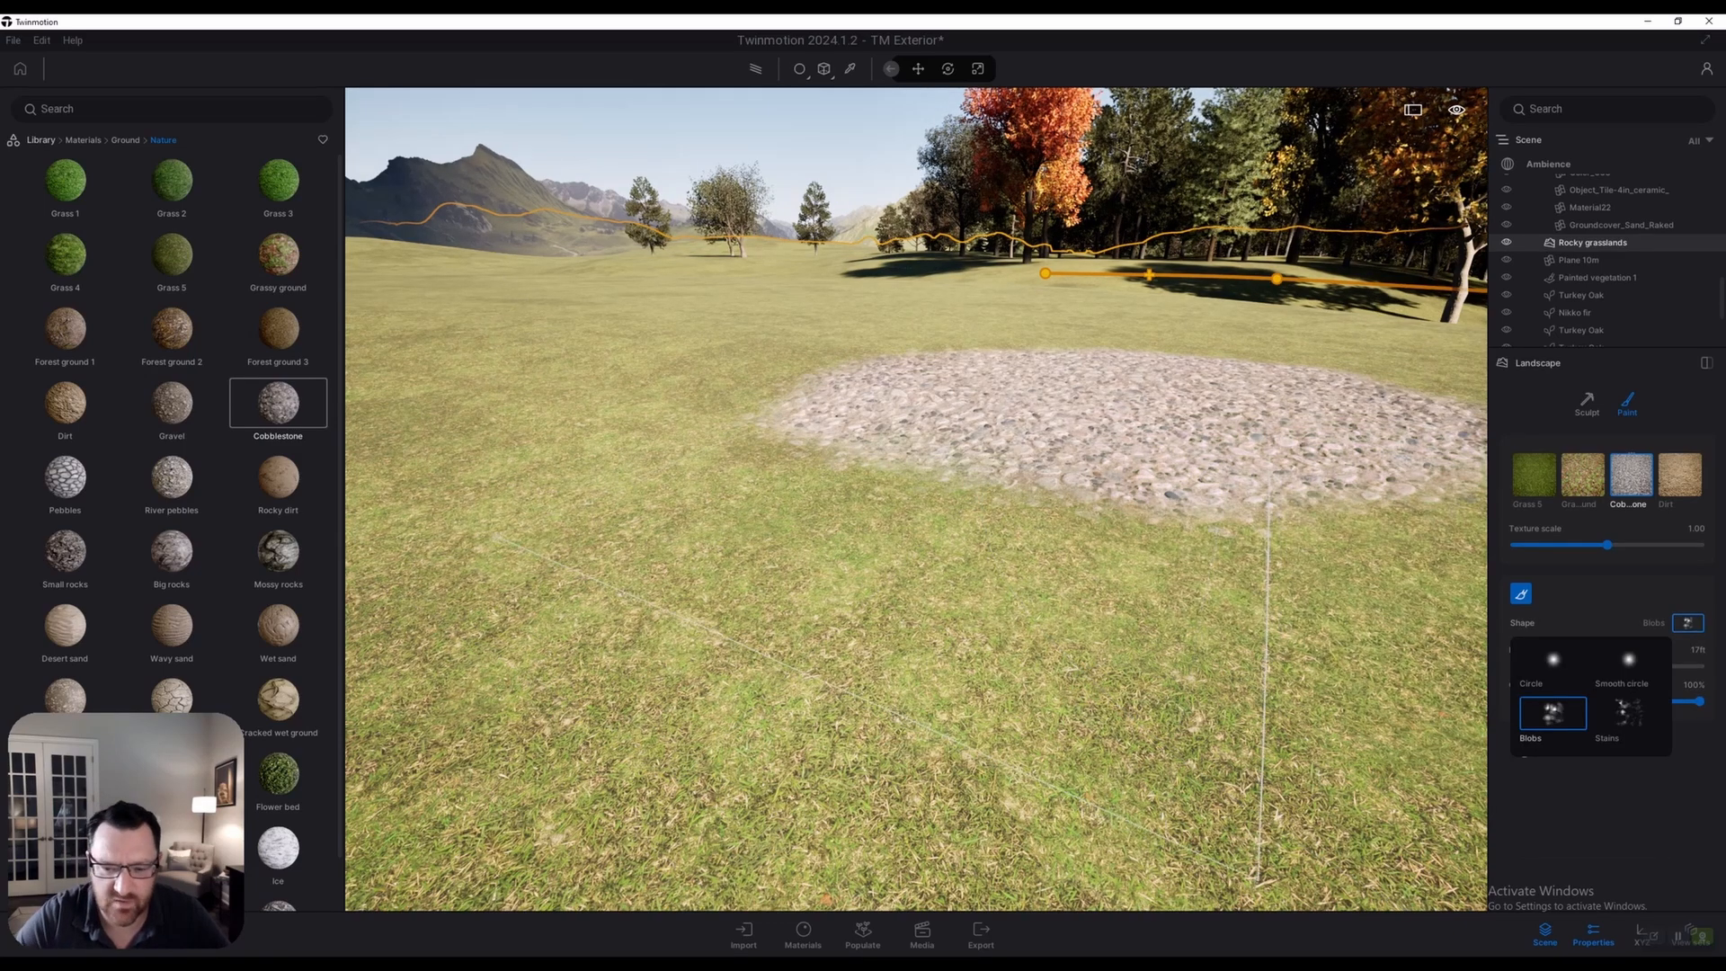
{"action": "left_click", "coordinate": [1687, 623]}
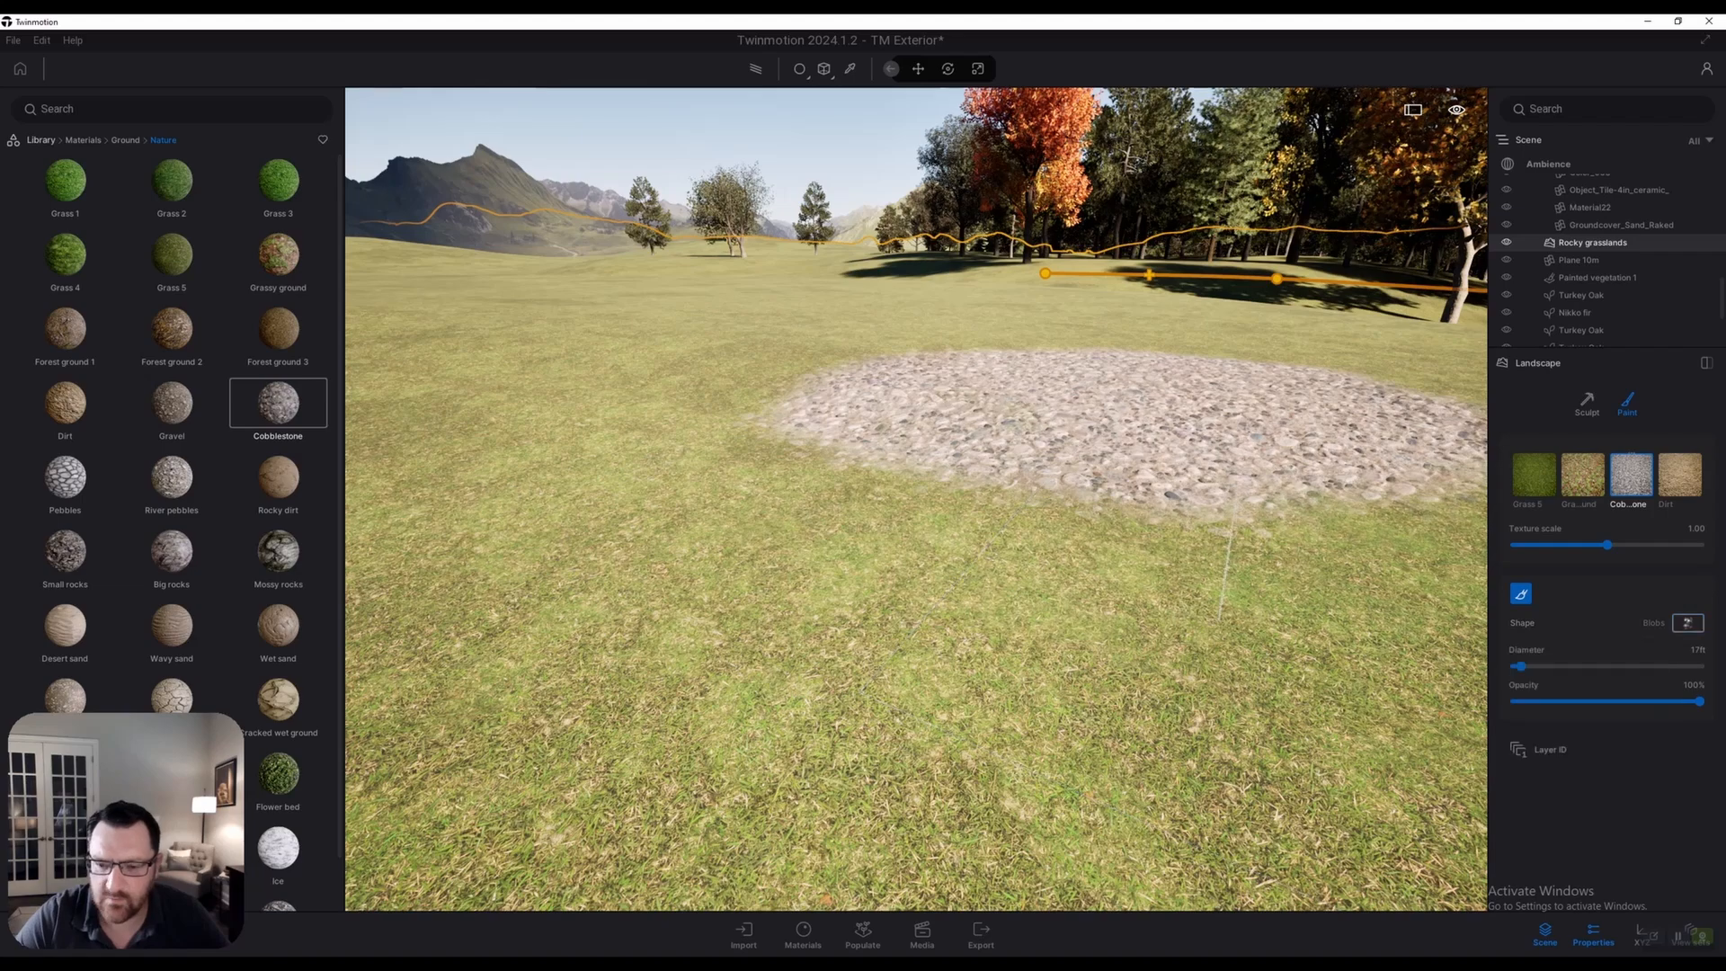
{"action": "left_click", "coordinate": [980, 433]}
{"action": "left_click_drag", "start_coordinate": [980, 433], "coordinate": [872, 514]}
Back away from the cobblestone patch until the house comes into view
{"action": "key", "text": "a"}
{"action": "key", "text": "s"}
{"action": "key", "text": "q"}
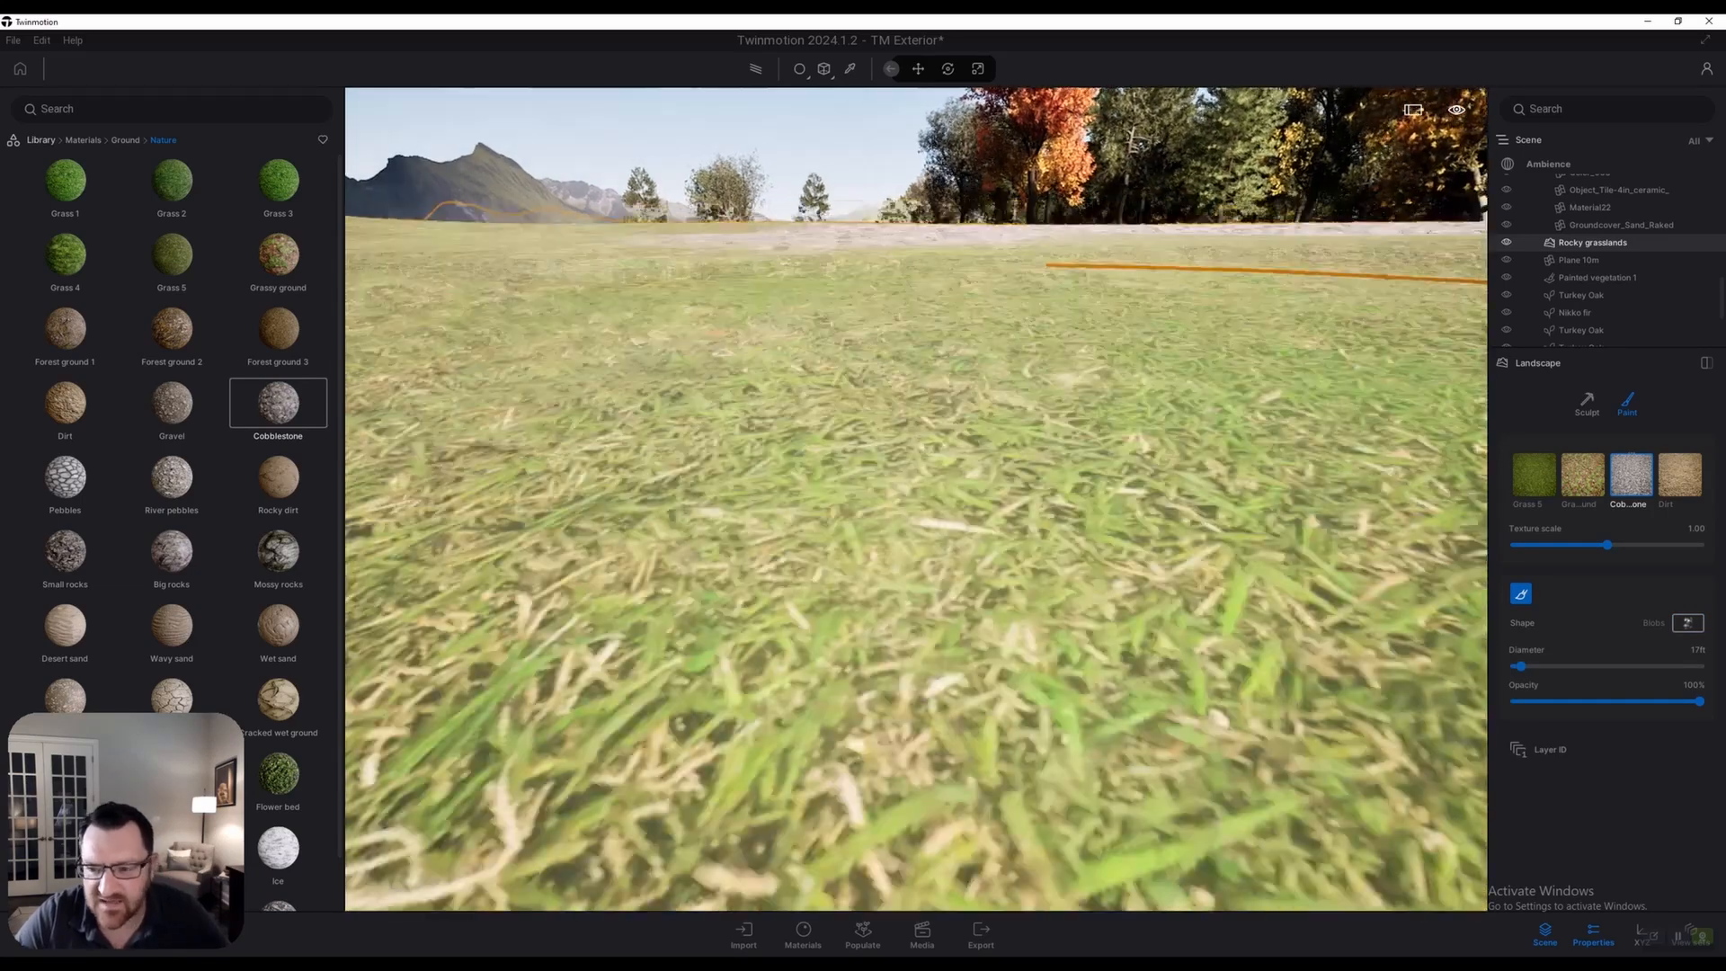
{"action": "key", "text": "e"}
{"action": "key", "text": "w"}
{"action": "key", "text": "a"}
{"action": "key", "text": "s"}
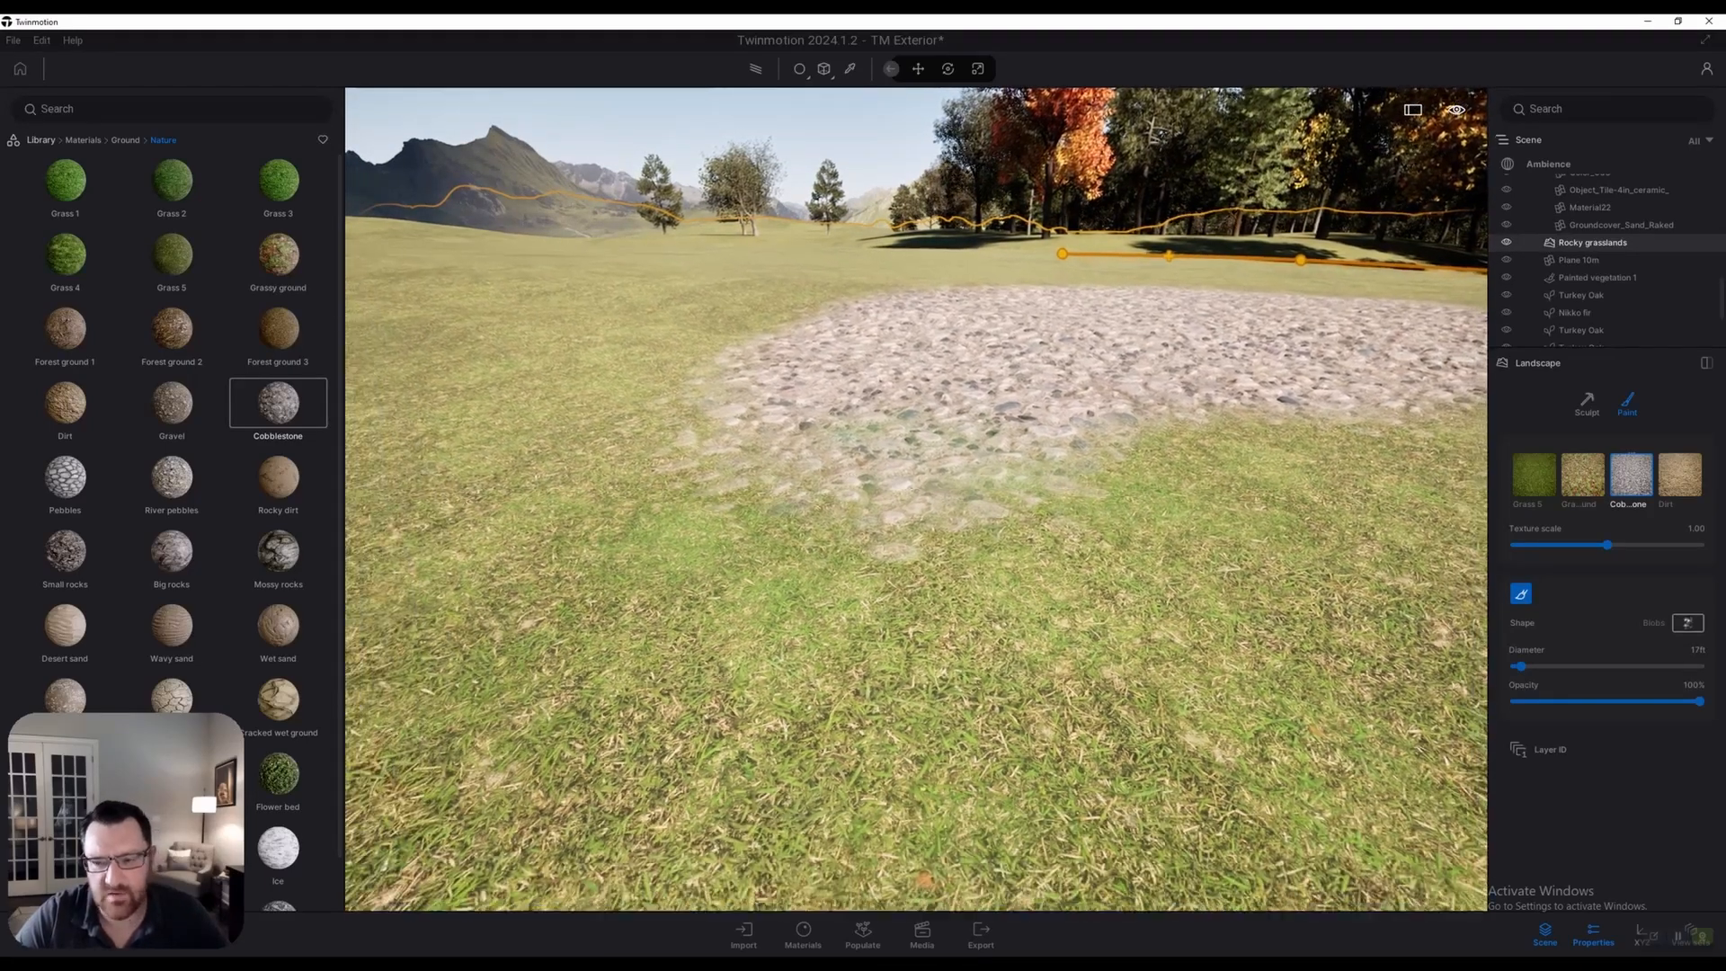
{"action": "right_click_drag", "start_coordinate": [872, 514], "coordinate": [782, 508]}
{"action": "key", "text": "a"}
{"action": "key", "text": "s"}
{"action": "key", "text": "a"}
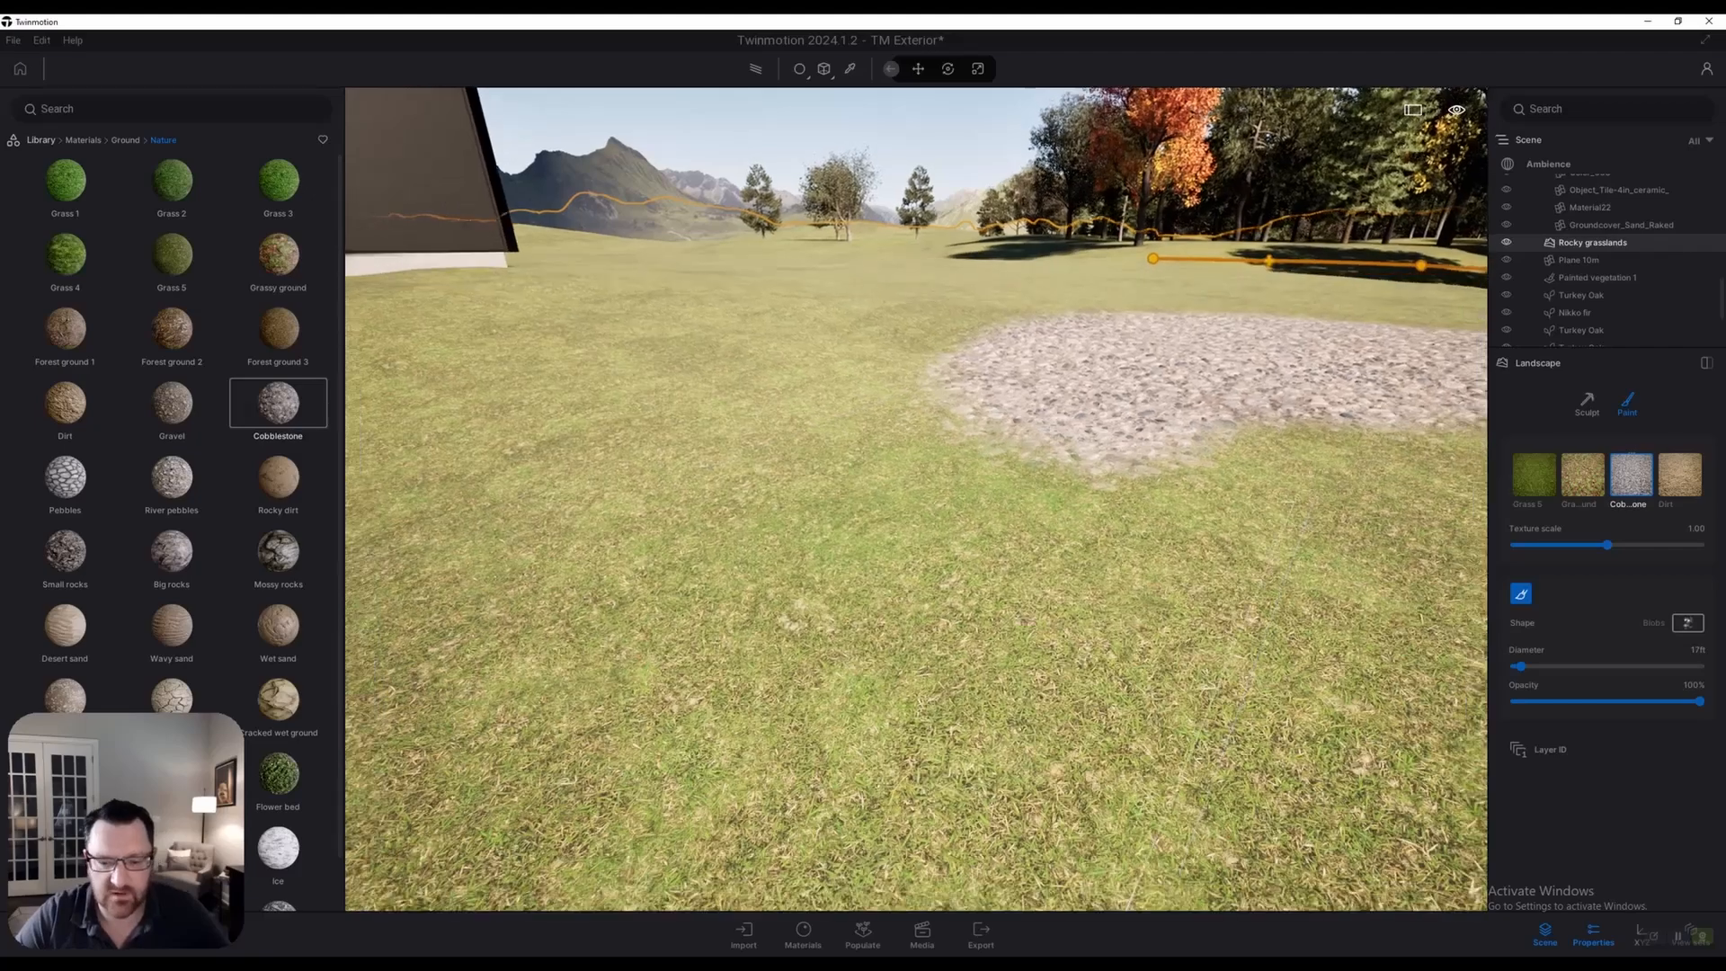
Fly over the pond to the cobblestone shoreline and settle low over it
{"action": "key", "text": "s"}
{"action": "key", "text": "a"}
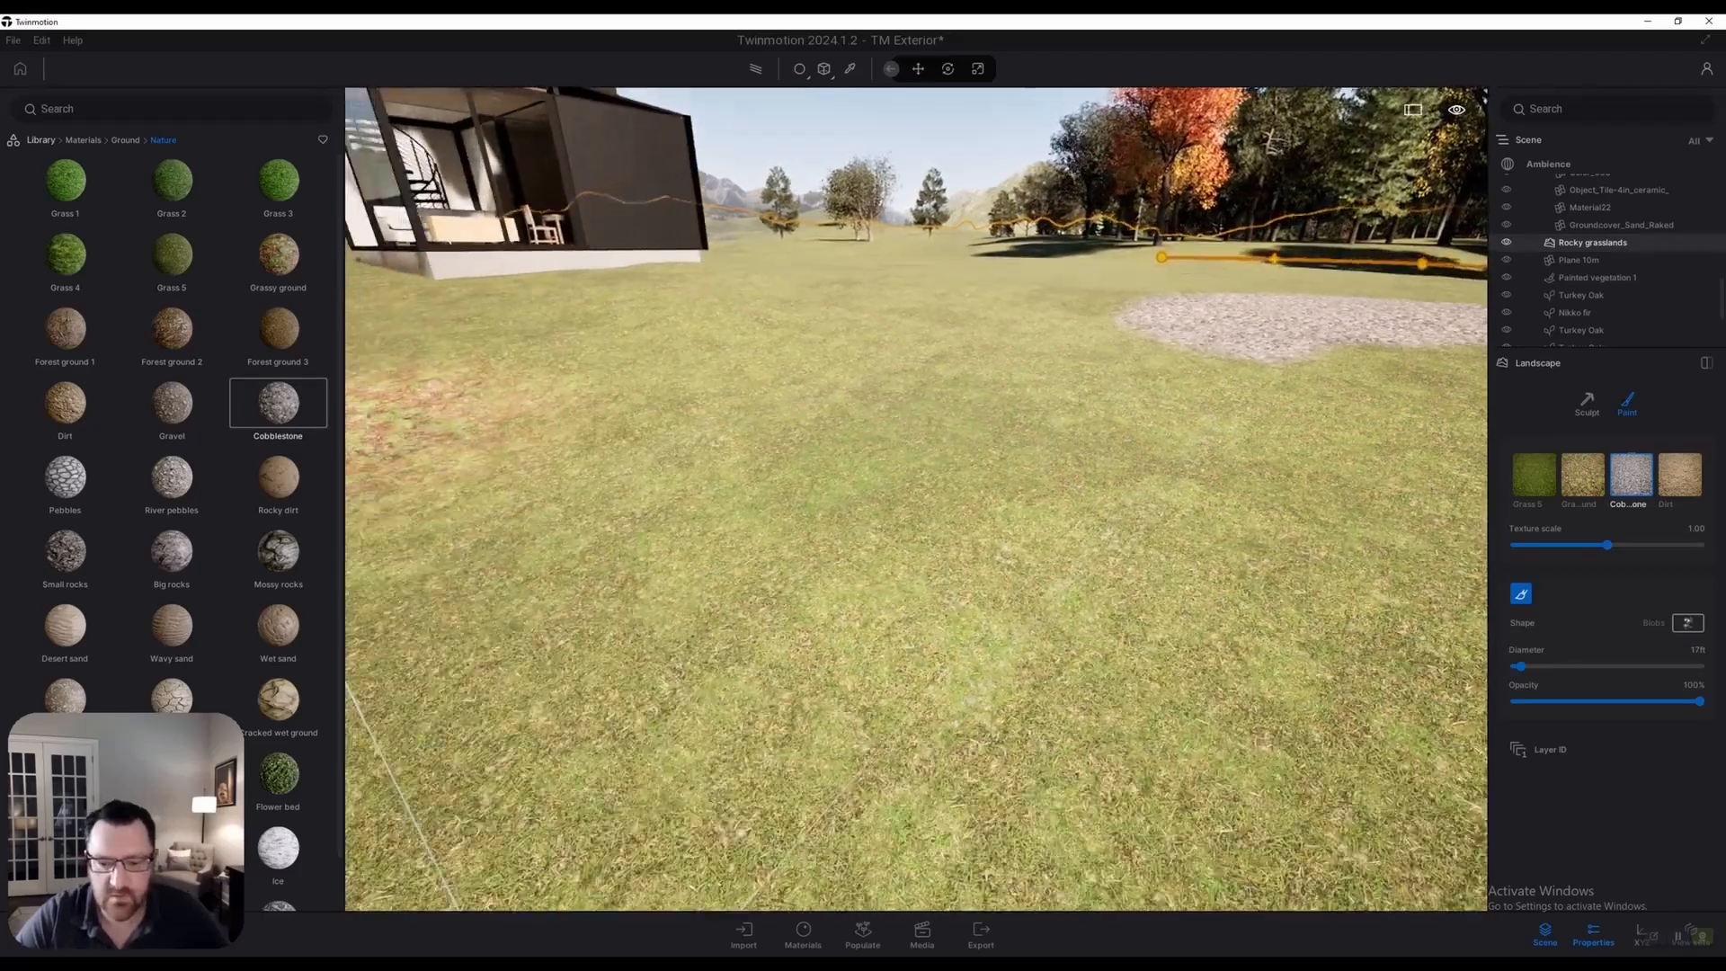
{"action": "key", "text": "s"}
{"action": "key", "text": "a"}
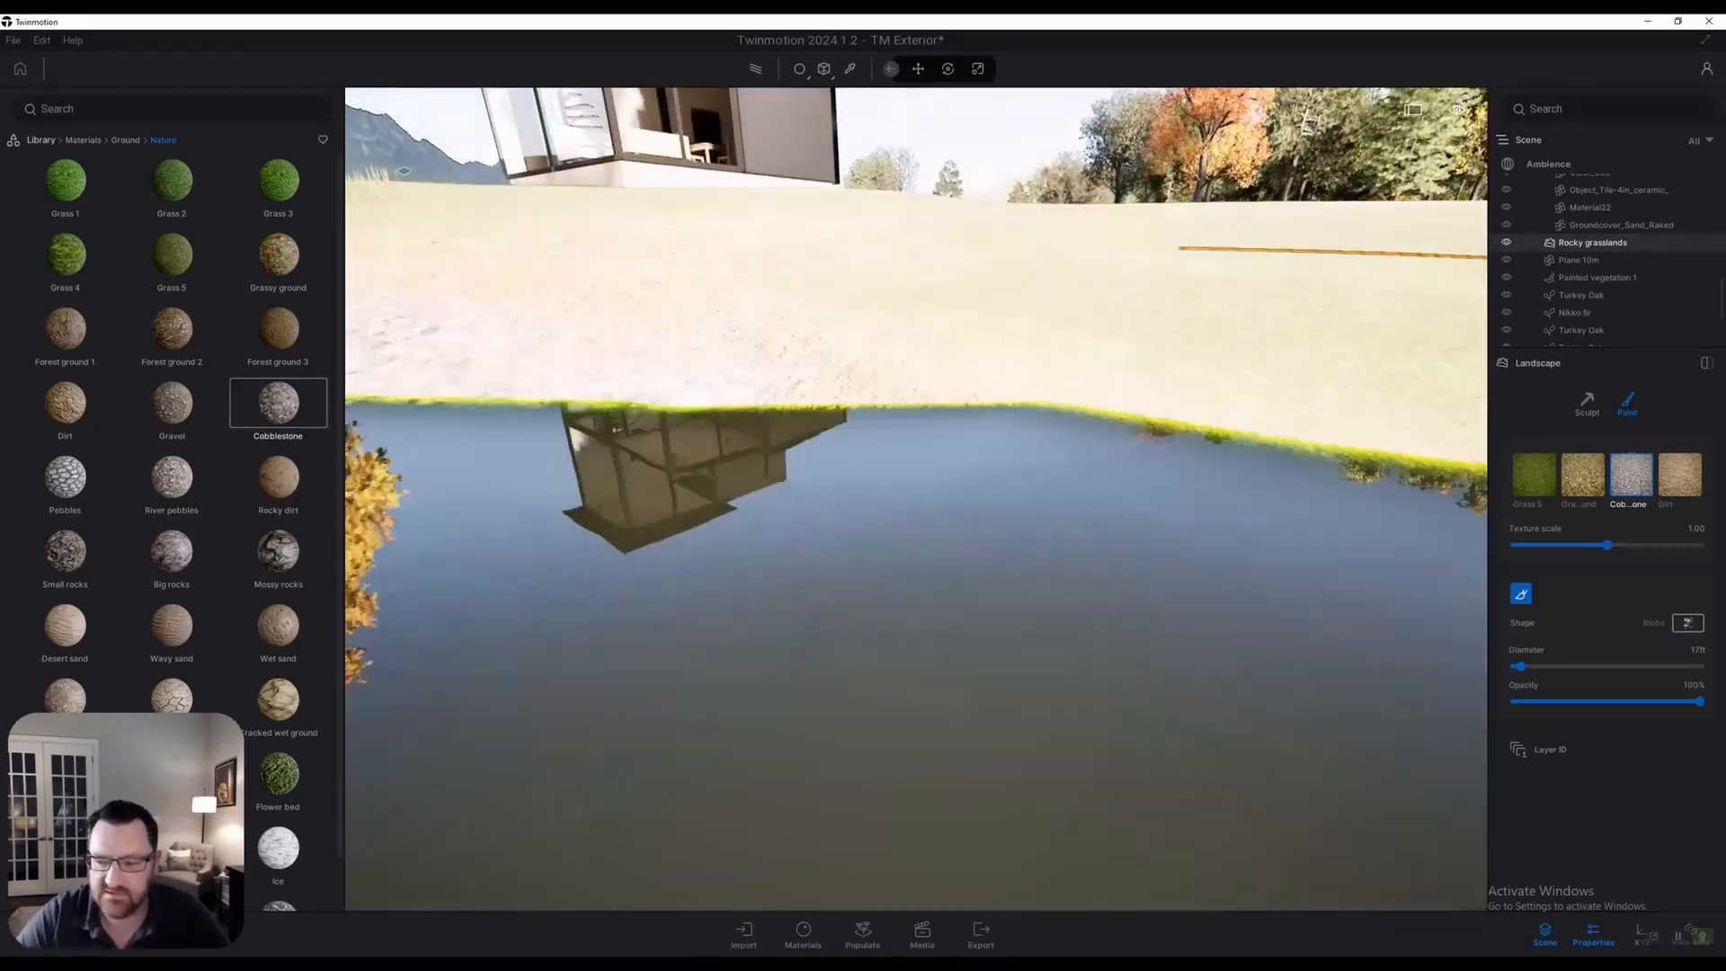
{"action": "key", "text": "w"}
{"action": "key", "text": "e"}
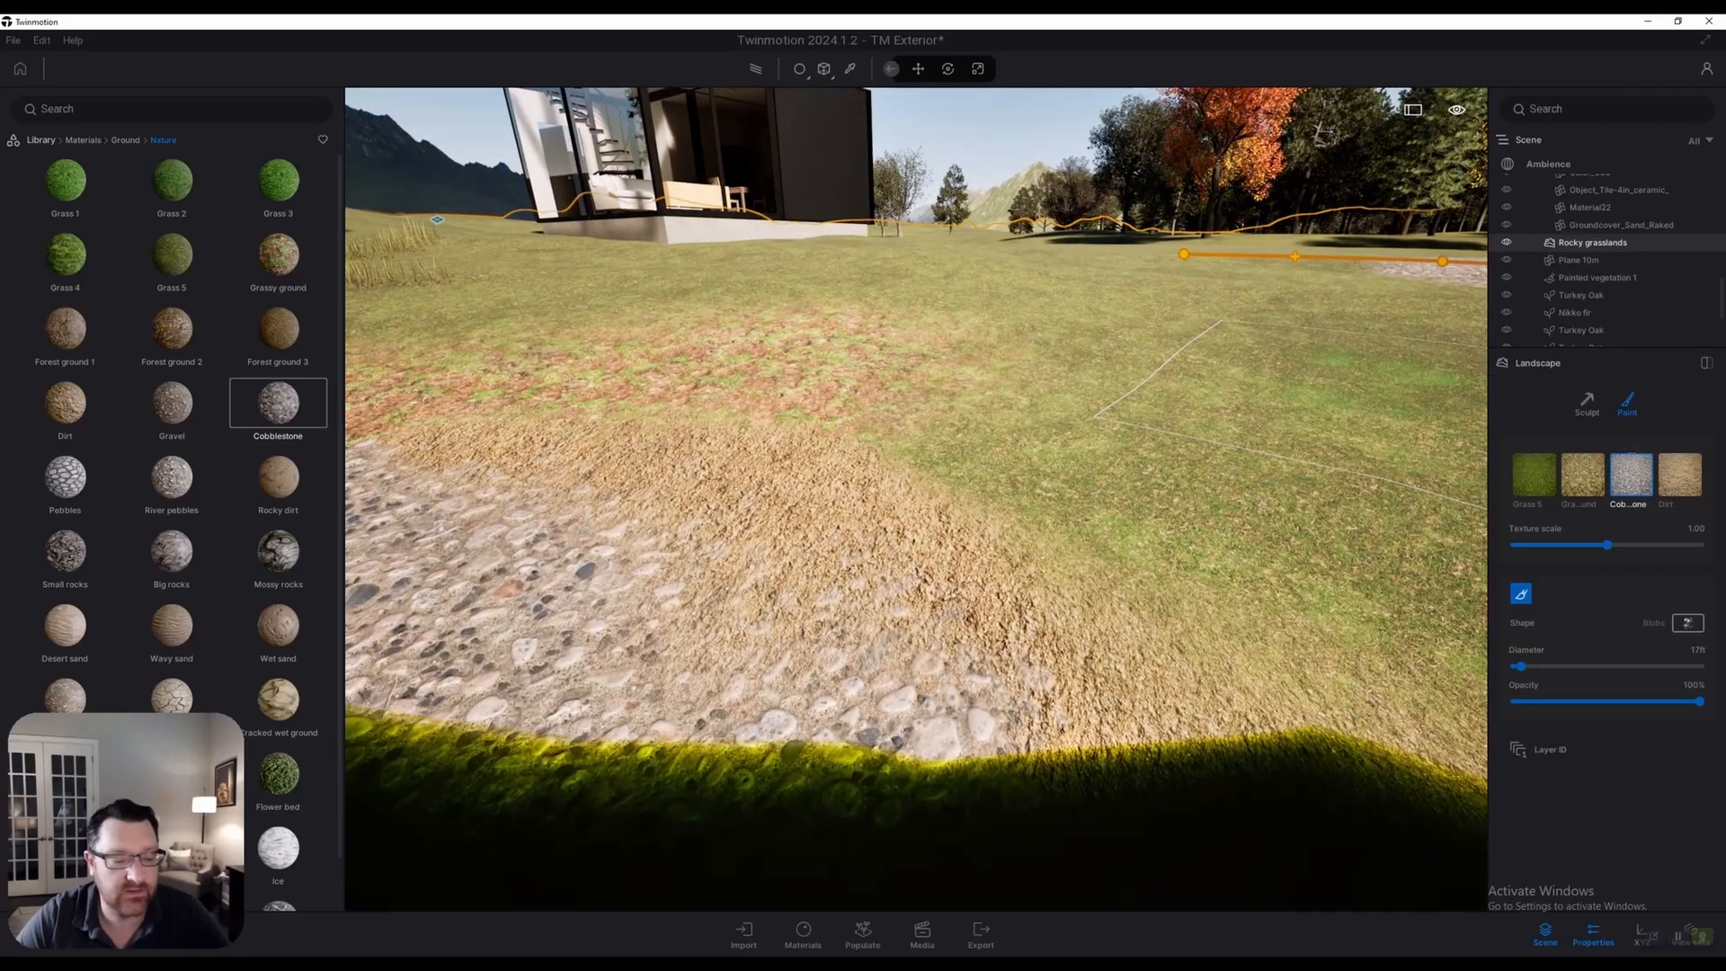
{"action": "key", "text": "a"}
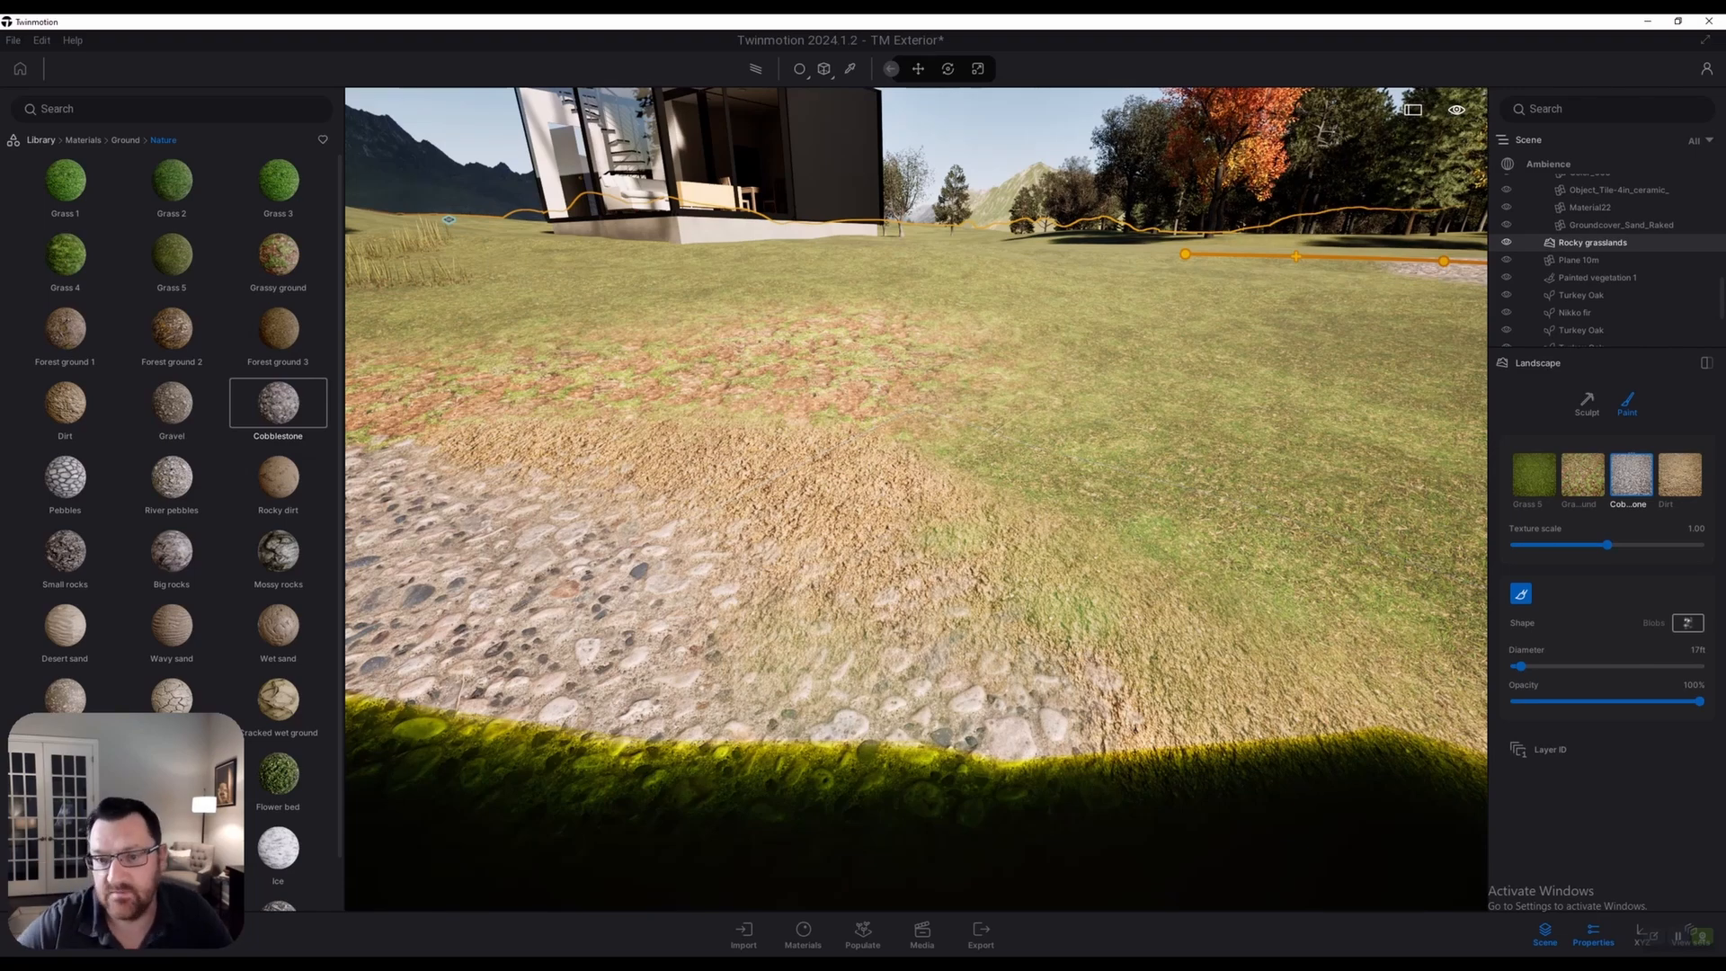
{"action": "key", "text": "a"}
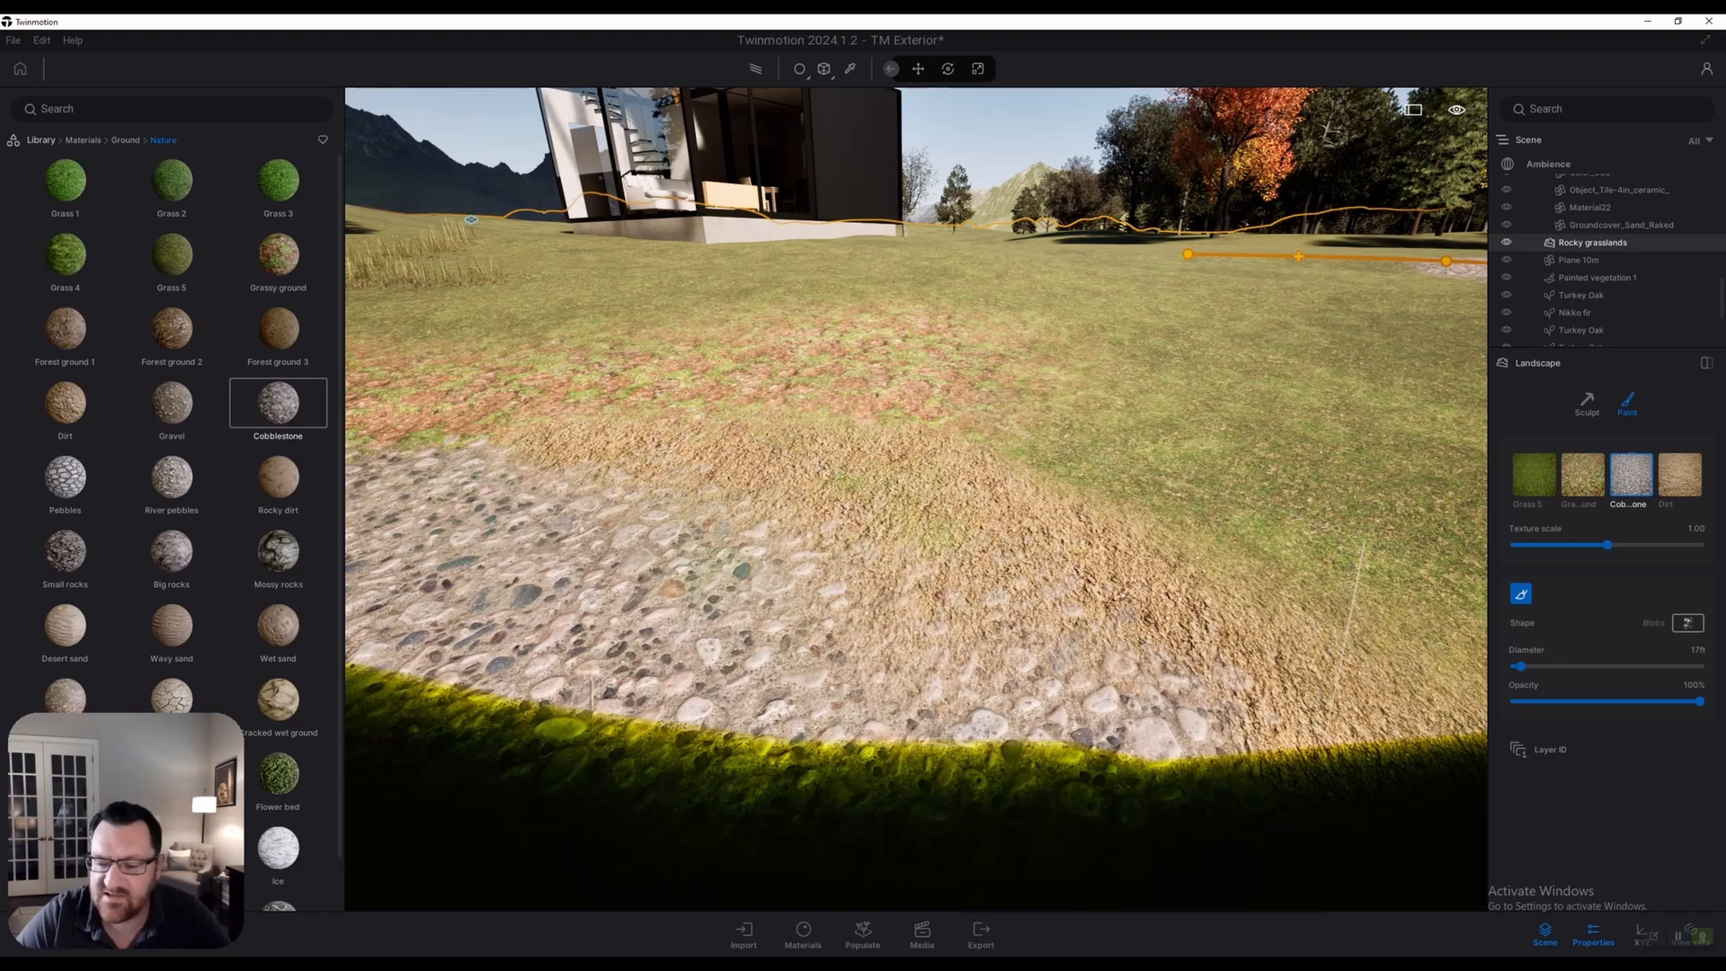
{"action": "key", "text": "s"}
{"action": "key", "text": "q"}
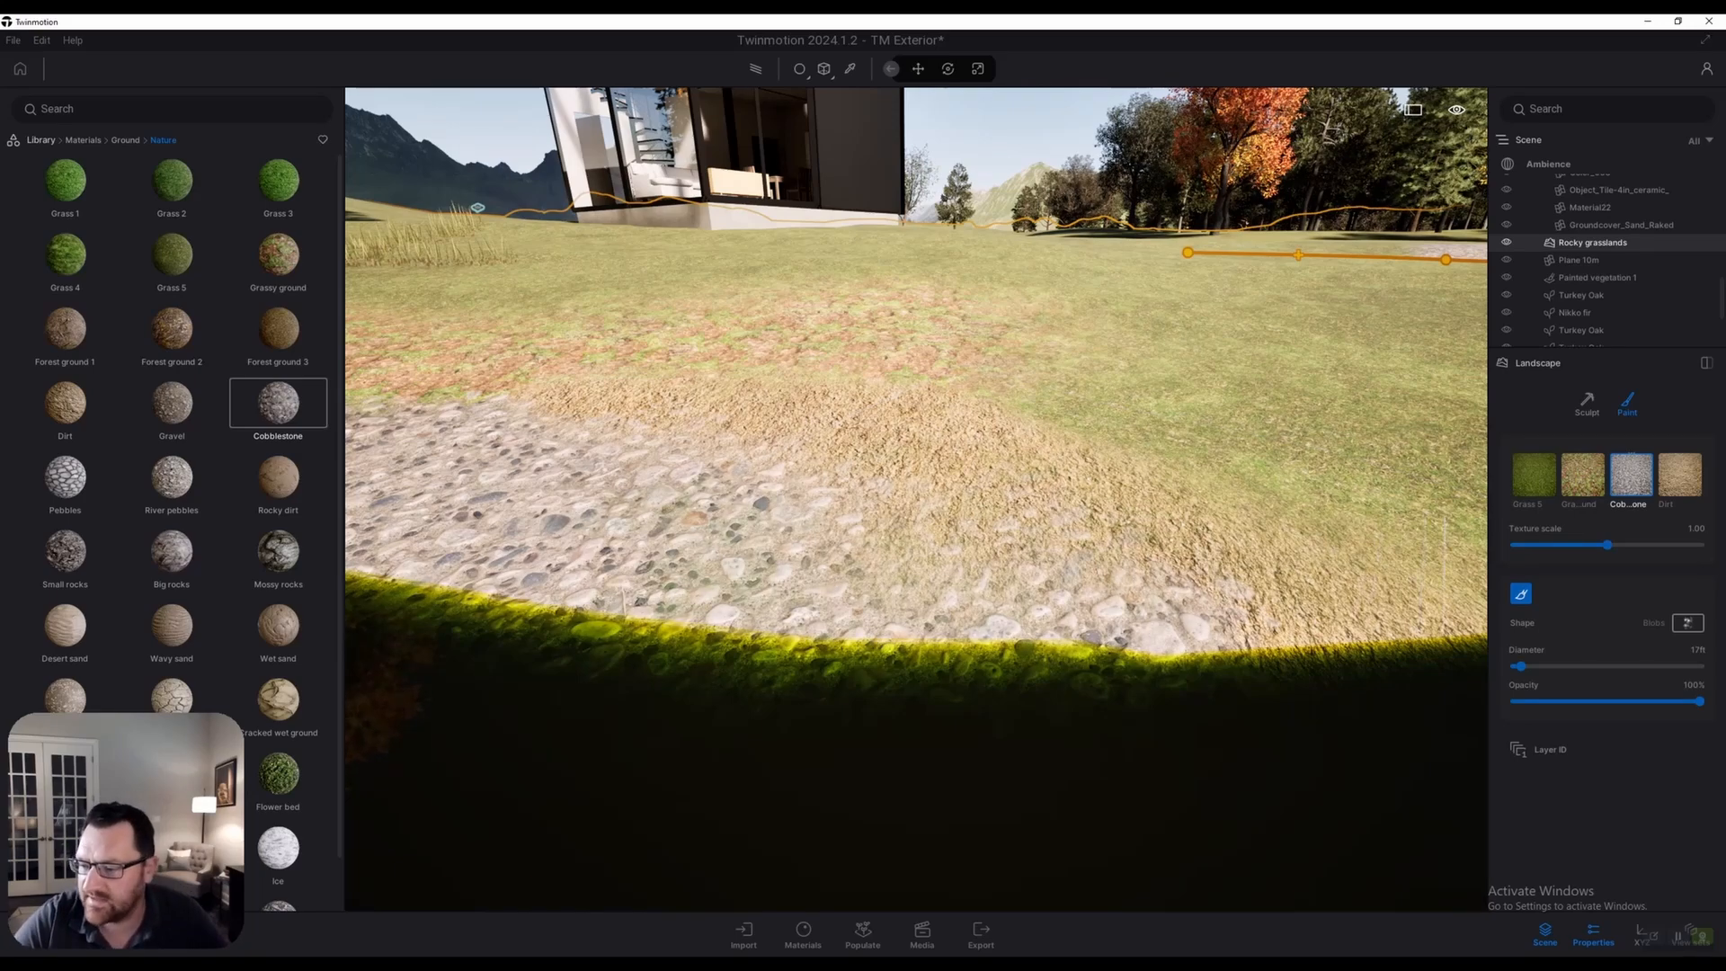
{"action": "key", "text": "w"}
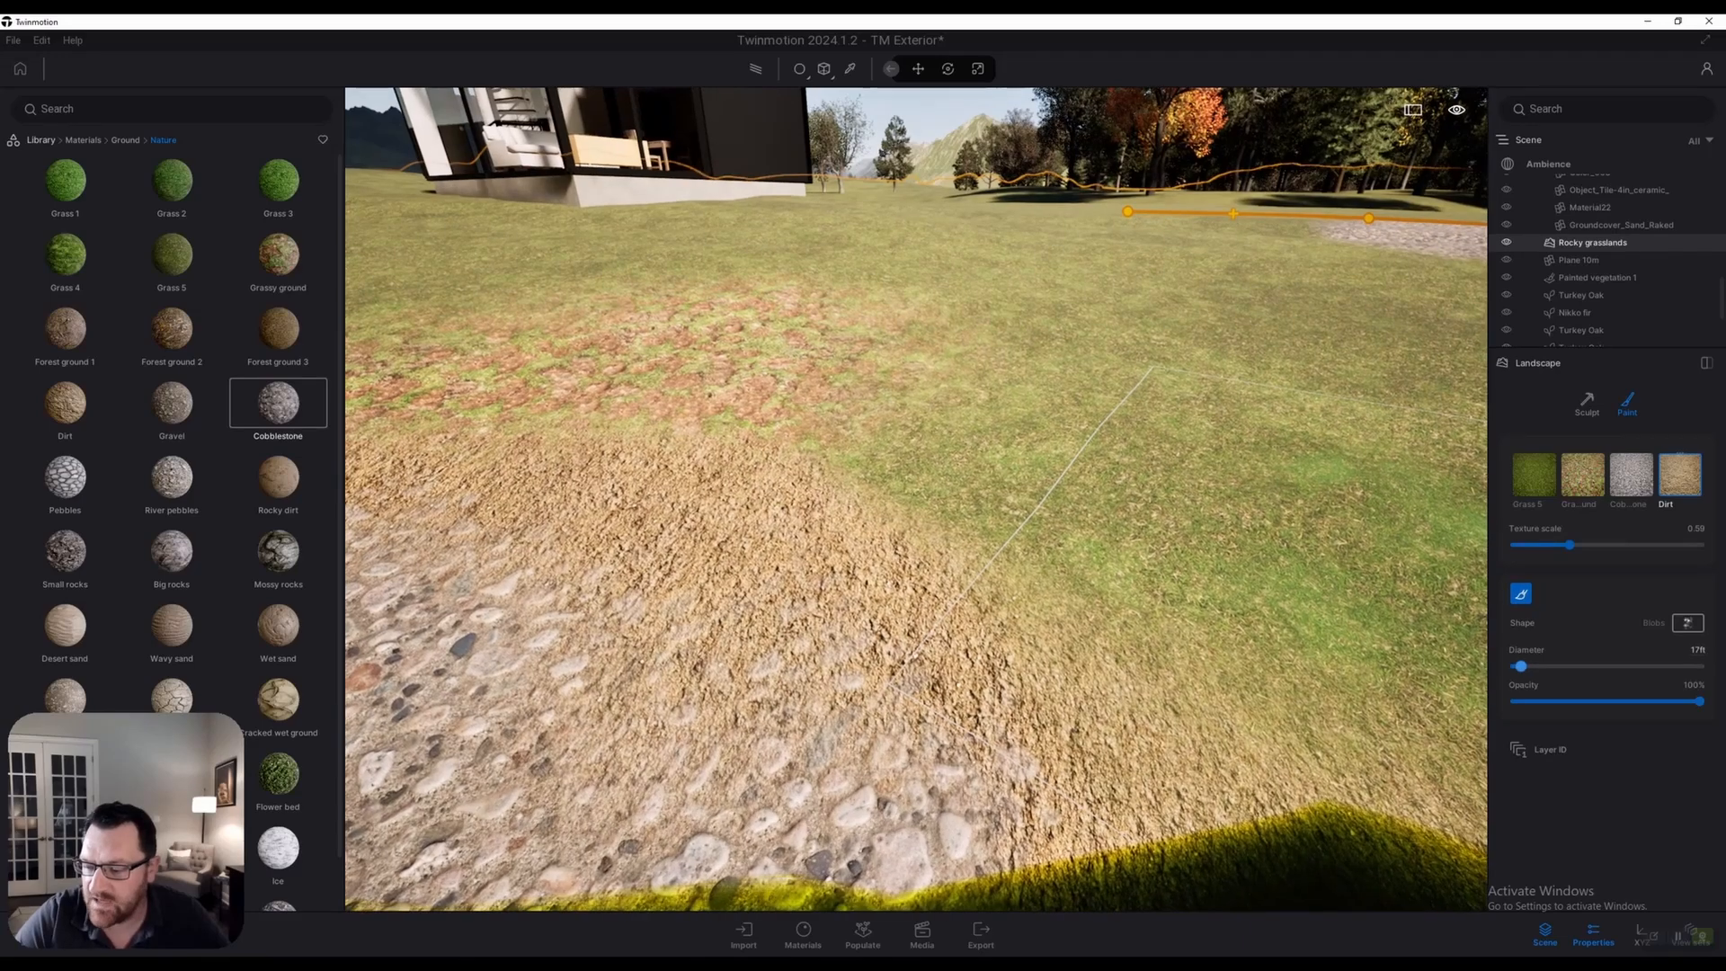
Paint dirt over the grass and along the cobblestone shore strip
{"action": "mouse_move", "coordinate": [989, 490]}
{"action": "left_mouse_down"}
{"action": "mouse_move", "coordinate": [1133, 477]}
{"action": "mouse_move", "coordinate": [1124, 544]}
{"action": "left_mouse_up"}
{"action": "key", "text": "s"}
{"action": "key", "text": "a"}
{"action": "left_click_drag", "start_coordinate": [1034, 593], "coordinate": [764, 594]}
{"action": "key", "text": "s"}
{"action": "key", "text": "a"}
{"action": "right_click_drag", "start_coordinate": [881, 540], "coordinate": [693, 539]}
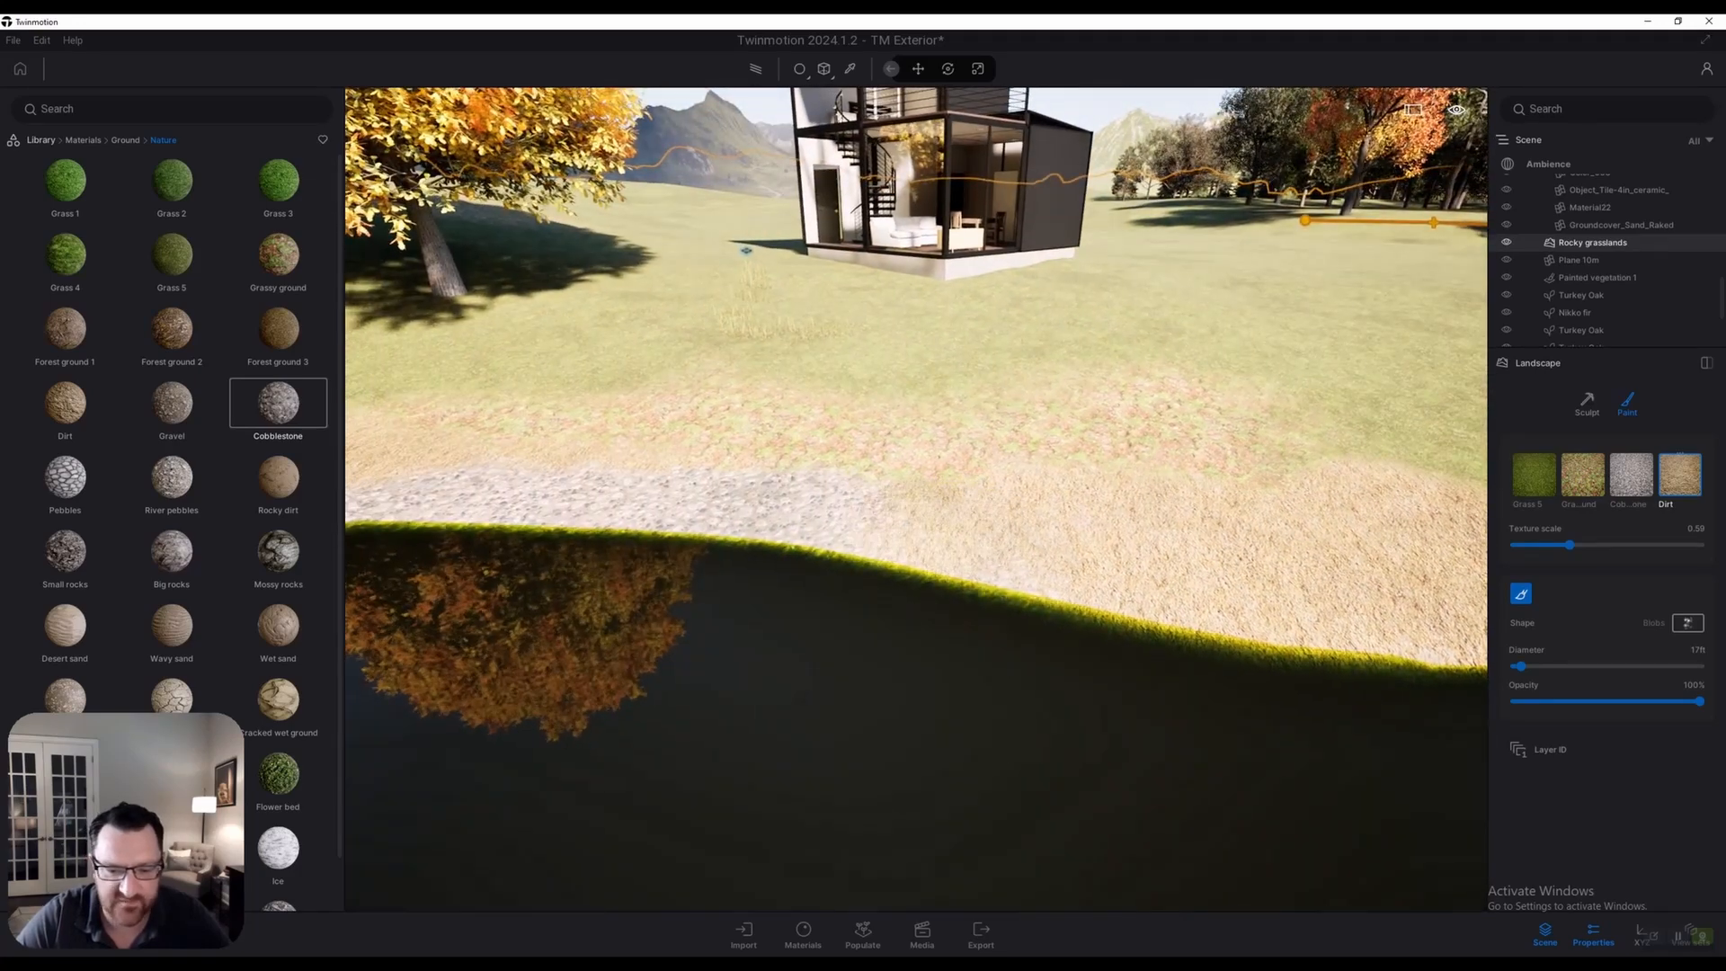
{"action": "left_click_drag", "start_coordinate": [395, 490], "coordinate": [859, 512]}
Replace the Cobblestone paint layer with Wet sand
{"action": "key", "text": "a"}
{"action": "key", "text": "w"}
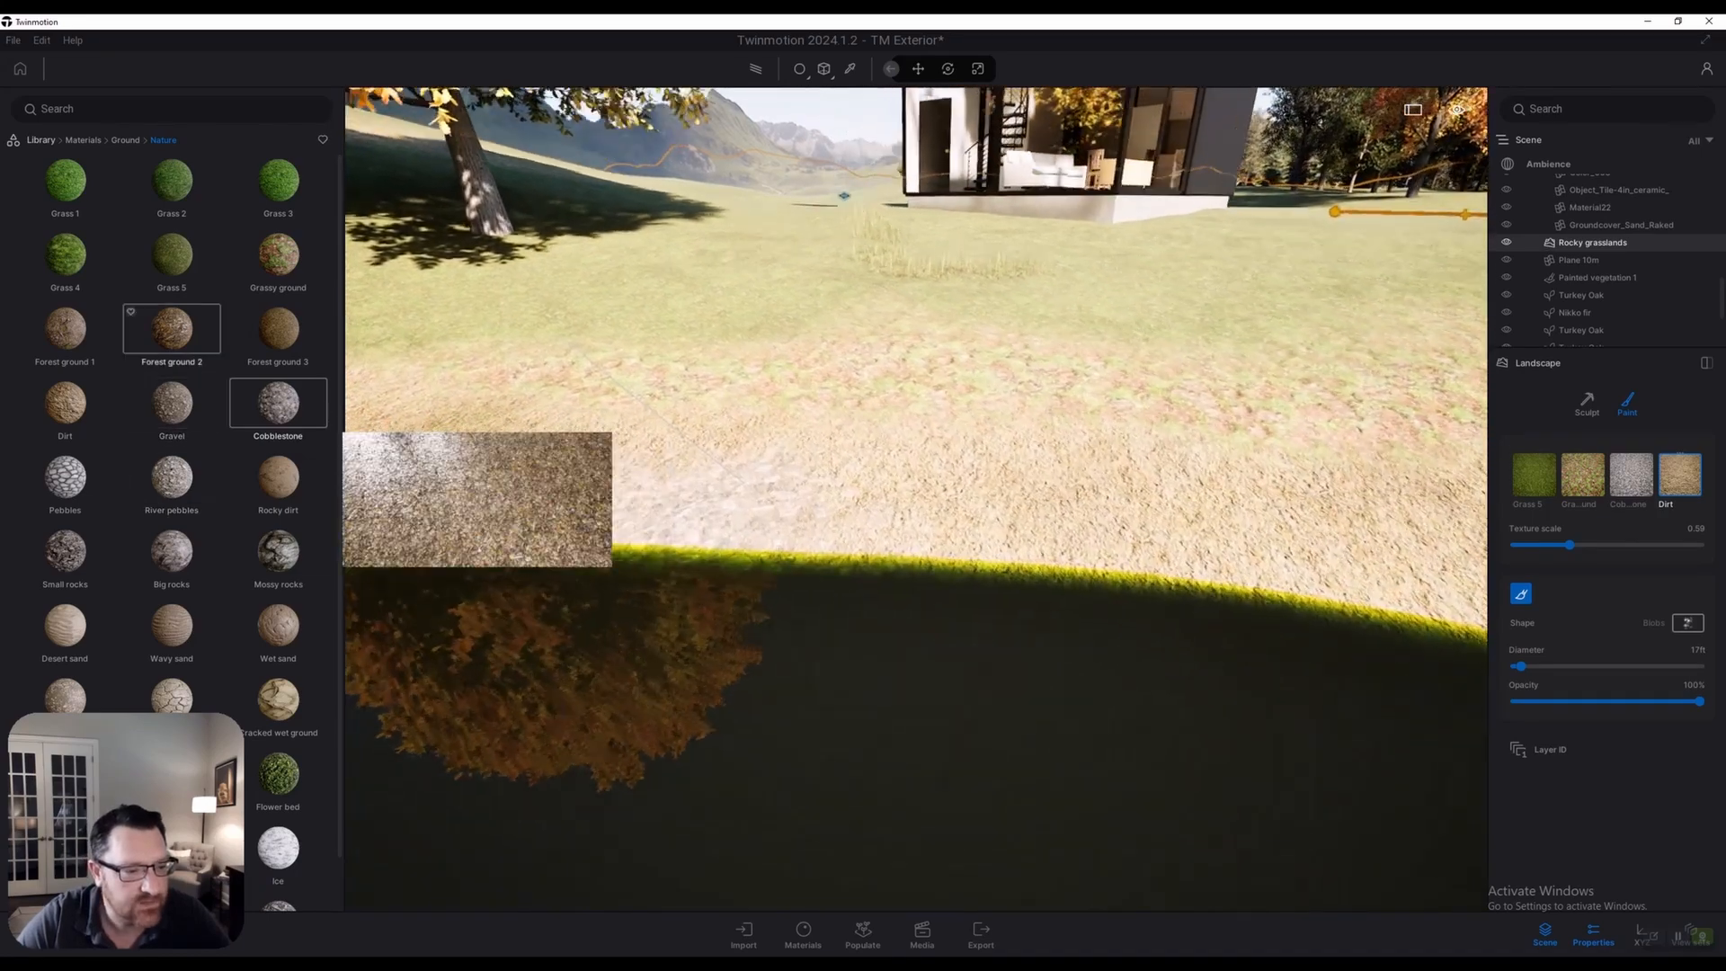
{"action": "key", "text": "e"}
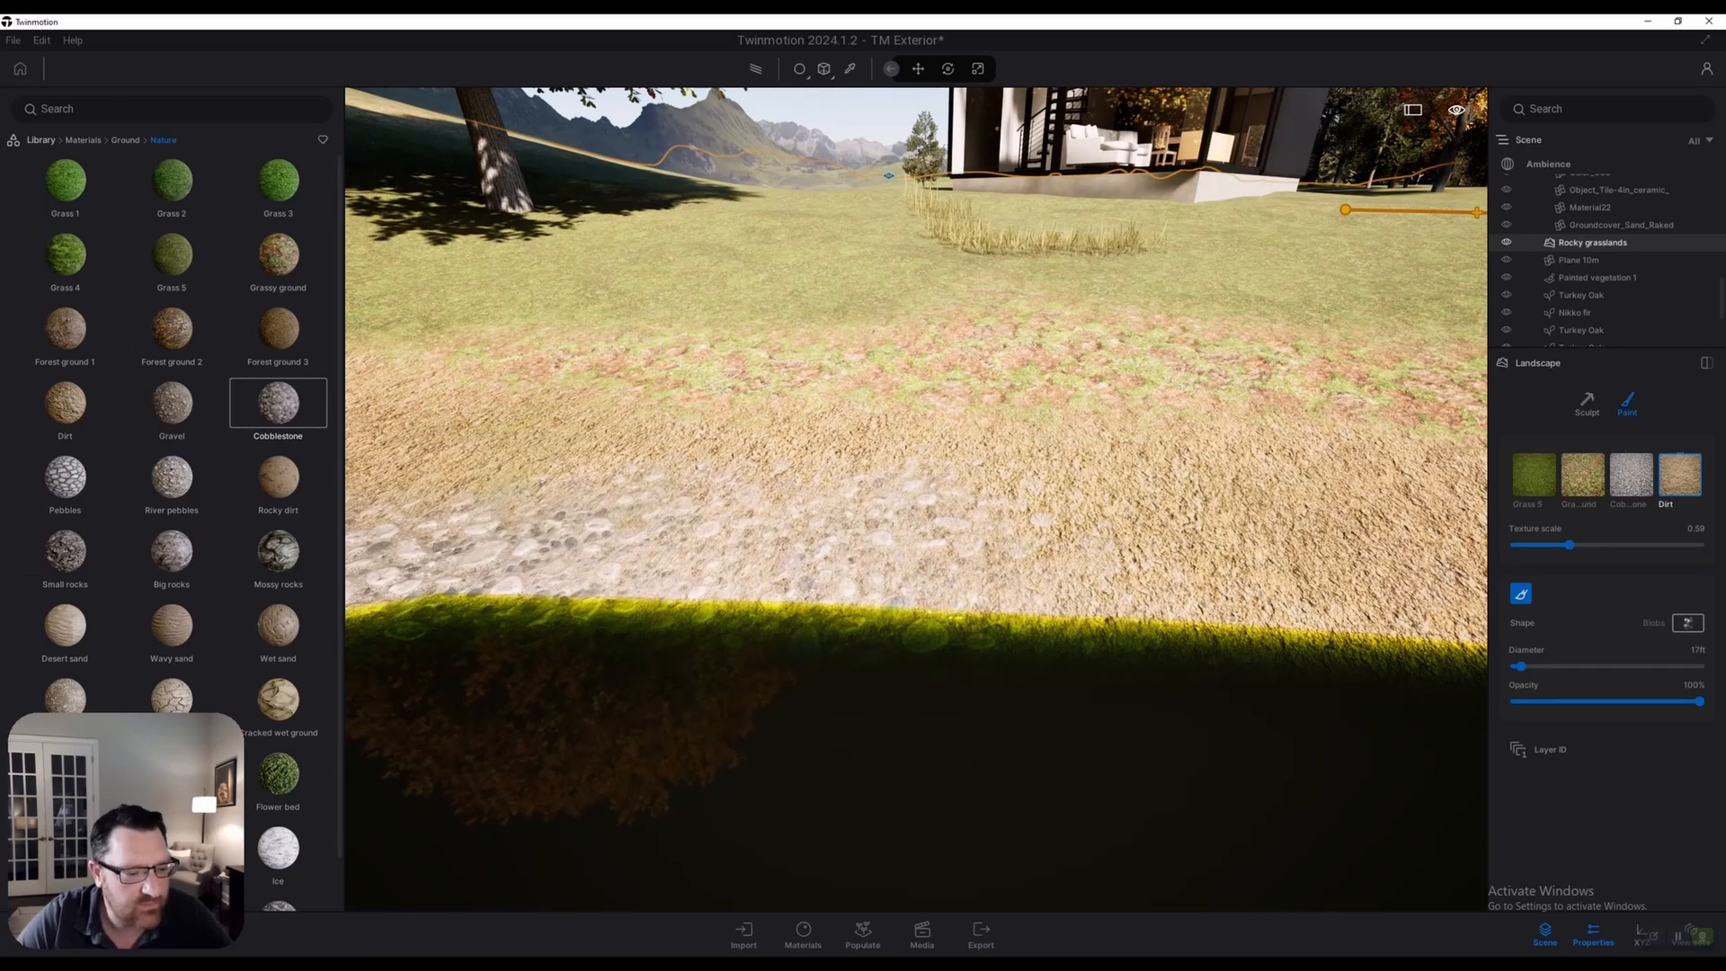
{"action": "left_click_drag", "start_coordinate": [278, 625], "coordinate": [1631, 473]}
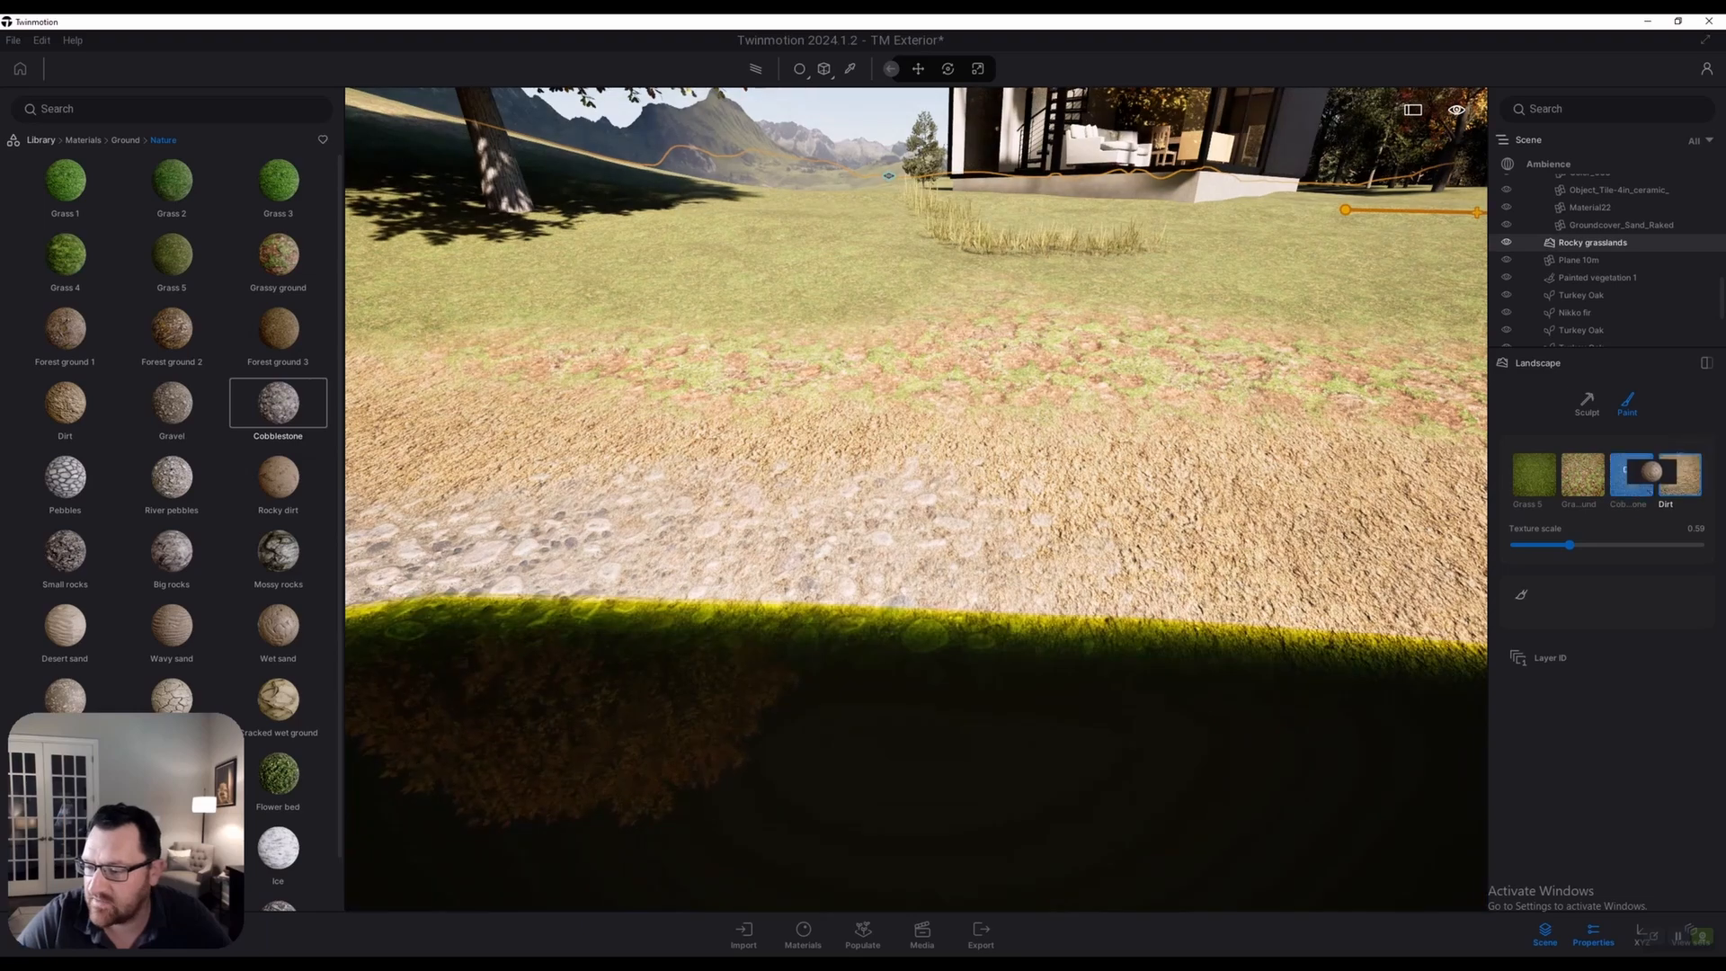
Re-enable landscape painting and select the Grassy ground layer for the lawn near the pond
{"action": "left_click", "coordinate": [1631, 474]}
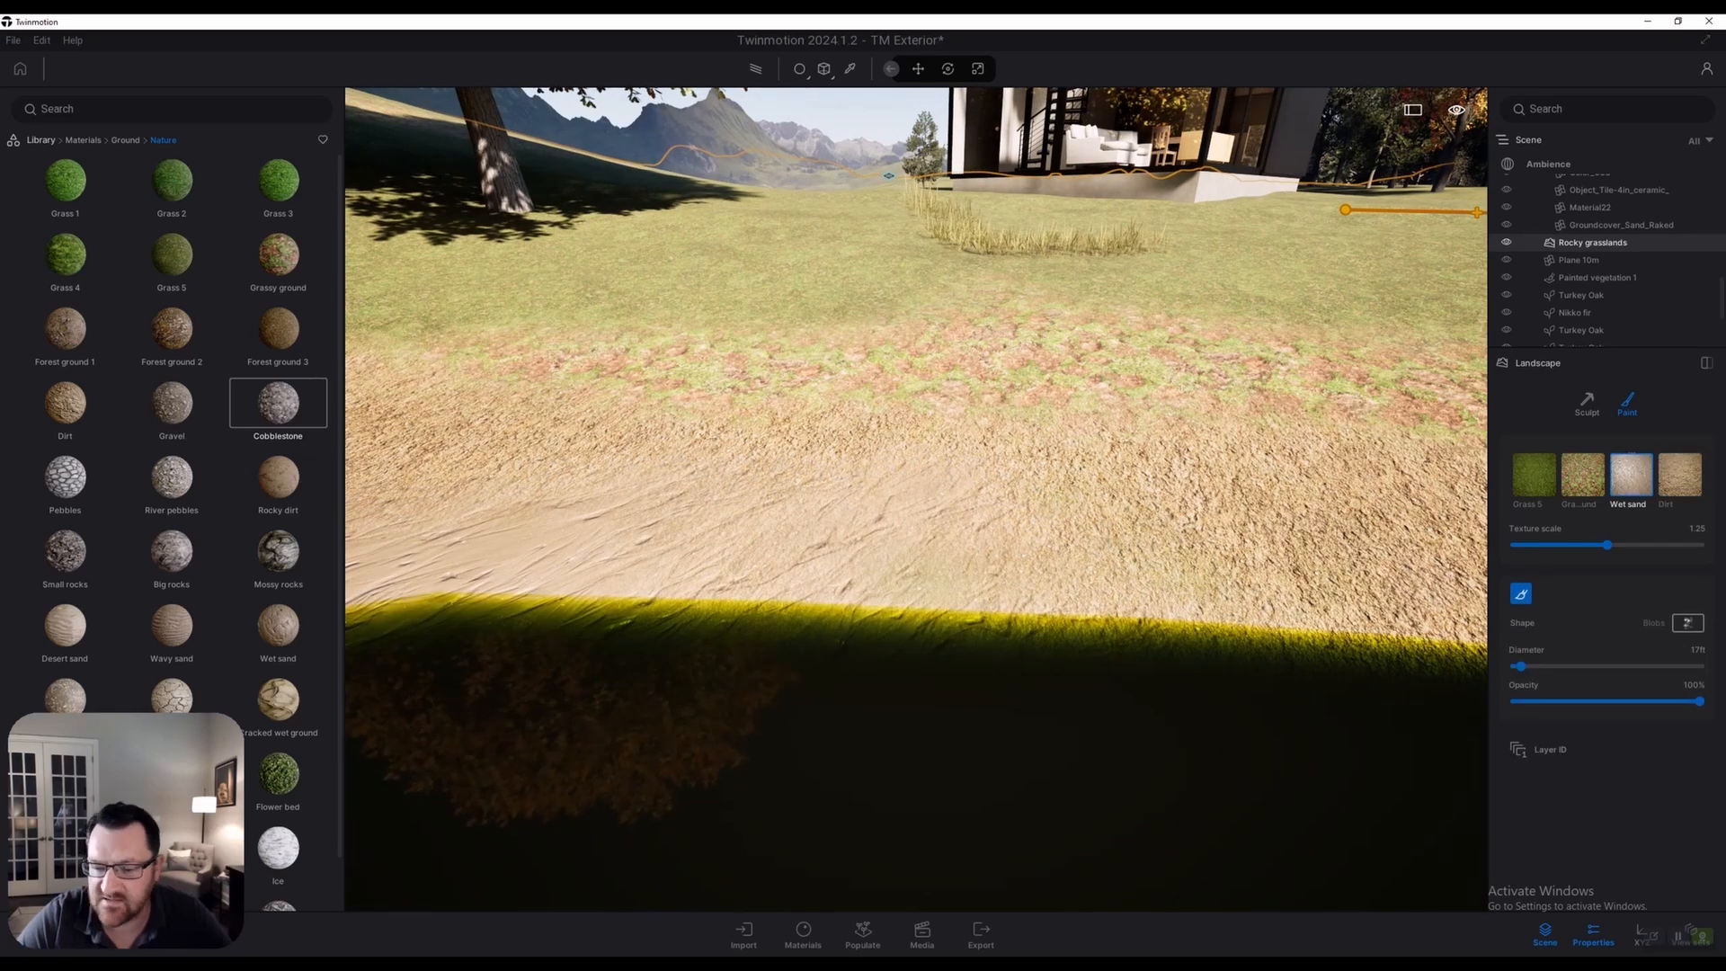
{"action": "key", "text": "s"}
{"action": "right_click_drag", "start_coordinate": [917, 499], "coordinate": [1096, 467]}
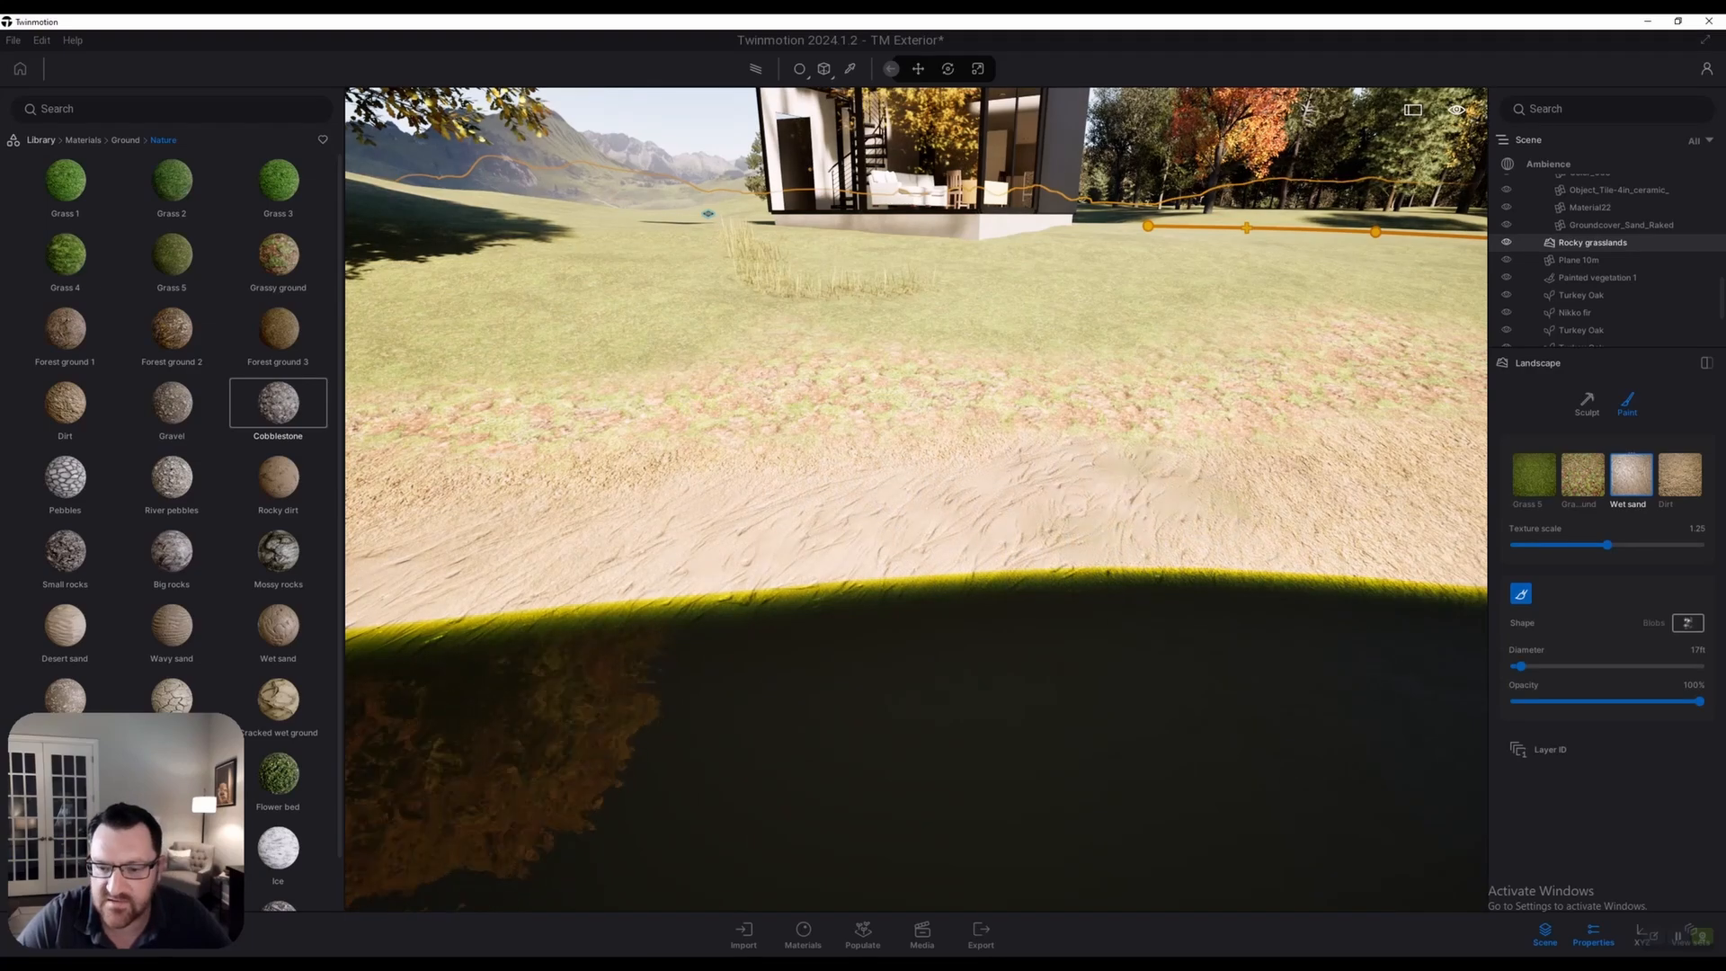
{"action": "key", "text": "e"}
{"action": "right_click_drag", "start_coordinate": [917, 499], "coordinate": [809, 485]}
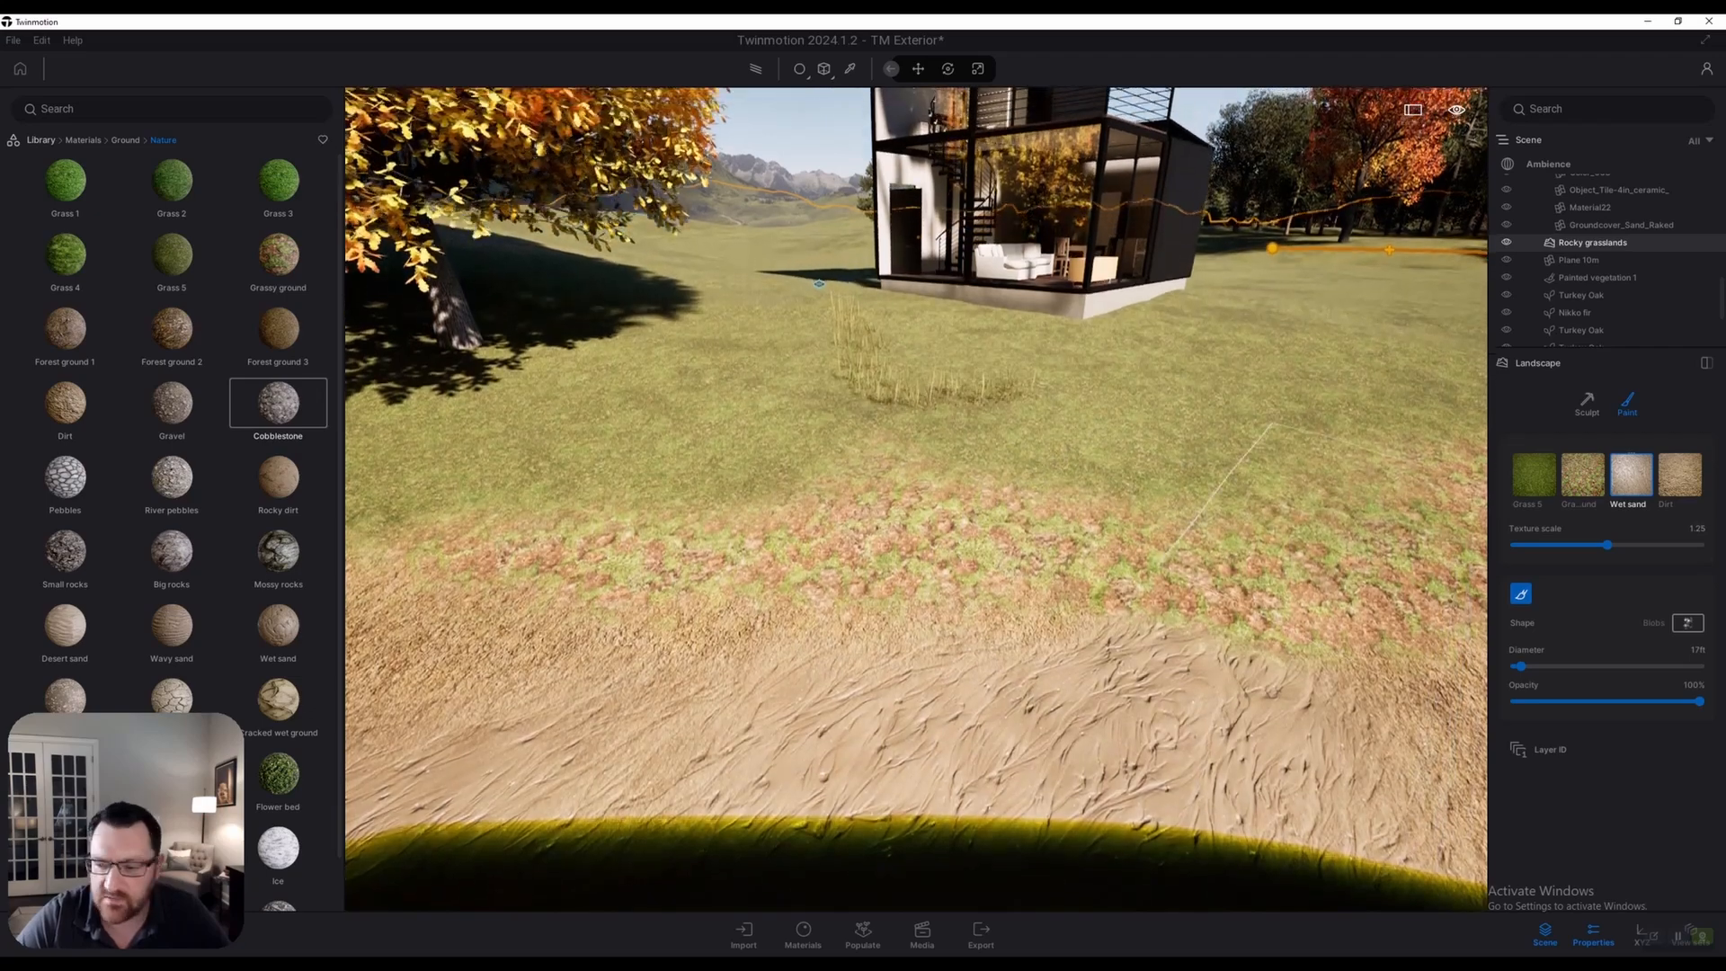
{"action": "key", "text": "w"}
{"action": "left_click", "coordinate": [1582, 474]}
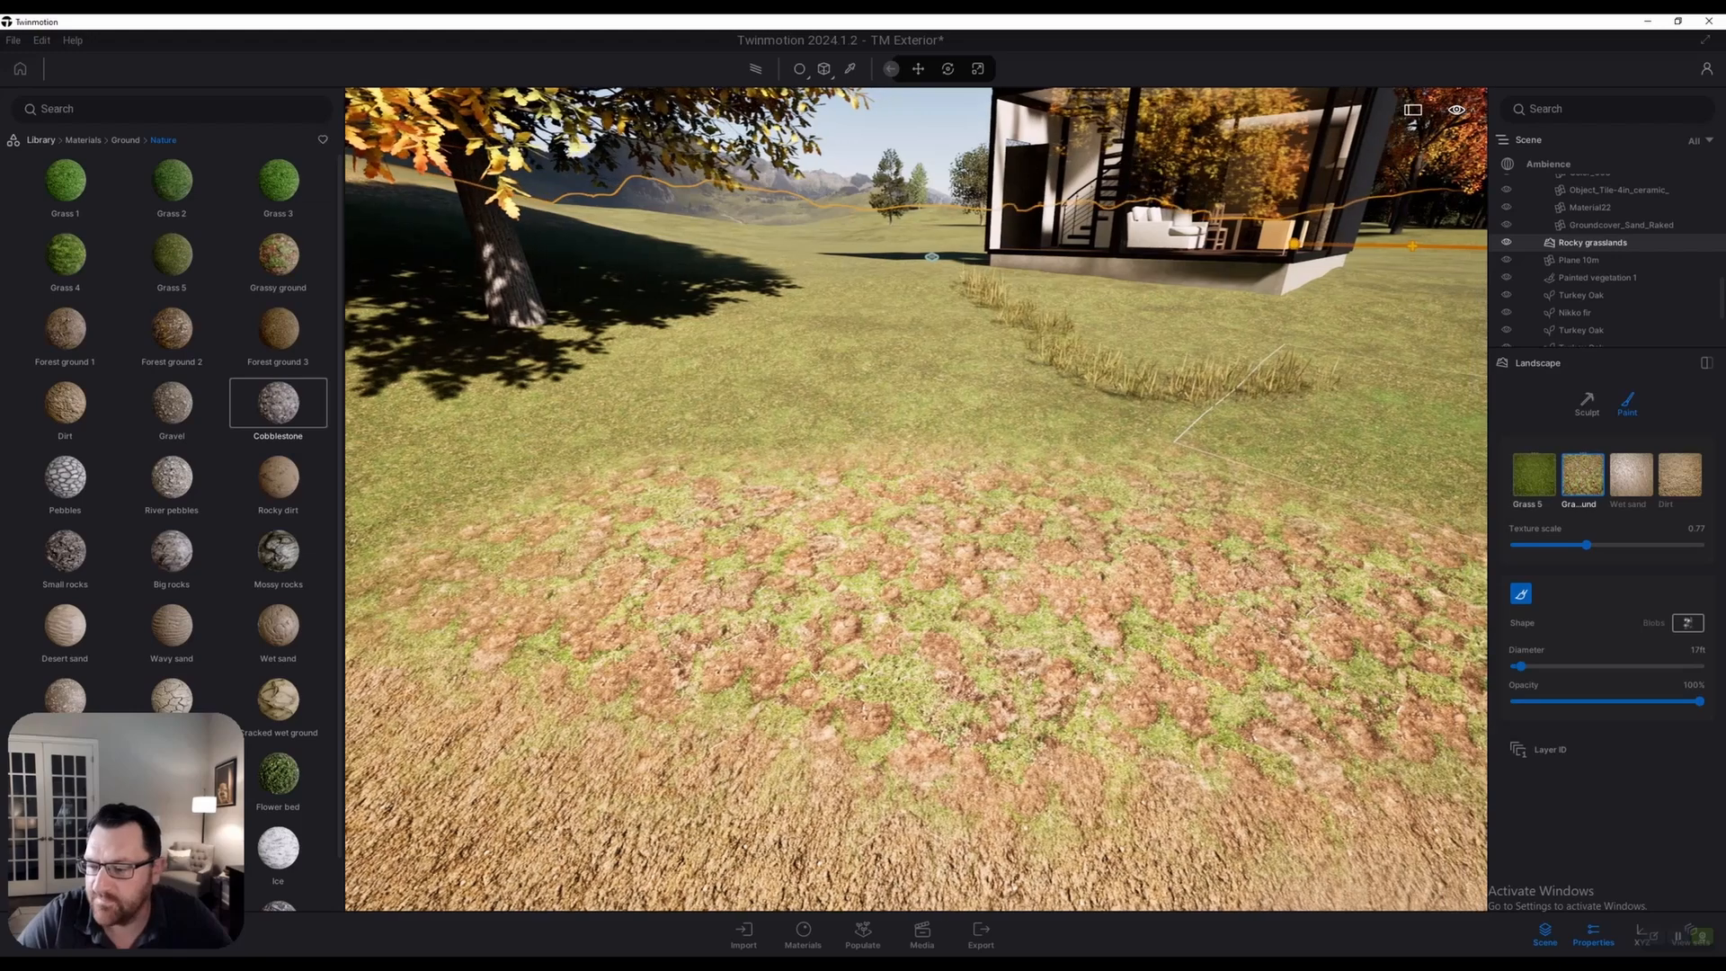
Fly over the lawn to the bare sand patch and brush Grass 5 over it
{"action": "right_click_drag", "start_coordinate": [863, 503], "coordinate": [971, 476]}
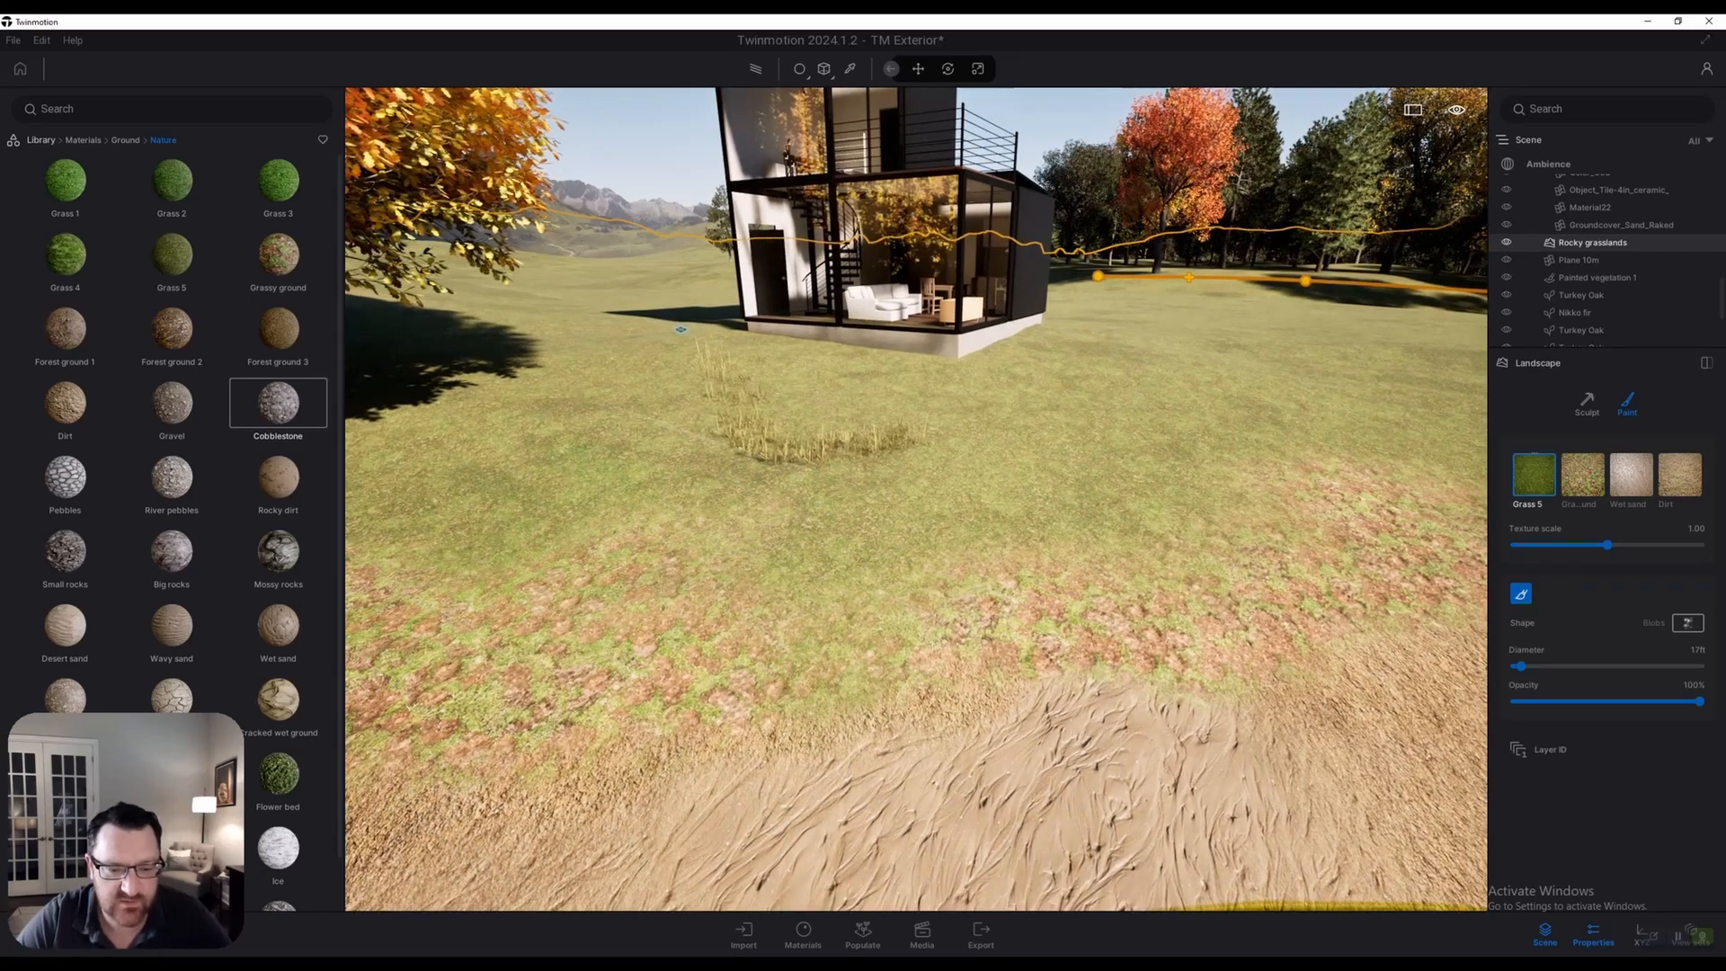
{"action": "right_click_drag", "start_coordinate": [1169, 792], "coordinate": [1295, 805]}
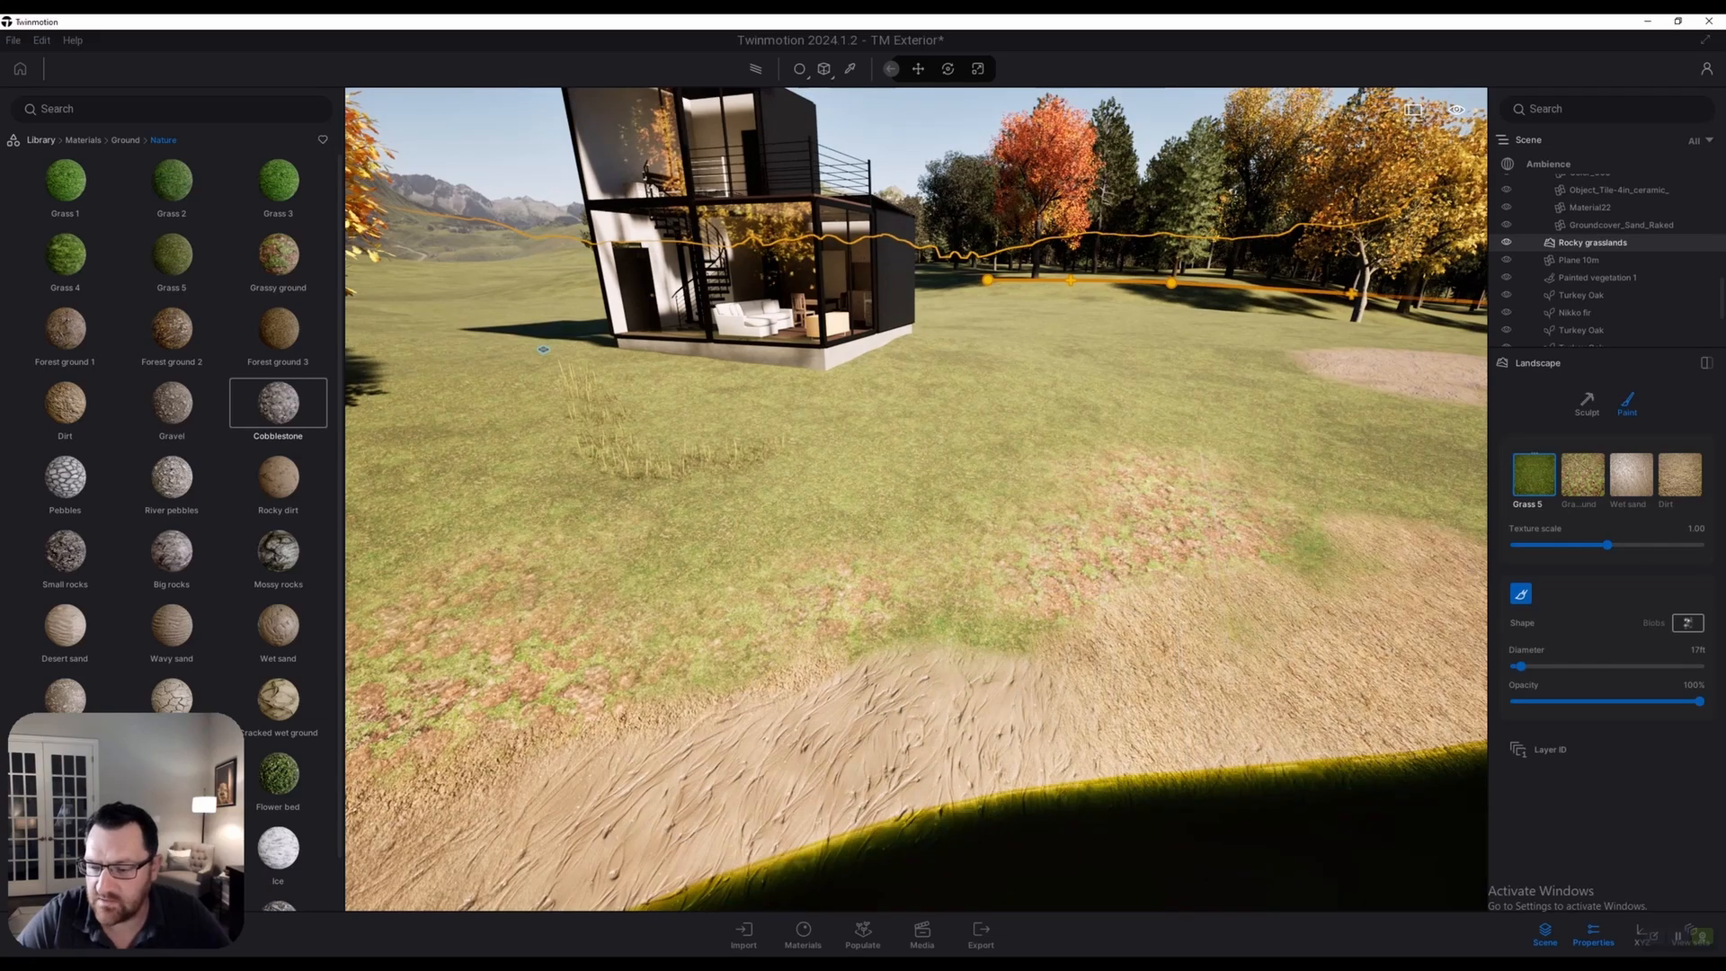
{"action": "right_click_drag", "start_coordinate": [1294, 805], "coordinate": [1389, 793]}
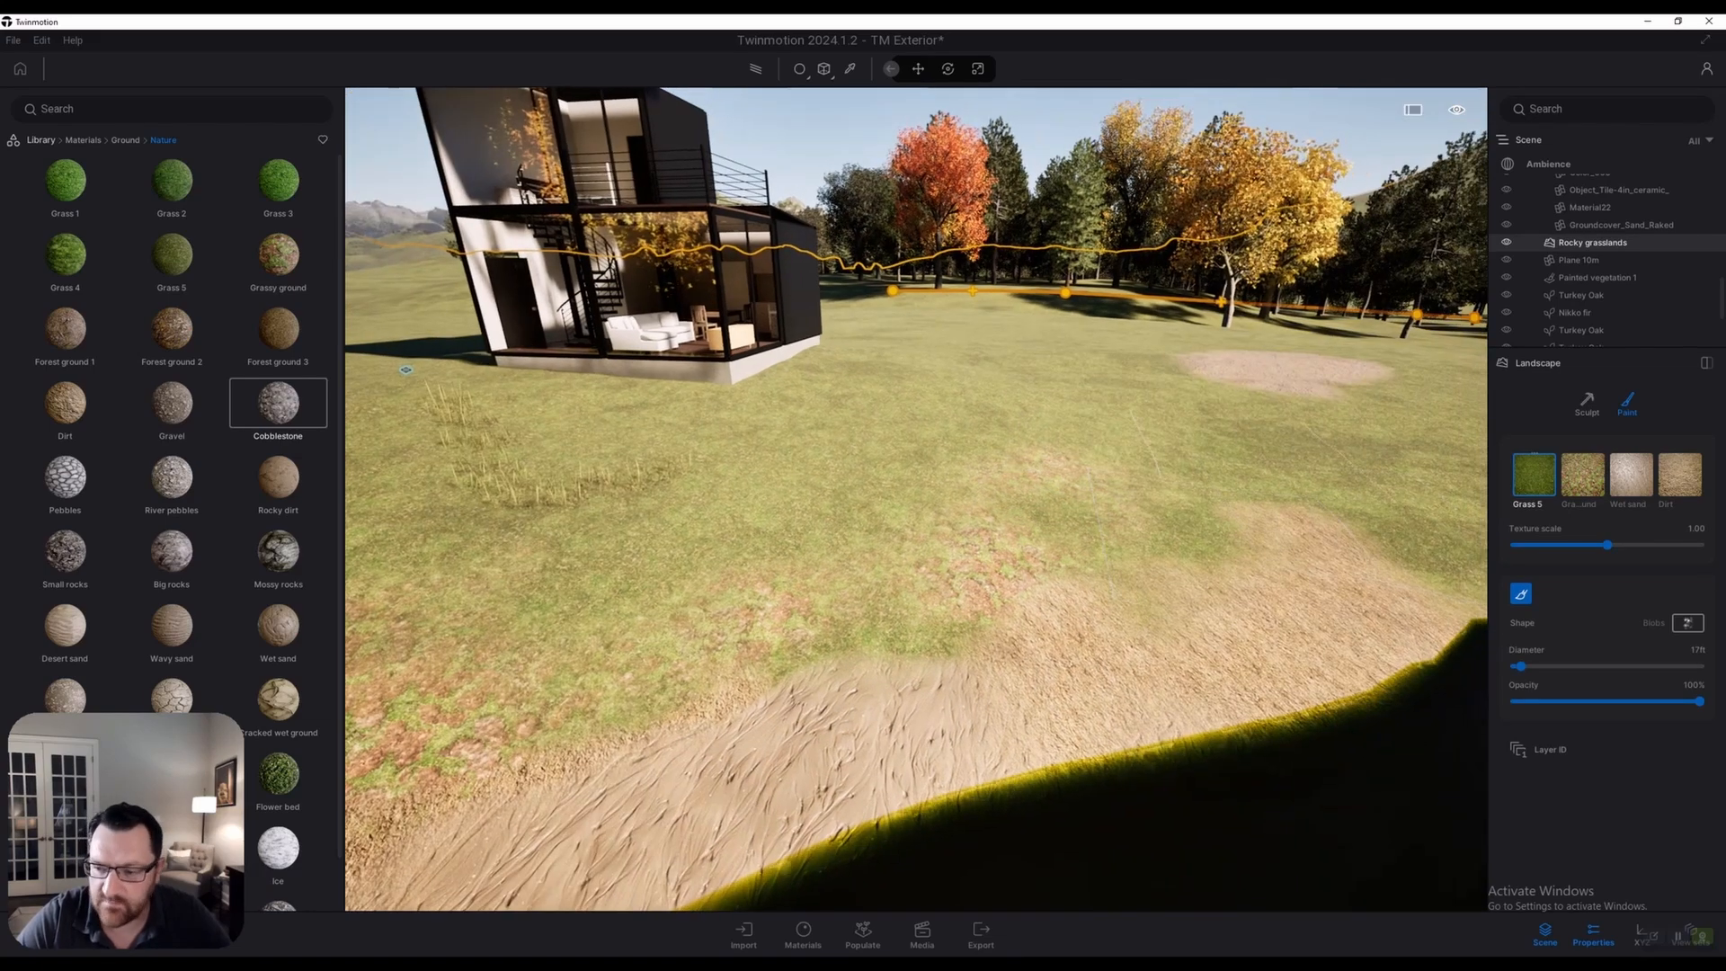
{"action": "key", "text": "w"}
{"action": "right_click_drag", "start_coordinate": [863, 674], "coordinate": [974, 655]}
{"action": "key", "text": "w"}
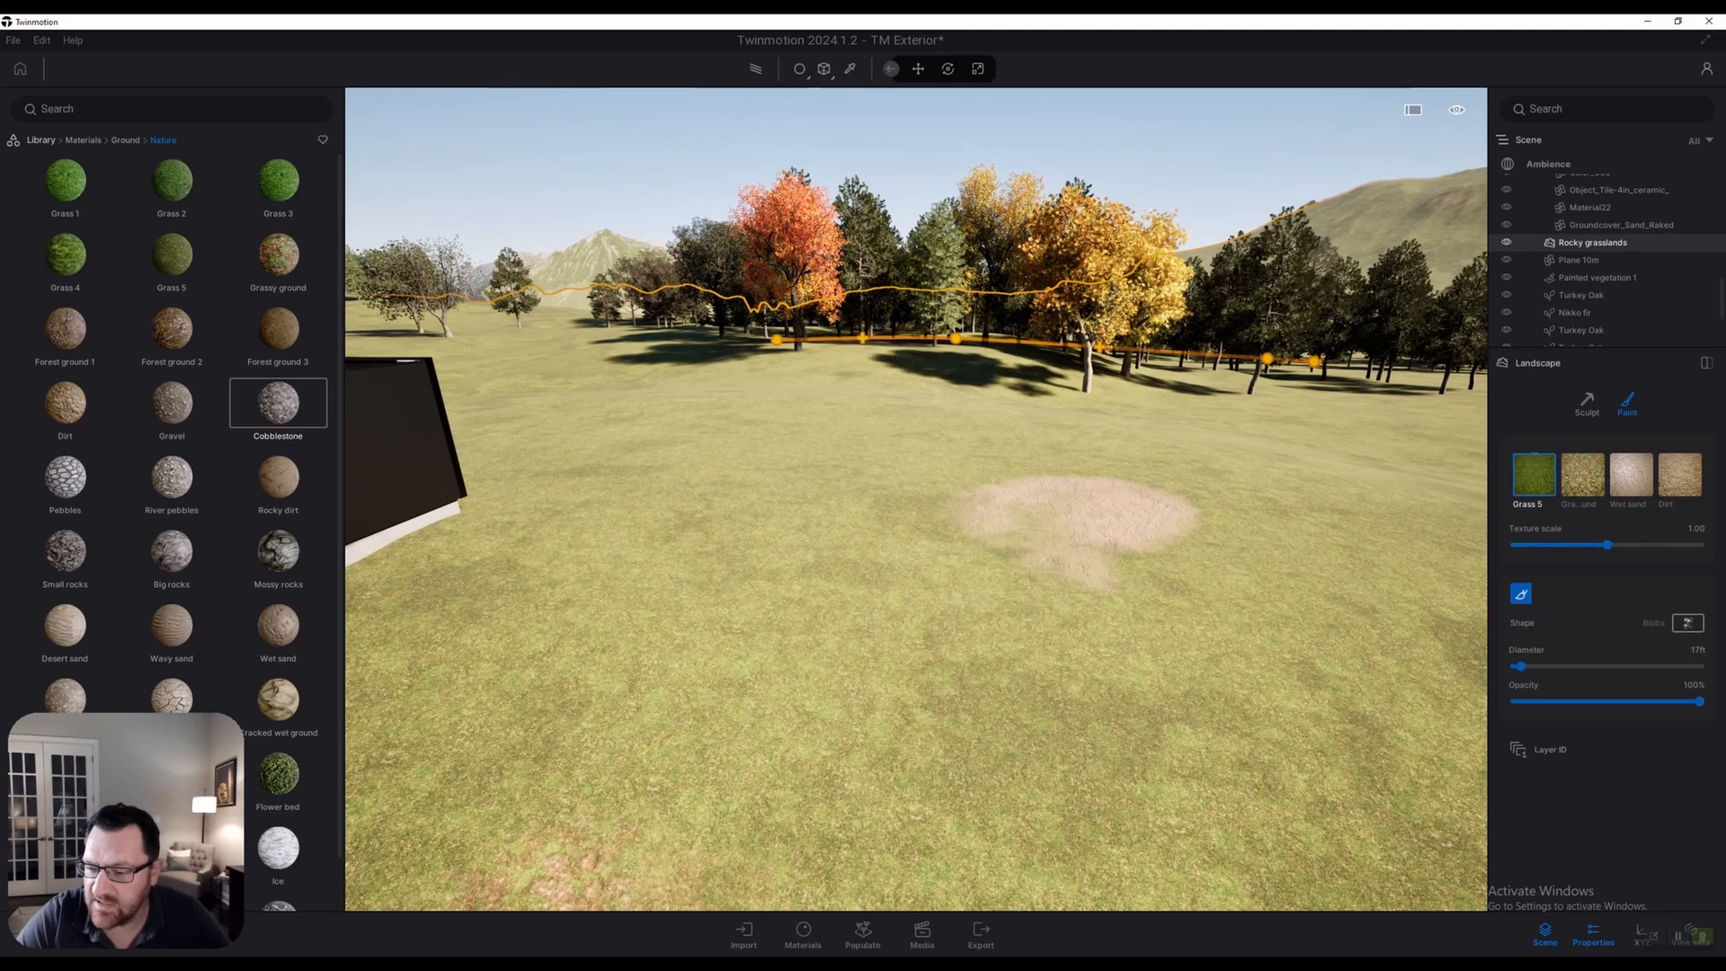
{"action": "mouse_move", "coordinate": [1074, 516]}
{"action": "left_mouse_down"}
{"action": "mouse_move", "coordinate": [1115, 570]}
{"action": "mouse_move", "coordinate": [1187, 512]}
{"action": "mouse_move", "coordinate": [1014, 505]}
{"action": "mouse_move", "coordinate": [999, 526]}
{"action": "mouse_move", "coordinate": [1043, 542]}
{"action": "left_mouse_up"}
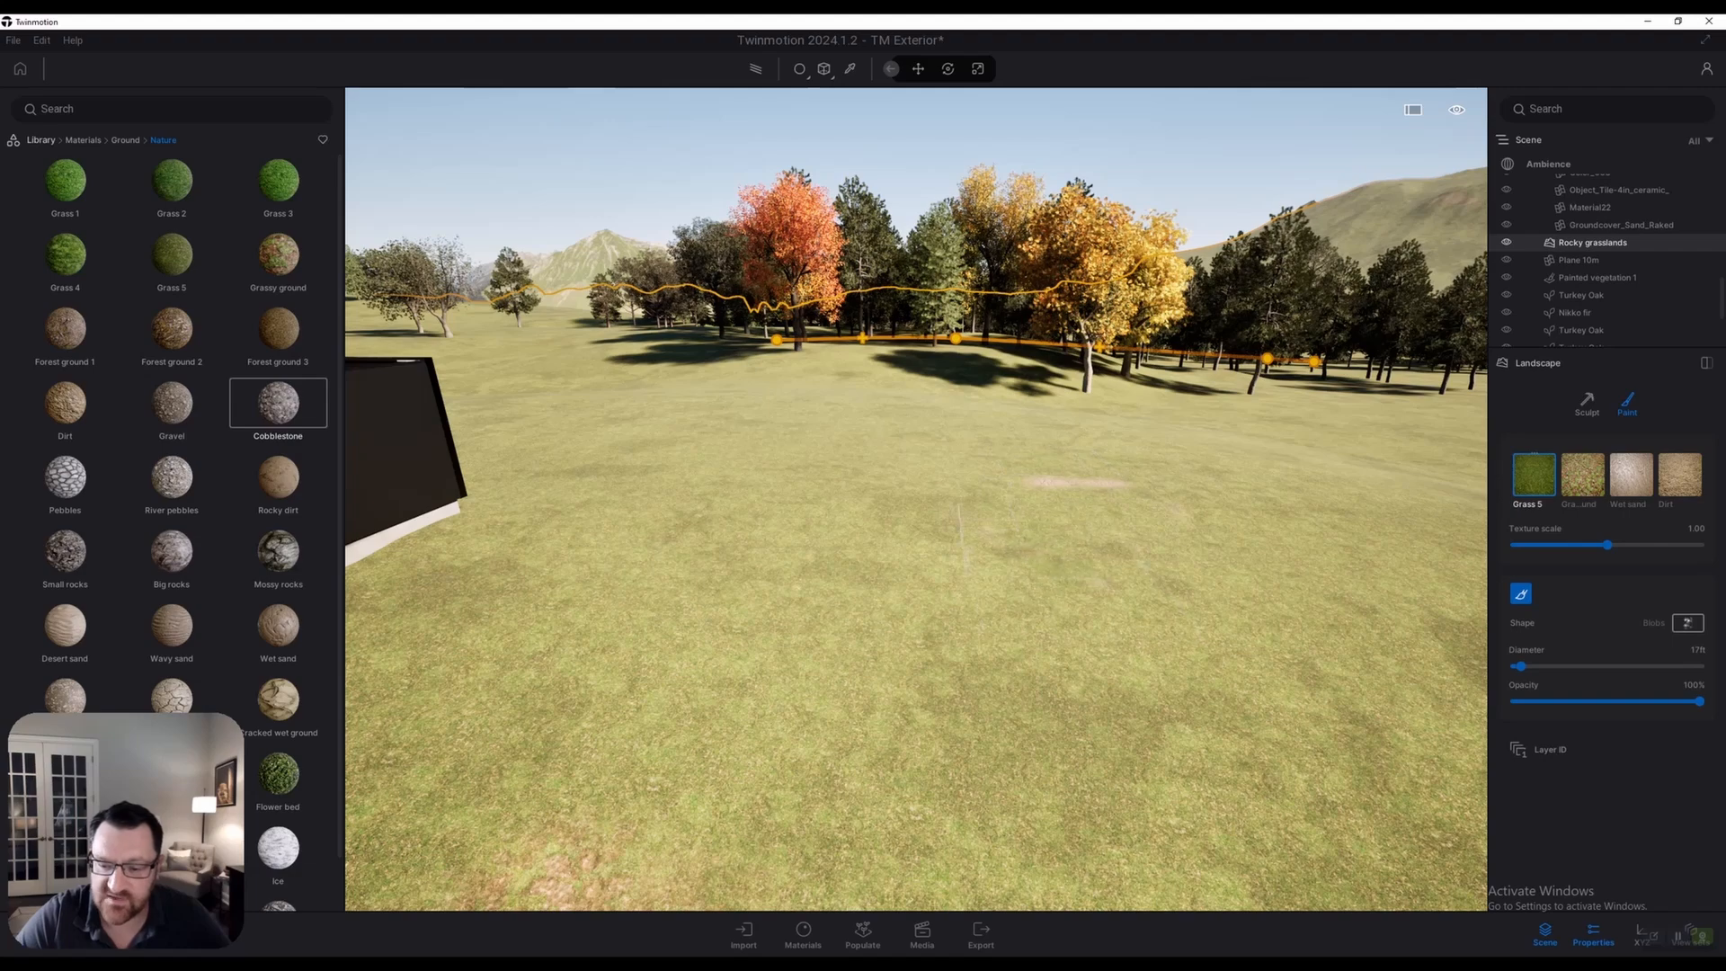
Back away from the repainted patch and fly toward the house and tree
{"action": "key", "text": "s"}
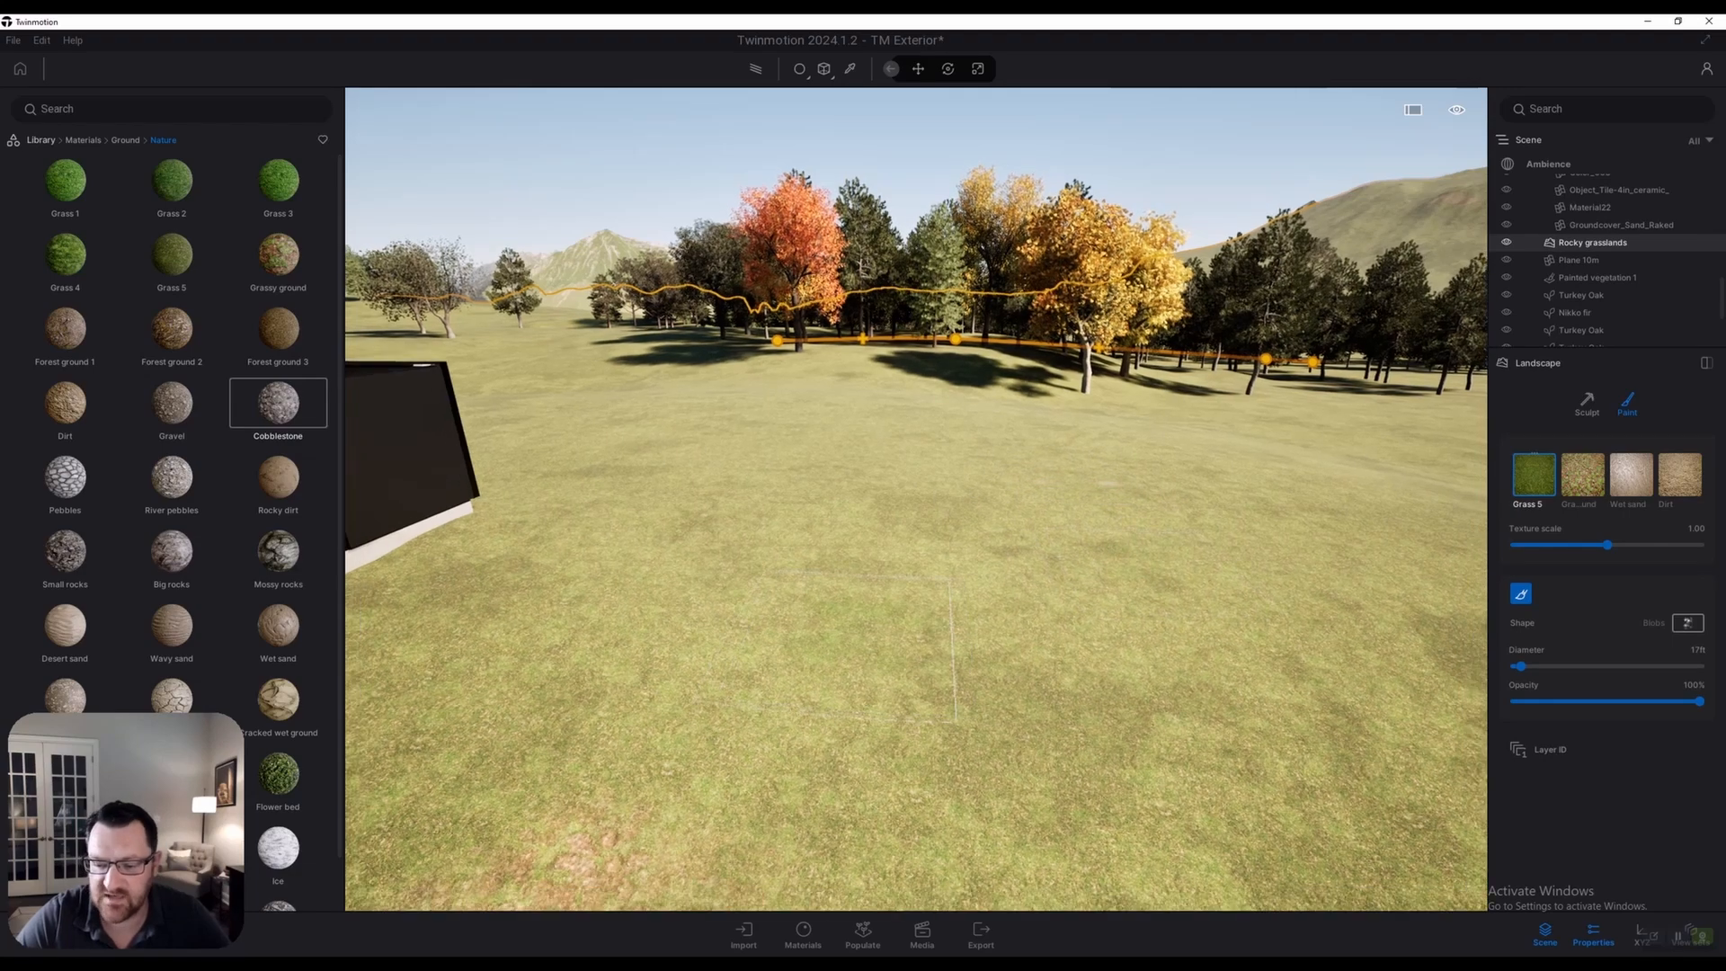
{"action": "right_click_drag", "start_coordinate": [809, 486], "coordinate": [466, 475]}
{"action": "middle_click_drag", "start_coordinate": [881, 540], "coordinate": [998, 470]}
{"action": "key", "text": "w"}
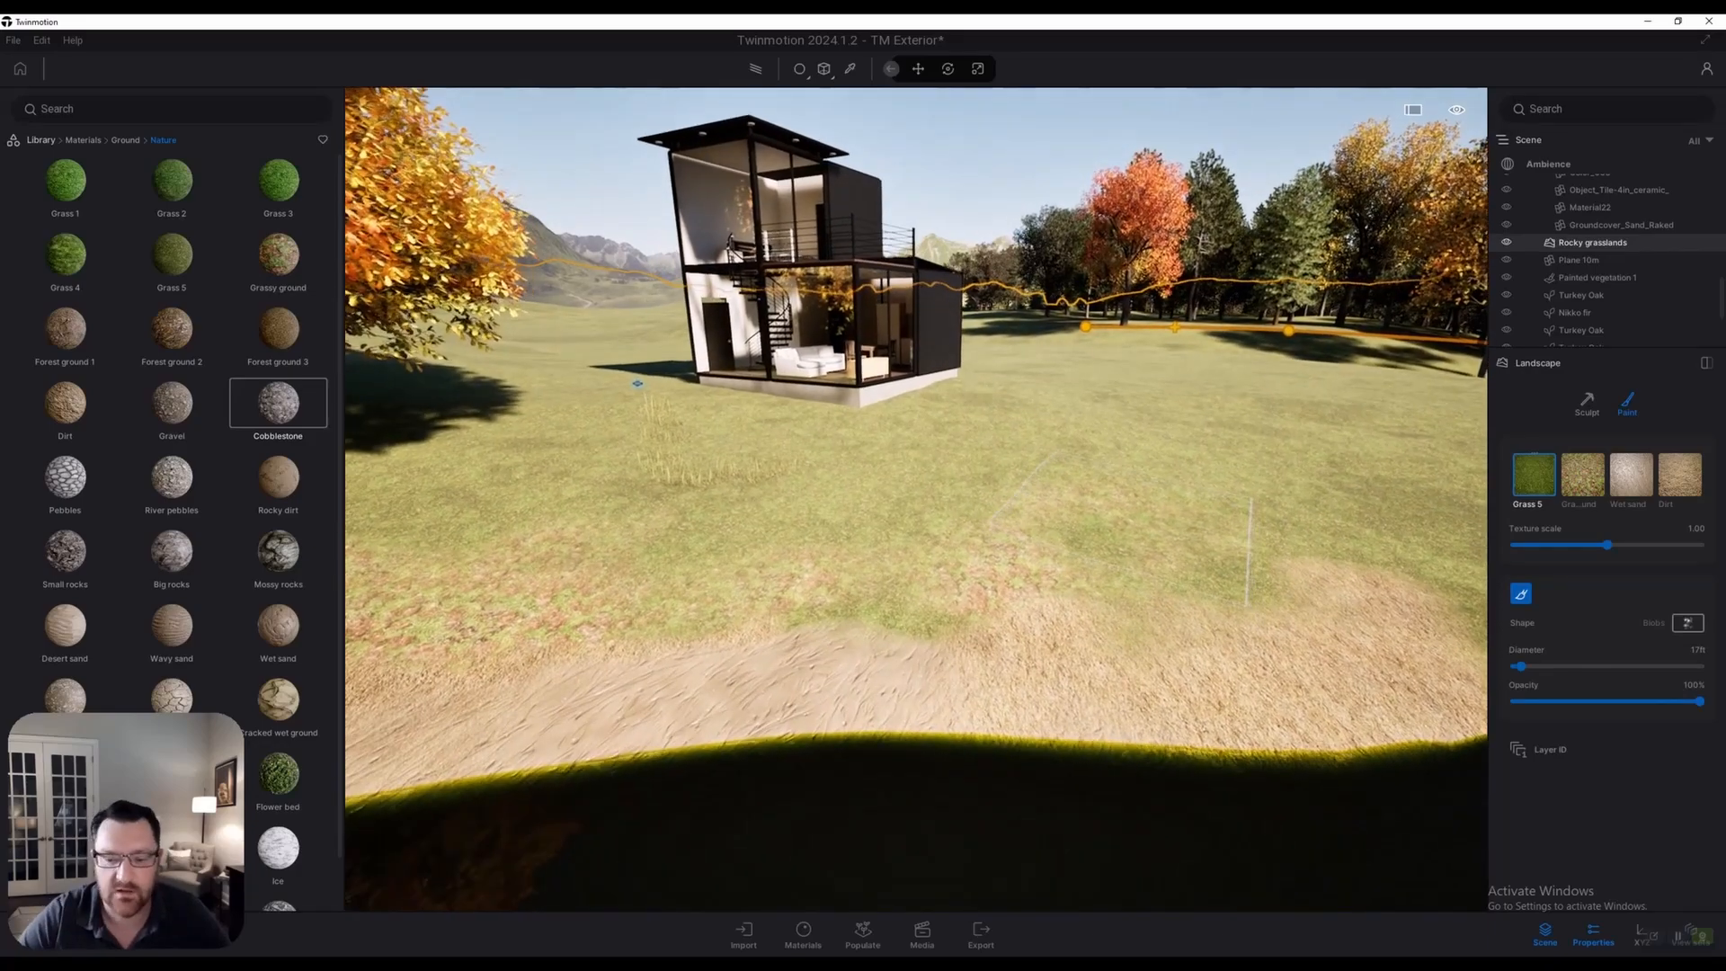
{"action": "mouse_move", "coordinate": [998, 504]}
{"action": "right_mouse_down"}
{"action": "mouse_move", "coordinate": [908, 450]}
{"action": "mouse_move", "coordinate": [885, 397]}
{"action": "right_mouse_up"}
{"action": "key", "text": "w"}
{"action": "key", "text": "w"}
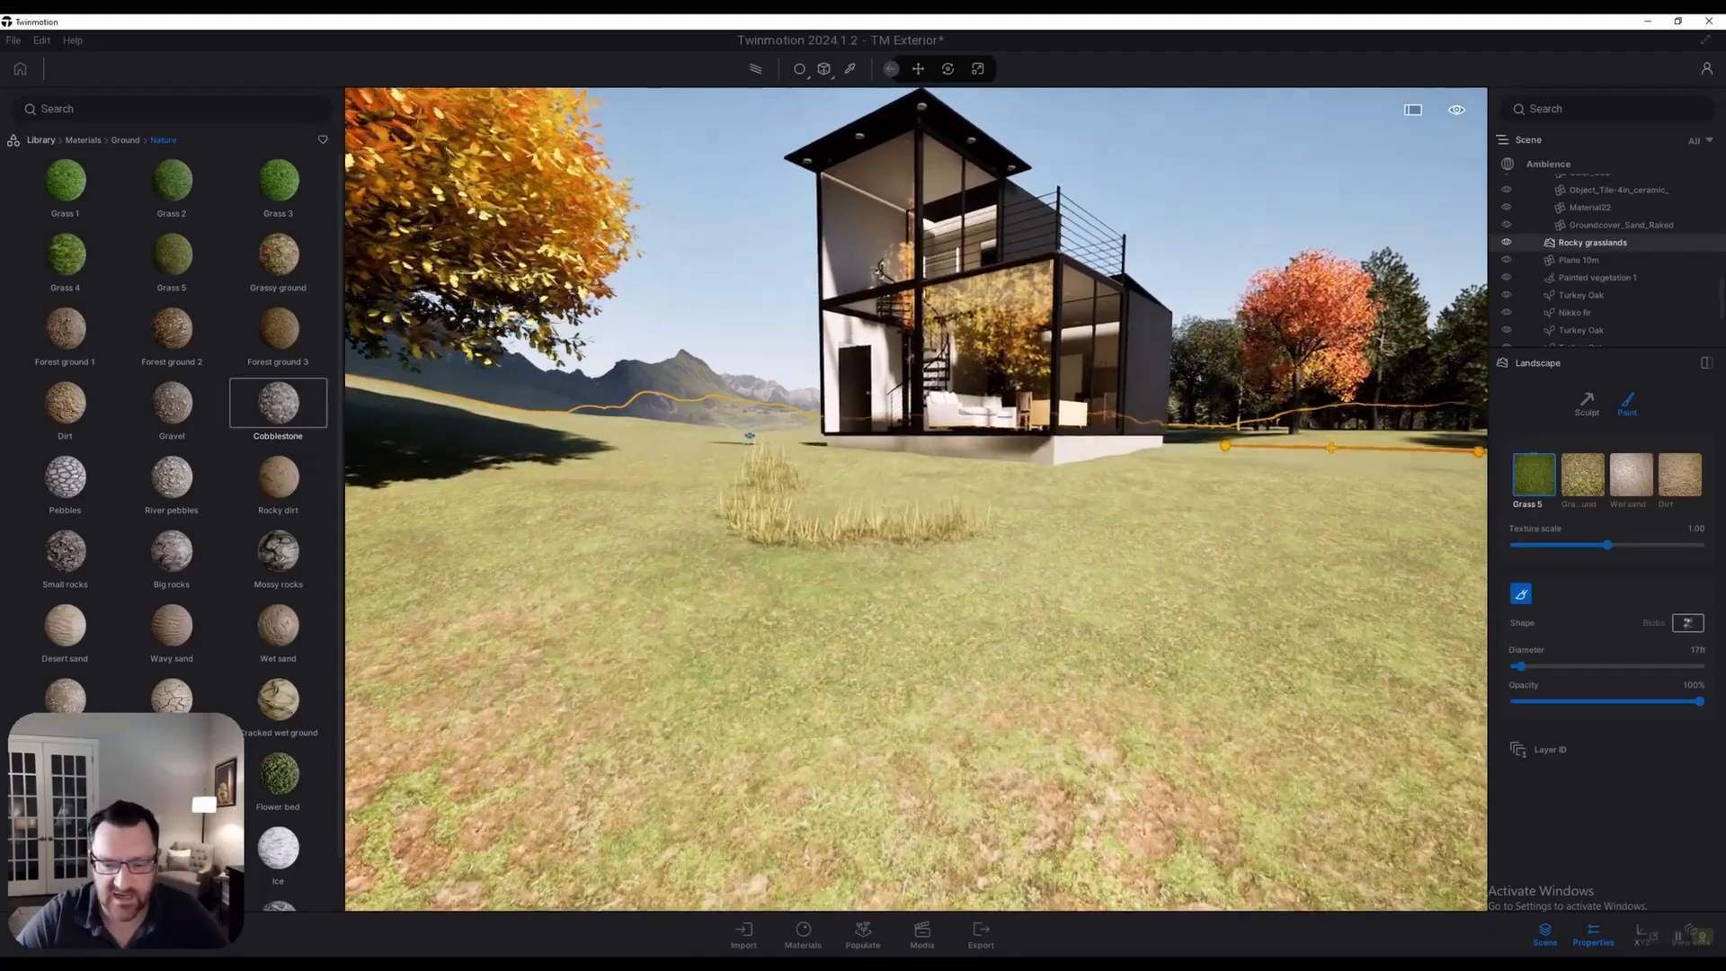
{"action": "key", "text": "w"}
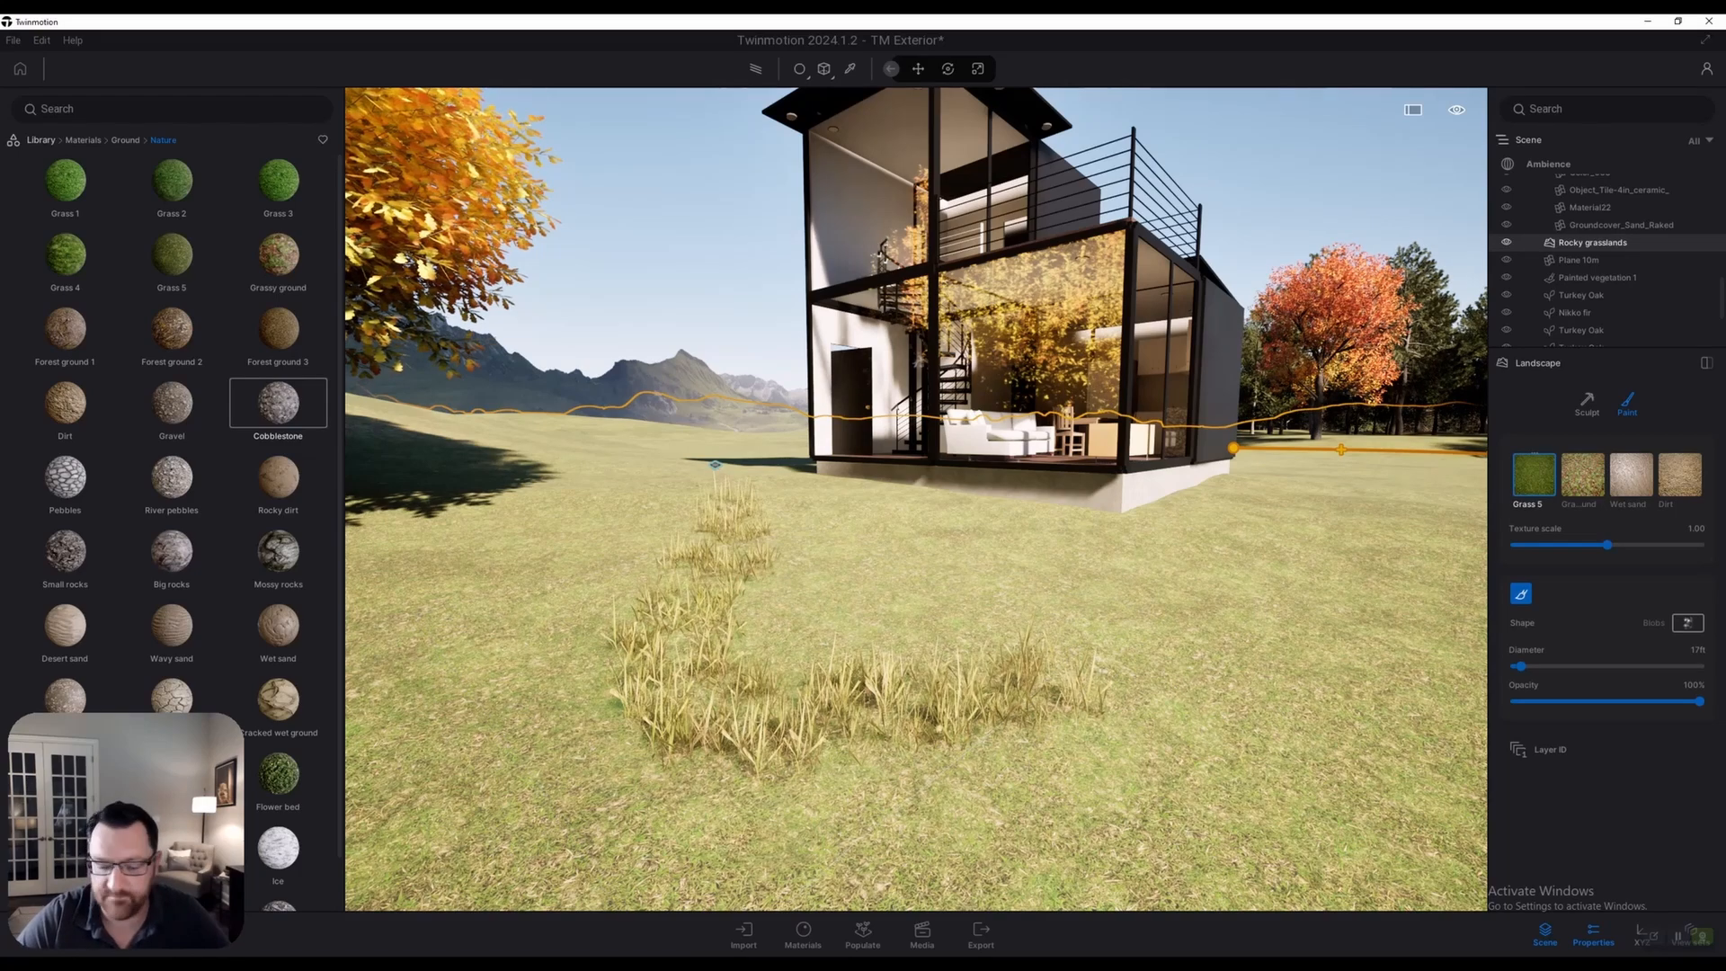
{"action": "mouse_move", "coordinate": [64, 847]}
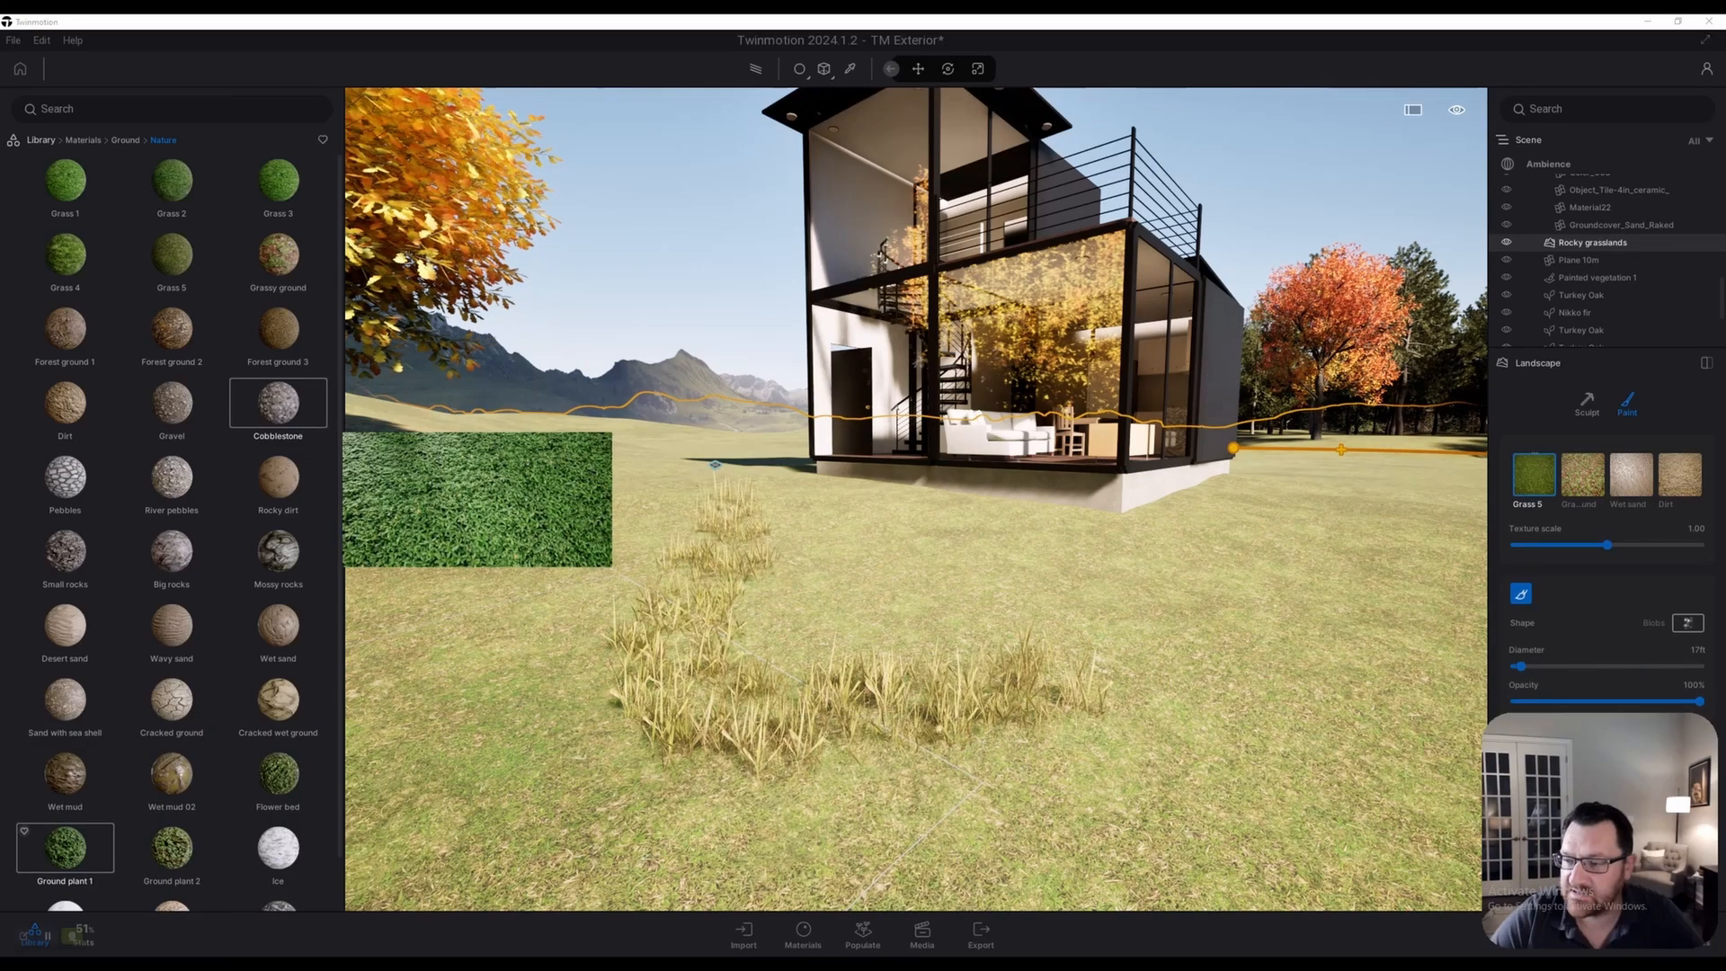
{"action": "left_click_drag", "start_coordinate": [1720, 300], "coordinate": [1721, 327]}
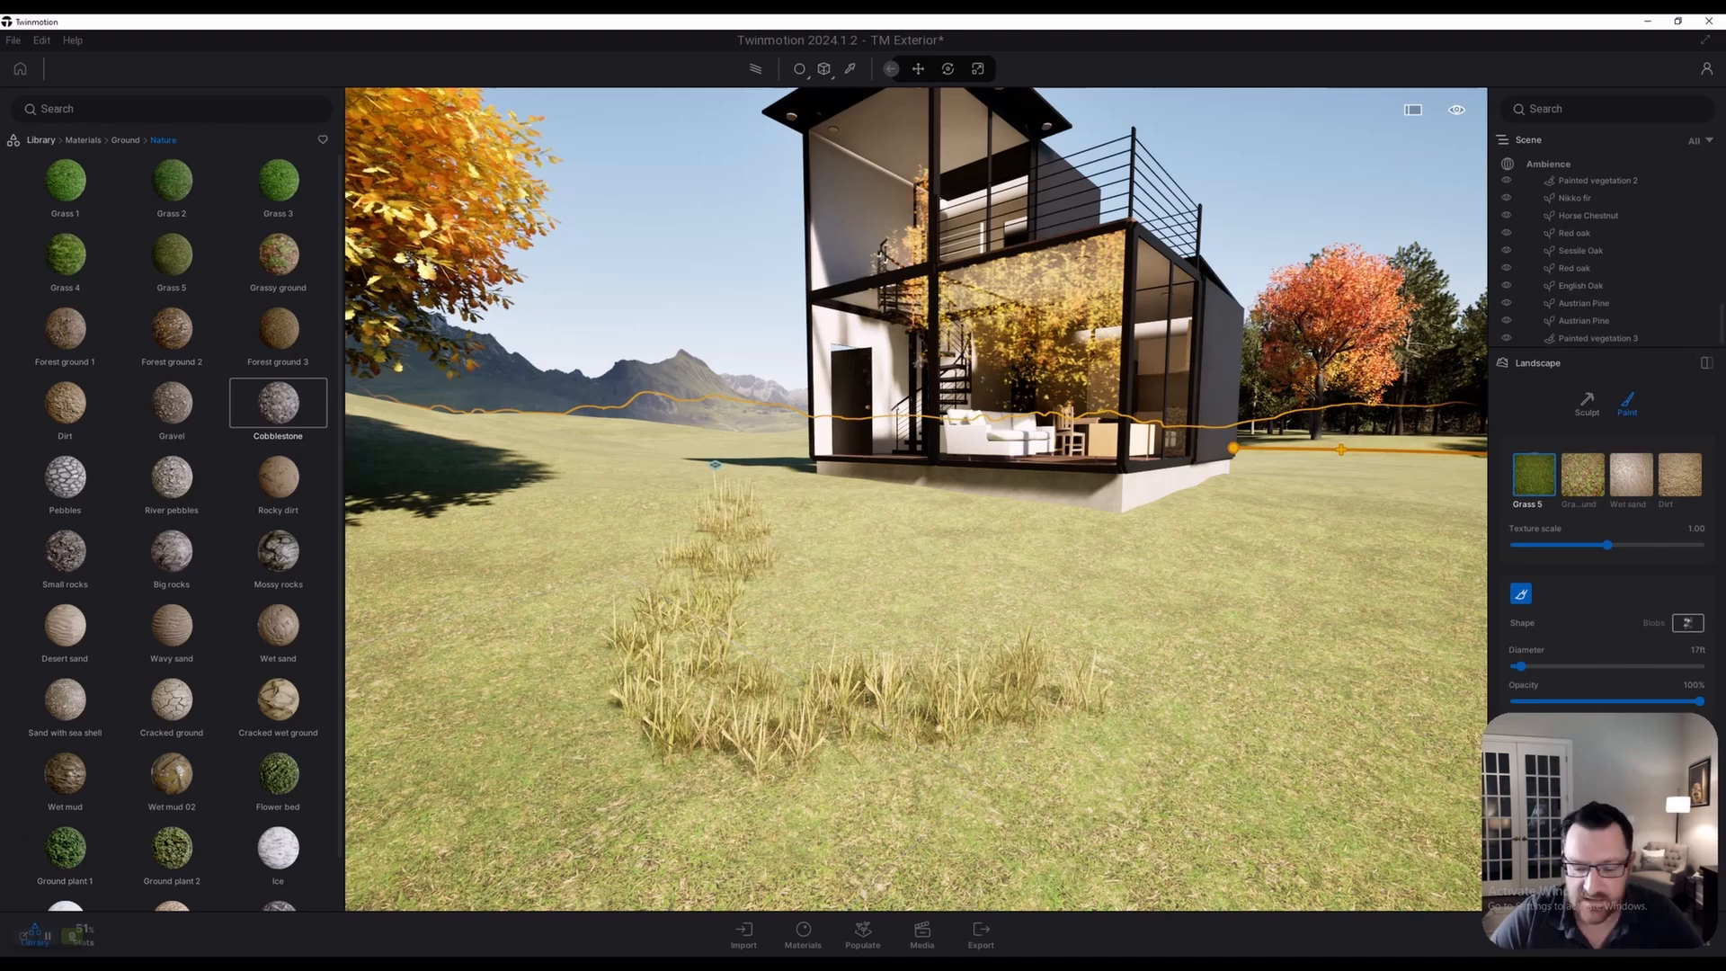
Switch Populate to Paint mode and open Library > Vegetation > Grass and flowers
{"action": "left_click", "coordinate": [862, 935]}
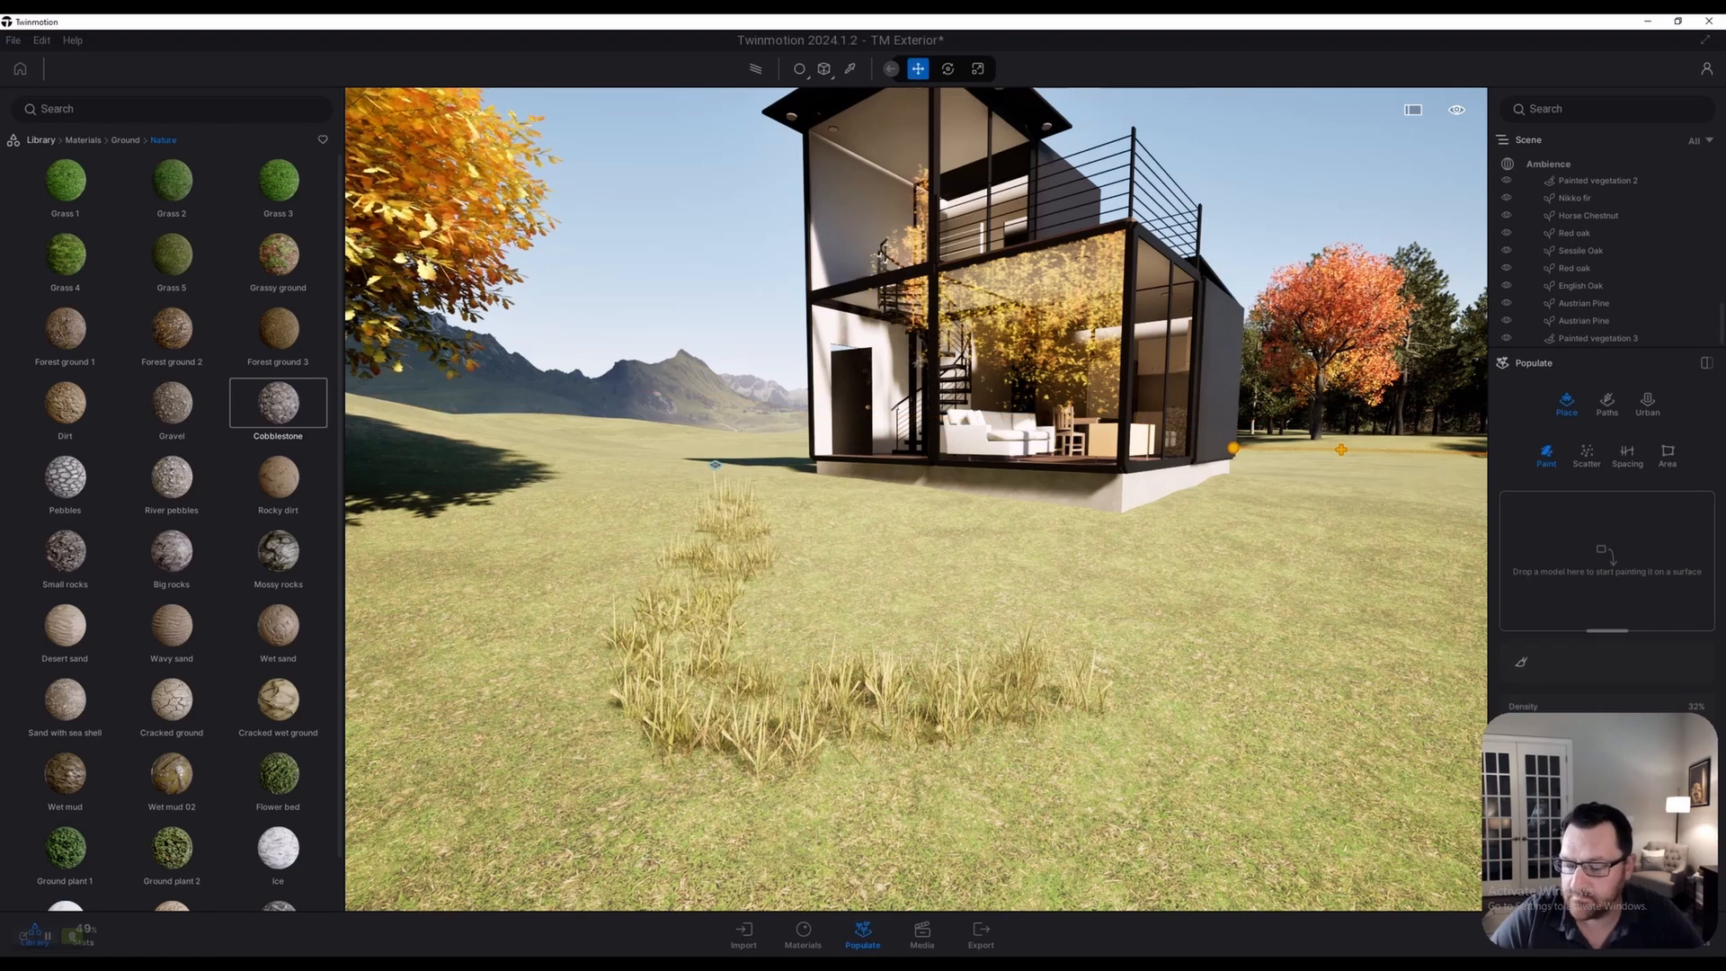
{"action": "left_click", "coordinate": [1520, 662]}
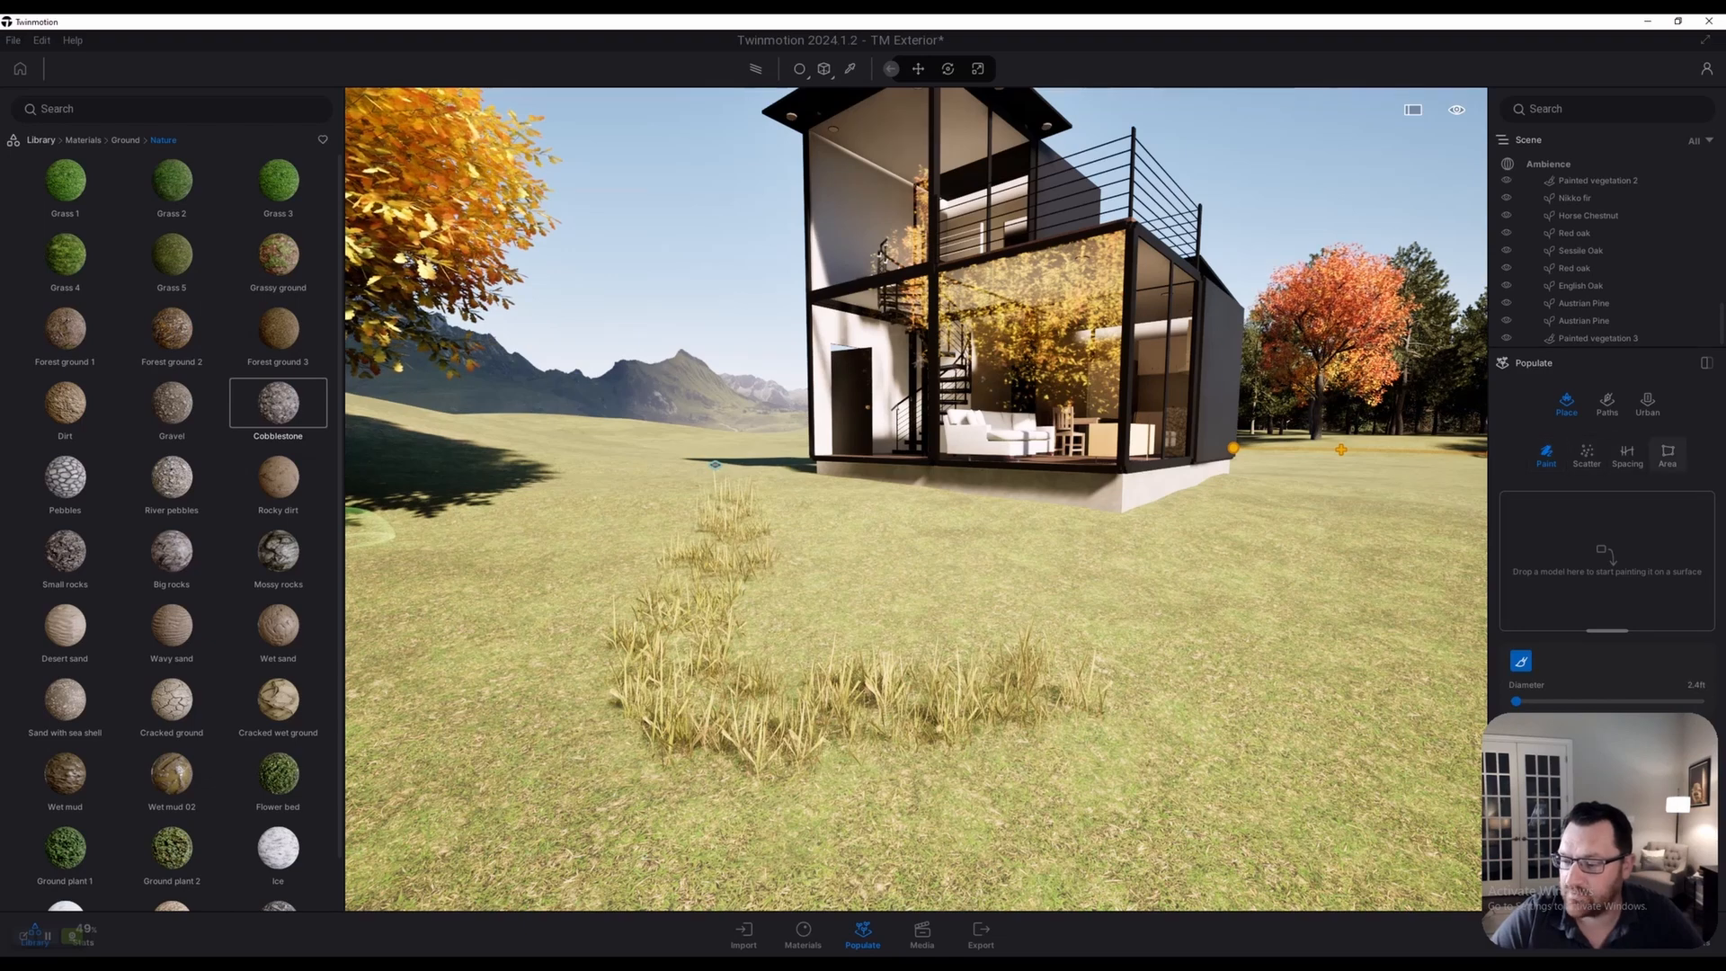
{"action": "left_click", "coordinate": [41, 140]}
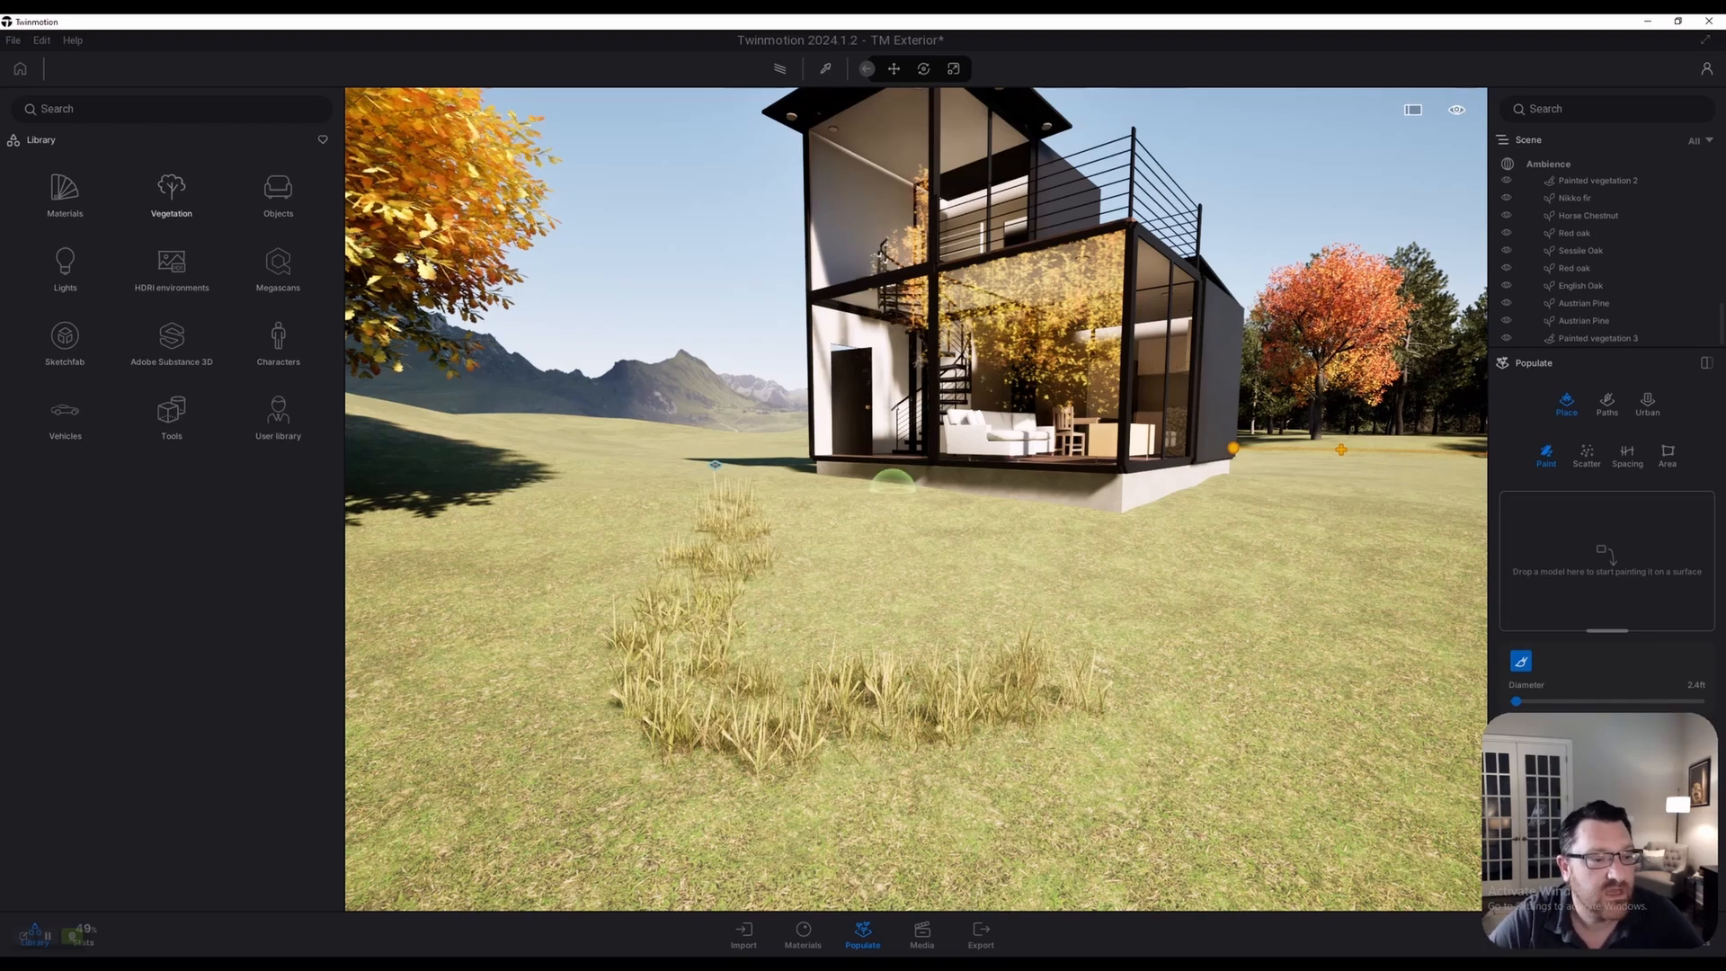
{"action": "left_click", "coordinate": [171, 193]}
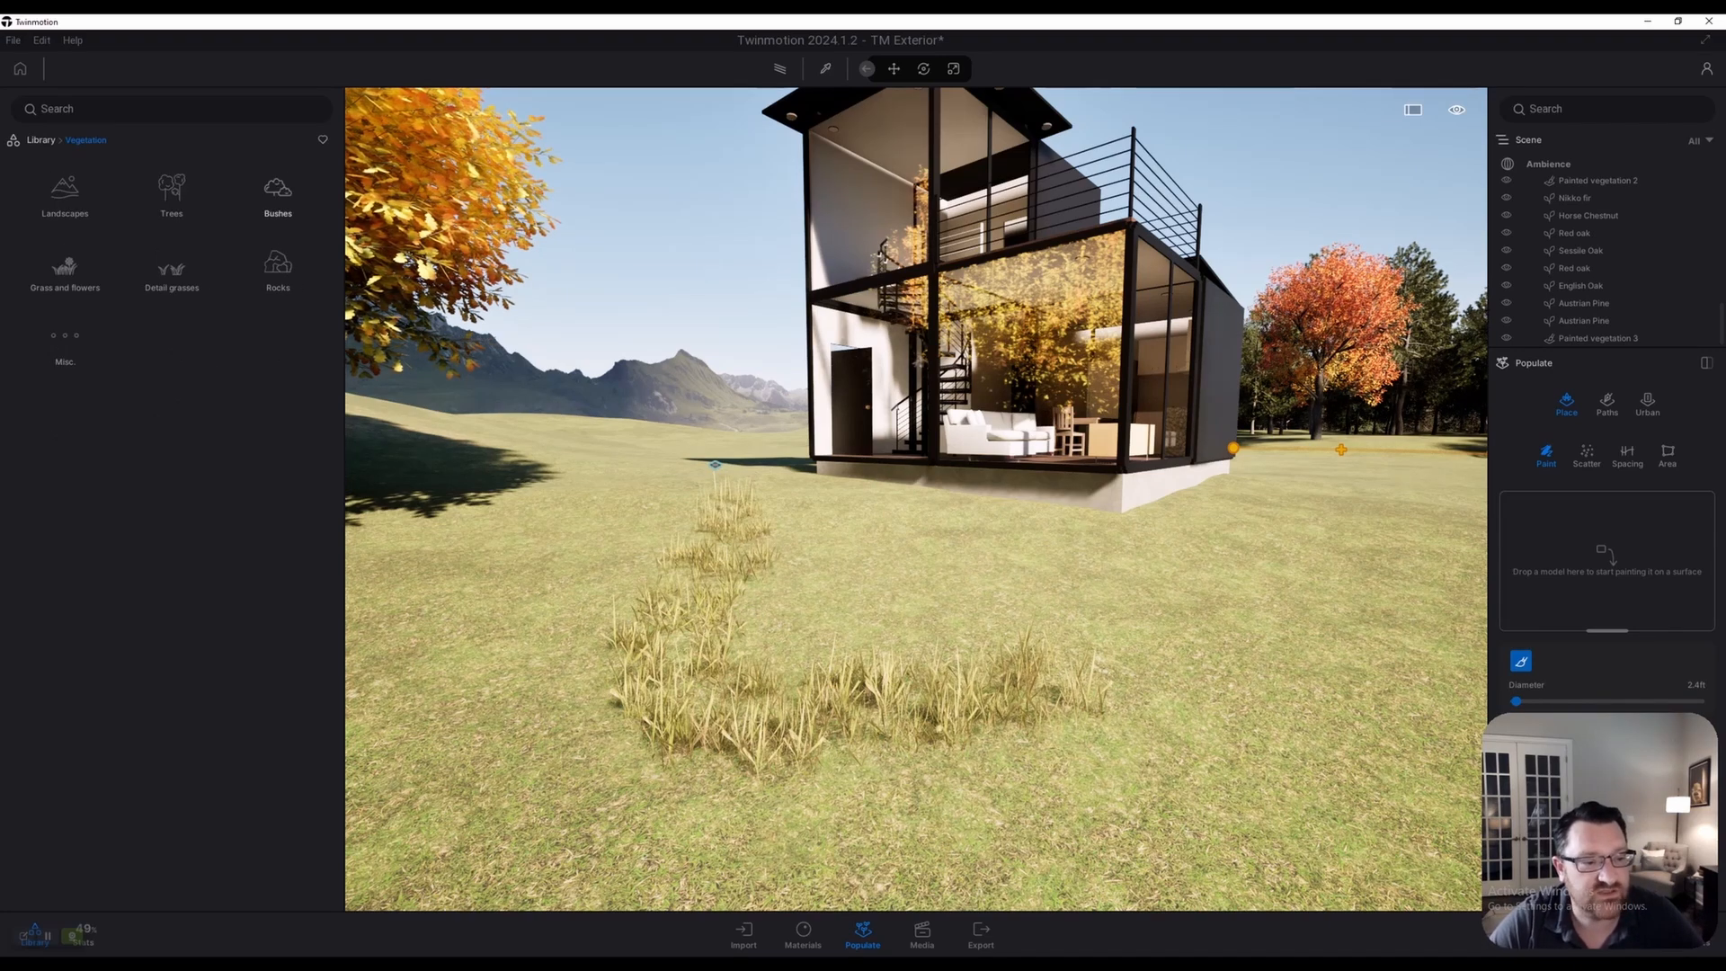
{"action": "left_click", "coordinate": [170, 270]}
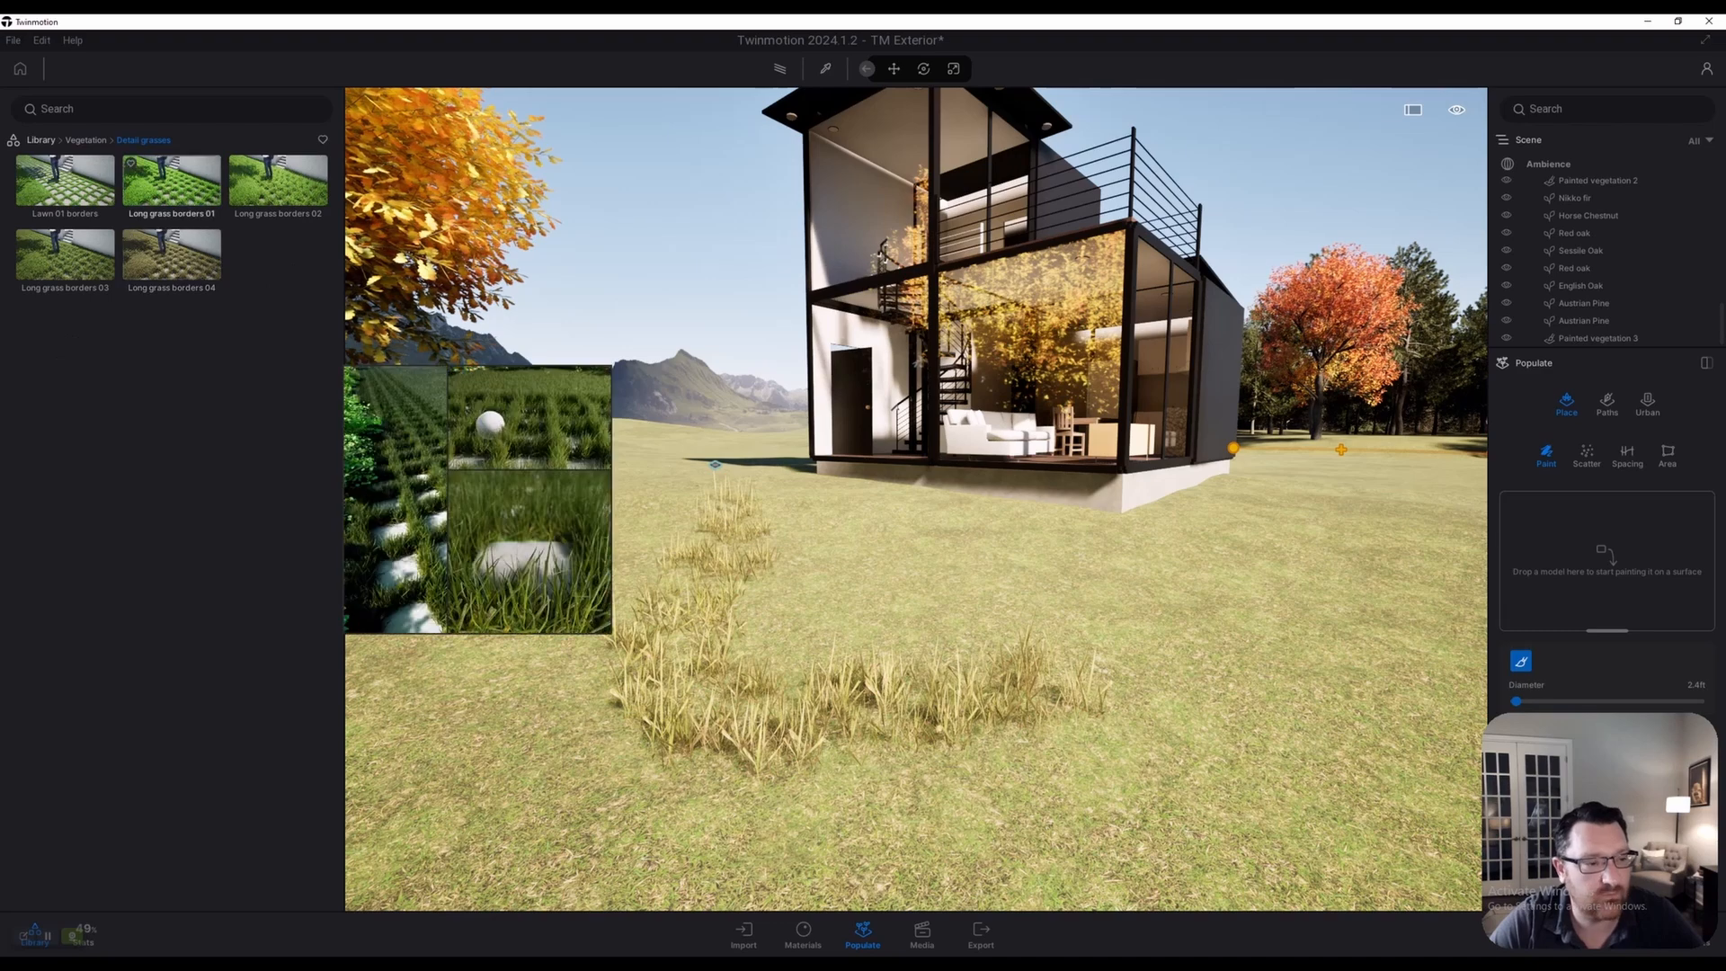
{"action": "left_click", "coordinate": [85, 141]}
{"action": "left_click", "coordinate": [65, 269]}
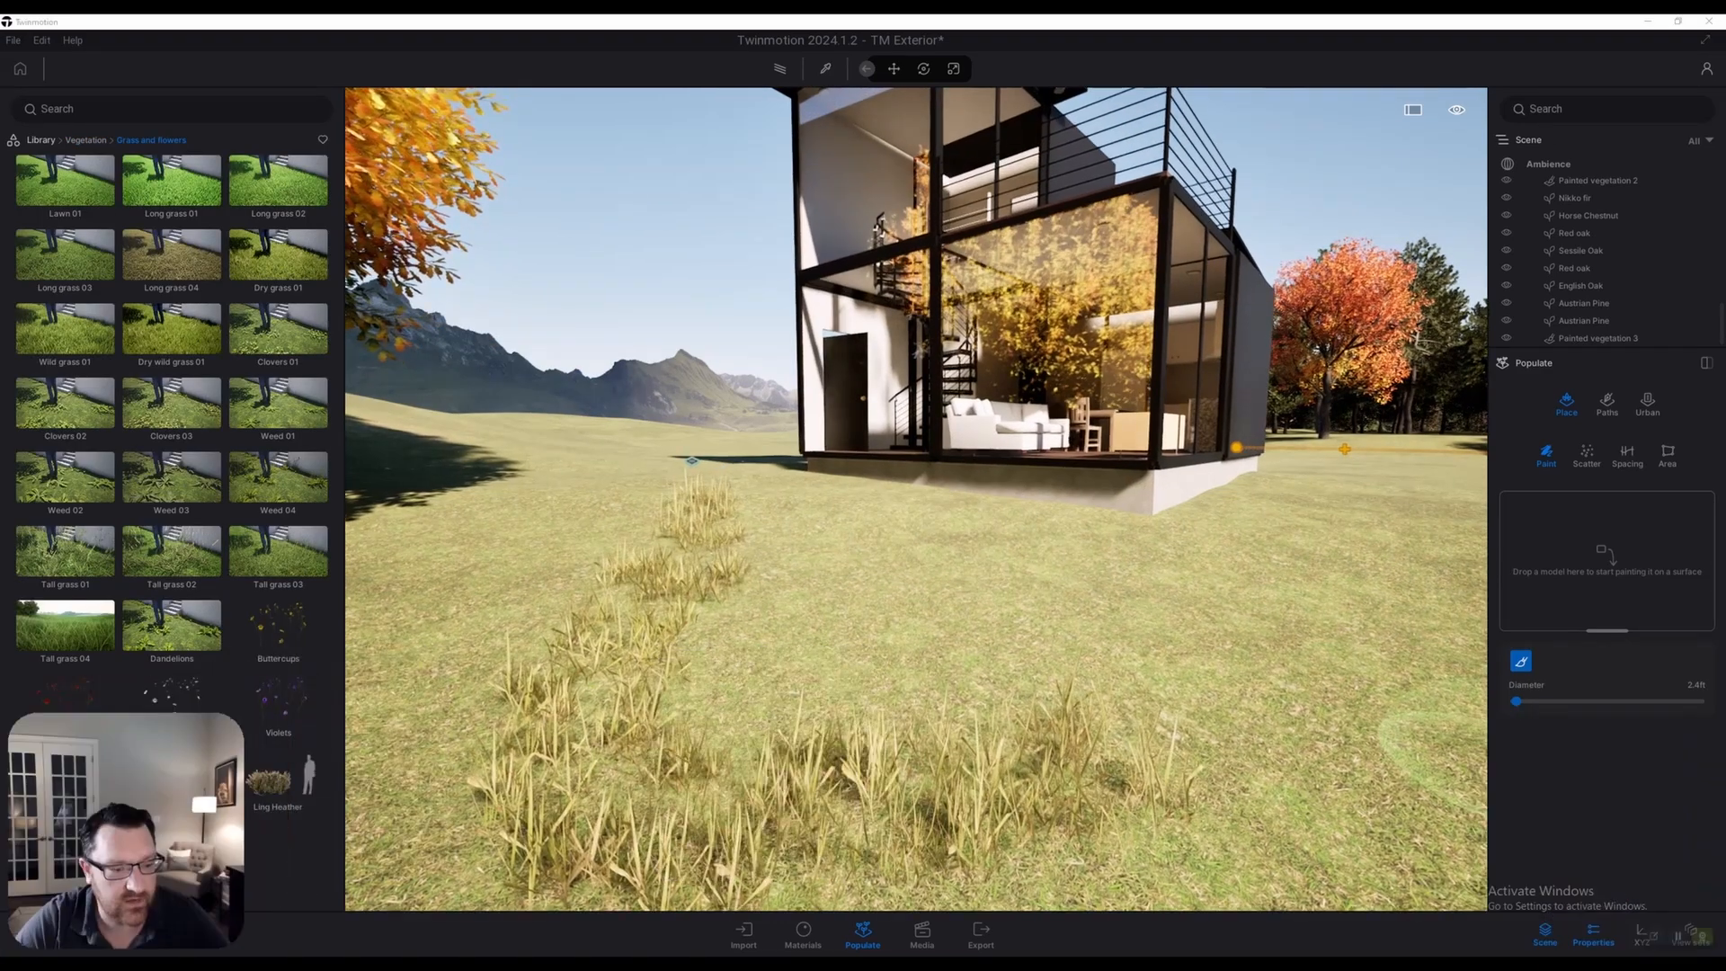
Fly back over the lawn and lower the camera to frame the house and grass
{"action": "key", "text": "s"}
{"action": "right_click_drag", "start_coordinate": [1456, 746], "coordinate": [885, 496]}
{"action": "key", "text": "a"}
{"action": "key", "text": "s"}
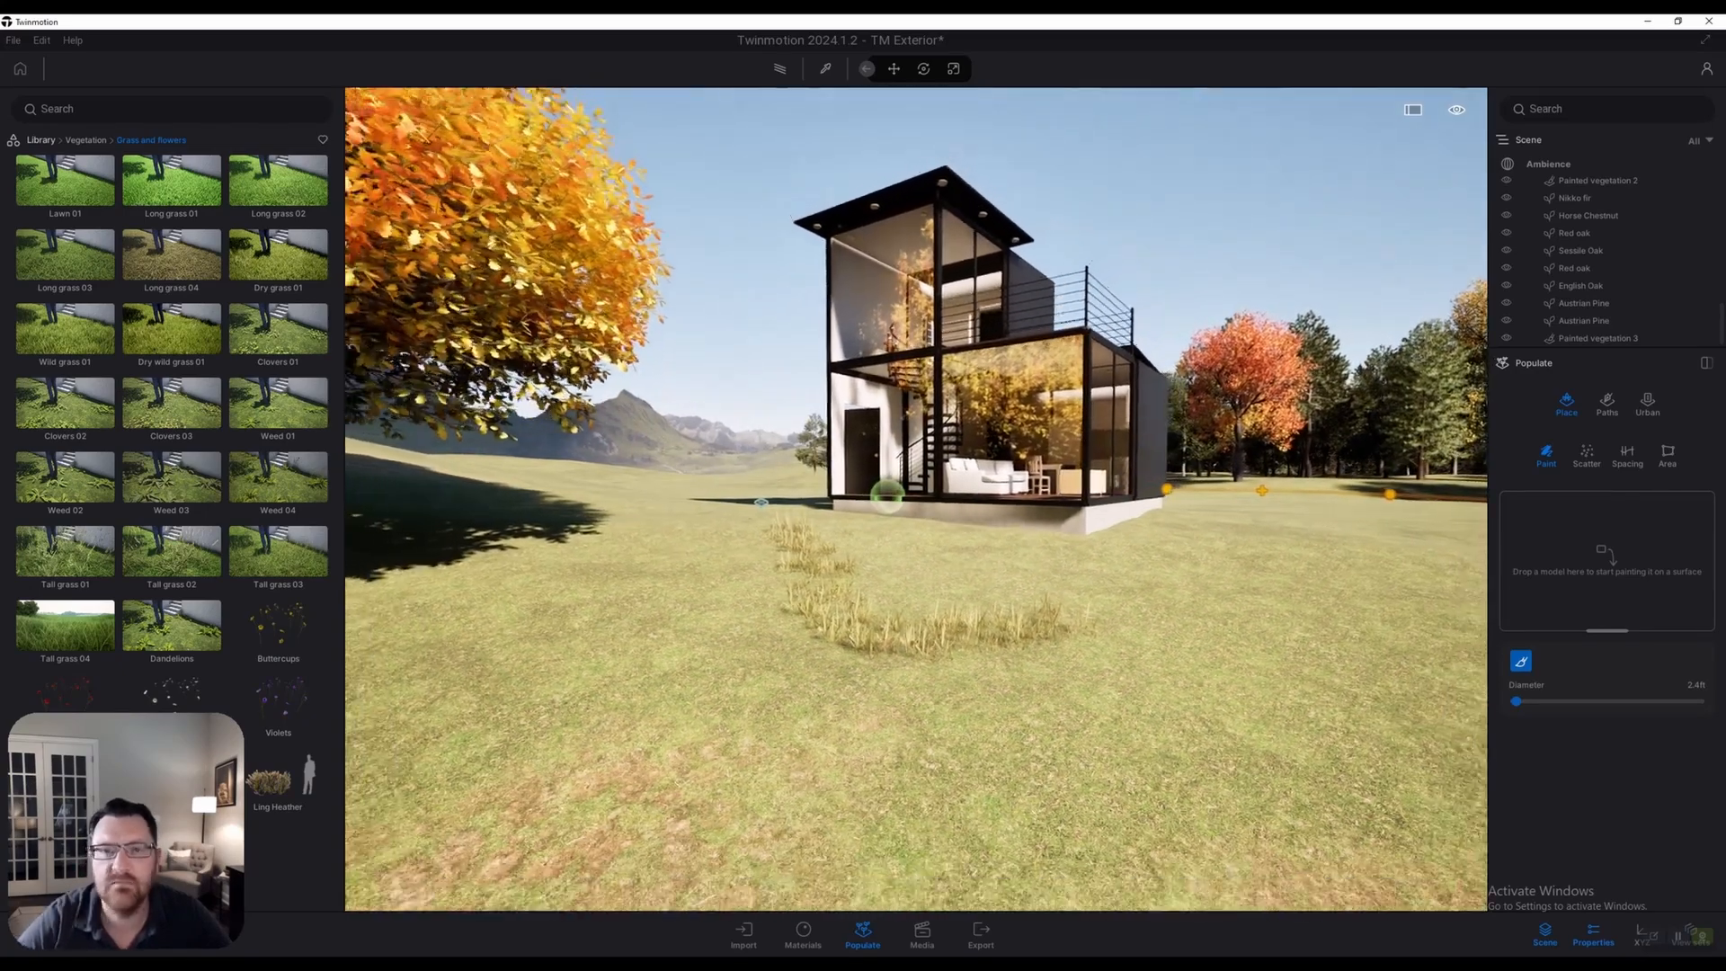
{"action": "key", "text": "s"}
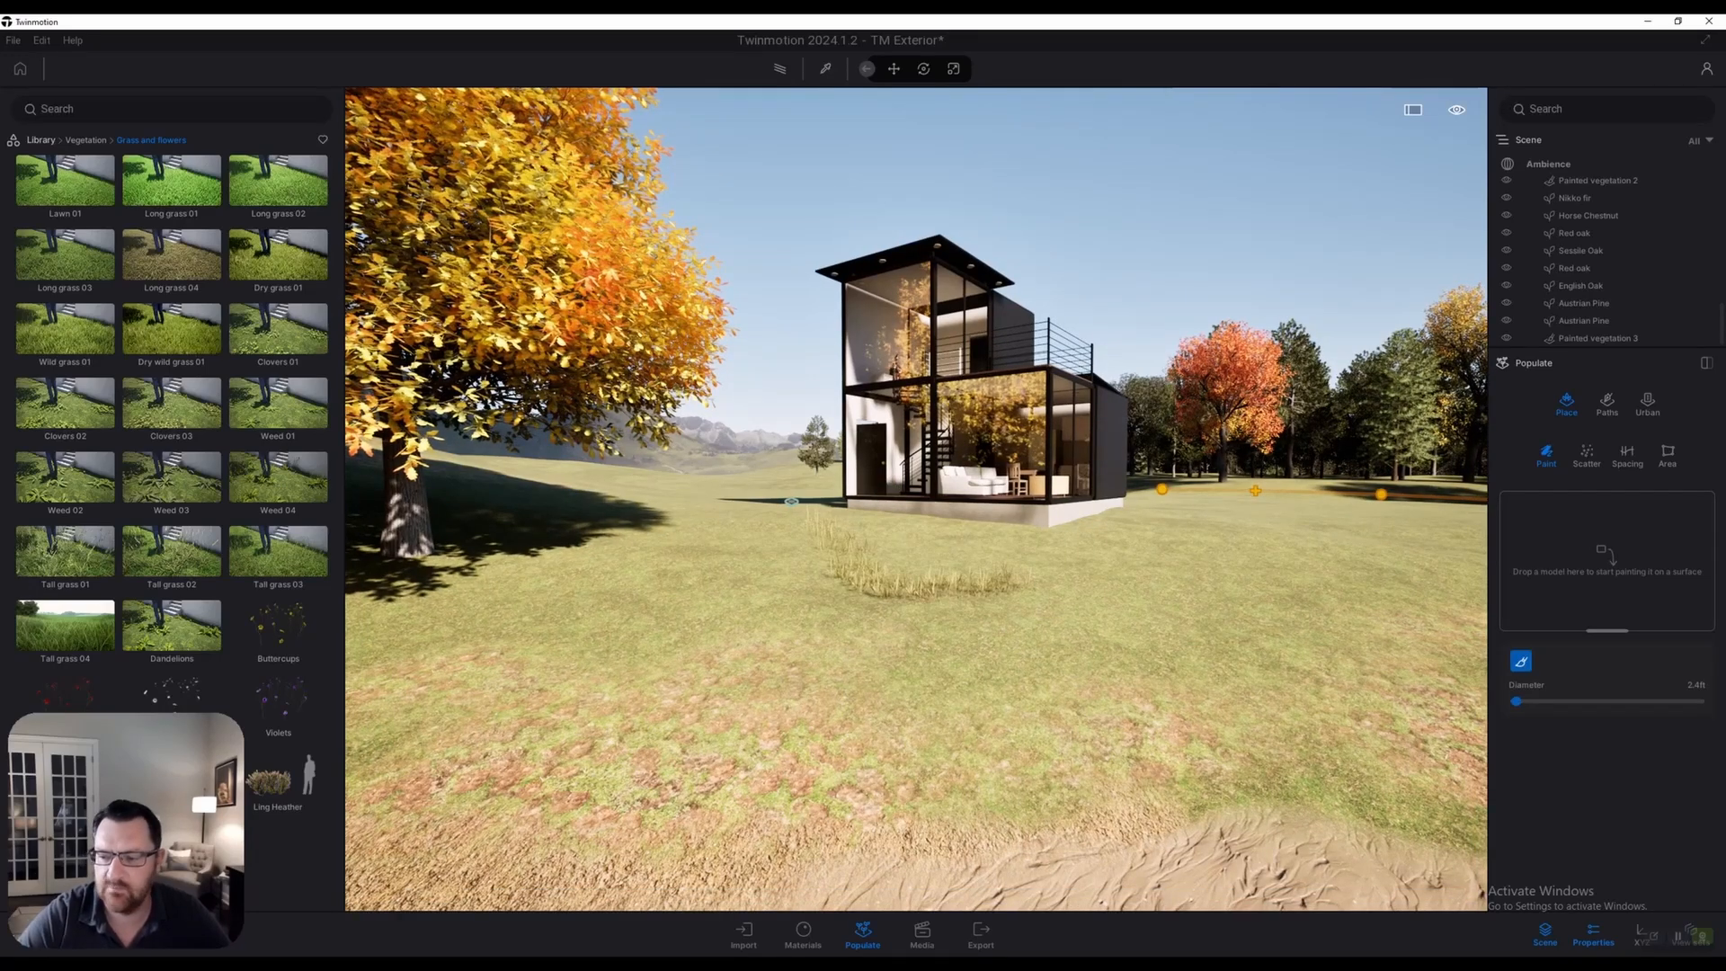
{"action": "right_click_drag", "start_coordinate": [921, 503], "coordinate": [930, 428]}
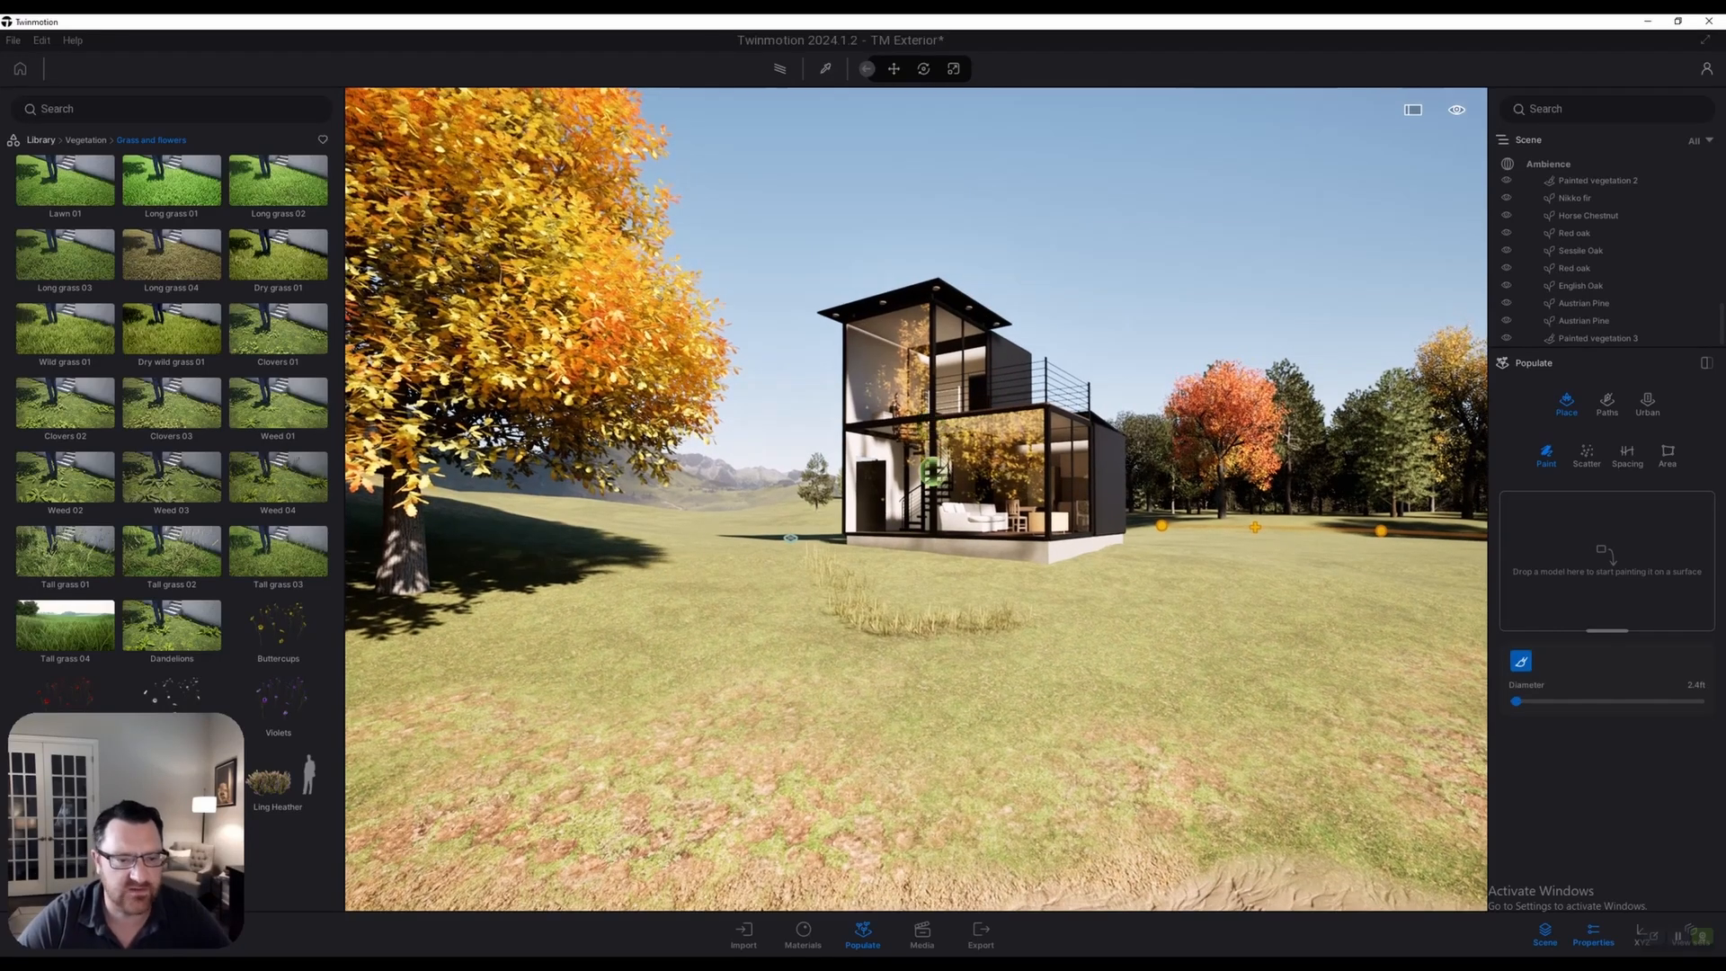
{"action": "scroll", "coordinate": [931, 471], "scroll_direction": "up", "scroll_amount": 4}
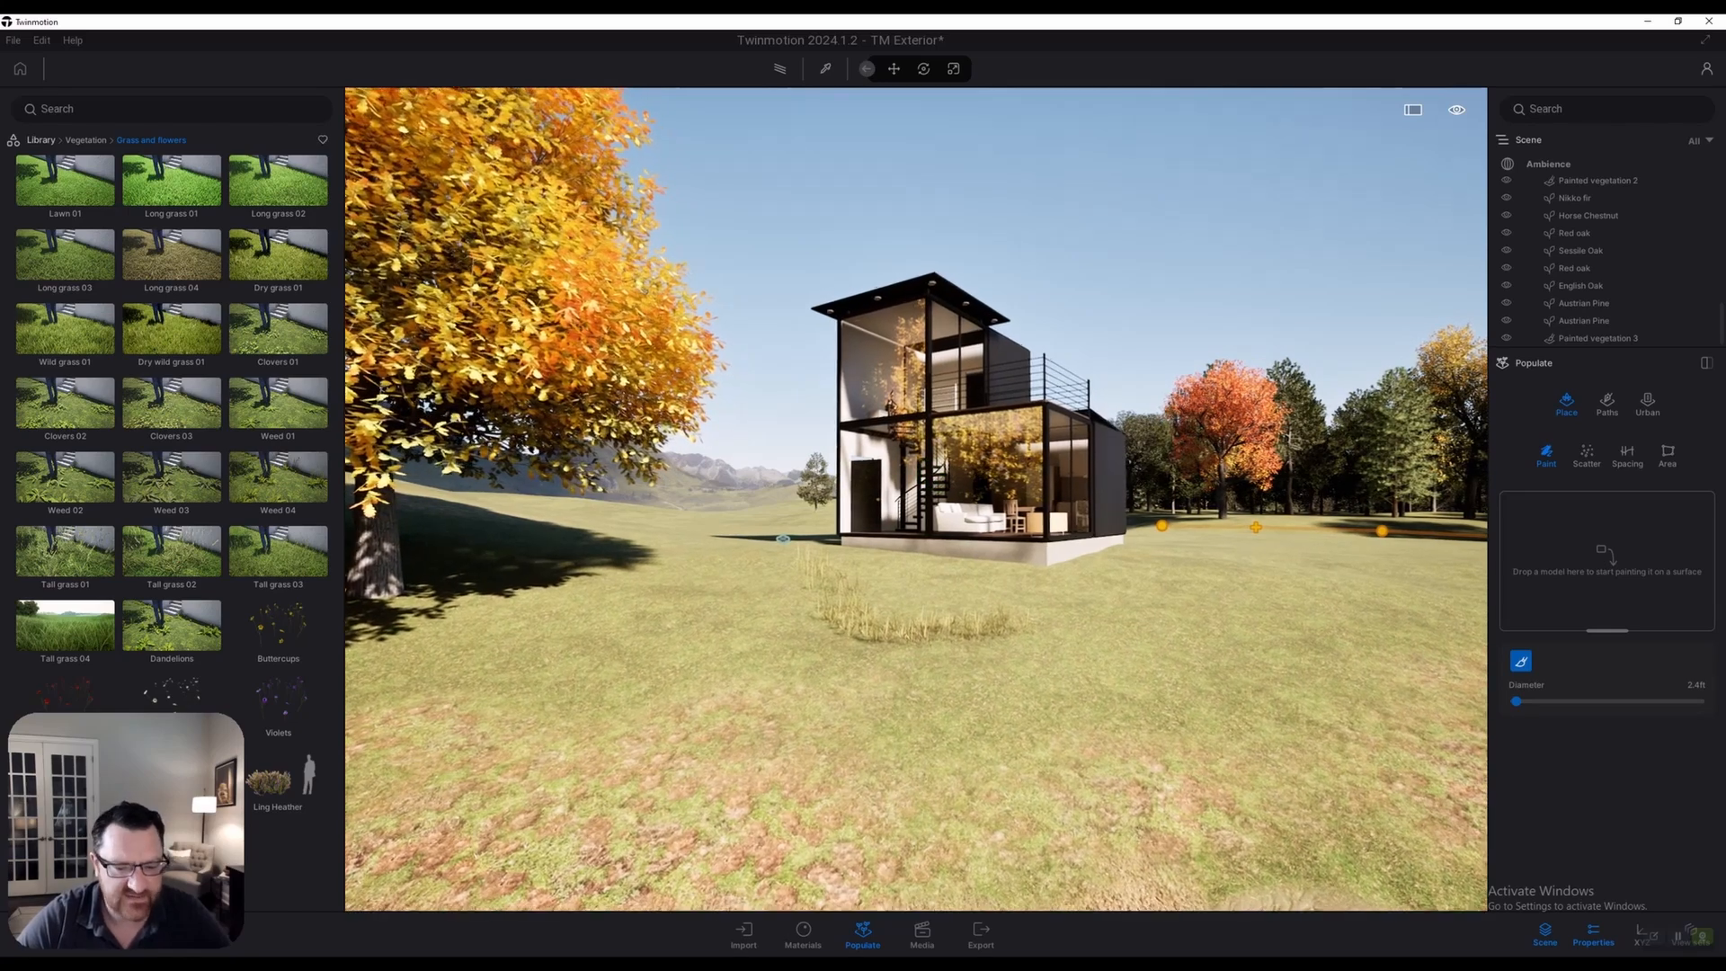
{"action": "scroll", "coordinate": [932, 471], "scroll_direction": "up", "scroll_amount": 5}
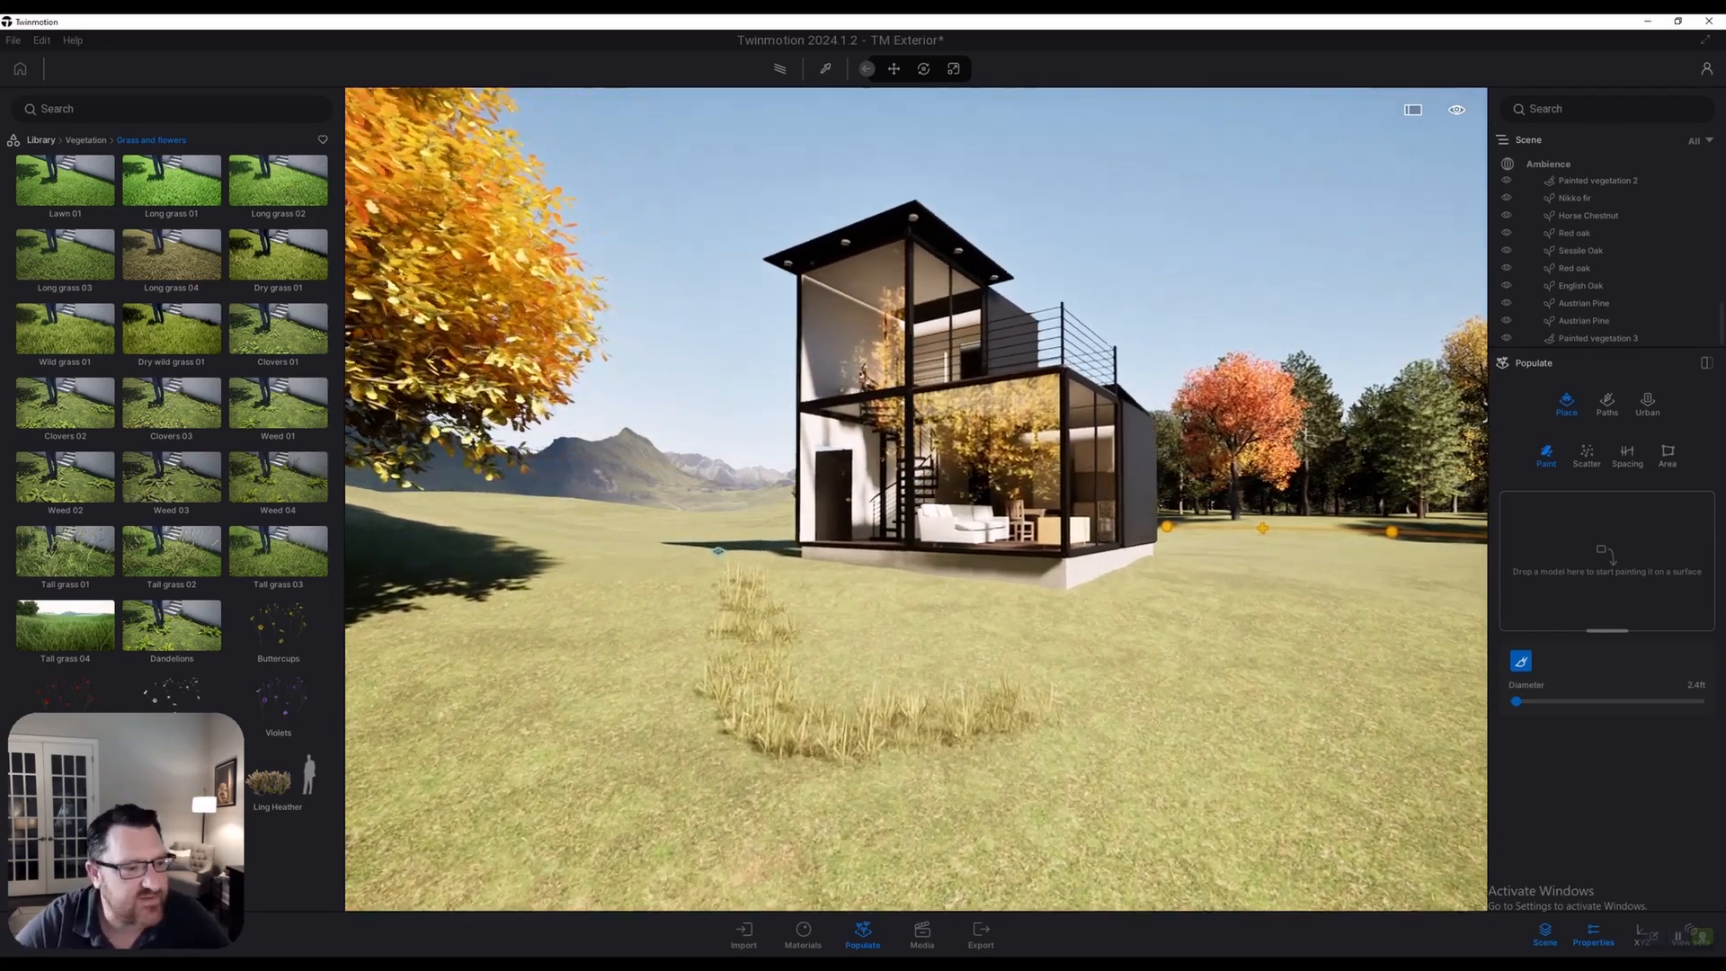
{"action": "key", "text": "w"}
{"action": "key", "text": "q"}
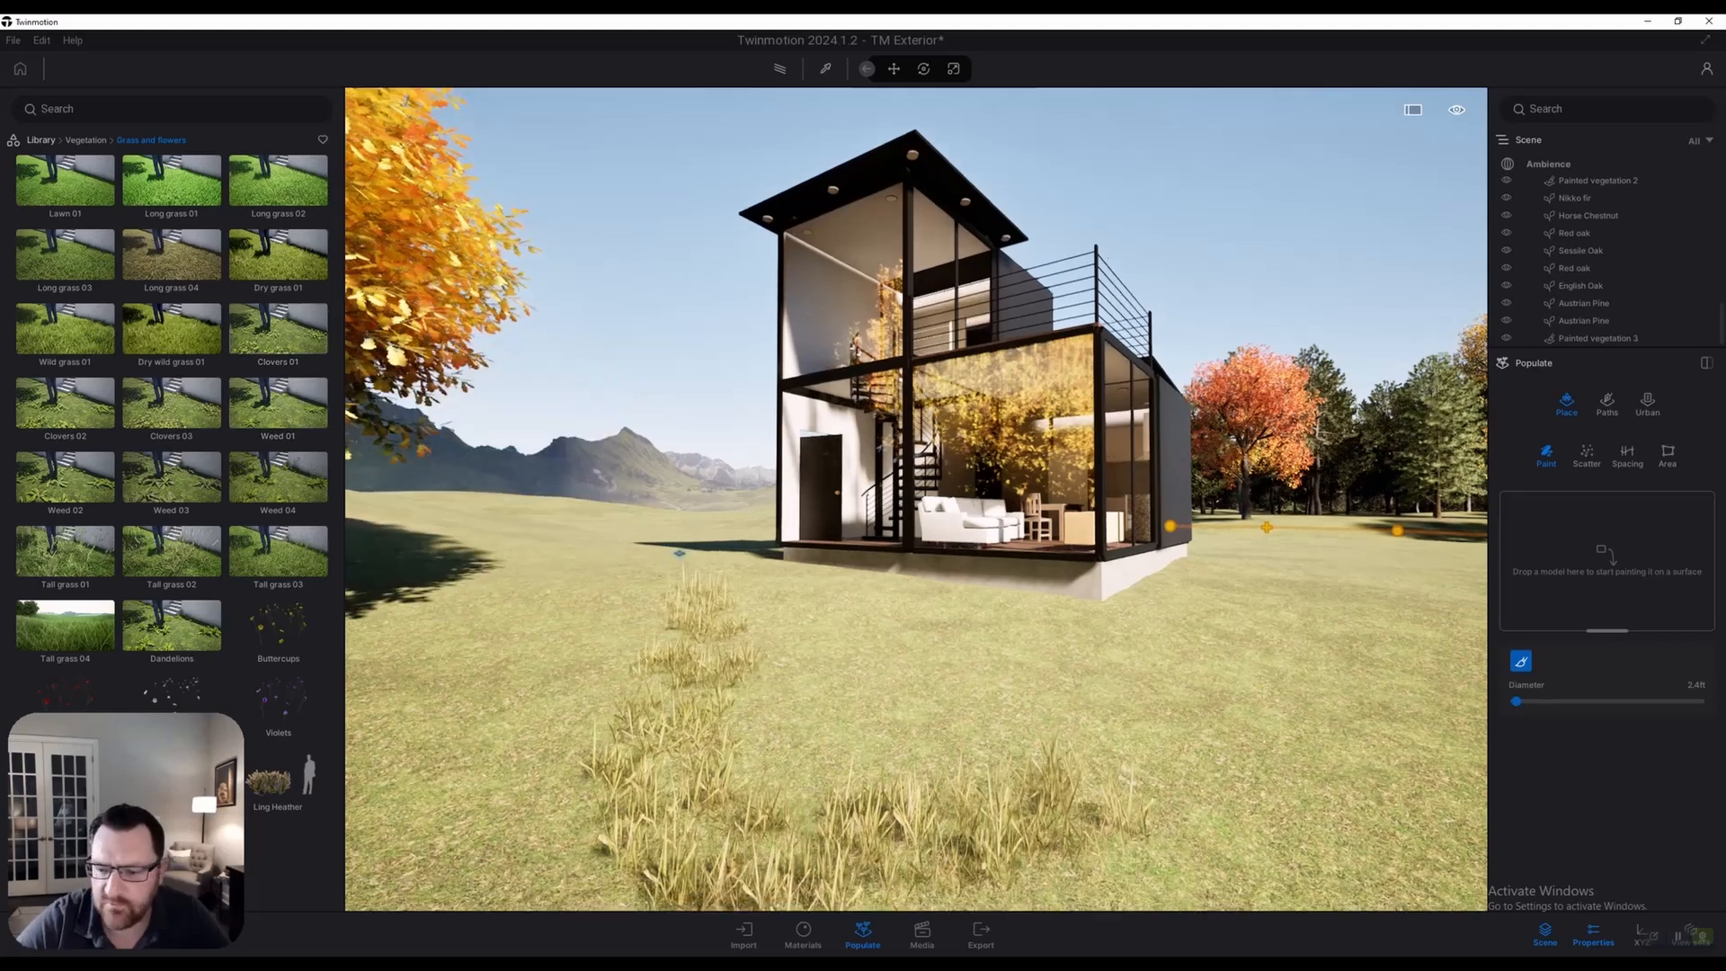
Add Dry wild grass 01 and Long grass 04 to the grasses to paint
{"action": "mouse_move", "coordinate": [171, 329]}
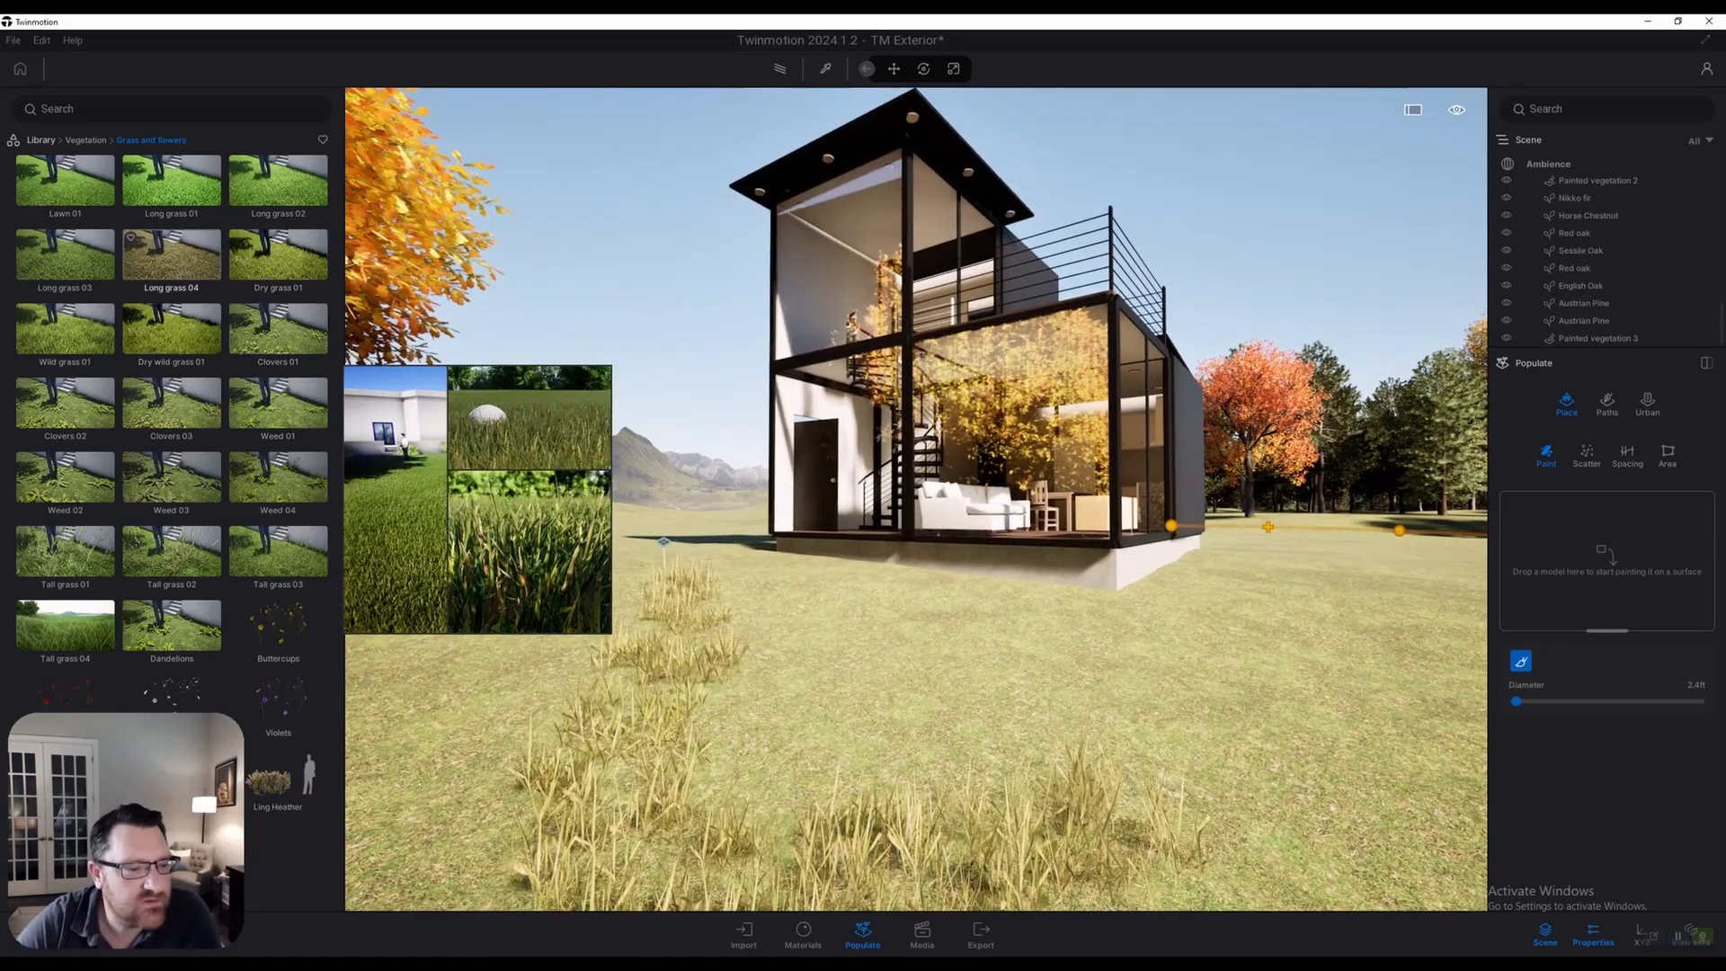
{"action": "left_click_drag", "start_coordinate": [171, 329], "coordinate": [1607, 558]}
{"action": "mouse_move", "coordinate": [170, 402]}
{"action": "left_click_drag", "start_coordinate": [171, 256], "coordinate": [1650, 550]}
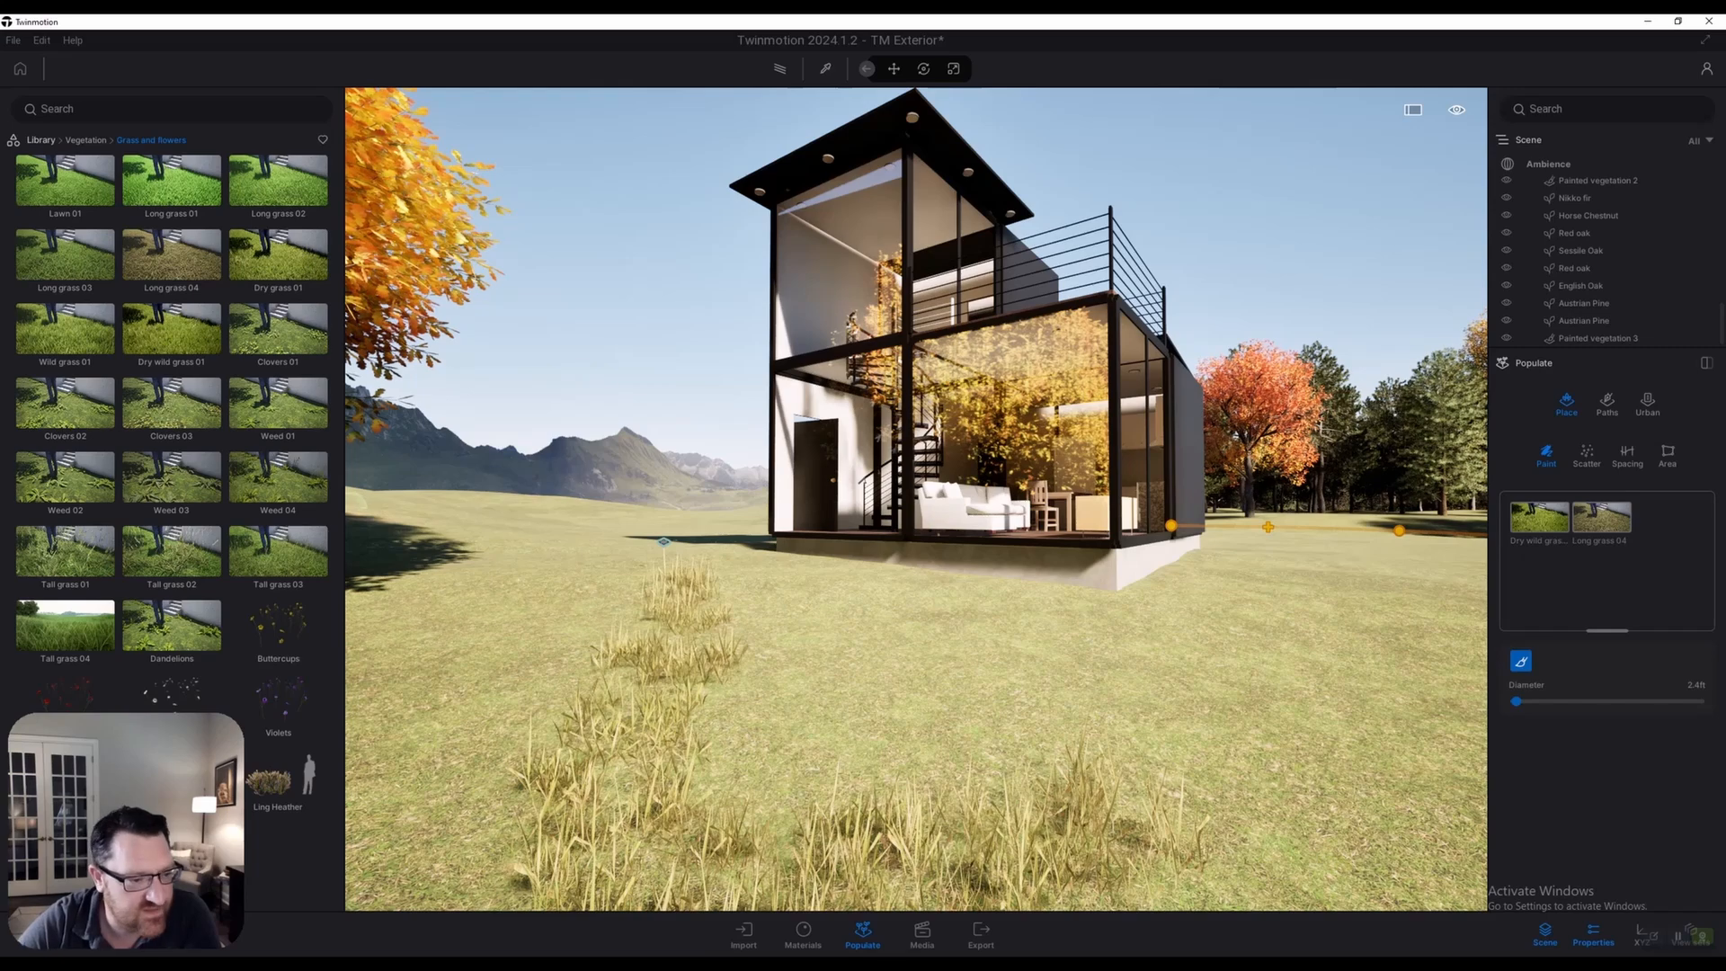
{"action": "mouse_move", "coordinate": [65, 551]}
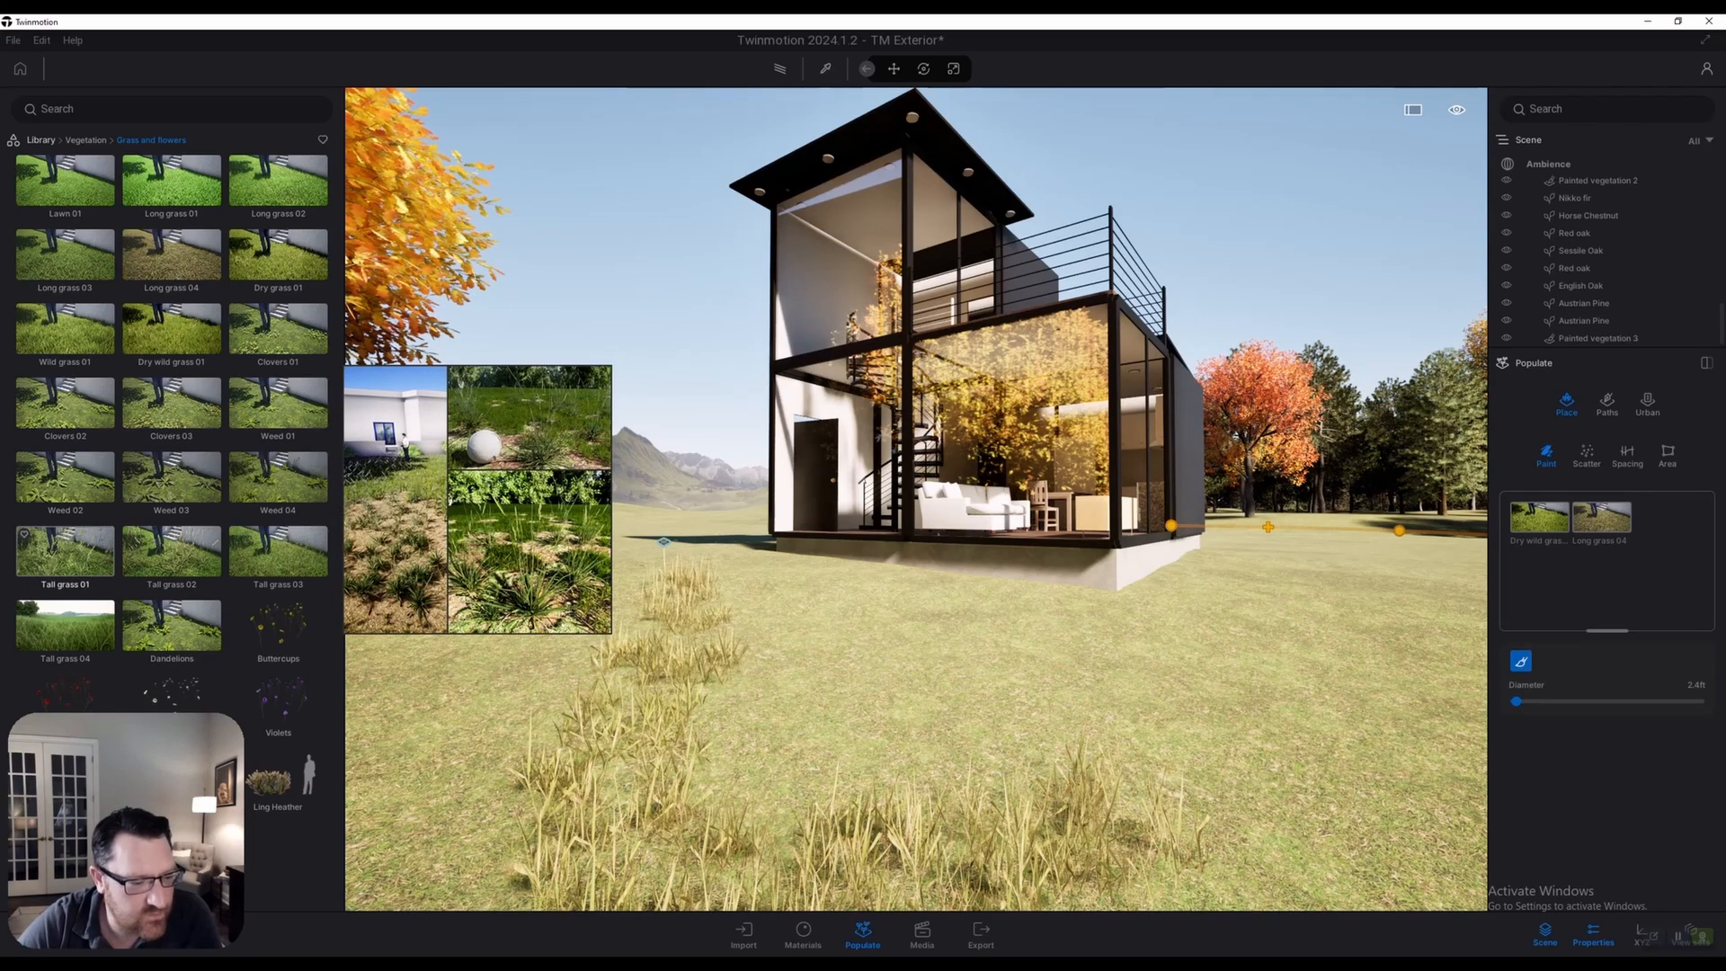
Add Tall grass 01 to the paint set and shrink the brush to 1.2 ft
{"action": "left_click_drag", "start_coordinate": [65, 550], "coordinate": [1663, 521]}
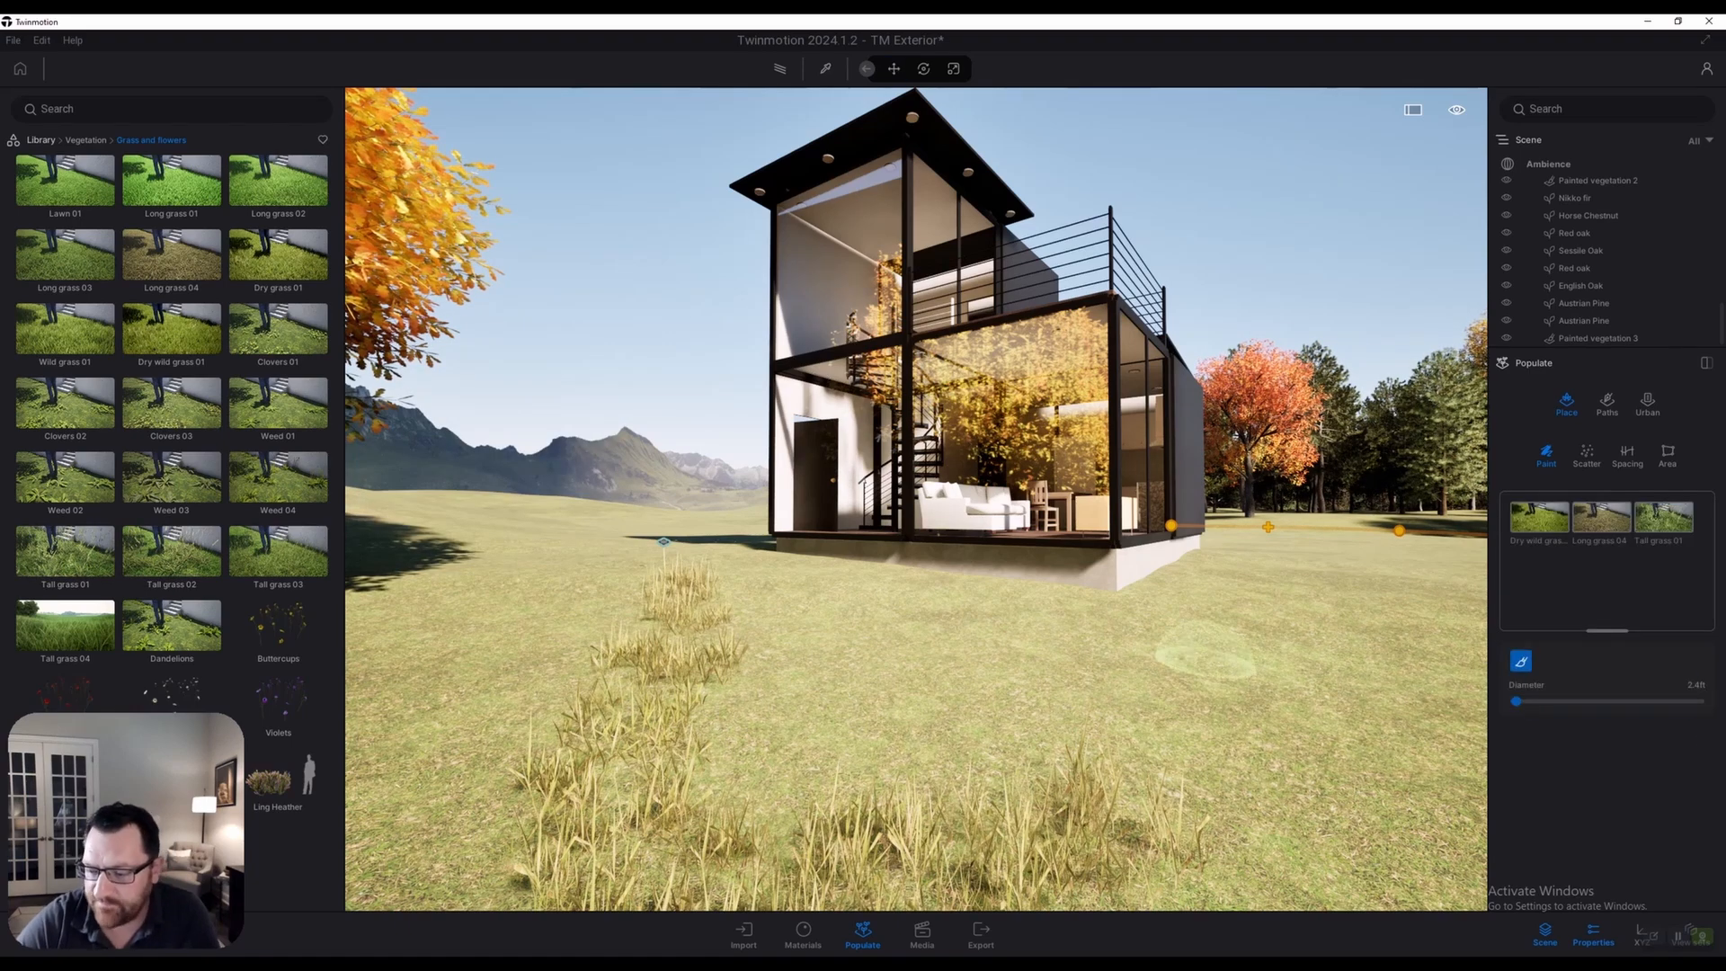
{"action": "right_click_drag", "start_coordinate": [861, 649], "coordinate": [872, 656]}
{"action": "key", "text": "s"}
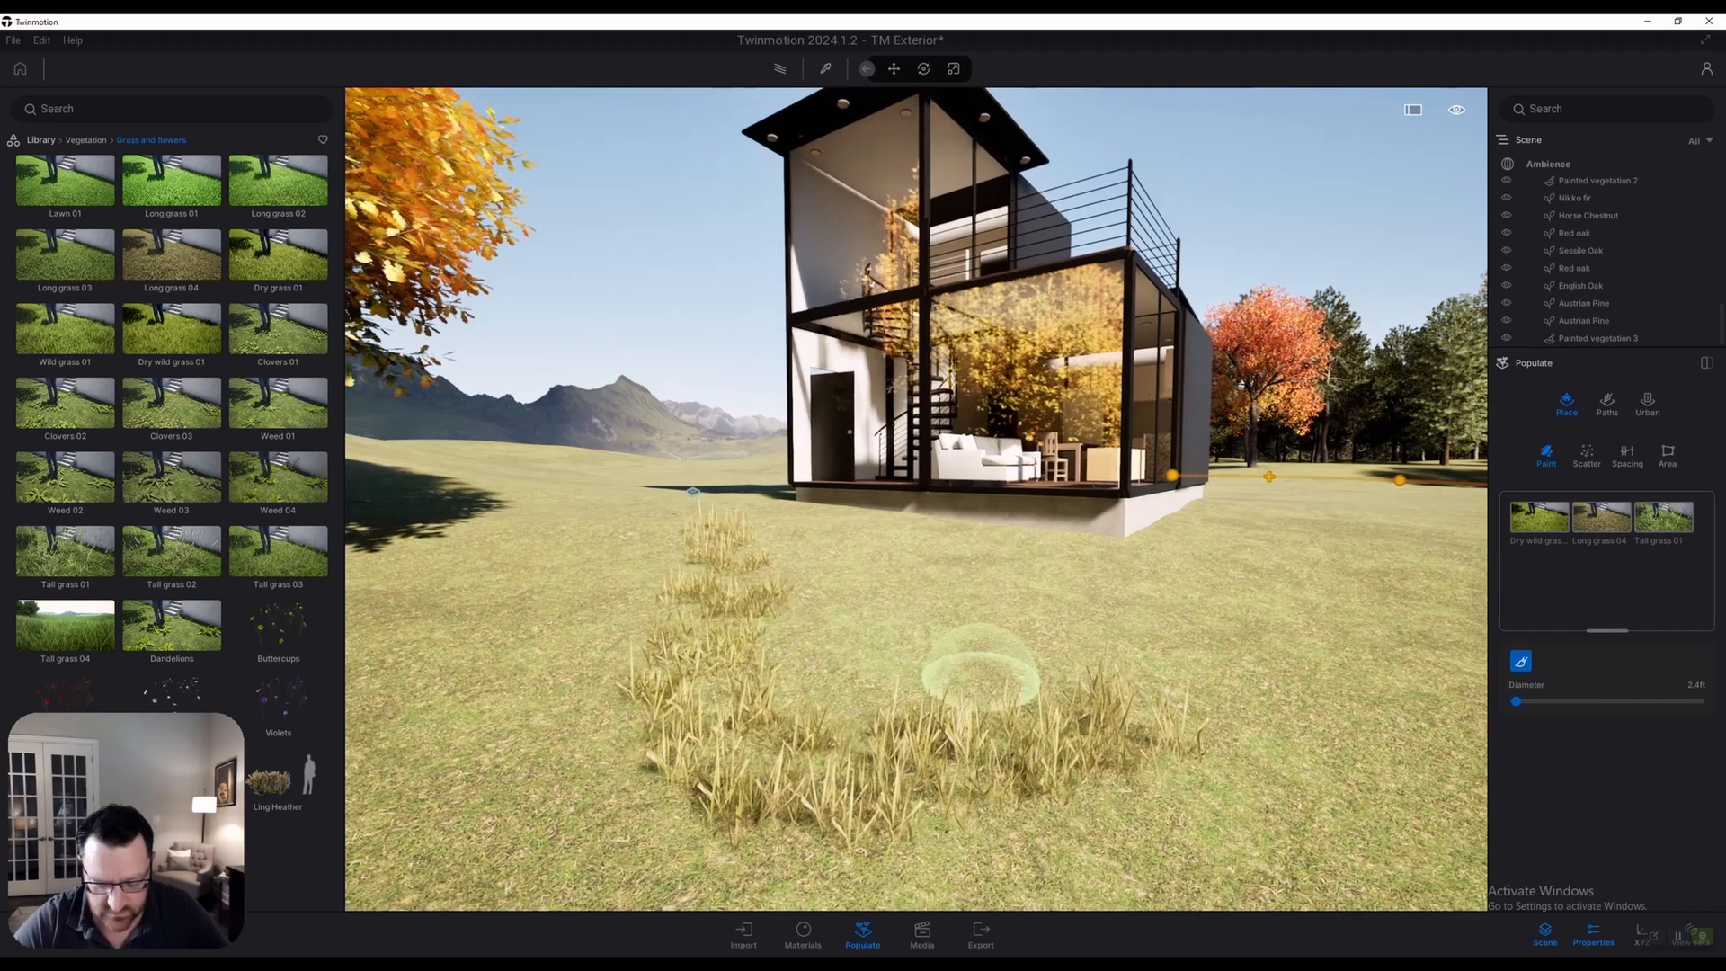
{"action": "left_click_drag", "start_coordinate": [1517, 702], "coordinate": [1518, 701]}
Fly around the house to view the grass clumps and enlarge the brush to 13.2 ft
{"action": "mouse_move", "coordinate": [978, 604]}
{"action": "right_mouse_down"}
{"action": "mouse_move", "coordinate": [946, 675]}
{"action": "mouse_move", "coordinate": [975, 701]}
{"action": "mouse_move", "coordinate": [890, 737]}
{"action": "right_mouse_up"}
{"action": "key", "text": "e"}
{"action": "key", "text": "d"}
{"action": "key", "text": "w"}
{"action": "key", "text": "s"}
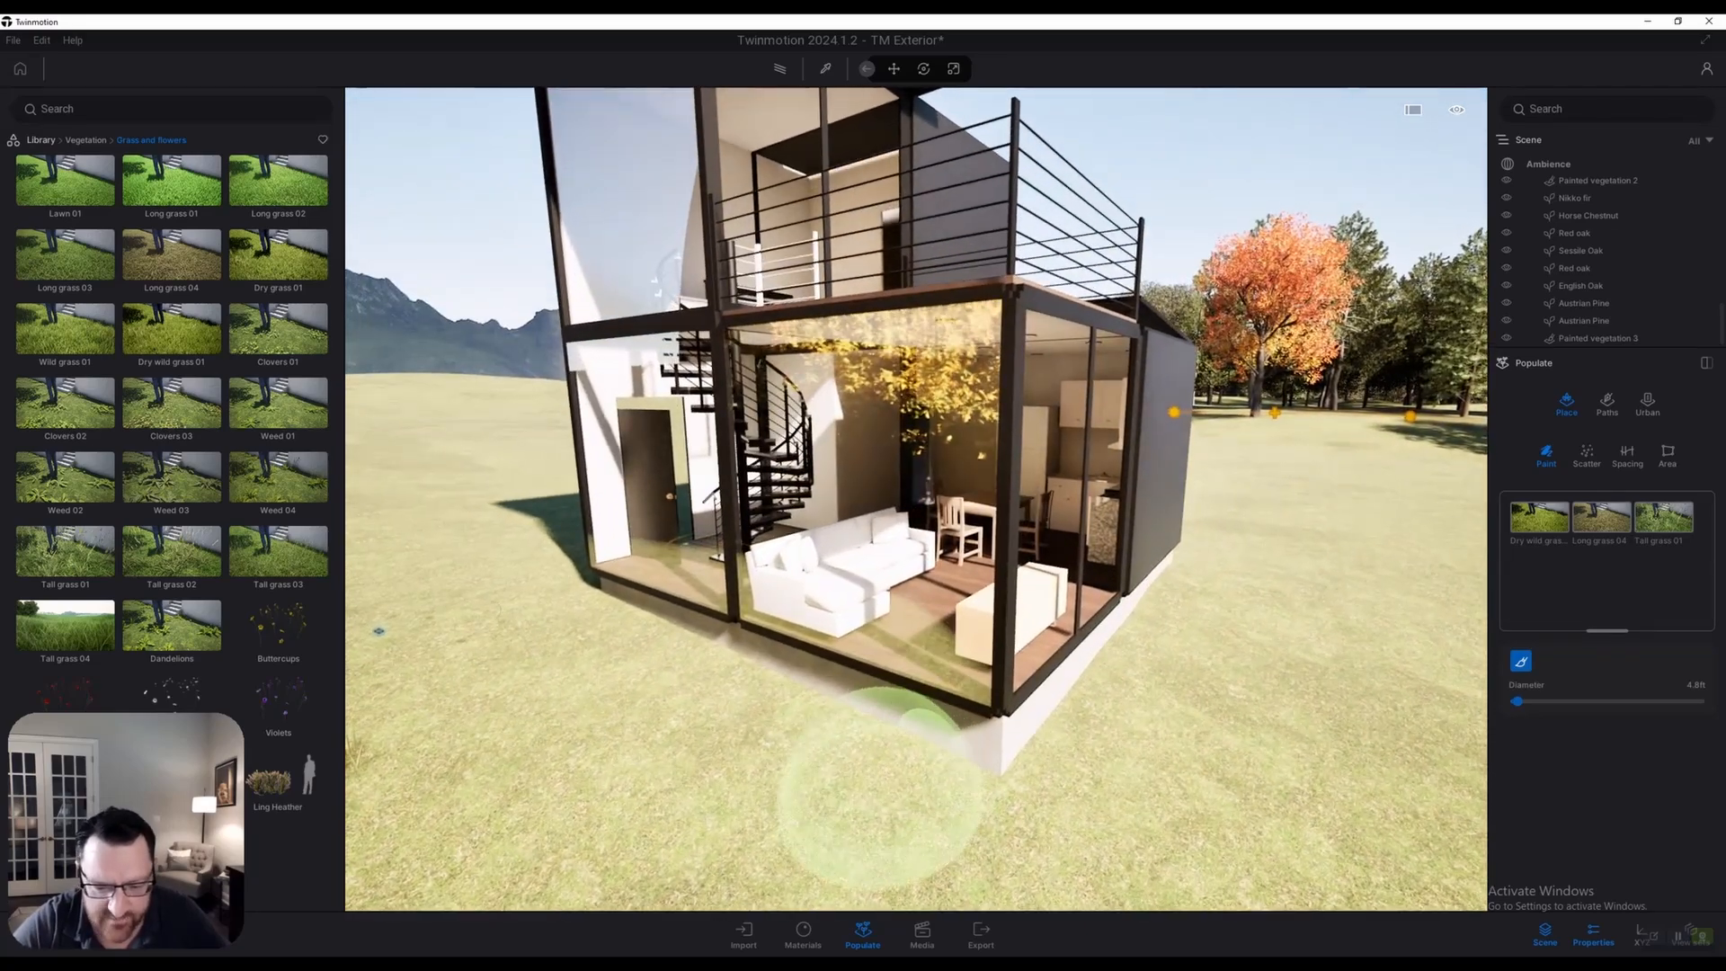
{"action": "key", "text": "a"}
{"action": "key", "text": "s"}
{"action": "key", "text": "a"}
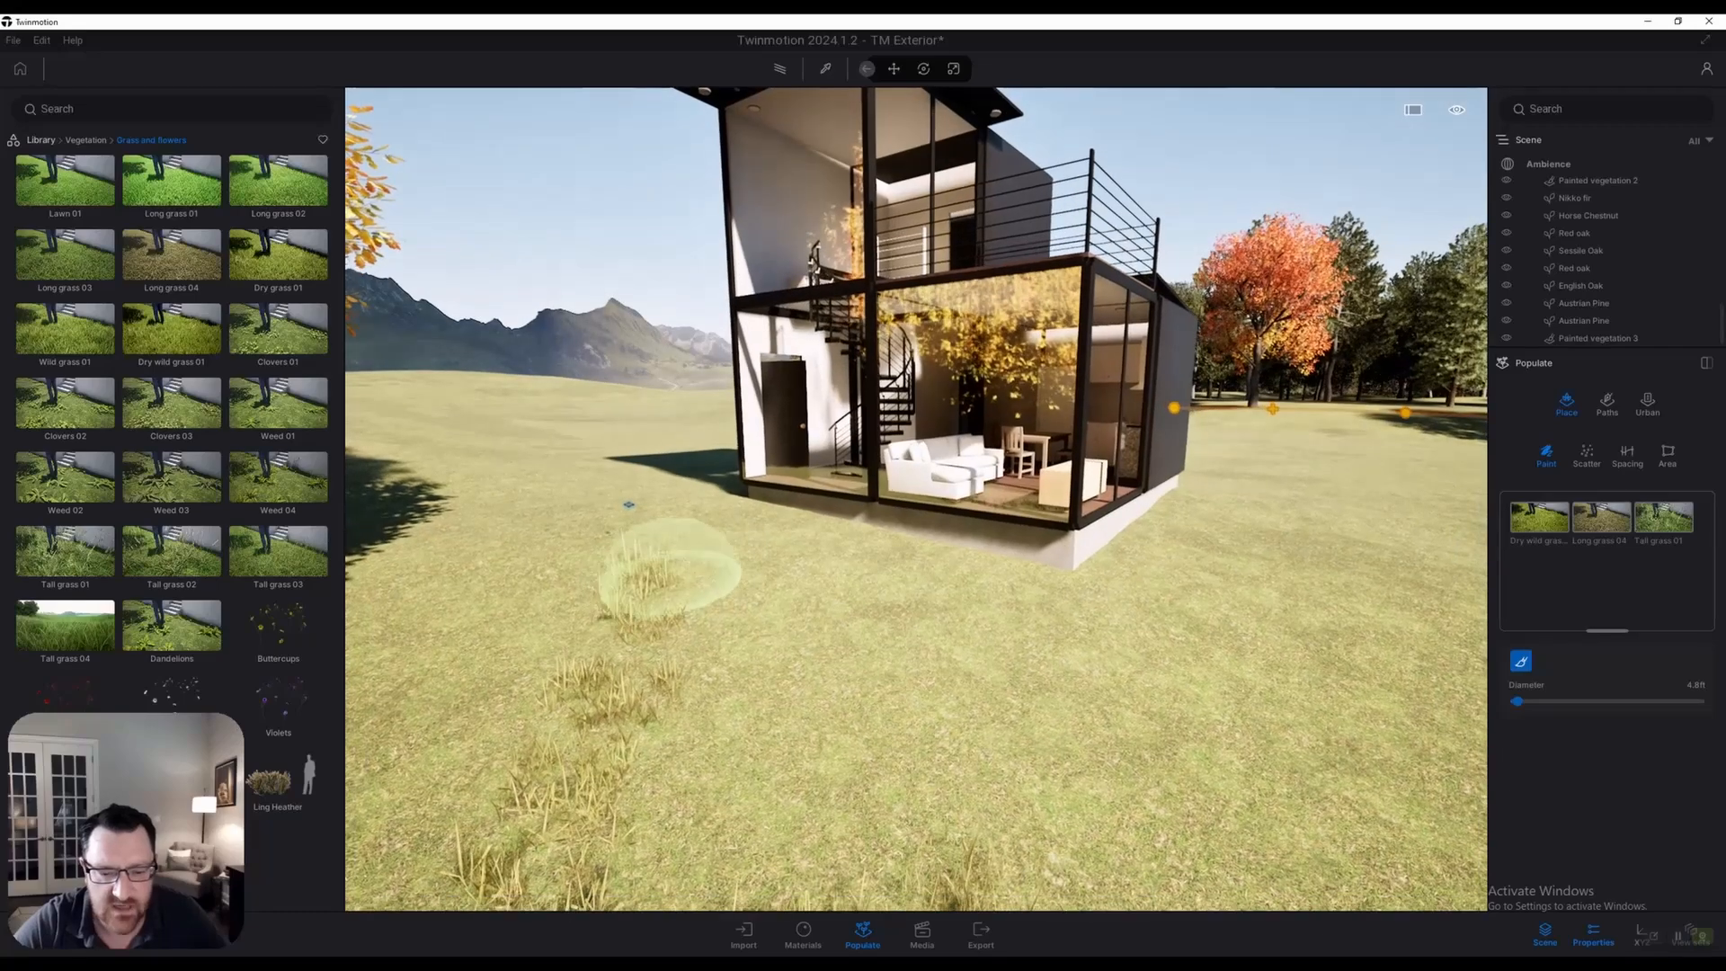
{"action": "key", "text": "s"}
{"action": "key", "text": "a"}
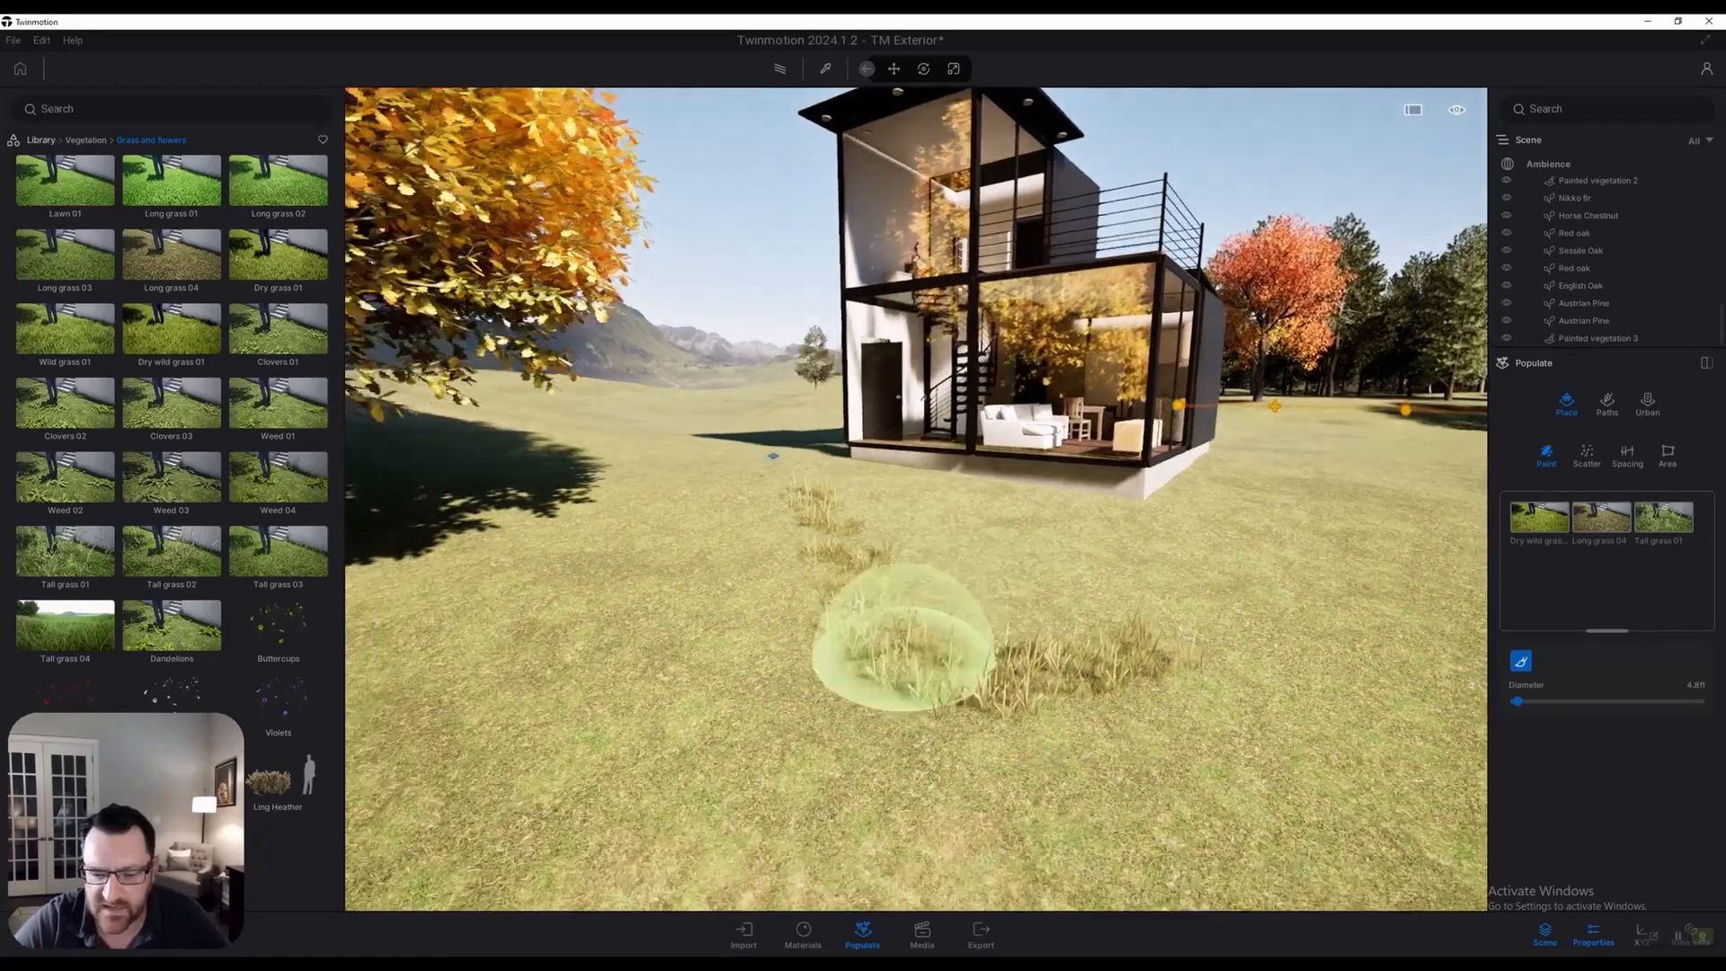
{"action": "key", "text": "s"}
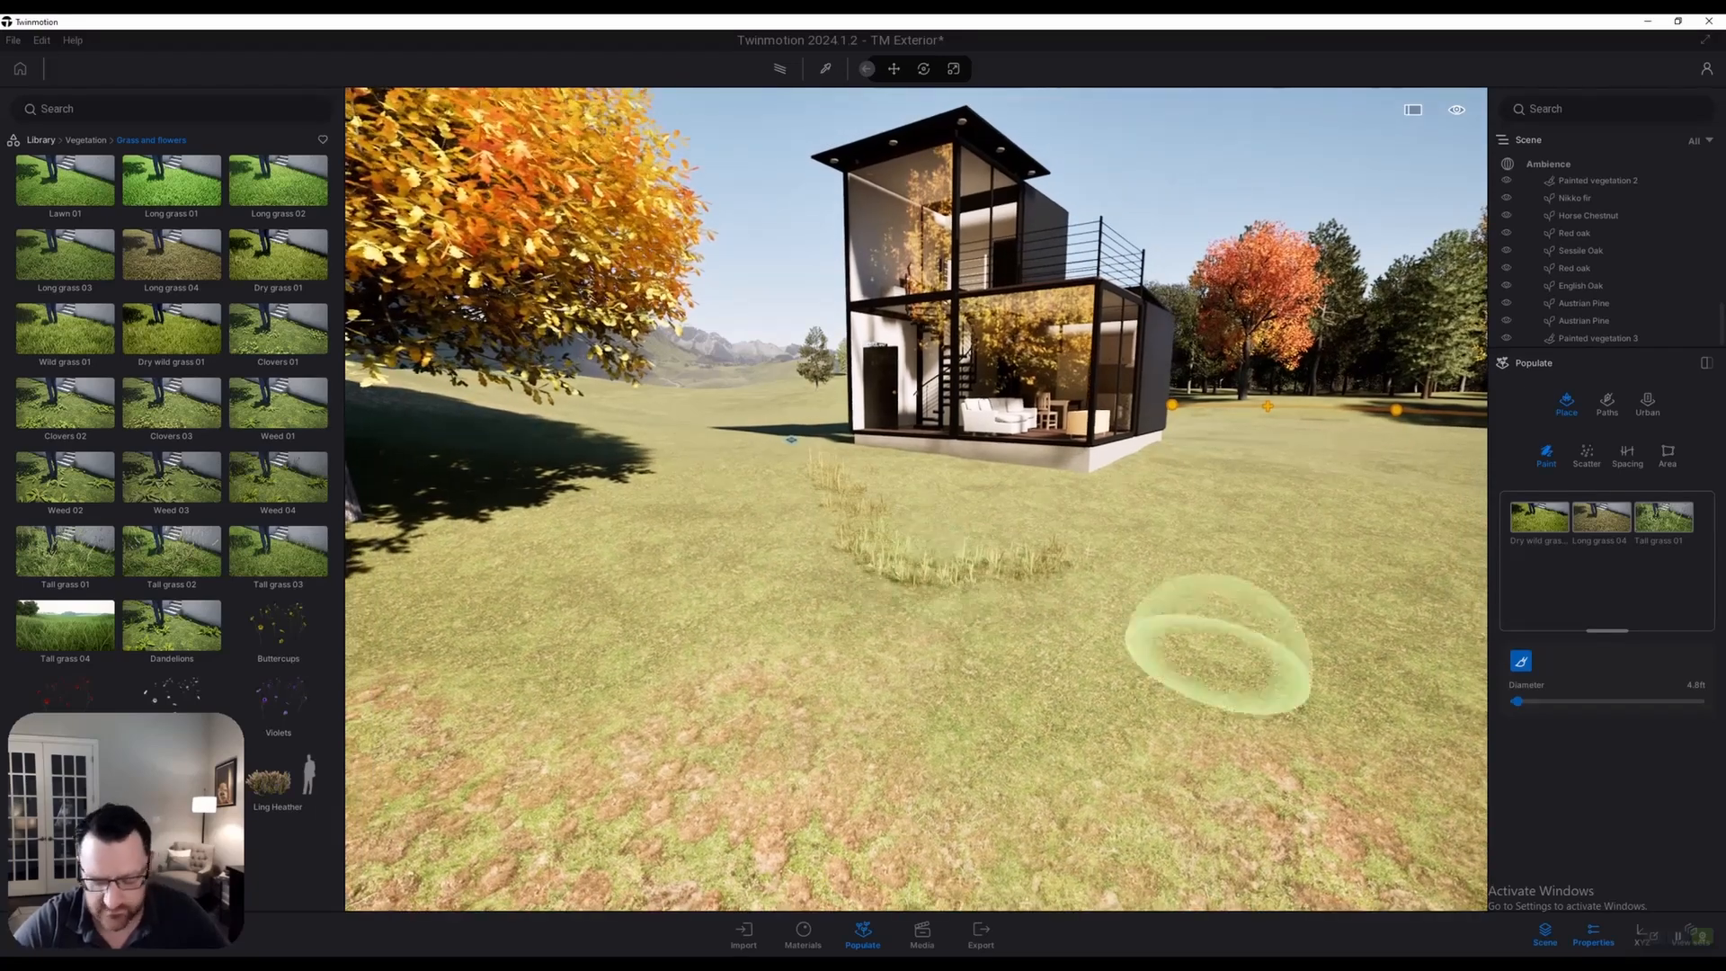
{"action": "left_click_drag", "start_coordinate": [1517, 701], "coordinate": [1522, 701]}
{"action": "right_click_drag", "start_coordinate": [1115, 576], "coordinate": [864, 520]}
Switch the viewport to the saved Image2 camera view
{"action": "key", "text": "s"}
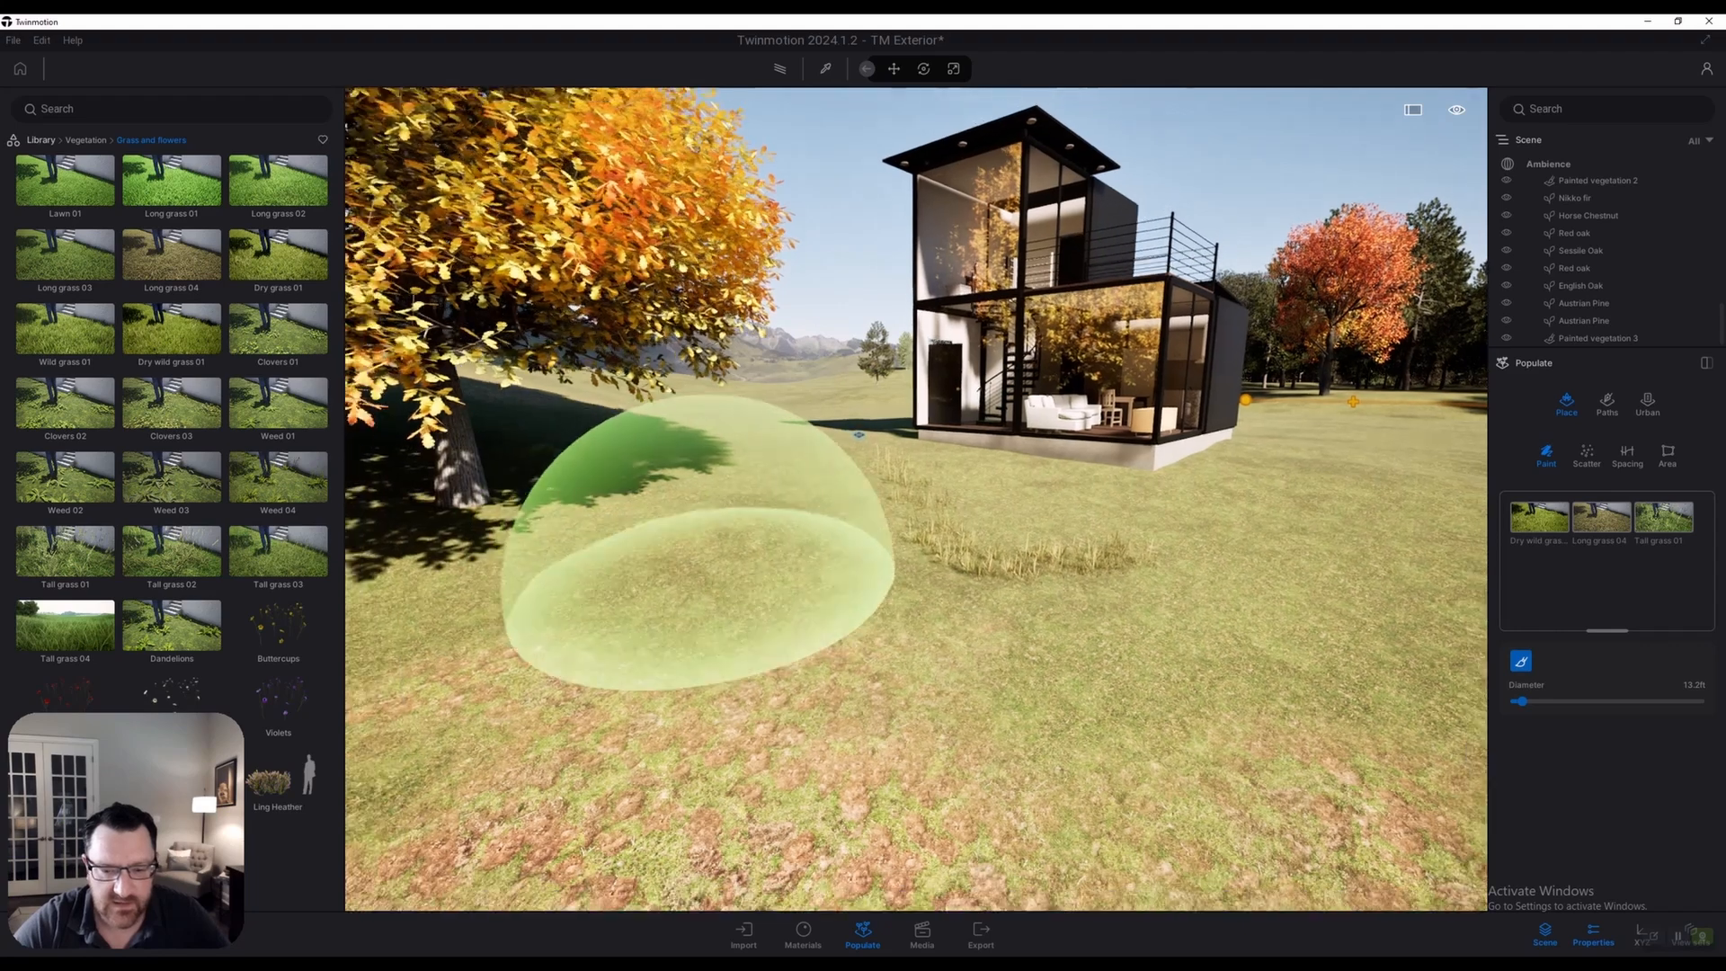
{"action": "left_click", "coordinate": [923, 935]}
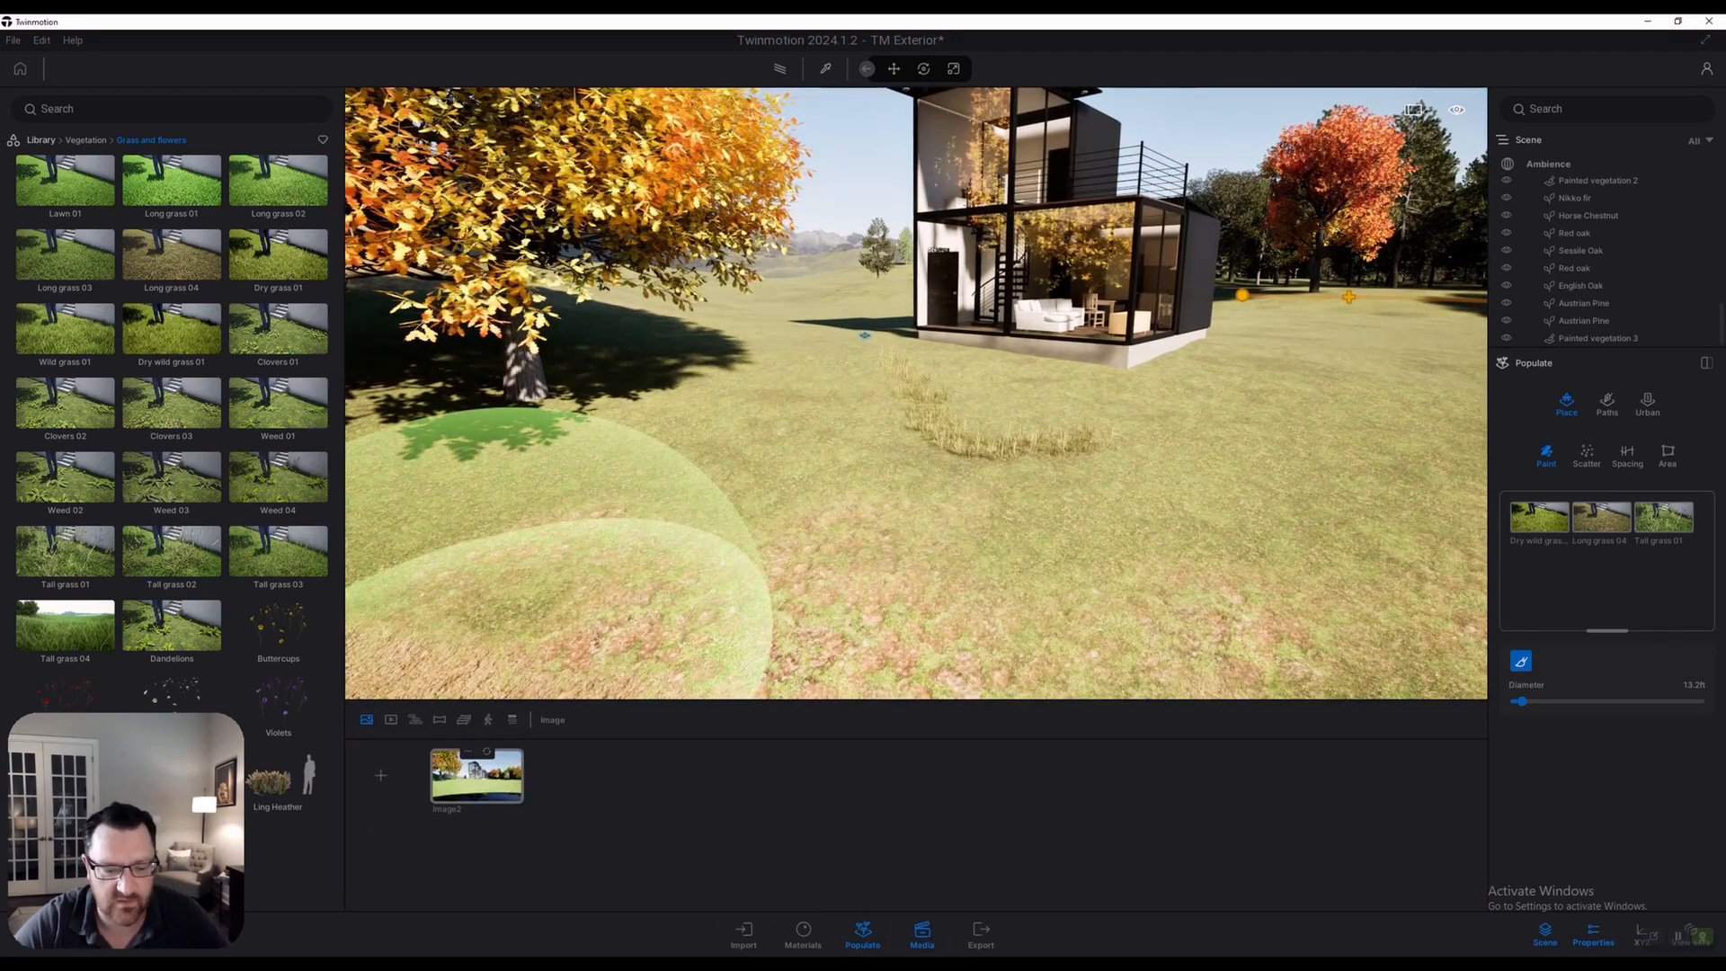
{"action": "left_click", "coordinate": [477, 775]}
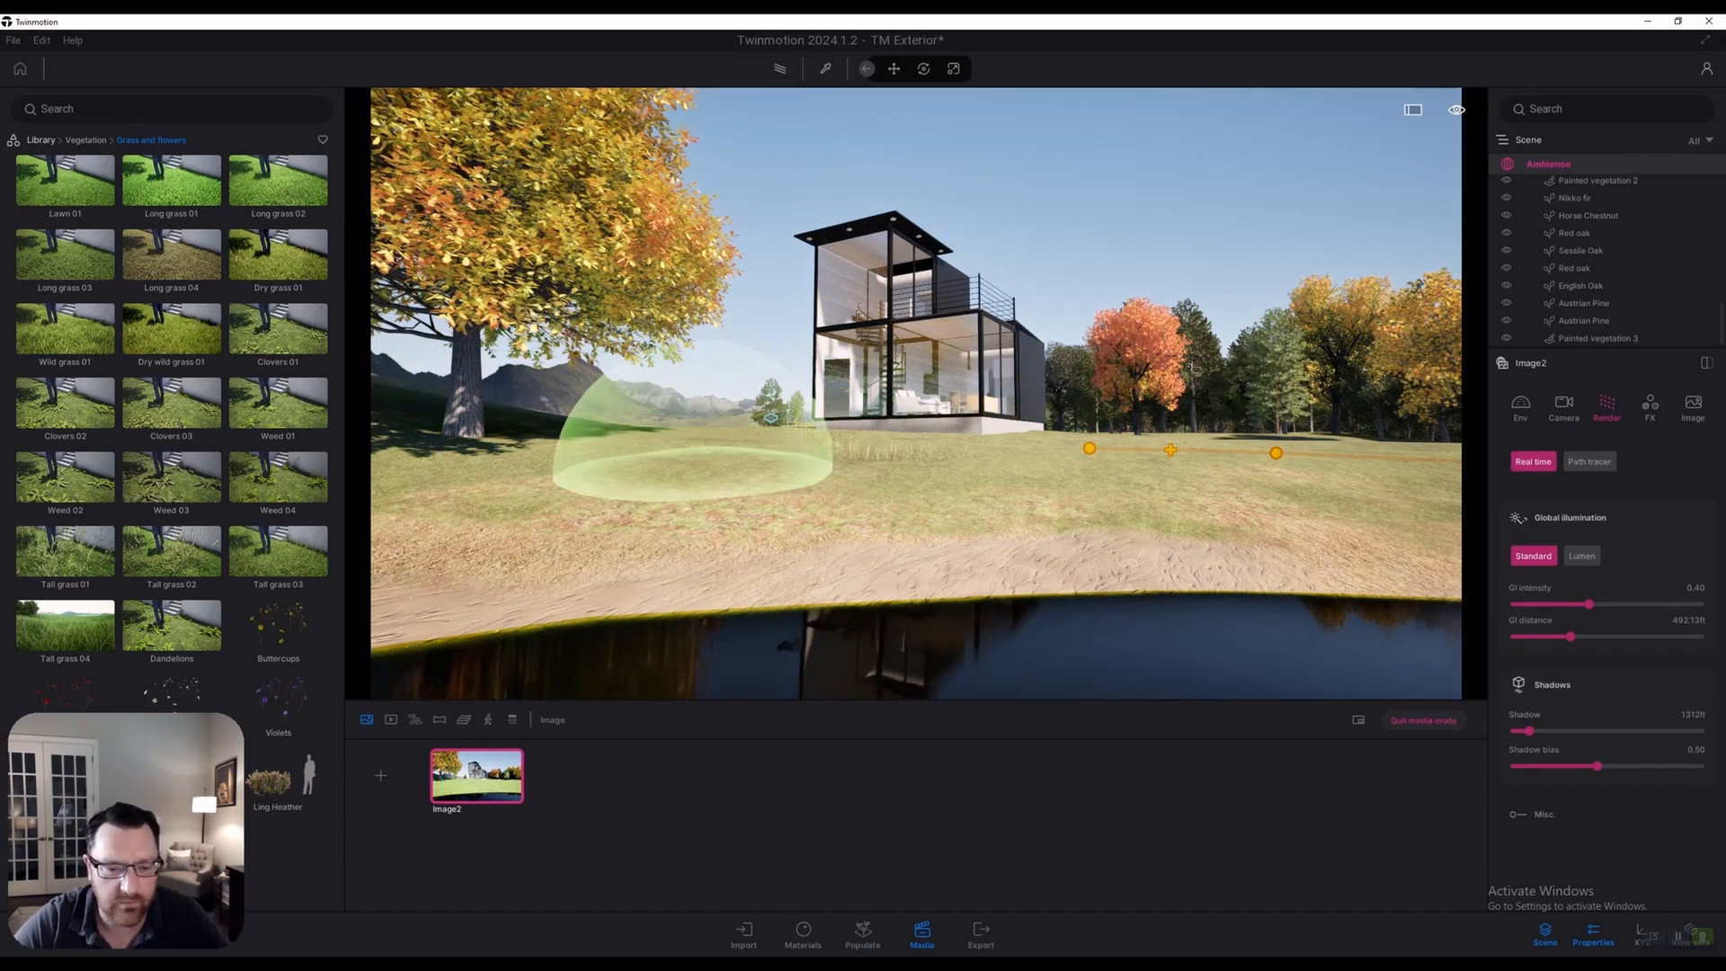
Brush mixed grass under the tree, then raise the camera and paint the meadow below the house
{"action": "left_click_drag", "start_coordinate": [450, 454], "coordinate": [670, 460]}
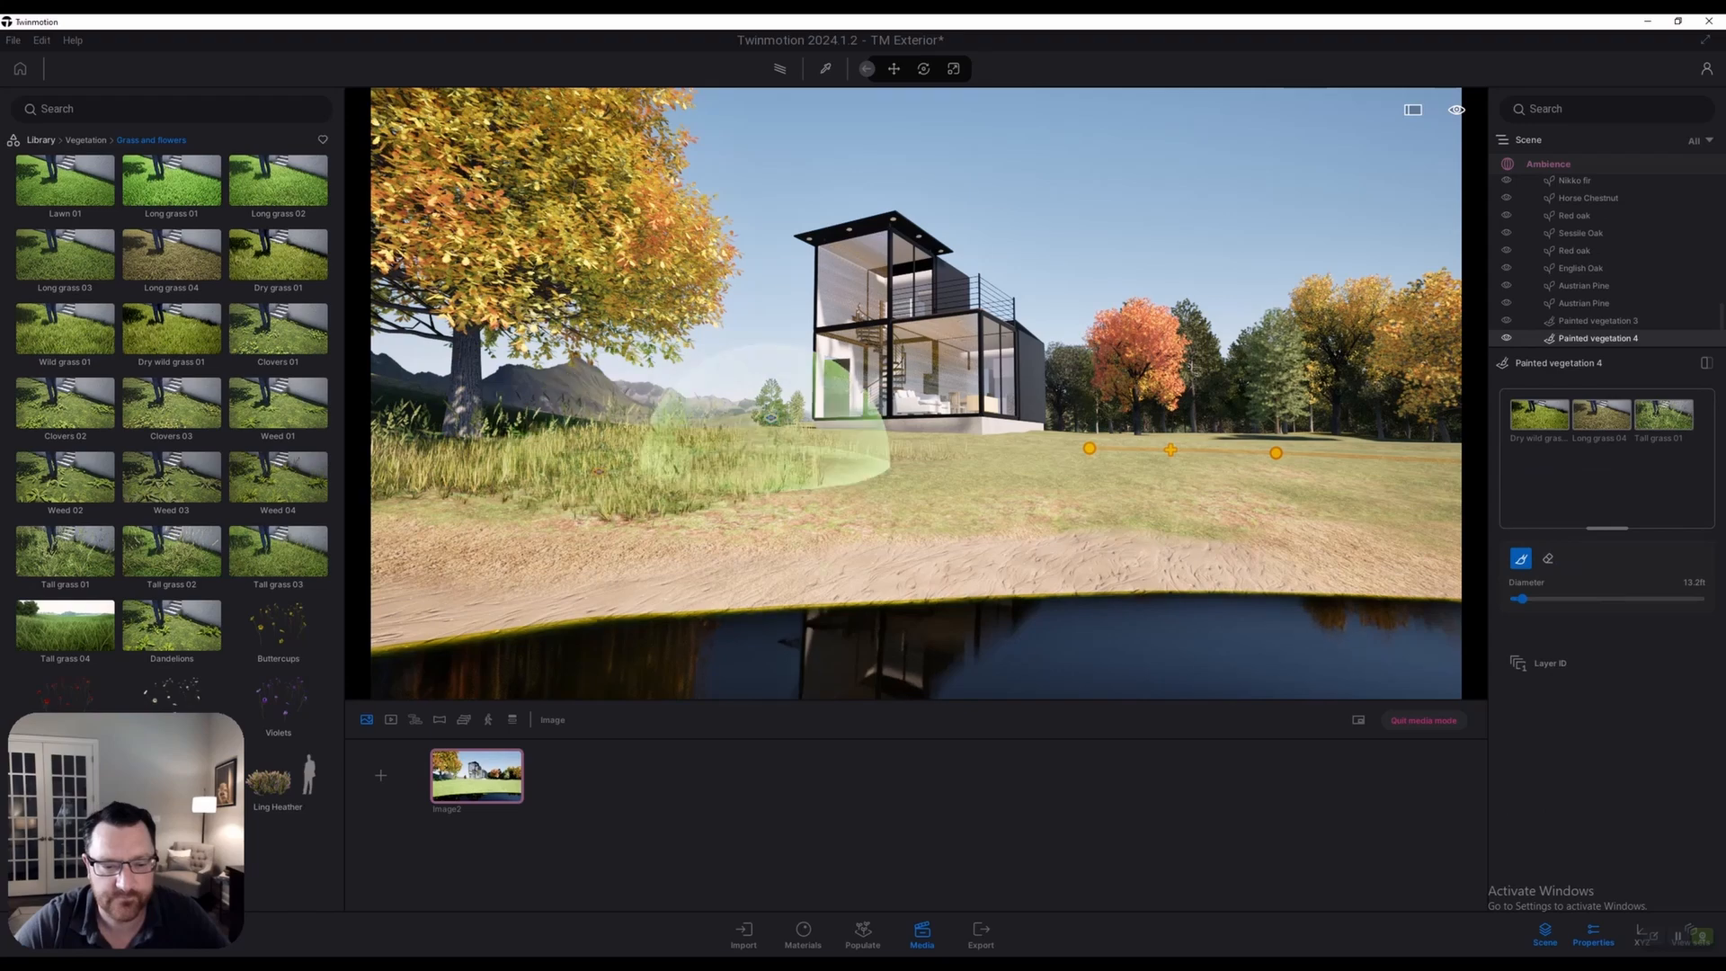
{"action": "key", "text": "e"}
{"action": "mouse_move", "coordinate": [995, 482]}
{"action": "right_mouse_down"}
{"action": "mouse_move", "coordinate": [994, 508]}
{"action": "mouse_move", "coordinate": [904, 440]}
{"action": "right_mouse_up"}
{"action": "key", "text": "e"}
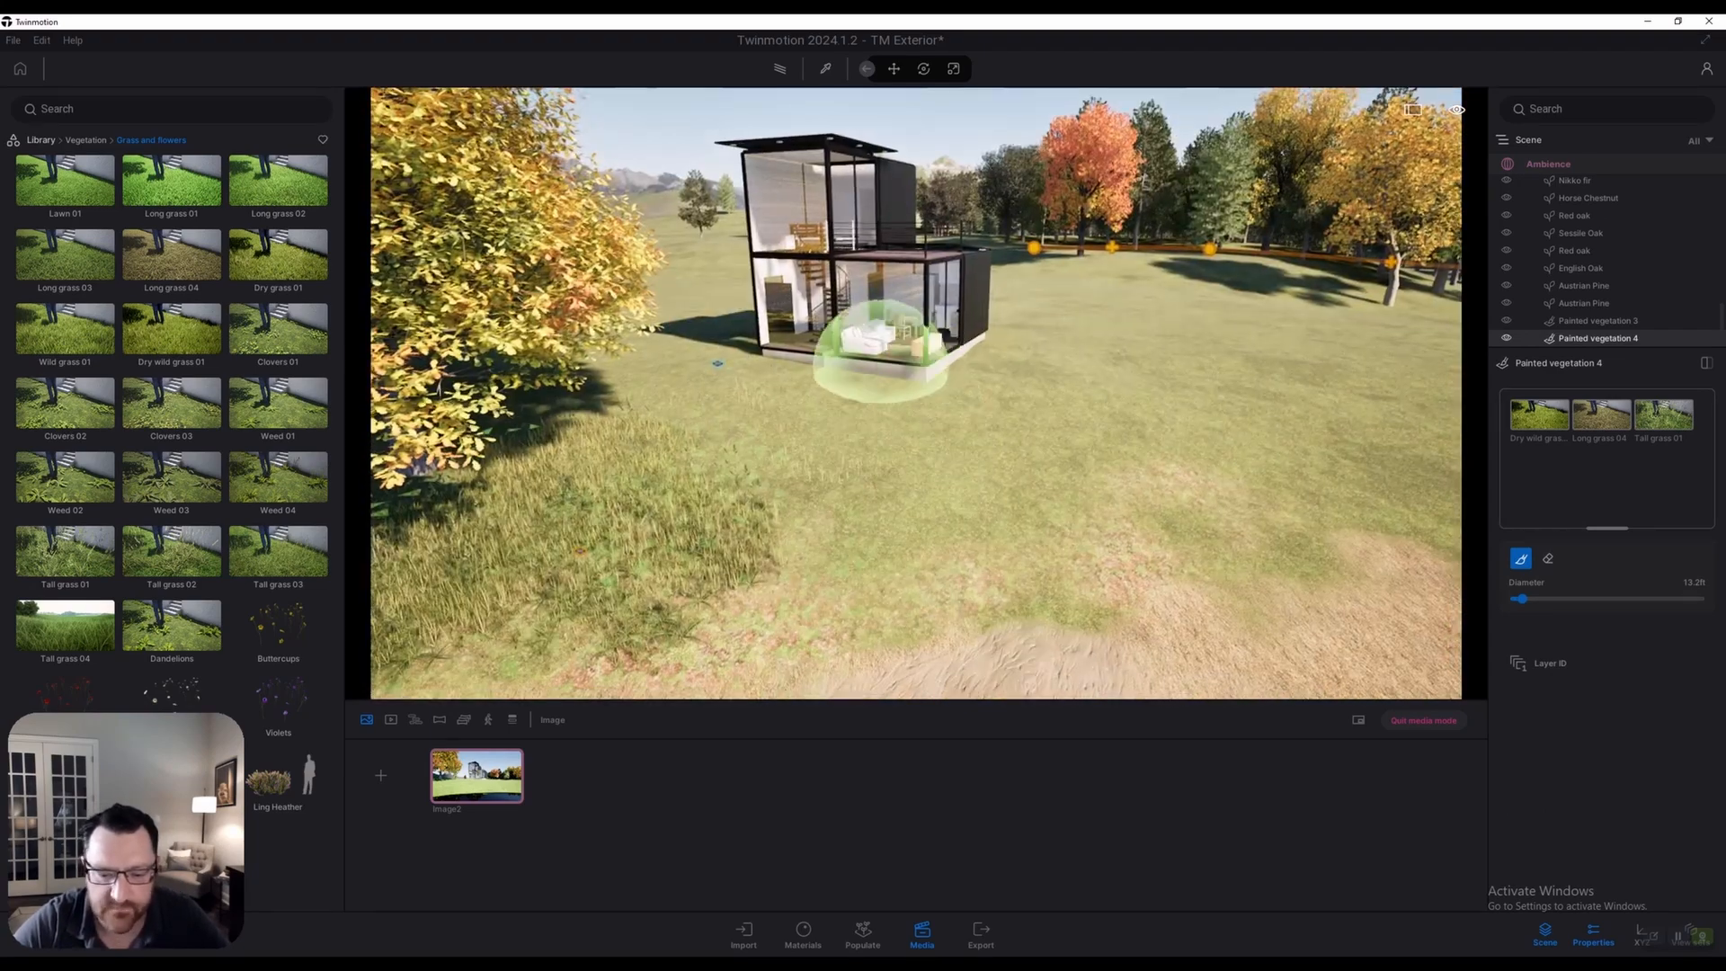
{"action": "mouse_move", "coordinate": [821, 528]}
{"action": "left_mouse_down"}
{"action": "mouse_move", "coordinate": [1083, 508]}
{"action": "mouse_move", "coordinate": [1287, 458]}
{"action": "mouse_move", "coordinate": [1303, 432]}
{"action": "mouse_move", "coordinate": [1120, 395]}
{"action": "left_mouse_up"}
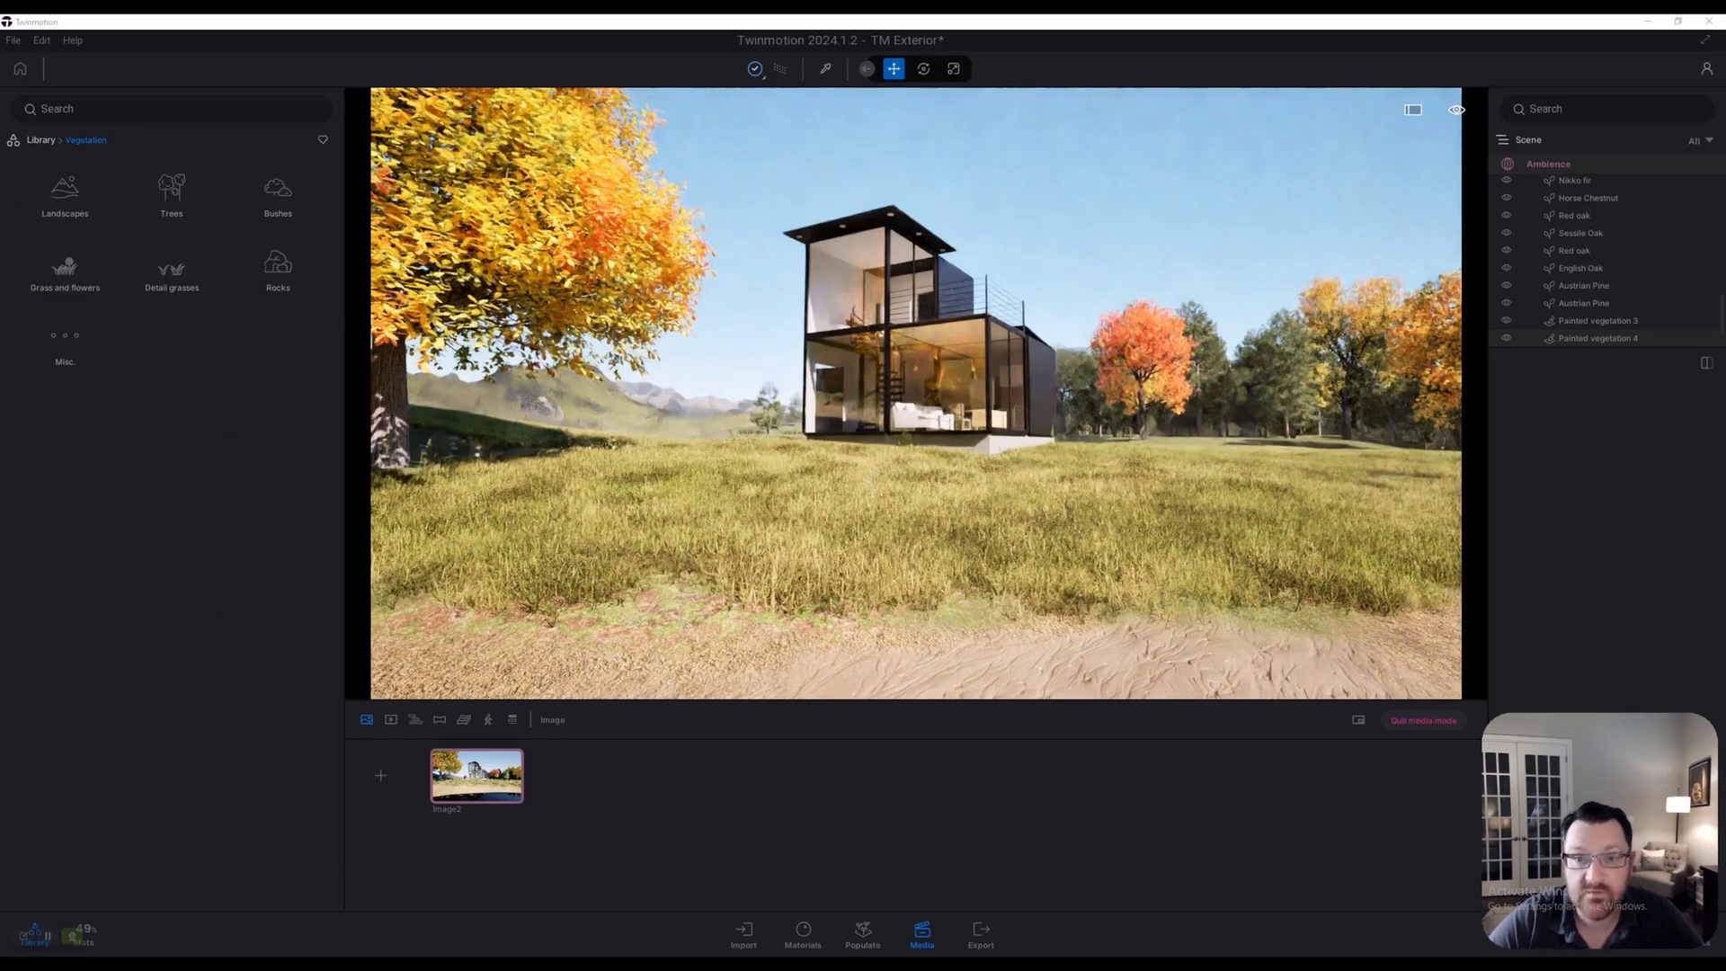
Fly around the house to inspect the painted grass and flower patches
{"action": "key", "text": "s"}
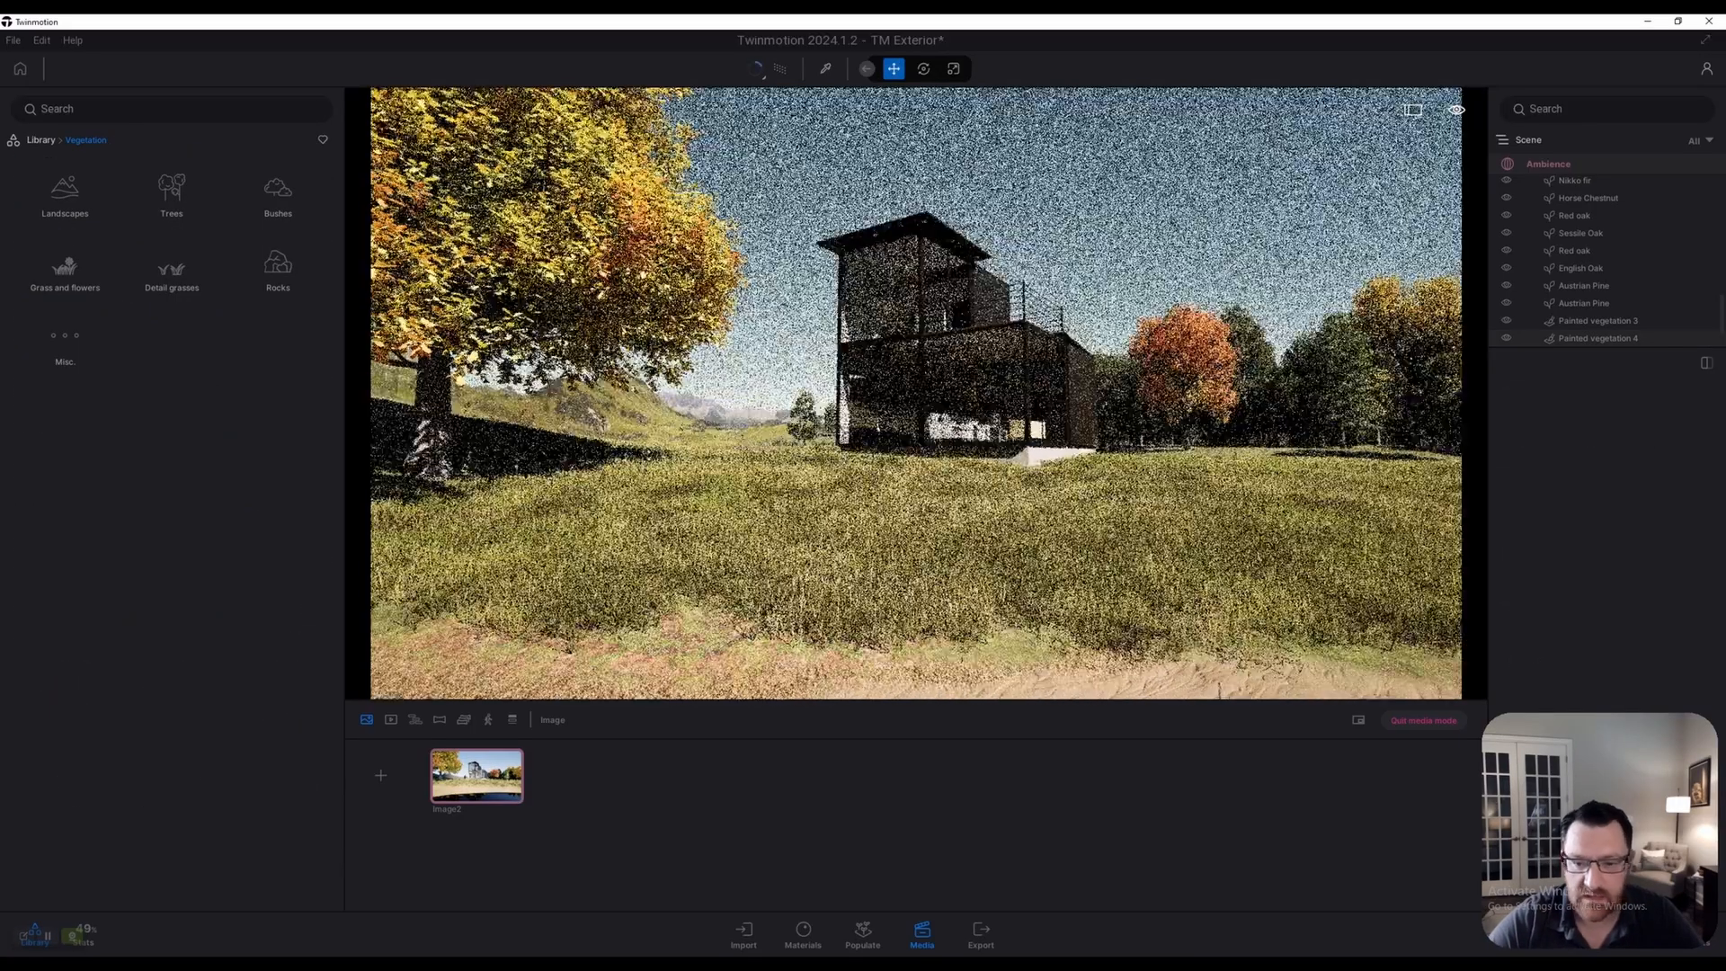
{"action": "key", "text": "w"}
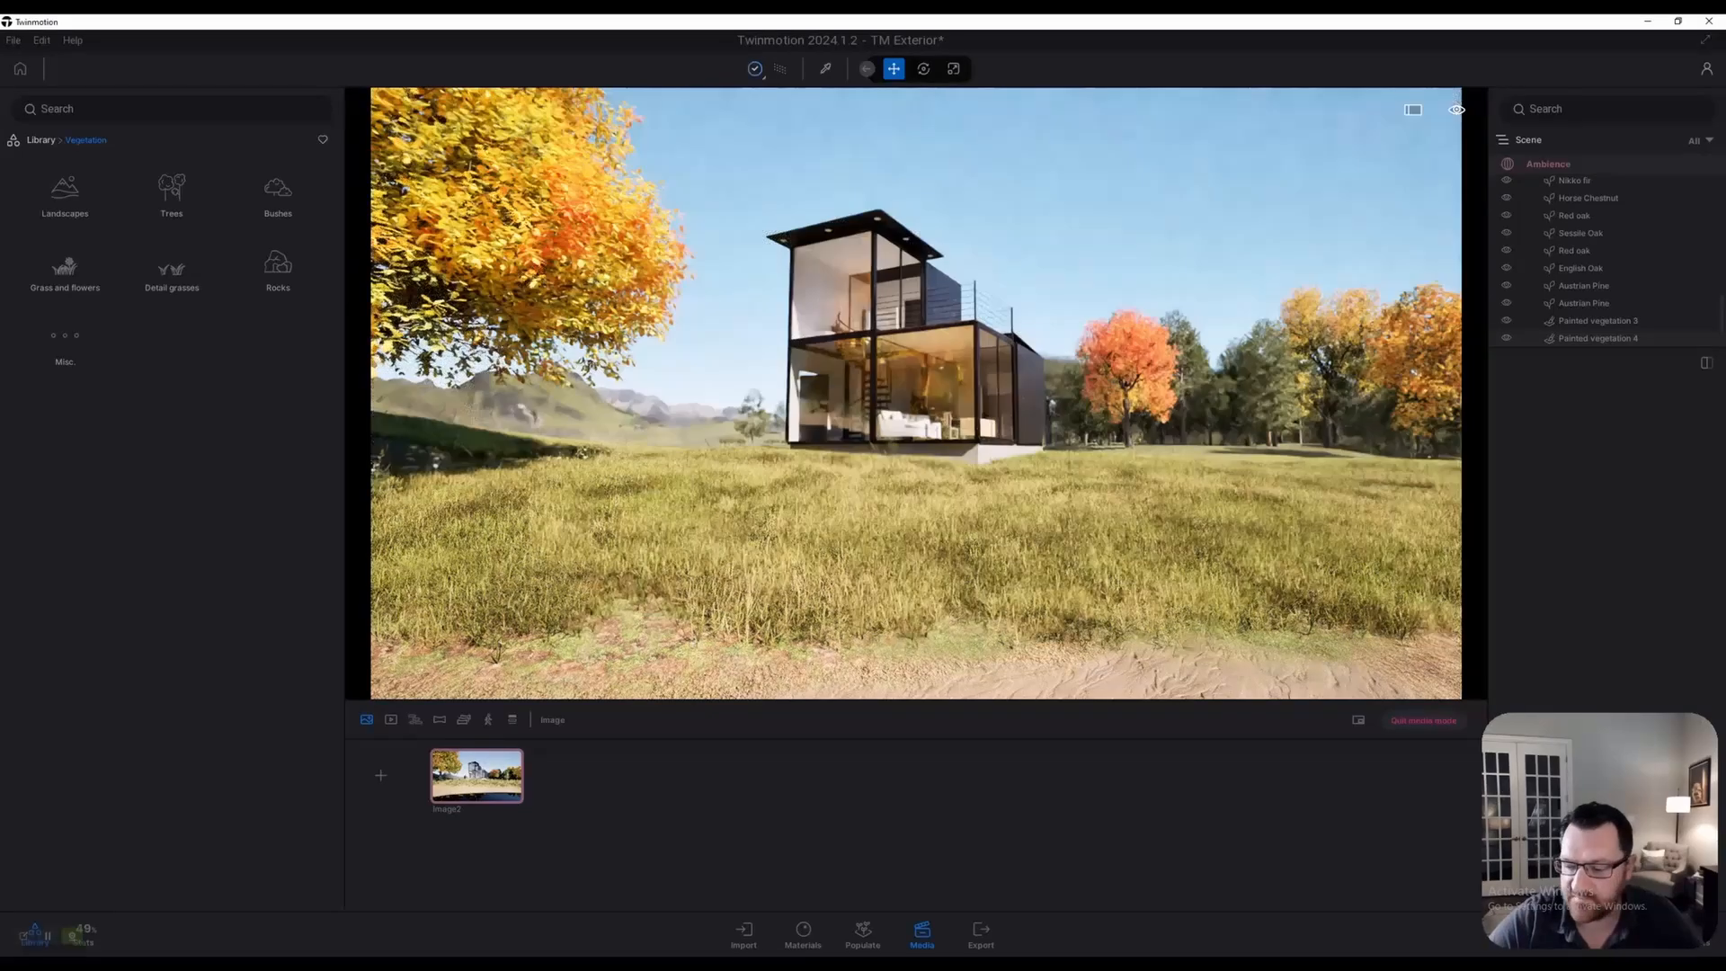
{"action": "key", "text": "r"}
{"action": "key", "text": "w"}
{"action": "key", "text": "w"}
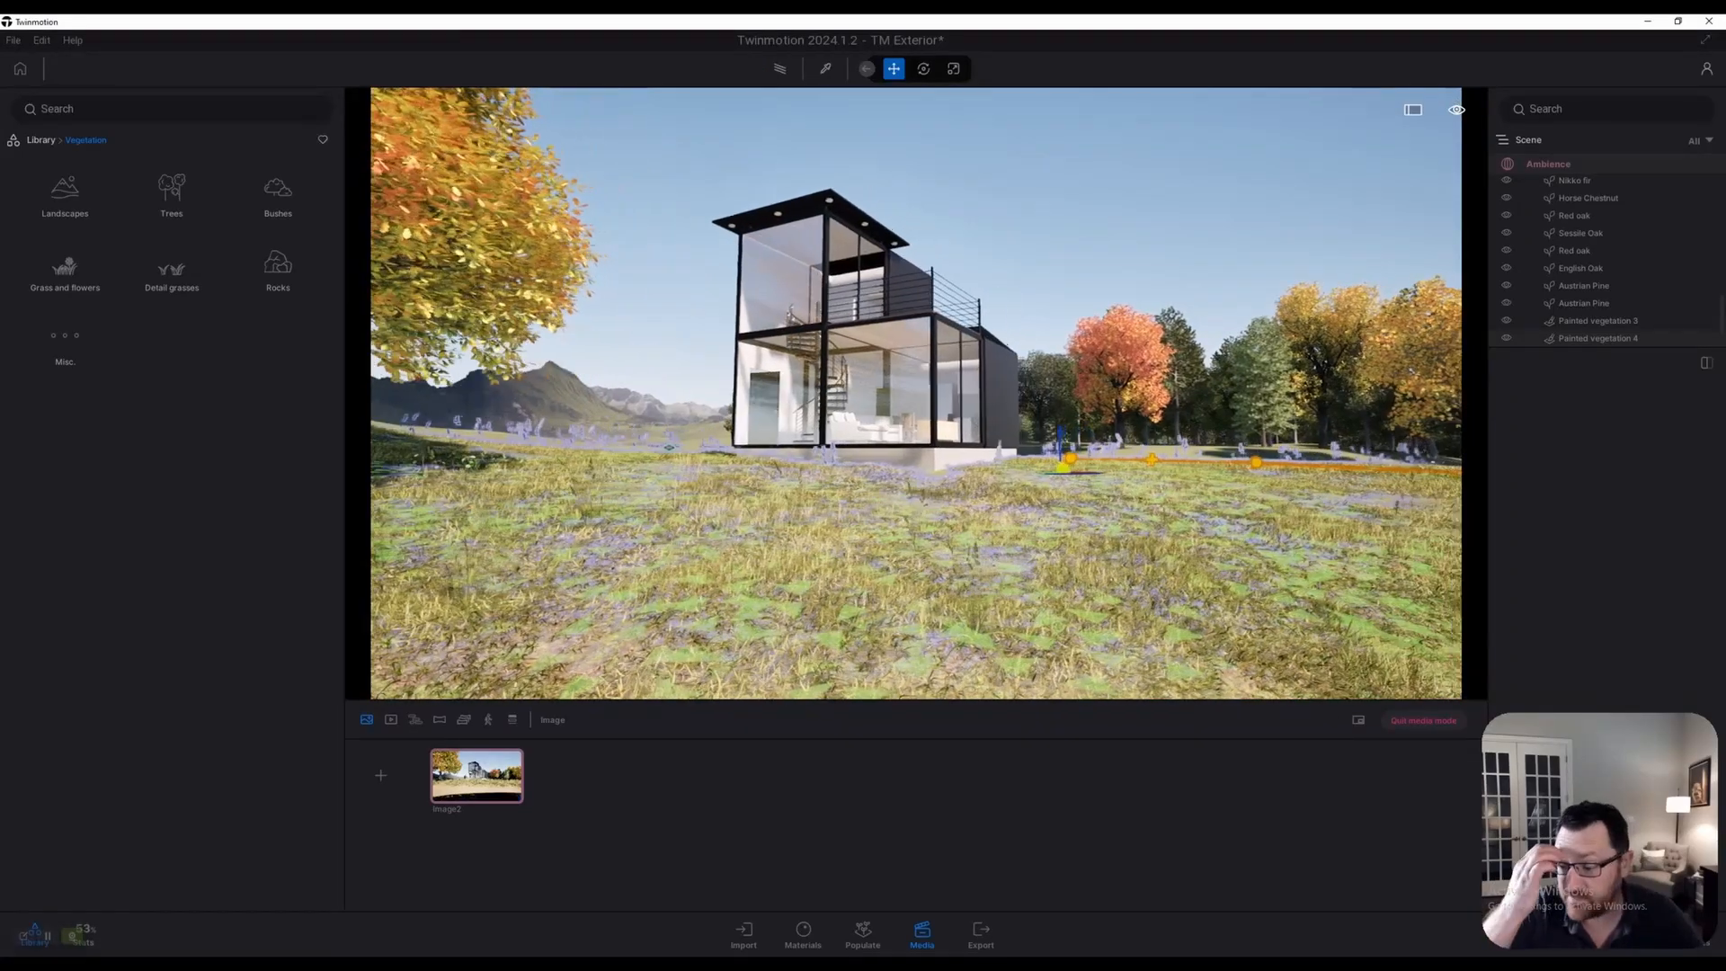
{"action": "key", "text": "e"}
{"action": "key", "text": "d"}
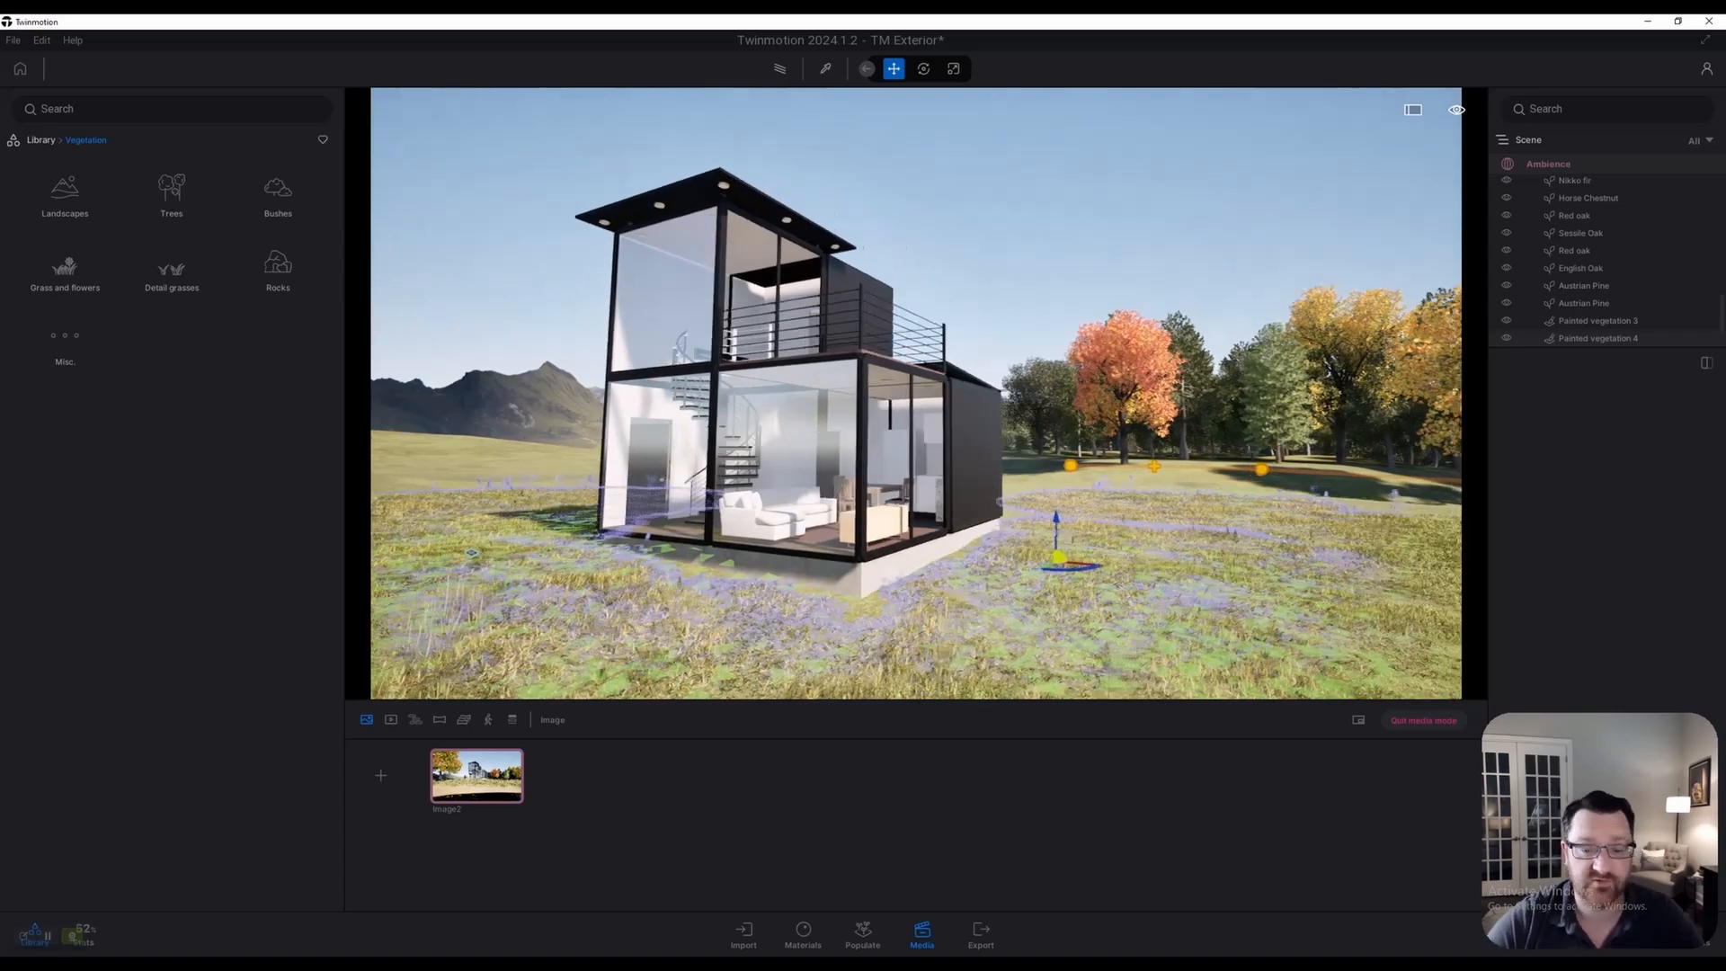
{"action": "key", "text": "w"}
{"action": "key", "text": "w"}
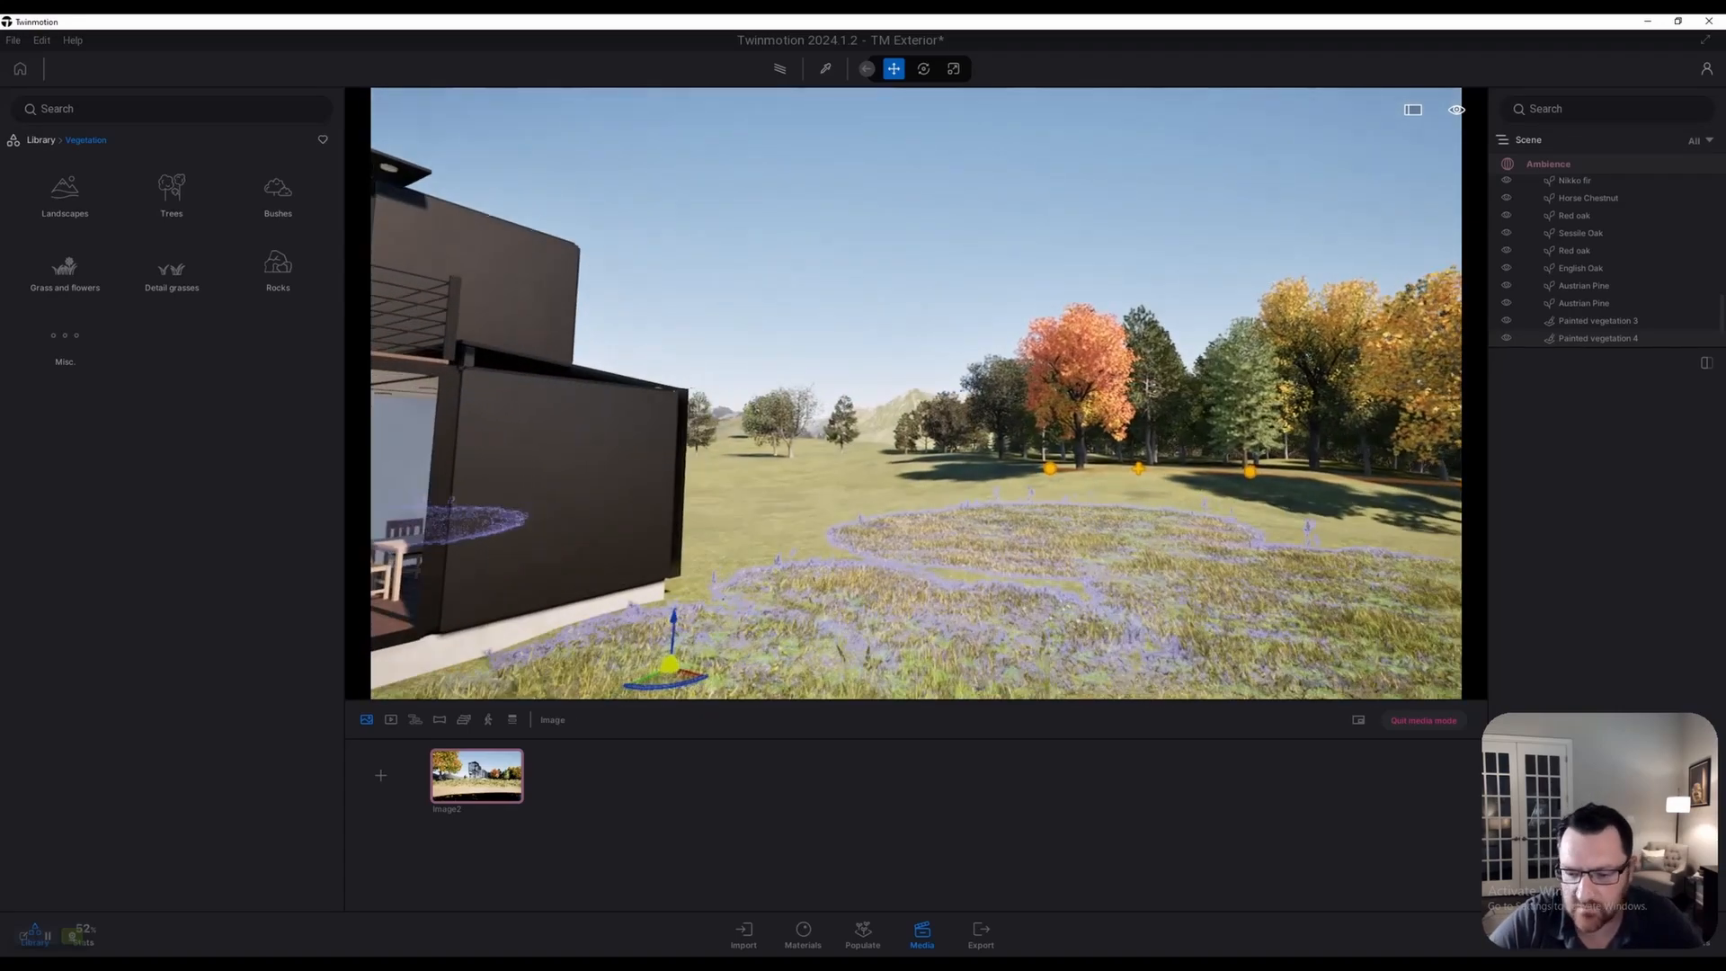
{"action": "key", "text": "e"}
{"action": "key", "text": "w"}
{"action": "key", "text": "w"}
{"action": "right_click_drag", "start_coordinate": [916, 393], "coordinate": [1196, 458]}
{"action": "key", "text": "d"}
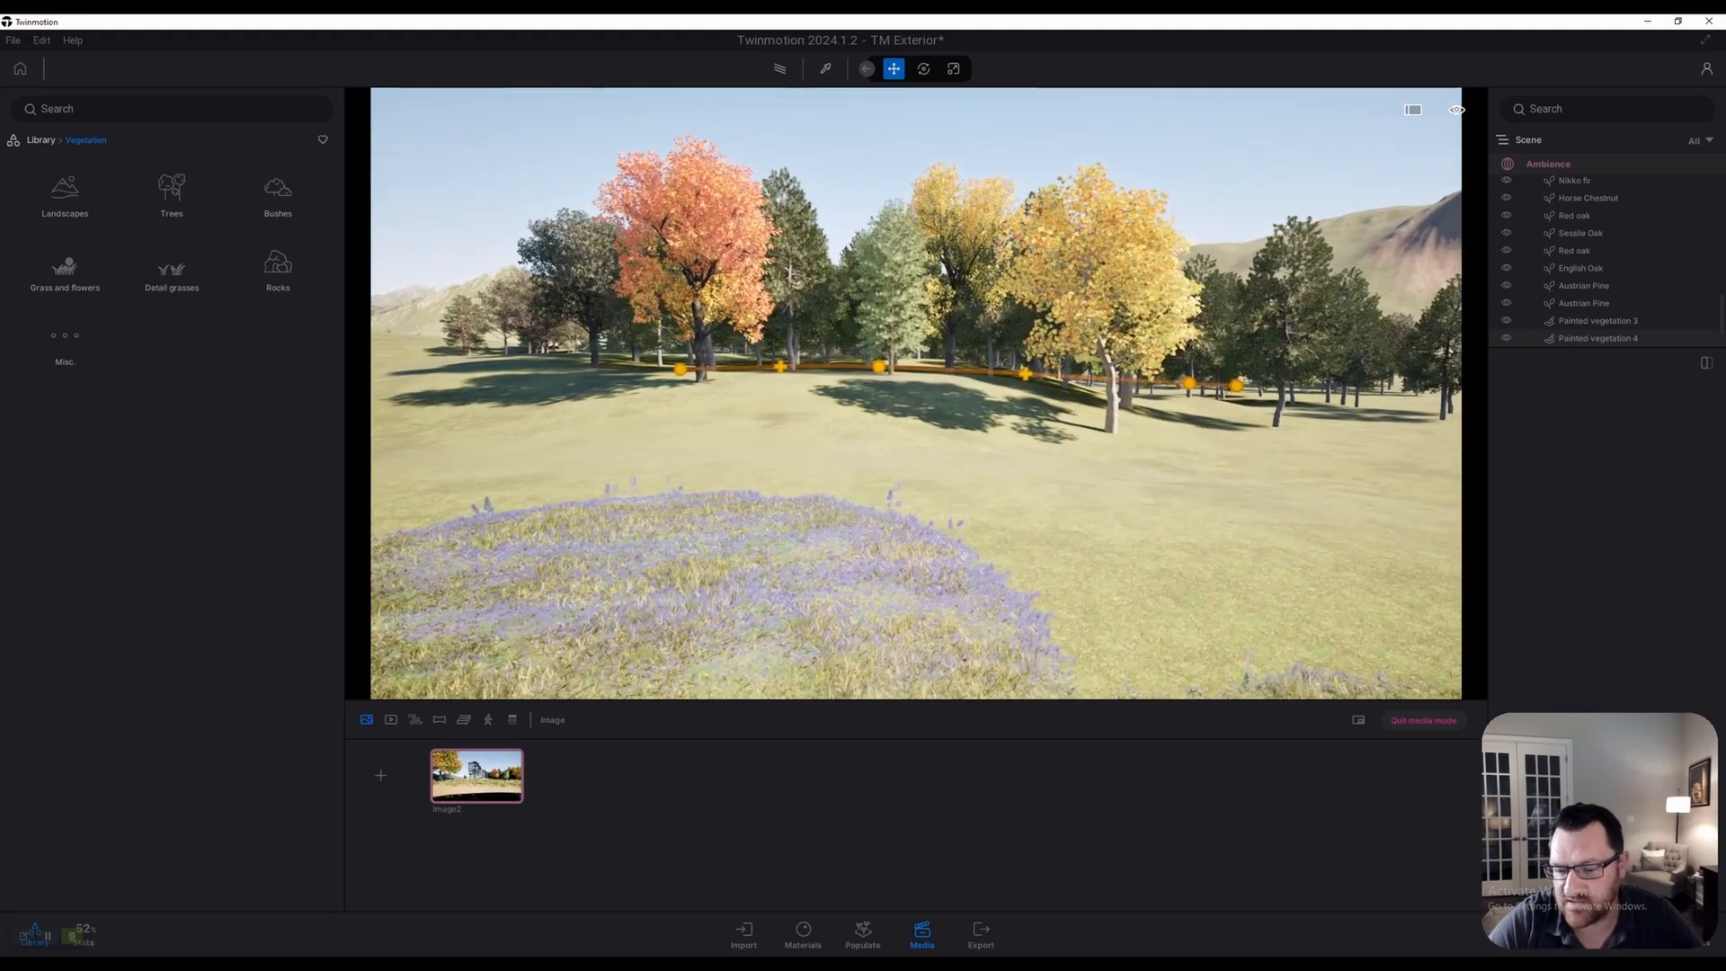
{"action": "right_click_drag", "start_coordinate": [916, 393], "coordinate": [900, 393]}
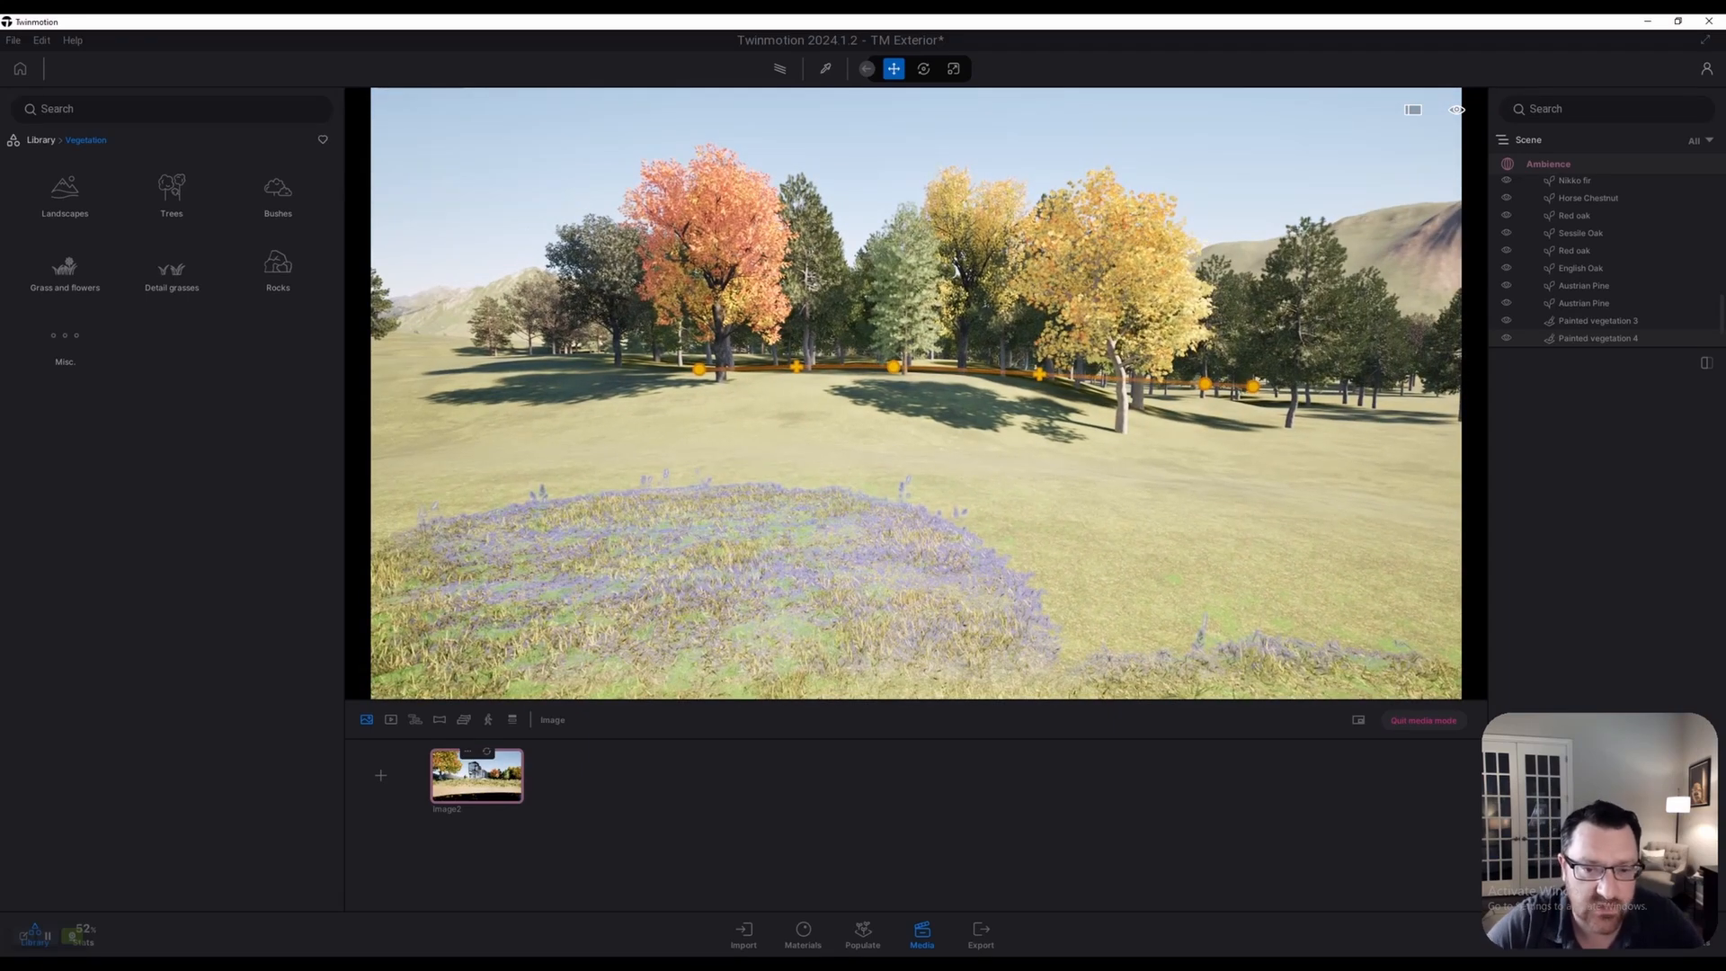
Jump back to the Image2 view, fine-tune the camera height and deselect the vegetation
{"action": "left_click", "coordinate": [476, 775]}
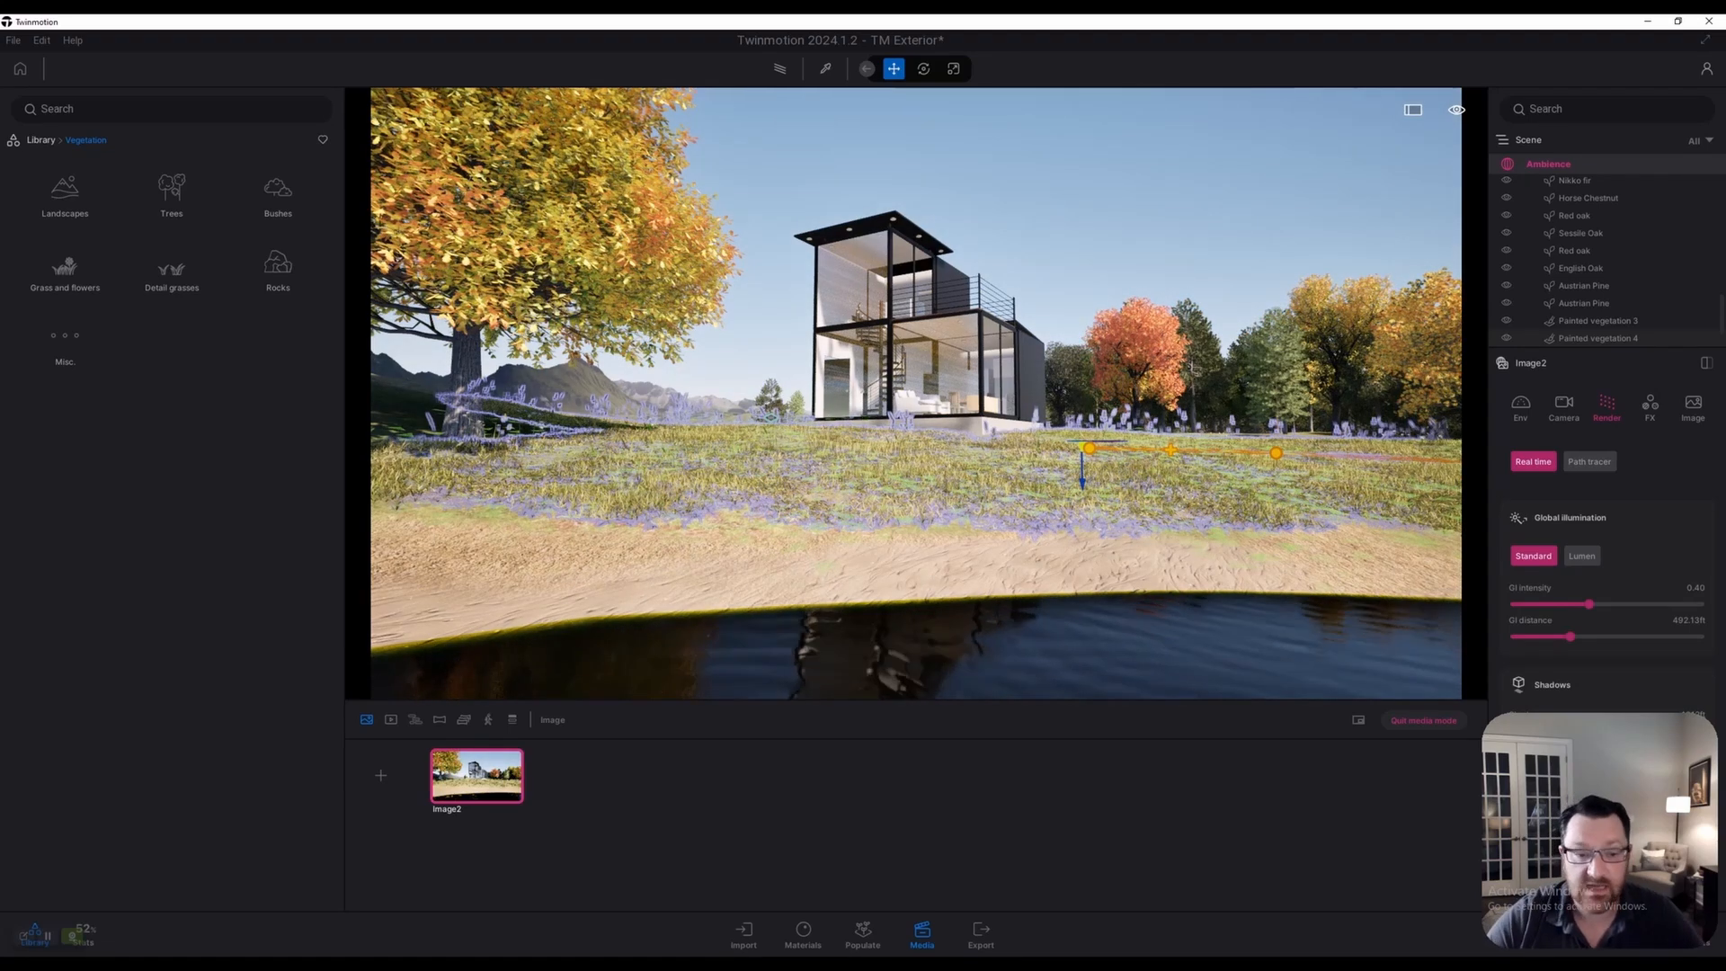
{"action": "key", "text": "e"}
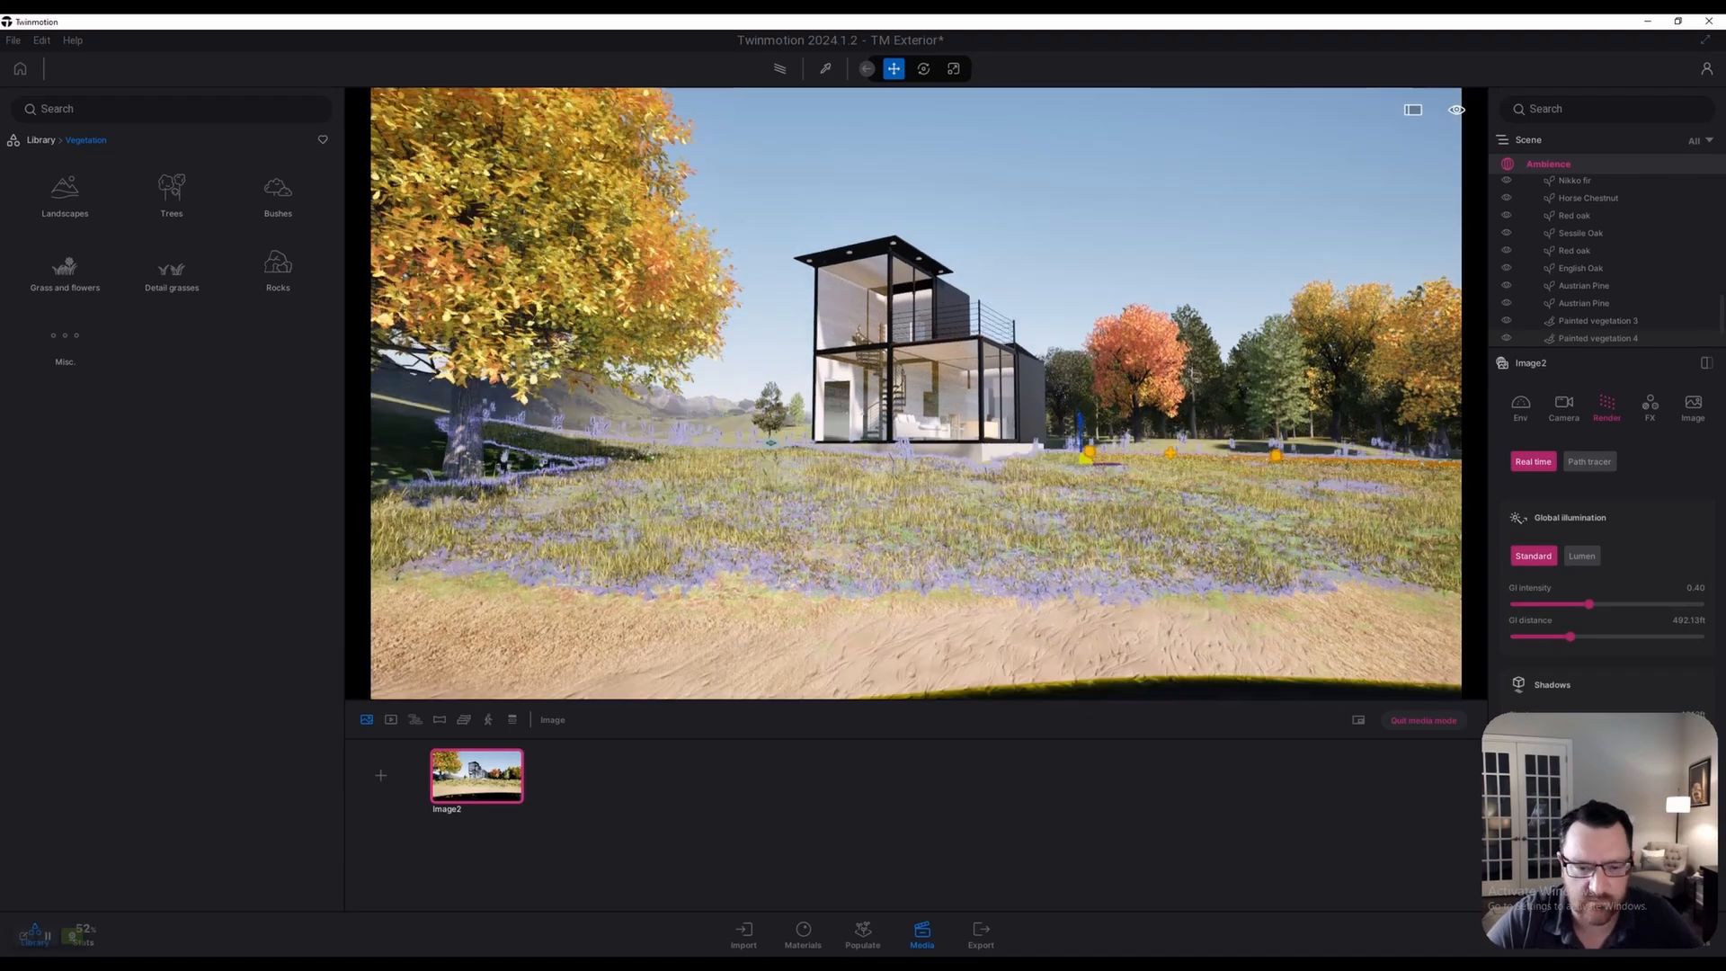
{"action": "key", "text": "q"}
{"action": "key", "text": "q"}
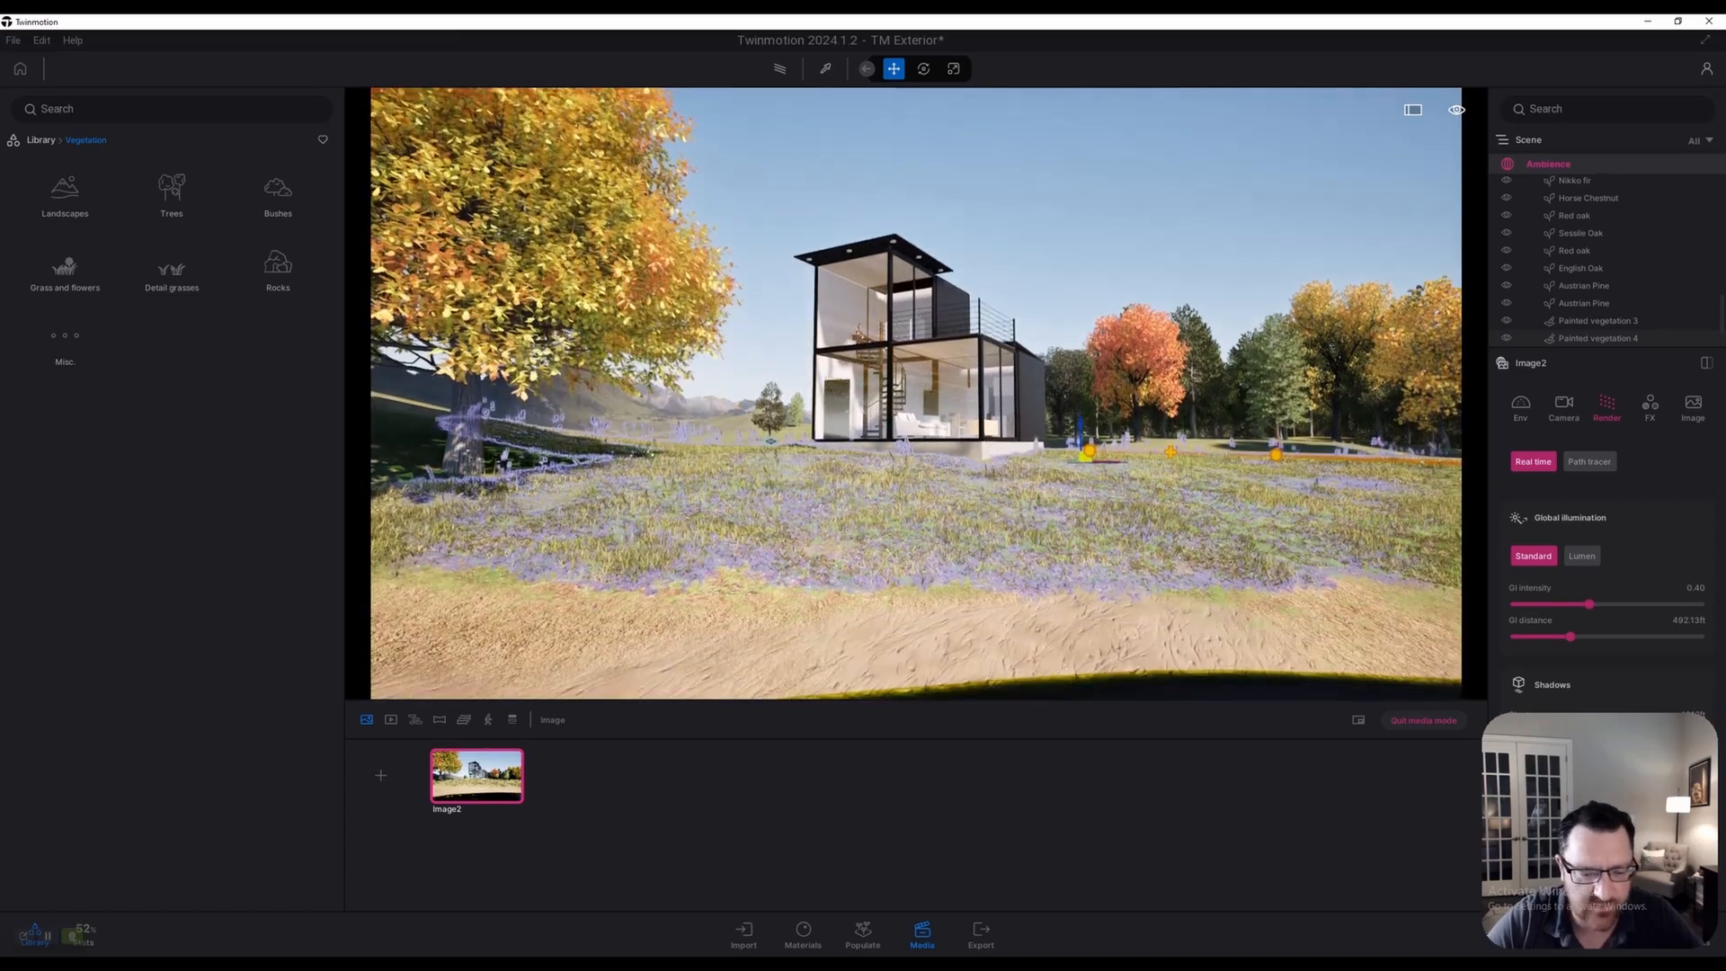
{"action": "key", "text": "q"}
{"action": "key", "text": "Escape"}
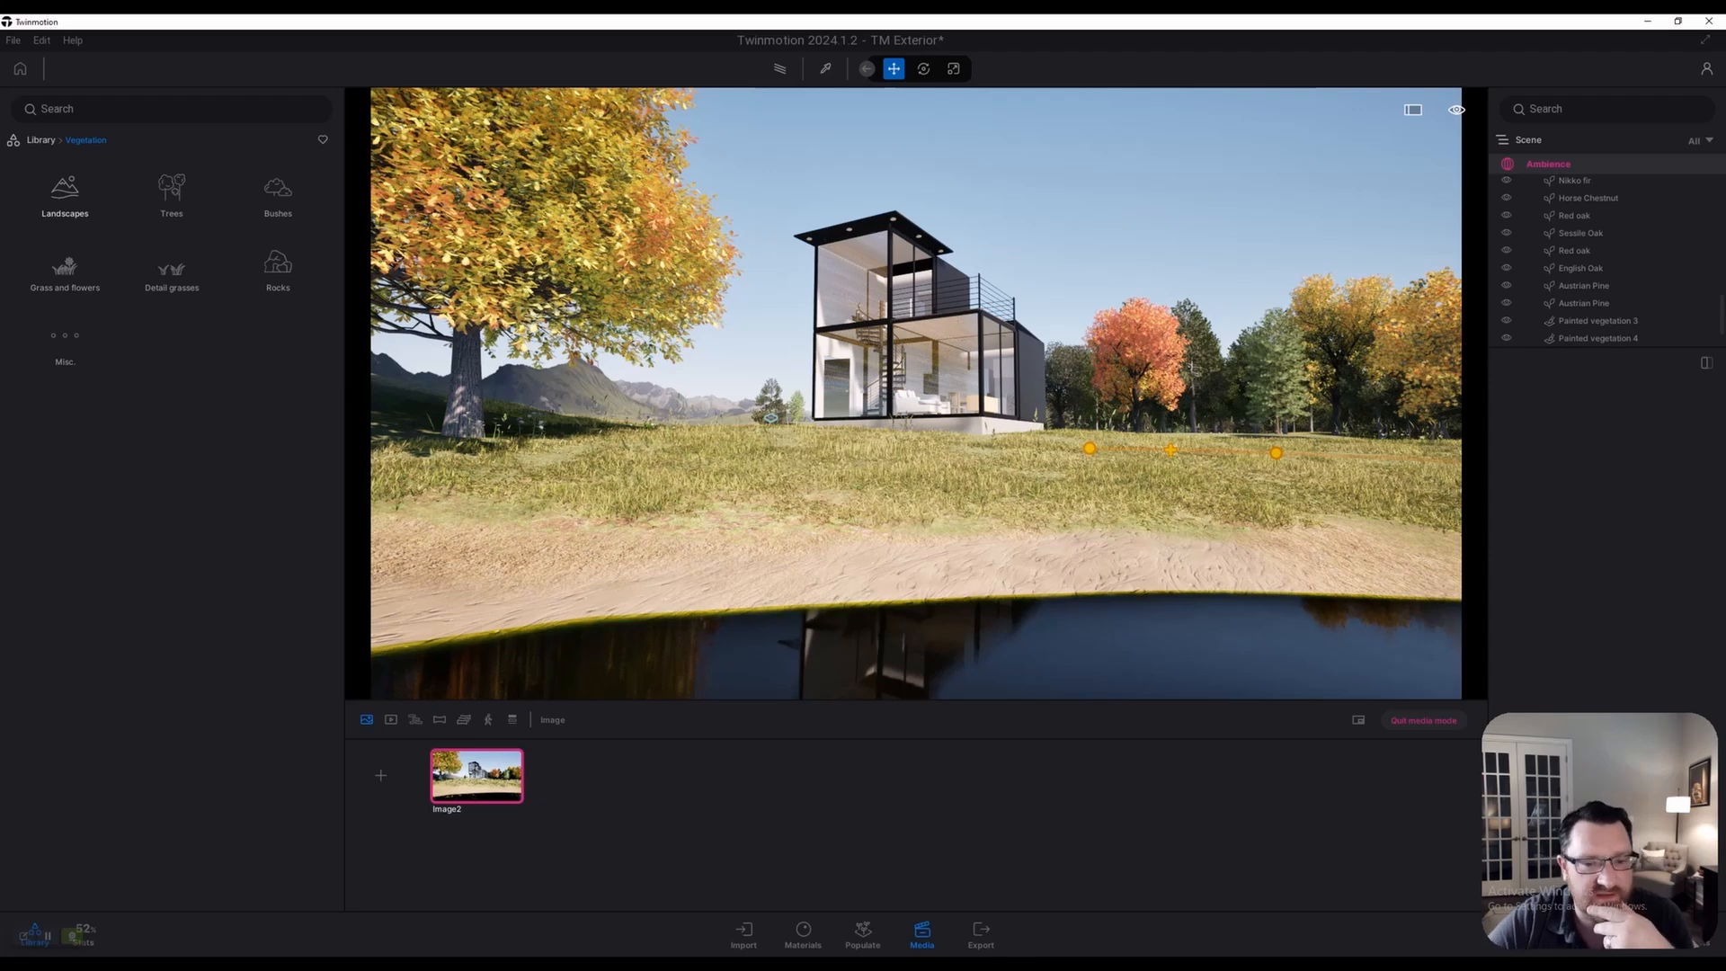
Browse the library to Megascans > 3D plants > Aquatic > Shore
{"action": "left_click", "coordinate": [40, 140]}
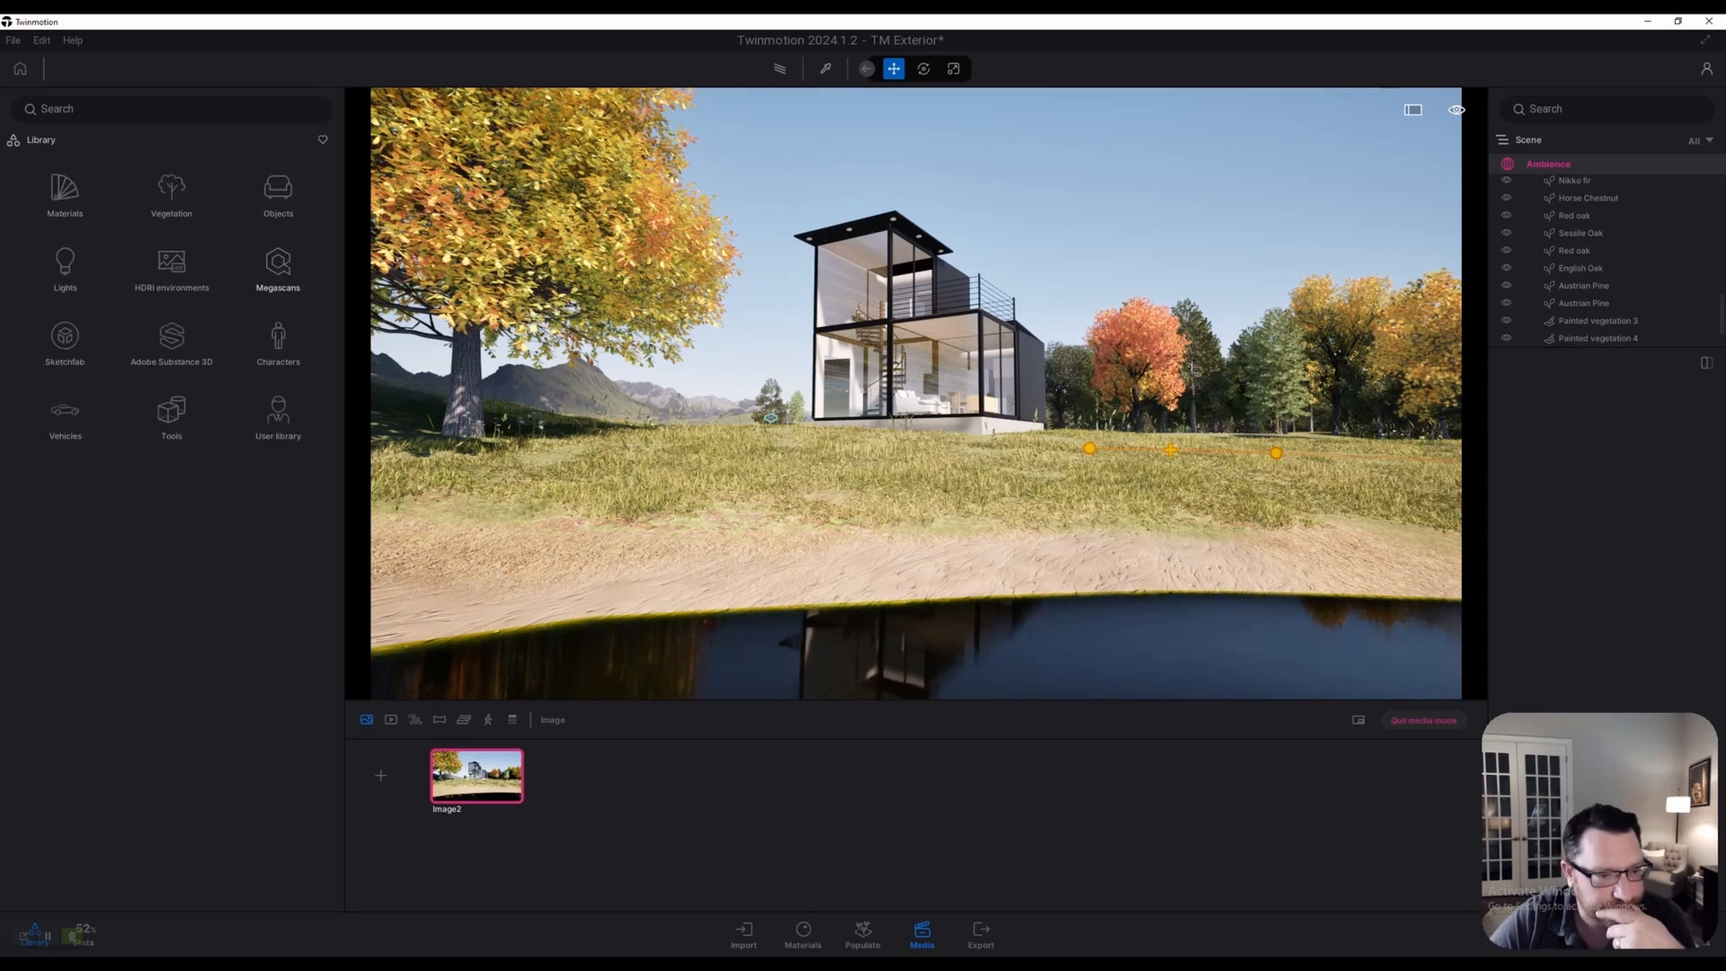
{"action": "left_click", "coordinate": [278, 265]}
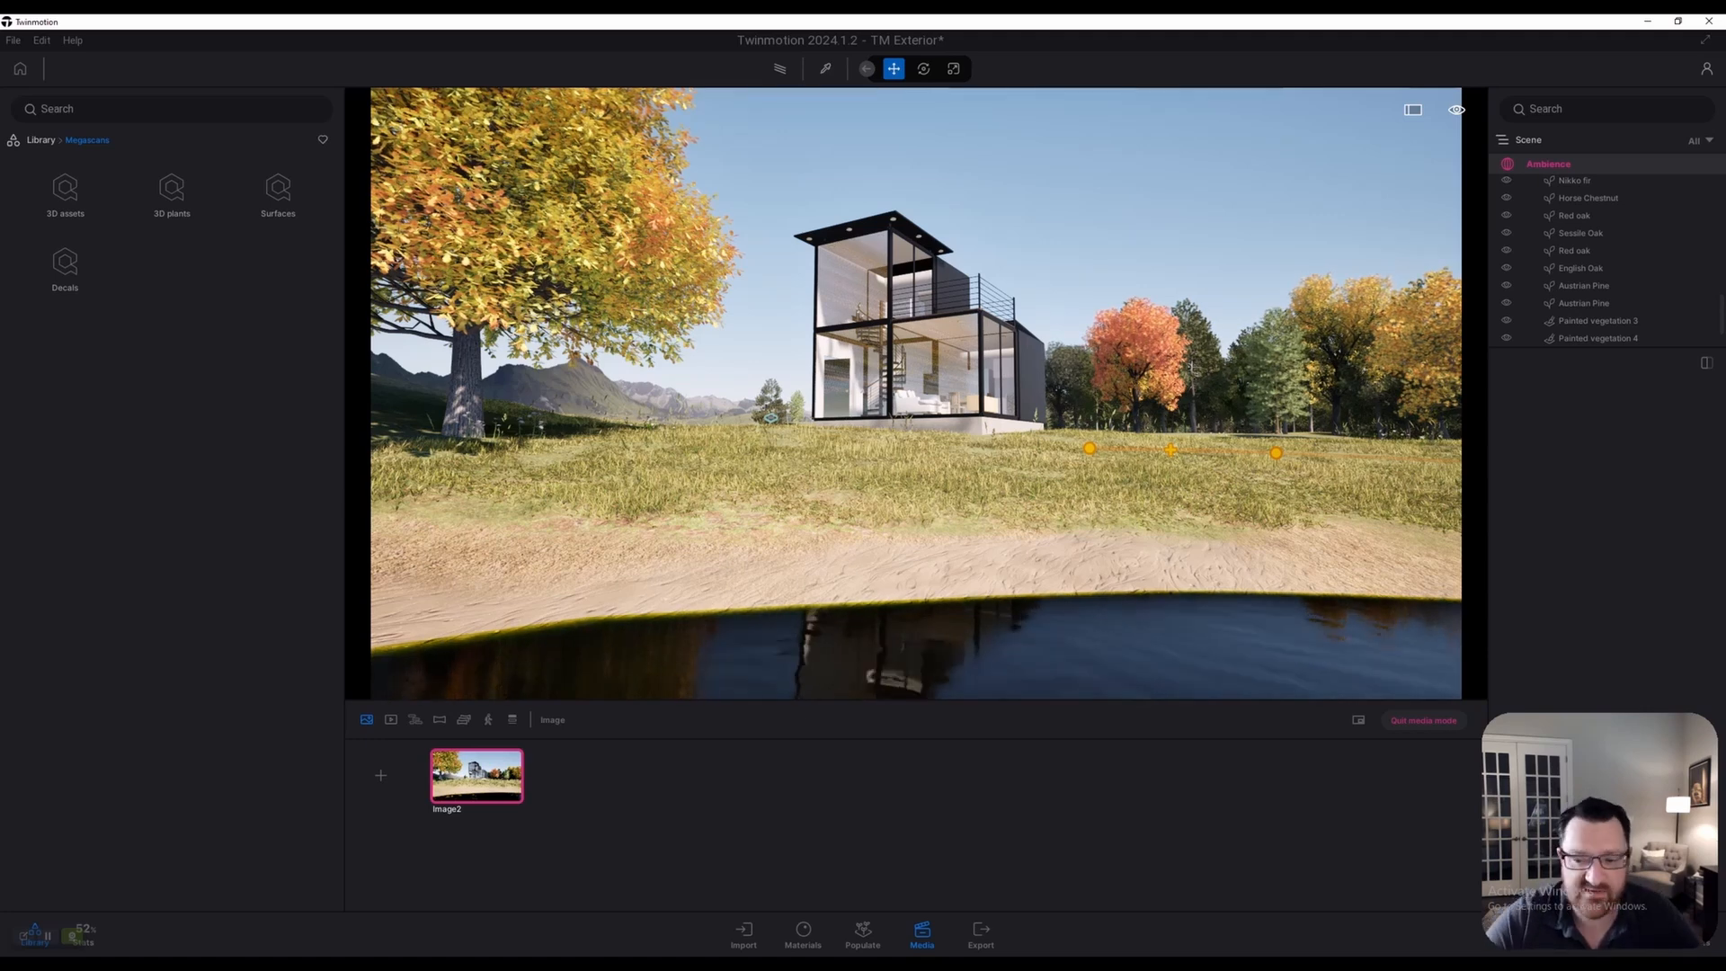
{"action": "left_click", "coordinate": [172, 191]}
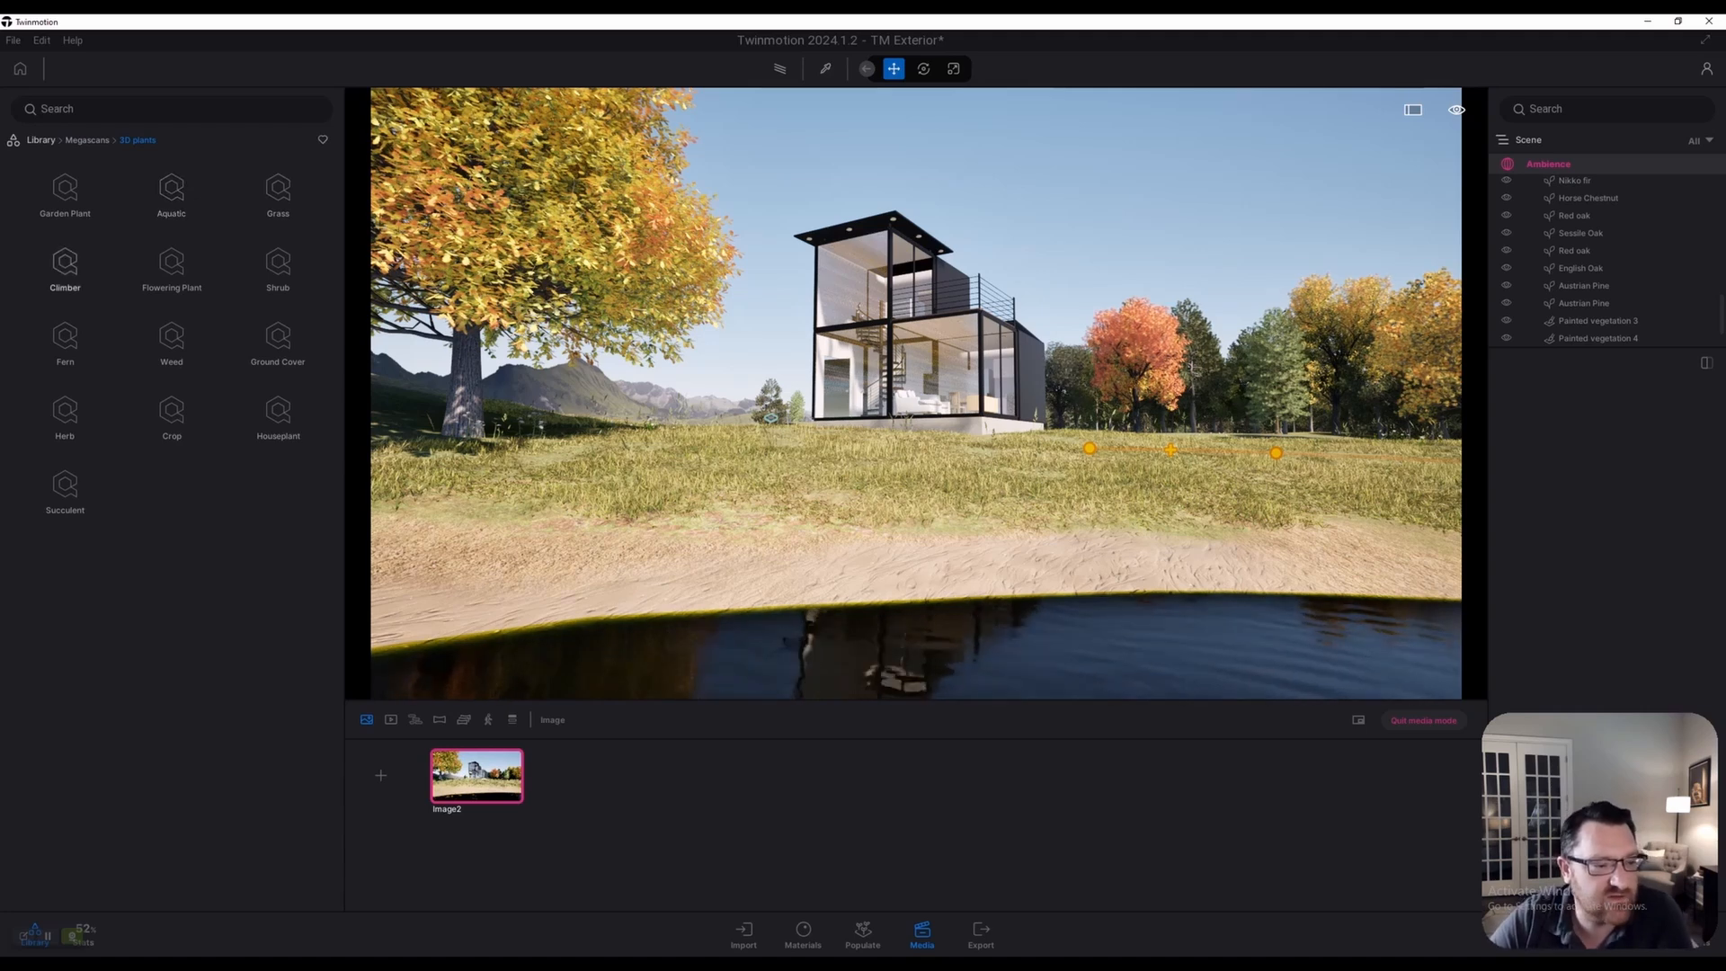
{"action": "left_click", "coordinate": [171, 190]}
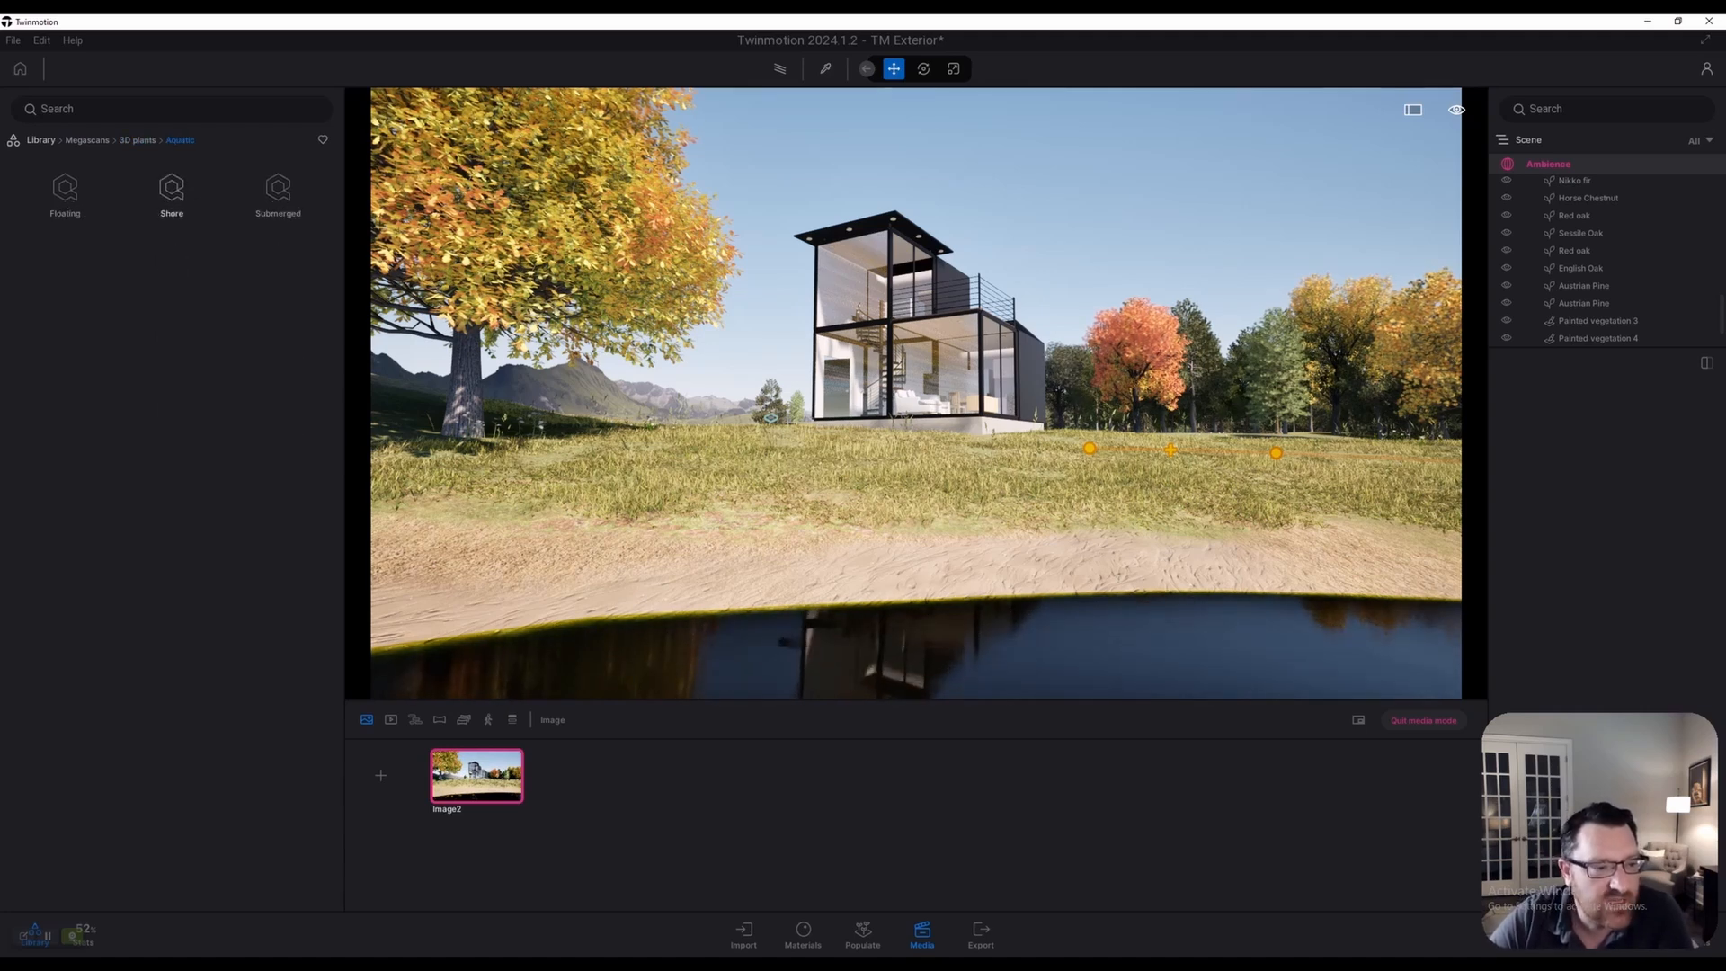
{"action": "left_click", "coordinate": [172, 191]}
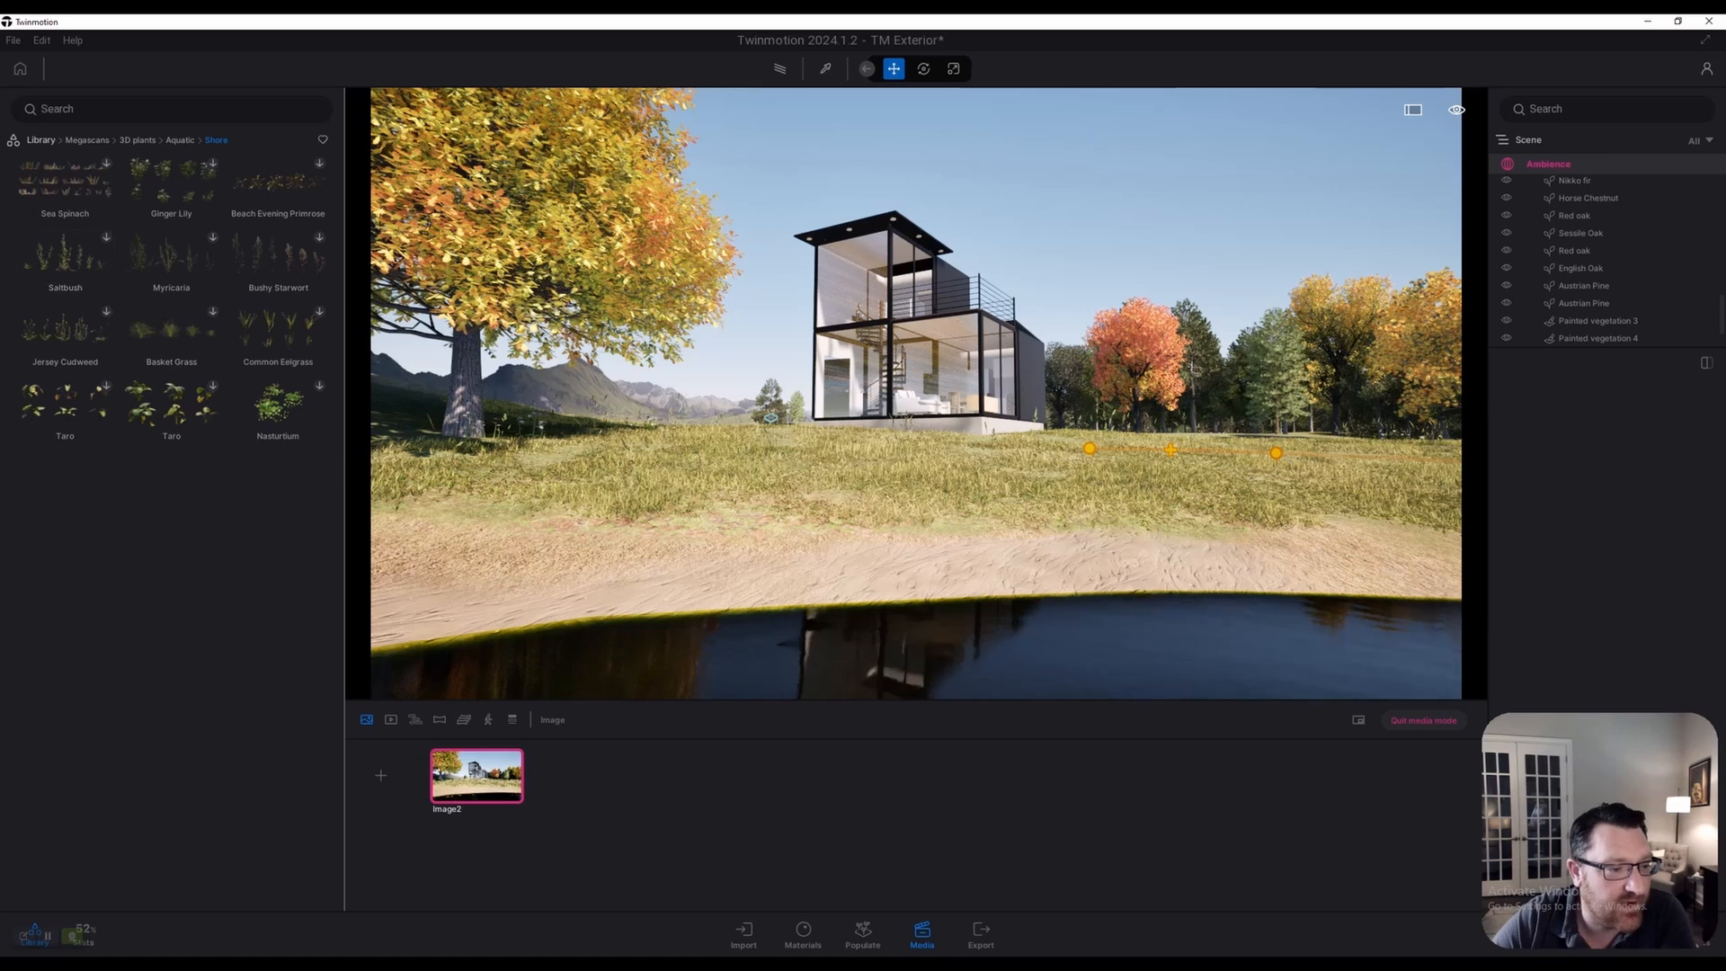
Download the Saltbush, Ginger Lily, Bushy Starwort and Myricaria plants
{"action": "left_click", "coordinate": [106, 238]}
{"action": "left_click", "coordinate": [212, 163]}
{"action": "left_click", "coordinate": [319, 238]}
{"action": "left_click", "coordinate": [212, 237]}
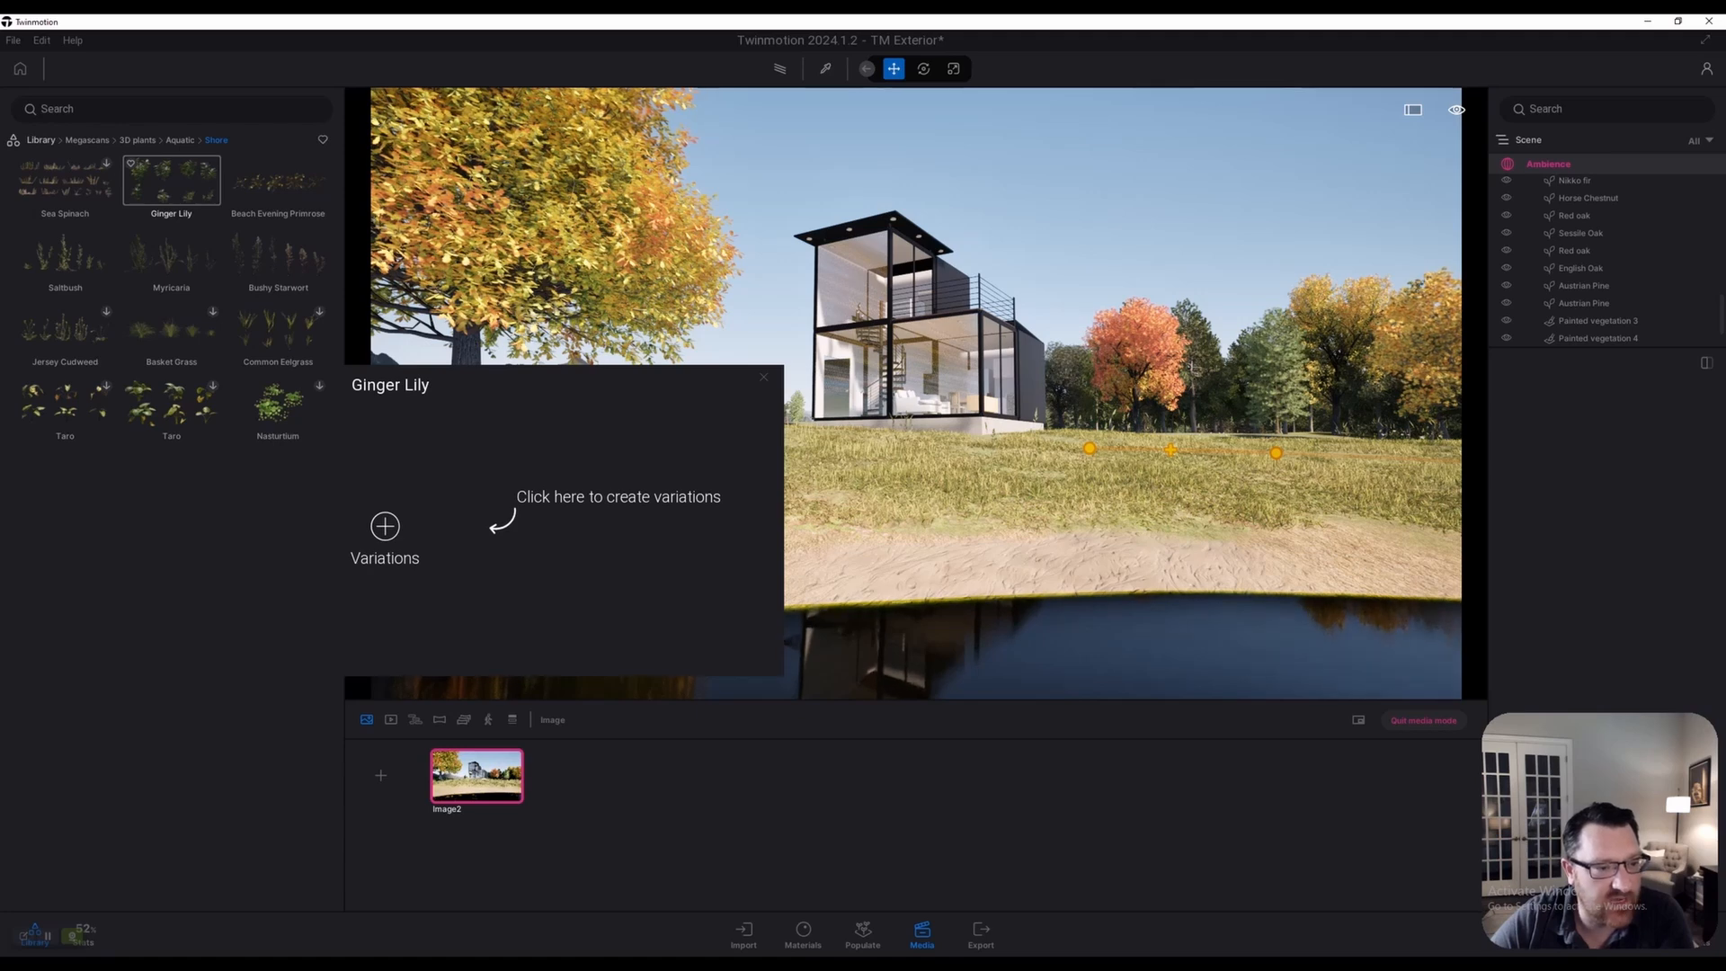
Open the Ginger Lily variations and drop Ginger Lily 06 on the sandy shore
{"action": "left_click", "coordinate": [171, 181]}
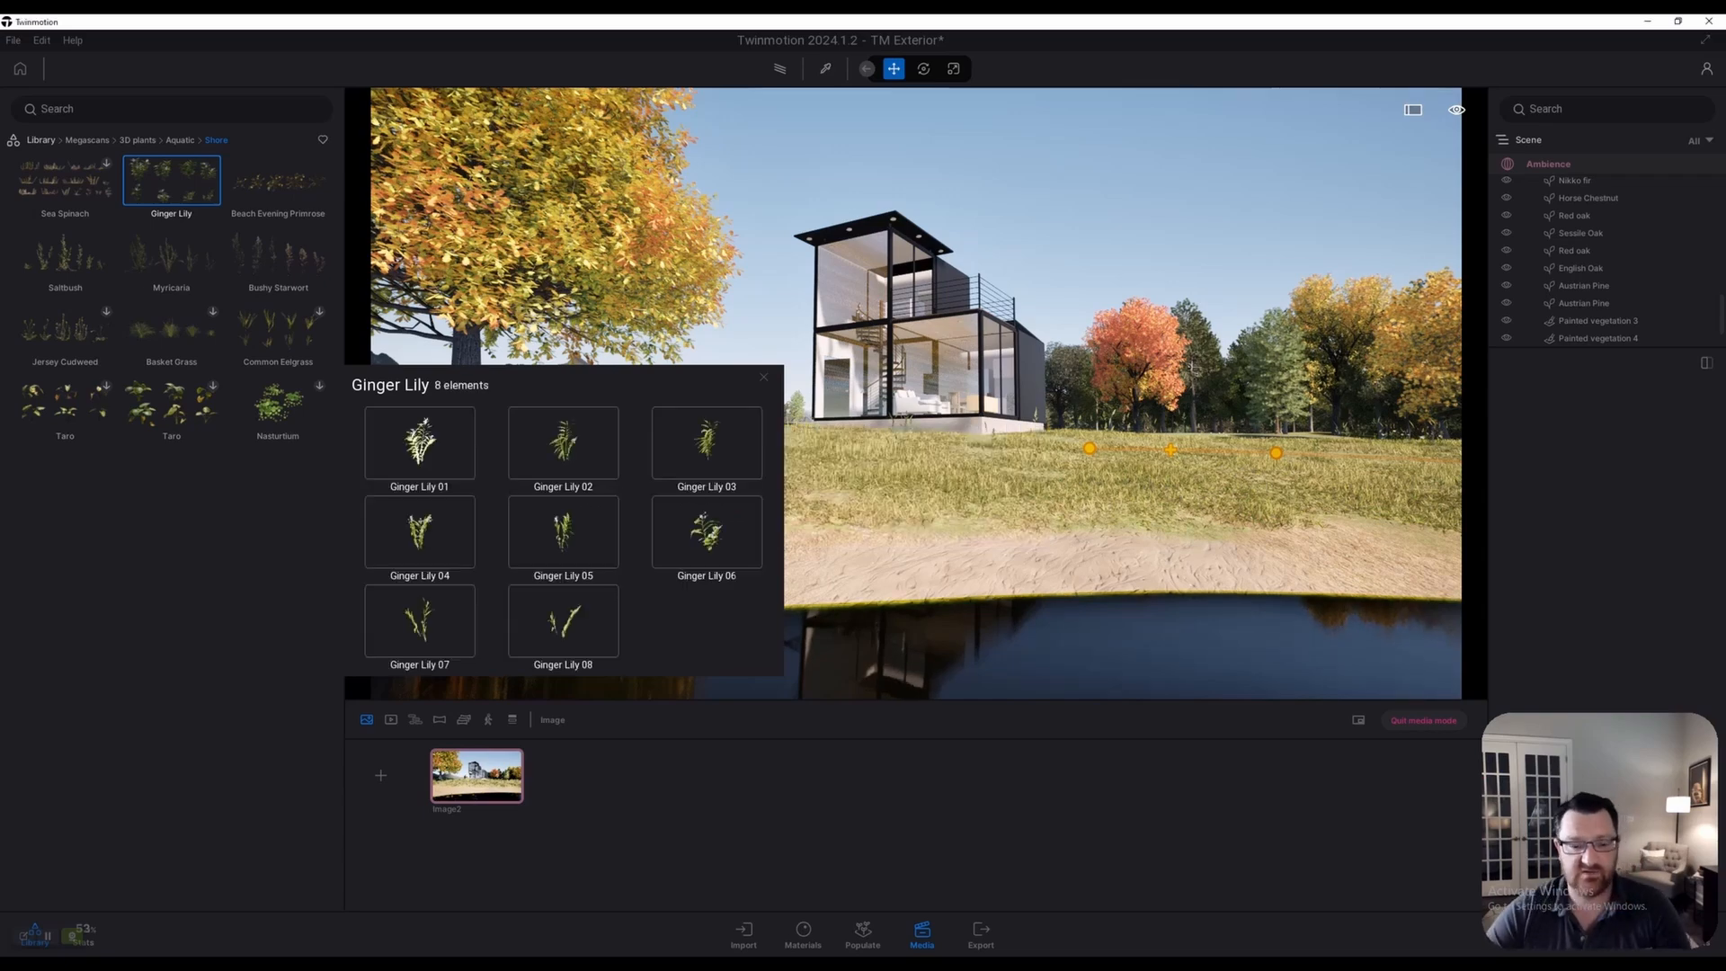
{"action": "key", "text": "w"}
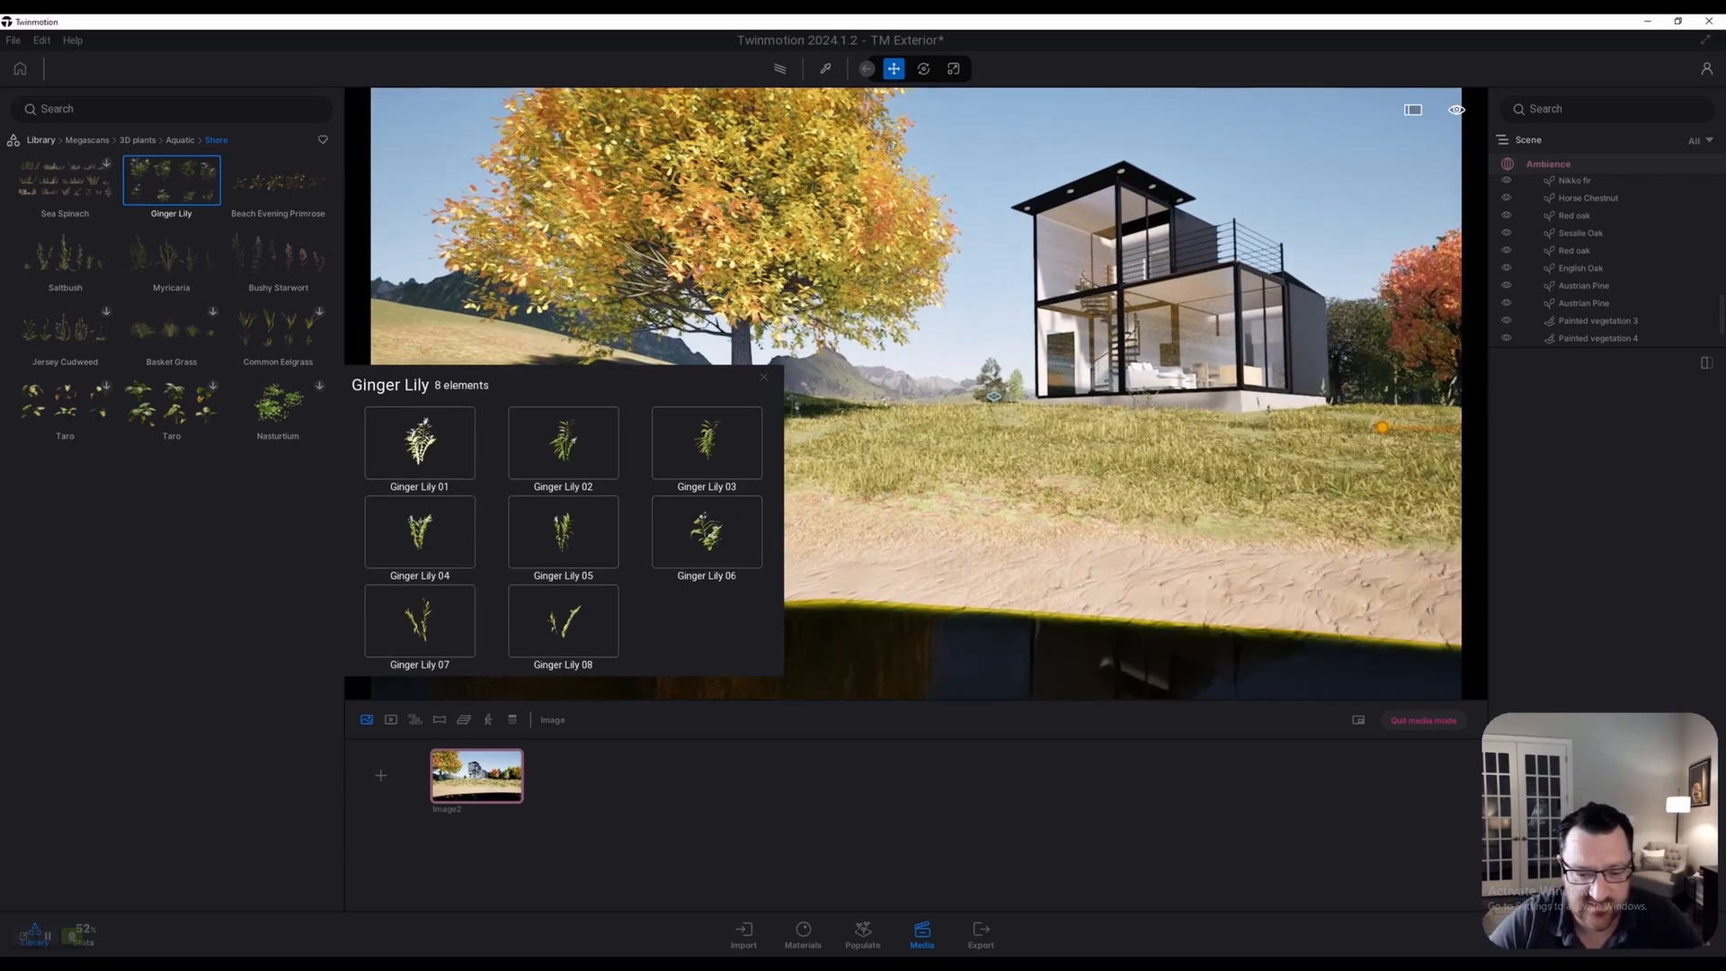
{"action": "key", "text": "a"}
{"action": "key", "text": "e"}
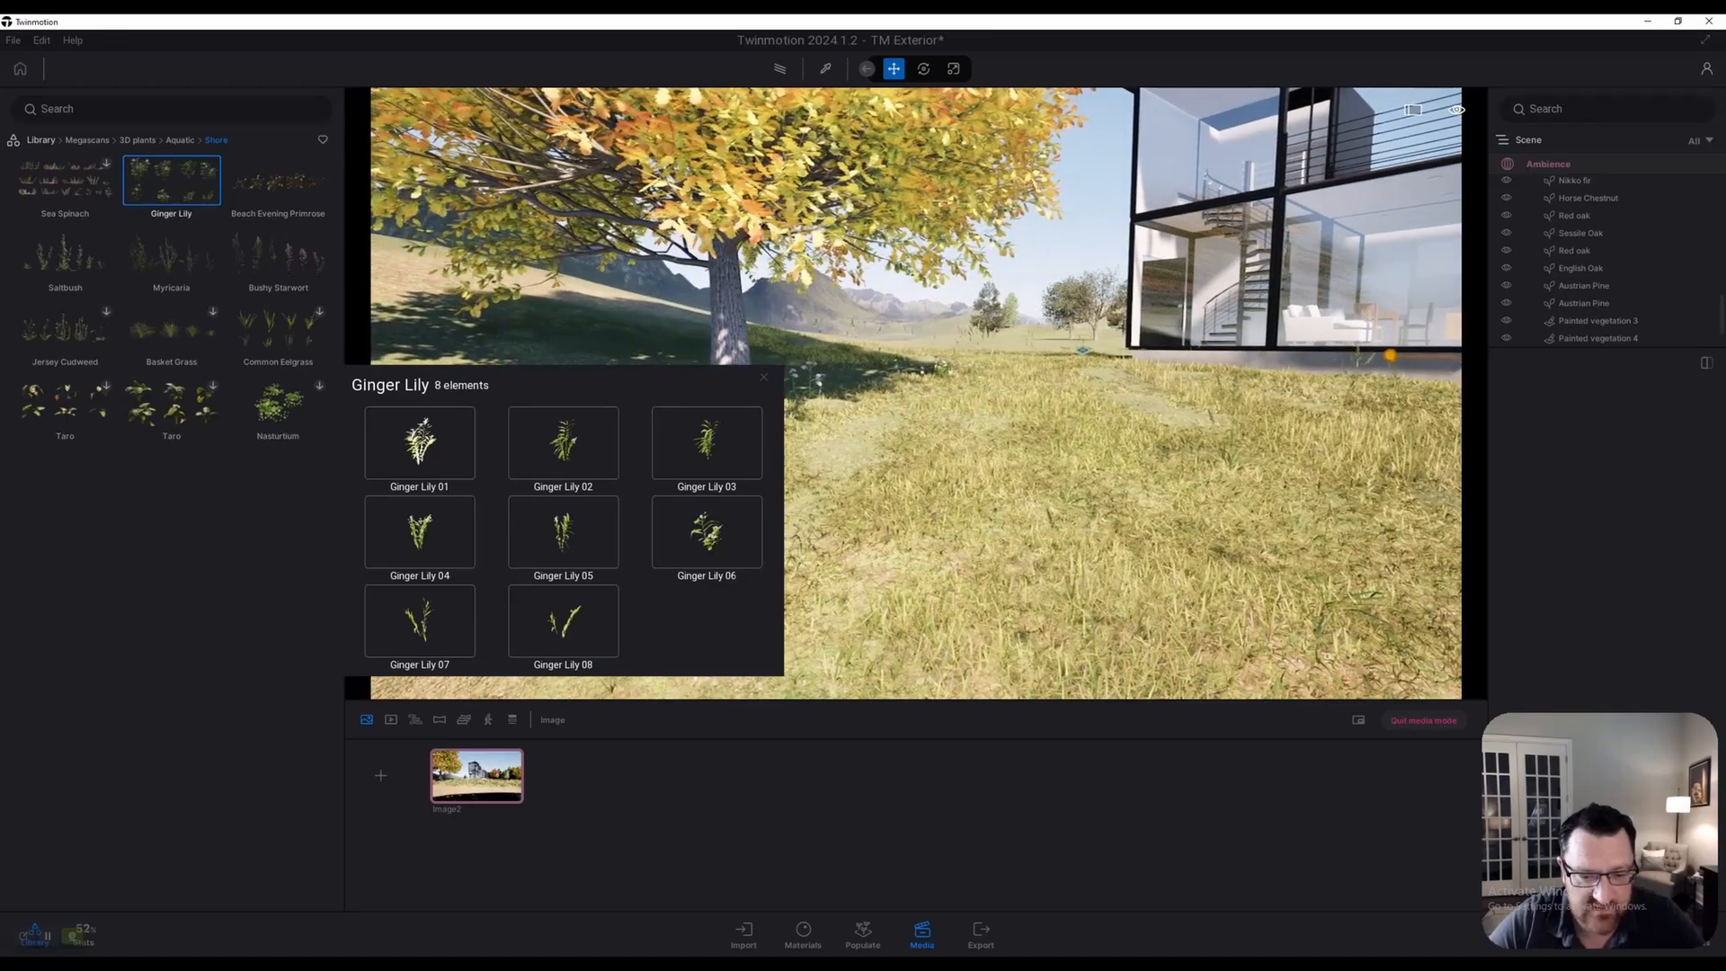
{"action": "left_click_drag", "start_coordinate": [707, 532], "coordinate": [949, 509]}
Place a Ginger Lily 05 plant on the sand beside it
{"action": "key", "text": "a"}
{"action": "key", "text": "s"}
{"action": "key", "text": "s"}
{"action": "key", "text": "d"}
{"action": "left_click", "coordinate": [564, 532]}
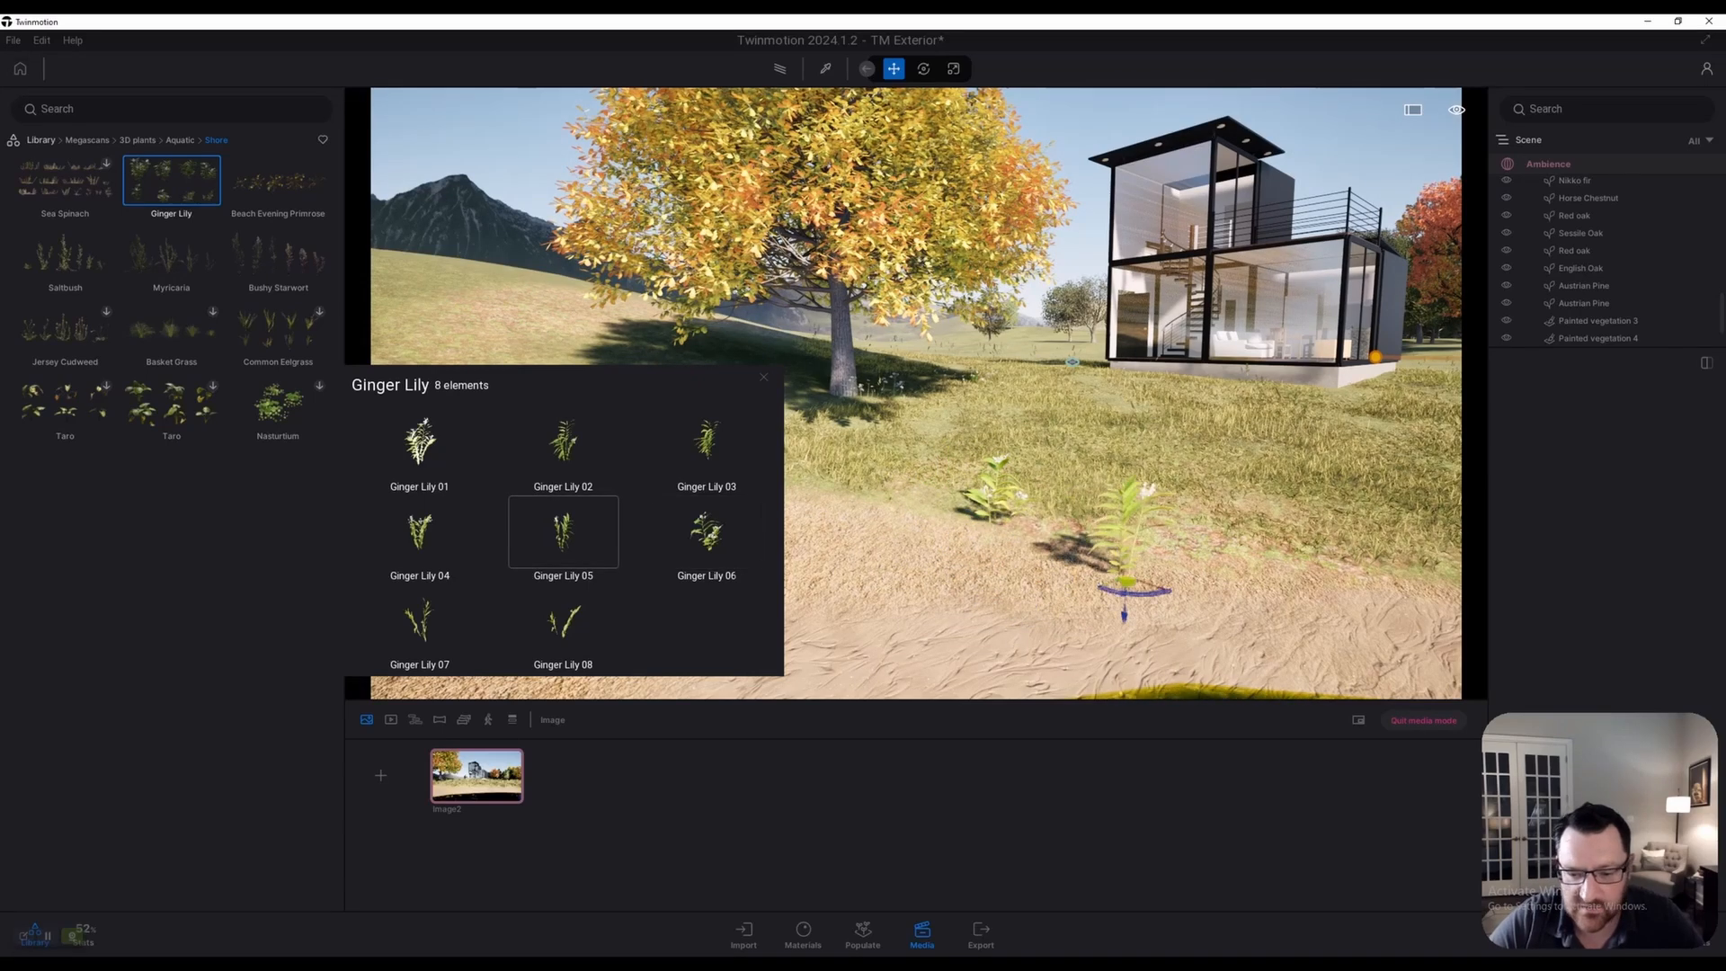
{"action": "left_click", "coordinate": [1013, 540]}
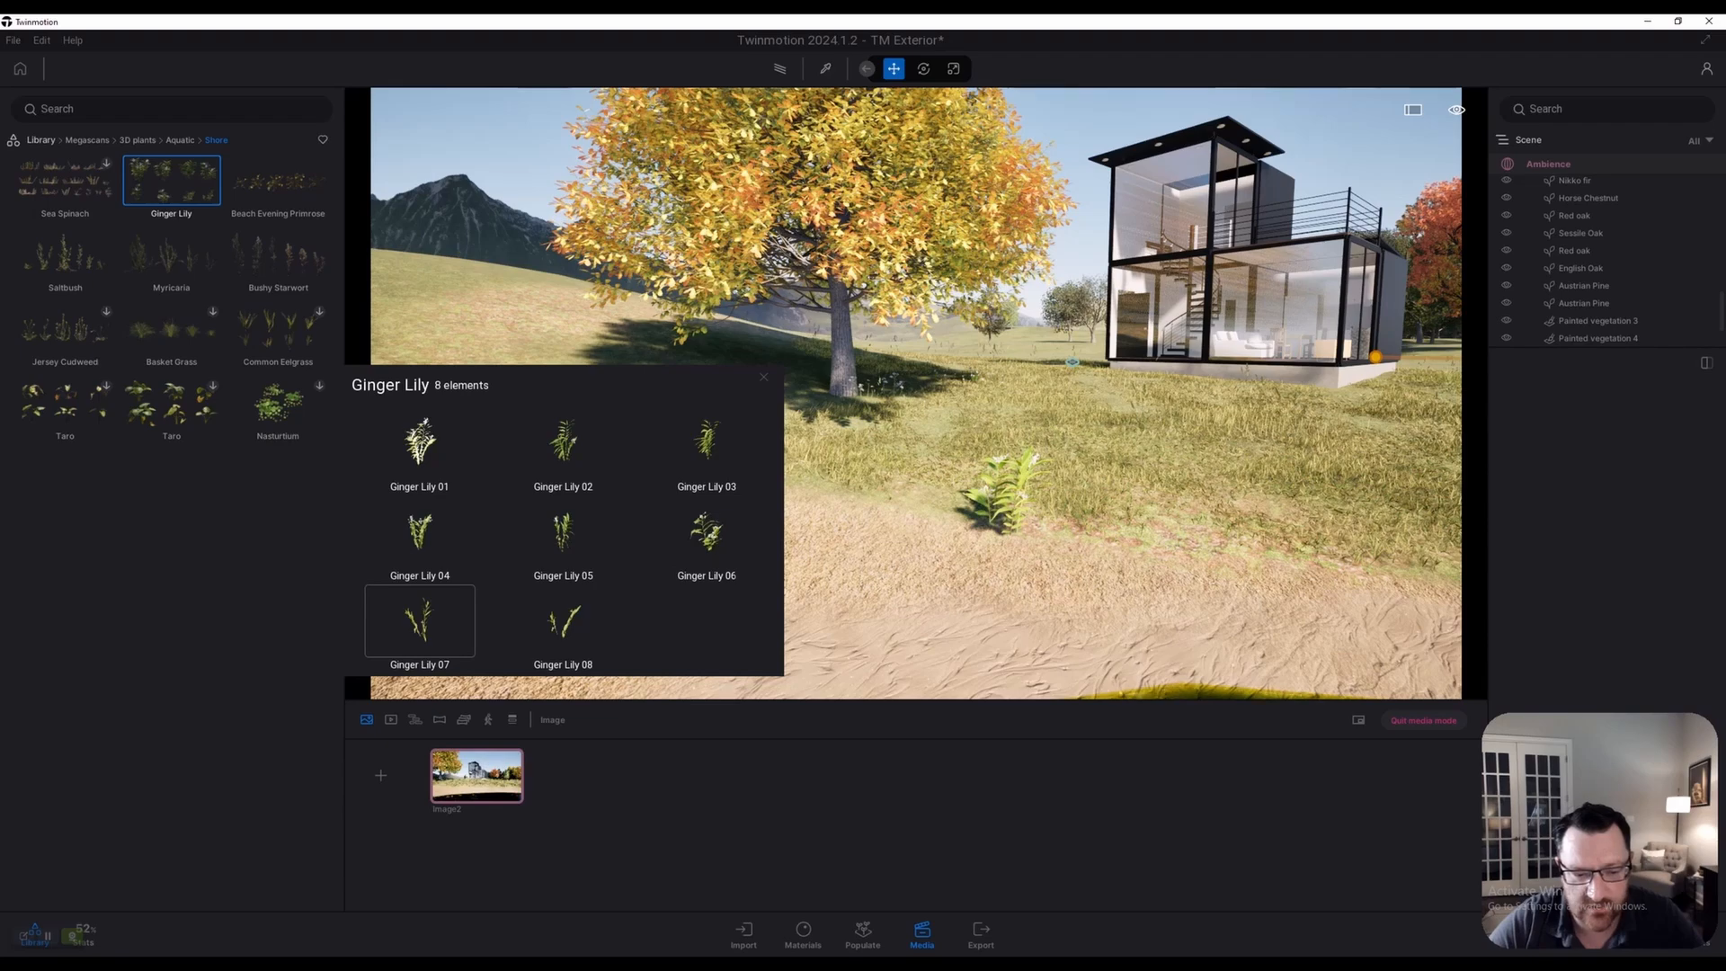
{"action": "key", "text": "s"}
{"action": "key", "text": "w"}
{"action": "key", "text": "w"}
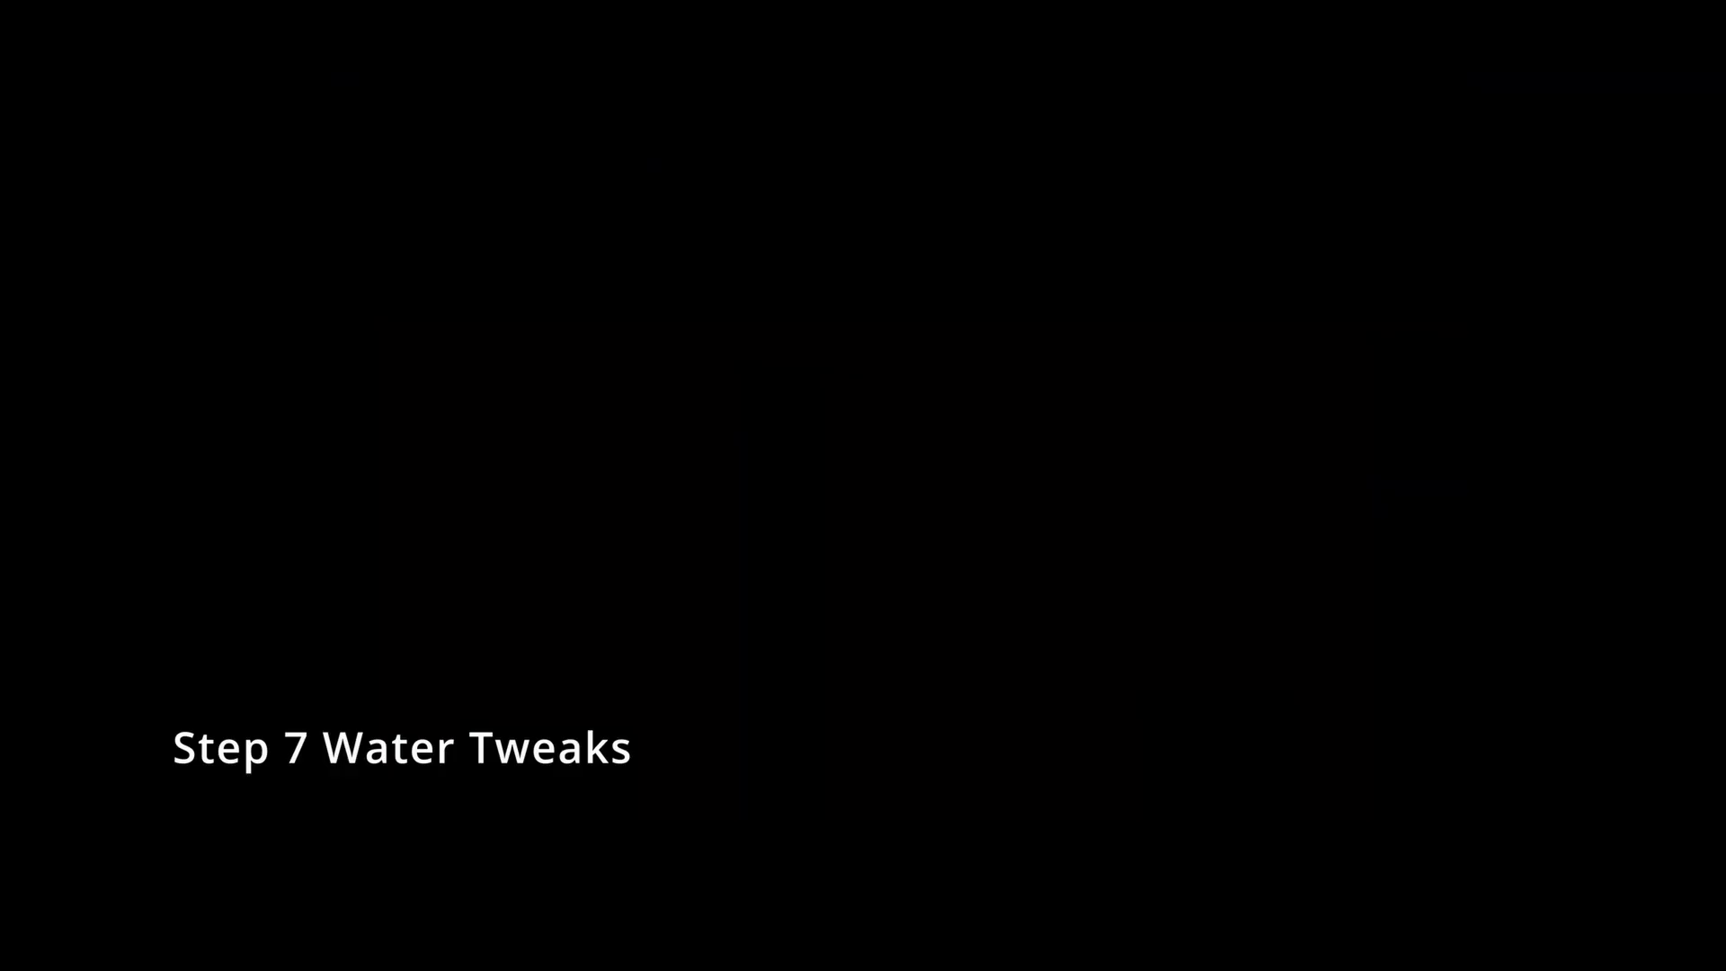
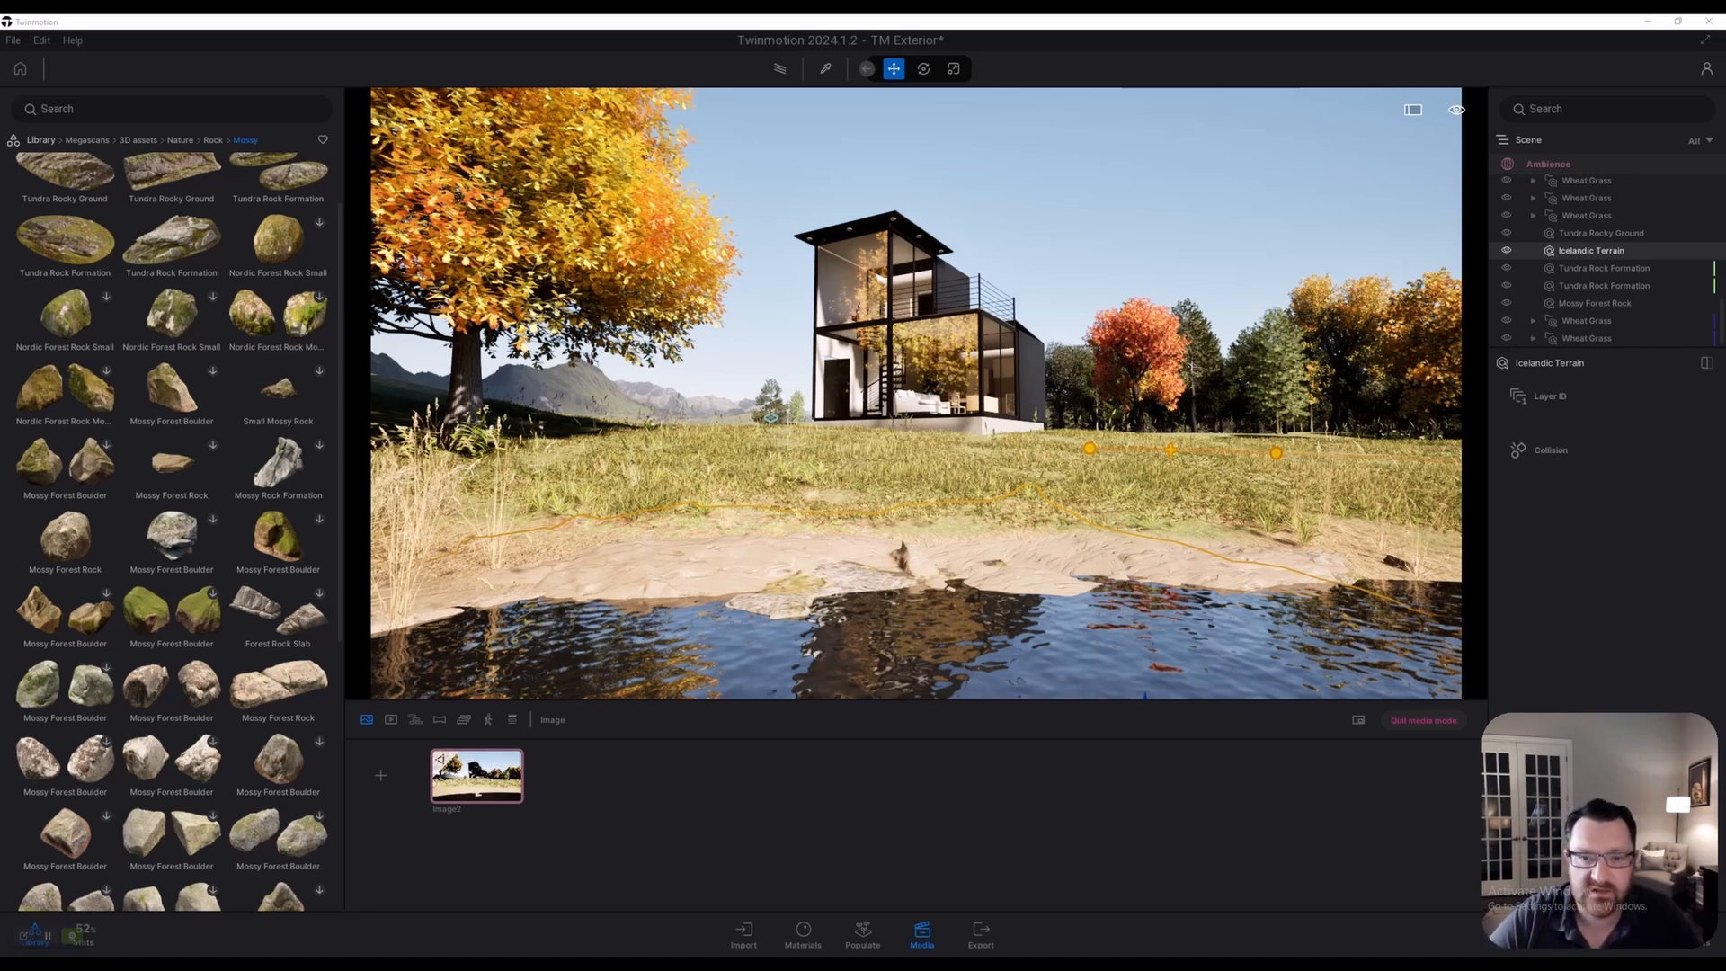
Preview the view path-traced, then turn back to real-time and fly toward the shoreline
{"action": "left_click", "coordinate": [780, 68]}
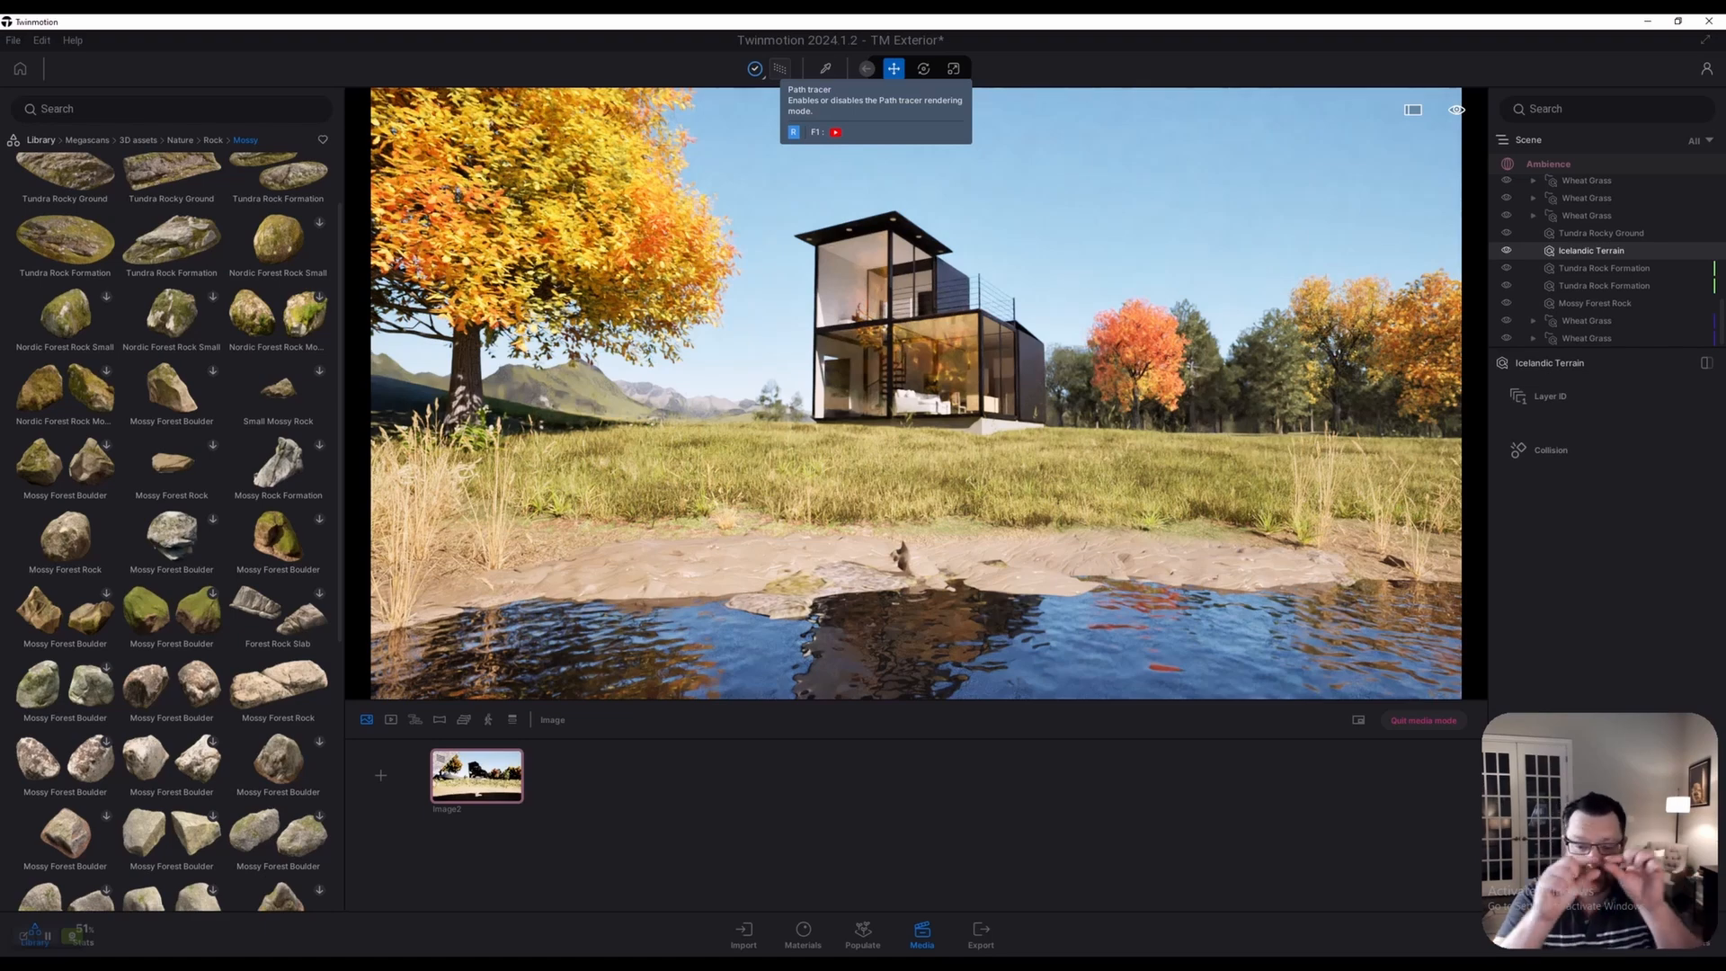
{"action": "left_click", "coordinate": [755, 68]}
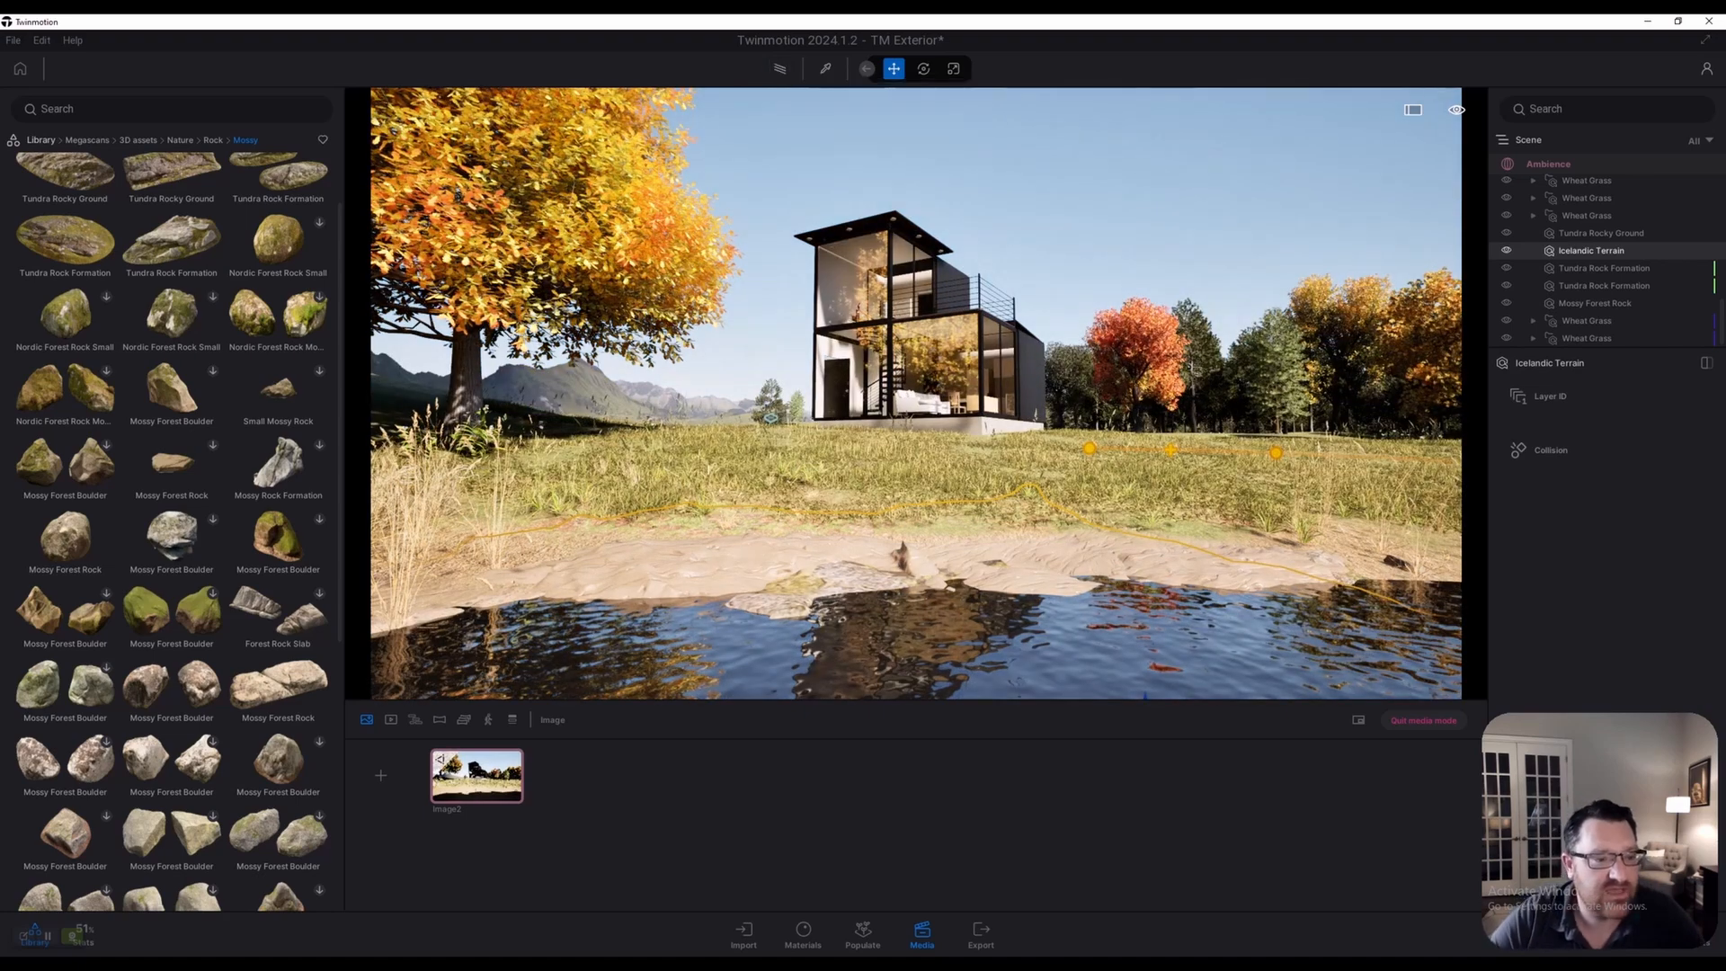
{"action": "scroll", "coordinate": [171, 328], "scroll_direction": "up", "scroll_amount": 1}
{"action": "right_click_drag", "start_coordinate": [863, 387], "coordinate": [1047, 440]}
{"action": "key", "text": "w"}
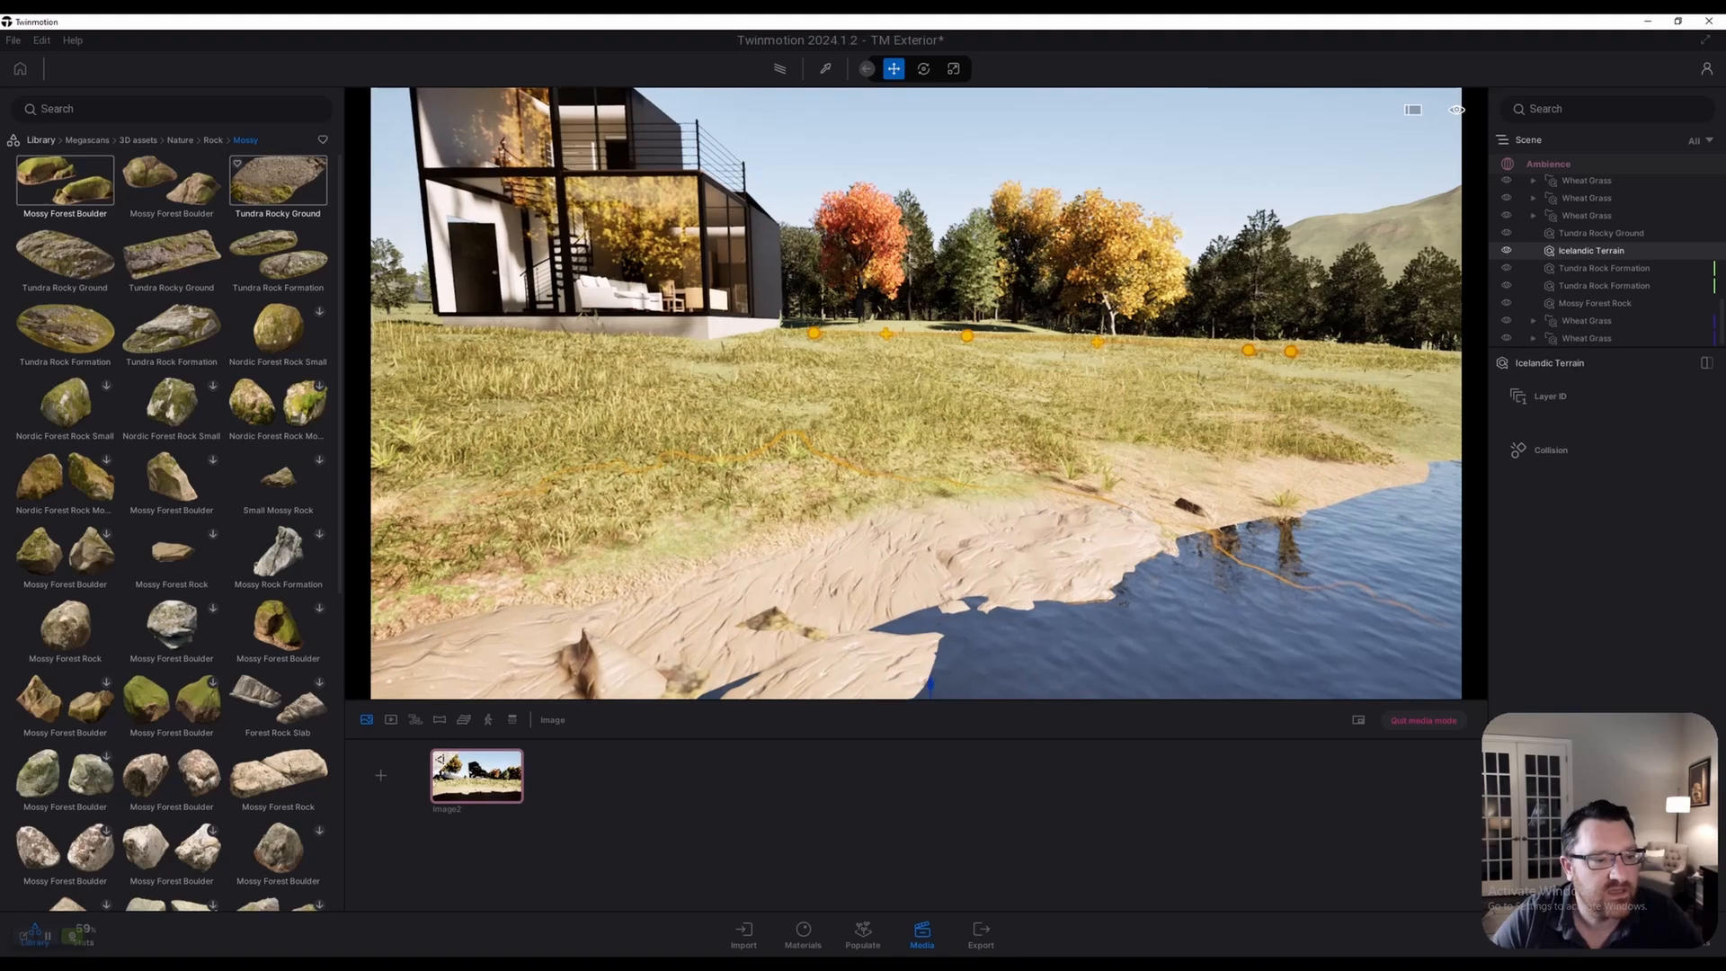
{"action": "key", "text": "w"}
Drop a Tundra Rocky Ground rock into the scene and push it to the water's edge
{"action": "left_click_drag", "start_coordinate": [278, 181], "coordinate": [959, 431]}
{"action": "right_click_drag", "start_coordinate": [959, 432], "coordinate": [958, 442]}
{"action": "key", "text": "s"}
{"action": "left_click_drag", "start_coordinate": [966, 402], "coordinate": [1136, 575]}
{"action": "key", "text": "d"}
{"action": "right_click_drag", "start_coordinate": [1136, 576], "coordinate": [1007, 598]}
{"action": "key", "text": "d"}
{"action": "key", "text": "q"}
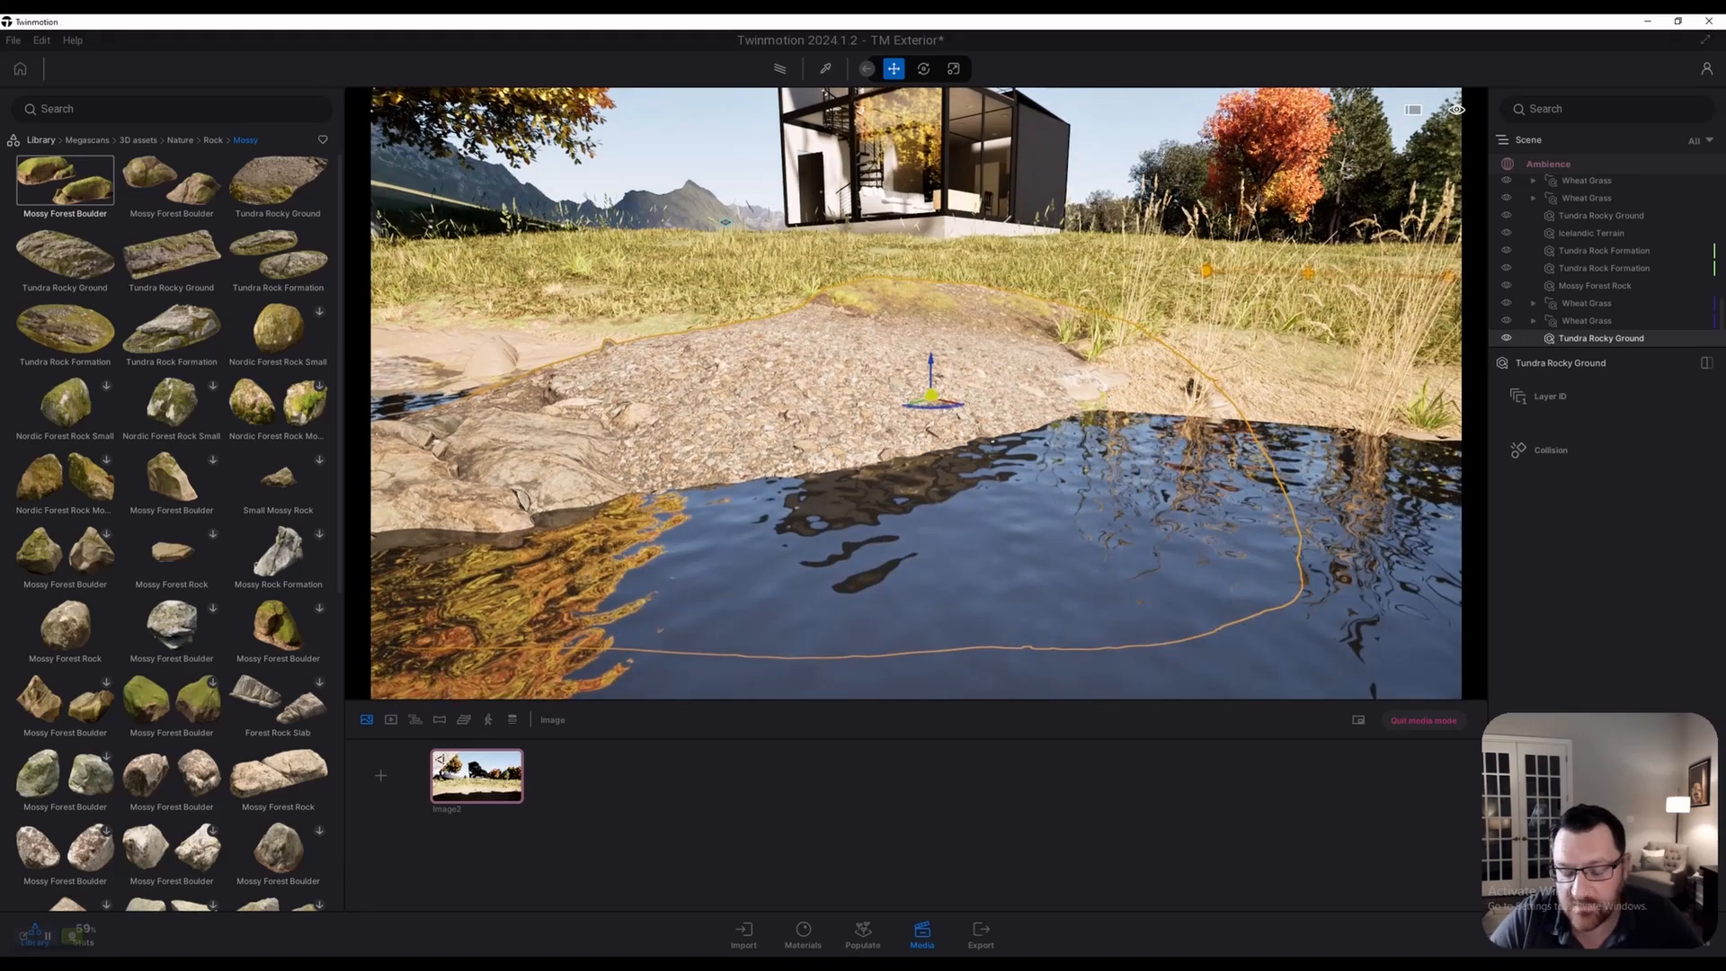
{"action": "key", "text": "s"}
{"action": "right_click_drag", "start_coordinate": [1007, 597], "coordinate": [1124, 625]}
{"action": "key", "text": "w"}
{"action": "key", "text": "a"}
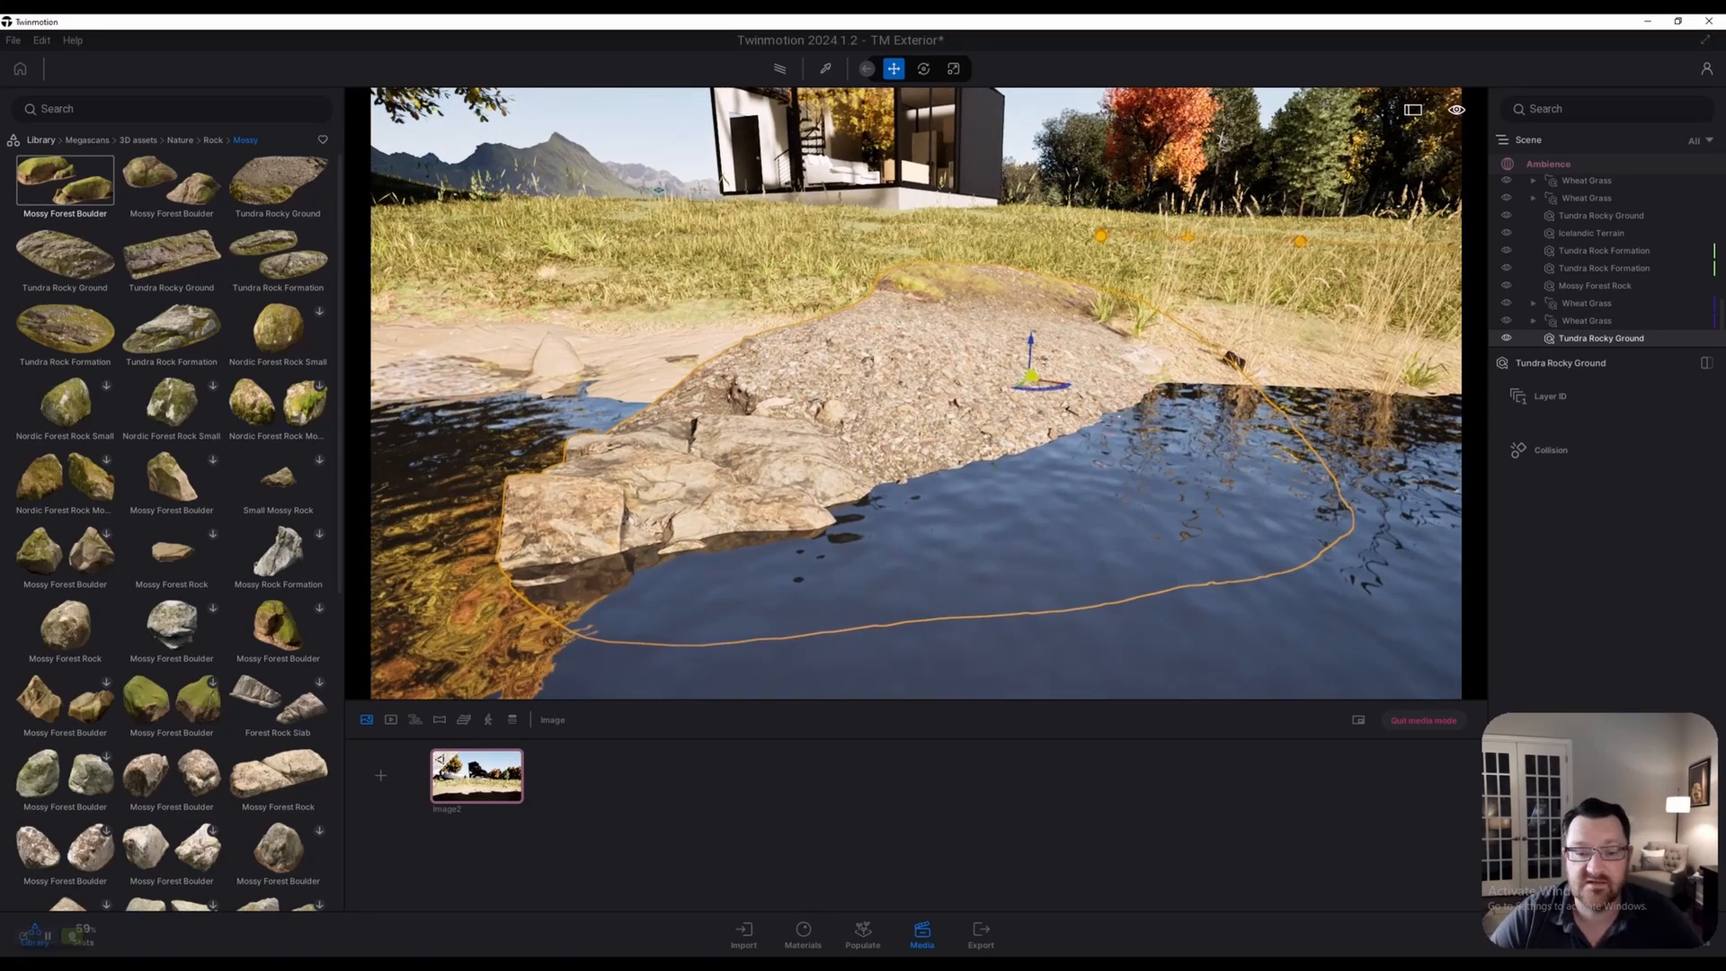
{"action": "key", "text": "a"}
Circle the view around the placed rock to check how it blends into the shore
{"action": "left_click", "coordinate": [825, 69]}
{"action": "key", "text": "w"}
{"action": "key", "text": "e"}
{"action": "key", "text": "d"}
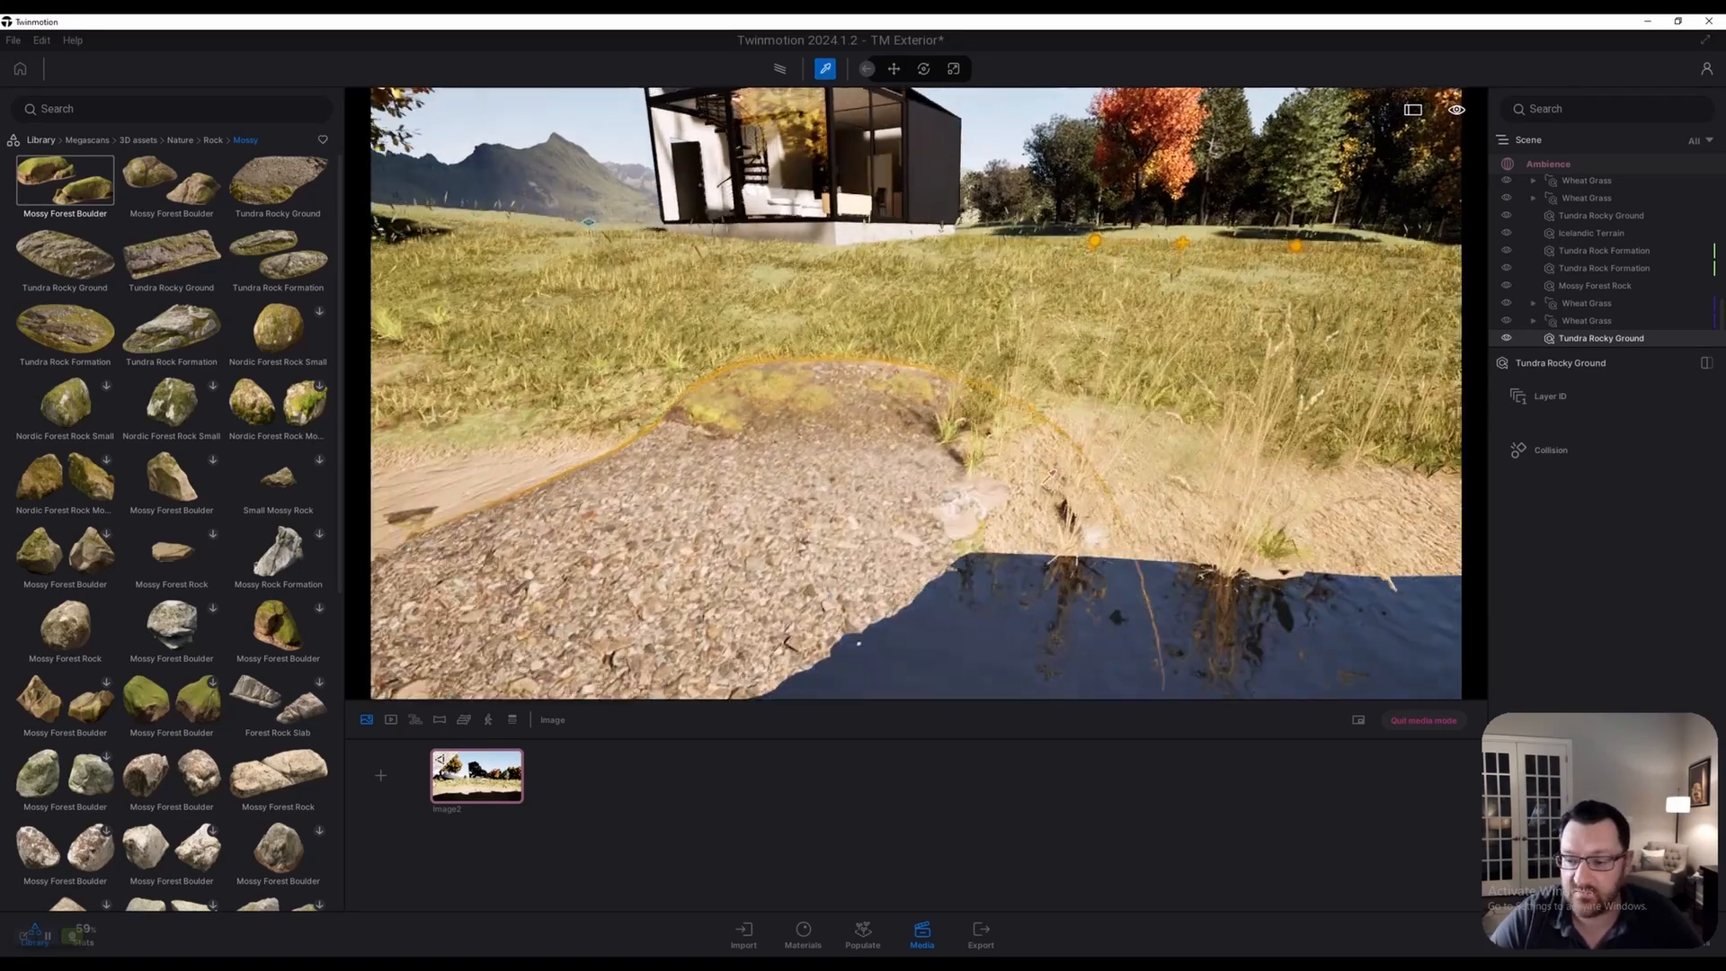
{"action": "key", "text": "s"}
{"action": "key", "text": "a"}
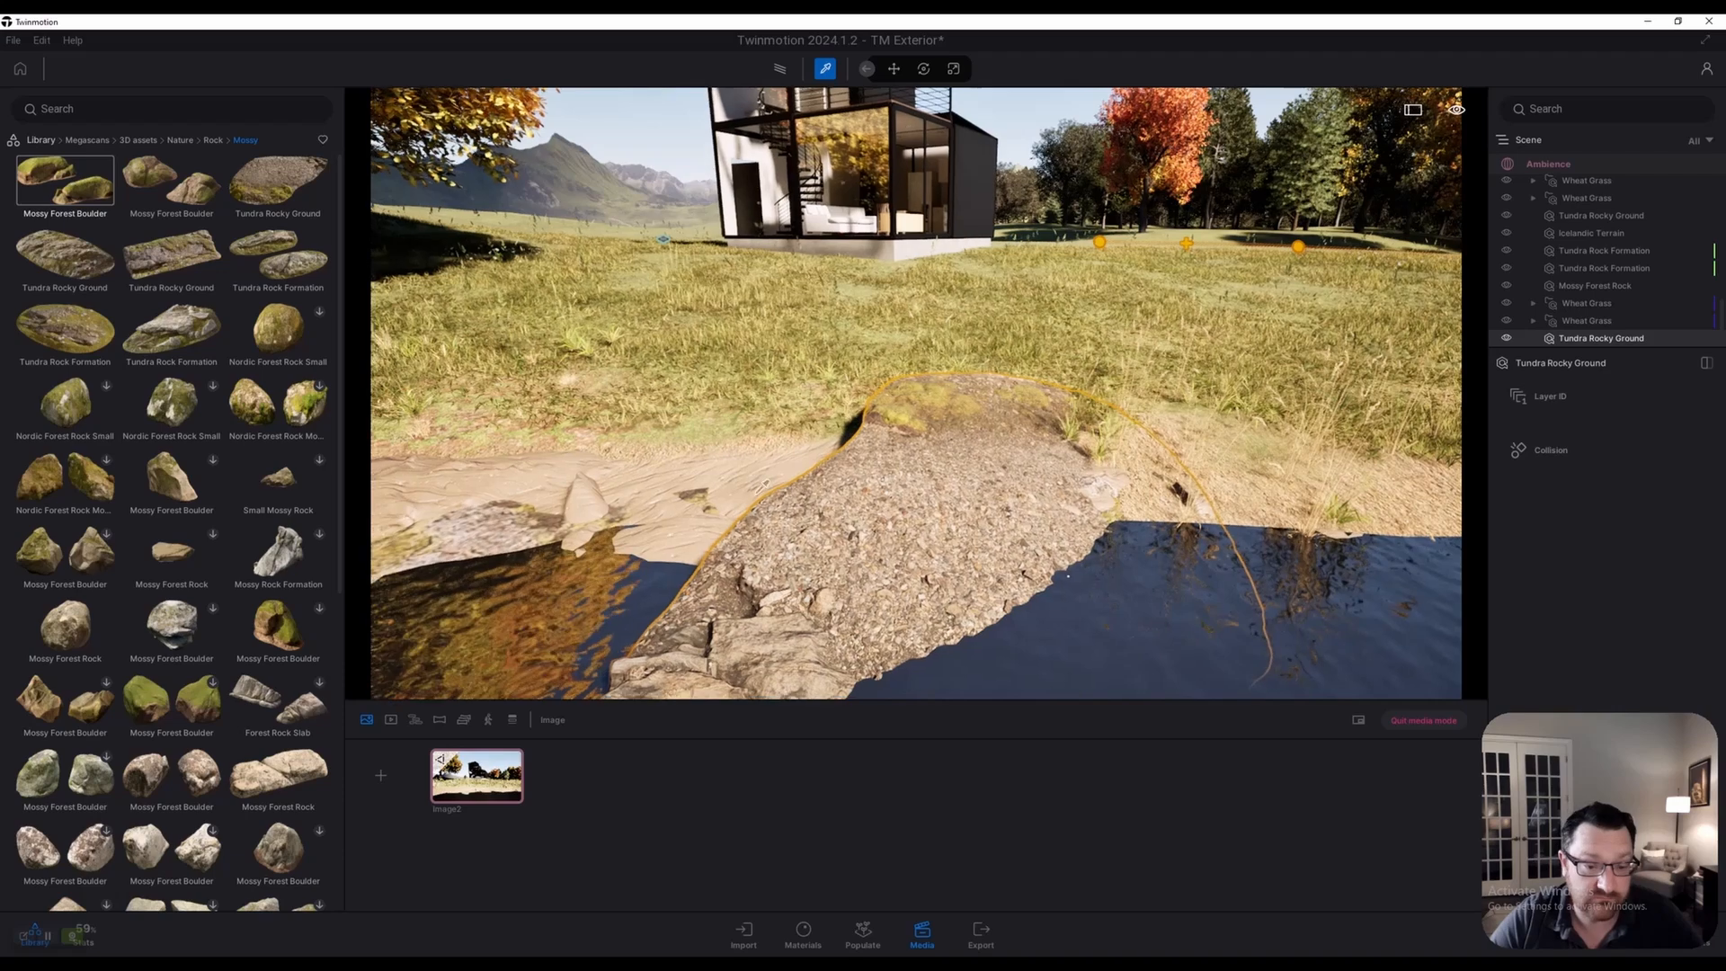
{"action": "key", "text": "w"}
{"action": "key", "text": "a"}
{"action": "key", "text": "q"}
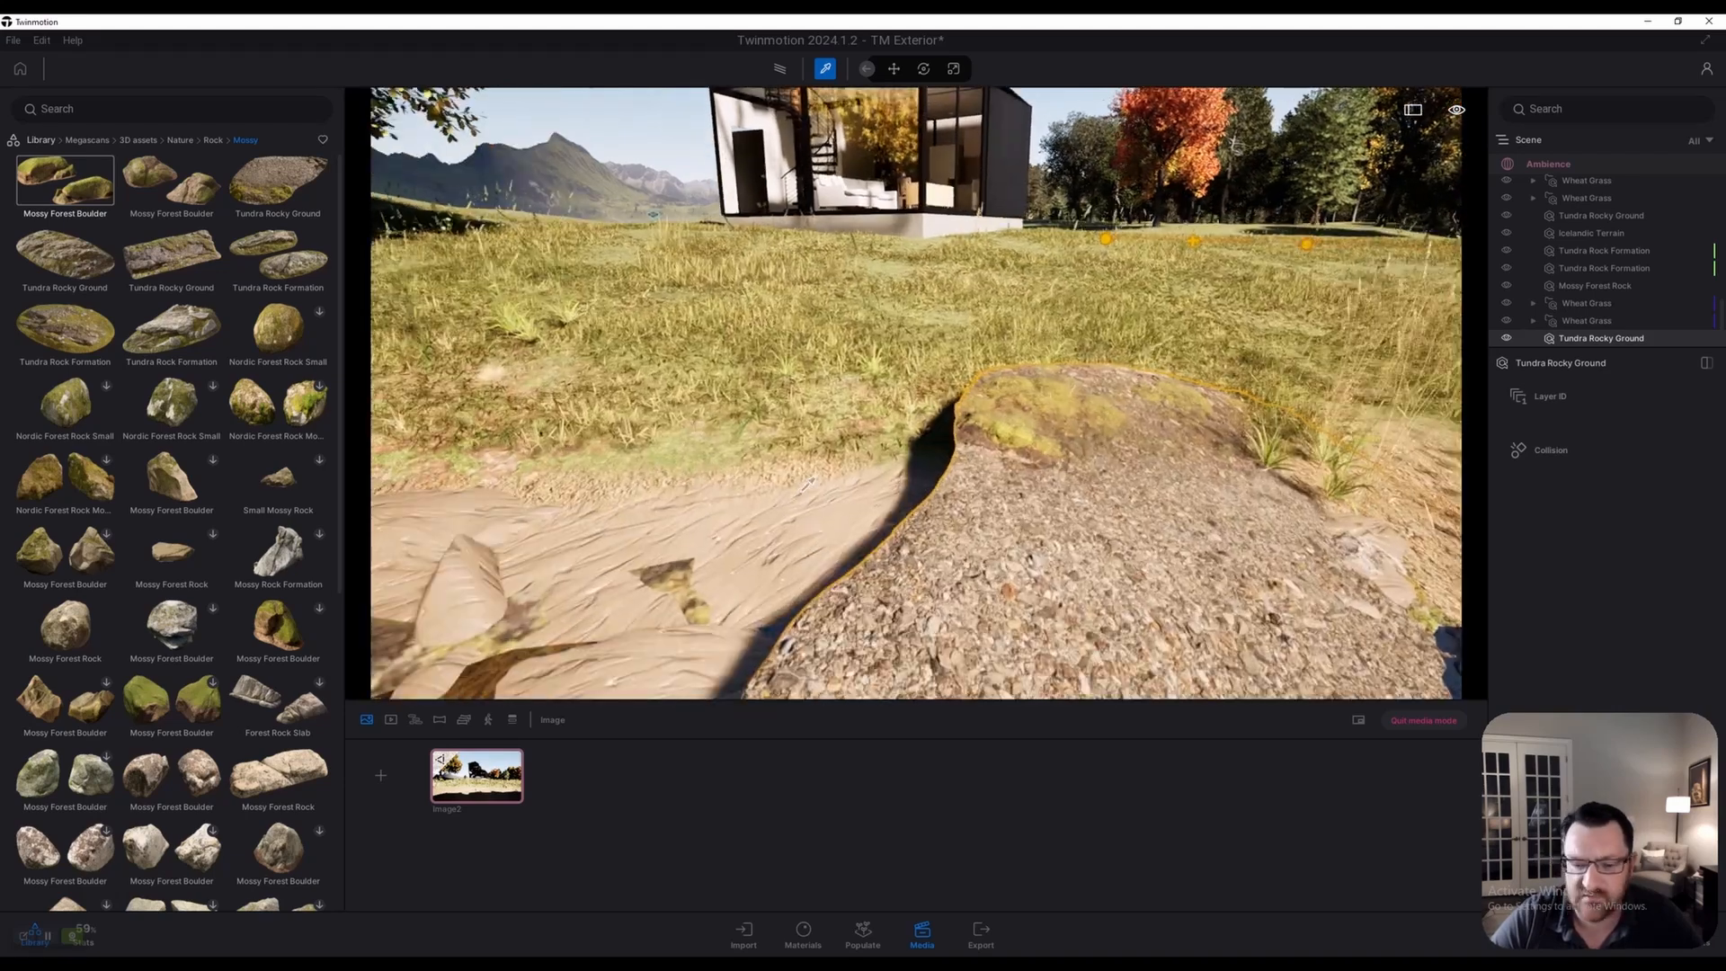
{"action": "key", "text": "t"}
{"action": "key", "text": "s"}
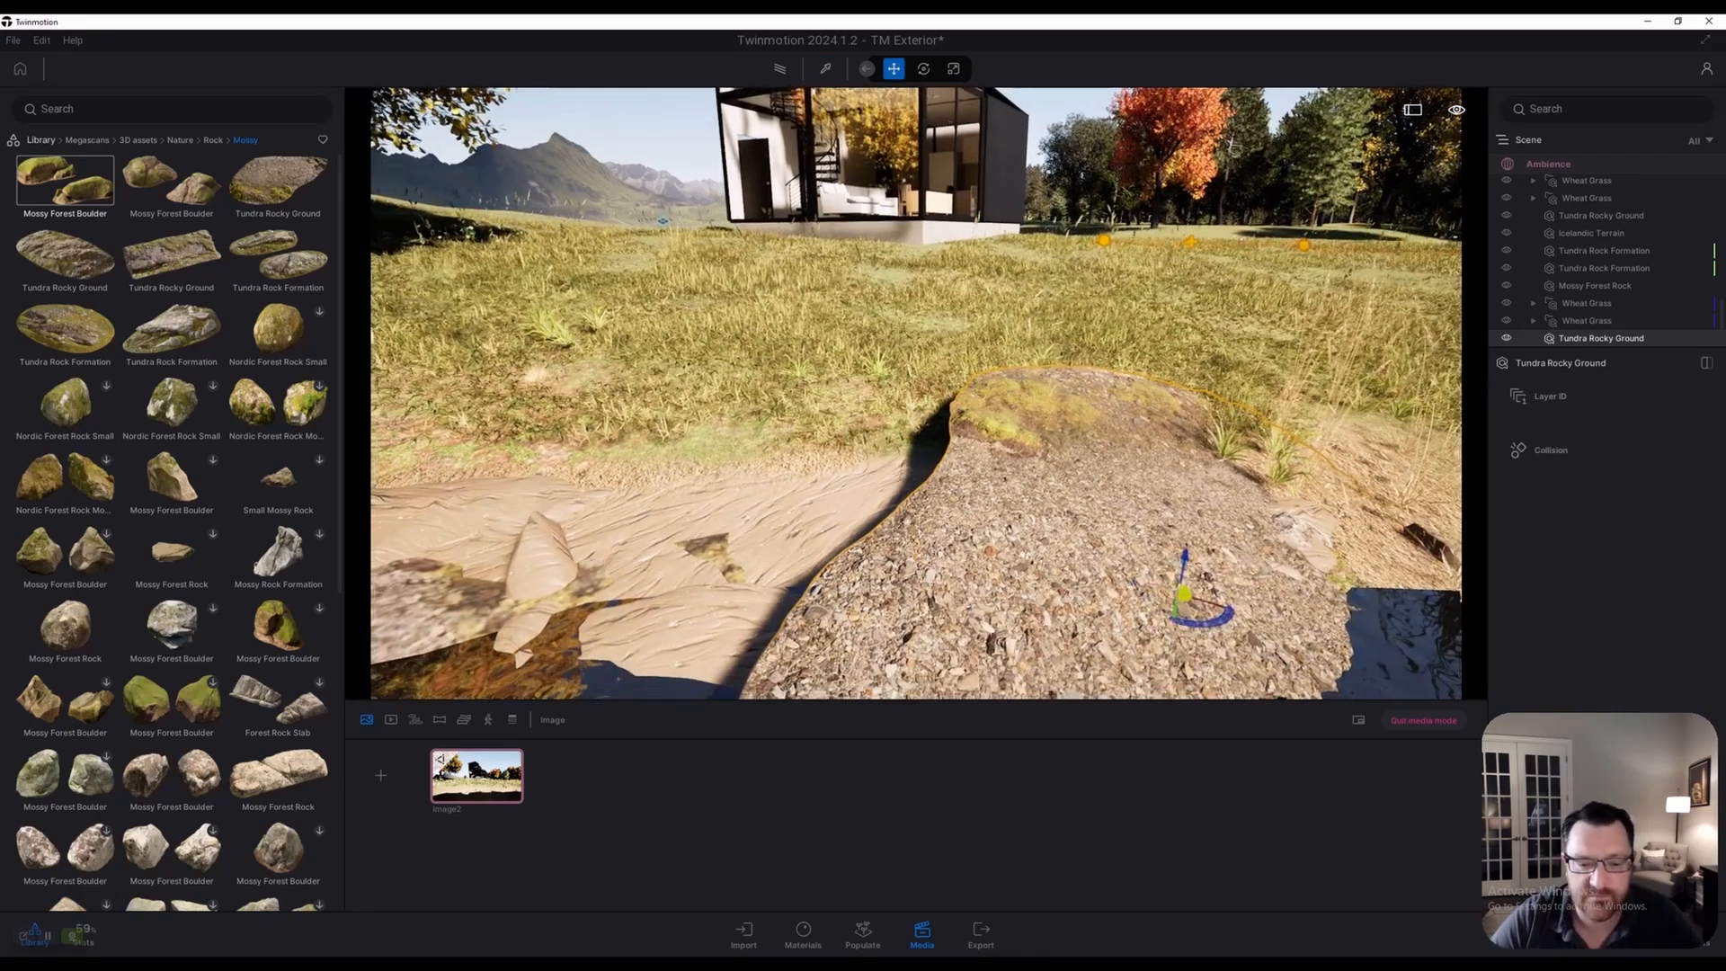
Apply the Grassy ground material from Materials > Ground > Nature to the shoreline rock
{"action": "left_click", "coordinate": [40, 140]}
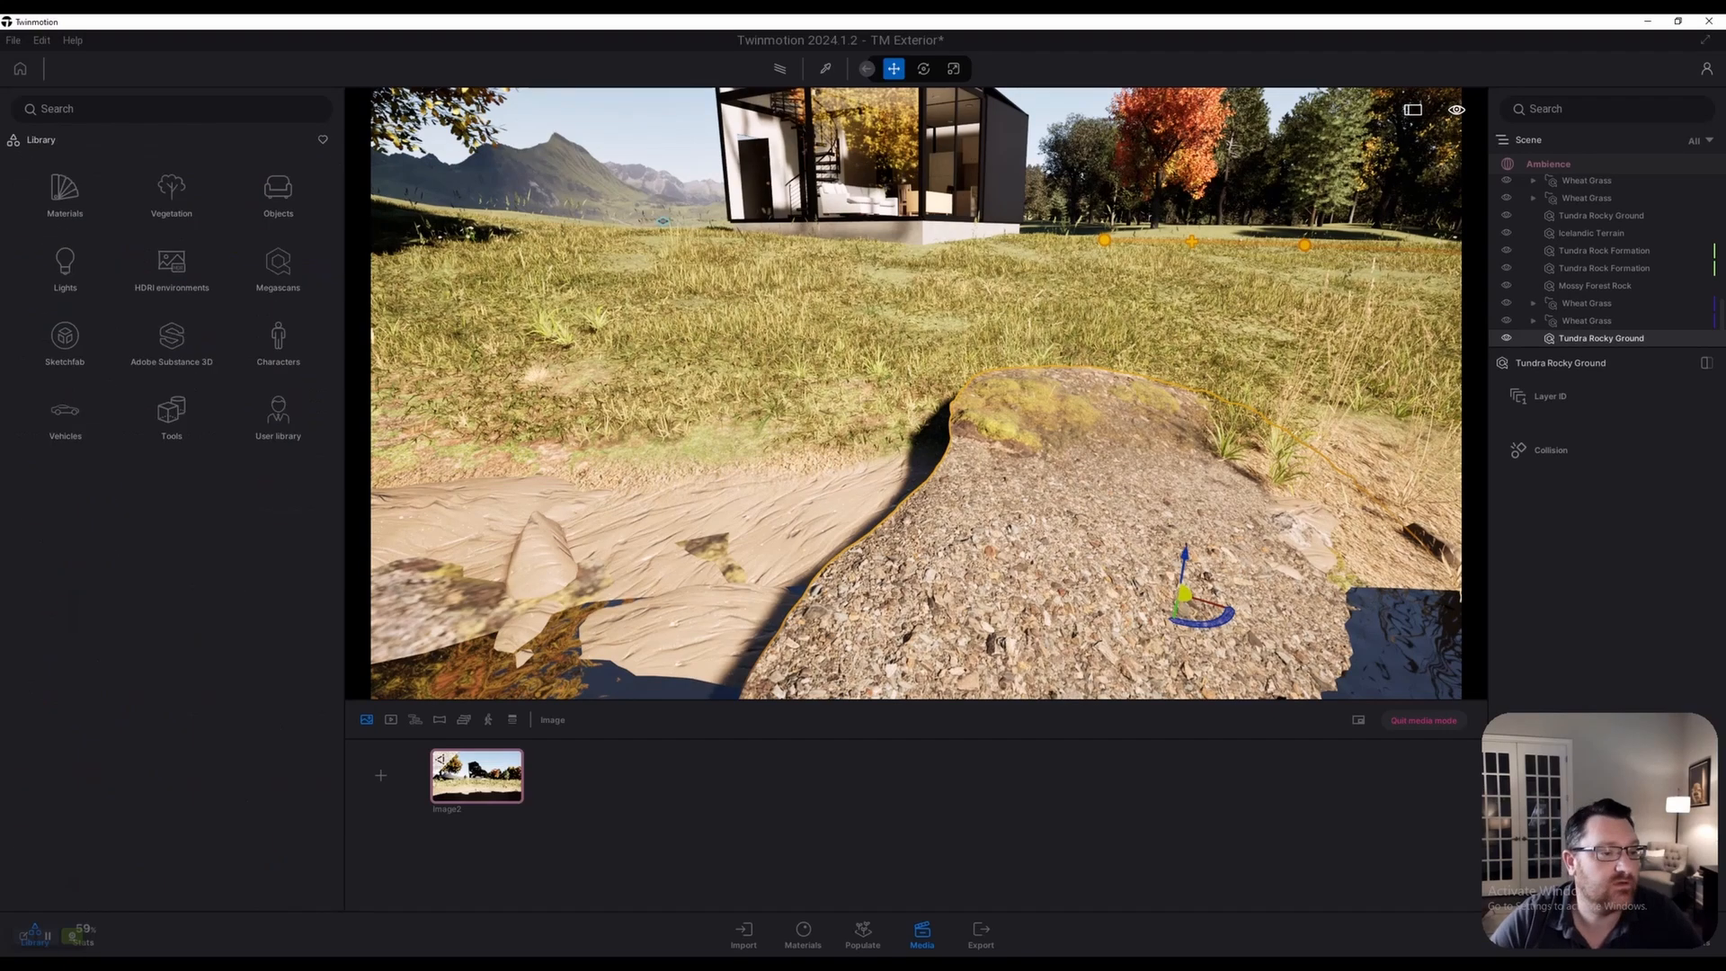
{"action": "left_click", "coordinate": [65, 191]}
{"action": "left_click", "coordinate": [278, 264]}
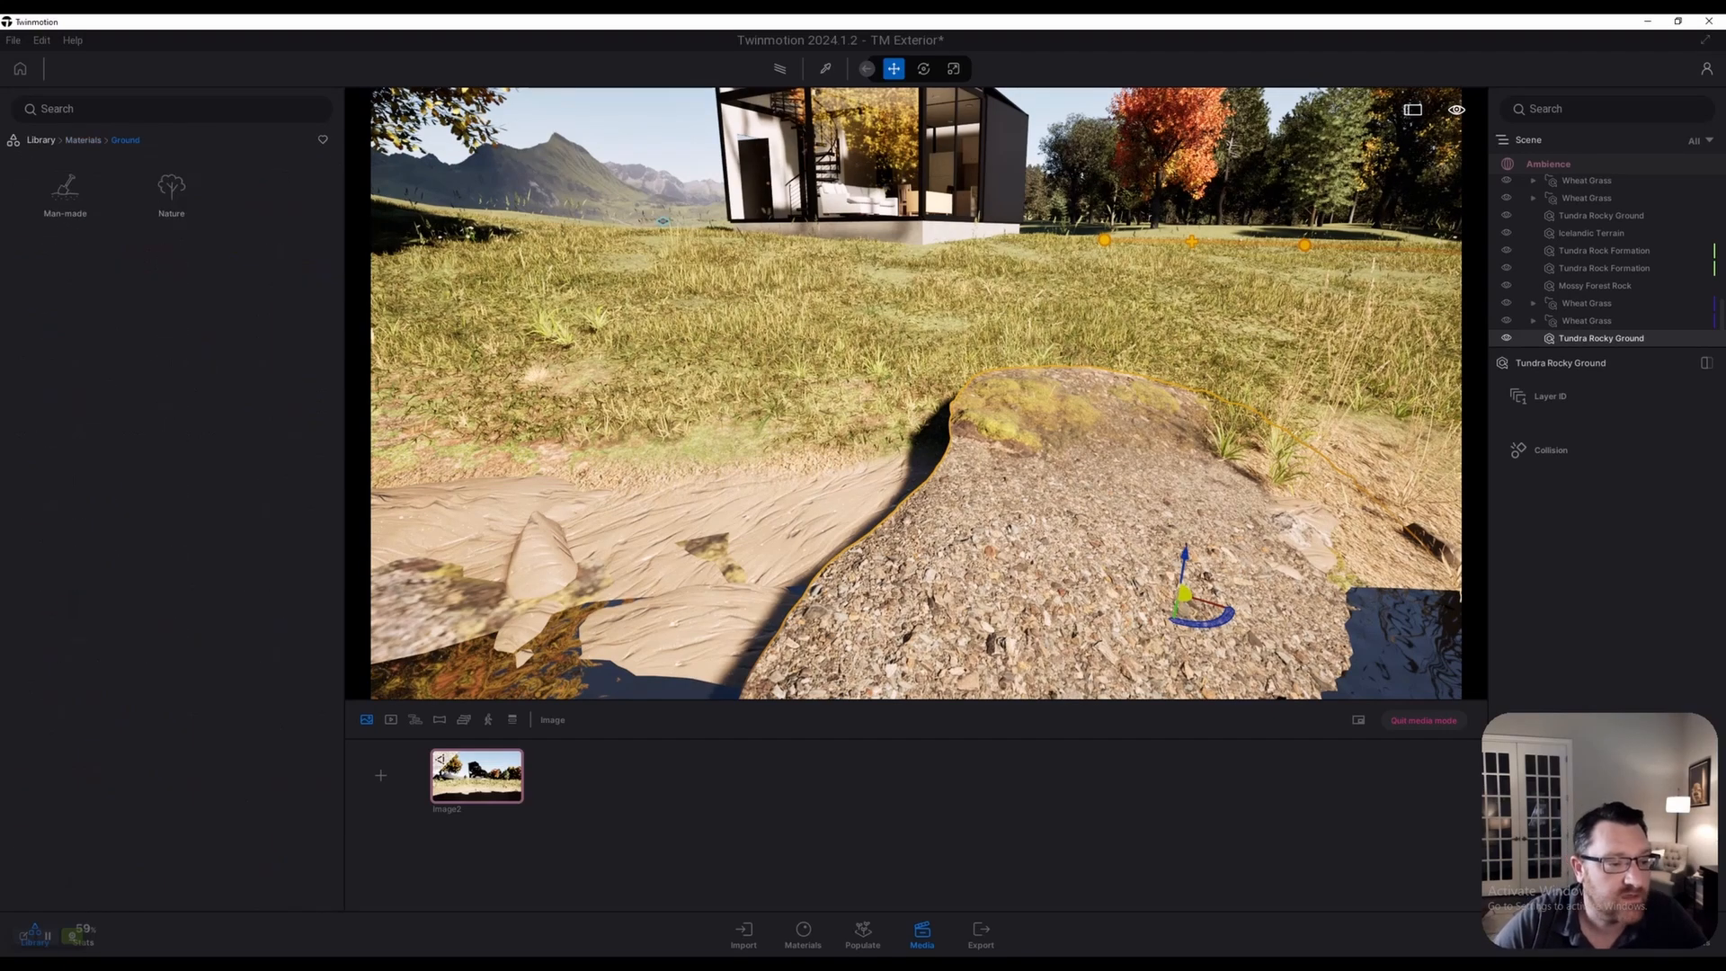
{"action": "key", "text": "w"}
{"action": "left_click", "coordinate": [171, 190]}
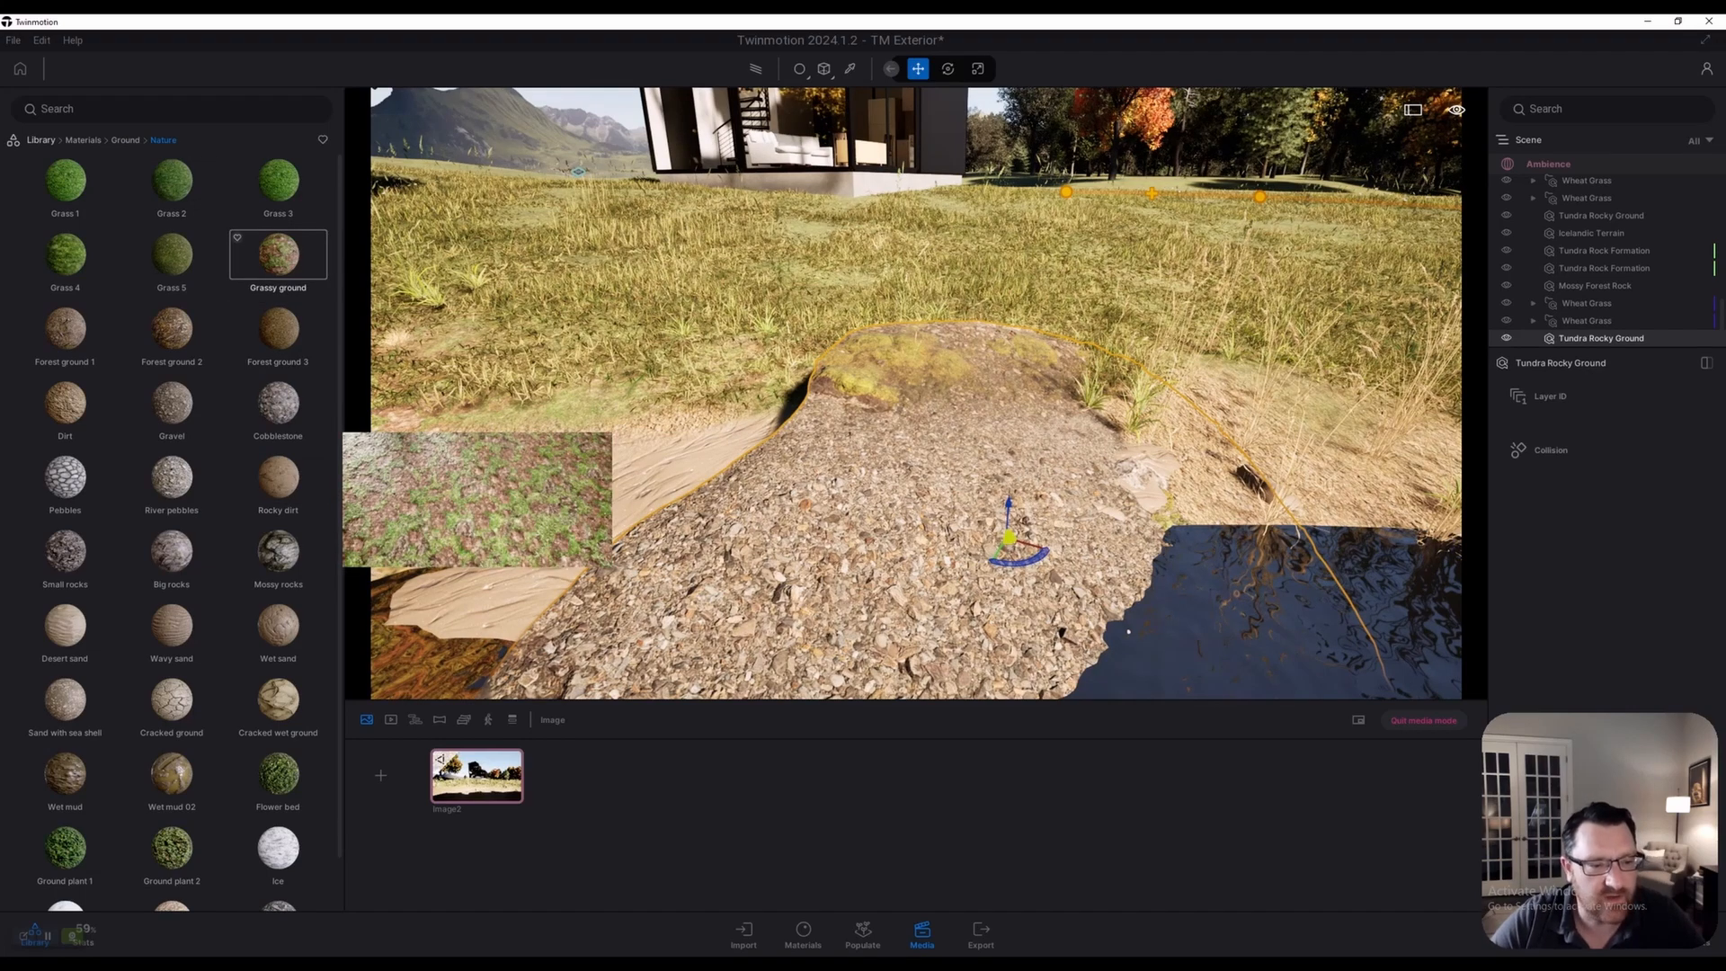
{"action": "left_click_drag", "start_coordinate": [278, 255], "coordinate": [899, 503]}
Orbit around the rock to inspect the grass texture against the shoreline and water
{"action": "key", "text": "s"}
{"action": "key", "text": "s"}
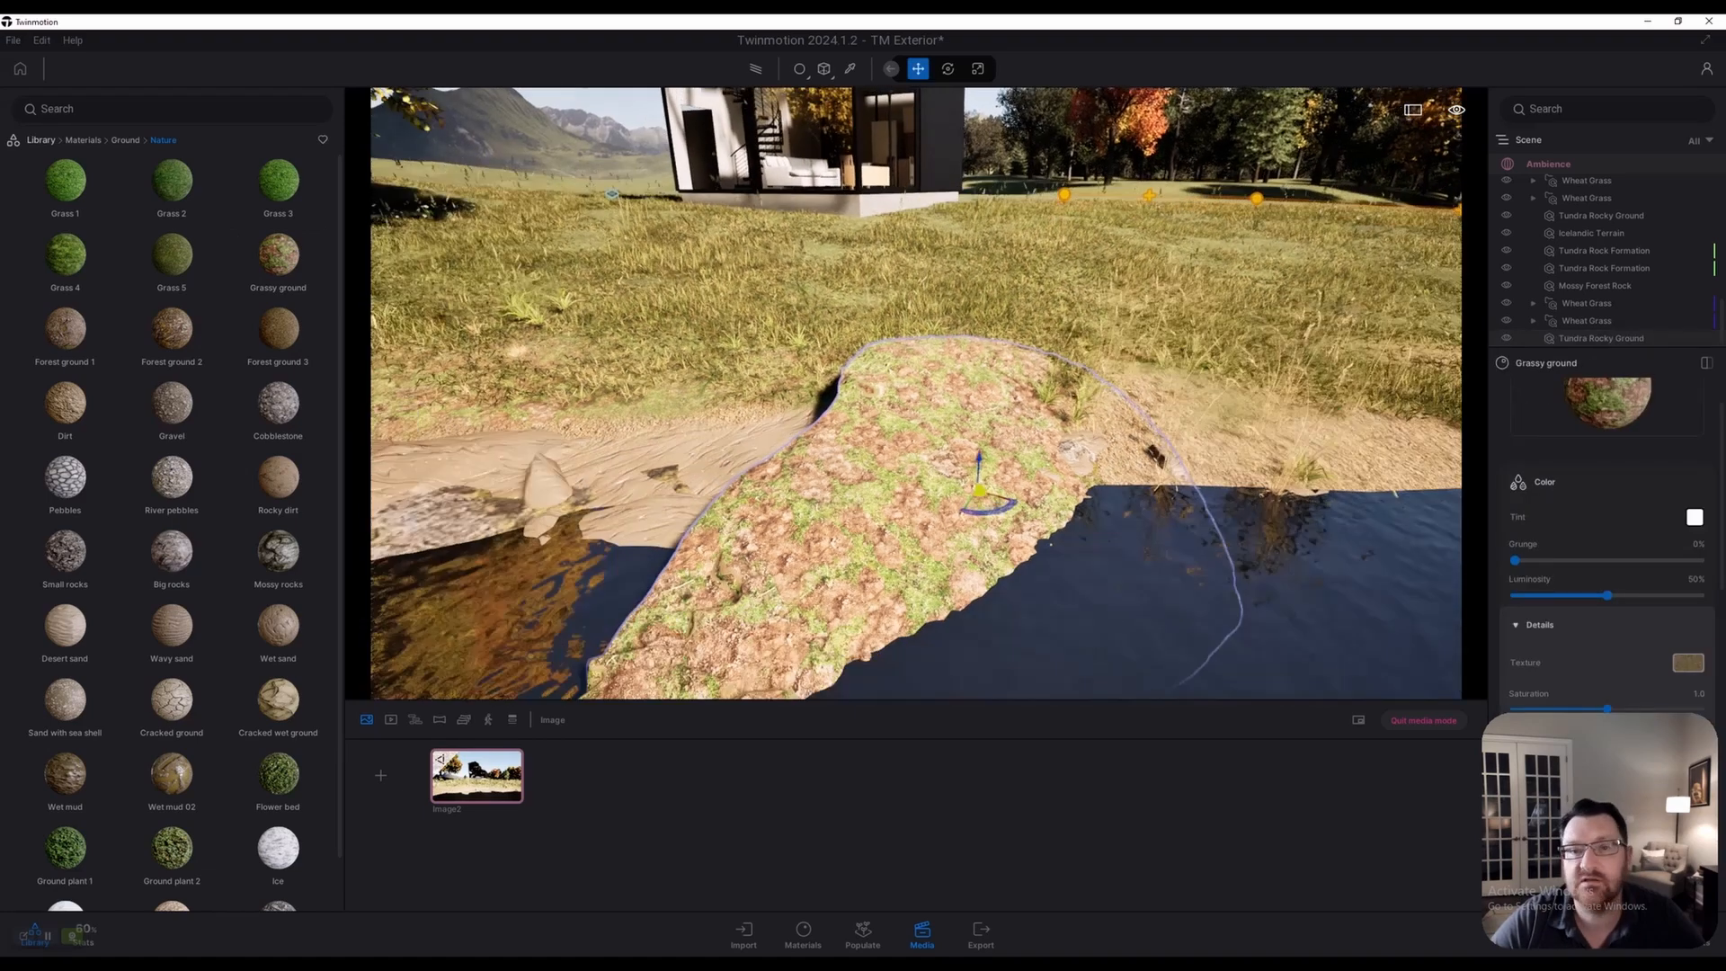
{"action": "key", "text": "q"}
{"action": "scroll", "coordinate": [1607, 562], "scroll_direction": "down", "scroll_amount": 8}
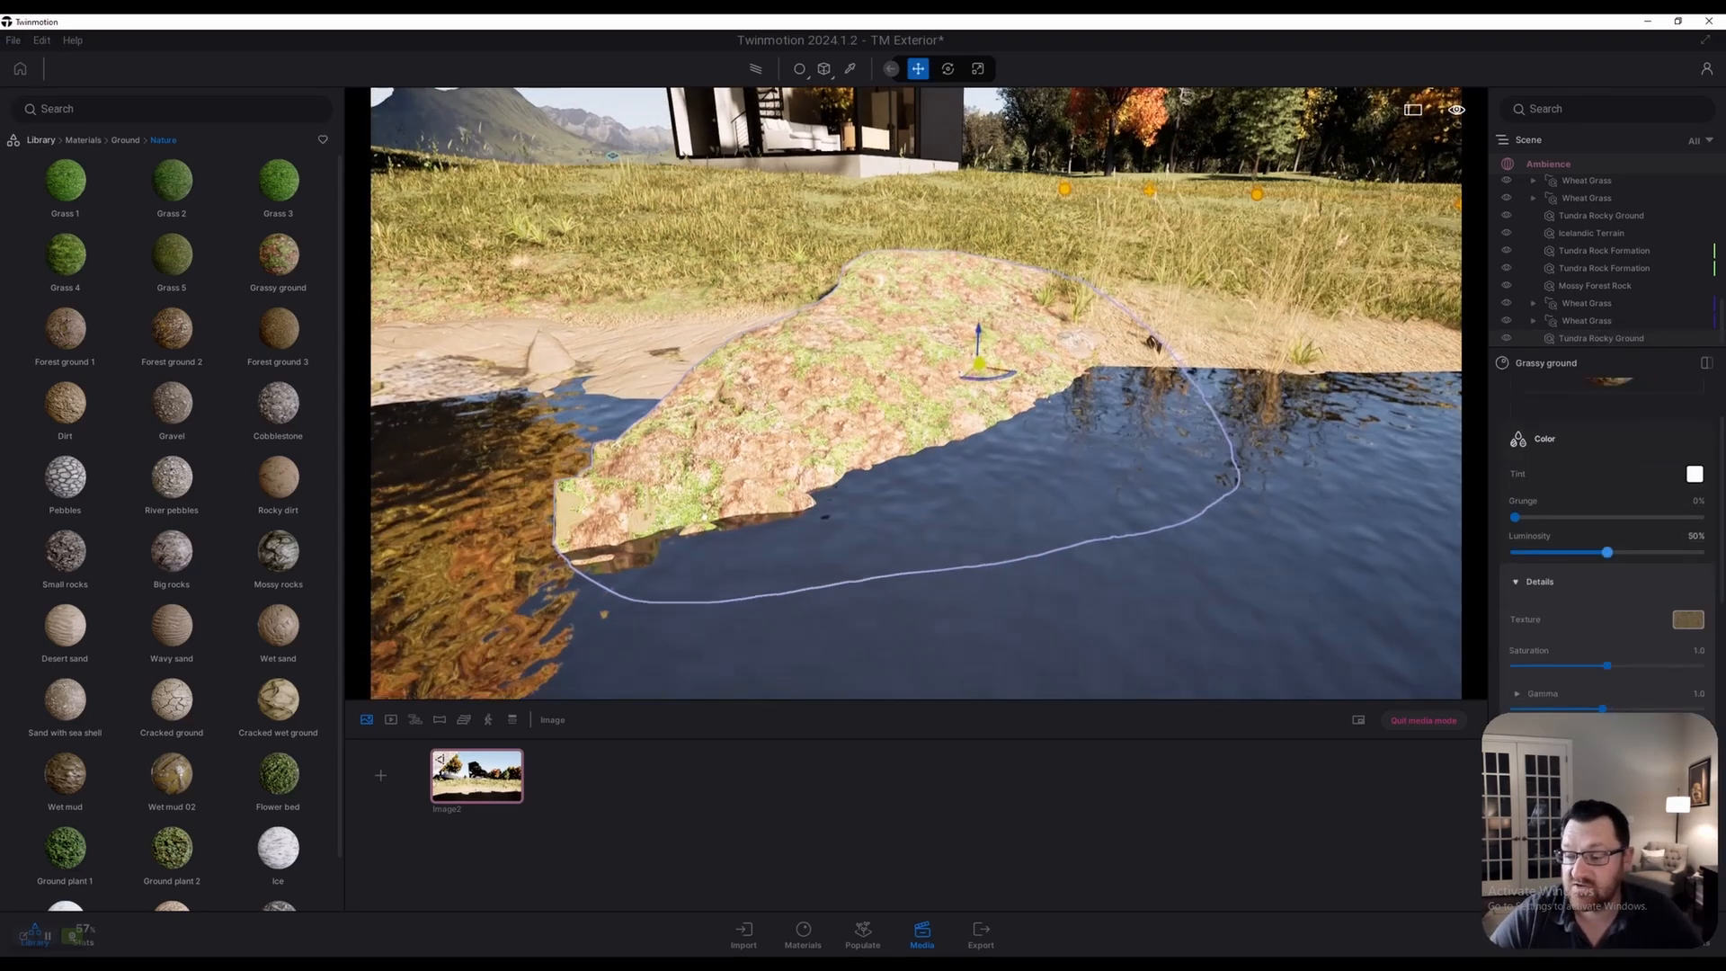
{"action": "key", "text": "w"}
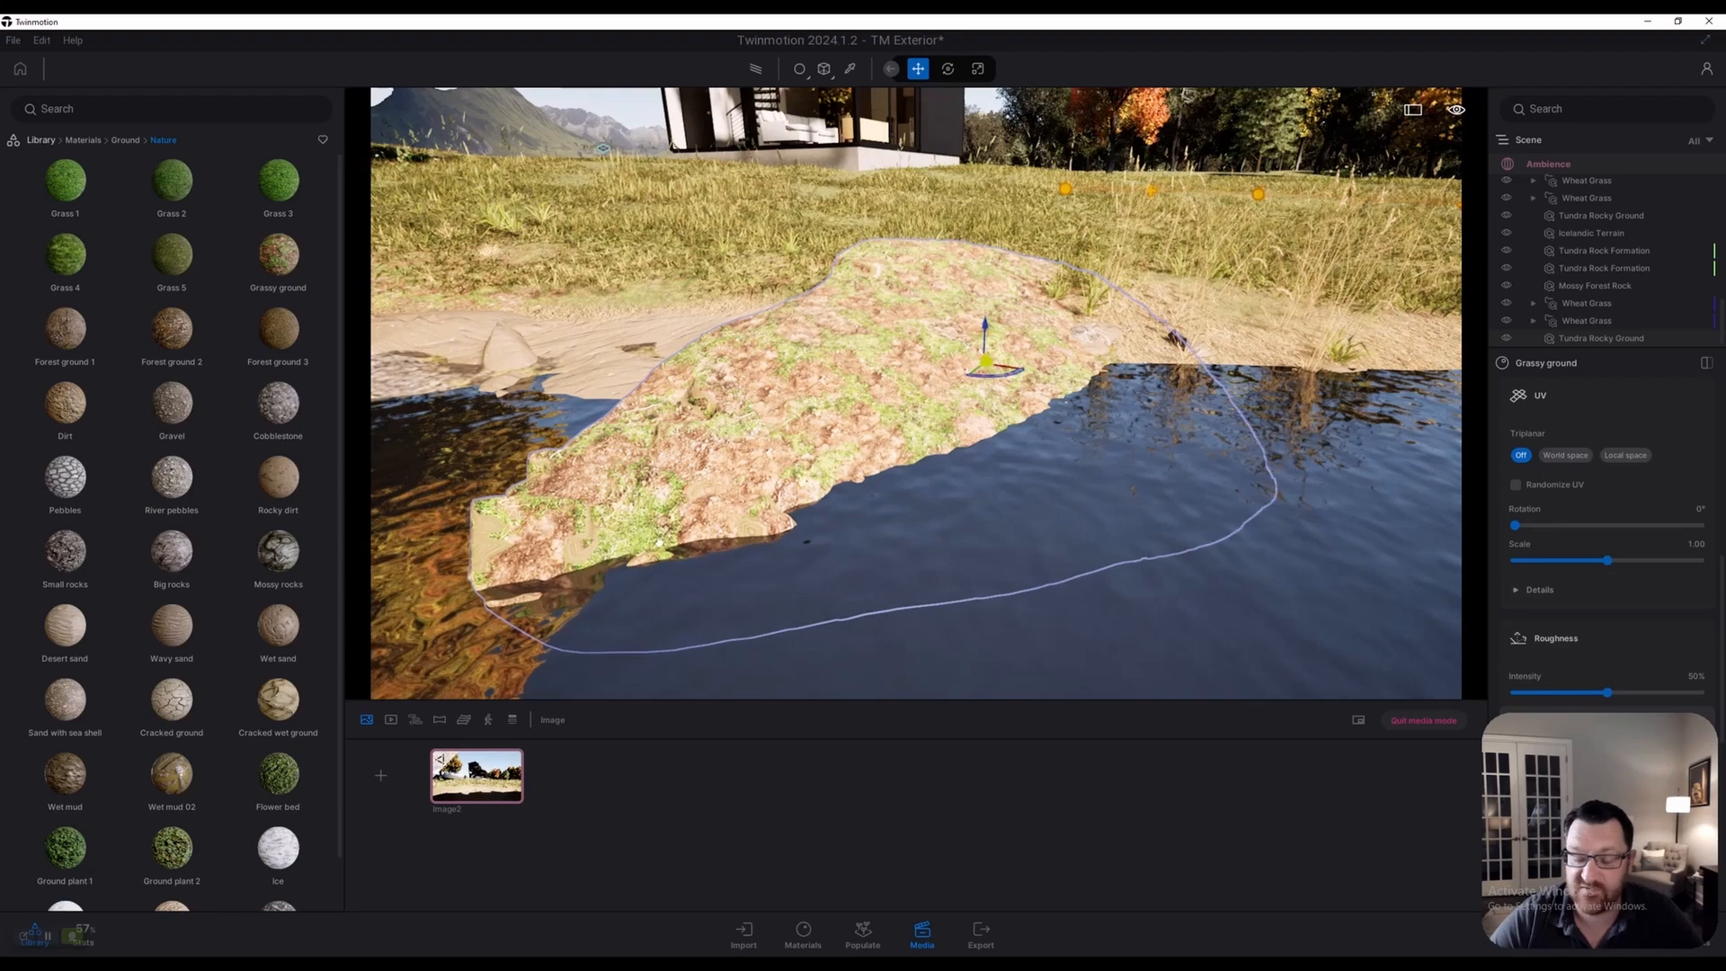
{"action": "key", "text": "a"}
{"action": "right_click_drag", "start_coordinate": [916, 393], "coordinate": [1034, 386]}
{"action": "key", "text": "a"}
{"action": "key", "text": "w"}
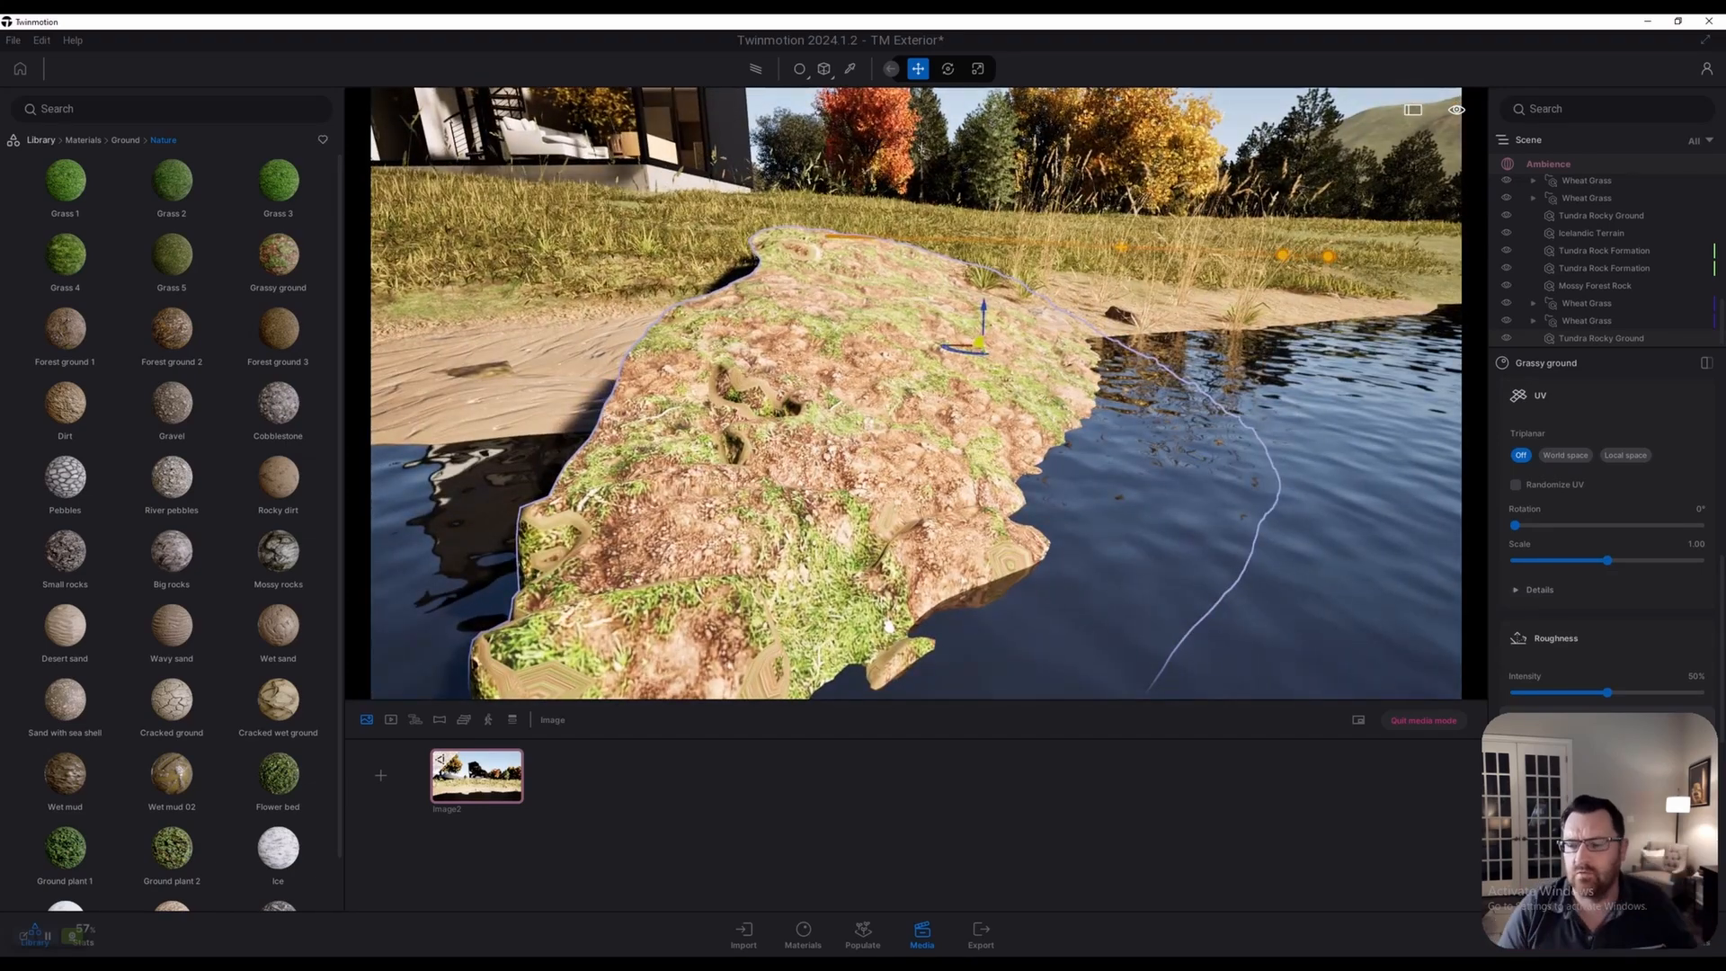
{"action": "middle_click_drag", "start_coordinate": [888, 627], "coordinate": [935, 440], "text": "shift"}
{"action": "scroll", "coordinate": [1077, 496], "scroll_direction": "up", "scroll_amount": 4}
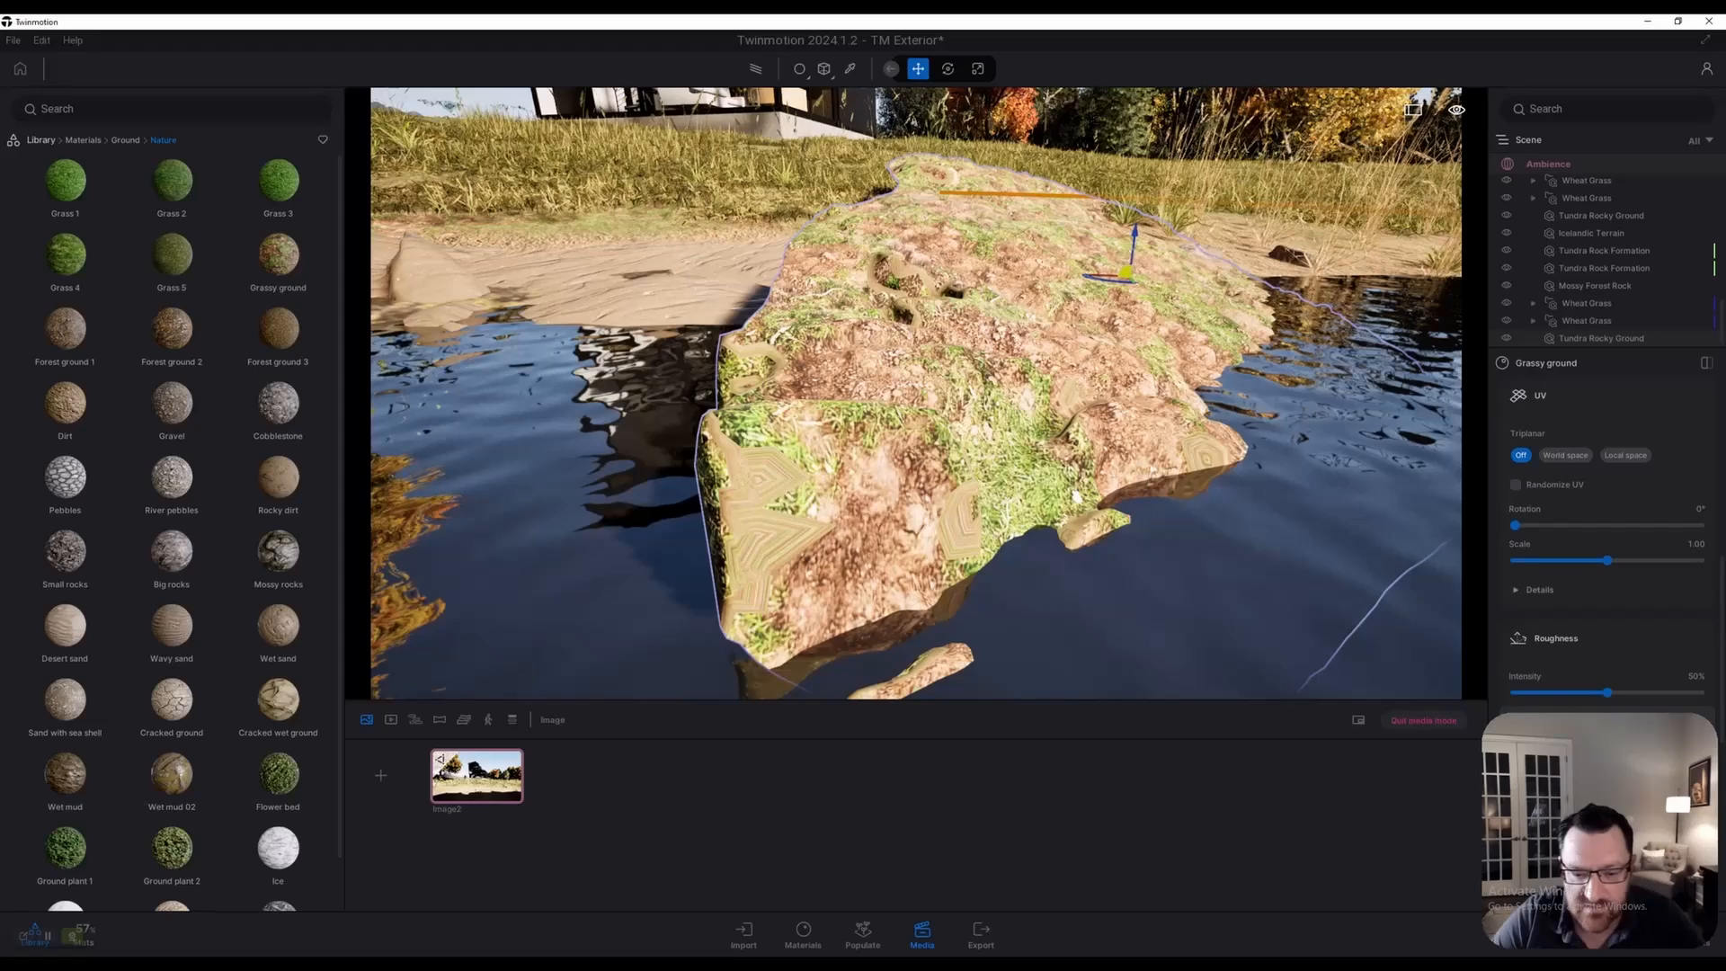
{"action": "key", "text": "e"}
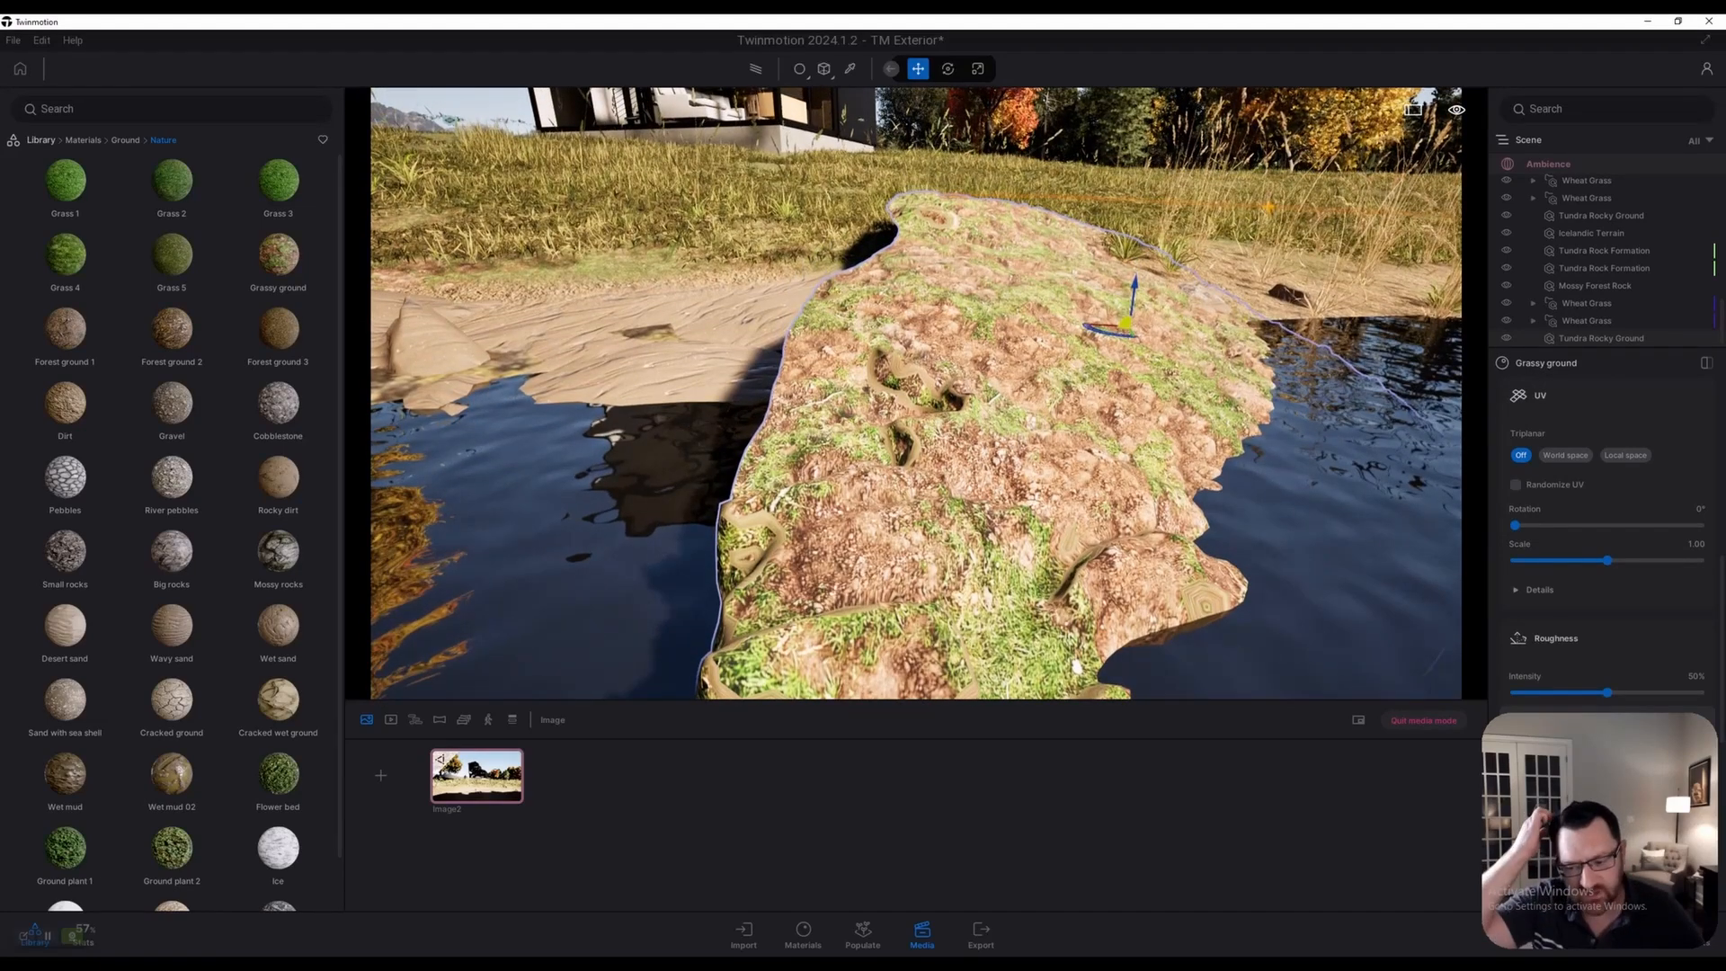
{"action": "key", "text": "s"}
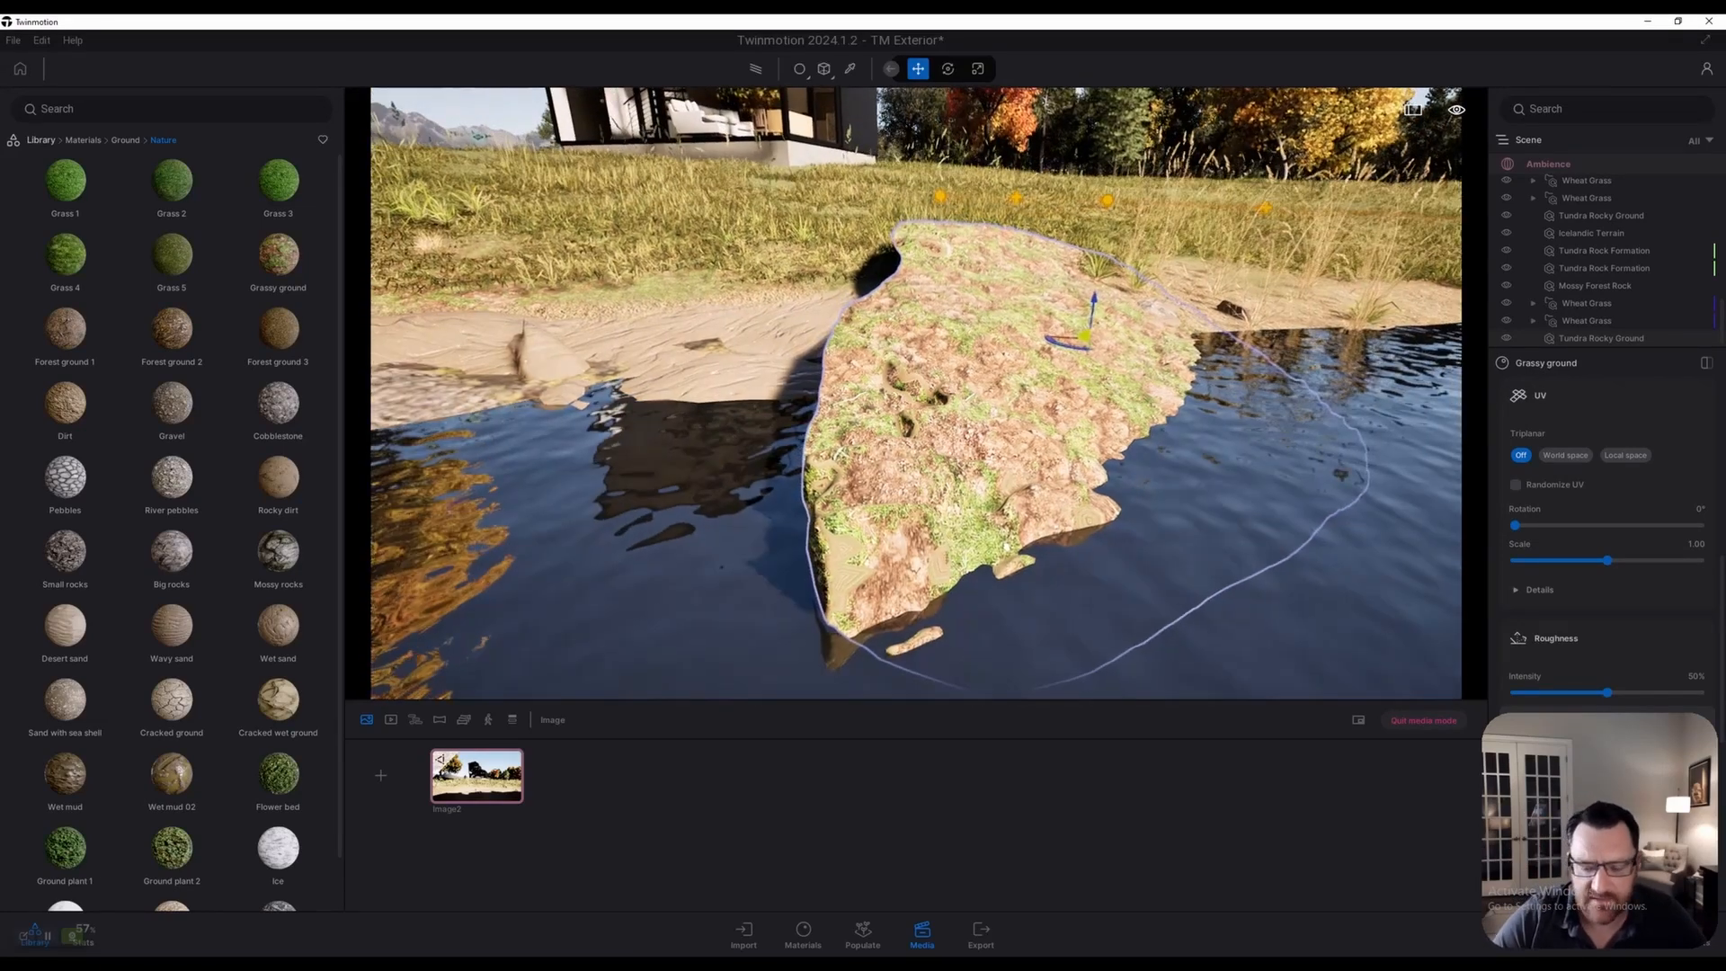
{"action": "key", "text": "ctrl+z"}
{"action": "key", "text": "s"}
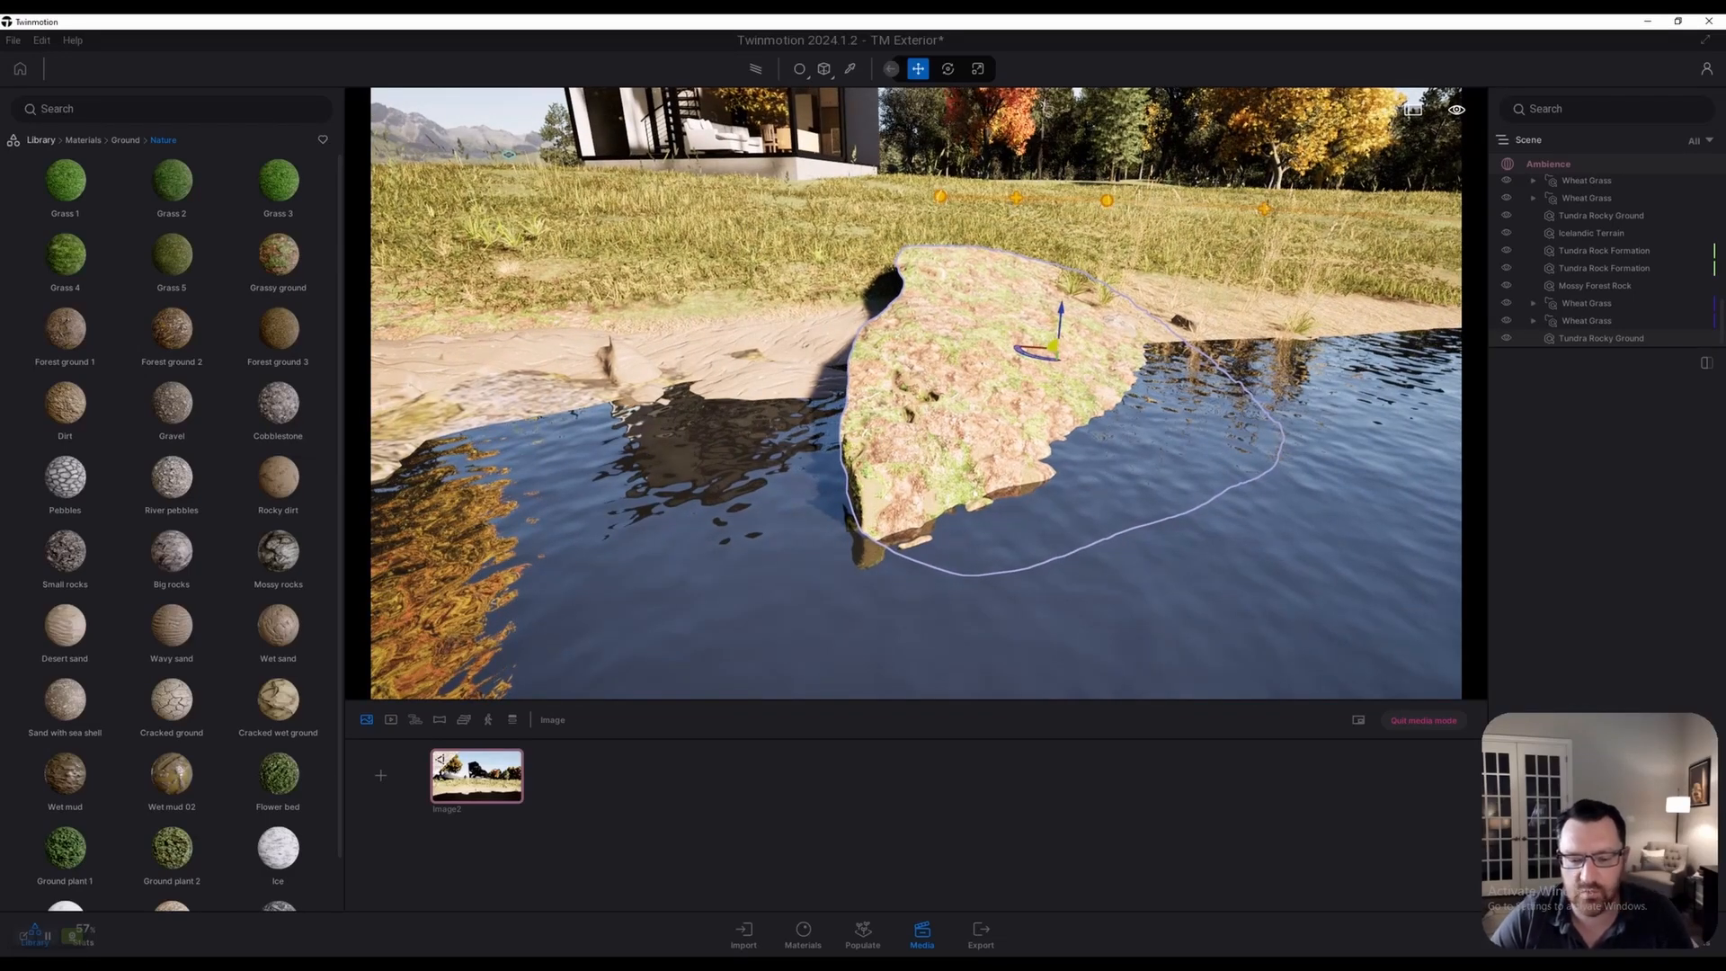
Exit media mode and delete the Tundra Rocky Ground rock
{"action": "left_click", "coordinate": [1423, 720]}
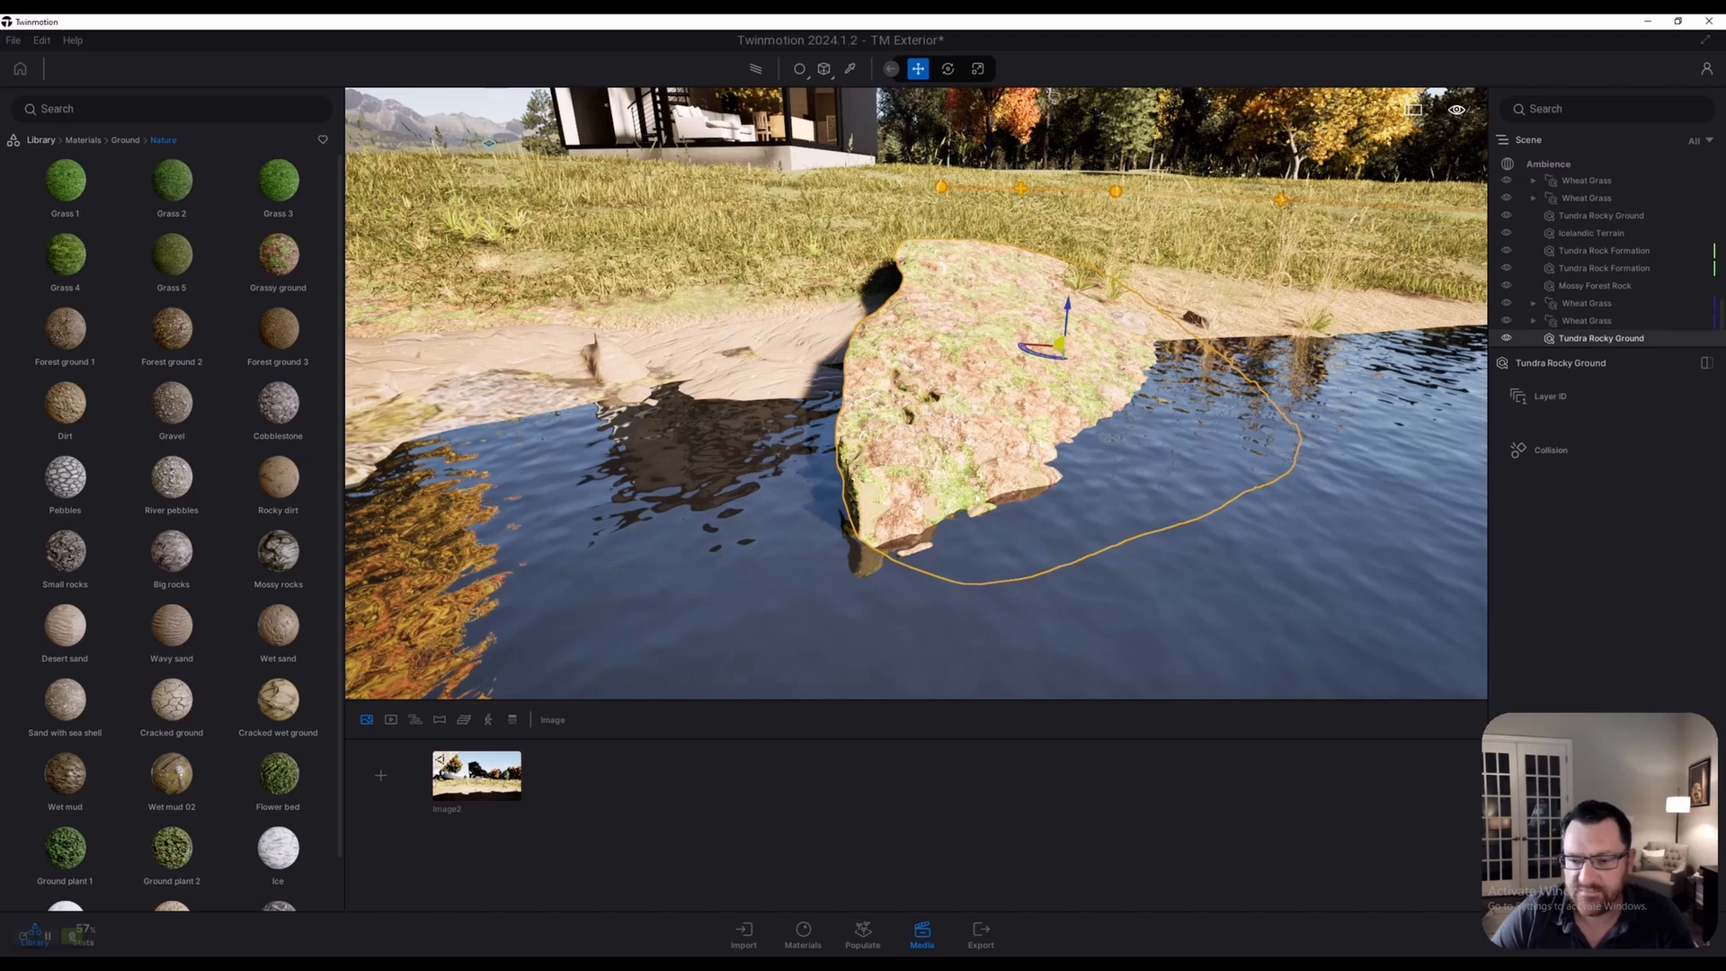
{"action": "key", "text": "Delete"}
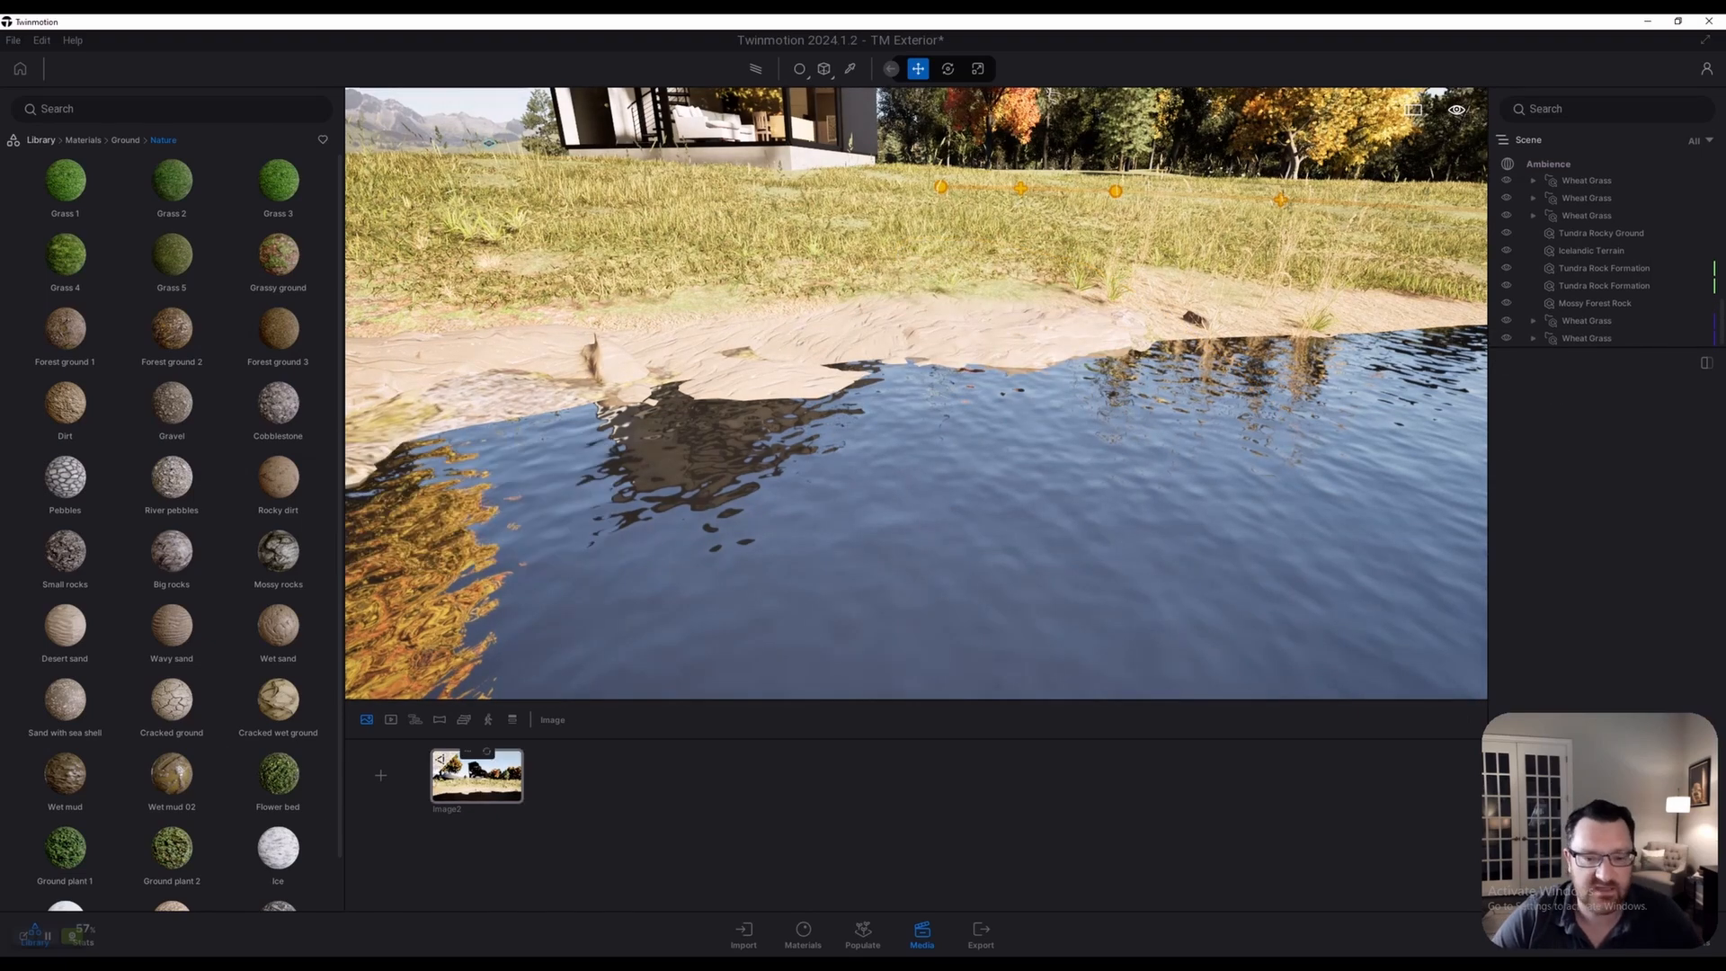
{"action": "left_click", "coordinate": [477, 776]}
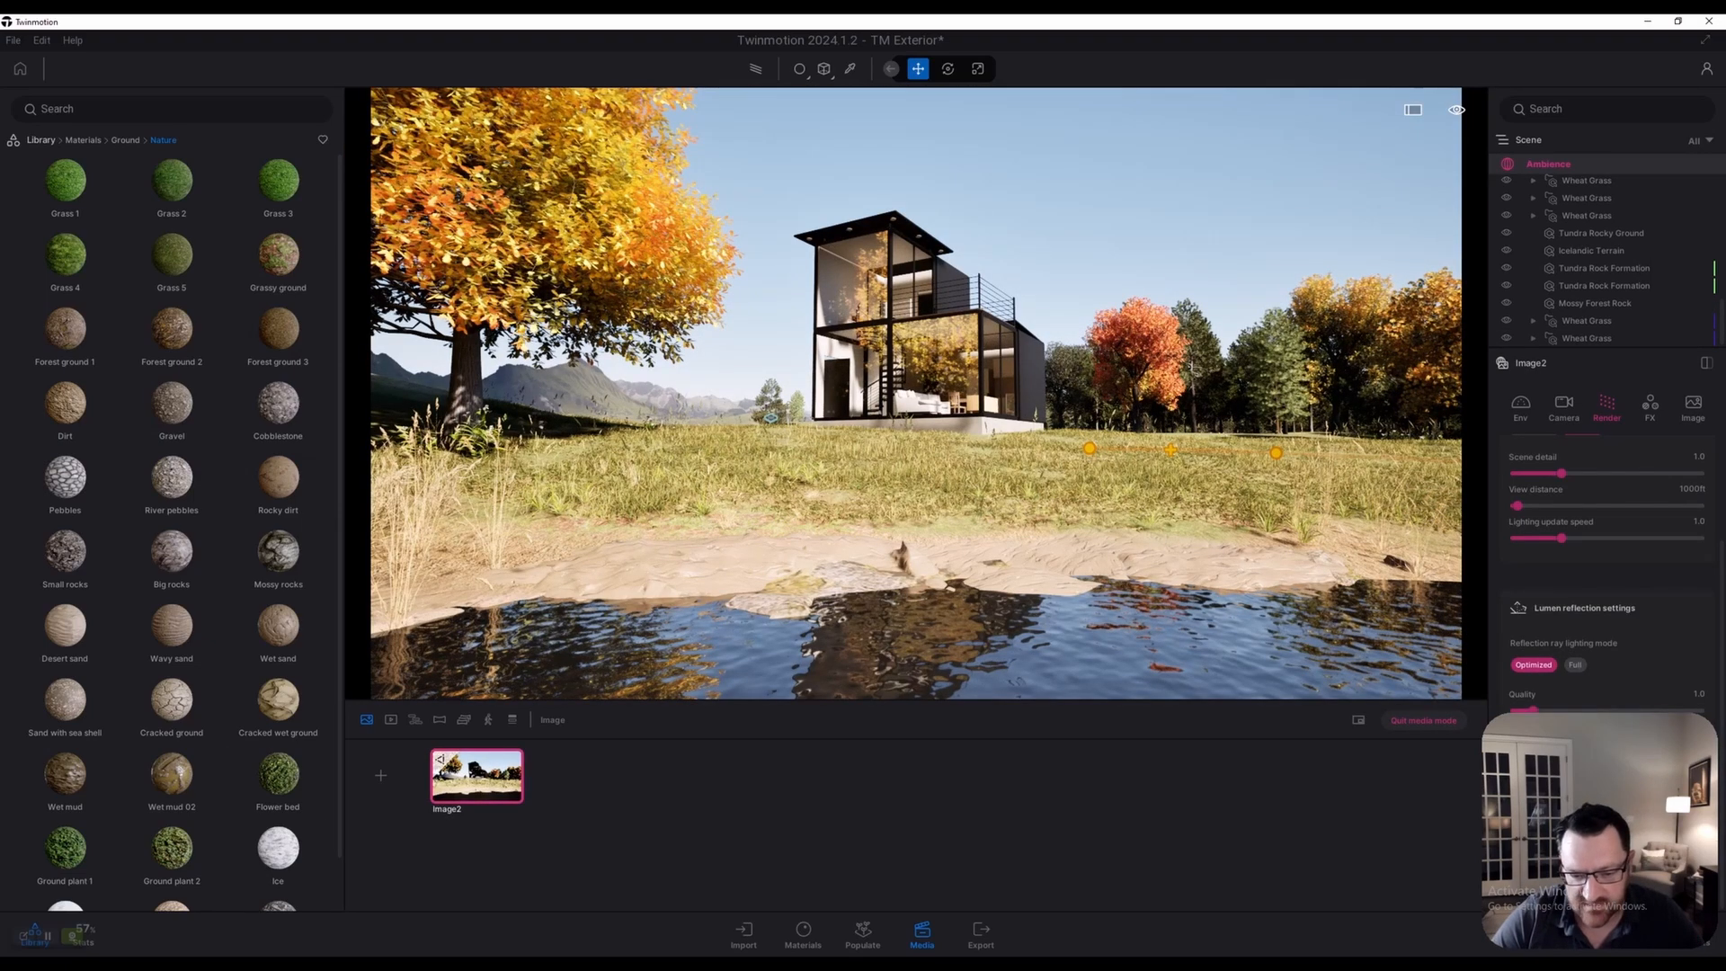
Select the Tundra Rock Formation and drag it about 0.4 lower into the ground
{"action": "left_click", "coordinate": [784, 600]}
{"action": "mouse_move", "coordinate": [834, 666]}
{"action": "left_mouse_down"}
{"action": "mouse_move", "coordinate": [833, 715]}
{"action": "mouse_move", "coordinate": [834, 640]}
{"action": "left_mouse_up"}
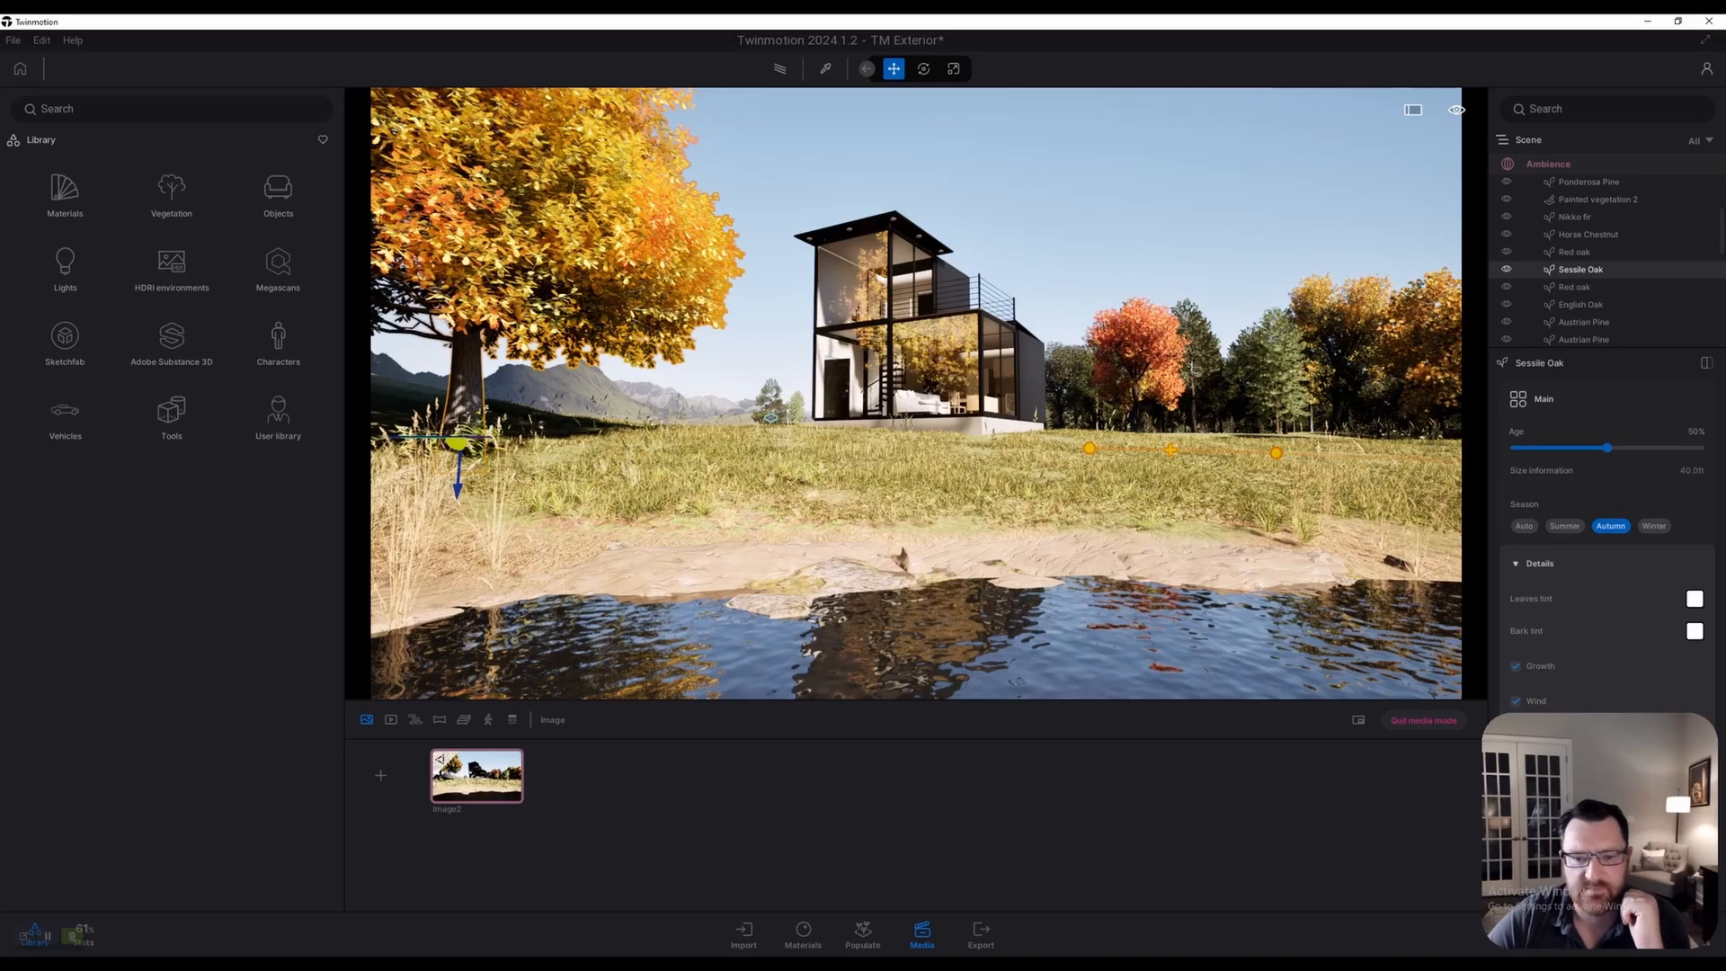
Open Image2's camera settings, nudge the focal length, and fly the camera toward the house
{"action": "left_click", "coordinate": [477, 775]}
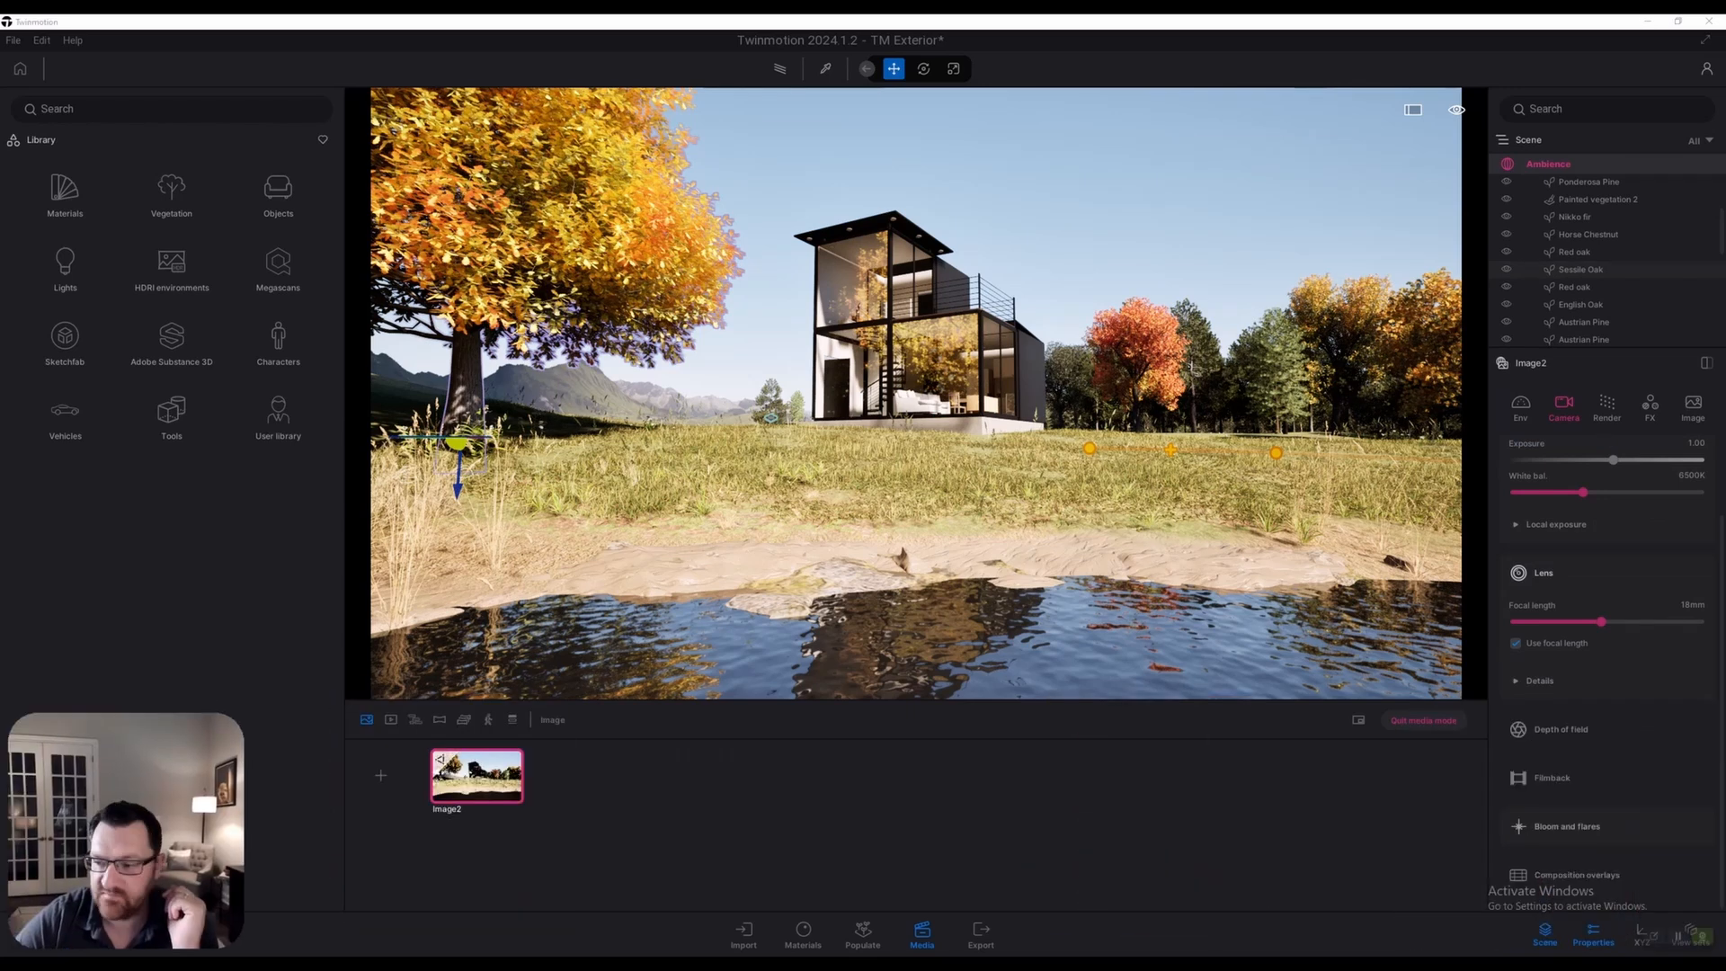
{"action": "left_click", "coordinate": [1520, 405]}
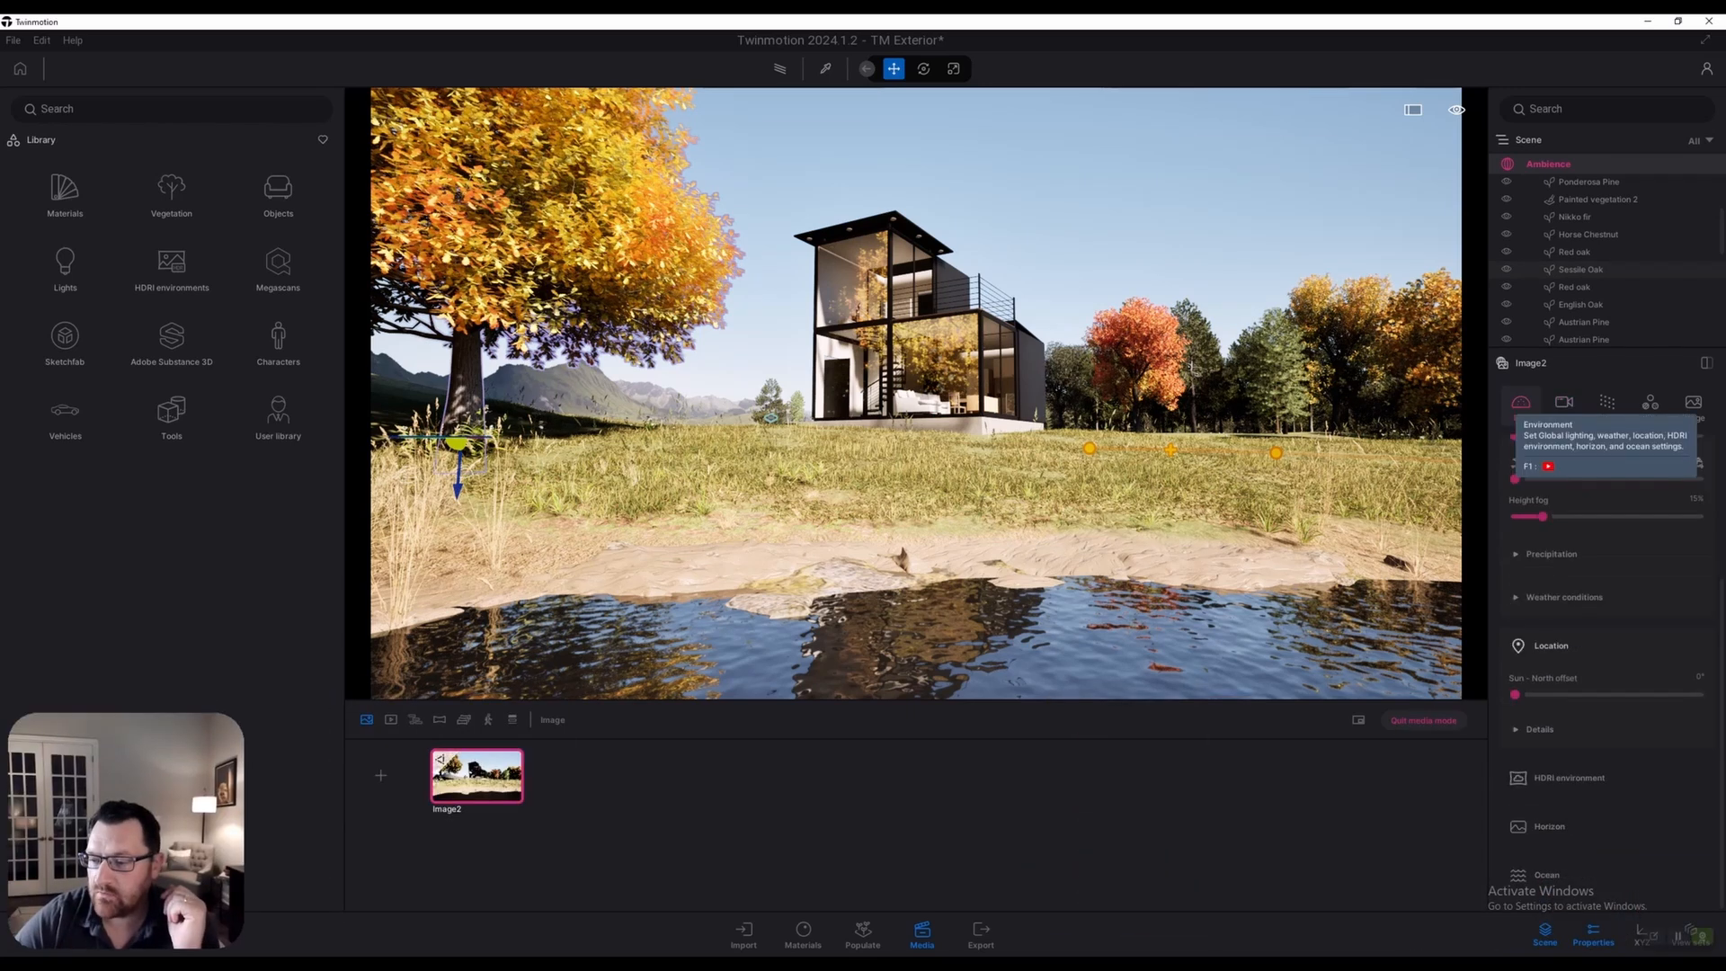
{"action": "left_click", "coordinate": [1564, 405]}
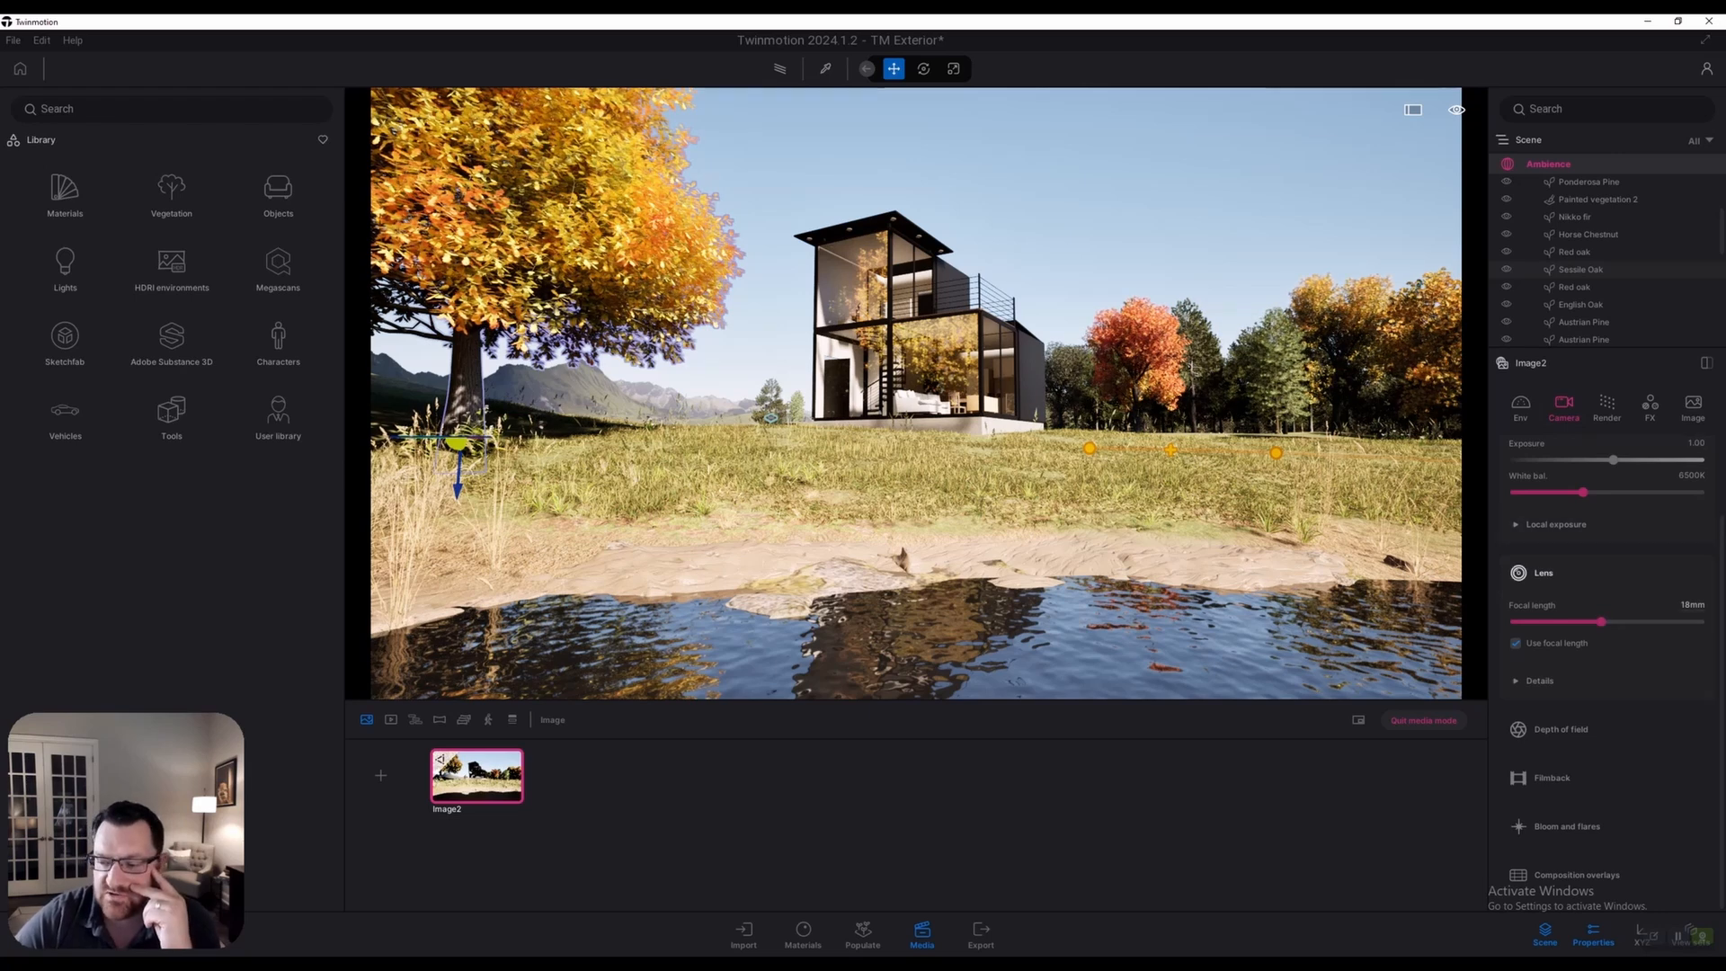
{"action": "left_click_drag", "start_coordinate": [1601, 622], "coordinate": [1619, 622]}
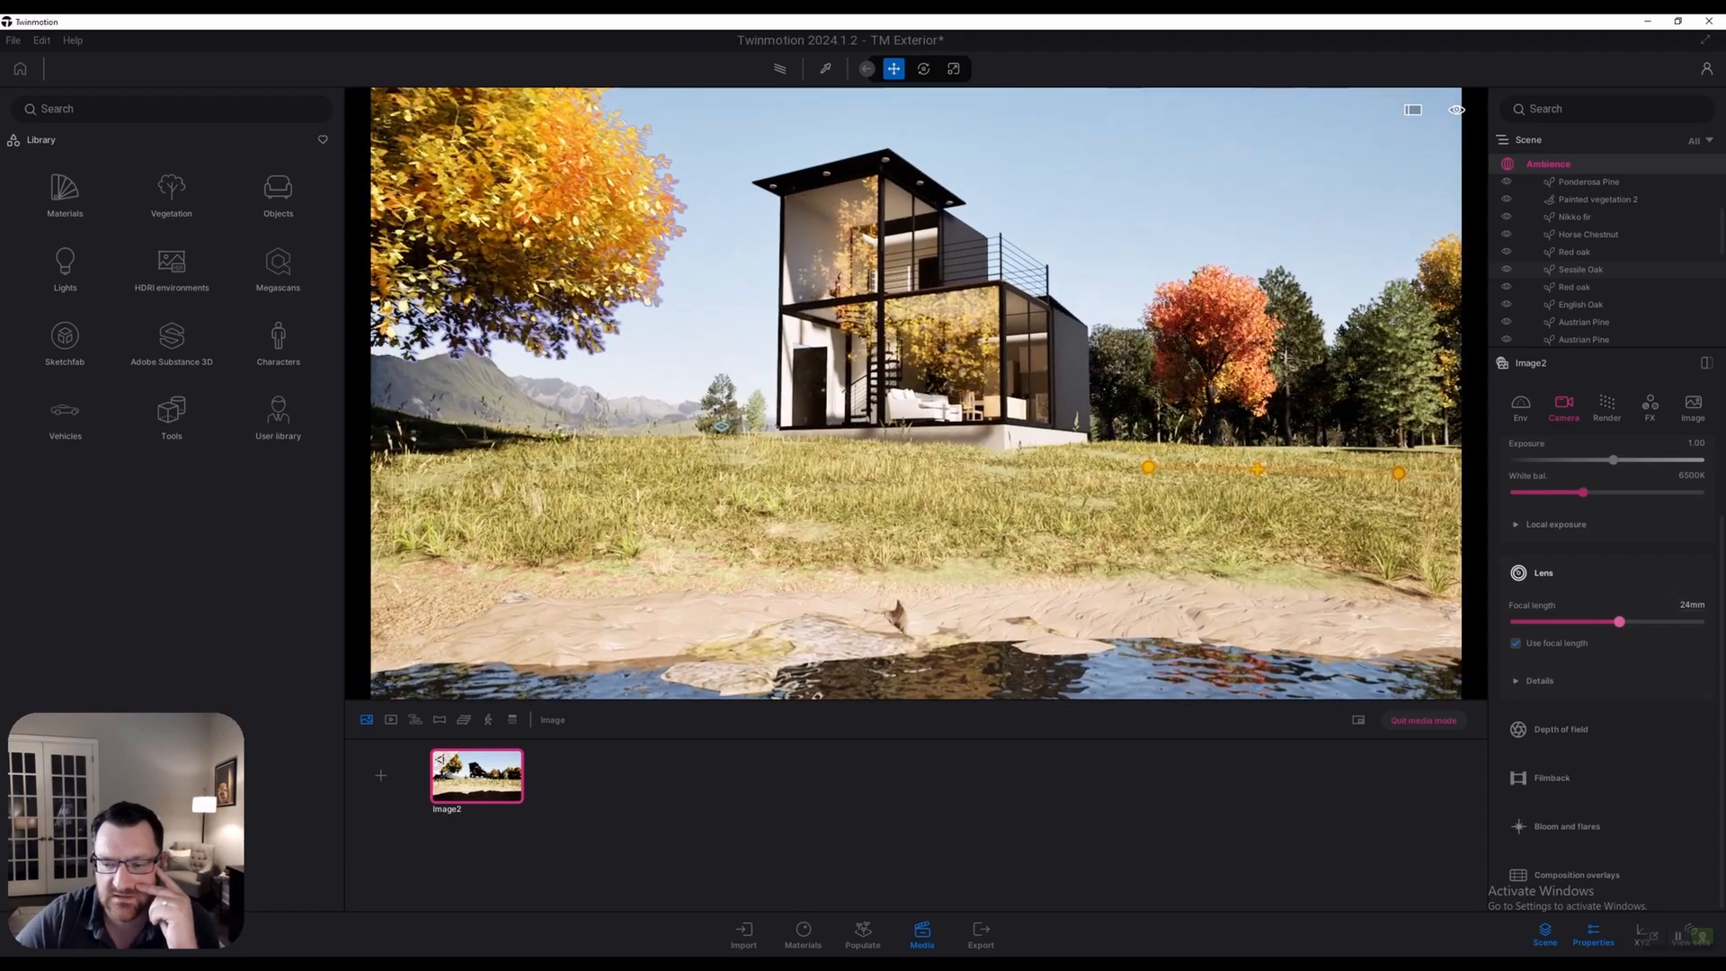
{"action": "key", "text": "s"}
{"action": "key", "text": "w"}
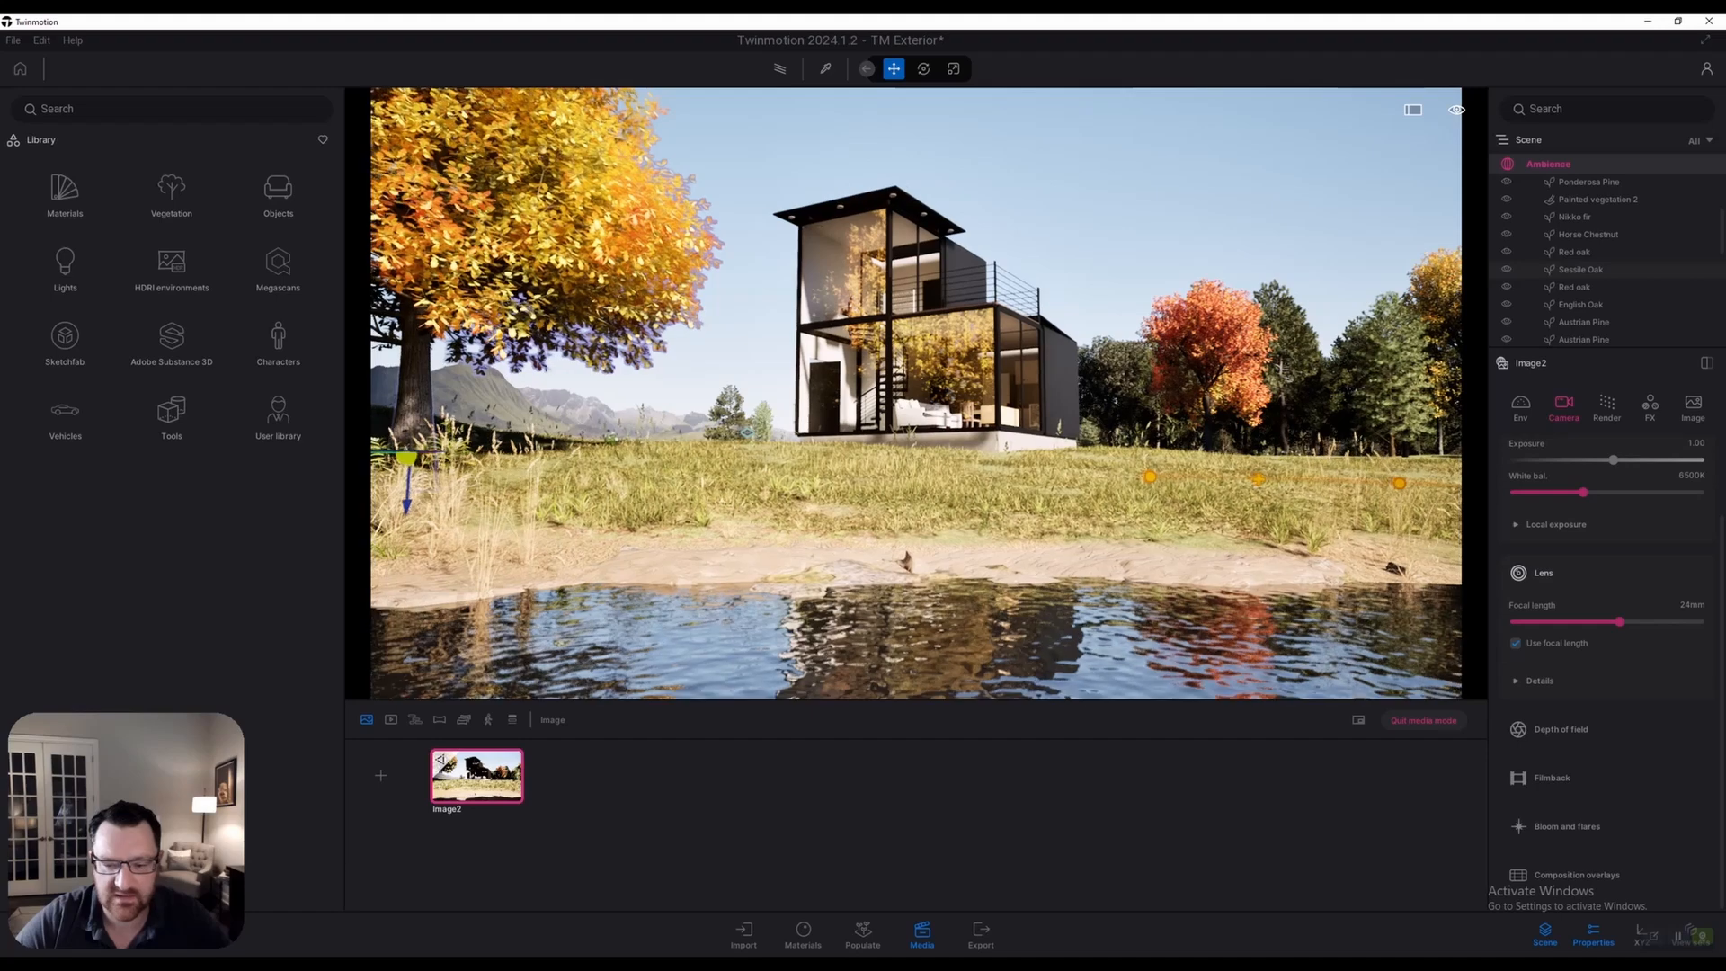
{"action": "key", "text": "w"}
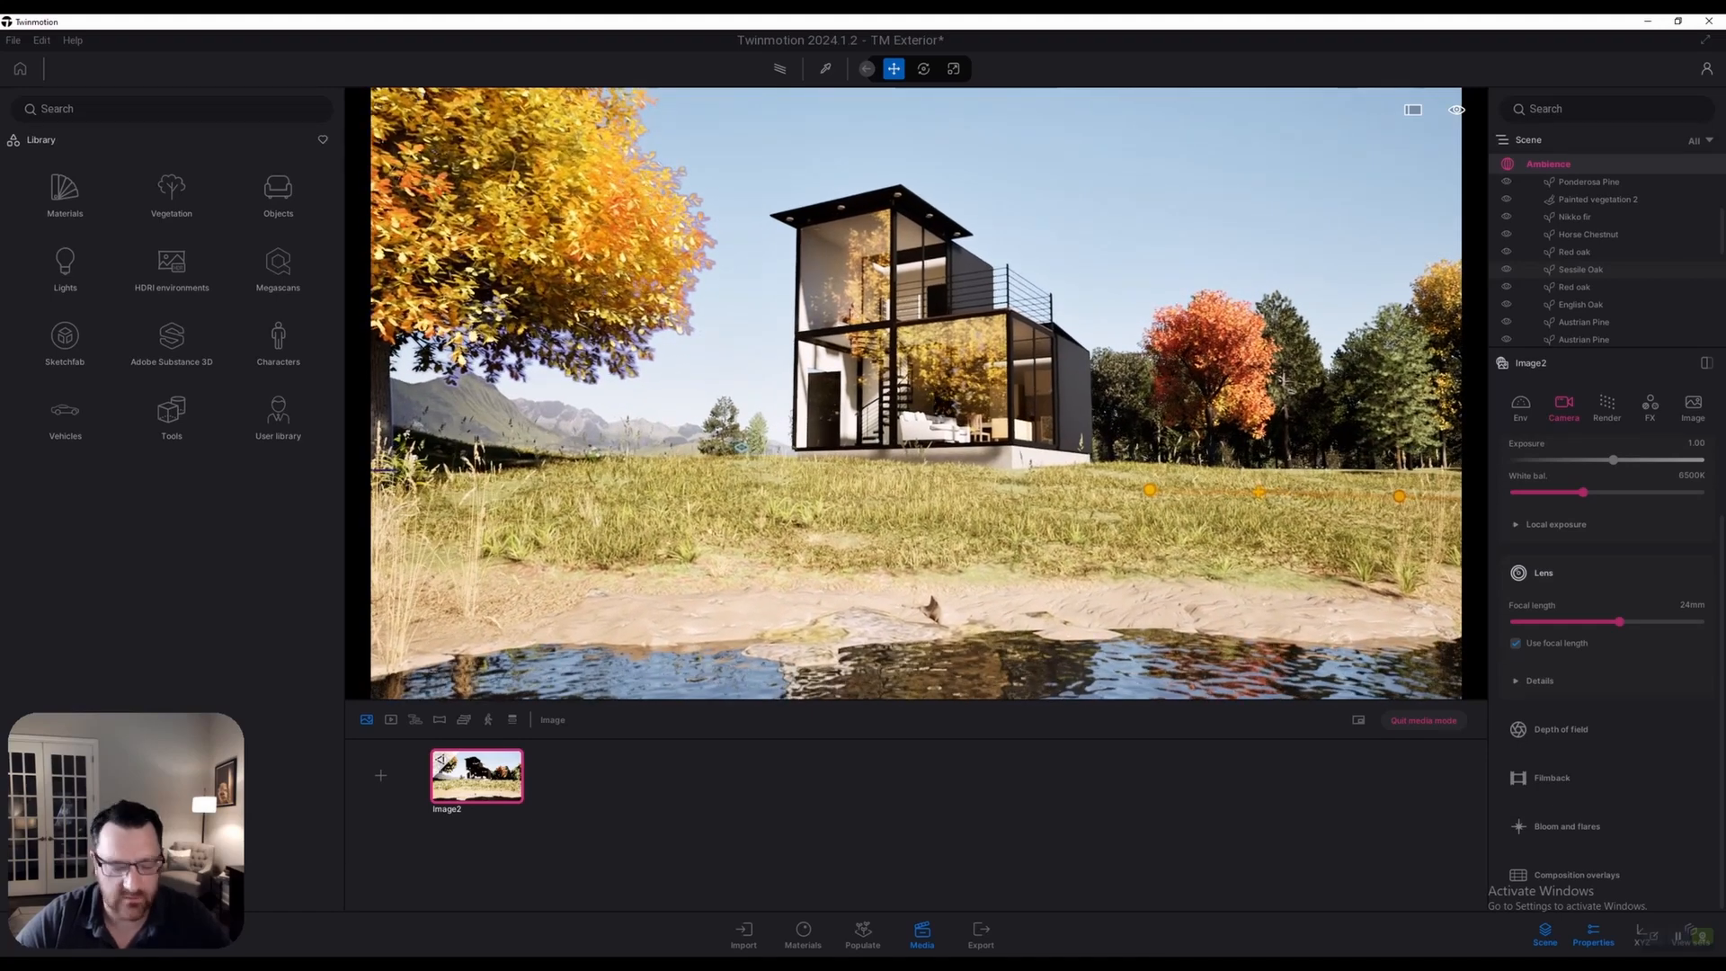
{"action": "key", "text": "w"}
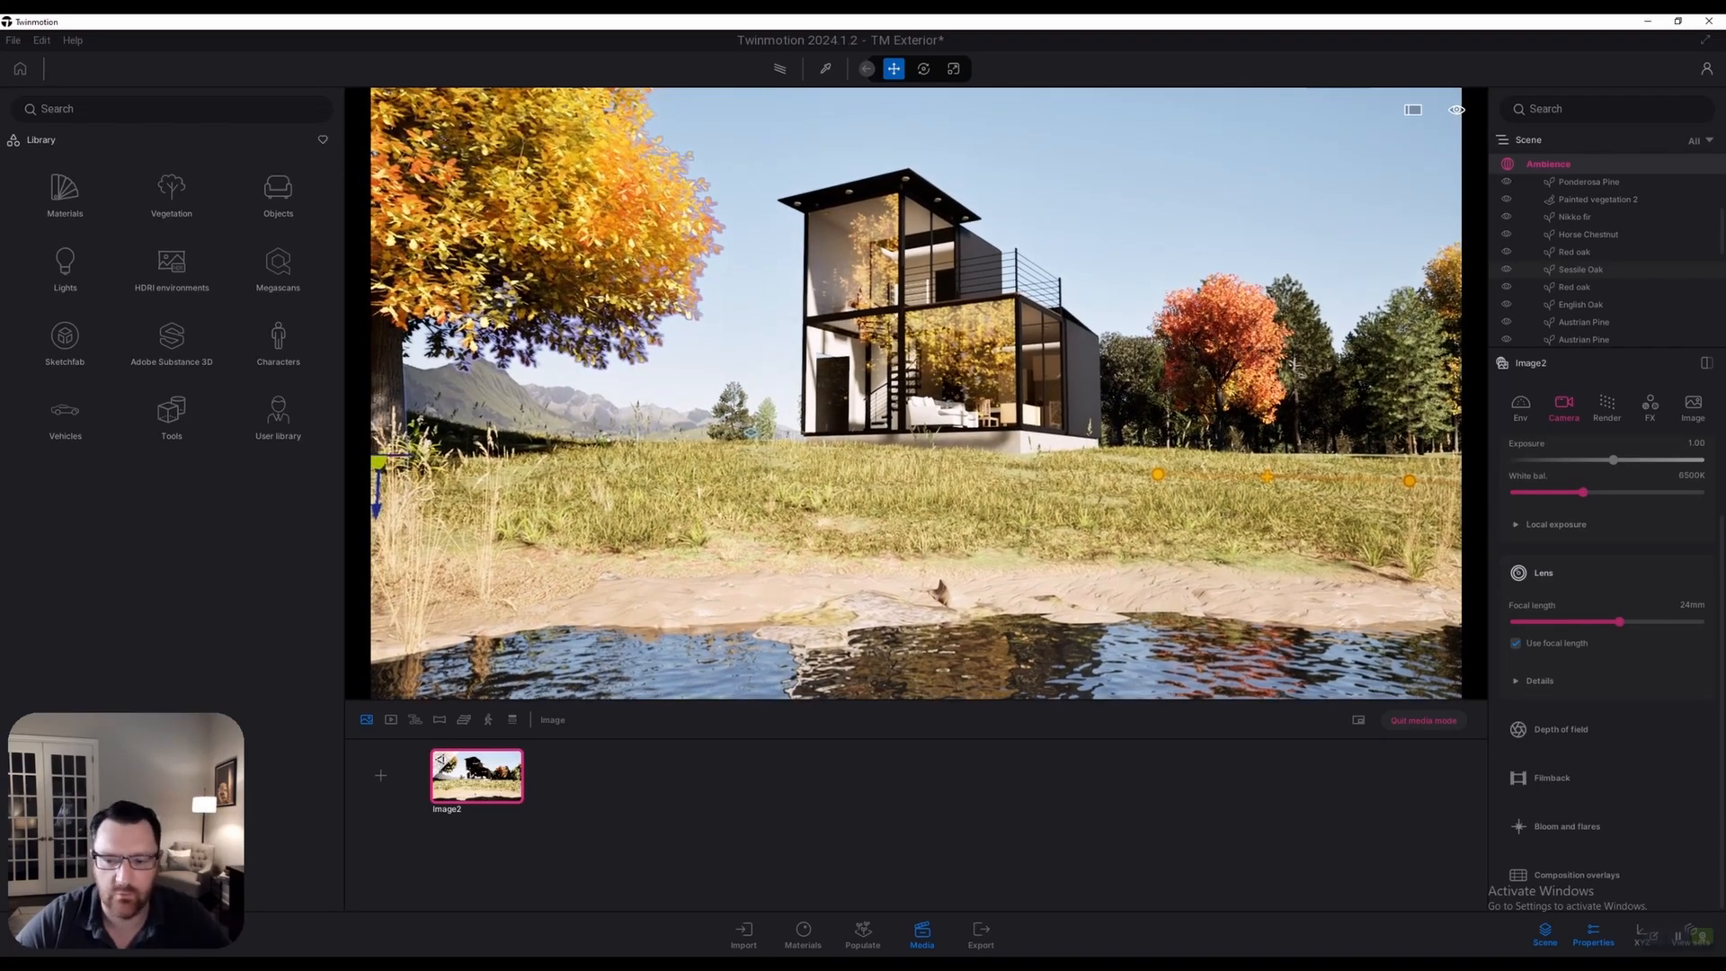
{"action": "key", "text": "w"}
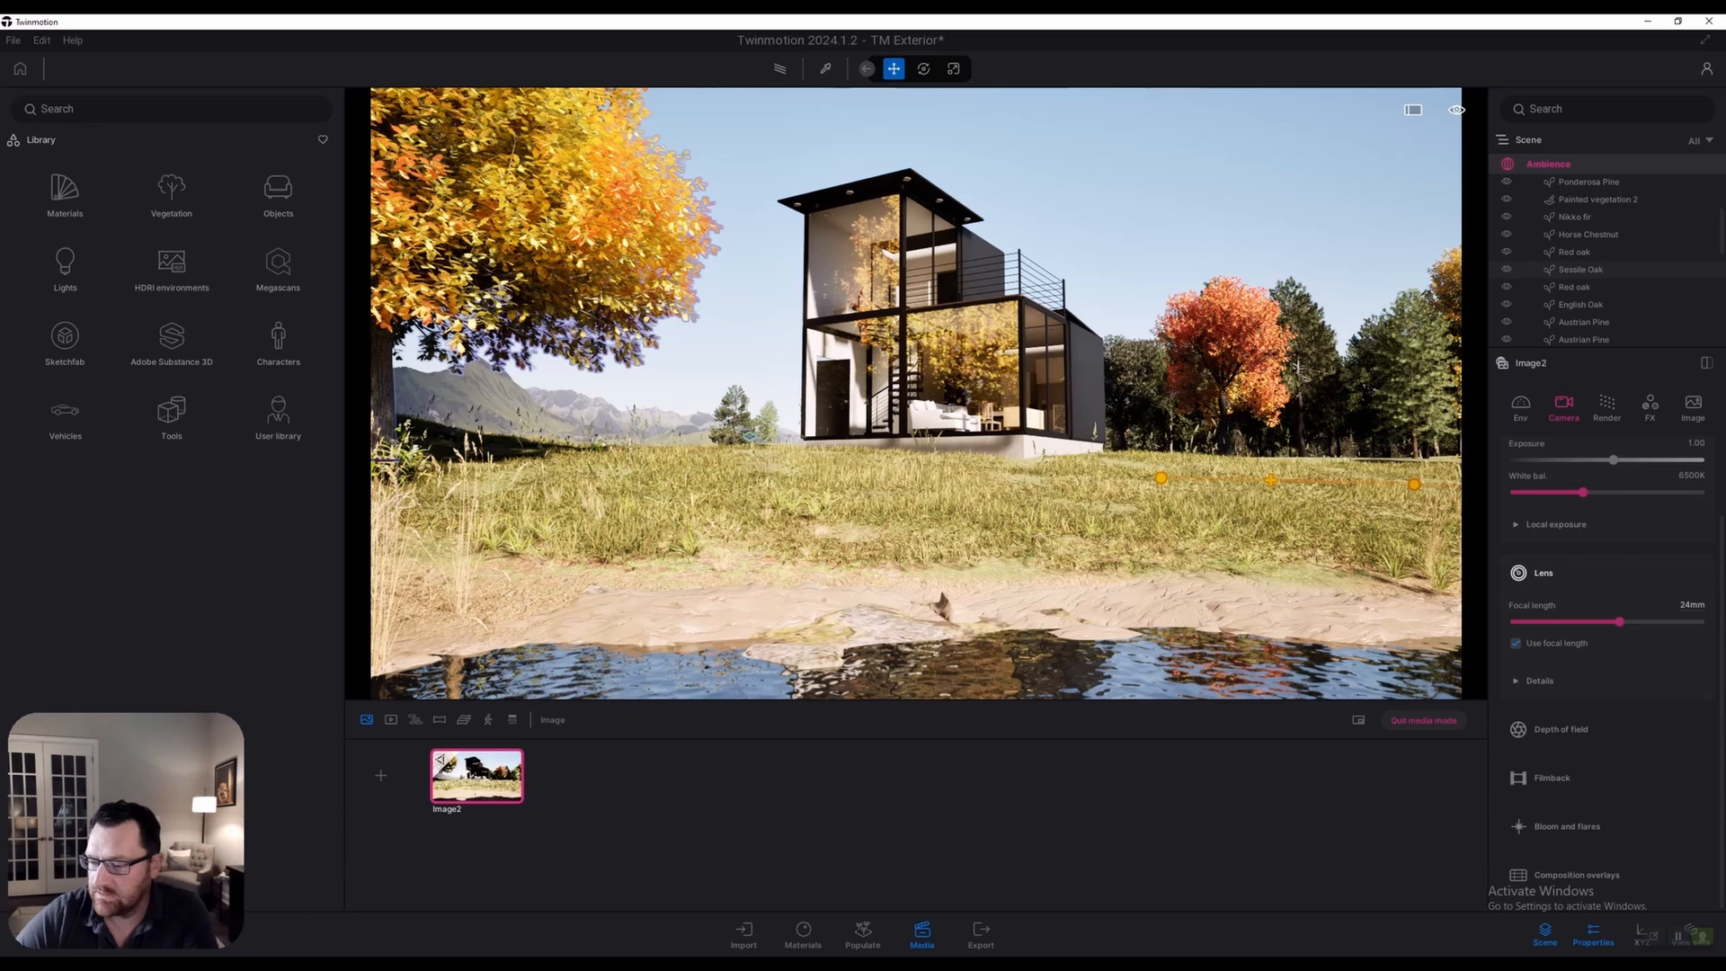
Set Image2's focal length to 25mm and deselect the big tree
{"action": "left_click", "coordinate": [1692, 605]}
{"action": "key", "text": "Return"}
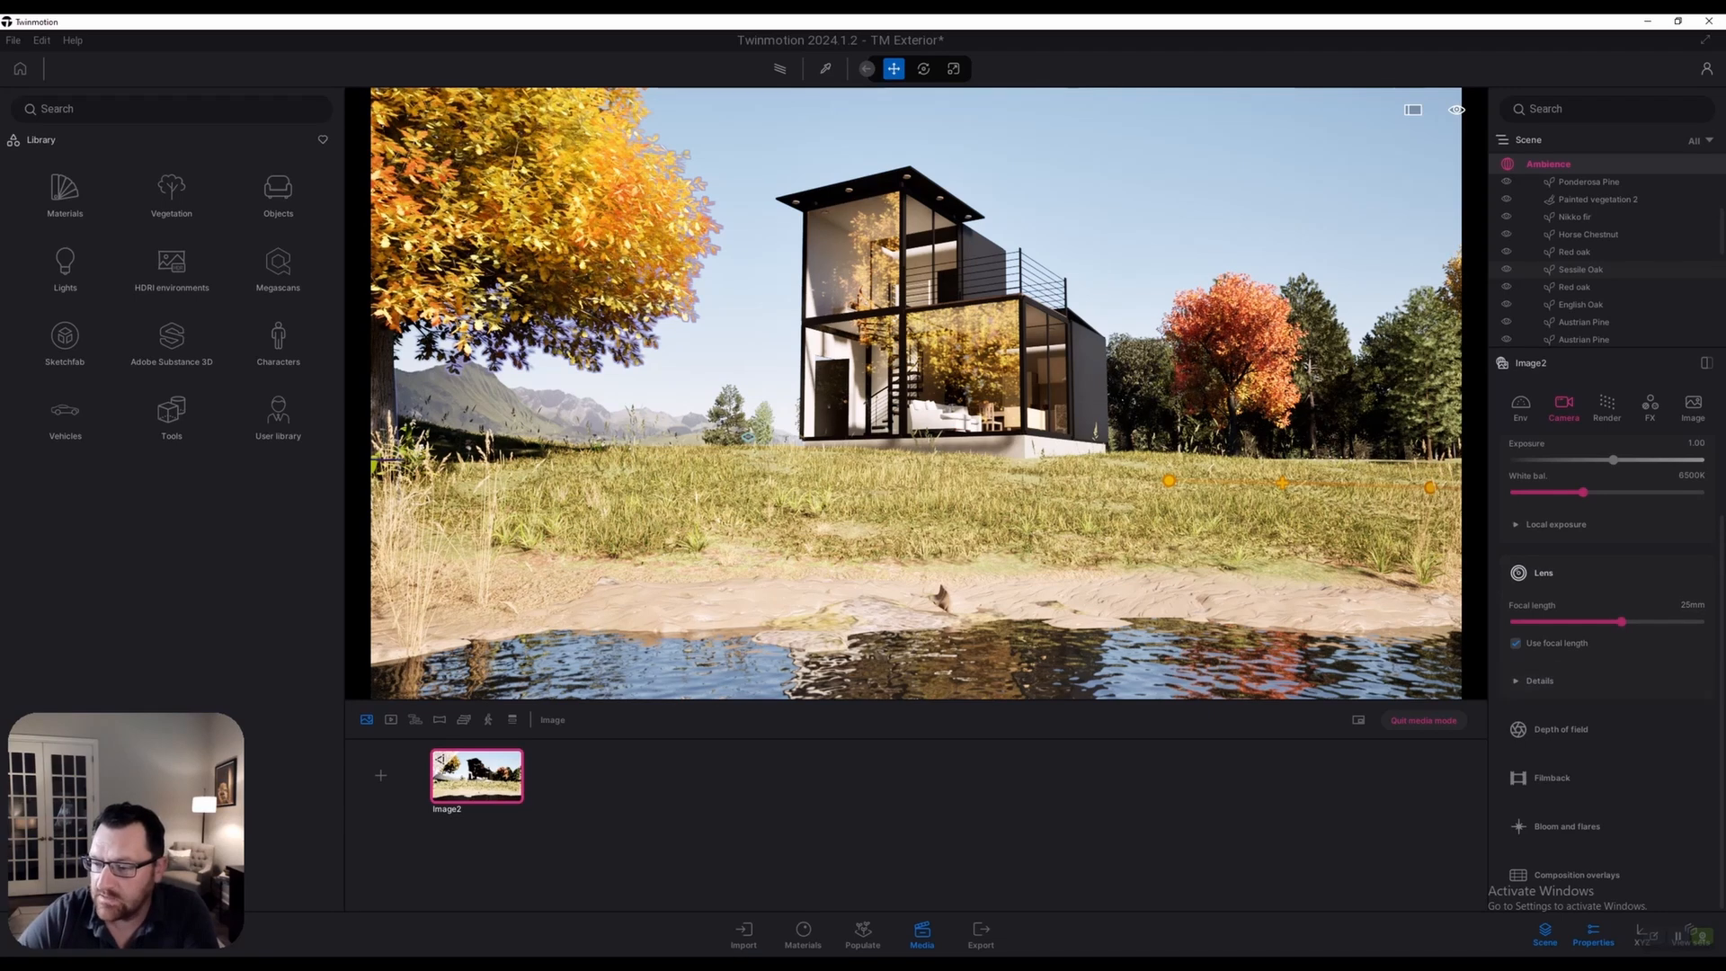
{"action": "scroll", "coordinate": [1610, 674], "scroll_direction": "up", "scroll_amount": 1}
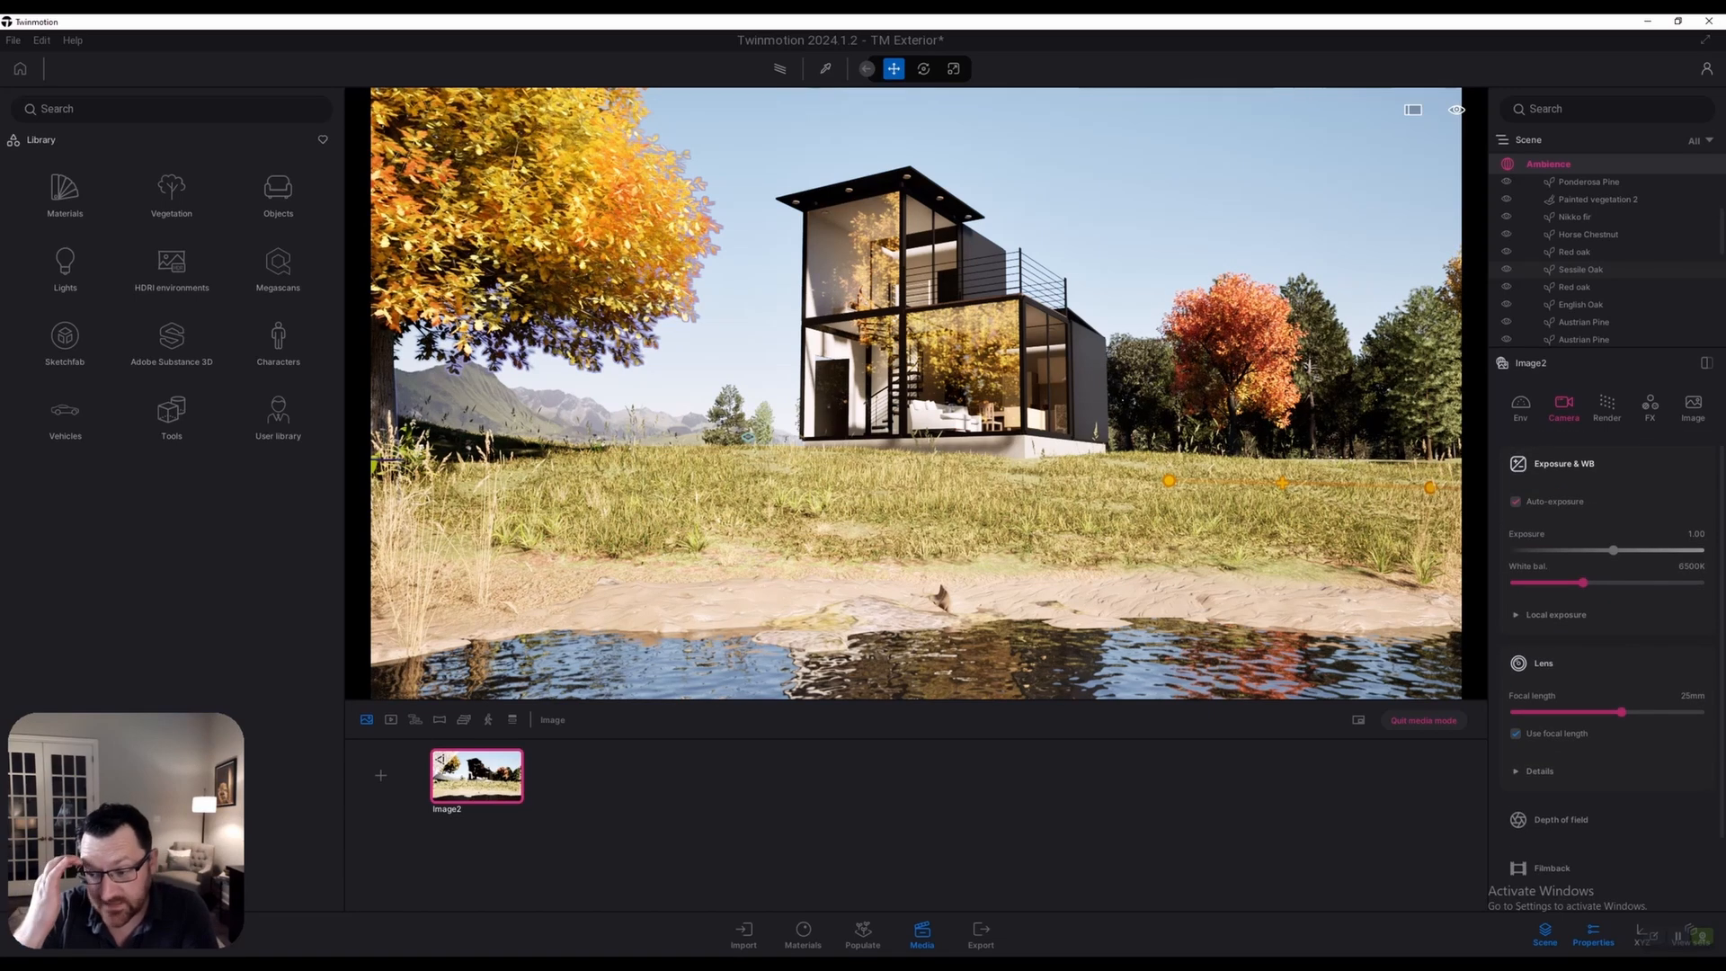
{"action": "scroll", "coordinate": [1609, 674], "scroll_direction": "down", "scroll_amount": 1}
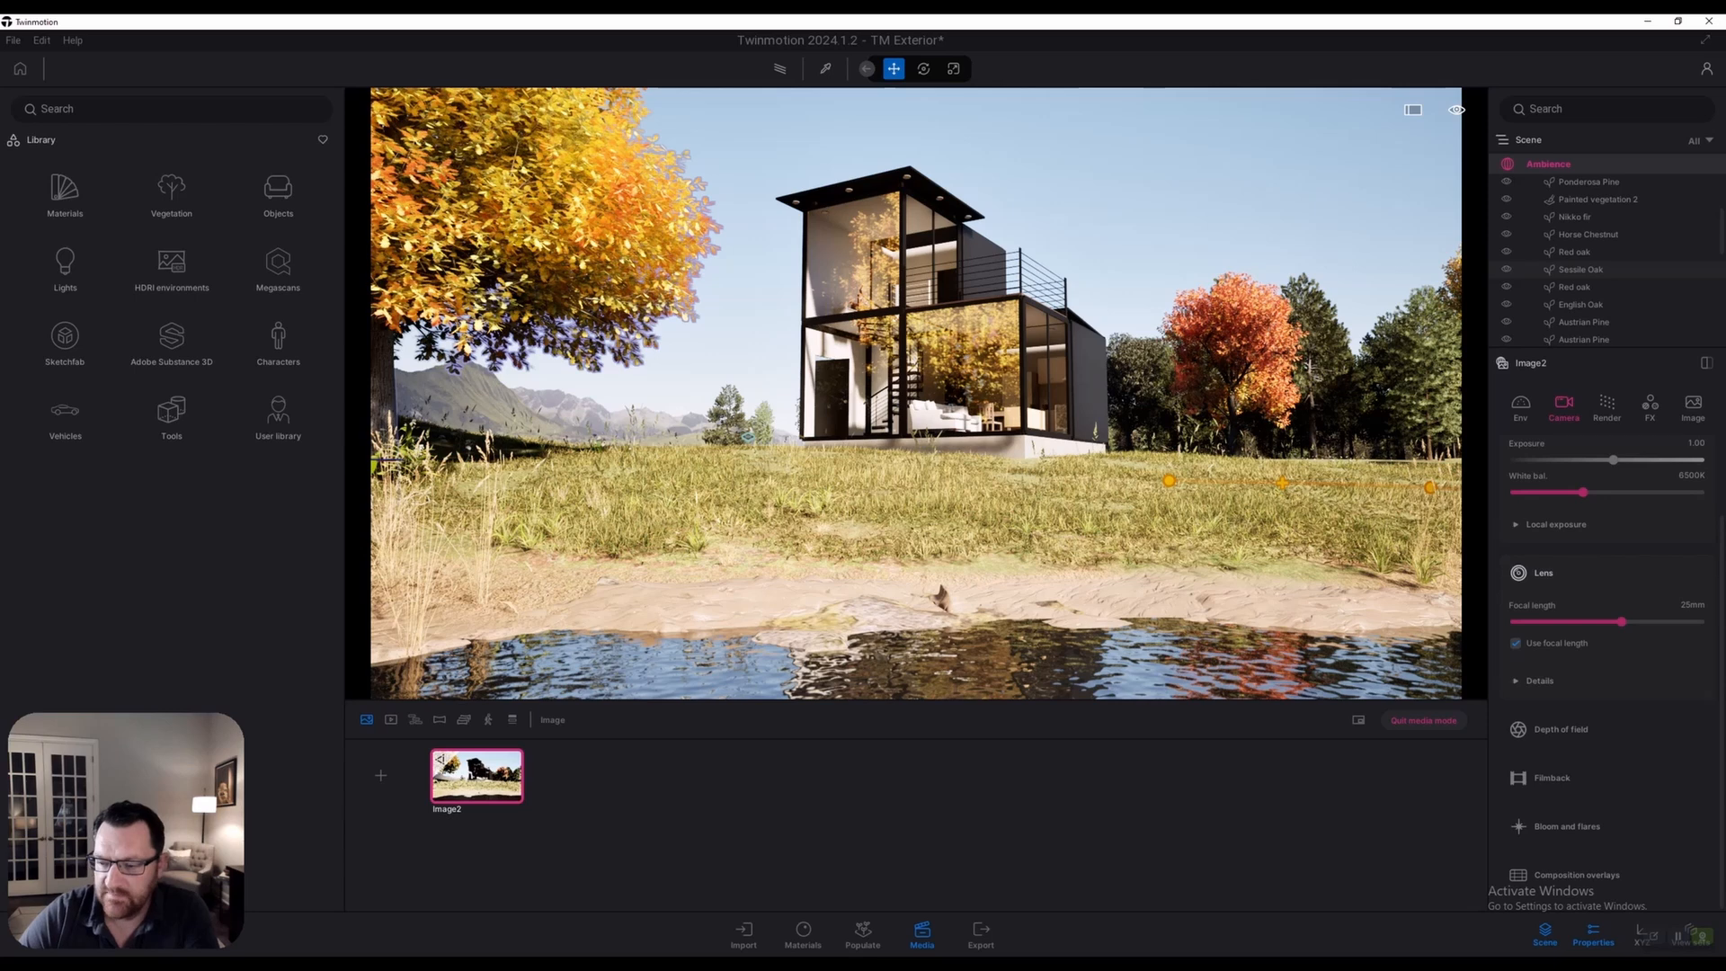
{"action": "key", "text": "Escape"}
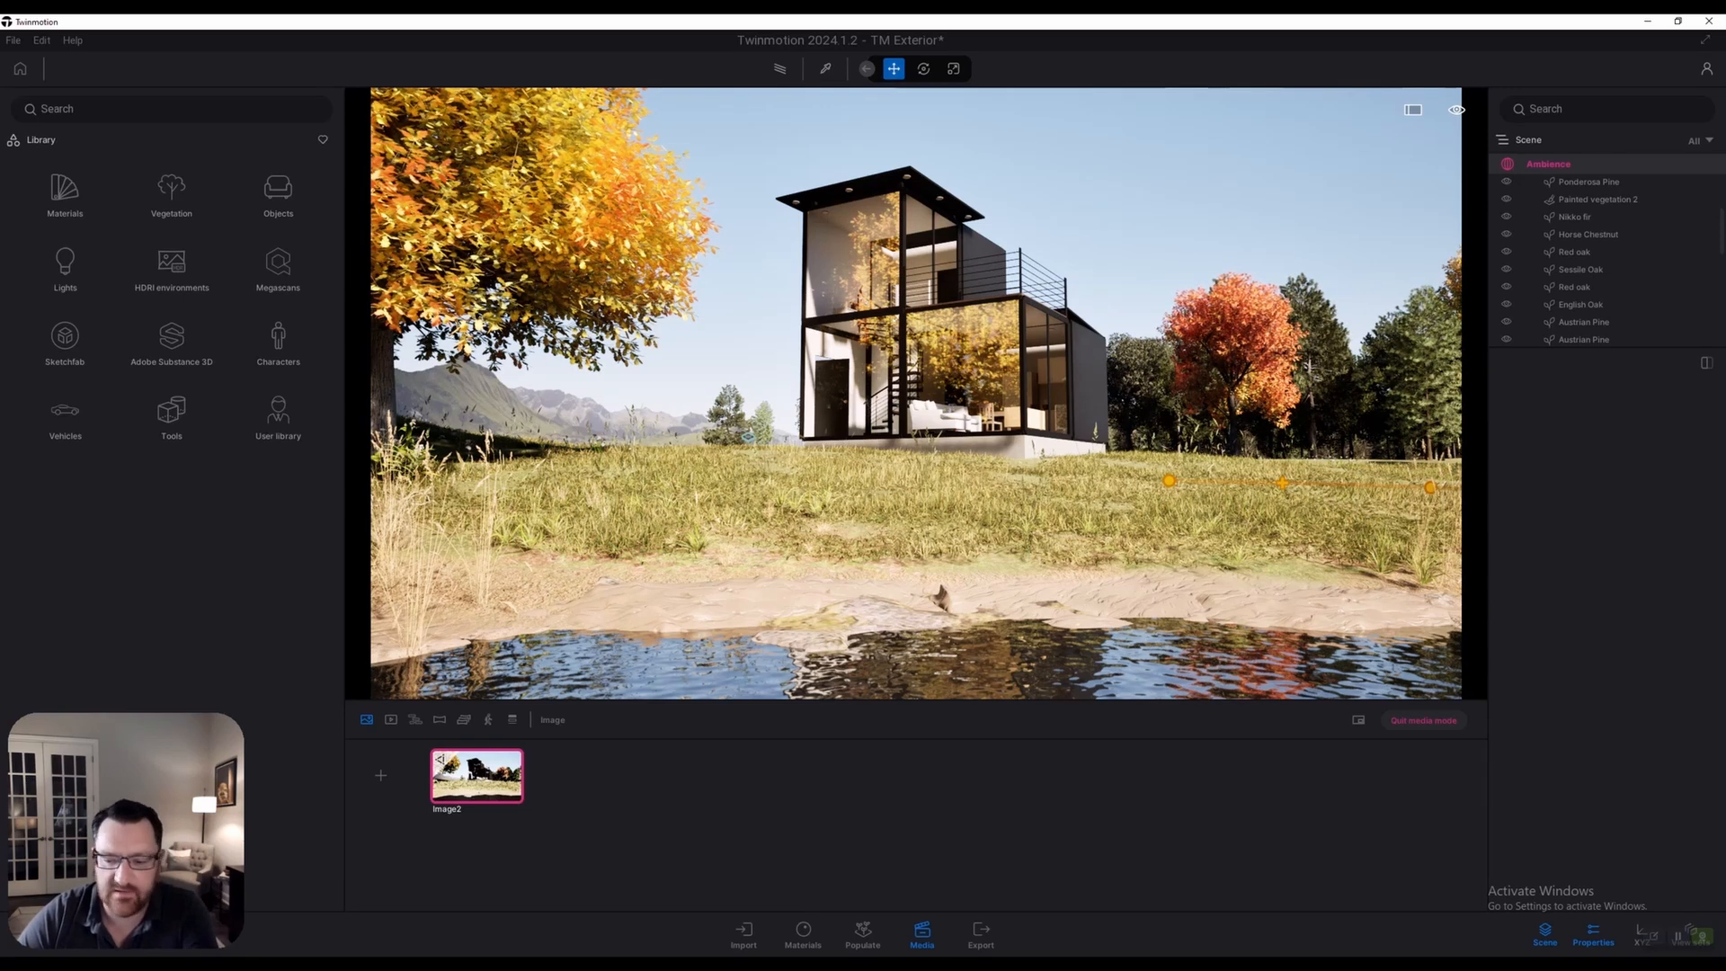
Select the two Tundra Rock Formation objects to check them, then deselect
{"action": "left_click", "coordinate": [1205, 607]}
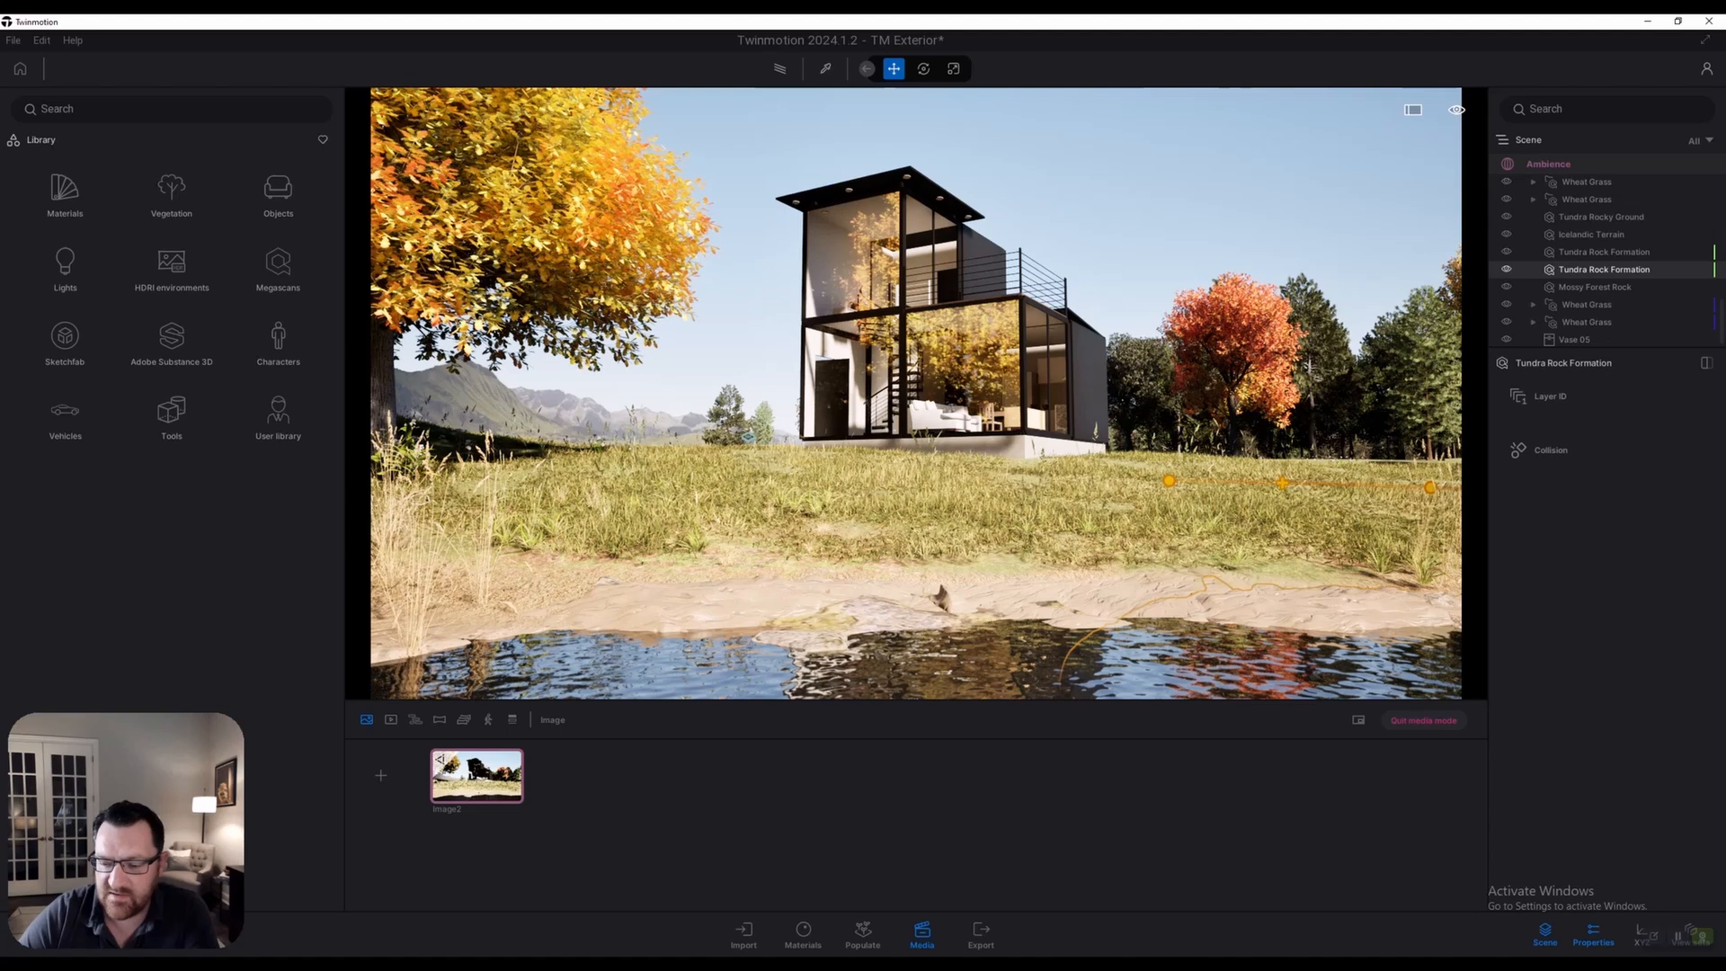
{"action": "left_click", "coordinate": [1604, 252]}
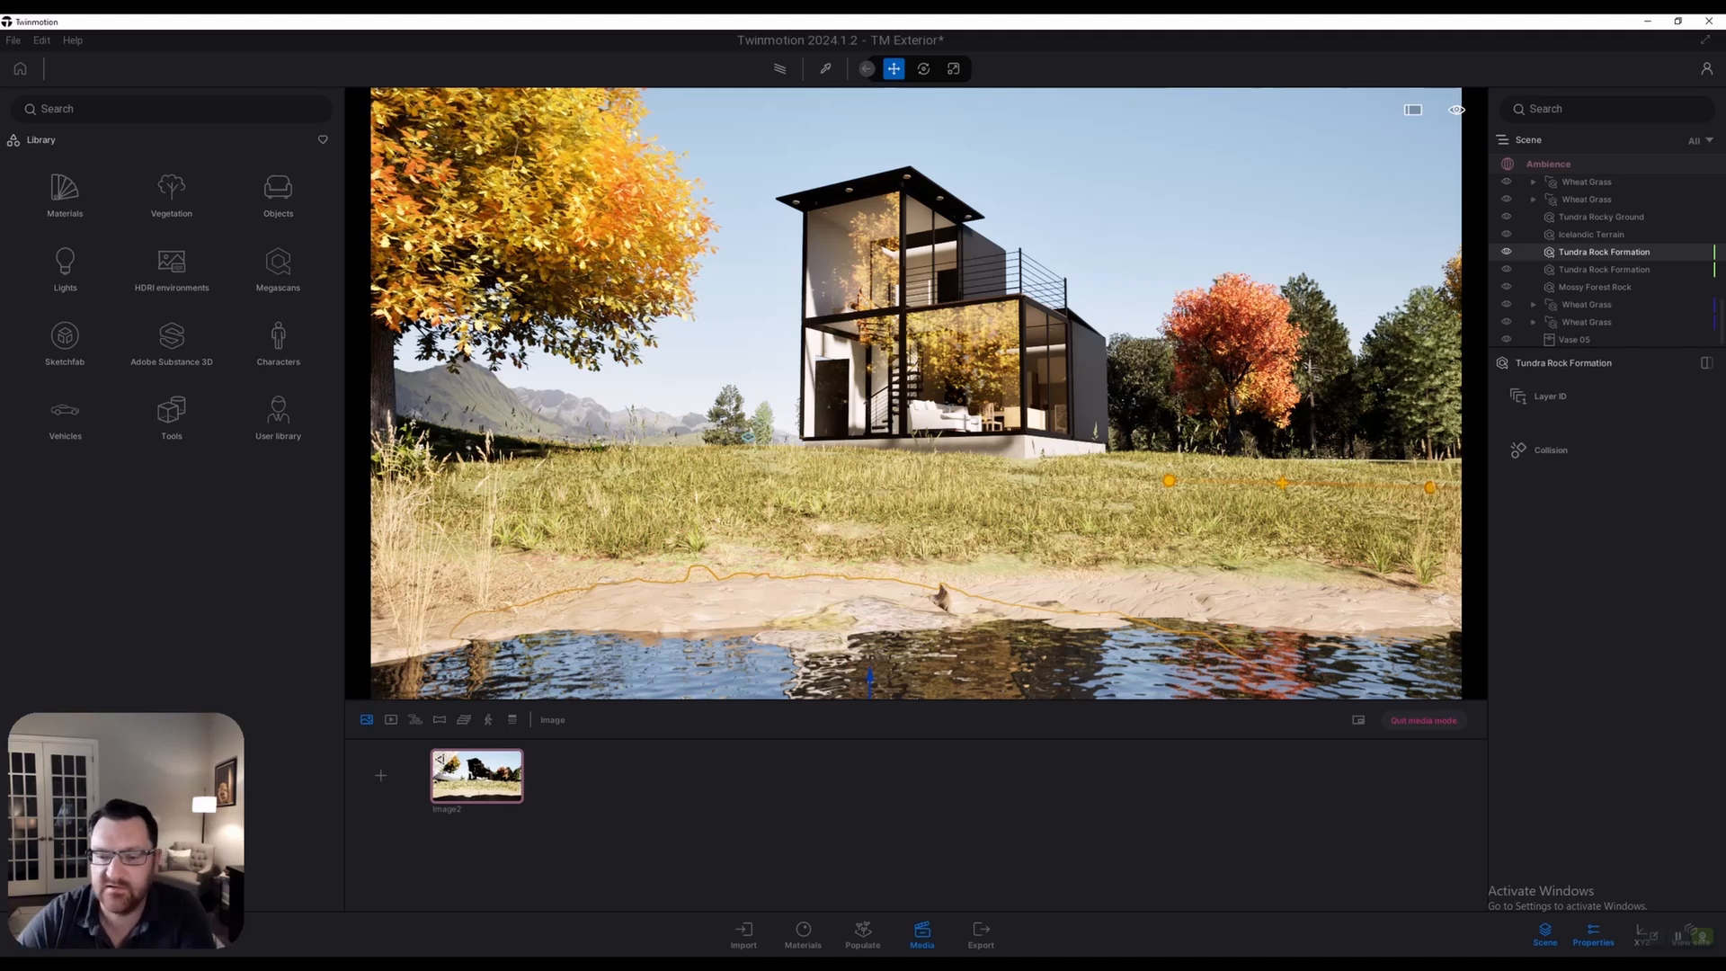
{"action": "key", "text": "Escape"}
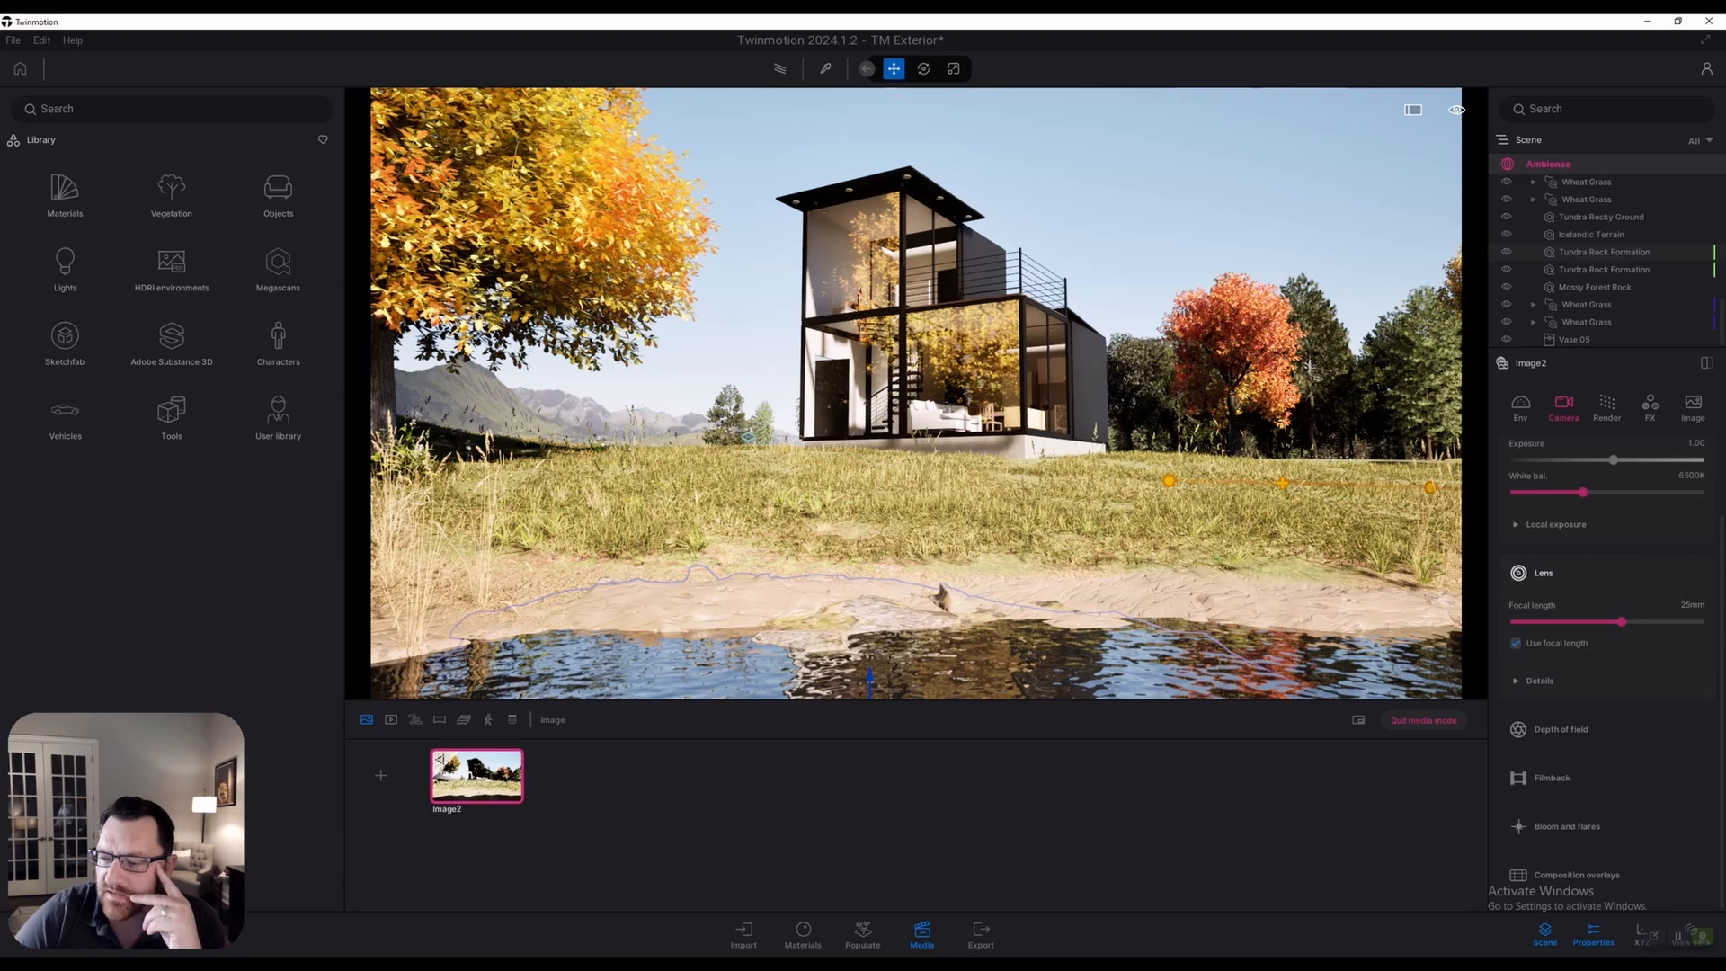
Toggle Image2's global illumination between Standard and Lumen several times, ending on Lumen
{"action": "left_click", "coordinate": [1607, 406]}
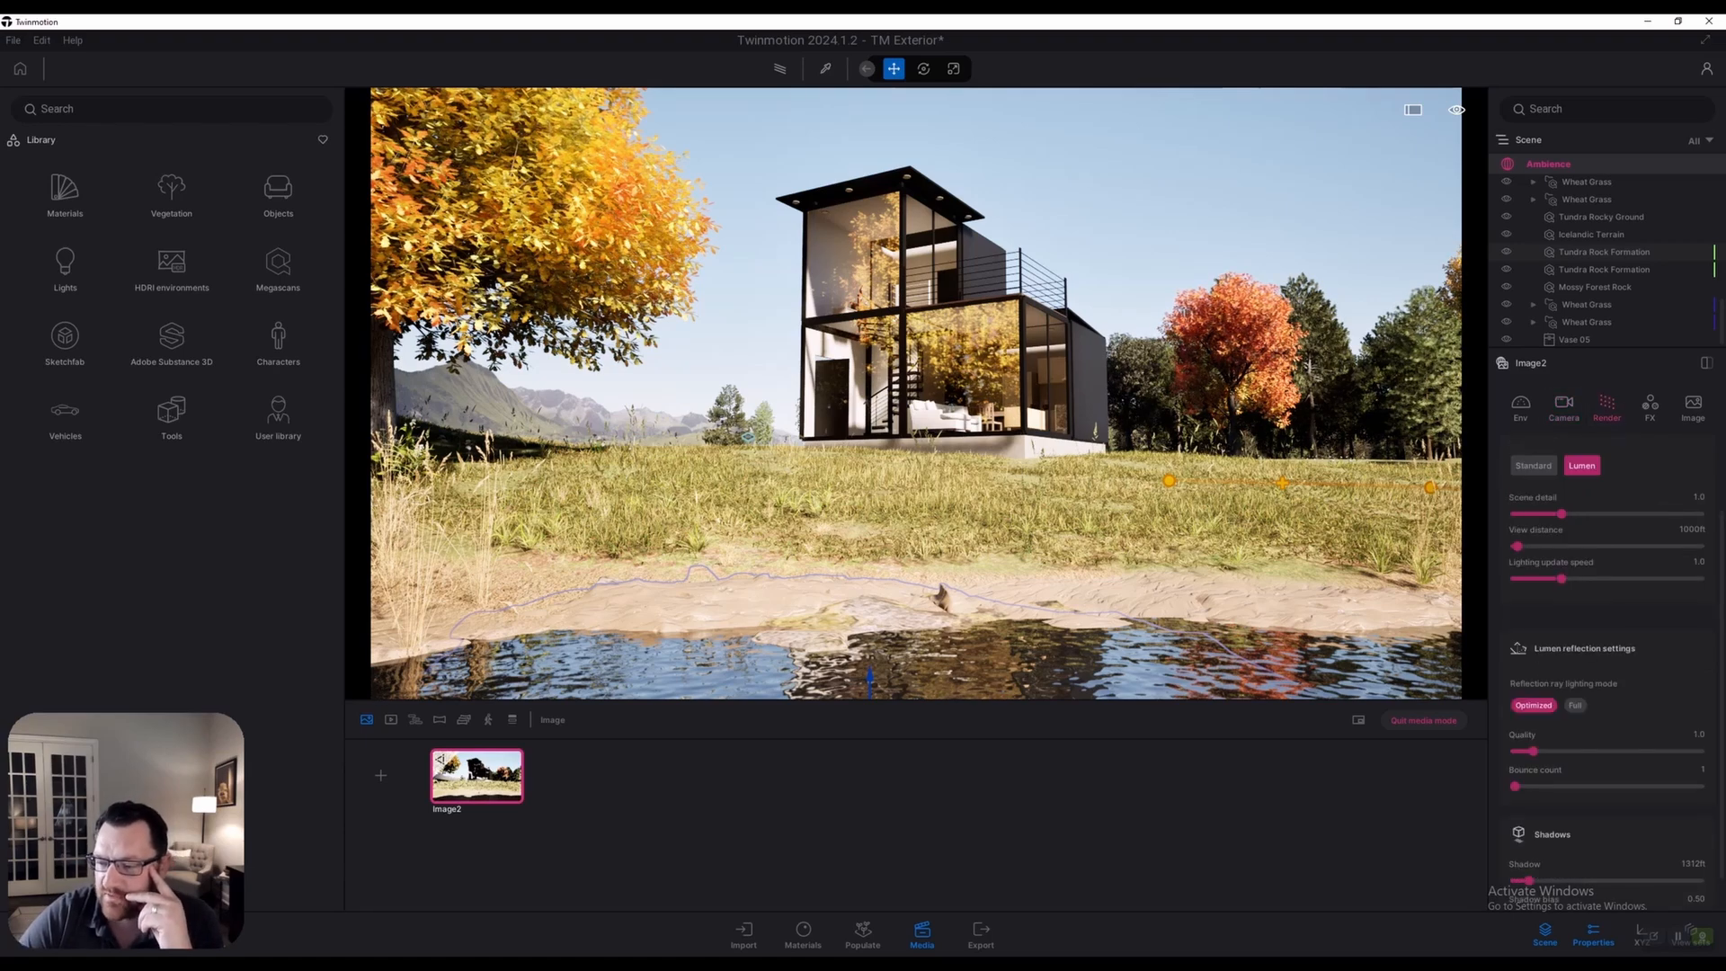
{"action": "left_click", "coordinate": [1534, 465]}
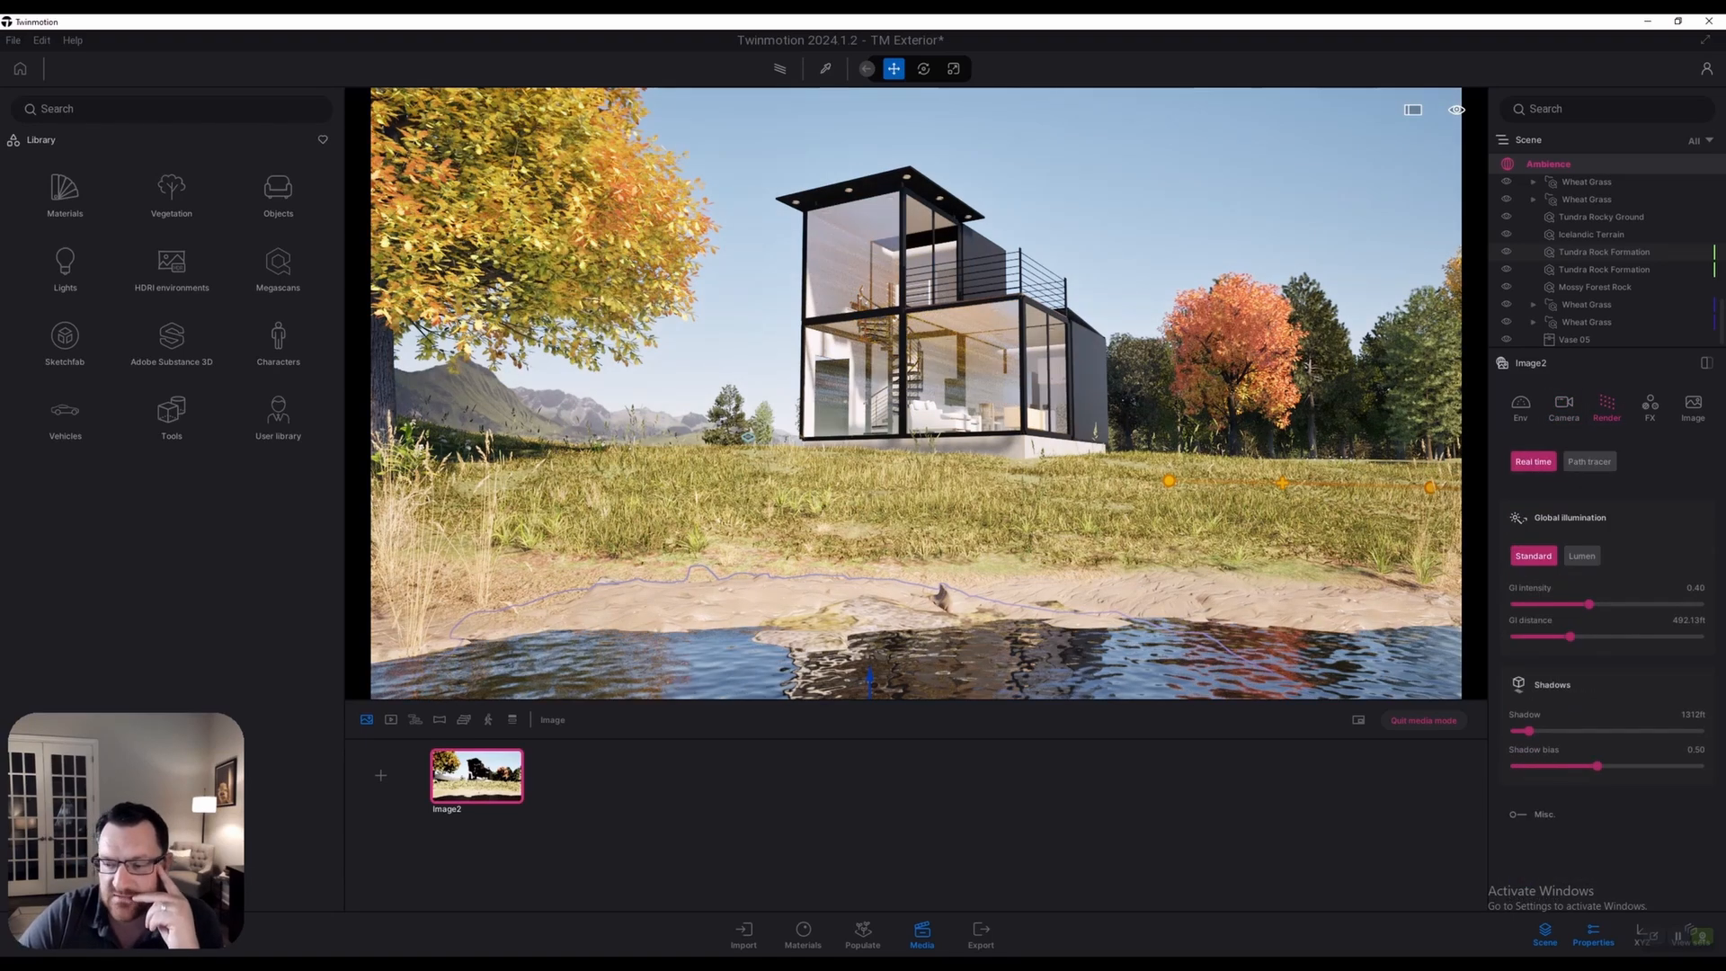
{"action": "left_click", "coordinate": [1582, 556]}
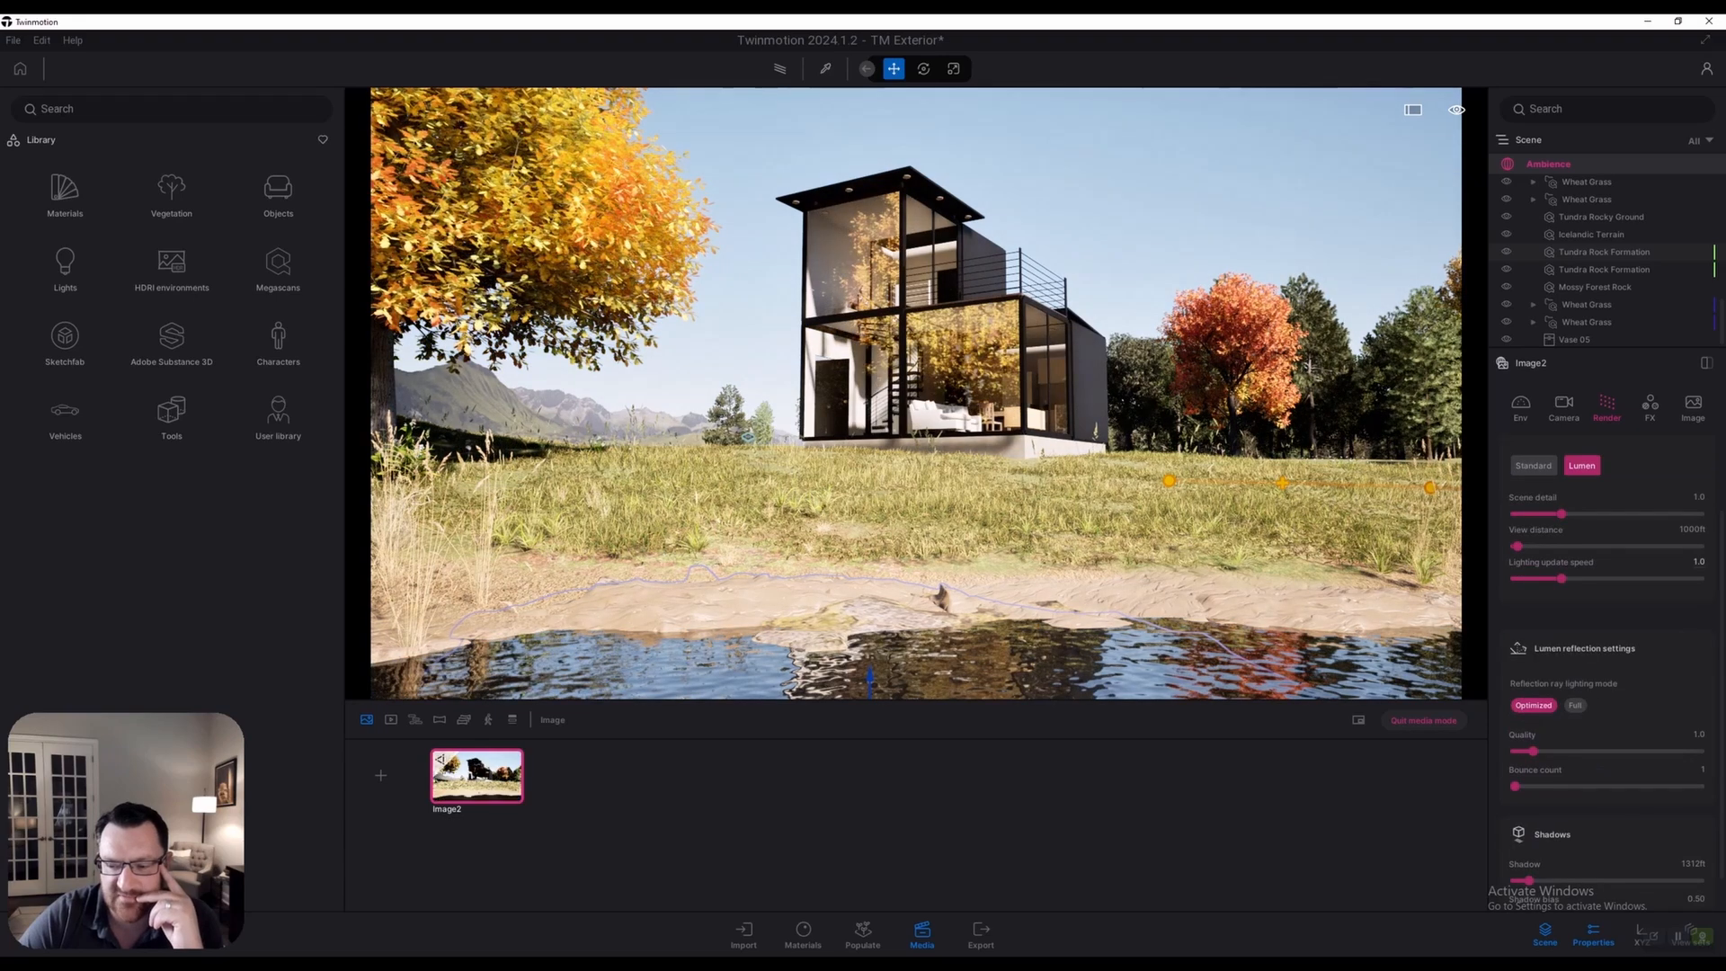
{"action": "left_click", "coordinate": [1533, 464]}
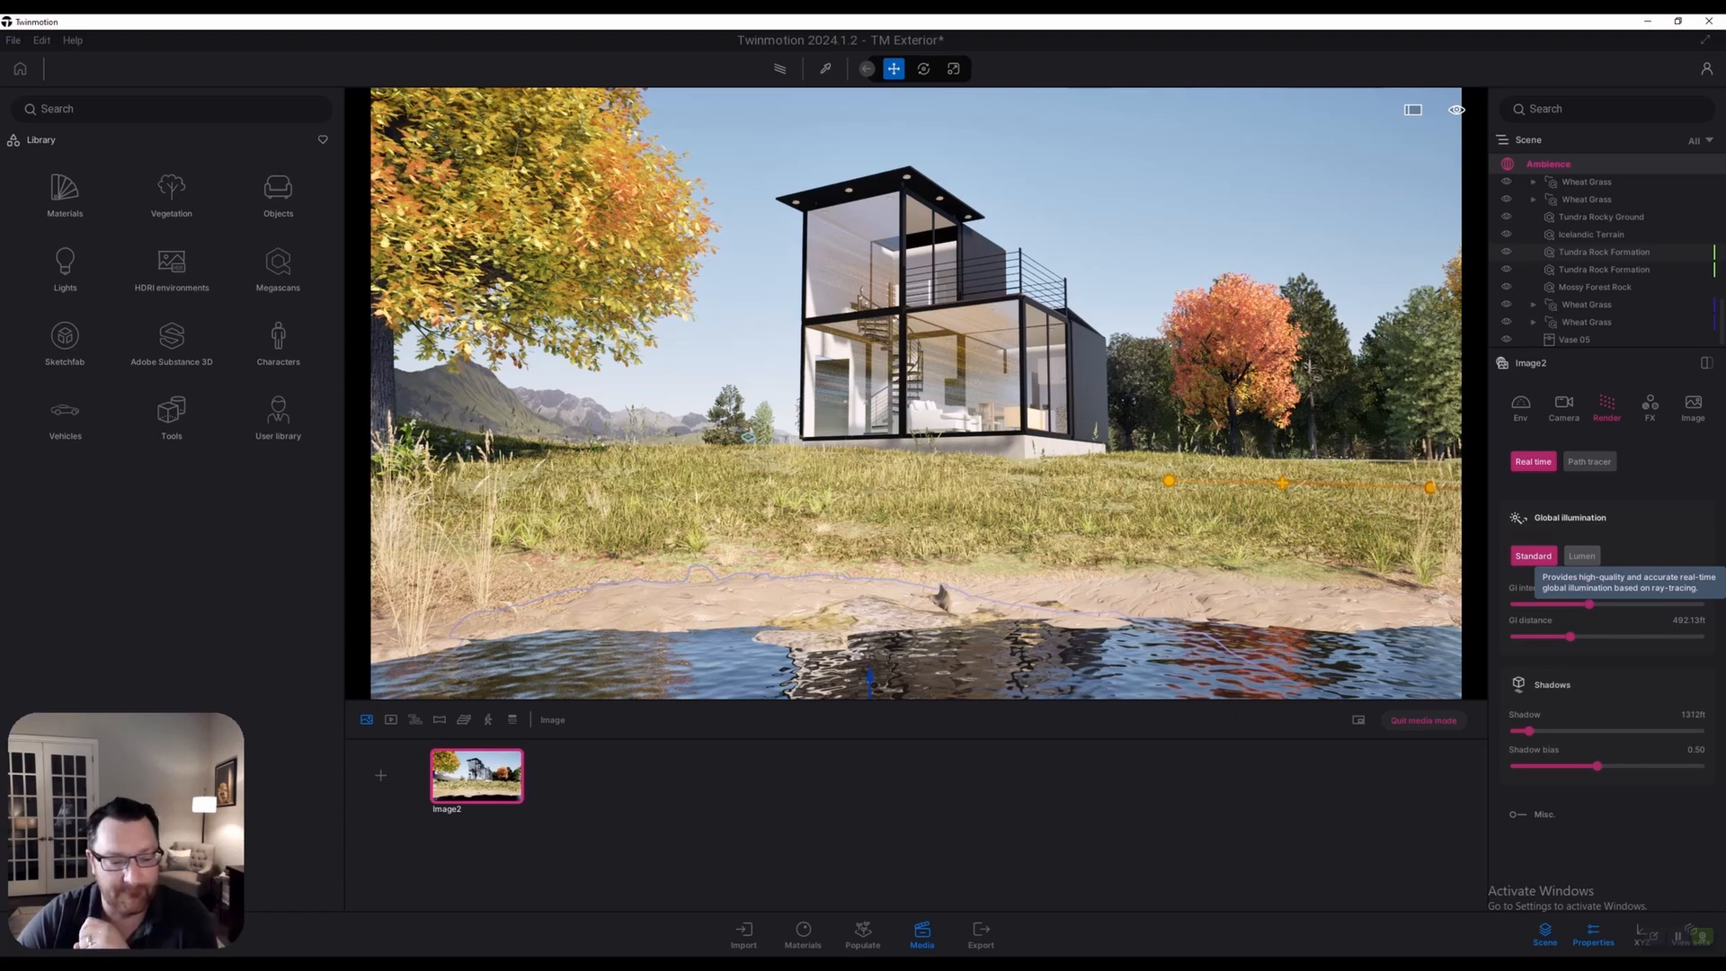
{"action": "left_click", "coordinate": [1582, 556]}
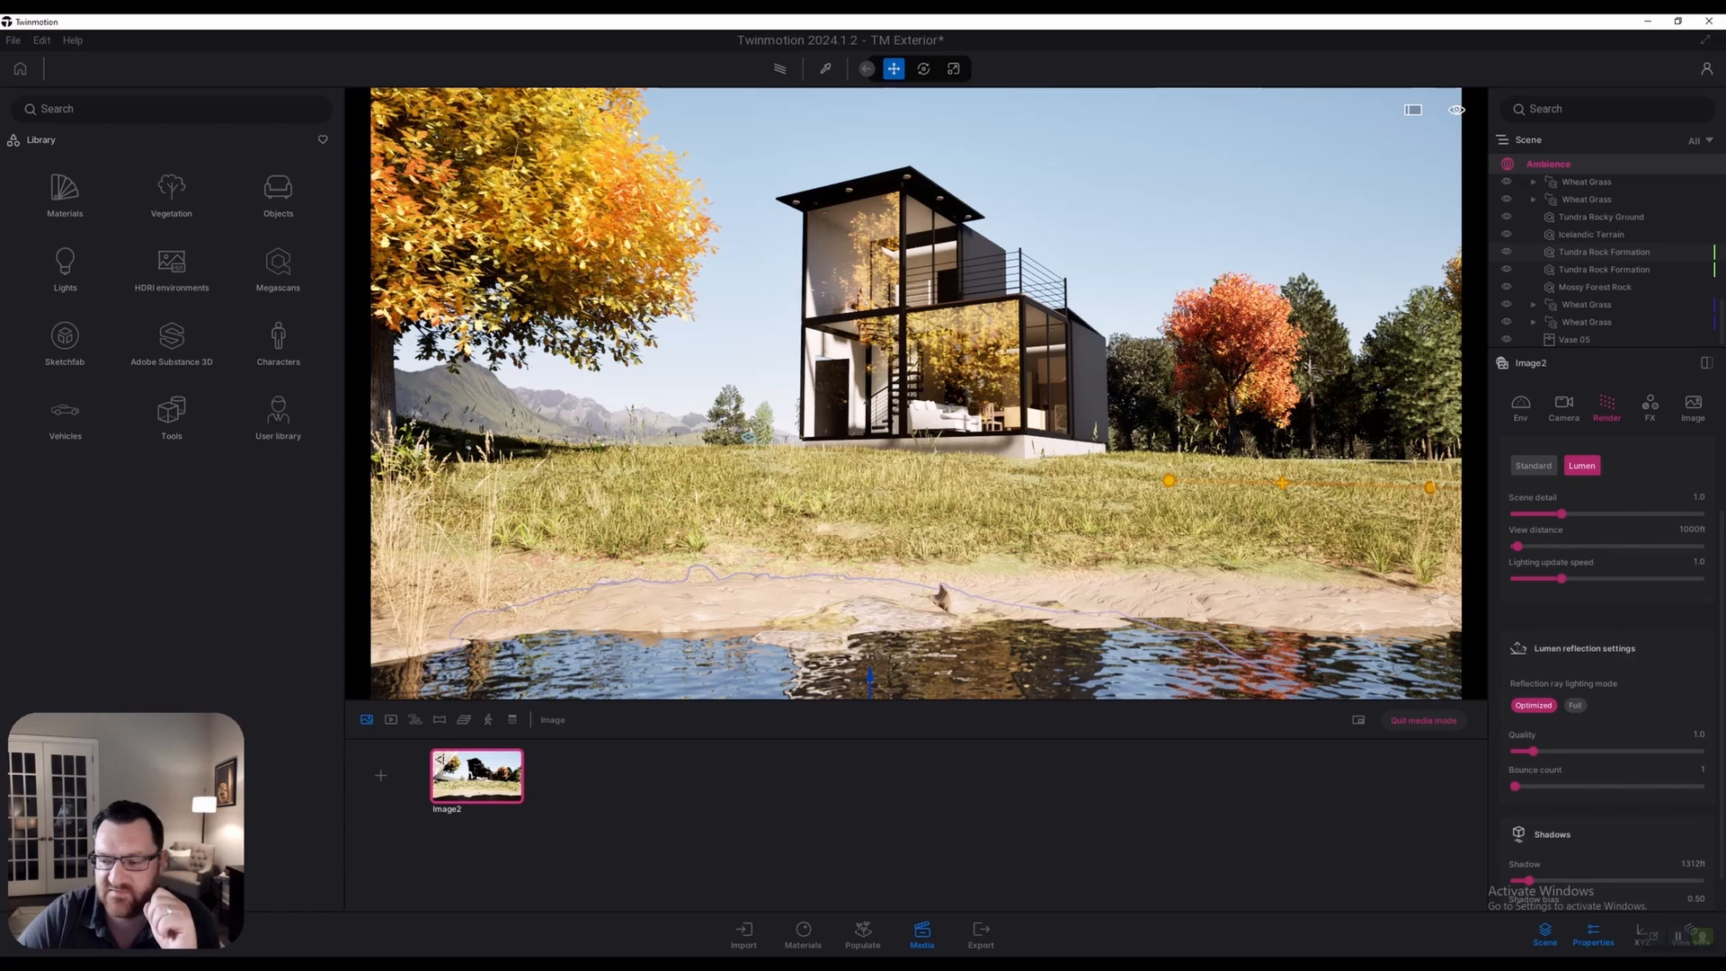
{"action": "left_click", "coordinate": [1534, 466]}
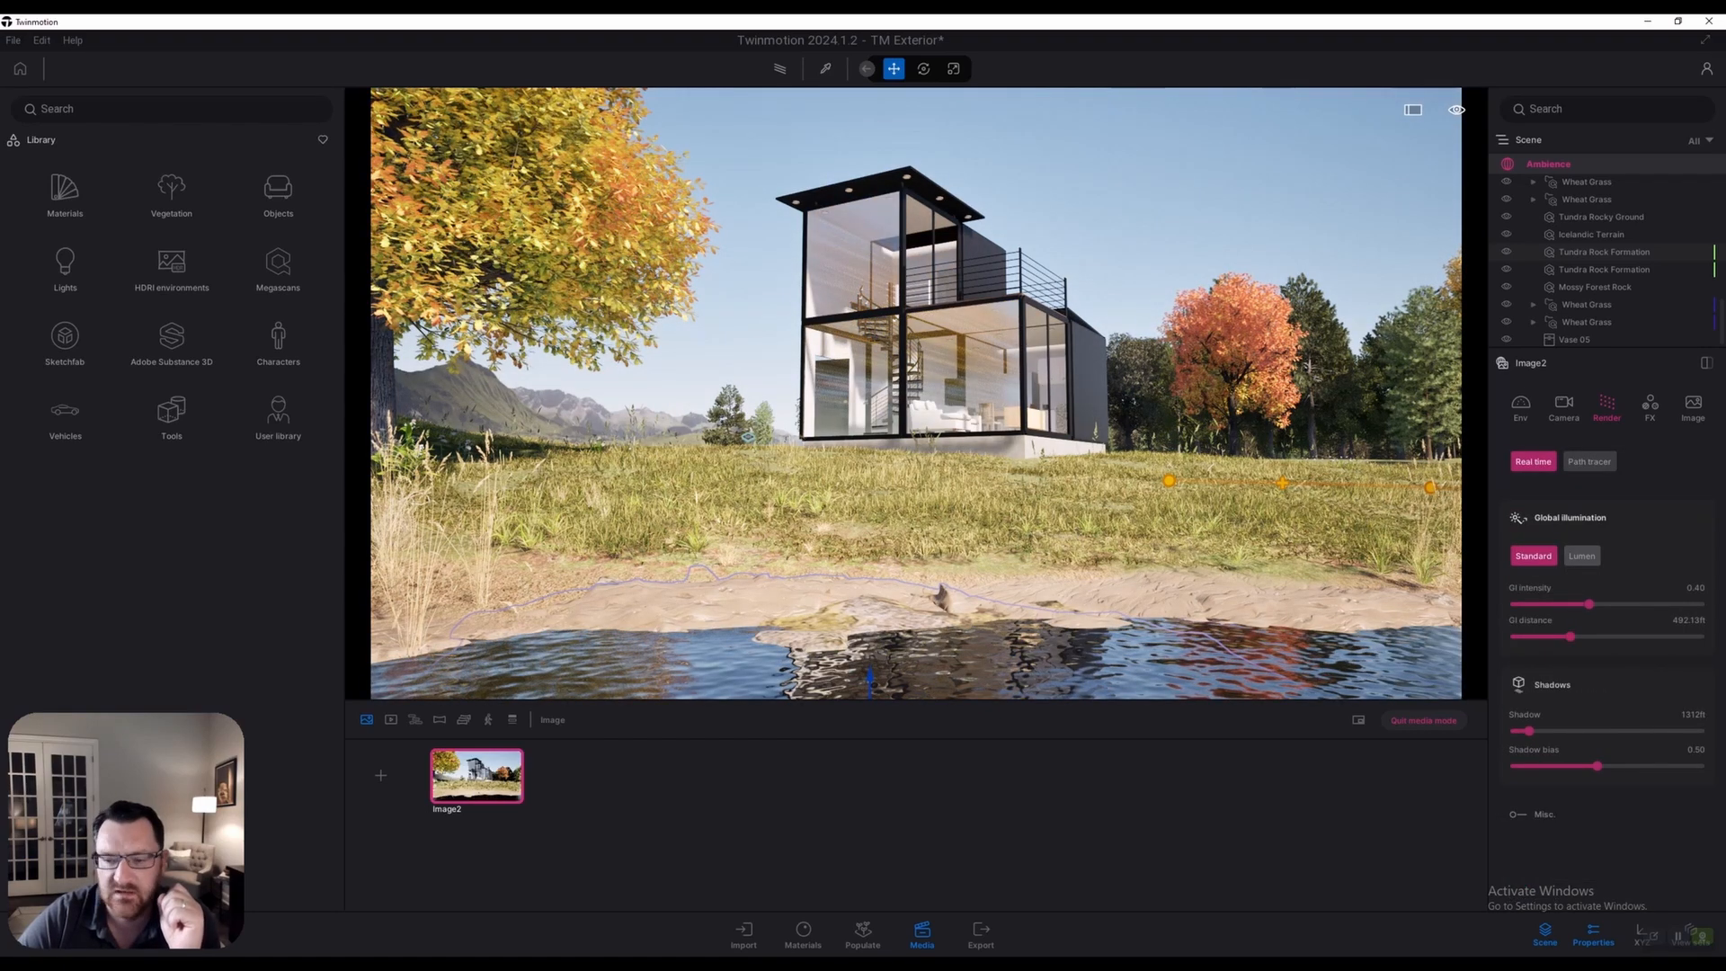
{"action": "left_click", "coordinate": [1582, 556]}
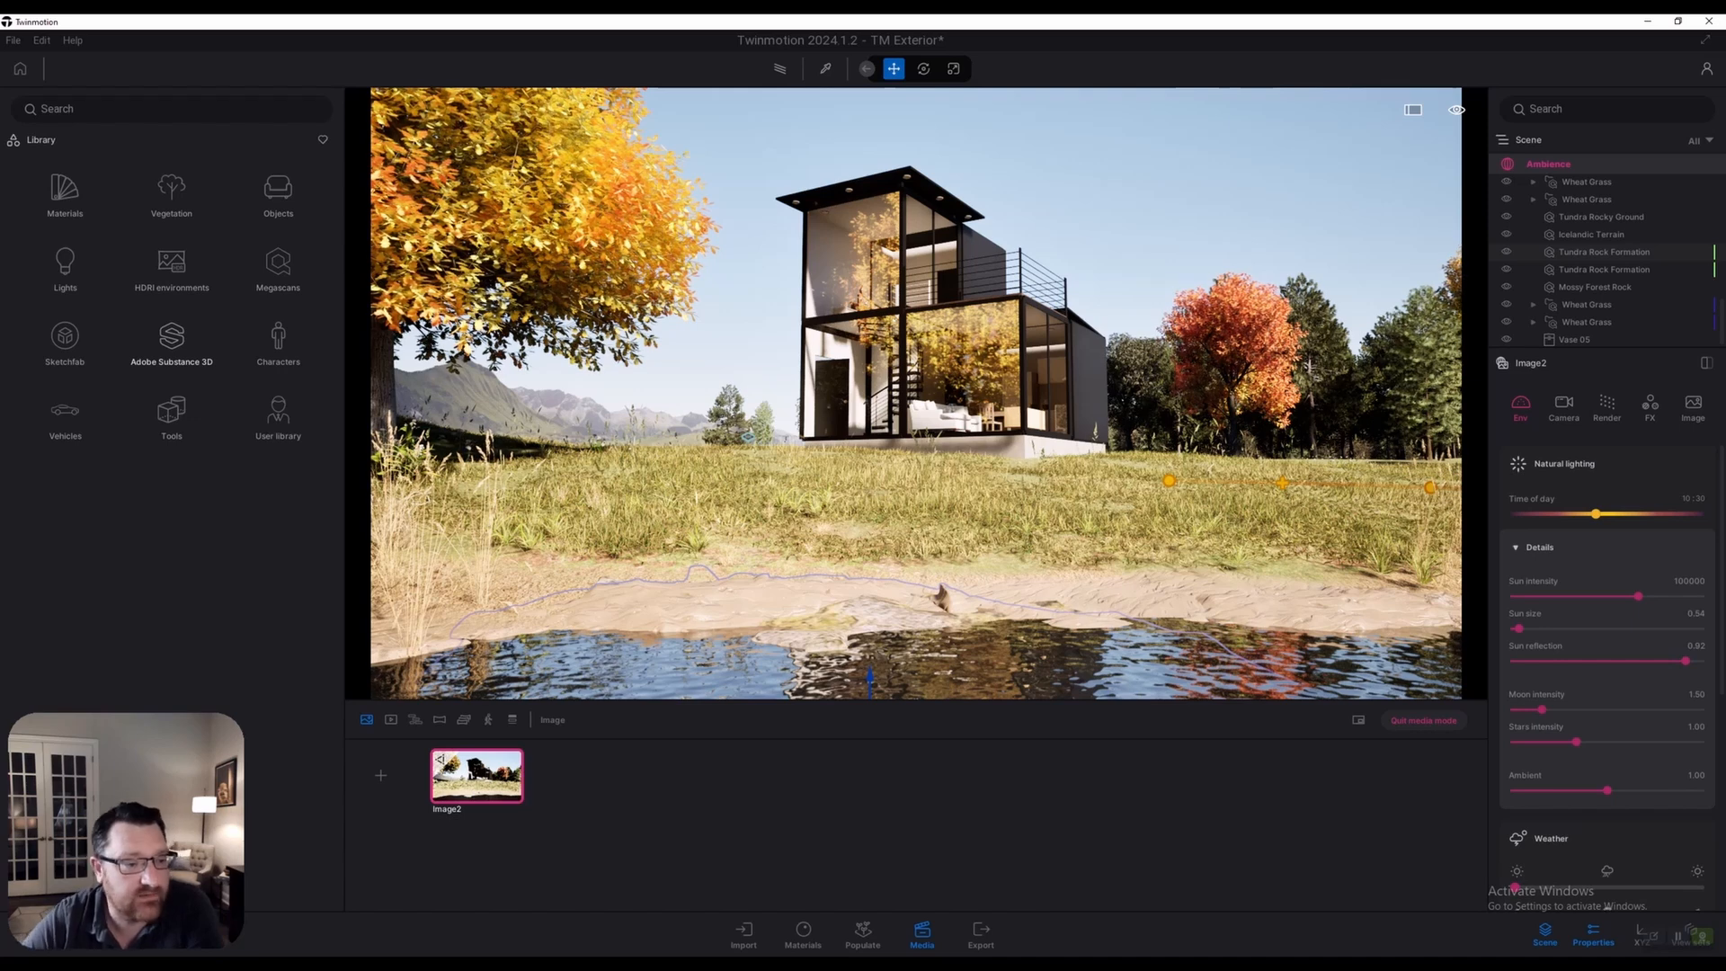
Browse the HDRI environments library for the LowSun Cloudy 01 sky
{"action": "left_click", "coordinate": [172, 263]}
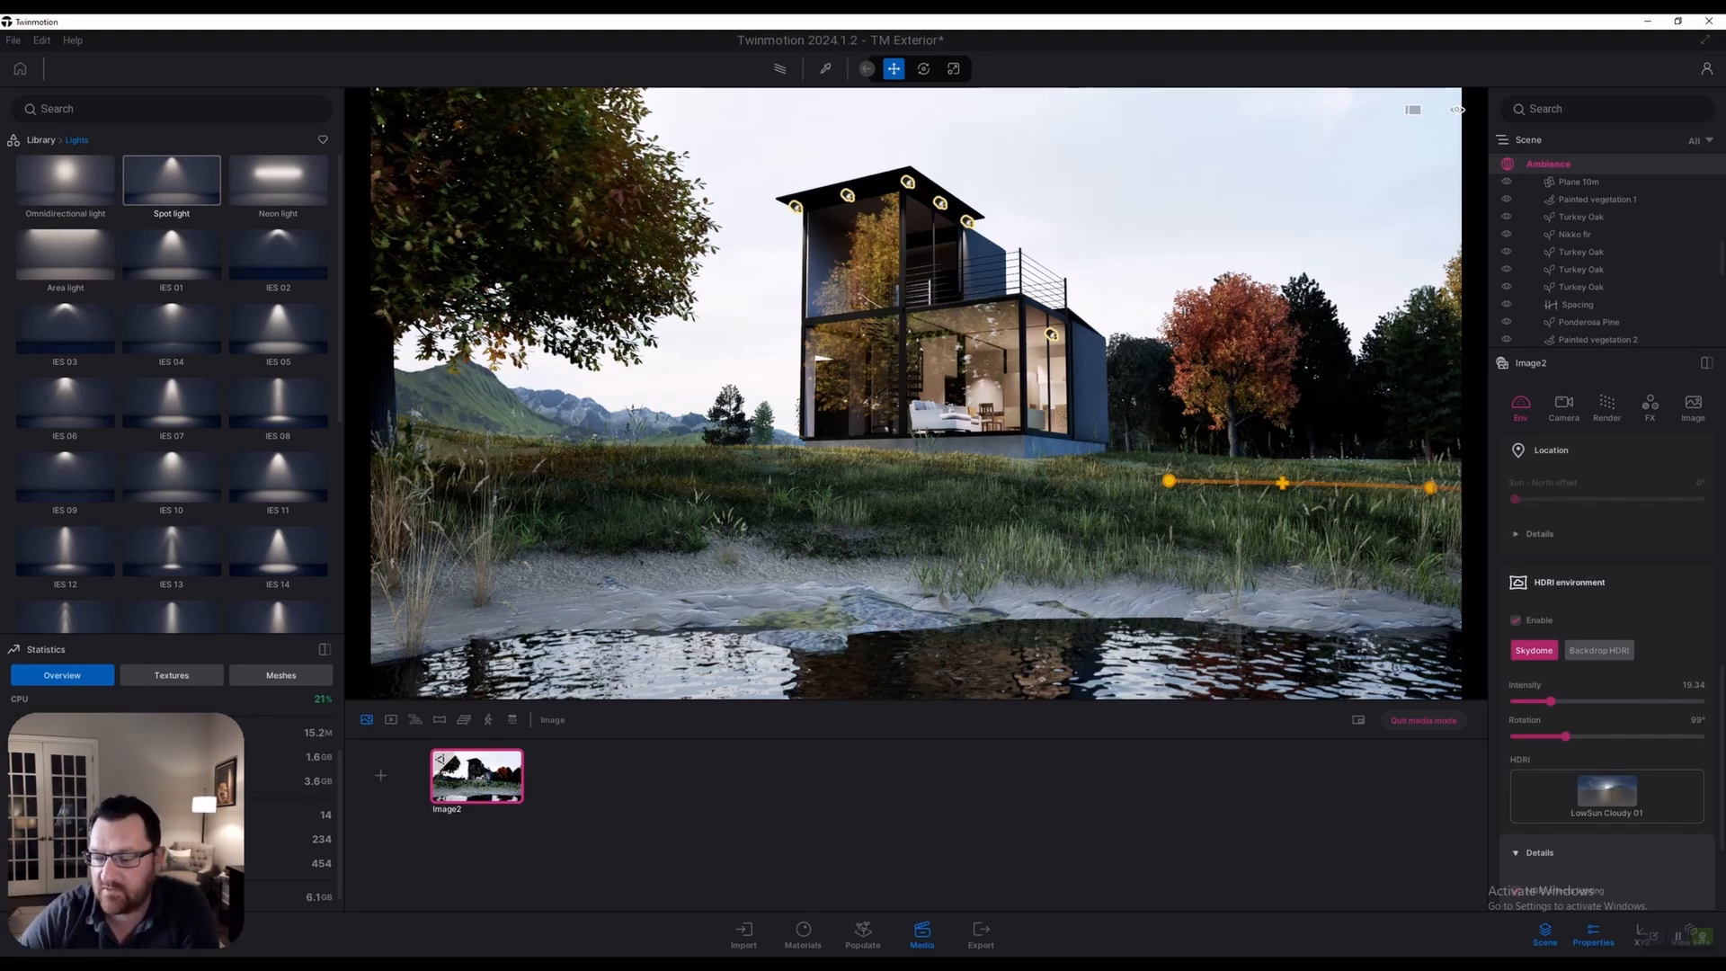
Try the HDRI as a backdrop, keep it as a skydome, and set intensity to 20
{"action": "left_click", "coordinate": [1599, 650]}
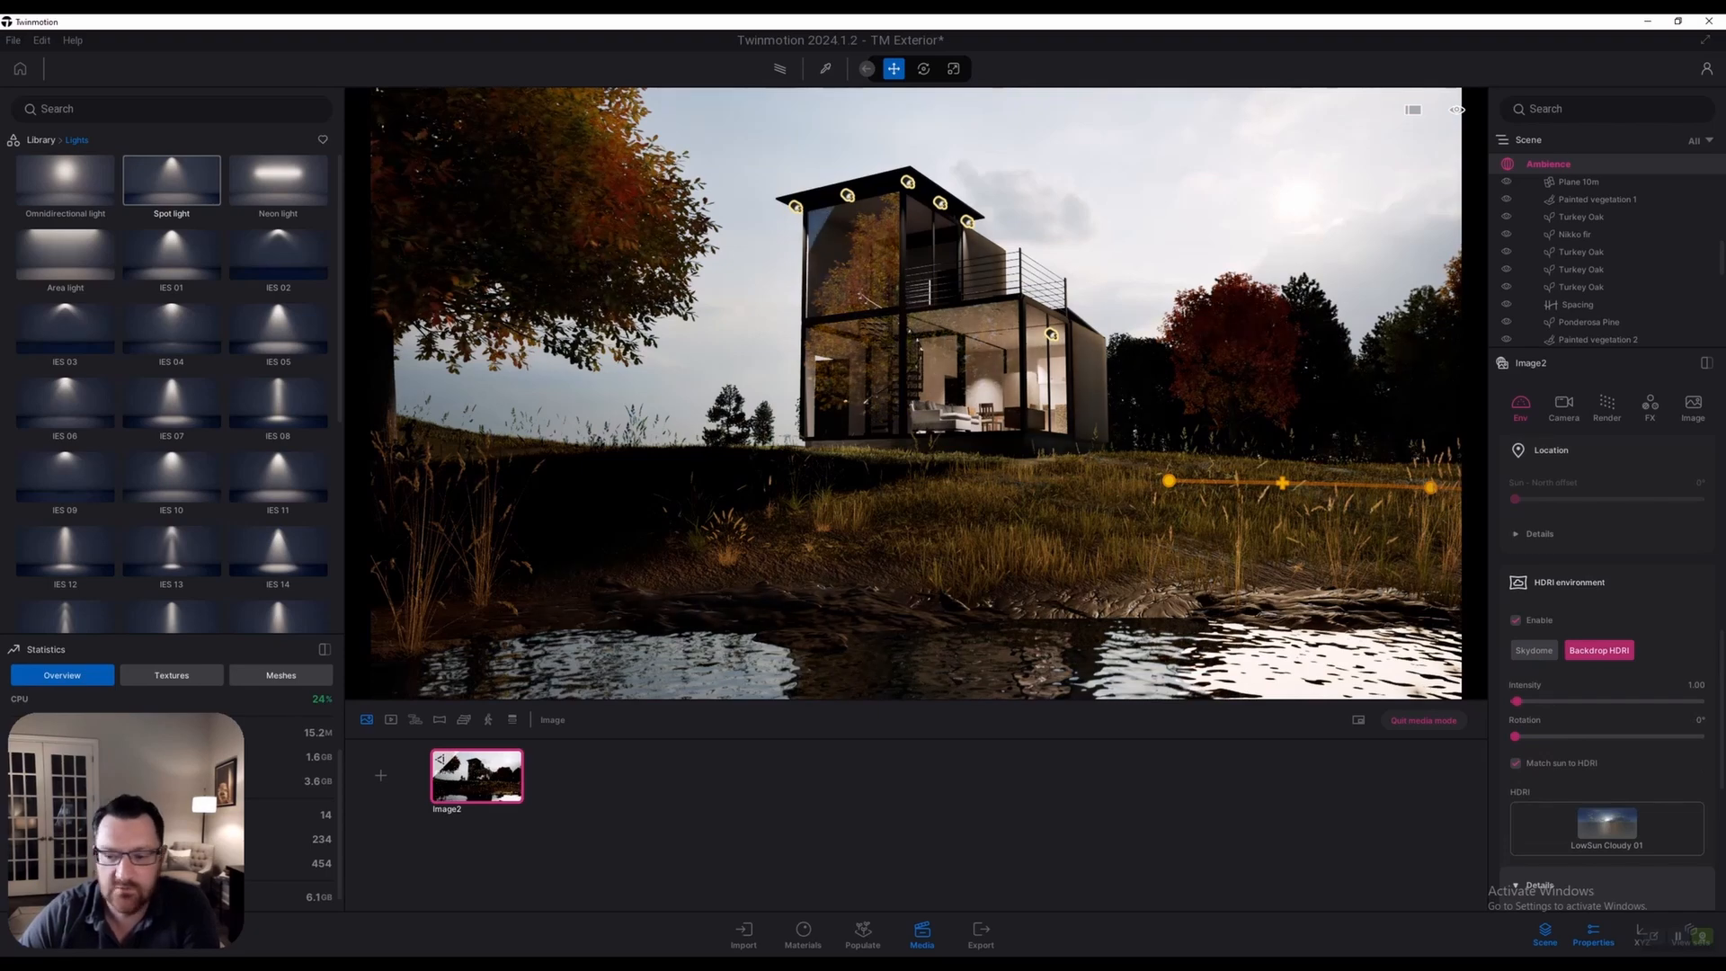
{"action": "left_click", "coordinate": [1533, 650]}
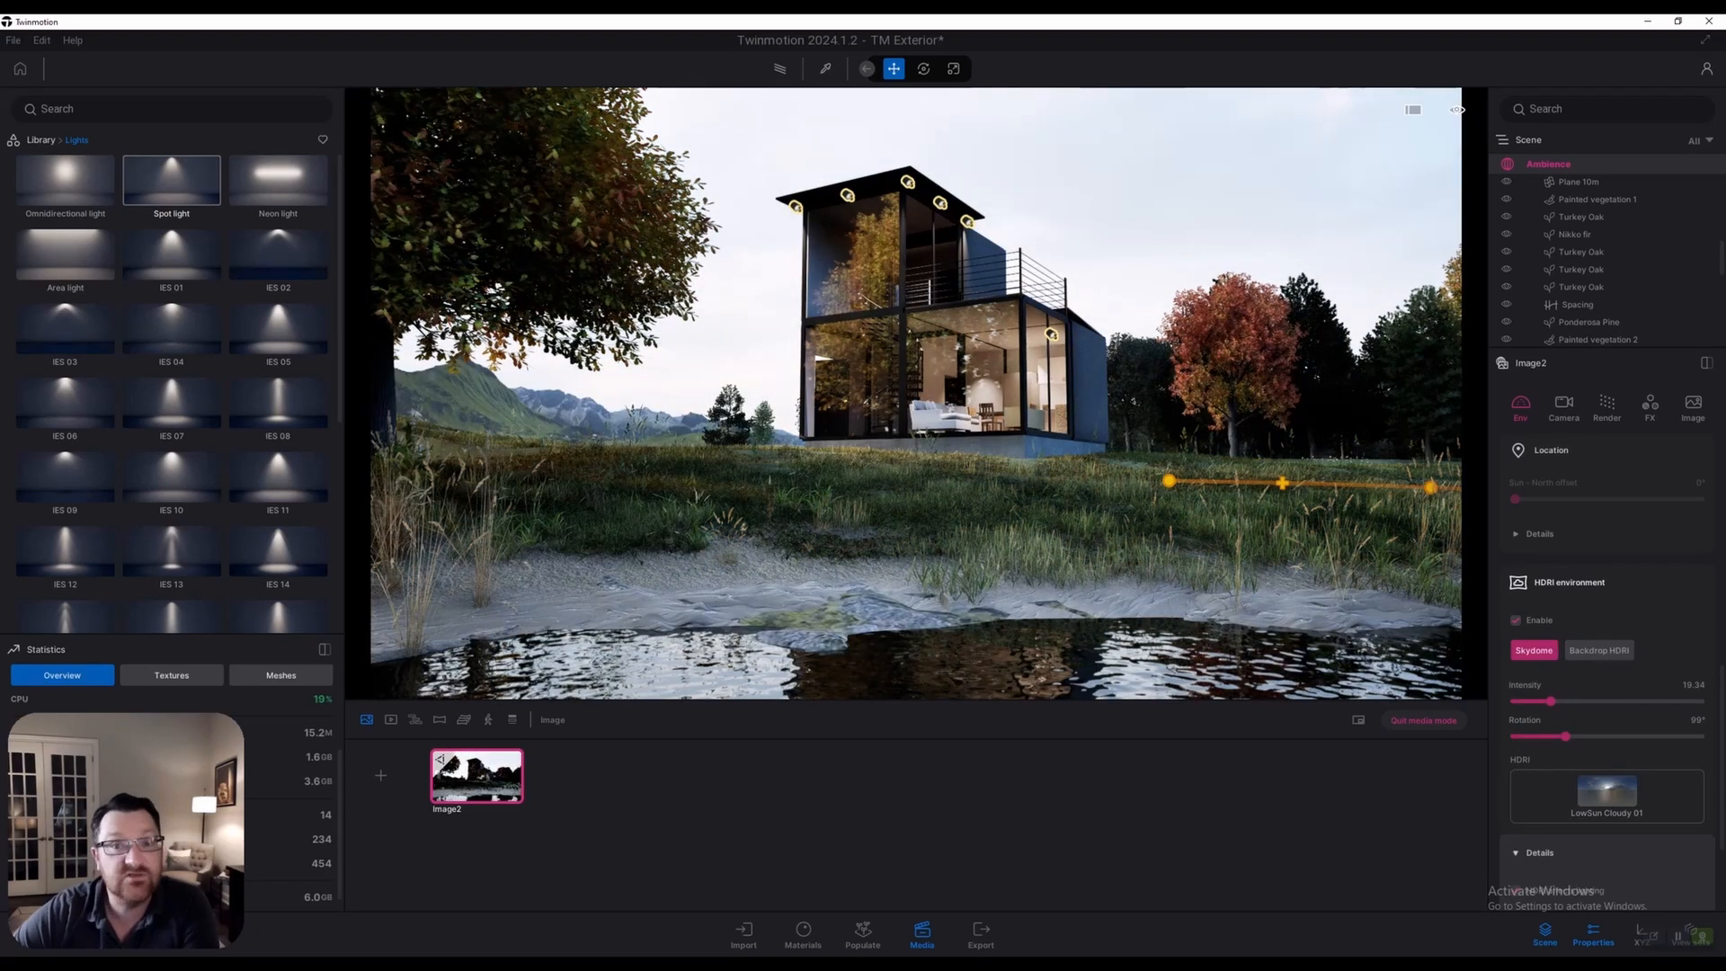
{"action": "scroll", "coordinate": [1607, 671], "scroll_direction": "down", "scroll_amount": 1}
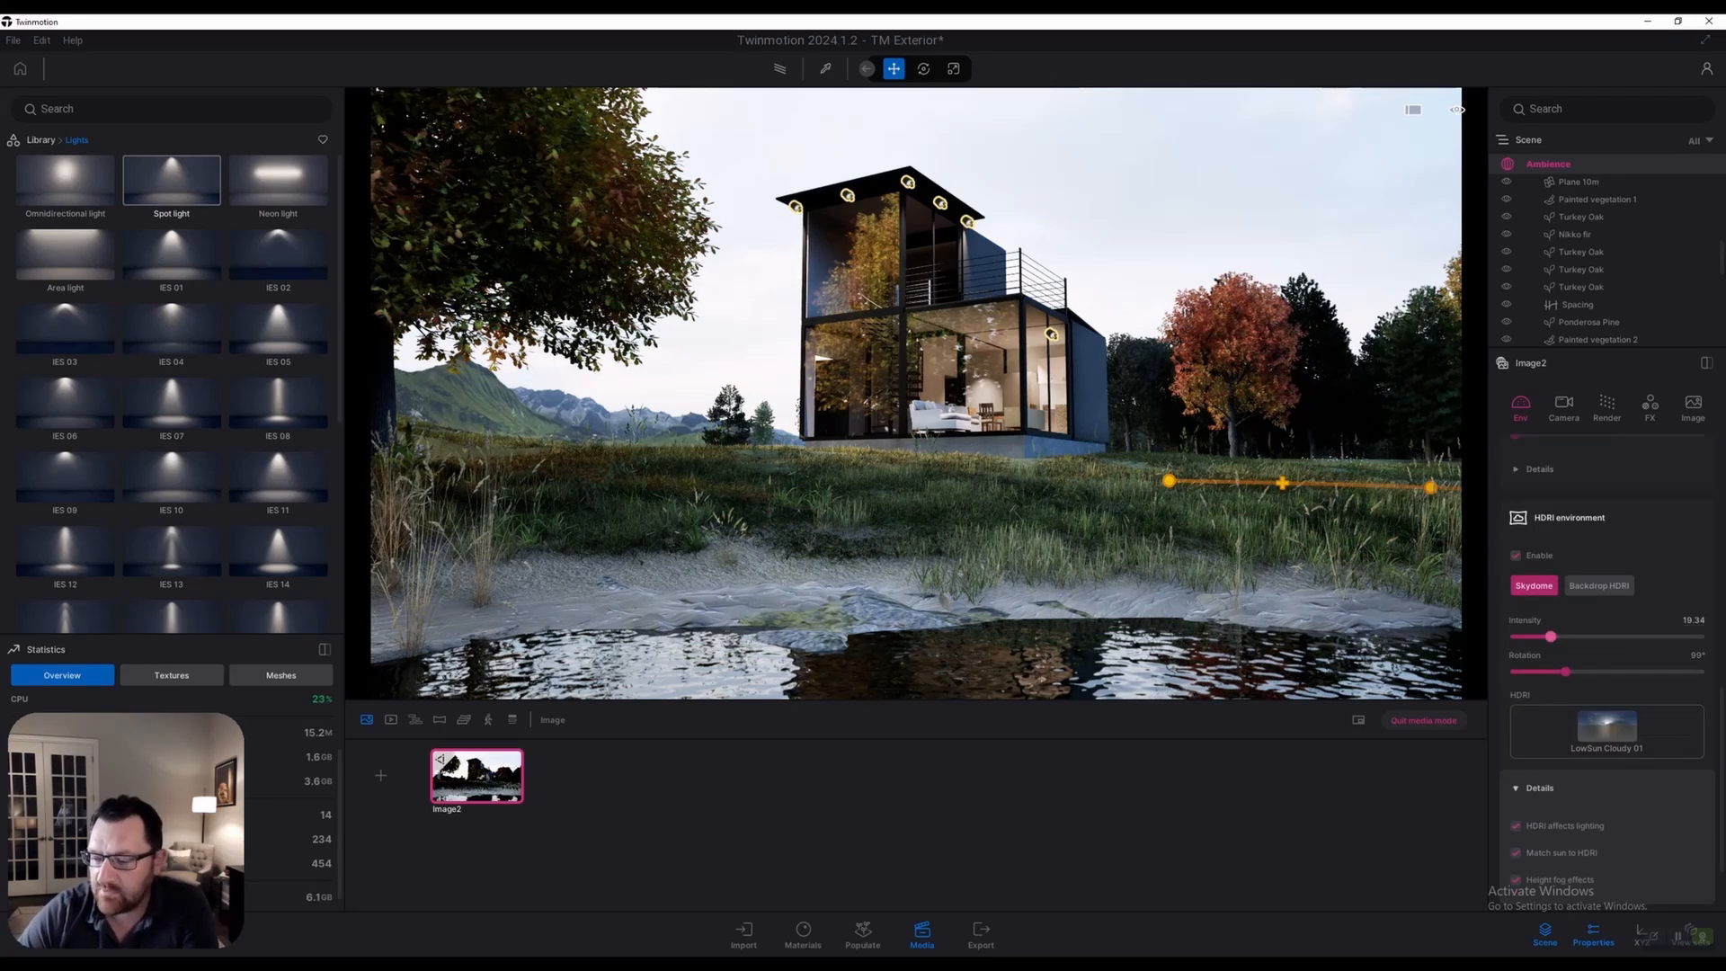
{"action": "left_click_drag", "start_coordinate": [1550, 637], "coordinate": [1700, 637]}
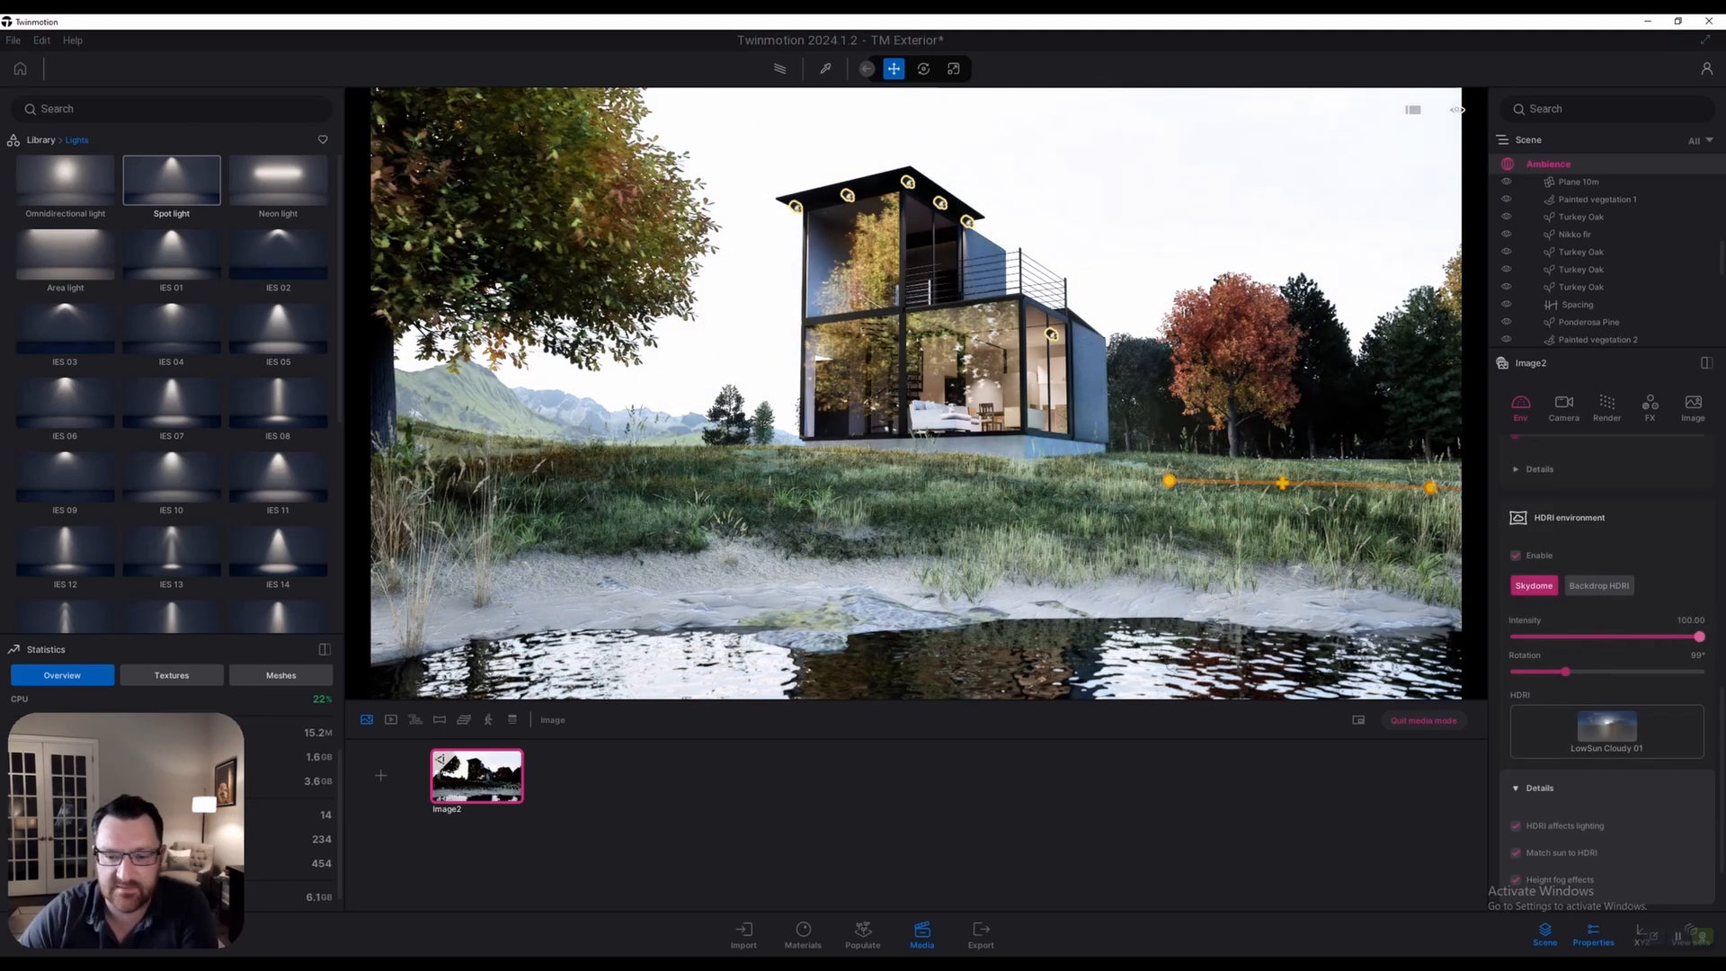
{"action": "left_click_drag", "start_coordinate": [1699, 636], "coordinate": [1574, 636]}
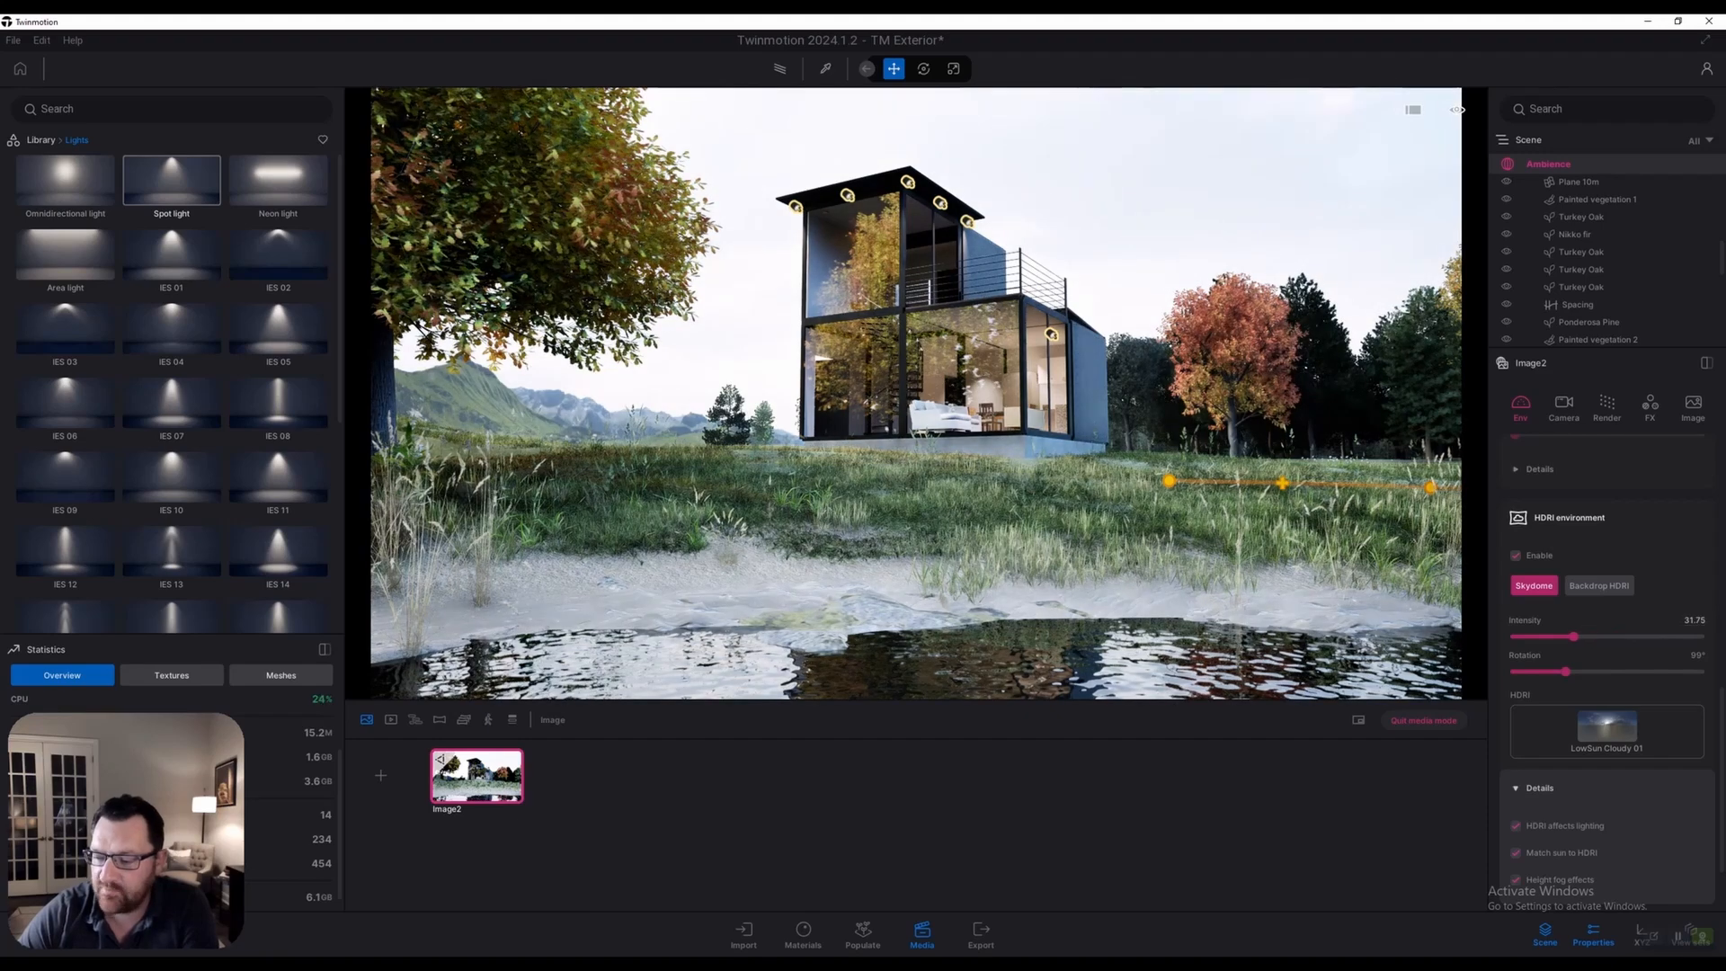
{"action": "left_click", "coordinate": [1695, 620]}
{"action": "type", "text": "20"}
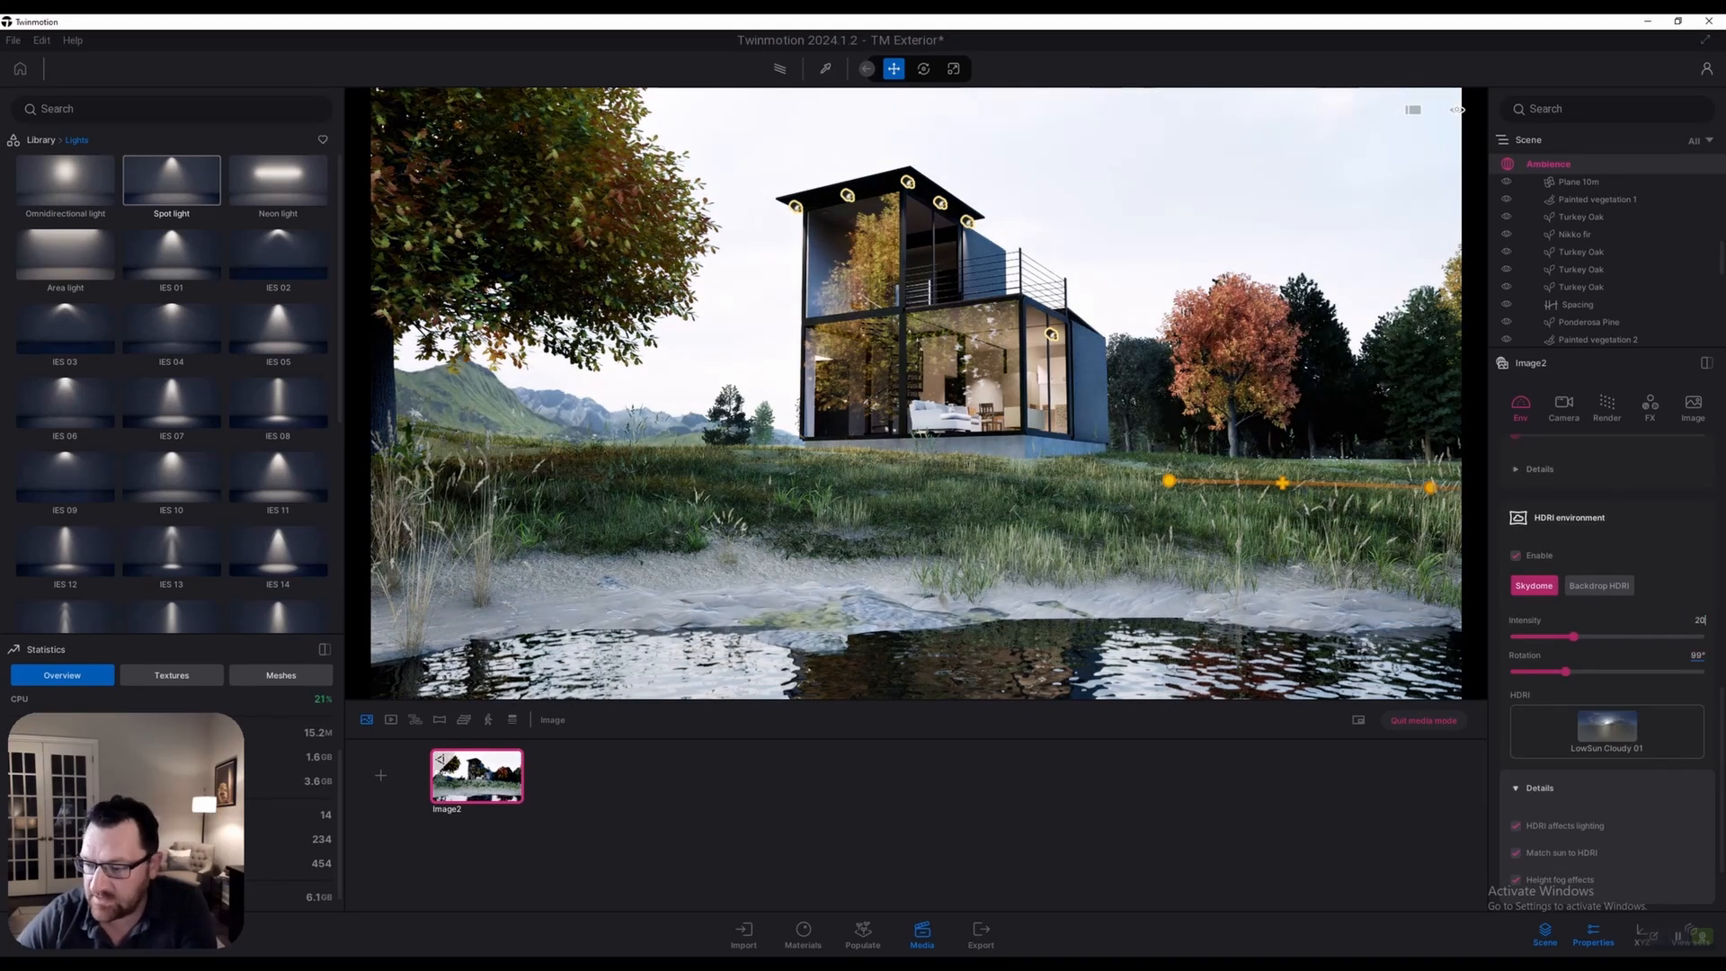
{"action": "key", "text": "Return"}
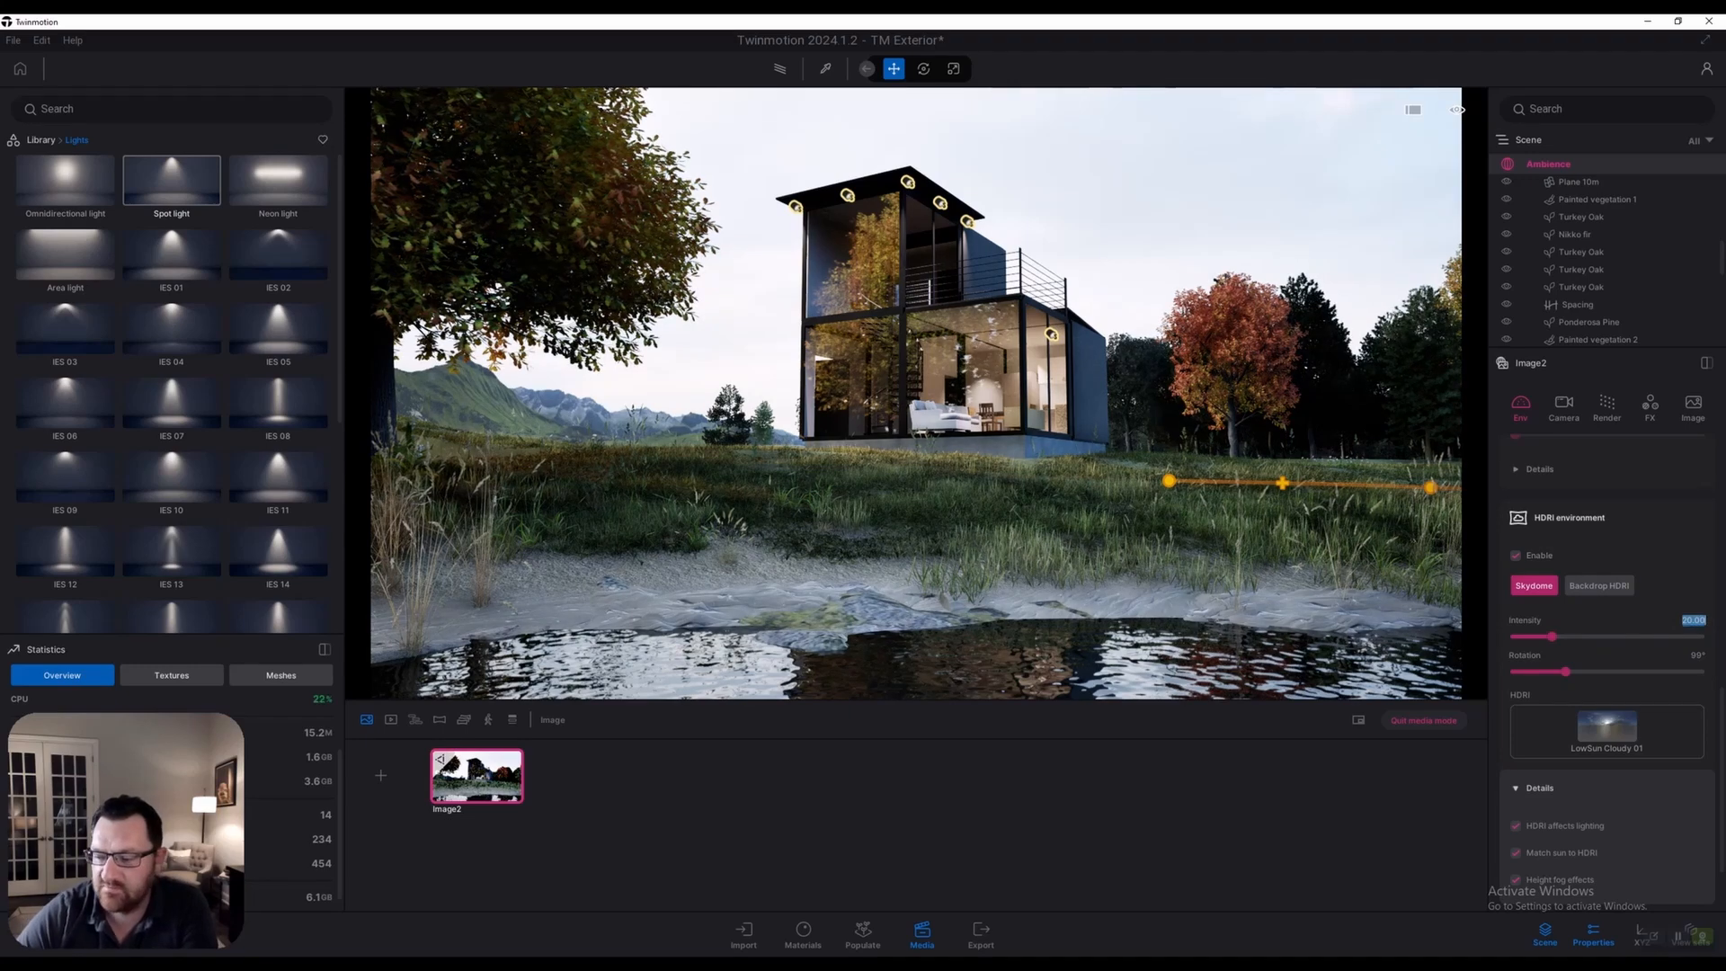
{"action": "scroll", "coordinate": [1607, 674], "scroll_direction": "down", "scroll_amount": 2}
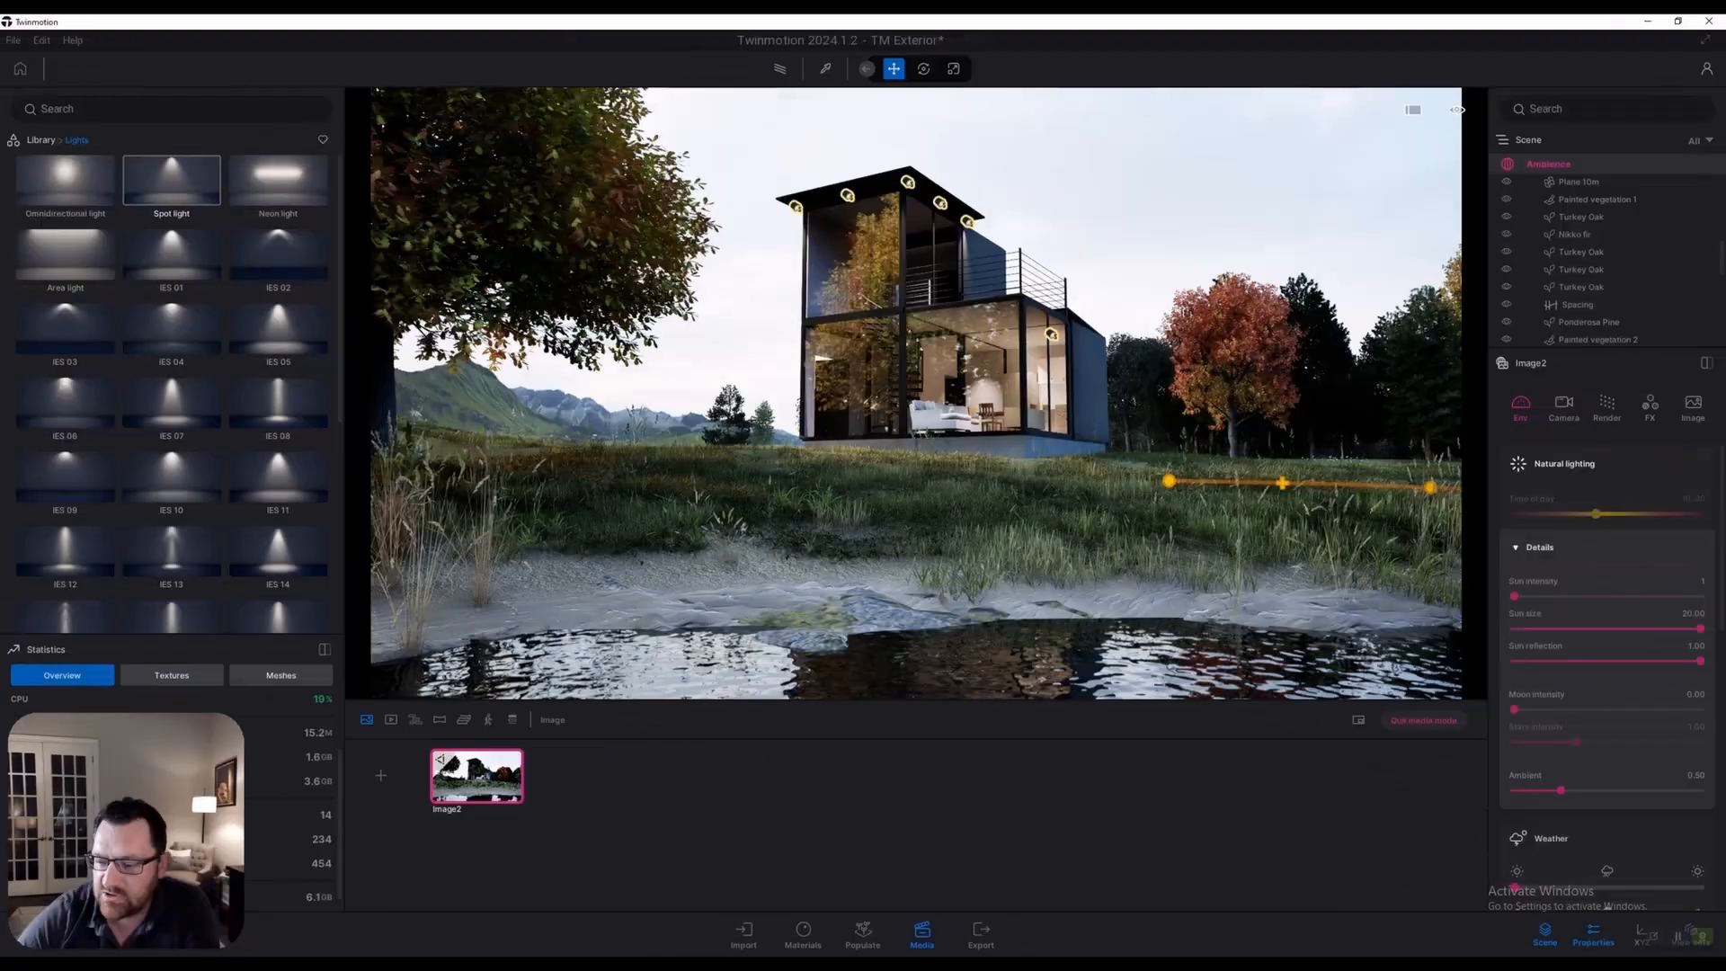
Change the sun intensity, first typing 010000, then settling on 5
{"action": "left_click", "coordinate": [1702, 582]}
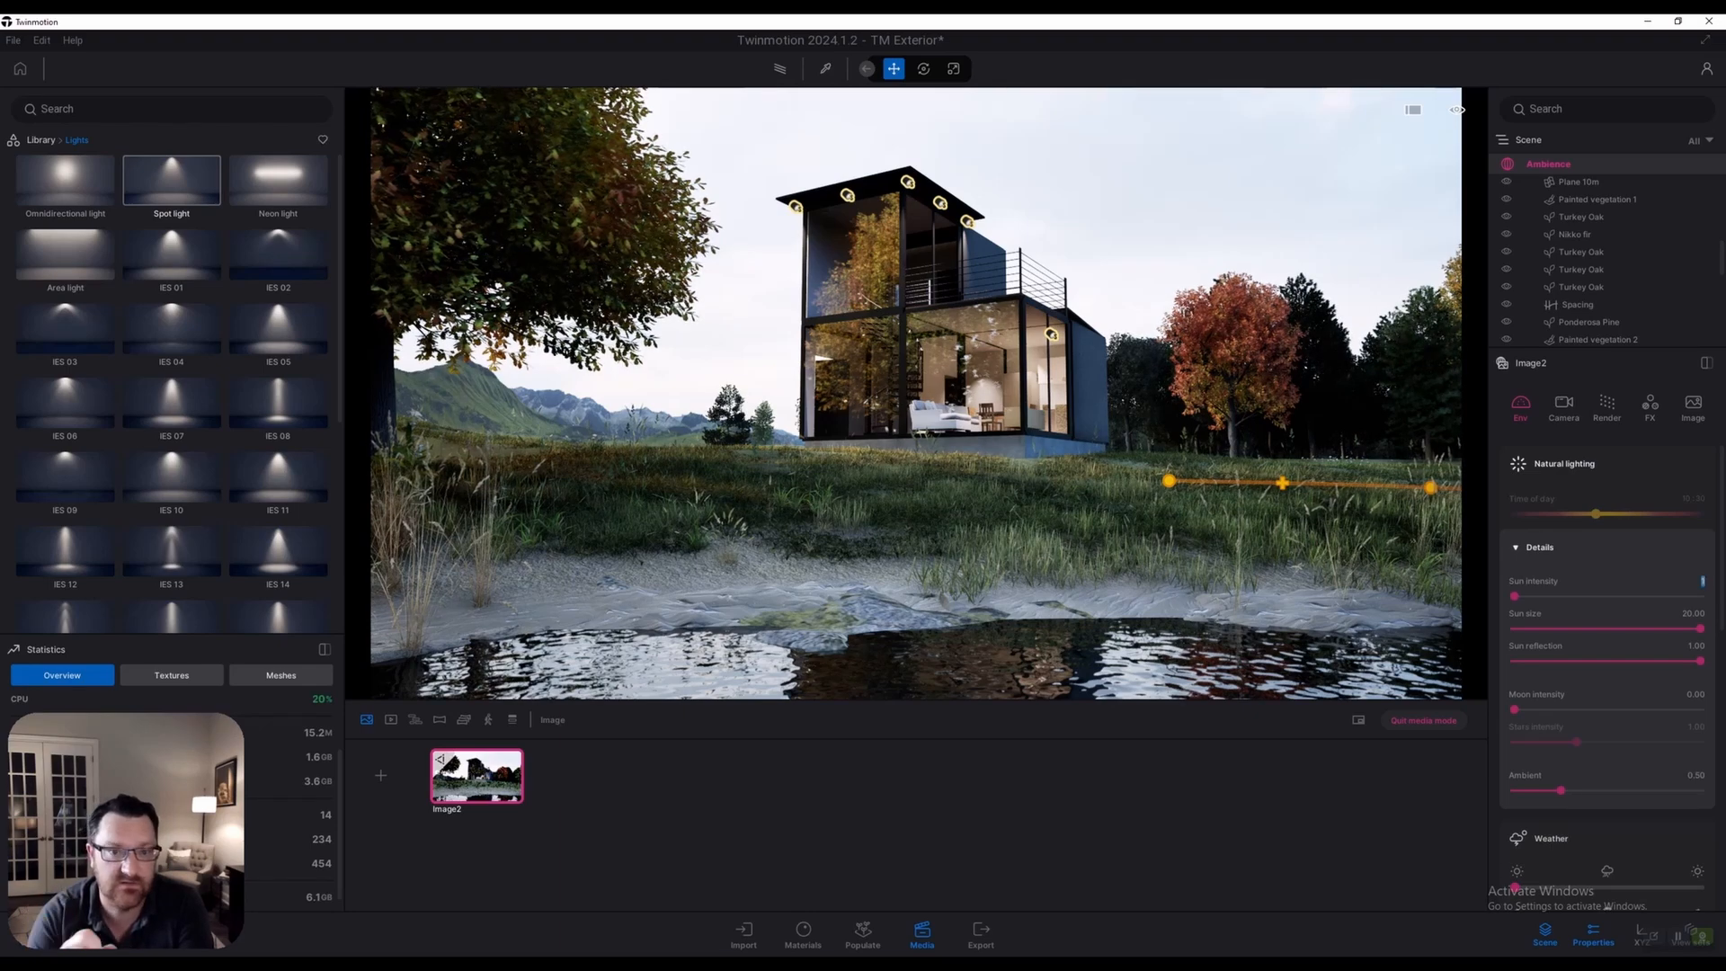
{"action": "type", "text": "0"}
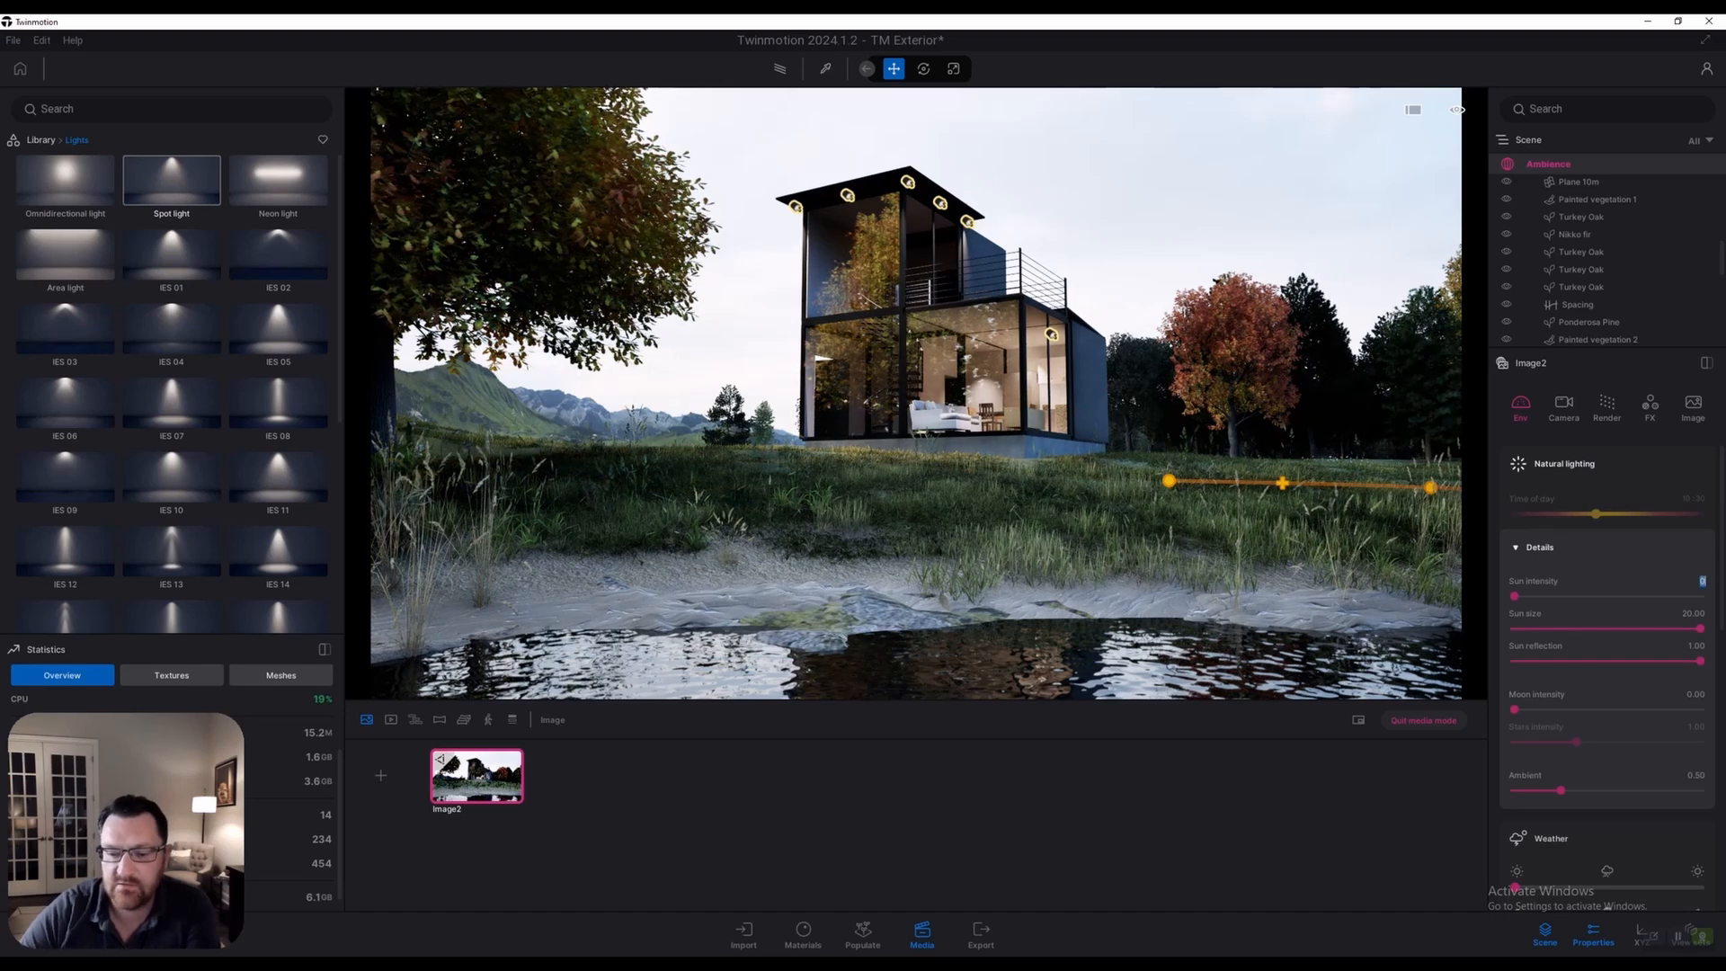
{"action": "type", "text": "1"}
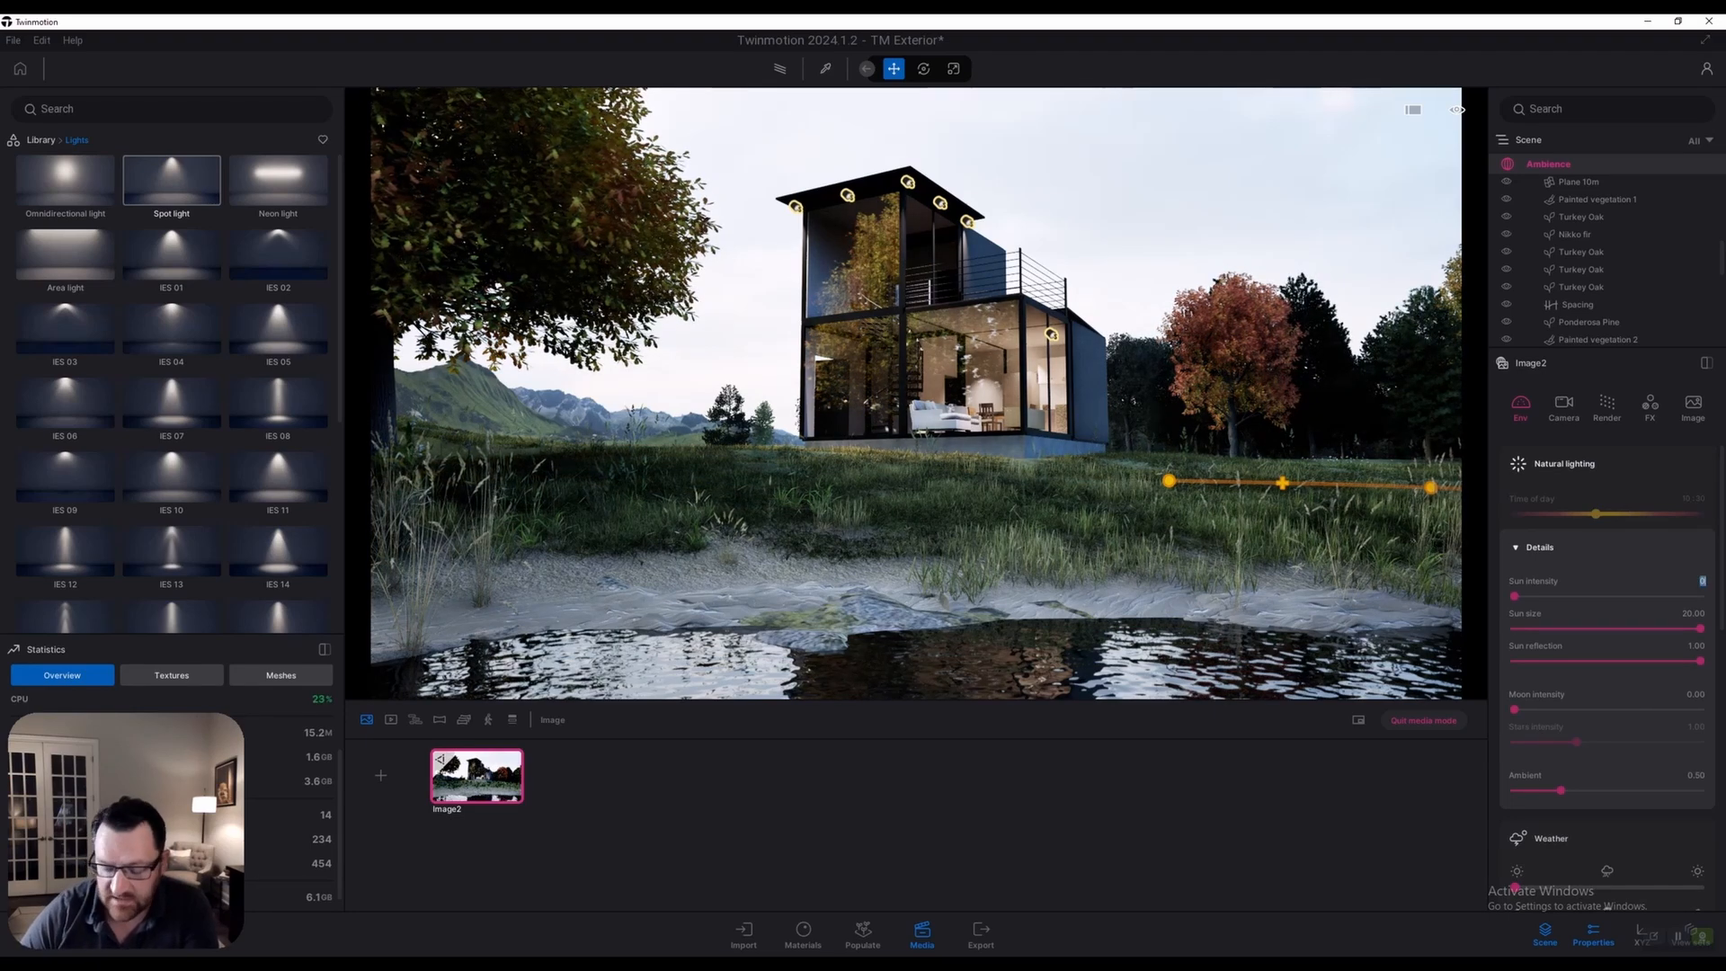
{"action": "type", "text": "000"}
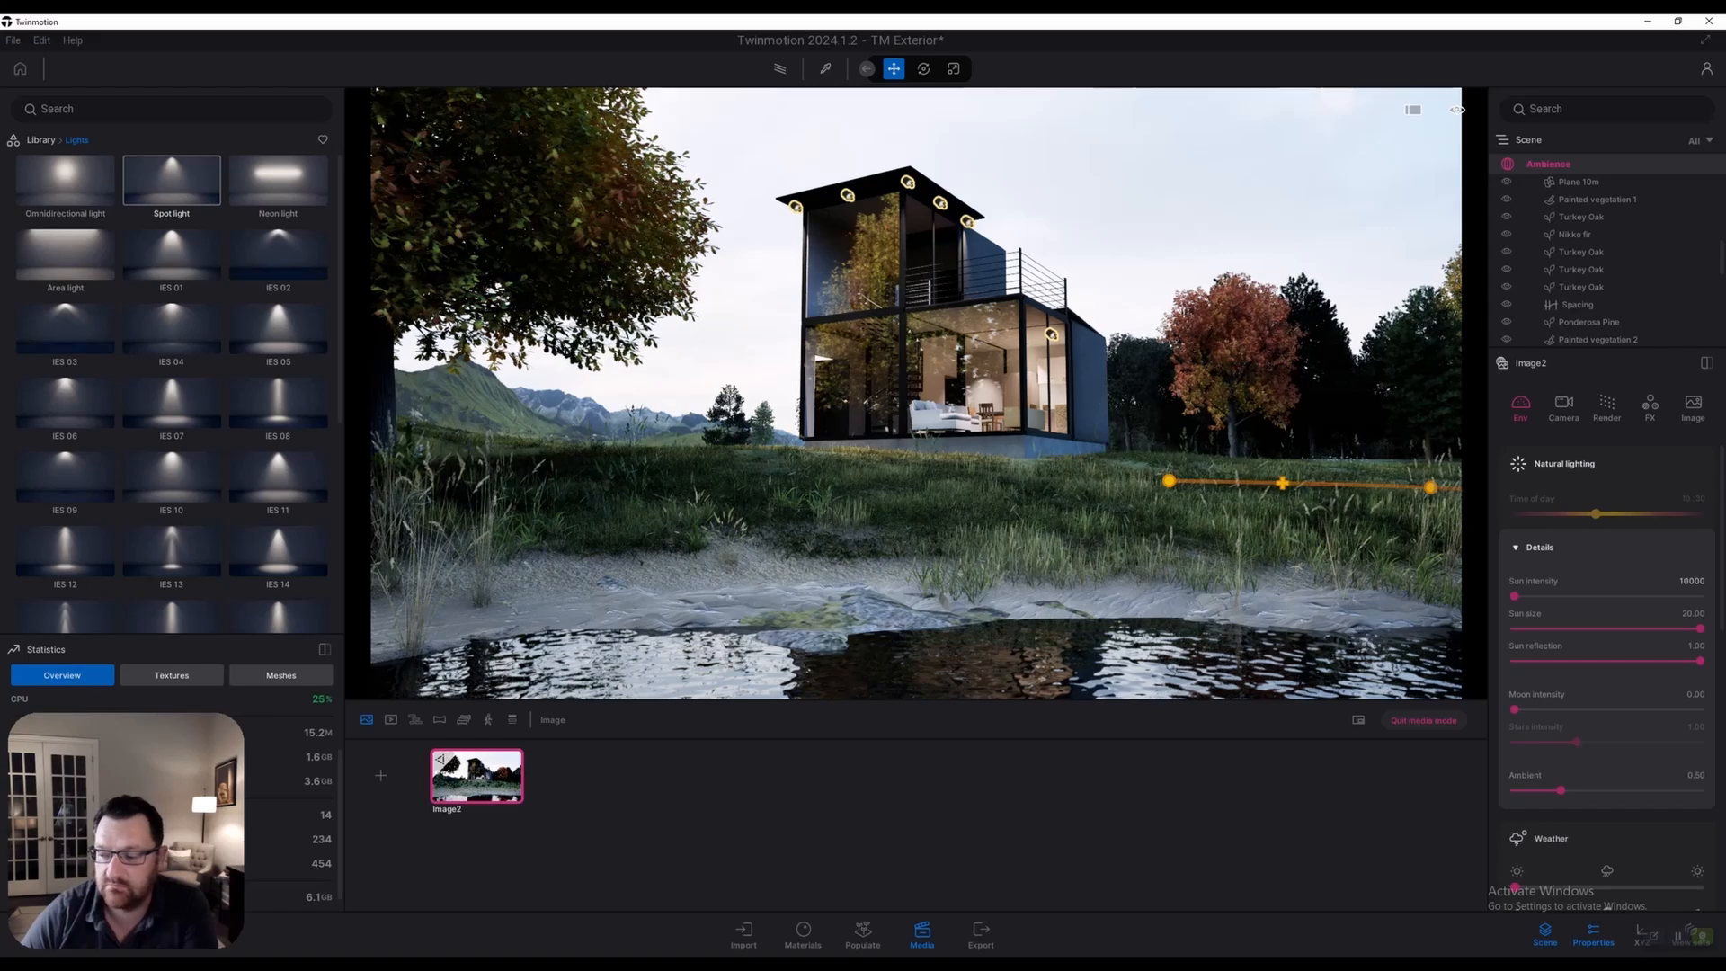
{"action": "type", "text": "0"}
{"action": "key", "text": "Return"}
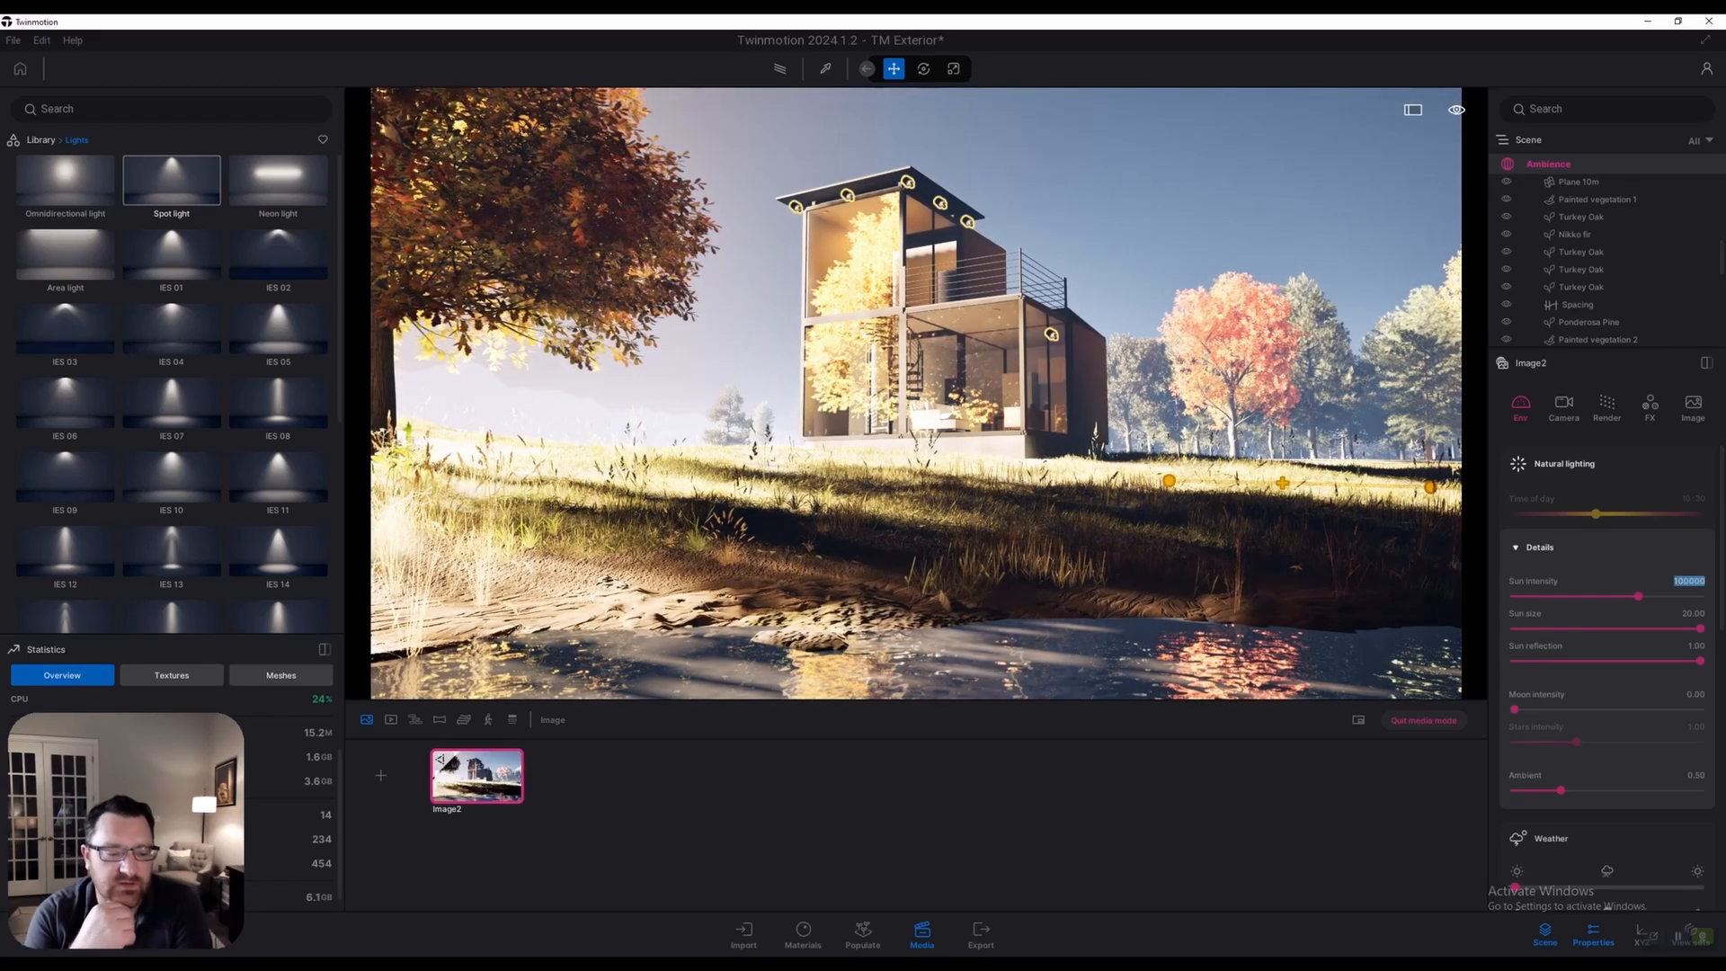
{"action": "type", "text": "5"}
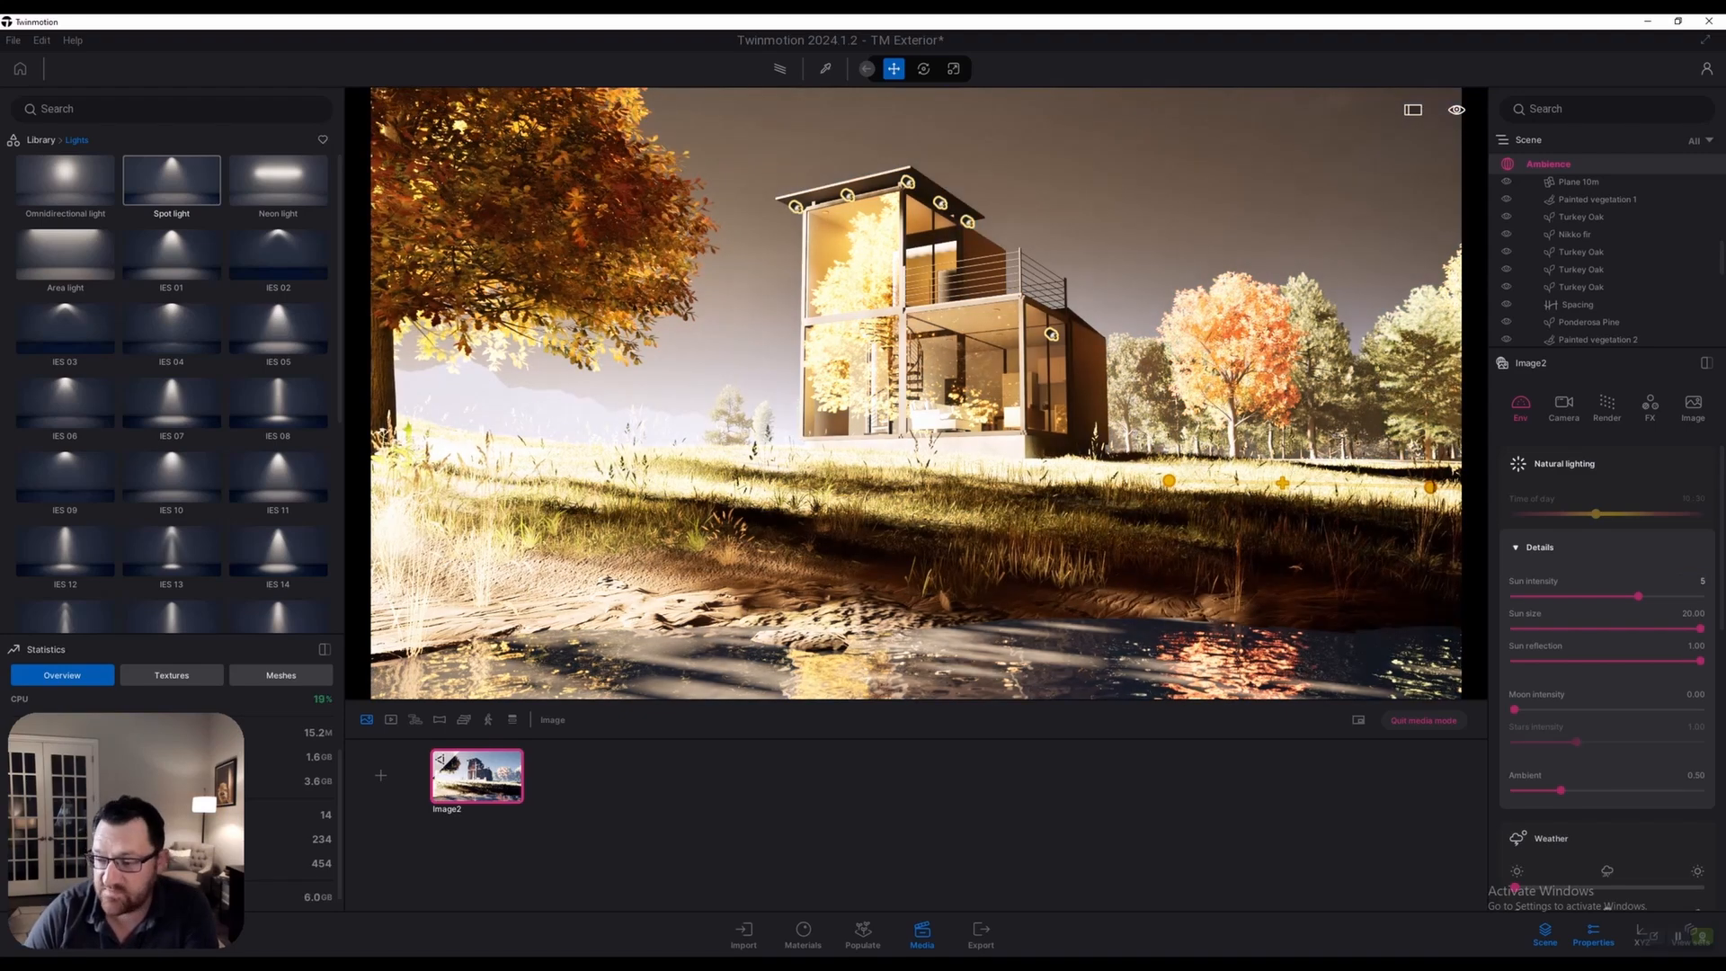
{"action": "key", "text": "Return"}
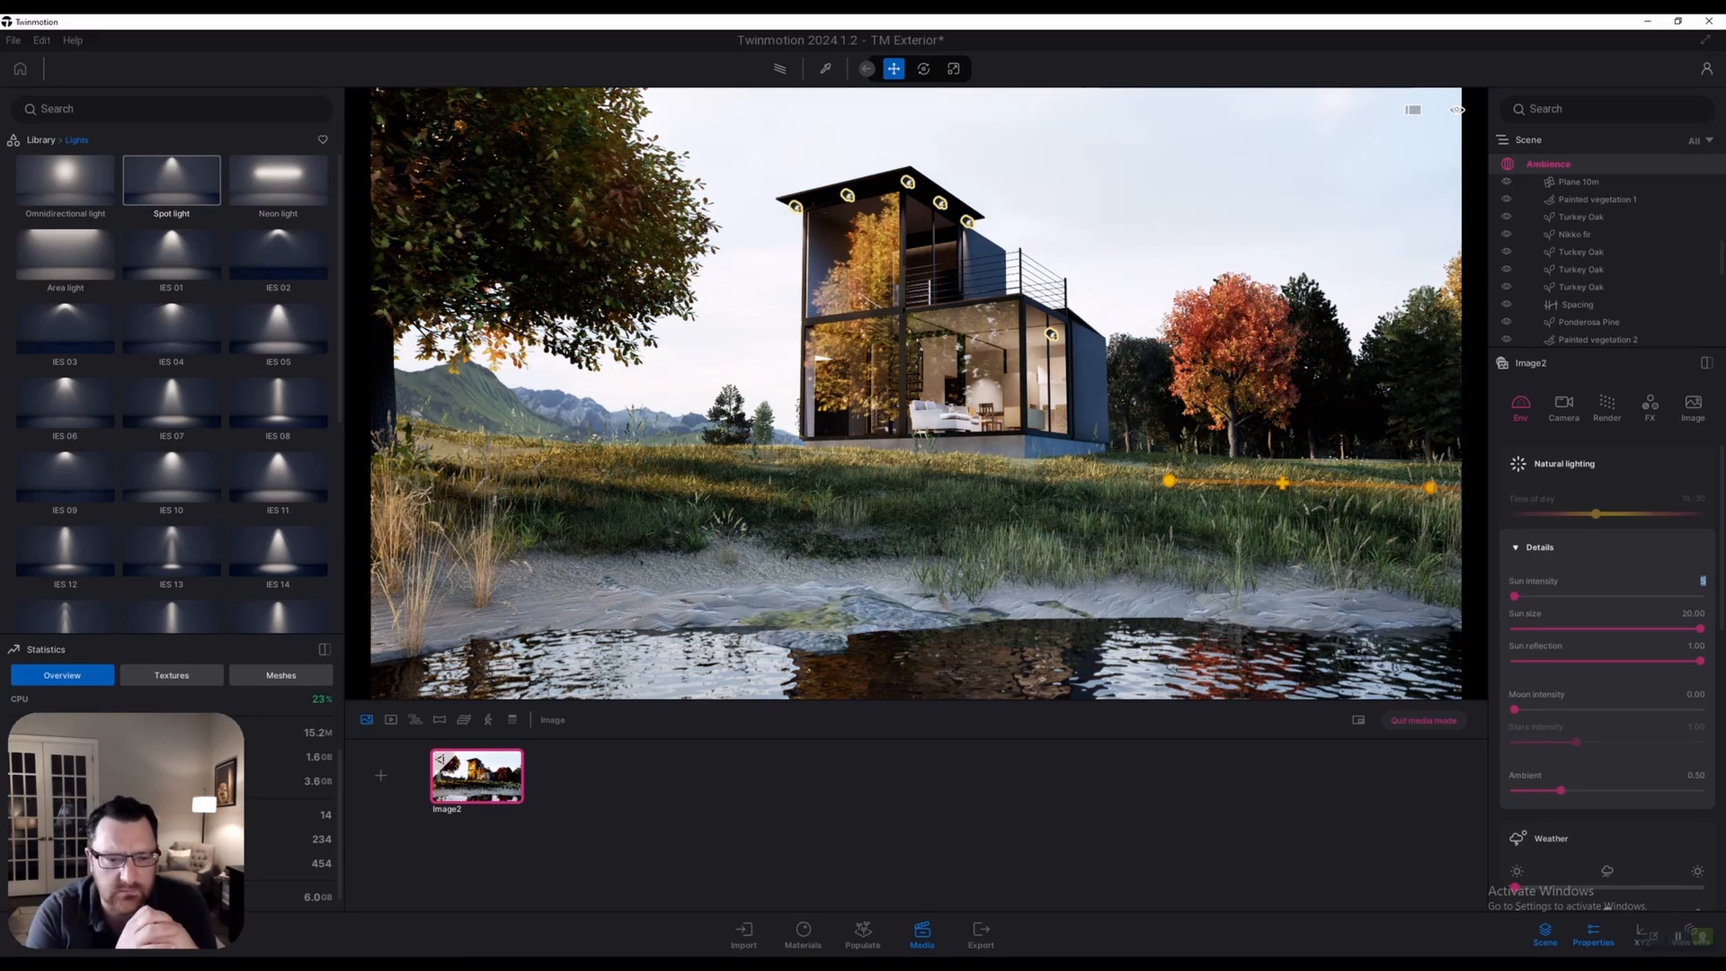
Set Lumen reflection ray lighting to Full with quality 10.0 and 8 bounces
{"action": "left_click", "coordinate": [1607, 403]}
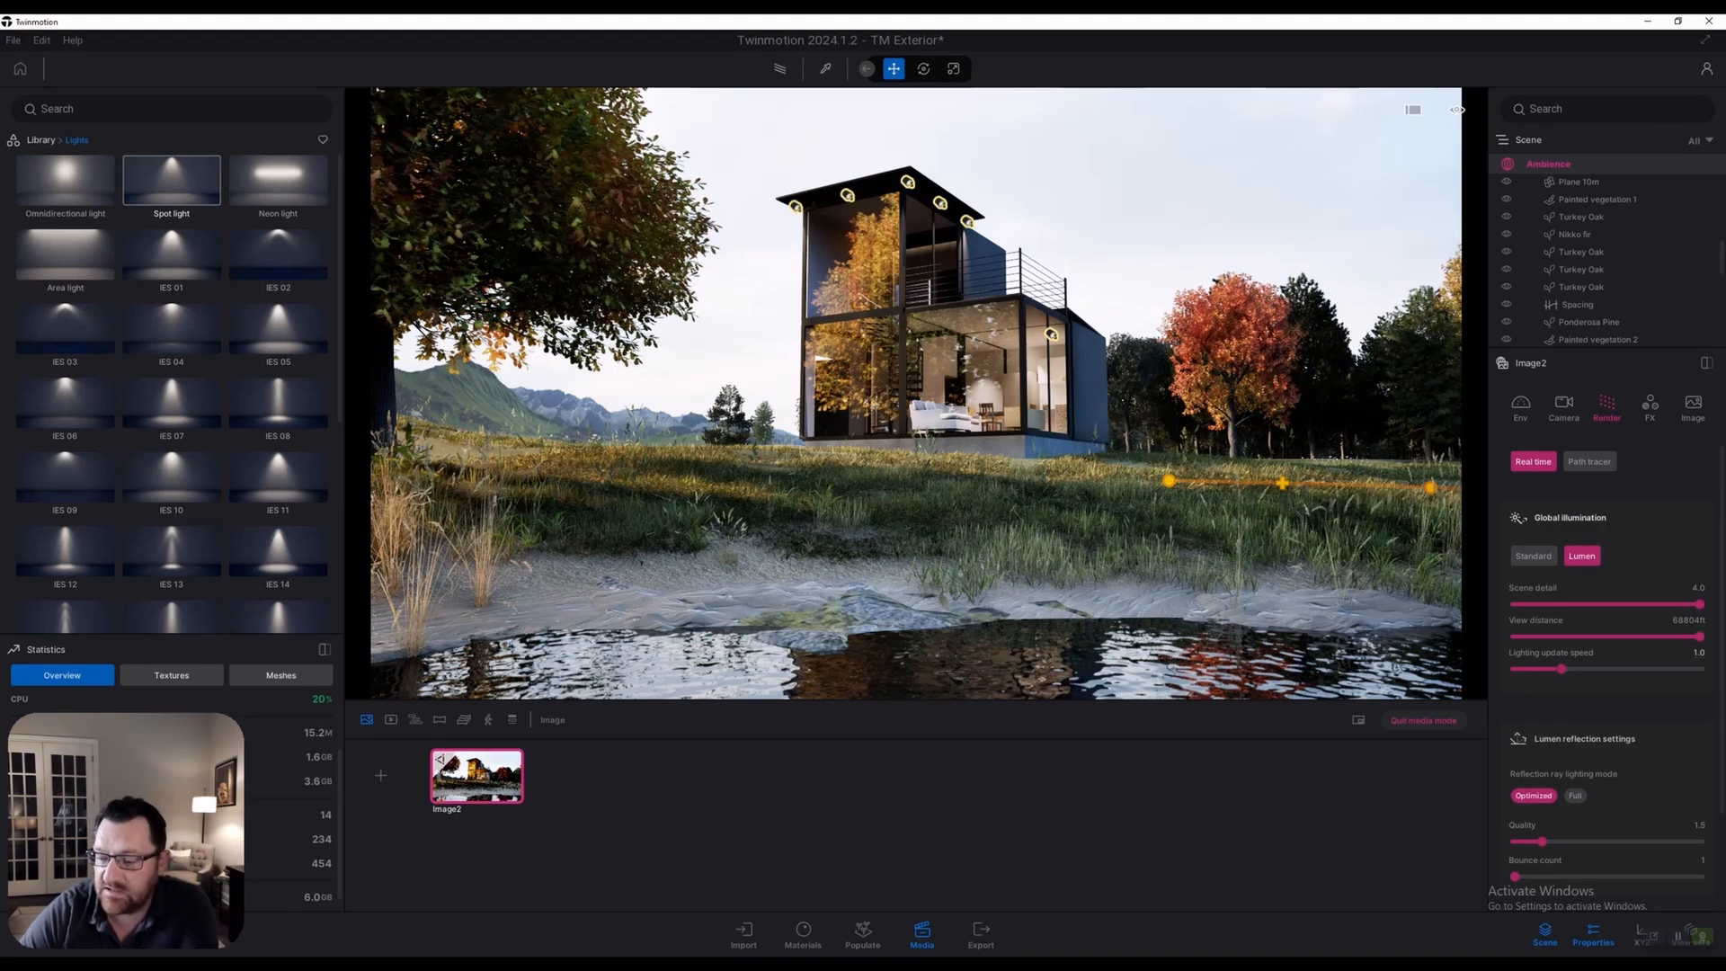
{"action": "scroll", "coordinate": [1600, 666], "scroll_direction": "down", "scroll_amount": 1}
{"action": "scroll", "coordinate": [1605, 629], "scroll_direction": "down", "scroll_amount": 2}
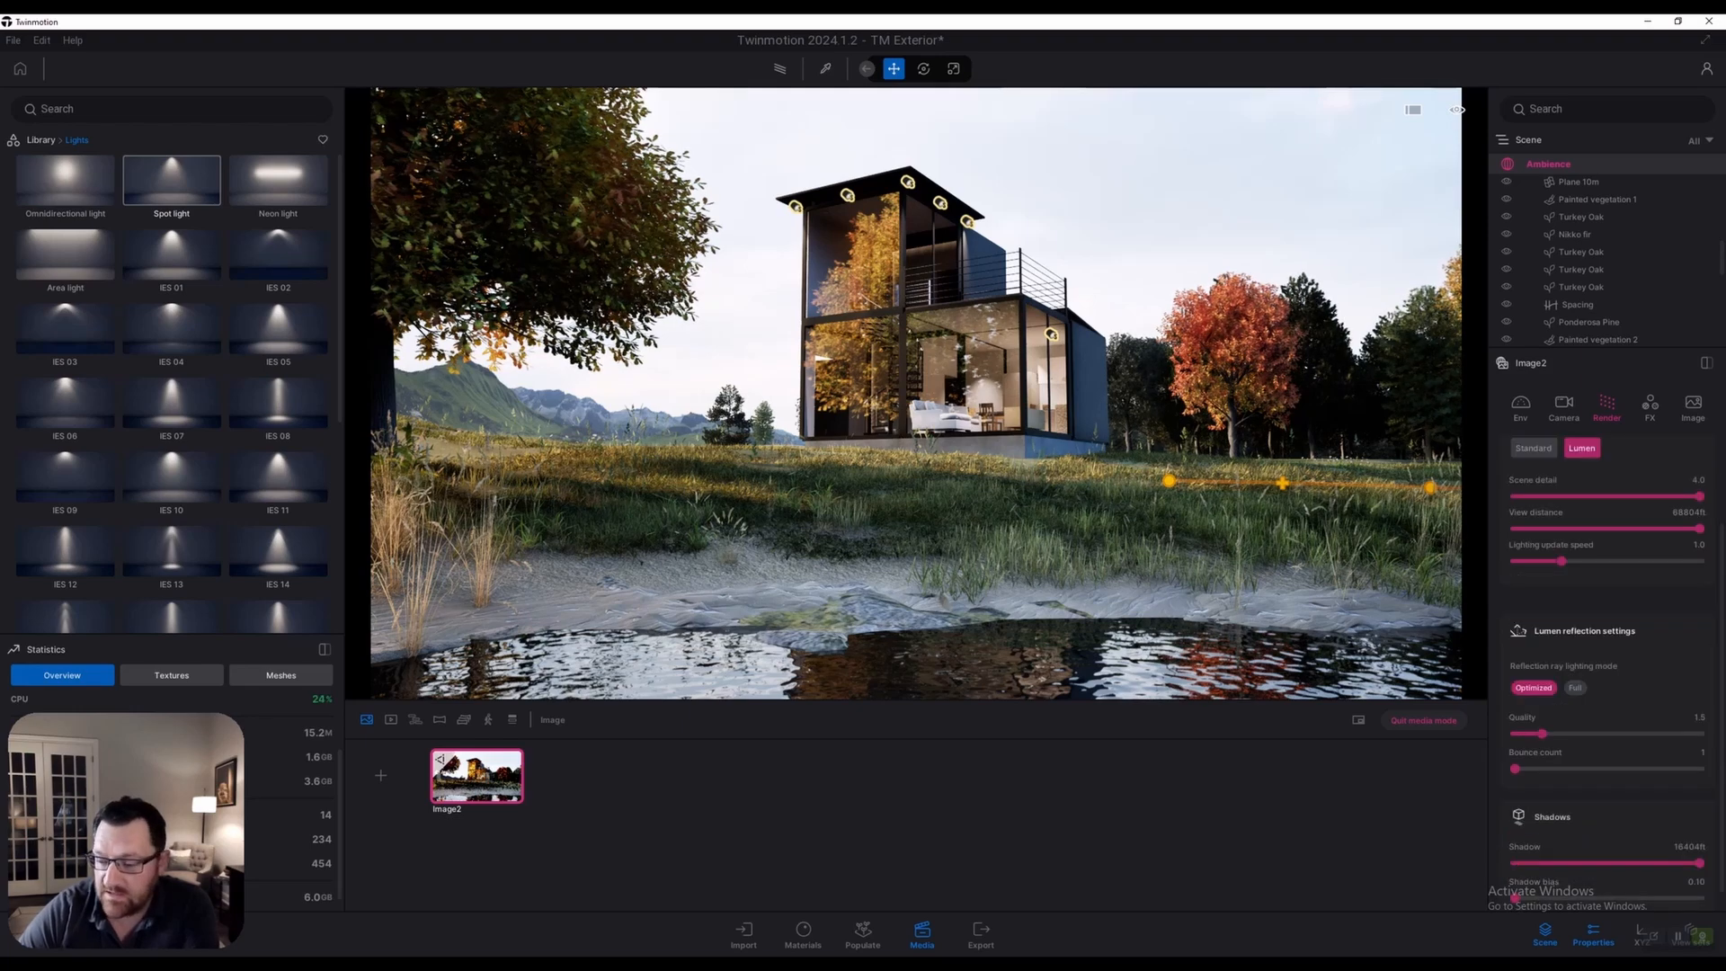
{"action": "left_click", "coordinate": [1575, 688]}
{"action": "left_click_drag", "start_coordinate": [1542, 734], "coordinate": [1700, 733]}
{"action": "left_click_drag", "start_coordinate": [1515, 769], "coordinate": [1699, 769]}
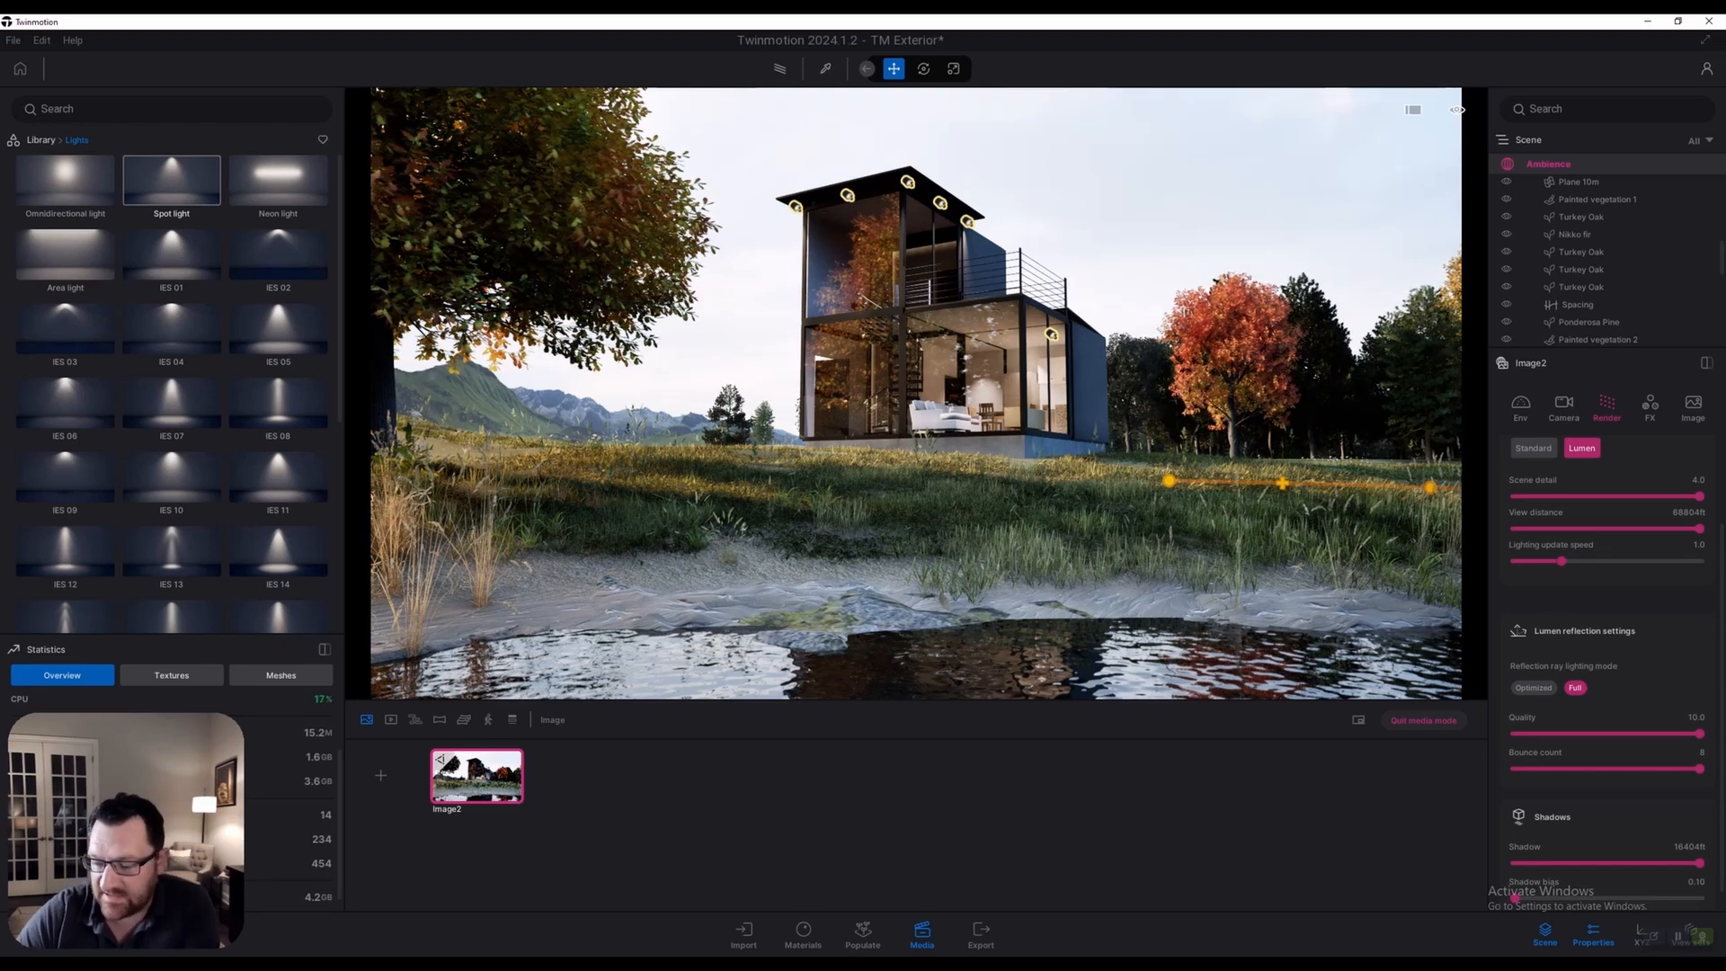
Try a shorter shadow distance, then preview the shot with the path tracer
{"action": "scroll", "coordinate": [1606, 668], "scroll_direction": "down", "scroll_amount": 1}
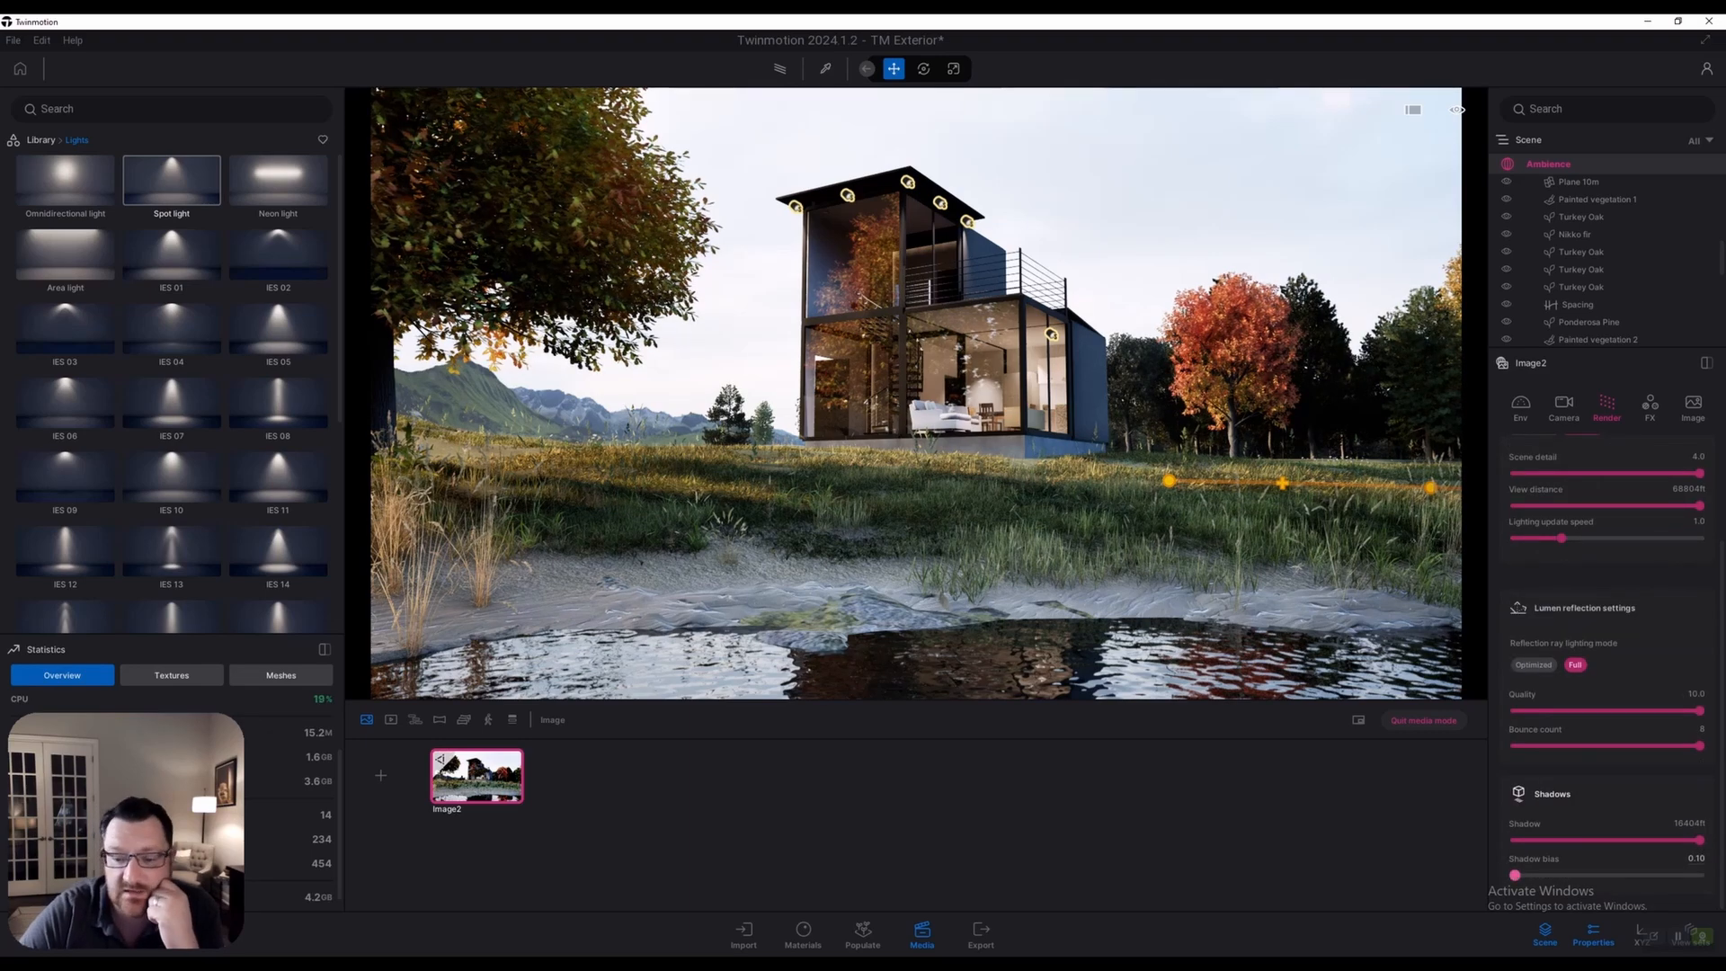
{"action": "mouse_move", "coordinate": [1700, 840]}
{"action": "left_mouse_down"}
{"action": "mouse_move", "coordinate": [1515, 841]}
{"action": "mouse_move", "coordinate": [1699, 841]}
{"action": "left_mouse_up"}
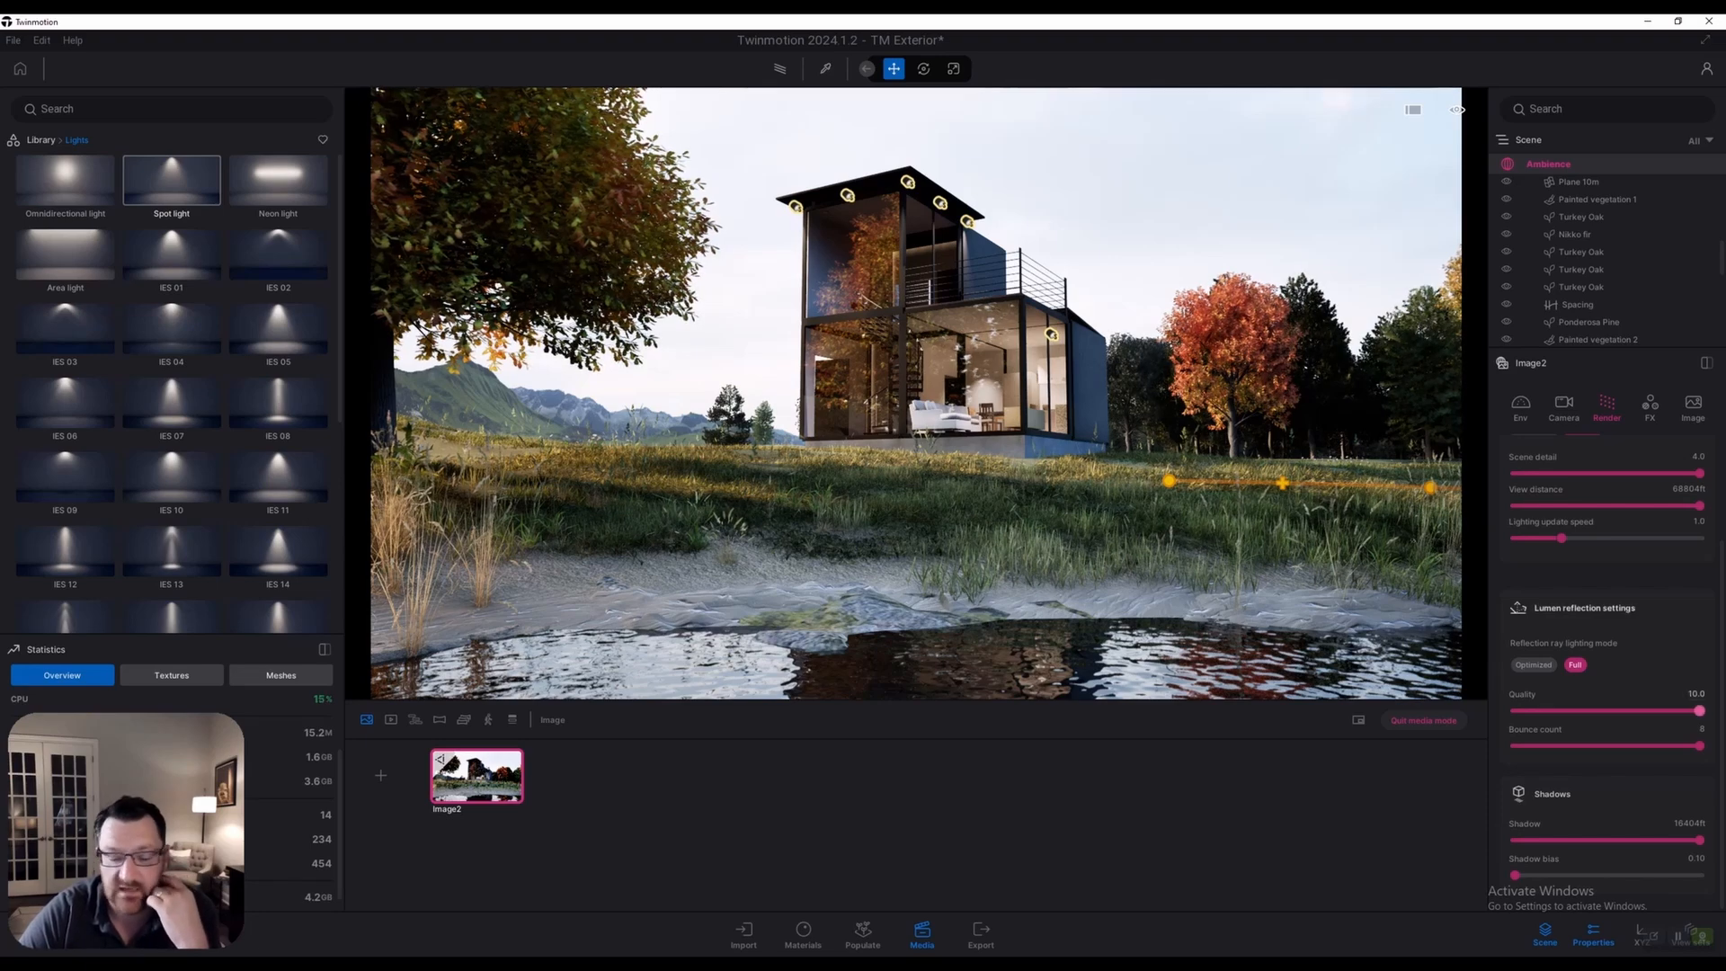
{"action": "scroll", "coordinate": [1609, 629], "scroll_direction": "up", "scroll_amount": 3}
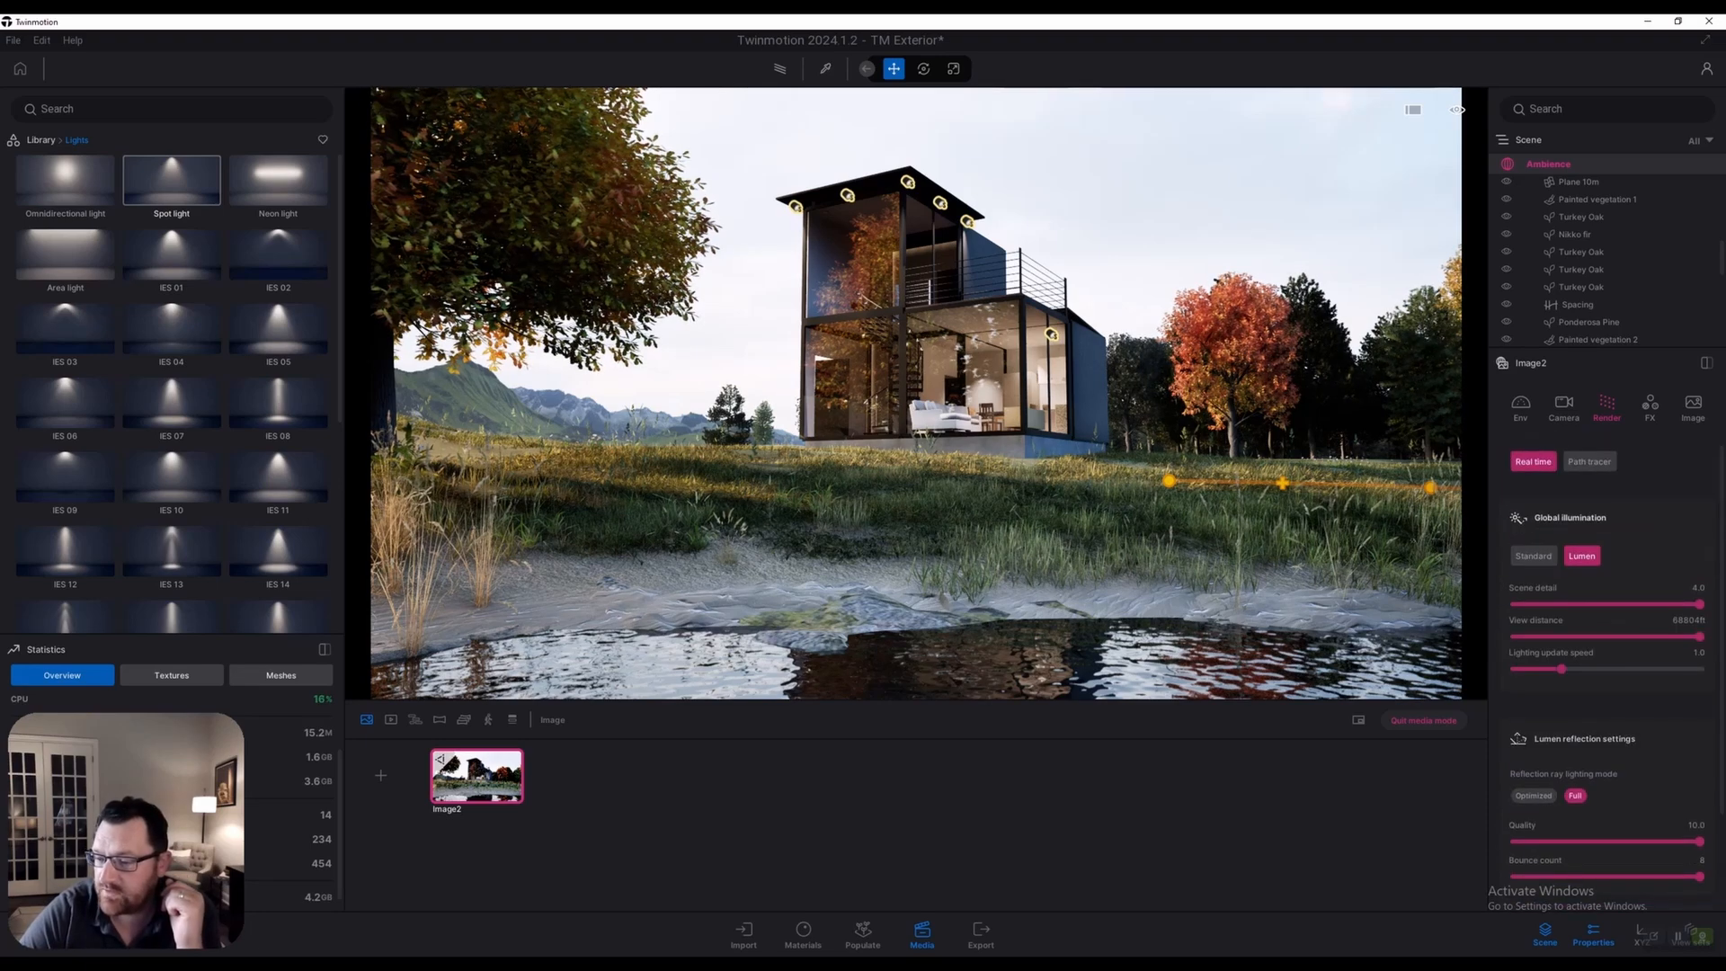
{"action": "left_click", "coordinate": [779, 69]}
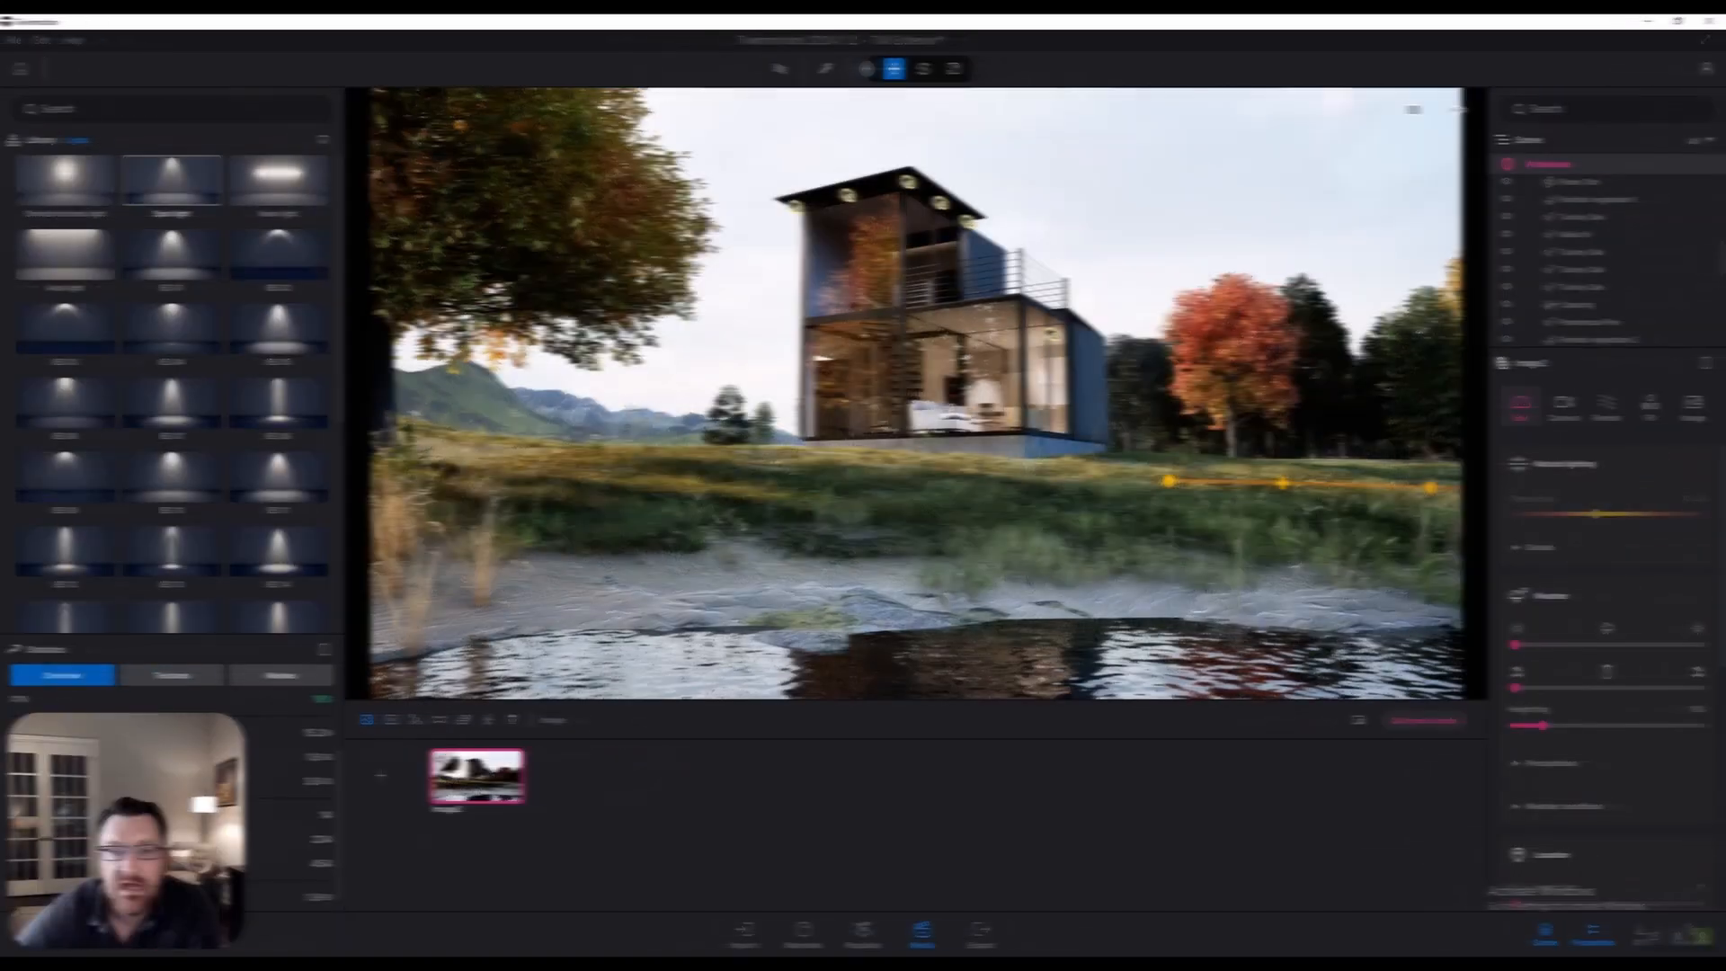
Expand Natural lighting Details and try ambient at 1 and 0, settling at 0.42
{"action": "scroll", "coordinate": [1607, 685], "scroll_direction": "down", "scroll_amount": 11}
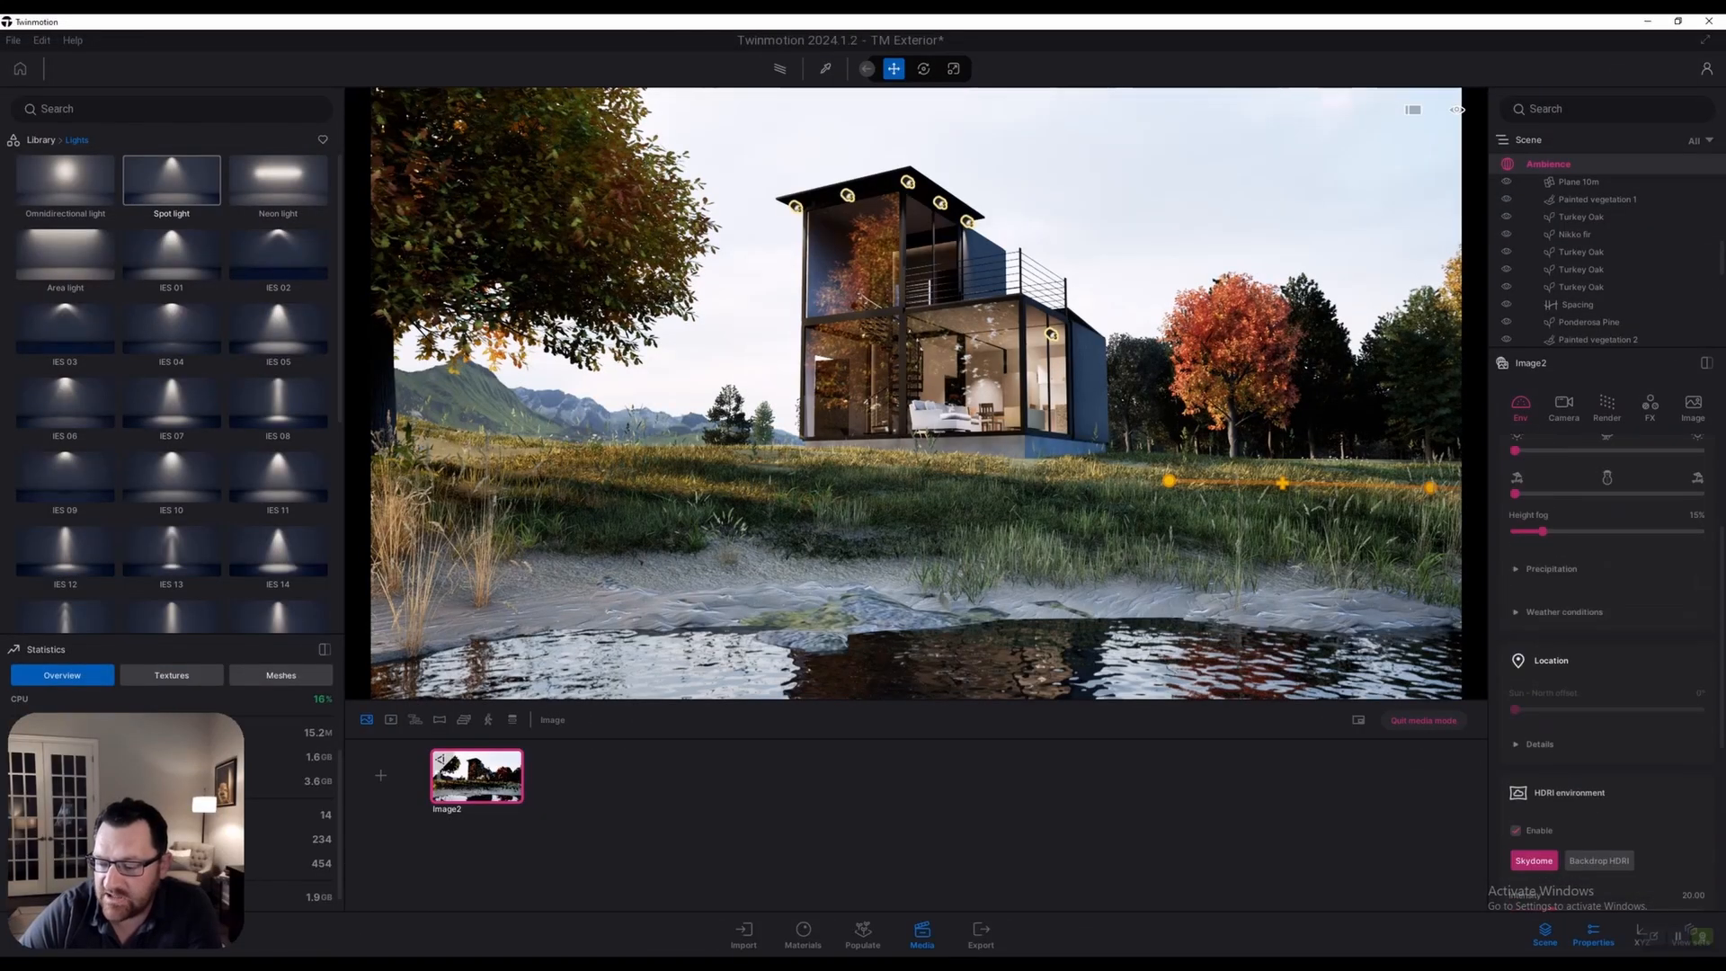
{"action": "scroll", "coordinate": [1607, 685], "scroll_direction": "up", "scroll_amount": 12}
{"action": "scroll", "coordinate": [1607, 685], "scroll_direction": "up", "scroll_amount": 2}
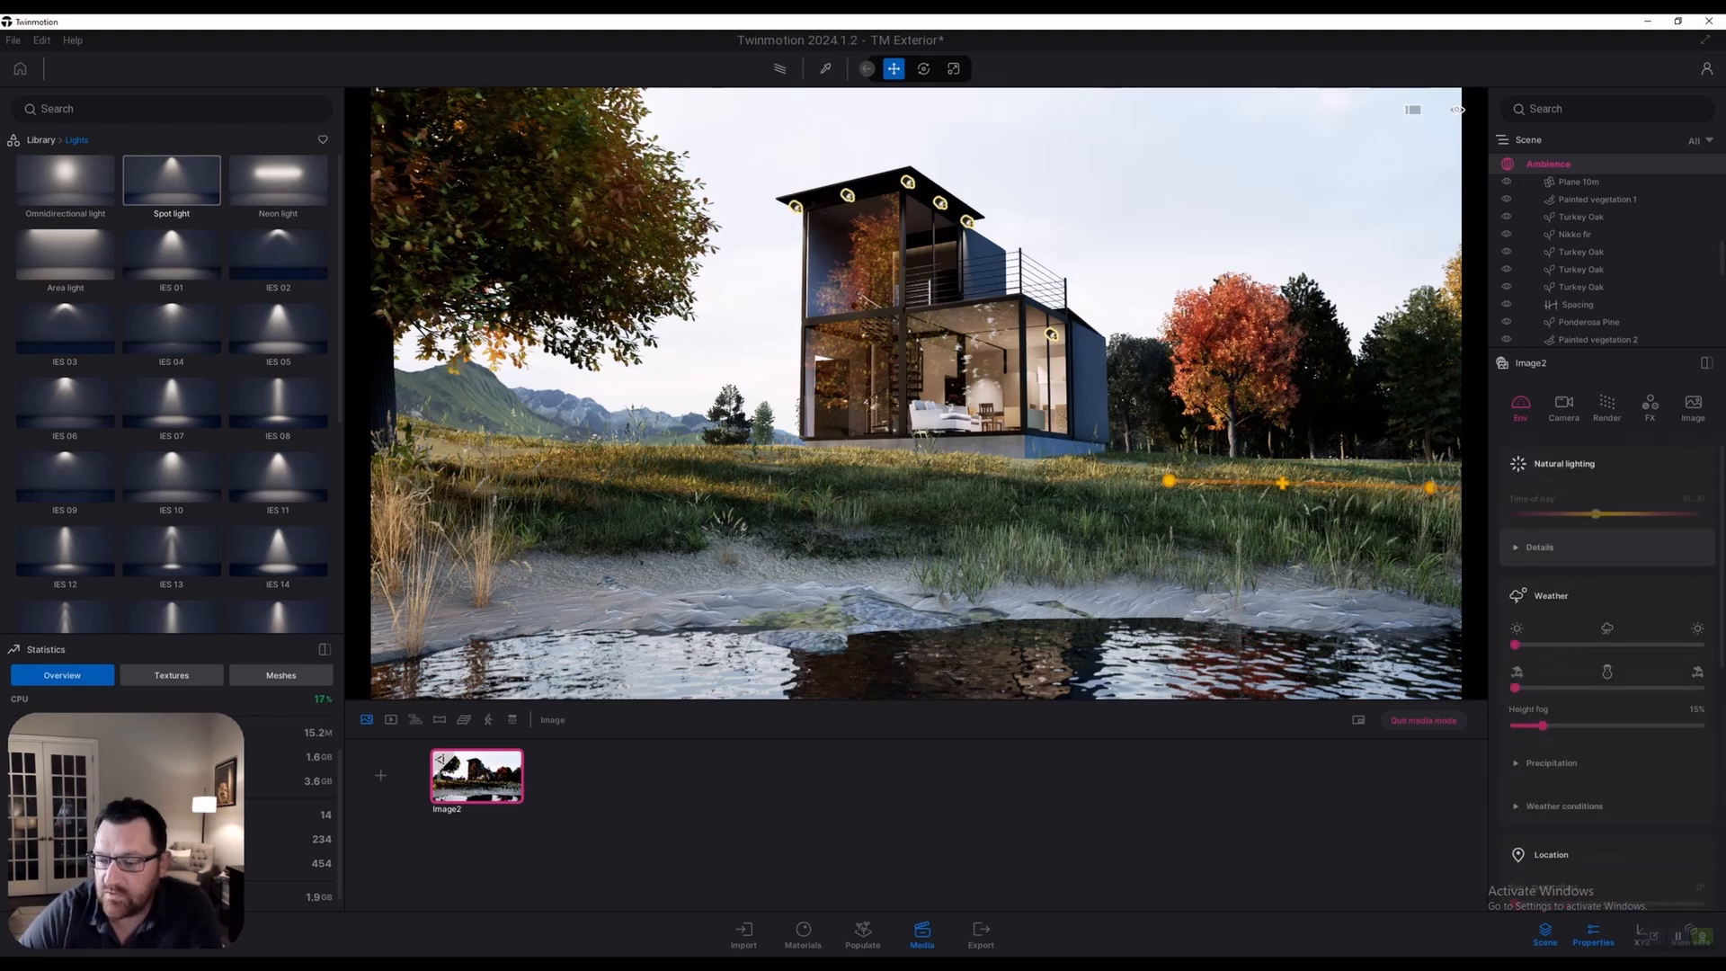
{"action": "left_click", "coordinate": [1539, 547]}
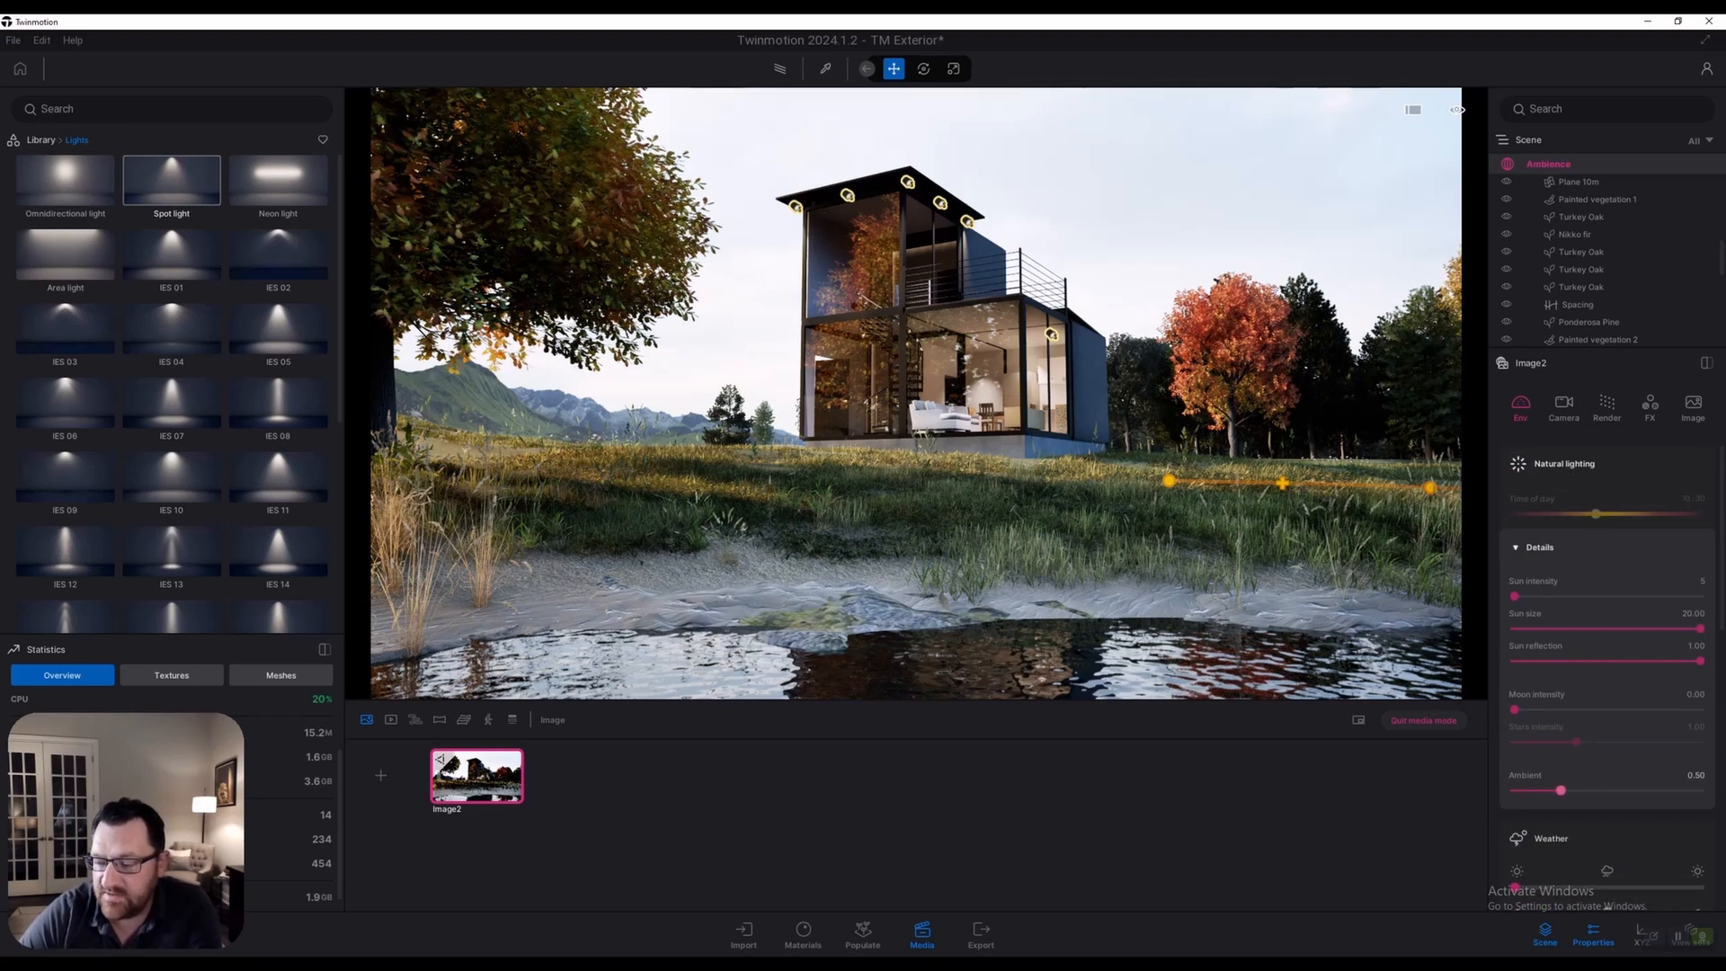
{"action": "left_click_drag", "start_coordinate": [1560, 790], "coordinate": [1633, 791]}
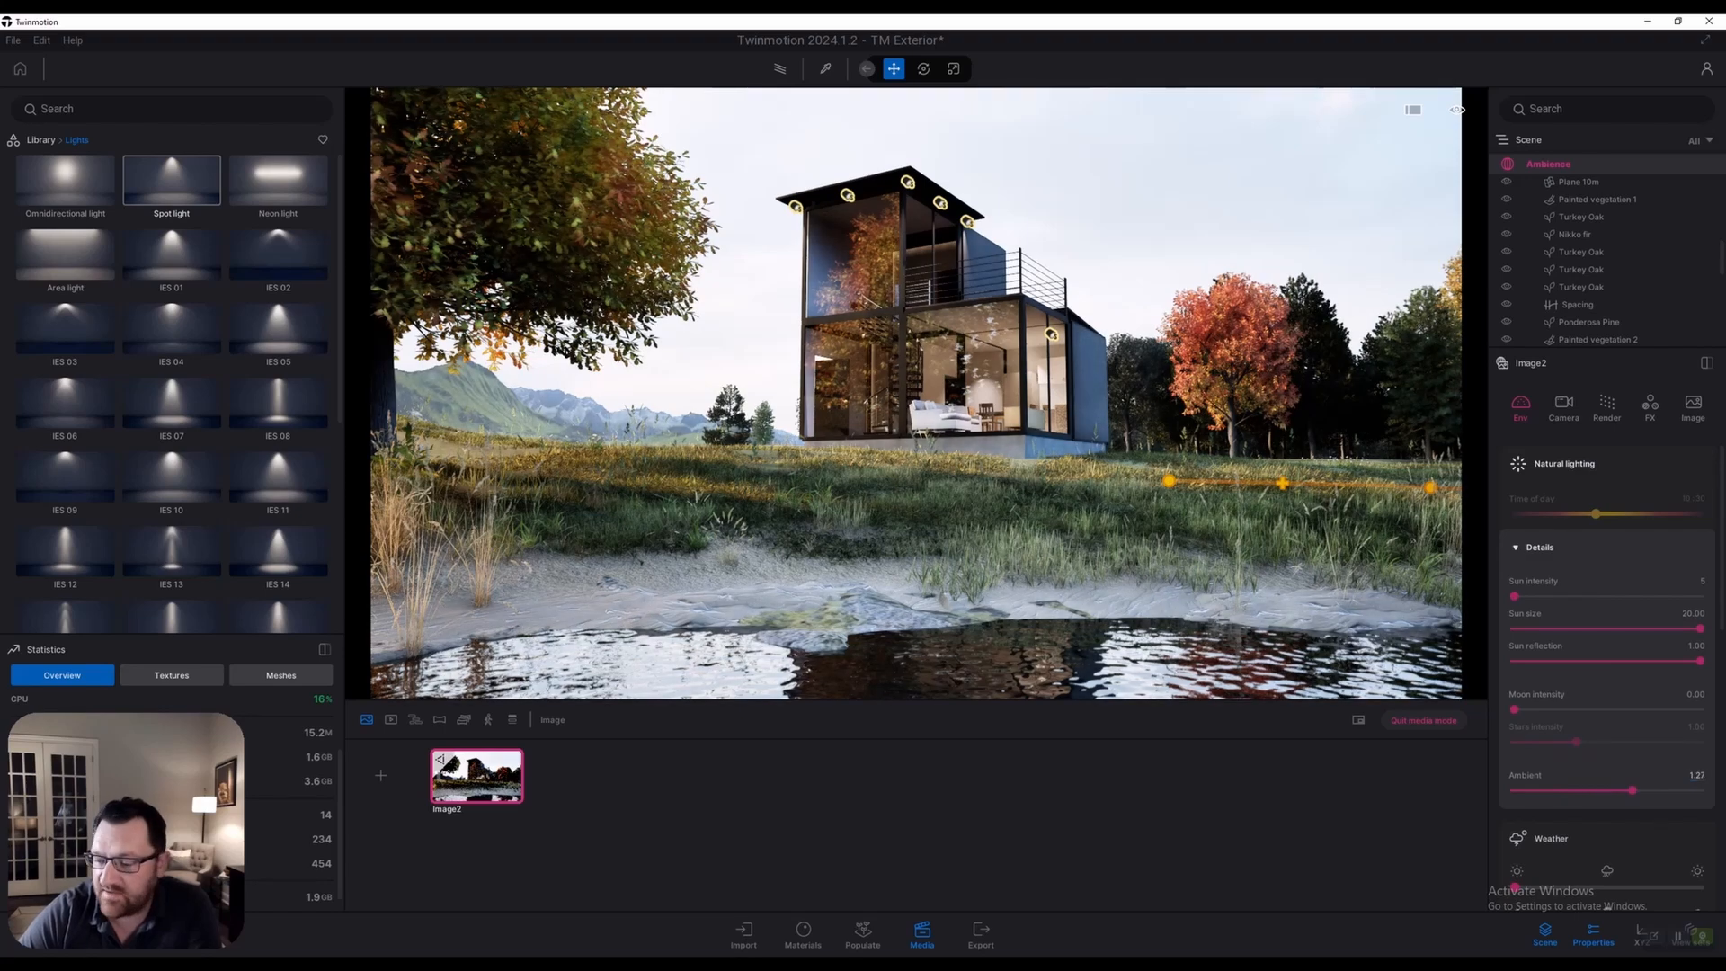
{"action": "left_click", "coordinate": [1695, 775]}
{"action": "type", "text": "1"}
{"action": "key", "text": "Return"}
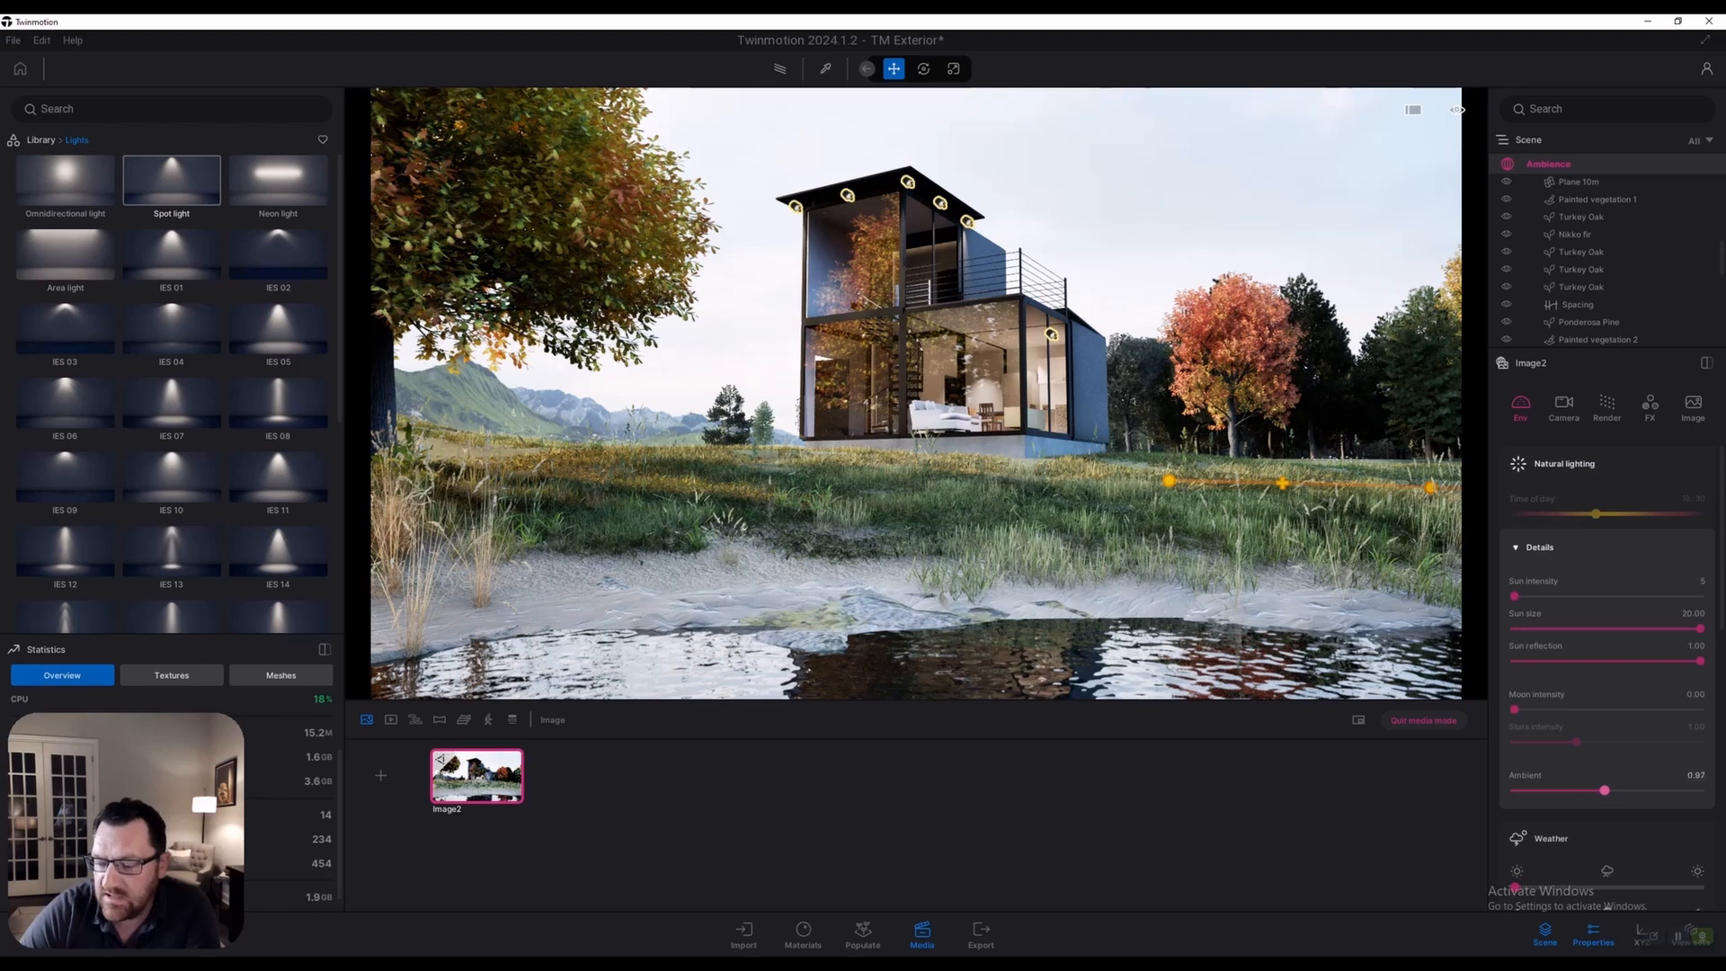
{"action": "left_click_drag", "start_coordinate": [1605, 790], "coordinate": [1515, 790]}
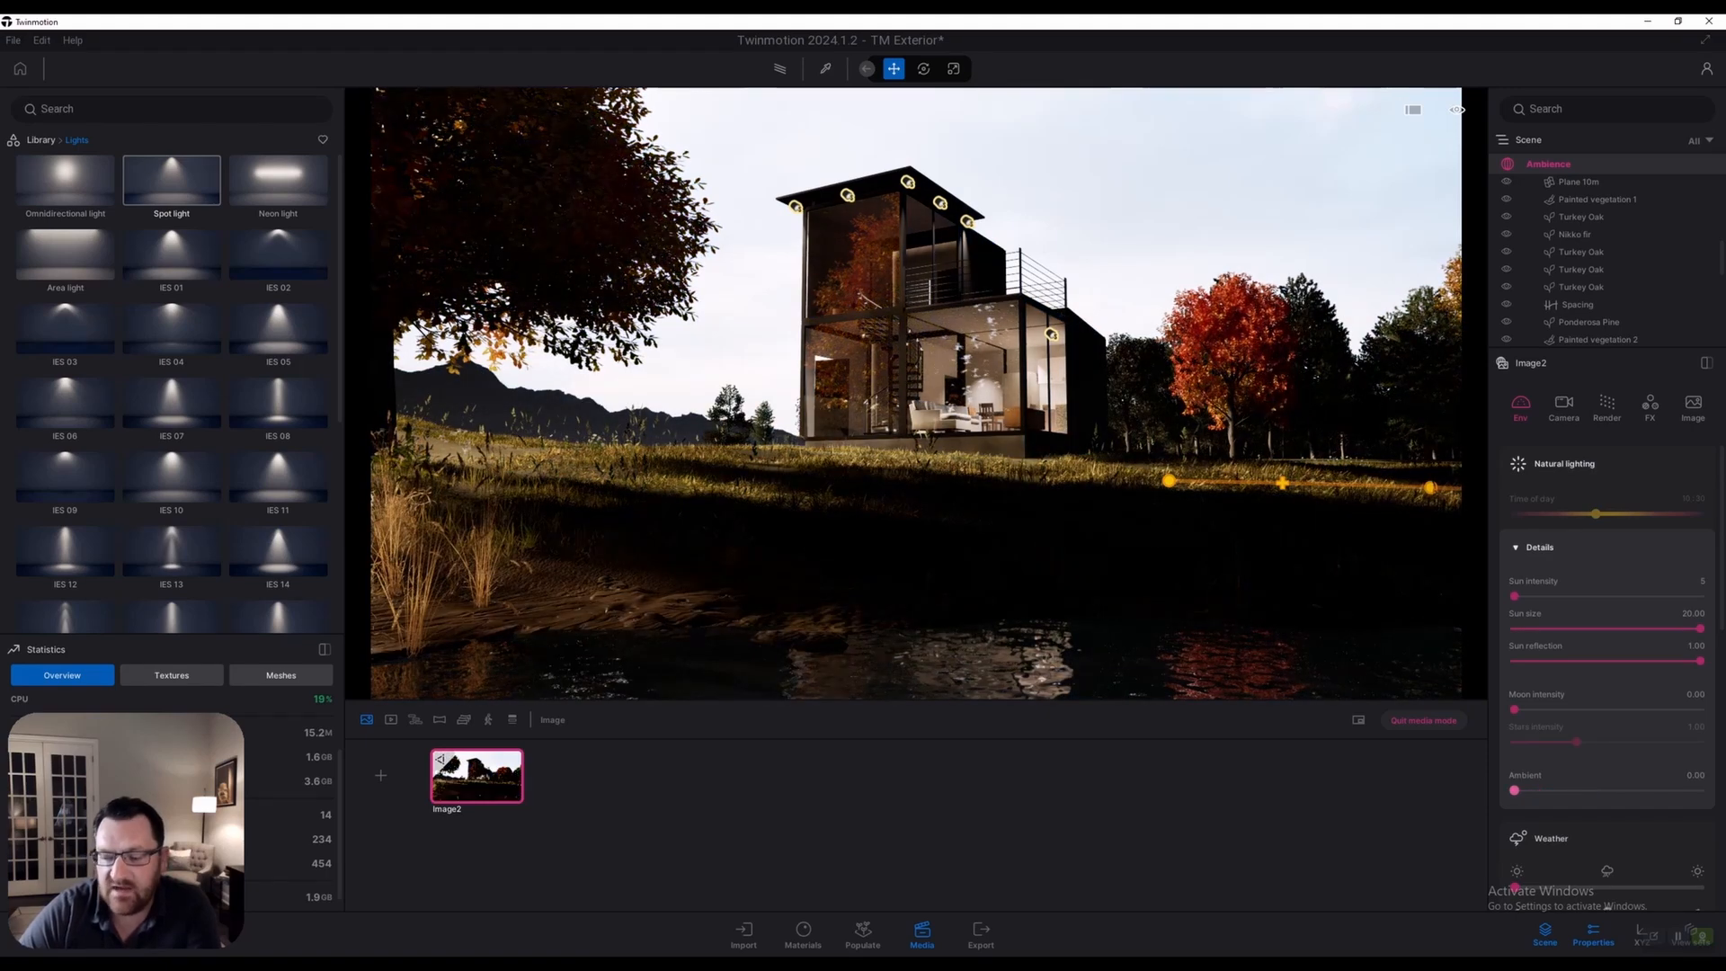
{"action": "left_click_drag", "start_coordinate": [1514, 790], "coordinate": [1559, 790]}
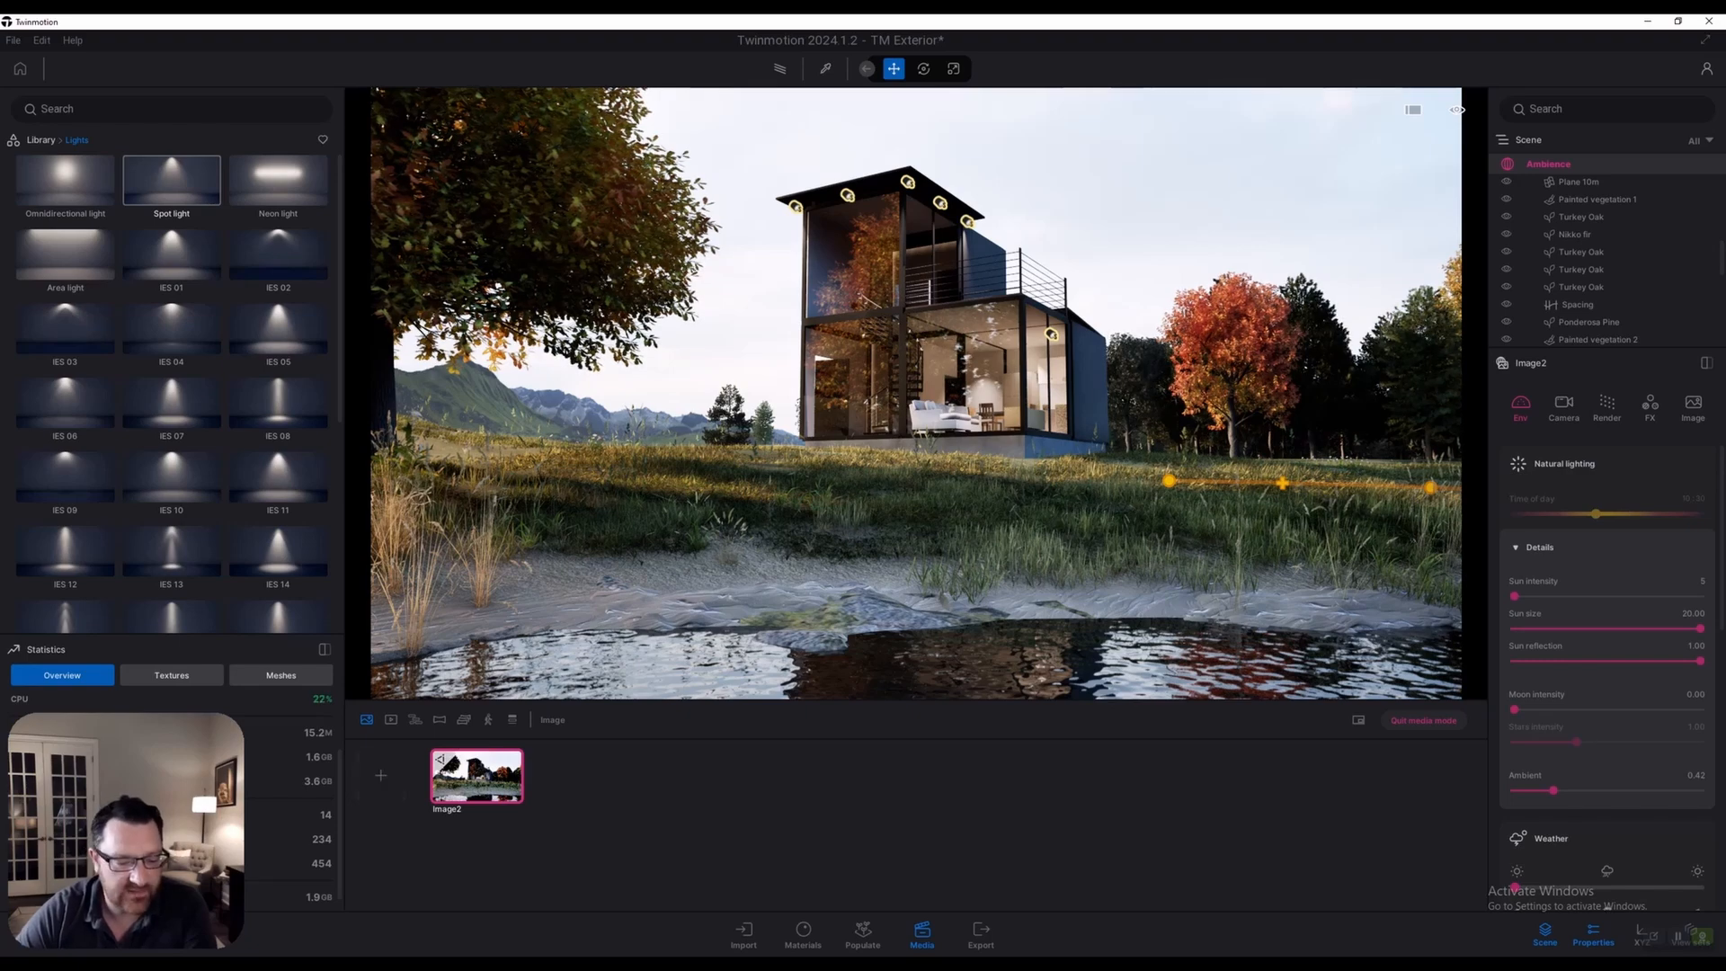
Duplicate the Image2 shot from its thumbnail options menu
{"action": "left_click", "coordinate": [468, 750]}
{"action": "left_click", "coordinate": [457, 701]}
{"action": "left_click", "coordinate": [470, 753]}
{"action": "left_click", "coordinate": [452, 700]}
{"action": "left_click", "coordinate": [469, 753]}
{"action": "left_click", "coordinate": [451, 701]}
{"action": "left_click", "coordinate": [468, 751]}
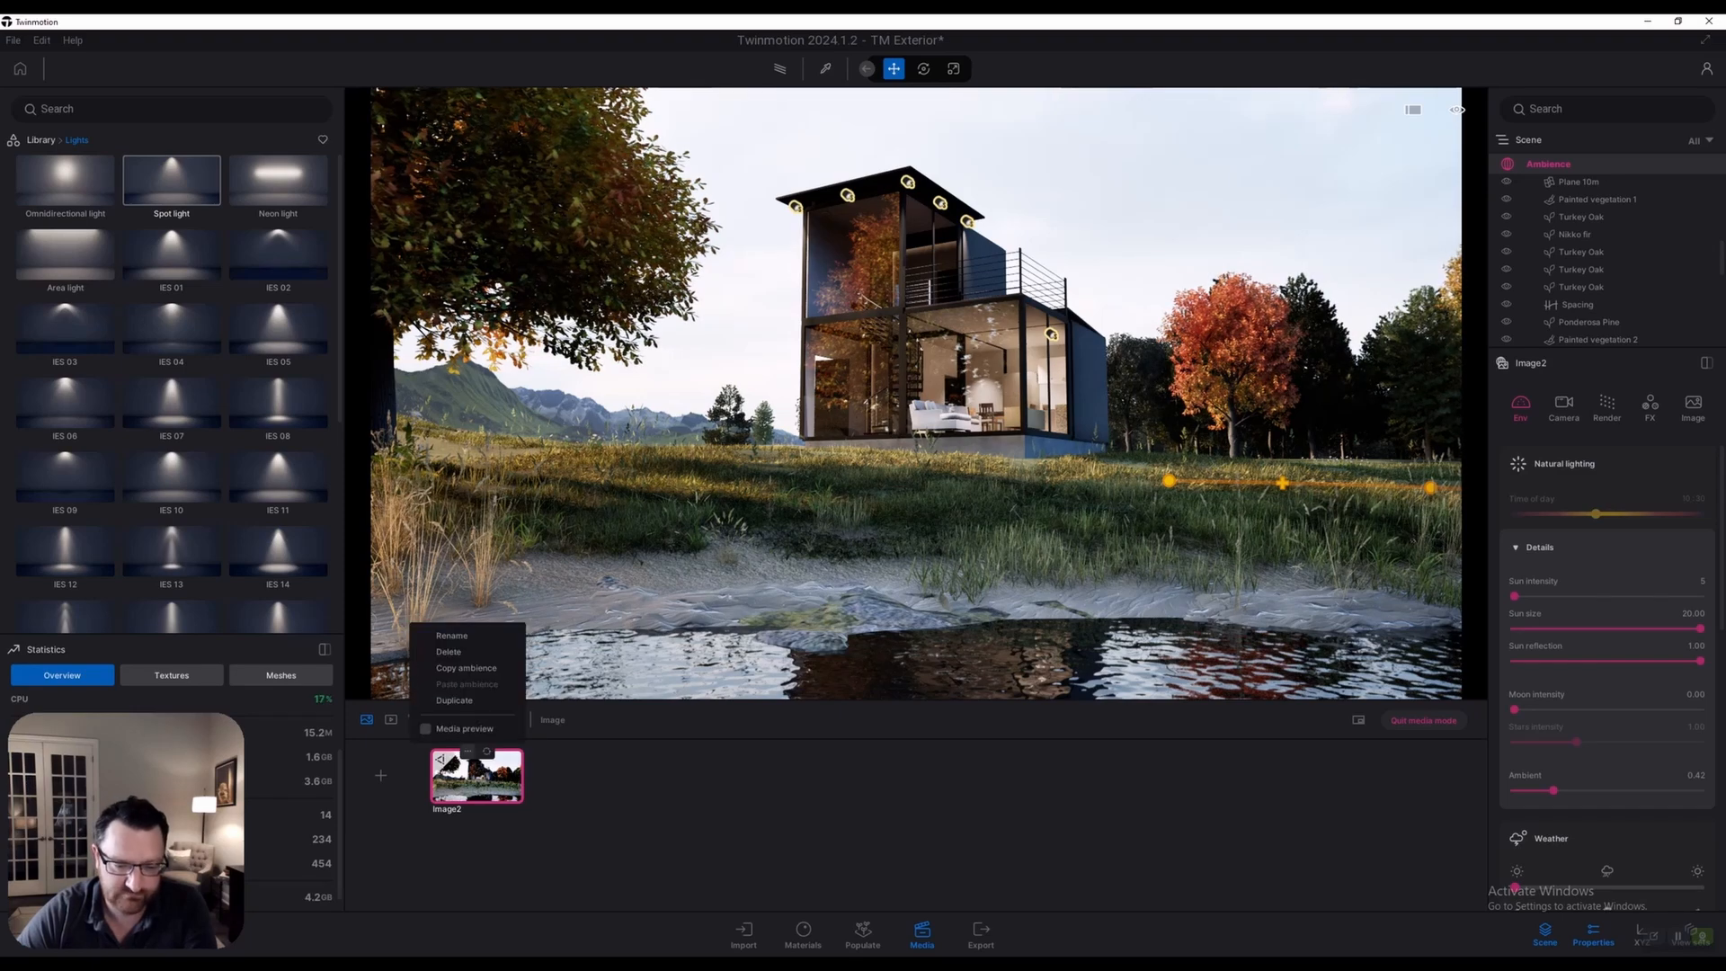
{"action": "left_click", "coordinate": [454, 701]}
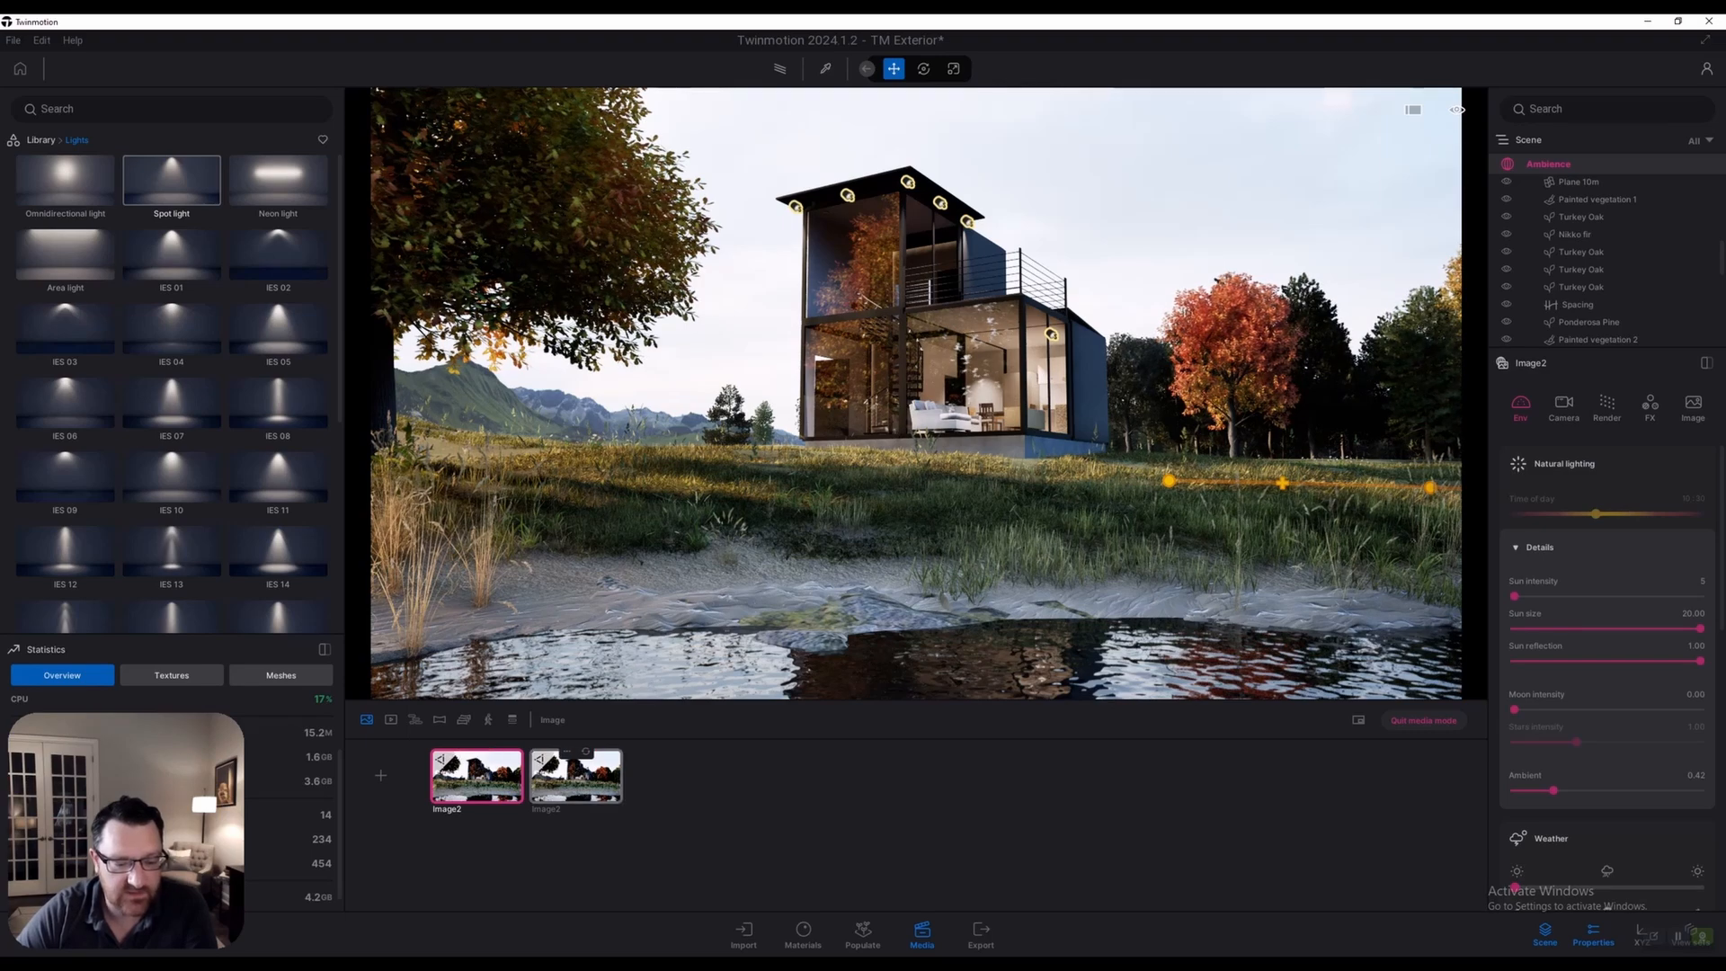
Preview the duplicated Image2 shot with the Path tracer, comparing it against the original
{"action": "left_click", "coordinate": [575, 777]}
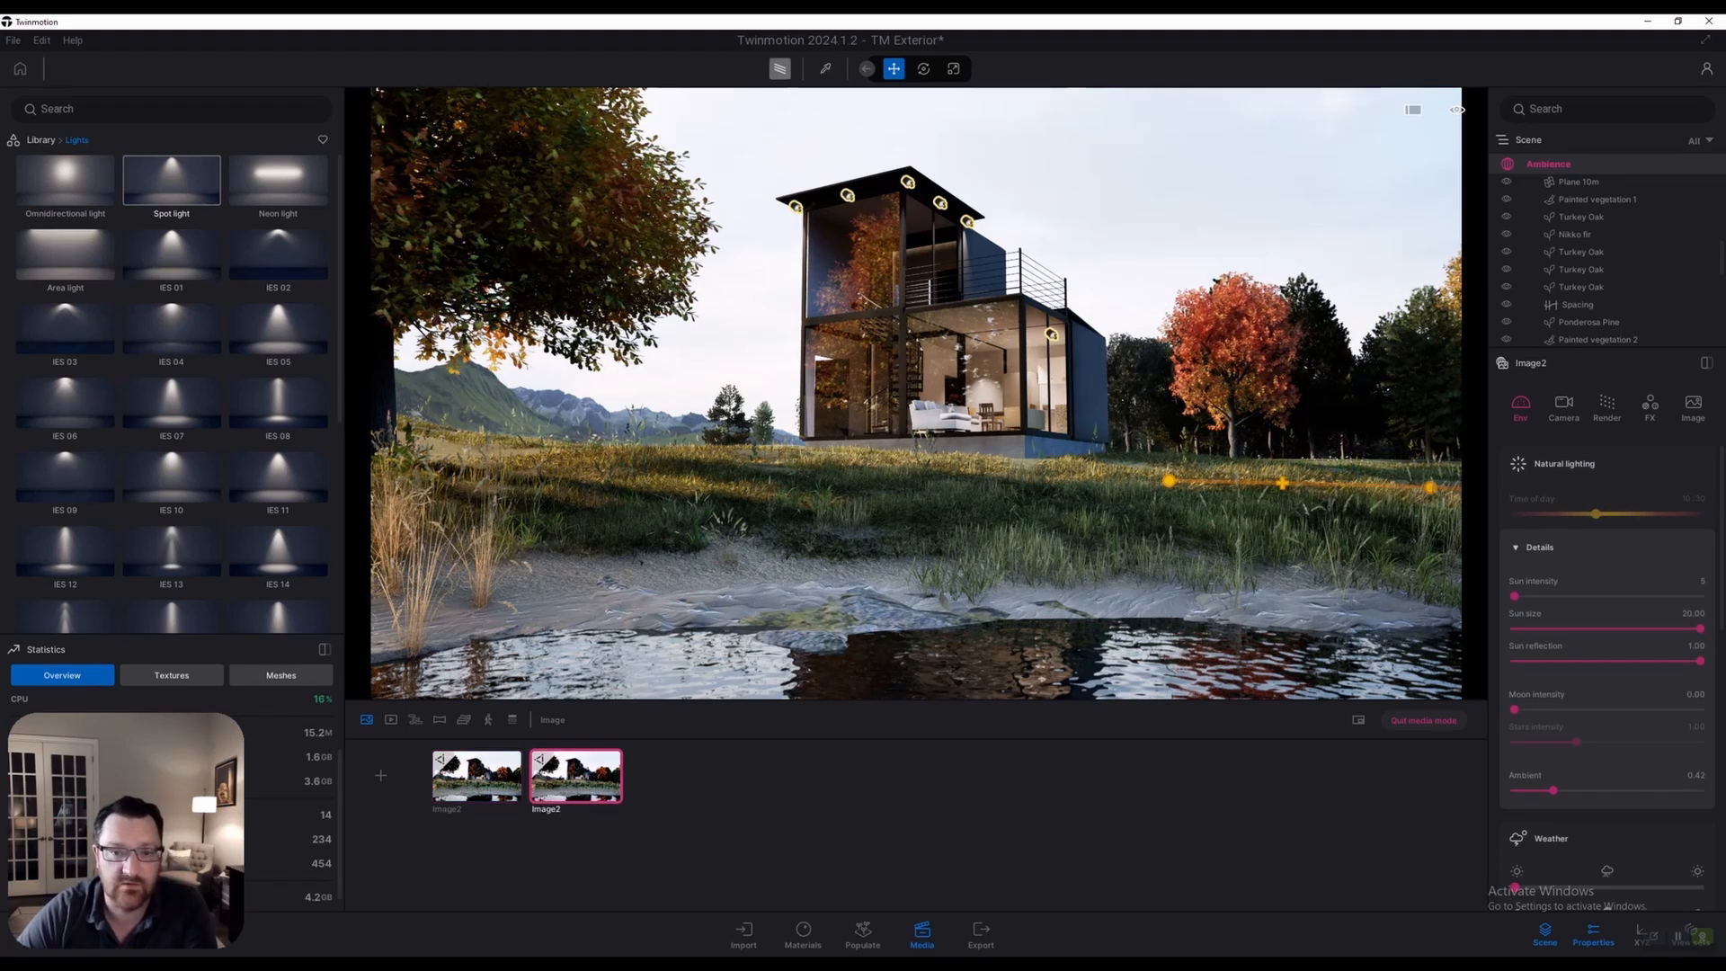
{"action": "left_click", "coordinate": [781, 69]}
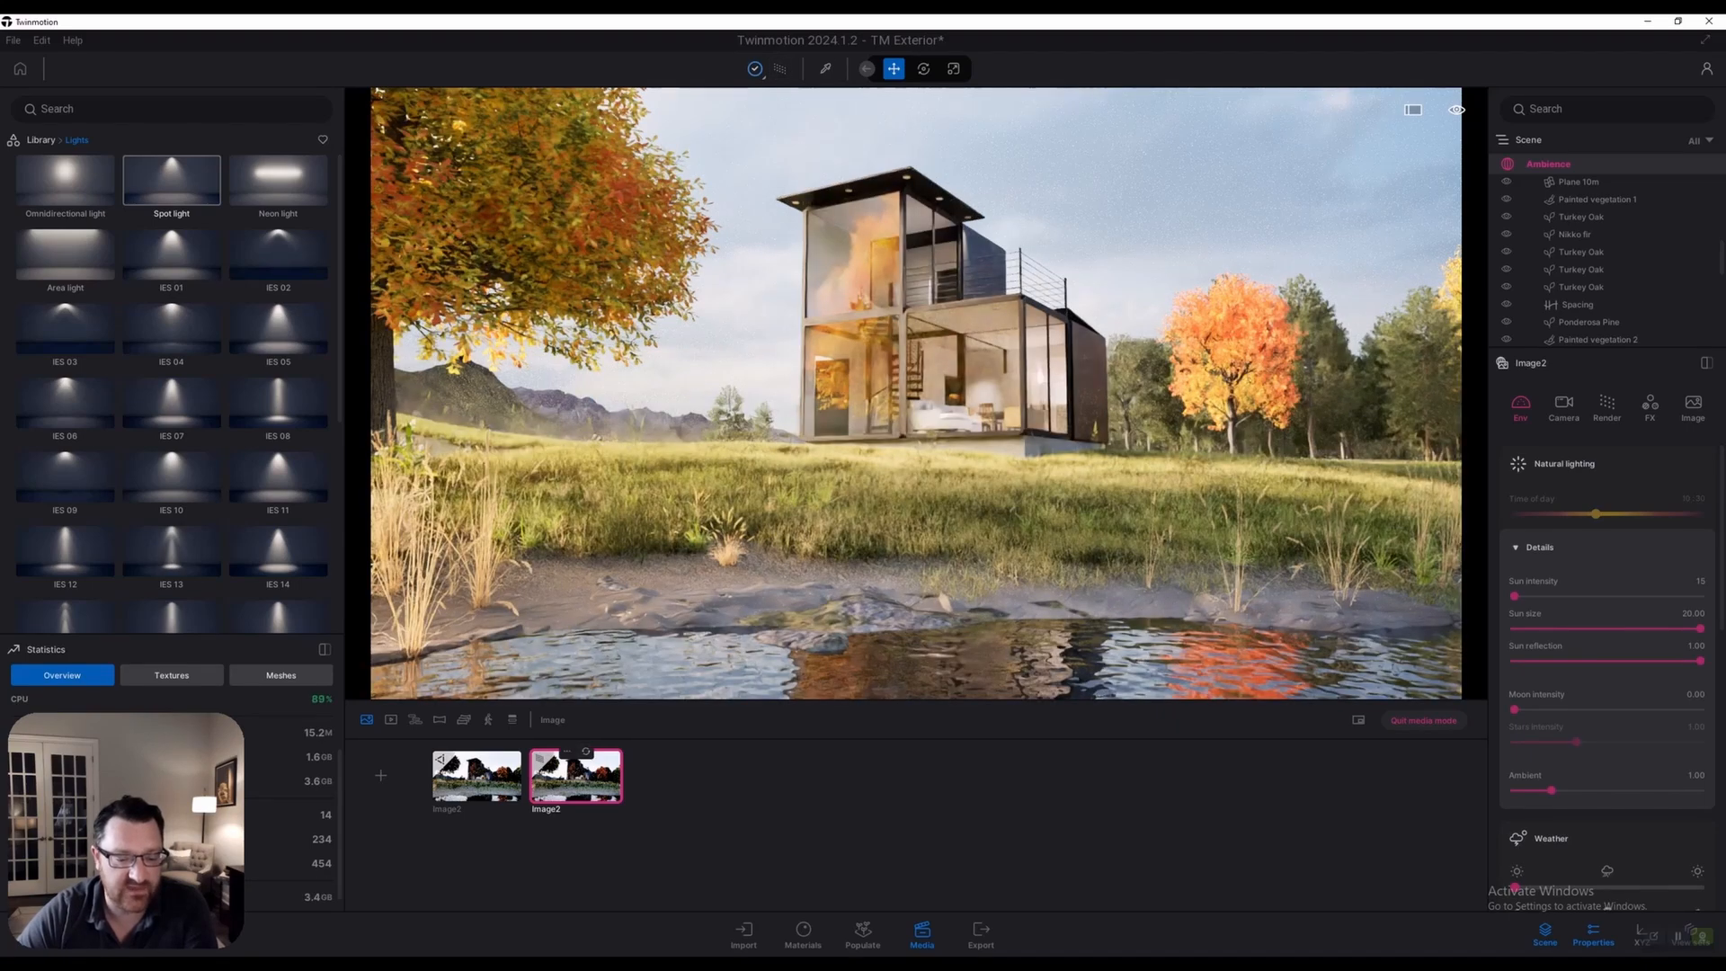
{"action": "left_click", "coordinate": [587, 751]}
{"action": "left_click", "coordinate": [476, 776]}
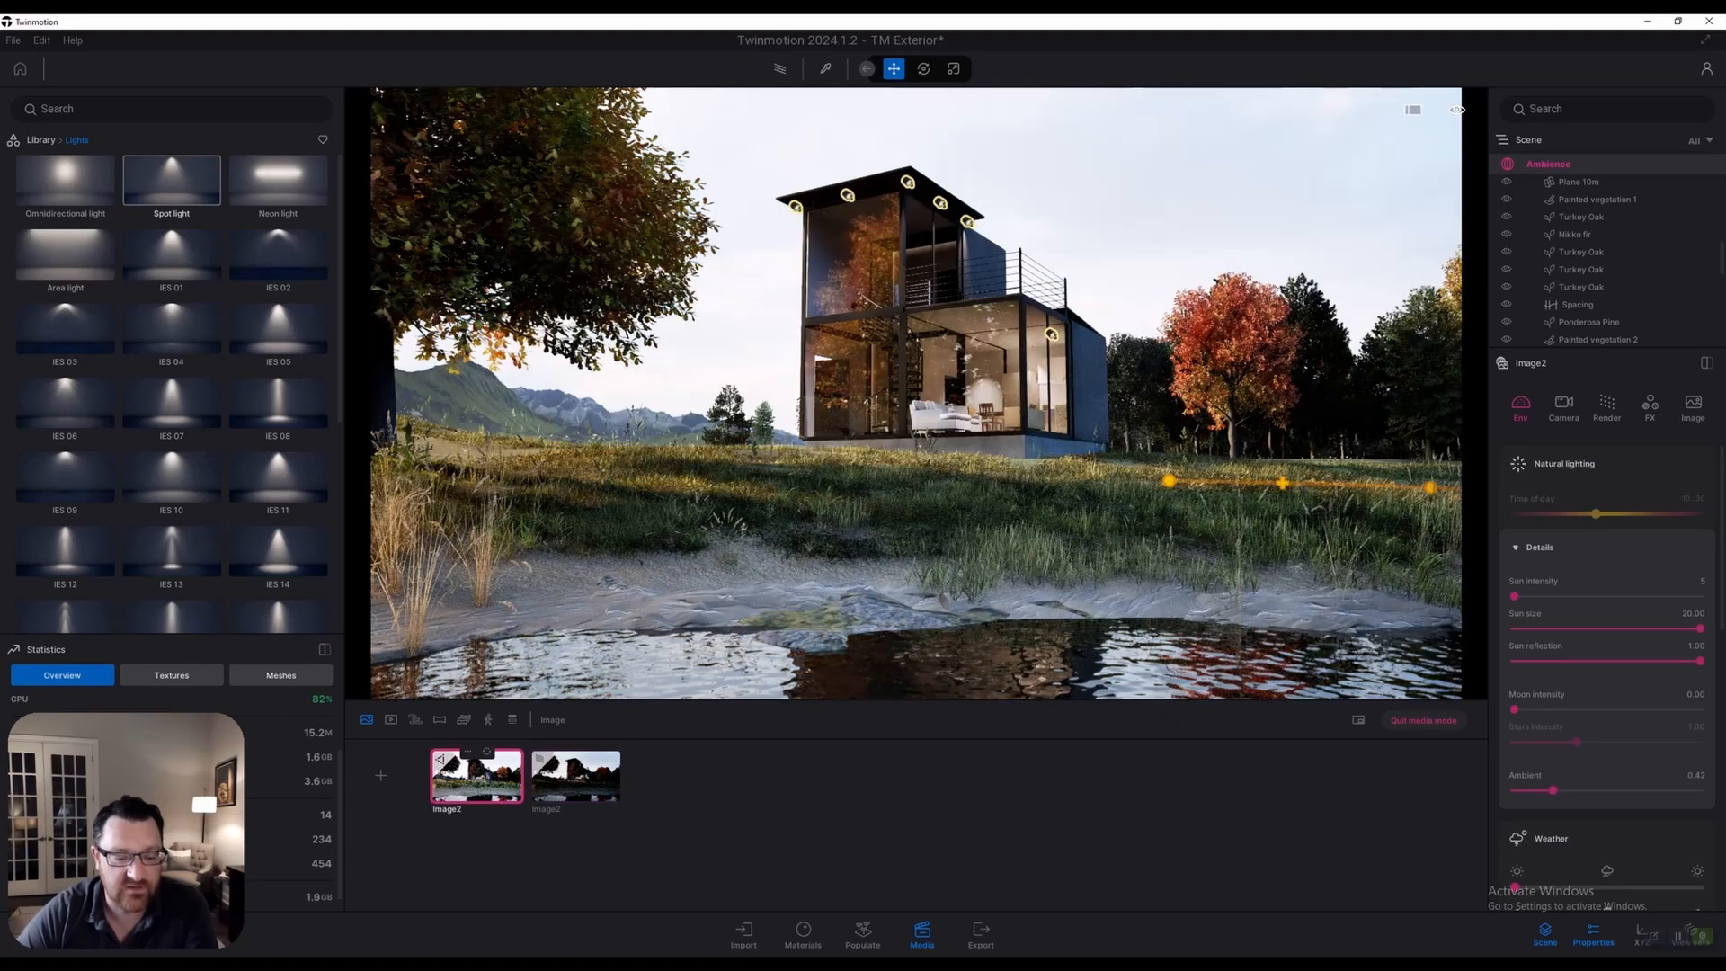
{"action": "left_click", "coordinate": [575, 775]}
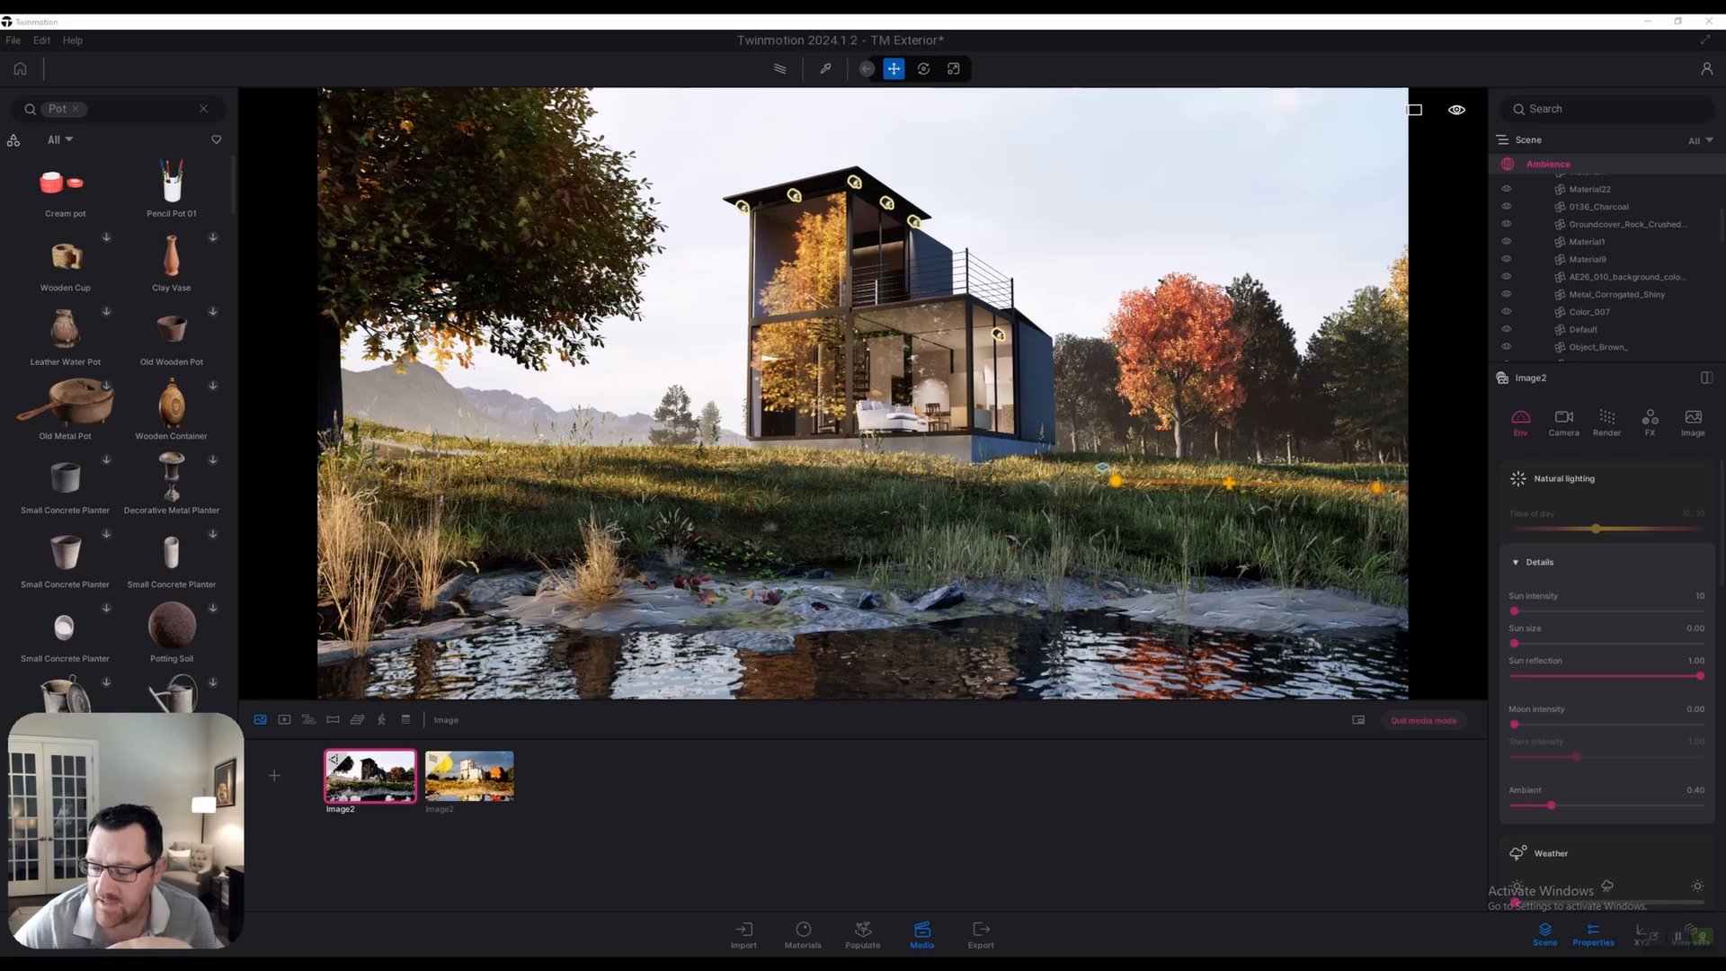
Clear the height fog haze from the Image2 scene
{"action": "scroll", "coordinate": [1608, 648], "scroll_direction": "down", "scroll_amount": 2}
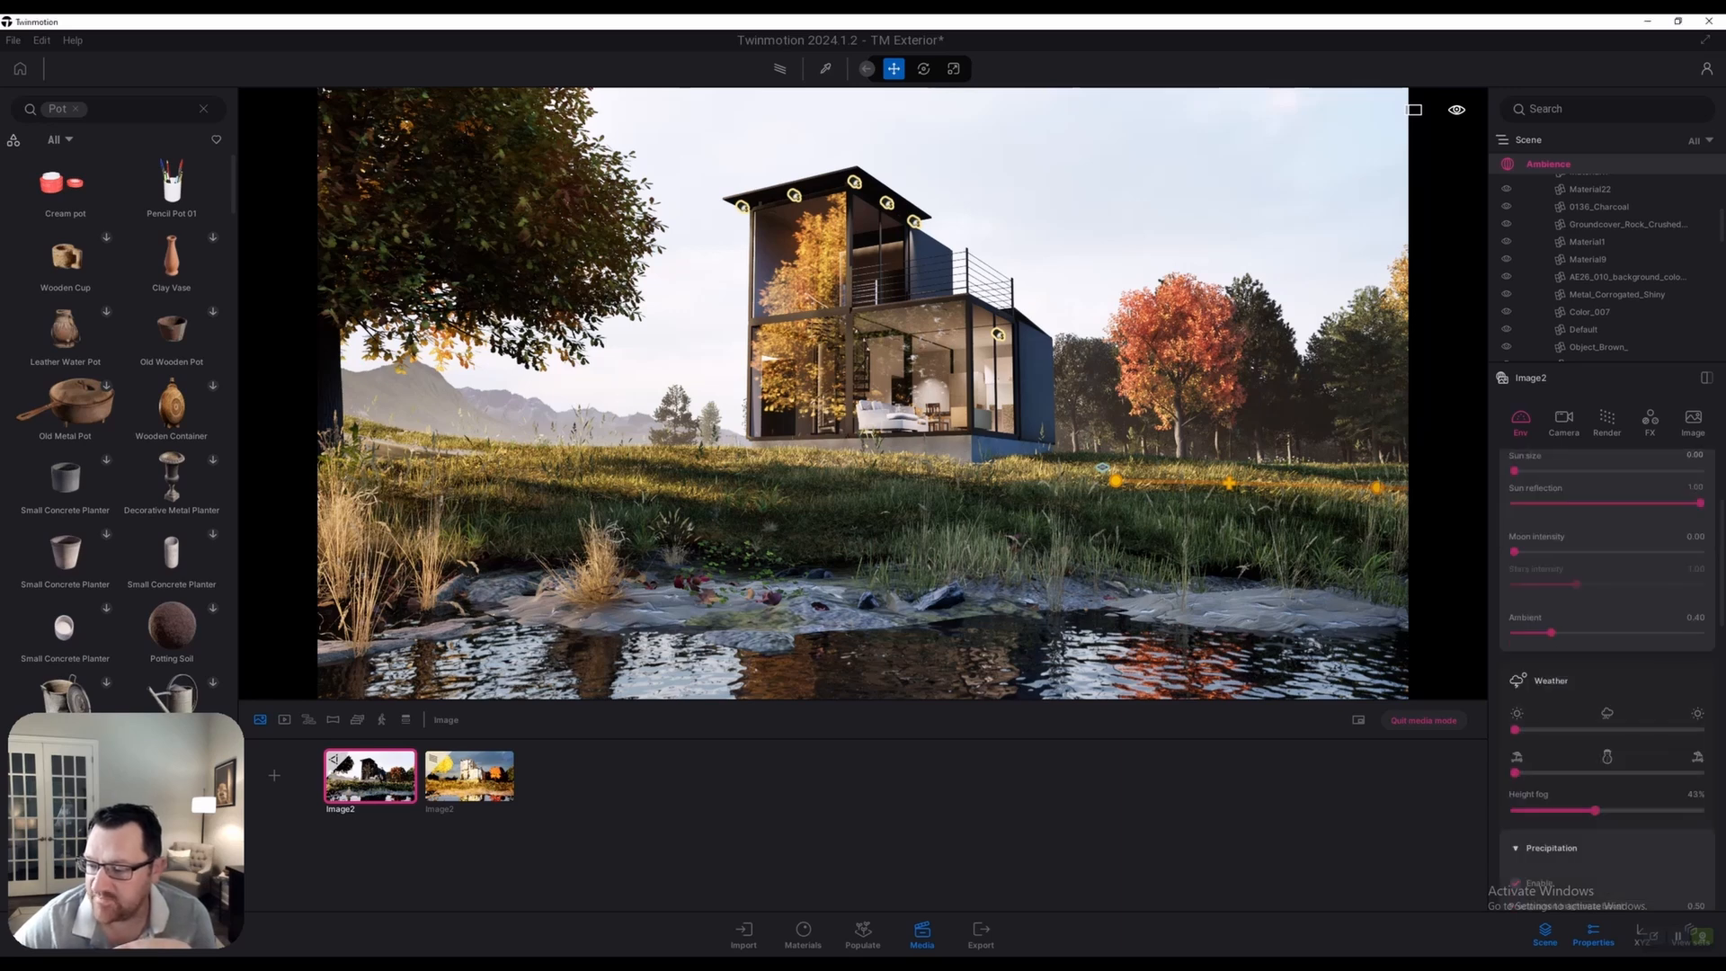
{"action": "scroll", "coordinate": [1607, 674], "scroll_direction": "down", "scroll_amount": 3}
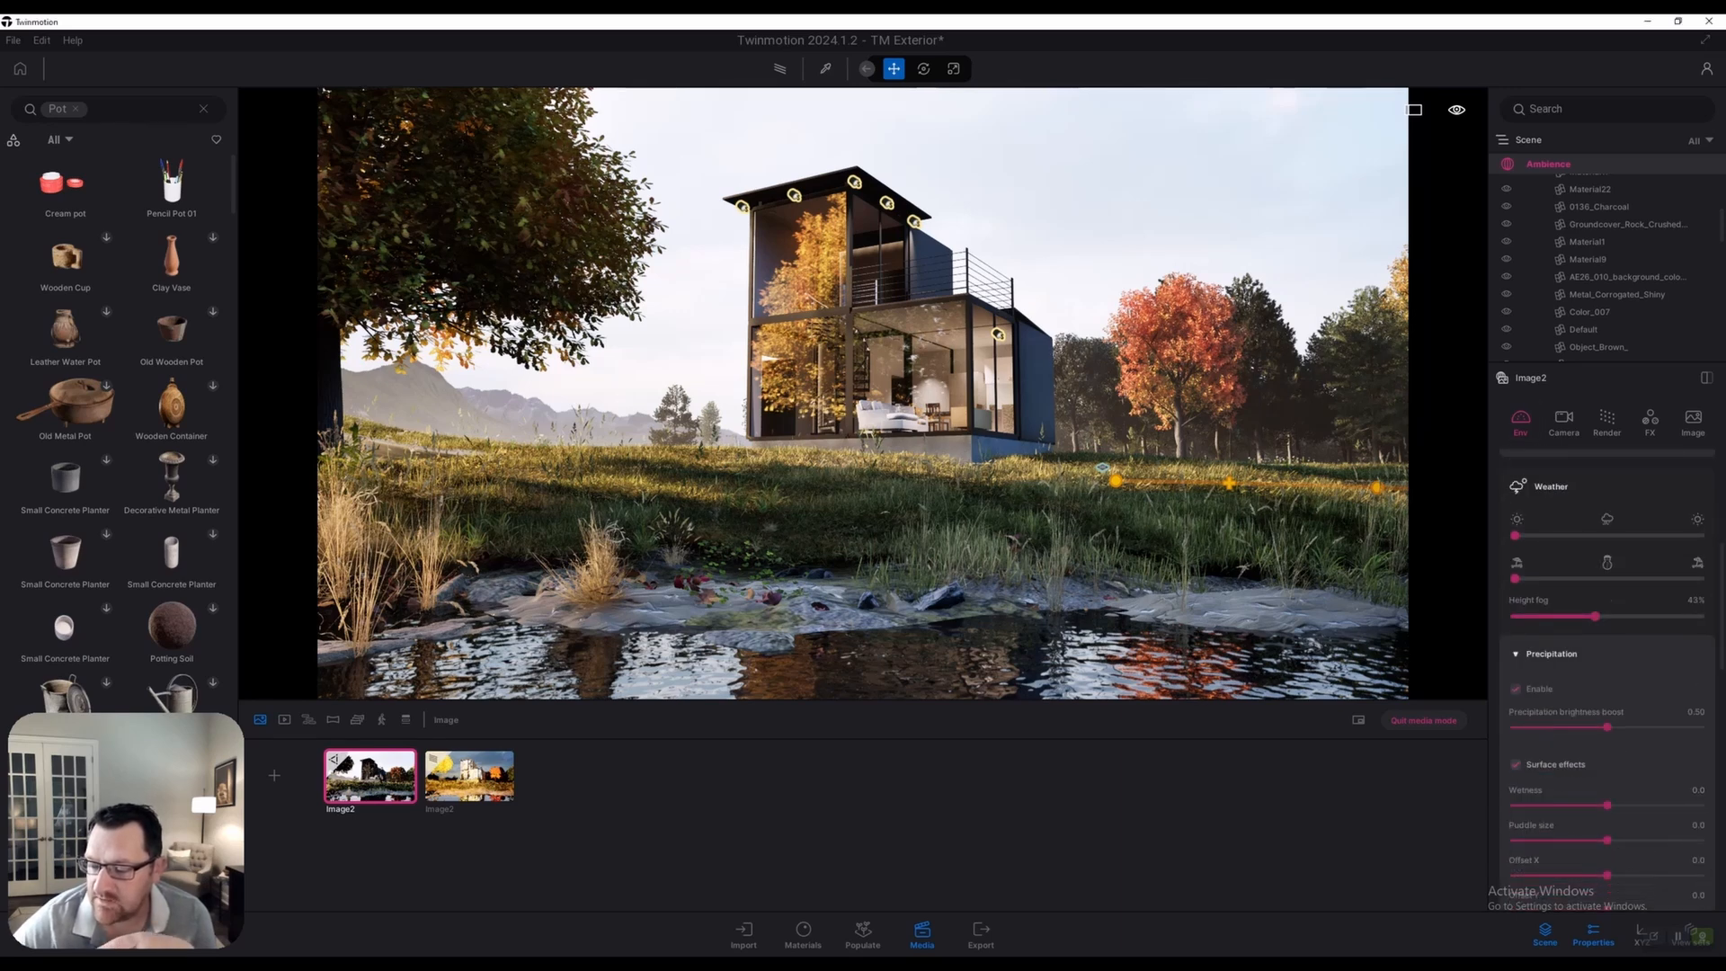
{"action": "scroll", "coordinate": [1597, 598], "scroll_direction": "down", "scroll_amount": 3}
{"action": "scroll", "coordinate": [1597, 598], "scroll_direction": "up", "scroll_amount": 4}
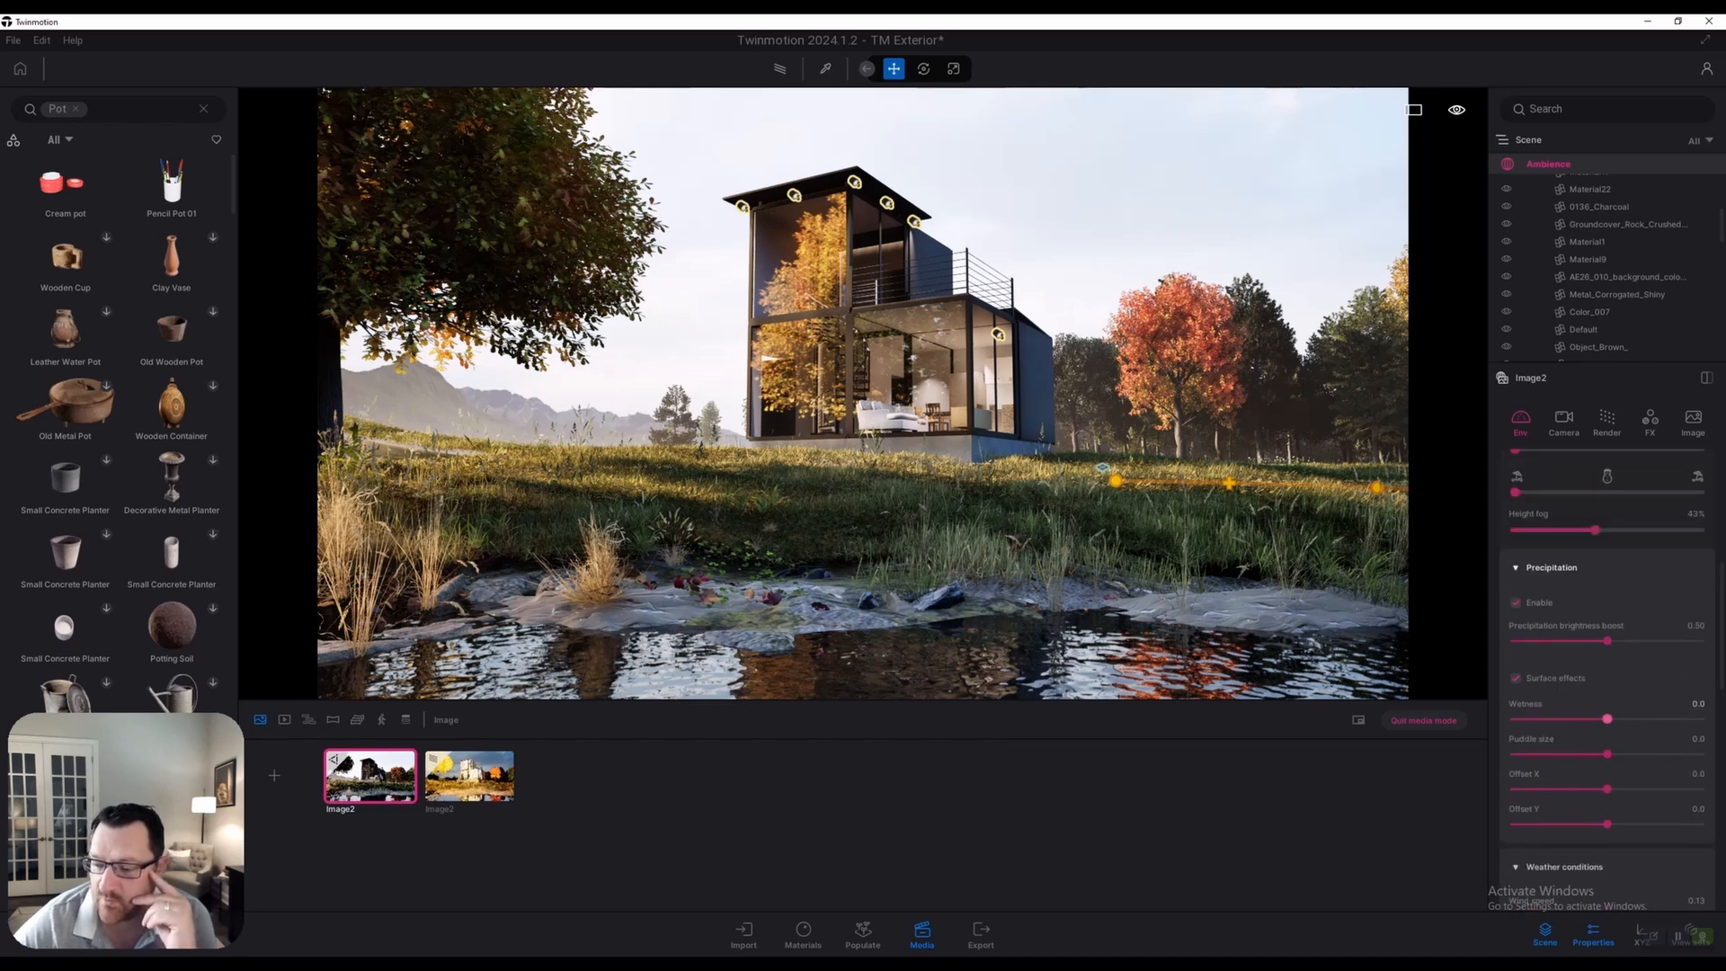
{"action": "mouse_move", "coordinate": [1595, 594]}
{"action": "left_mouse_down"}
{"action": "mouse_move", "coordinate": [1514, 594]}
{"action": "mouse_move", "coordinate": [1612, 594]}
{"action": "mouse_move", "coordinate": [1589, 594]}
{"action": "left_mouse_up"}
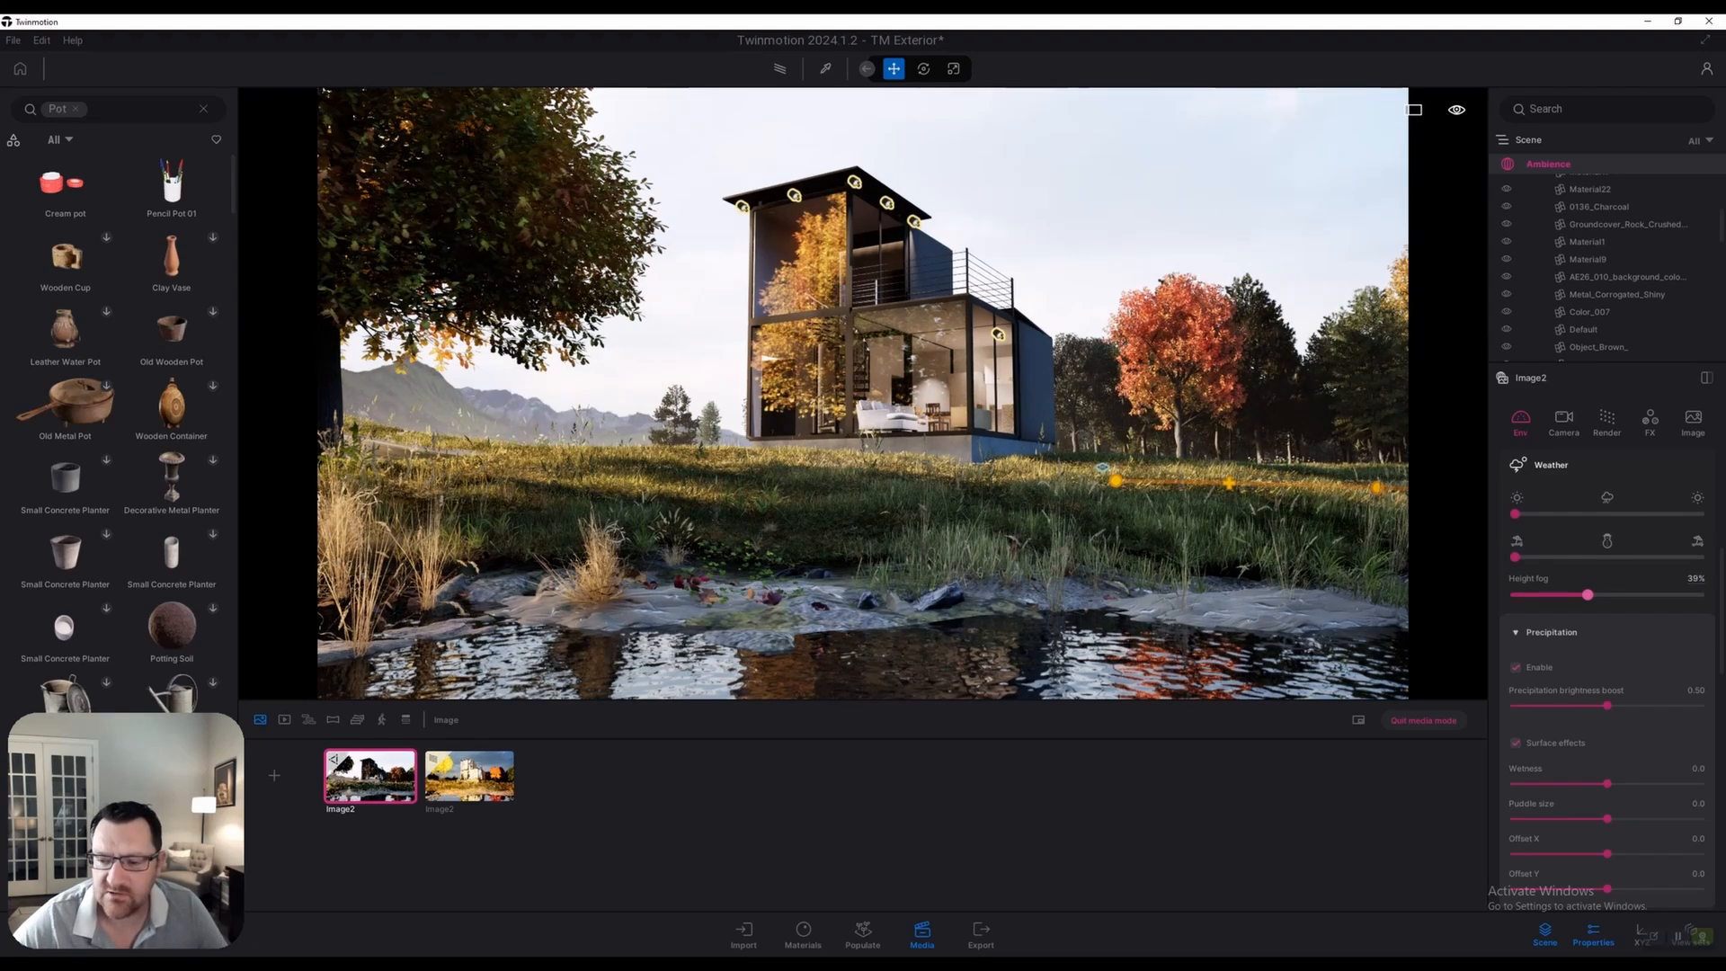
Set the wind speed to 3.00 and the wind direction to 37°
{"action": "scroll", "coordinate": [1590, 594], "scroll_direction": "down", "scroll_amount": 4}
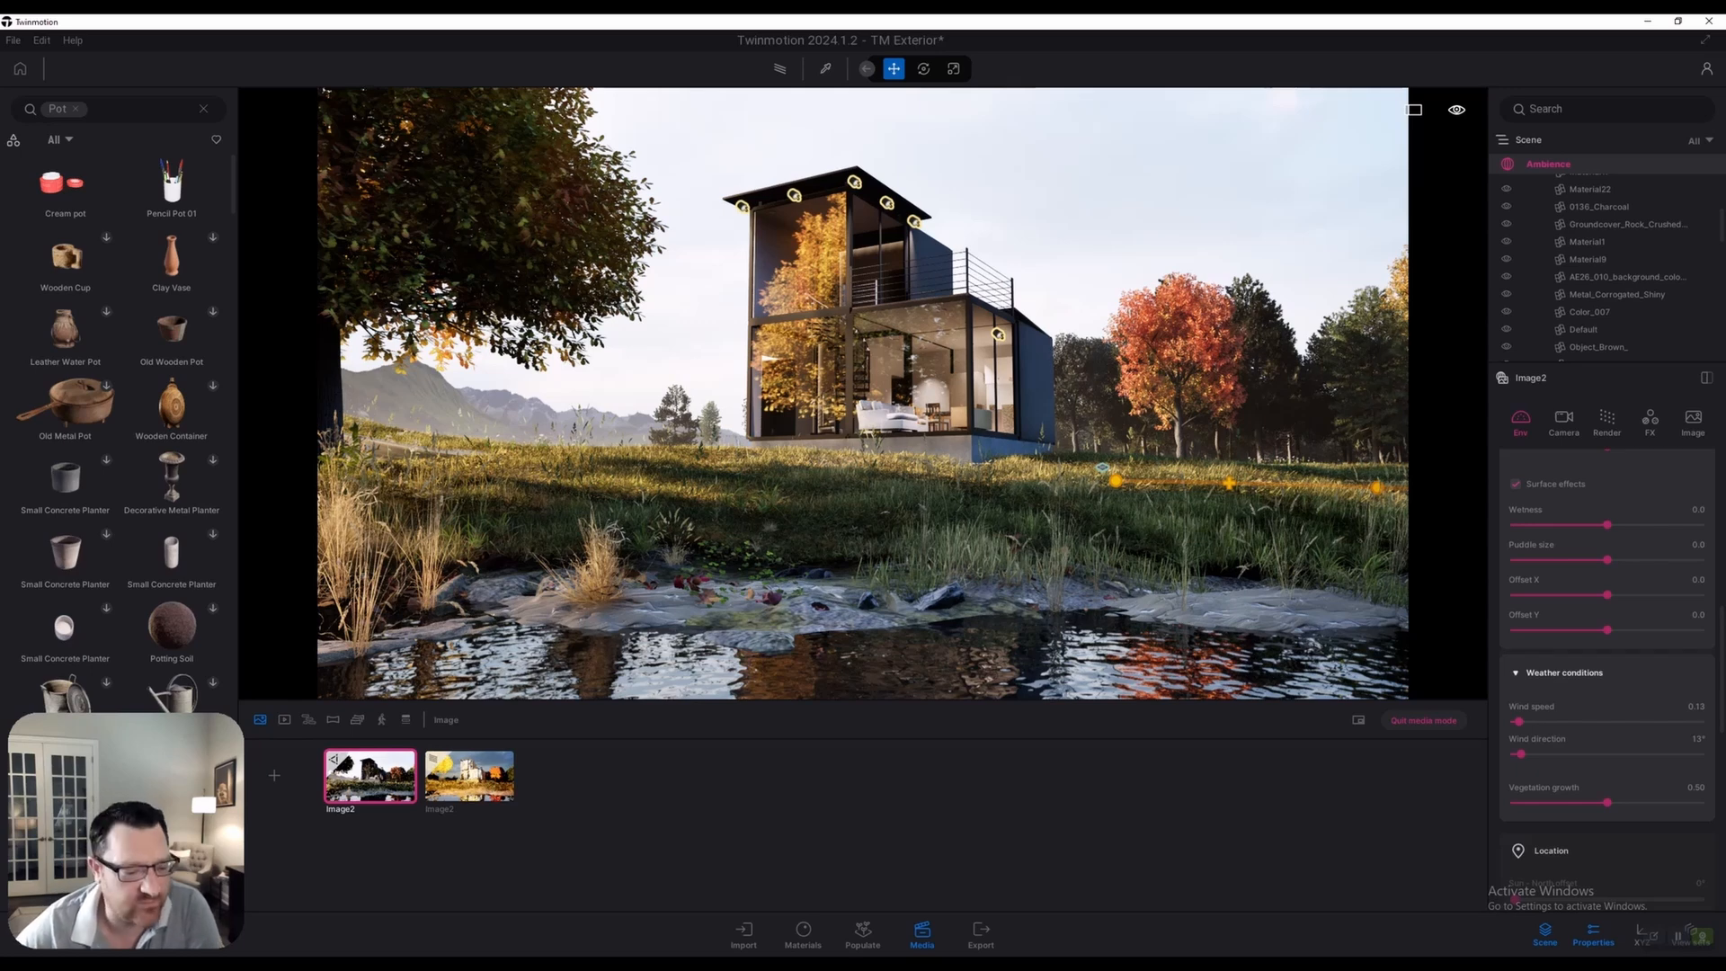
{"action": "scroll", "coordinate": [1608, 683], "scroll_direction": "down", "scroll_amount": 5}
{"action": "scroll", "coordinate": [1607, 683], "scroll_direction": "up", "scroll_amount": 4}
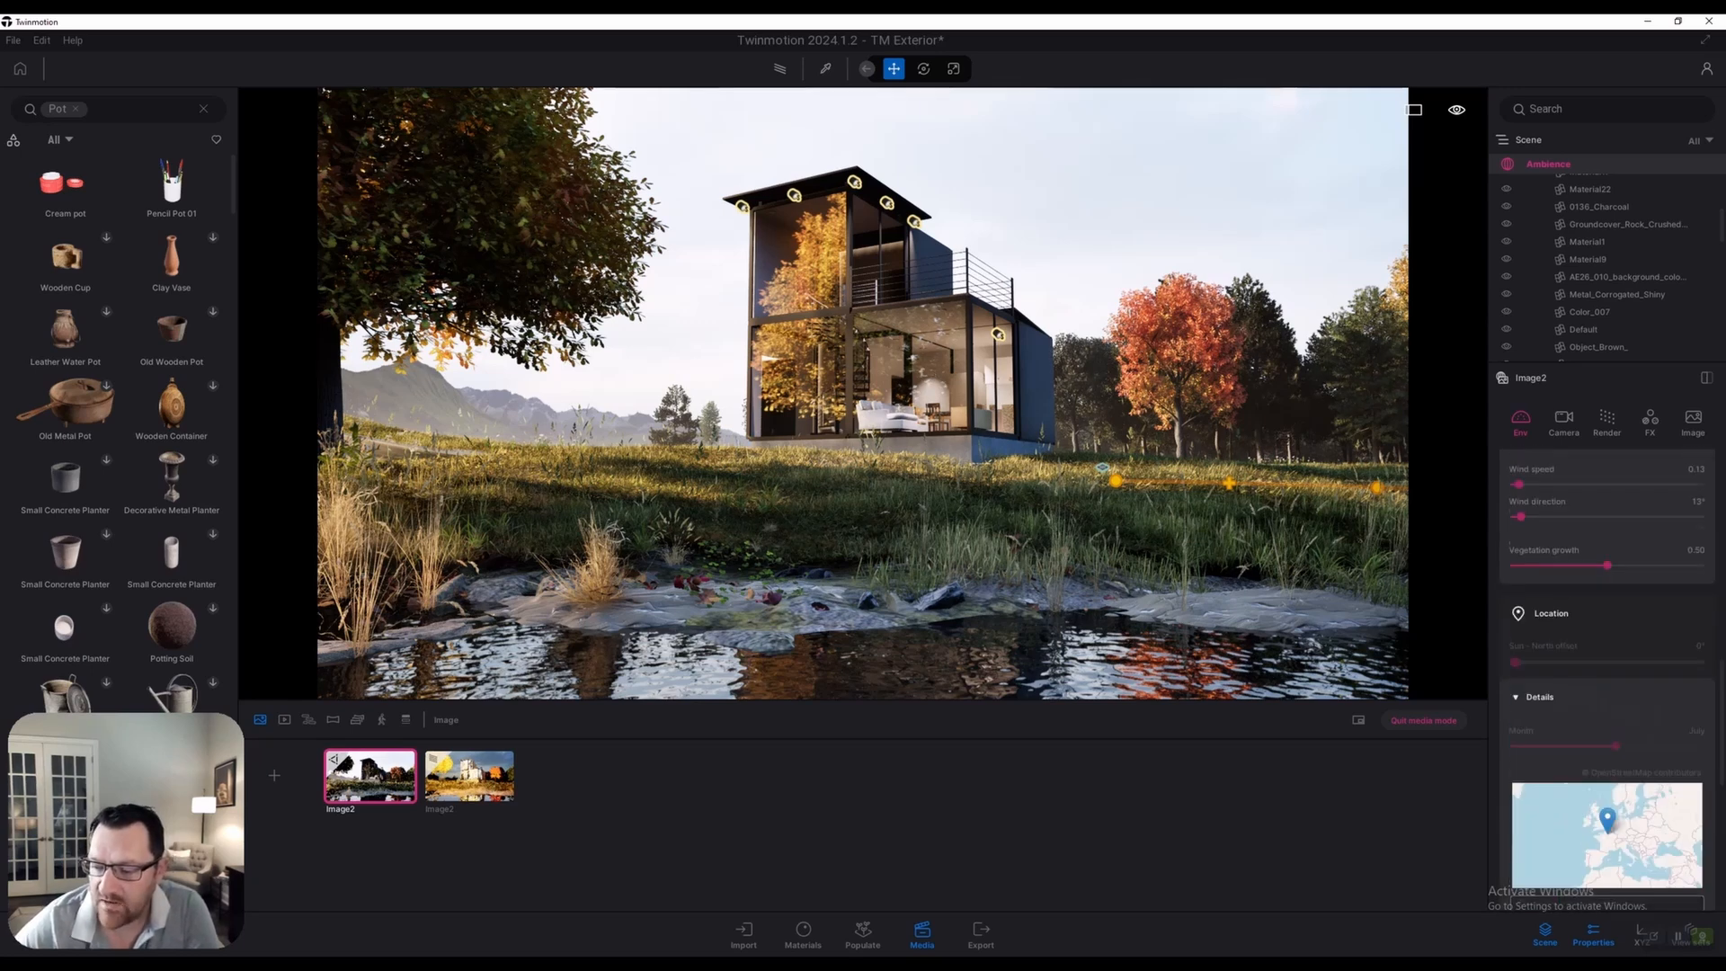
{"action": "scroll", "coordinate": [1608, 683], "scroll_direction": "up", "scroll_amount": 2}
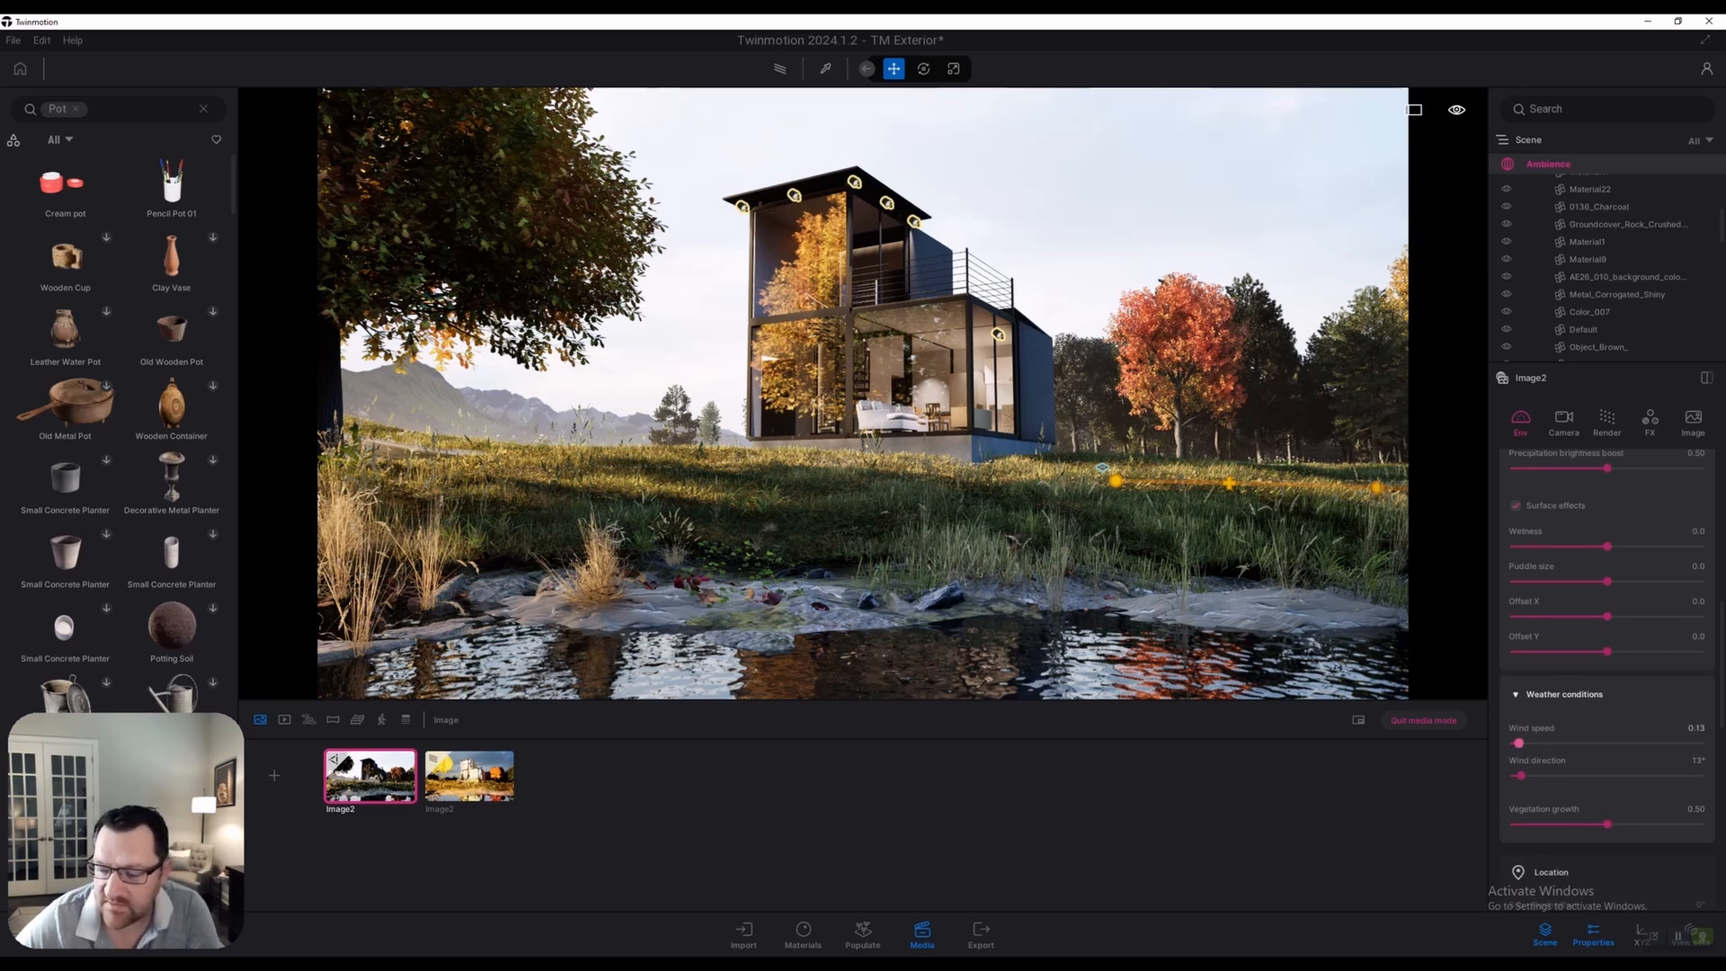
{"action": "left_click_drag", "start_coordinate": [1519, 743], "coordinate": [1700, 742]}
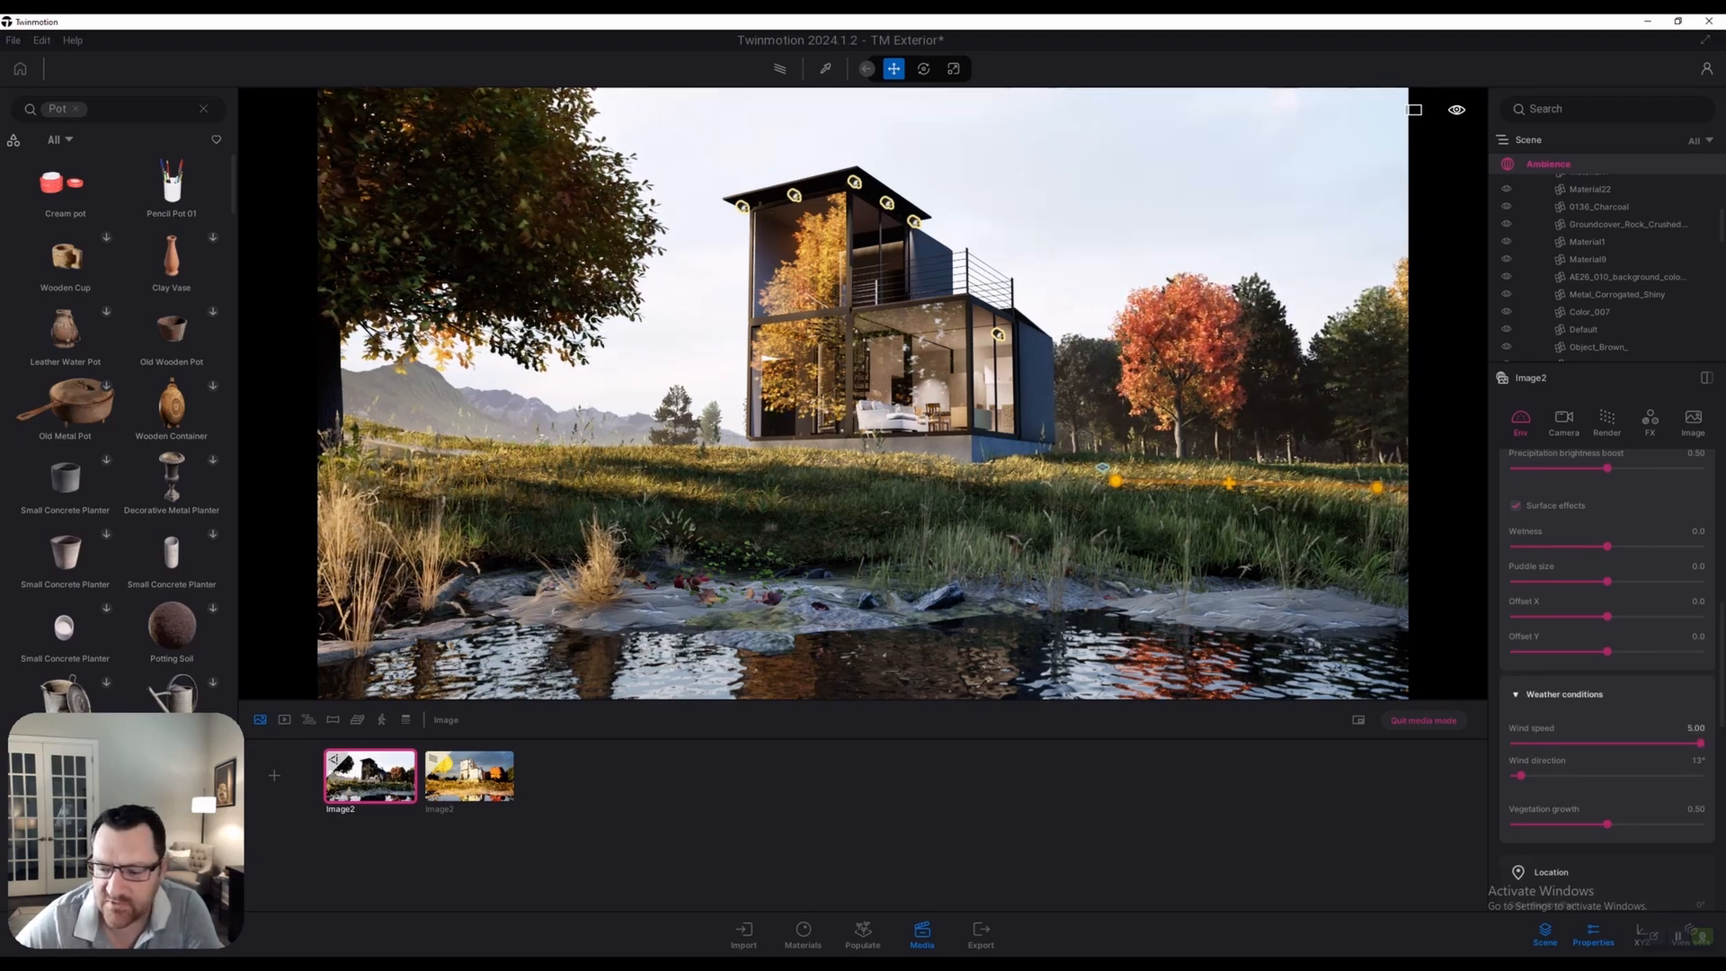
{"action": "left_click_drag", "start_coordinate": [1700, 743], "coordinate": [1615, 743]}
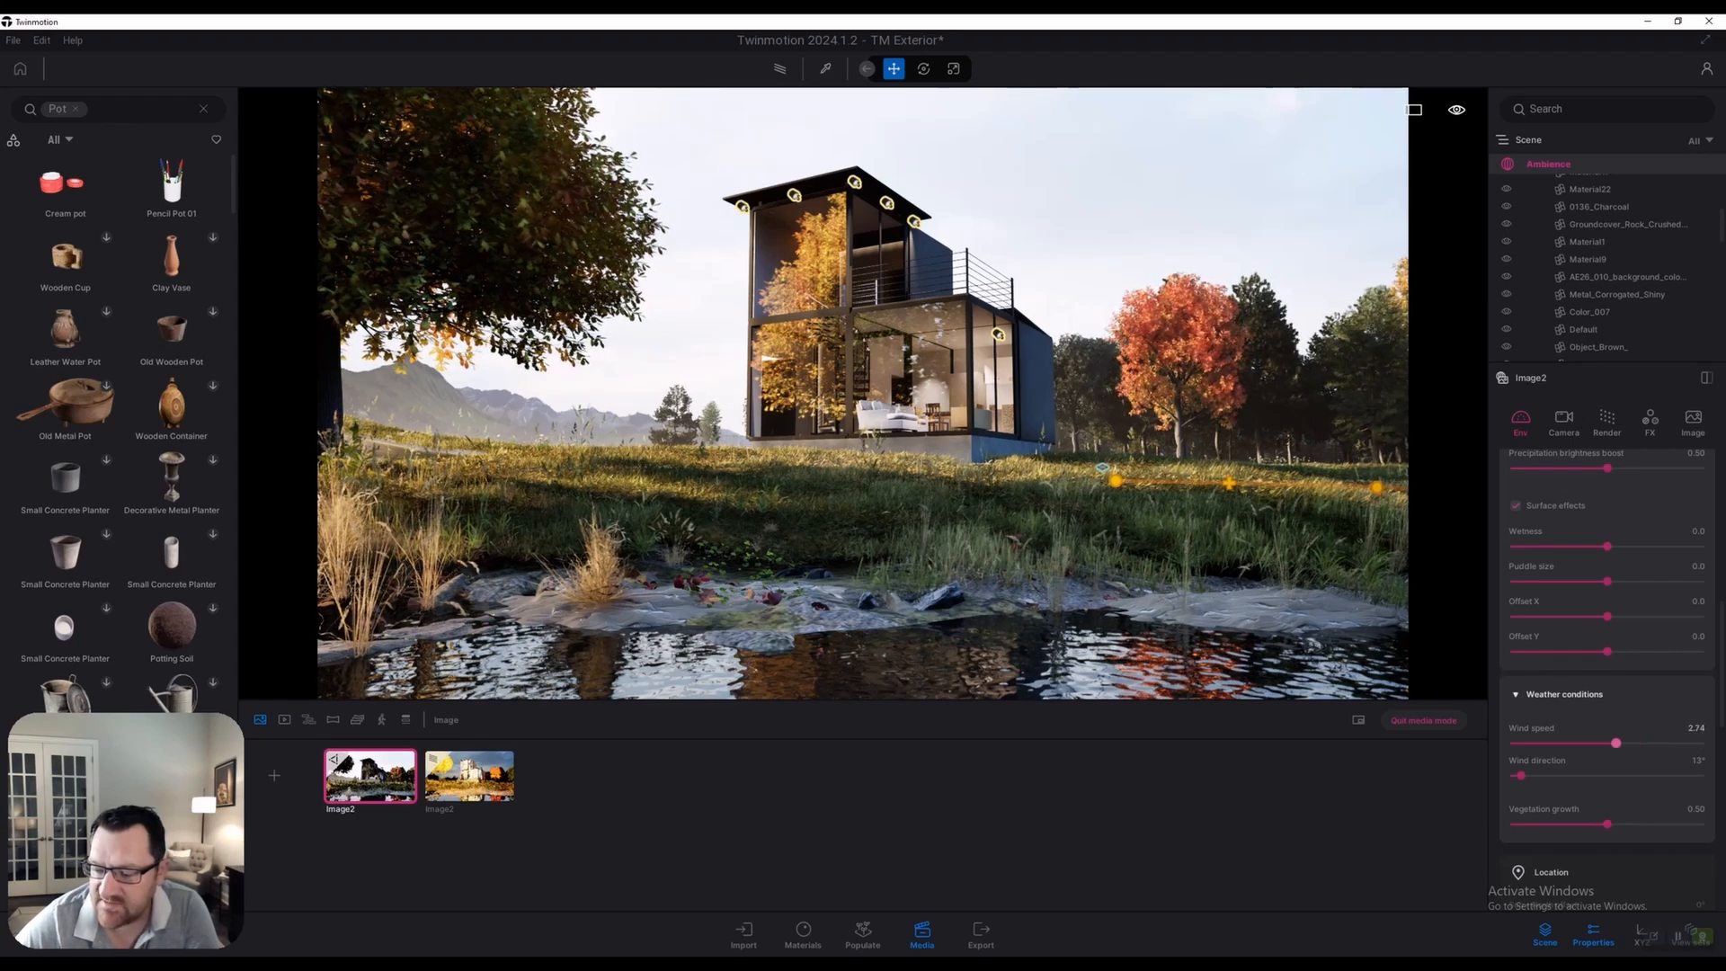
{"action": "left_click", "coordinate": [1696, 729]}
{"action": "type", "text": "3"}
{"action": "key", "text": "Return"}
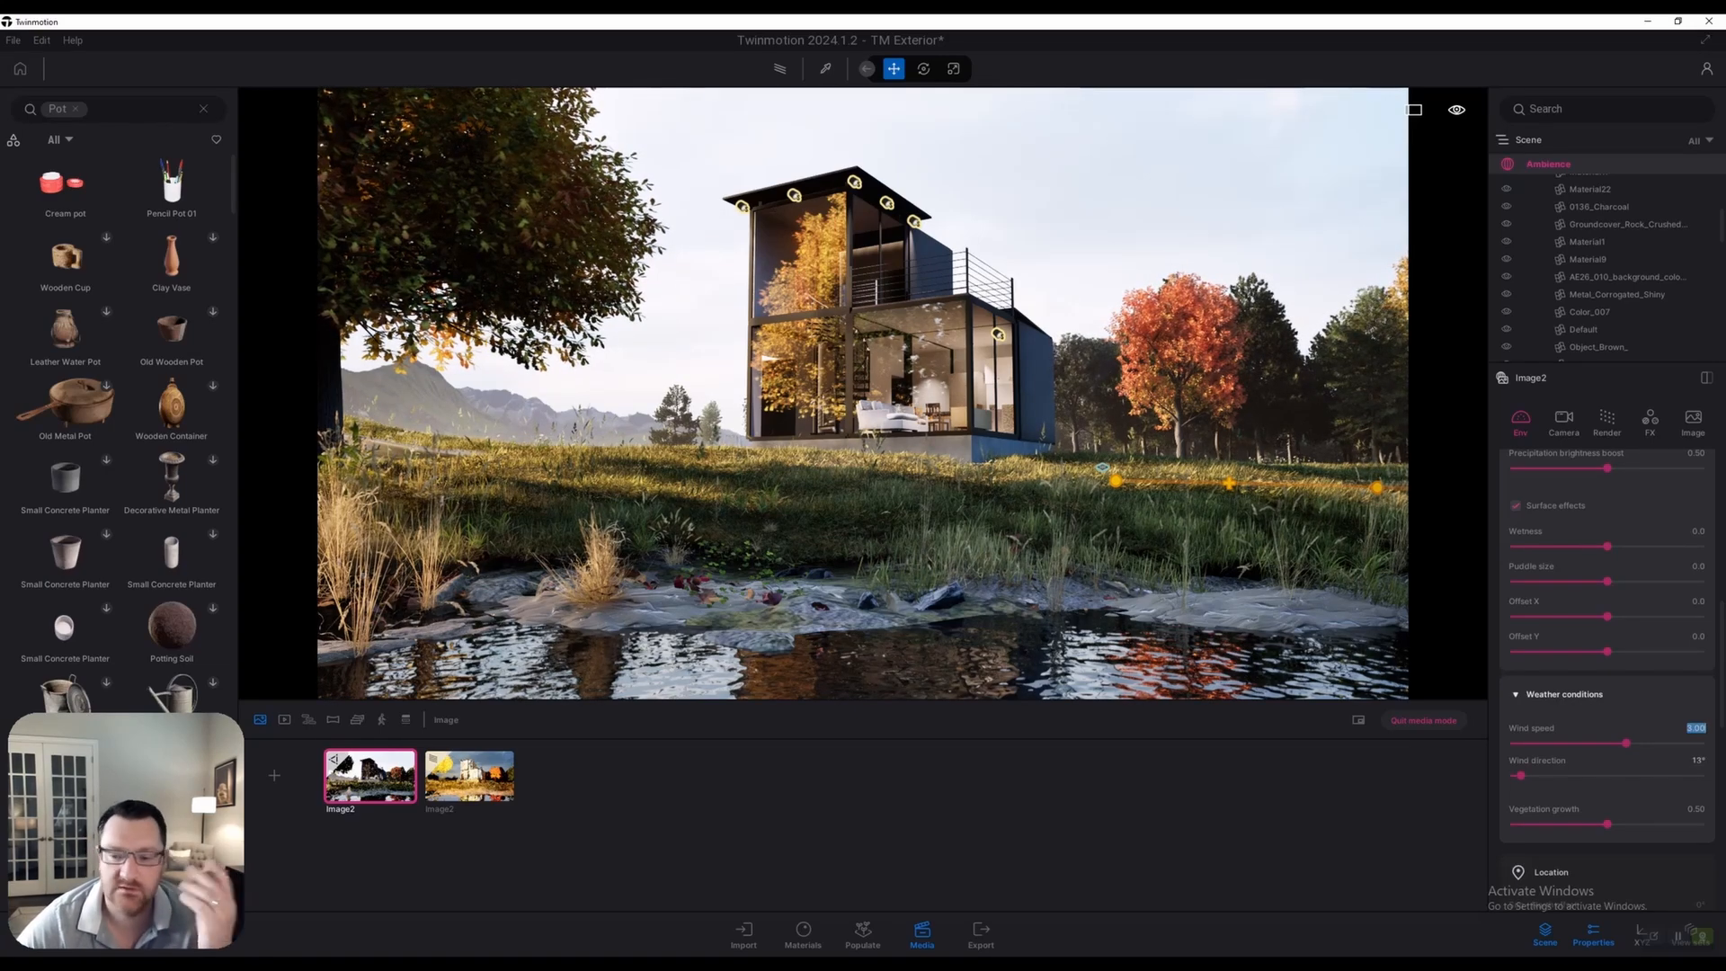
{"action": "mouse_move", "coordinate": [1521, 776]}
{"action": "left_mouse_down"}
{"action": "mouse_move", "coordinate": [1699, 776]}
{"action": "mouse_move", "coordinate": [1533, 776]}
{"action": "left_mouse_up"}
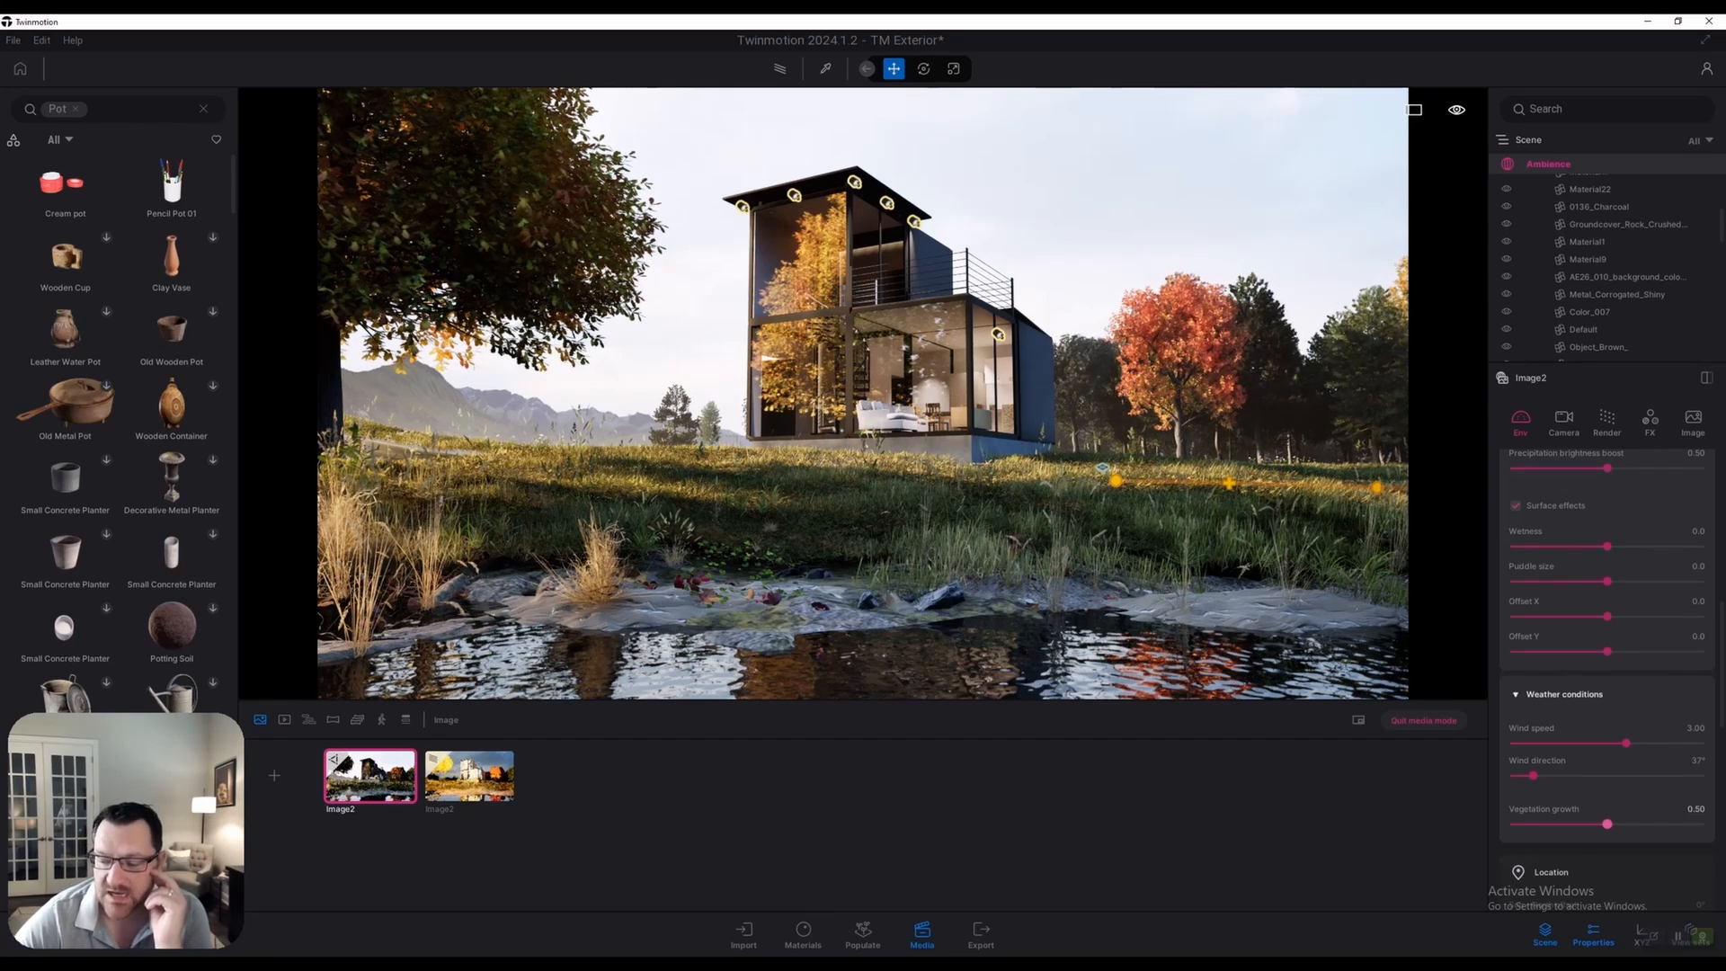
Return vegetation growth to 0.50
{"action": "mouse_move", "coordinate": [1607, 823]}
{"action": "left_mouse_down"}
{"action": "mouse_move", "coordinate": [1515, 823]}
{"action": "mouse_move", "coordinate": [1620, 823]}
{"action": "left_mouse_up"}
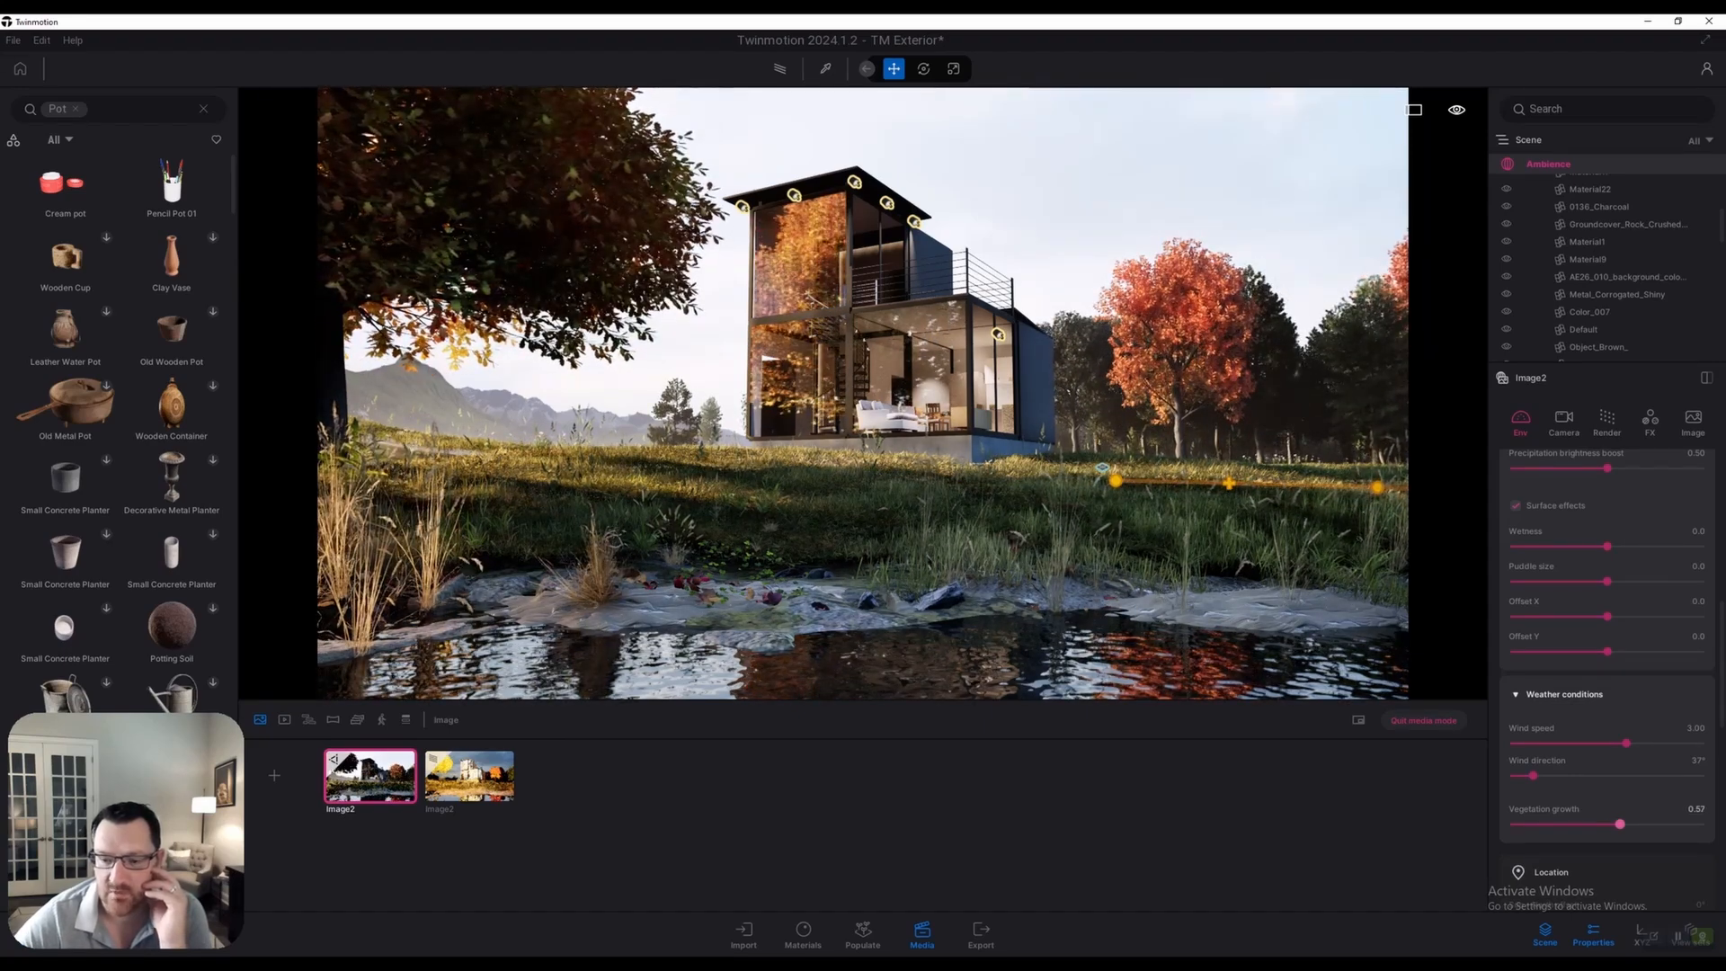
{"action": "left_click_drag", "start_coordinate": [1620, 824], "coordinate": [1610, 823]}
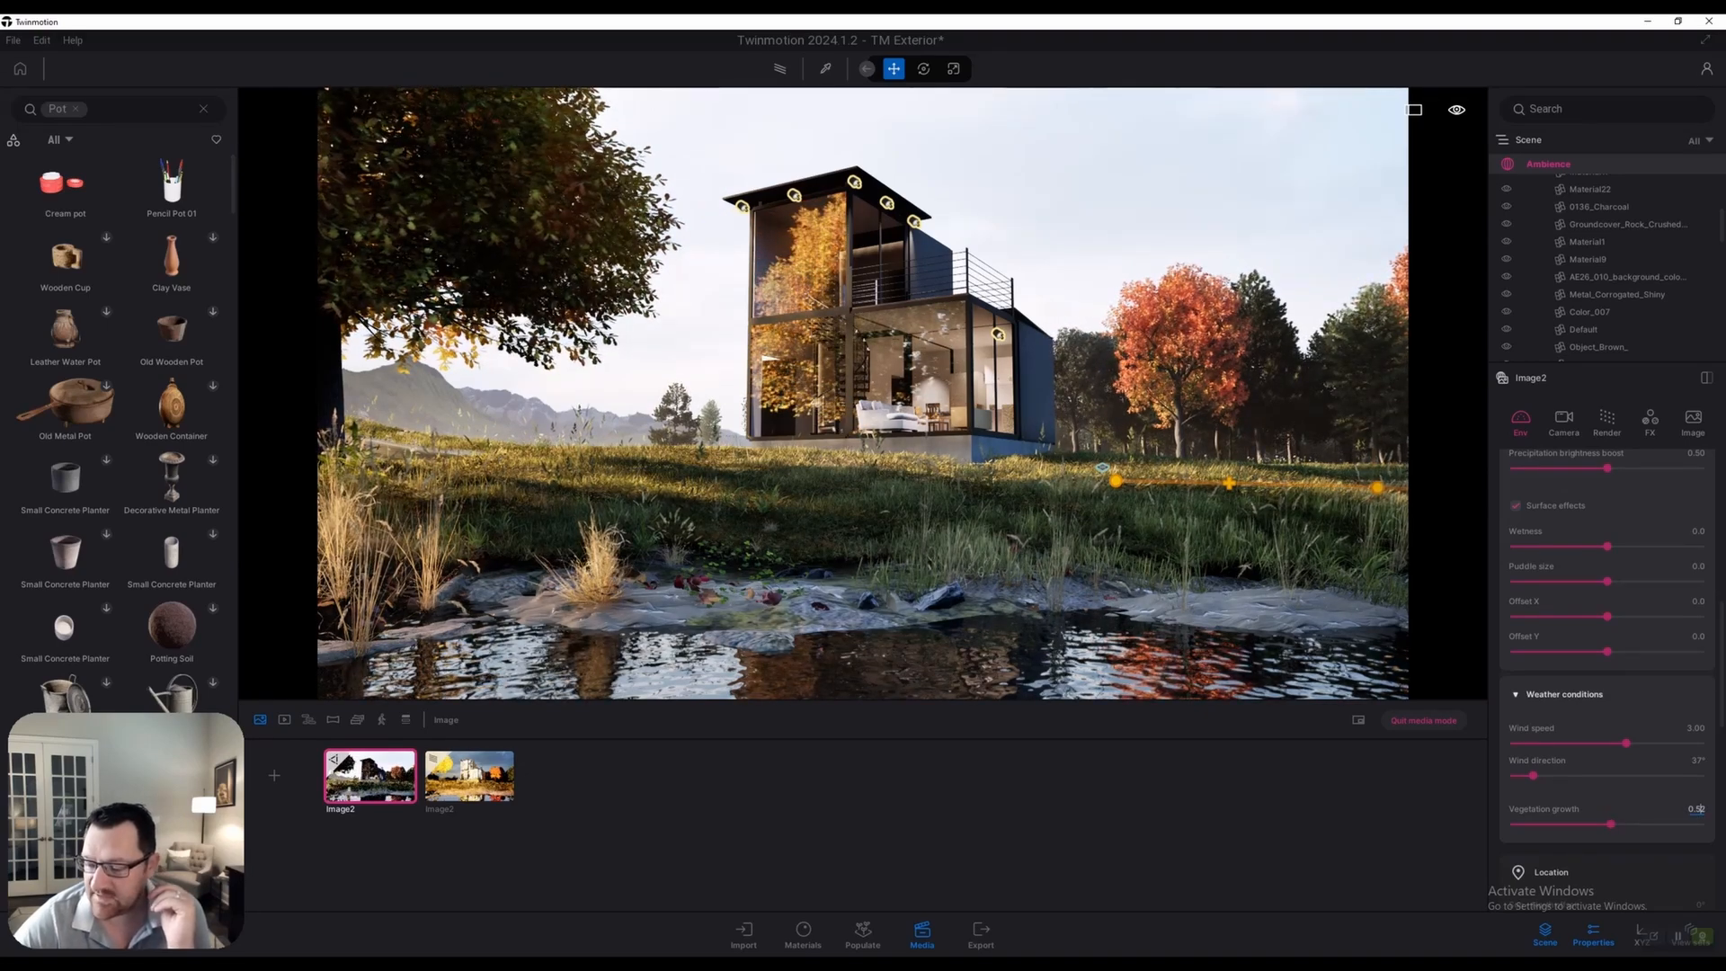
{"action": "type", "text": ".5"}
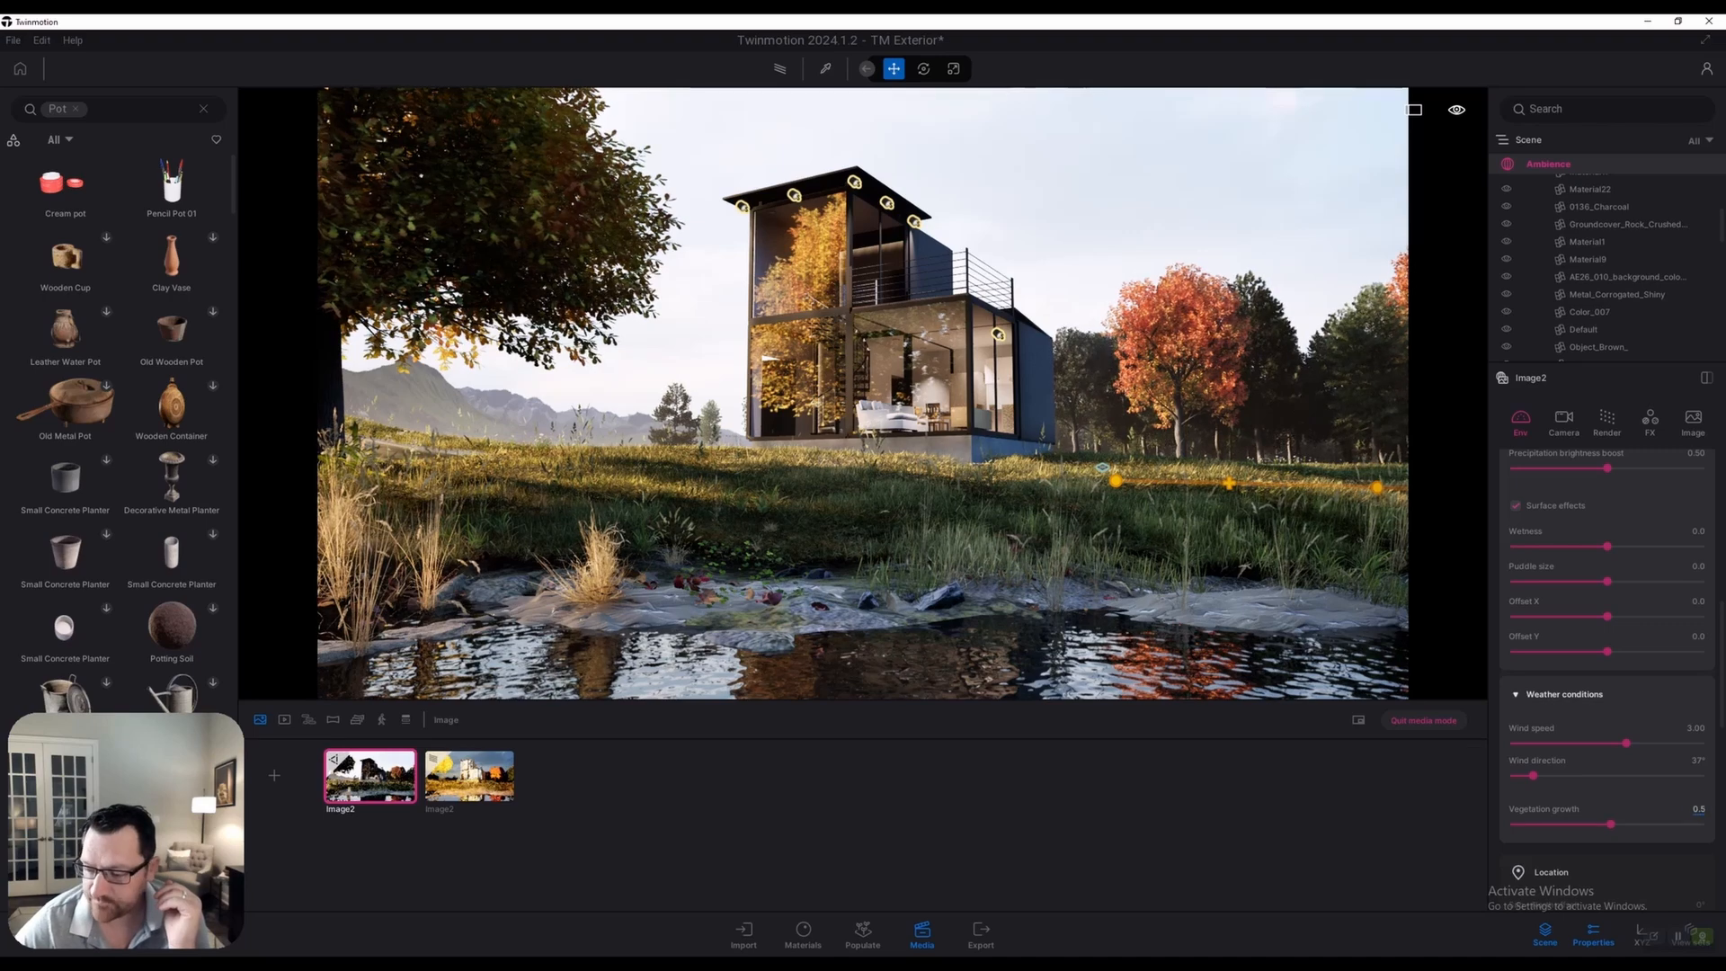
{"action": "key", "text": "Return"}
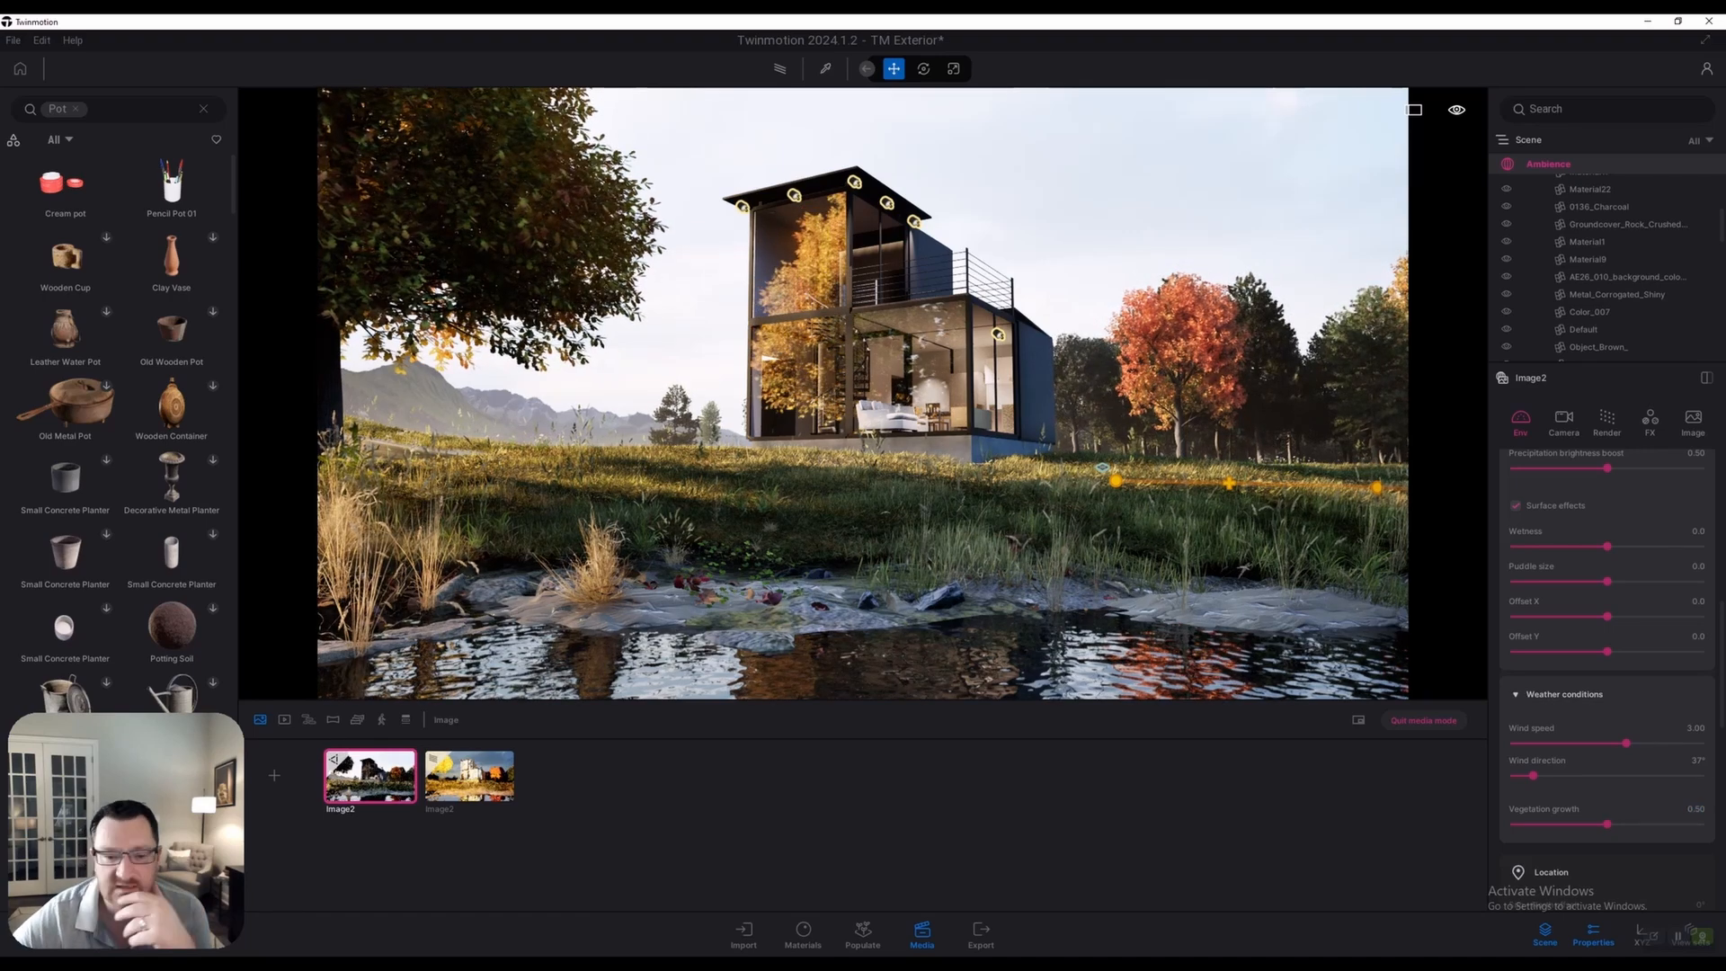
{"action": "key", "text": "e"}
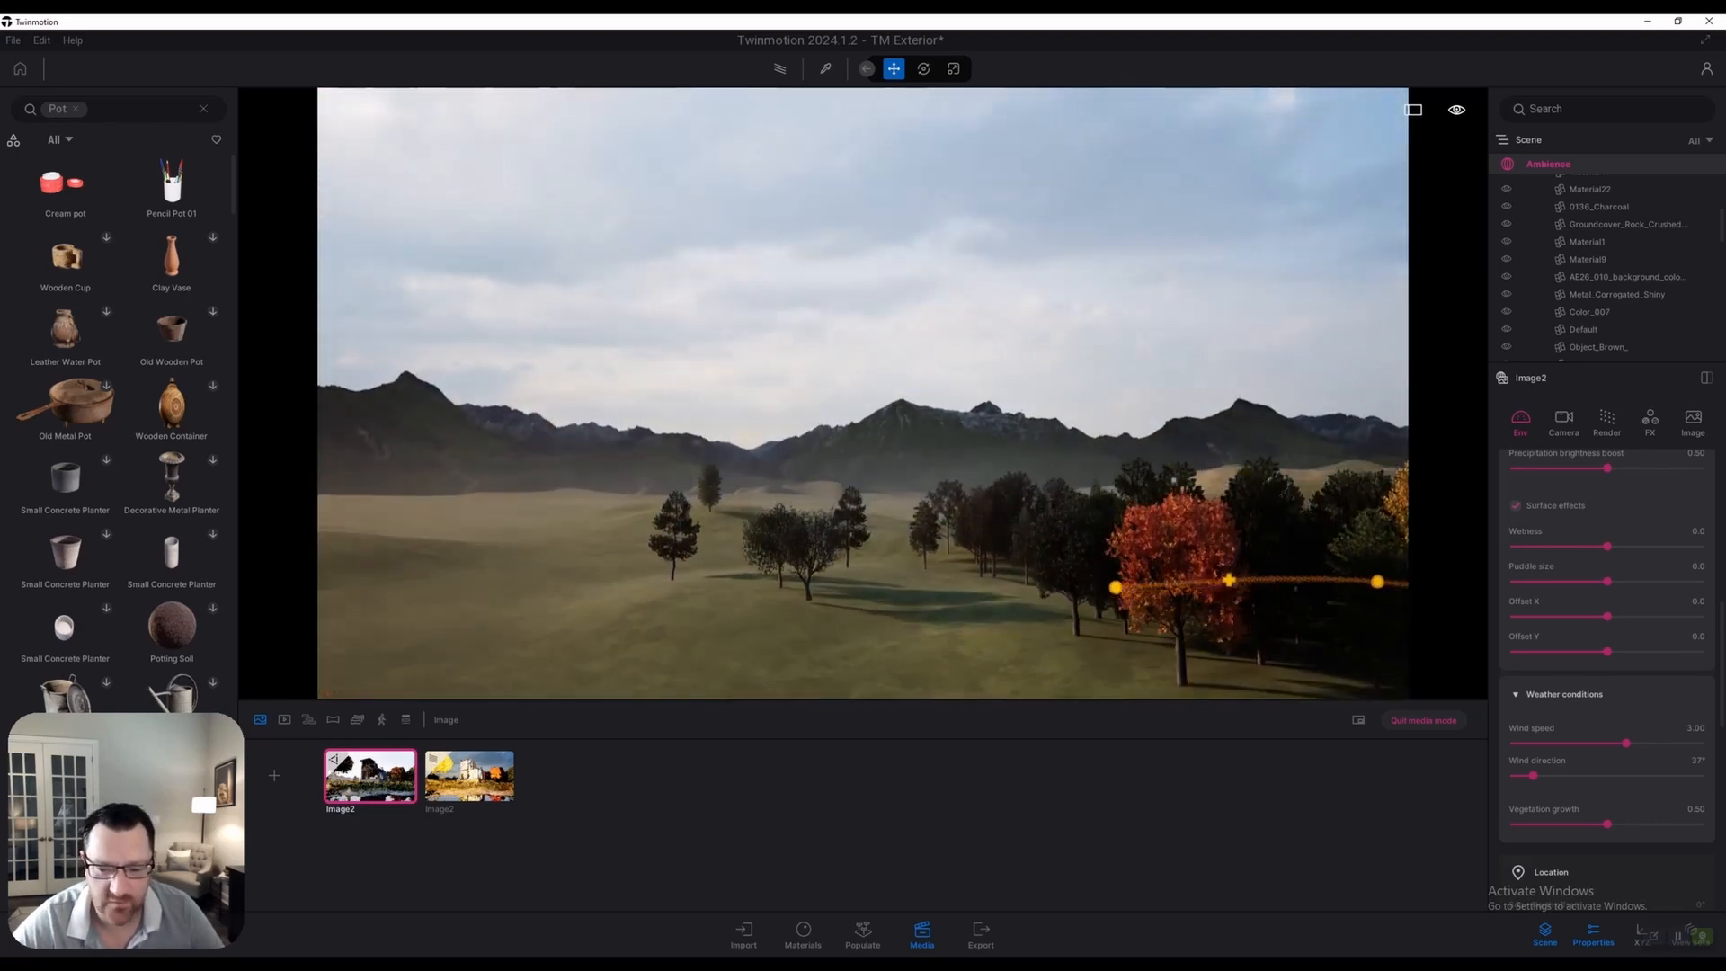
Leave the Image2 view and select Painted vegetation 2, facing the tree line
{"action": "left_click", "coordinate": [1424, 720]}
{"action": "right_click_drag", "start_coordinate": [863, 393], "coordinate": [996, 543]}
{"action": "scroll", "coordinate": [1618, 333], "scroll_direction": "down", "scroll_amount": 10}
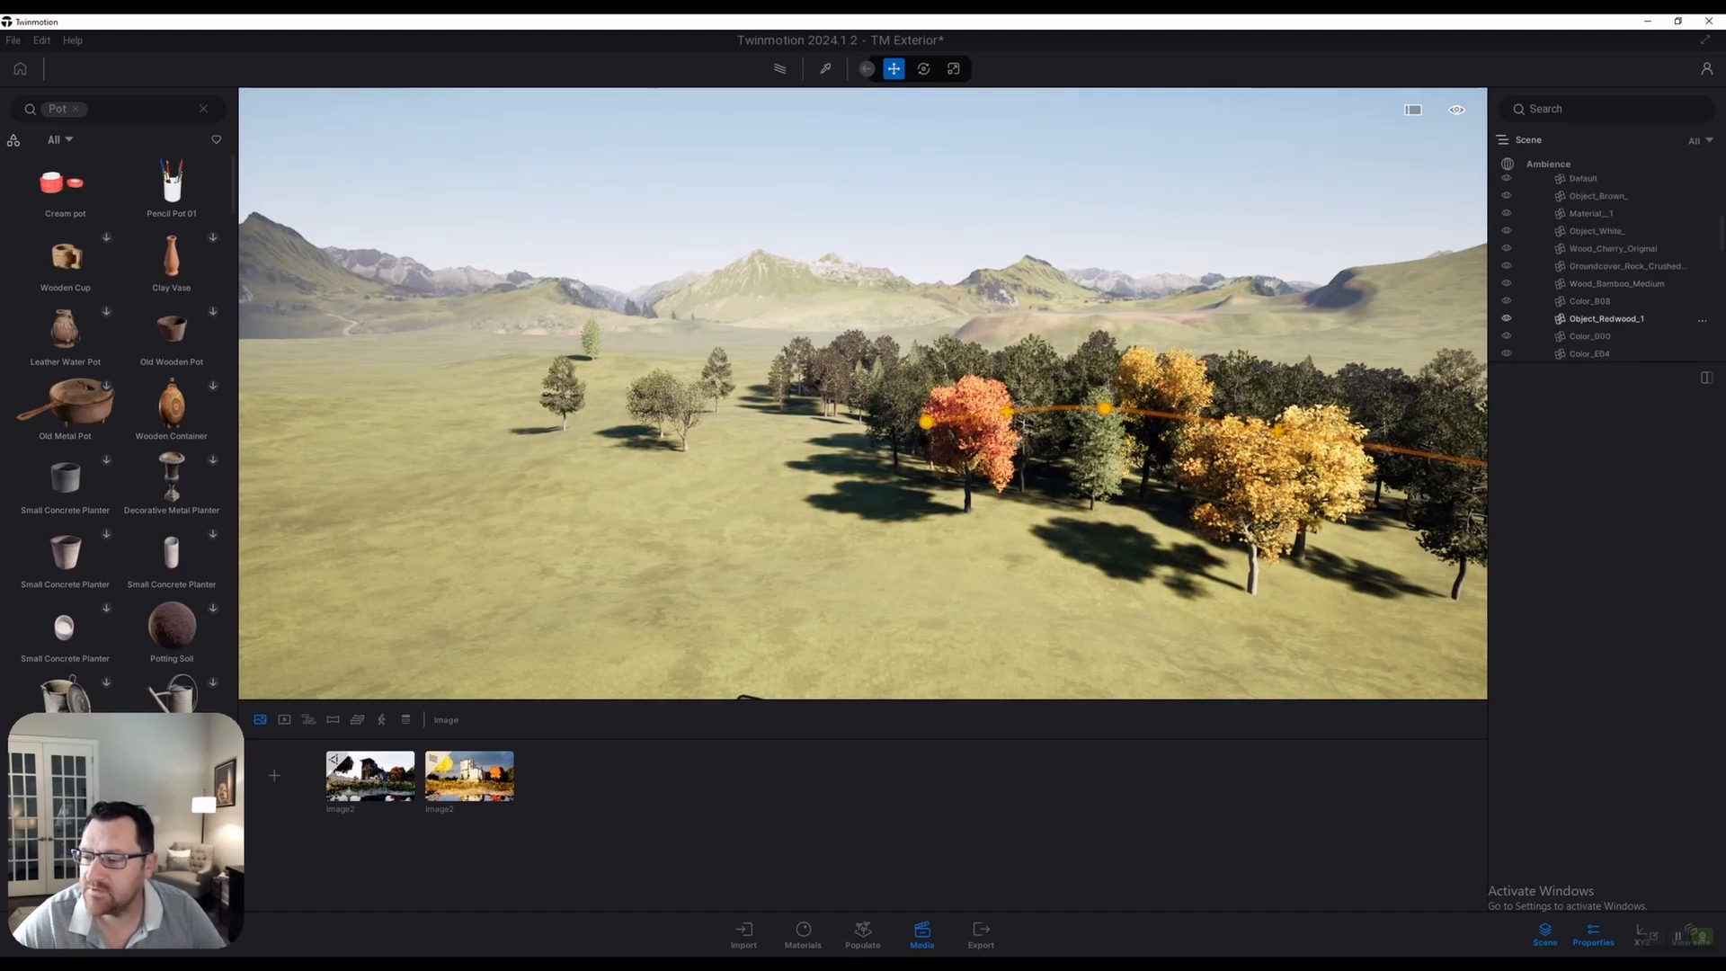
{"action": "scroll", "coordinate": [1609, 347], "scroll_direction": "up", "scroll_amount": 2}
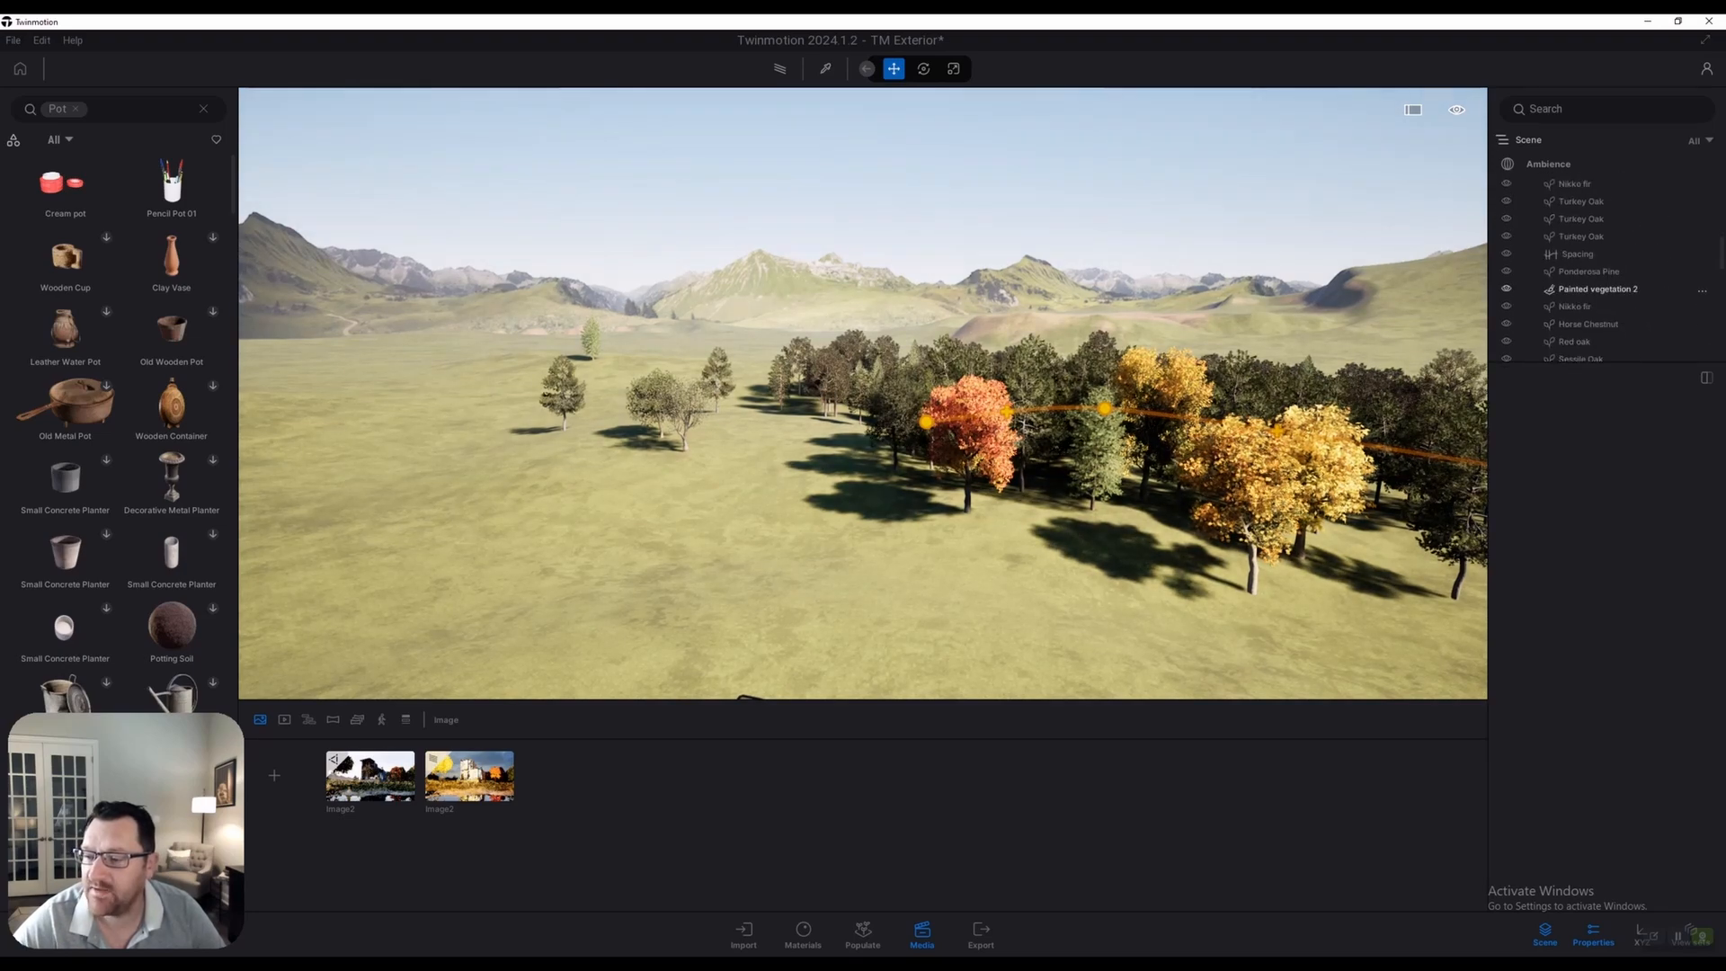
{"action": "left_click", "coordinate": [1599, 289]}
{"action": "right_click_drag", "start_coordinate": [863, 393], "coordinate": [744, 414]}
Paint extra trees behind the house with a 67.1 ft brush, then return to Image2
{"action": "left_click", "coordinate": [1521, 574]}
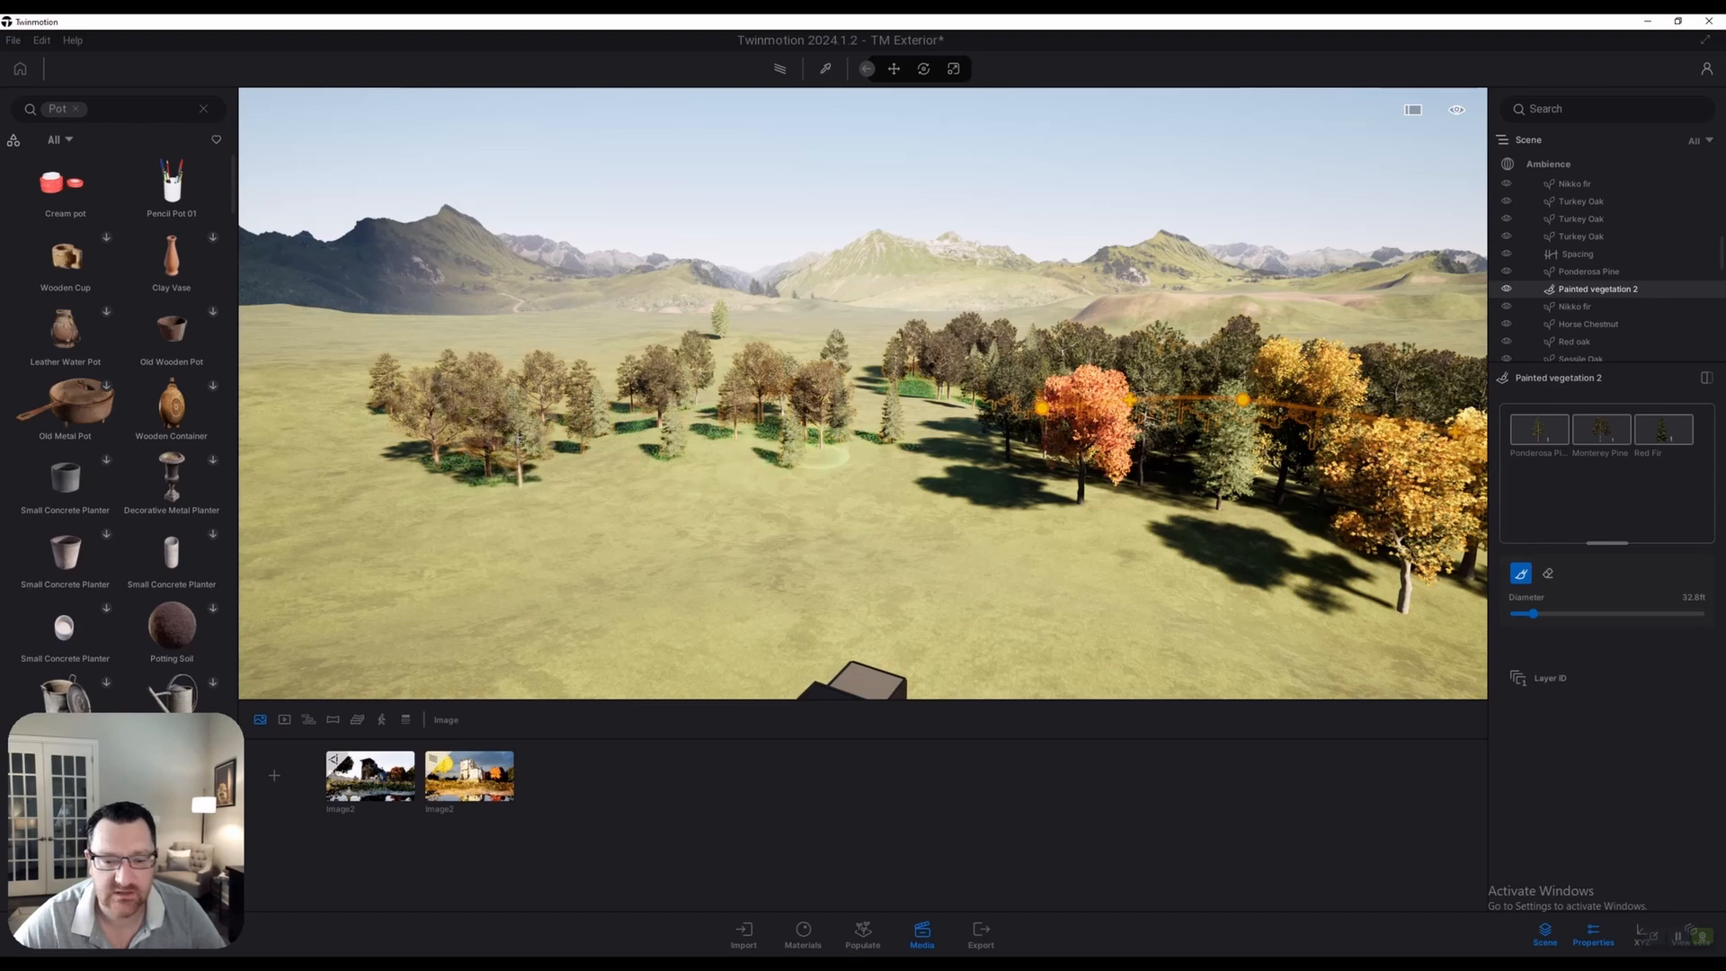
{"action": "left_click_drag", "start_coordinate": [824, 456], "coordinate": [611, 467]}
{"action": "left_click_drag", "start_coordinate": [1534, 614], "coordinate": [1553, 614]}
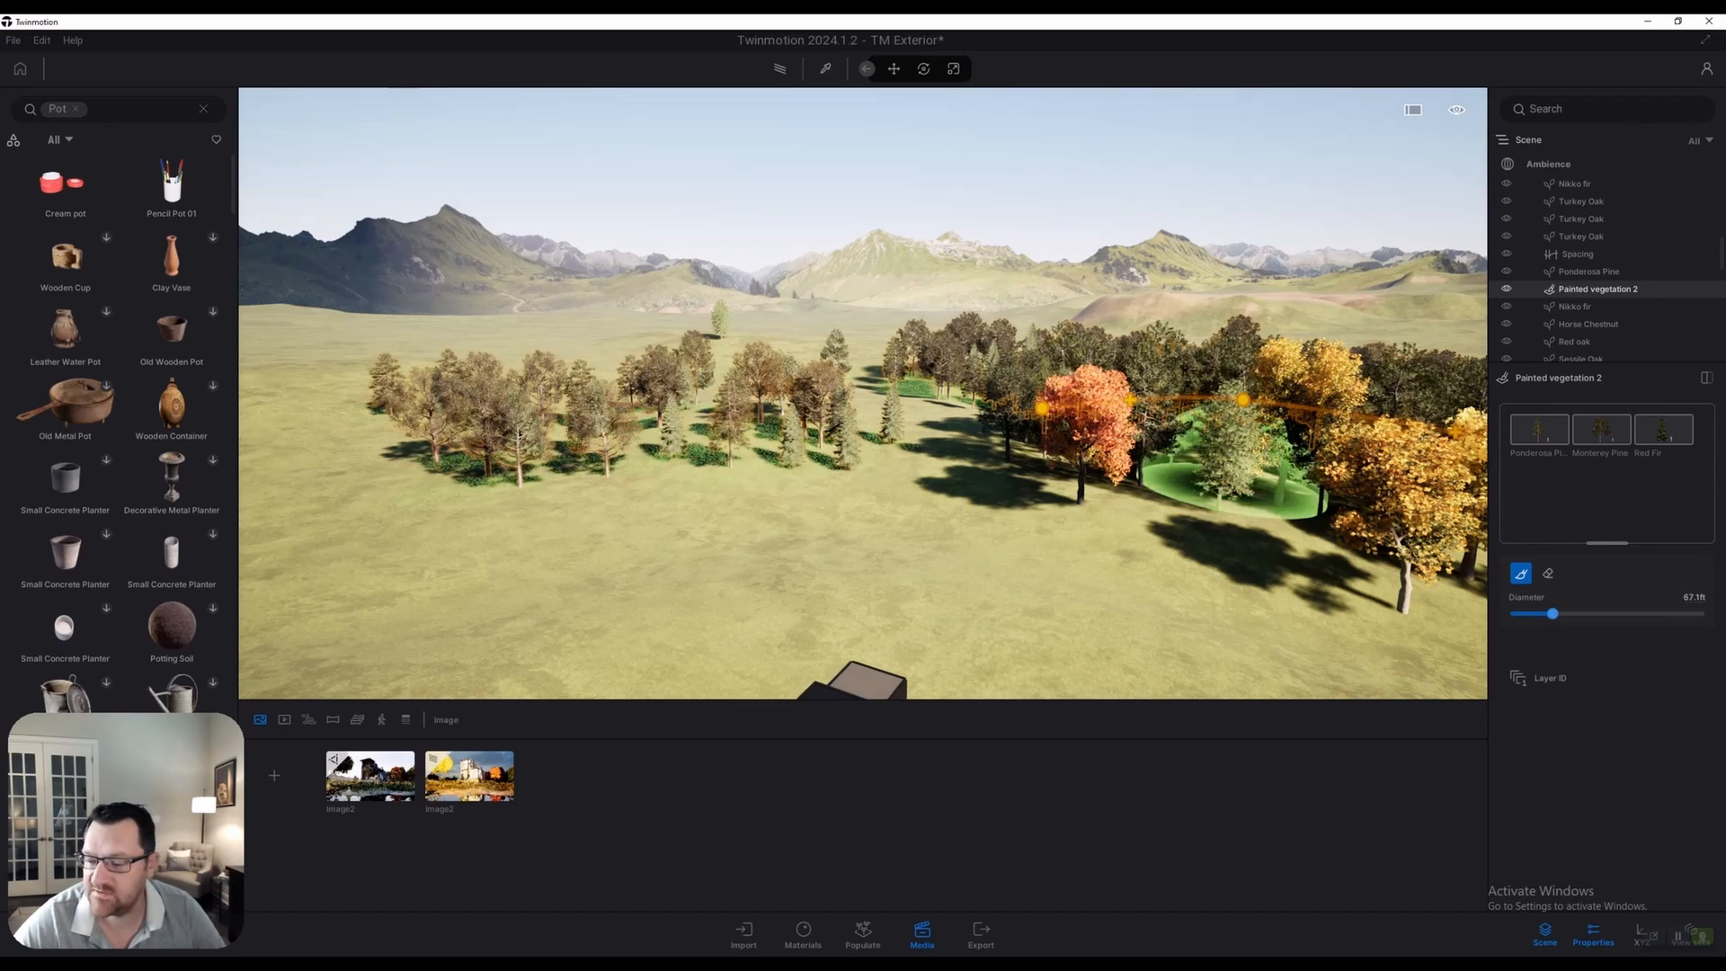
{"action": "key", "text": "s"}
{"action": "key", "text": "a"}
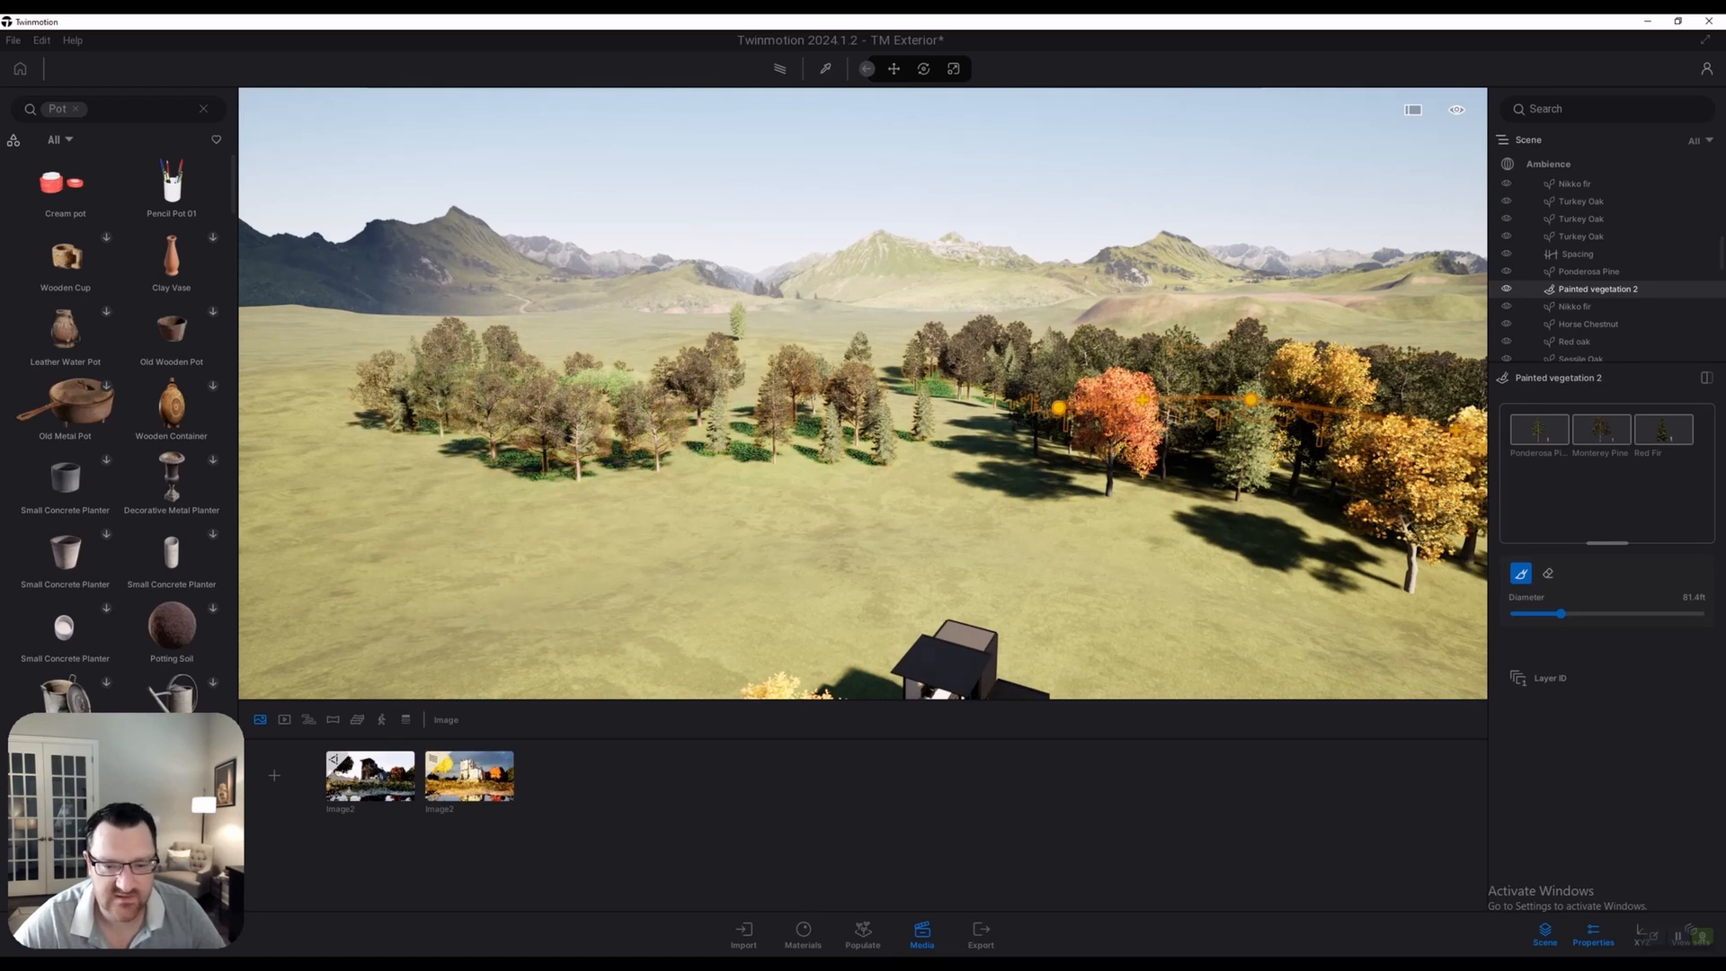
{"action": "mouse_move", "coordinate": [814, 385]}
{"action": "left_mouse_down"}
{"action": "mouse_move", "coordinate": [917, 373]}
{"action": "mouse_move", "coordinate": [488, 363]}
{"action": "left_mouse_up"}
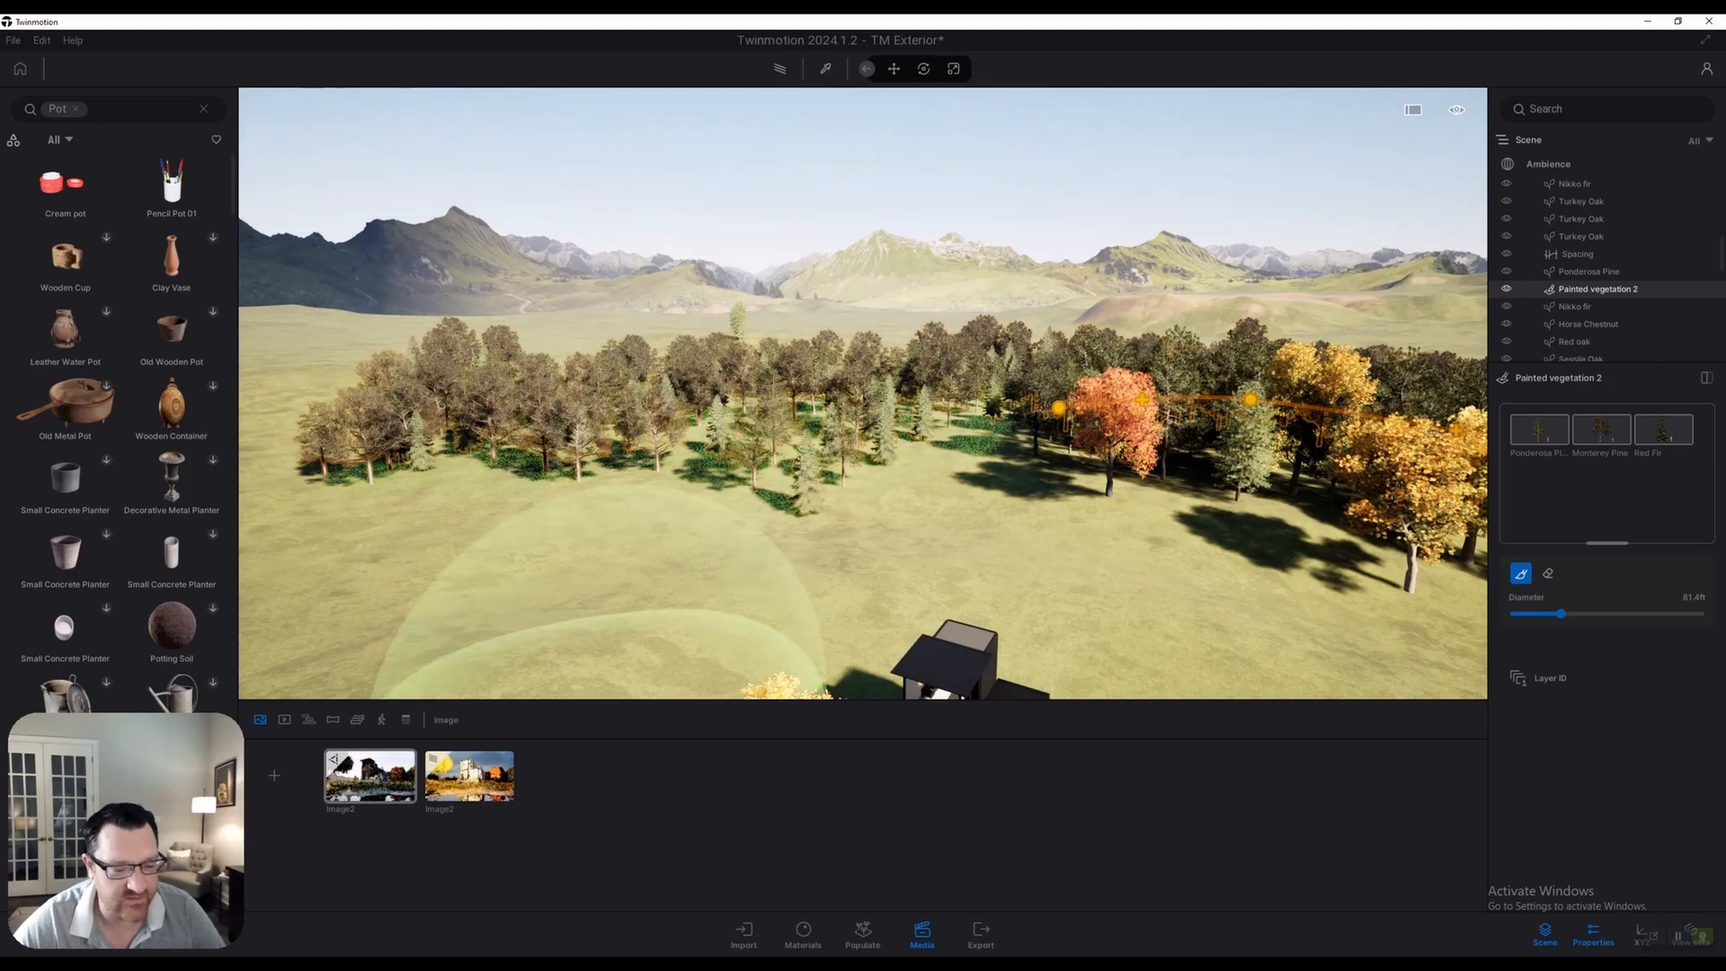
{"action": "left_click", "coordinate": [370, 774]}
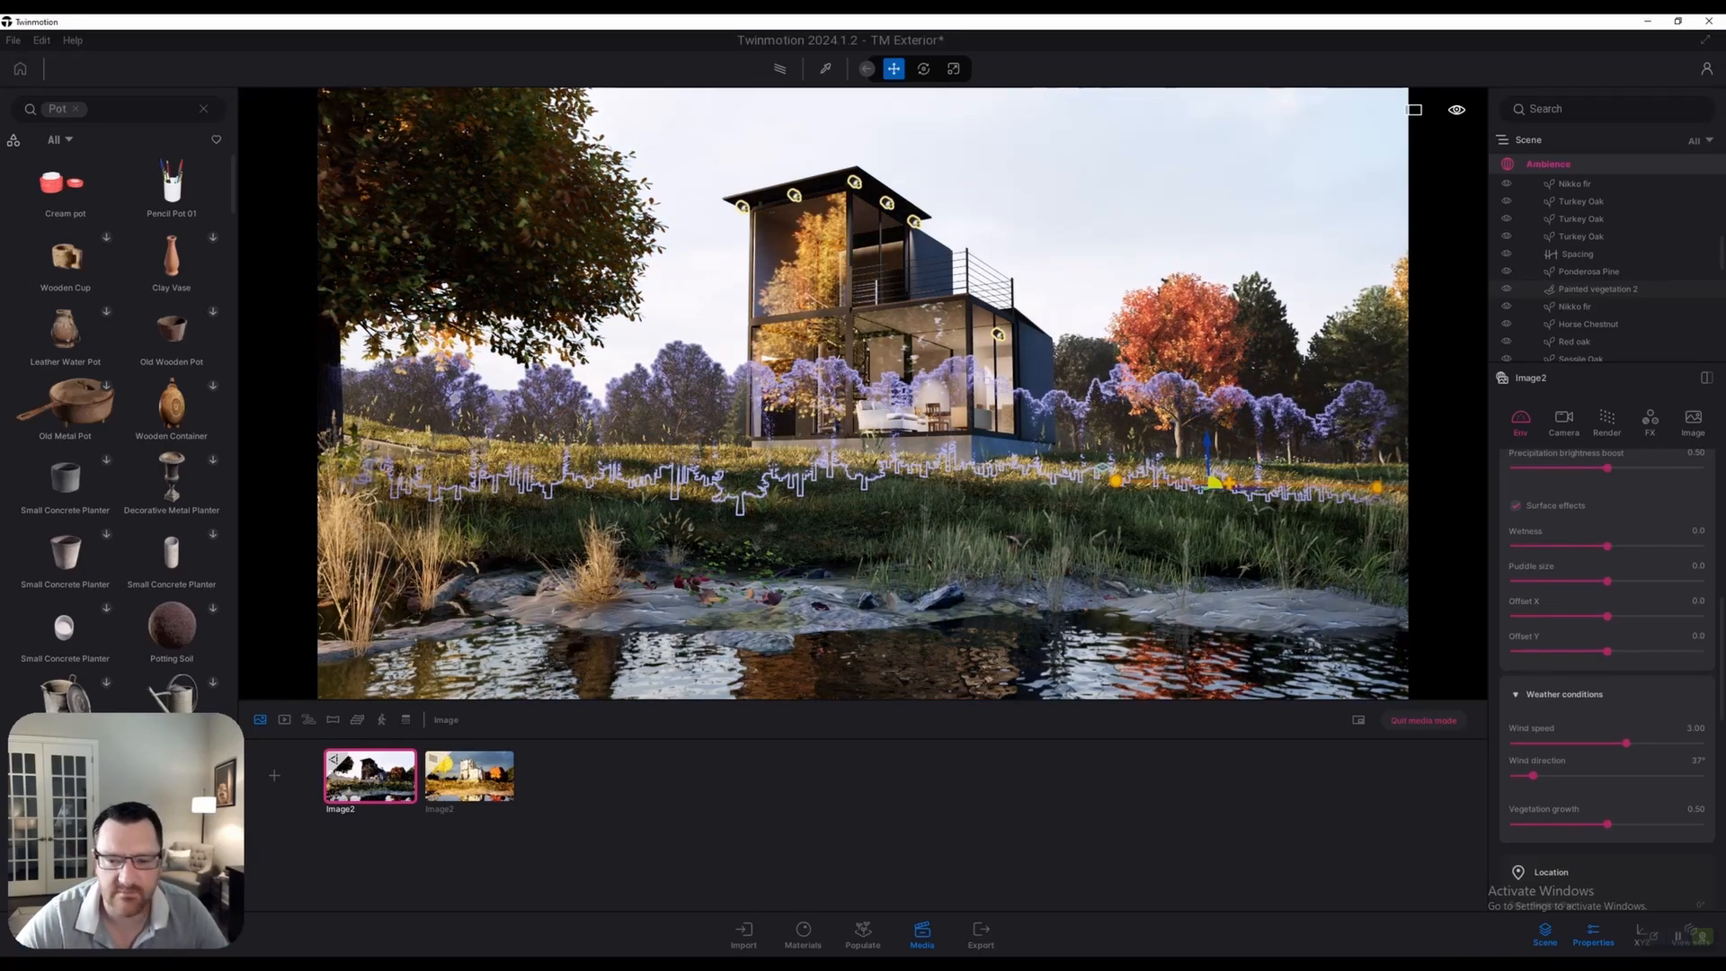
In Image2's Camera settings, turn off Auto-exposure and expand Local exposure
{"action": "key", "text": "Escape"}
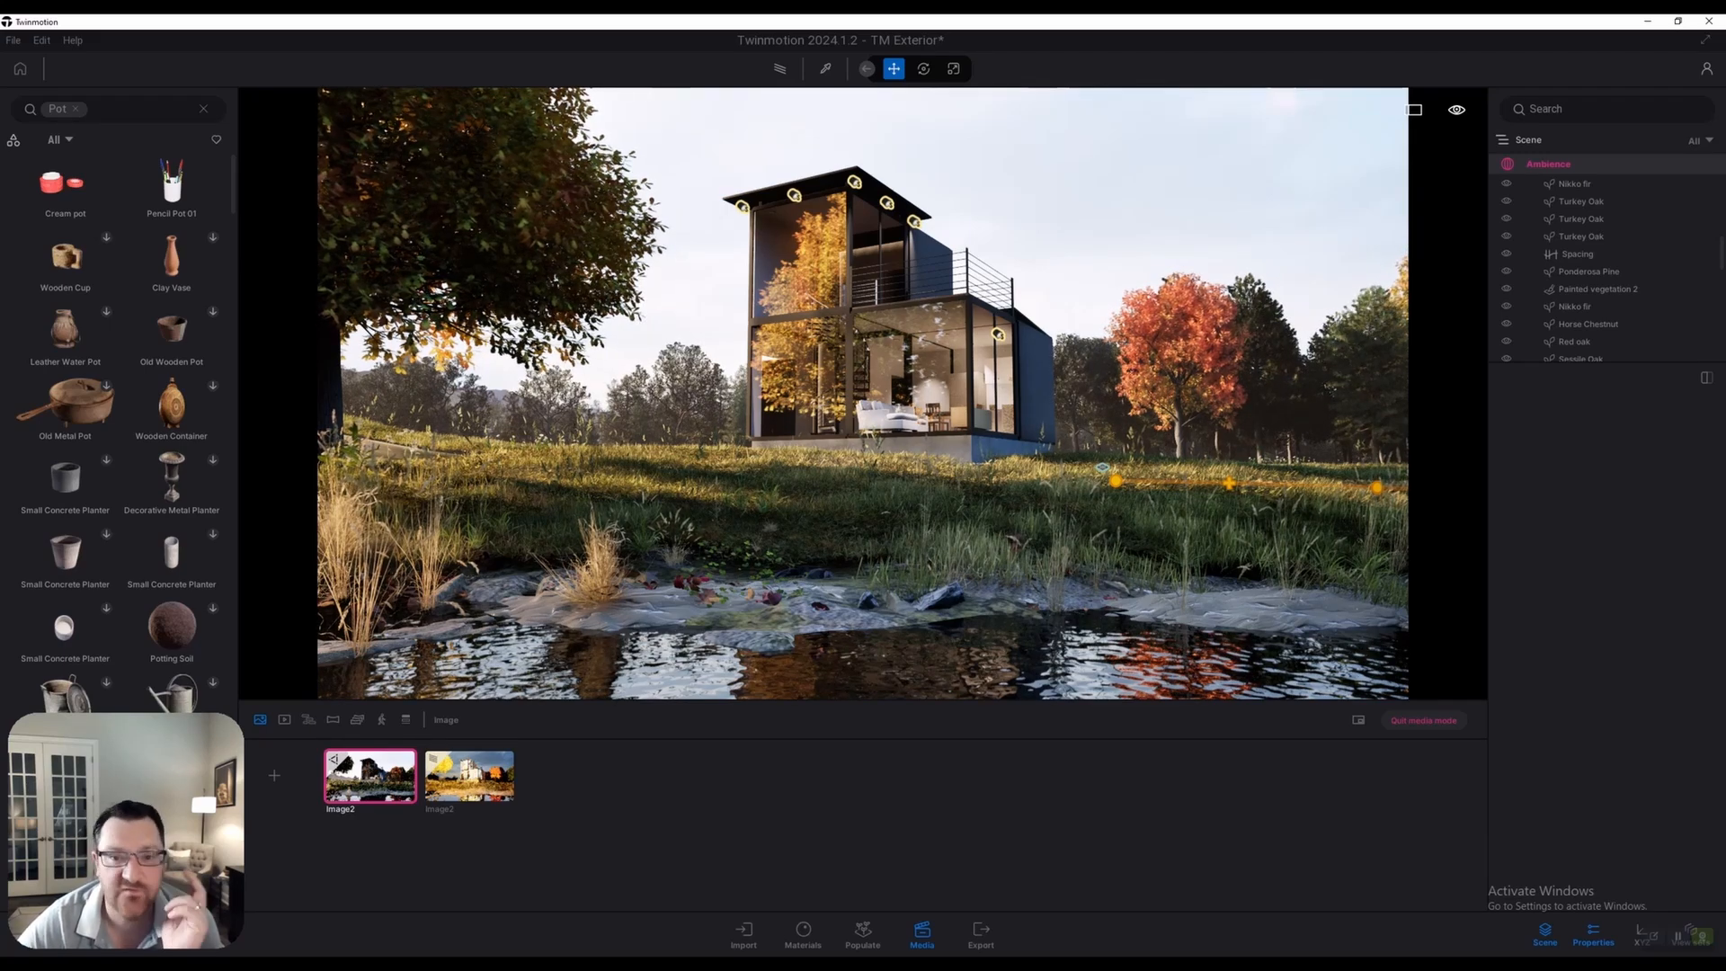
{"action": "left_click", "coordinate": [1548, 165]}
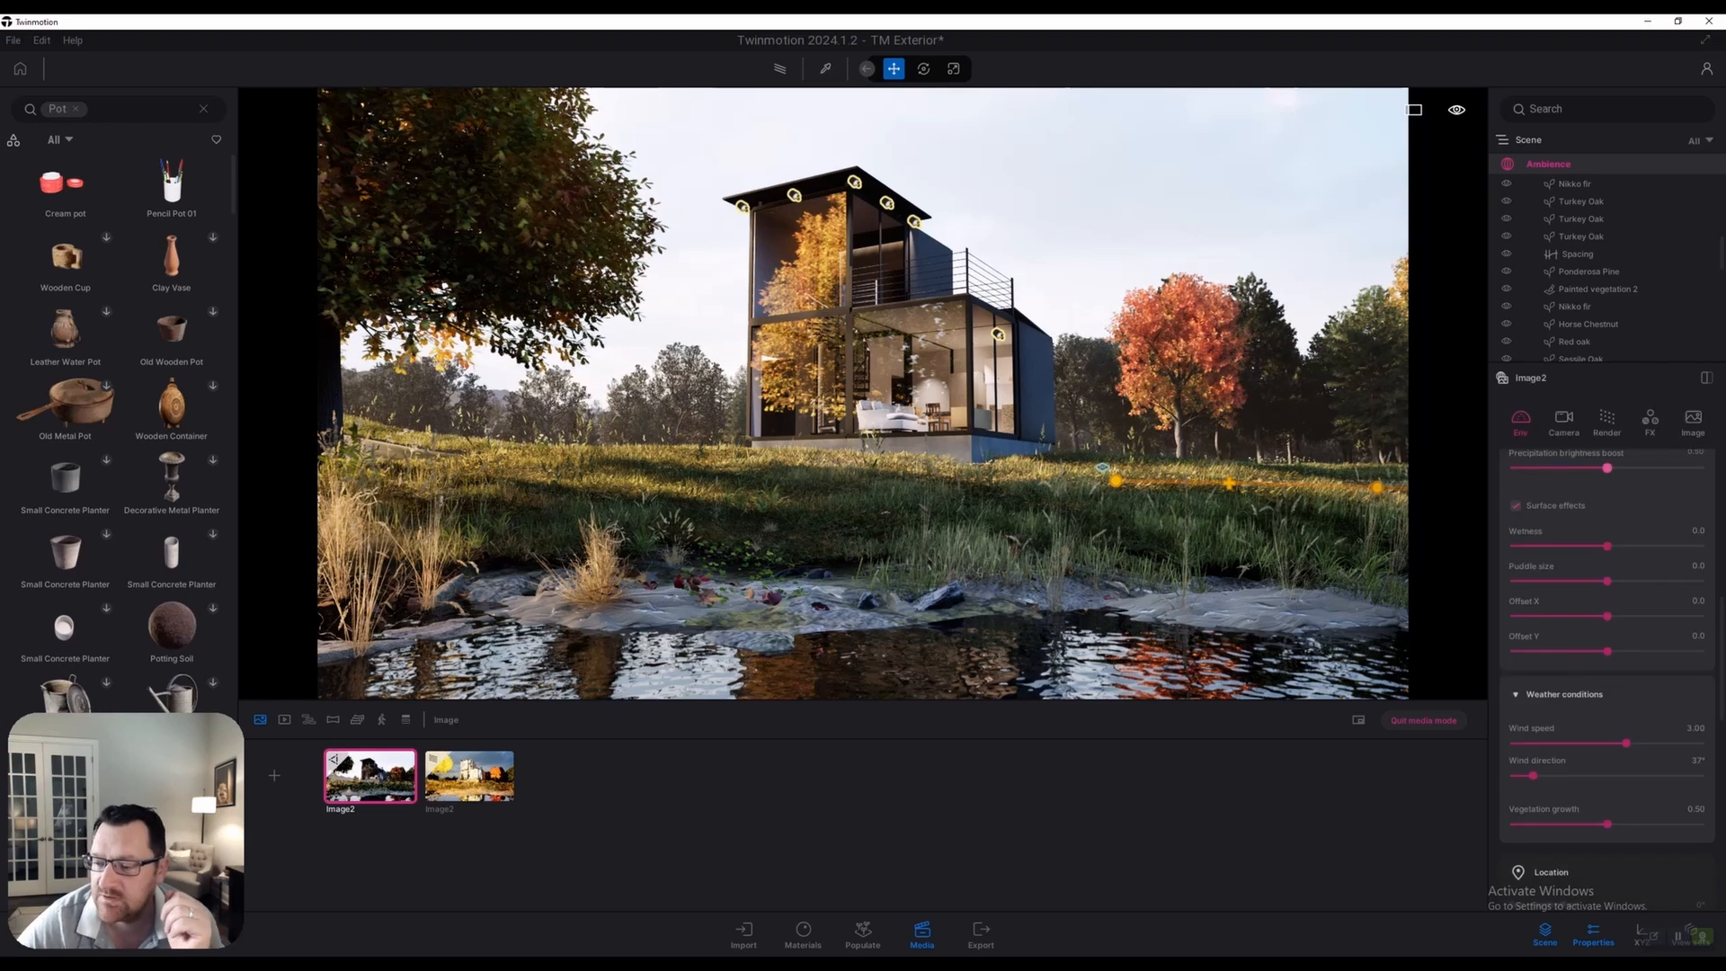
{"action": "left_click", "coordinate": [1564, 419]}
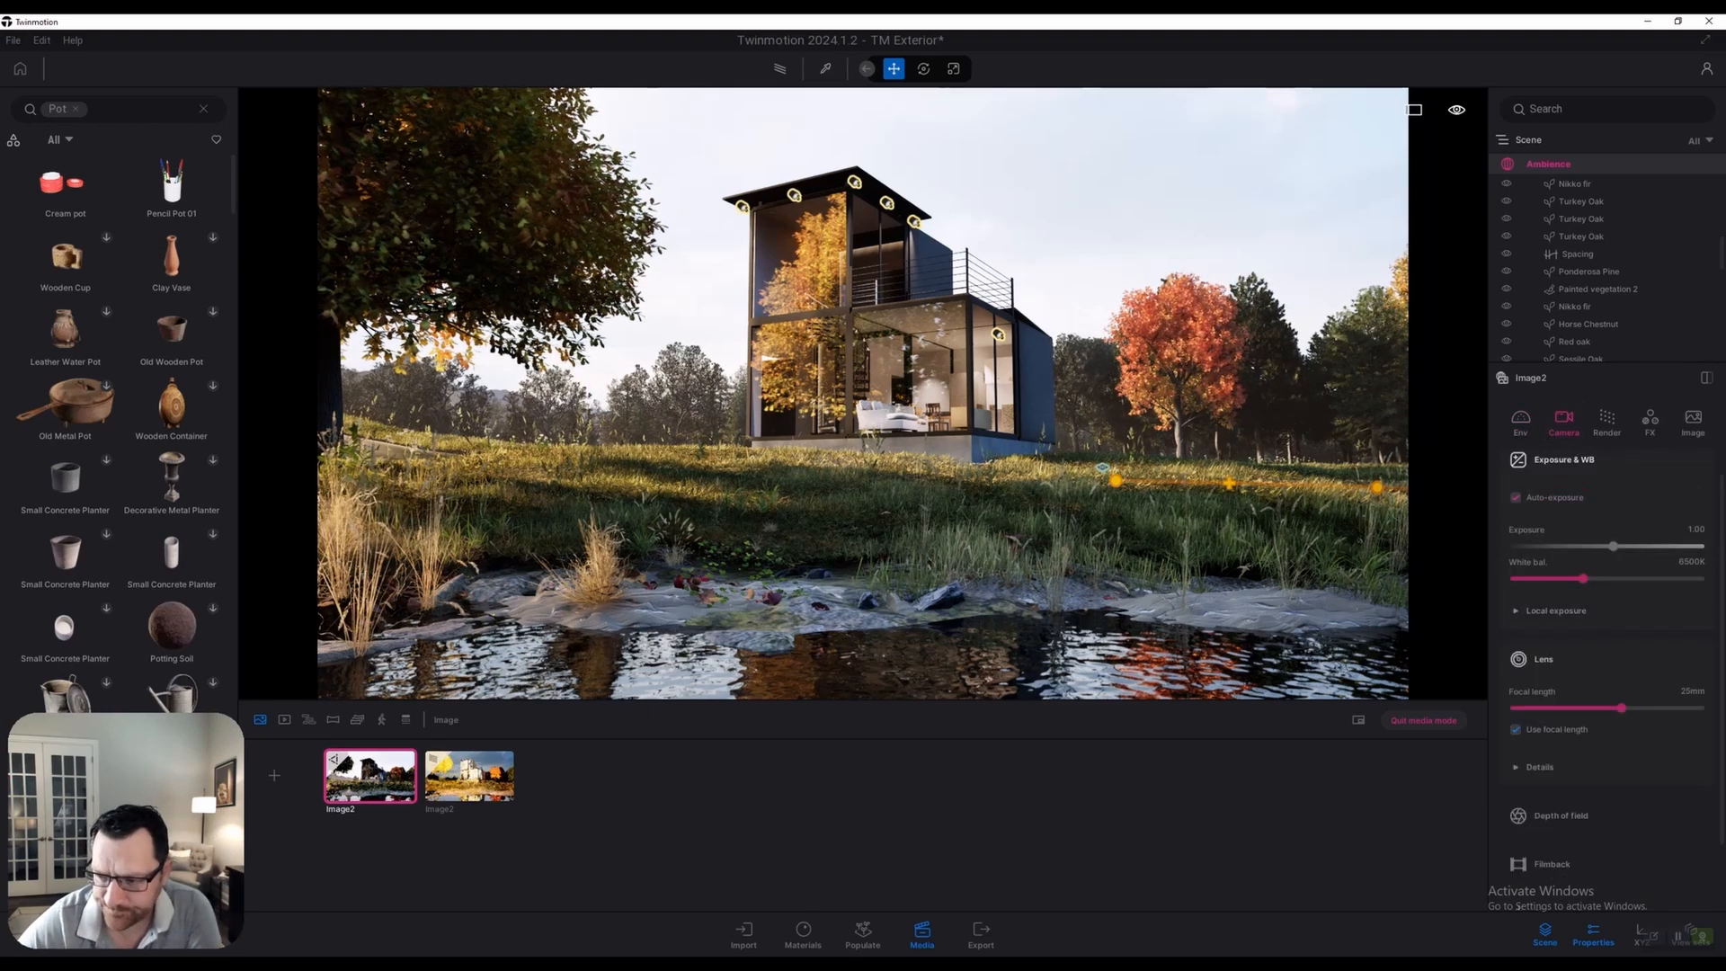
{"action": "left_click", "coordinate": [1515, 497]}
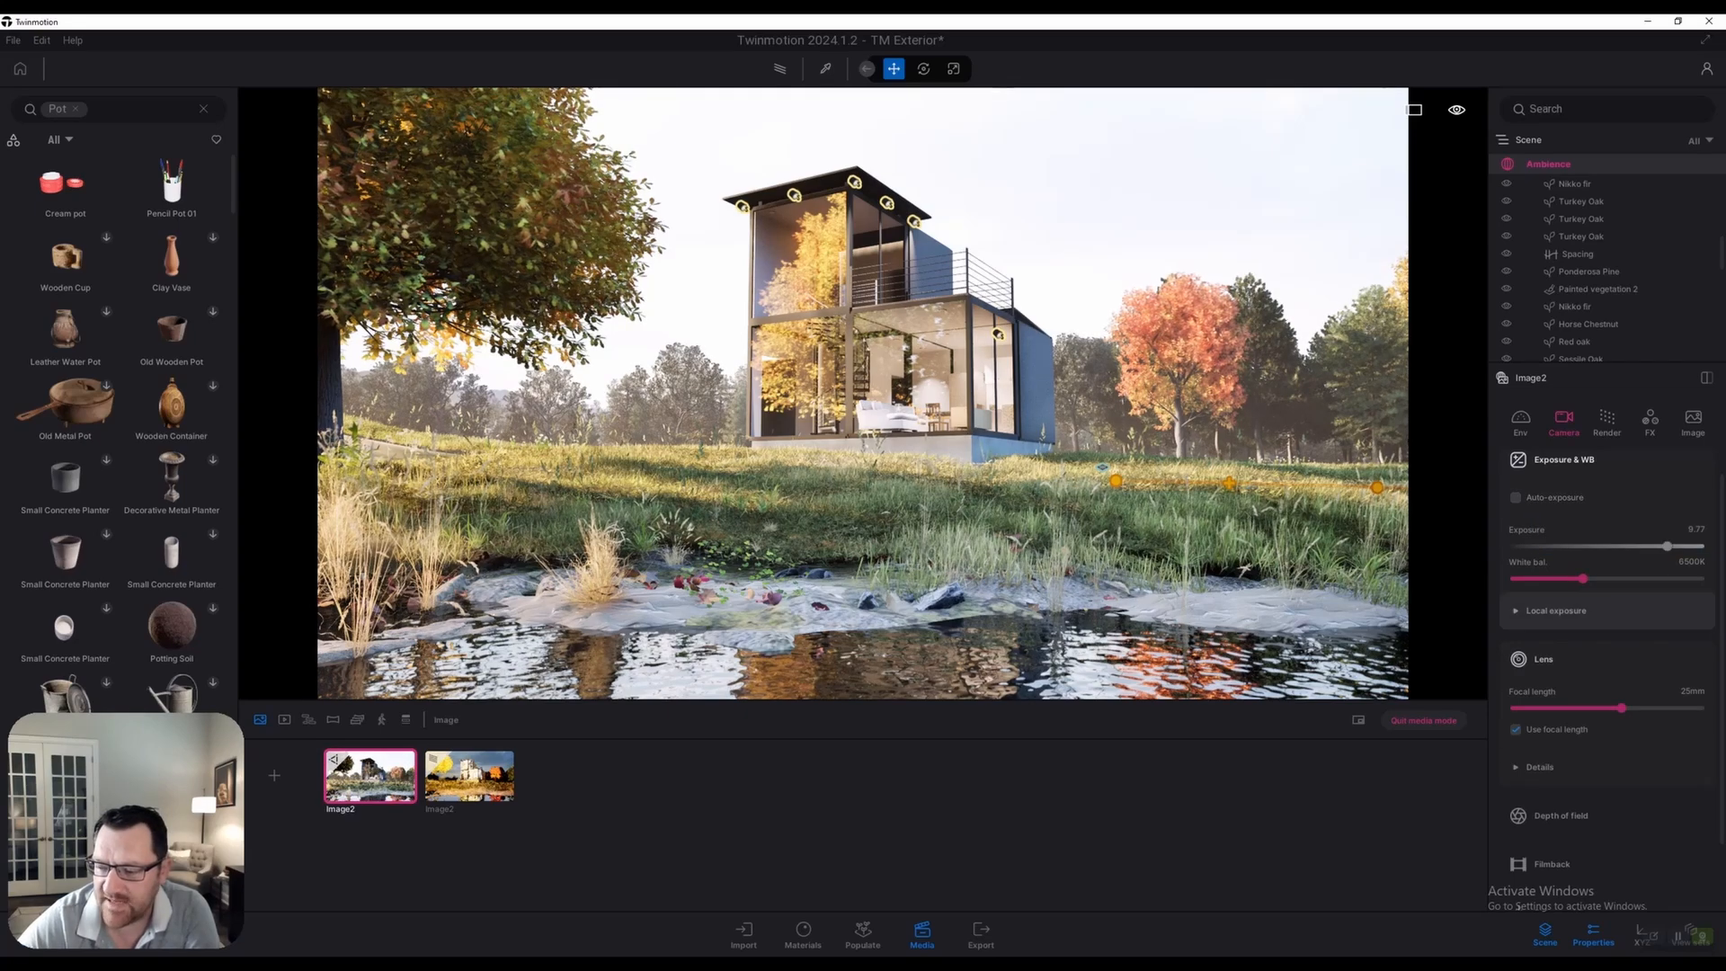
{"action": "left_click", "coordinate": [1556, 610]}
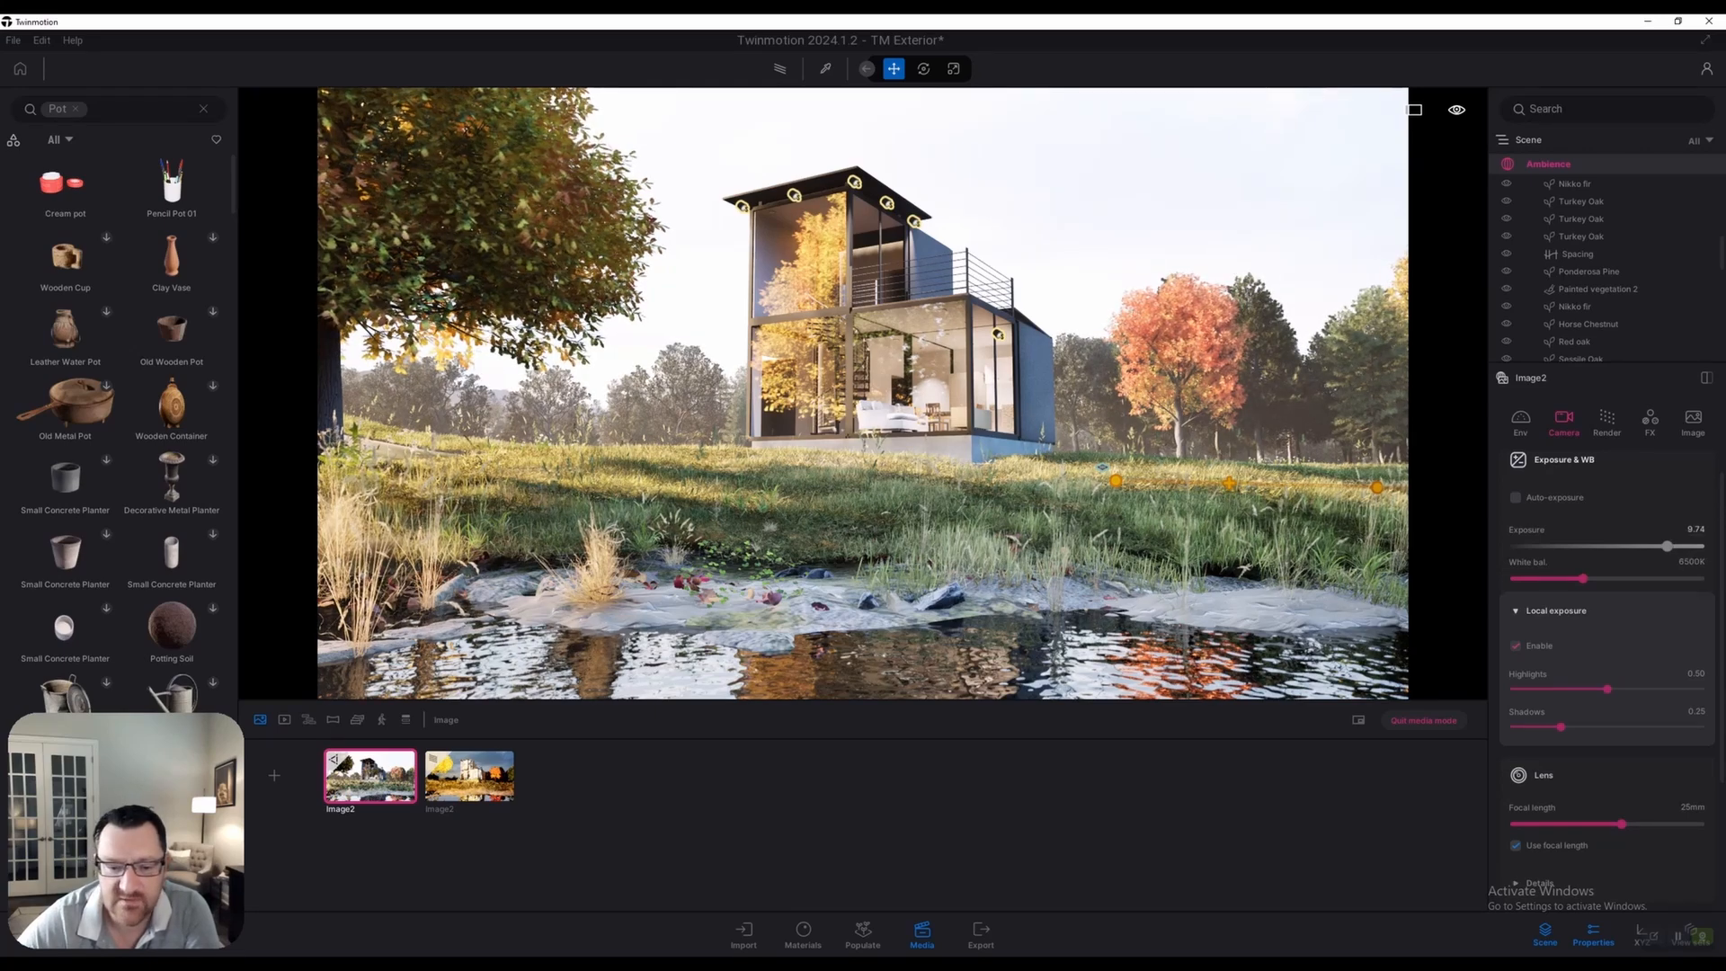
Set exposure to 7.99, highlights to 0.50 and shadows to 0.01
{"action": "left_click_drag", "start_coordinate": [1668, 547], "coordinate": [1656, 547]}
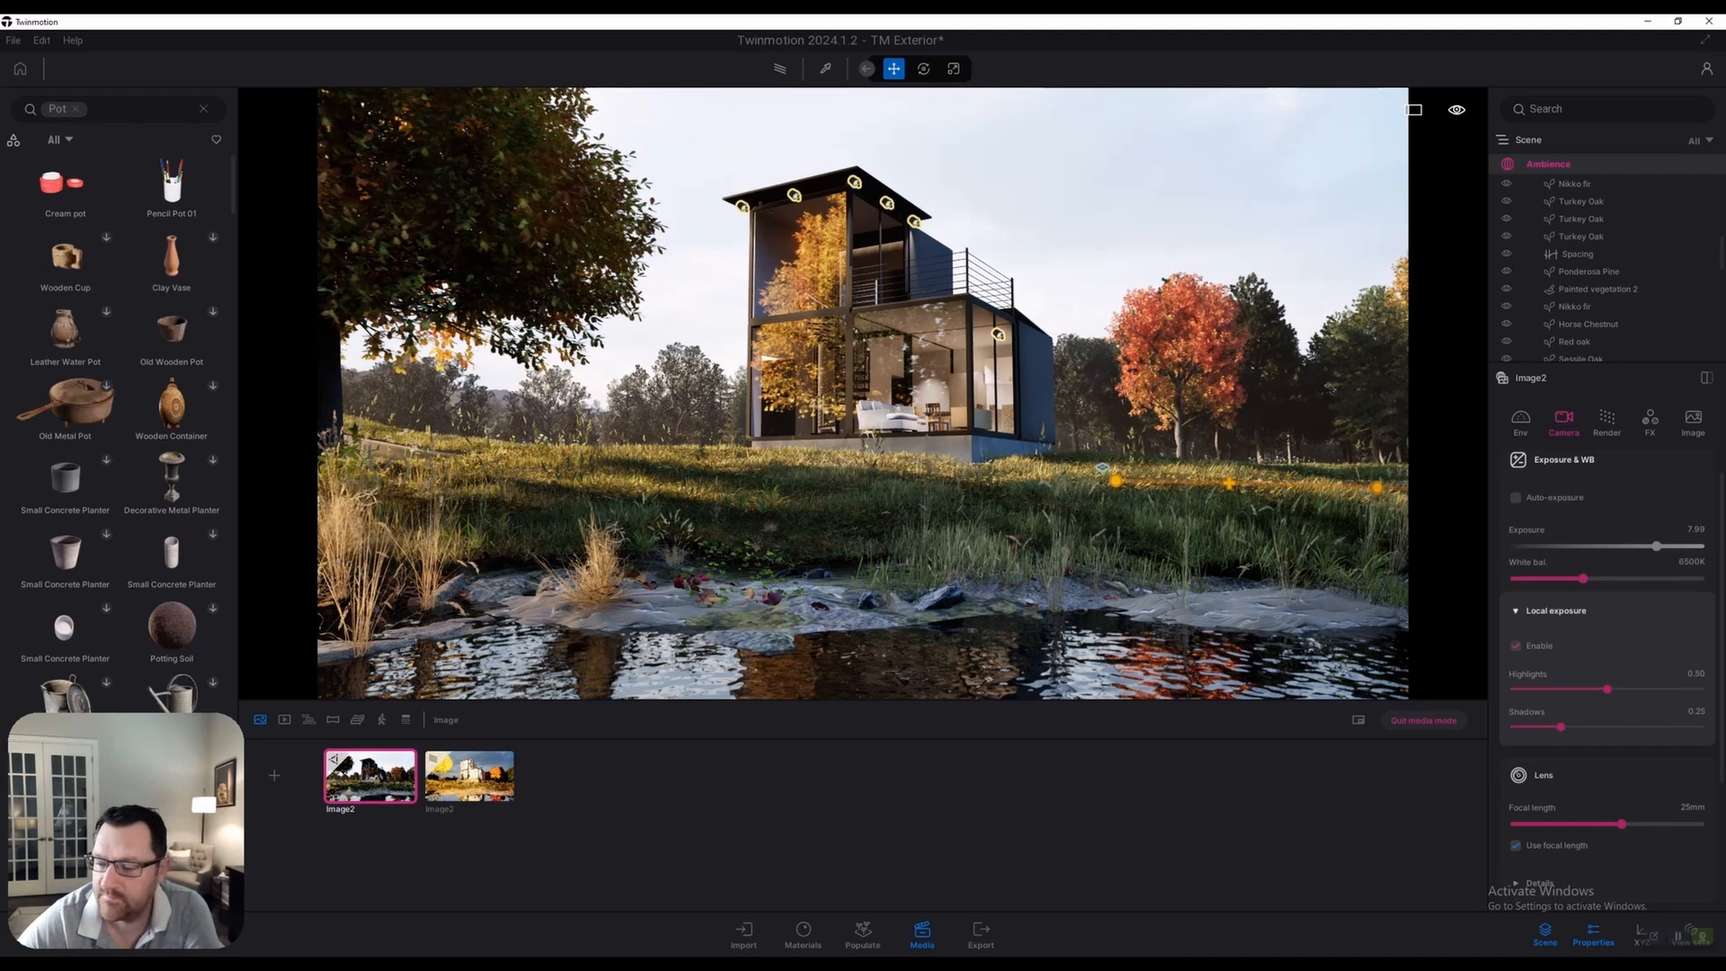
{"action": "mouse_move", "coordinate": [1606, 689]}
{"action": "left_mouse_down"}
{"action": "mouse_move", "coordinate": [1700, 689]}
{"action": "mouse_move", "coordinate": [1631, 689]}
{"action": "left_mouse_up"}
{"action": "left_click", "coordinate": [1695, 674]}
{"action": "type", "text": "0.5"}
{"action": "key", "text": "Return"}
{"action": "mouse_move", "coordinate": [1560, 726]}
{"action": "left_mouse_down"}
{"action": "mouse_move", "coordinate": [1623, 726]}
{"action": "mouse_move", "coordinate": [1532, 726]}
{"action": "left_mouse_up"}
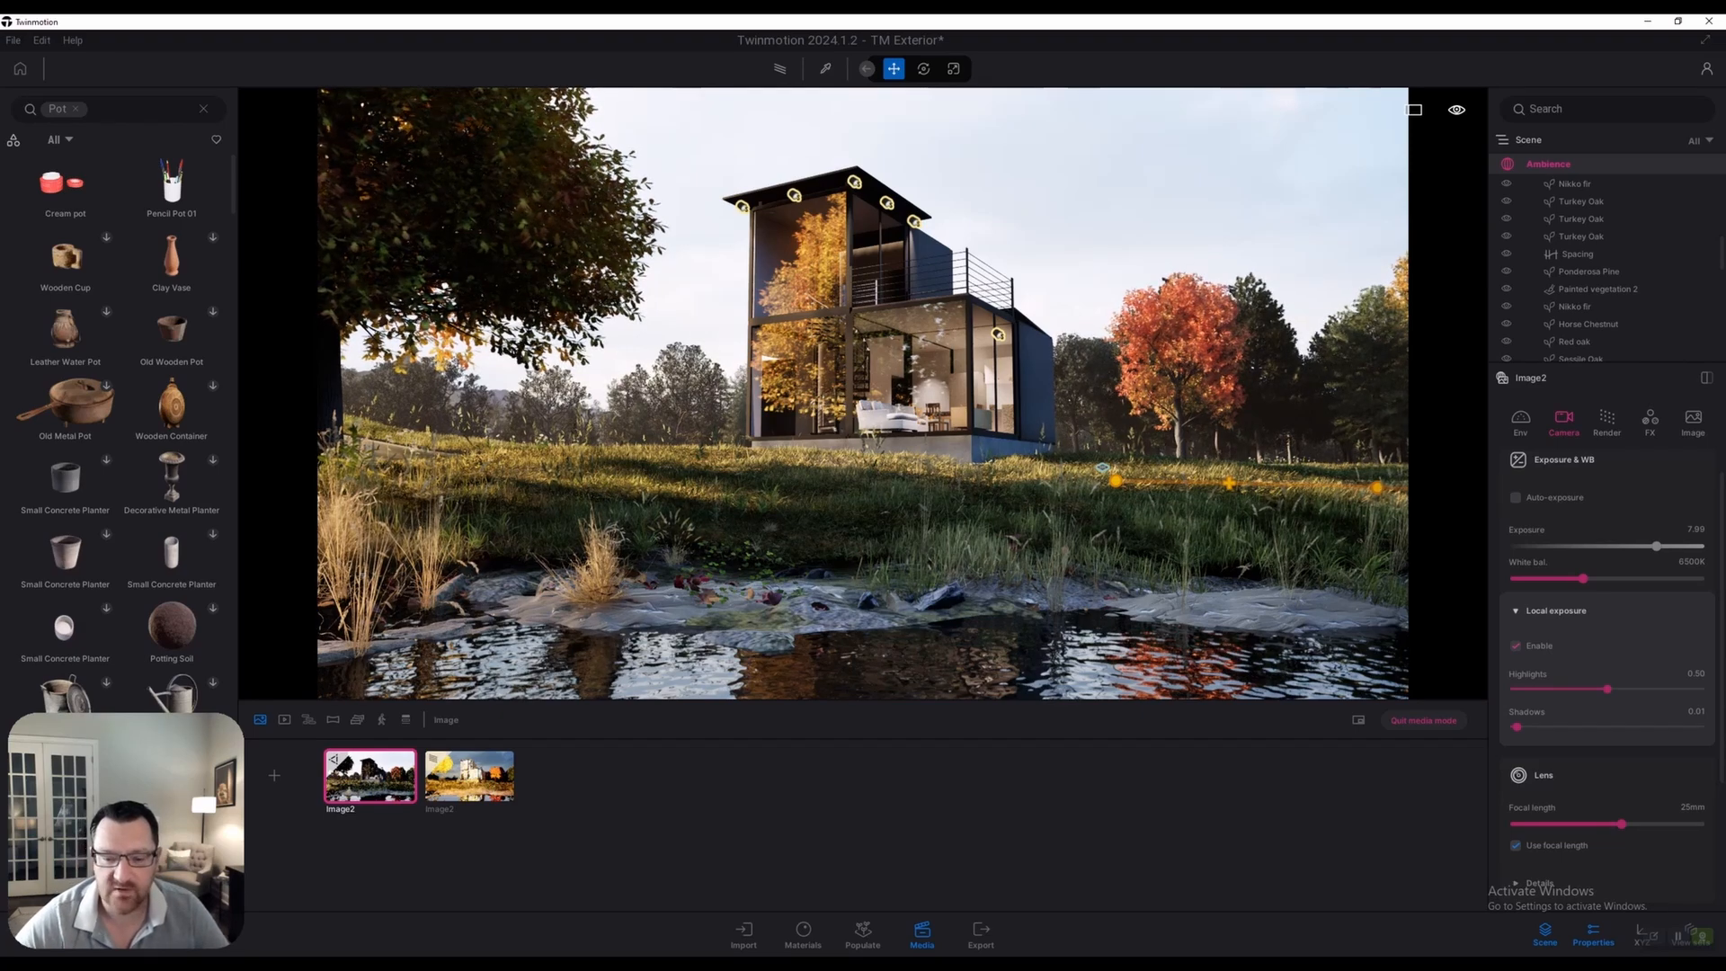
Fly the camera around the container house, then restore the duplicate Image2 view across the pond
{"action": "key", "text": "w"}
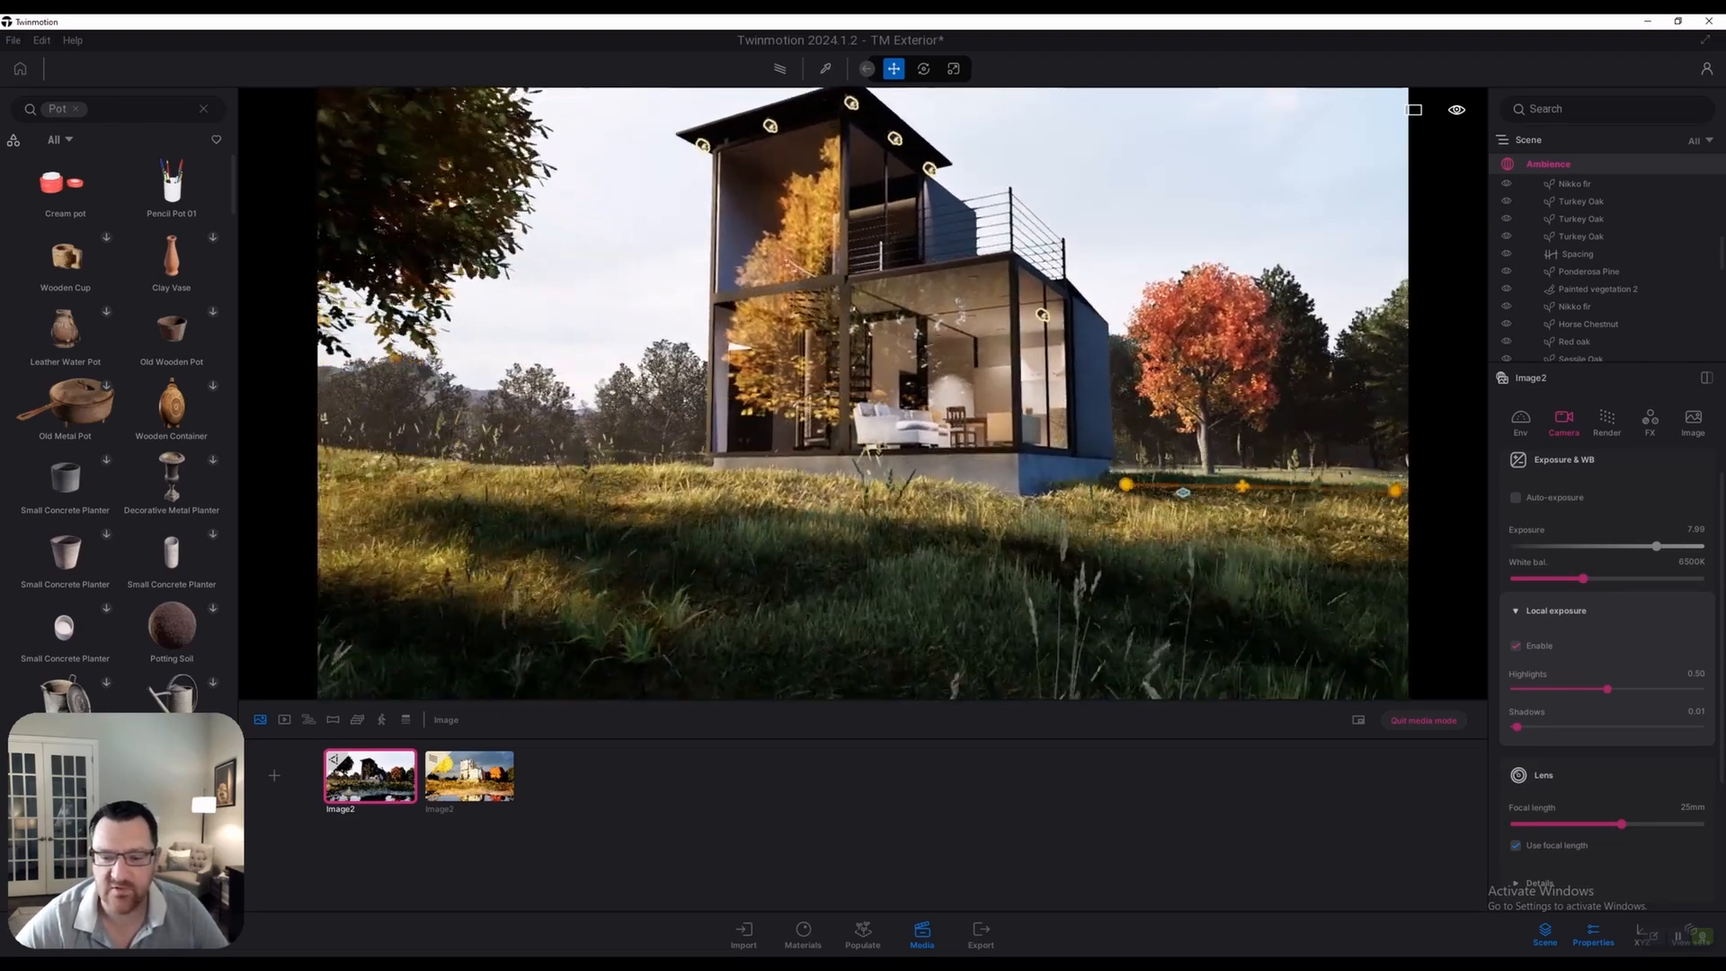
{"action": "key", "text": "w"}
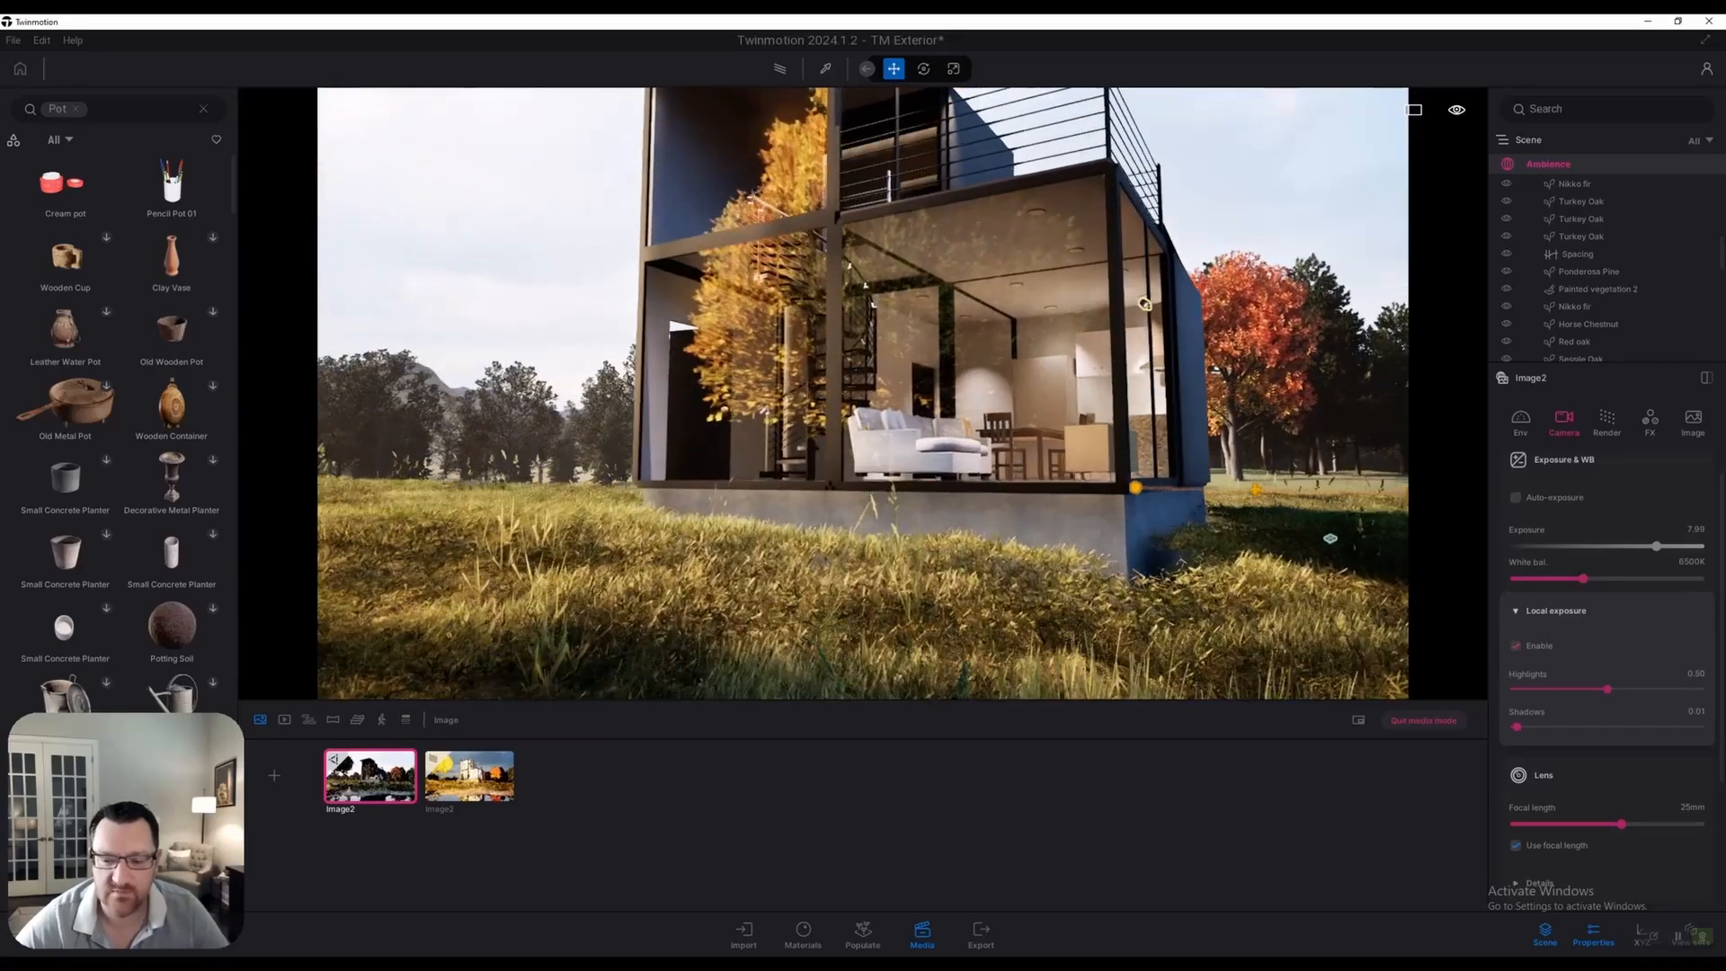
{"action": "key", "text": "d"}
{"action": "key", "text": "s"}
{"action": "key", "text": "a"}
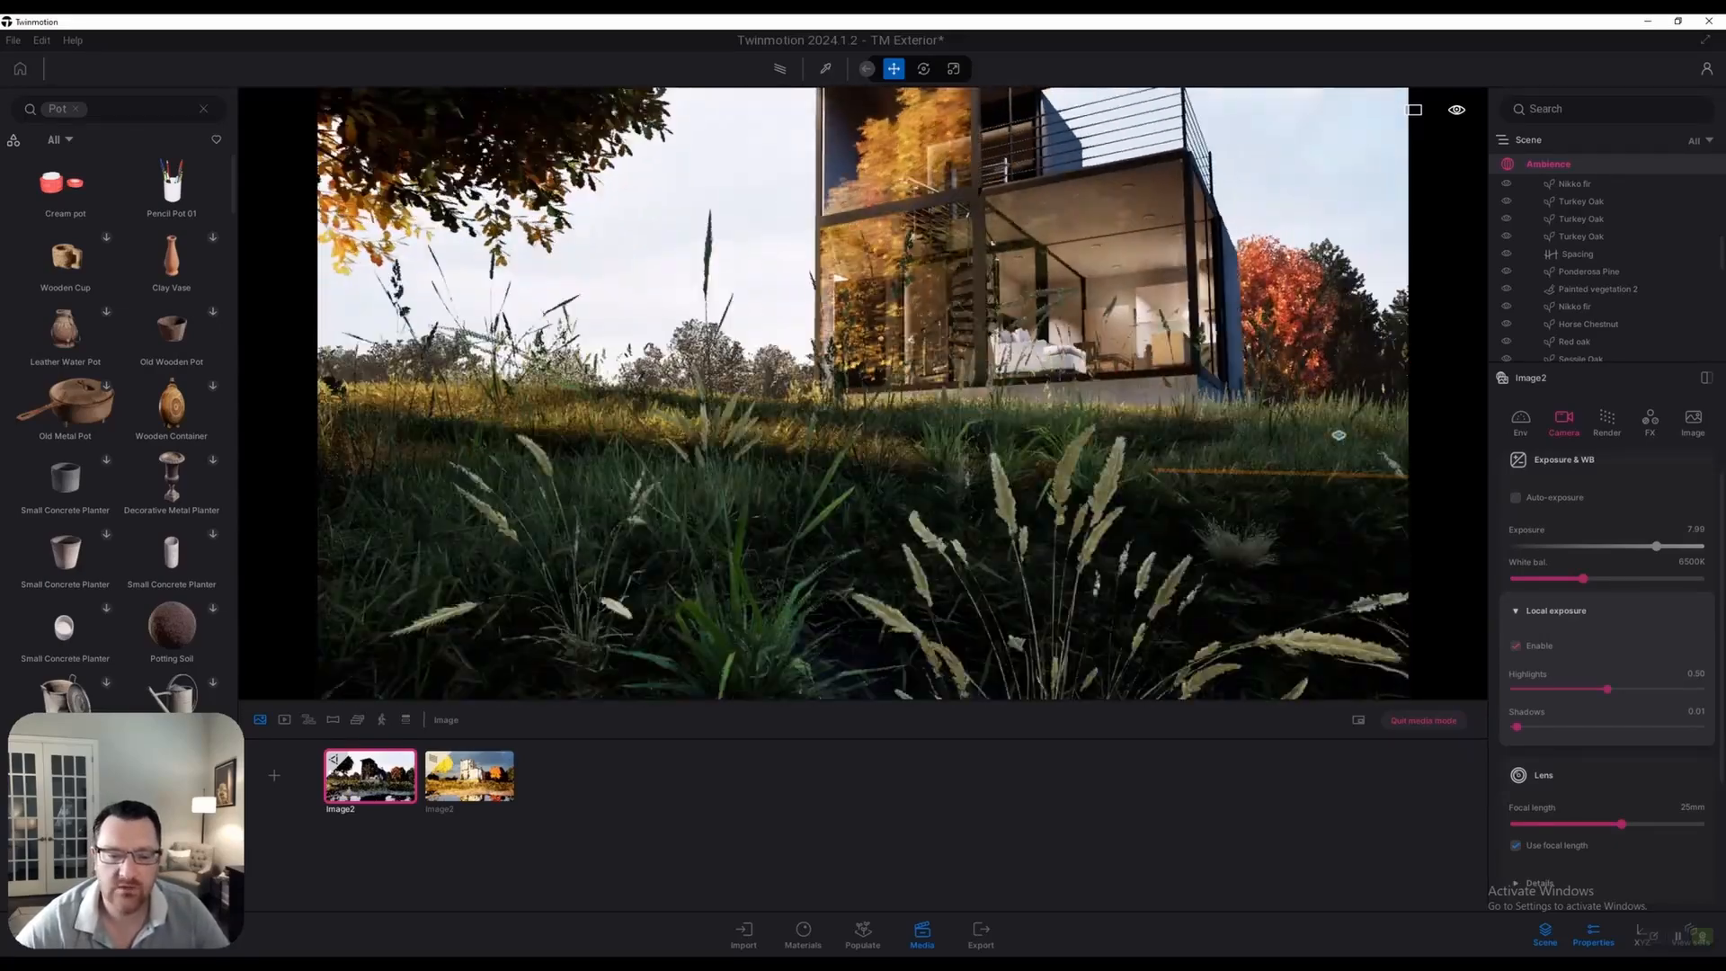
{"action": "key", "text": "e"}
{"action": "key", "text": "a"}
{"action": "key", "text": "w"}
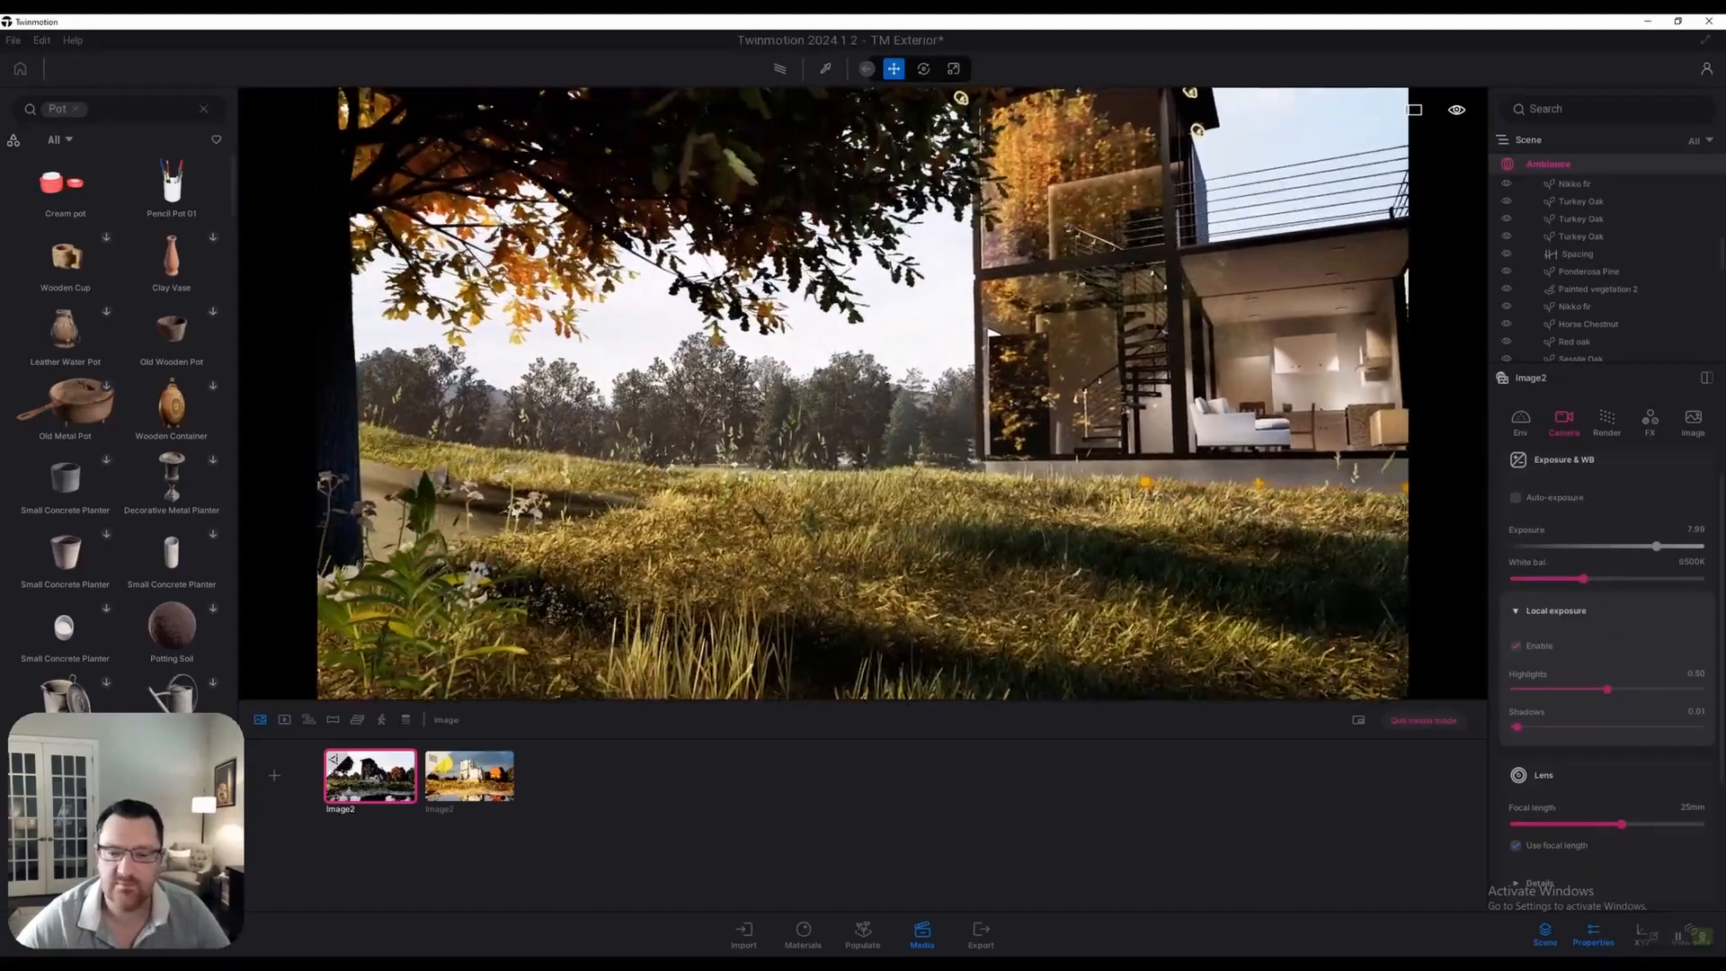
{"action": "key", "text": "d"}
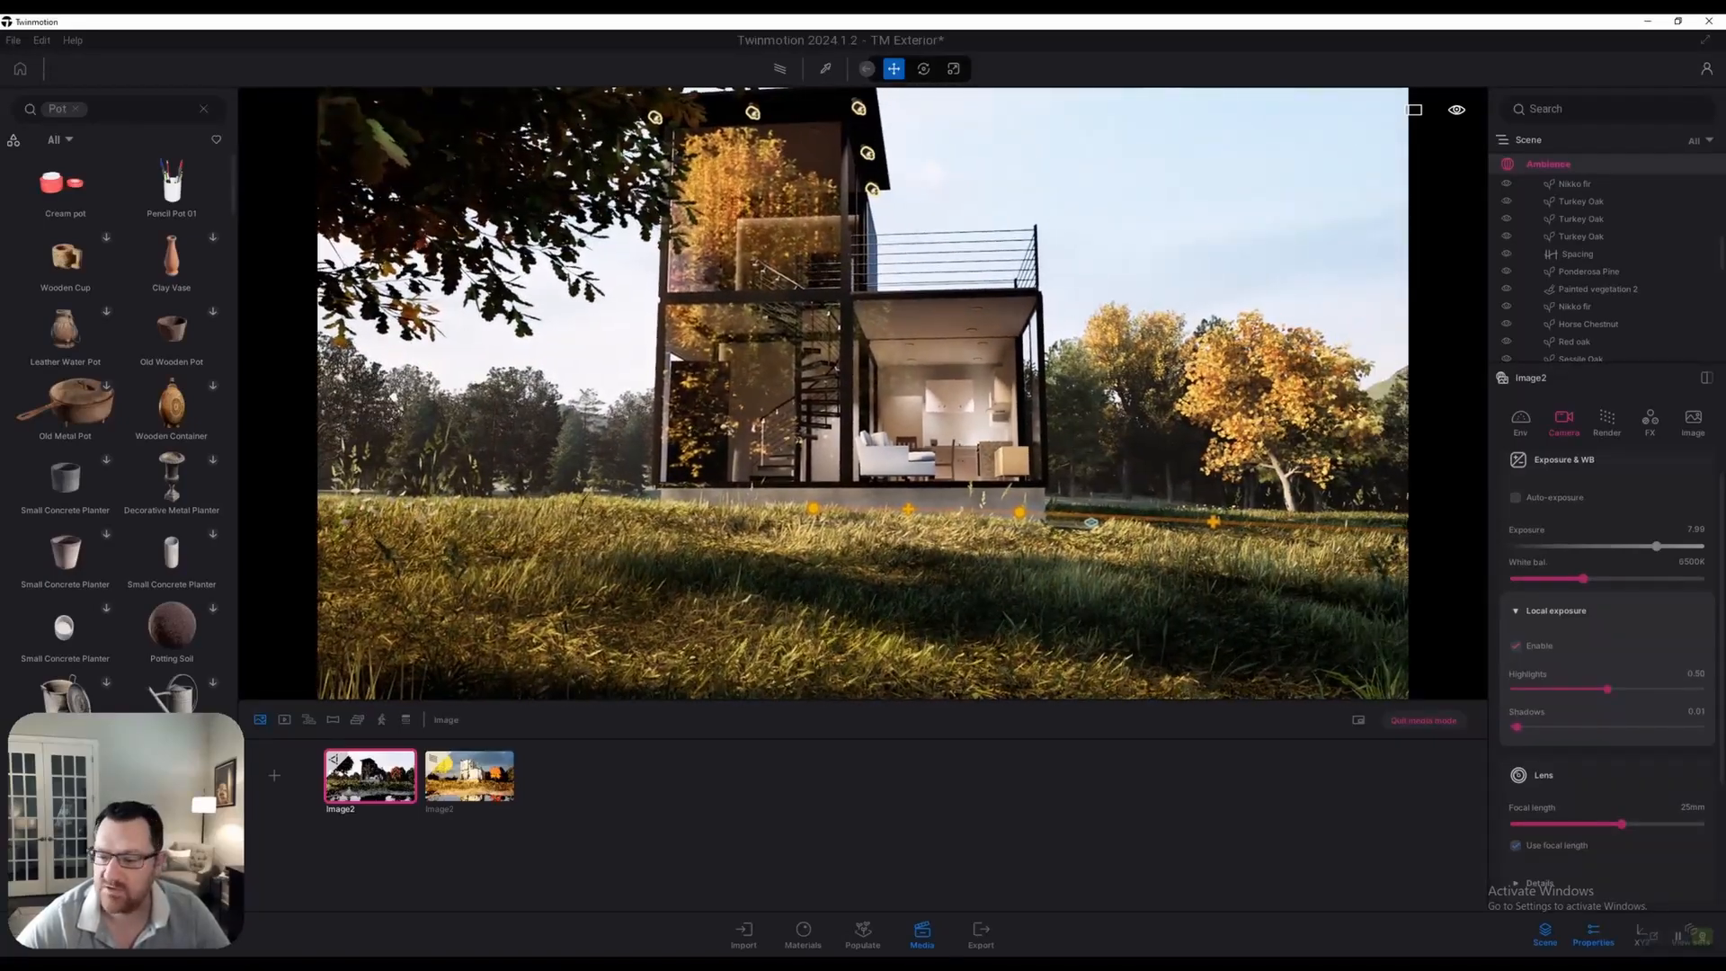
{"action": "key", "text": "w"}
{"action": "key", "text": "e"}
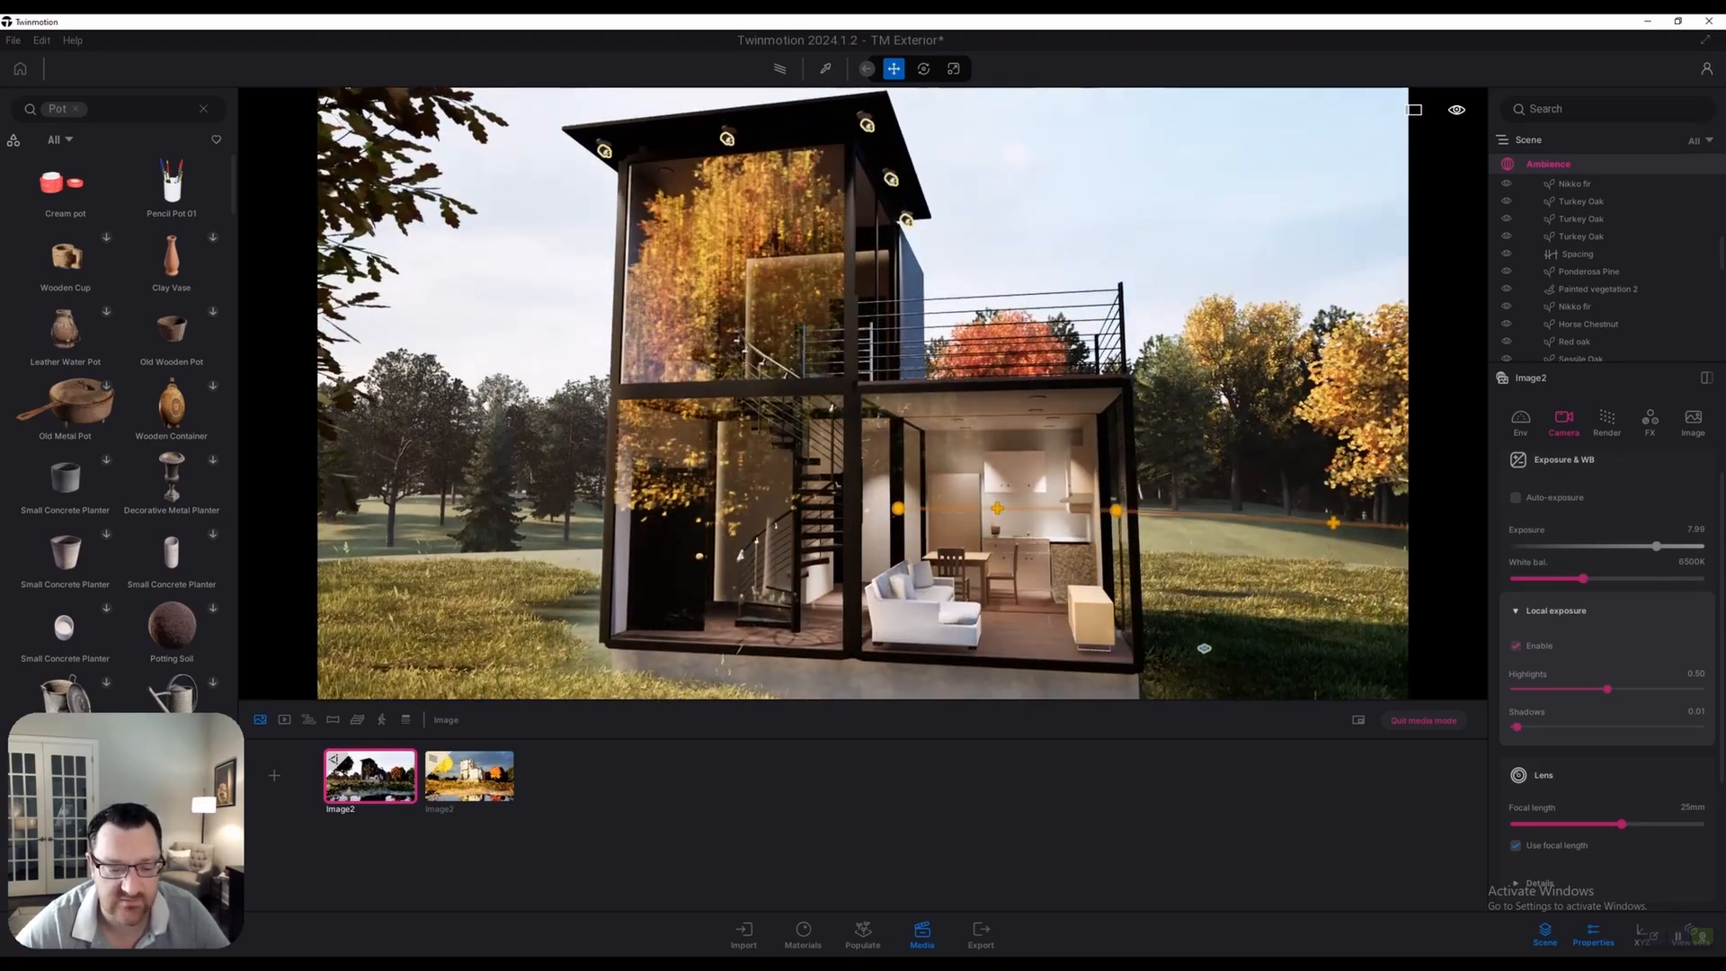
{"action": "left_click", "coordinate": [371, 775]}
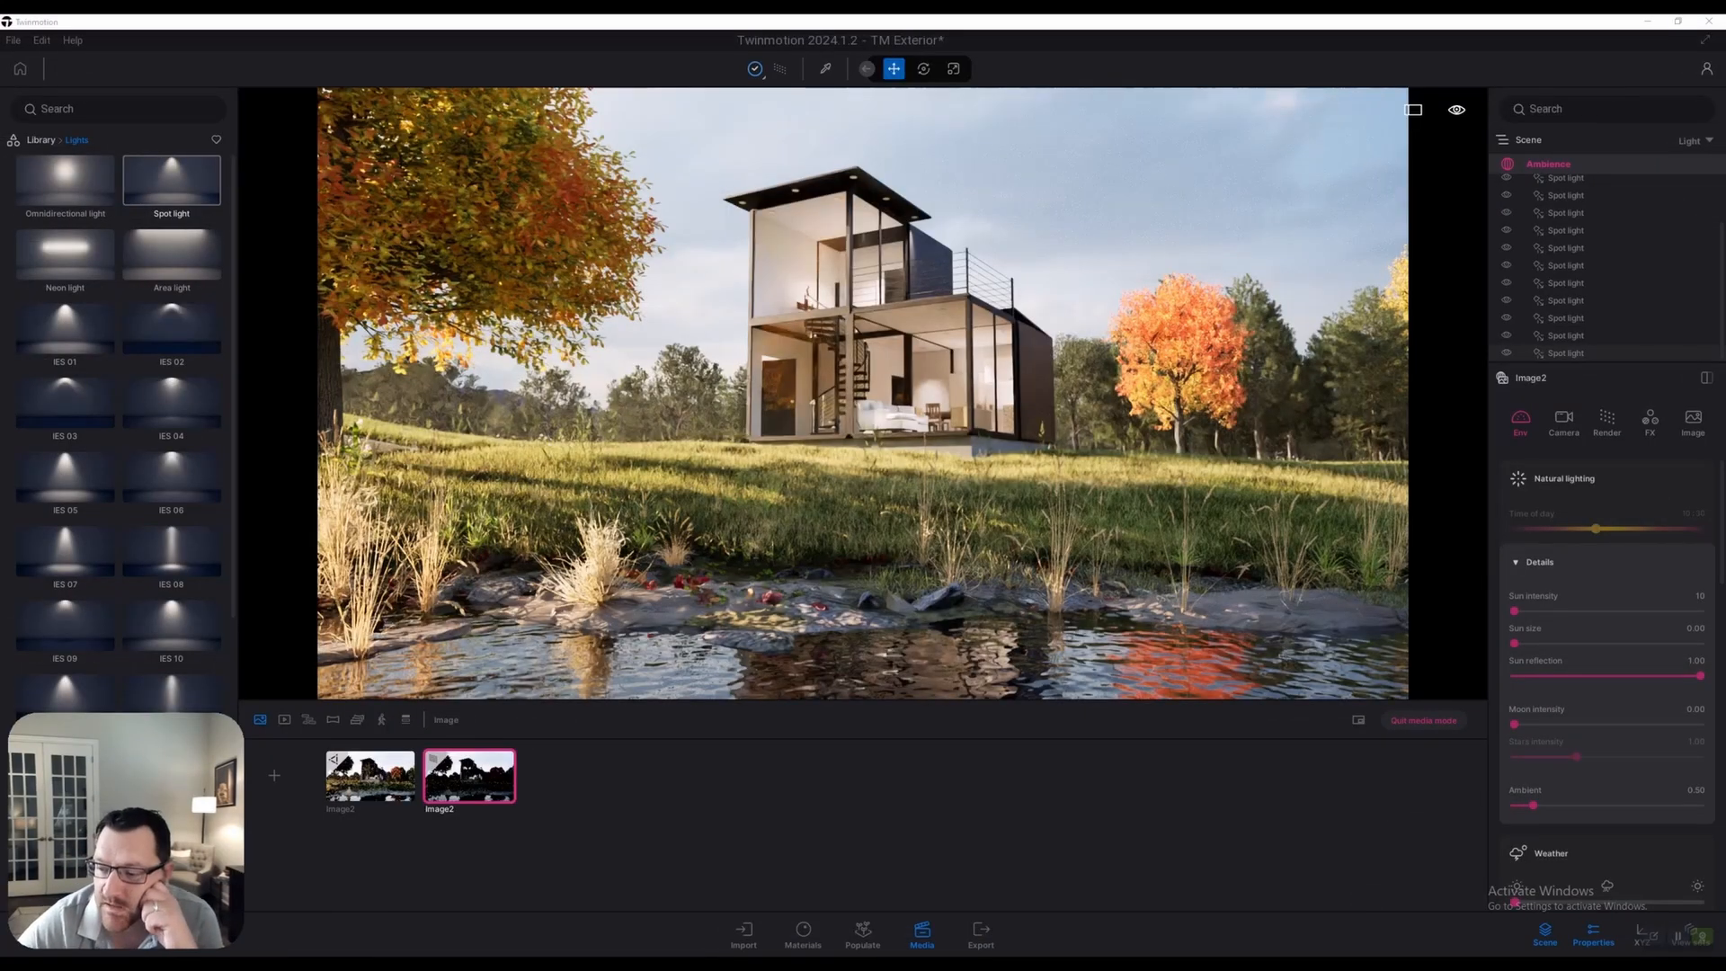
Check the pond still's Path tracer quality setting, which stays at Medium
{"action": "left_click", "coordinate": [1607, 420]}
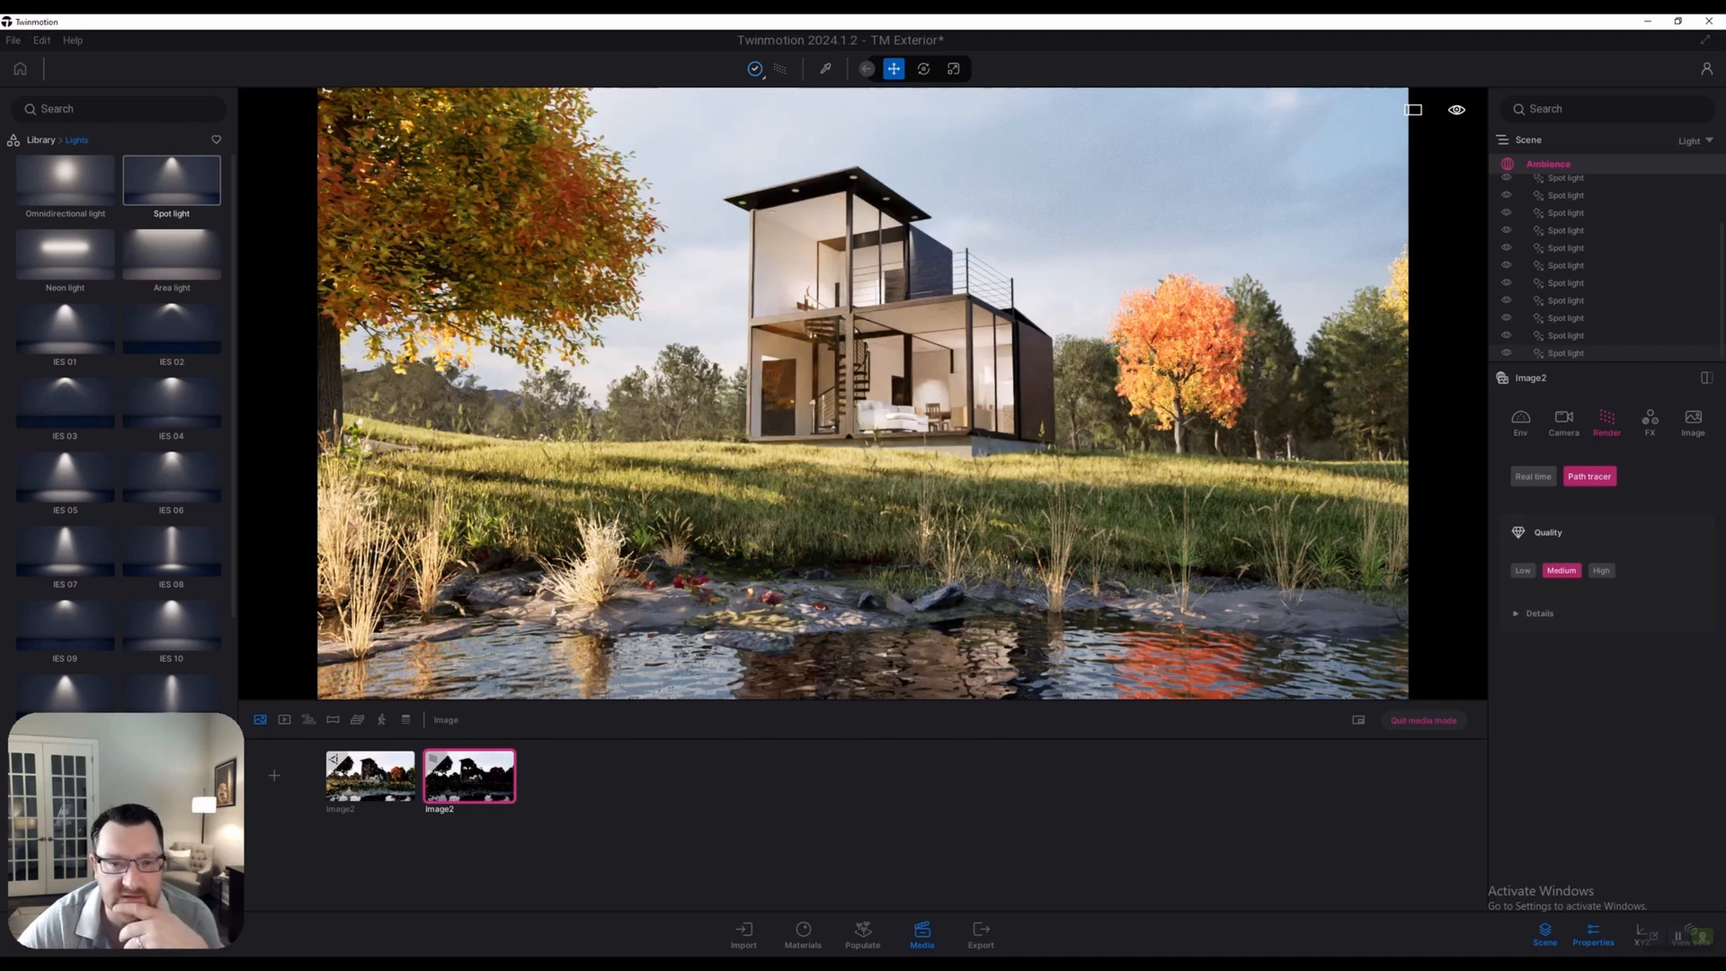
{"action": "left_click", "coordinate": [755, 69]}
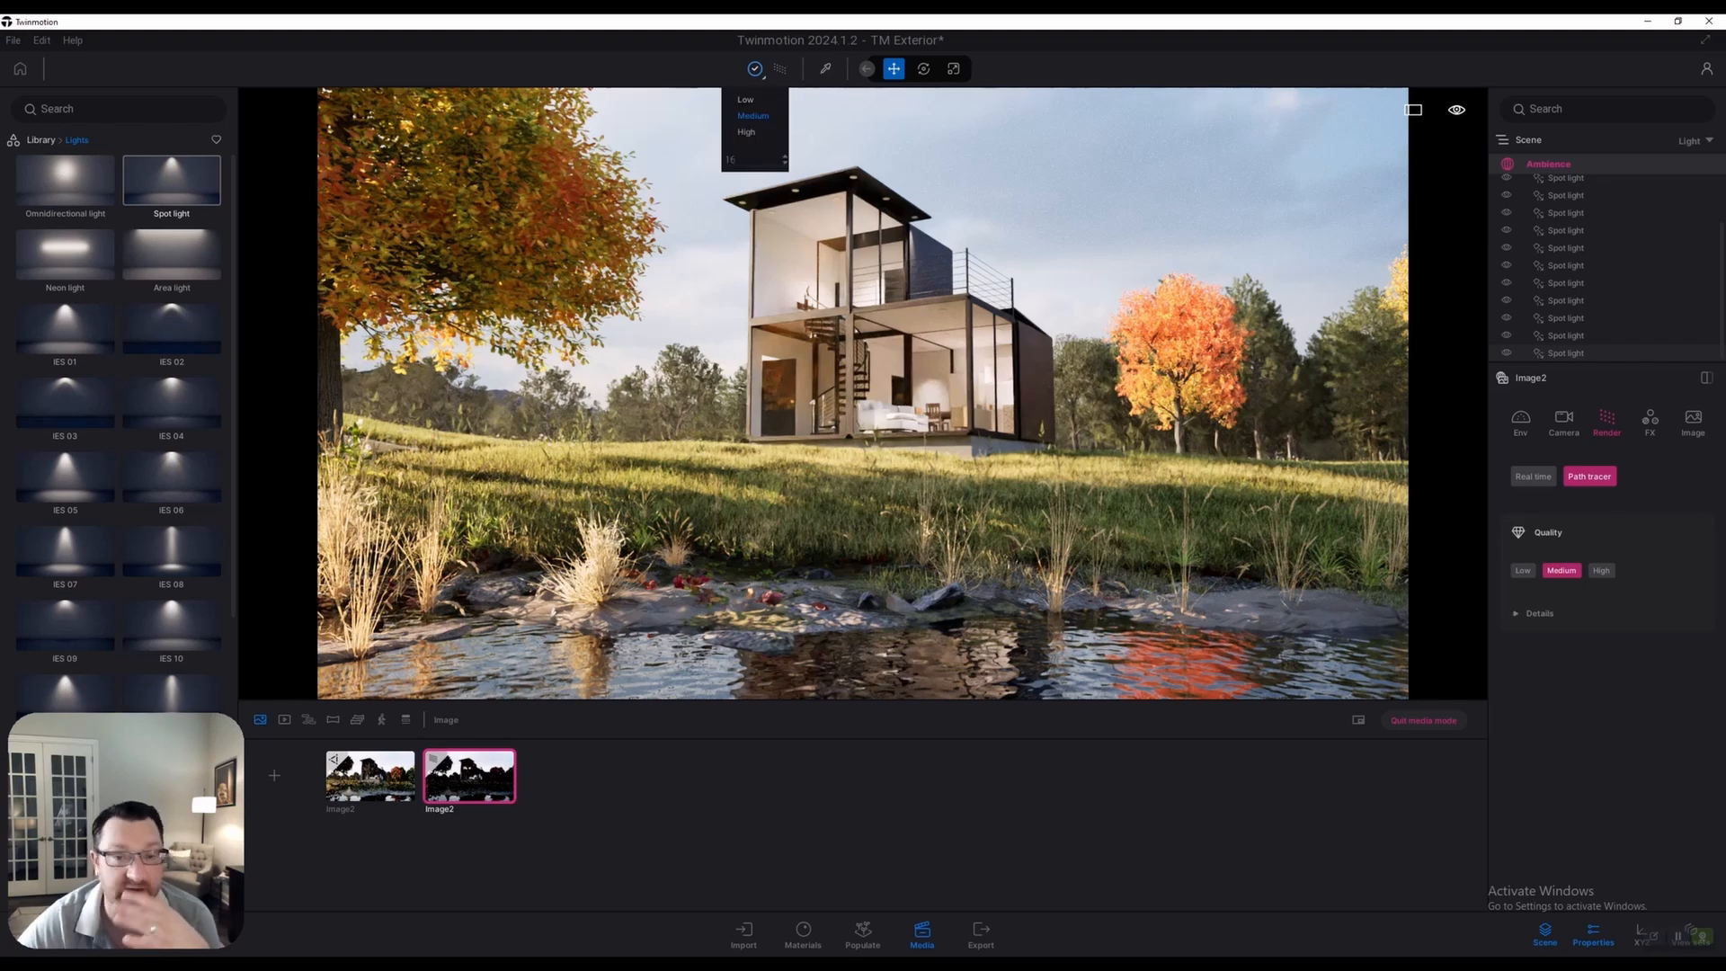
{"action": "left_click", "coordinate": [1566, 353]}
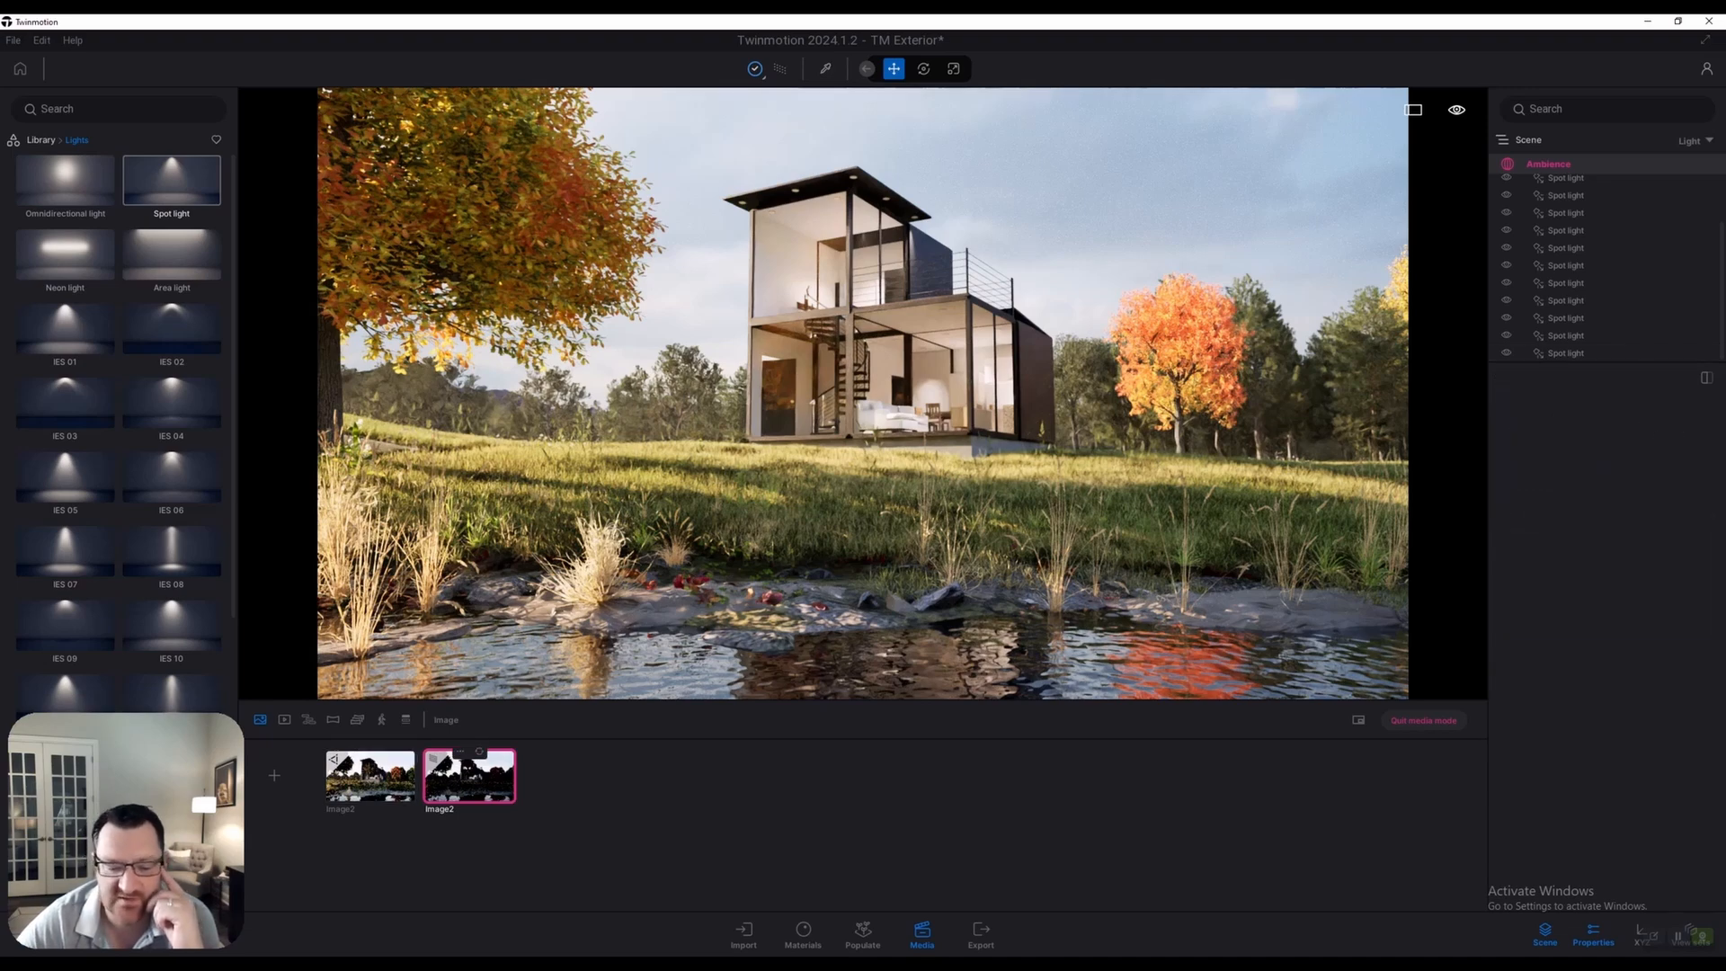
{"action": "left_click", "coordinate": [469, 777]}
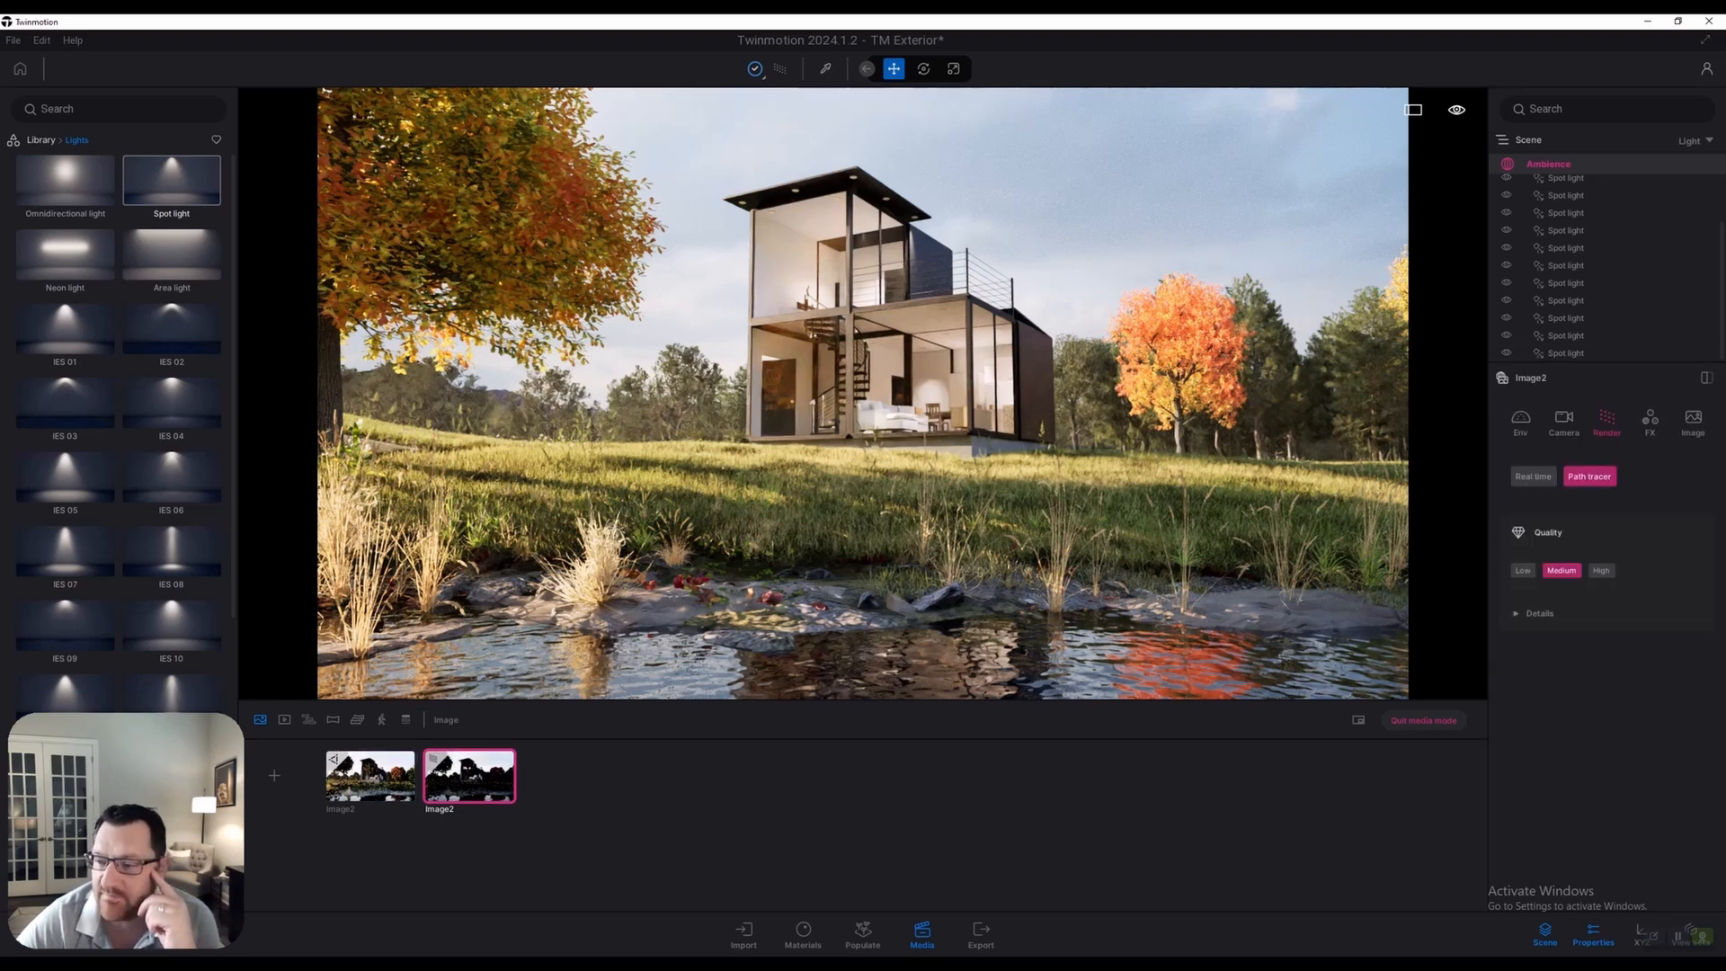
Switch the Scene filter from Light to All and review the HDRI environment settings
{"action": "left_click", "coordinate": [1696, 141]}
{"action": "left_click", "coordinate": [1638, 159]}
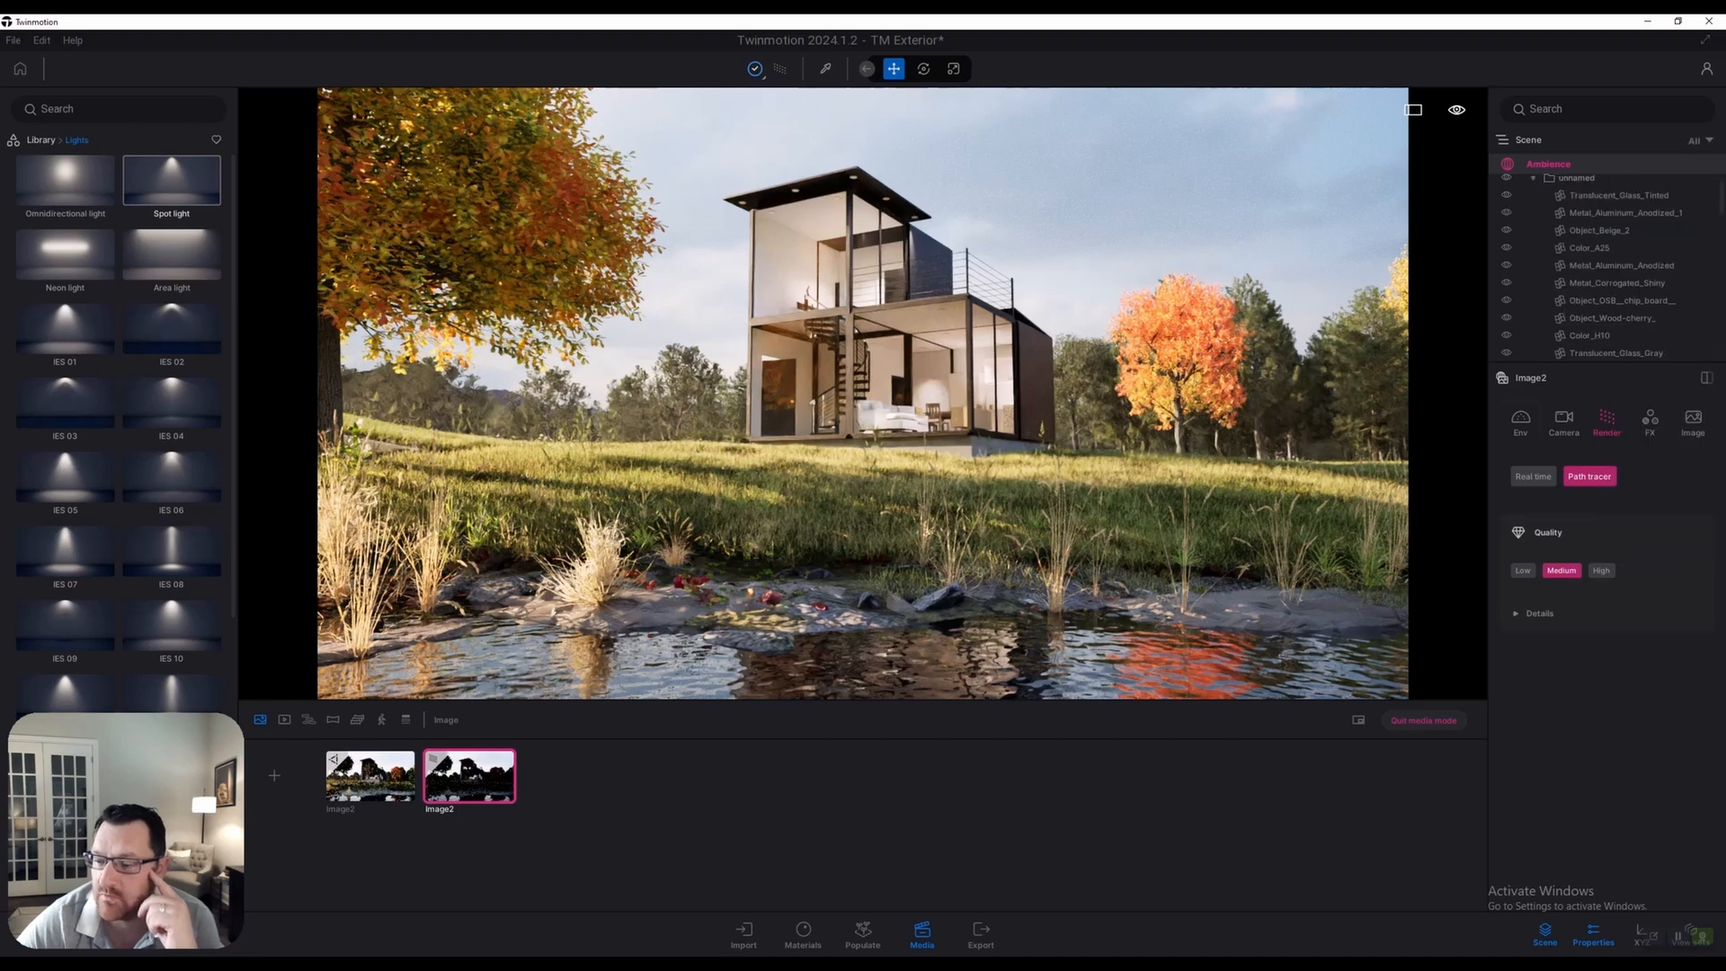
{"action": "left_click", "coordinate": [1520, 419]}
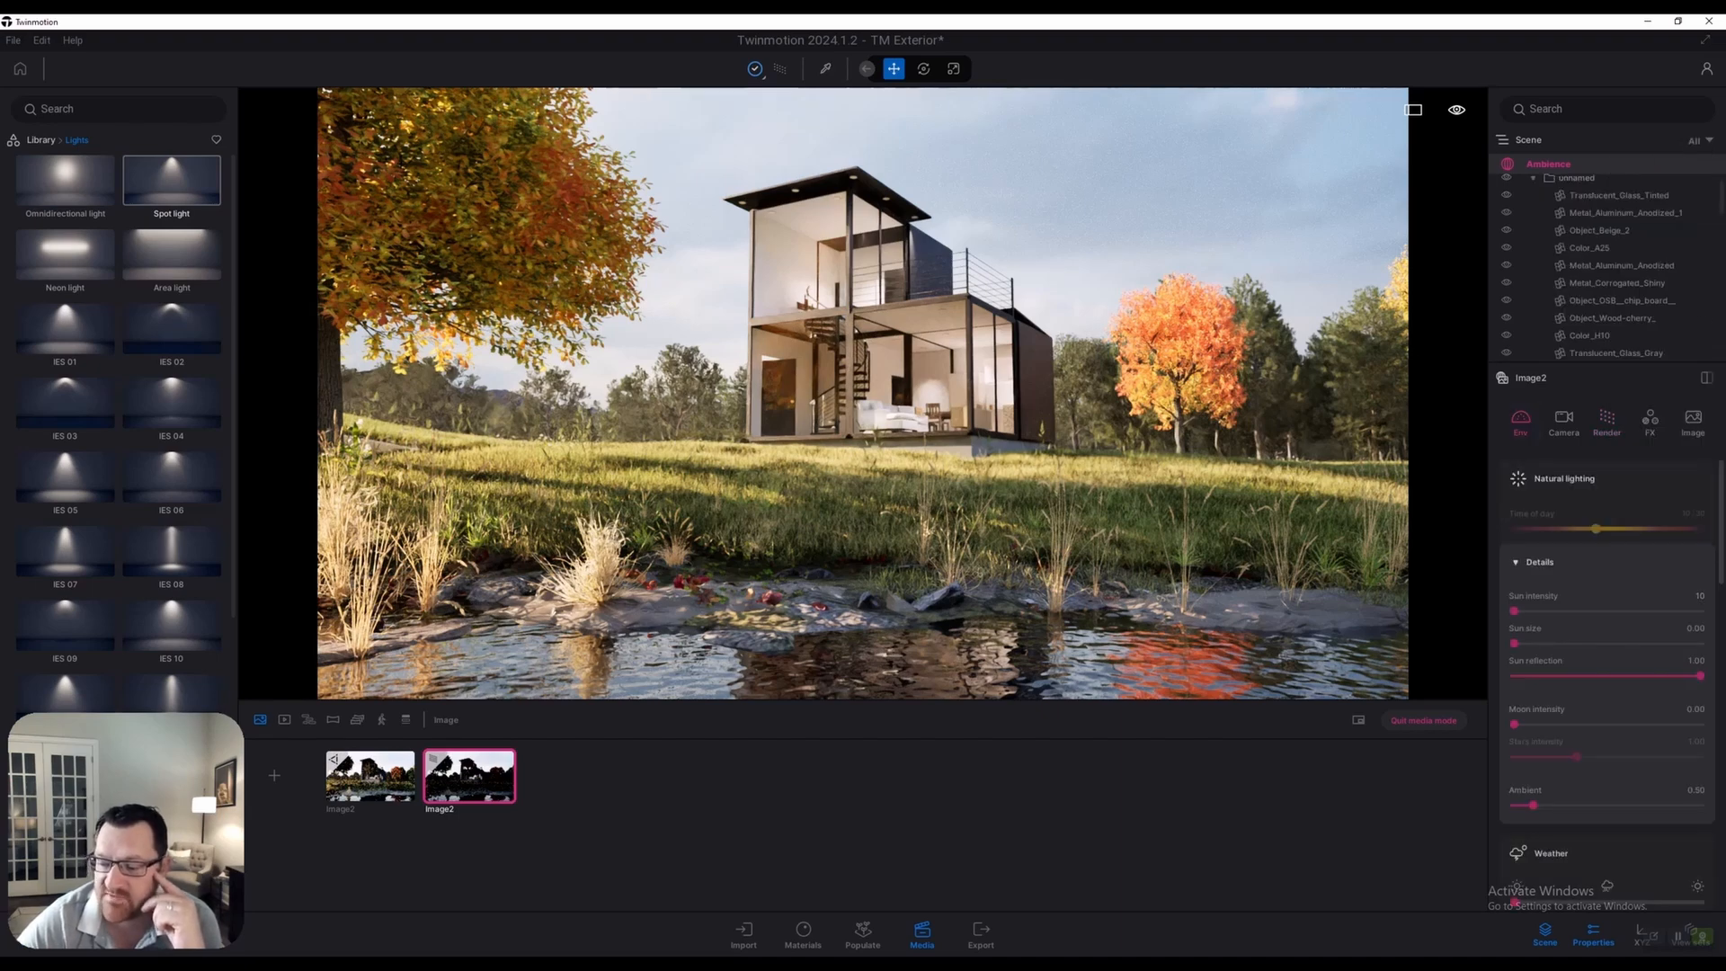
{"action": "scroll", "coordinate": [1607, 674], "scroll_direction": "down", "scroll_amount": 5}
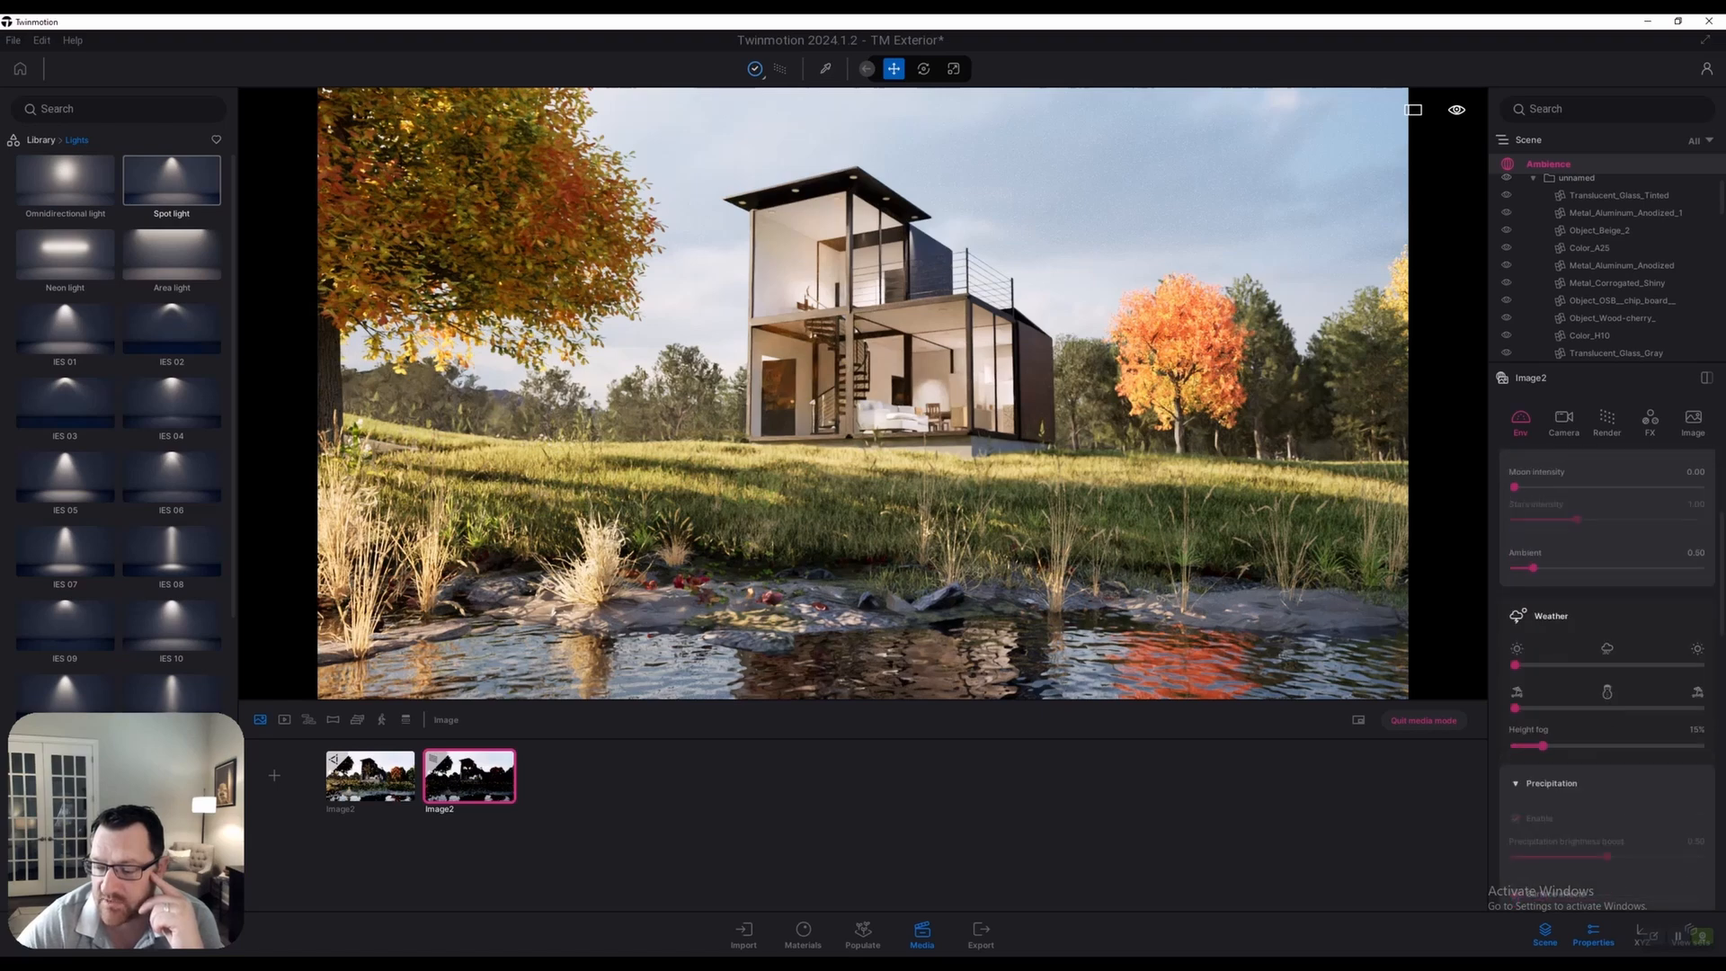
{"action": "scroll", "coordinate": [1608, 674], "scroll_direction": "down", "scroll_amount": 8}
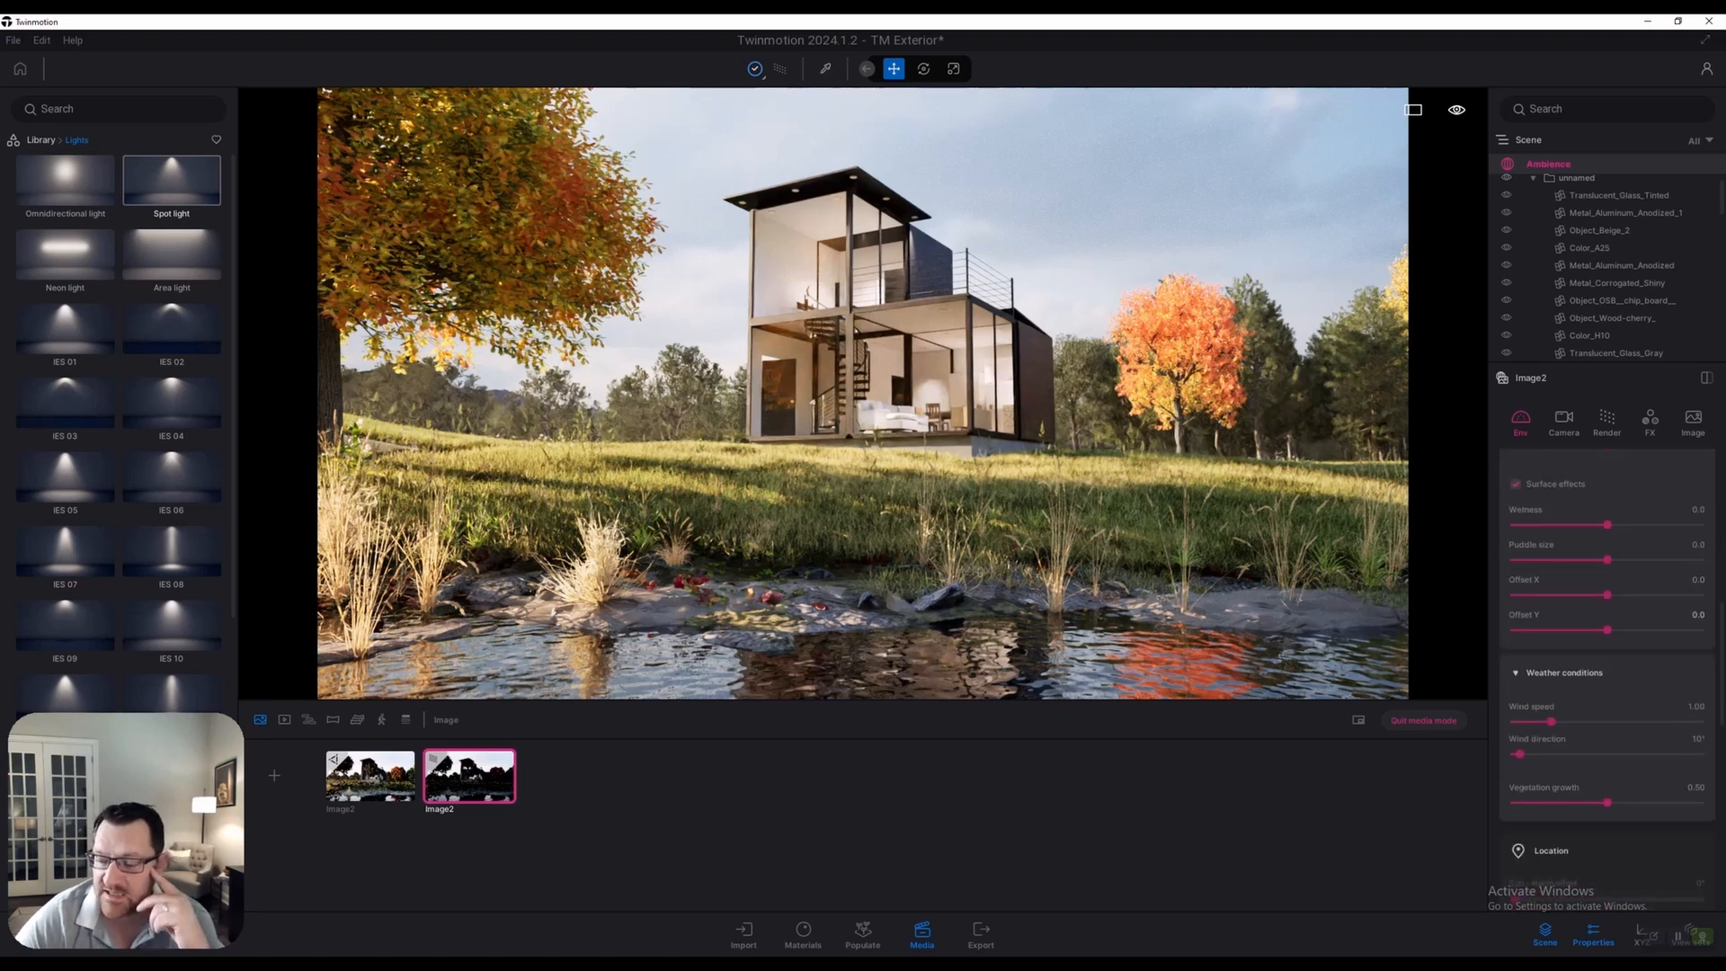
{"action": "scroll", "coordinate": [1608, 674], "scroll_direction": "down", "scroll_amount": 3}
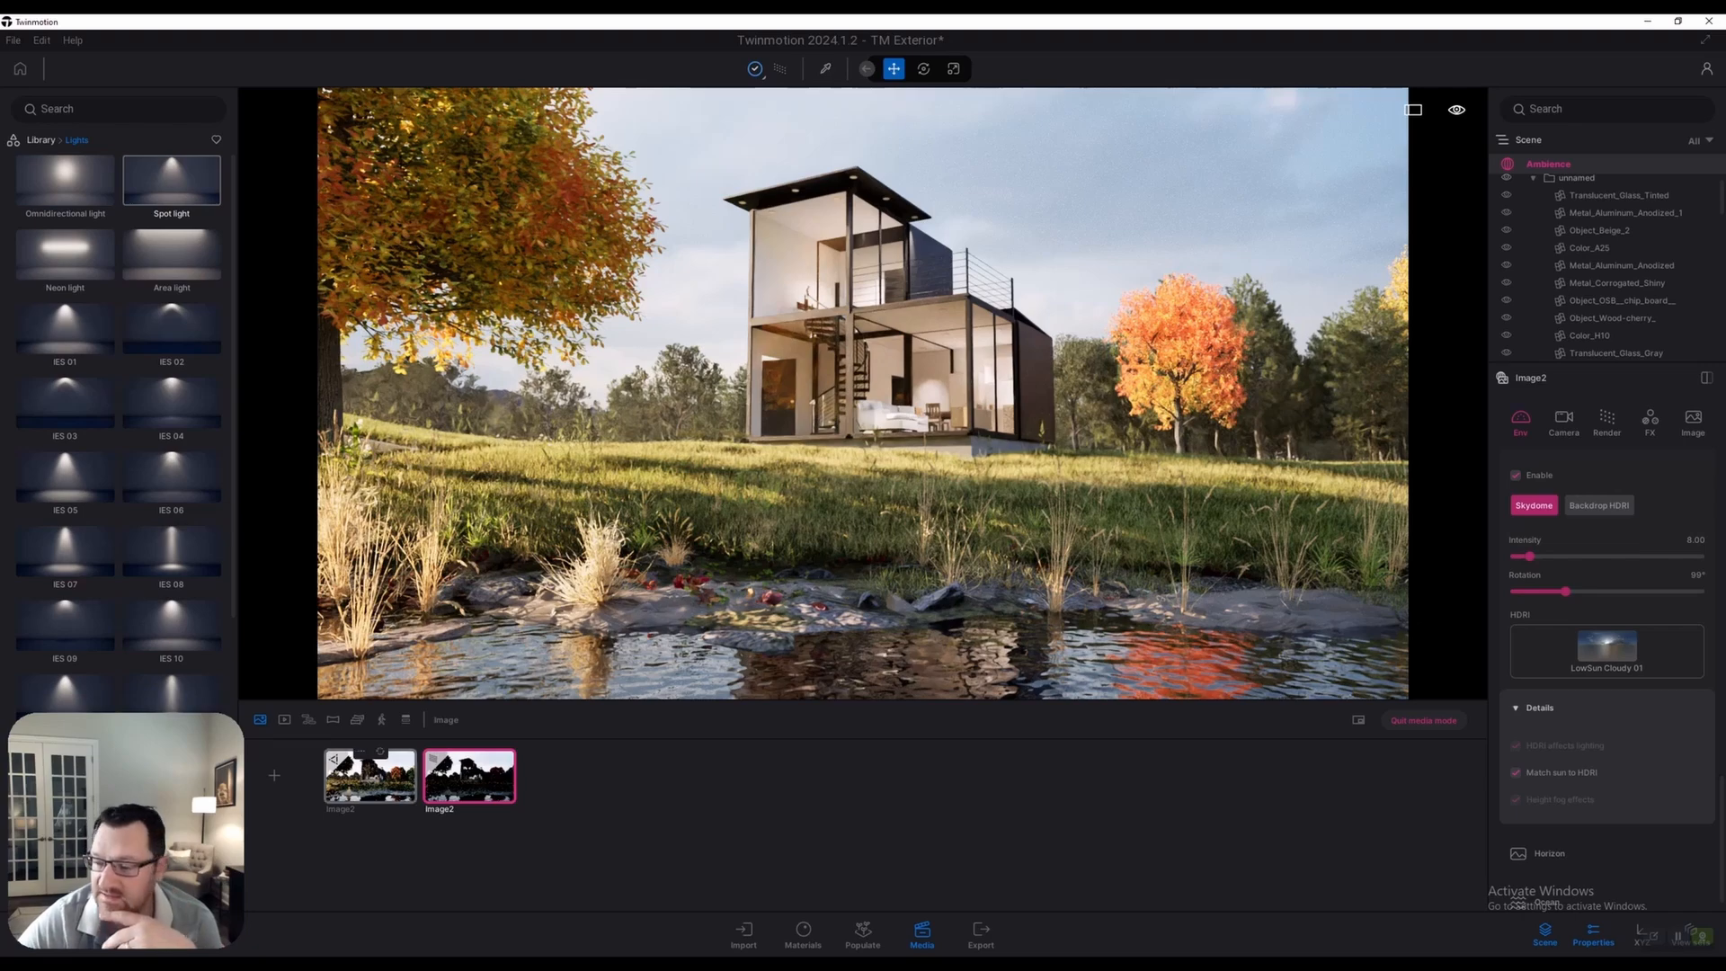
Compare the first Image2 still against the pond still
{"action": "left_click", "coordinate": [370, 777]}
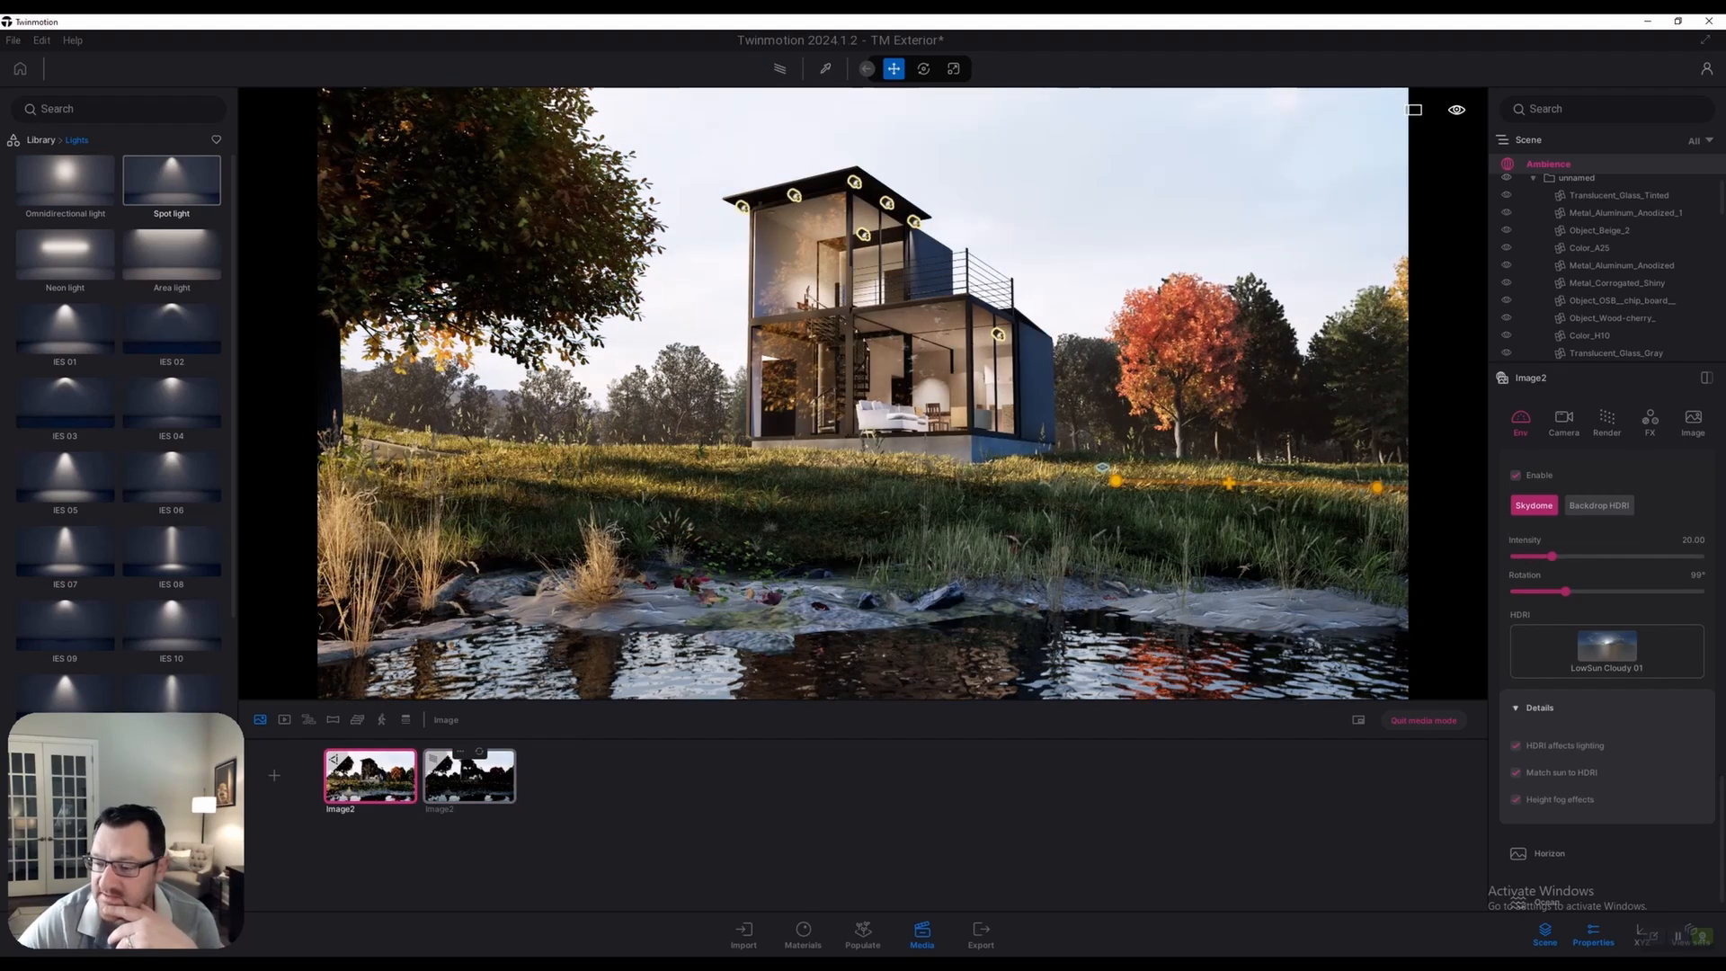
{"action": "left_click", "coordinate": [469, 777]}
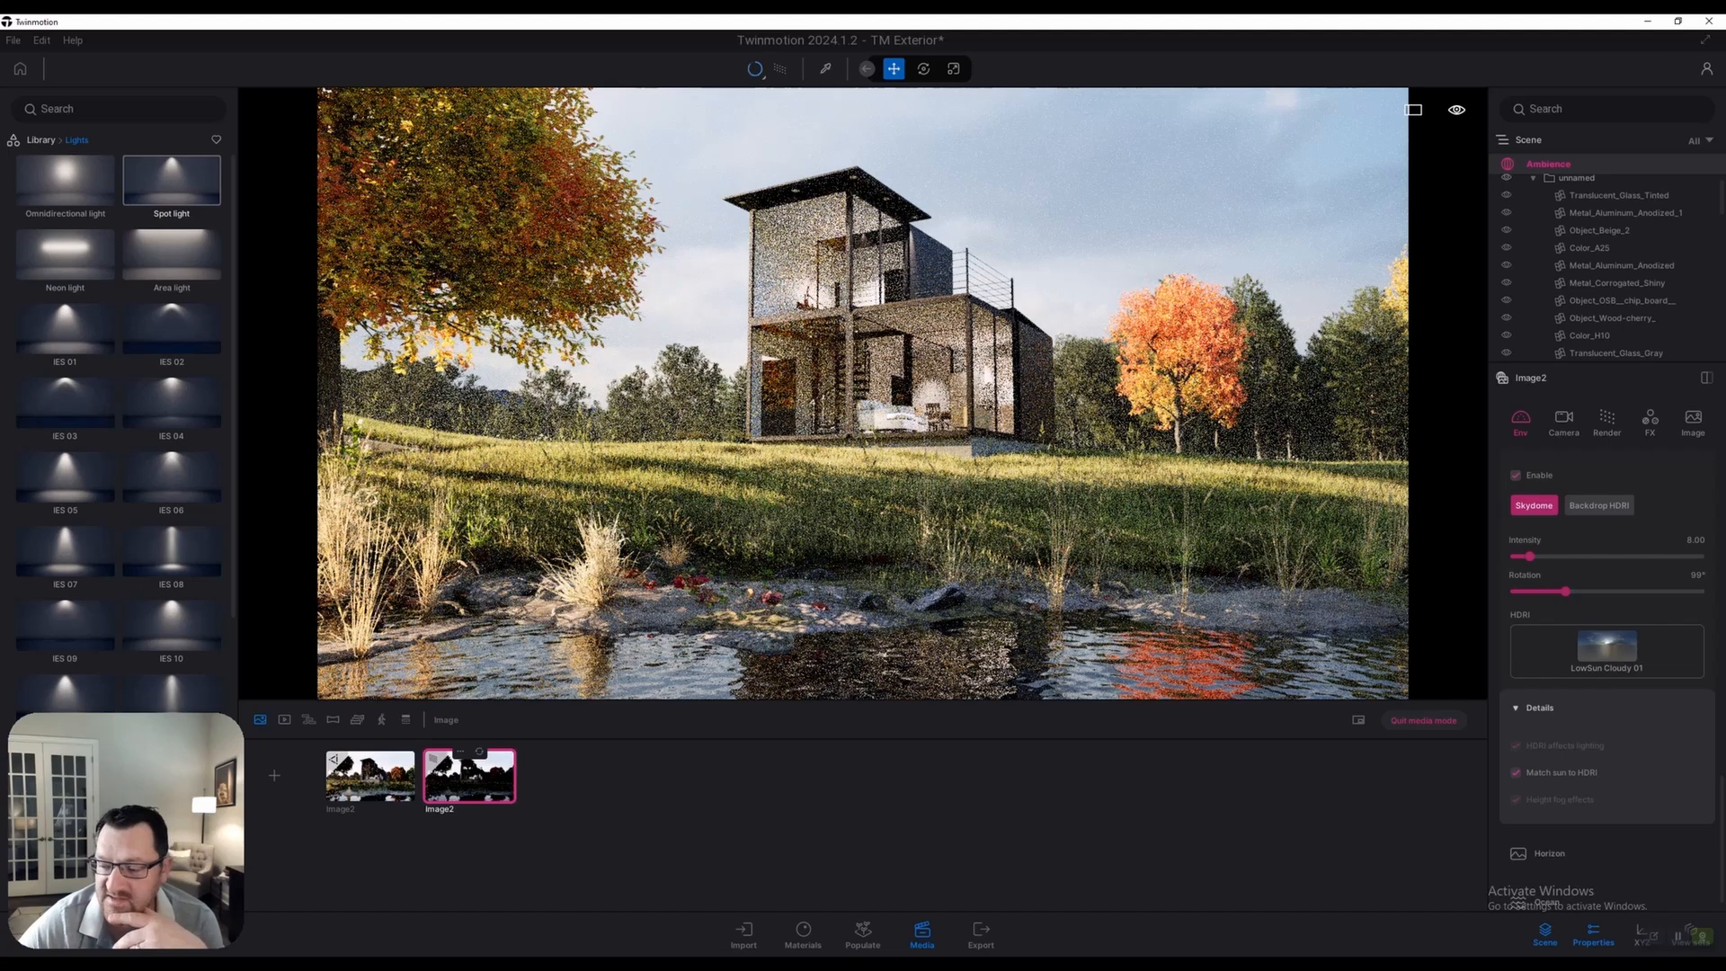
{"action": "left_click", "coordinate": [370, 777]}
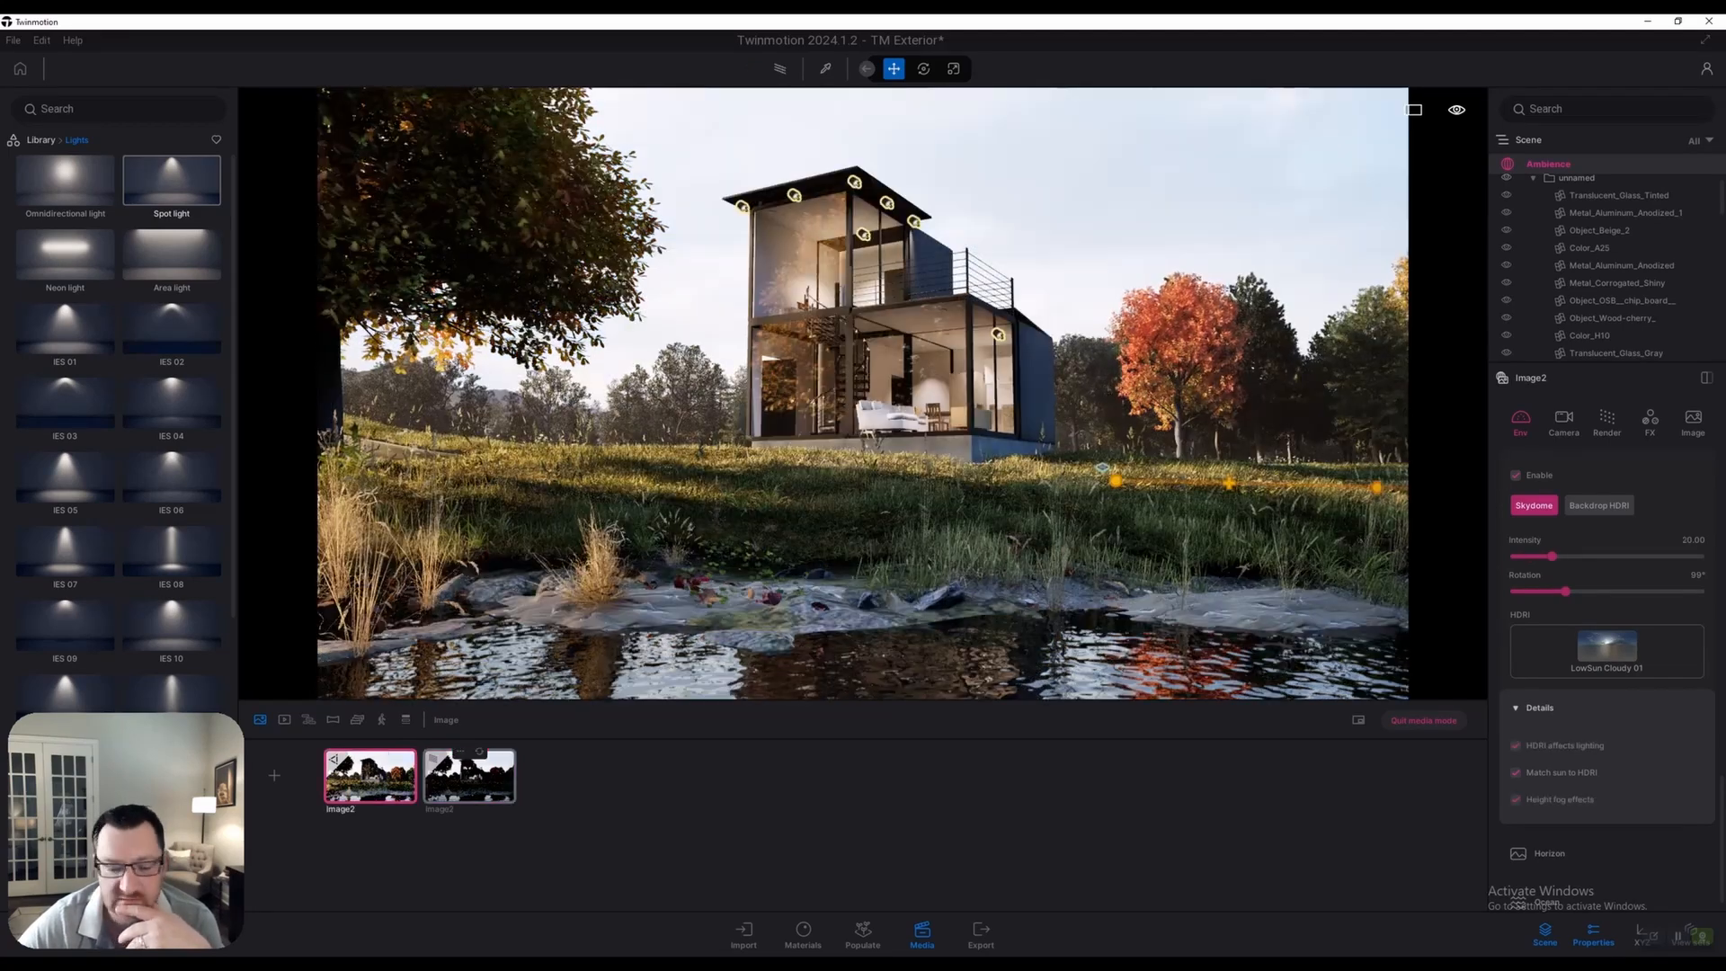
{"action": "left_click", "coordinate": [469, 776]}
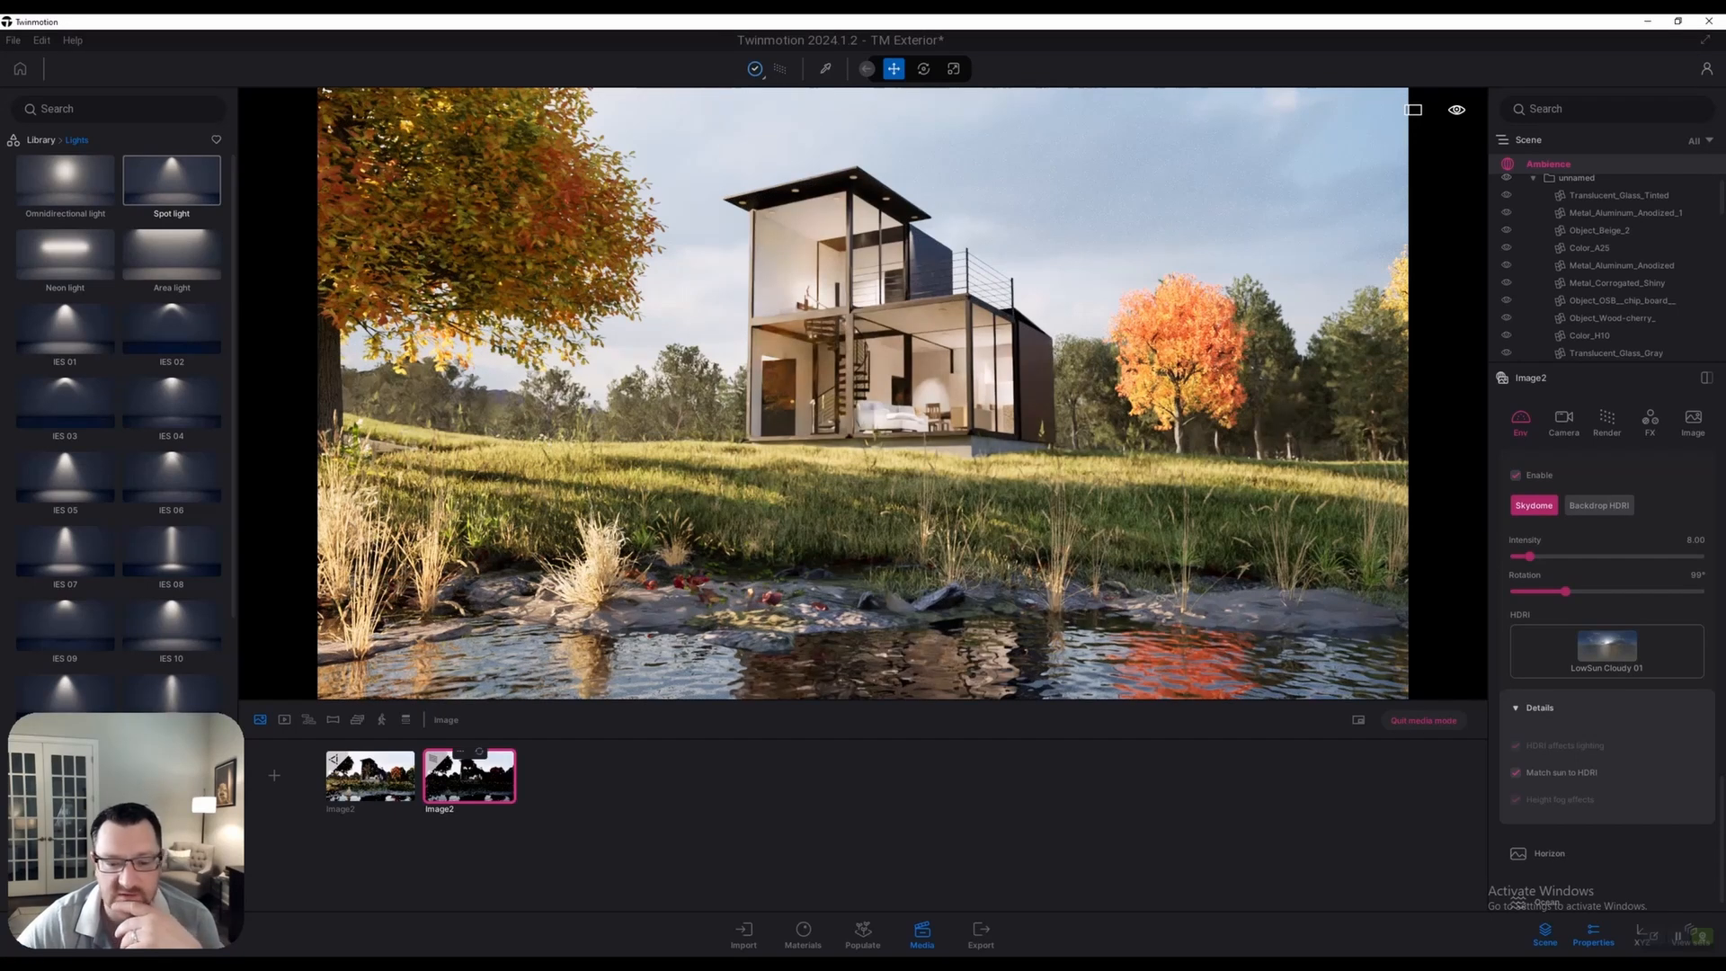
{"action": "scroll", "coordinate": [1607, 665], "scroll_direction": "up", "scroll_amount": 3}
{"action": "scroll", "coordinate": [1607, 666], "scroll_direction": "up", "scroll_amount": 7}
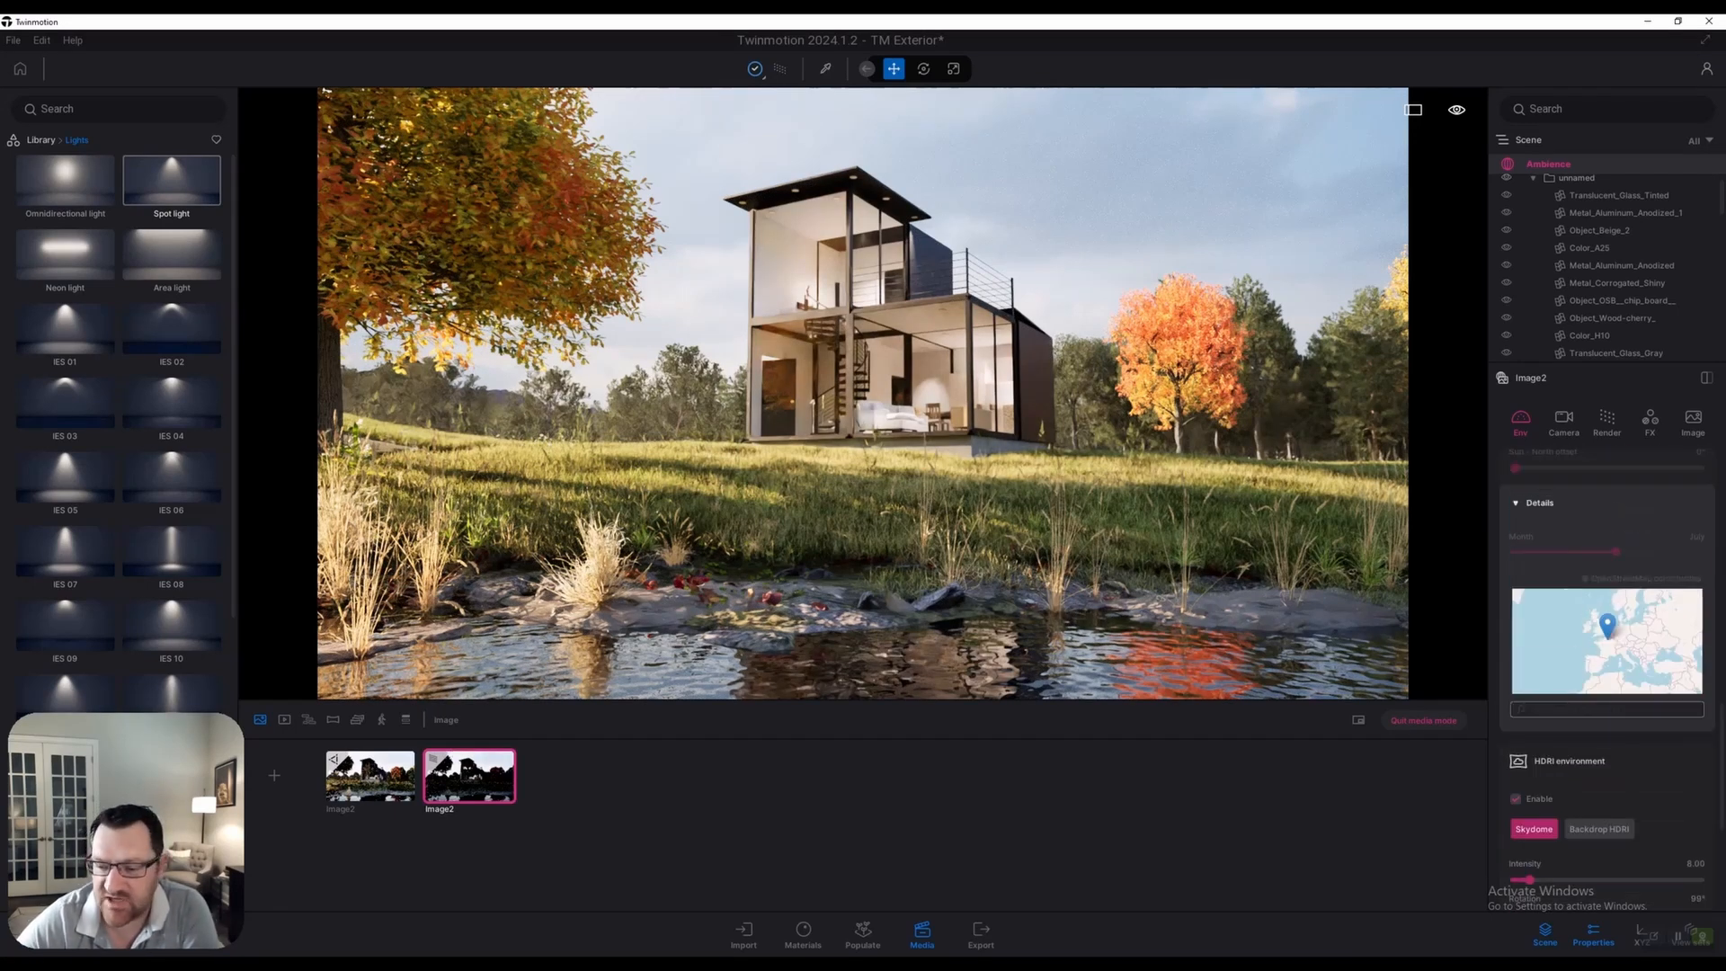
Review the pond still's local exposure and set its sun intensity to 5
{"action": "left_click", "coordinate": [1565, 421]}
{"action": "scroll", "coordinate": [1607, 665], "scroll_direction": "up", "scroll_amount": 1}
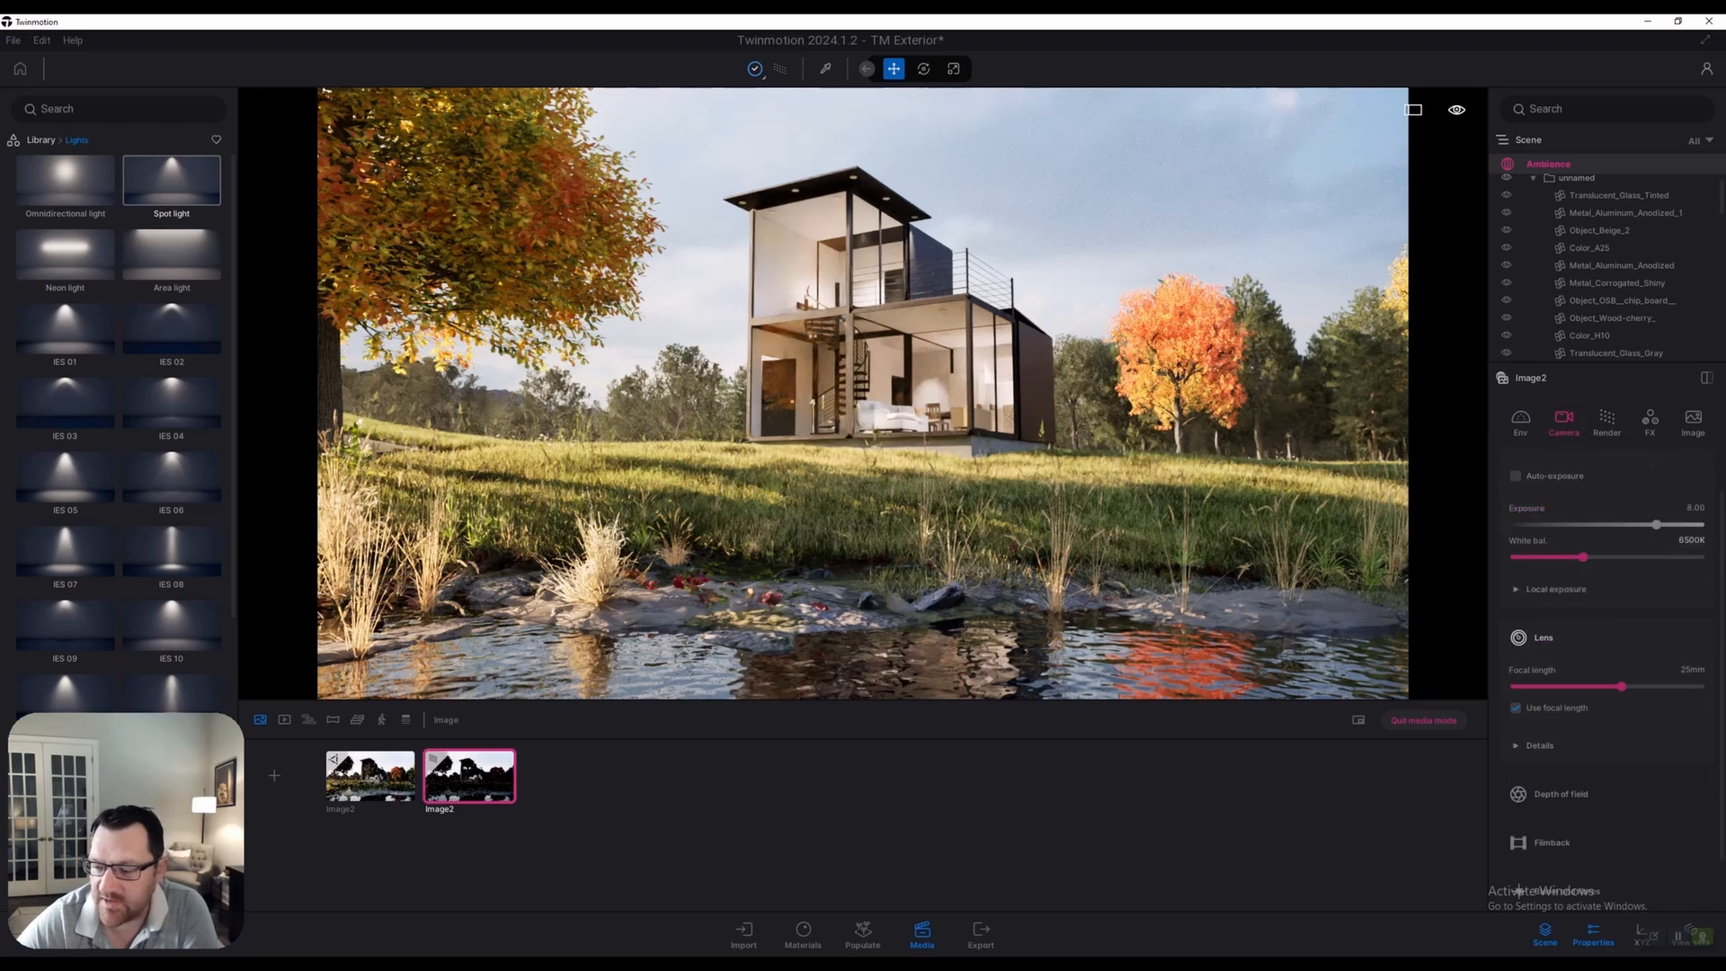
{"action": "left_click", "coordinate": [1556, 589]}
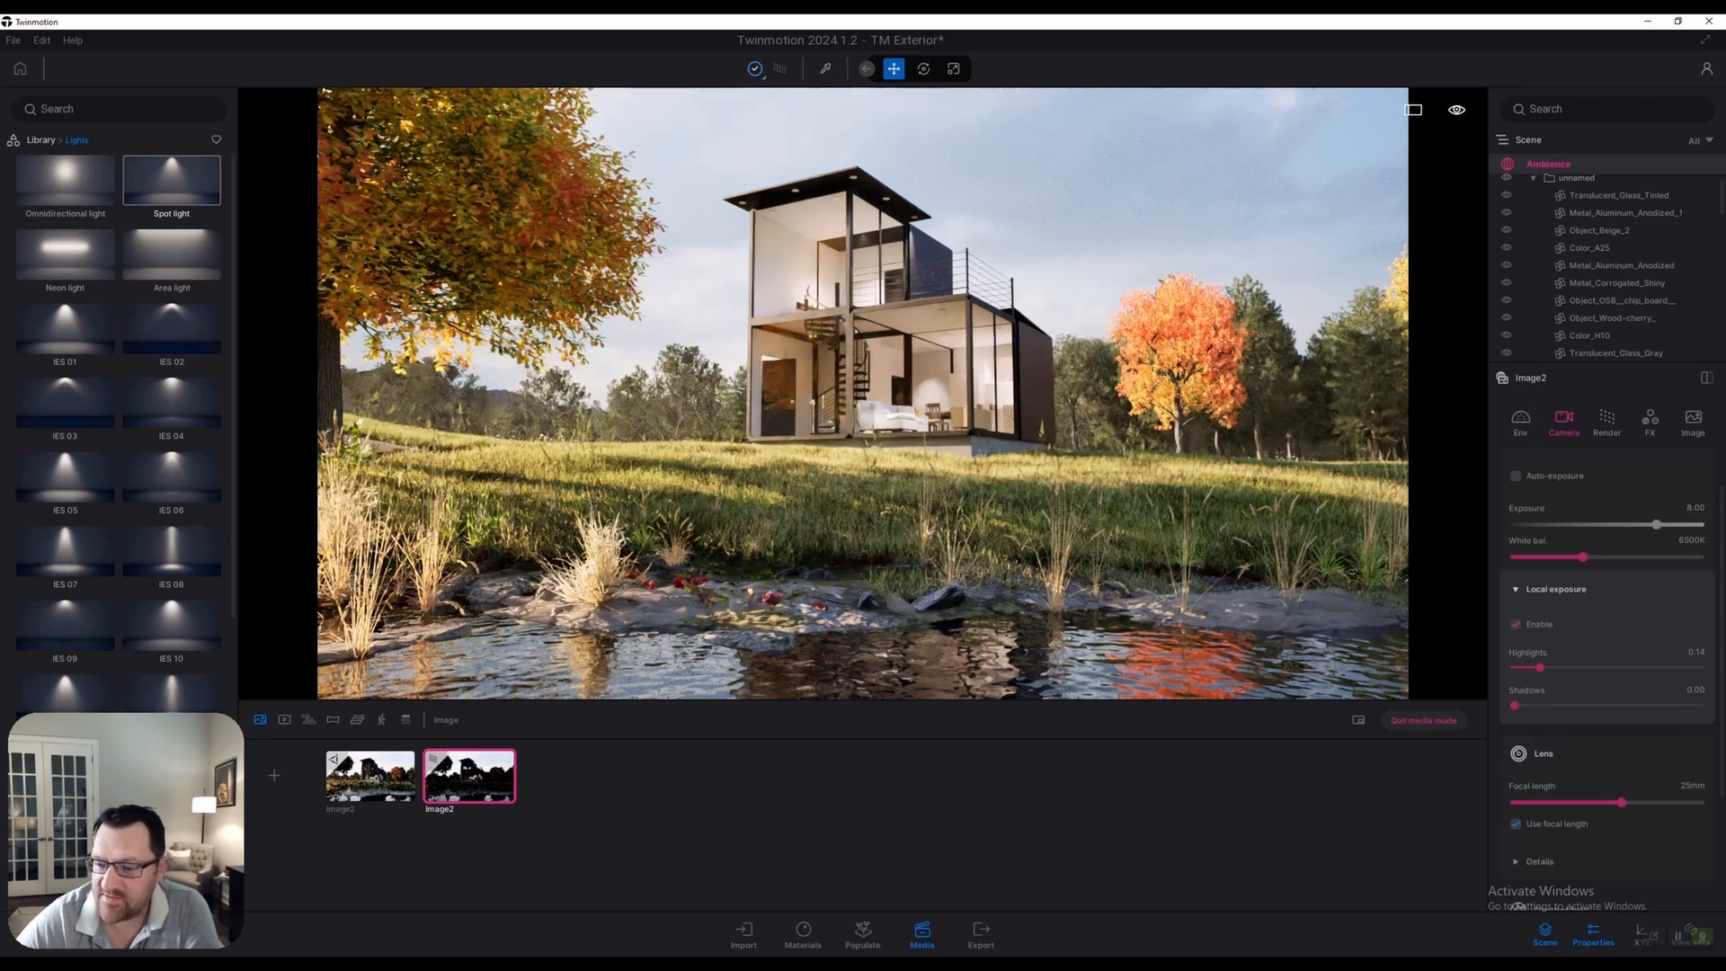
{"action": "left_click", "coordinate": [1520, 420]}
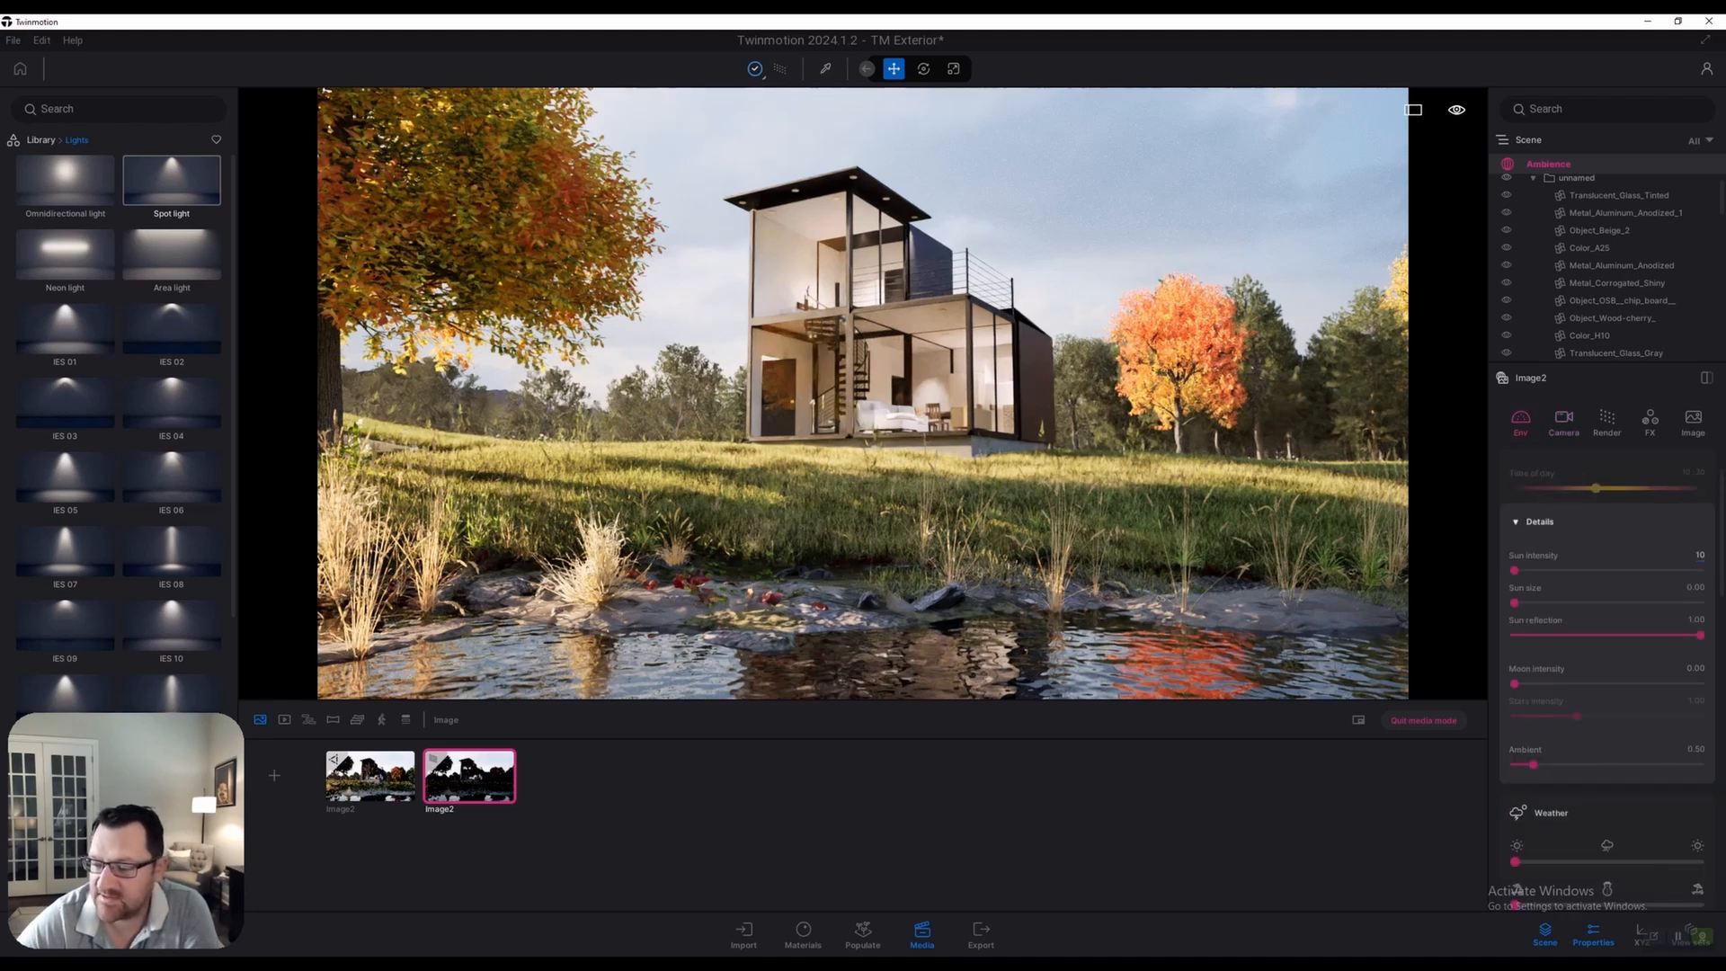
{"action": "key", "text": "Return"}
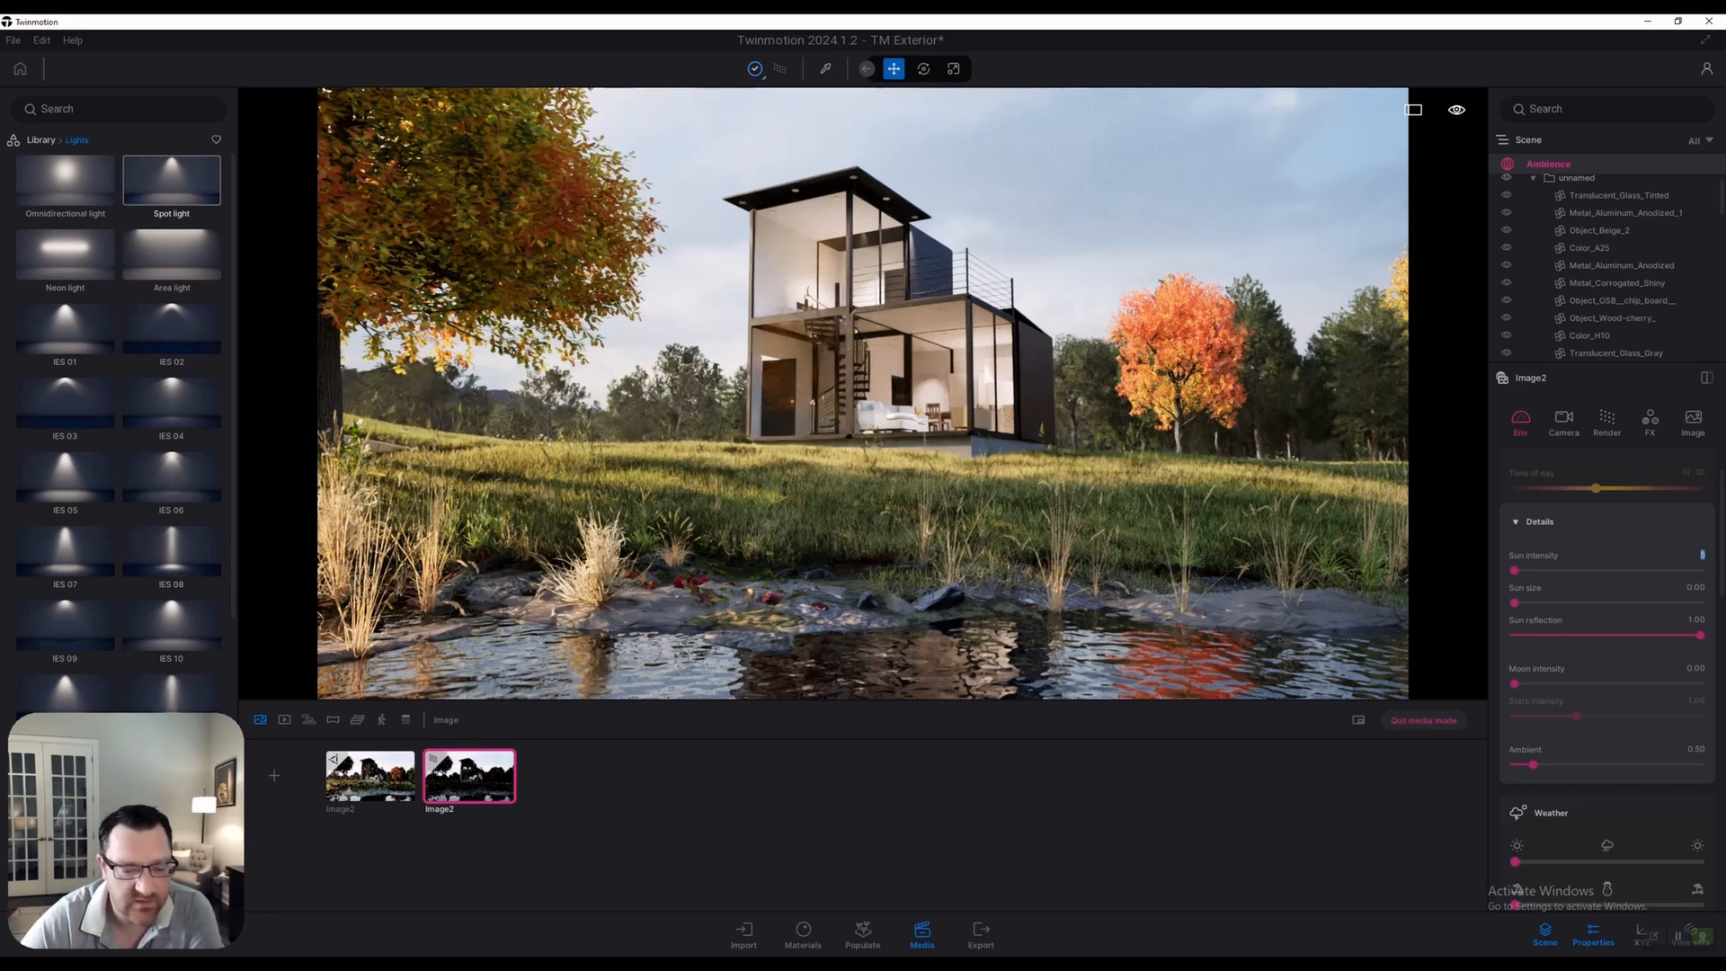
Return to the first Image2 still and switch the media list to video clips
{"action": "left_click", "coordinate": [479, 751]}
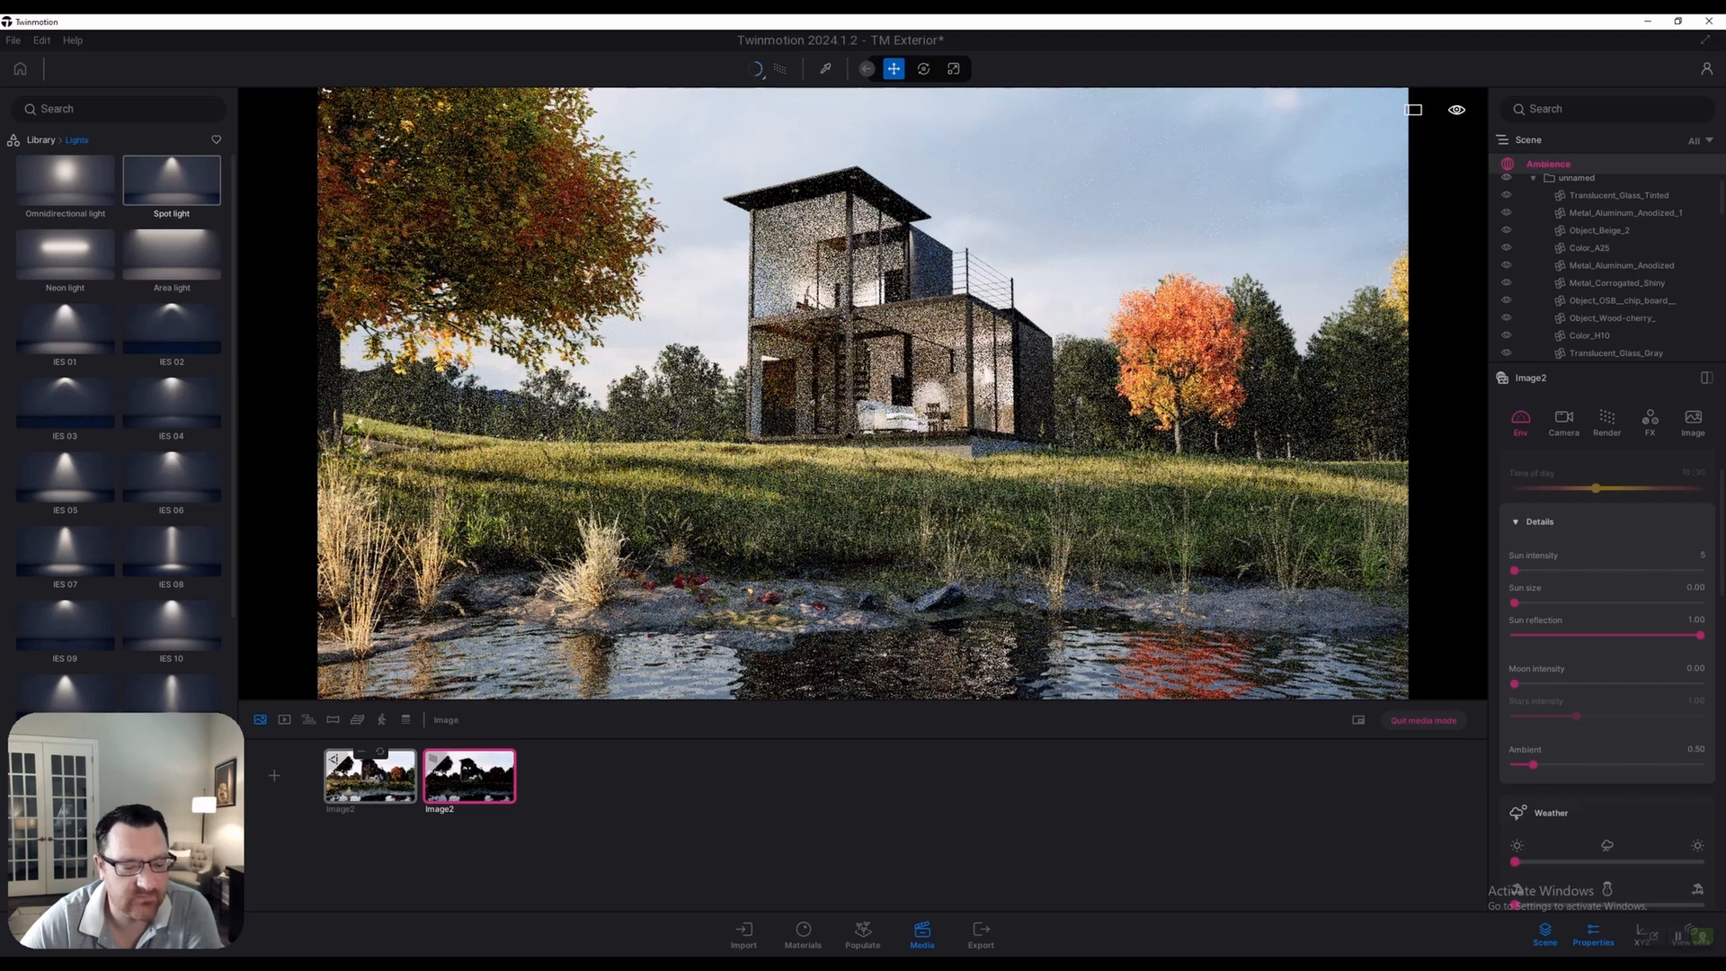
{"action": "left_click", "coordinate": [371, 775]}
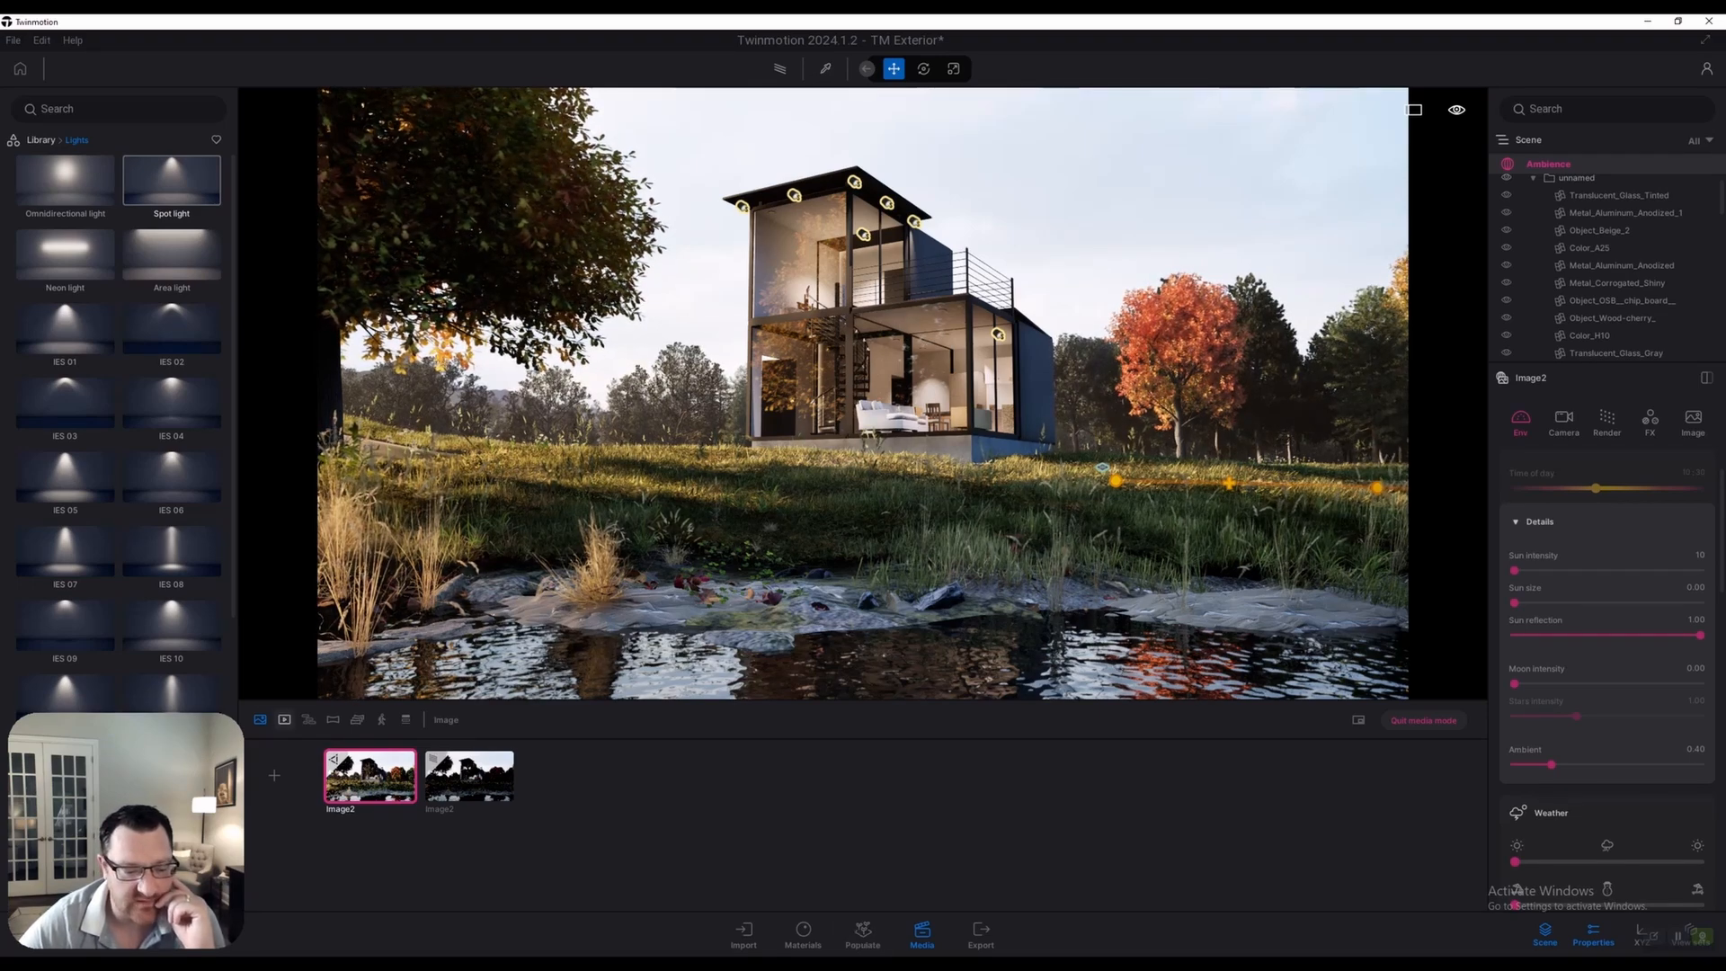
{"action": "left_click", "coordinate": [284, 720]}
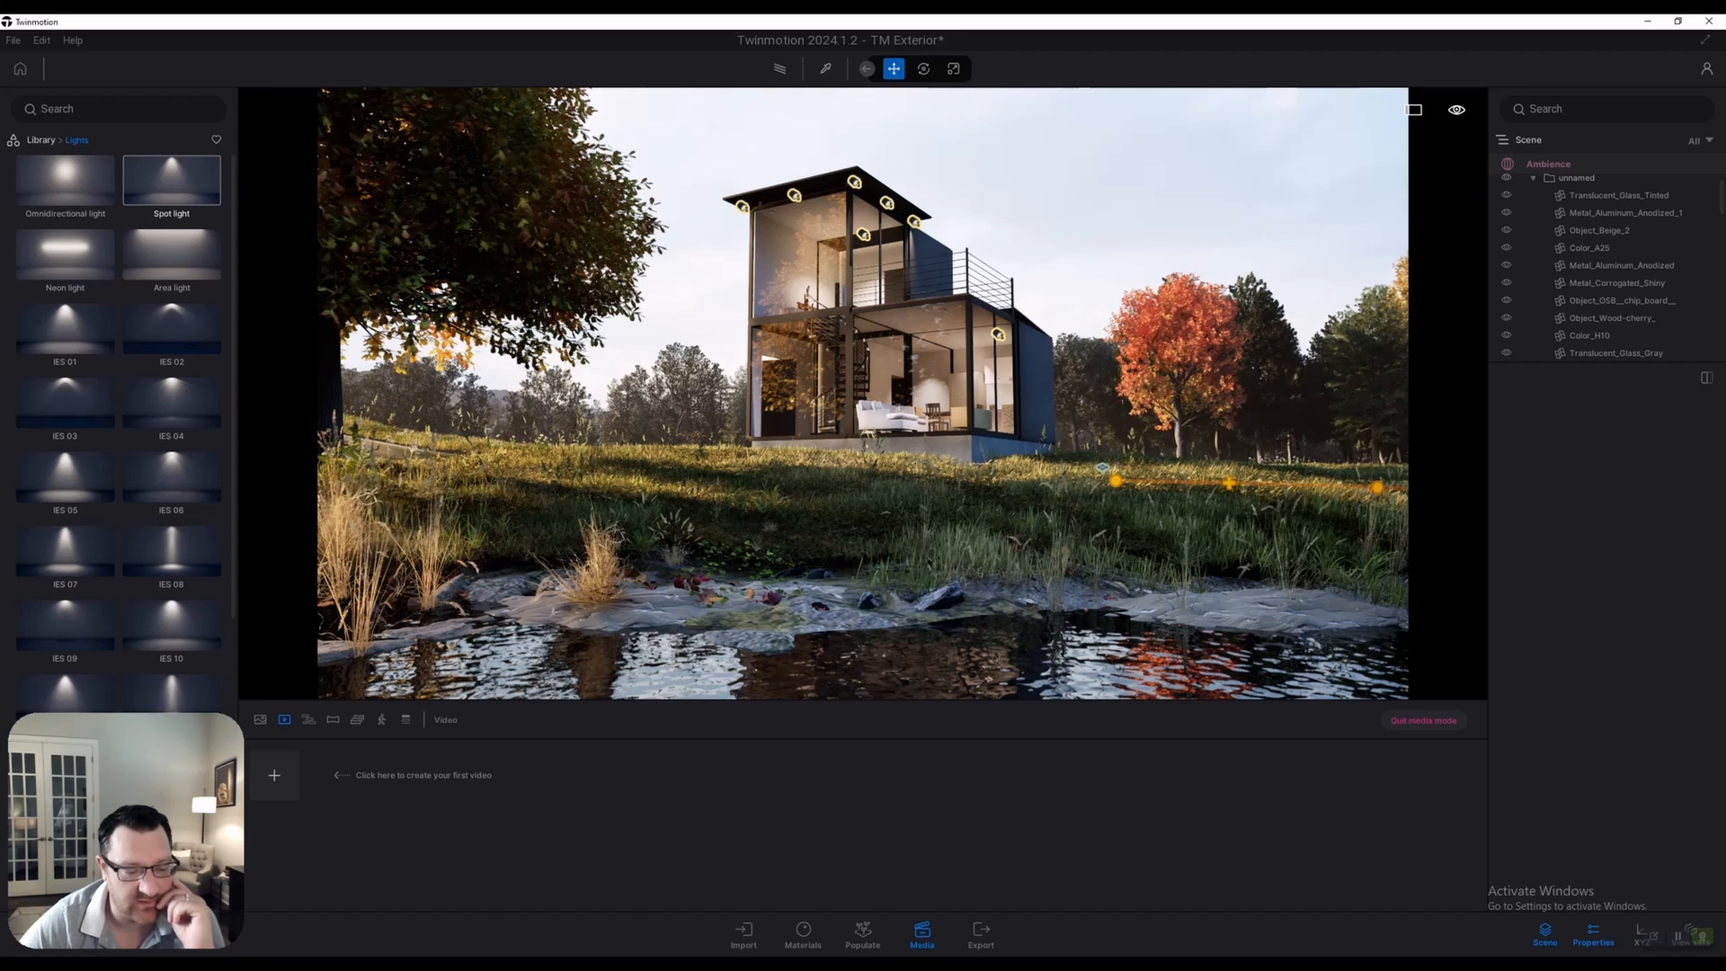
{"action": "left_click", "coordinate": [274, 775]}
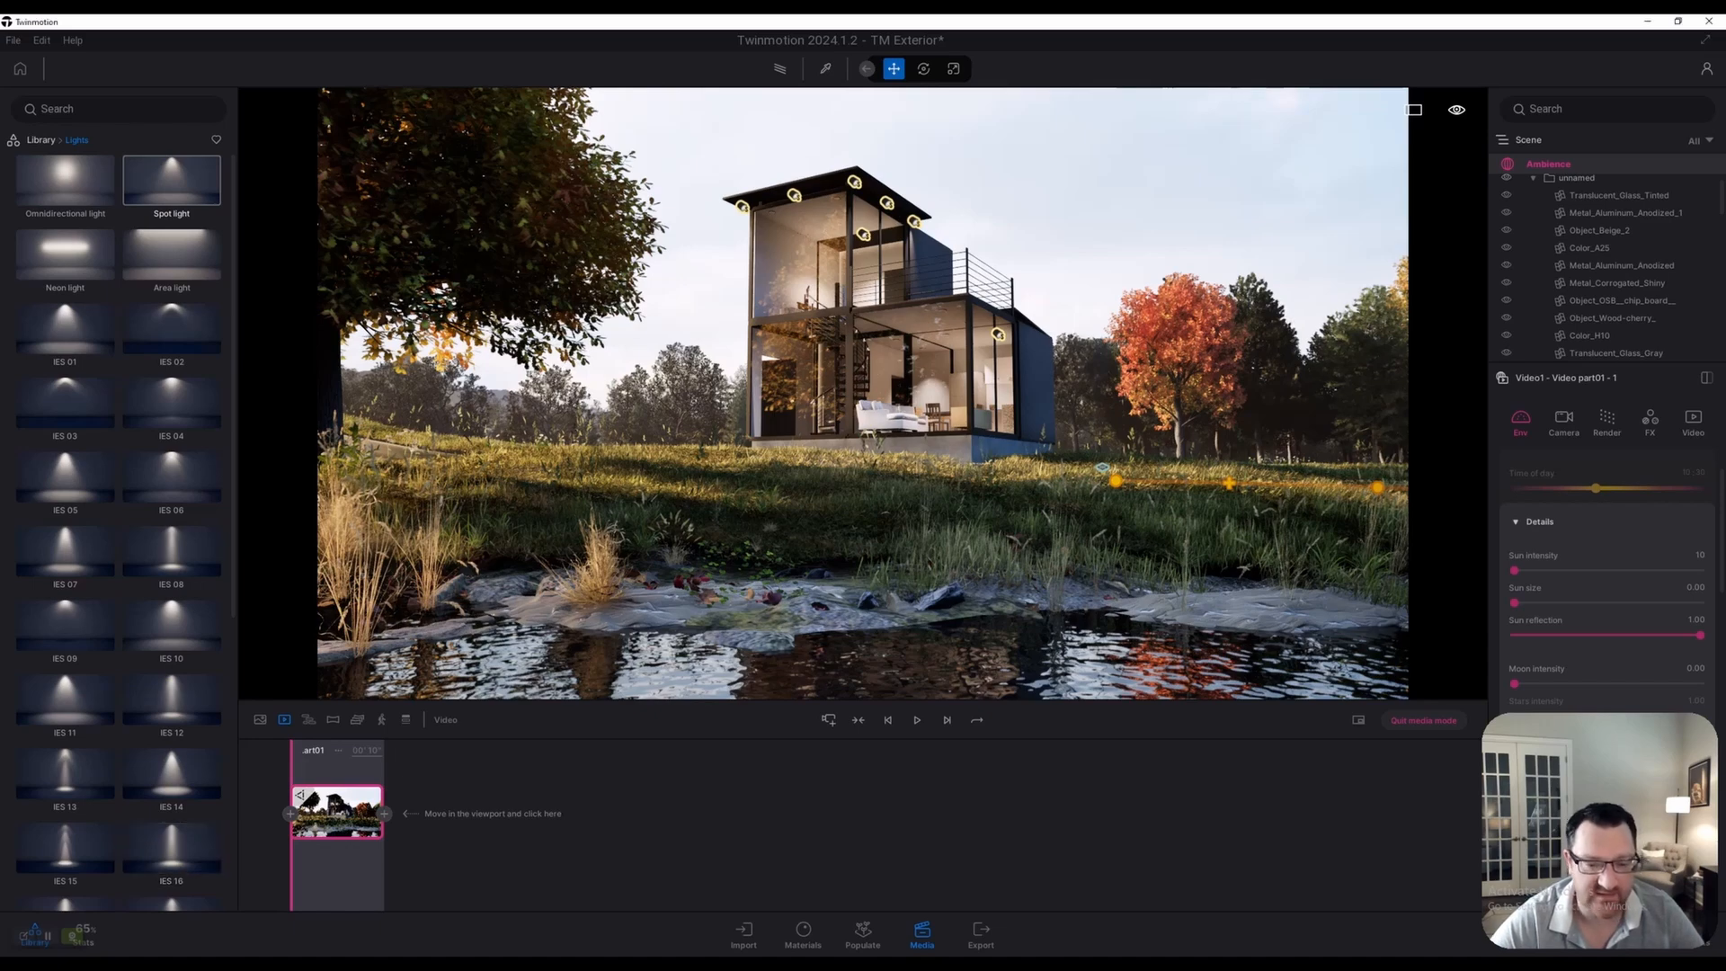
{"action": "key", "text": "w"}
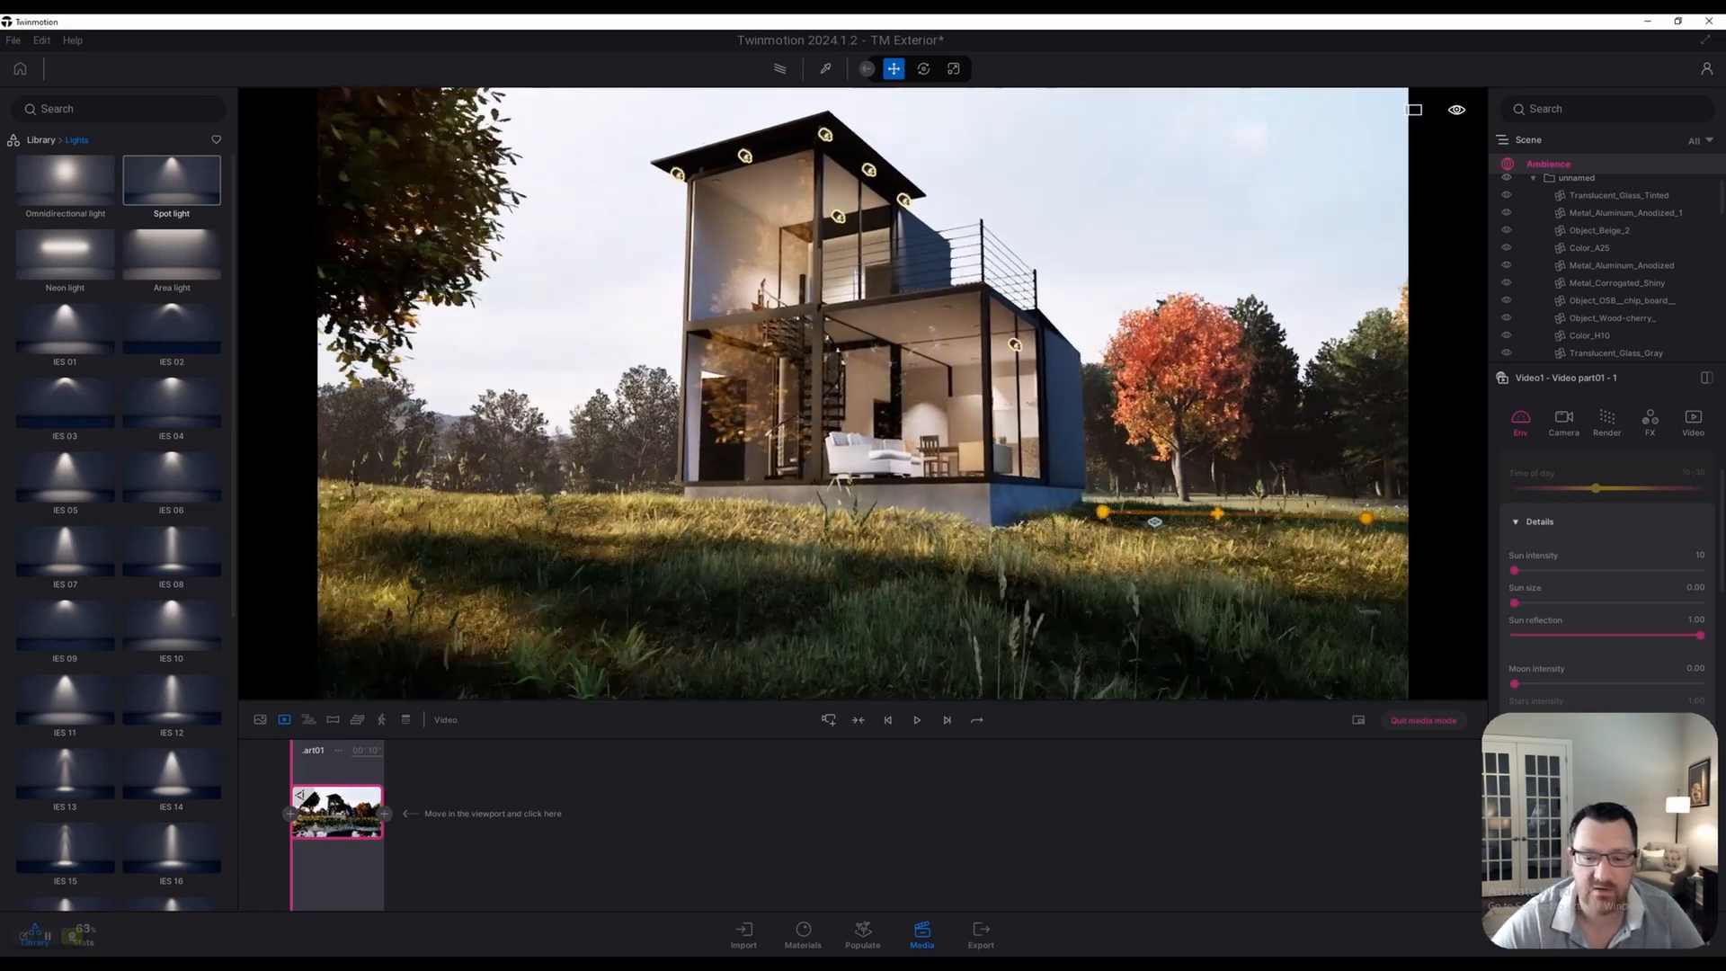
{"action": "key", "text": "w"}
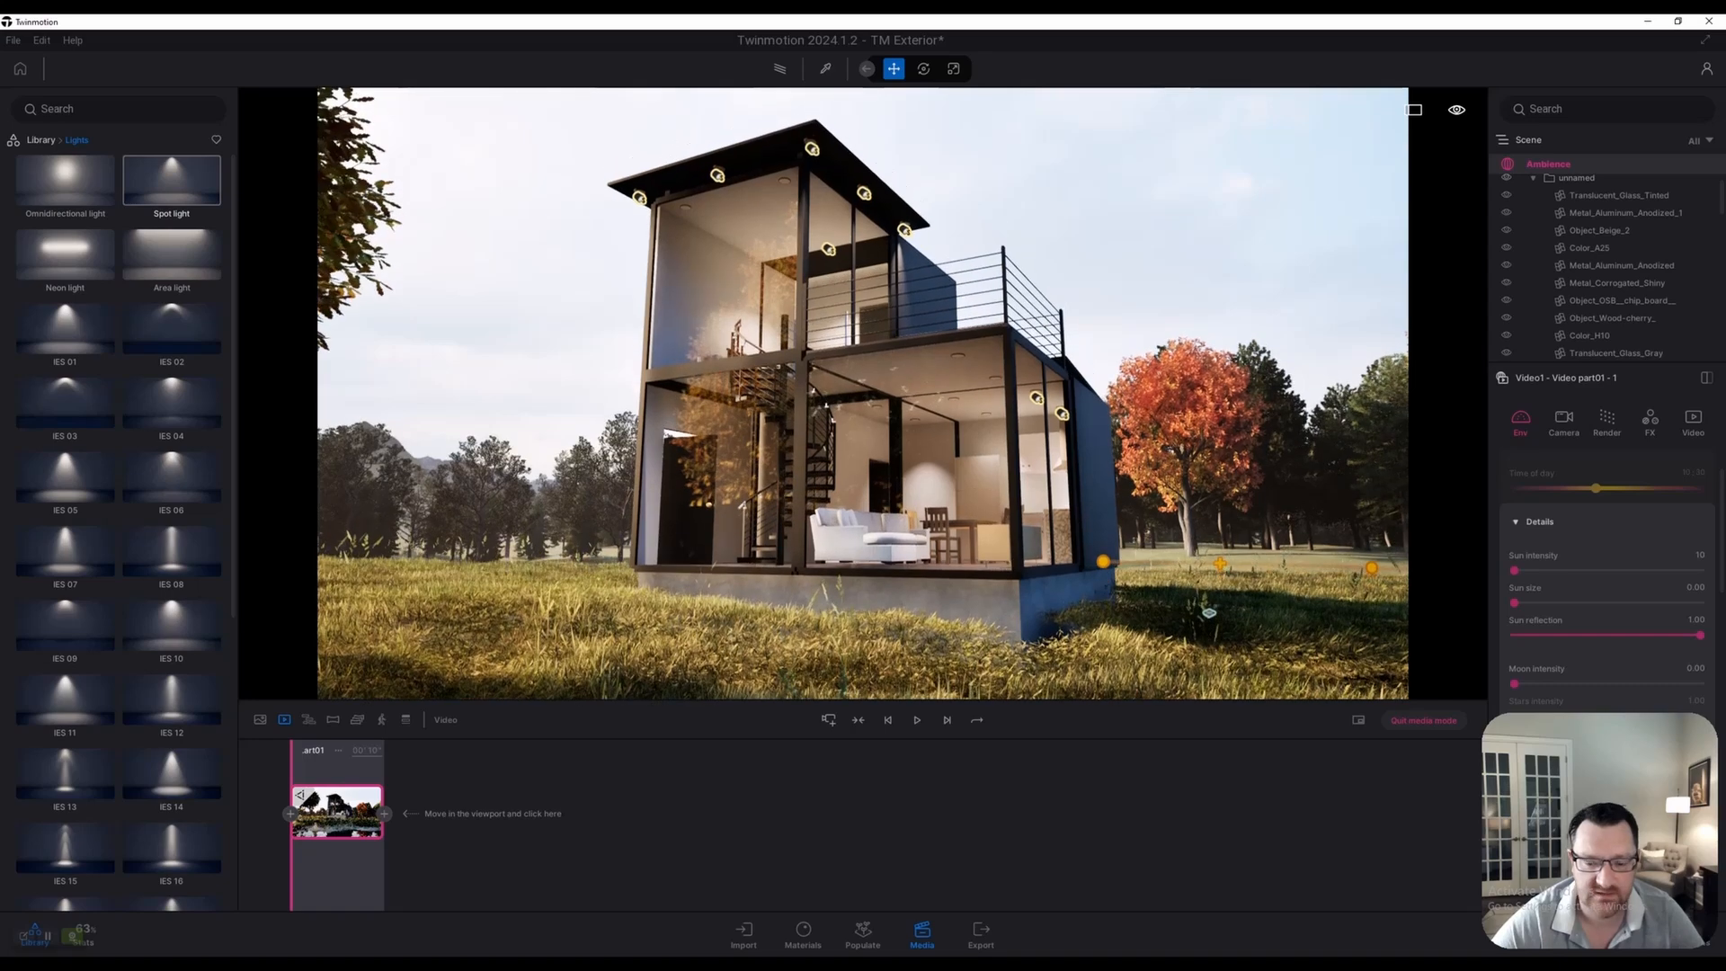
{"action": "left_click", "coordinate": [384, 814]}
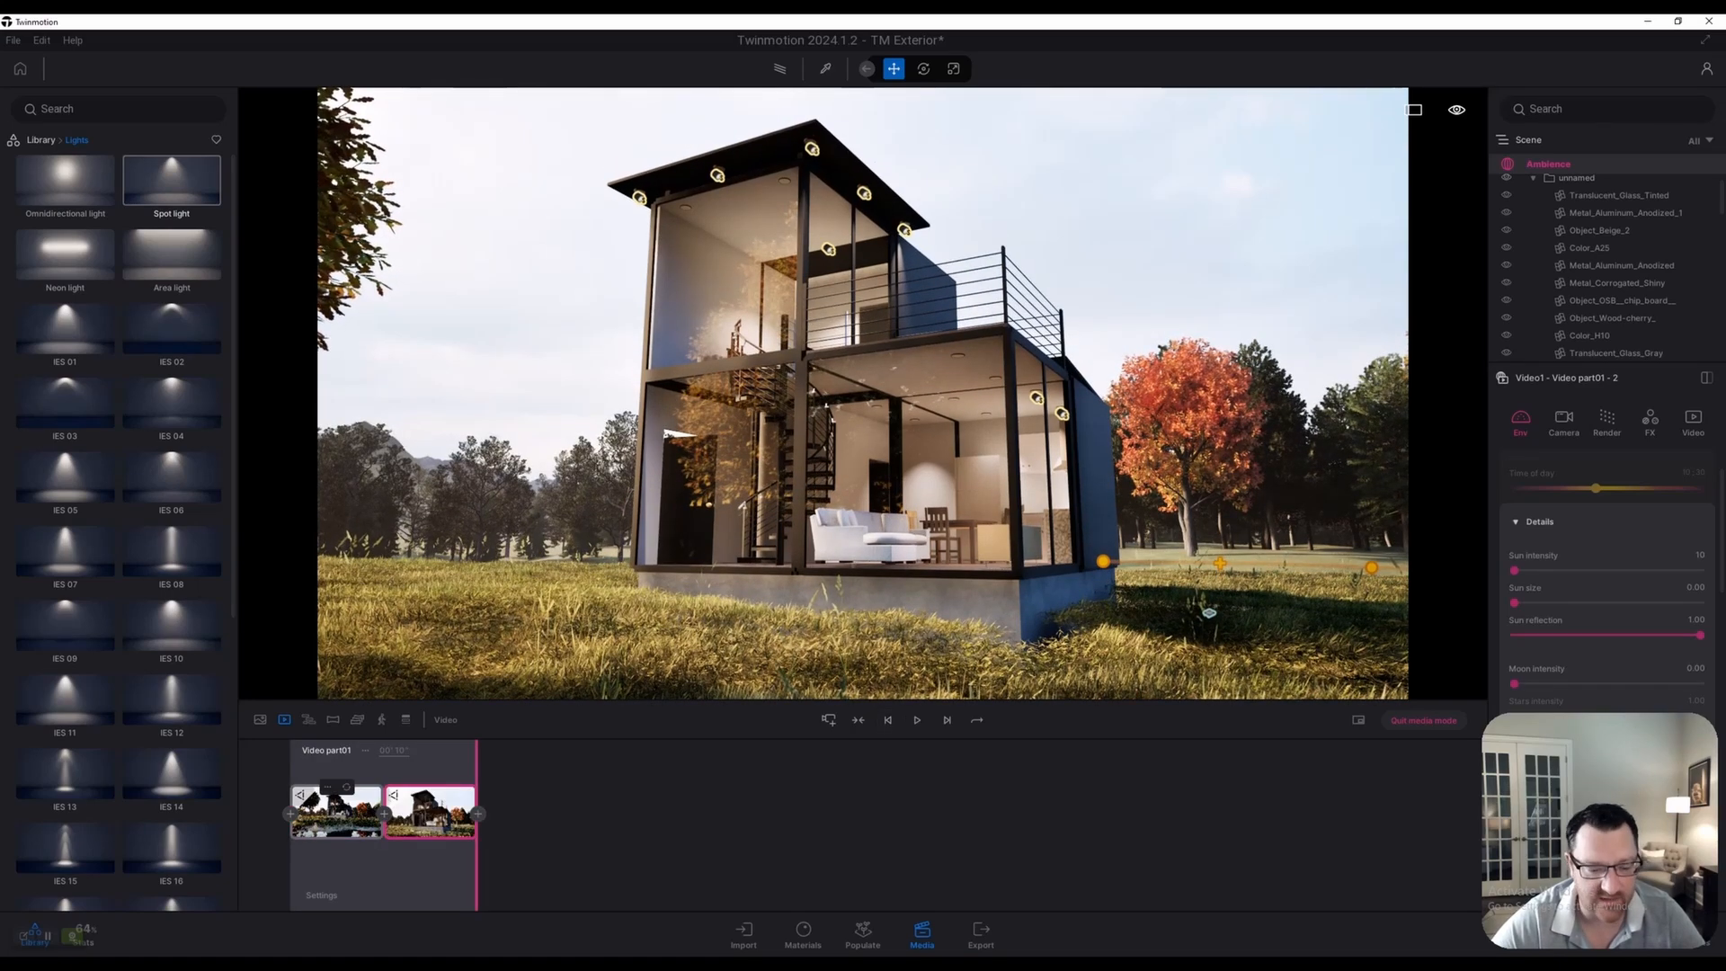
{"action": "left_click", "coordinate": [280, 786]}
{"action": "left_click", "coordinate": [917, 719]}
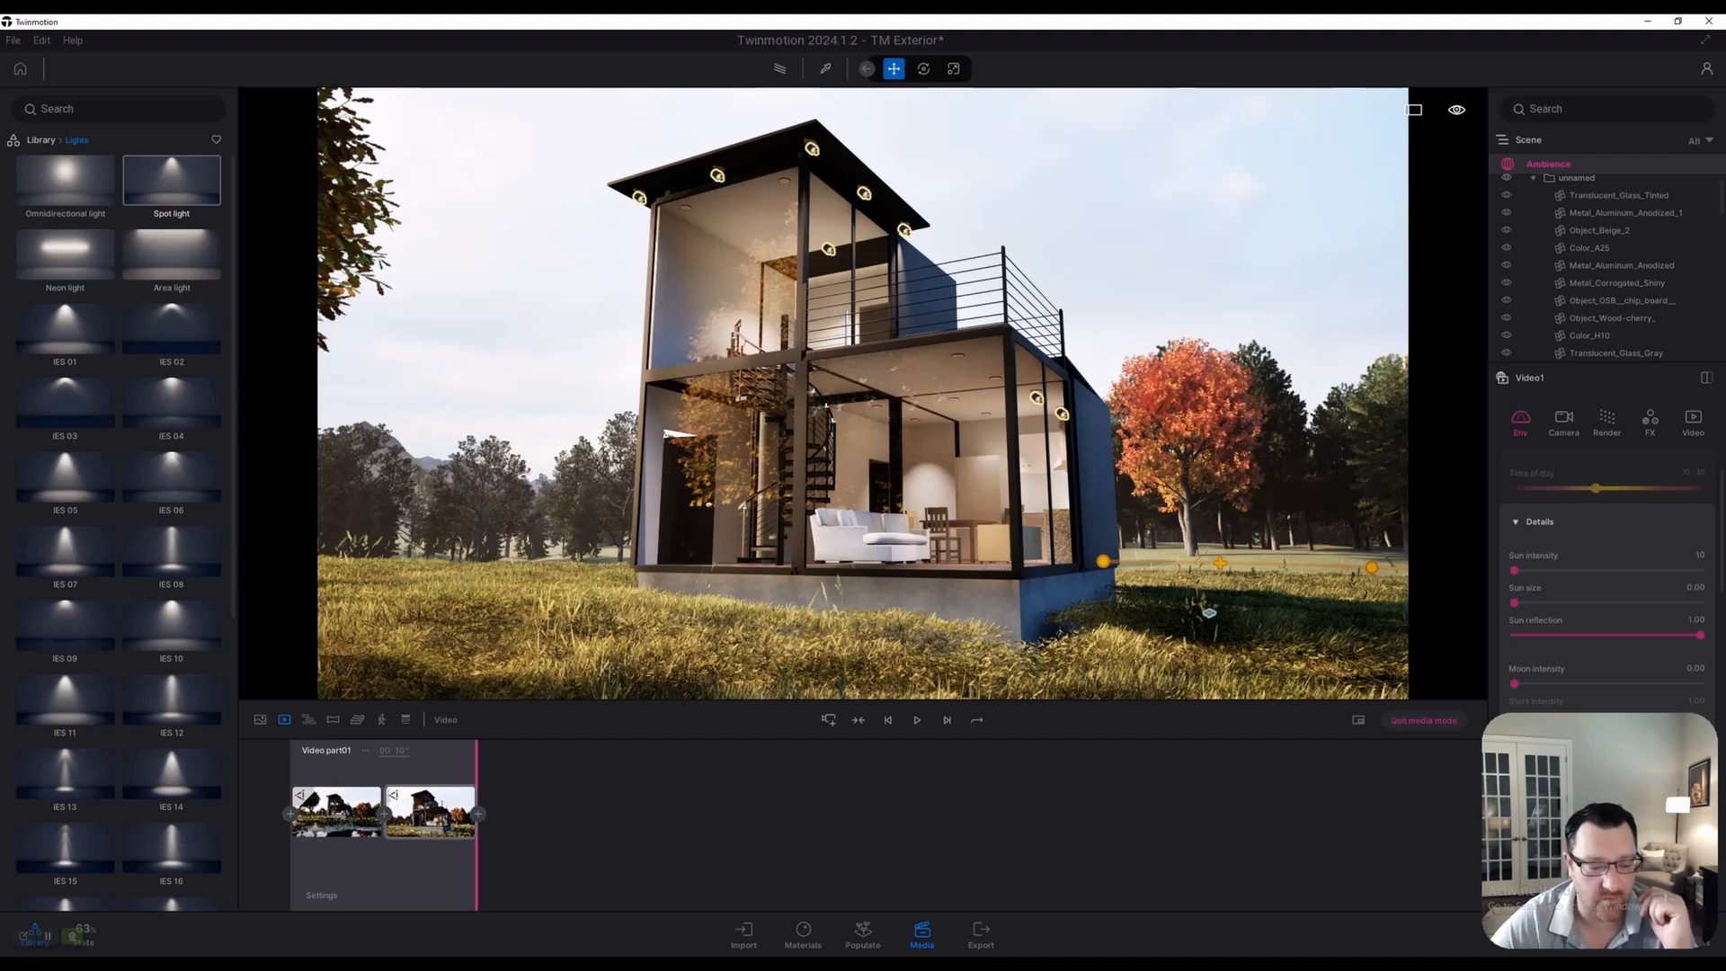
{"action": "left_click", "coordinate": [397, 865]}
{"action": "left_click_drag", "start_coordinate": [397, 865], "coordinate": [291, 865]}
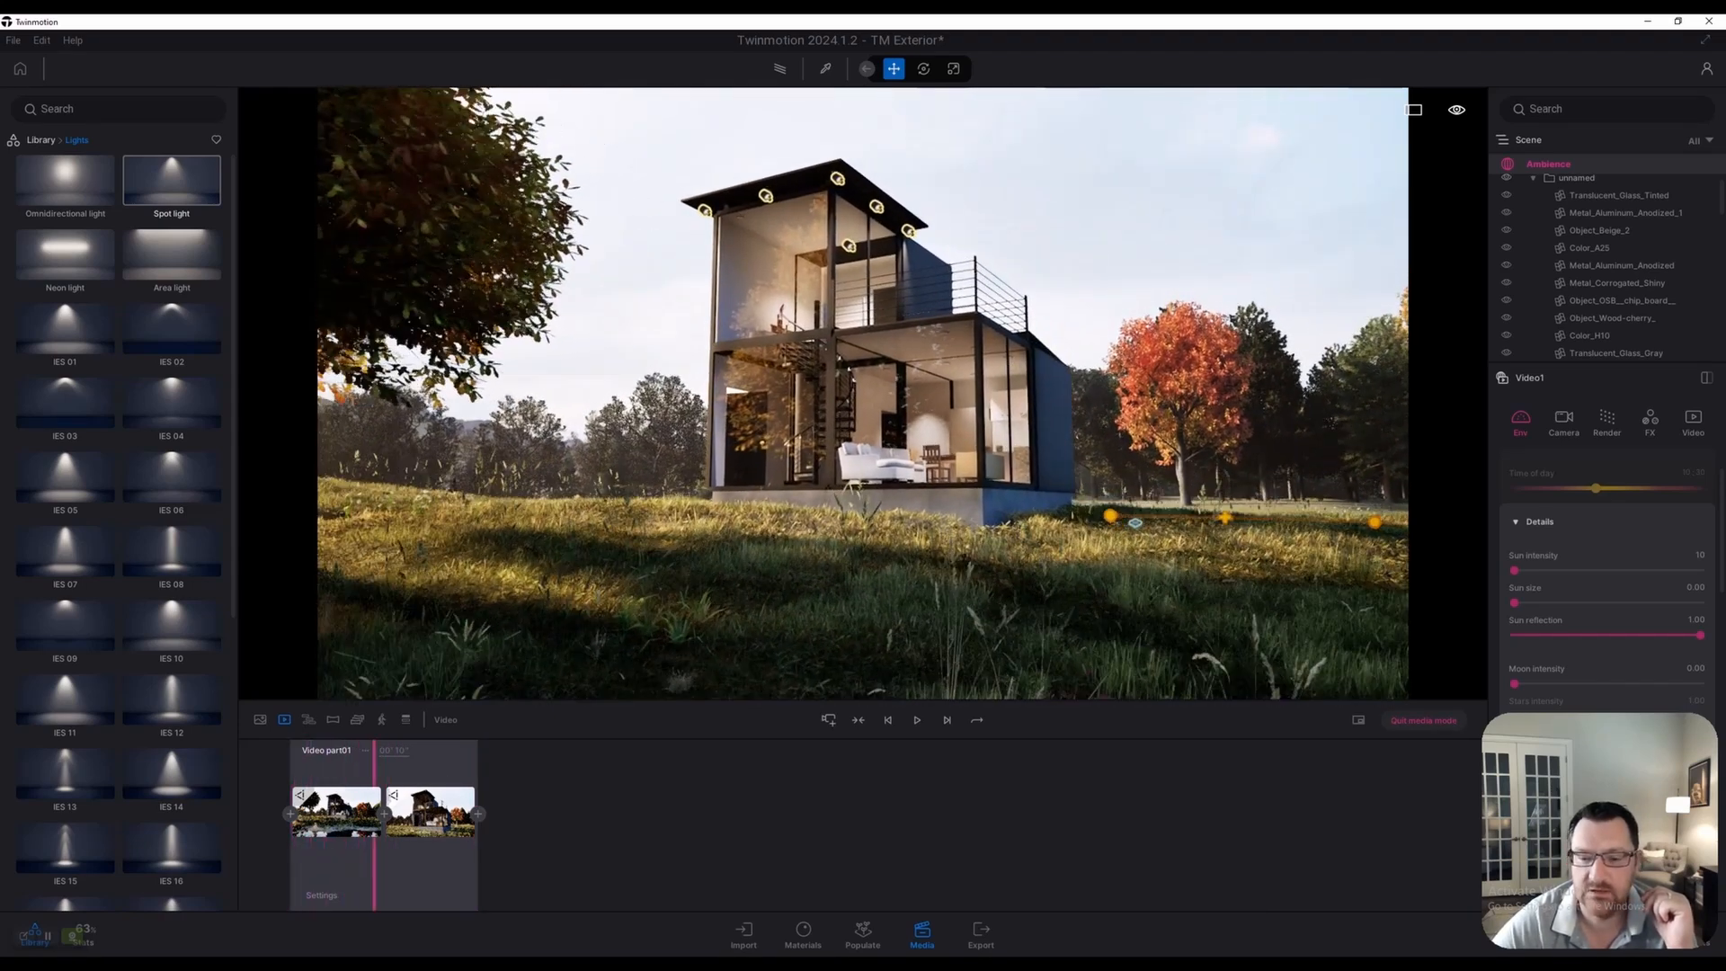
{"action": "left_click_drag", "start_coordinate": [389, 865], "coordinate": [291, 865]}
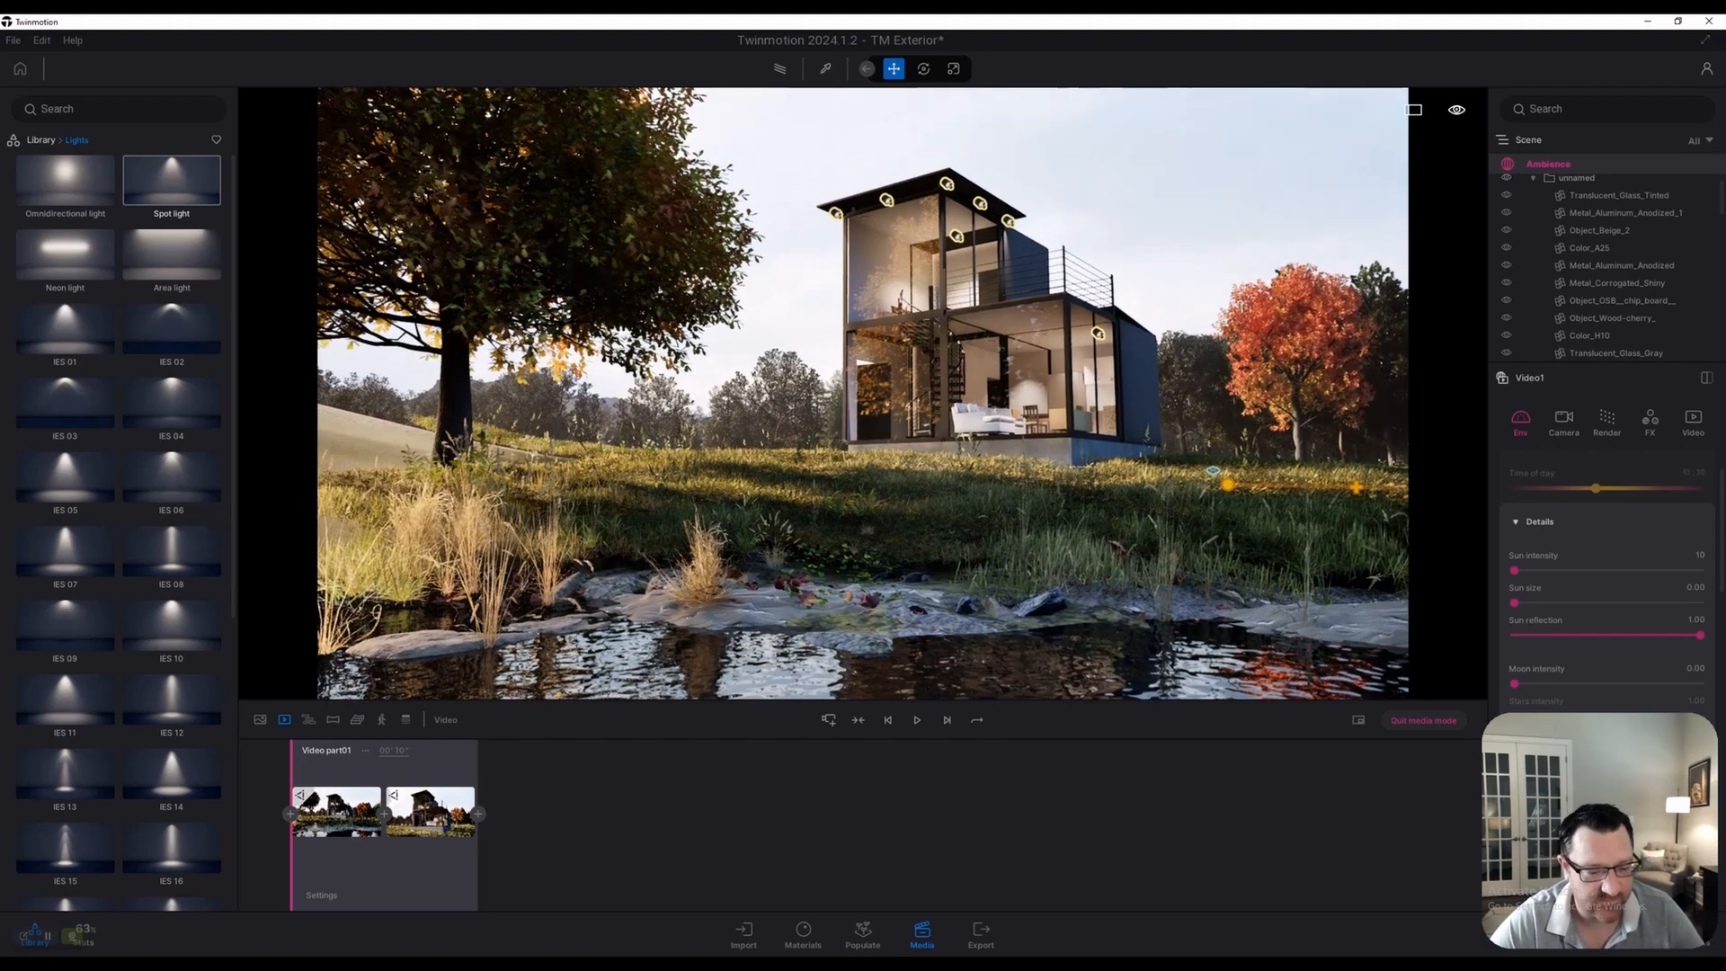
Create a new video whose first keyframe is a low view over the grass
{"action": "left_click", "coordinate": [260, 720]}
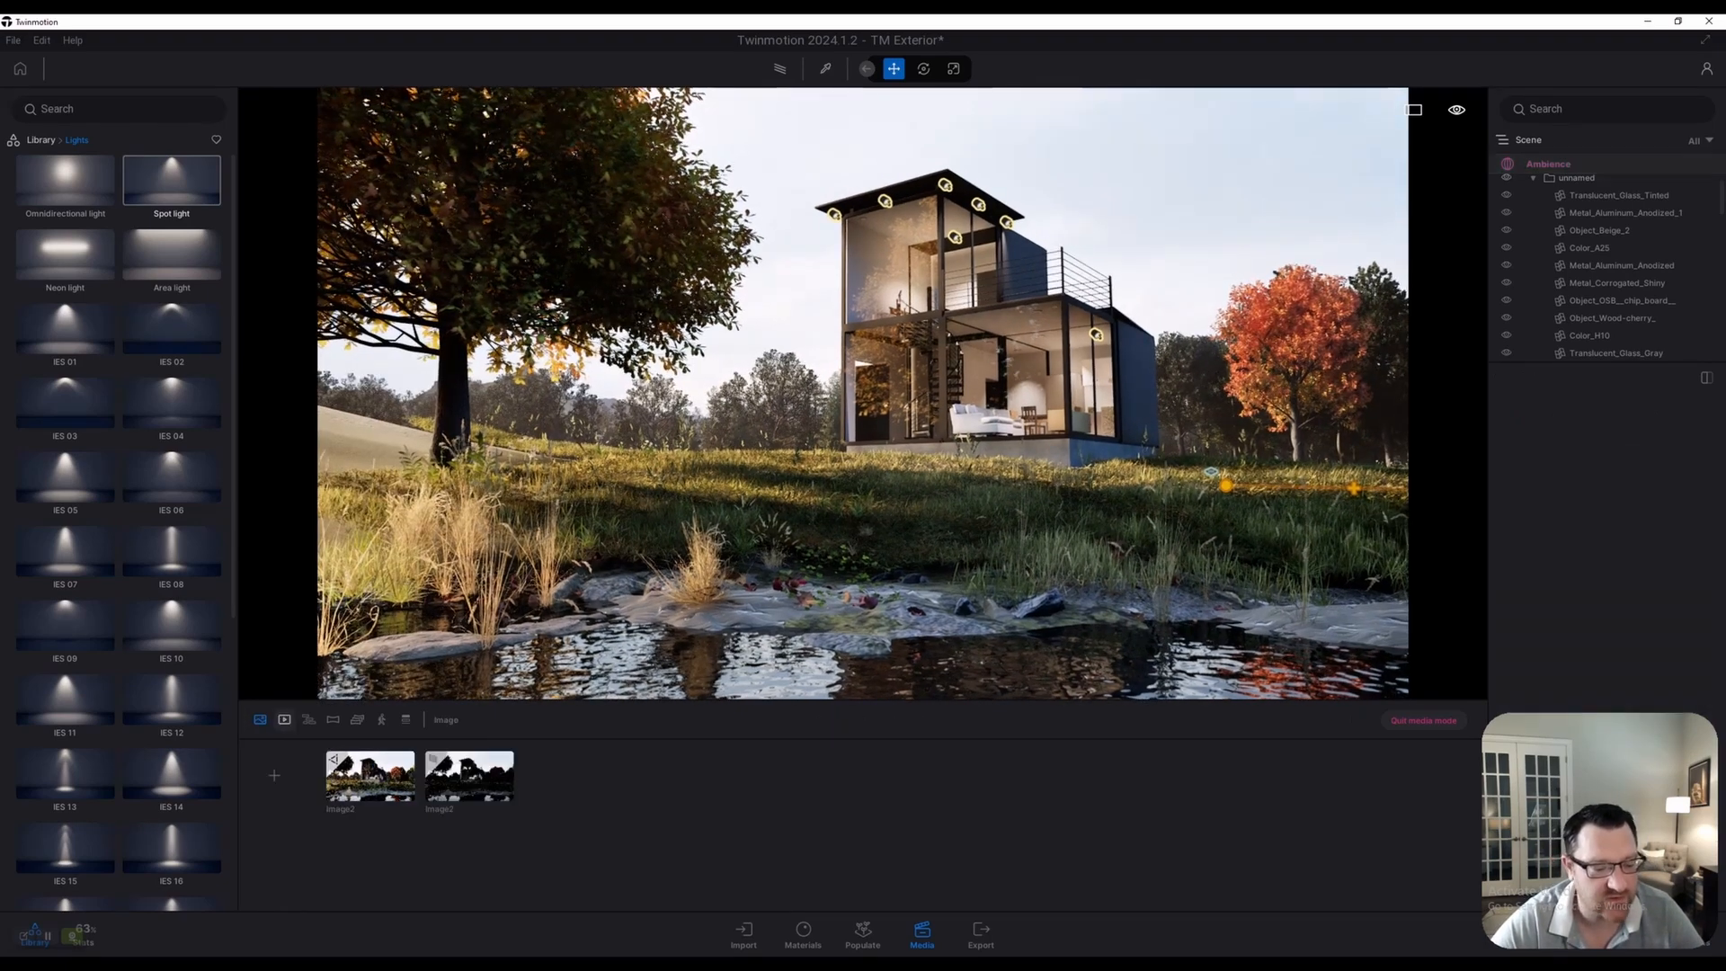
{"action": "left_click", "coordinate": [284, 720]}
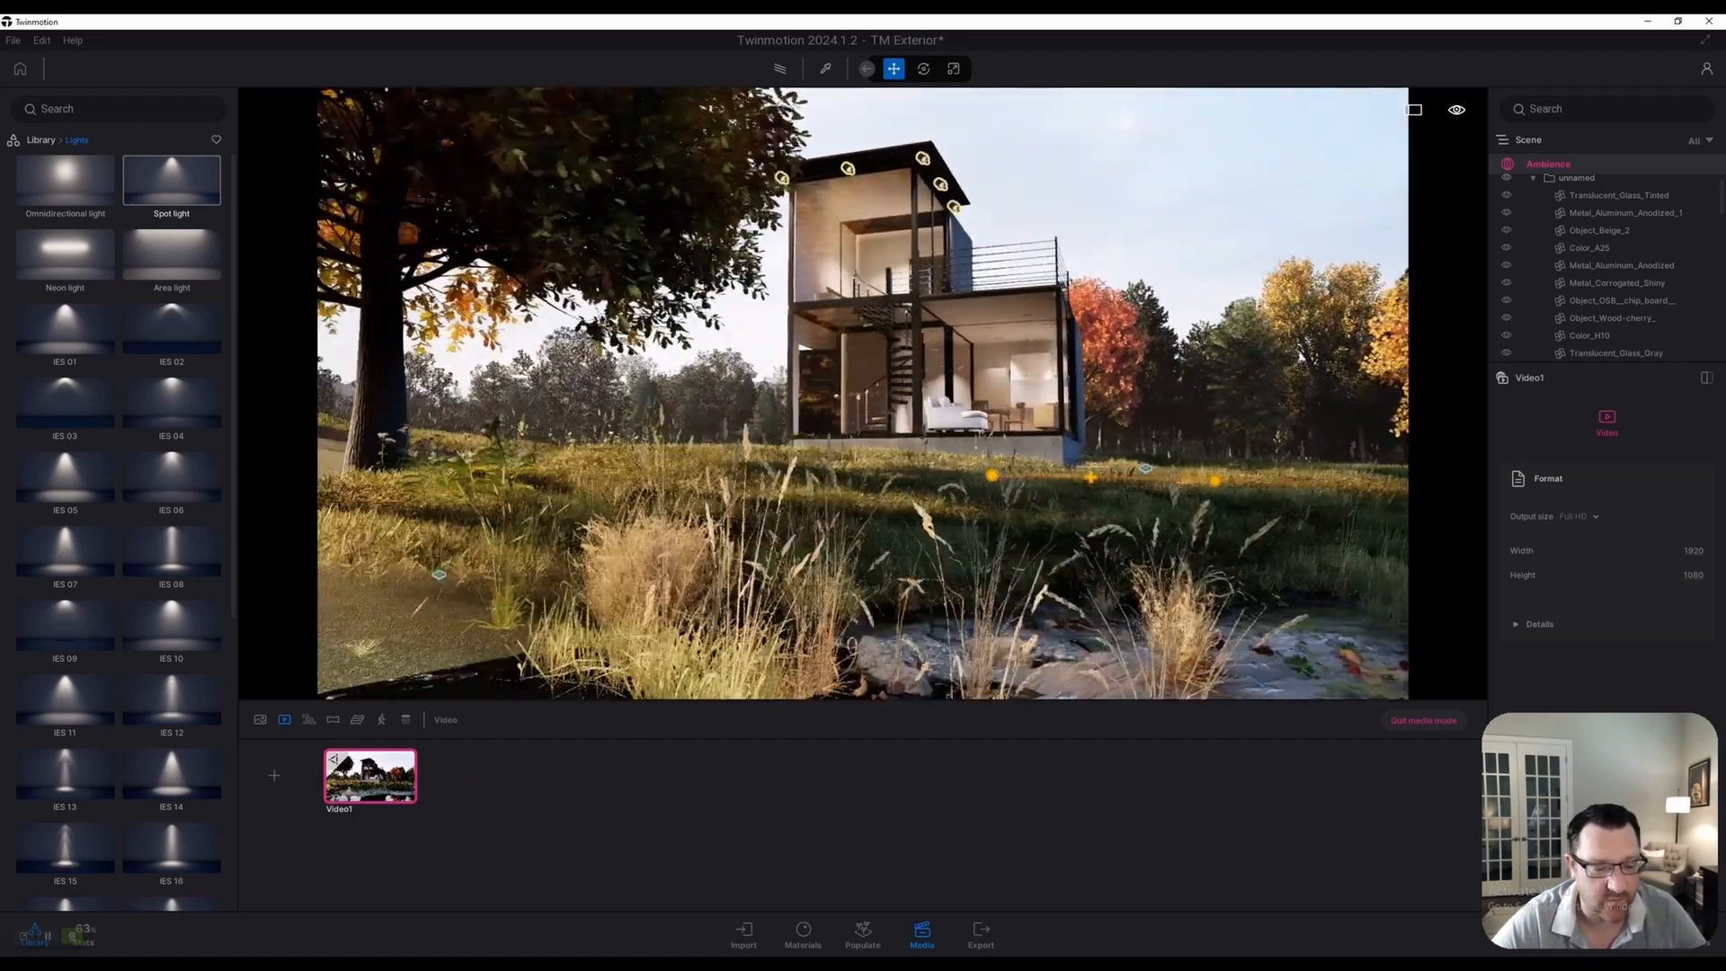
{"action": "left_click", "coordinate": [274, 775]}
{"action": "key", "text": "d"}
{"action": "key", "text": "w"}
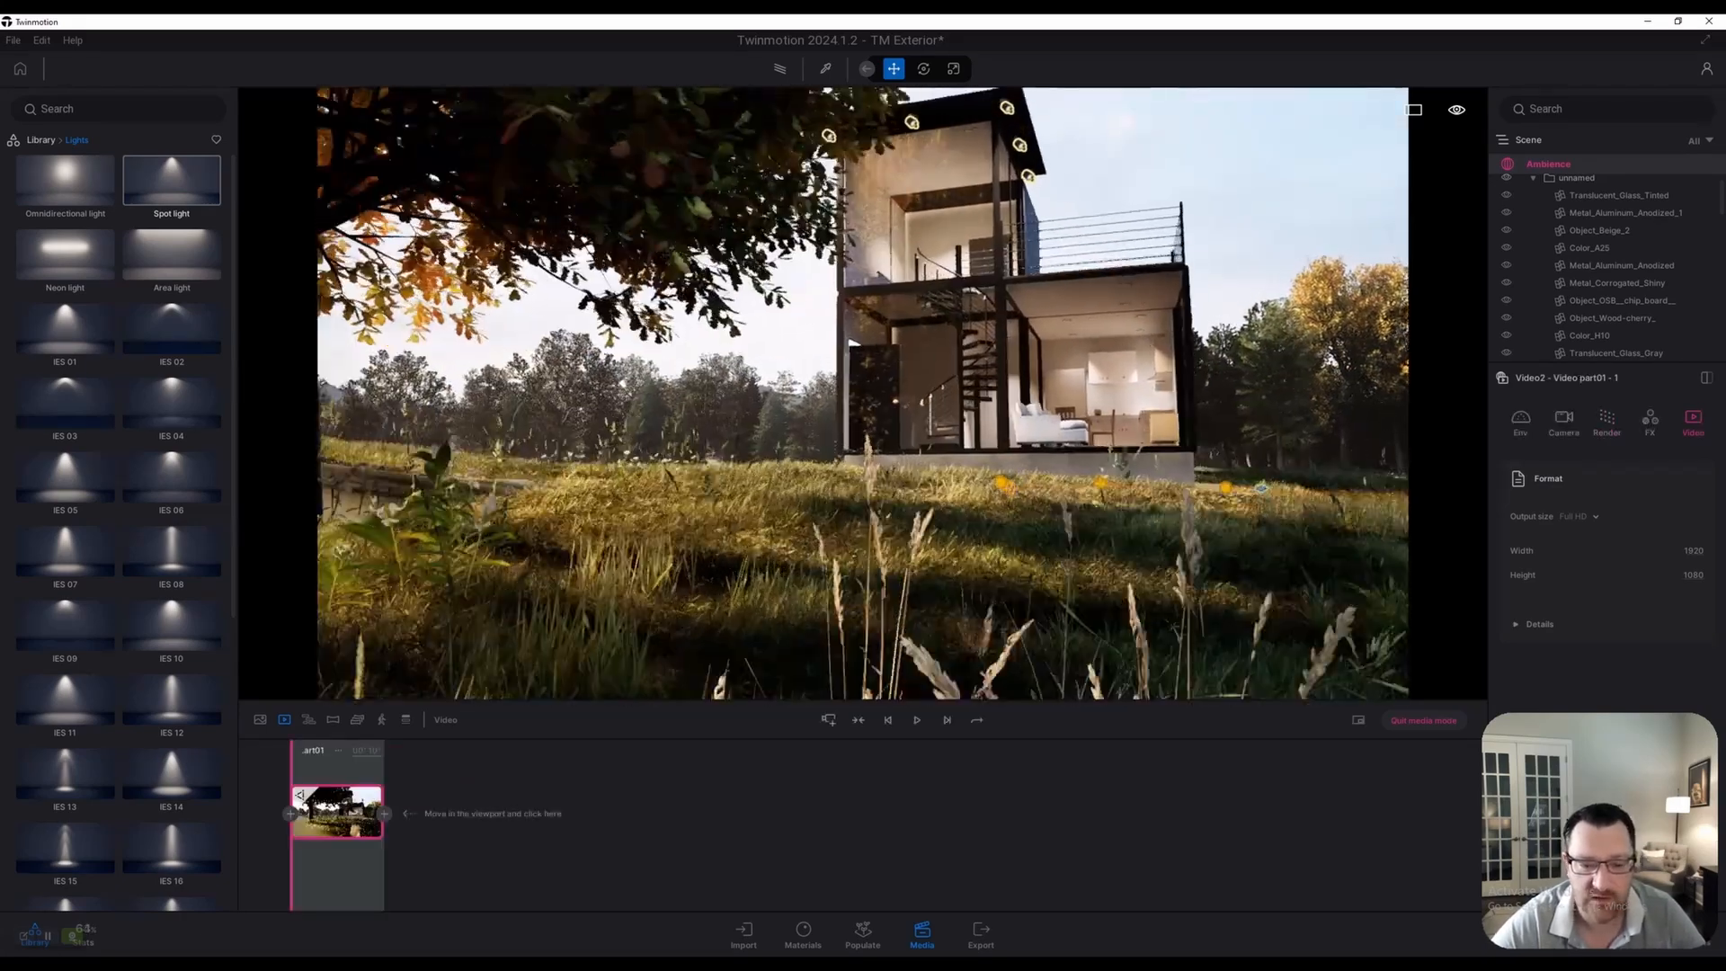
{"action": "key", "text": "a"}
{"action": "key", "text": "d"}
{"action": "key", "text": "a"}
{"action": "key", "text": "d"}
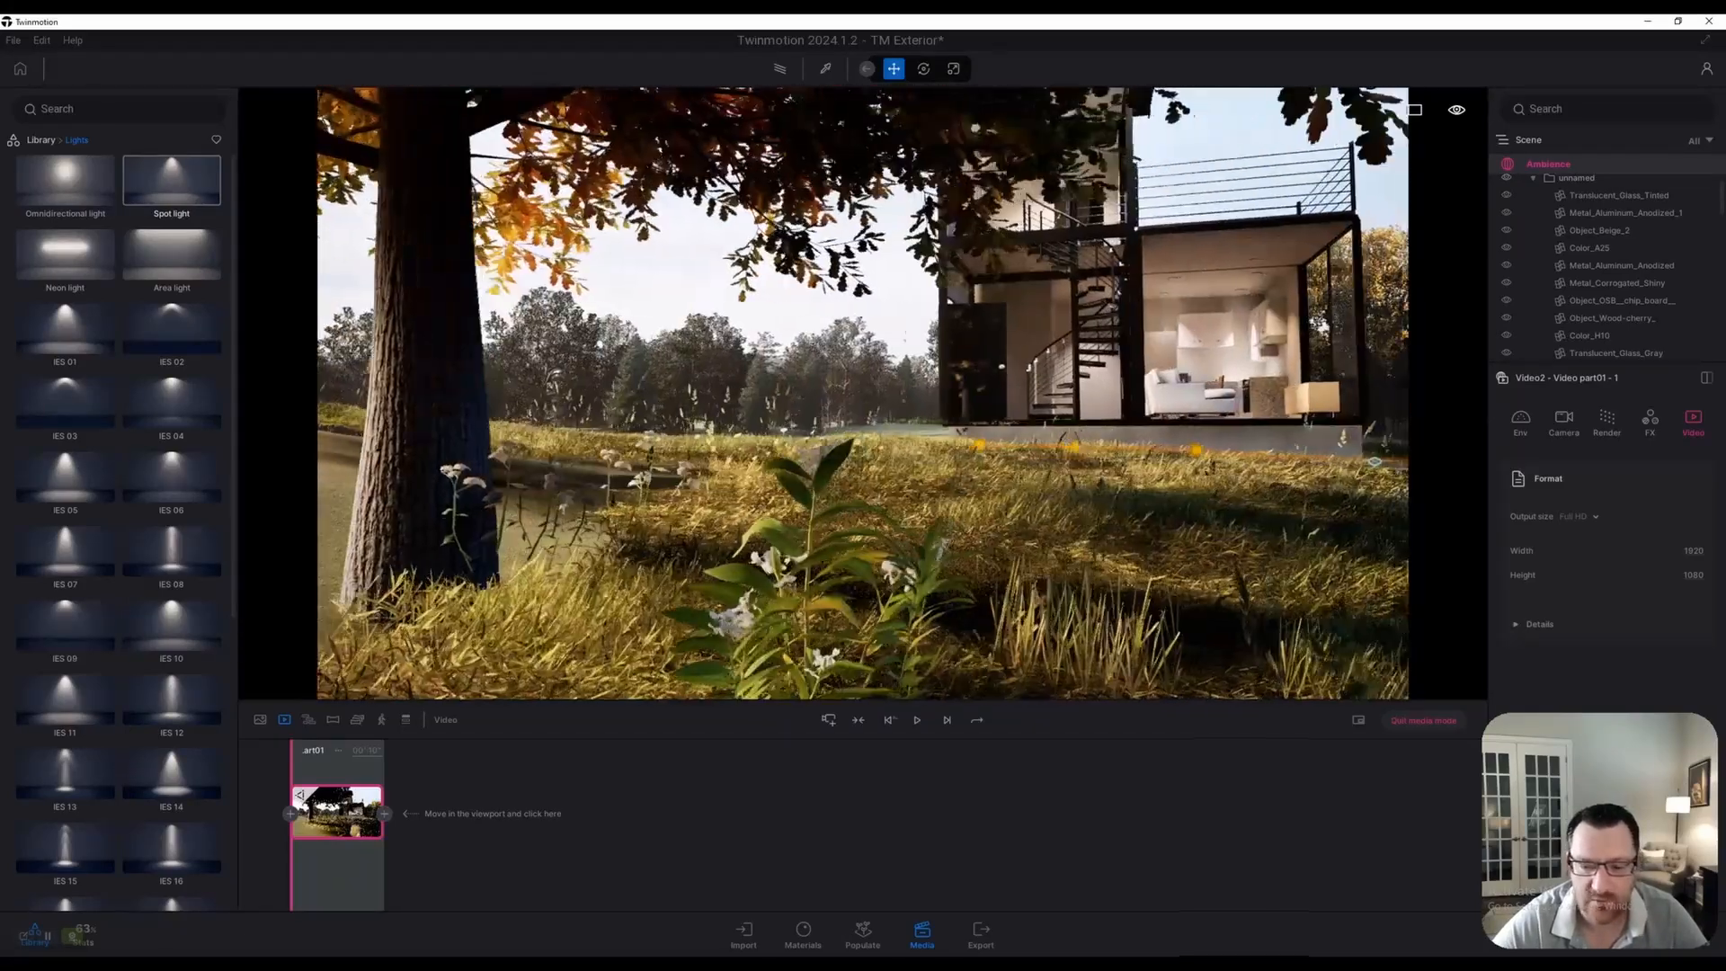
{"action": "key", "text": "w"}
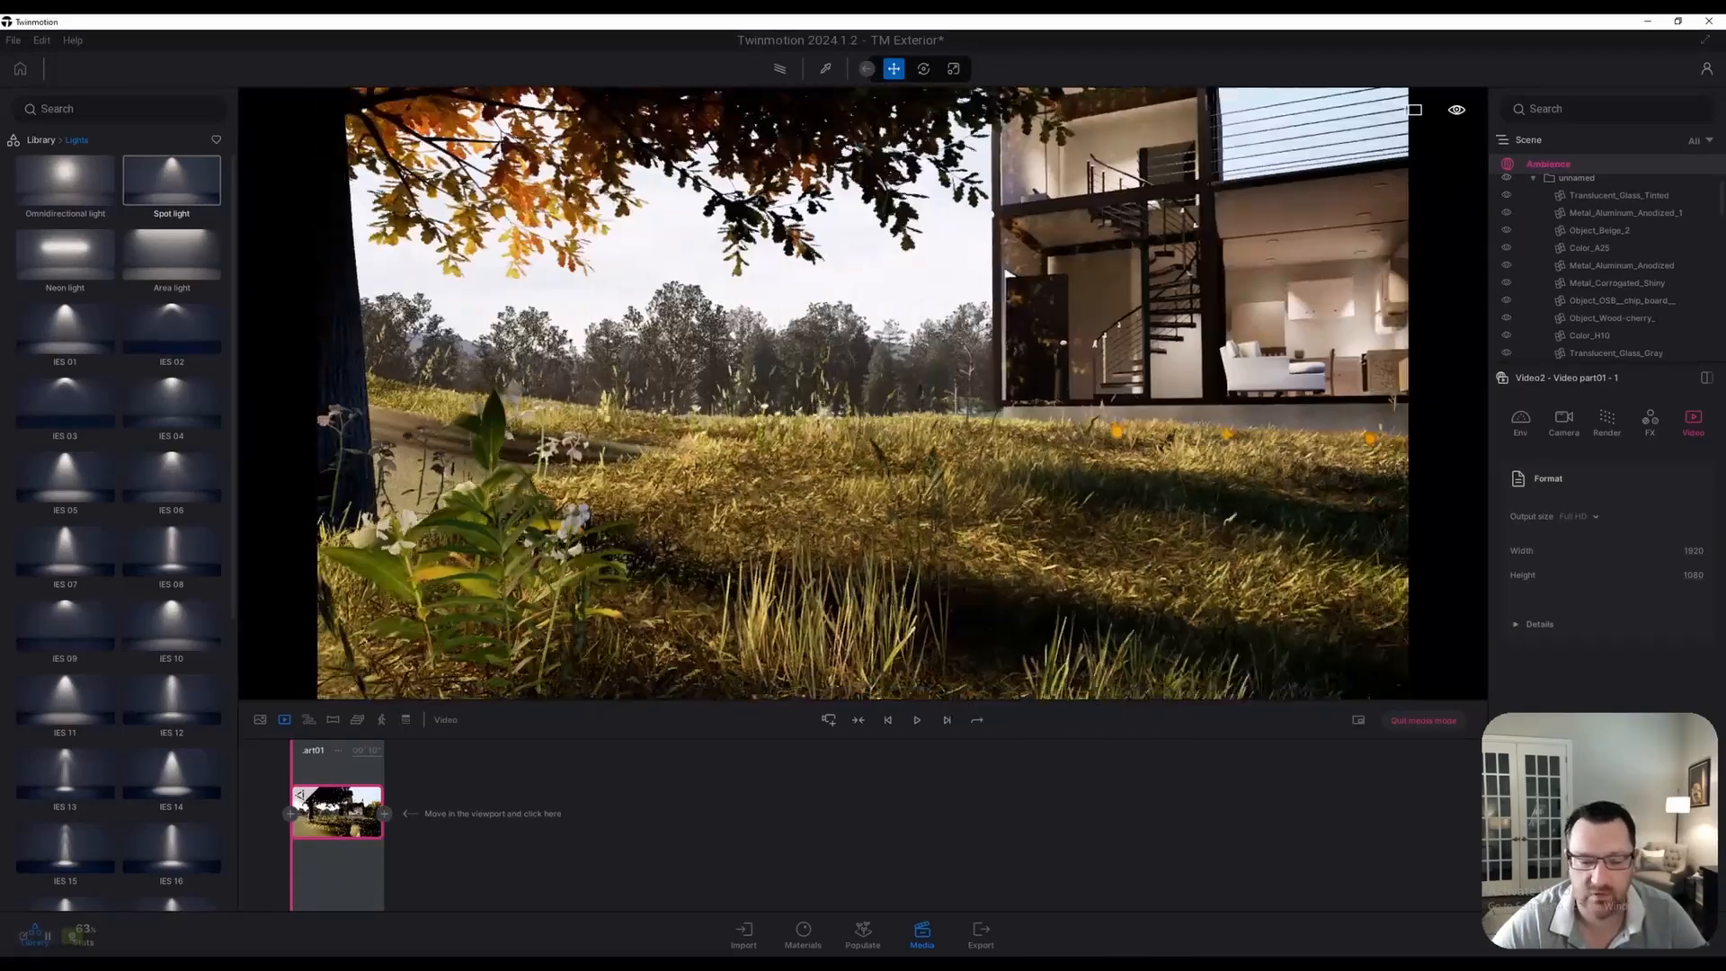
{"action": "key", "text": "w"}
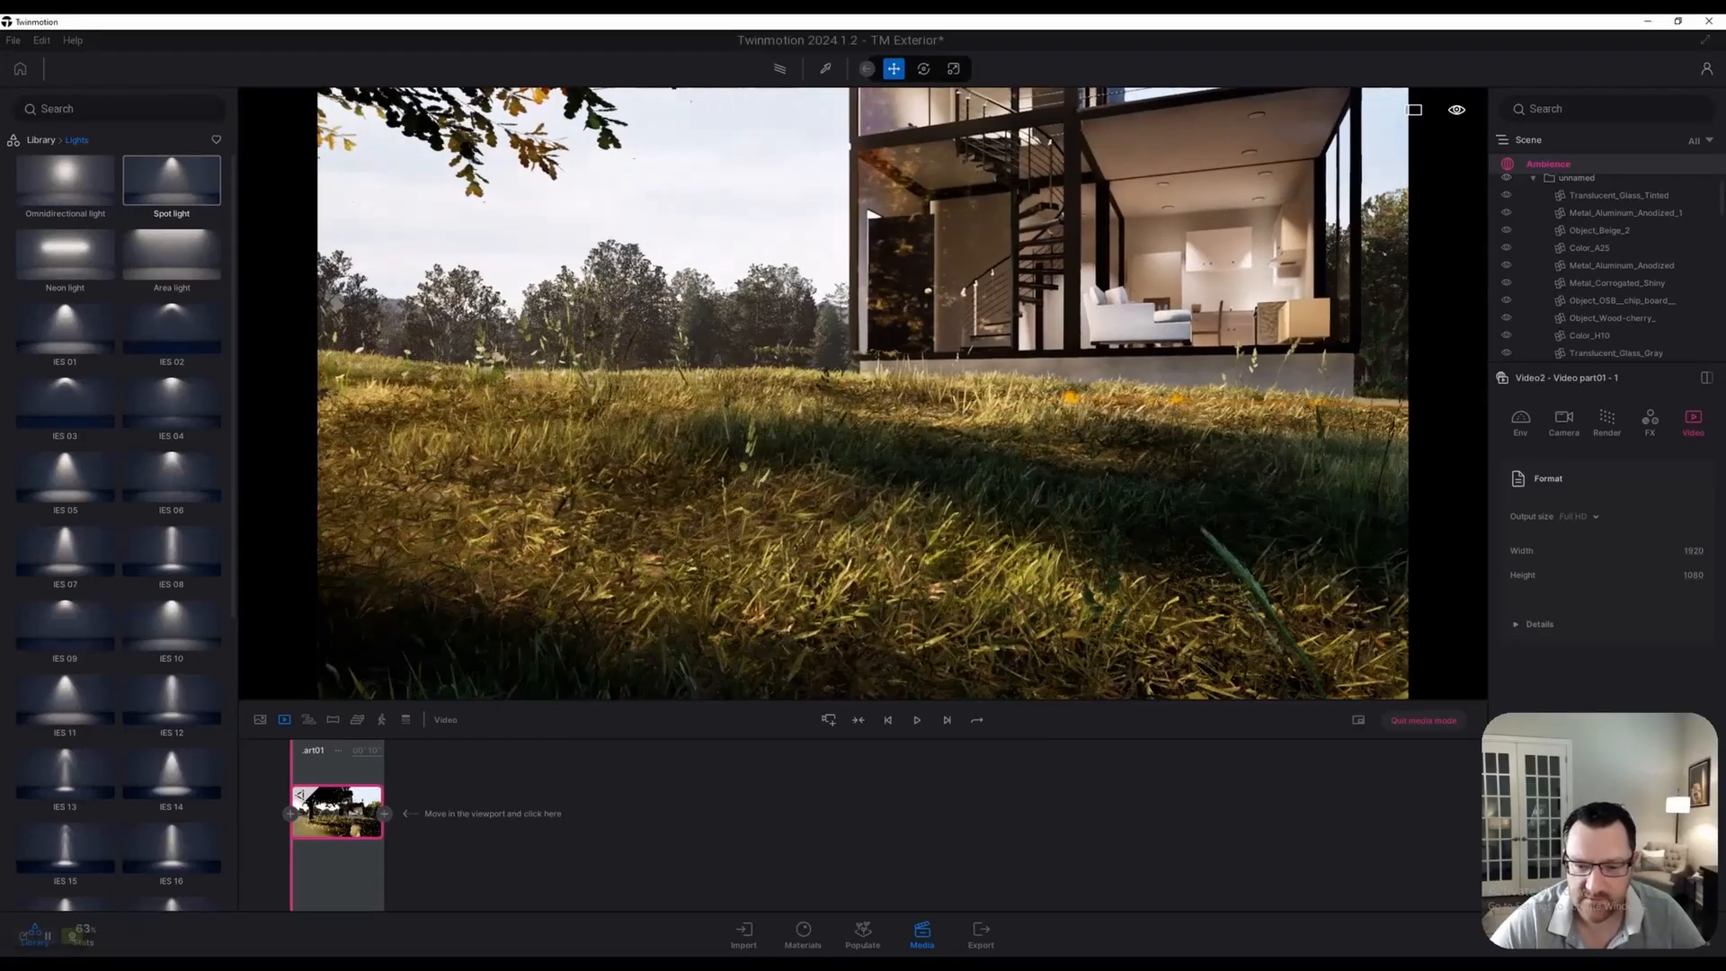
{"action": "right_click_drag", "start_coordinate": [863, 393], "coordinate": [872, 404]}
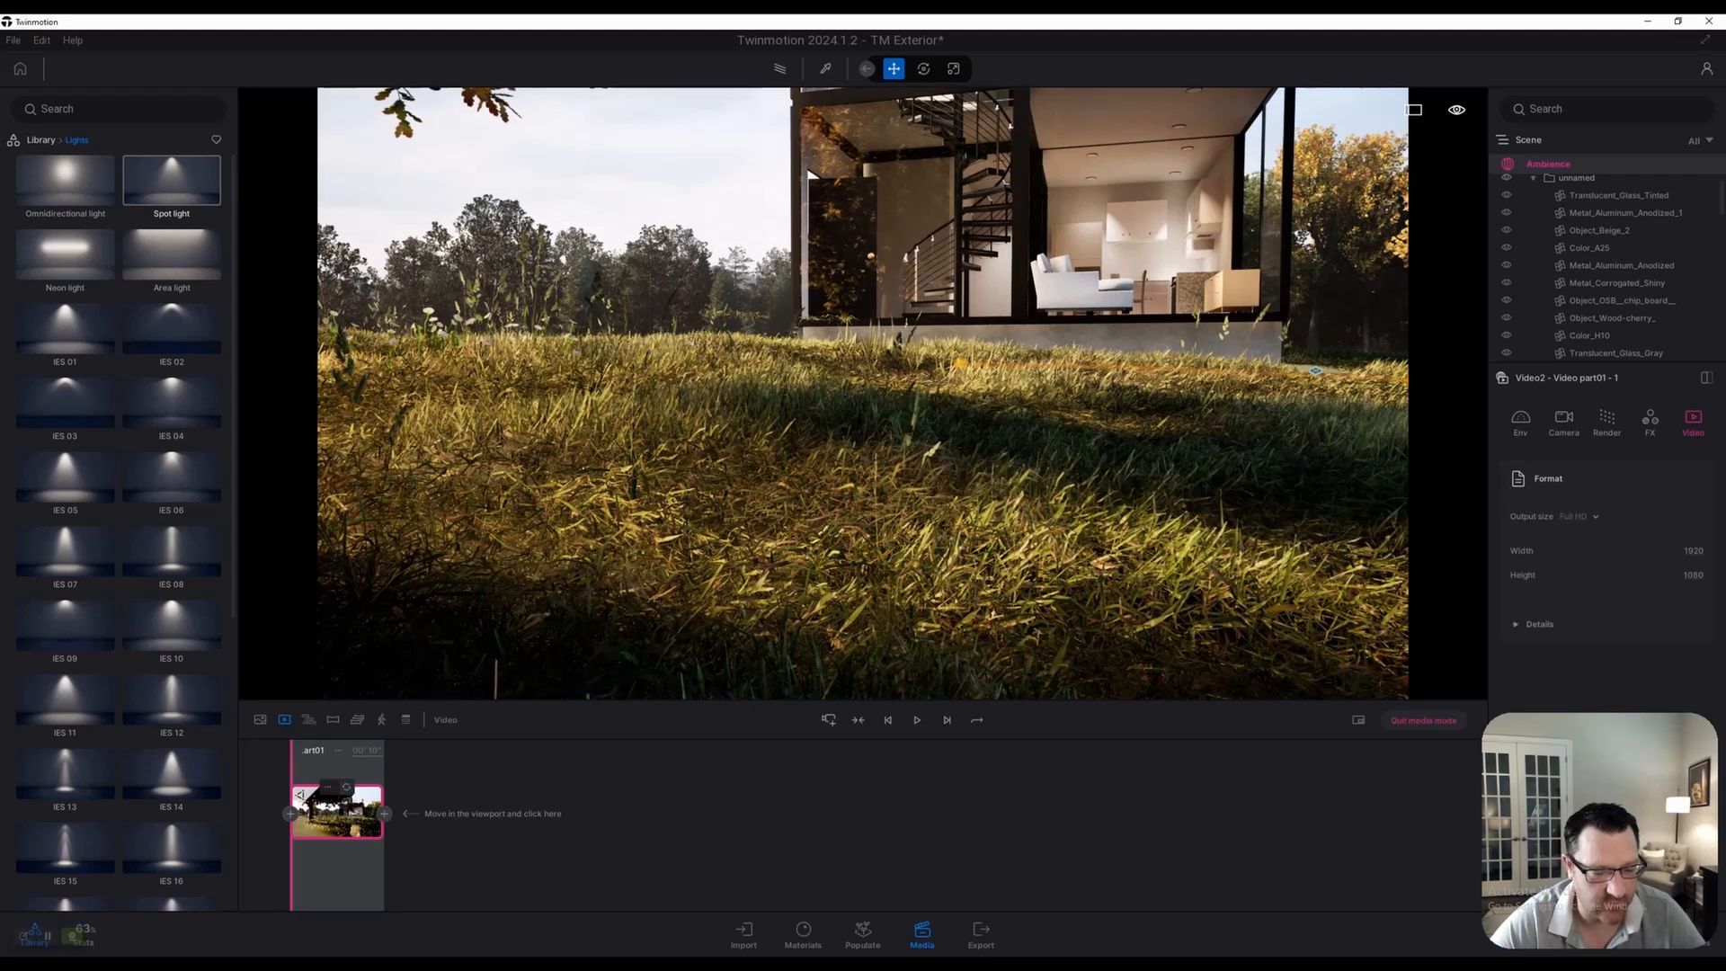
{"action": "left_click", "coordinate": [346, 787]}
Add a second keyframe framing the full house and compare both keyframe views
{"action": "right_click_drag", "start_coordinate": [863, 393], "coordinate": [1023, 146]}
{"action": "key", "text": "w"}
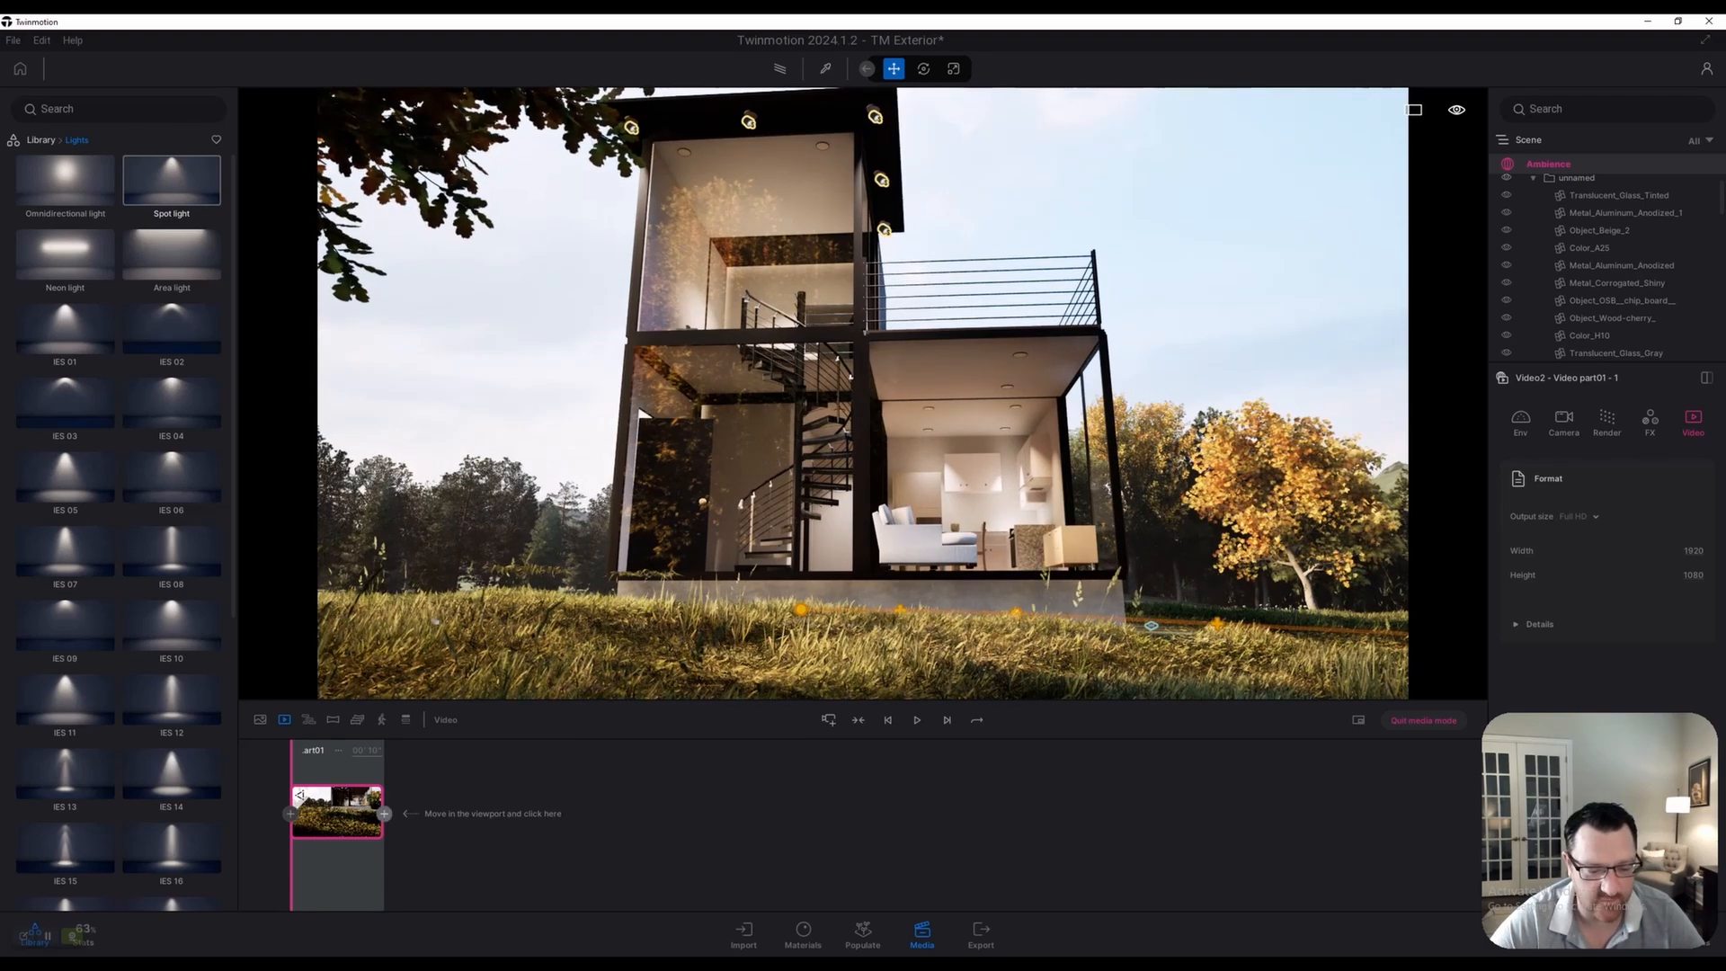
{"action": "left_click", "coordinate": [384, 814]}
{"action": "left_click", "coordinate": [337, 809]}
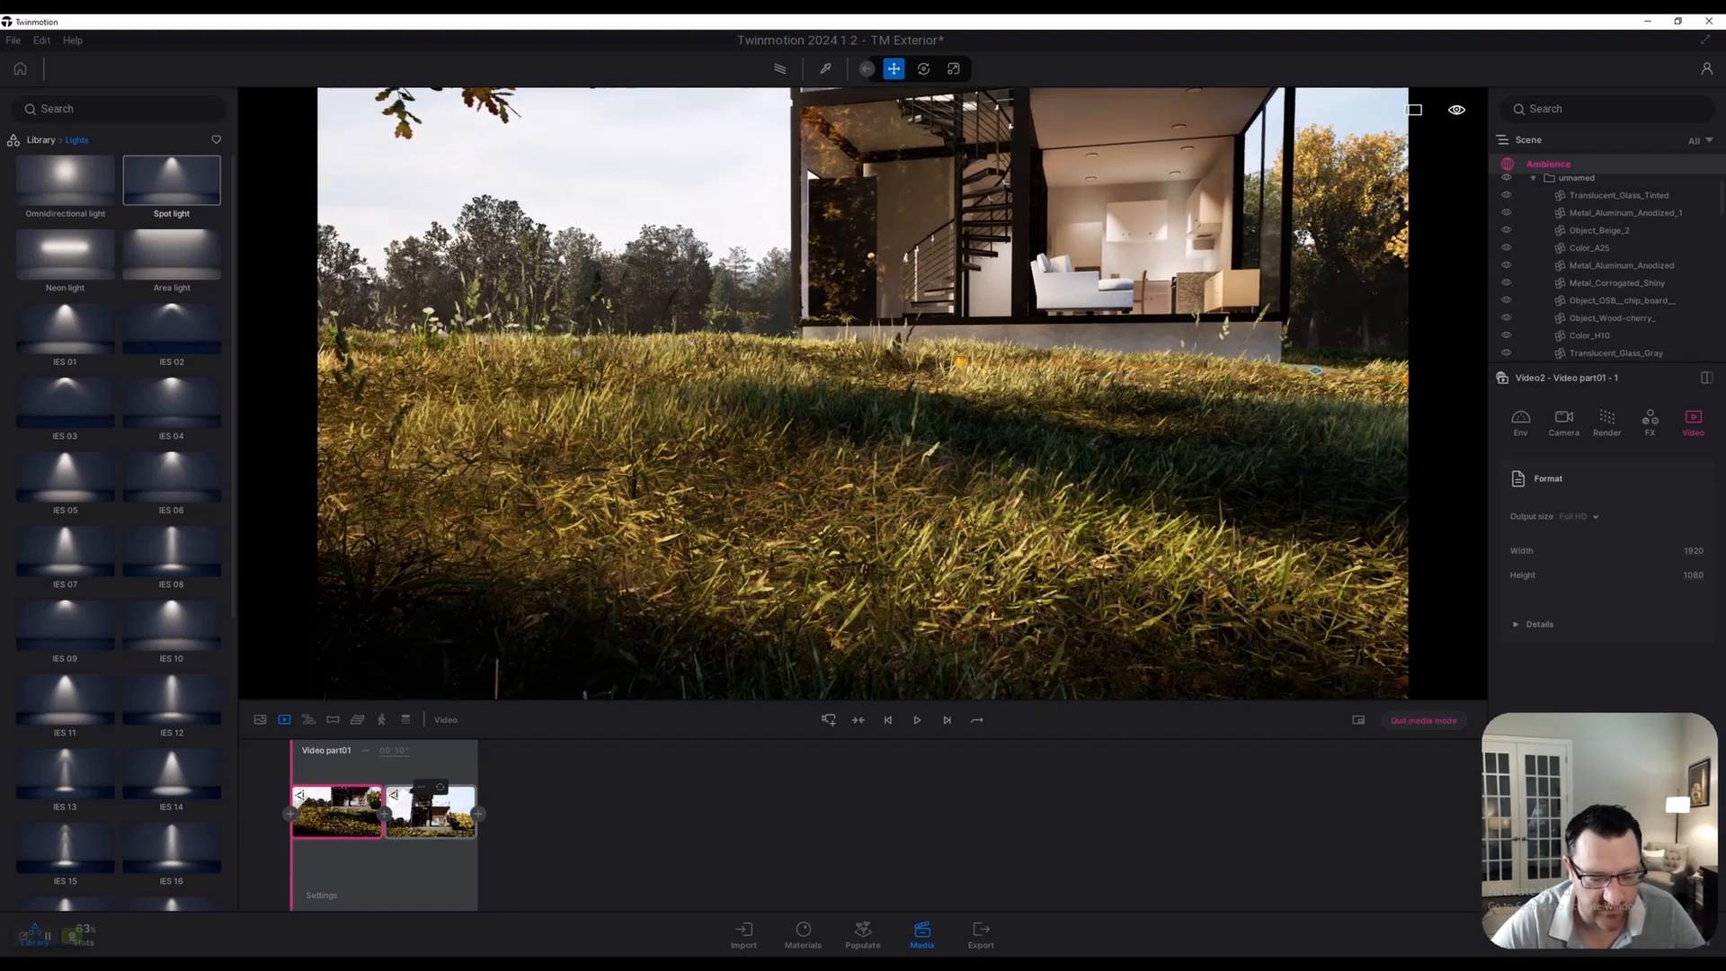
{"action": "left_click", "coordinate": [431, 813]}
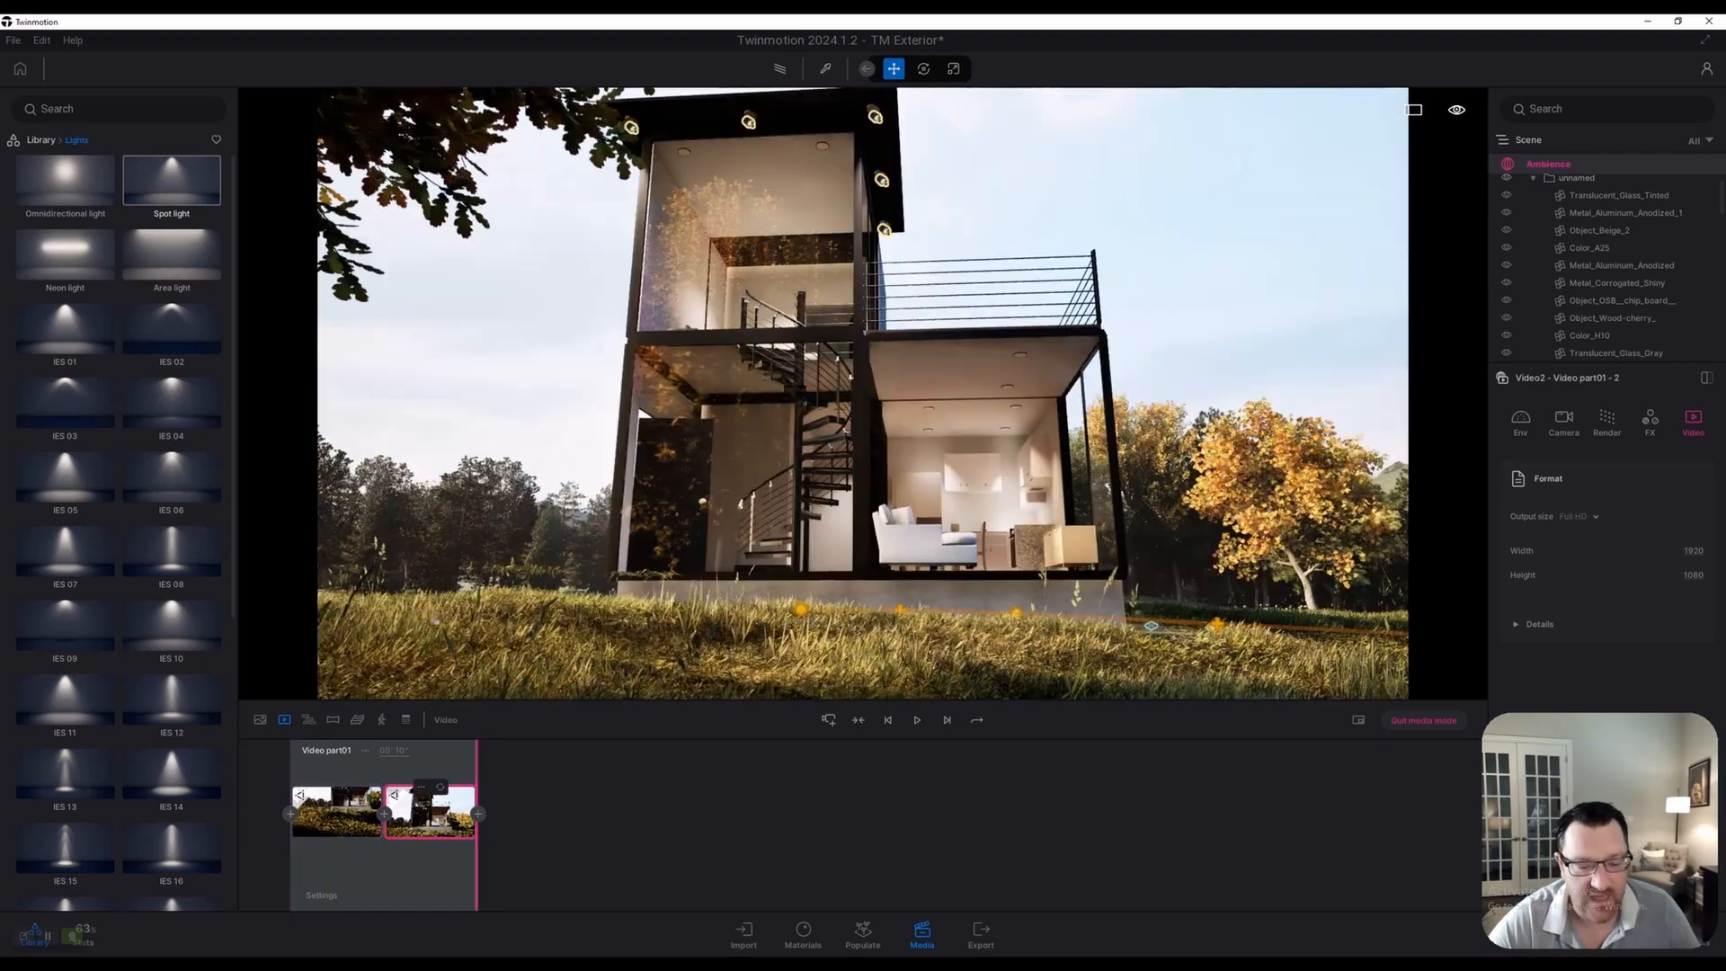
{"action": "left_click", "coordinate": [337, 813]}
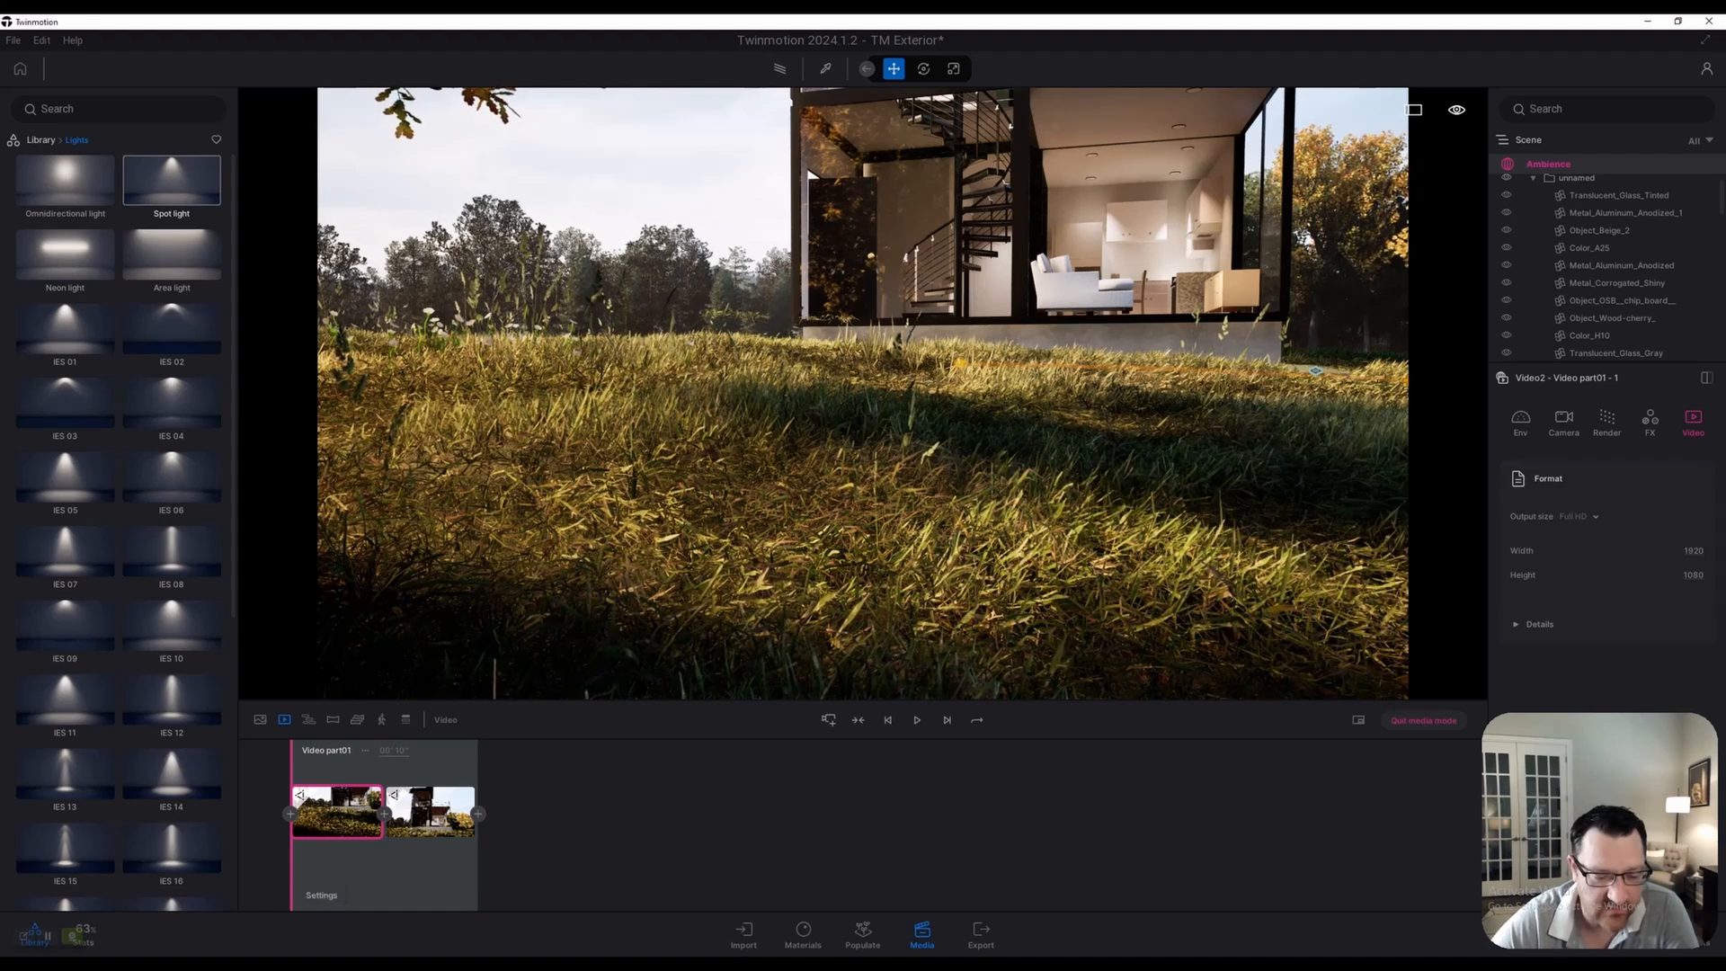
{"action": "left_click", "coordinate": [321, 896]}
Enable depth of field for Video2 and pick focus on the house at 8.78 ft
{"action": "left_click", "coordinate": [1563, 418]}
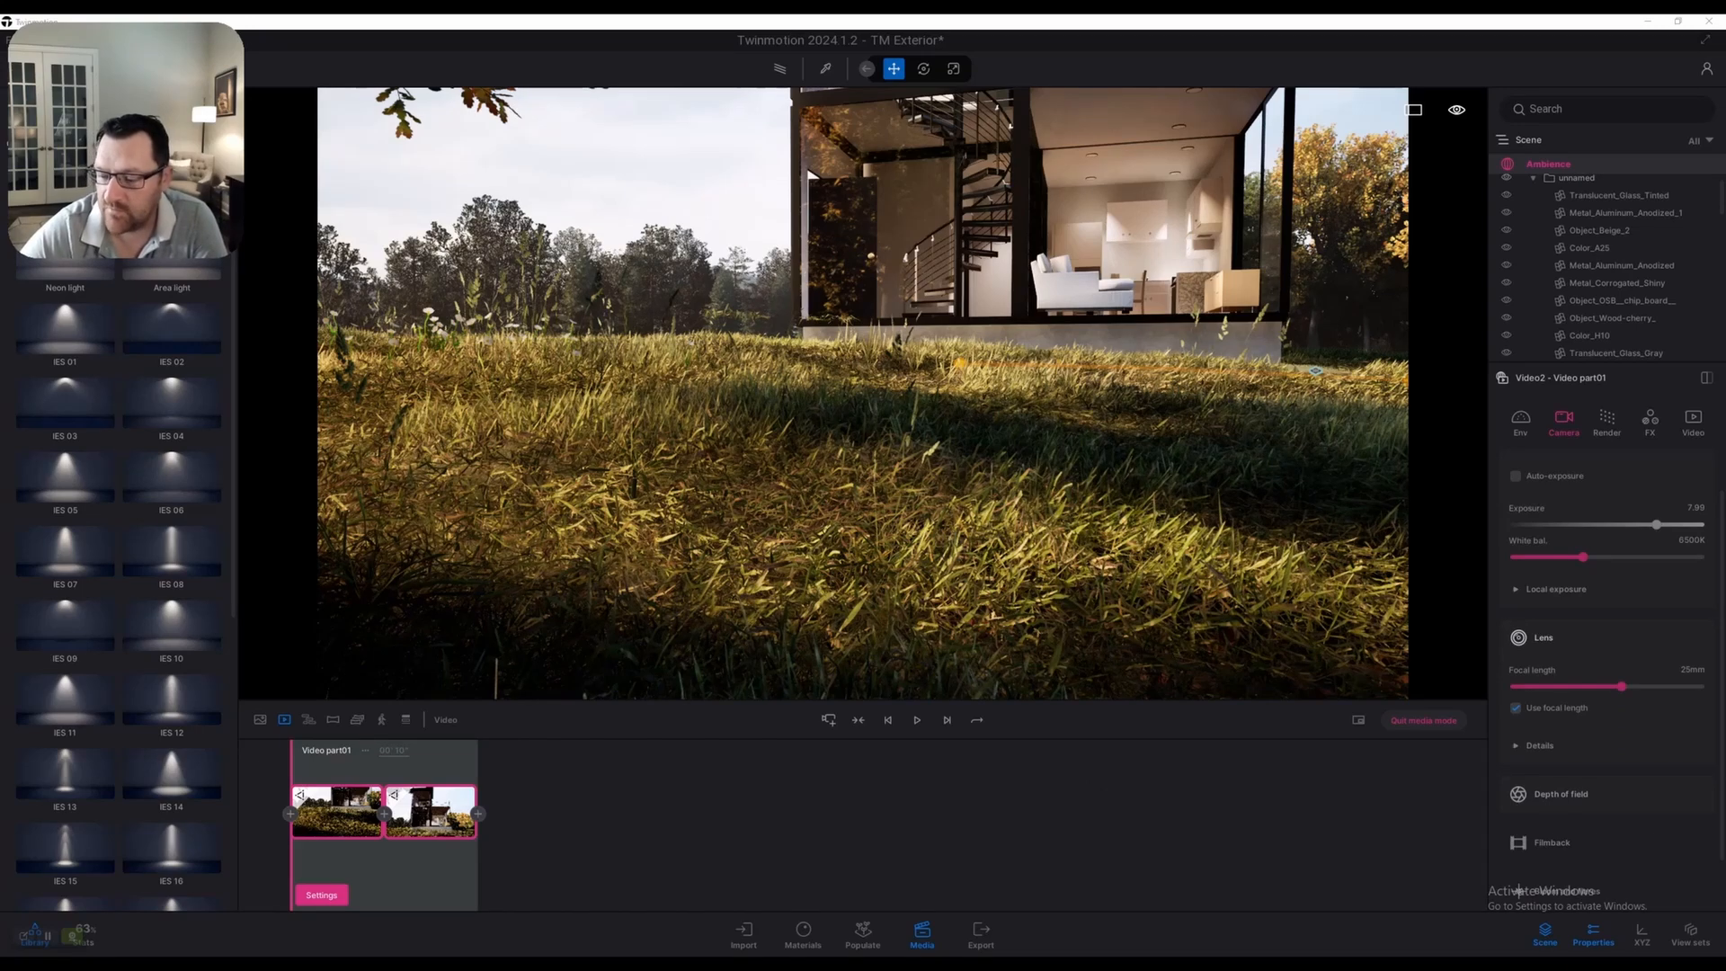
{"action": "scroll", "coordinate": [1605, 674], "scroll_direction": "down", "scroll_amount": 2}
{"action": "left_click", "coordinate": [1560, 729]}
{"action": "scroll", "coordinate": [1564, 680], "scroll_direction": "down", "scroll_amount": 3}
{"action": "left_click", "coordinate": [1516, 660]}
{"action": "left_click", "coordinate": [1548, 733]}
{"action": "left_click", "coordinate": [695, 630]}
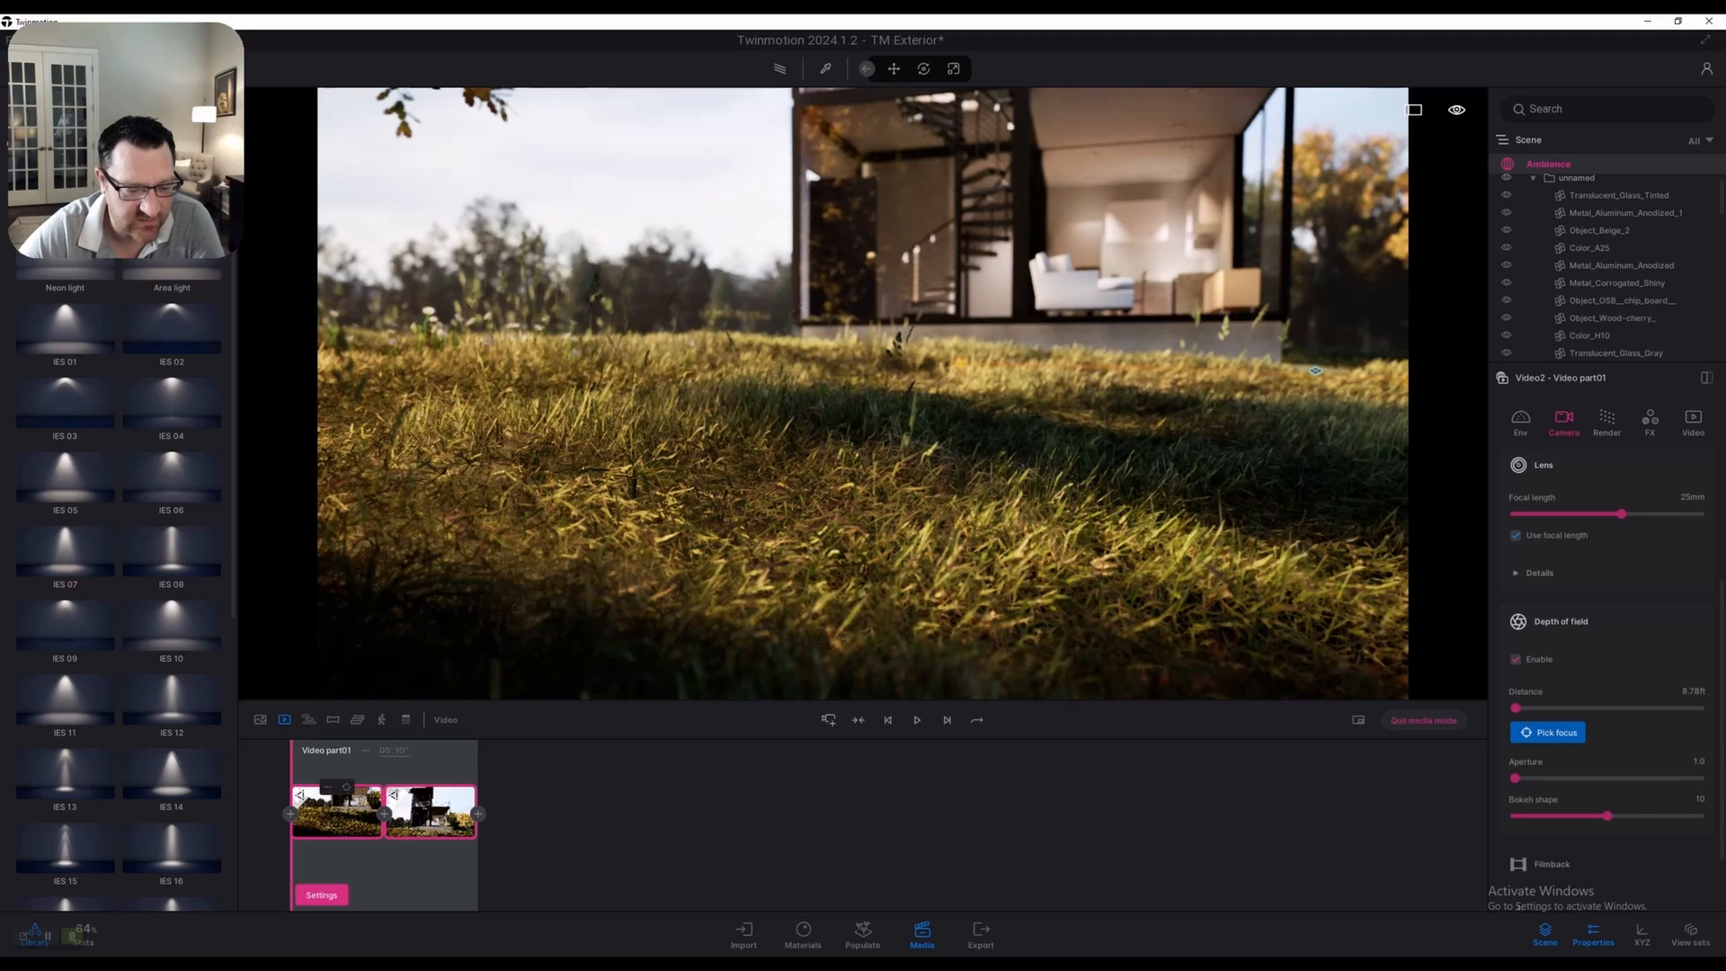
Check both keyframes and rewind the video to its start
{"action": "left_click", "coordinate": [337, 811]}
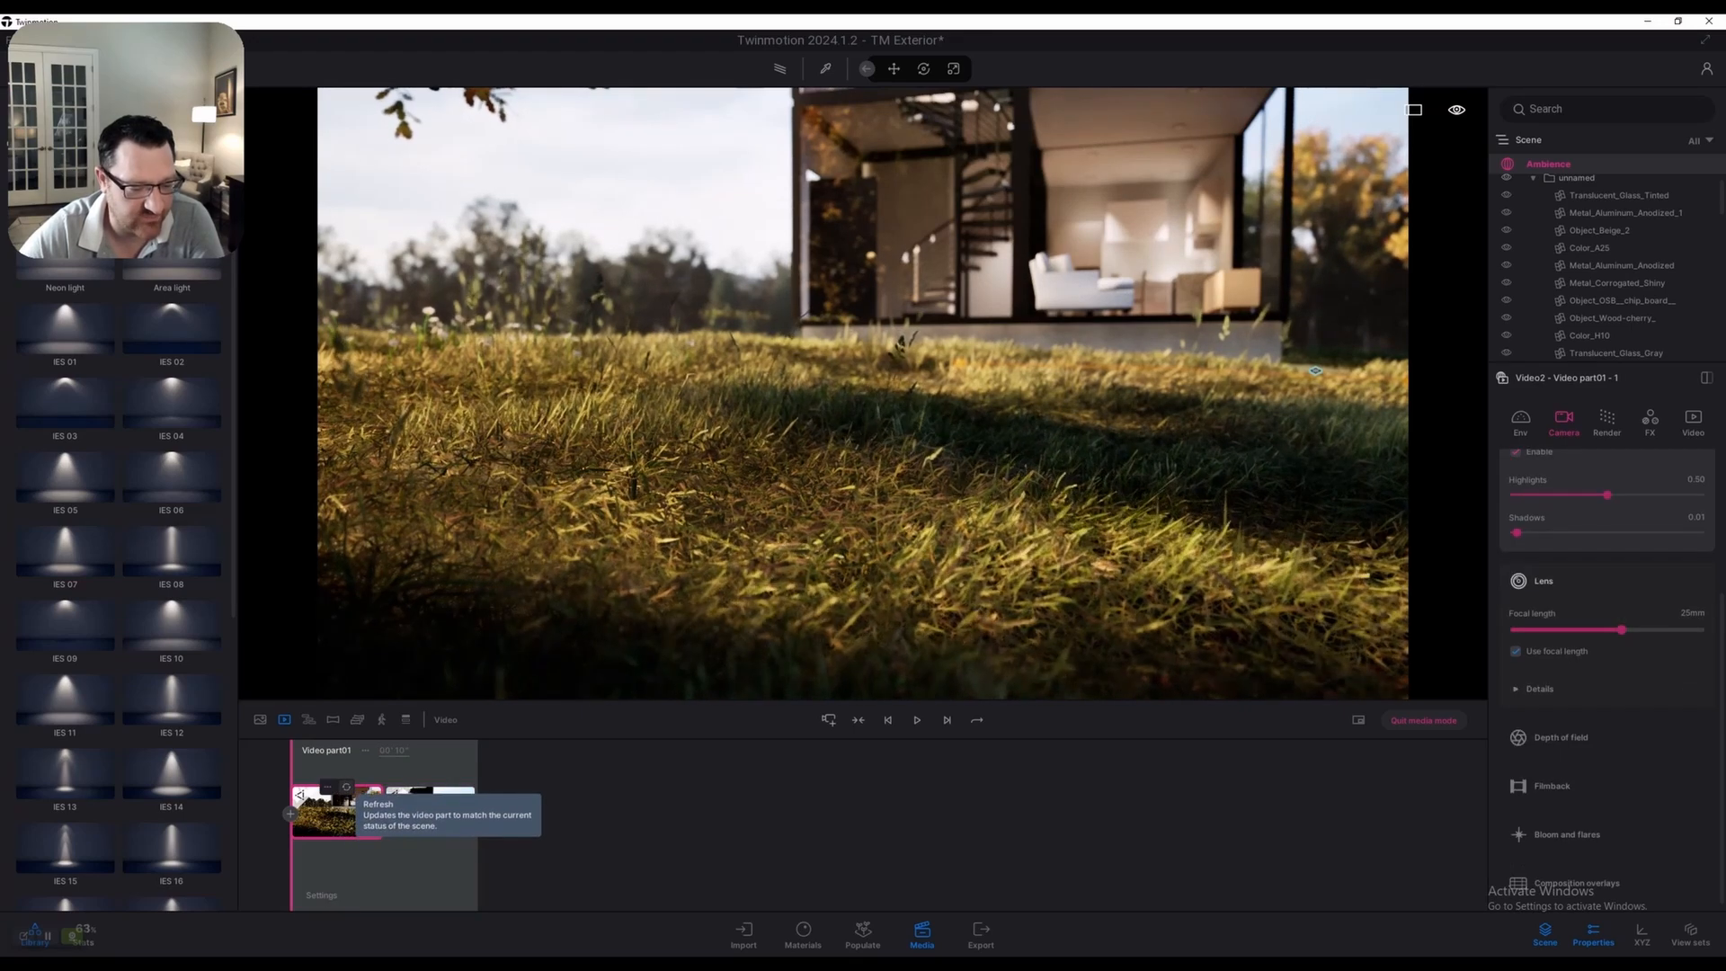
{"action": "left_click", "coordinate": [429, 812]}
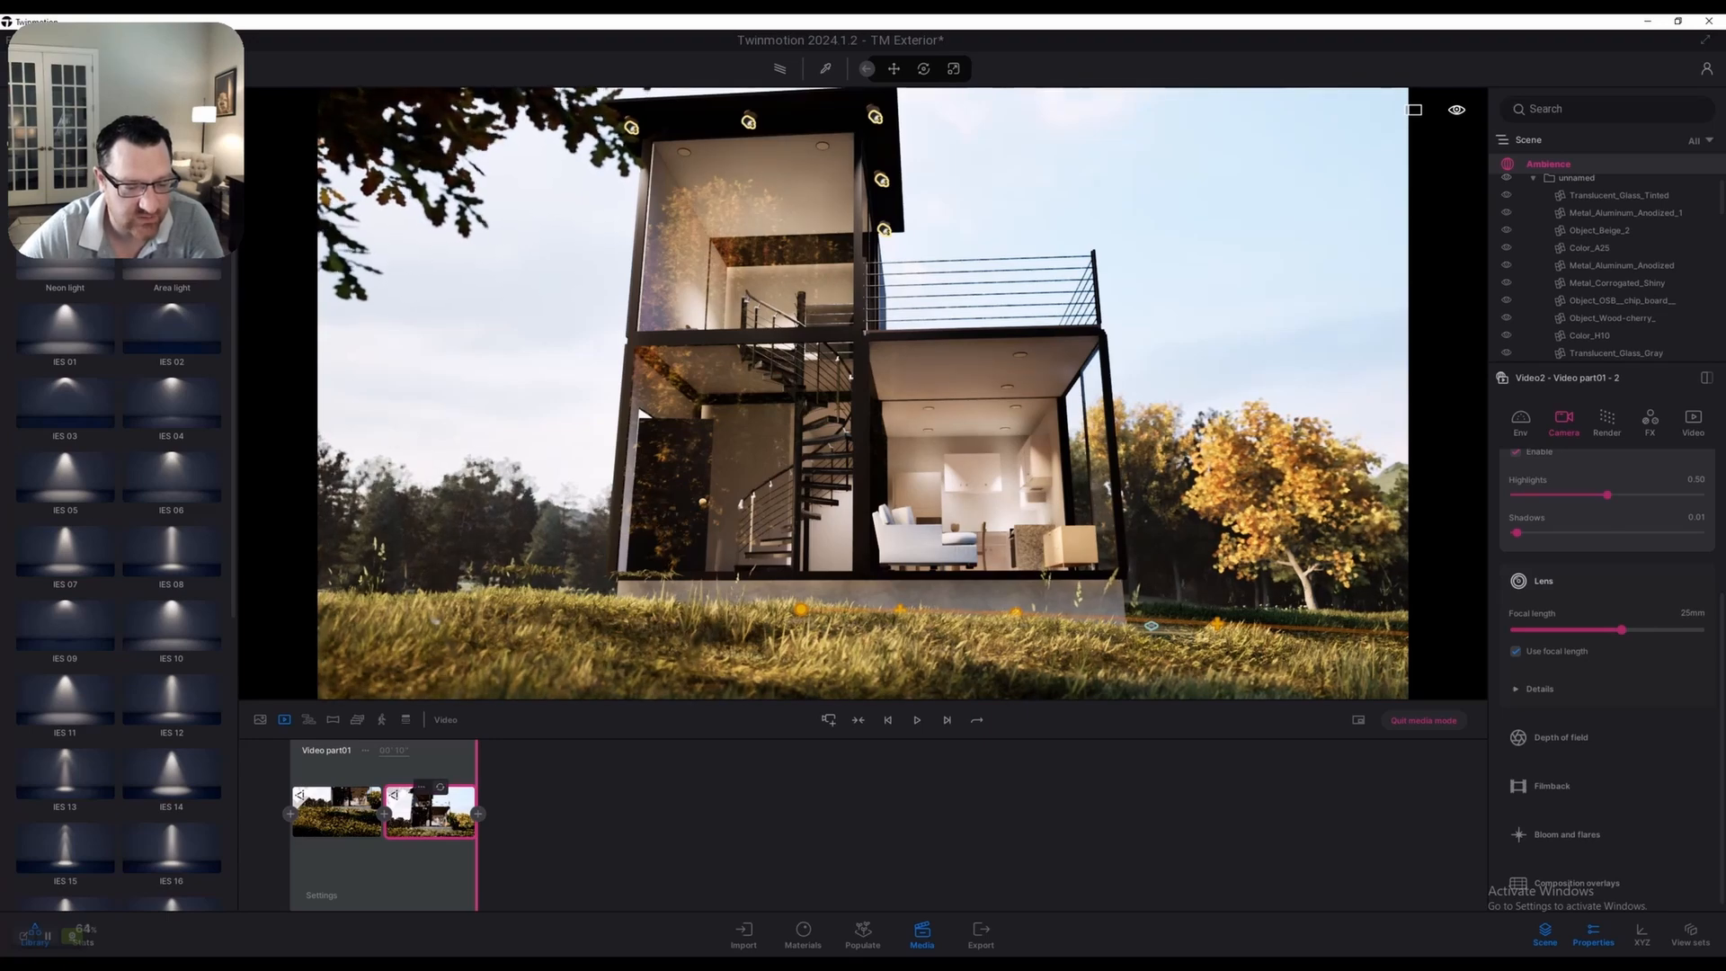
{"action": "left_click", "coordinate": [291, 762]}
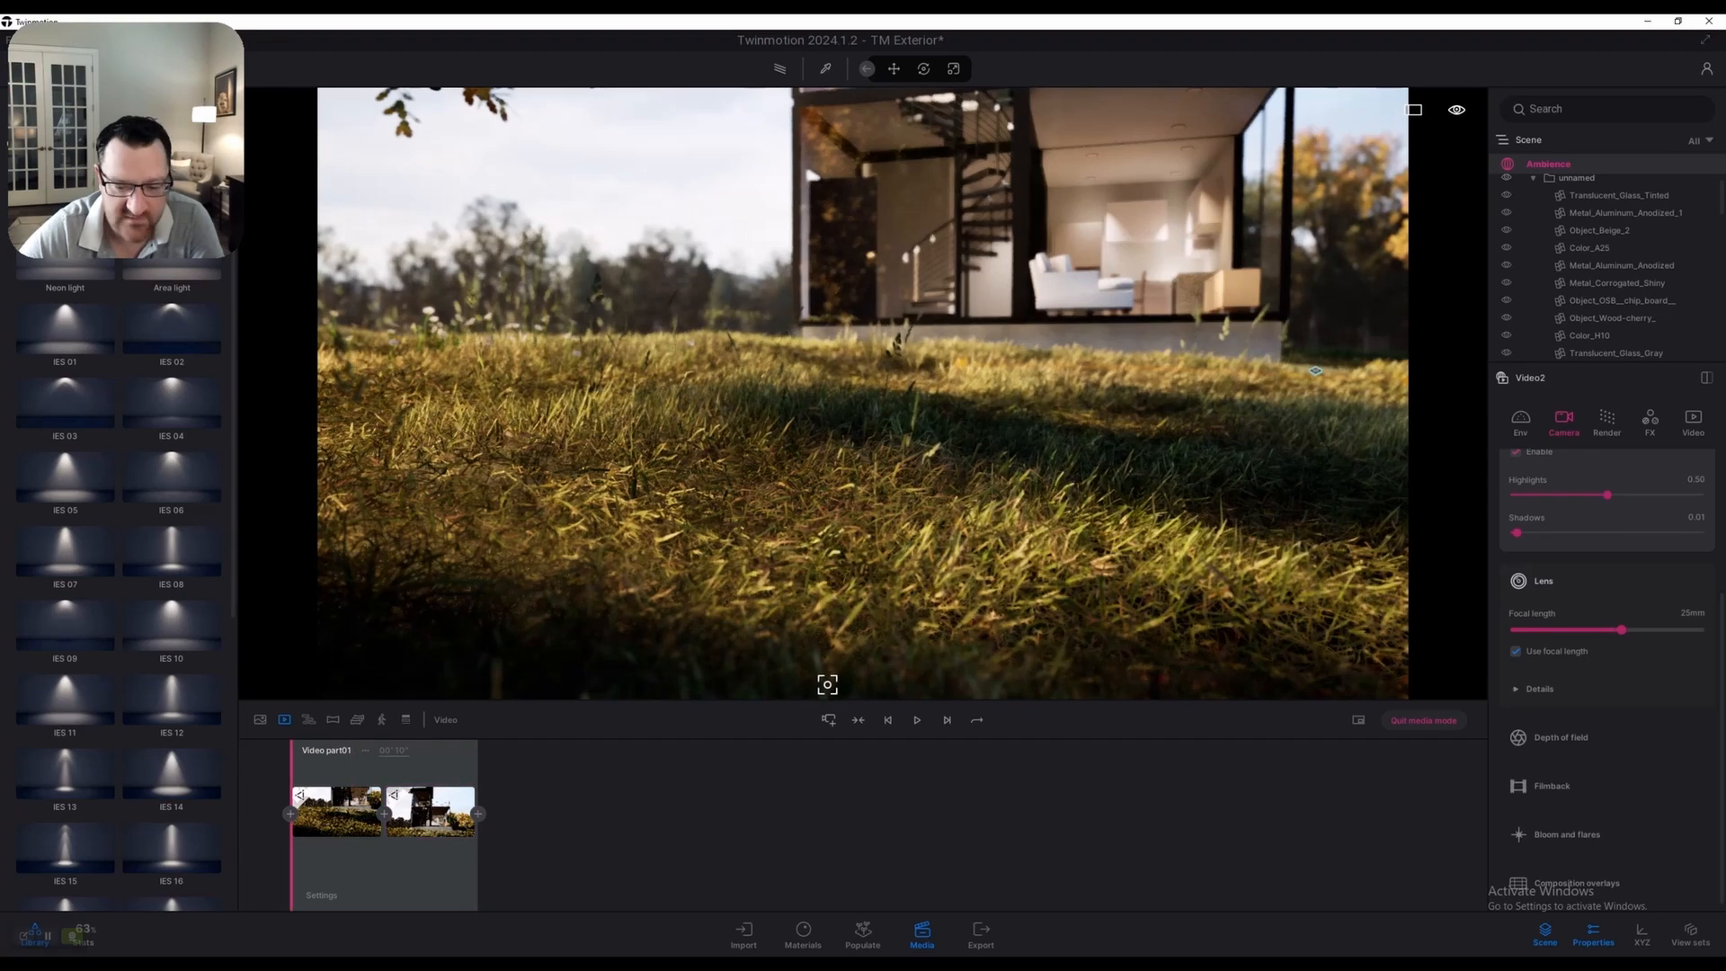
Play the grass-to-house Video2 clip, then open Video1's keyframe timeline
{"action": "key", "text": "space"}
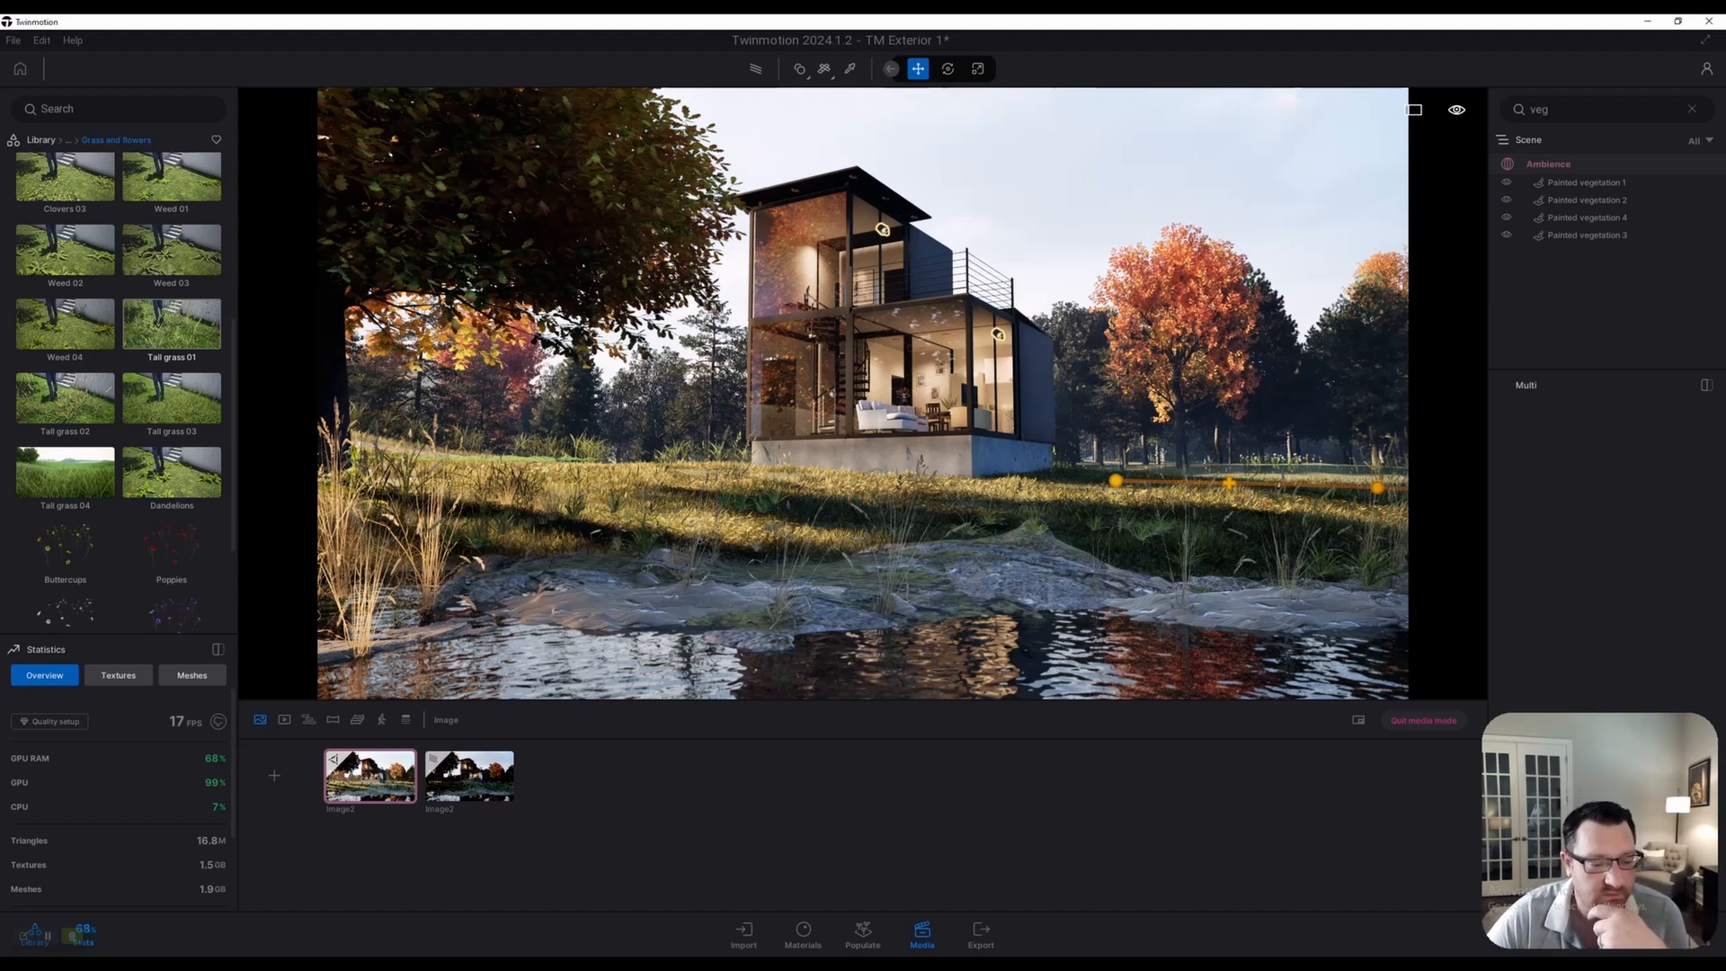
{"action": "left_click", "coordinate": [284, 721]}
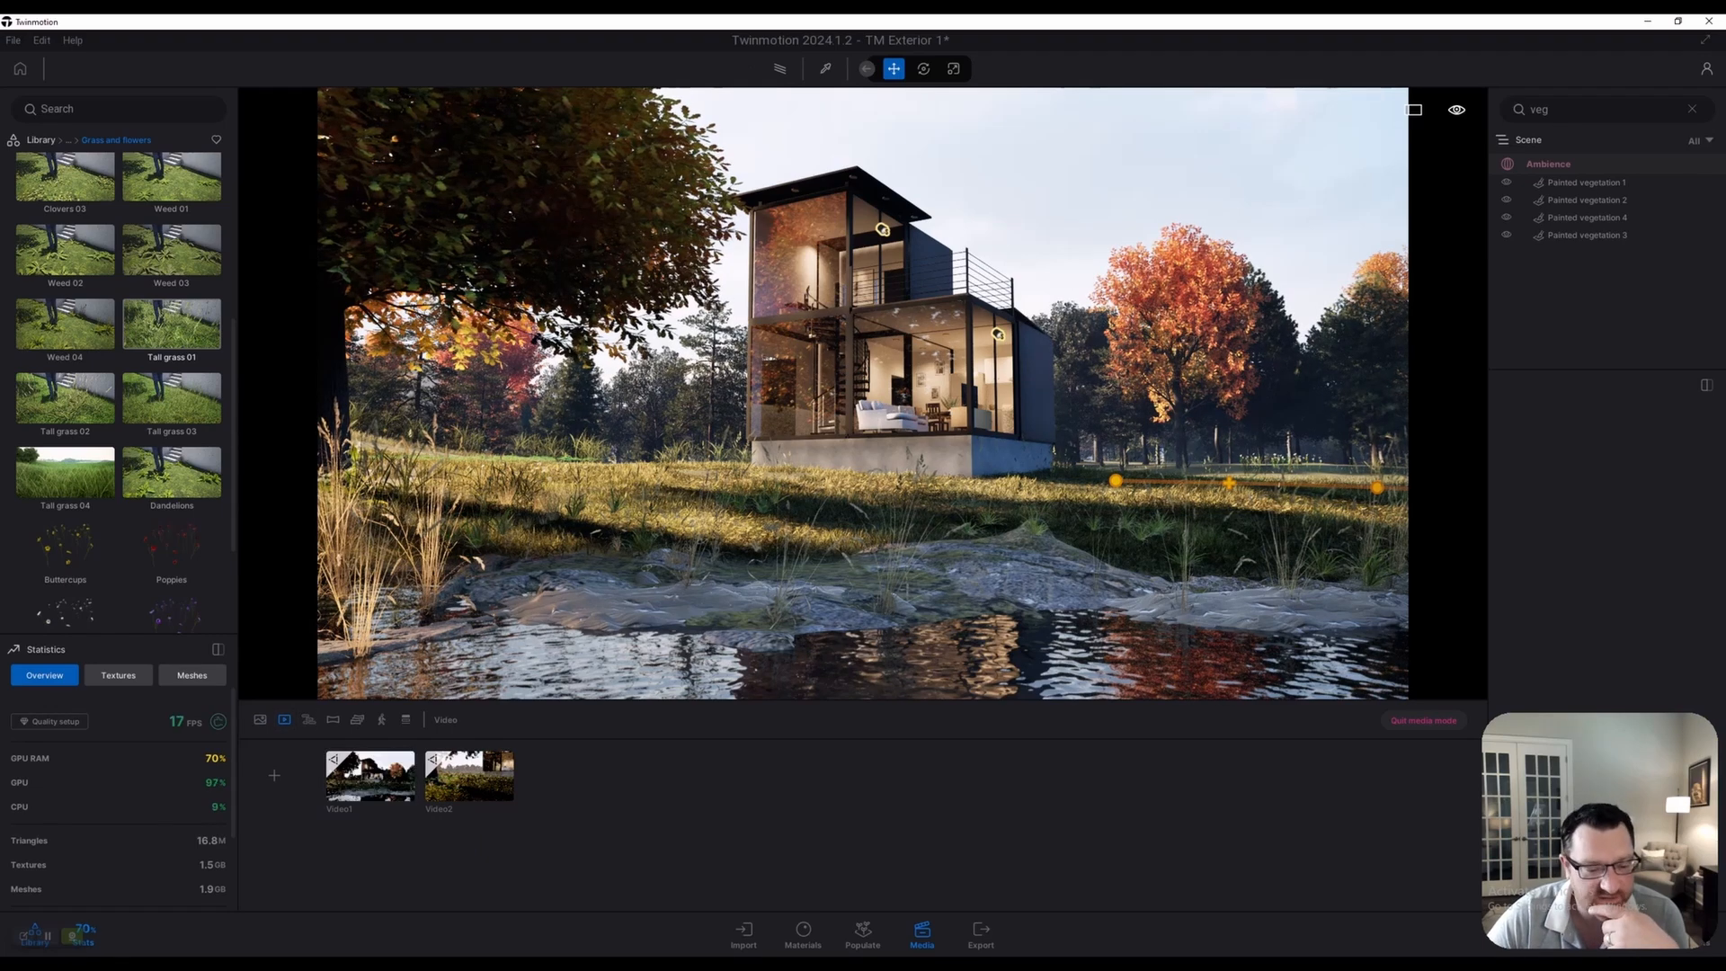
{"action": "left_click", "coordinate": [371, 778]}
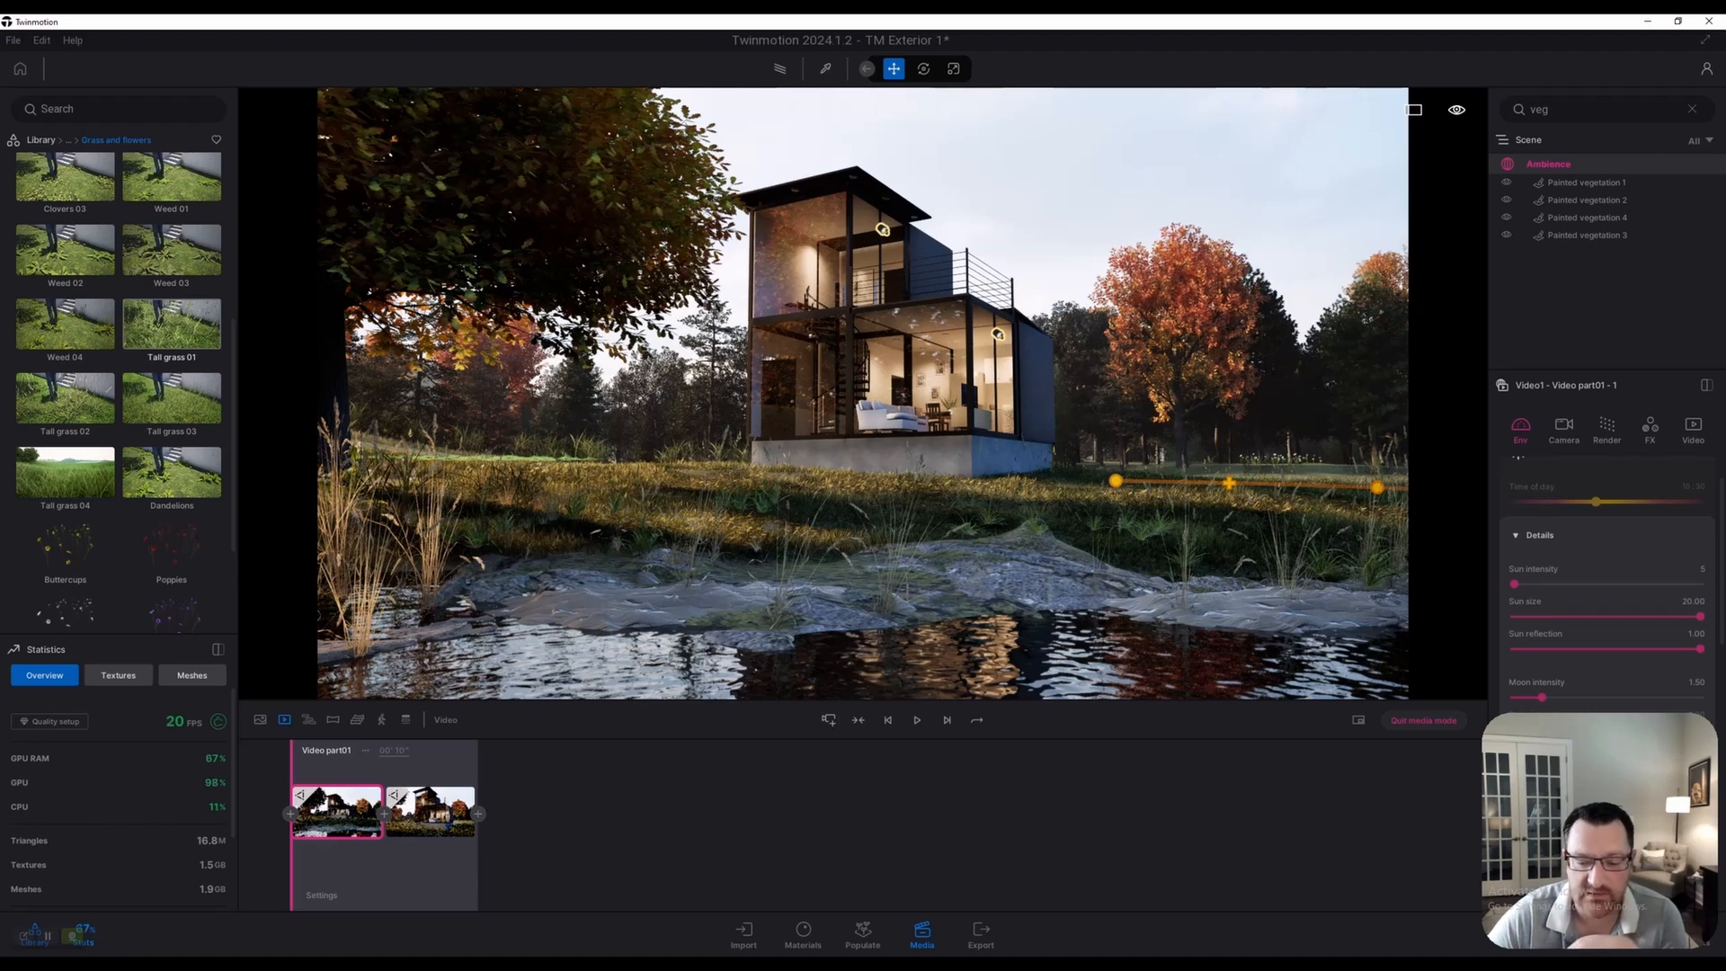
Play Video1's camera animation, rewind it to the first keyframe, and return to the clip list
{"action": "key", "text": "space"}
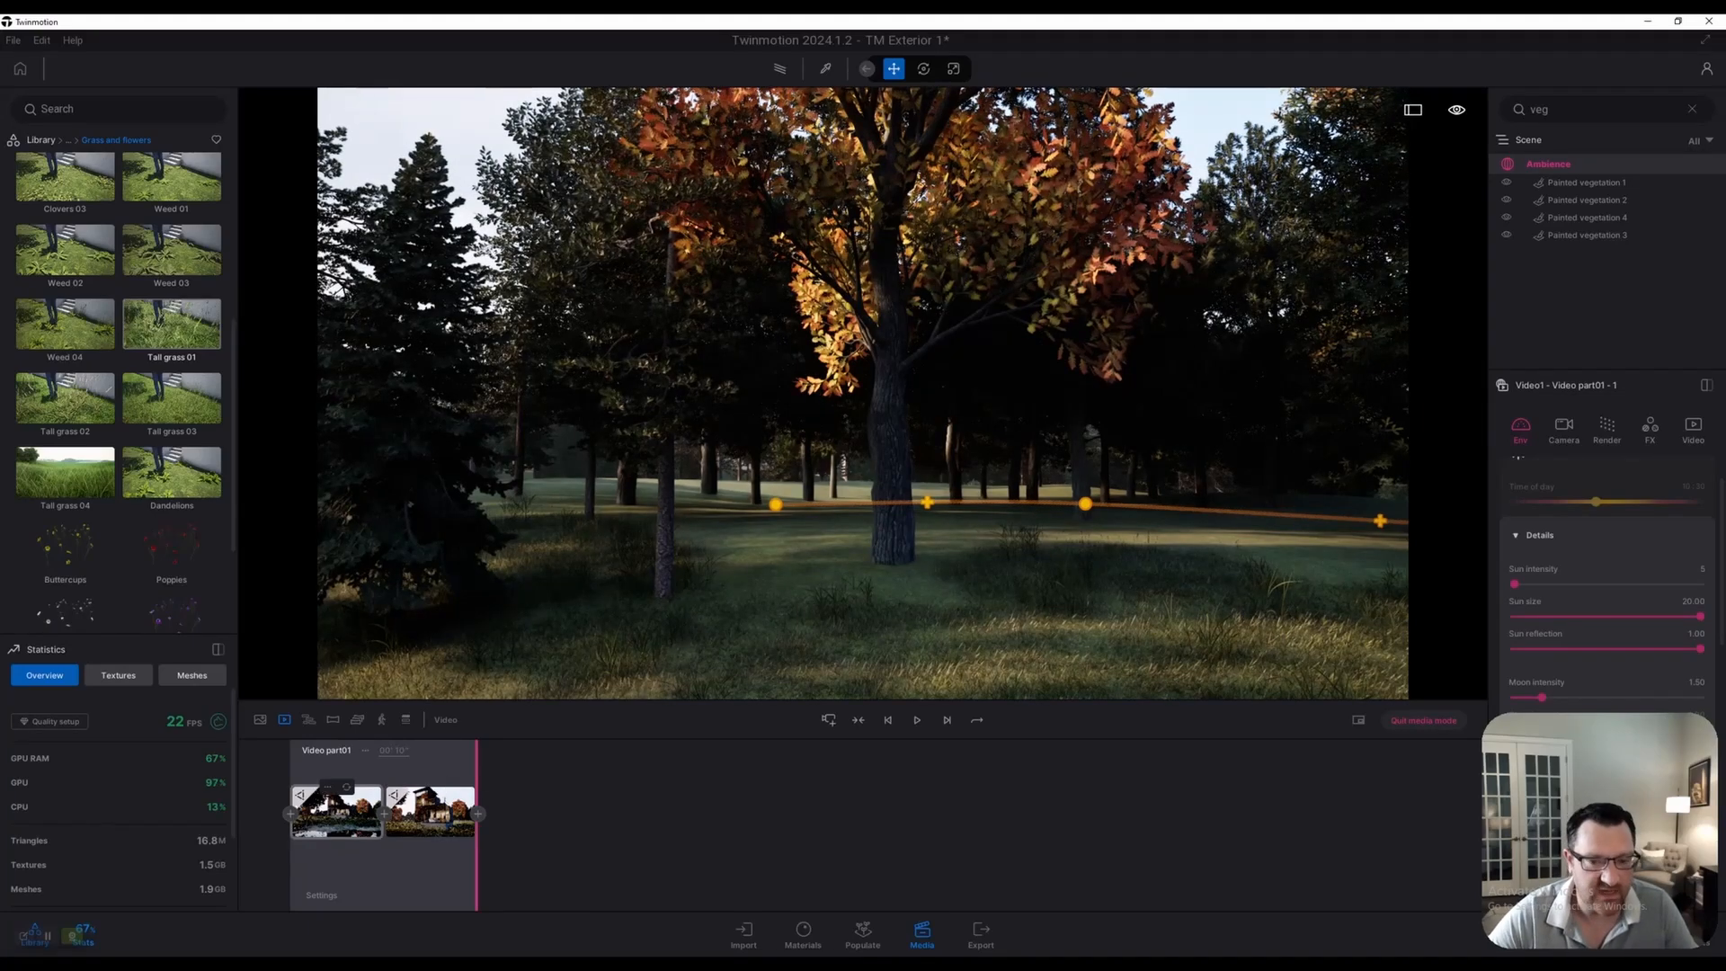
{"action": "left_click", "coordinate": [338, 814]}
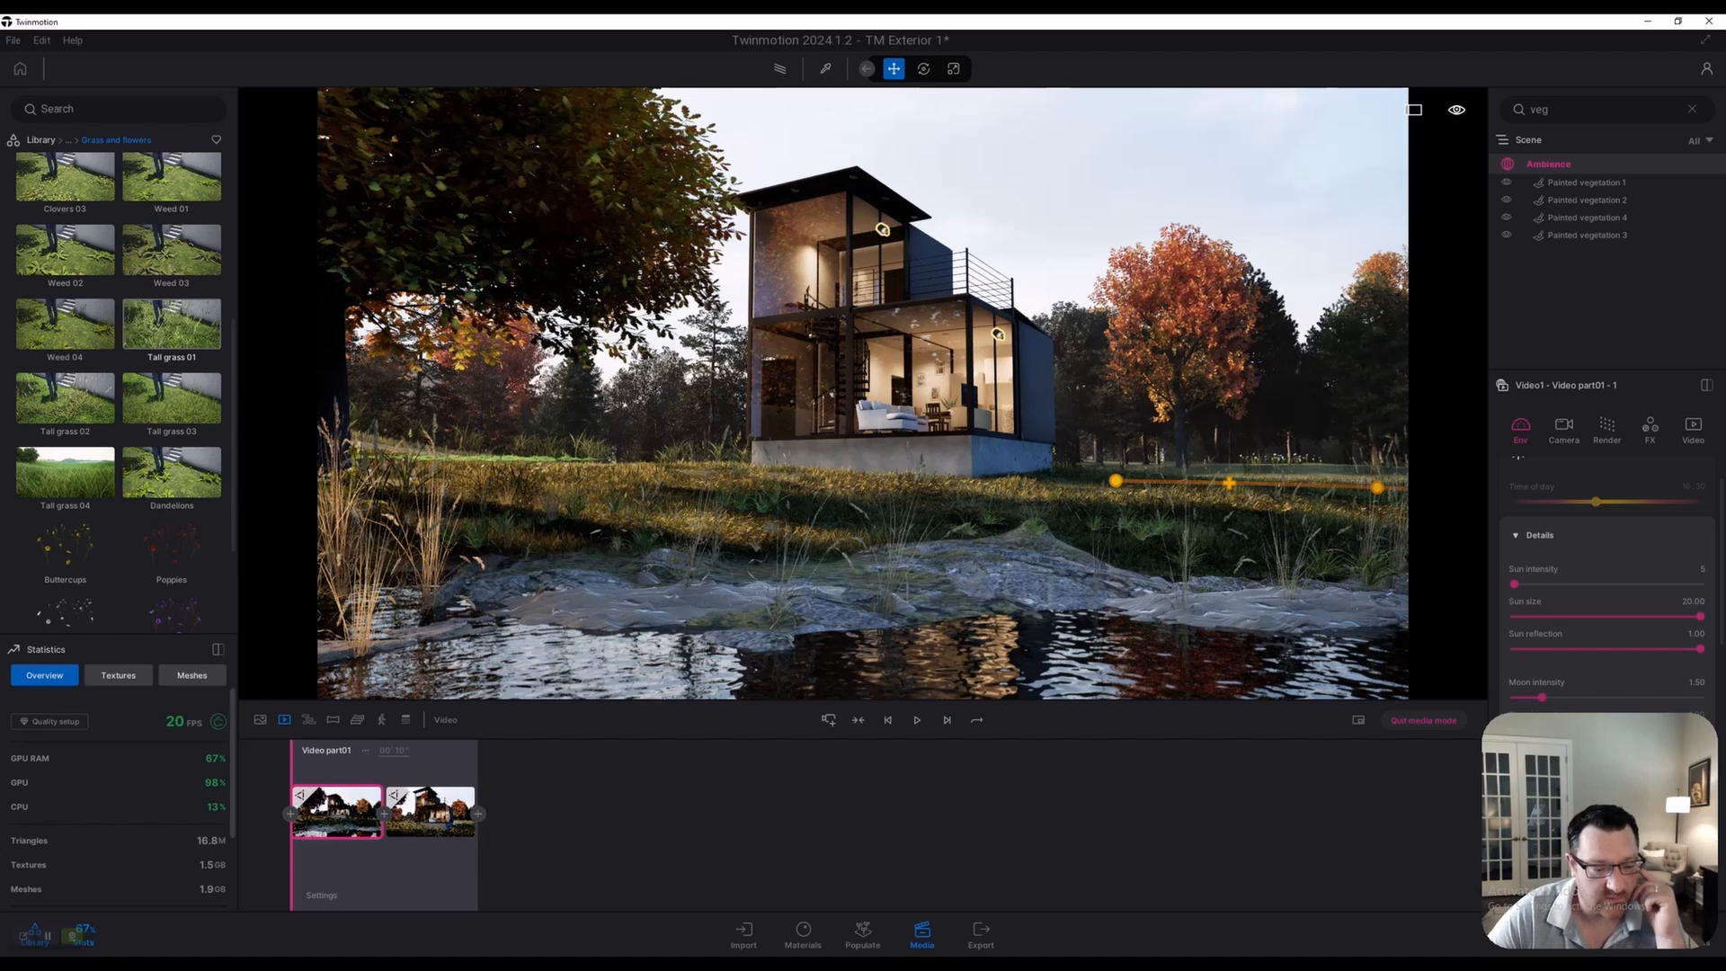
{"action": "left_click", "coordinate": [284, 719]}
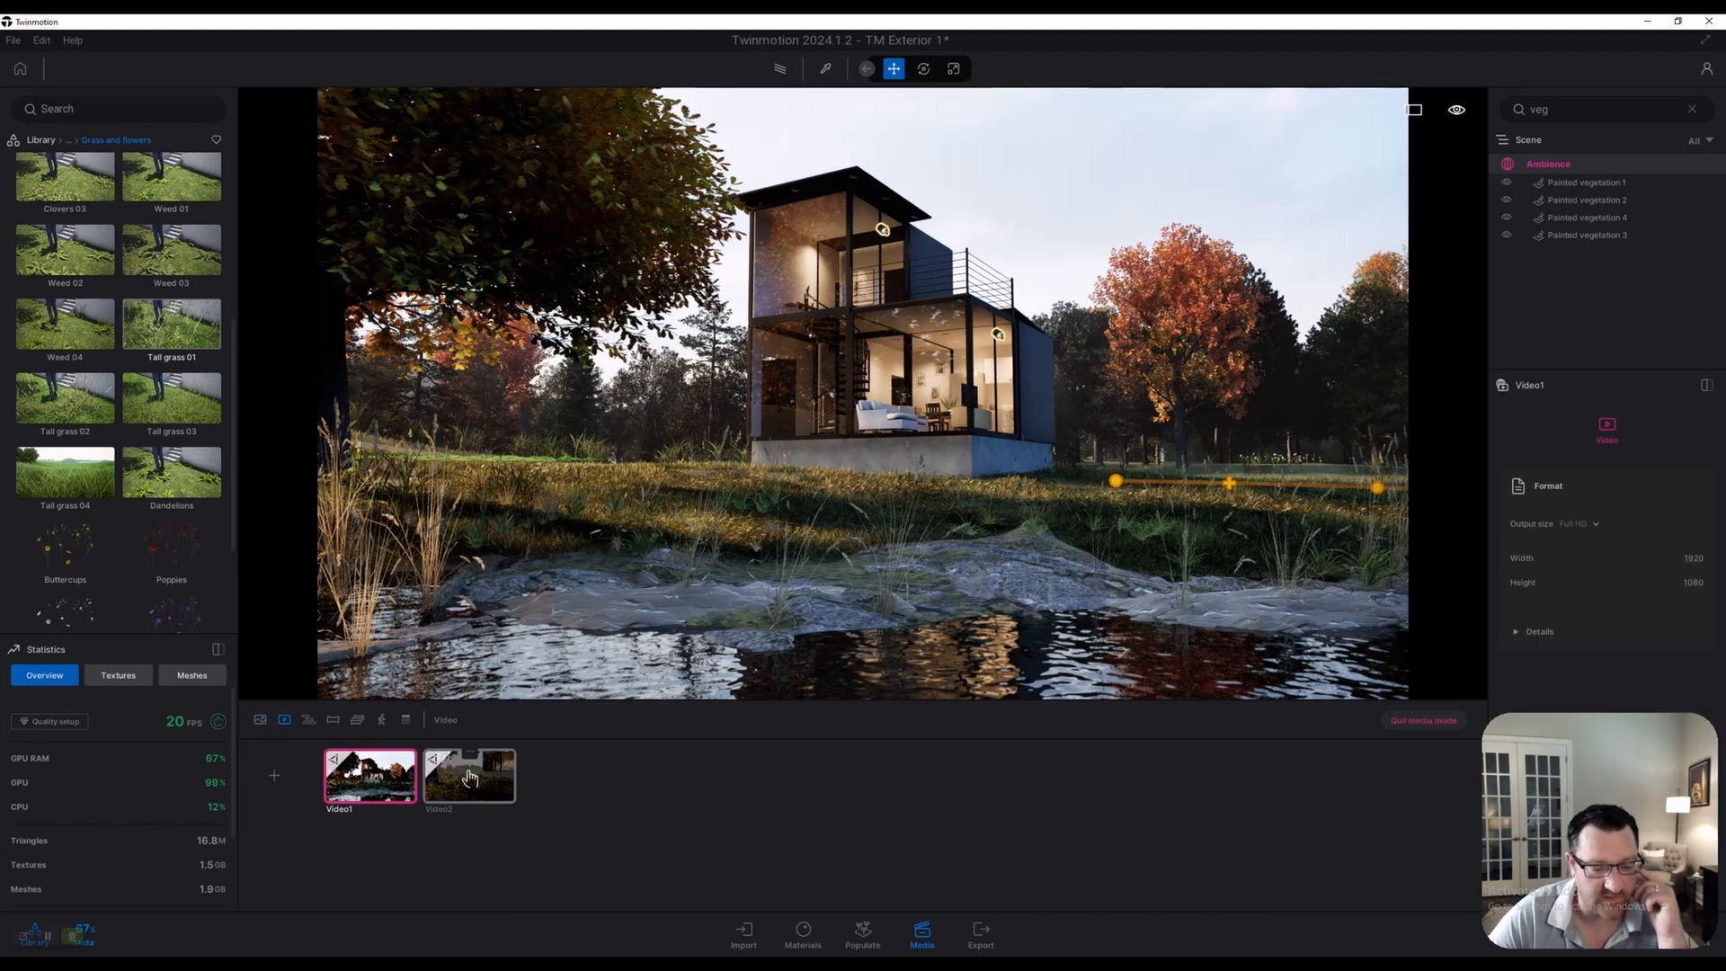
Play Video2, reposition its camera over the water facing the house, then show the saved still images
{"action": "double_click", "coordinate": [469, 777]}
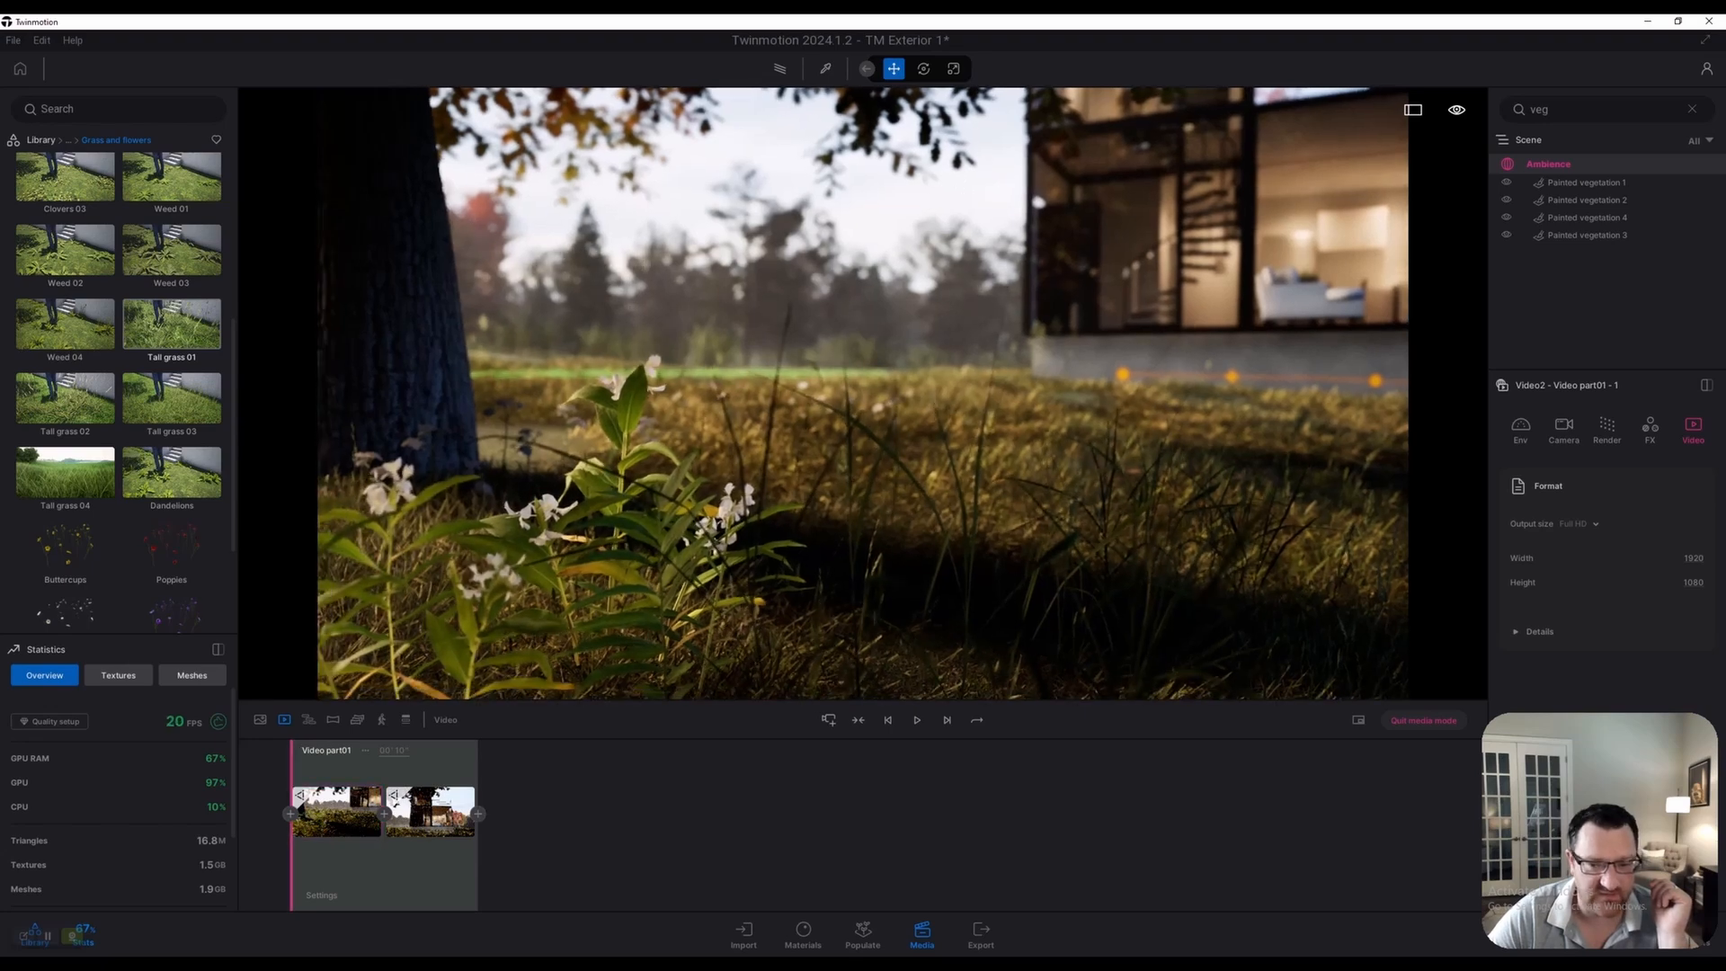
{"action": "key", "text": "space"}
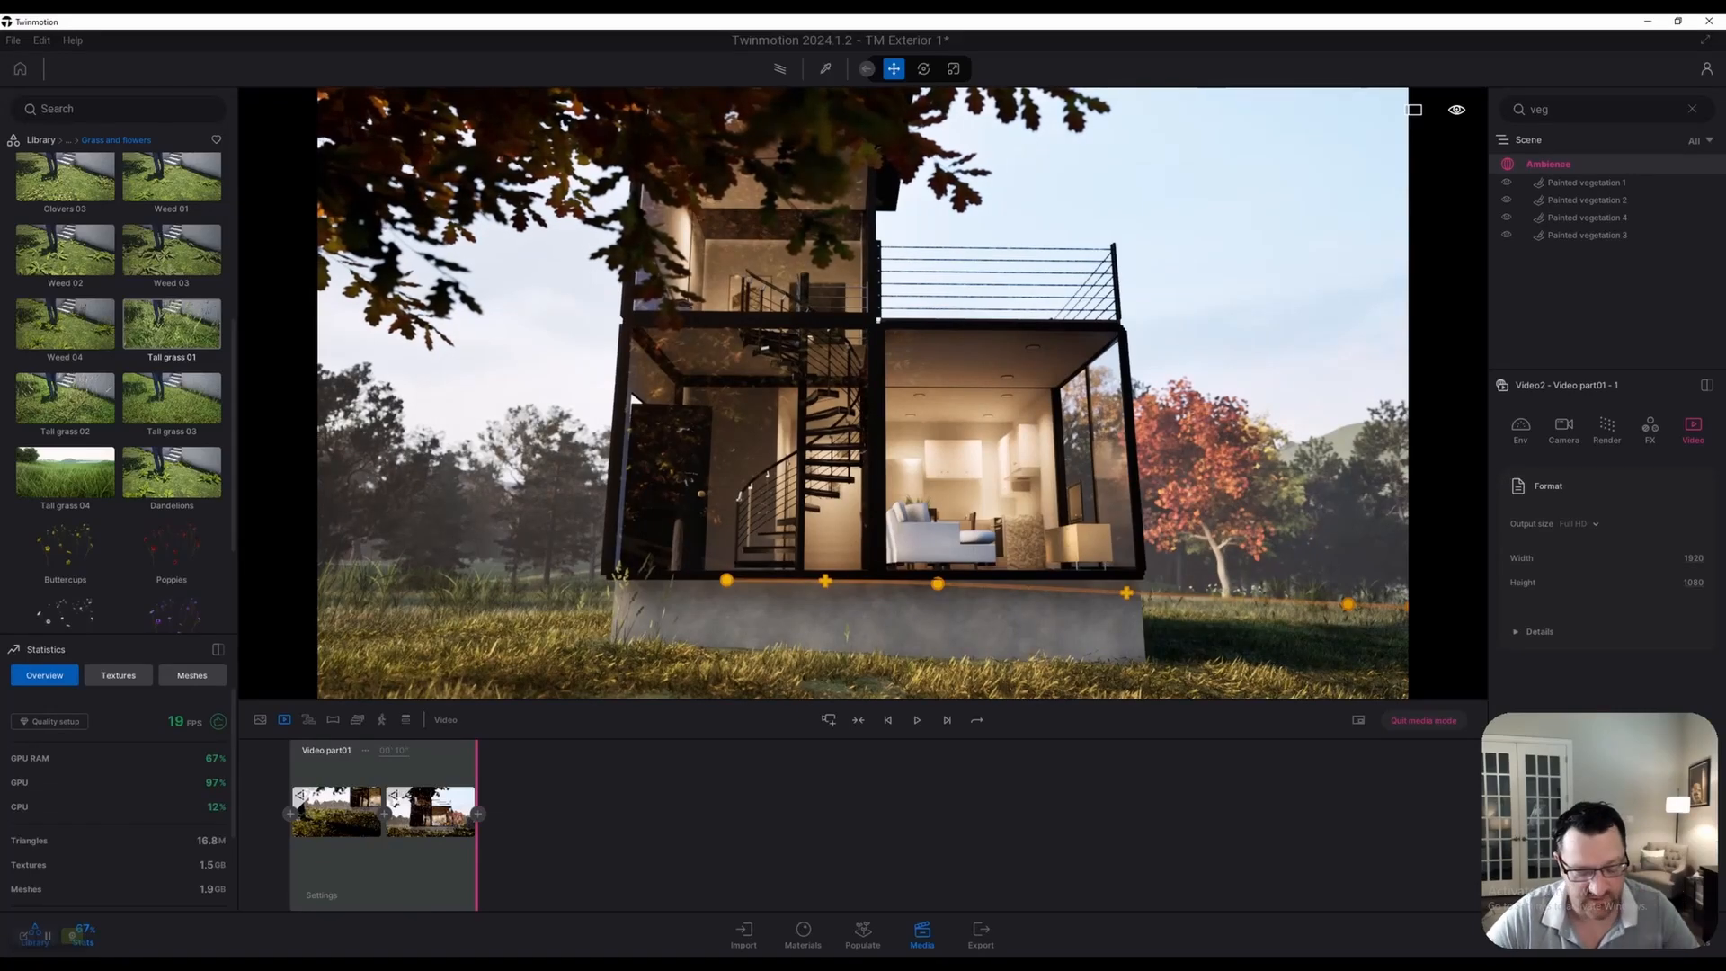
{"action": "key", "text": "d"}
{"action": "key", "text": "w"}
{"action": "key", "text": "d"}
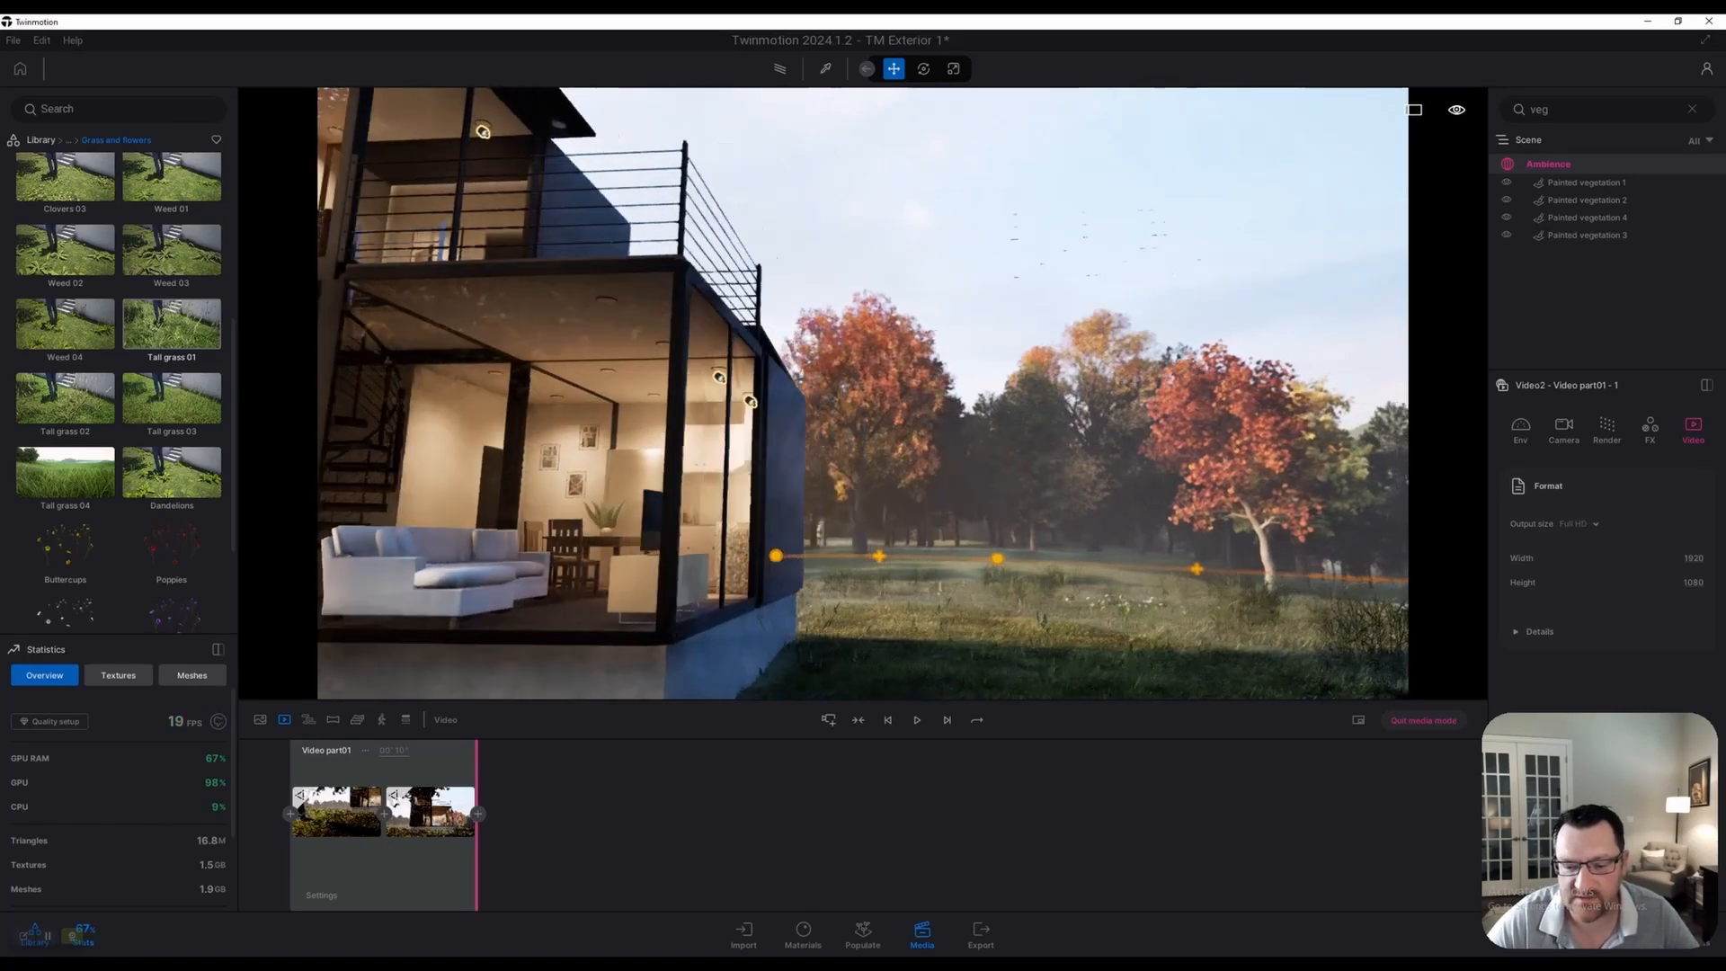
{"action": "key", "text": "s"}
{"action": "key", "text": "s"}
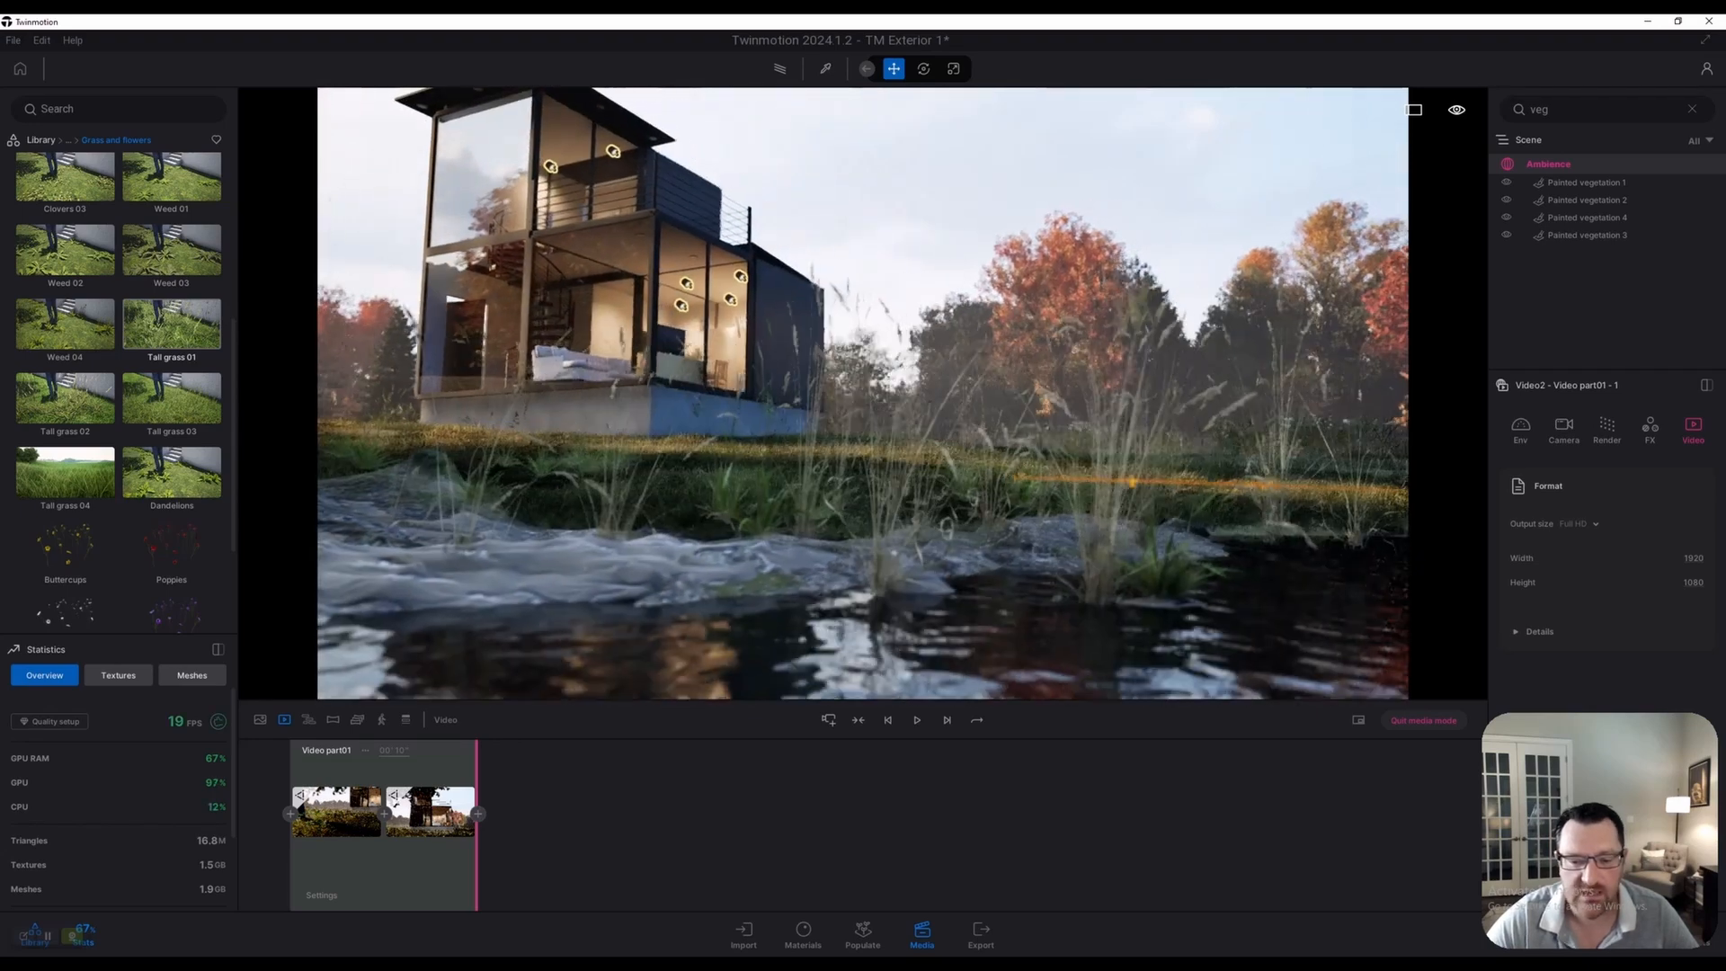
{"action": "key", "text": "w"}
{"action": "right_click_drag", "start_coordinate": [863, 393], "coordinate": [832, 348]}
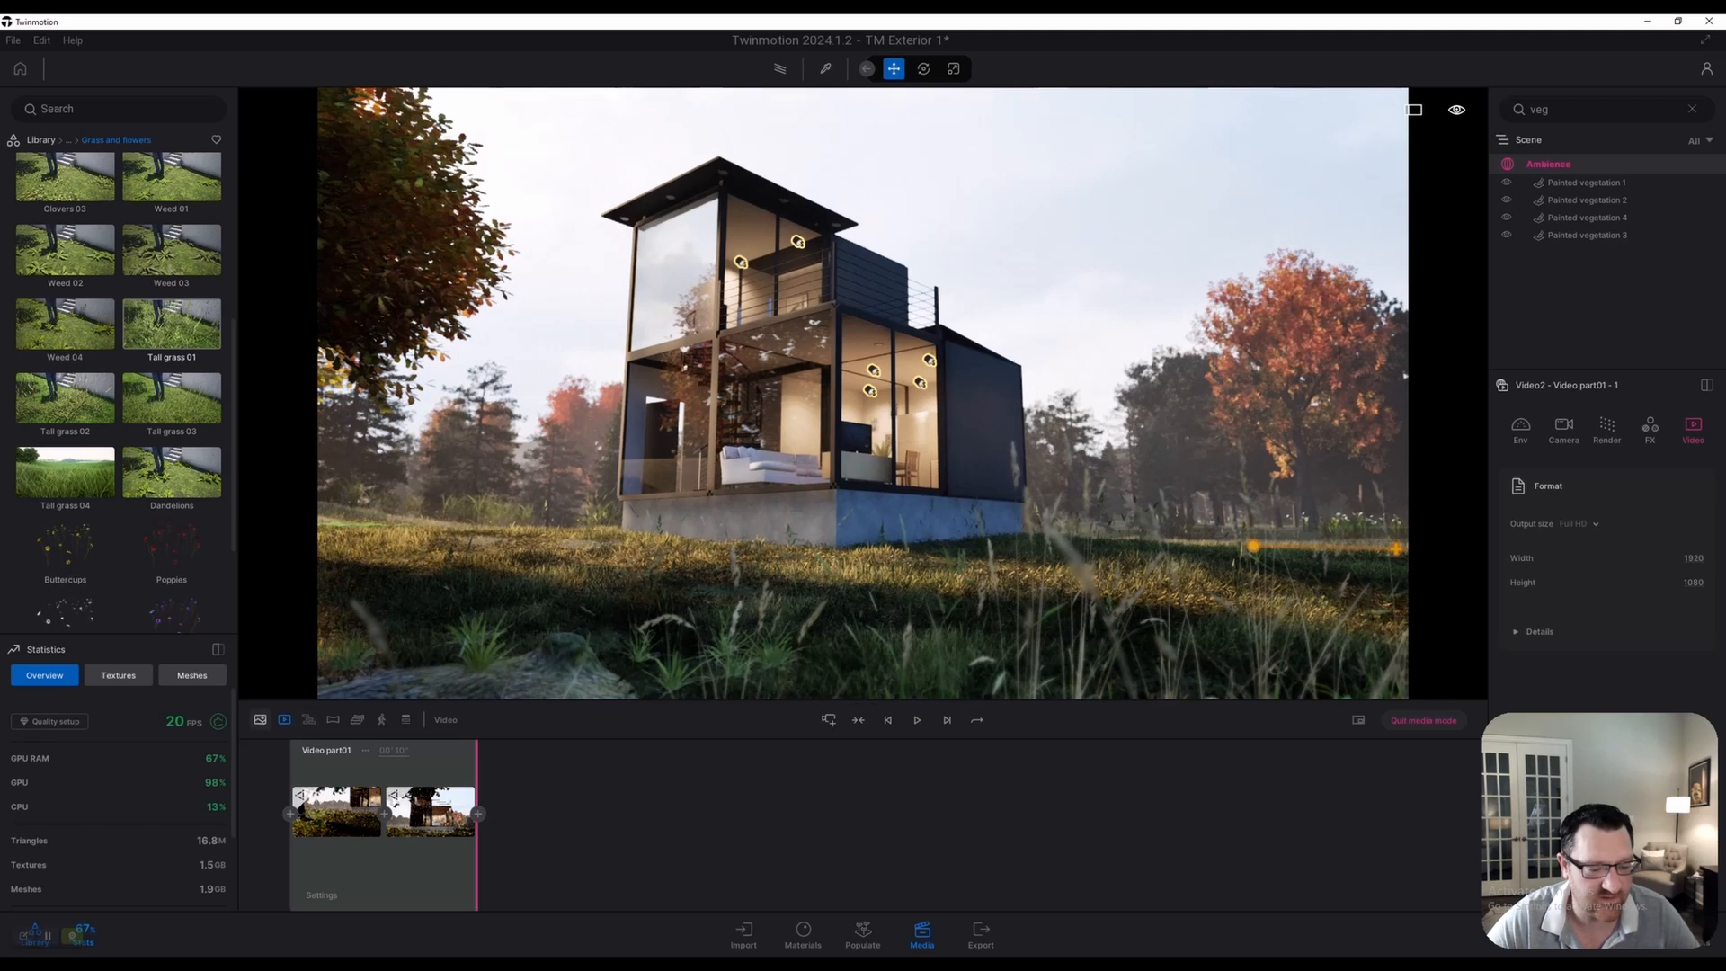
{"action": "left_click", "coordinate": [260, 719]}
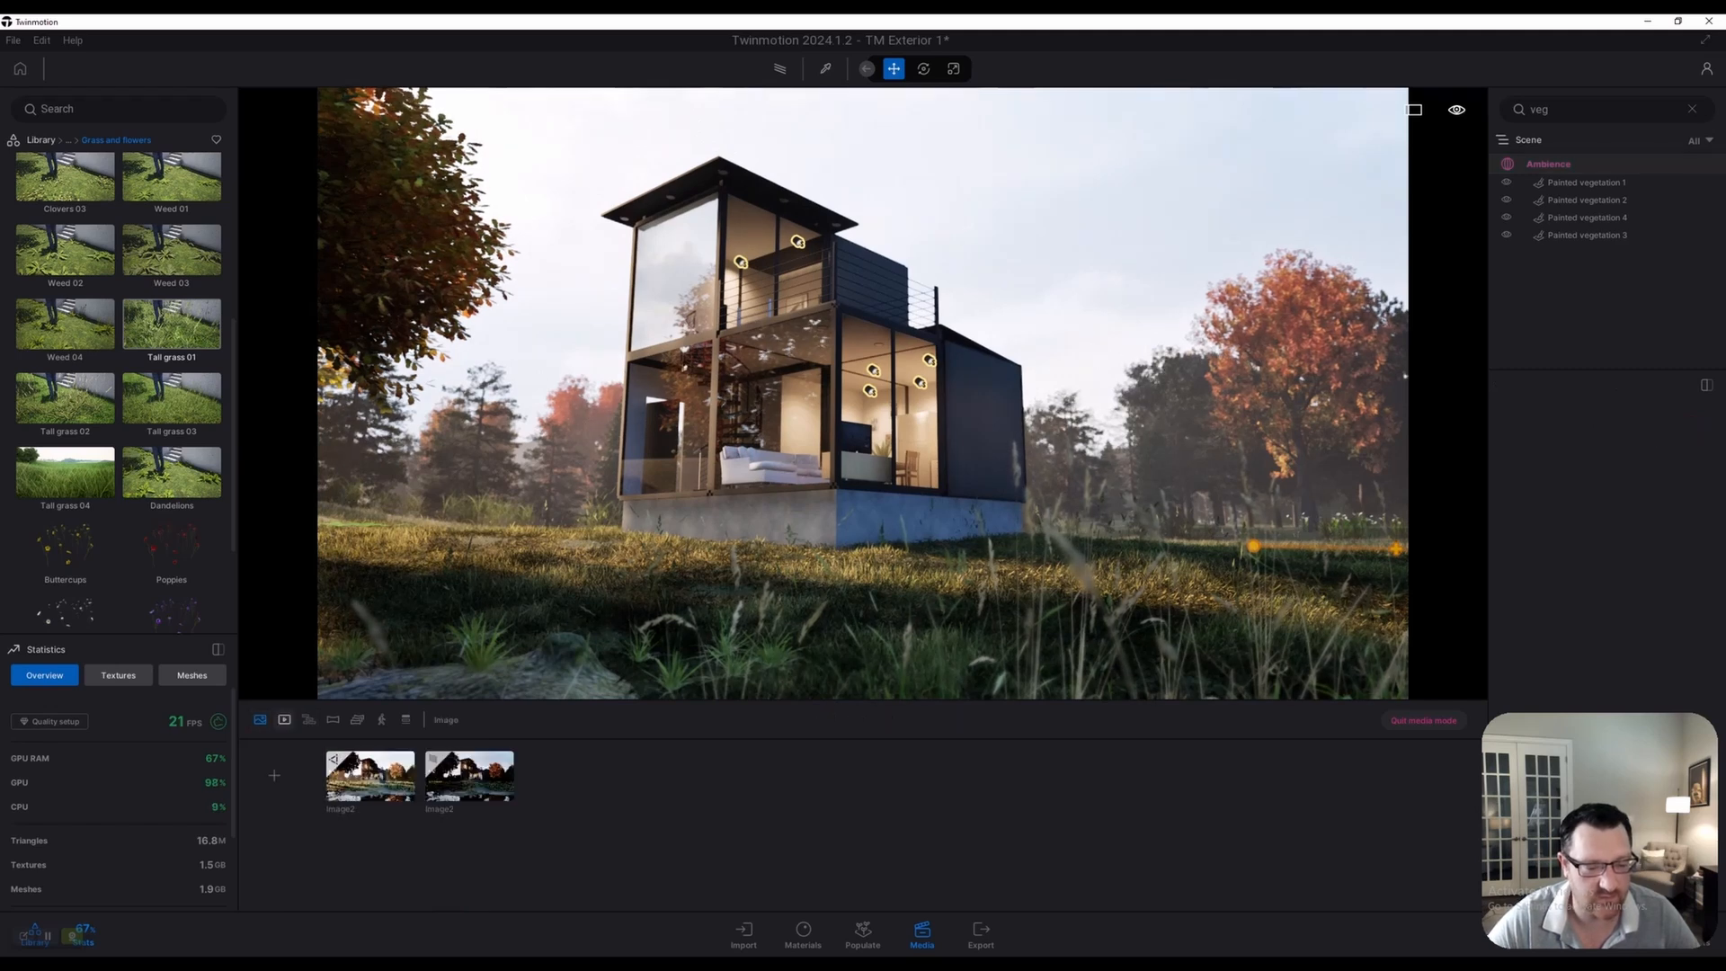
Create a new clip, Video3, and set its first keyframe to a view framing the house
{"action": "left_click", "coordinate": [284, 719]}
{"action": "left_click", "coordinate": [274, 775]}
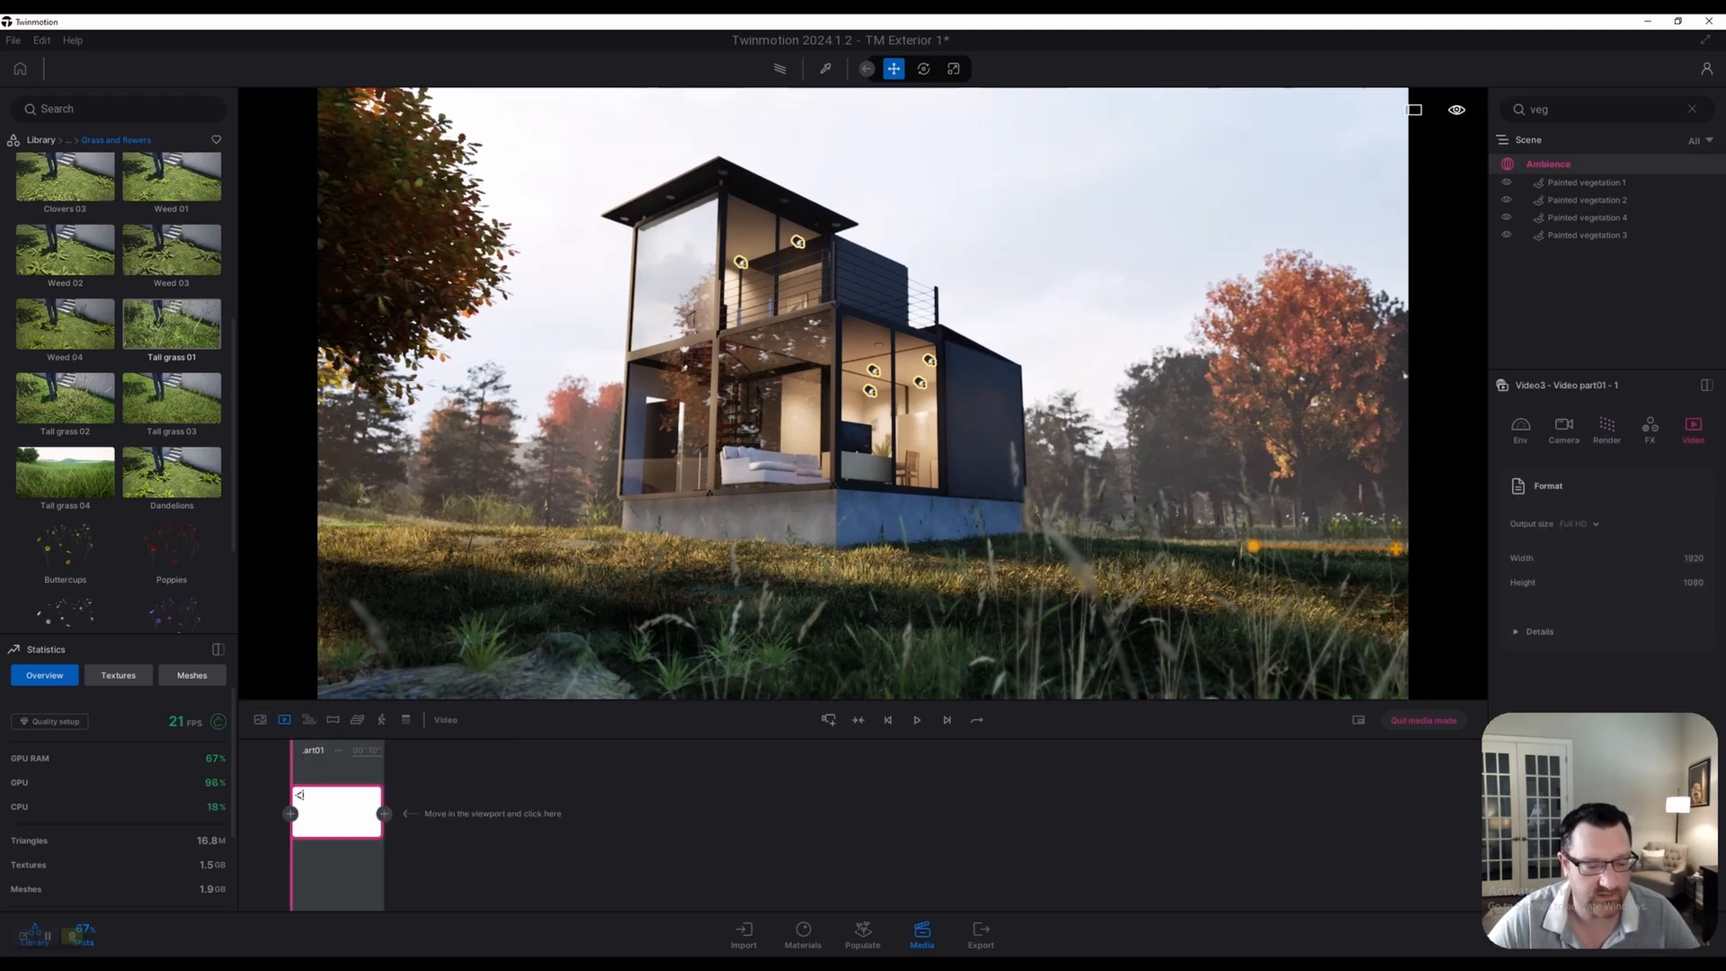
{"action": "right_click_drag", "start_coordinate": [863, 396], "coordinate": [921, 489]}
{"action": "middle_click_drag", "start_coordinate": [863, 396], "coordinate": [858, 430]}
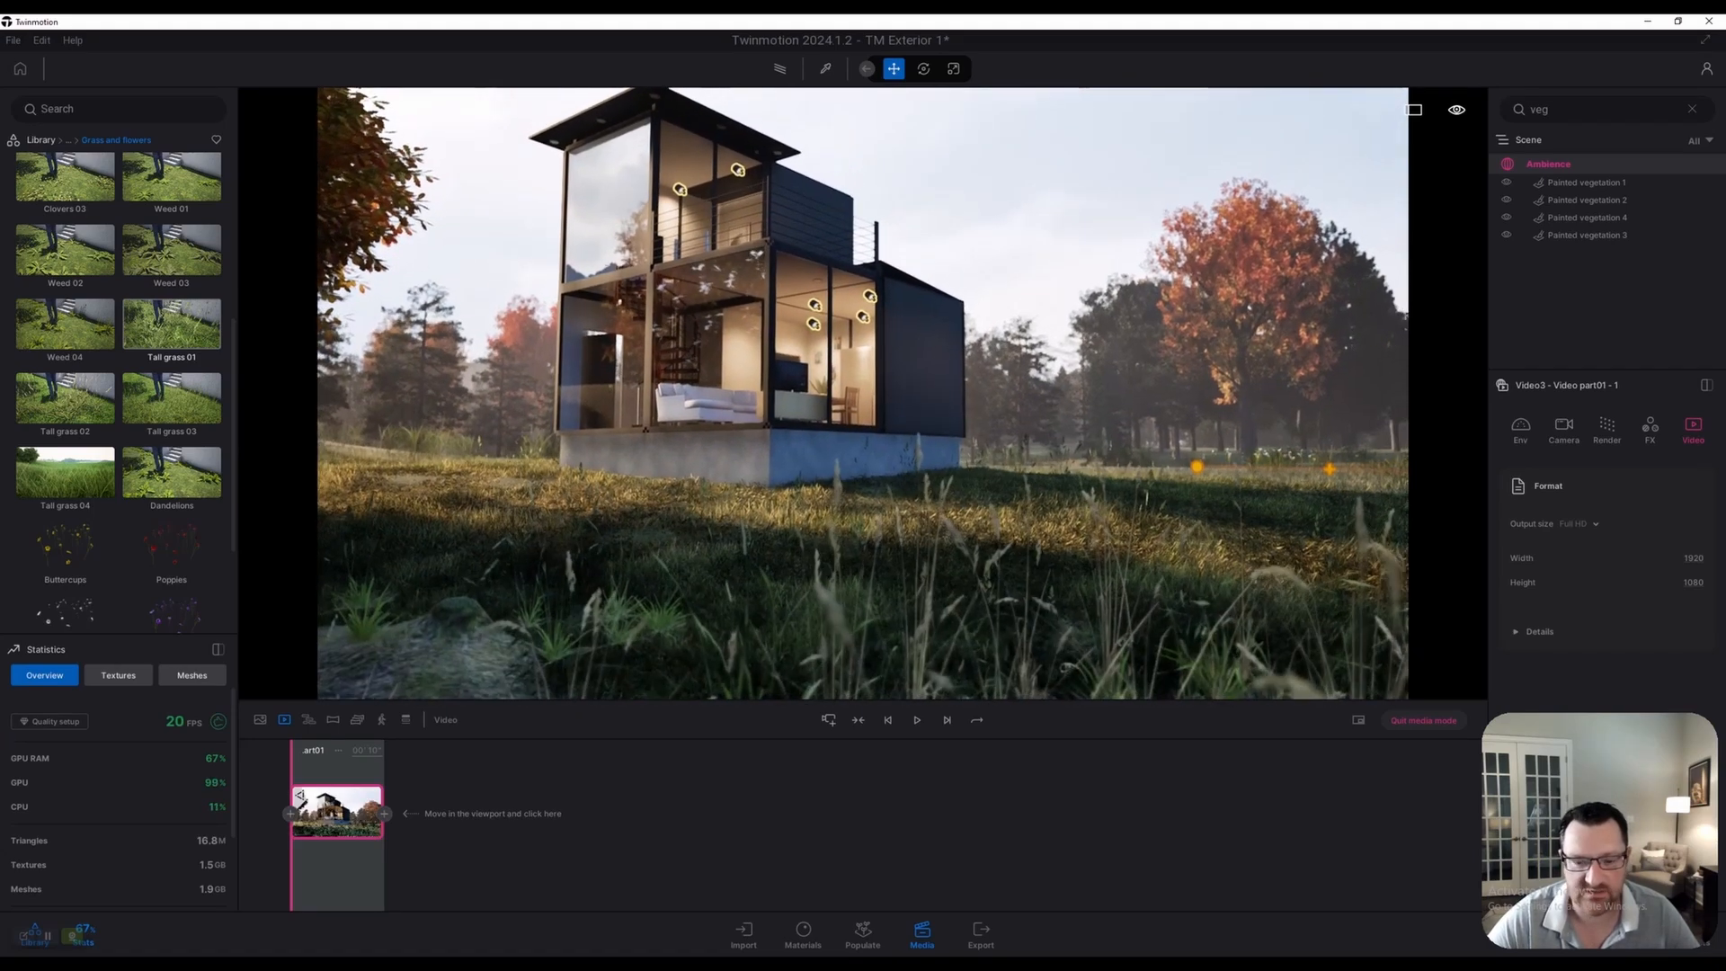
{"action": "right_click_drag", "start_coordinate": [863, 396], "coordinate": [852, 377]}
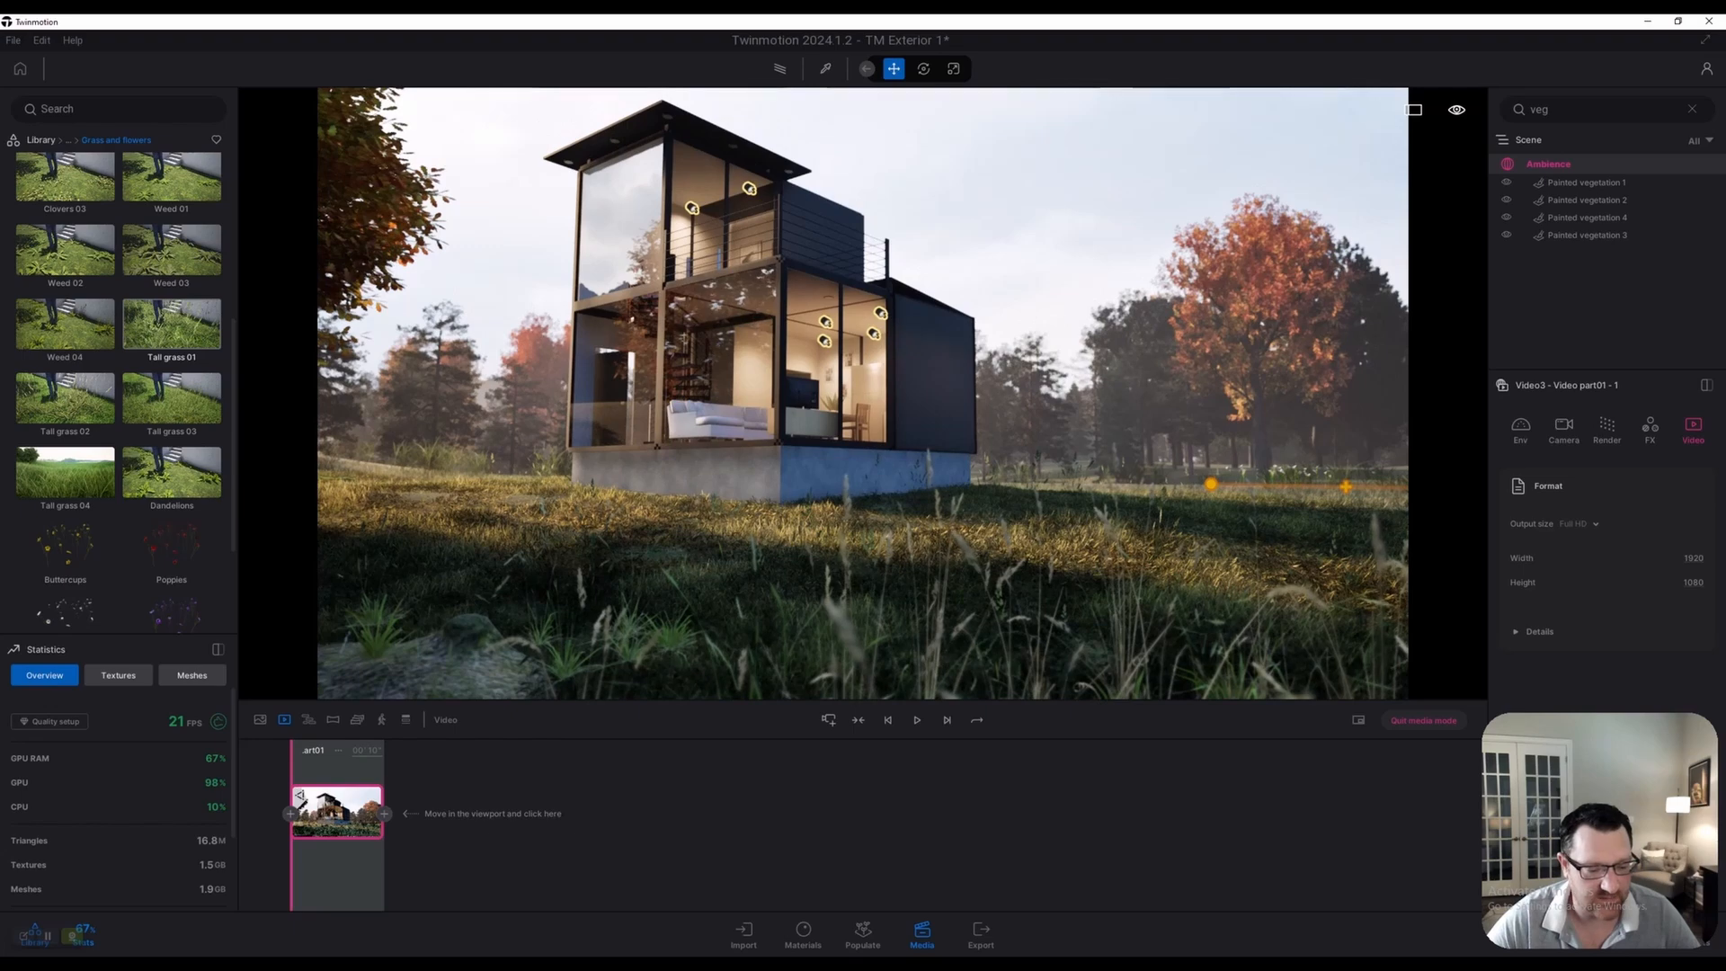
{"action": "left_click", "coordinate": [346, 787]}
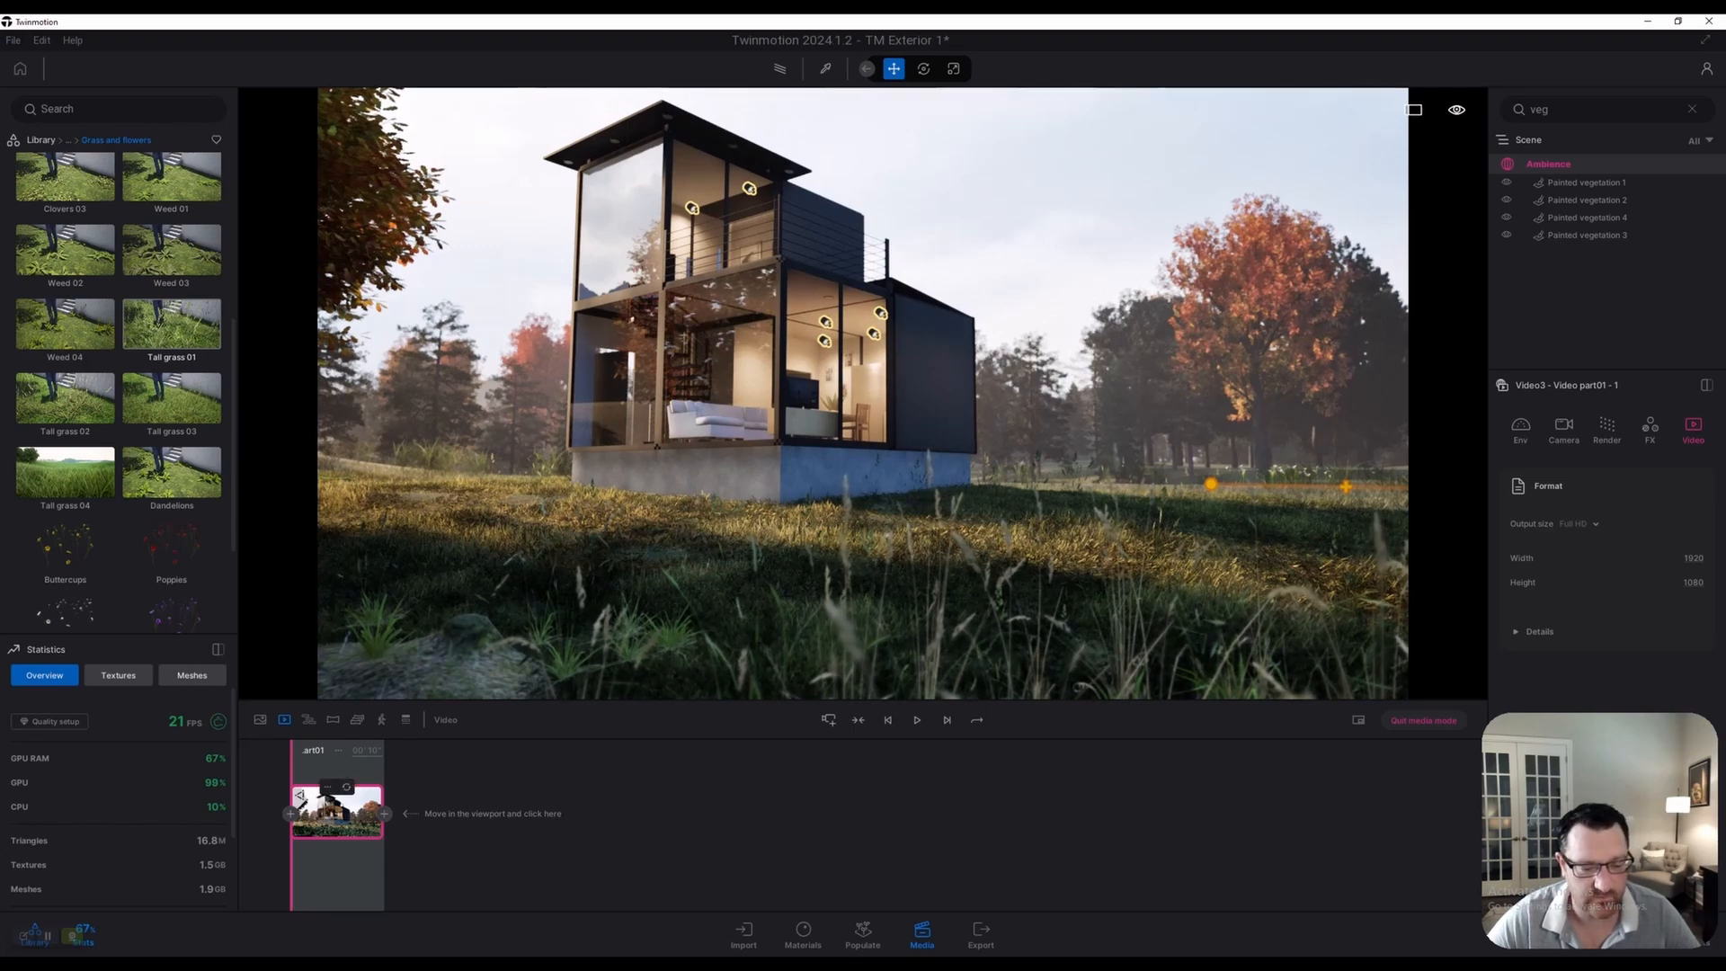
Move the camera closer to the house, add a second keyframe, and select it
{"action": "key", "text": "w"}
{"action": "right_click_drag", "start_coordinate": [864, 396], "coordinate": [850, 351]}
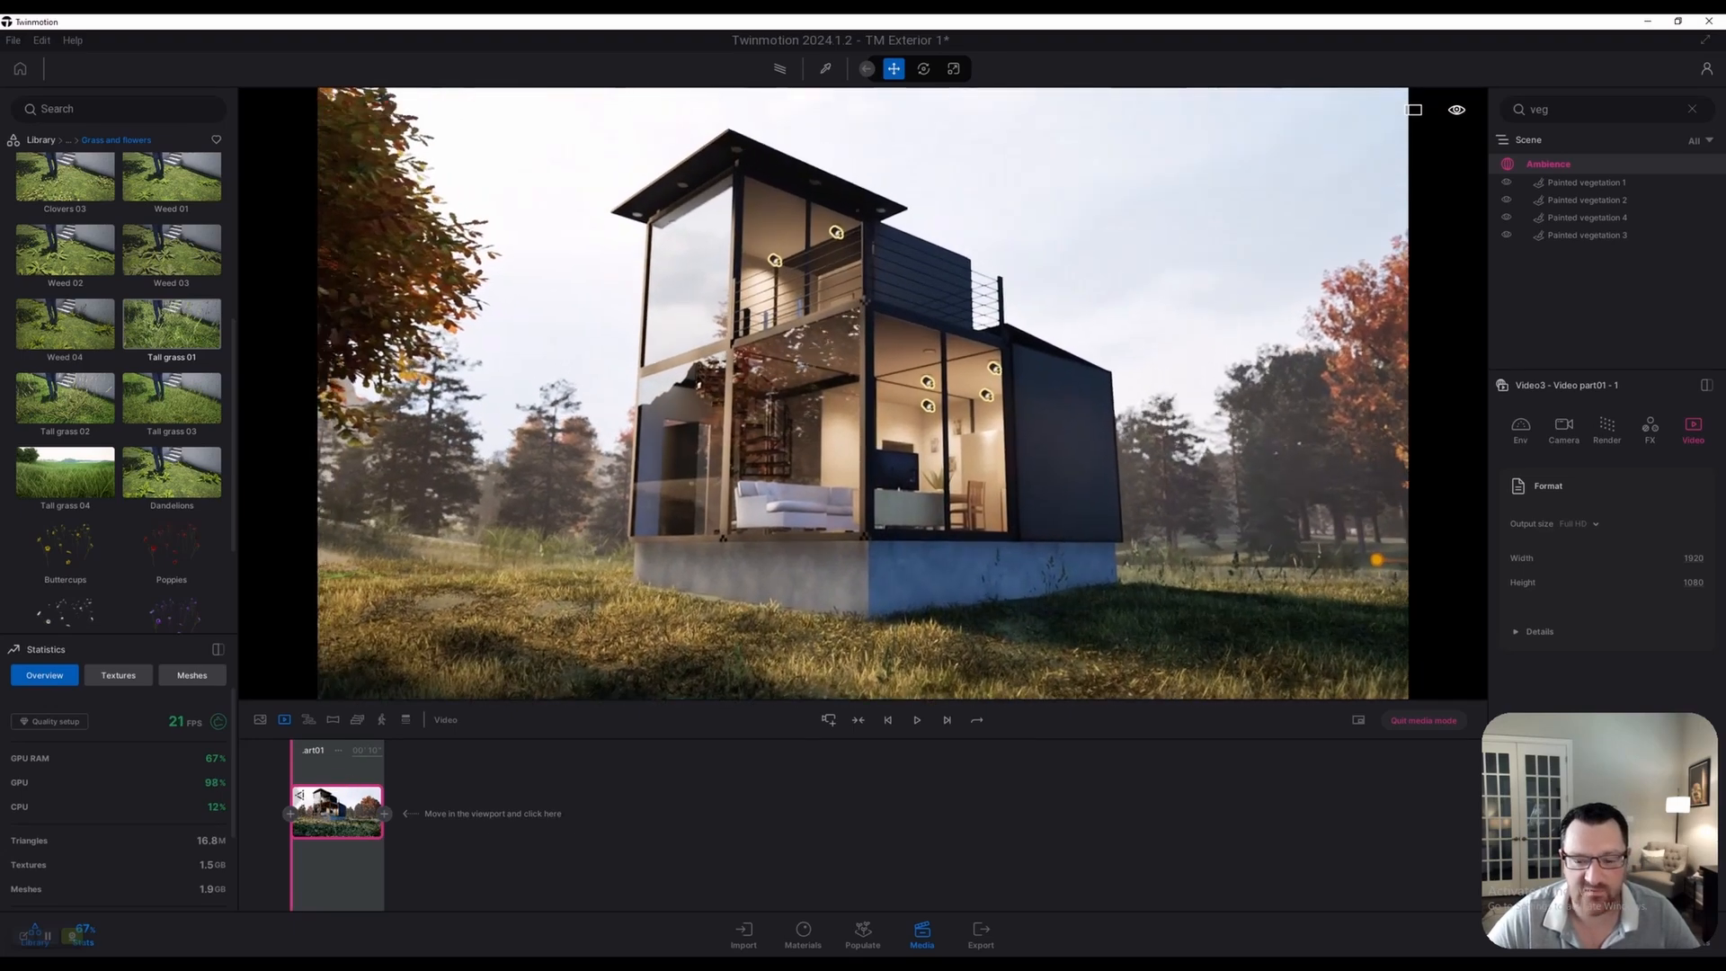
{"action": "key", "text": "w"}
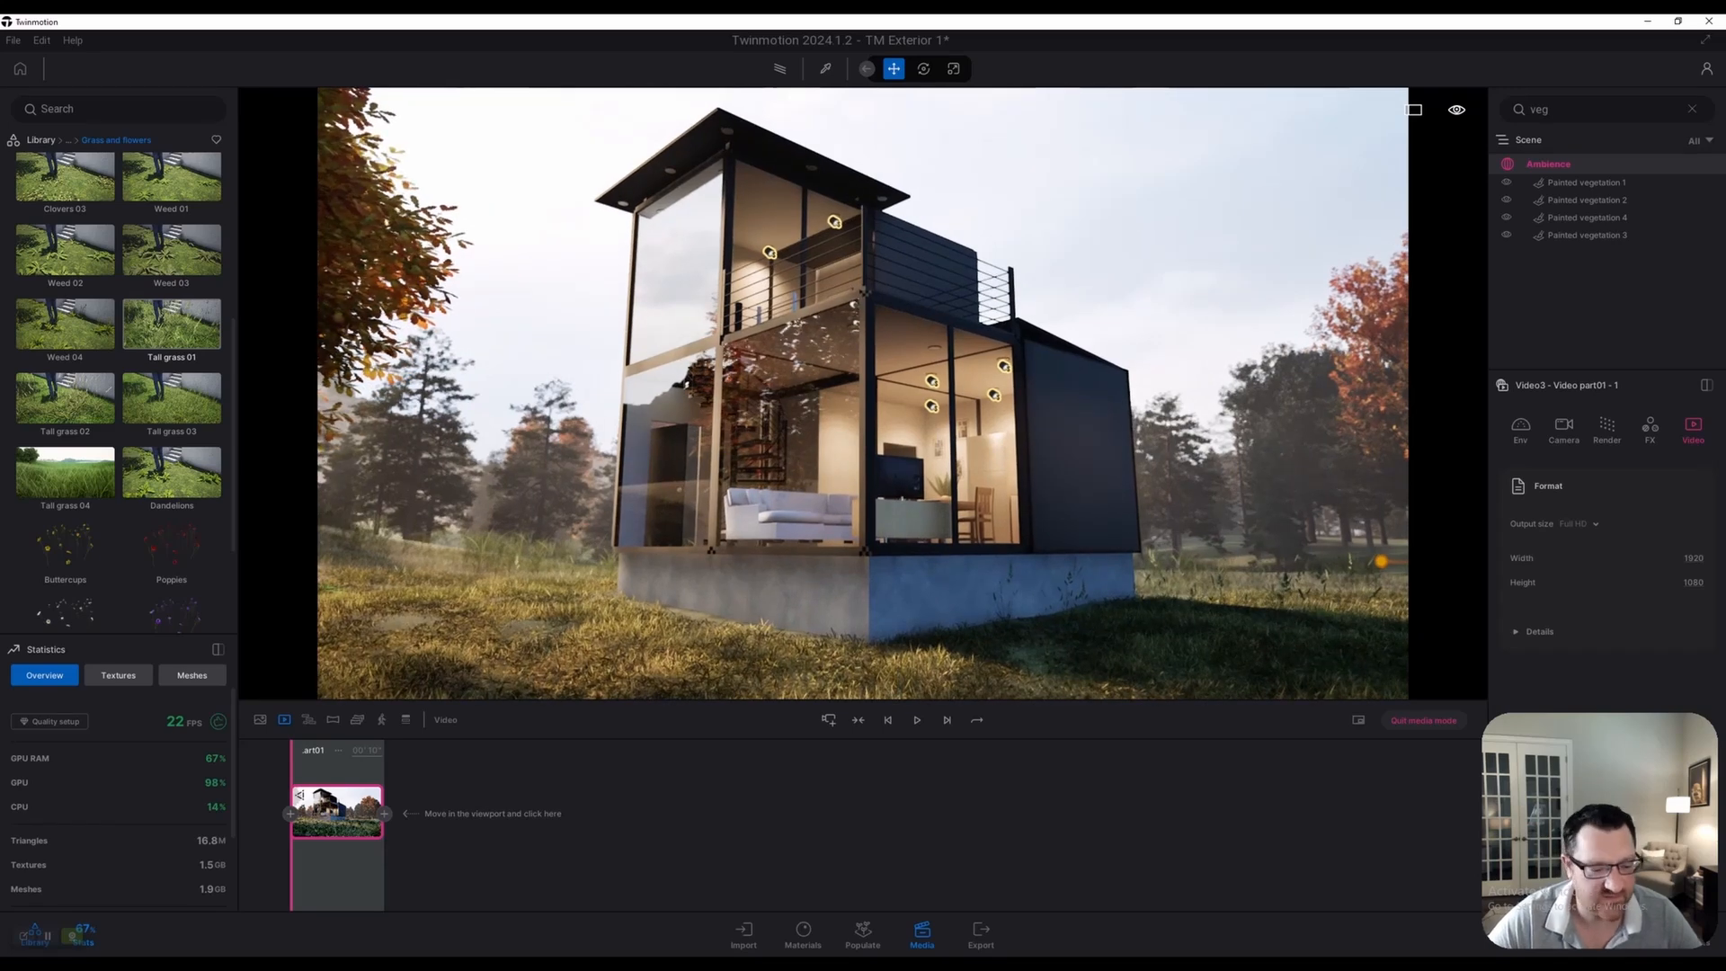
{"action": "left_click", "coordinate": [384, 814]}
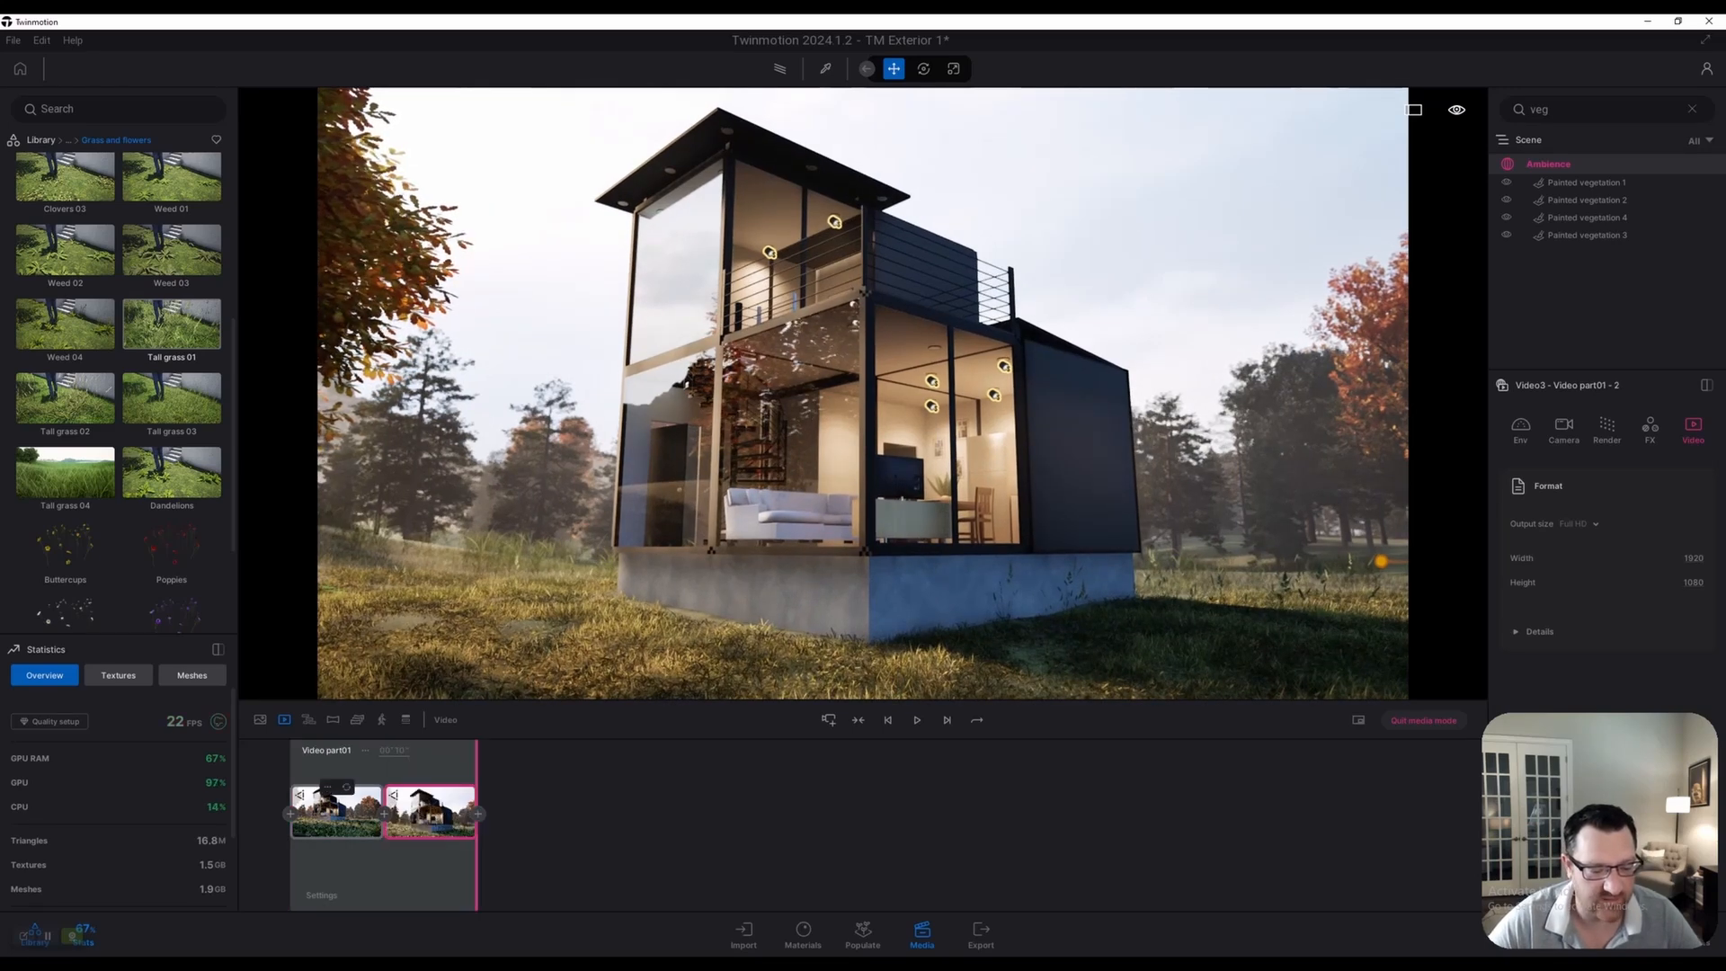
{"action": "left_click", "coordinate": [322, 895]}
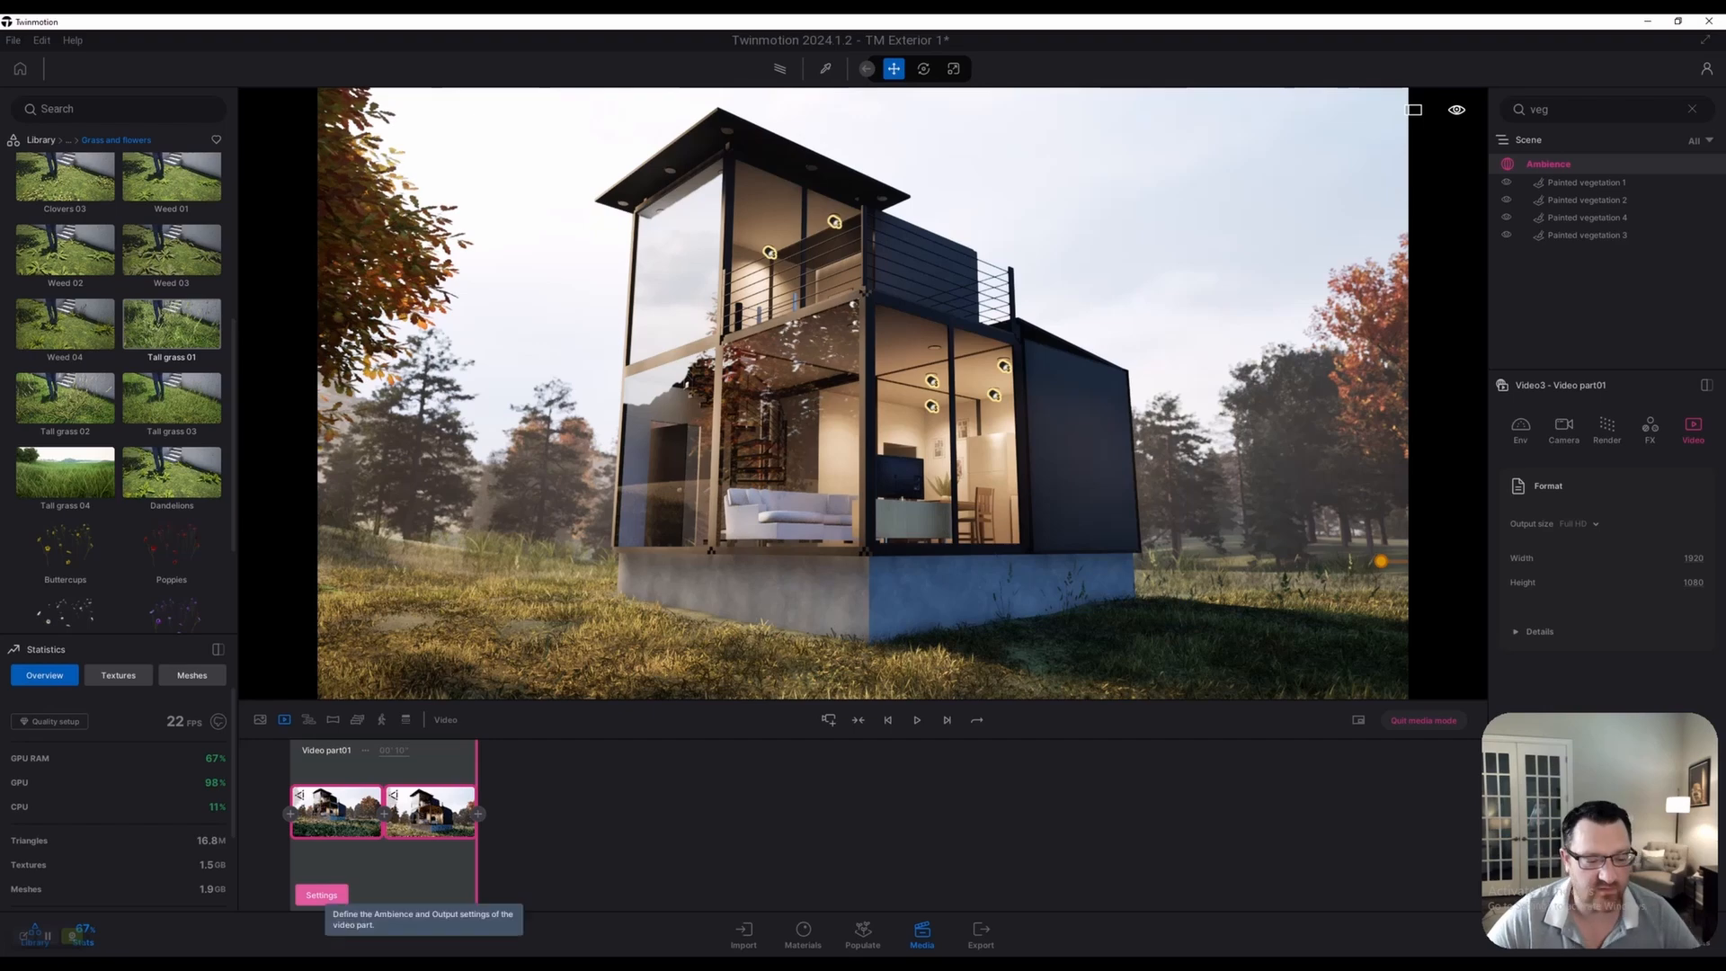
{"action": "left_click", "coordinate": [430, 812]}
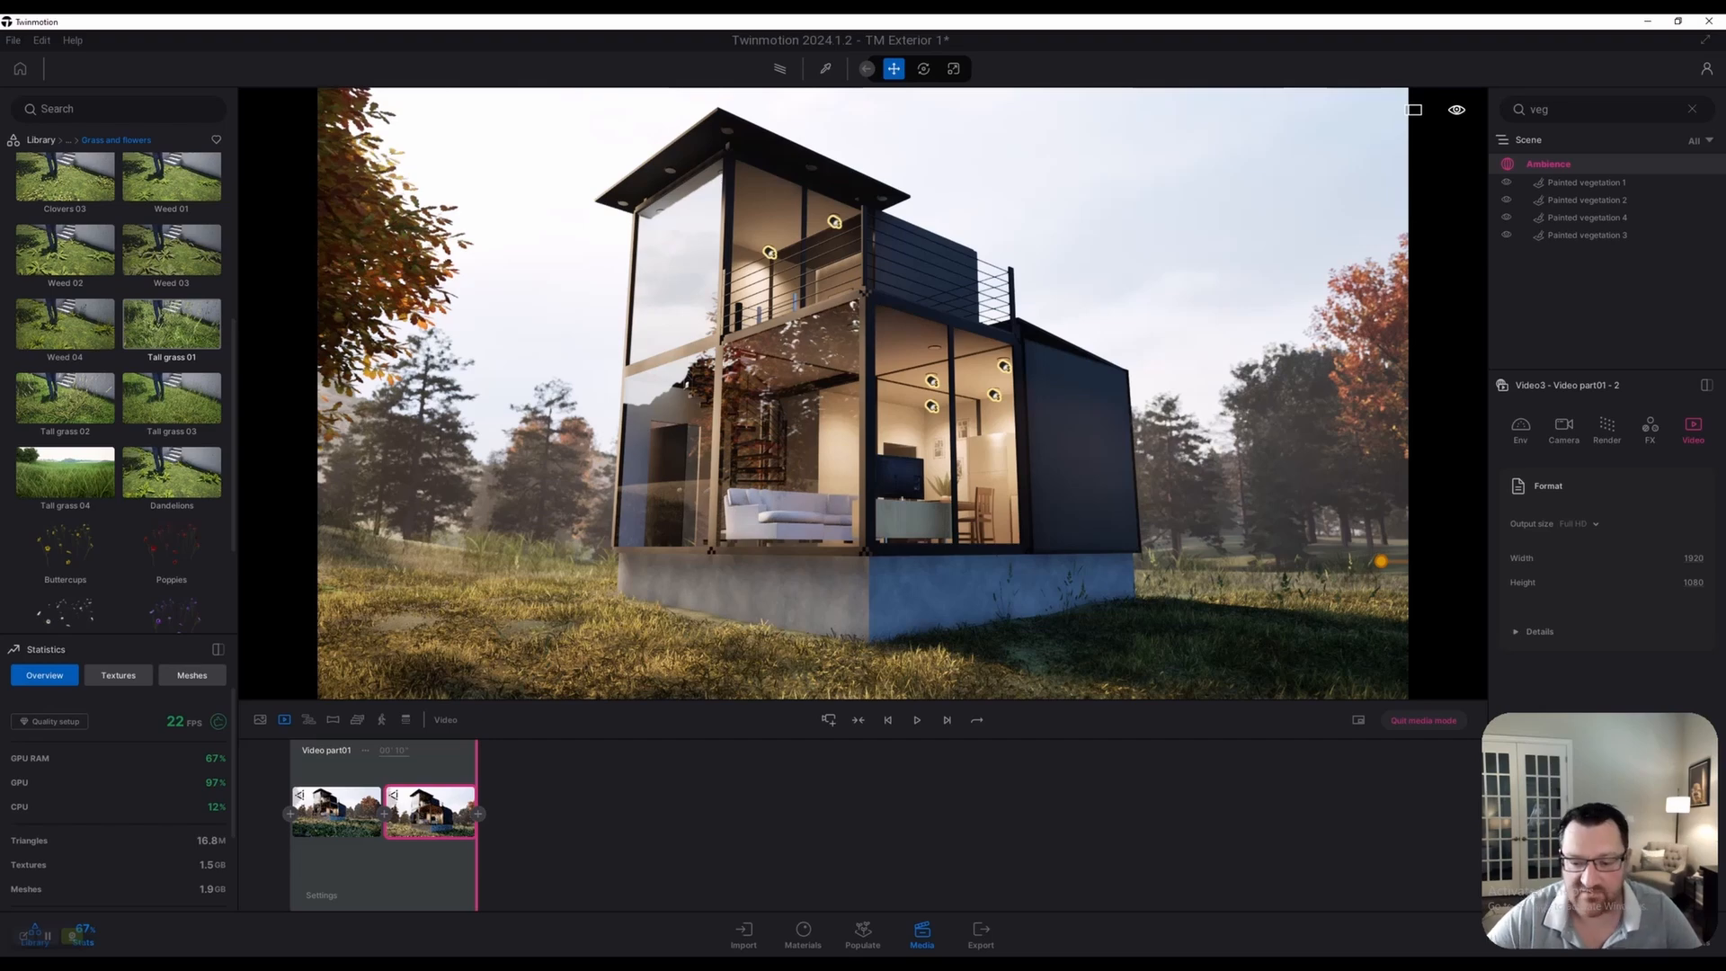
Fly the second keyframe's camera into the kitchen, facing the doorway and staircase, then close the clip
{"action": "key", "text": "w"}
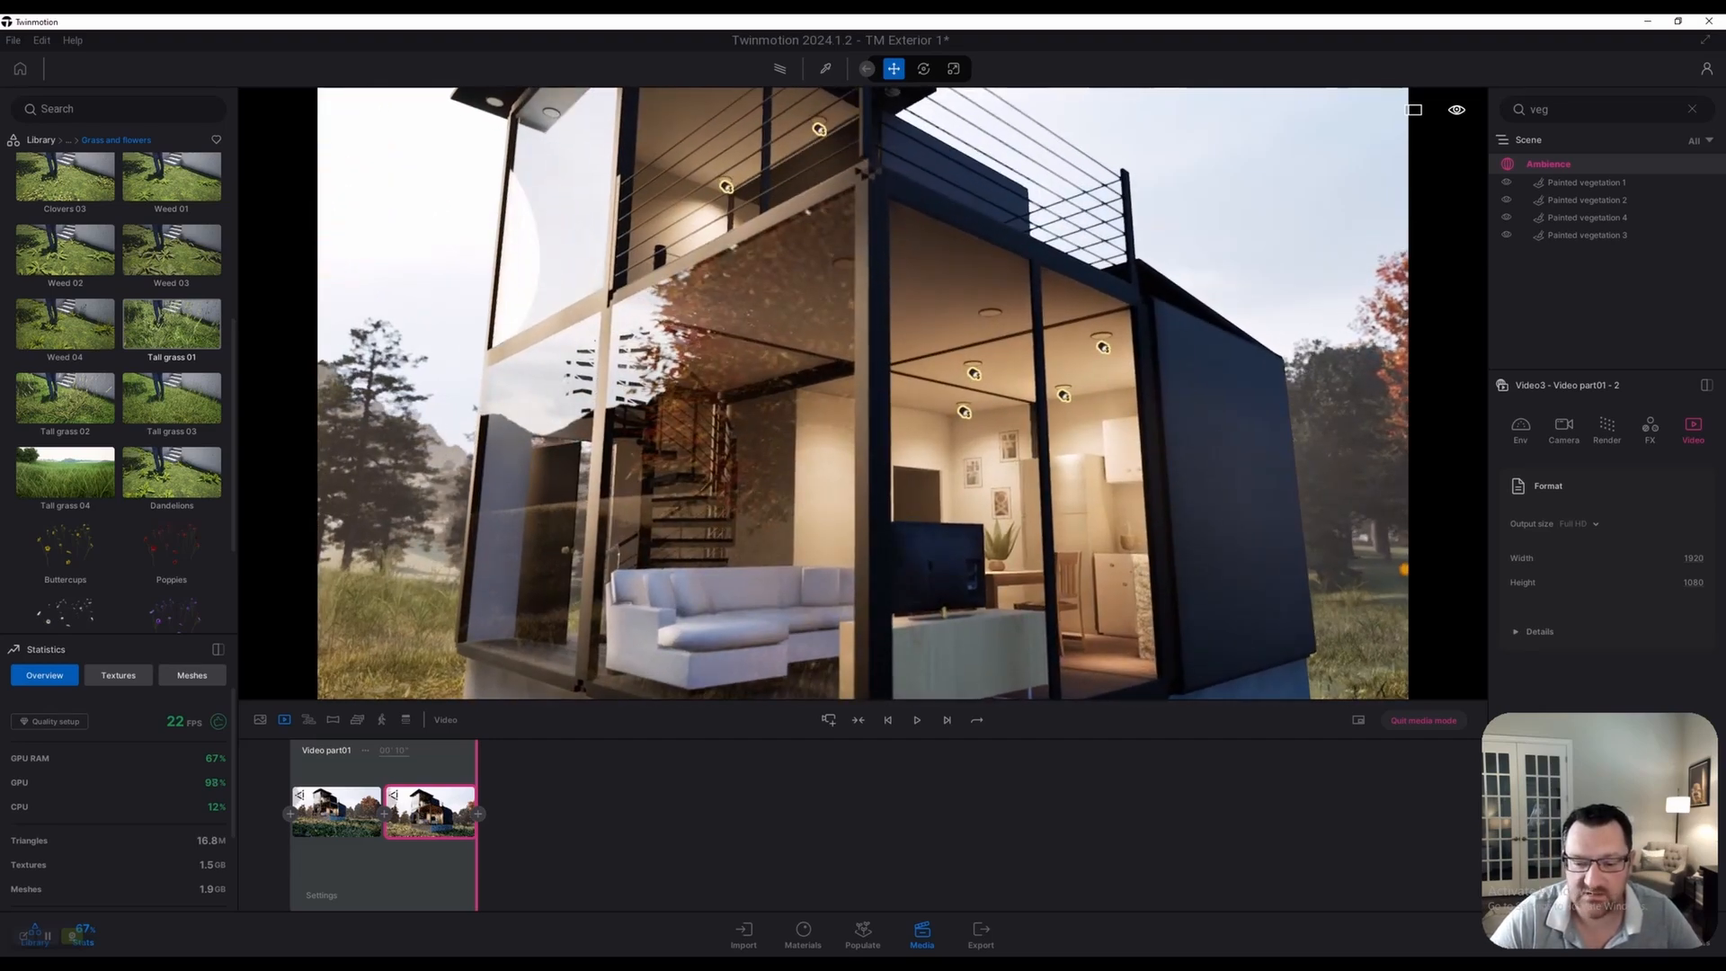
{"action": "key", "text": "w"}
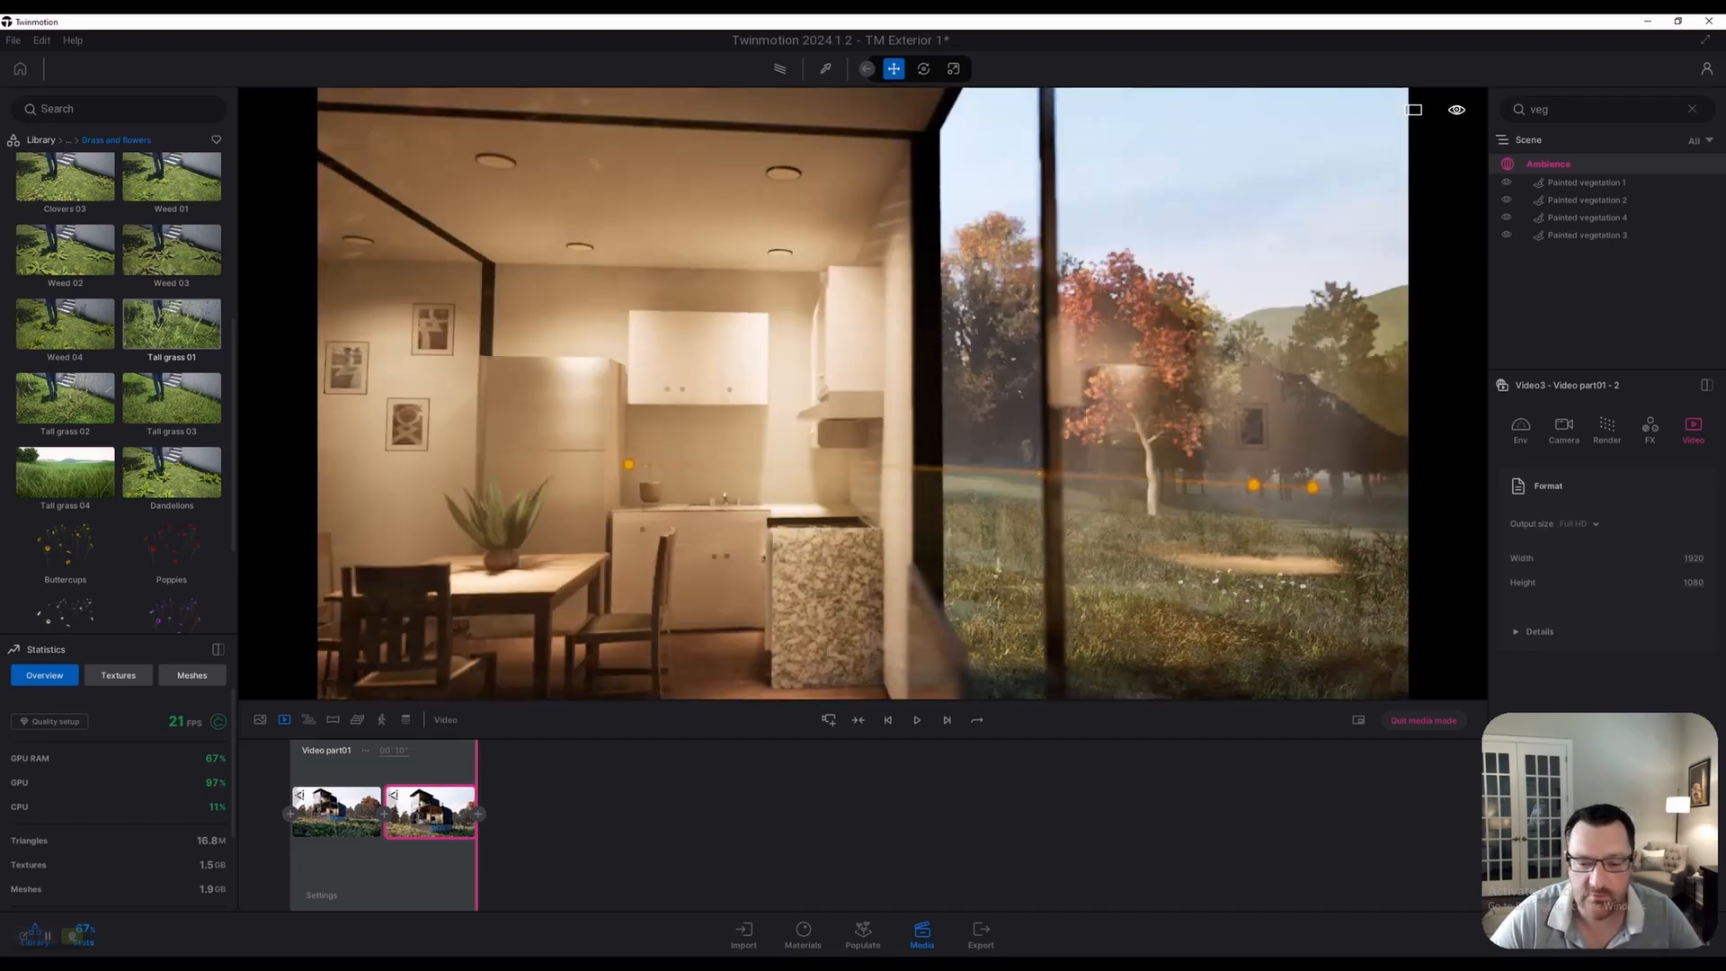
{"action": "key", "text": "w"}
{"action": "key", "text": "a"}
{"action": "mouse_move", "coordinate": [863, 393]}
{"action": "right_mouse_down"}
{"action": "mouse_move", "coordinate": [801, 400]}
{"action": "mouse_move", "coordinate": [984, 384]}
{"action": "mouse_move", "coordinate": [845, 388]}
{"action": "right_mouse_up"}
{"action": "key", "text": "s"}
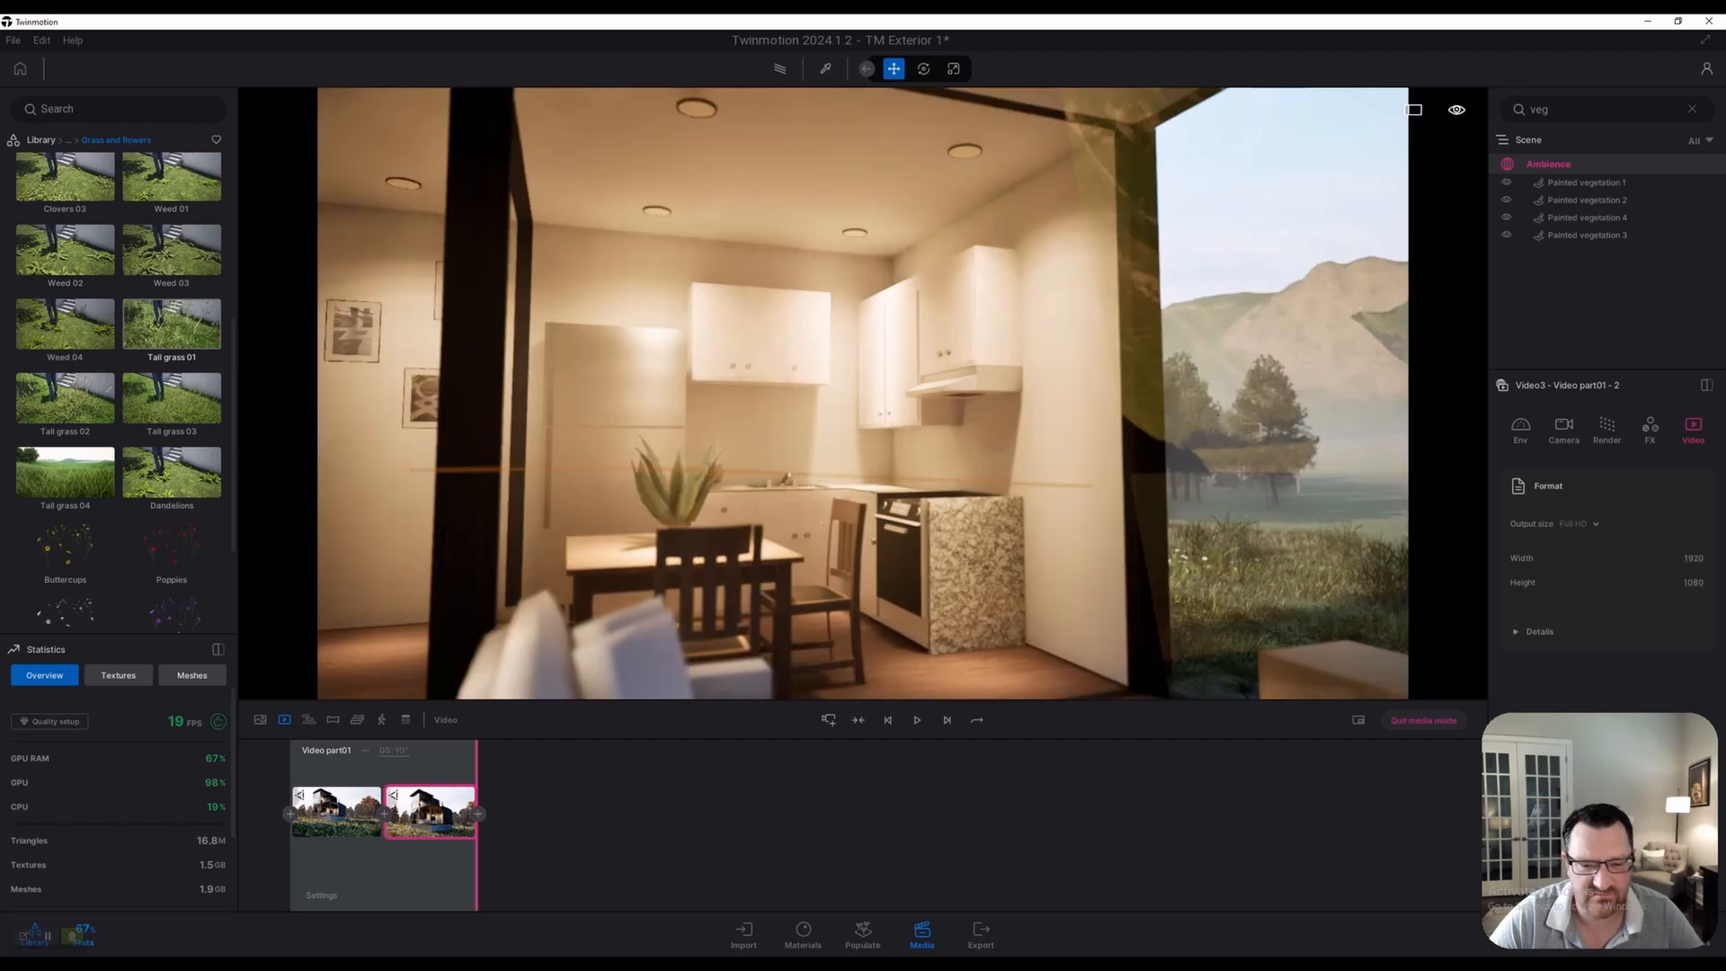
{"action": "key", "text": "s"}
{"action": "key", "text": "w"}
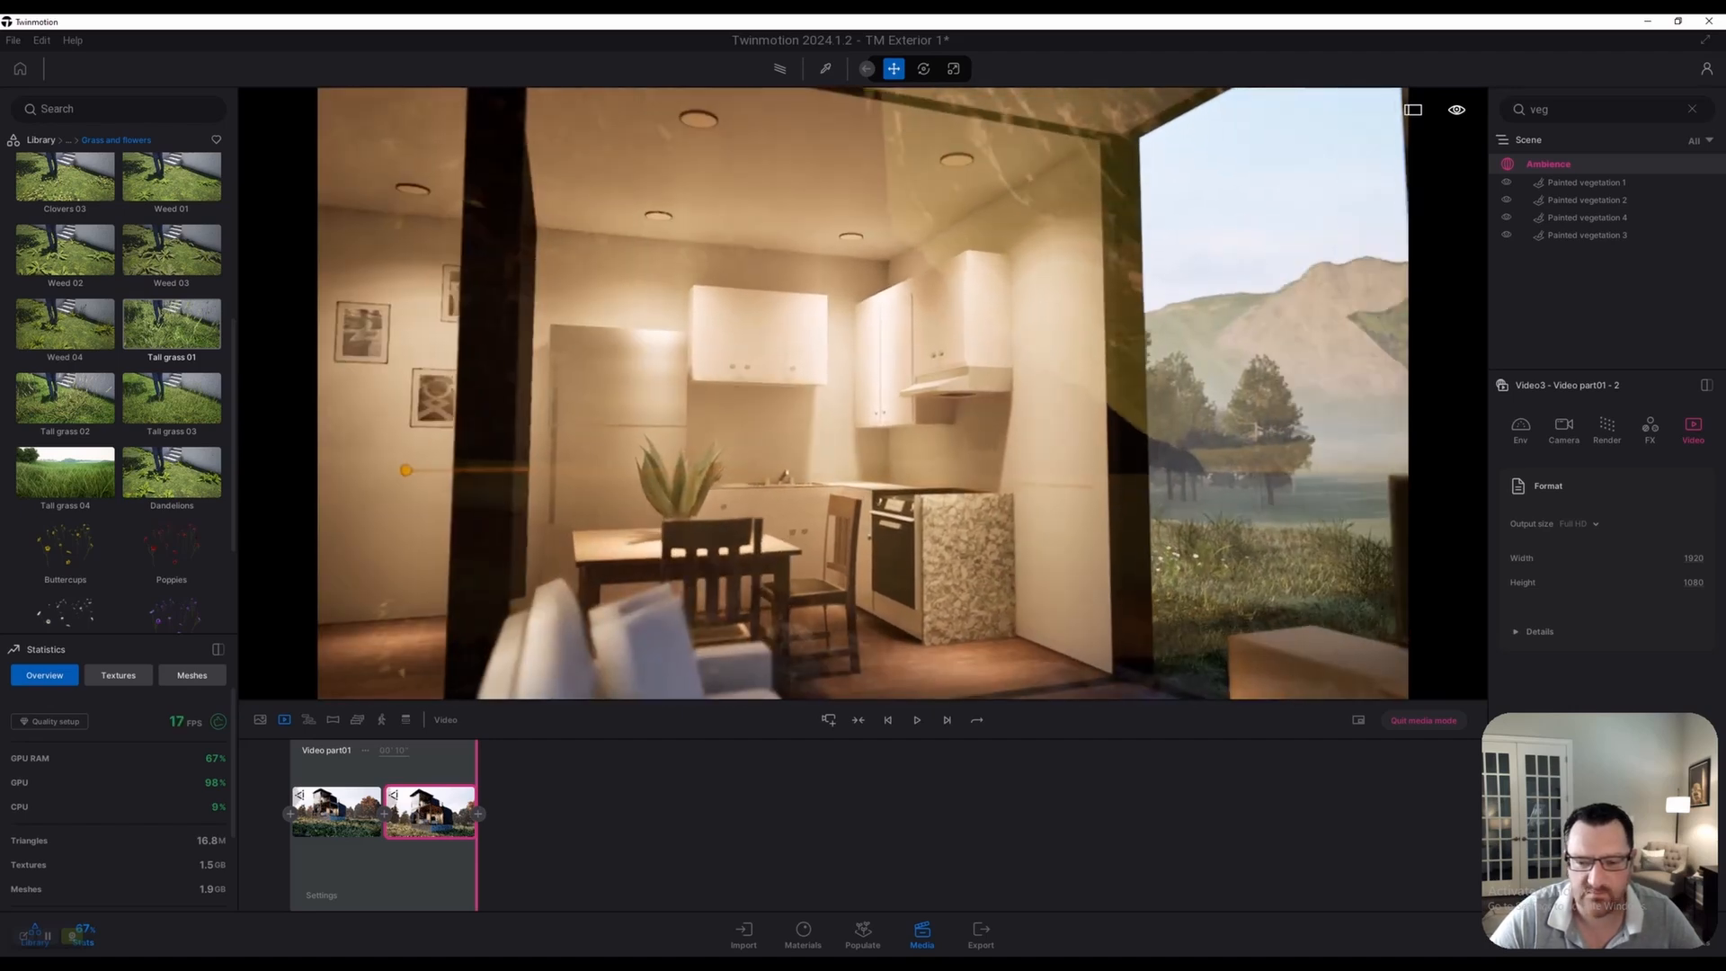
{"action": "key", "text": "w"}
{"action": "right_click_drag", "start_coordinate": [845, 388], "coordinate": [629, 388]}
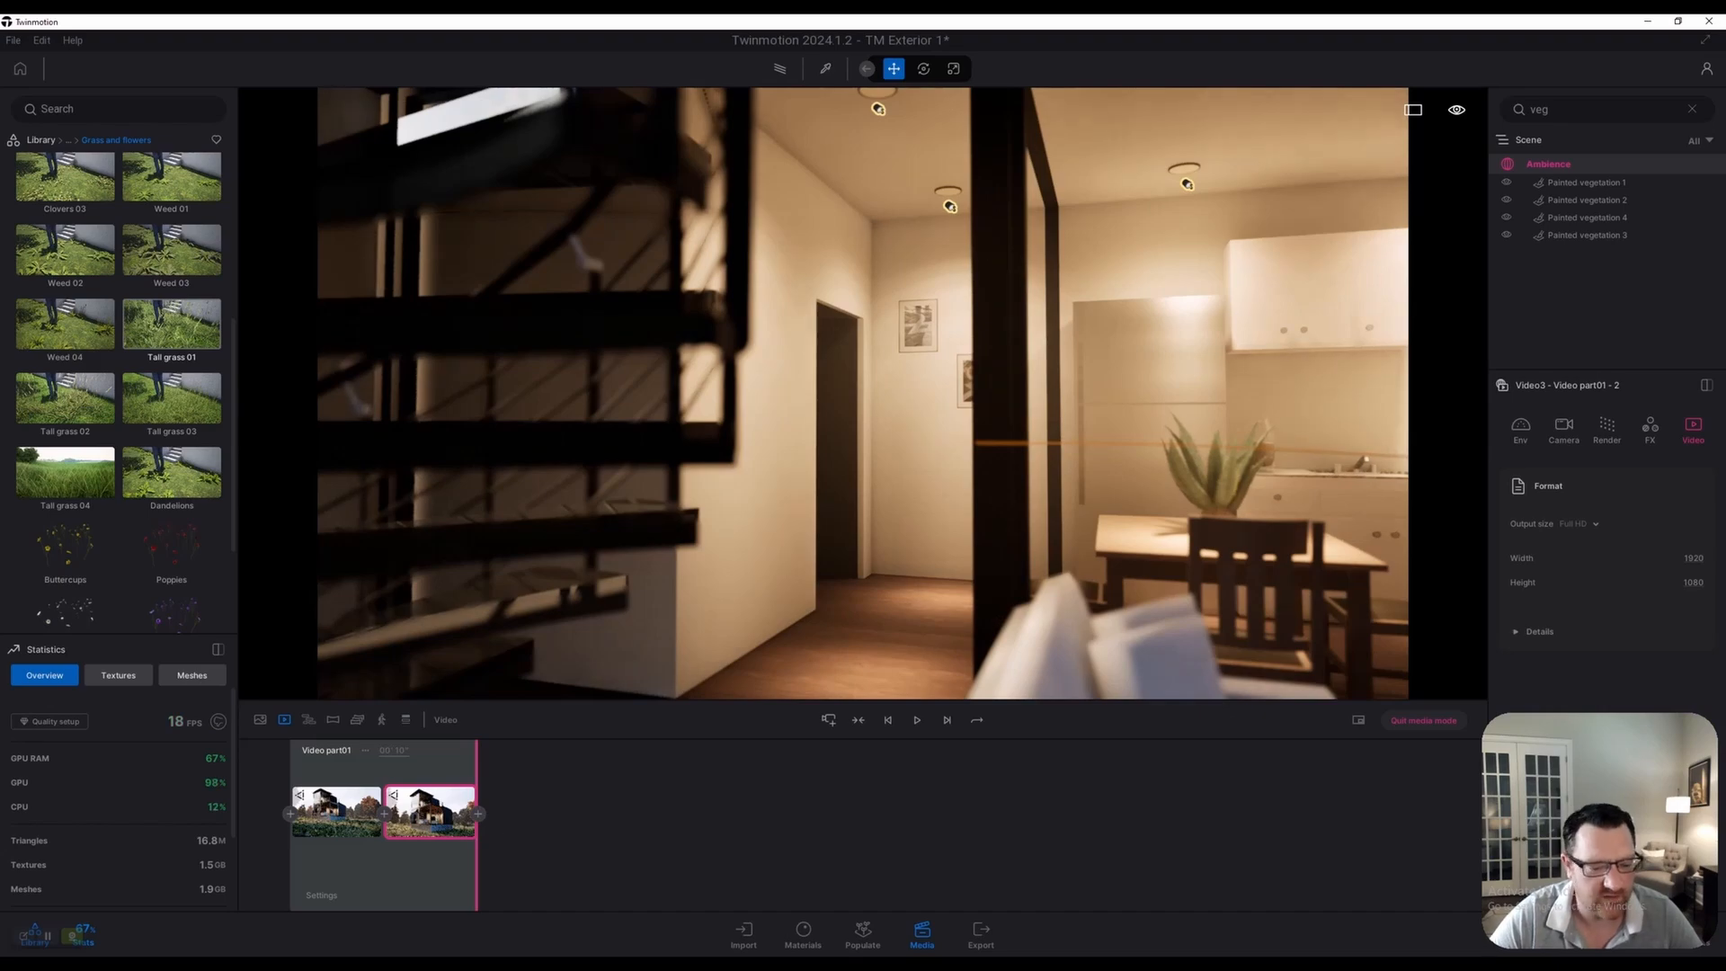
{"action": "left_click", "coordinate": [284, 719]}
{"action": "key", "text": "s"}
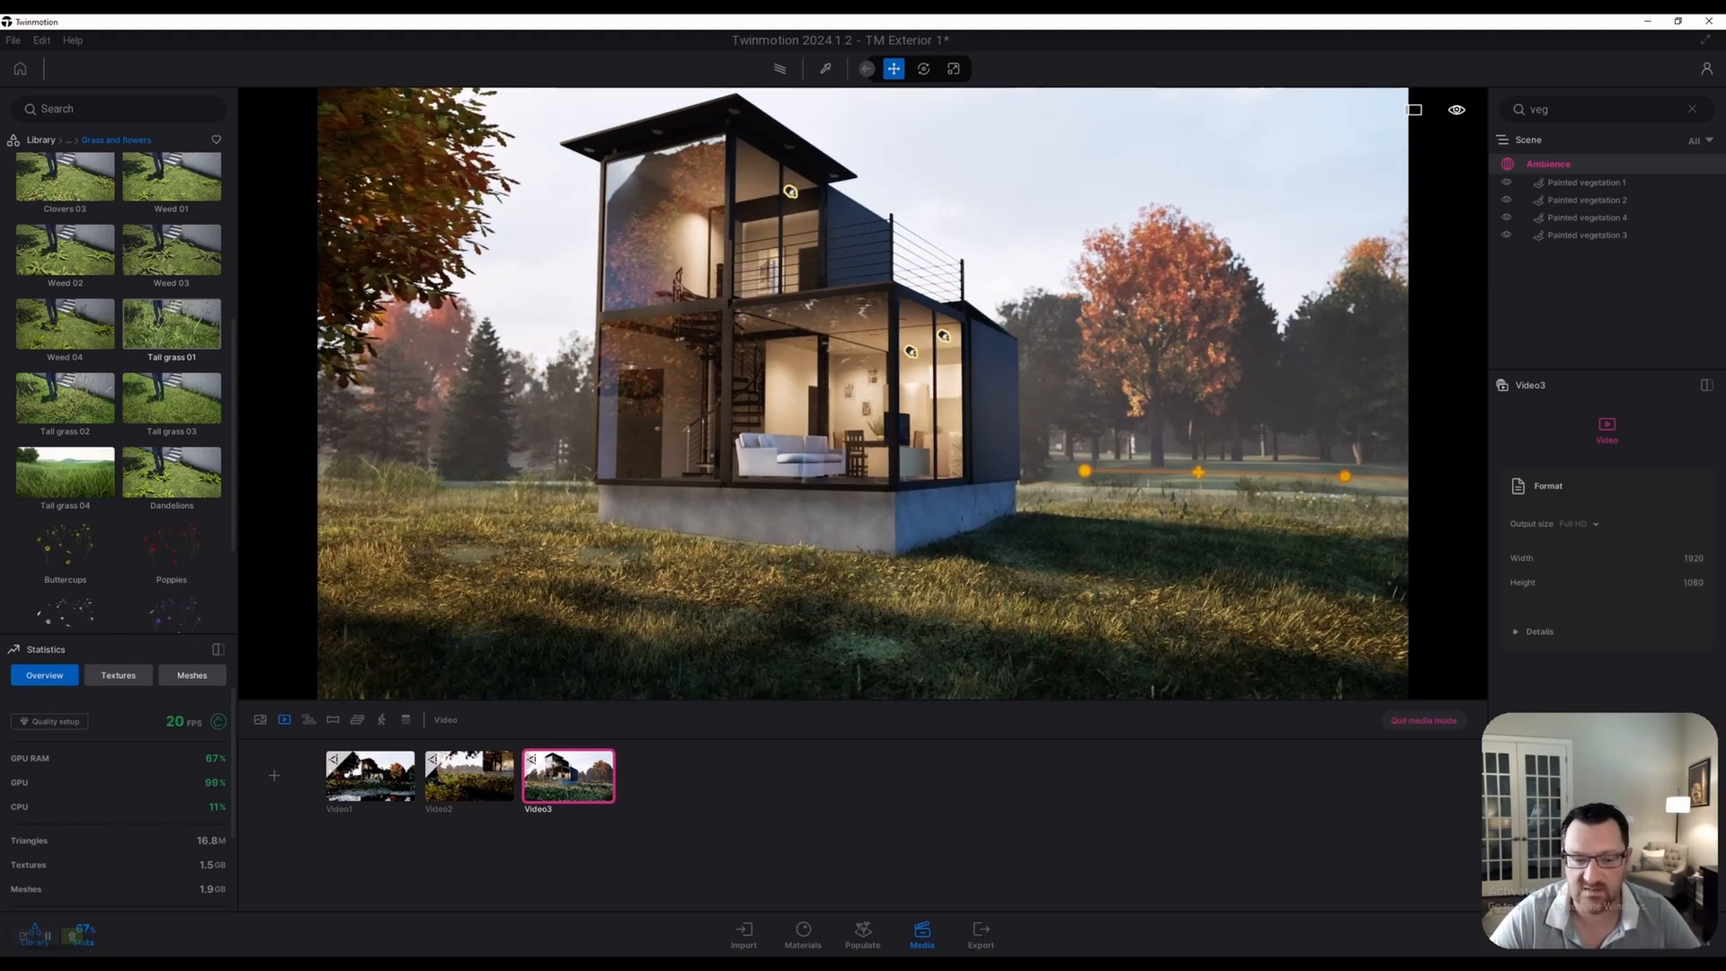
Preview Video1's pond shot, then switch to Photoshop showing Image2_003.jpg
{"action": "left_click", "coordinate": [370, 776]}
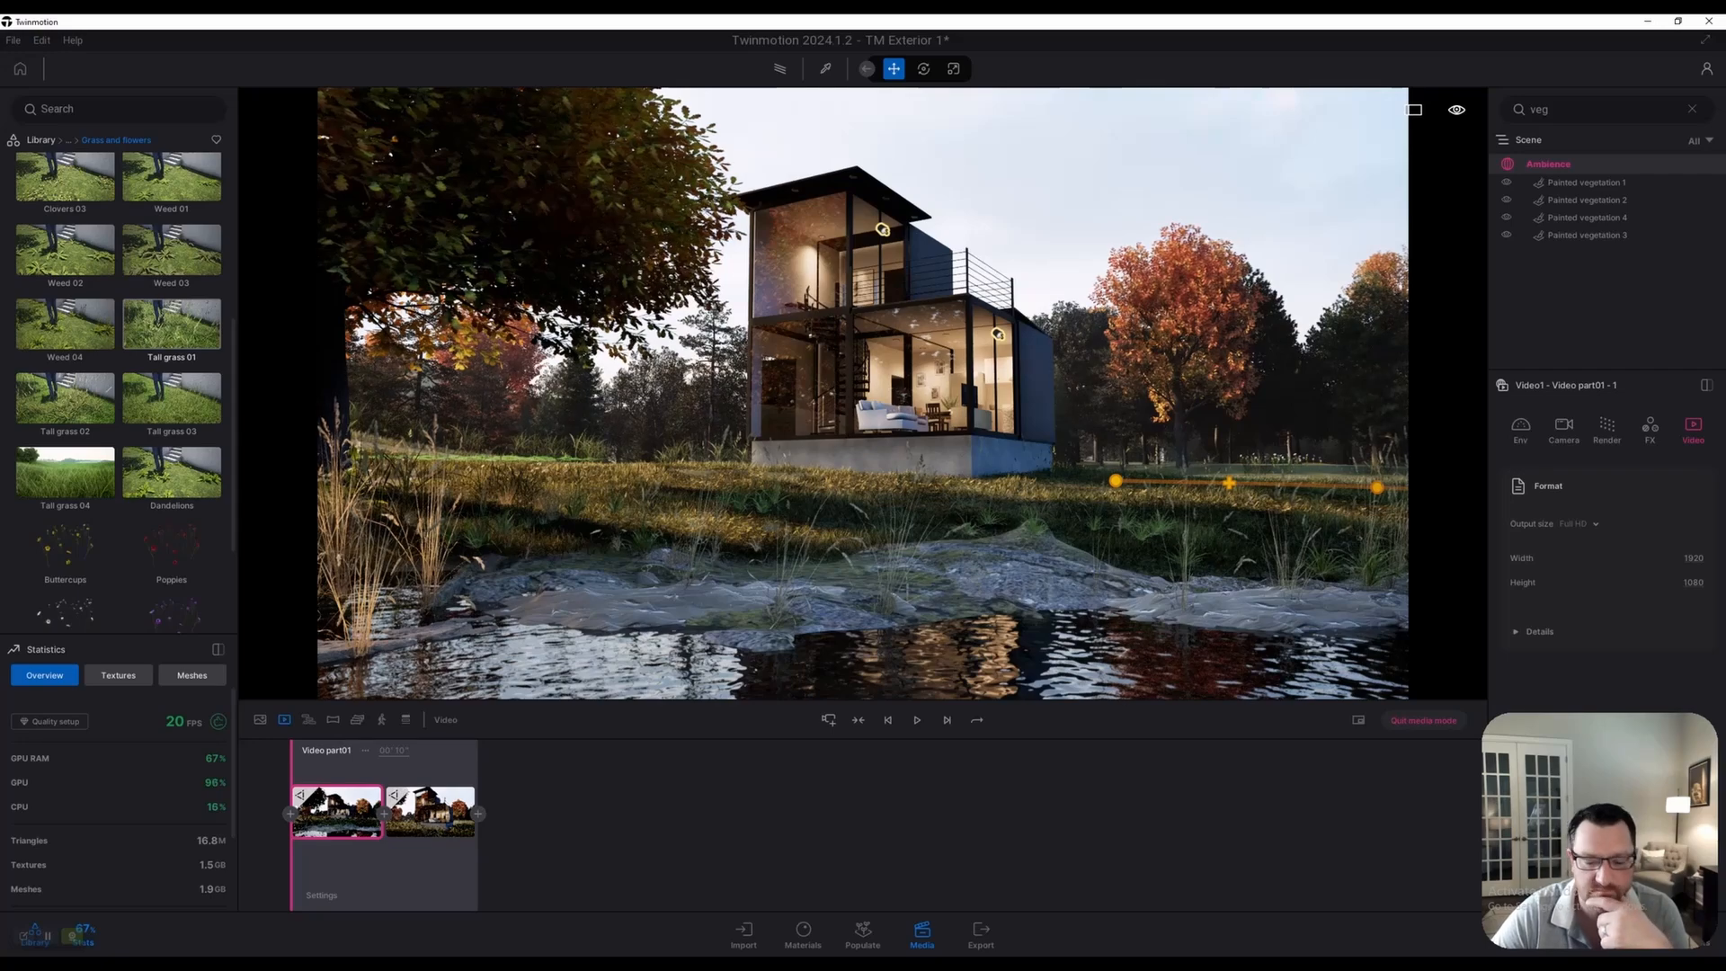
{"action": "left_click", "coordinate": [48, 935]}
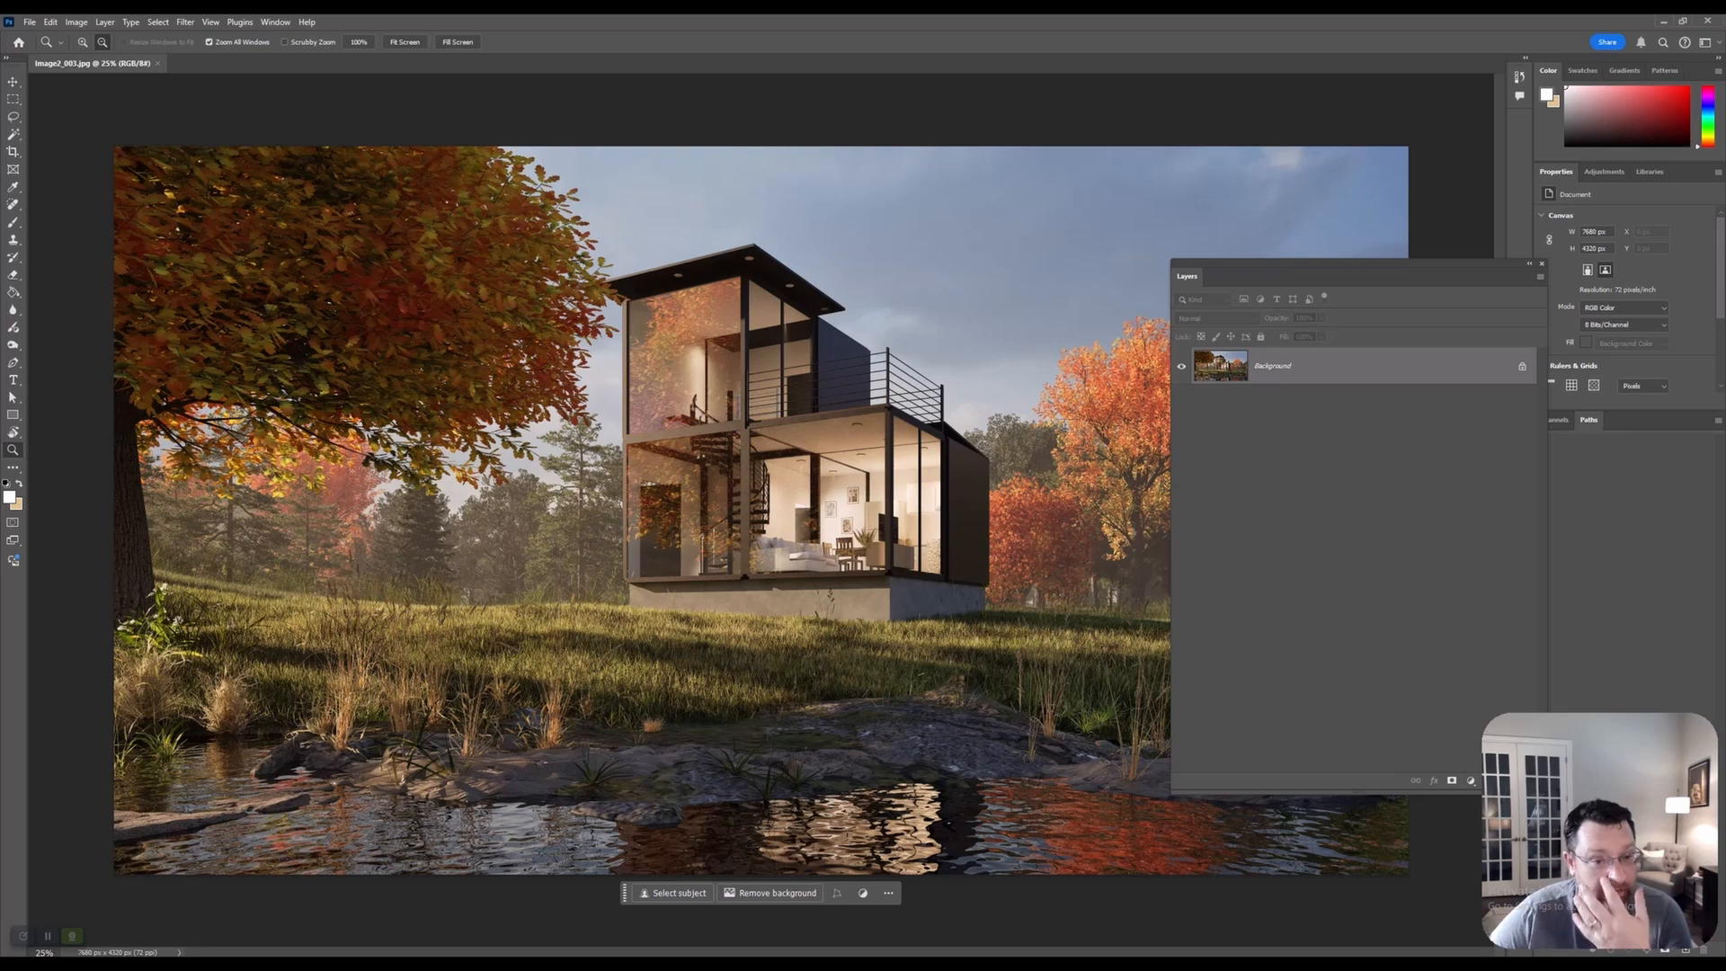
Move the layers panel aside, duplicate Background as Background copy, and launch Filter > Camera Raw Filter
{"action": "left_click_drag", "start_coordinate": [1303, 276], "coordinate": [1087, 227]}
{"action": "right_click", "coordinate": [1159, 320]}
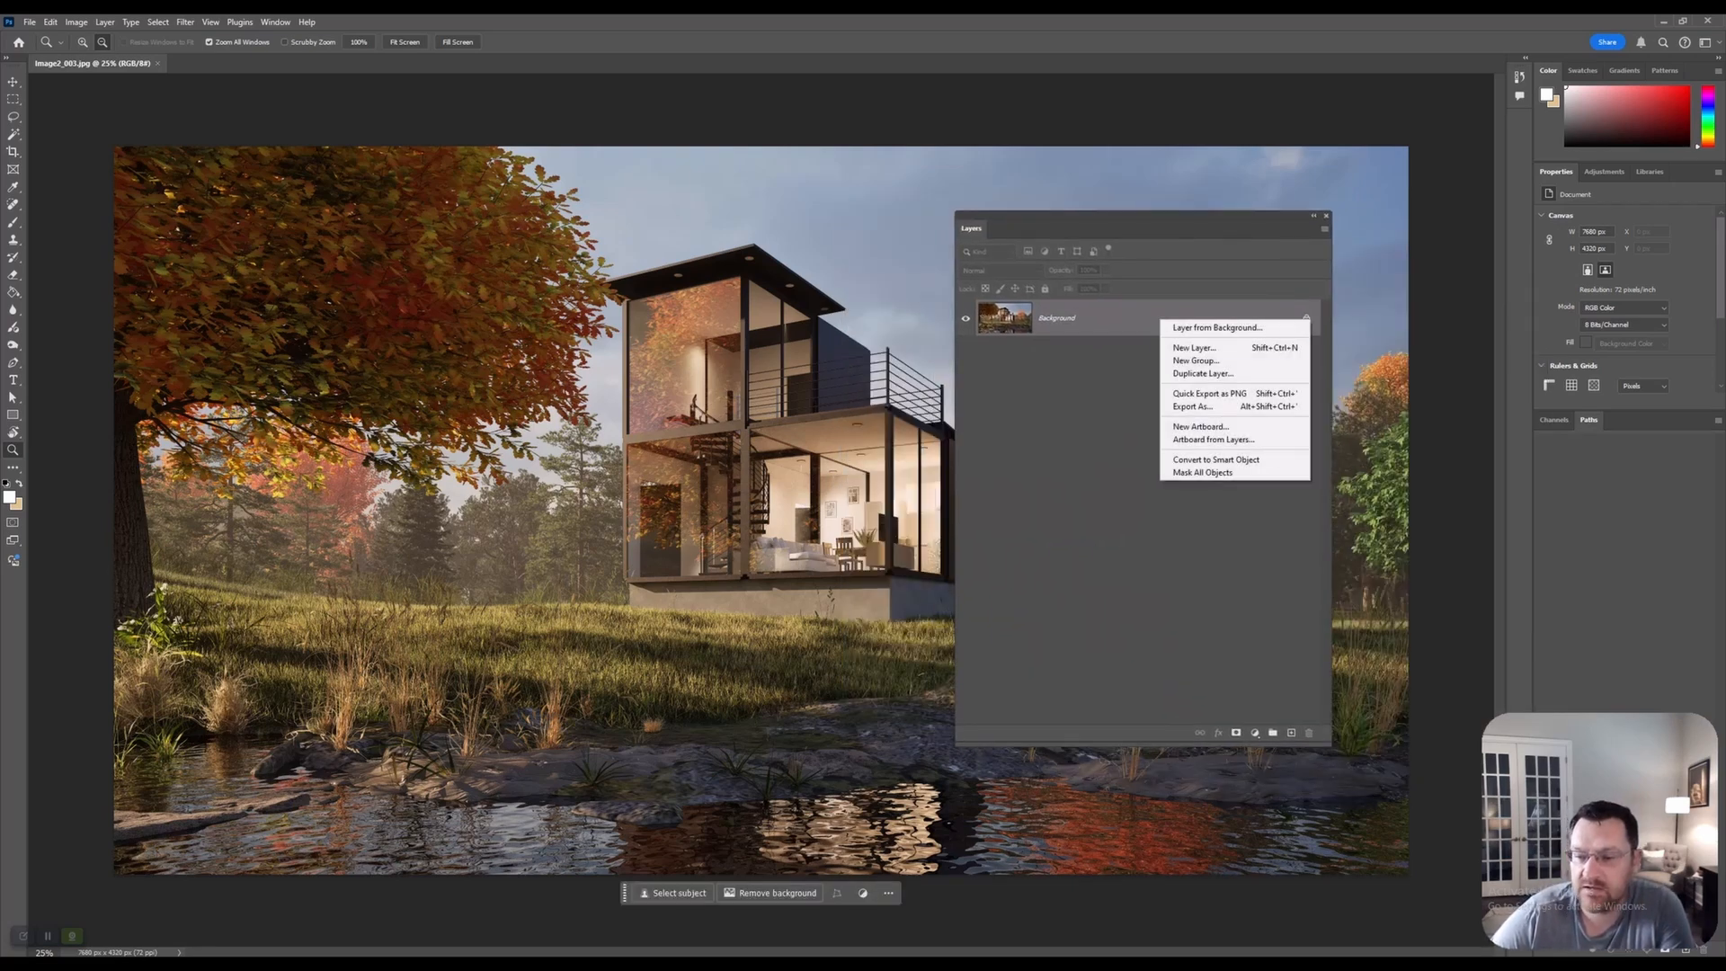
{"action": "left_click", "coordinate": [1203, 373]}
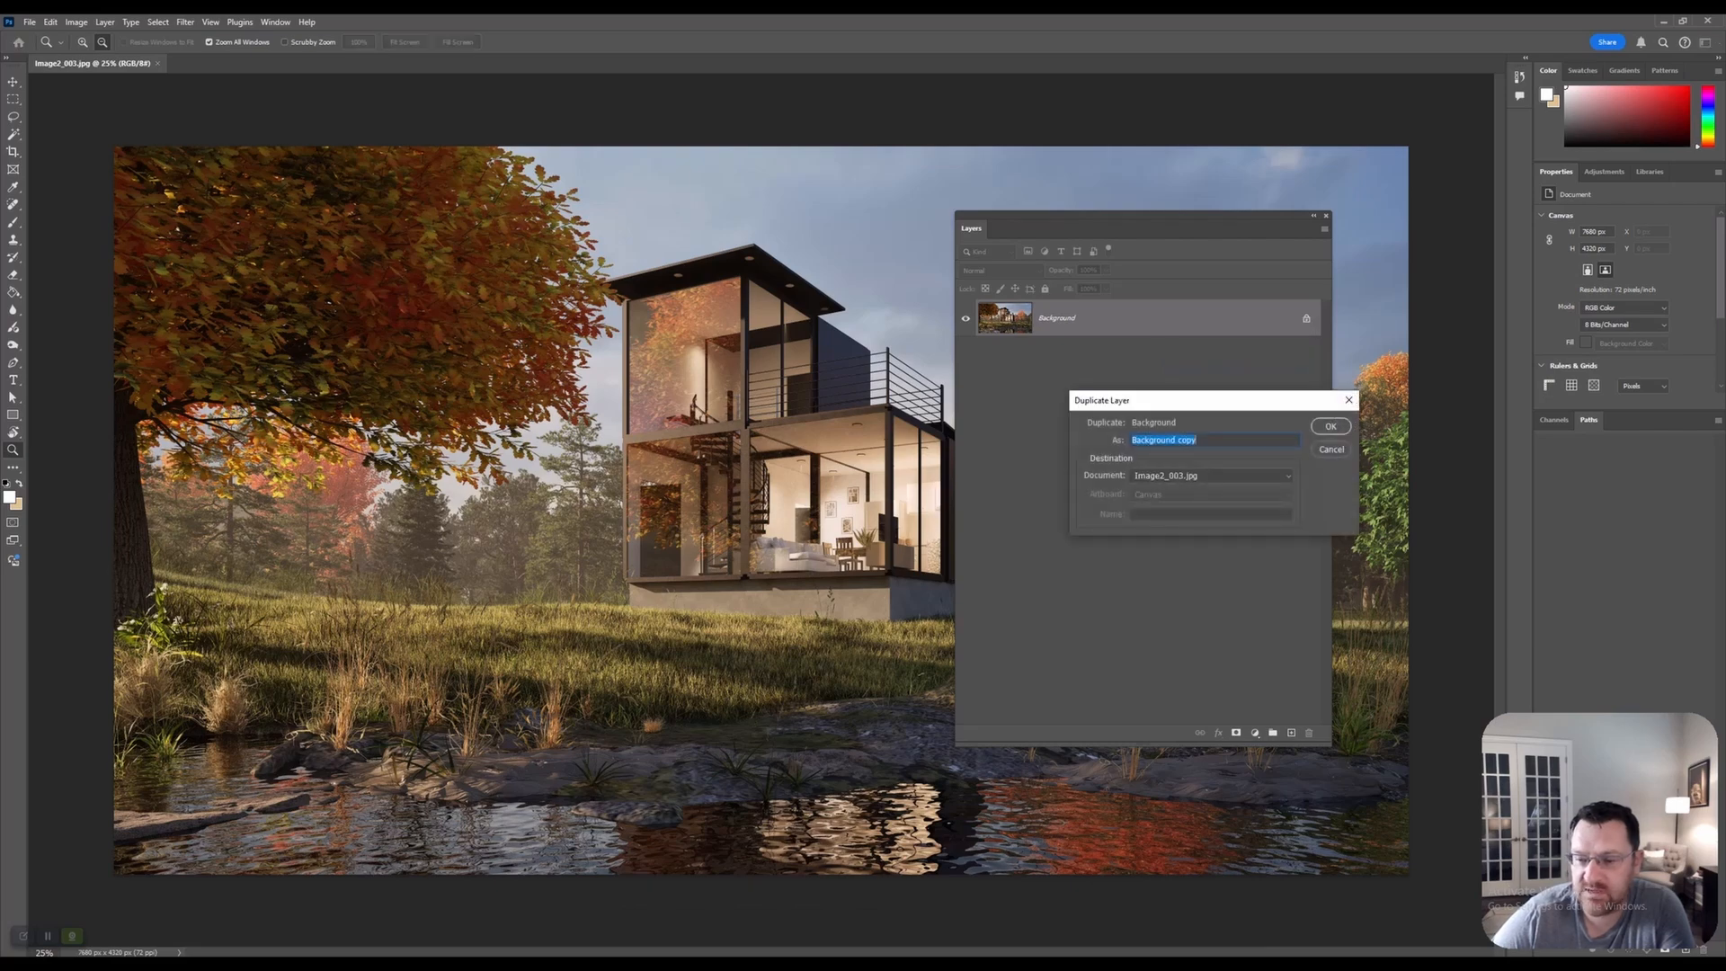
{"action": "key", "text": "Return"}
{"action": "left_click", "coordinate": [186, 22]}
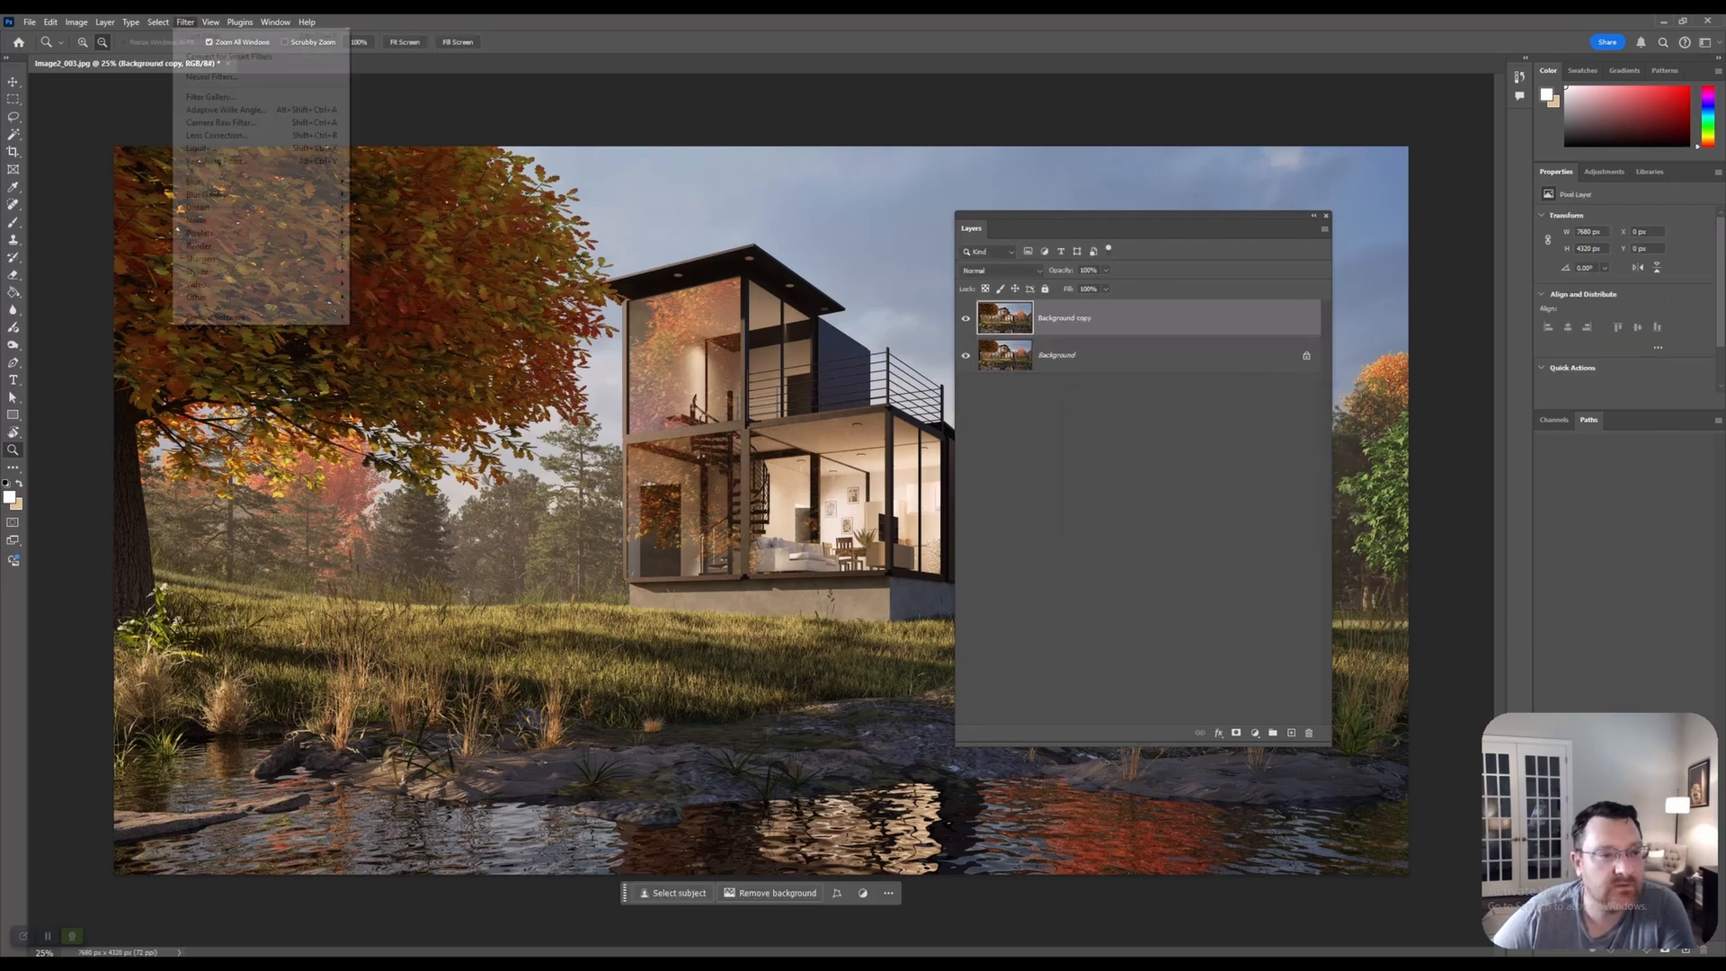
{"action": "left_click", "coordinate": [221, 122]}
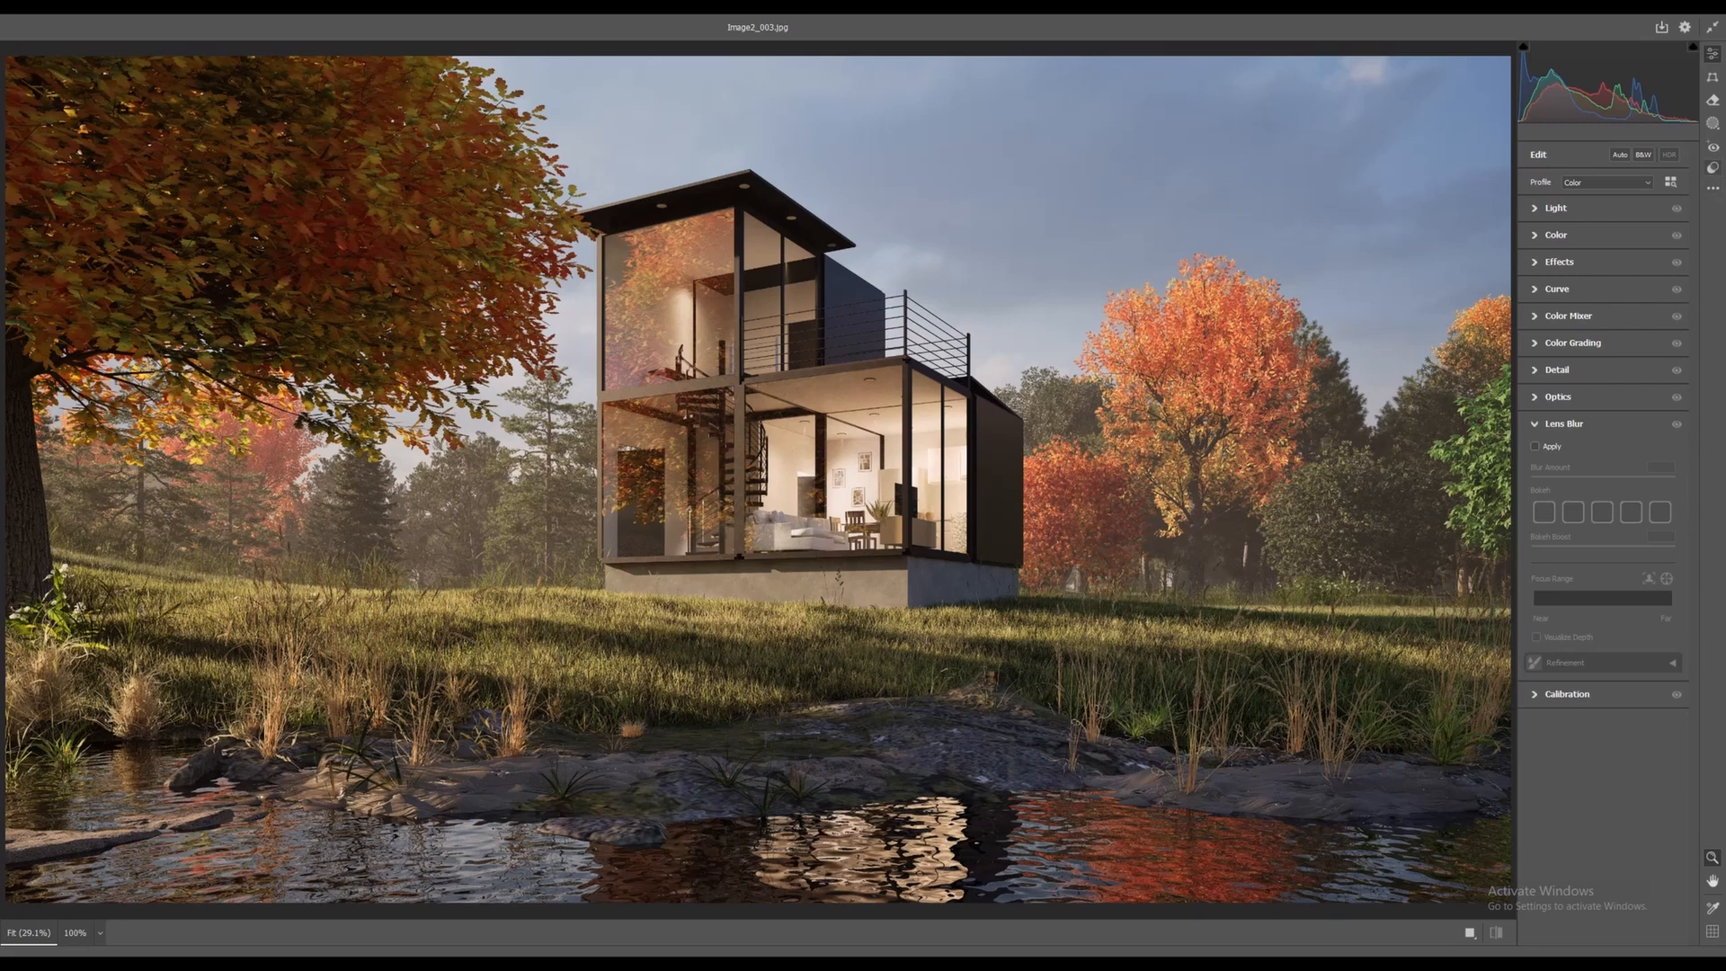
Apply the Creative - Red Lift Matte preset at amount 84, then expand the Light panel
{"action": "left_click", "coordinate": [1712, 168]}
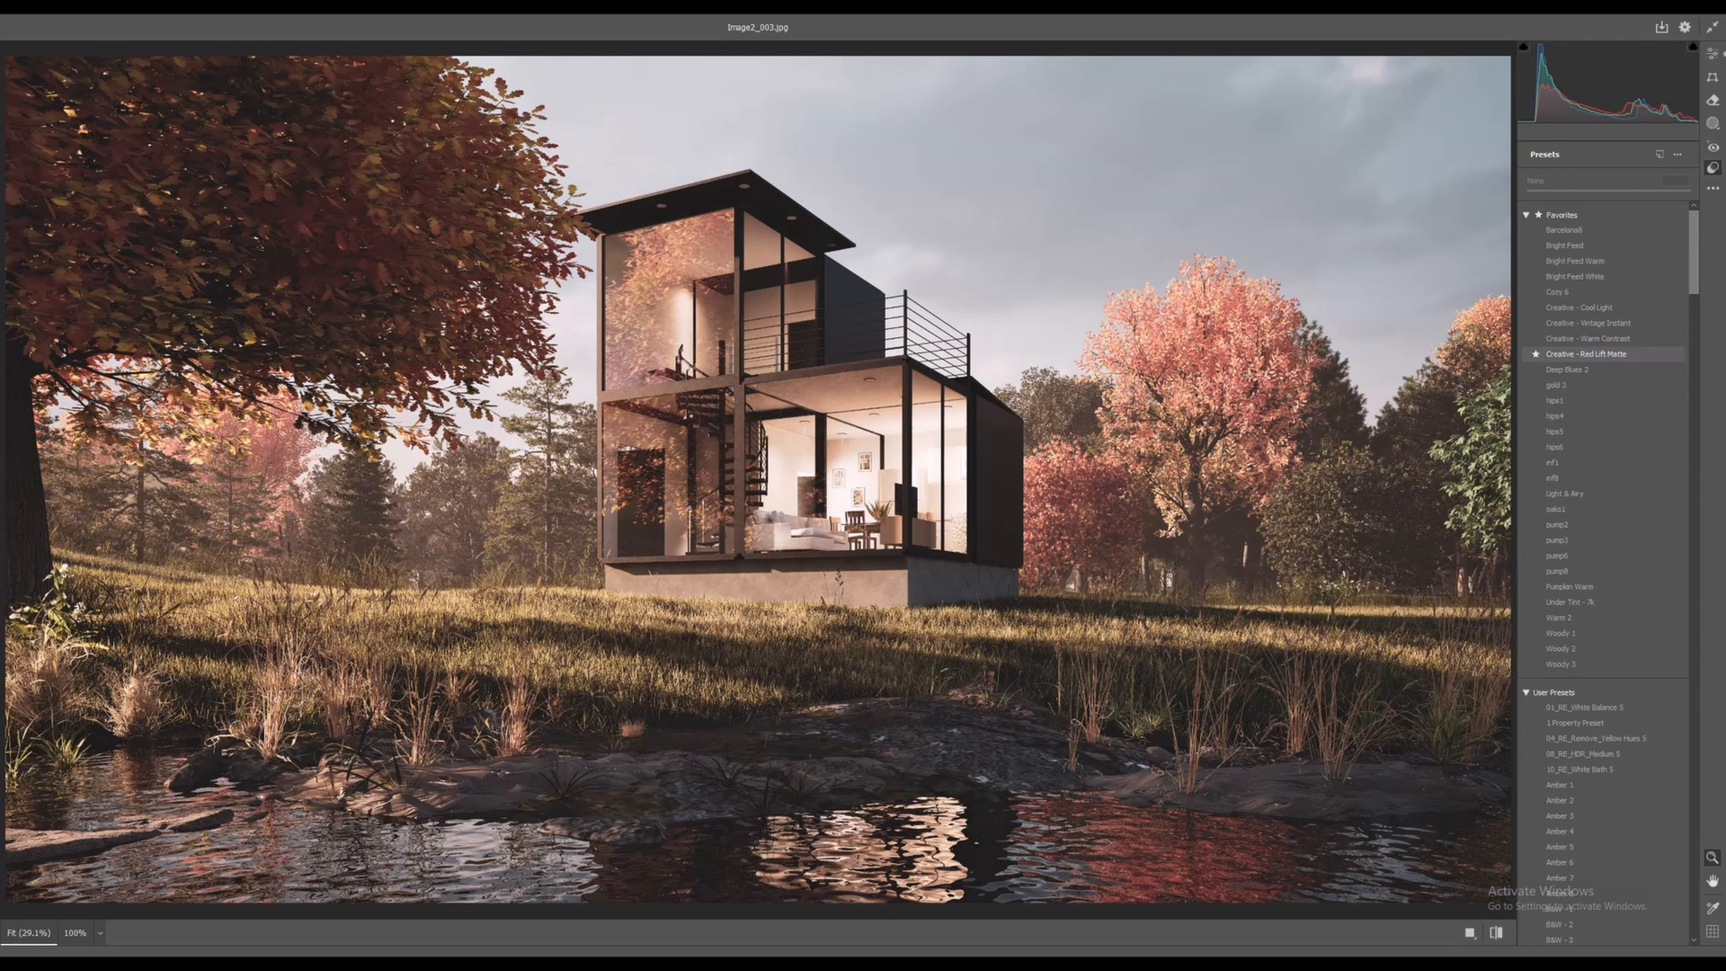
{"action": "left_click", "coordinate": [1586, 354]}
{"action": "left_click_drag", "start_coordinate": [1609, 191], "coordinate": [1567, 191]}
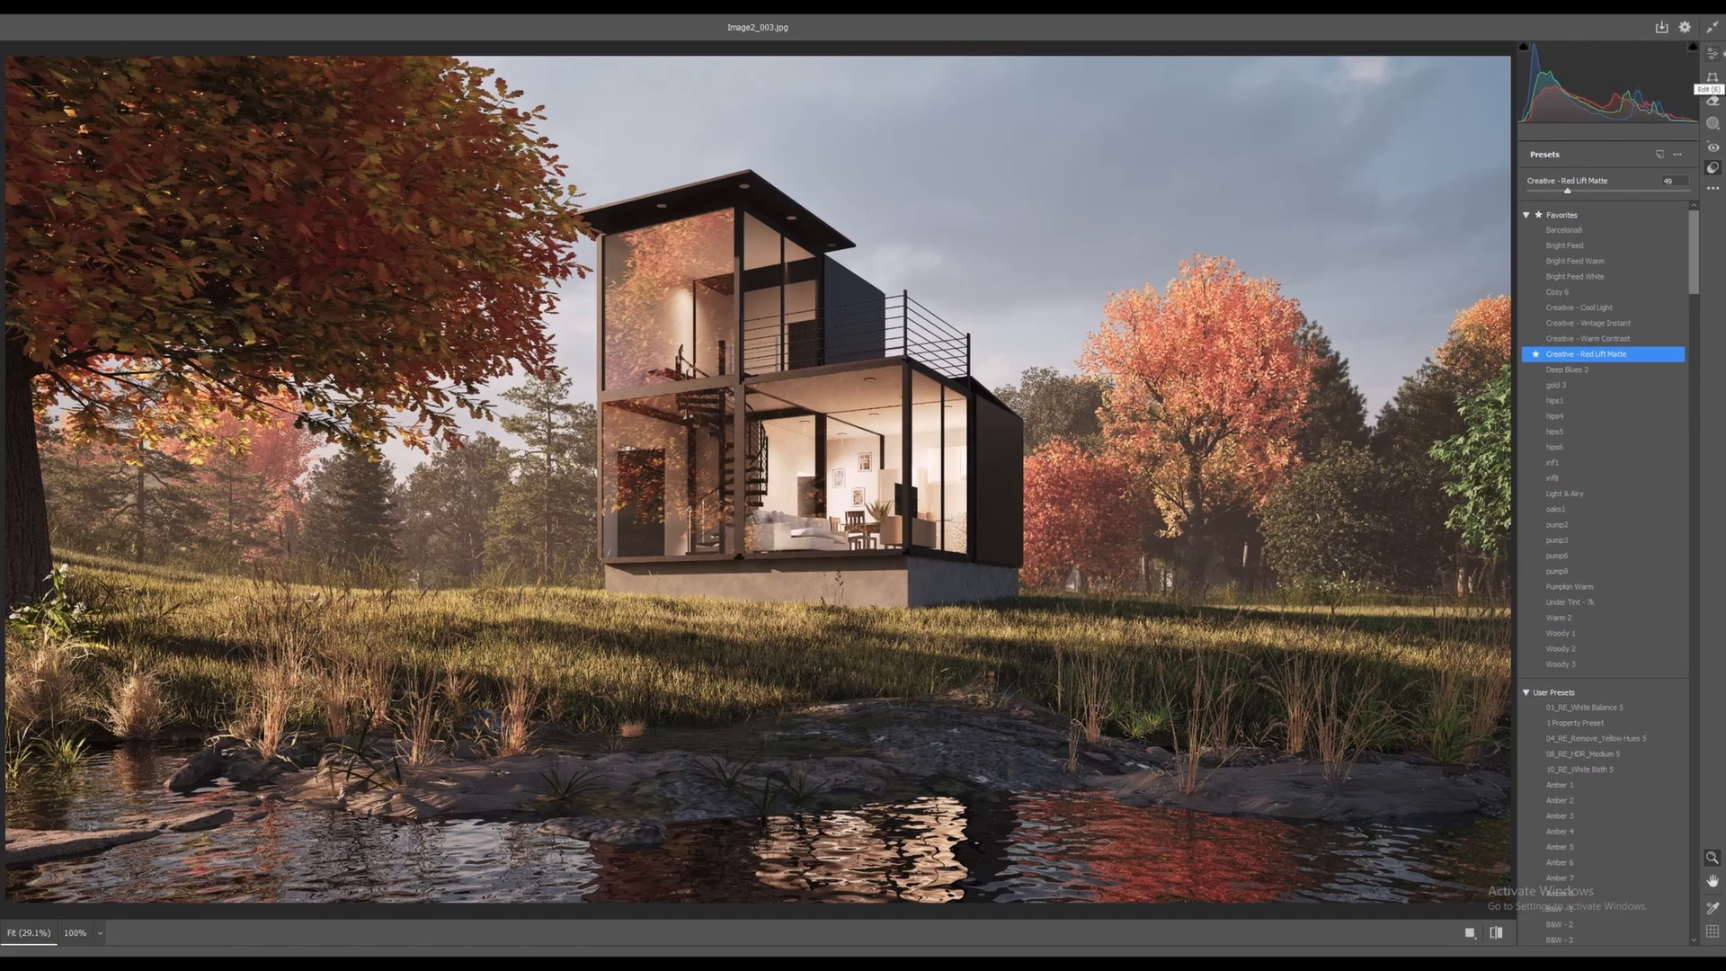
{"action": "left_click", "coordinate": [1713, 54]}
{"action": "left_click", "coordinate": [1556, 239]}
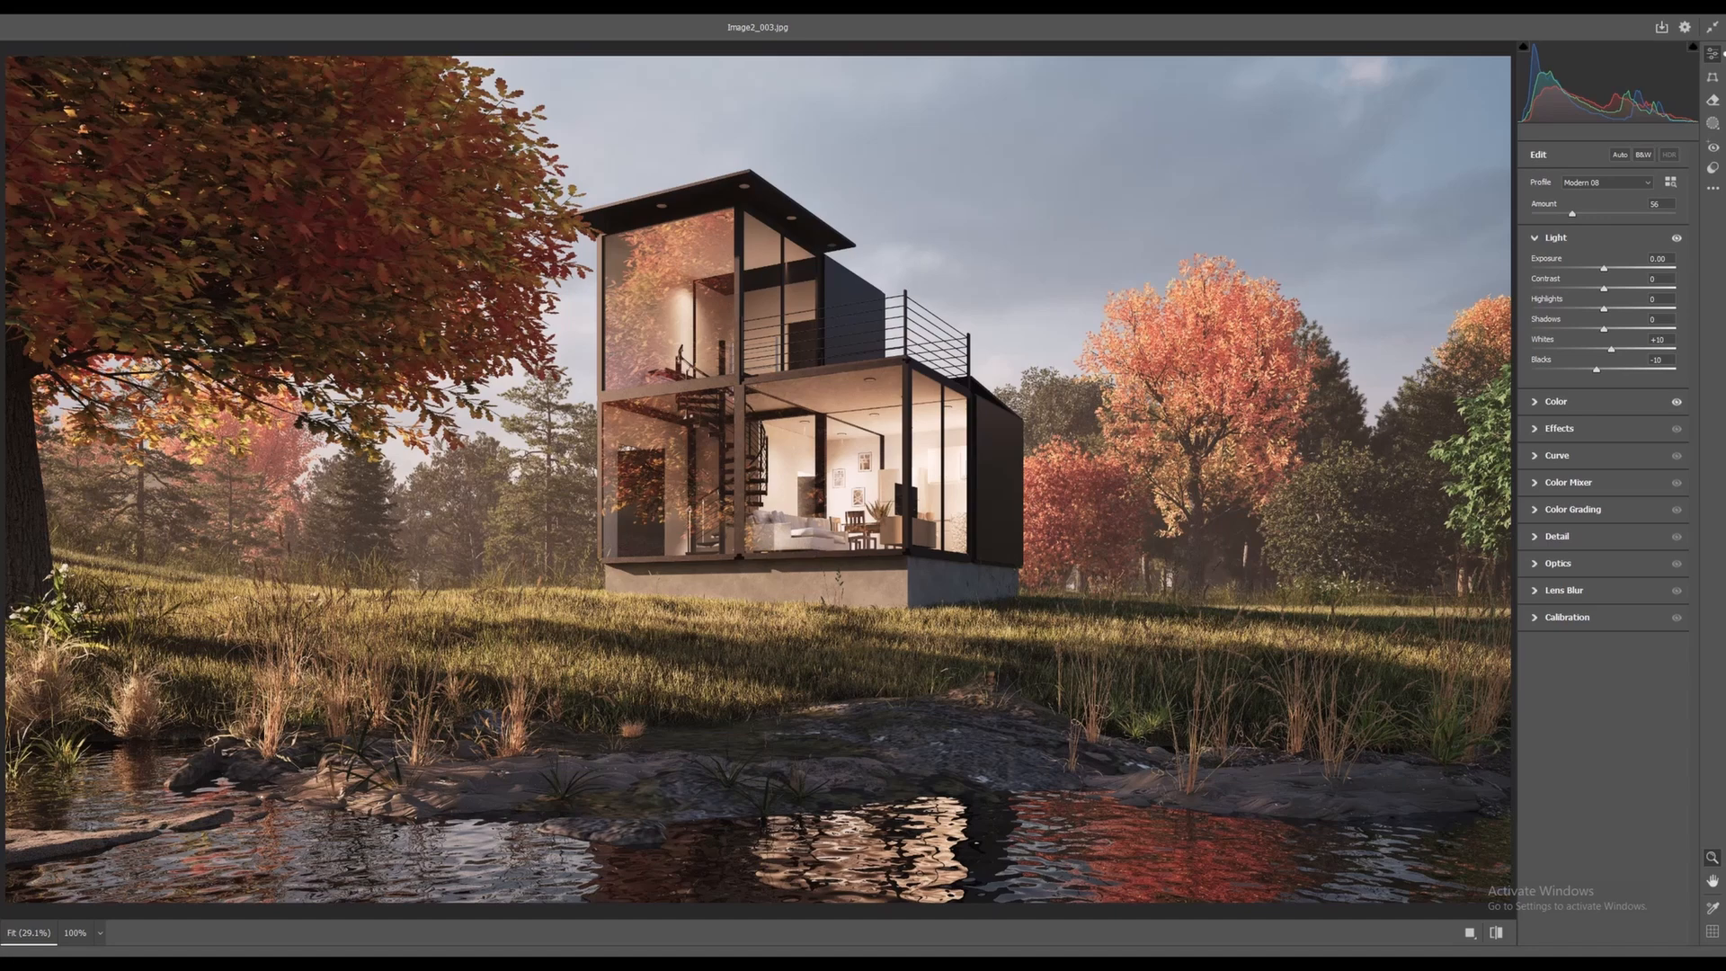
Drop Shadows to -72 and raise Vibrance to +14
{"action": "left_click_drag", "start_coordinate": [1603, 329], "coordinate": [1604, 268]}
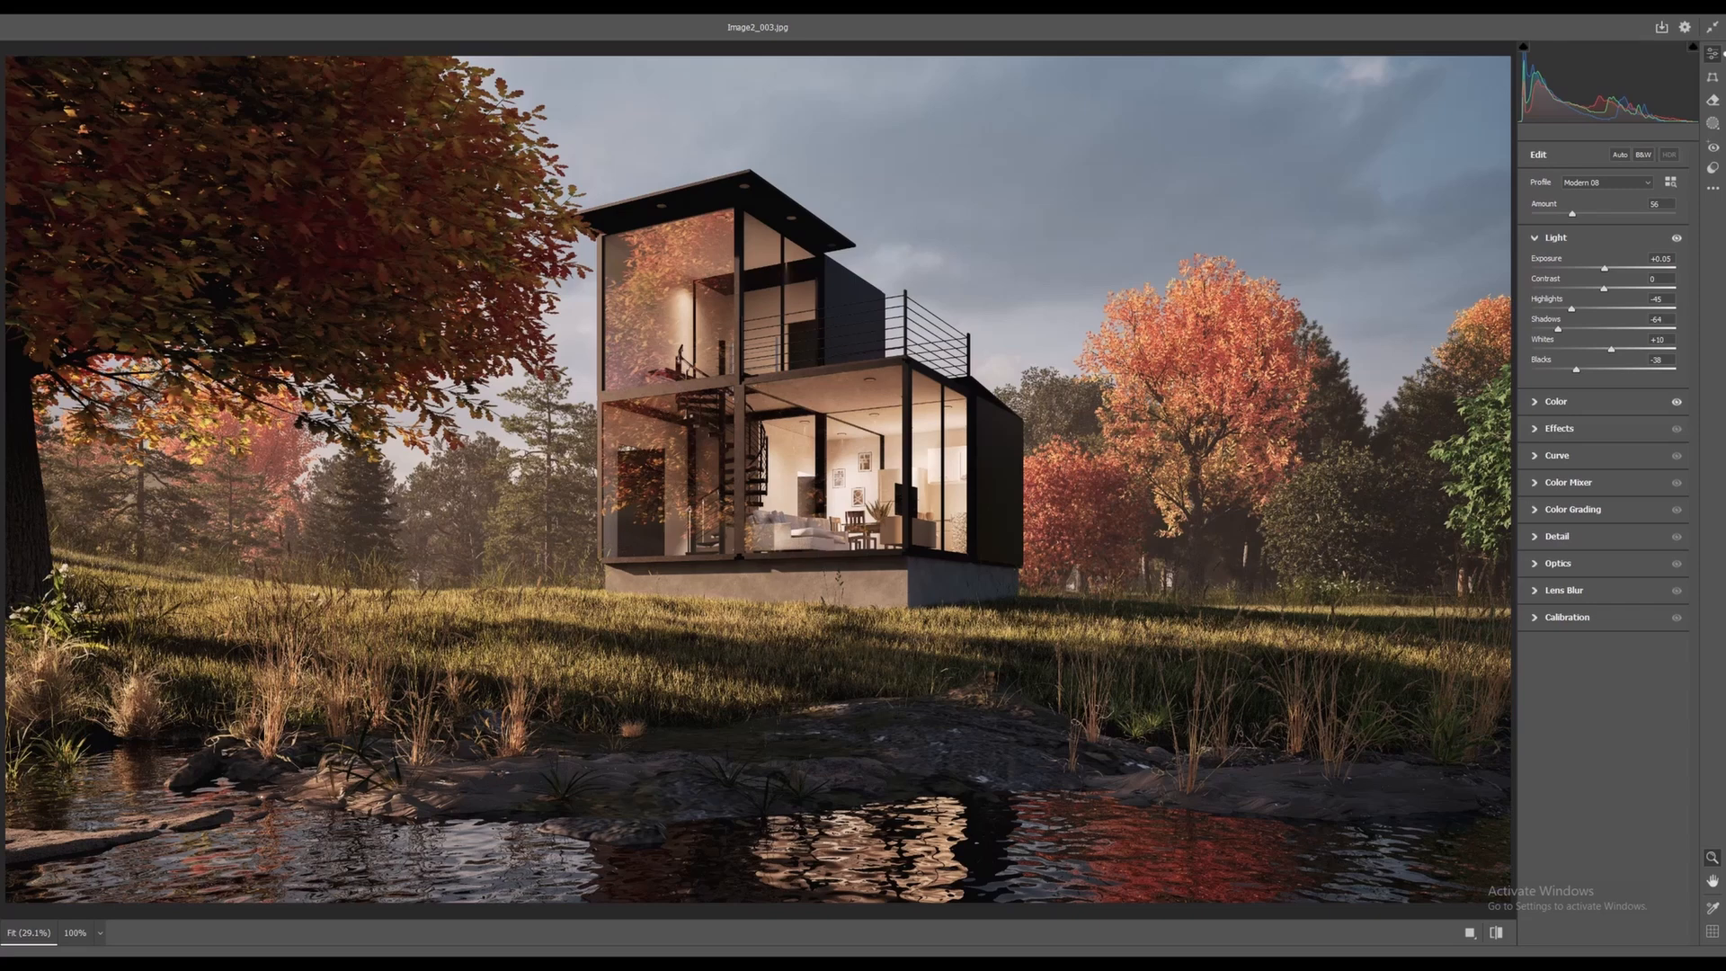
{"action": "left_click", "coordinate": [1555, 401]}
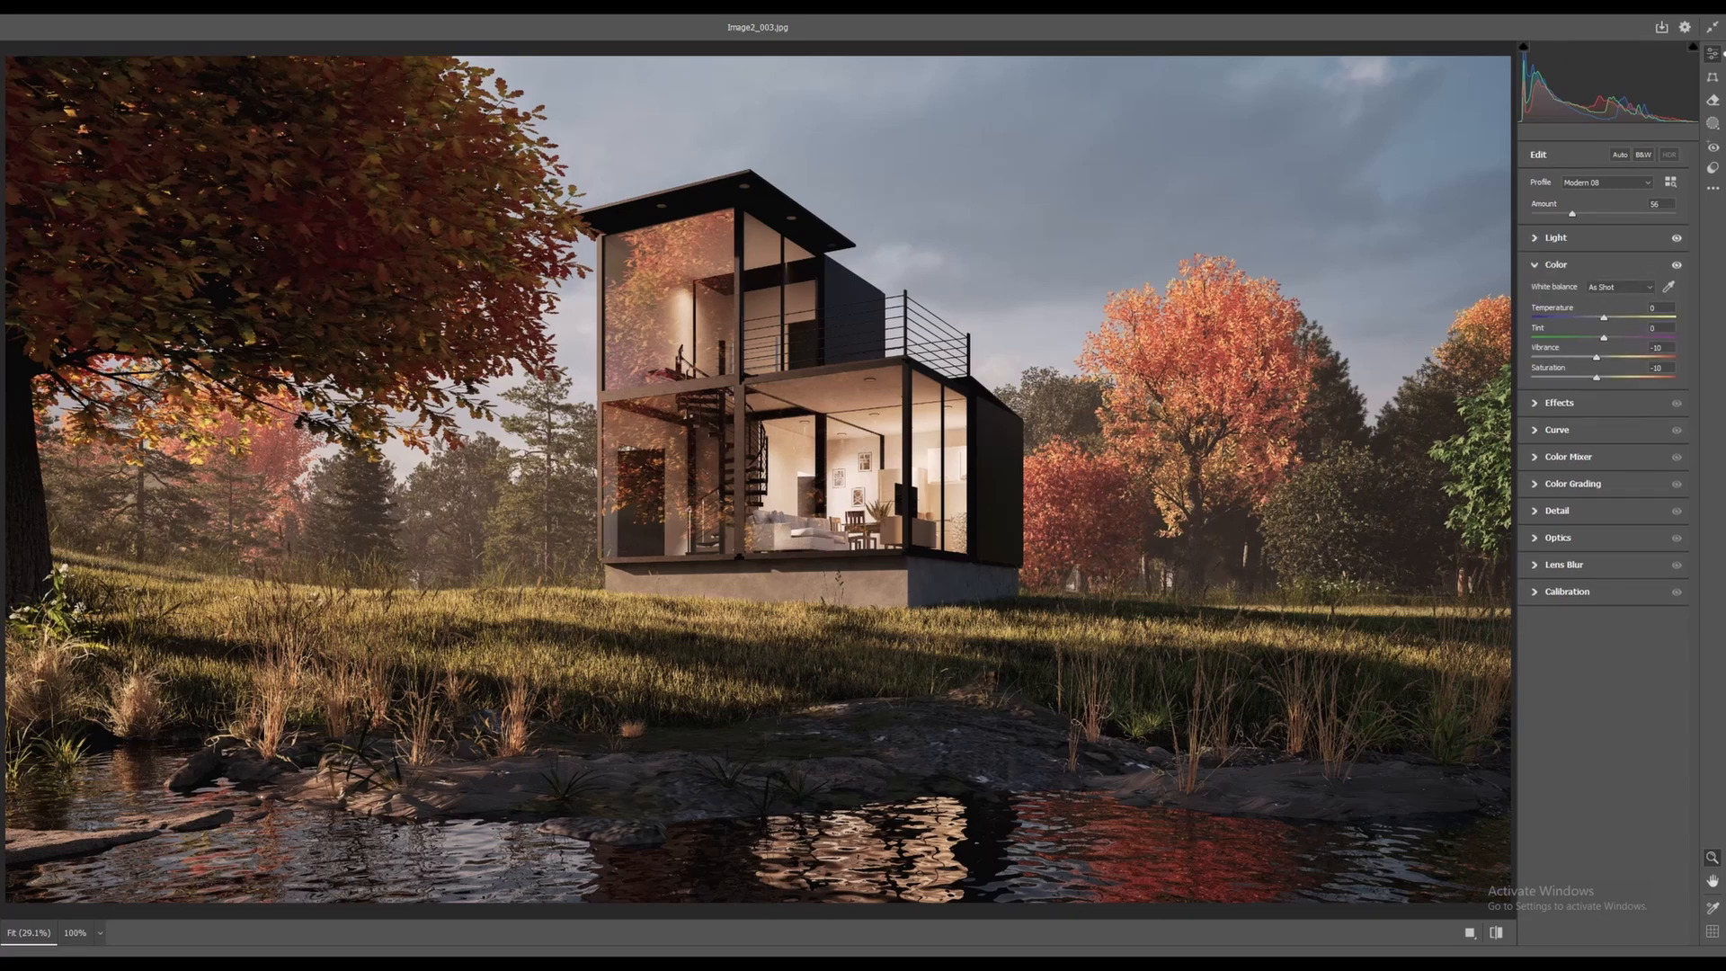
{"action": "left_click_drag", "start_coordinate": [1601, 358], "coordinate": [1613, 358]}
{"action": "left_click", "coordinate": [1558, 403]}
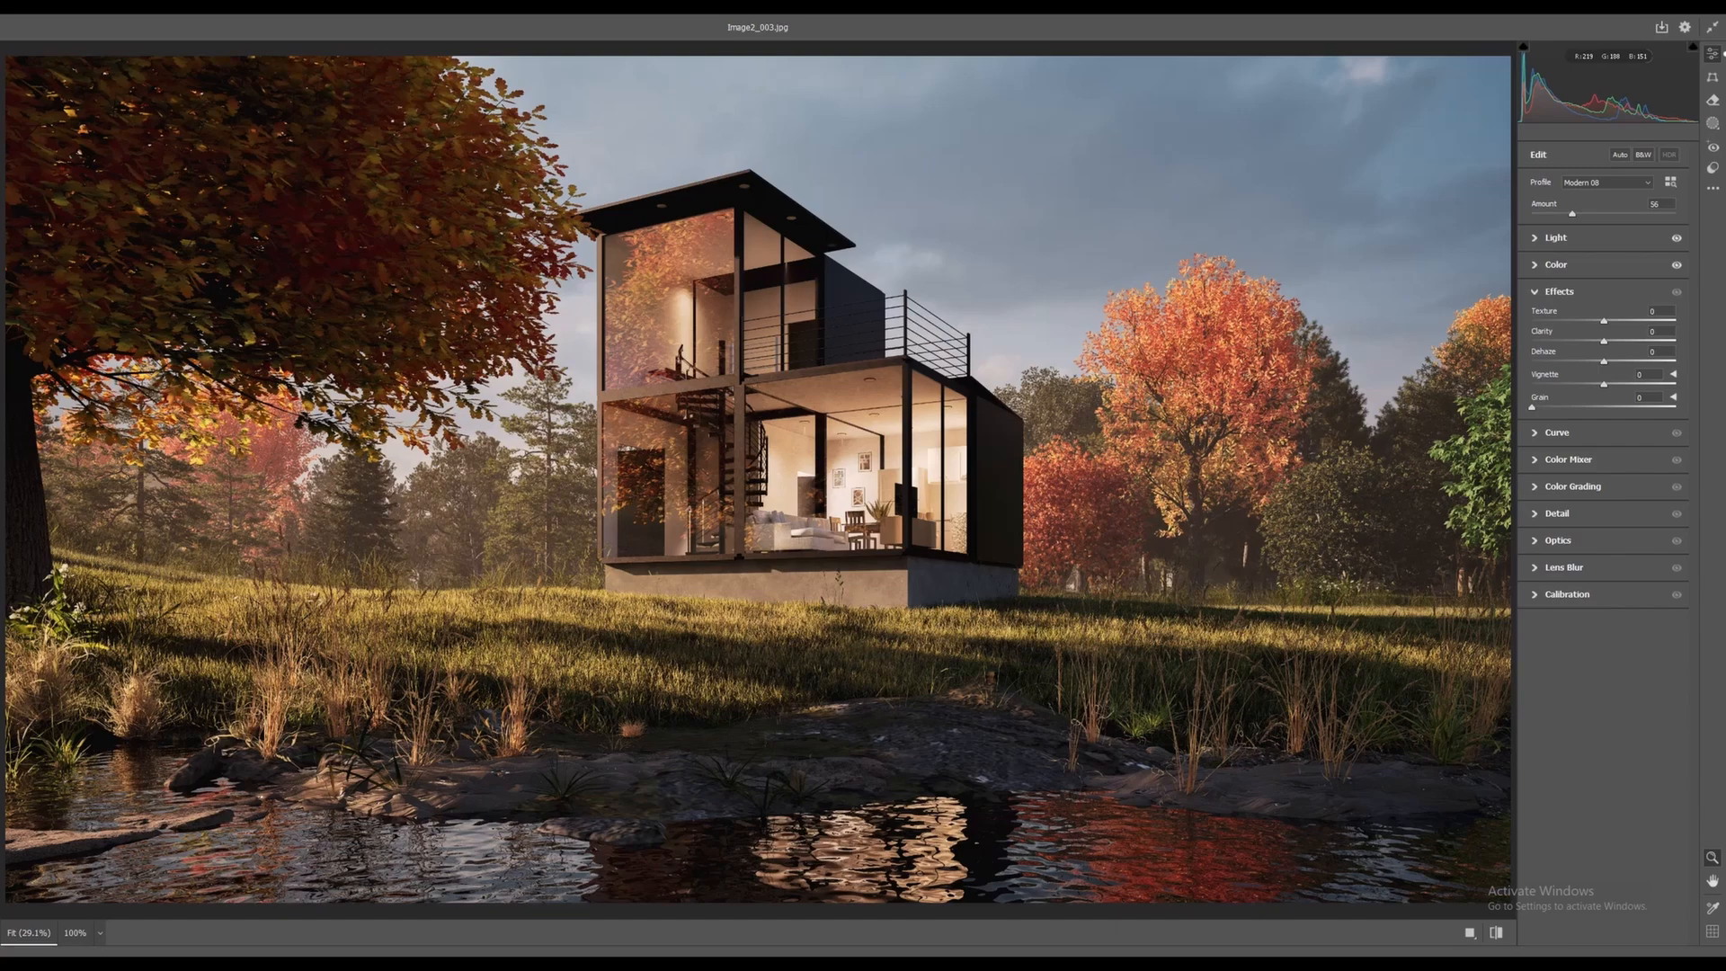
Zoom to 100% on the house and raise Clarity to +13
{"action": "left_click", "coordinate": [789, 715]}
{"action": "key", "text": "space"}
{"action": "left_click_drag", "start_coordinate": [850, 86], "coordinate": [610, 665]}
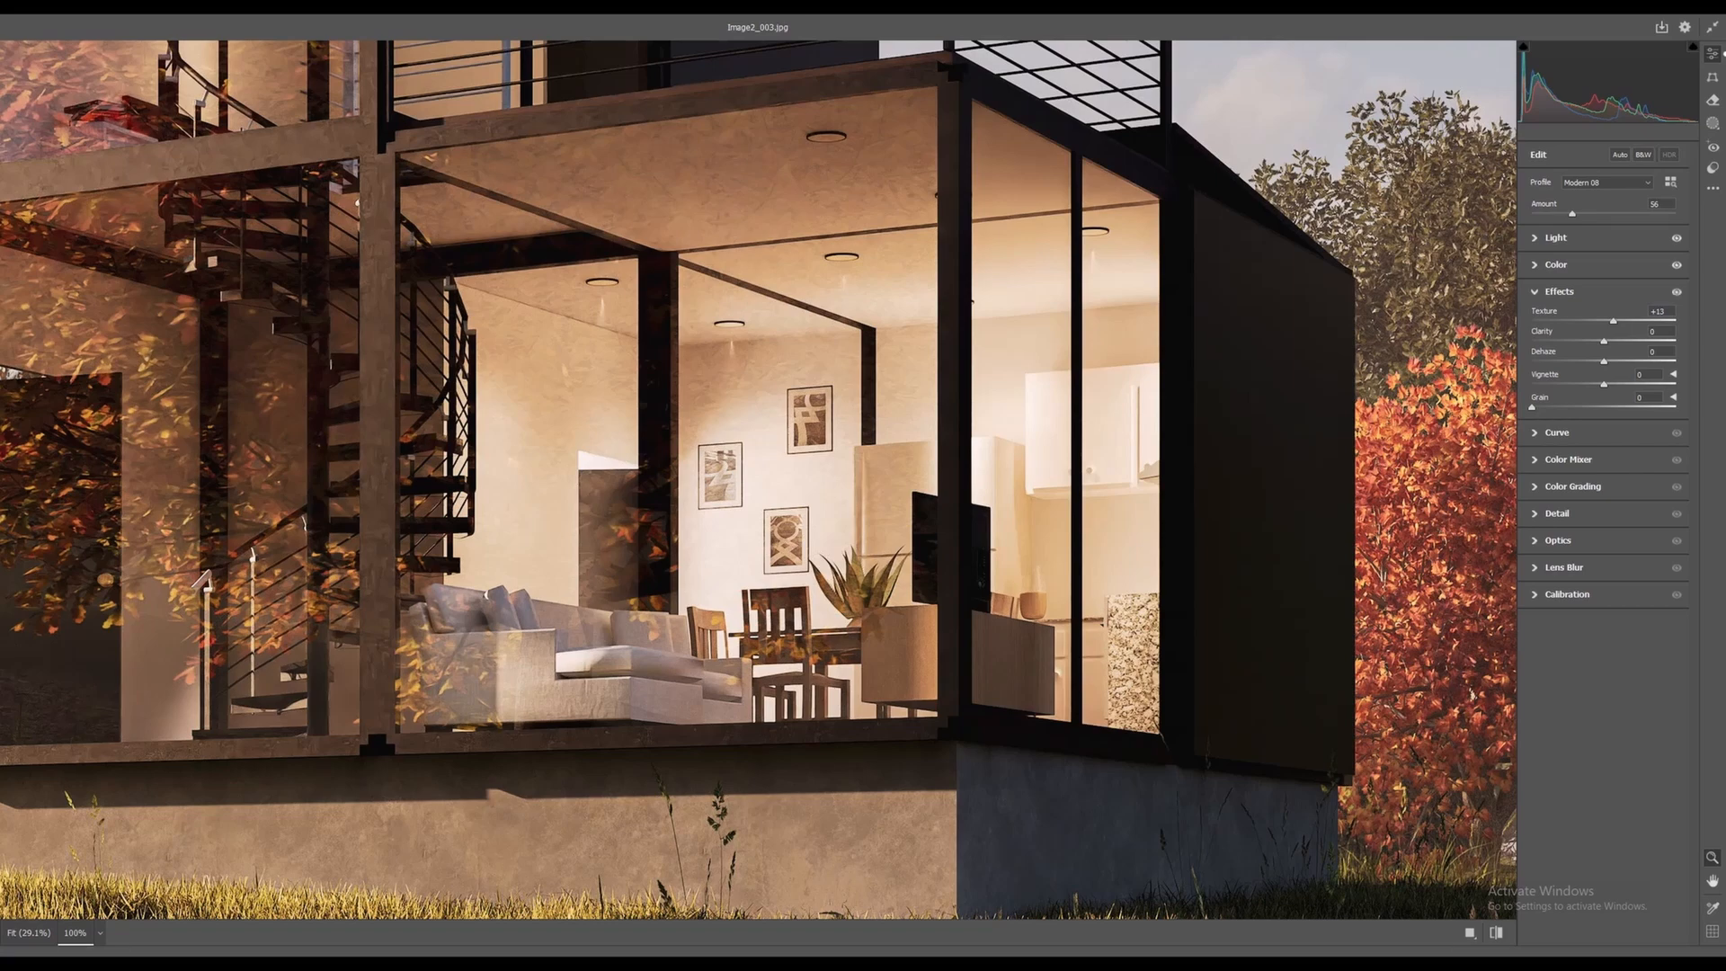
{"action": "left_click_drag", "start_coordinate": [1609, 341], "coordinate": [1614, 341]}
{"action": "scroll", "coordinate": [759, 479], "scroll_direction": "down", "scroll_amount": 1, "text": "alt"}
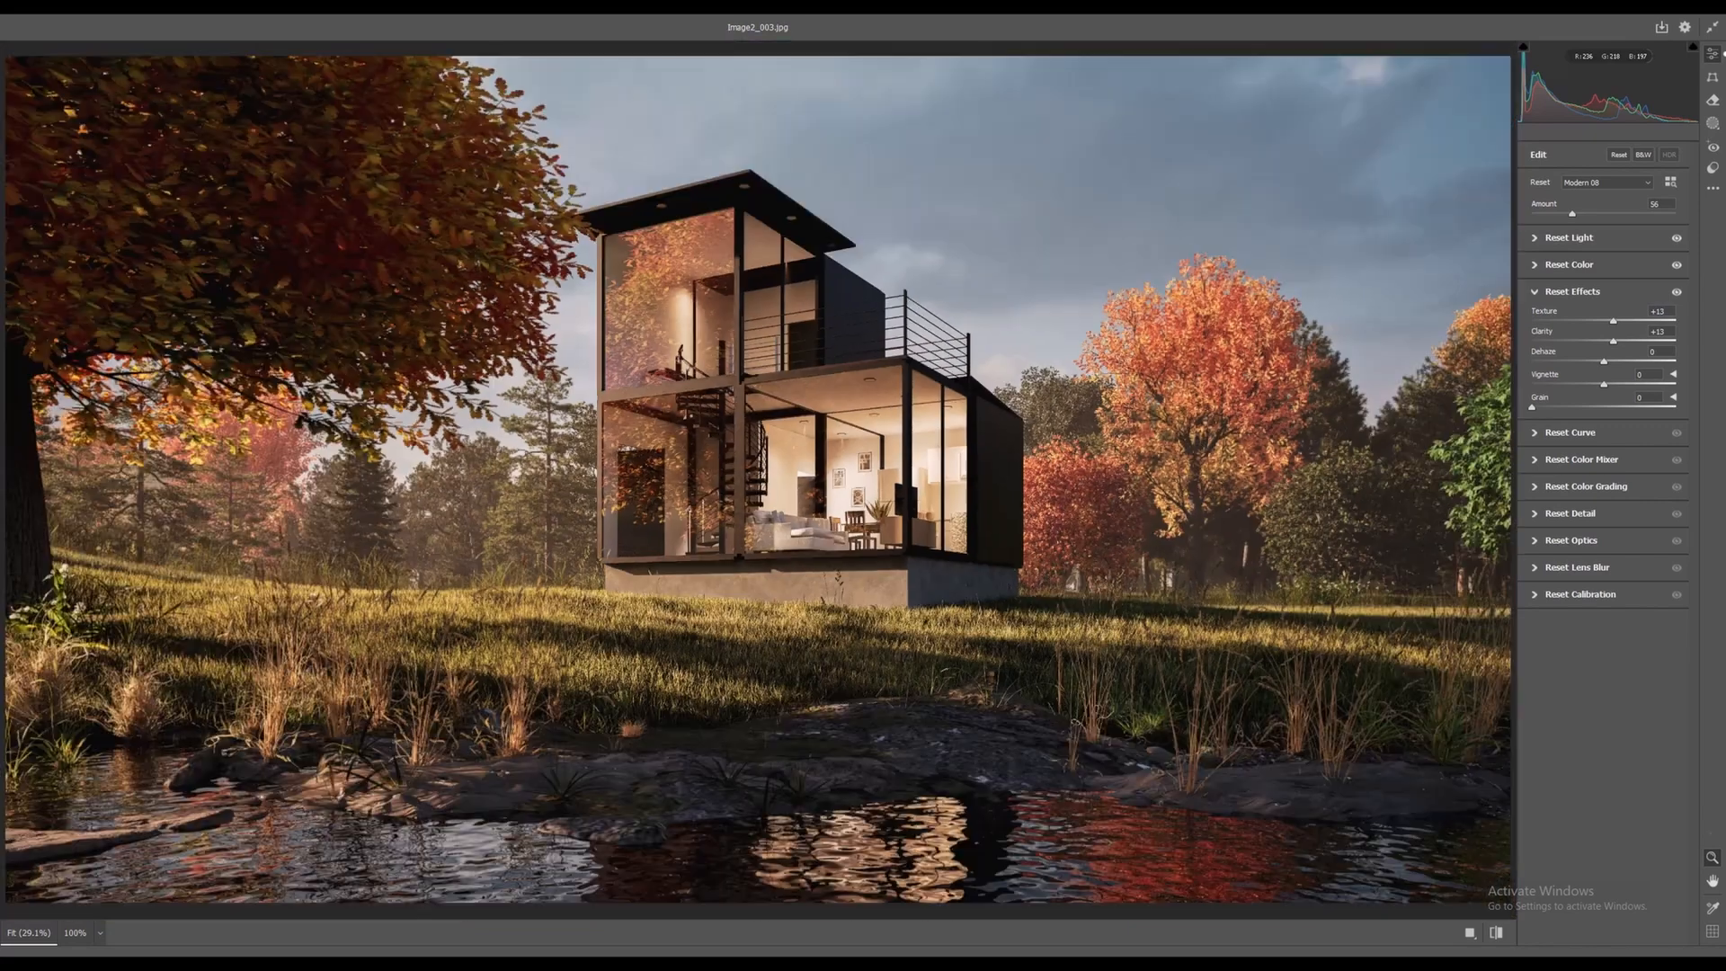
Experiment with Dehaze values such as -14, then reset Dehaze back to 0
{"action": "mouse_move", "coordinate": [1603, 361]}
{"action": "left_mouse_down"}
{"action": "mouse_move", "coordinate": [1548, 361]}
{"action": "mouse_move", "coordinate": [1599, 362]}
{"action": "left_mouse_up"}
{"action": "double_click", "coordinate": [1598, 361]}
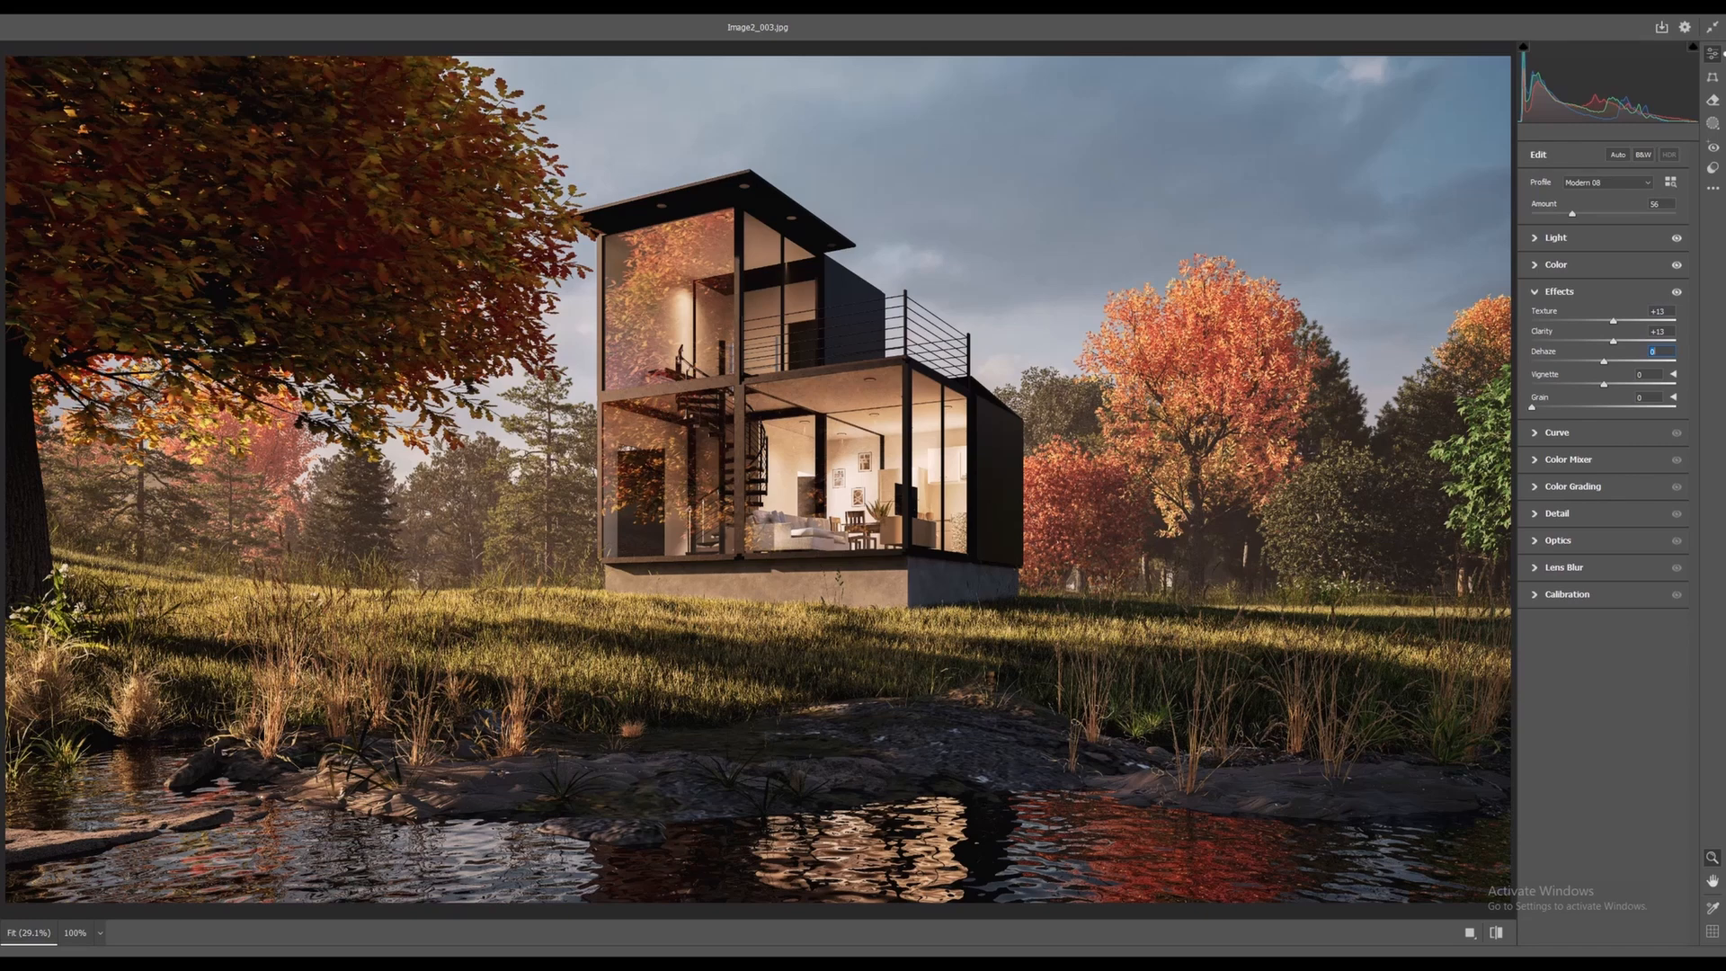
{"action": "type", "text": "-14"}
{"action": "key", "text": "shift+Down"}
{"action": "key", "text": "shift+Down"}
{"action": "key", "text": "shift+Down"}
{"action": "key", "text": "shift+Down"}
{"action": "key", "text": "shift+Down"}
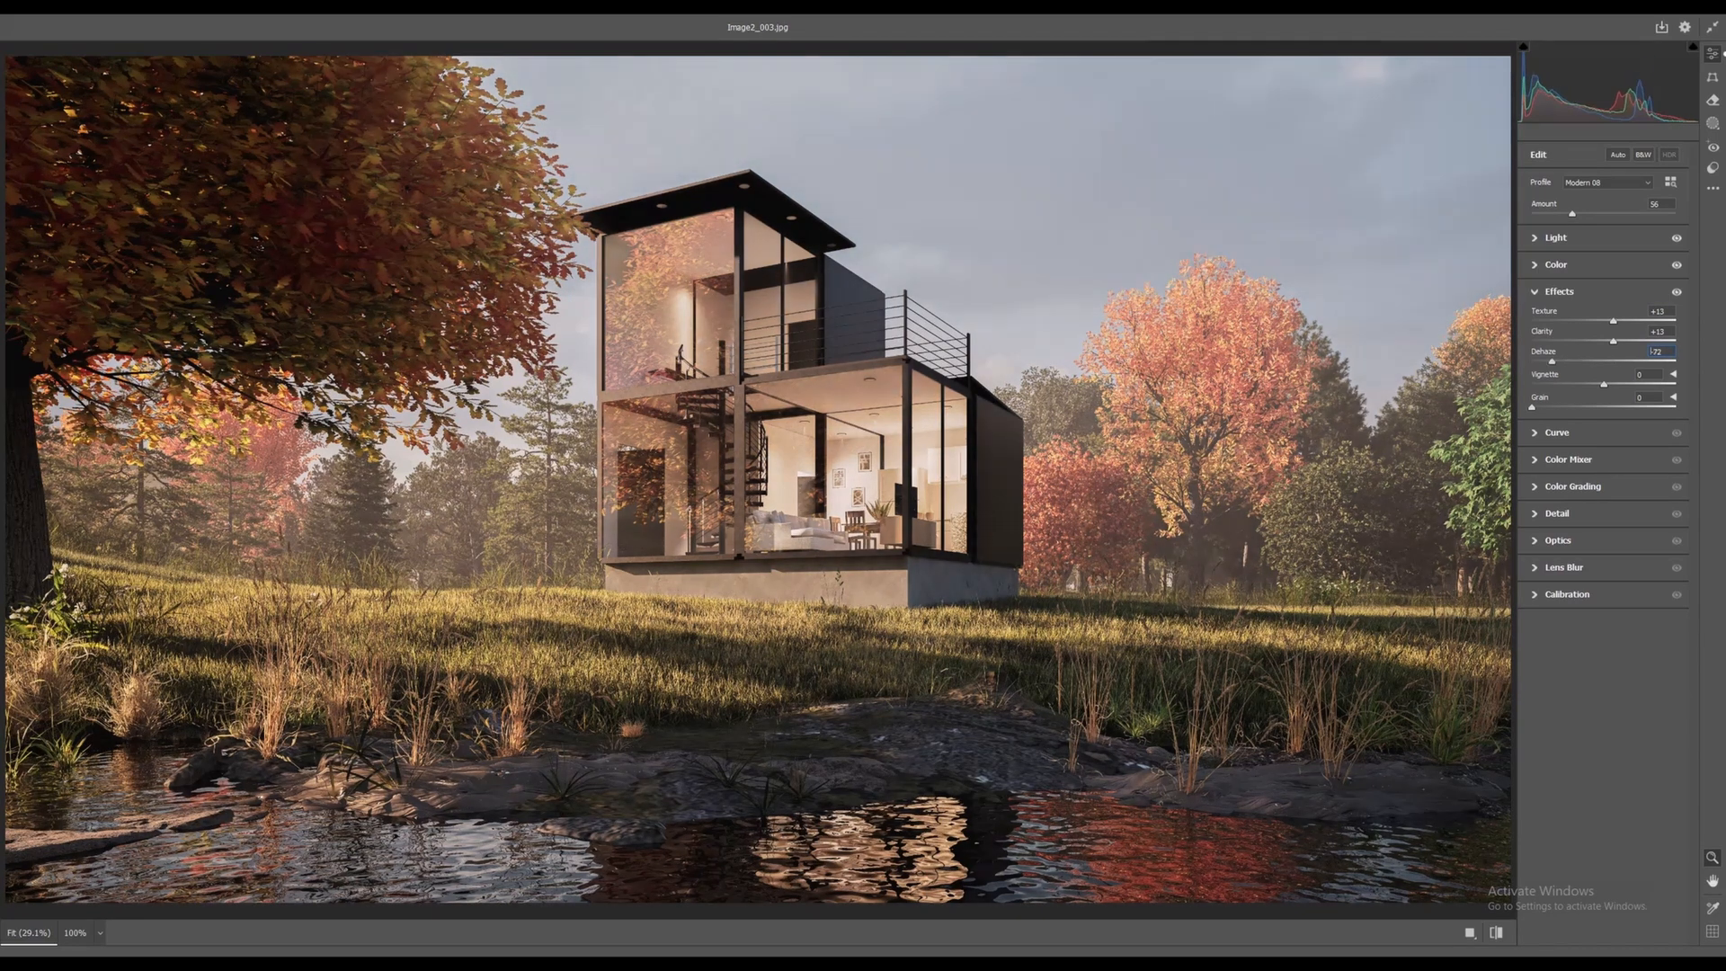
{"action": "key", "text": "shift+Up"}
{"action": "key", "text": "ctrl+z"}
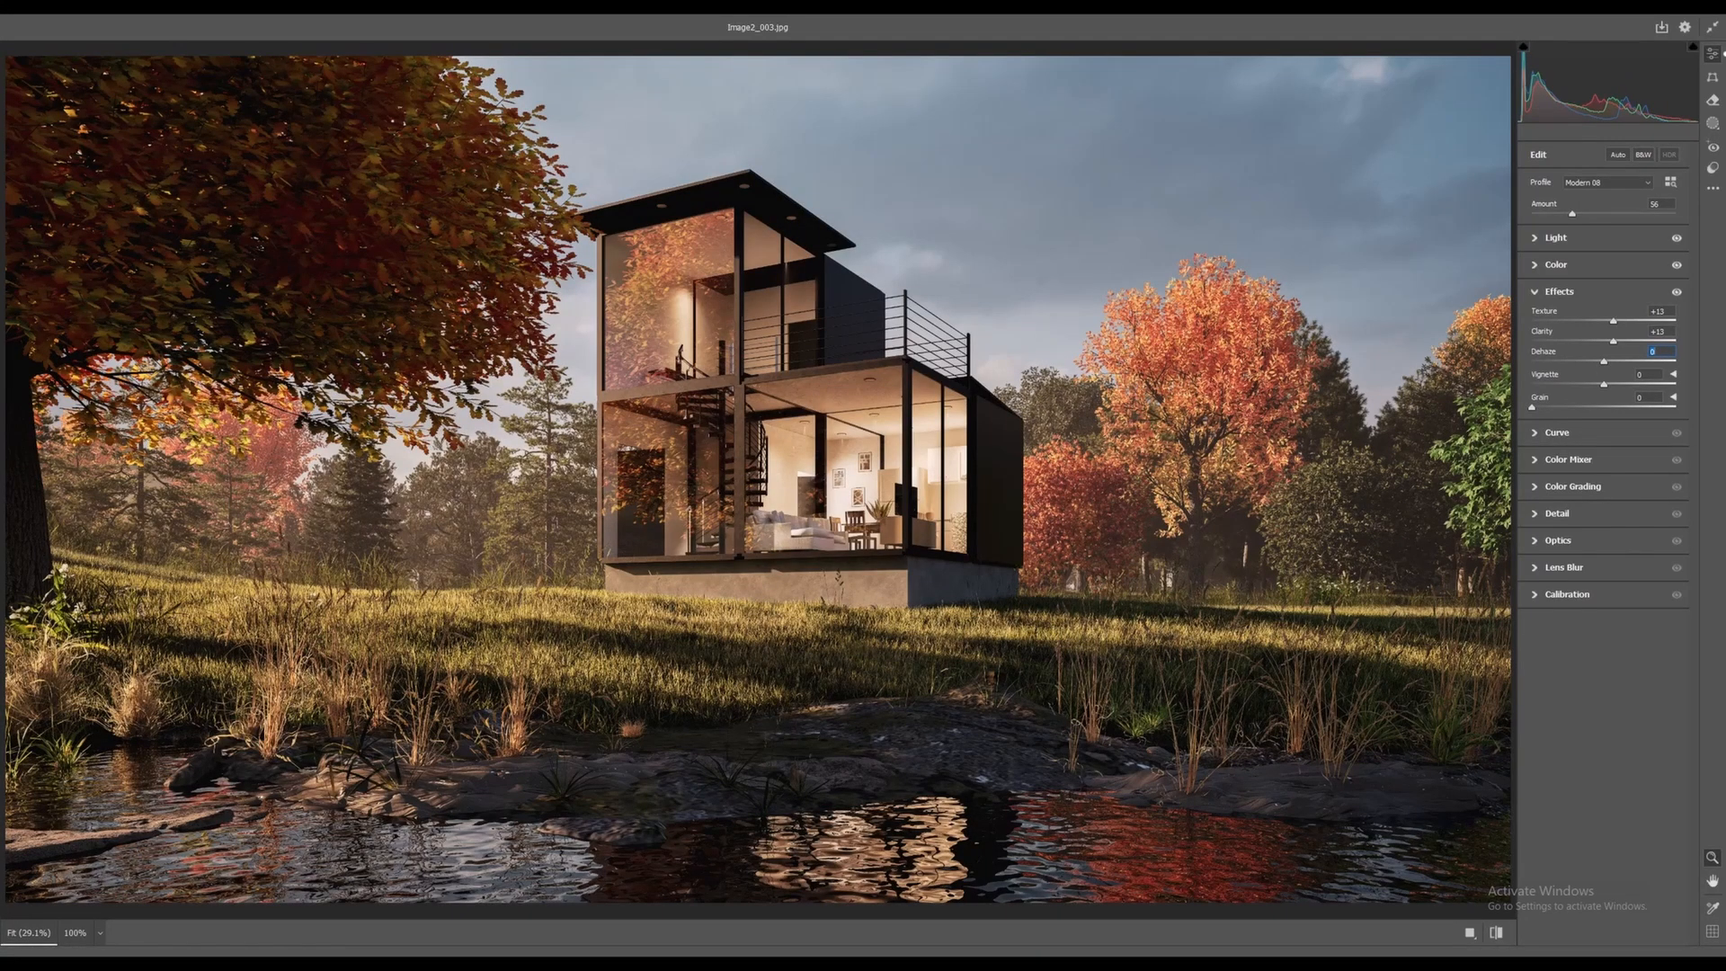
Set Vignette to -7 and inspect the house interior at full size
{"action": "left_click_drag", "start_coordinate": [1604, 385], "coordinate": [1676, 407]}
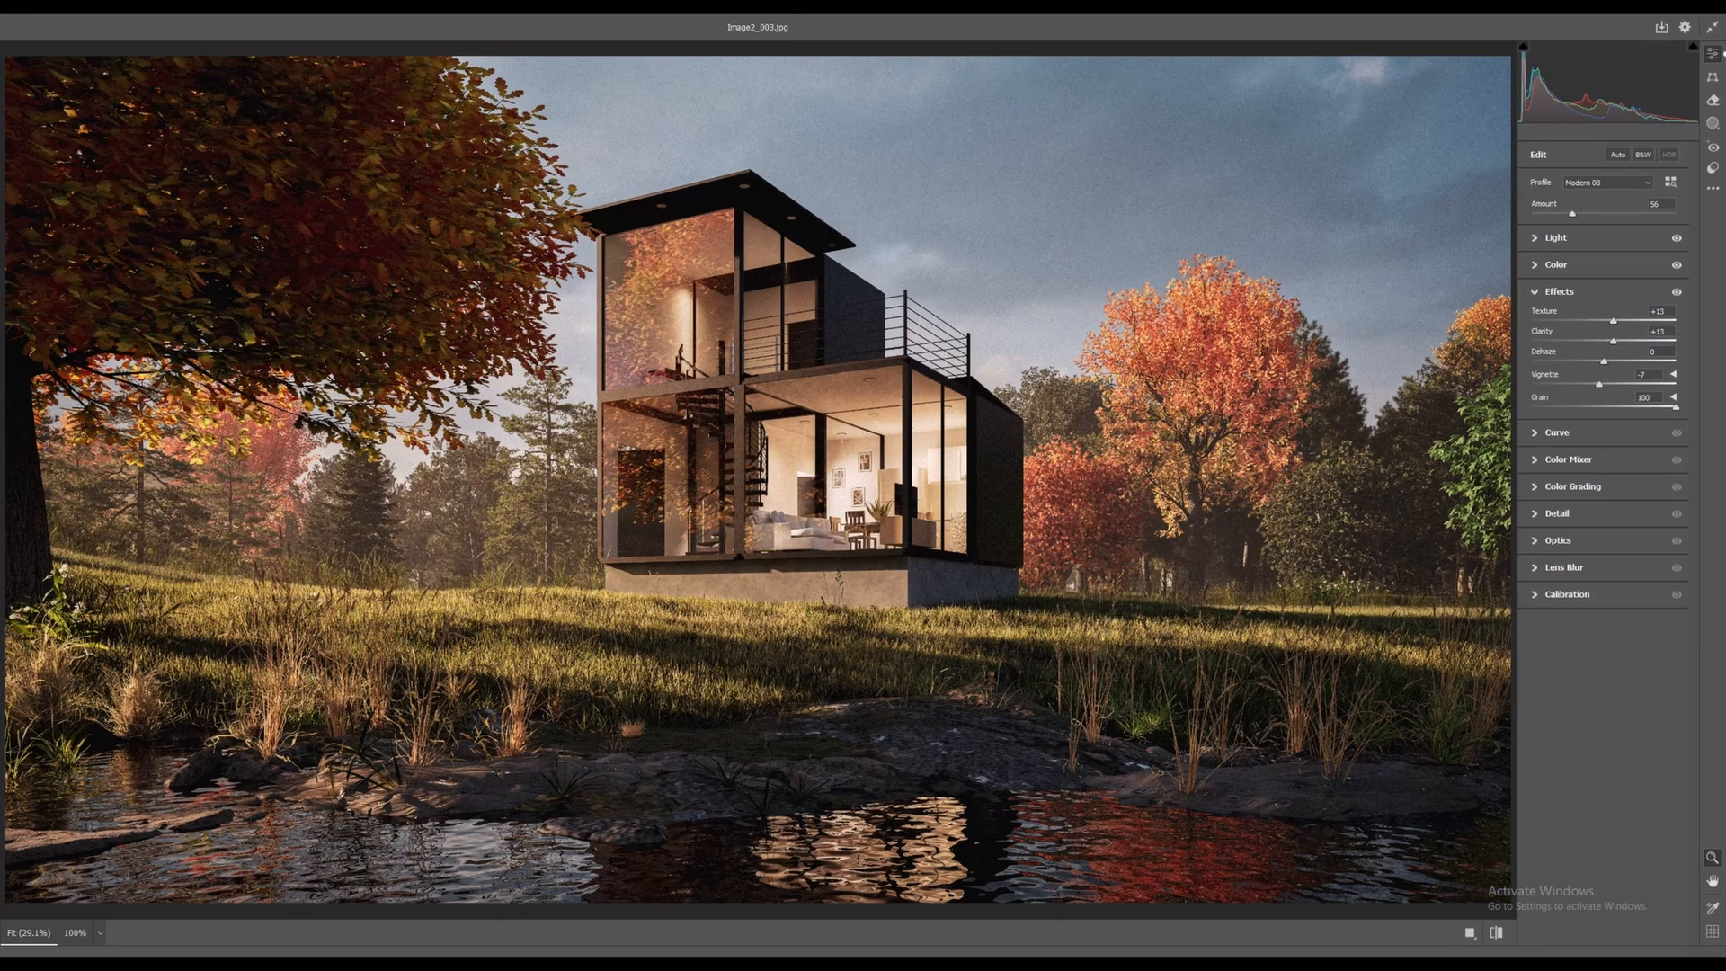
{"action": "left_click", "coordinate": [934, 416]}
{"action": "left_click_drag", "start_coordinate": [933, 417], "coordinate": [1159, 284]}
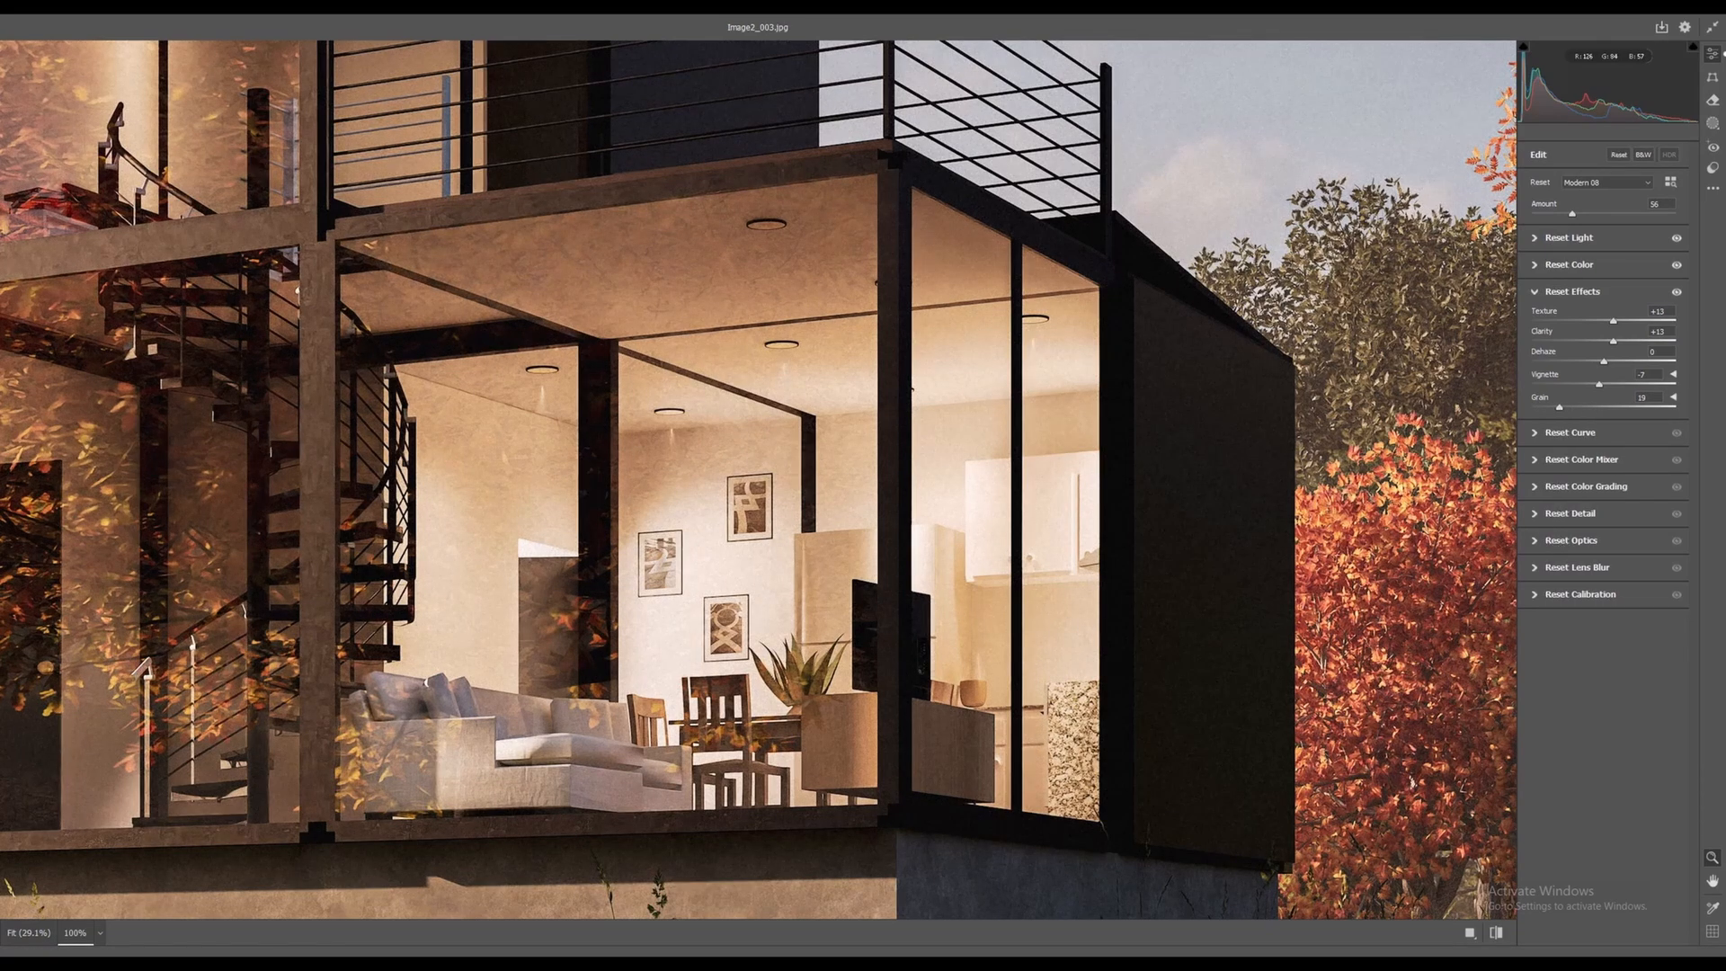
{"action": "scroll", "coordinate": [759, 480], "scroll_direction": "down", "scroll_amount": 5, "text": "alt"}
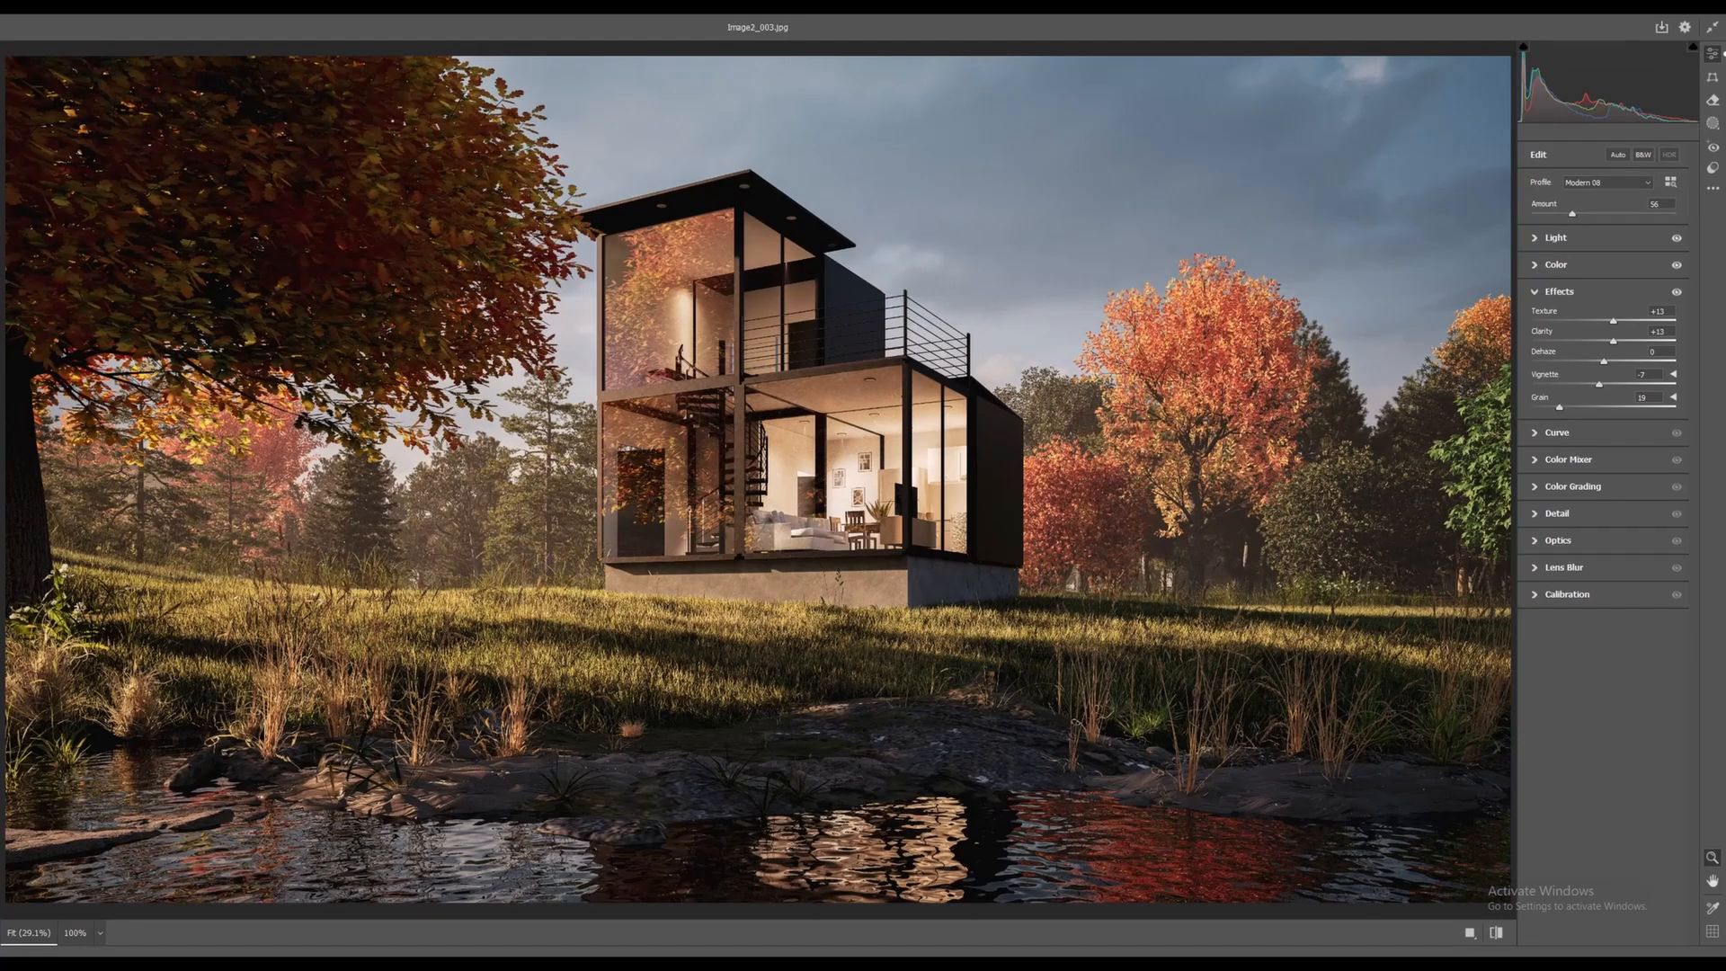
Open the Color Mixer and zoom in on the orange tree at full size
{"action": "left_click", "coordinate": [1556, 433]}
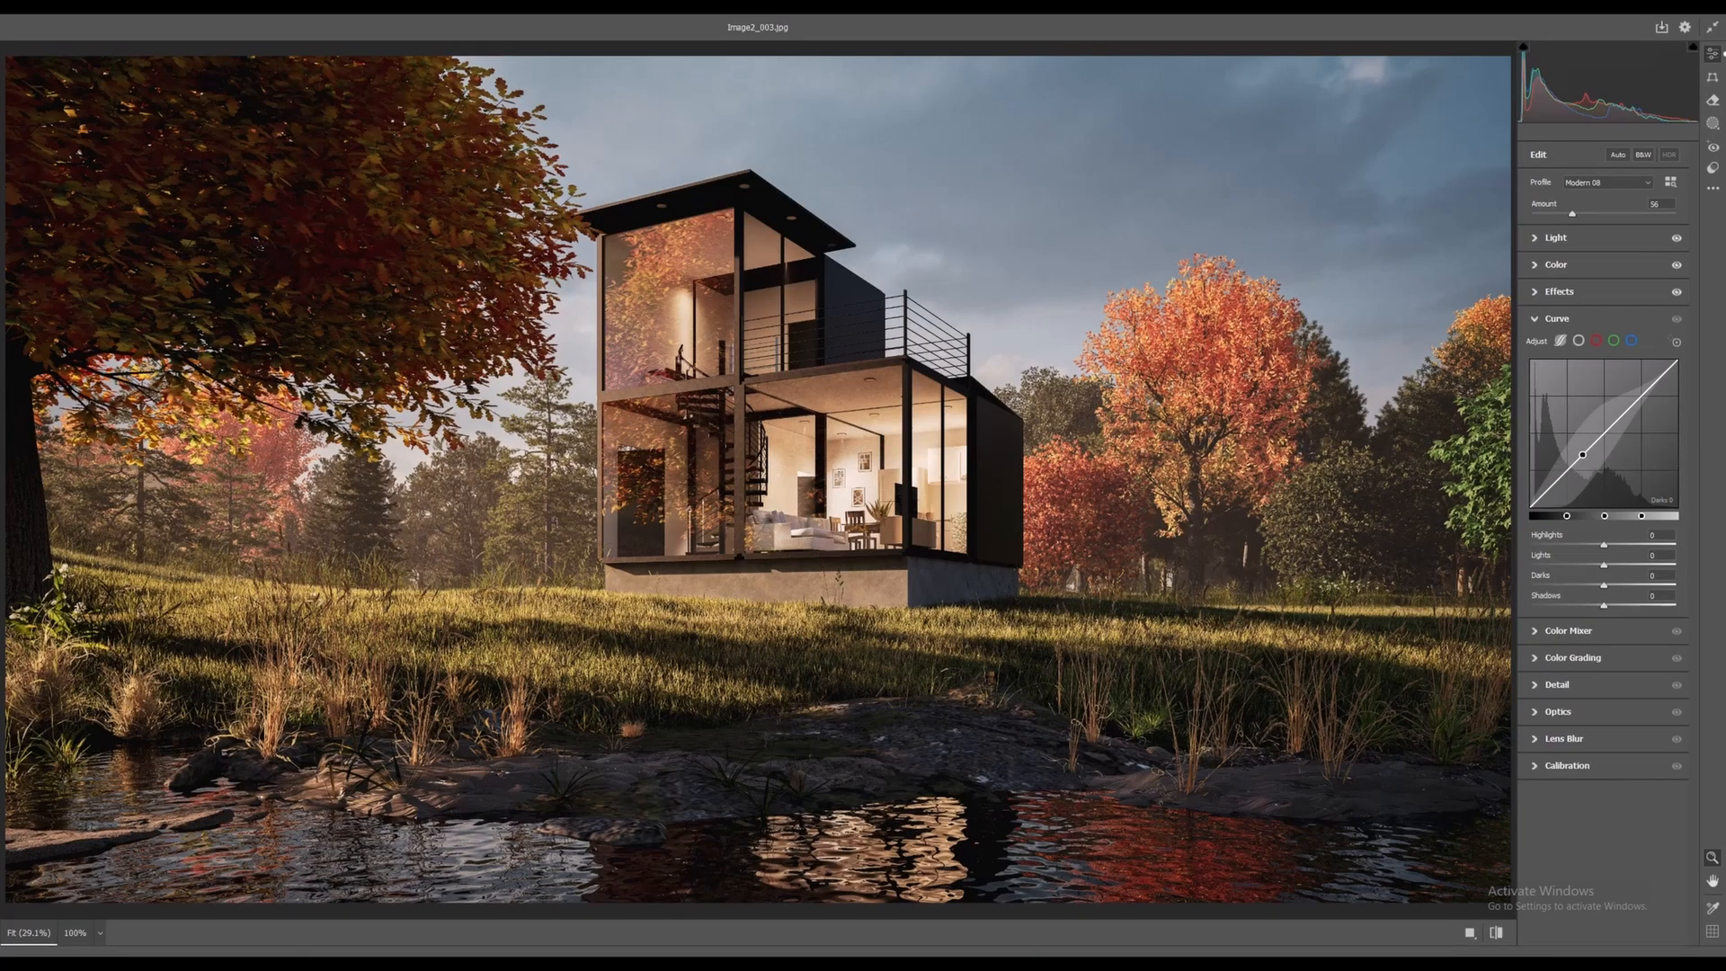
{"action": "left_click", "coordinate": [1556, 319]}
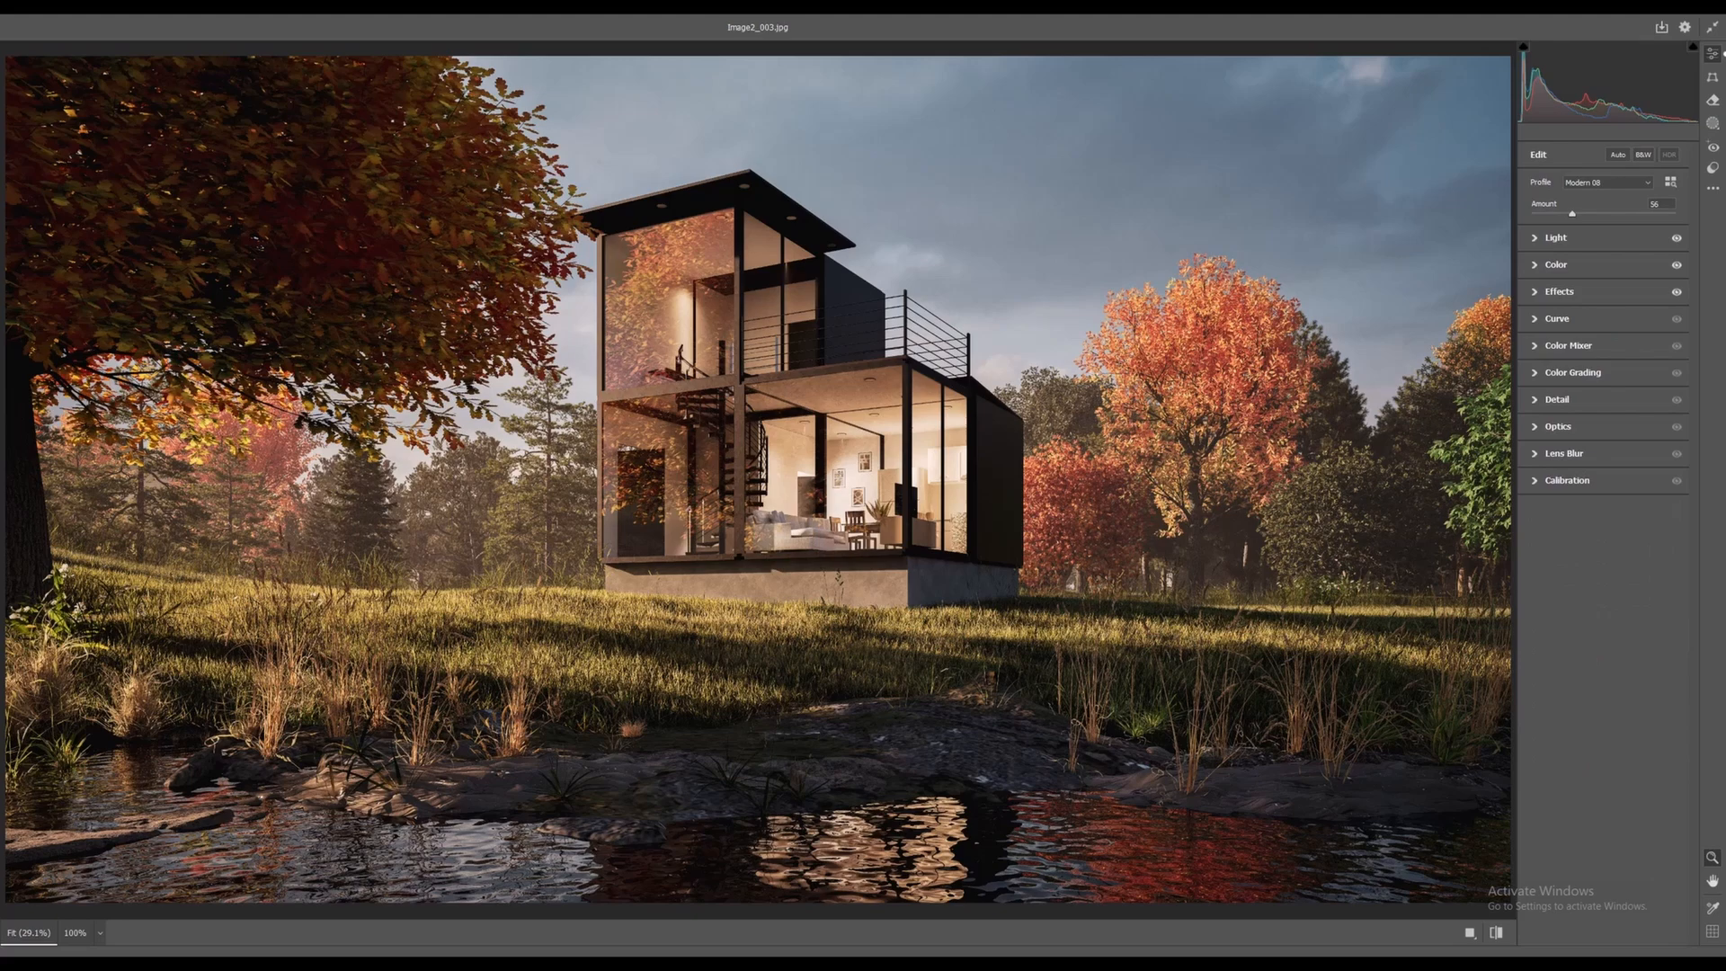
{"action": "left_click", "coordinate": [1572, 372]}
{"action": "left_click", "coordinate": [1569, 346]}
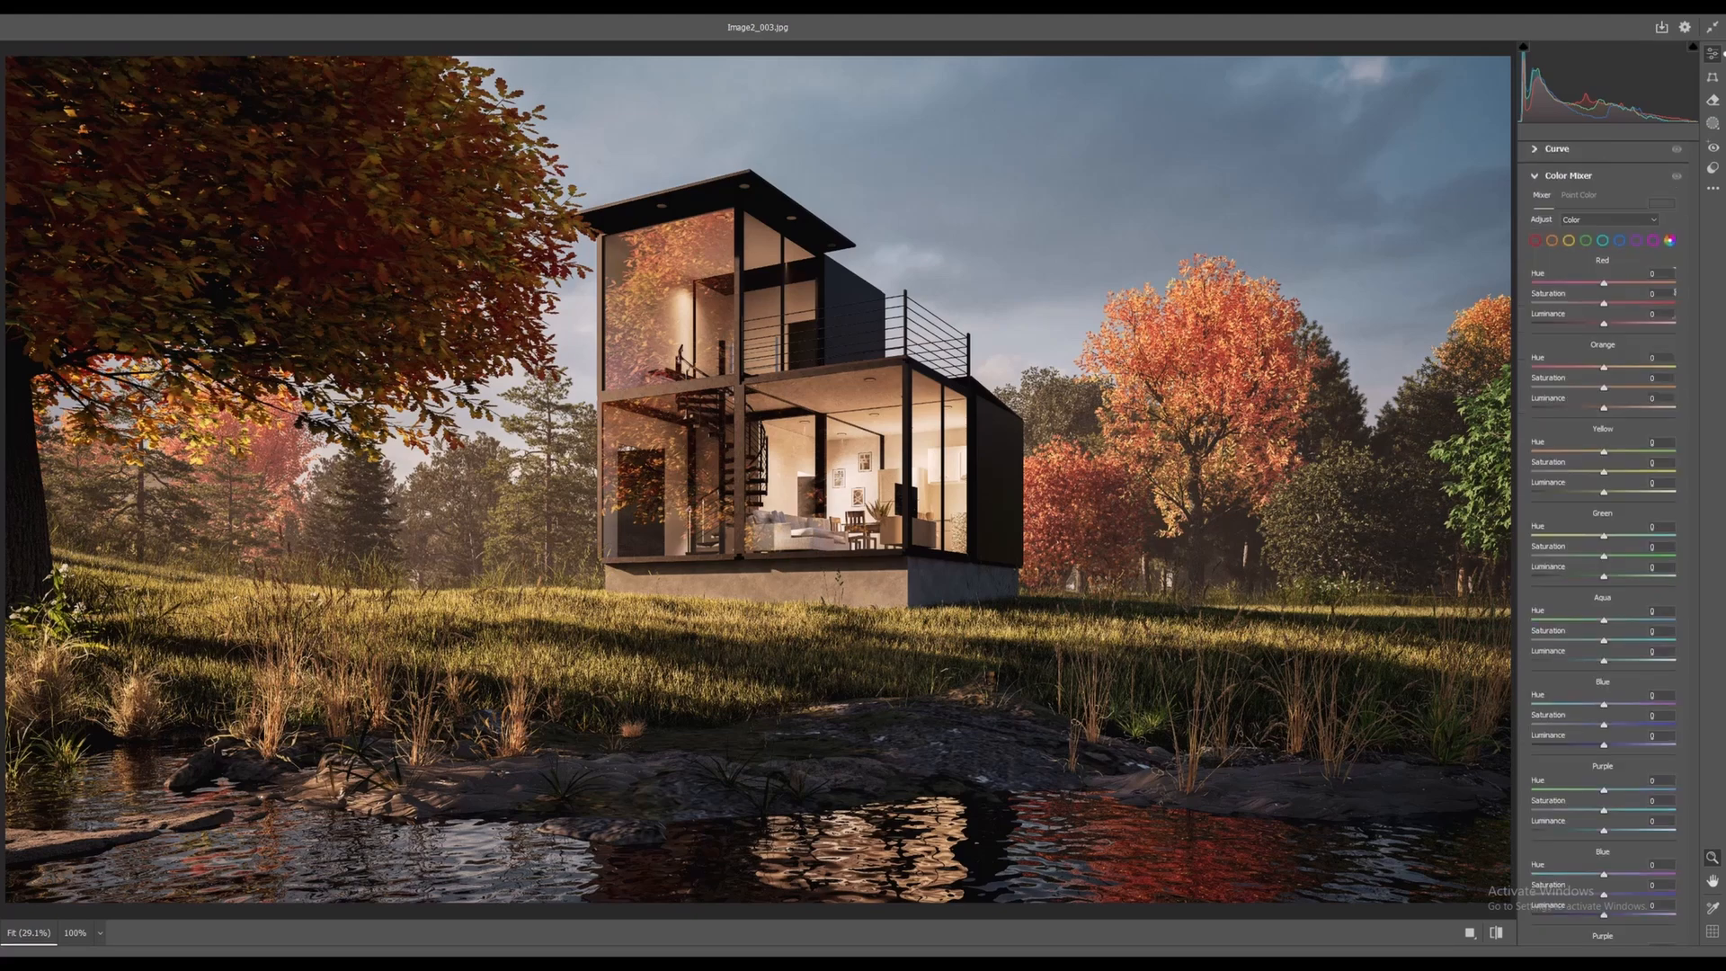
{"action": "left_click", "coordinate": [1255, 314]}
{"action": "left_click_drag", "start_coordinate": [1256, 315], "coordinate": [1452, 99]}
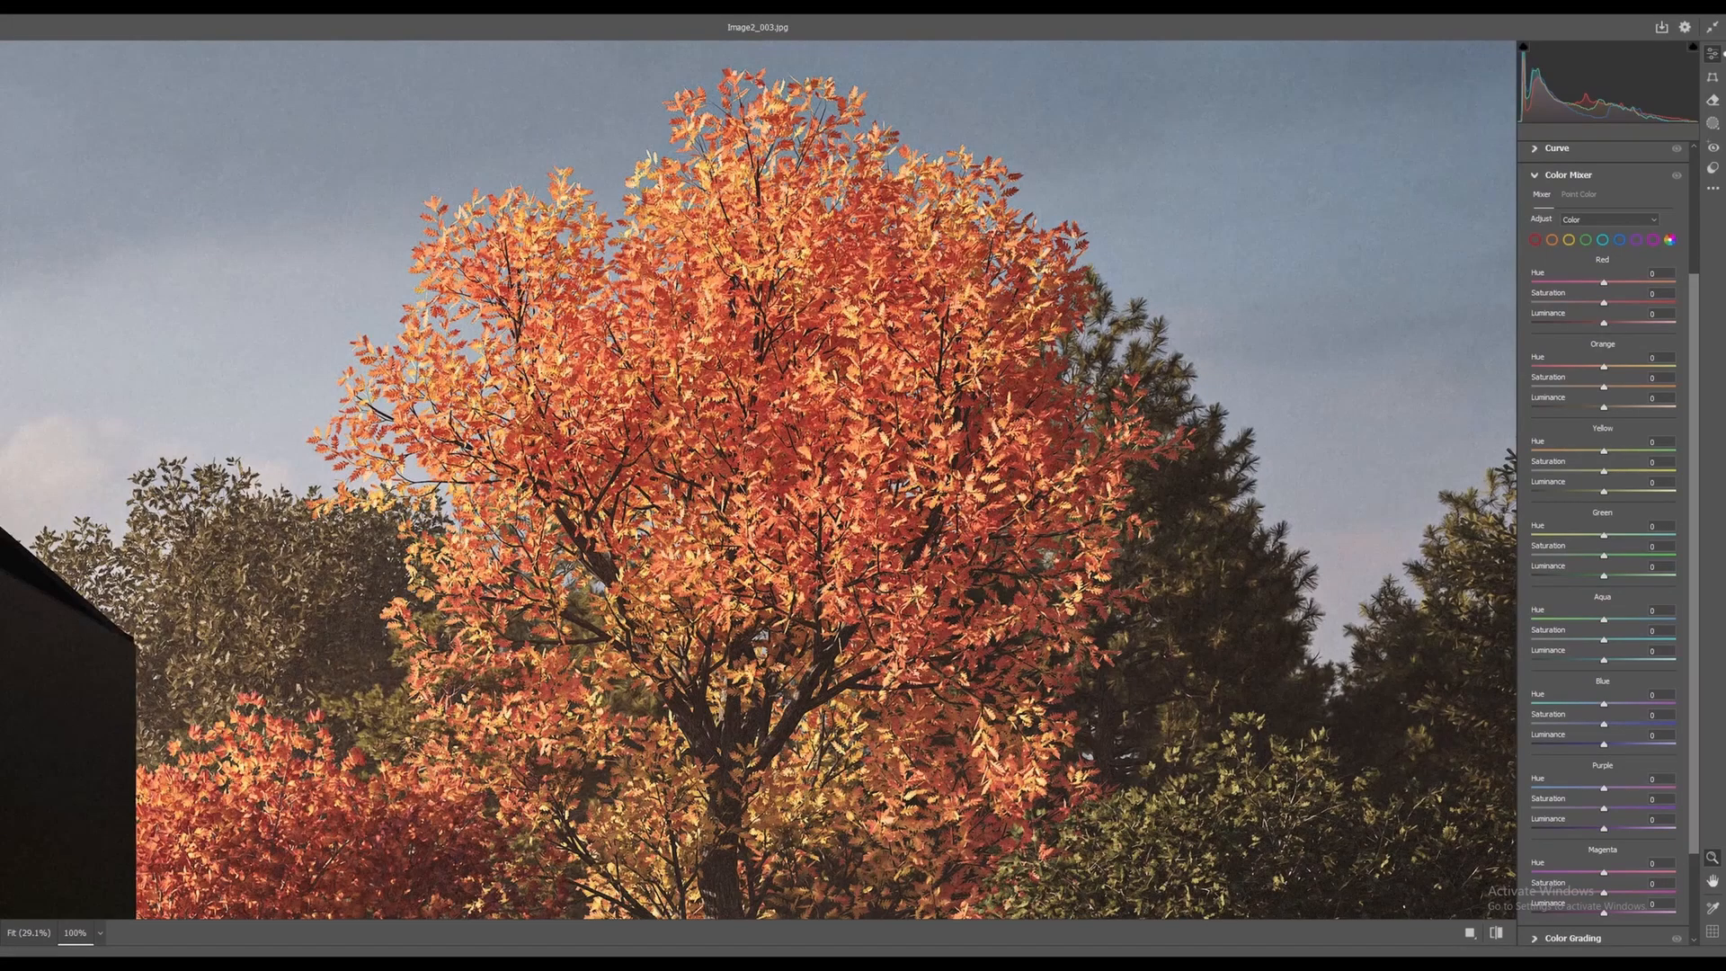
Set Red saturation to +21 and Orange to +11, and raise Aqua saturation
{"action": "mouse_move", "coordinate": [1621, 303]}
{"action": "left_mouse_down"}
{"action": "mouse_move", "coordinate": [1593, 303]}
{"action": "mouse_move", "coordinate": [1648, 303]}
{"action": "mouse_move", "coordinate": [1601, 302]}
{"action": "left_mouse_up"}
{"action": "left_click_drag", "start_coordinate": [759, 480], "coordinate": [783, 498]}
{"action": "left_click_drag", "start_coordinate": [1604, 387], "coordinate": [1615, 388]}
{"action": "key", "text": "ctrl+0"}
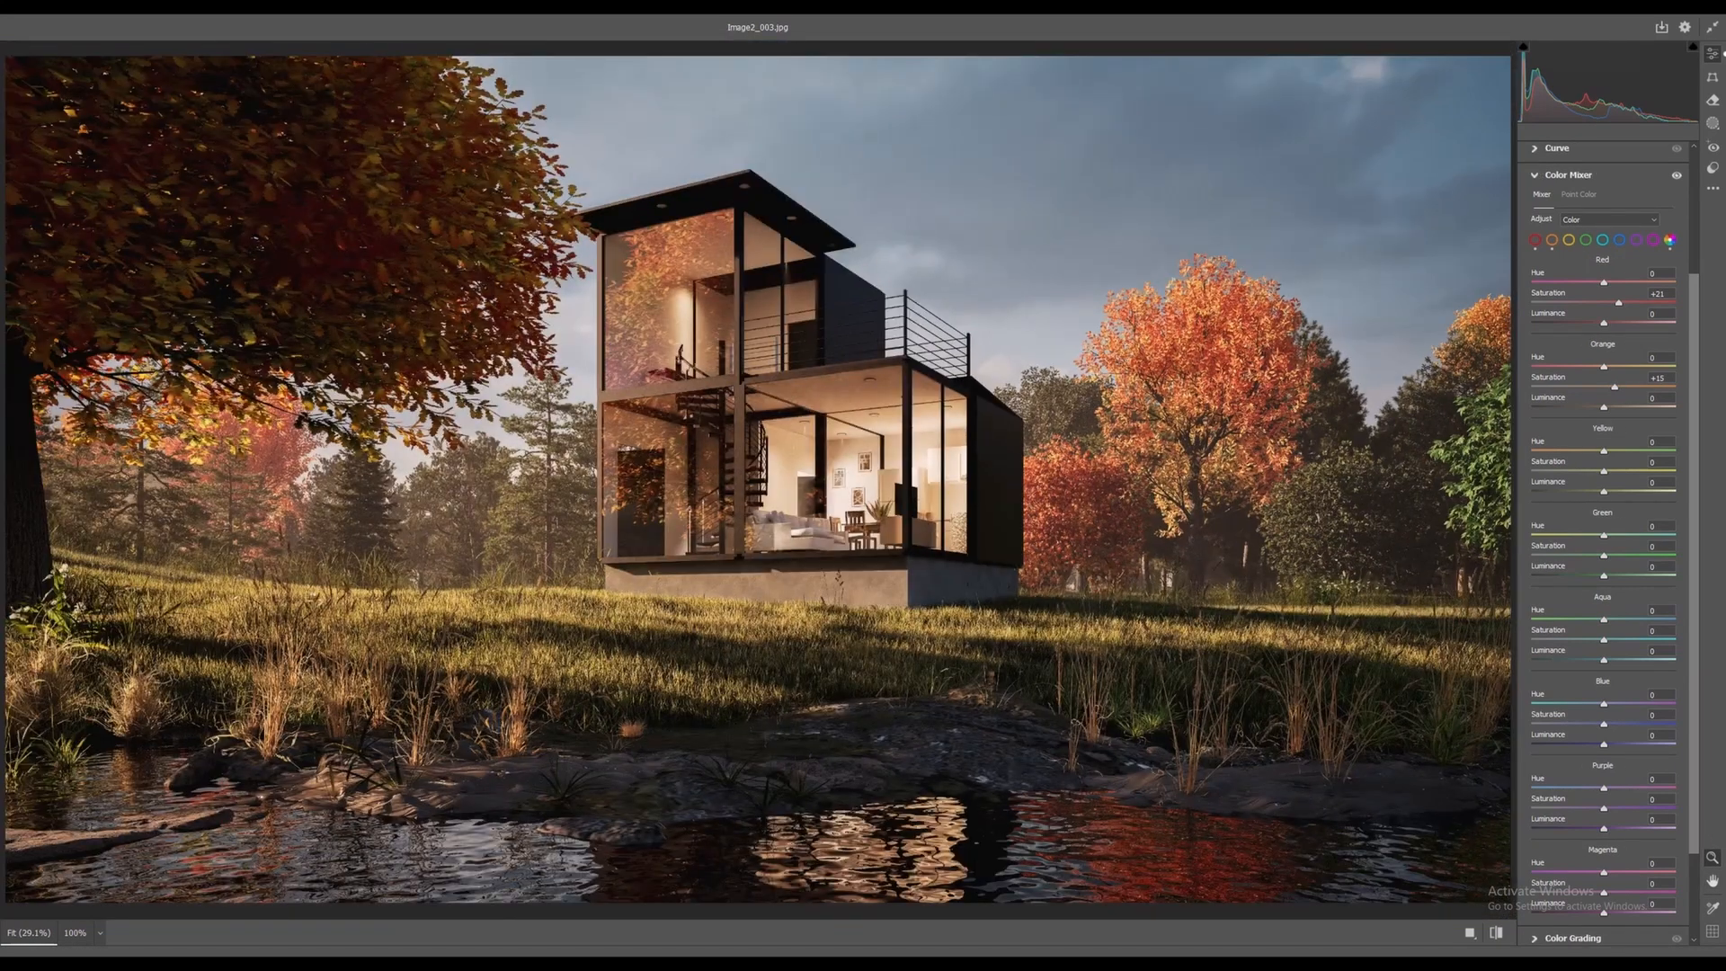
{"action": "mouse_move", "coordinate": [1639, 387]}
{"action": "left_mouse_down"}
{"action": "mouse_move", "coordinate": [1676, 387]}
{"action": "mouse_move", "coordinate": [1531, 388]}
{"action": "mouse_move", "coordinate": [1676, 388]}
{"action": "mouse_move", "coordinate": [1605, 388]}
{"action": "left_mouse_up"}
{"action": "left_click_drag", "start_coordinate": [1619, 387], "coordinate": [1612, 388]}
{"action": "left_click_drag", "start_coordinate": [1603, 640], "coordinate": [1673, 640]}
Collapse Color Mixer, expand Detail, and raise Sharpening to about 15 for crisper interior details
{"action": "left_click", "coordinate": [1536, 175]}
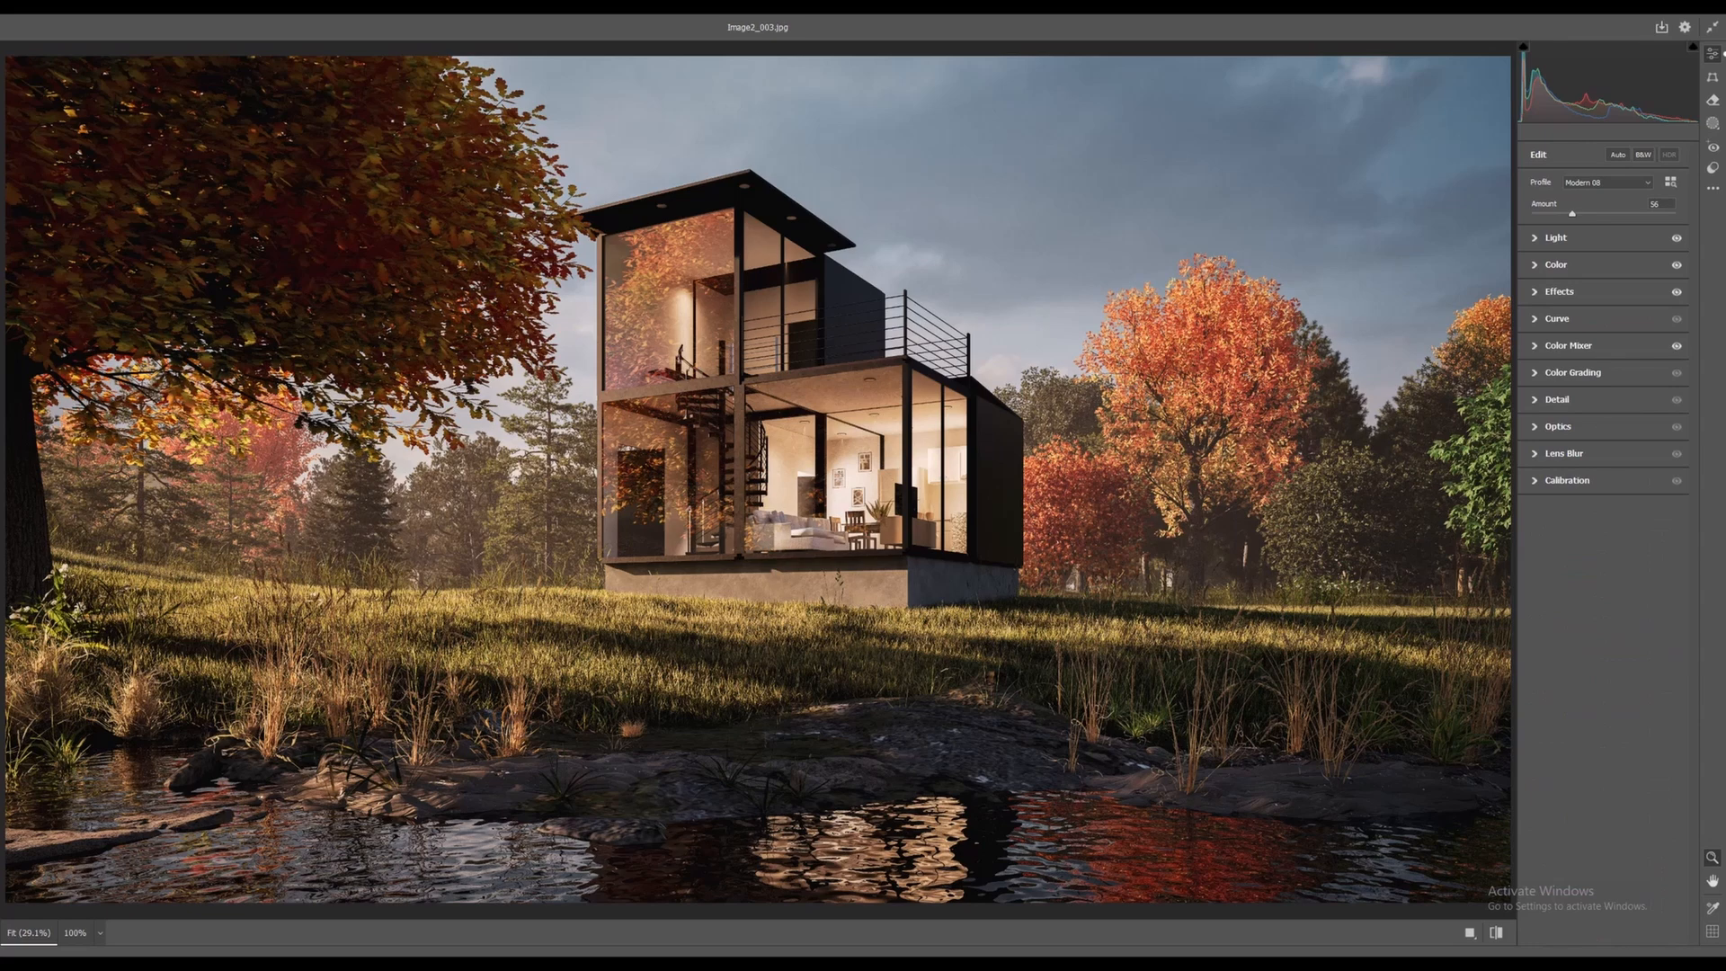
{"action": "left_click", "coordinate": [1555, 399]}
{"action": "scroll", "coordinate": [762, 448], "scroll_direction": "up", "scroll_amount": 3, "text": "alt"}
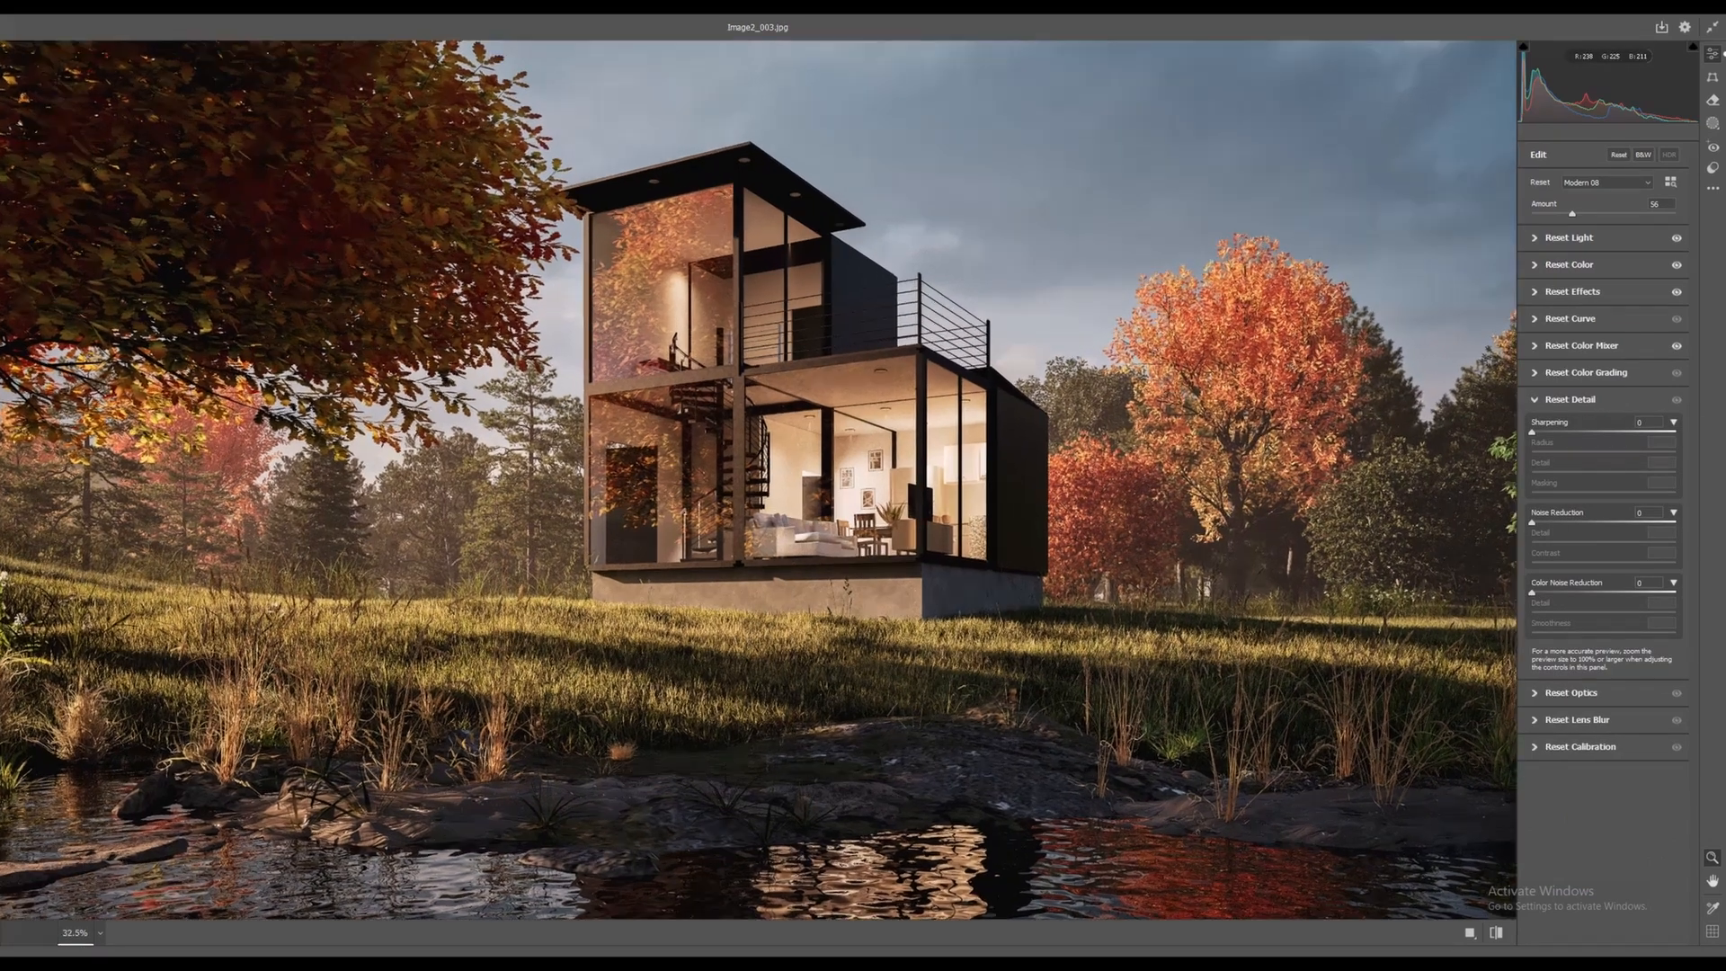
{"action": "scroll", "coordinate": [745, 480], "scroll_direction": "up", "scroll_amount": 5, "text": "alt"}
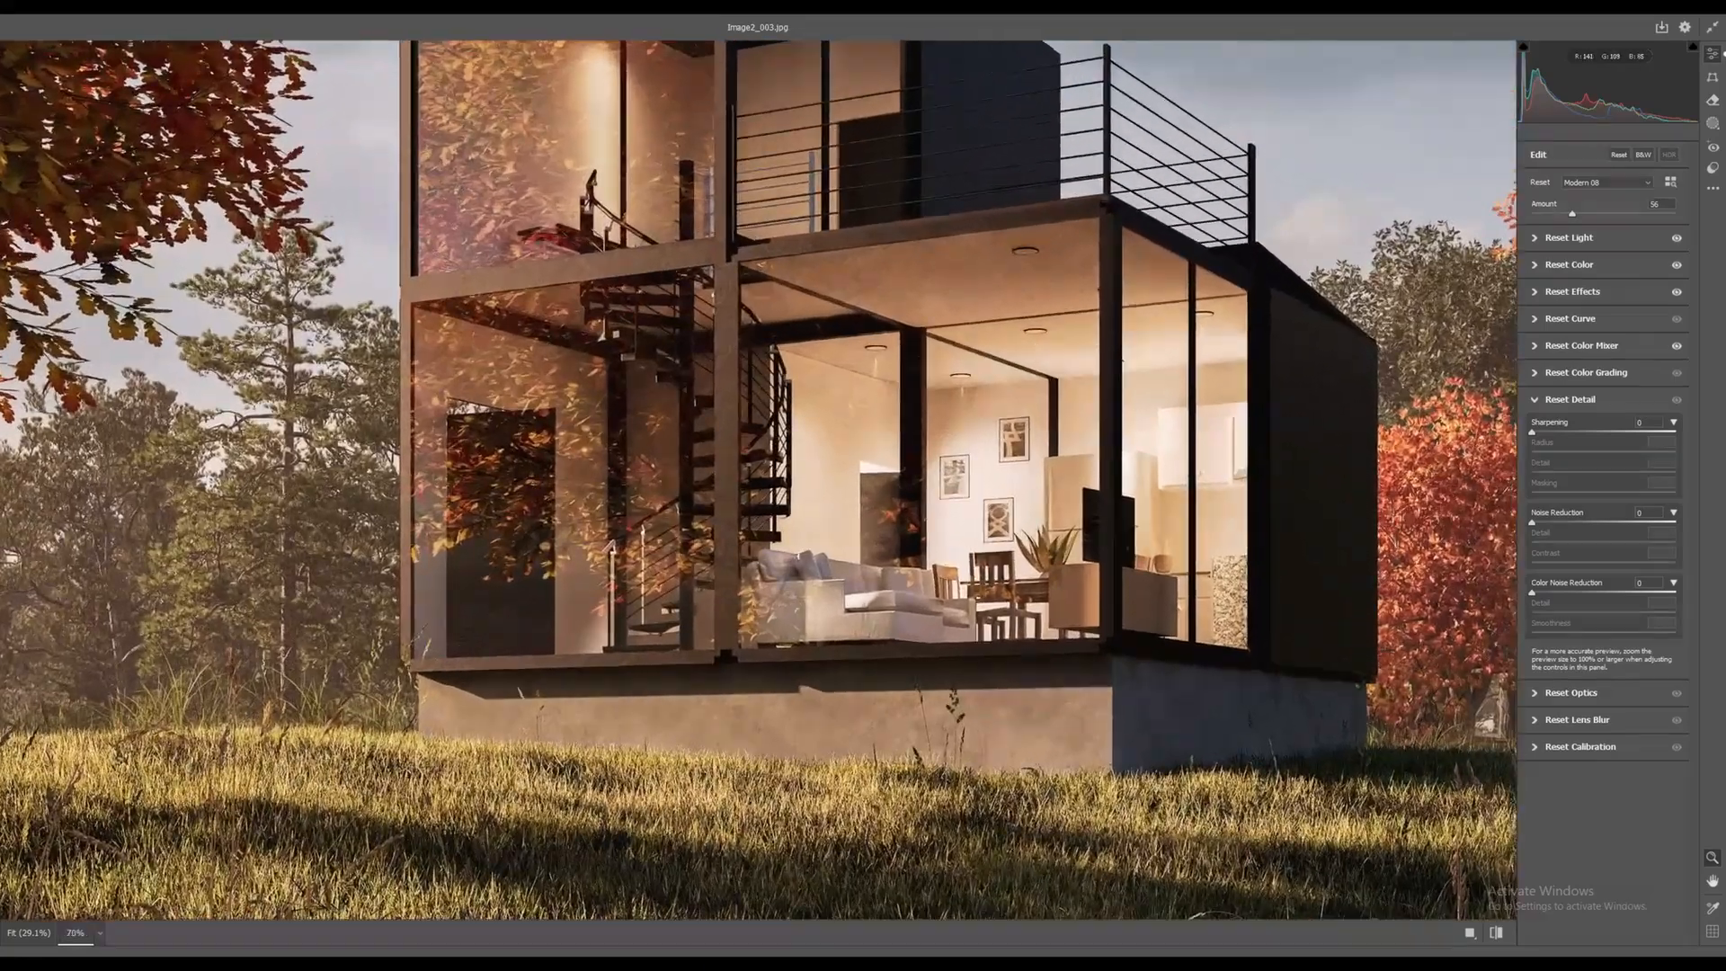
{"action": "scroll", "coordinate": [762, 458], "scroll_direction": "up", "scroll_amount": 3, "text": "alt"}
{"action": "mouse_move", "coordinate": [1532, 432]}
{"action": "left_mouse_down"}
{"action": "mouse_move", "coordinate": [1676, 432]}
{"action": "mouse_move", "coordinate": [1532, 432]}
{"action": "mouse_move", "coordinate": [1676, 432]}
{"action": "mouse_move", "coordinate": [1532, 432]}
{"action": "mouse_move", "coordinate": [1546, 432]}
{"action": "left_mouse_up"}
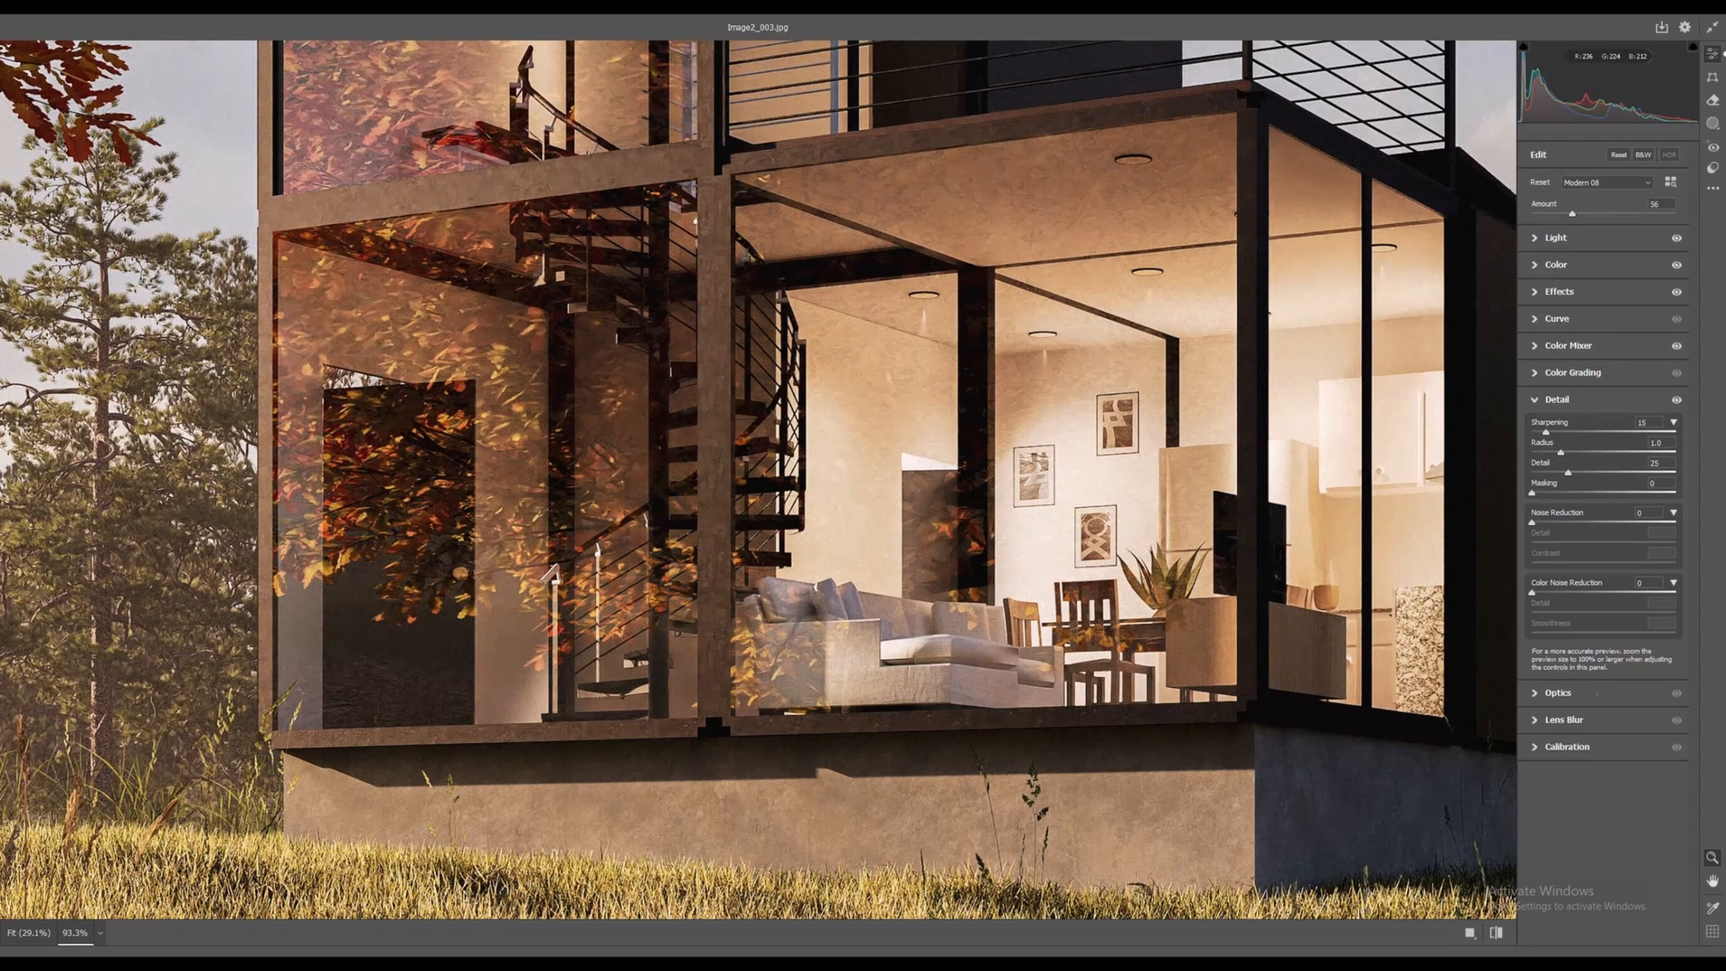
{"action": "scroll", "coordinate": [744, 463], "scroll_direction": "down", "scroll_amount": 5, "text": "alt"}
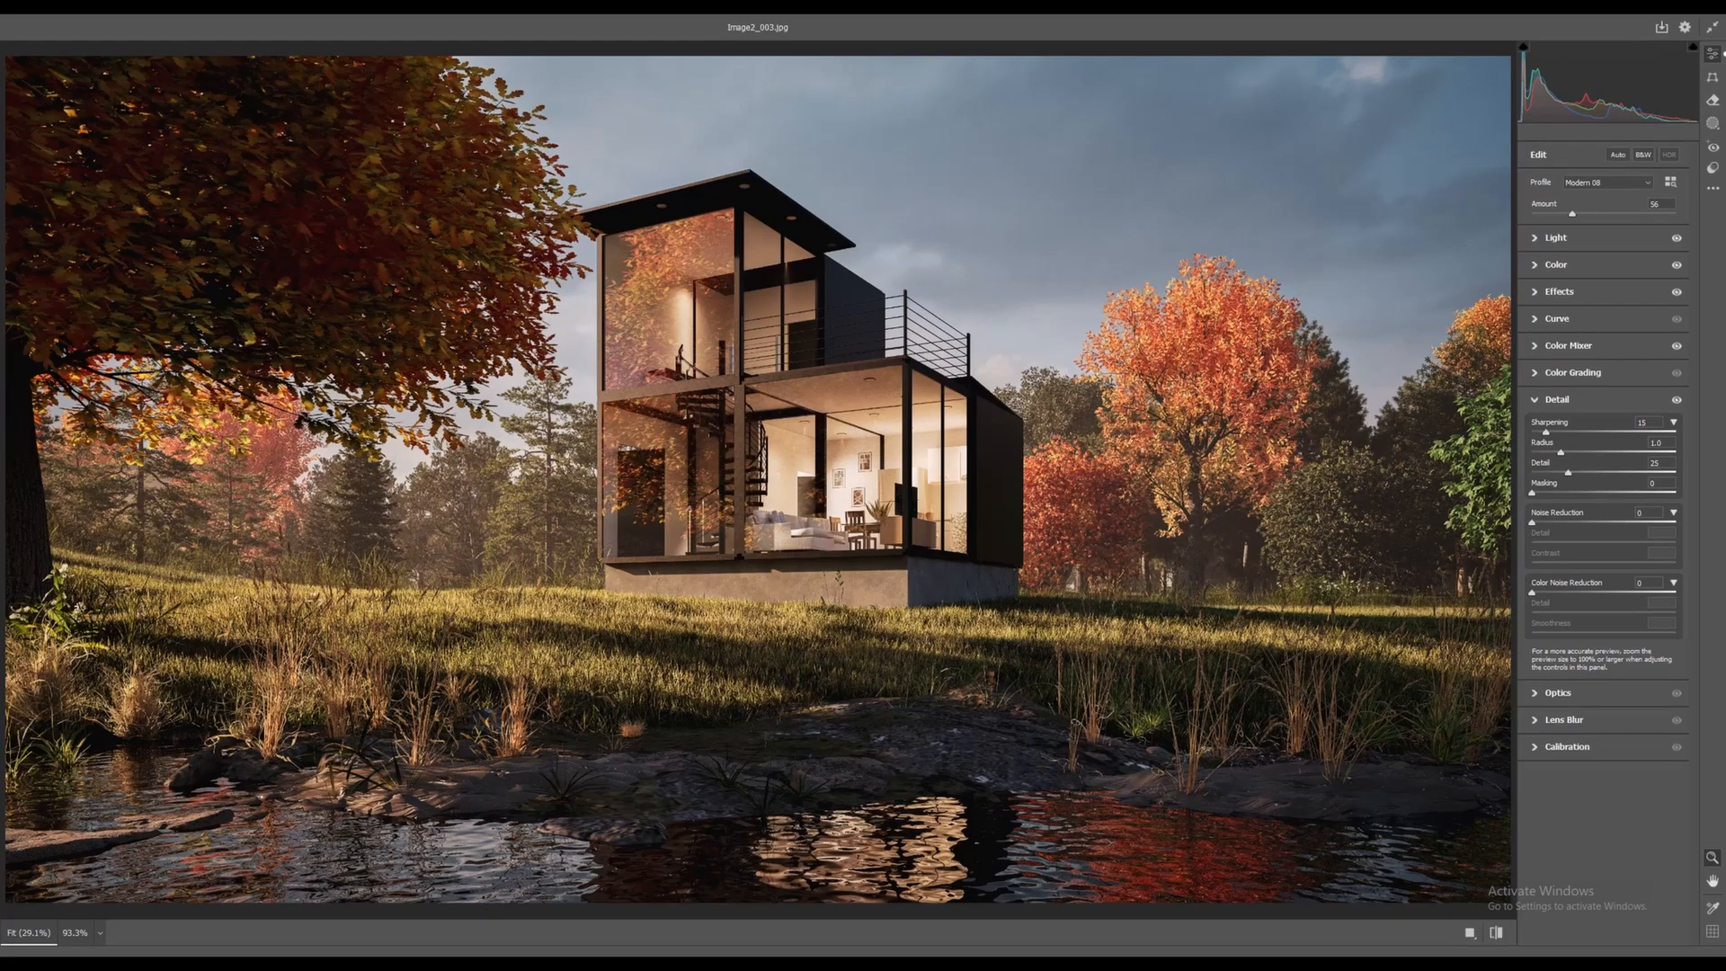
Enable Lens Blur at amount 100, shift the focus range, then settle on a moderate blur amount
{"action": "left_click", "coordinate": [1564, 720]}
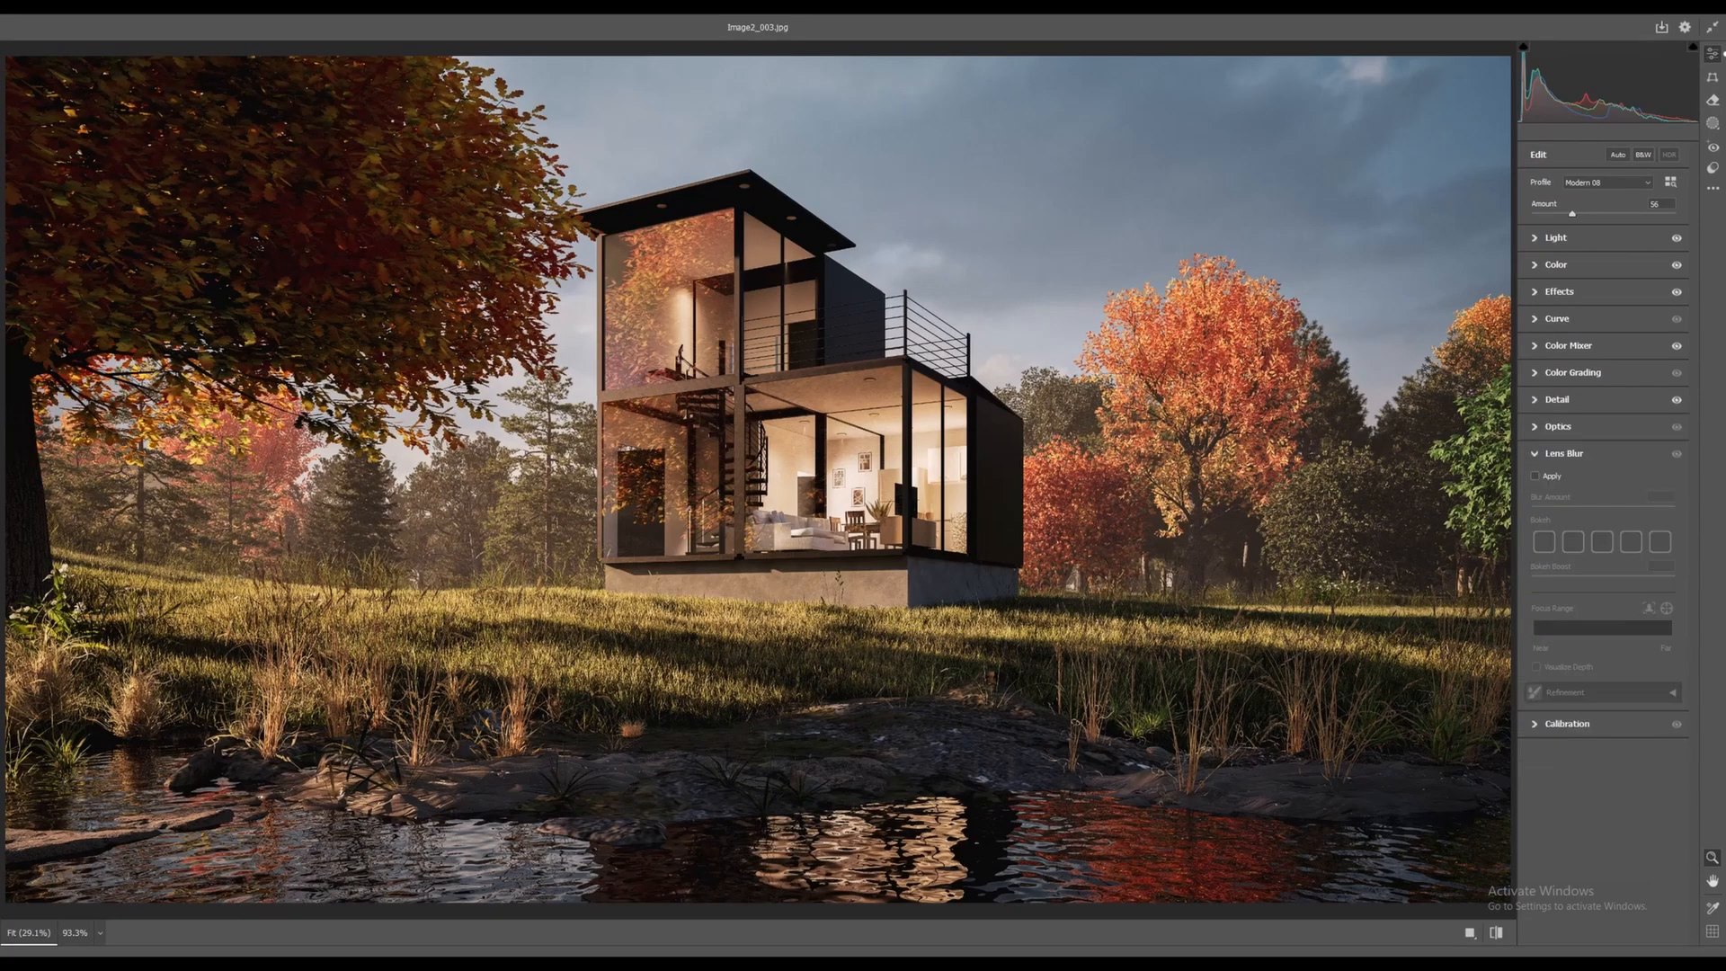
{"action": "left_click", "coordinate": [1536, 477]}
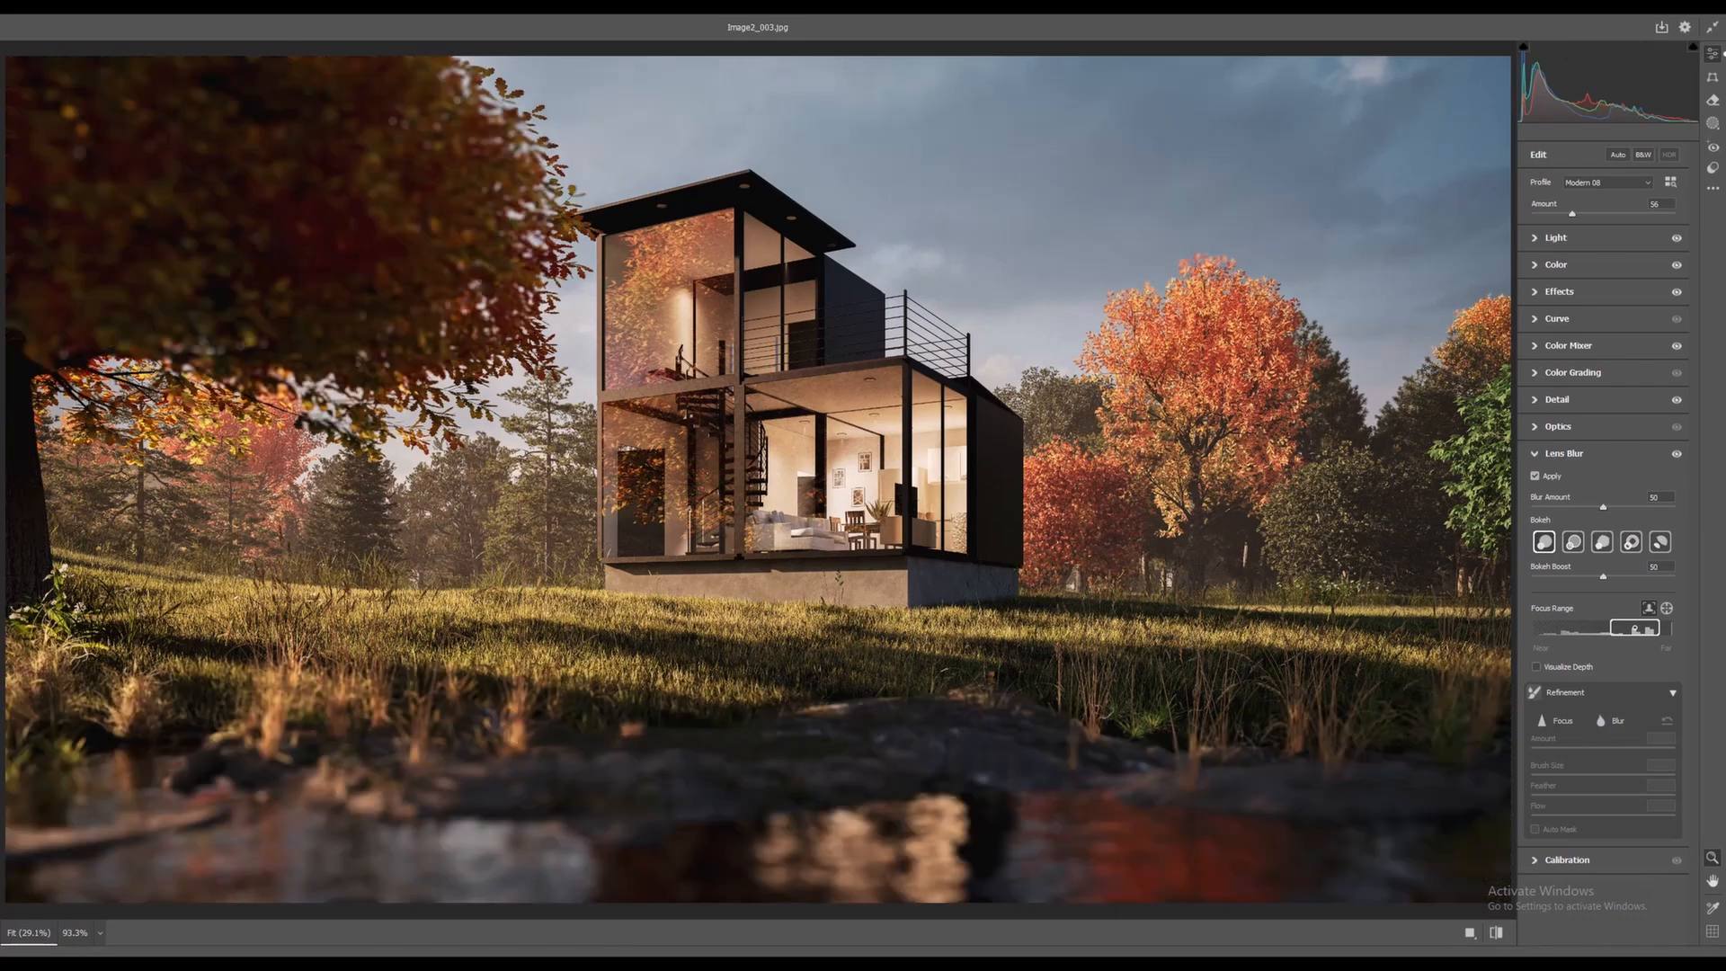
{"action": "left_click_drag", "start_coordinate": [1603, 508], "coordinate": [1676, 508]}
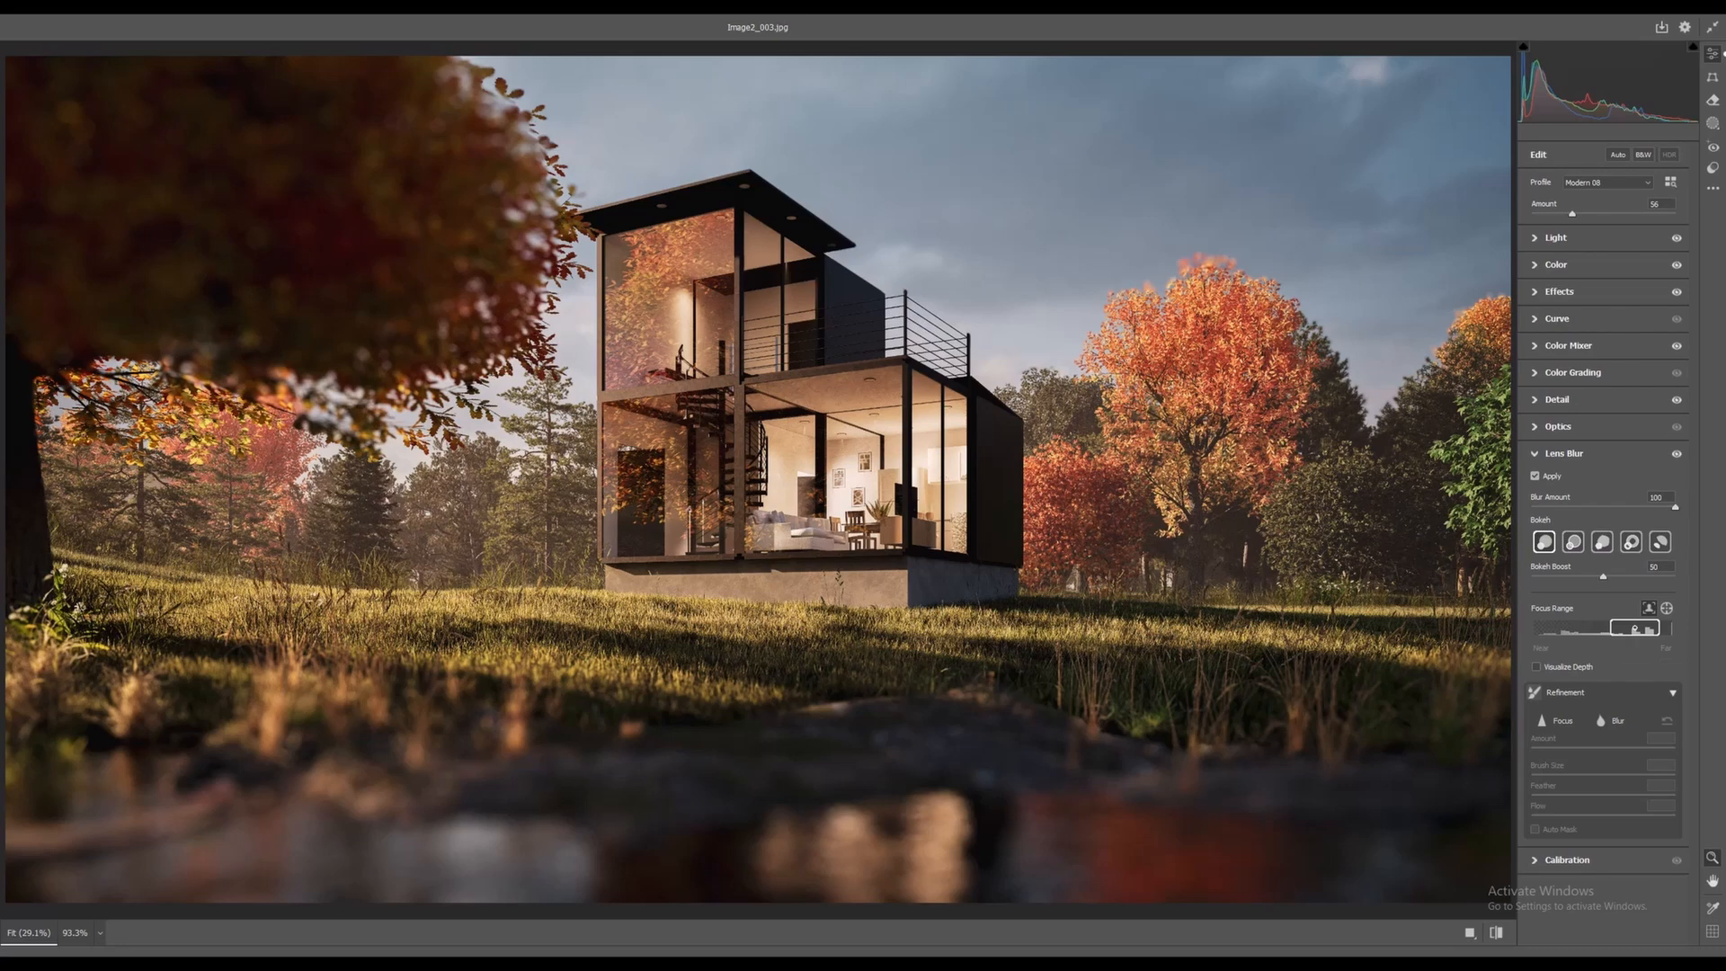
{"action": "mouse_move", "coordinate": [1634, 628]}
{"action": "left_mouse_down"}
{"action": "mouse_move", "coordinate": [1558, 628]}
{"action": "mouse_move", "coordinate": [1629, 627]}
{"action": "mouse_move", "coordinate": [1613, 627]}
{"action": "left_mouse_up"}
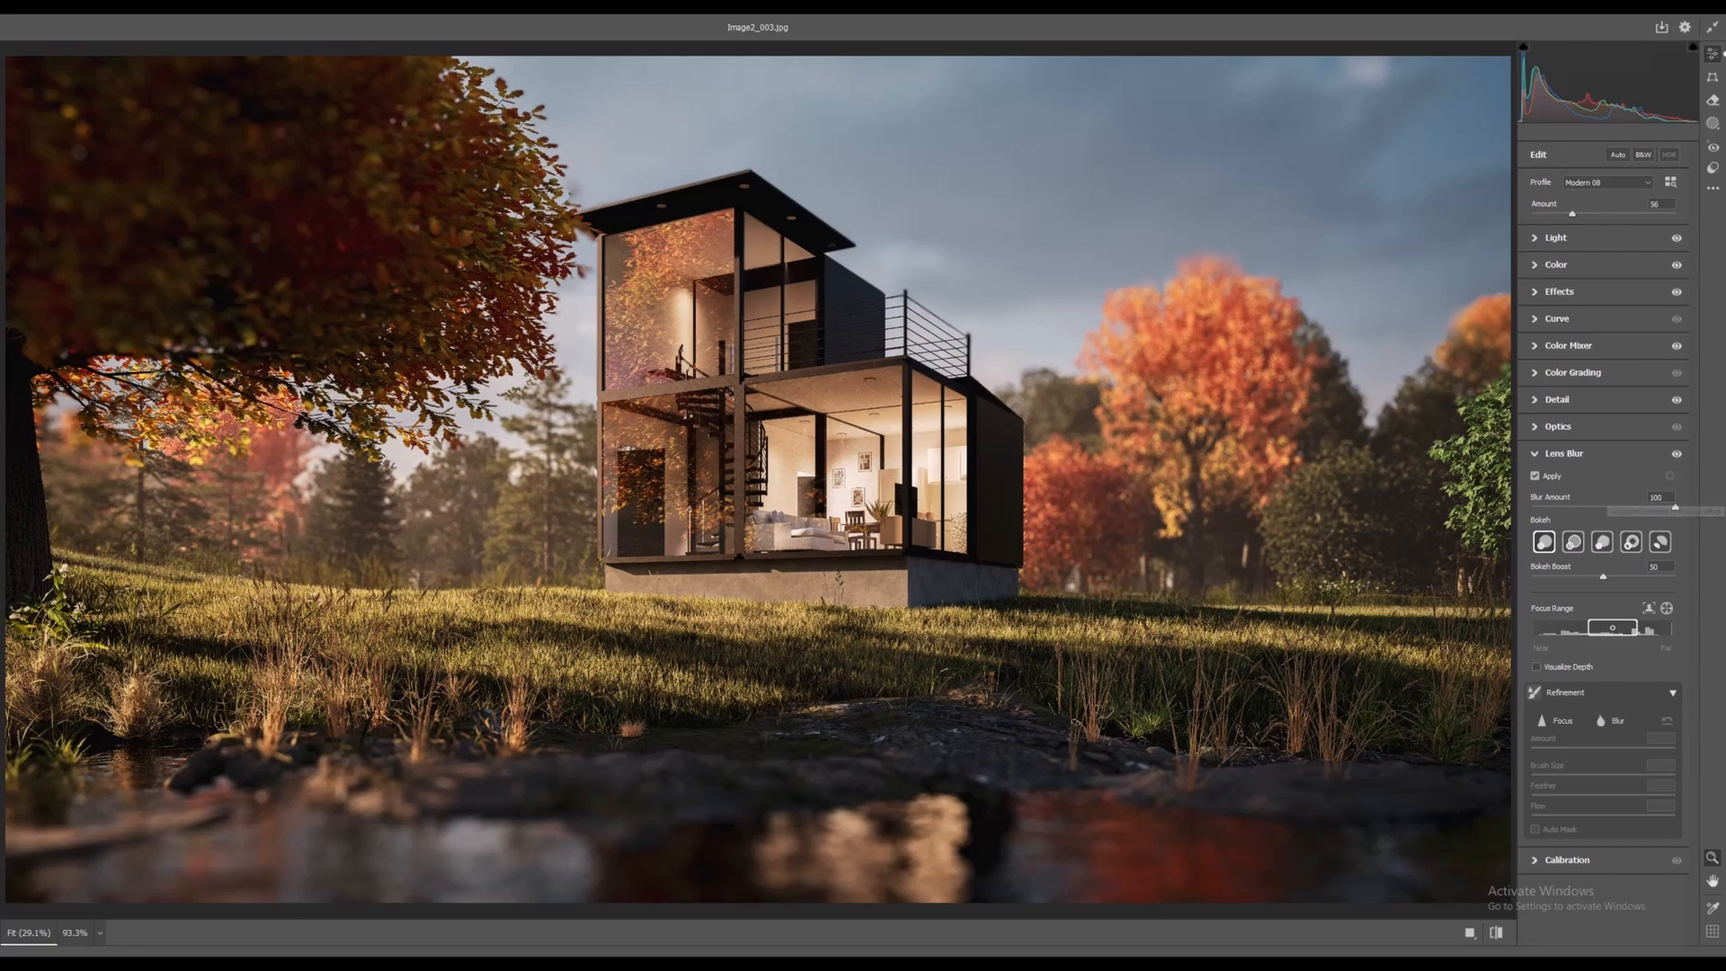
{"action": "left_click_drag", "start_coordinate": [1675, 507], "coordinate": [1531, 507]}
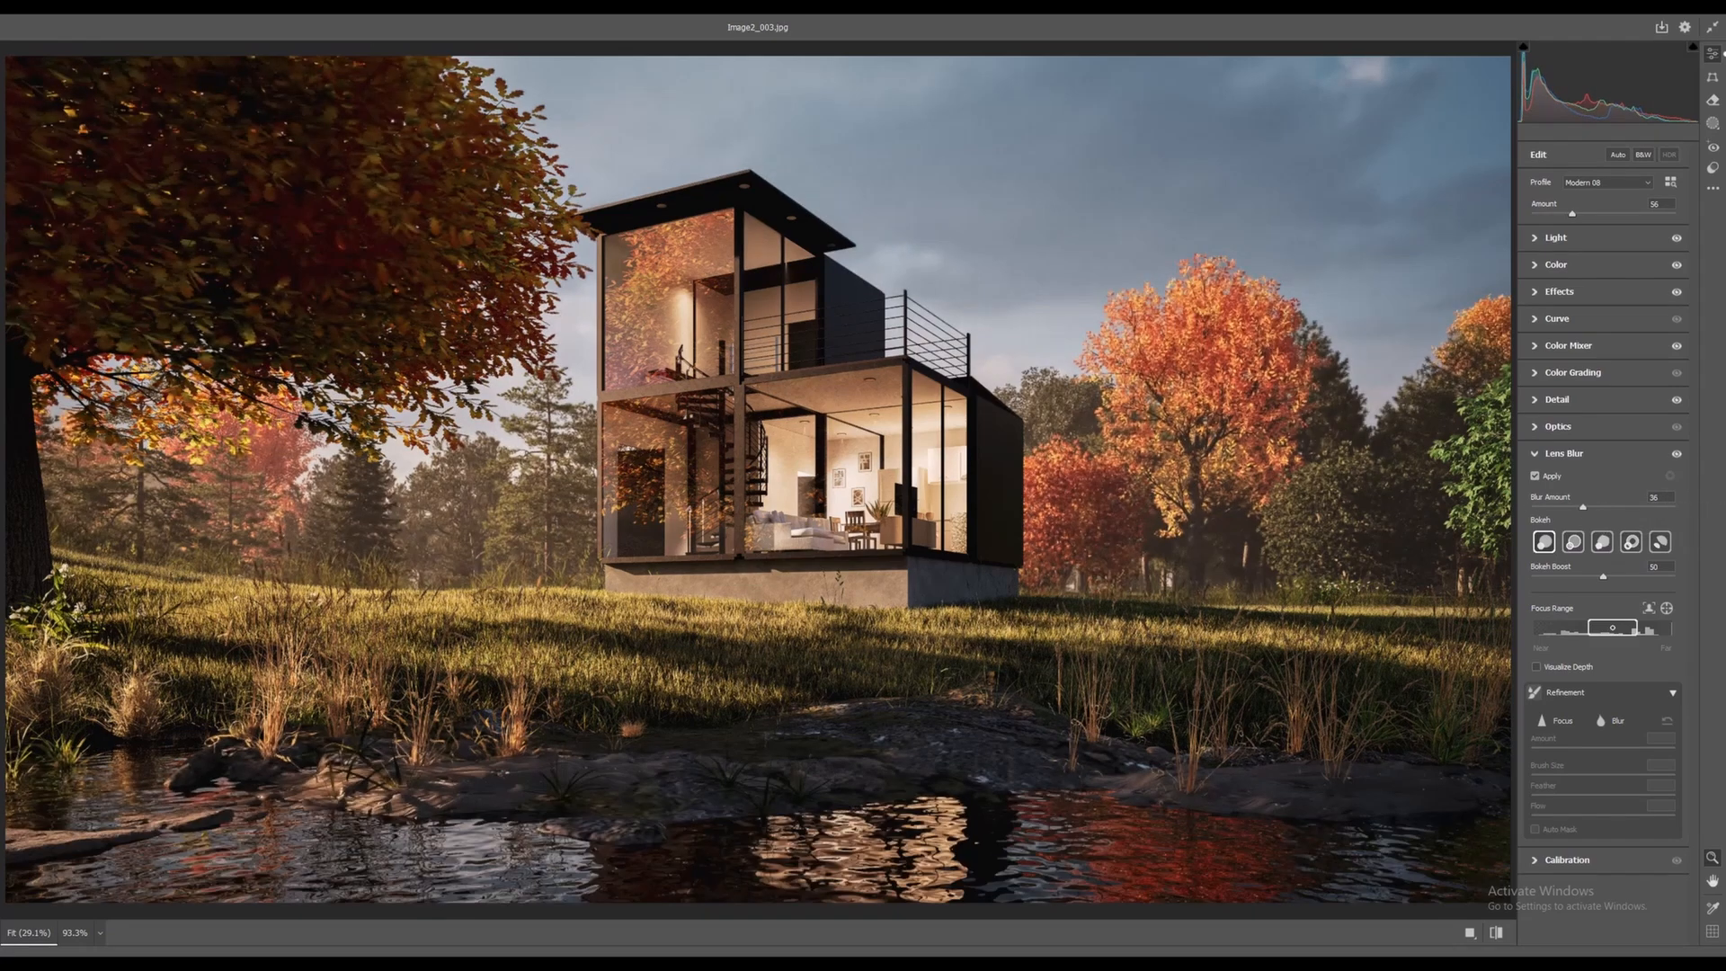
{"action": "left_click_drag", "start_coordinate": [1674, 507], "coordinate": [1581, 507]}
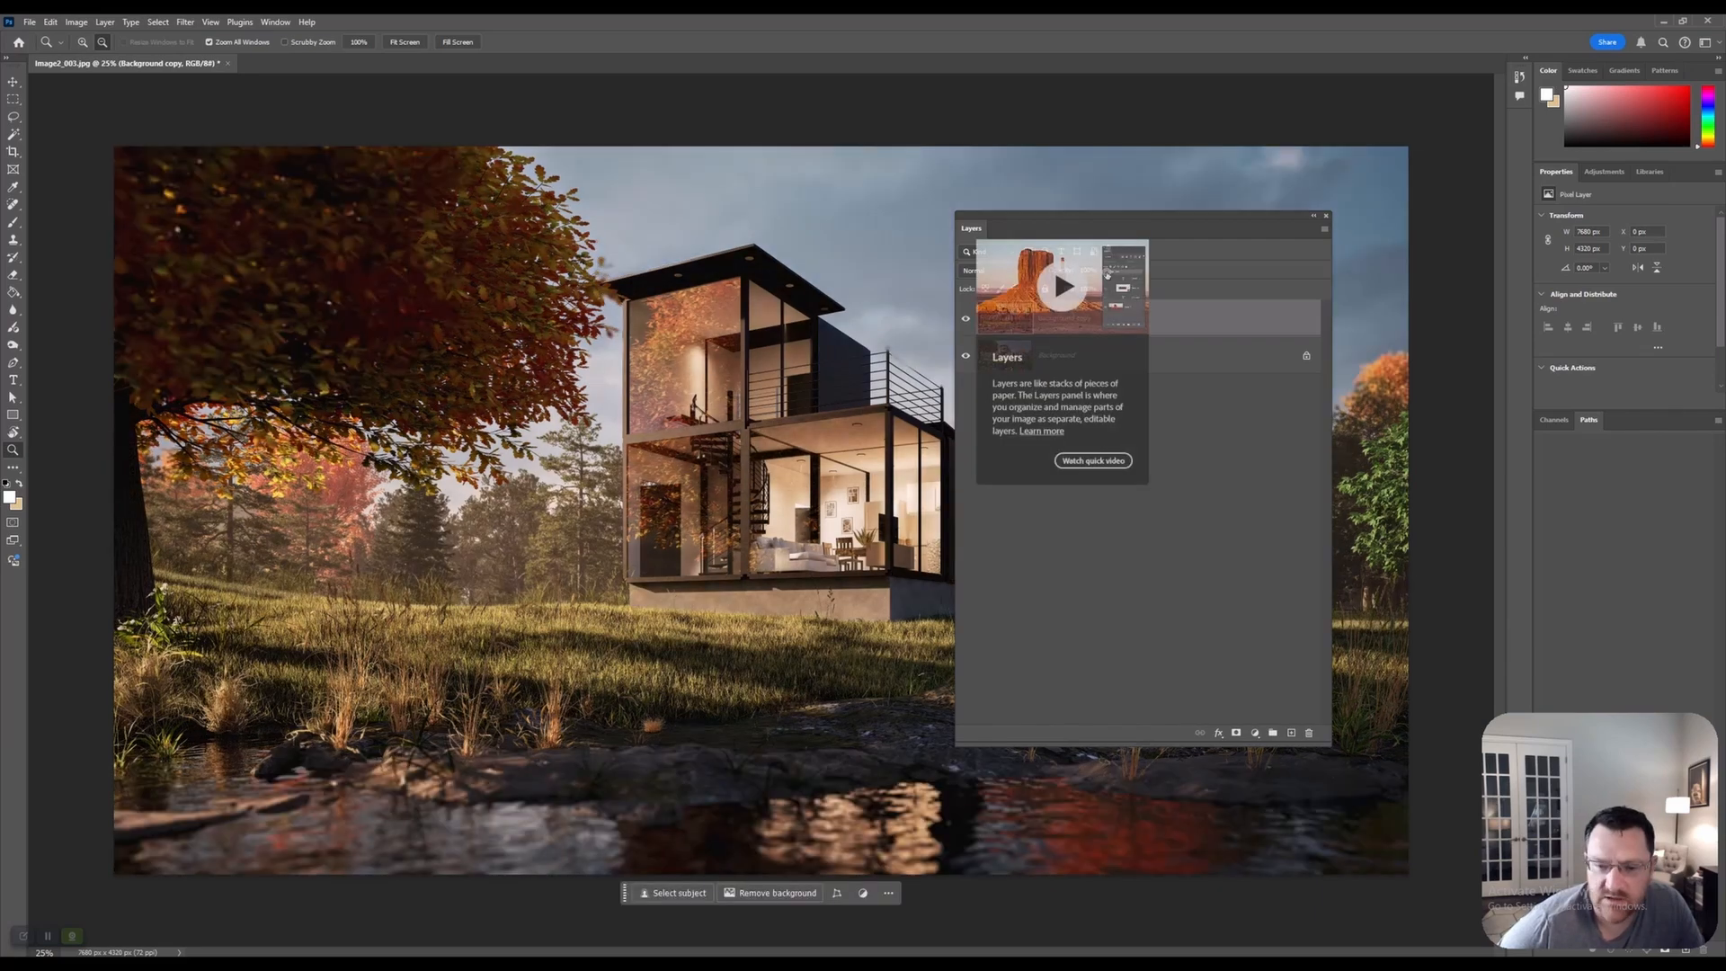
Move the Layers panel off the house and toggle the Background copy's visibility, leaving the grade visible
{"action": "left_click_drag", "start_coordinate": [975, 227], "coordinate": [1181, 292]}
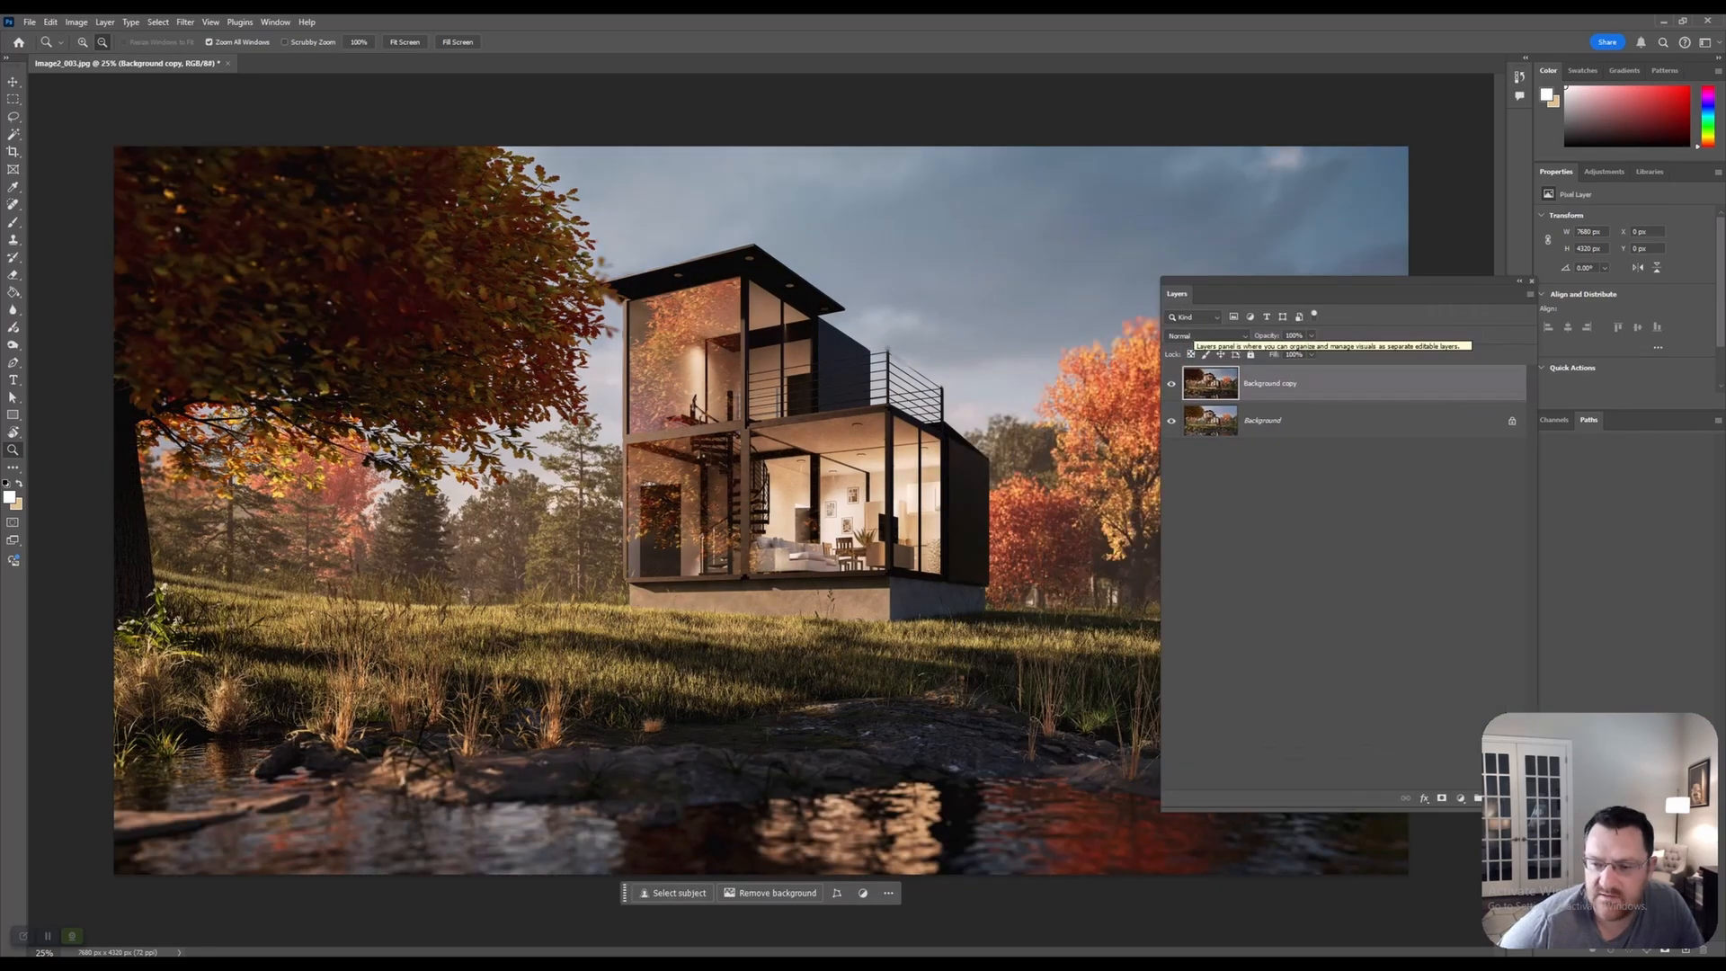
{"action": "left_click", "coordinate": [1171, 383]}
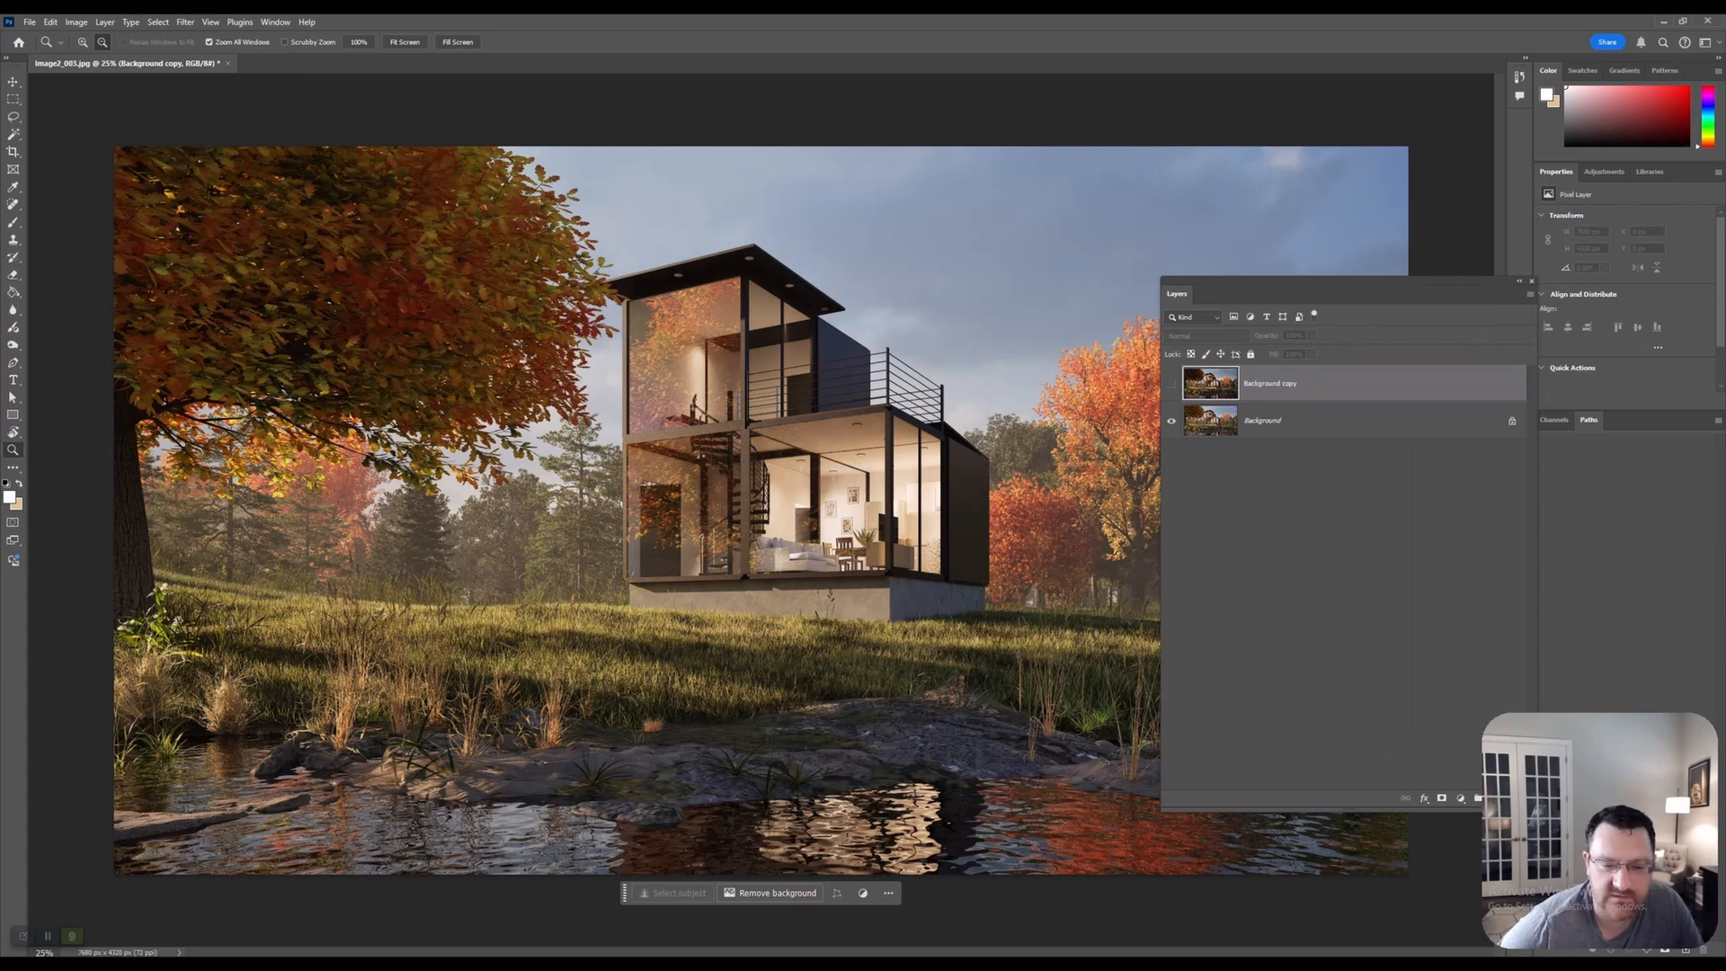
{"action": "left_click", "coordinate": [1171, 384]}
{"action": "left_click", "coordinate": [1171, 384]}
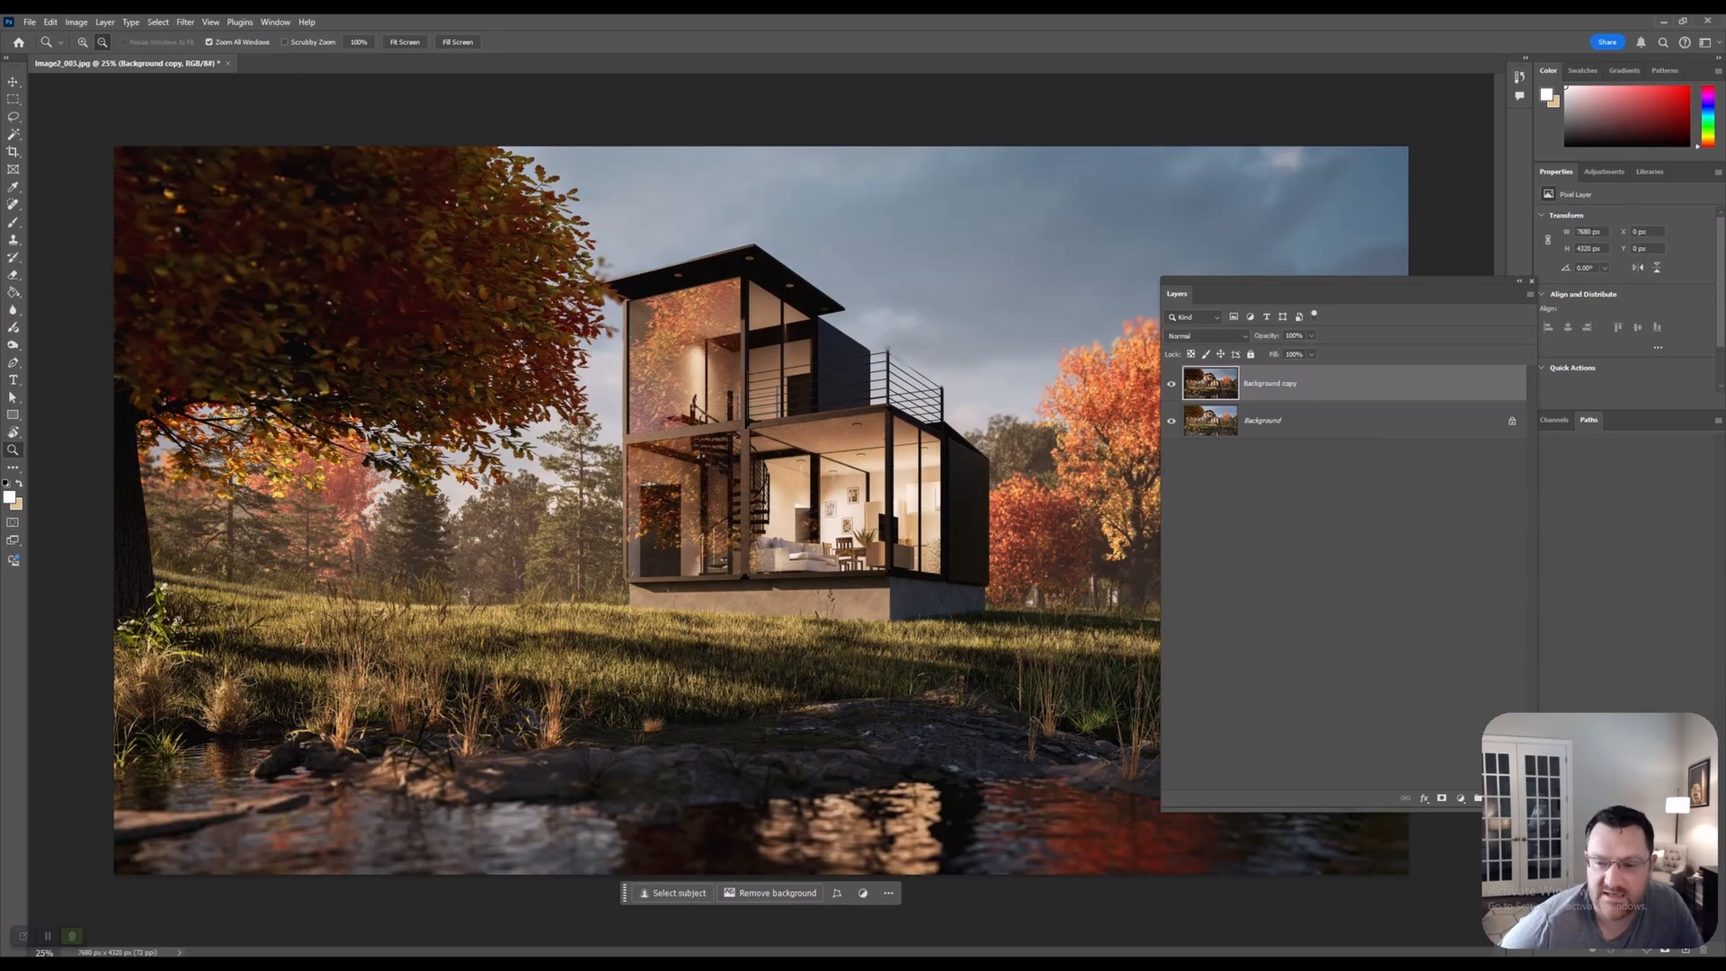